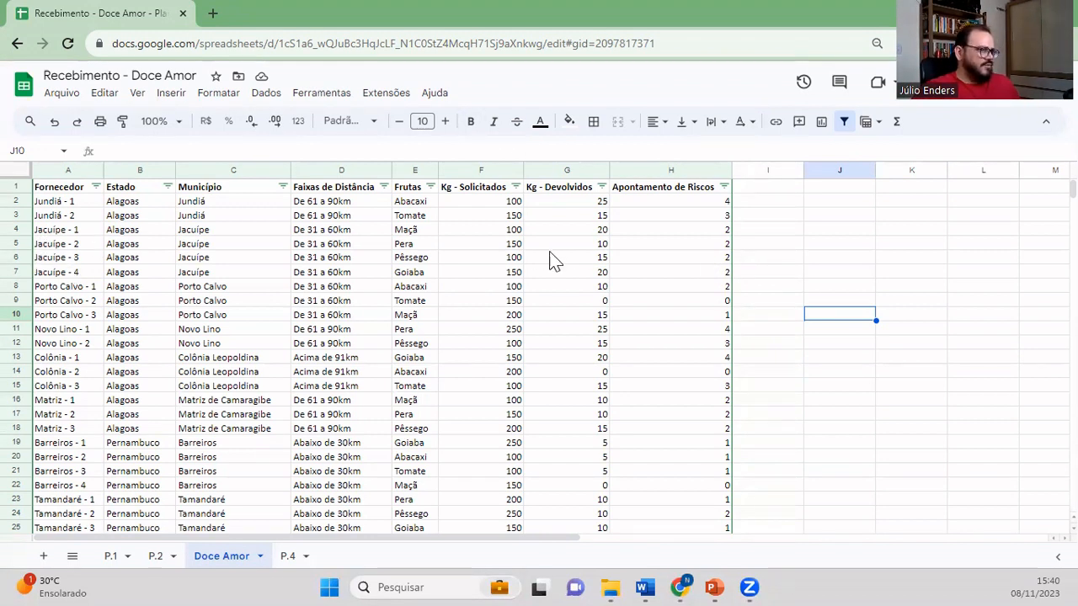
- Set the zoom of the Doce Amor sheet to 125%
click(566, 286)
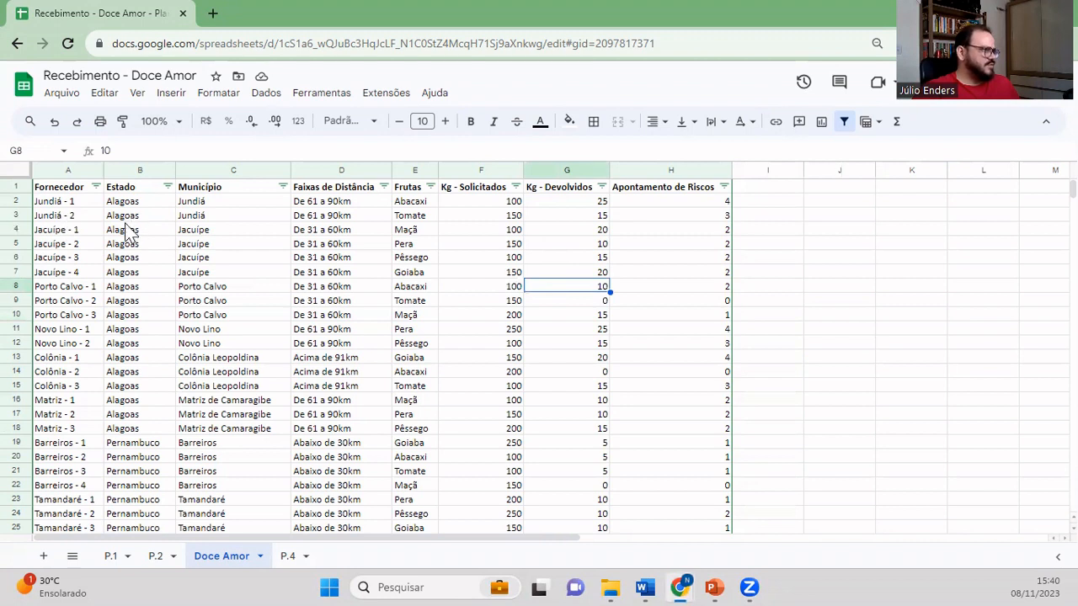
click(84, 243)
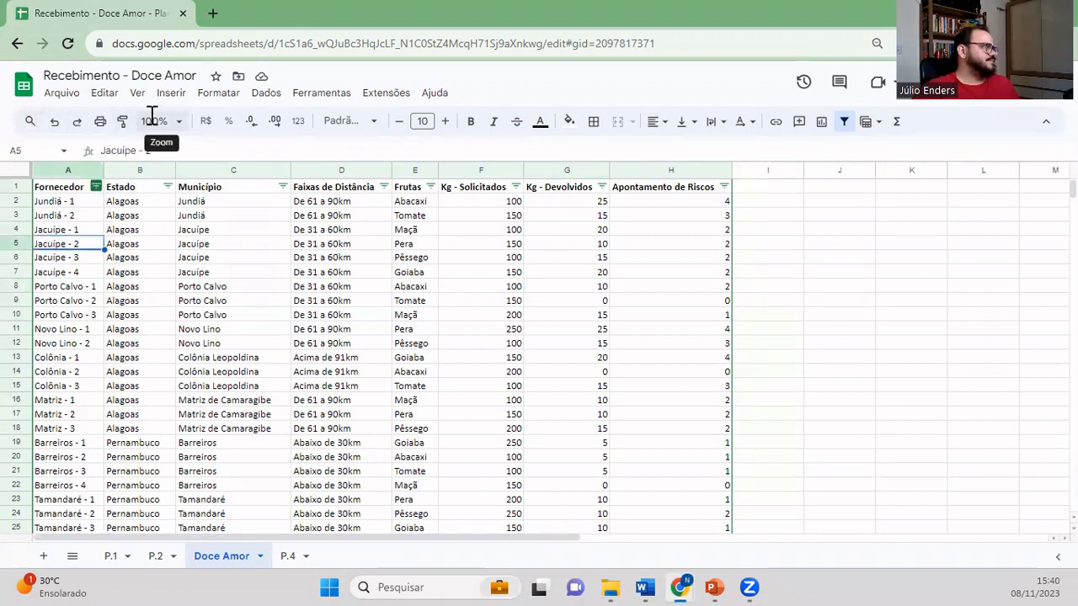
click(173, 121)
click(158, 260)
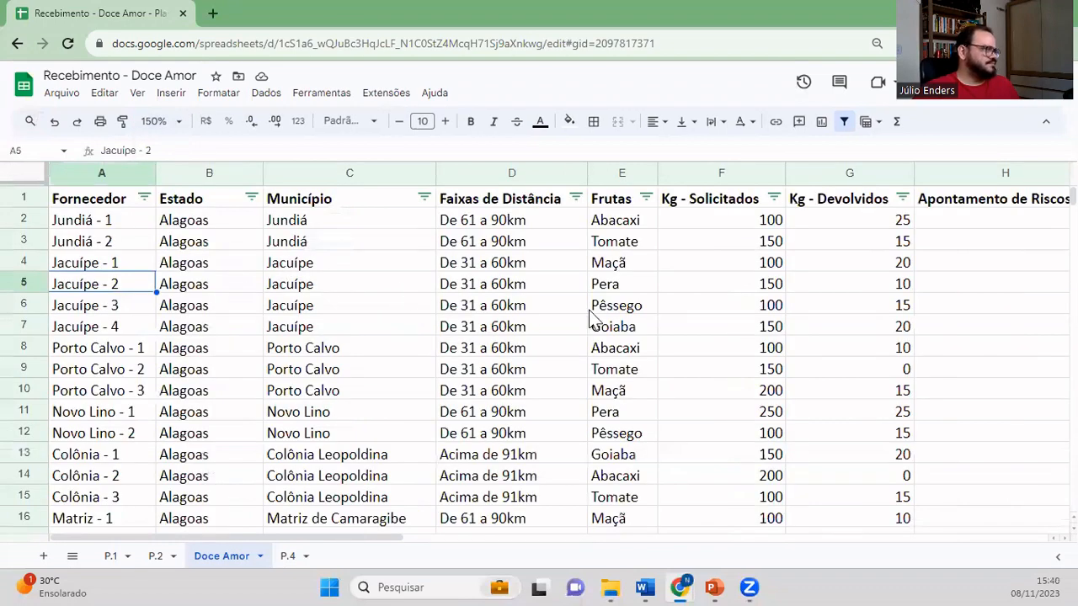
click(581, 310)
click(943, 286)
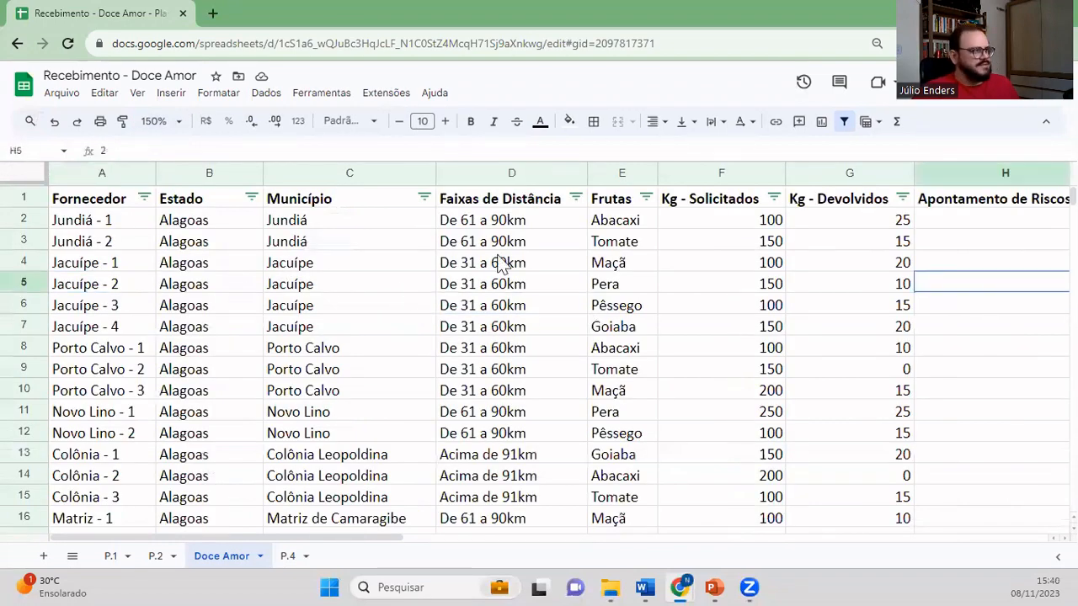
click(172, 121)
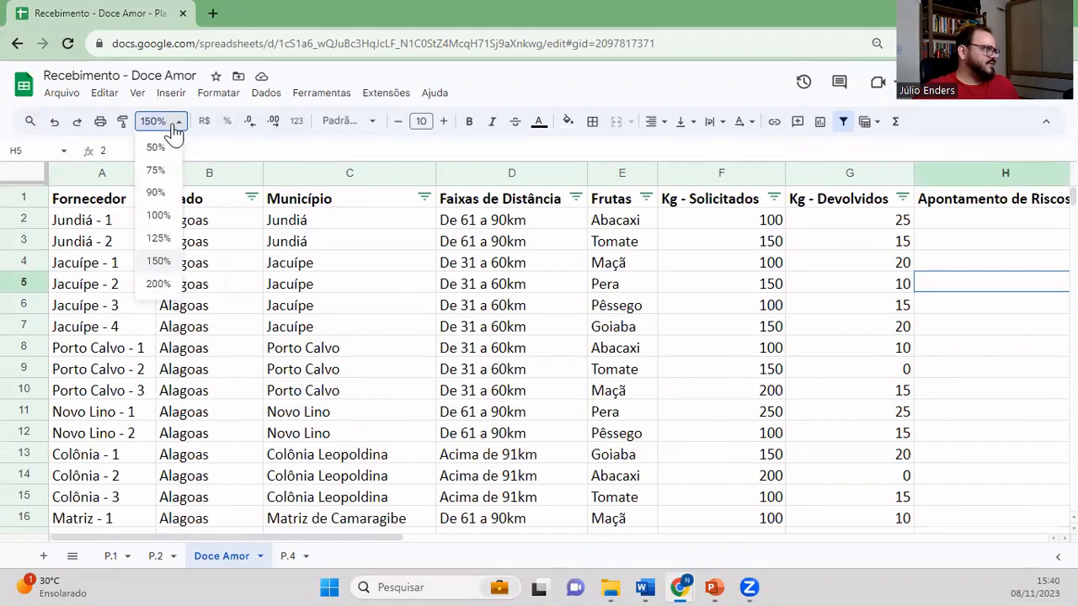
click(159, 239)
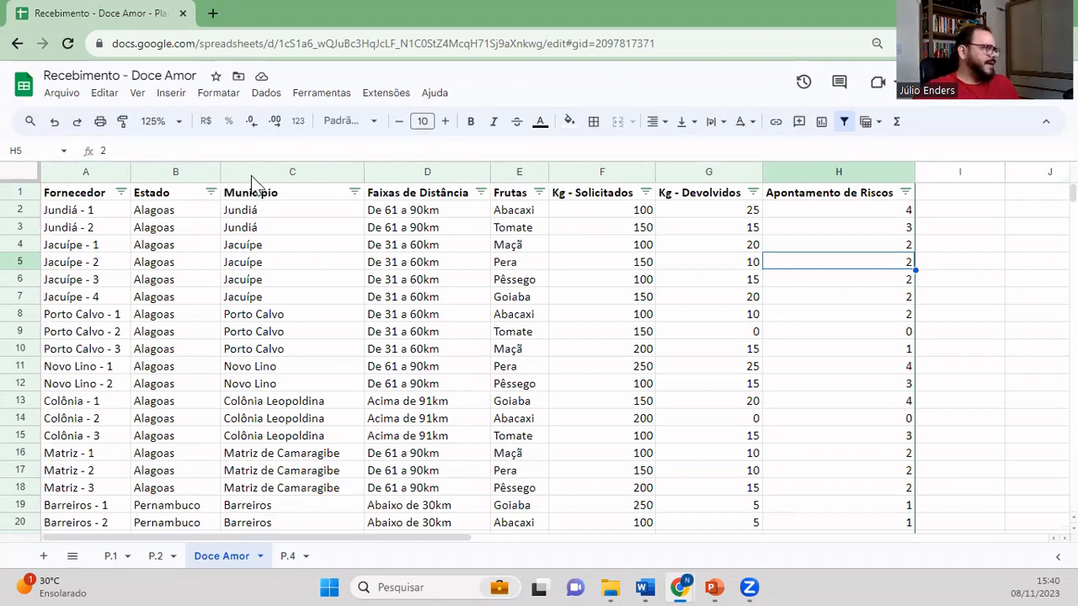
- Examine each column heading of the table in turn, from Fornecedor through Apontamento de Riscos
click(75, 195)
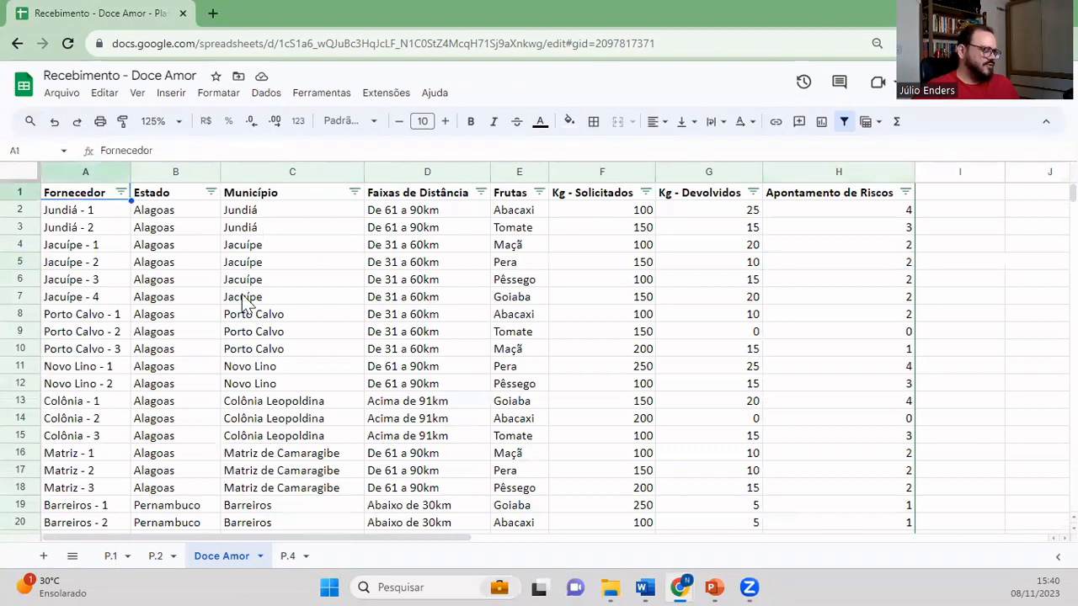
key(Right)
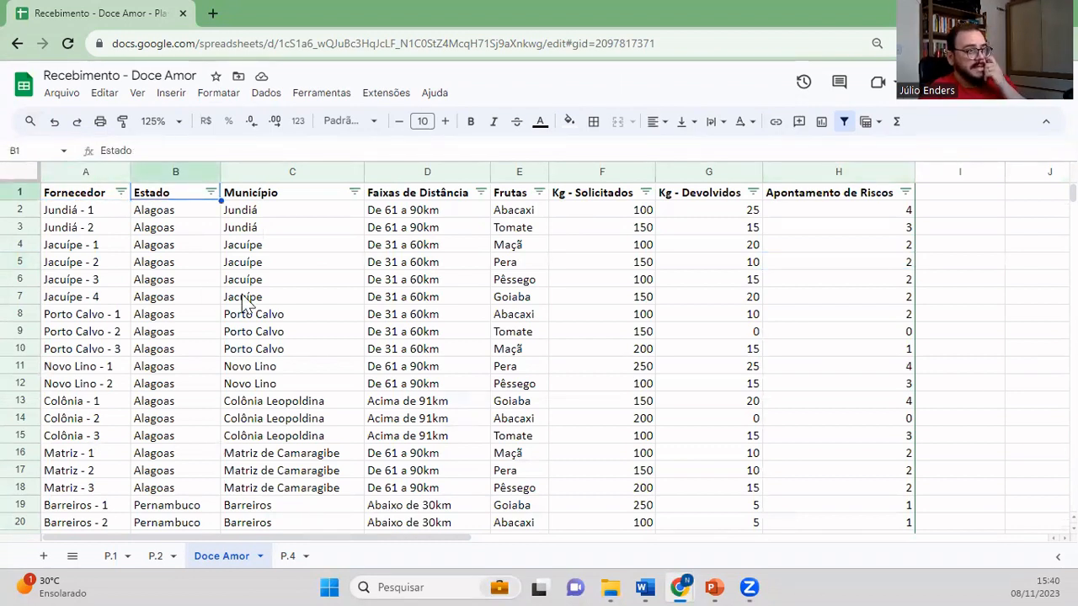
key(Right)
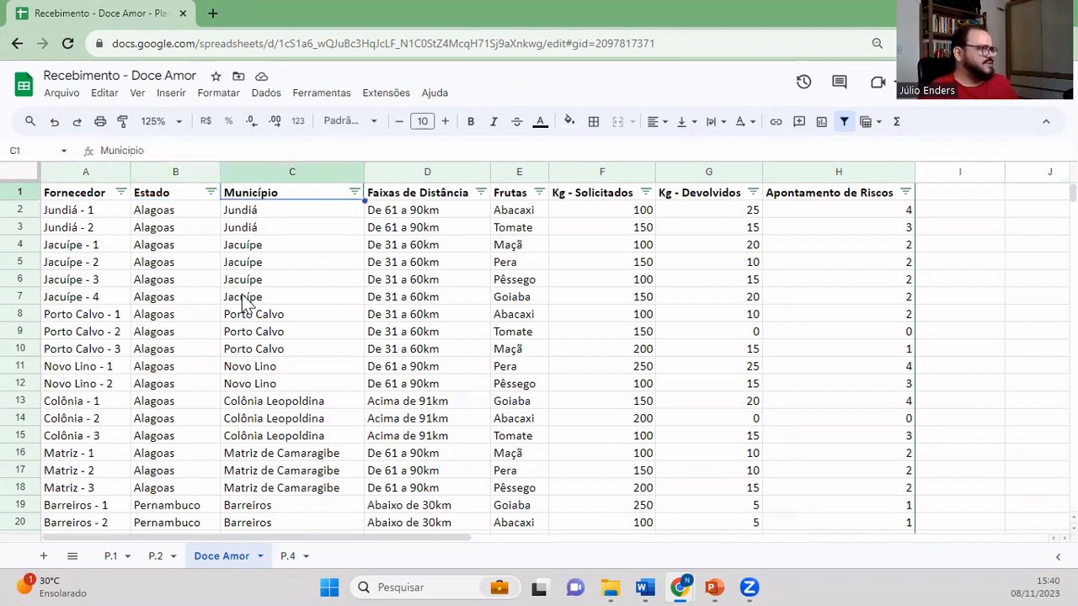
key(Right)
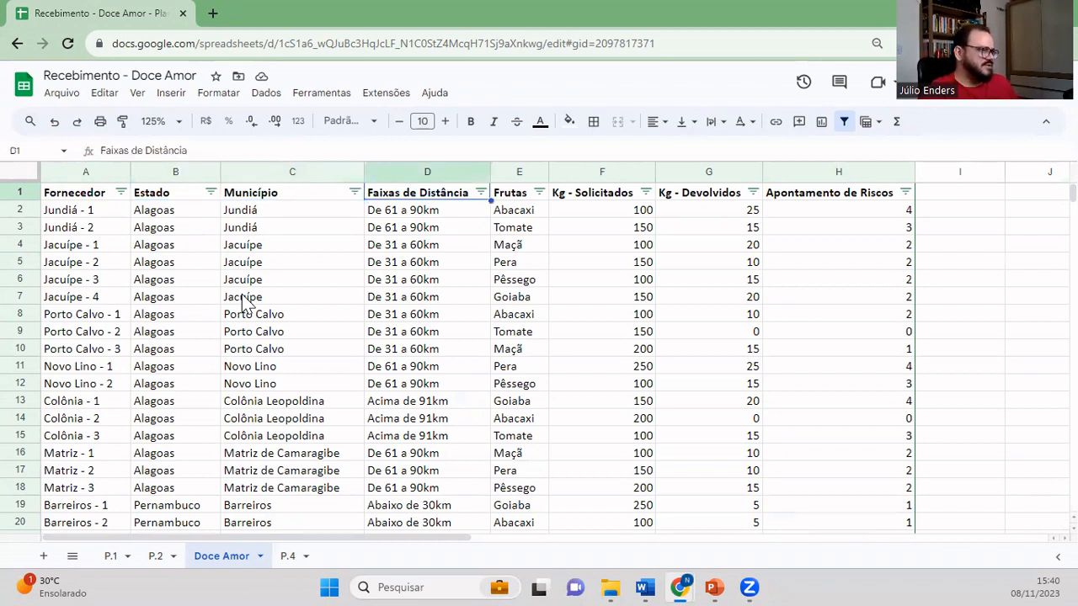
key(Right)
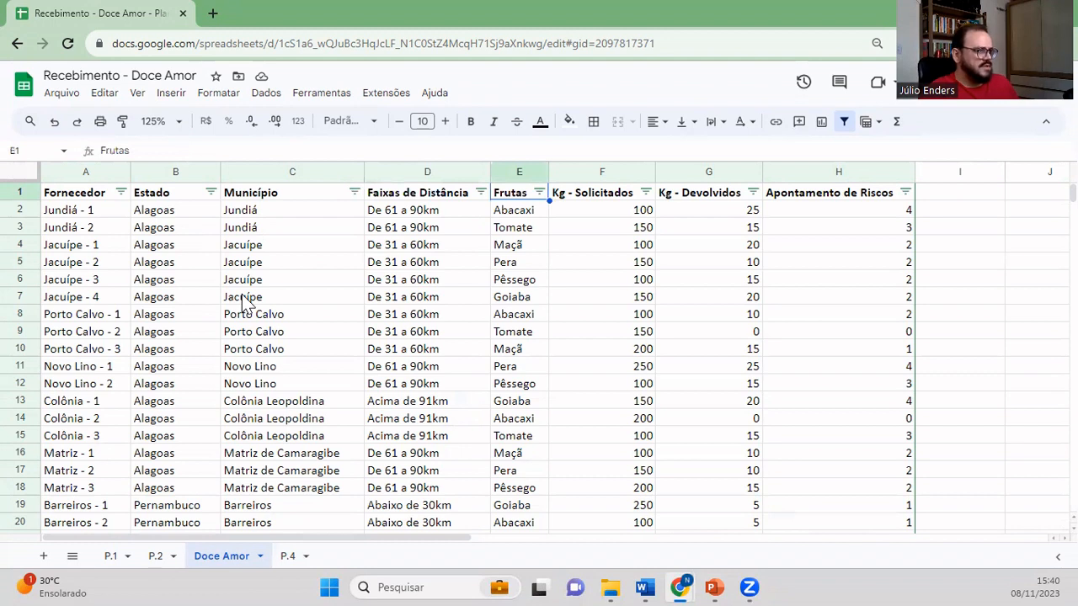
key(Right)
key(Right)
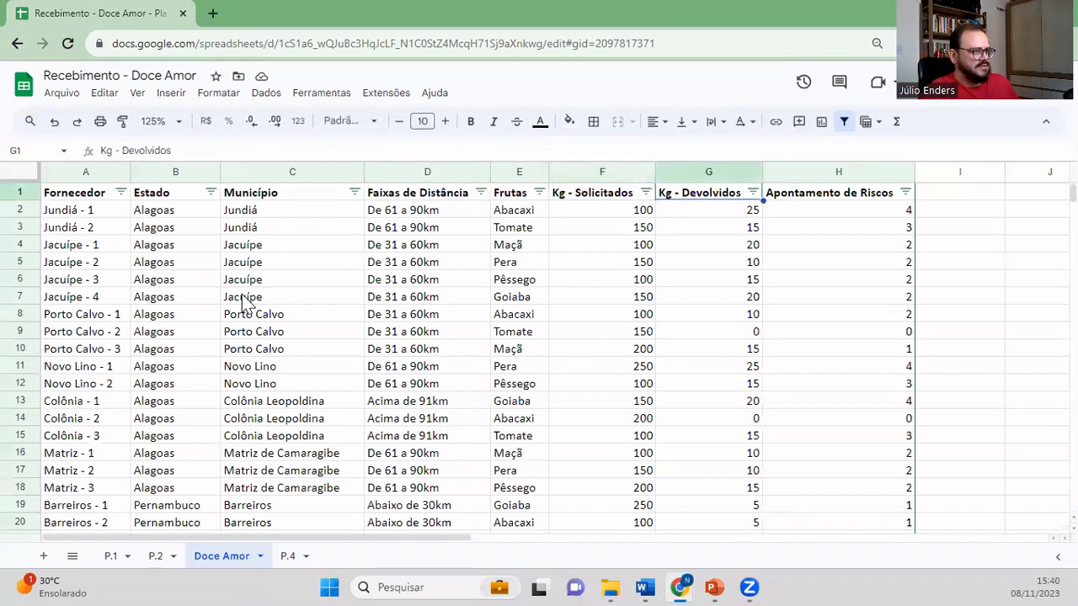
key(Right)
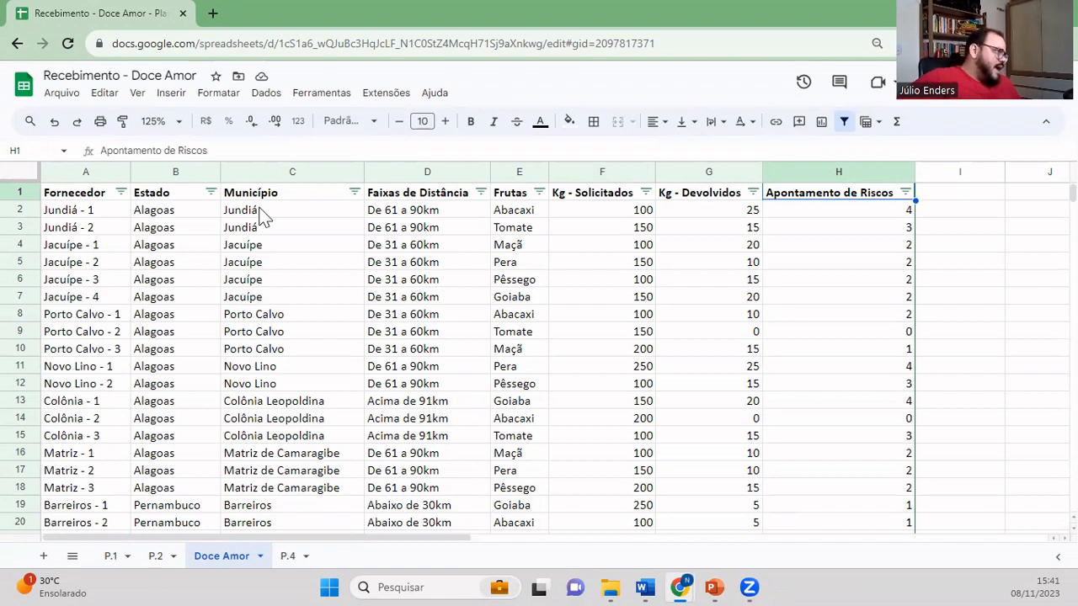
- Remove the table's filter and apply it again to the data range A1:H58
click(121, 193)
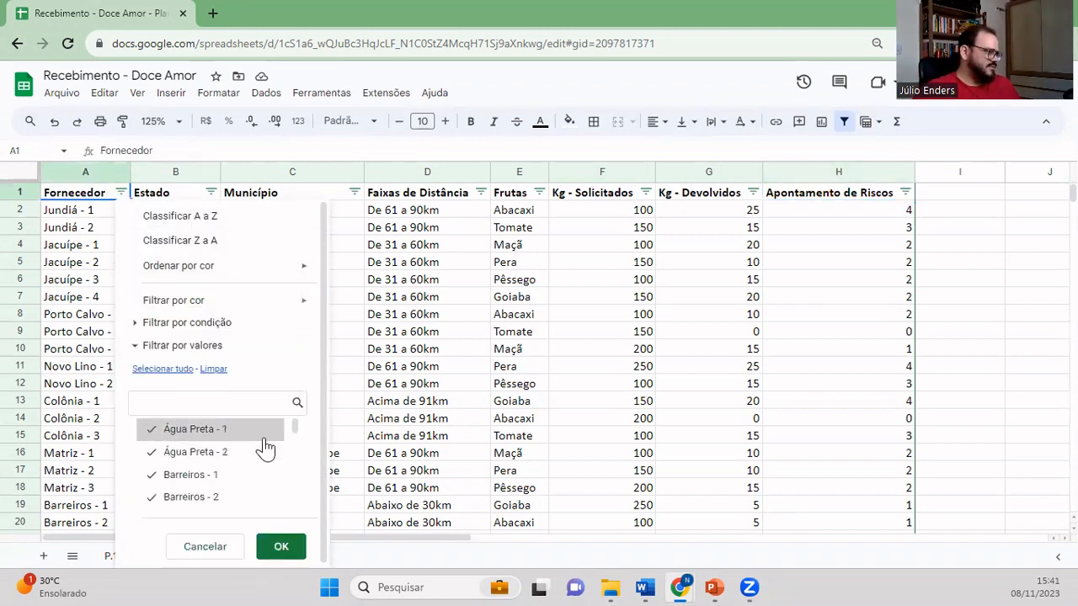
click(405, 404)
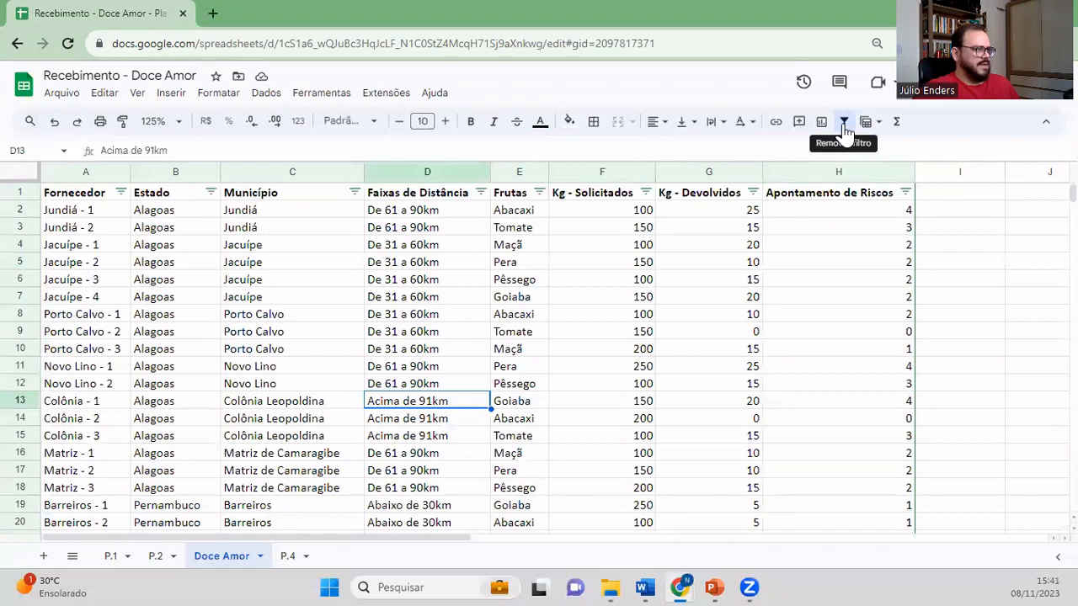
click(84, 193)
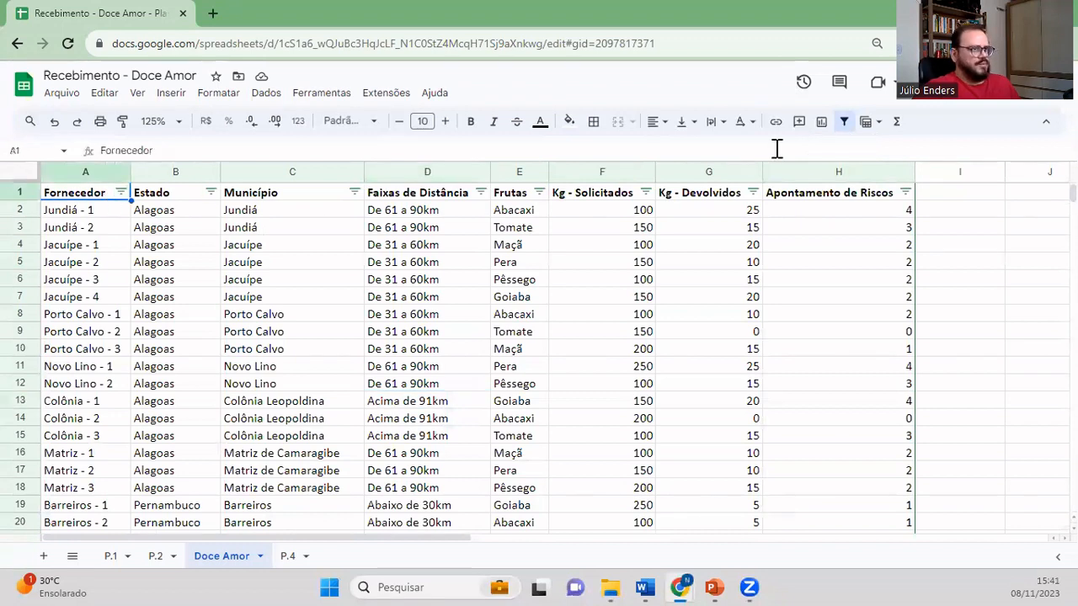
double_click(842, 125)
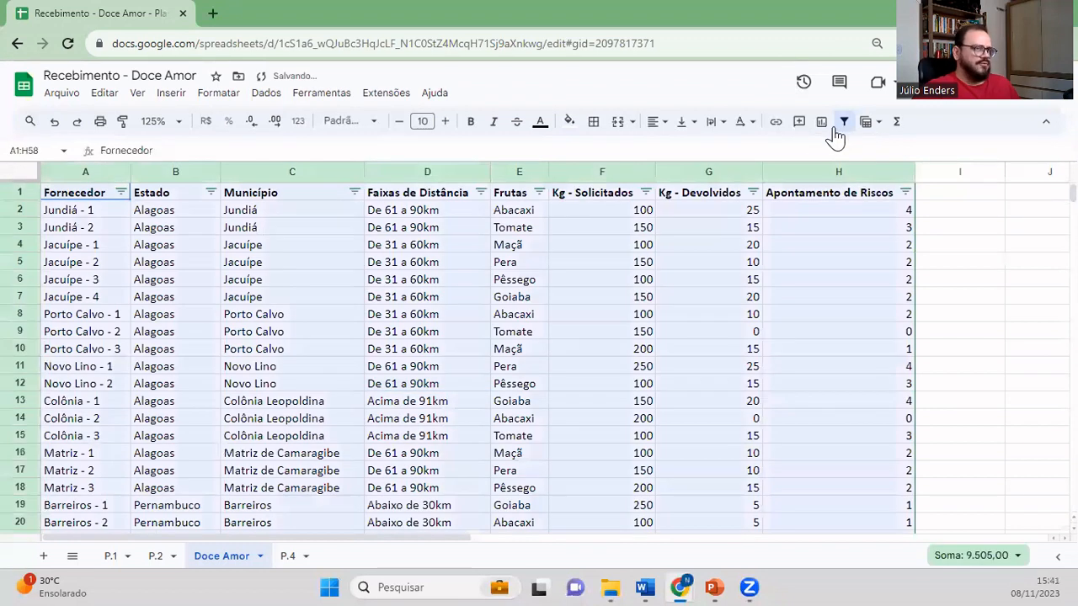
- Look through the supplier values offered by the Fornecedor column's filter without changing the selection
click(121, 193)
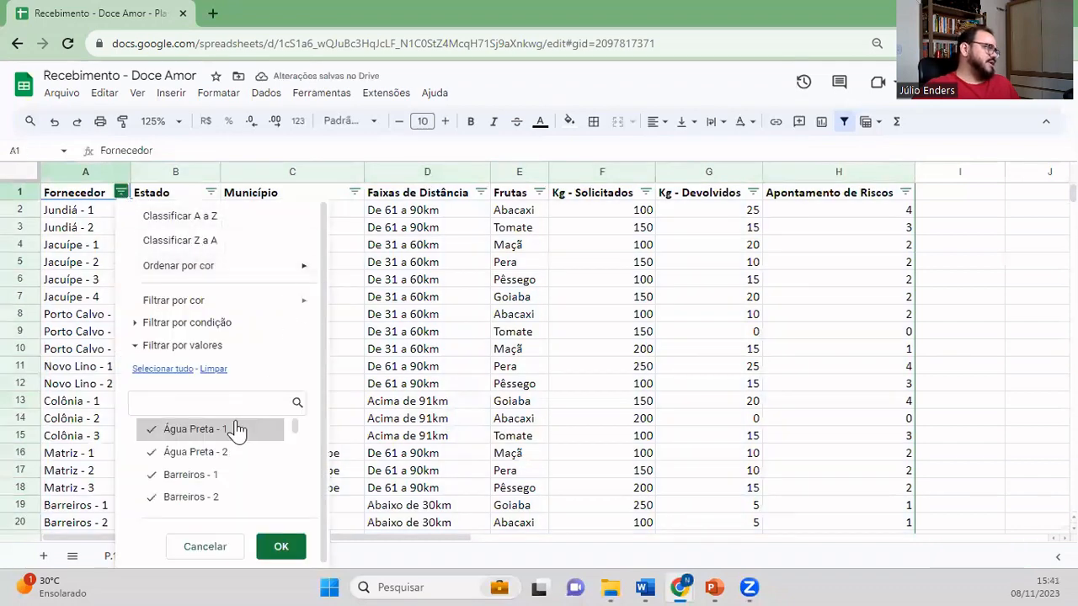
scroll(237, 436, down, 5)
scroll(240, 442, down, 10)
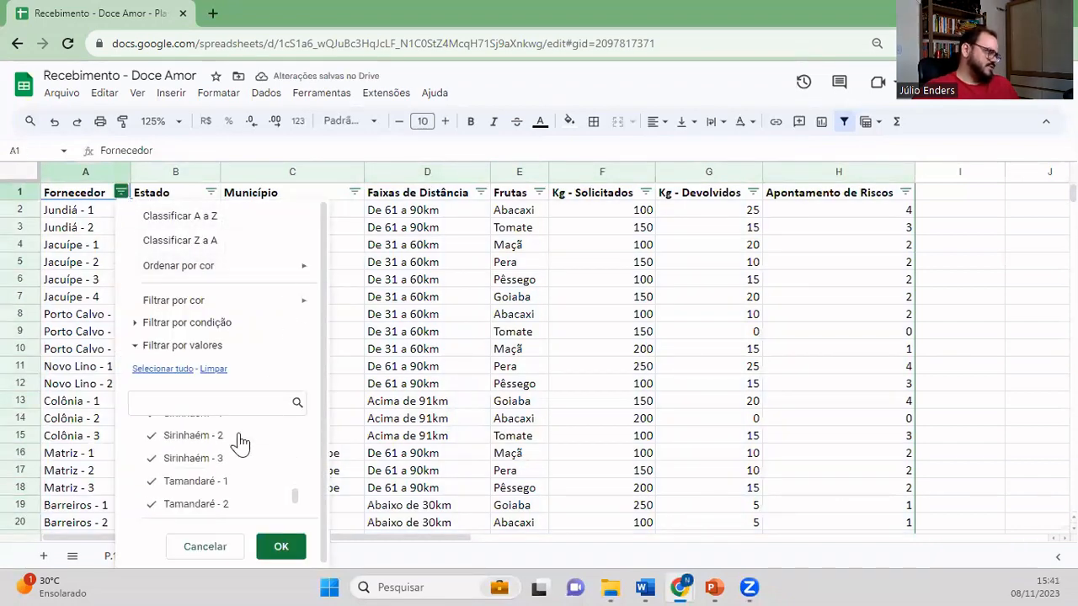
click(375, 403)
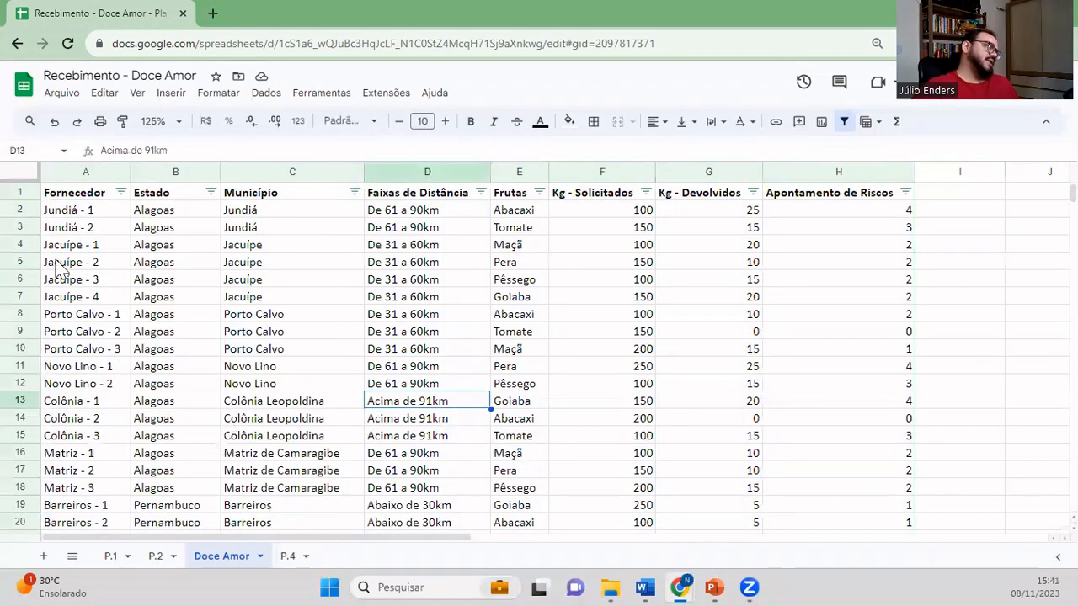
- Examine the supplier, state and municipality of the first record and the whole Município column
click(106, 221)
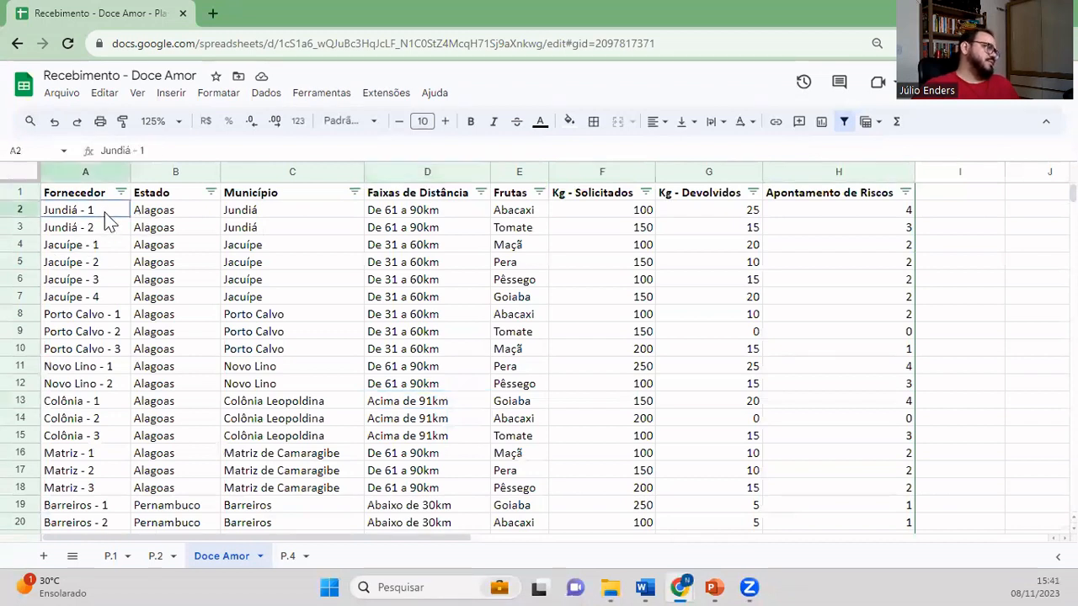
click(199, 223)
click(236, 220)
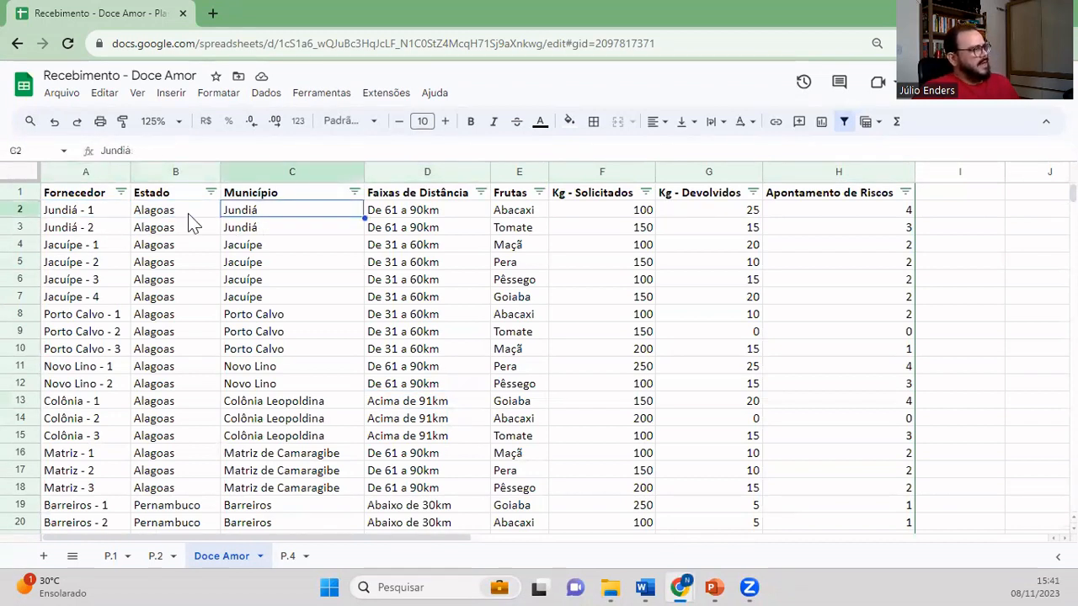
click(82, 223)
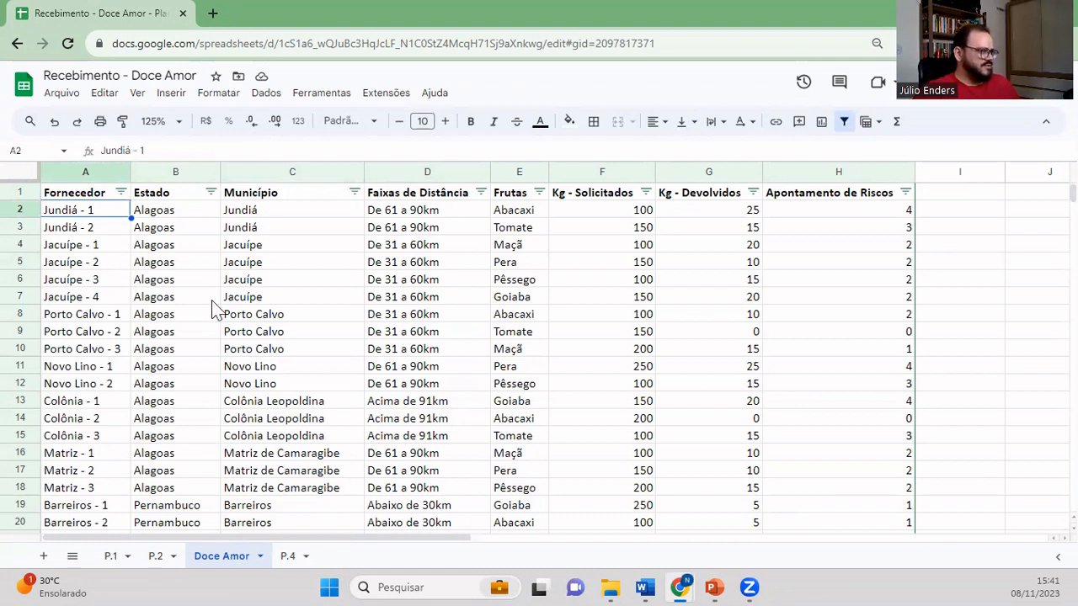
click(248, 247)
click(259, 173)
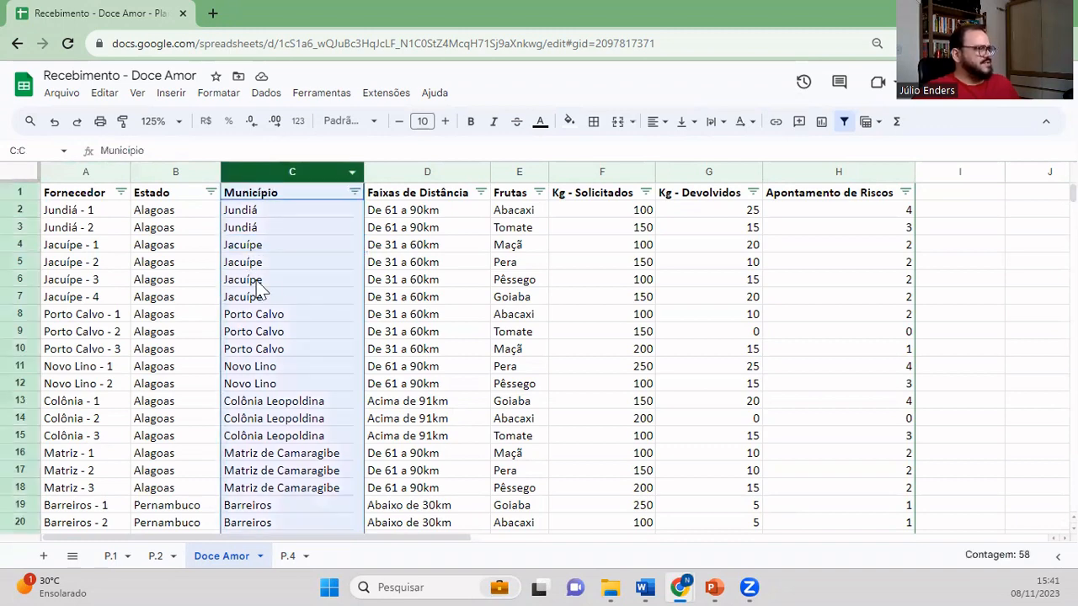
click(291, 262)
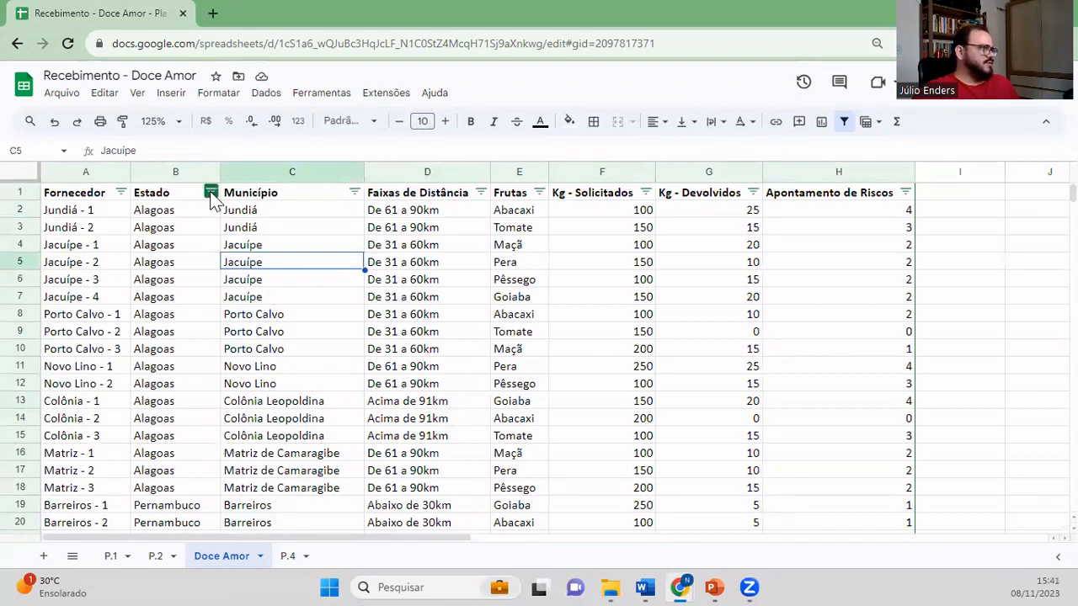
- Review the filter values of the Estado and Município columns without applying any filter
click(210, 193)
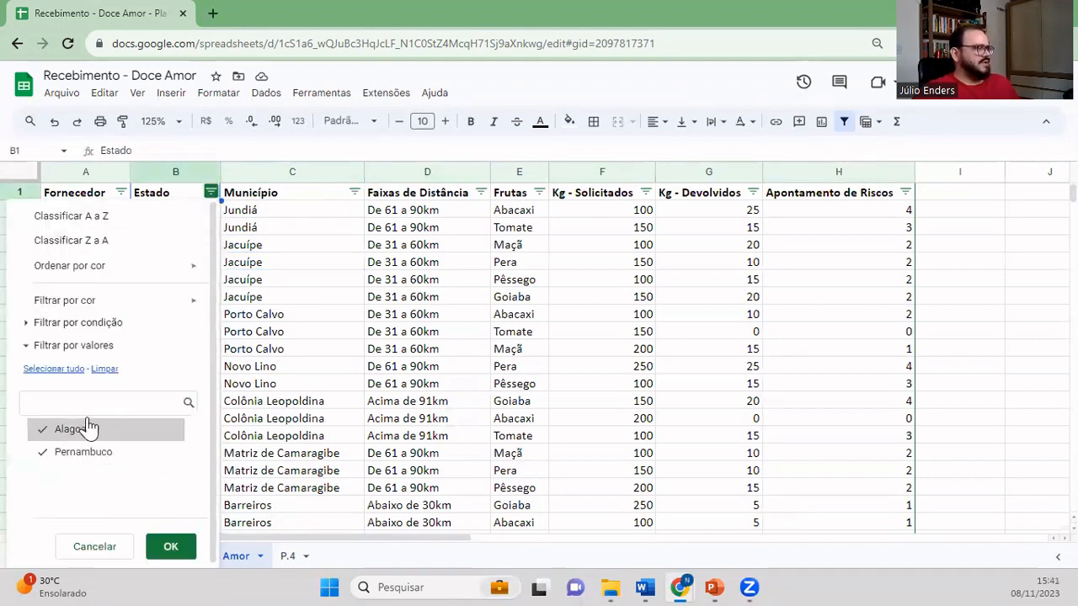
click(302, 331)
click(355, 193)
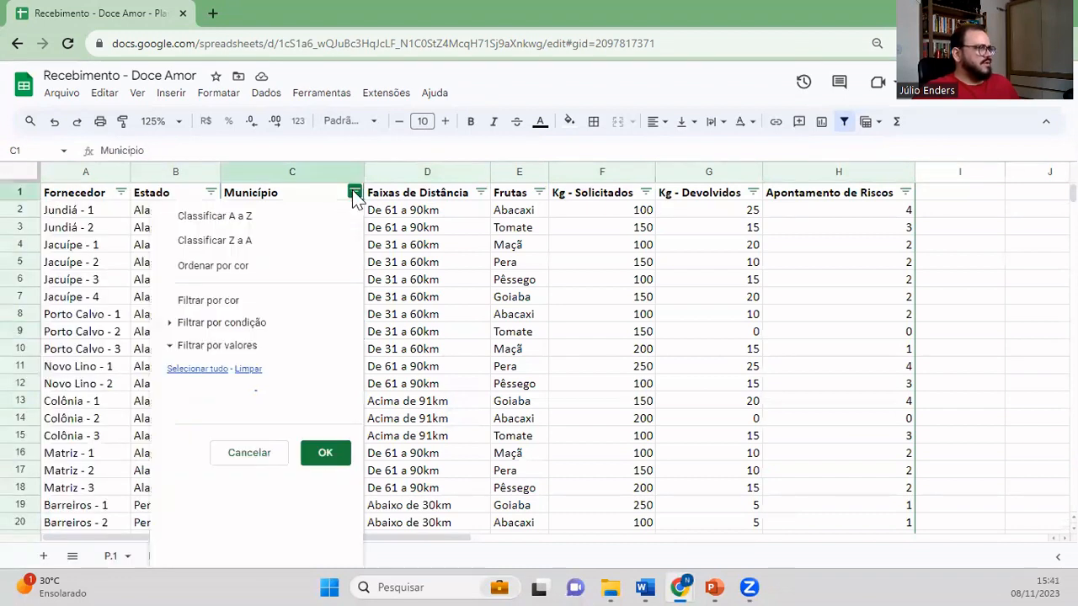
scroll(244, 455, down, 6)
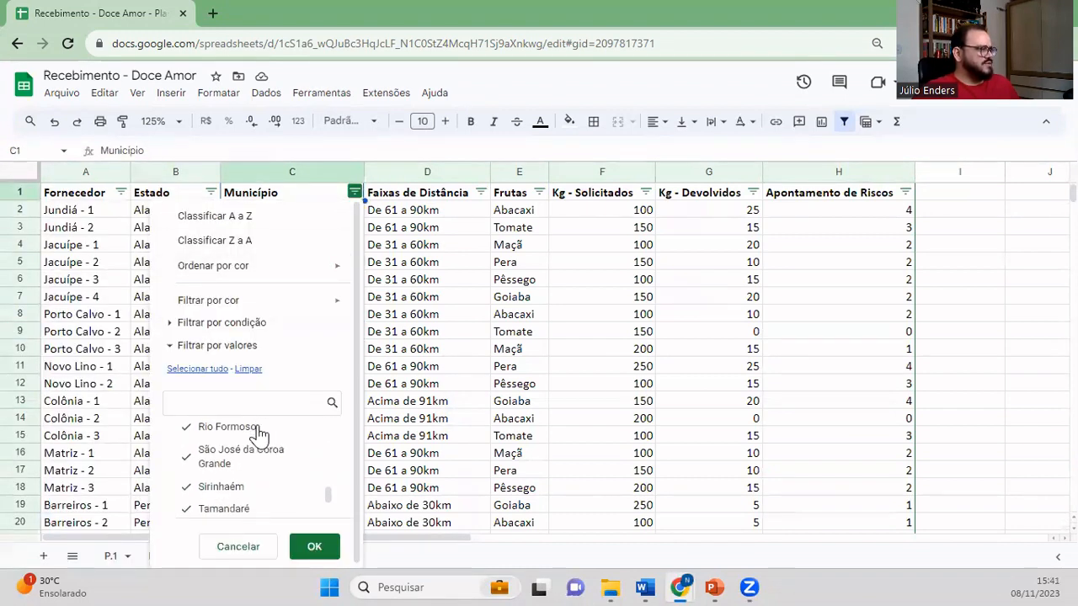
scroll(259, 454, up, 8)
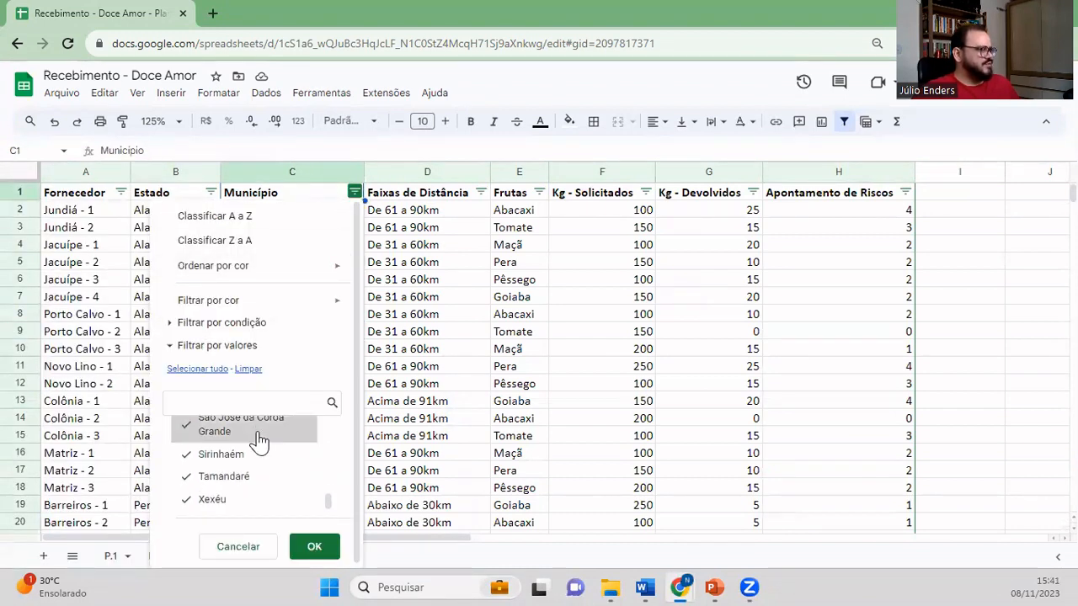
click(419, 352)
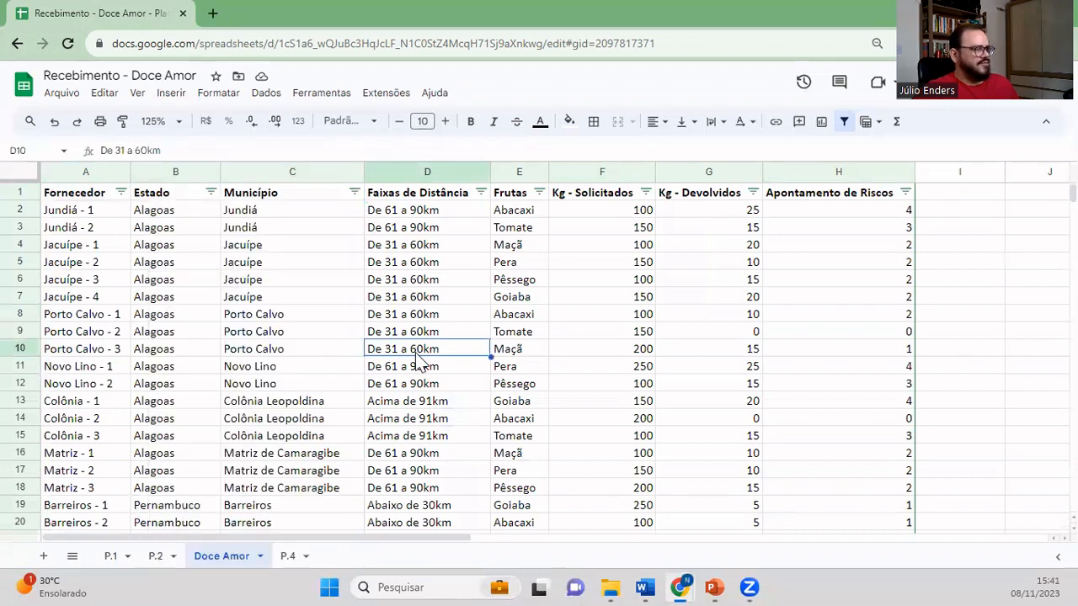
- Review the filter values of the Faixas de Distância and Frutas columns
click(480, 193)
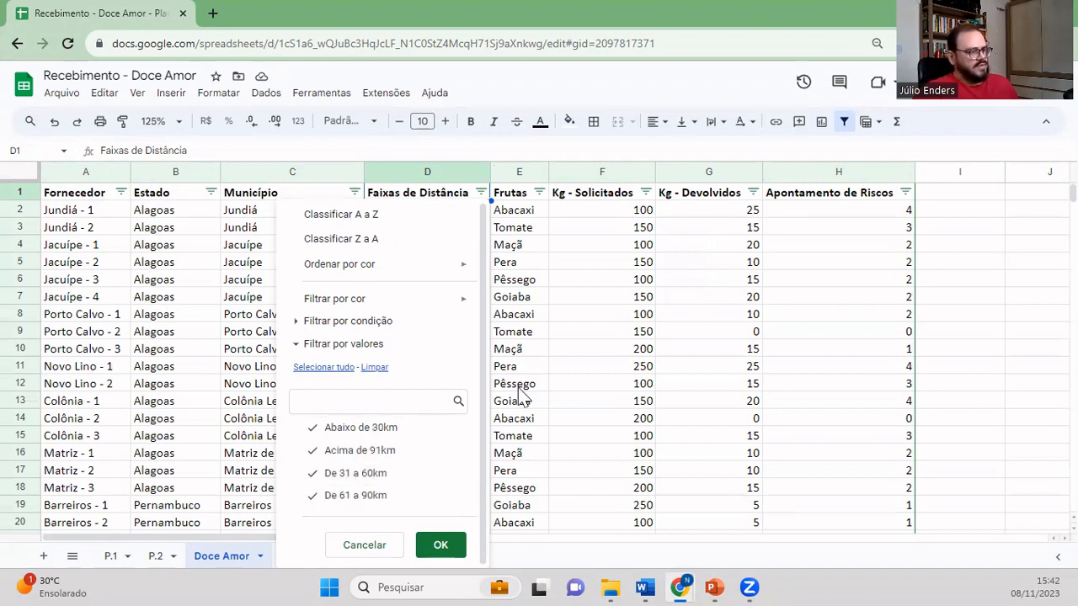
click(539, 372)
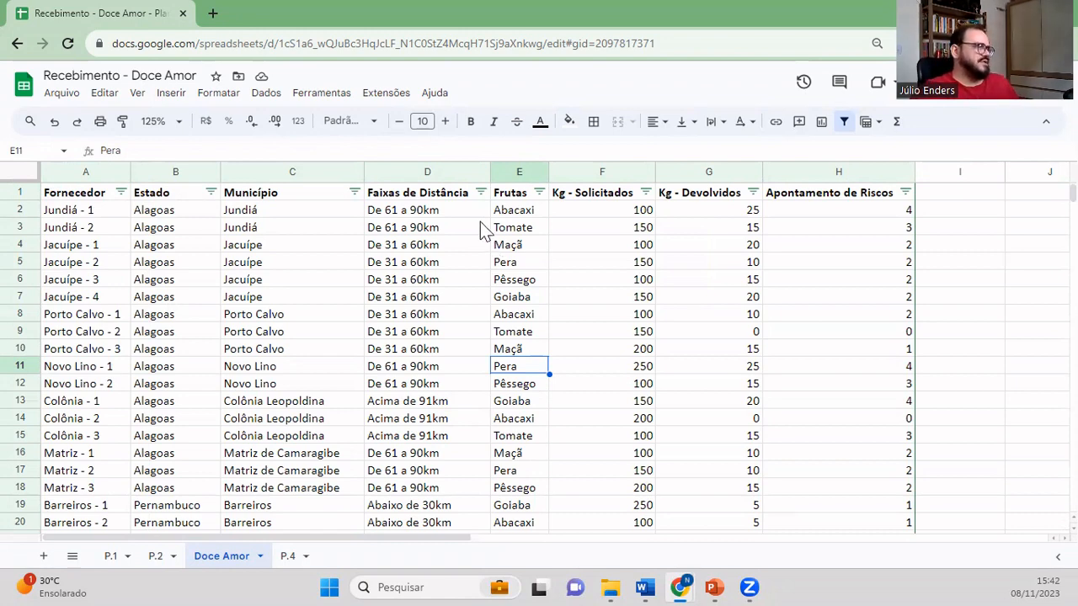
click(539, 193)
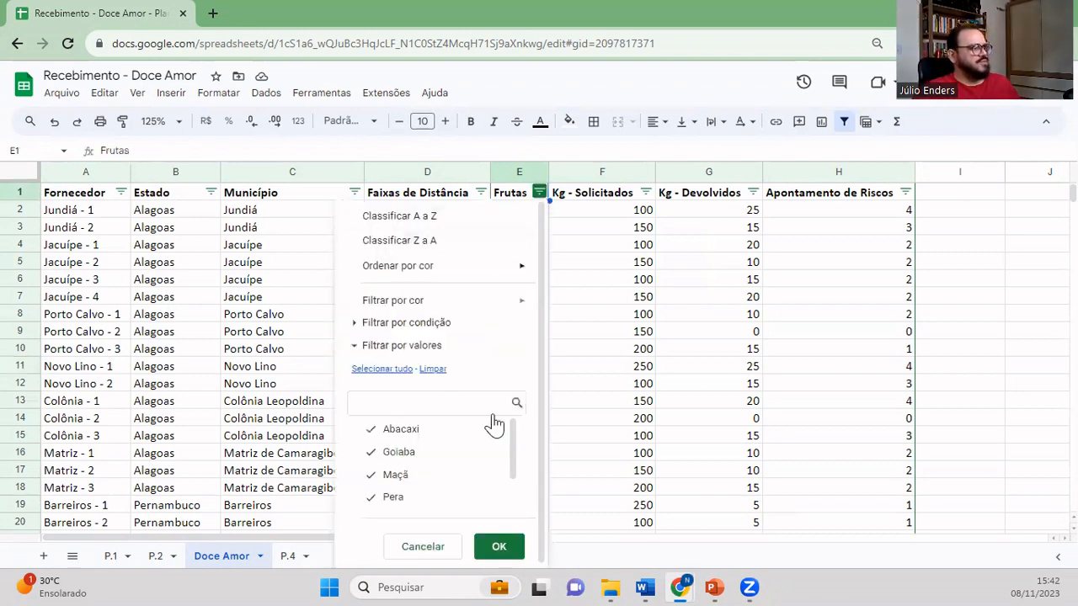
scroll(489, 459, down, 3)
scroll(488, 462, up, 3)
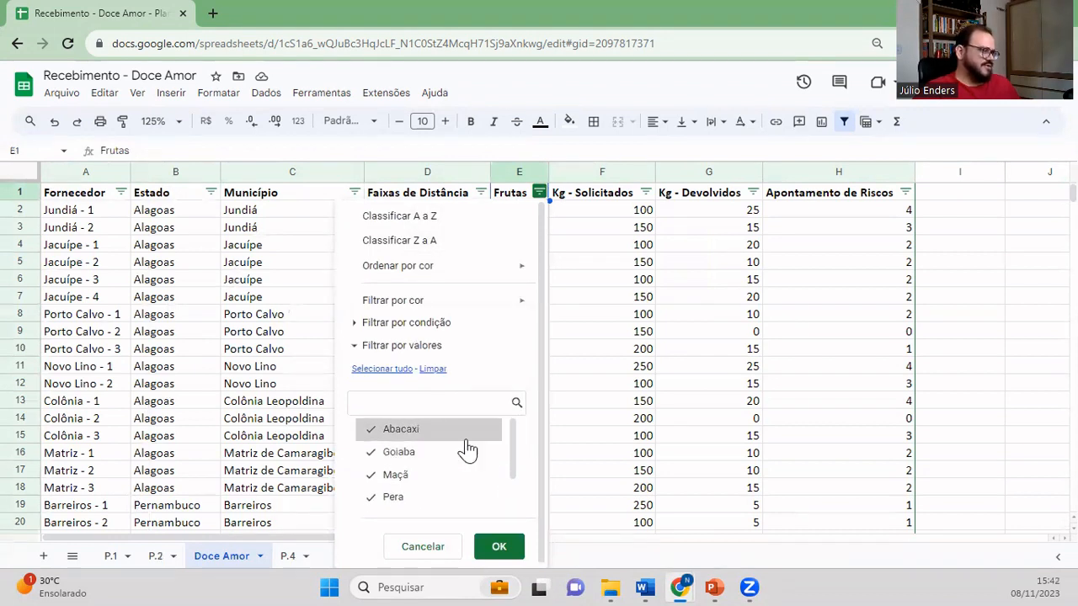
scroll(465, 442, down, 2)
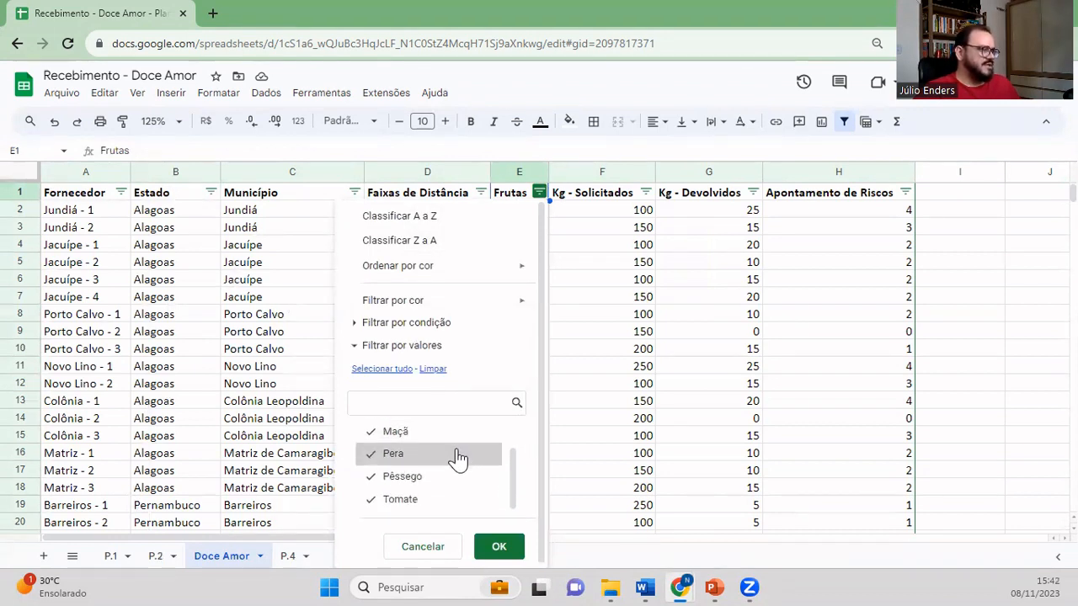
- Close the Frutas filter without applying it and look down the values of the Kg - Solicitados column
click(587, 328)
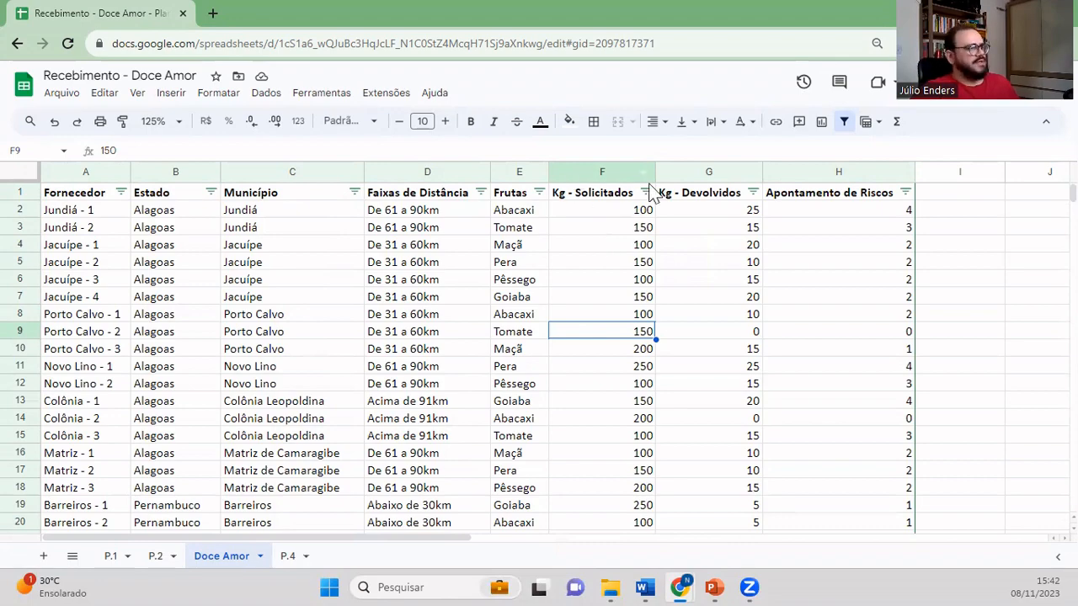
scroll(639, 353, down, 1)
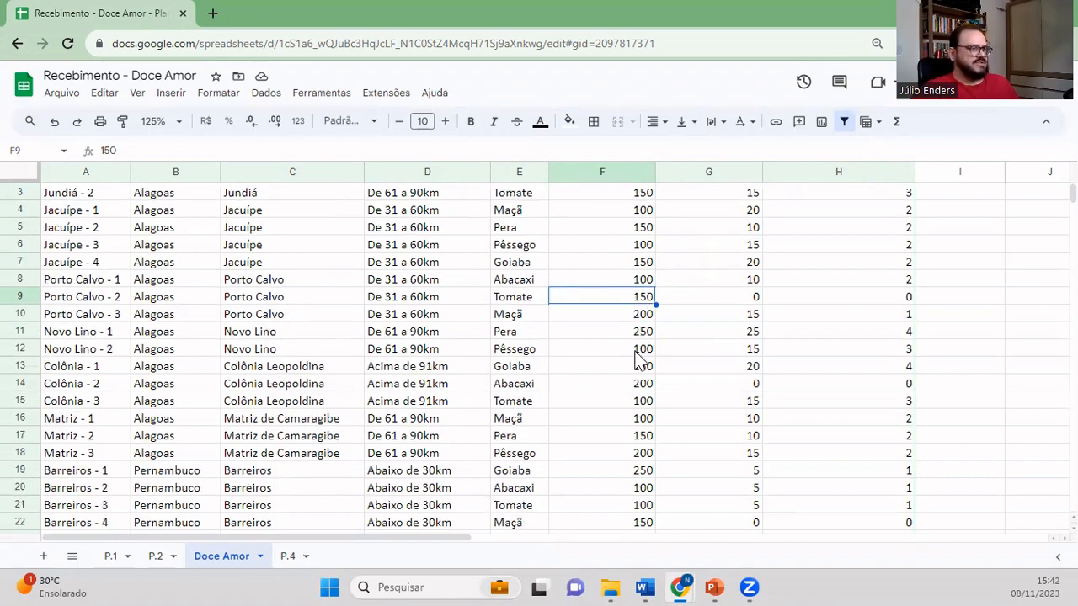
scroll(638, 361, down, 3)
scroll(635, 356, up, 4)
scroll(634, 356, down, 5)
scroll(636, 337, up, 5)
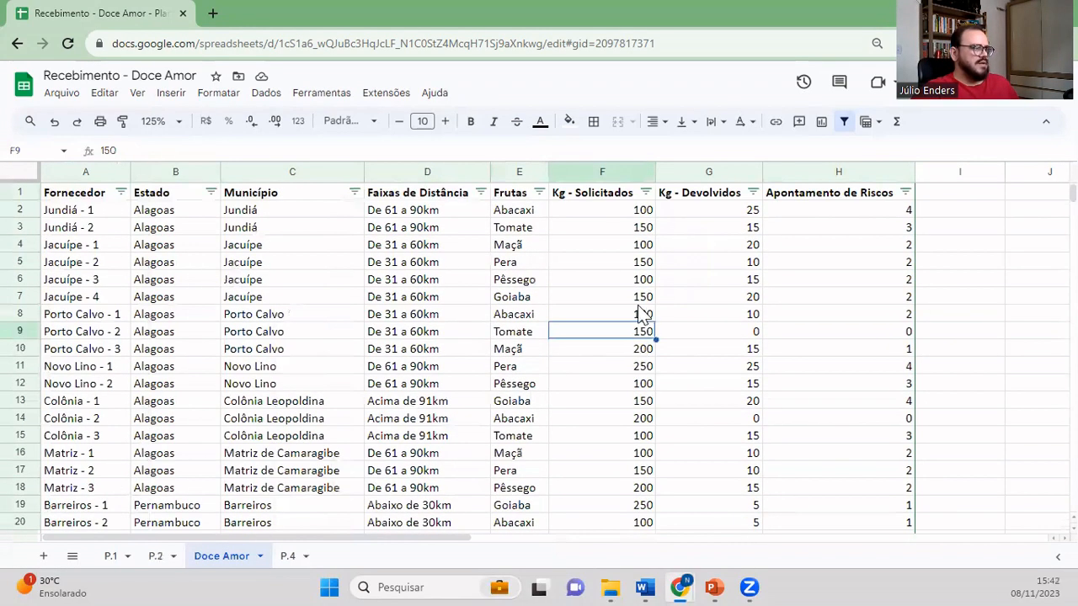
- Examine the requested kilos, returned kilos and risk score of the first record, Jundiá - 1
click(602, 215)
click(705, 212)
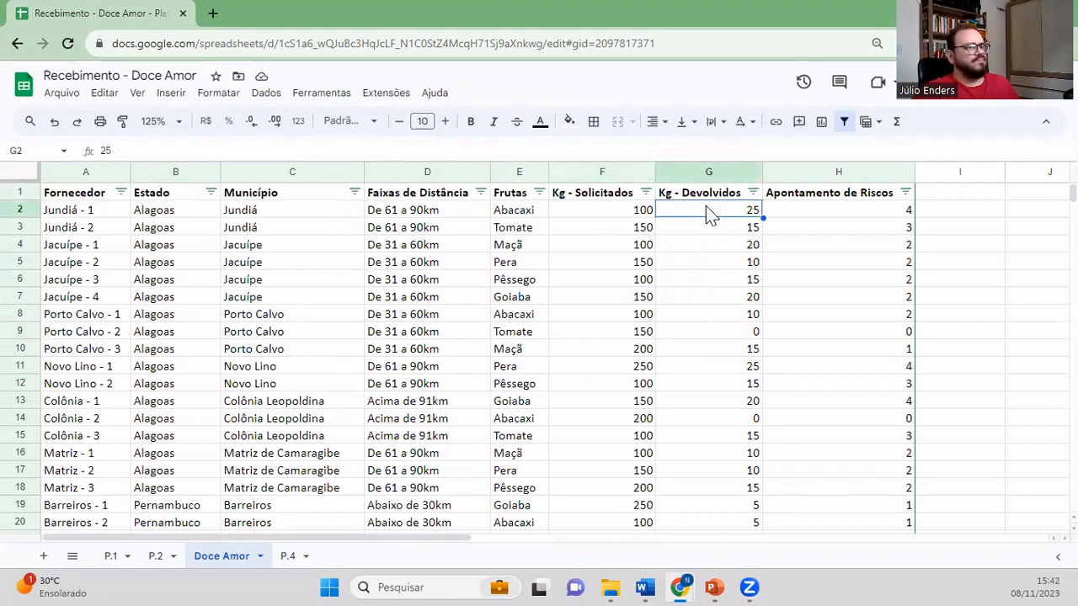
click(846, 215)
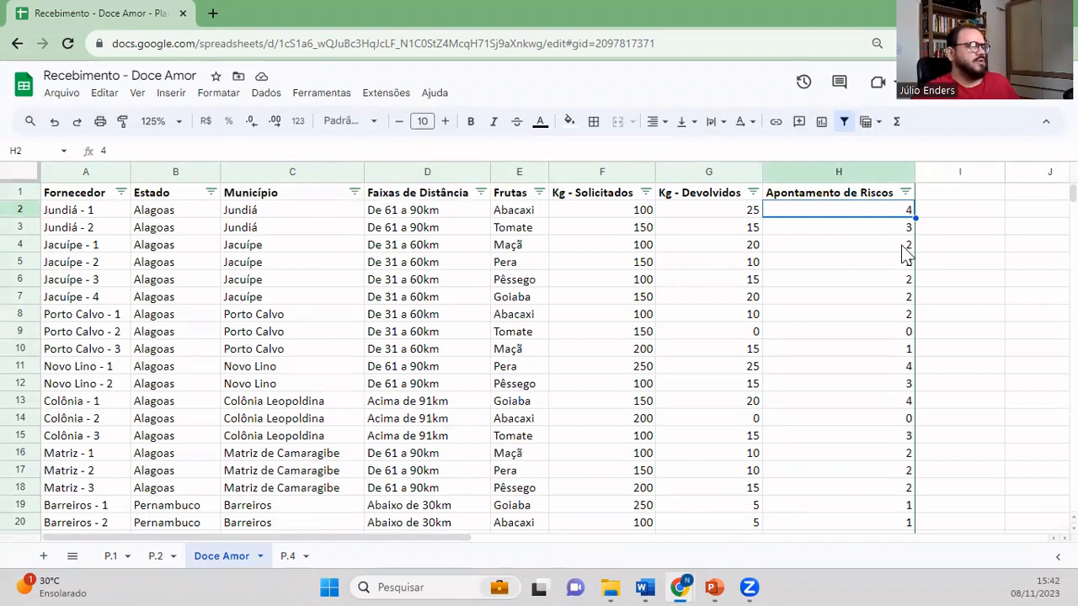
click(99, 210)
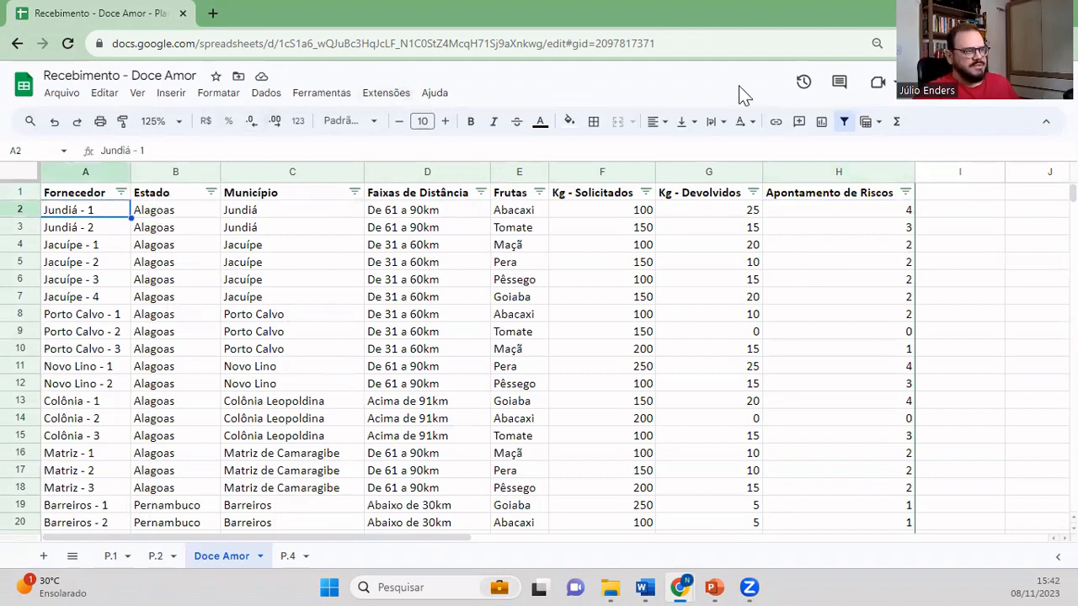
click(796, 216)
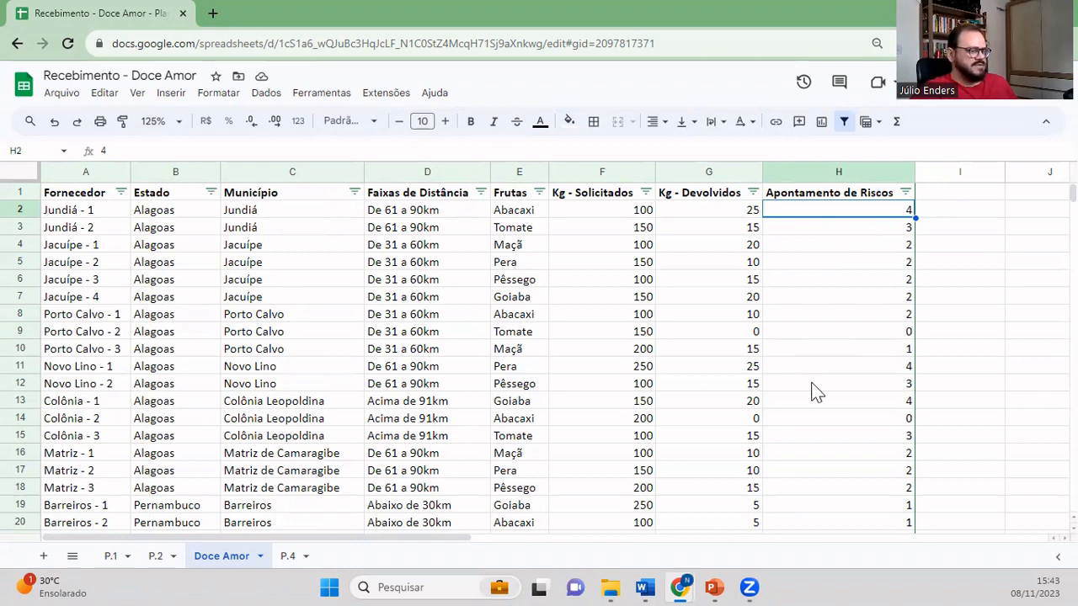
- Switch to the III CONAAG 2023 presentation in PowerPoint and show slide 5, with the six analysis questions, as a slide show
mouse_move(715, 585)
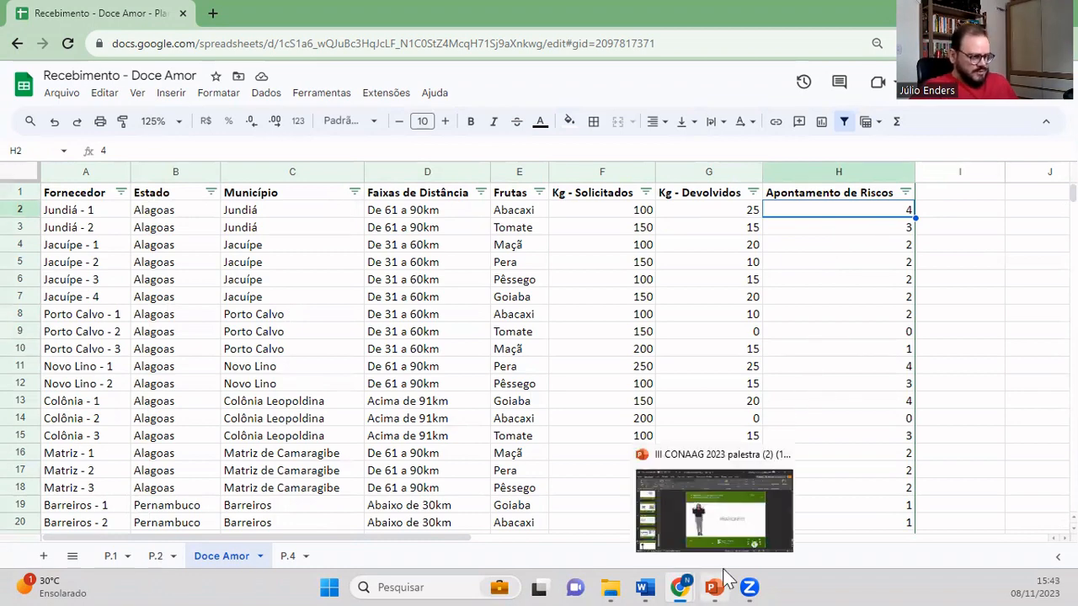
click(737, 532)
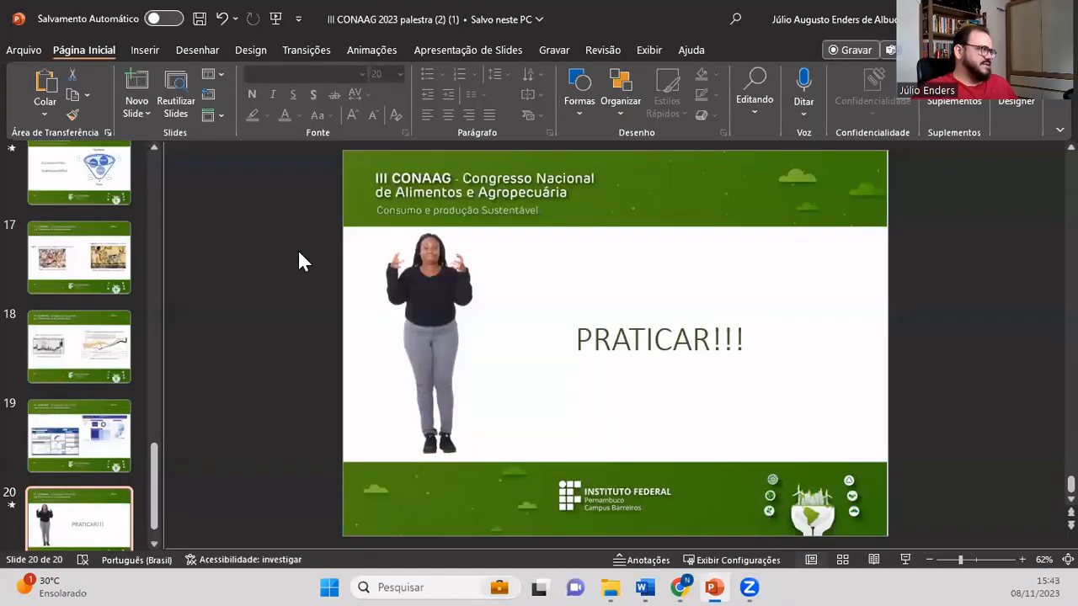
drag(159, 480, 161, 176)
click(91, 455)
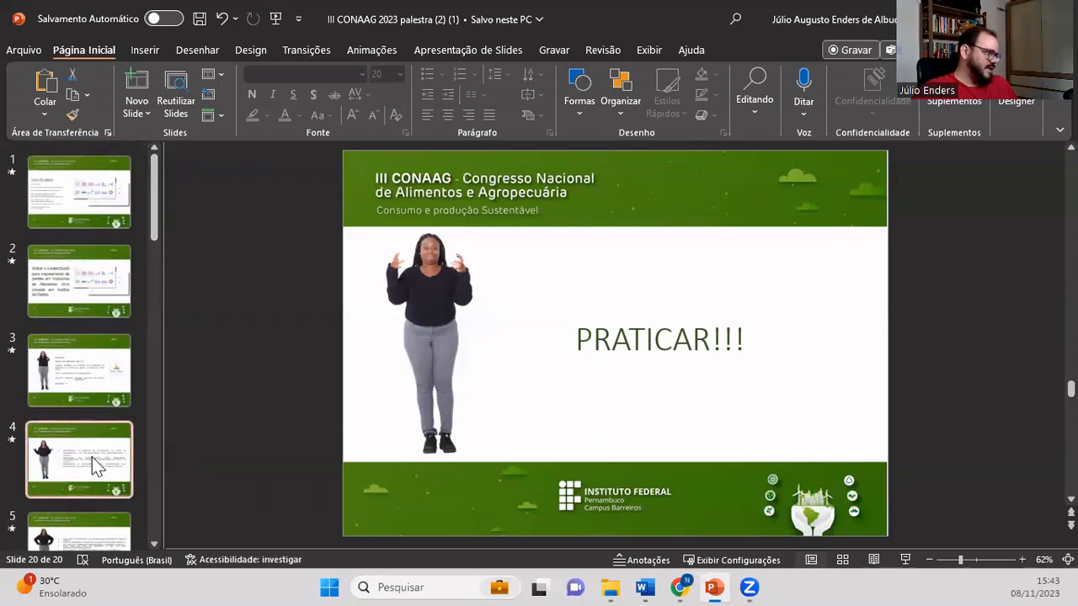
scroll(90, 487, down, 3)
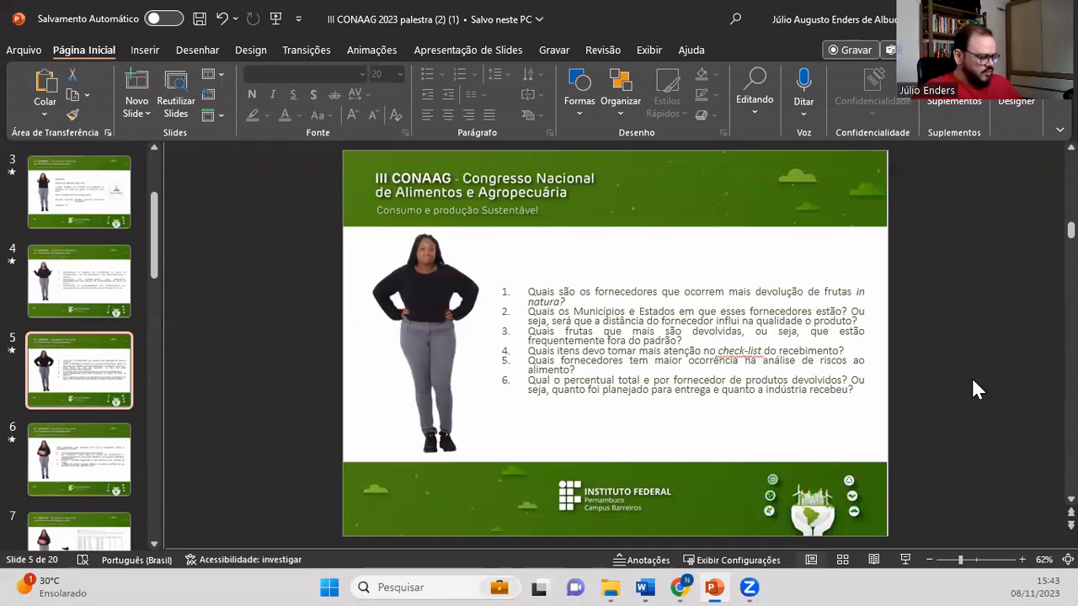
click(905, 560)
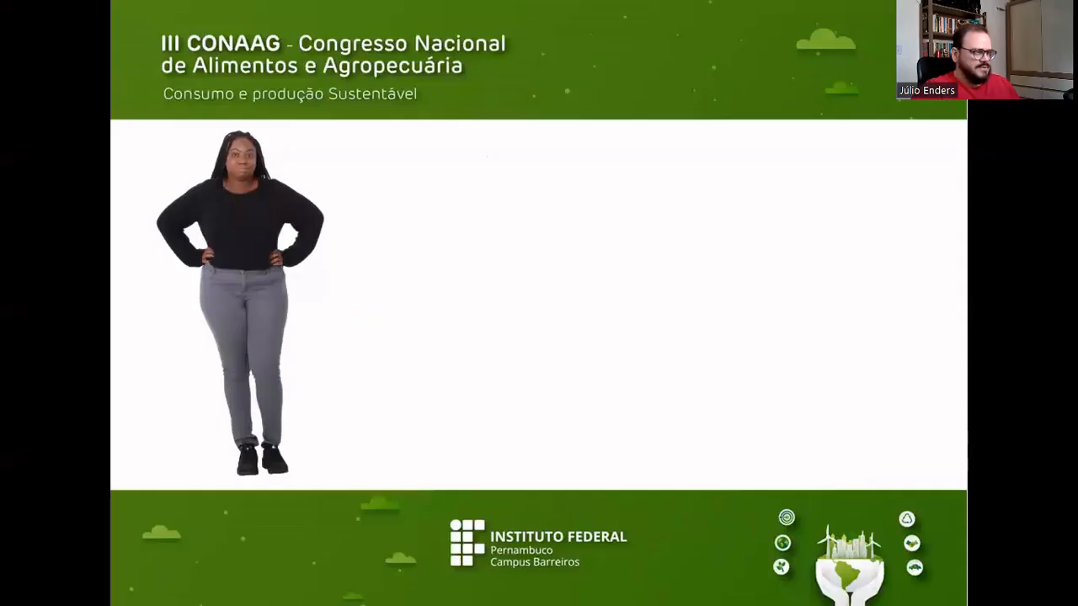
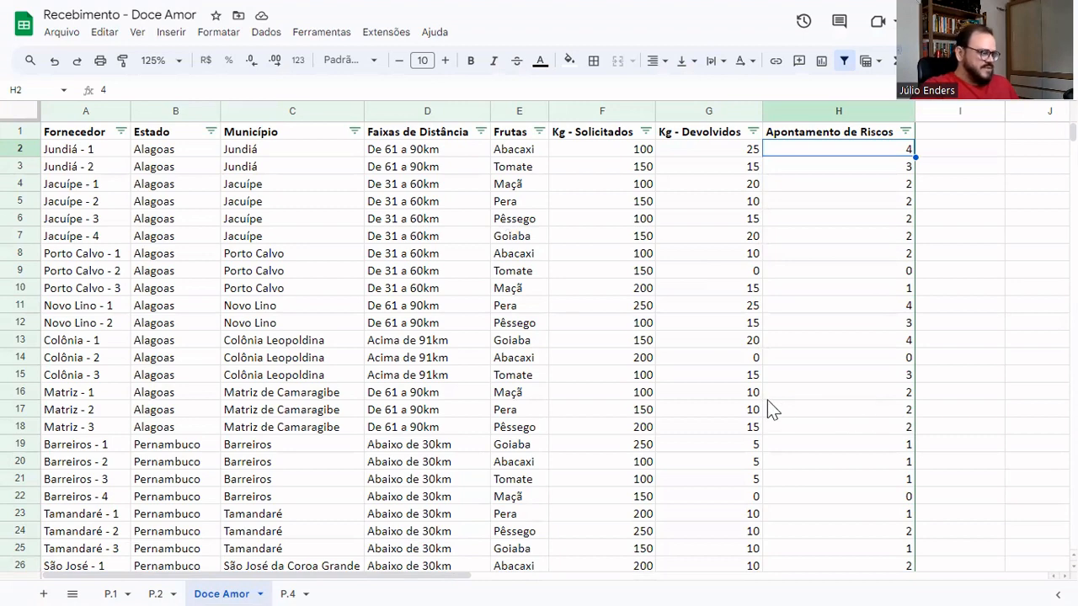
- Leave the spreadsheet's full-screen view, switch to Looker Studio and create a blank report
key(F11)
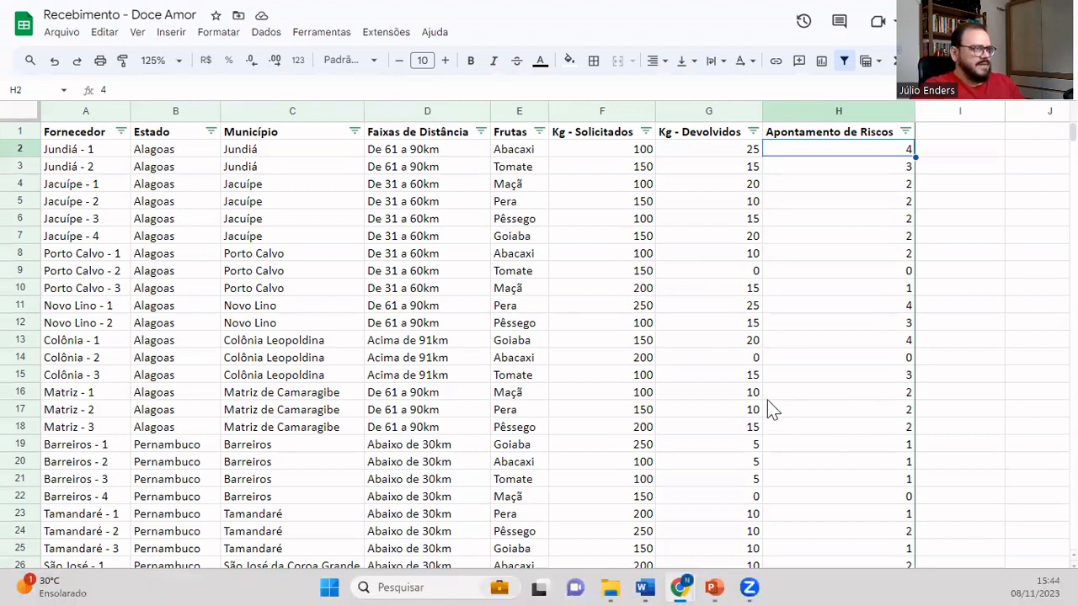
mouse_move(691, 579)
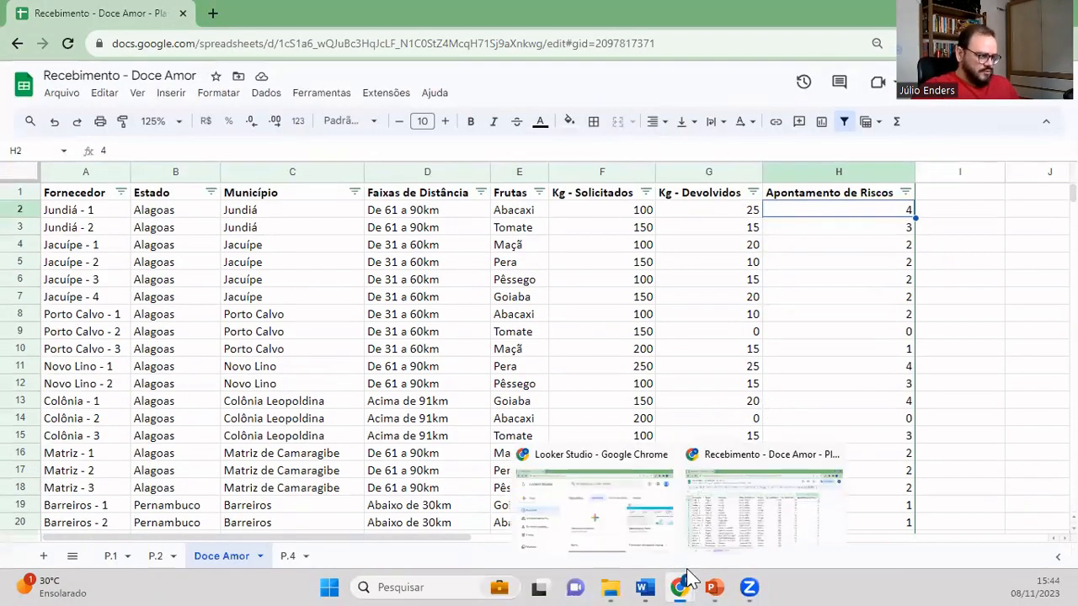
click(636, 532)
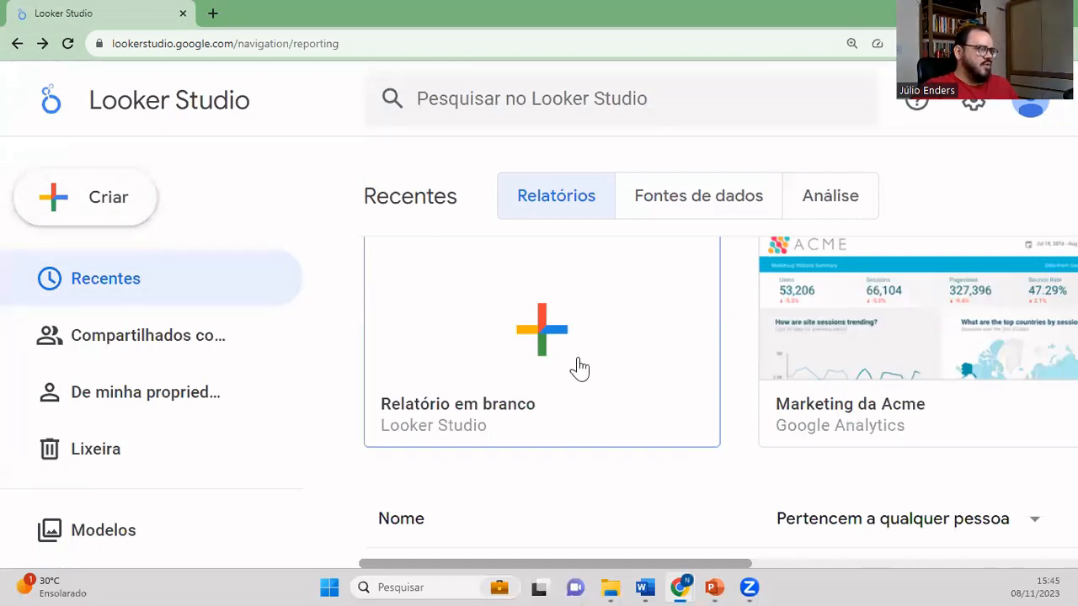
drag(712, 564, 842, 561)
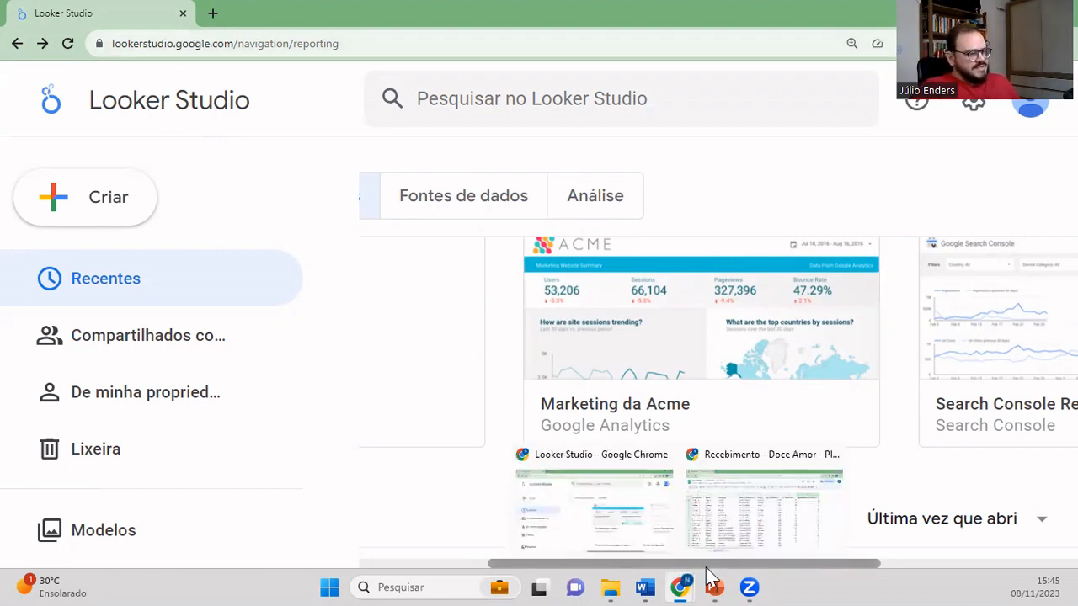
drag(705, 564, 553, 543)
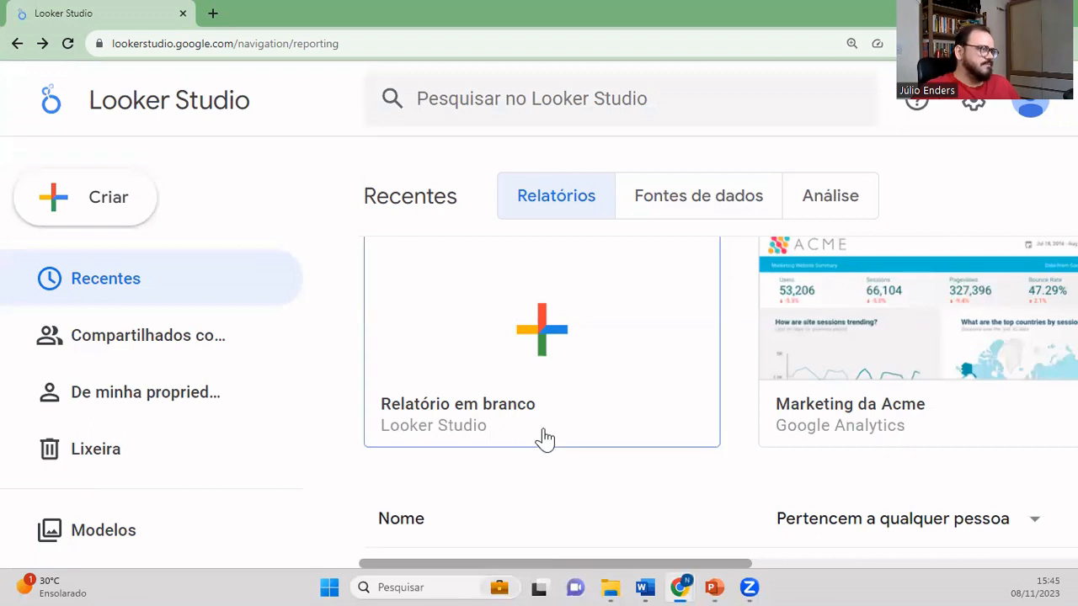
click(539, 356)
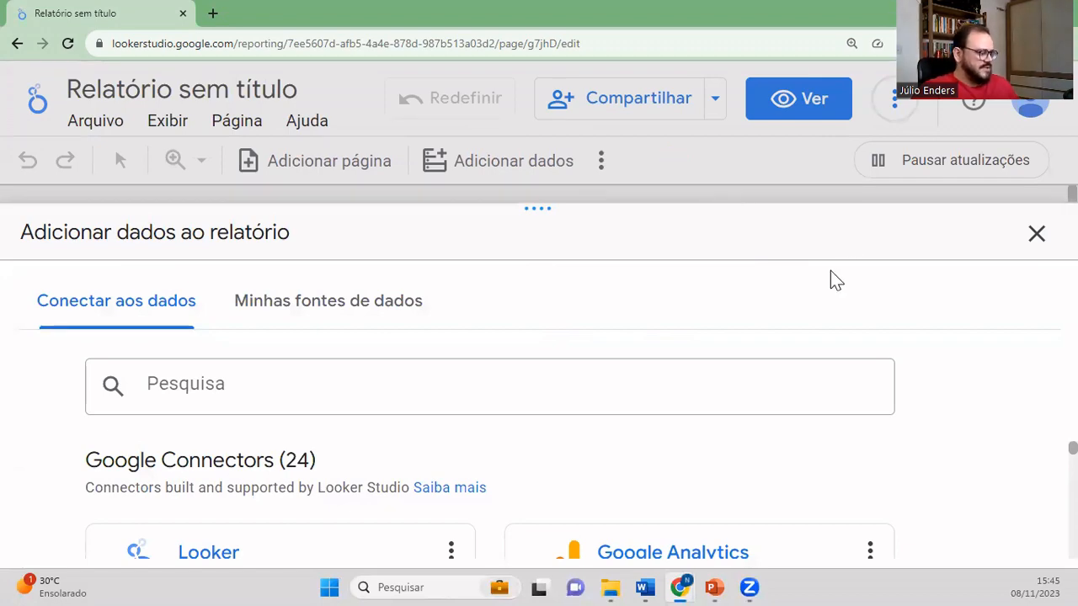
- Look through the first Google connectors available for adding data to the report, including Planilhas Google, BigQuery and file upload
key(ctrl+minus)
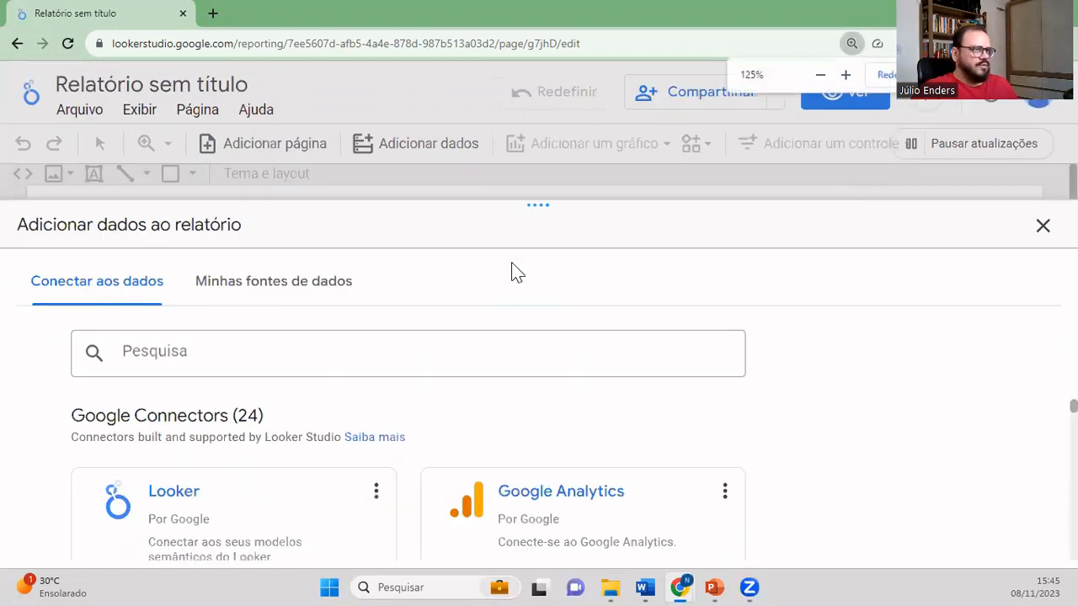
key(ctrl+minus)
key(ctrl+minus)
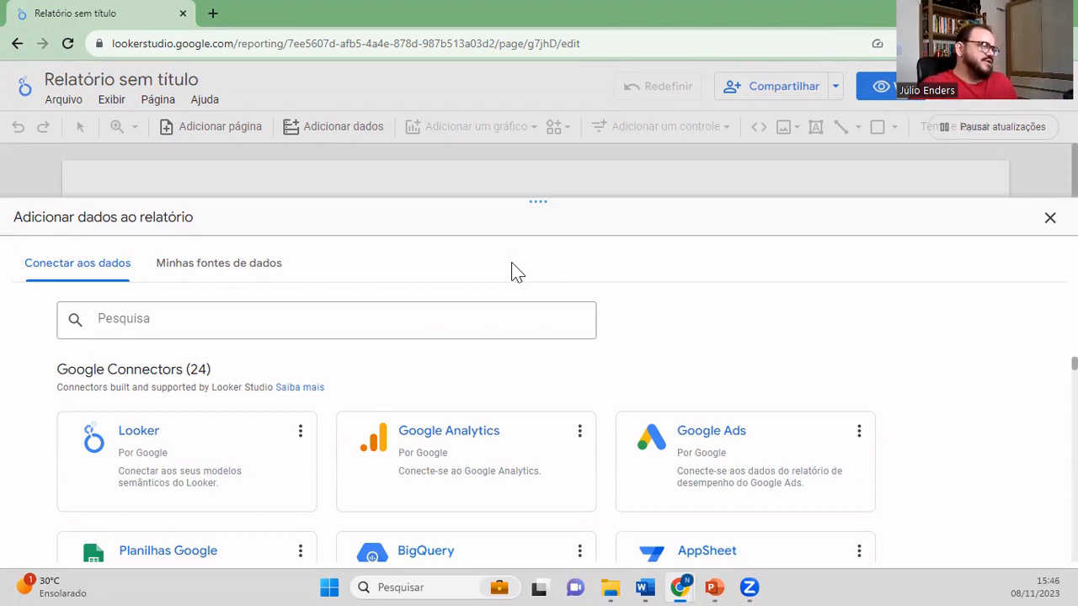
scroll(645, 404, down, 1)
scroll(645, 404, up, 1)
scroll(639, 395, down, 1)
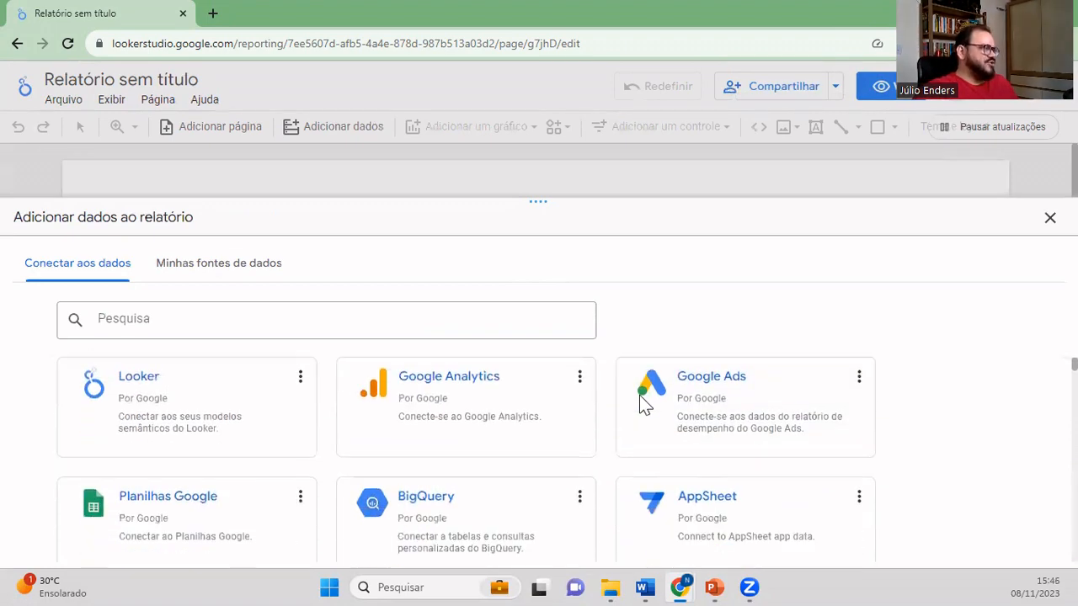
scroll(639, 394, down, 2)
scroll(584, 463, down, 1)
scroll(584, 464, up, 3)
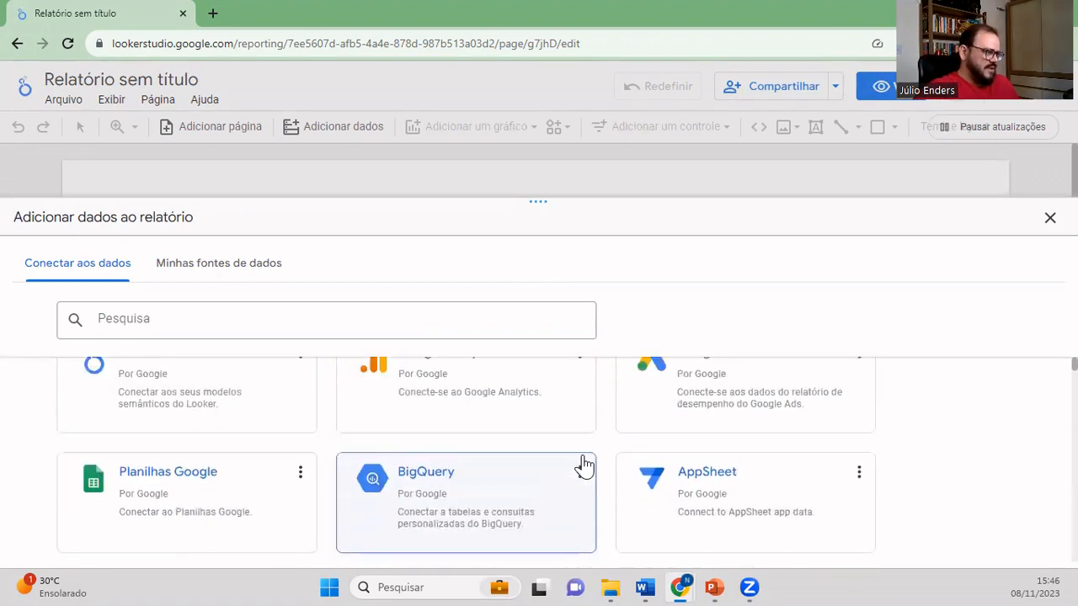
scroll(585, 464, down, 2)
scroll(582, 464, up, 2)
scroll(496, 481, up, 1)
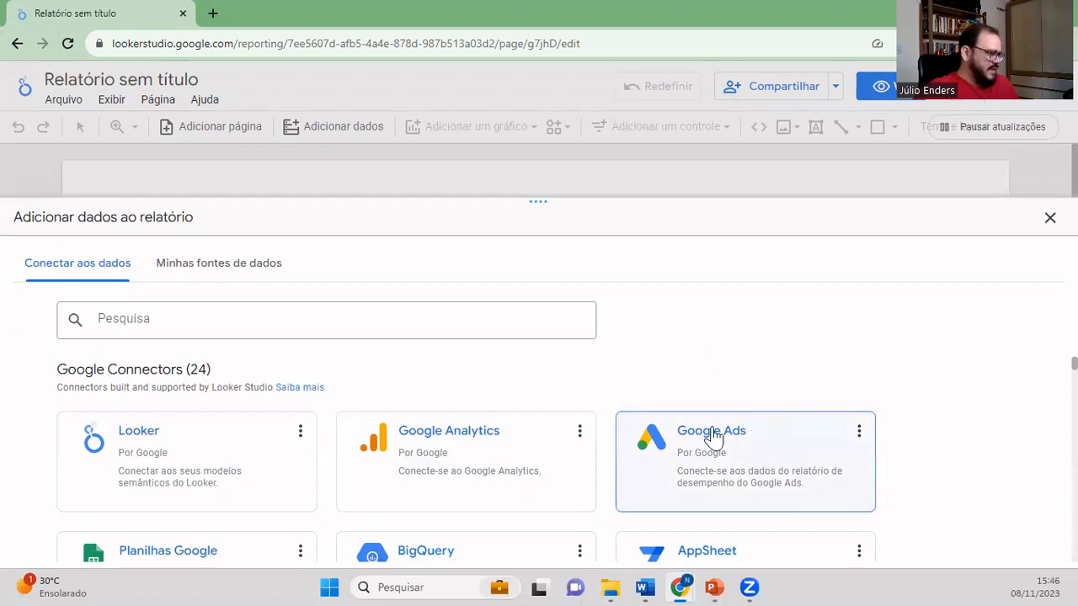
scroll(206, 446, down, 2)
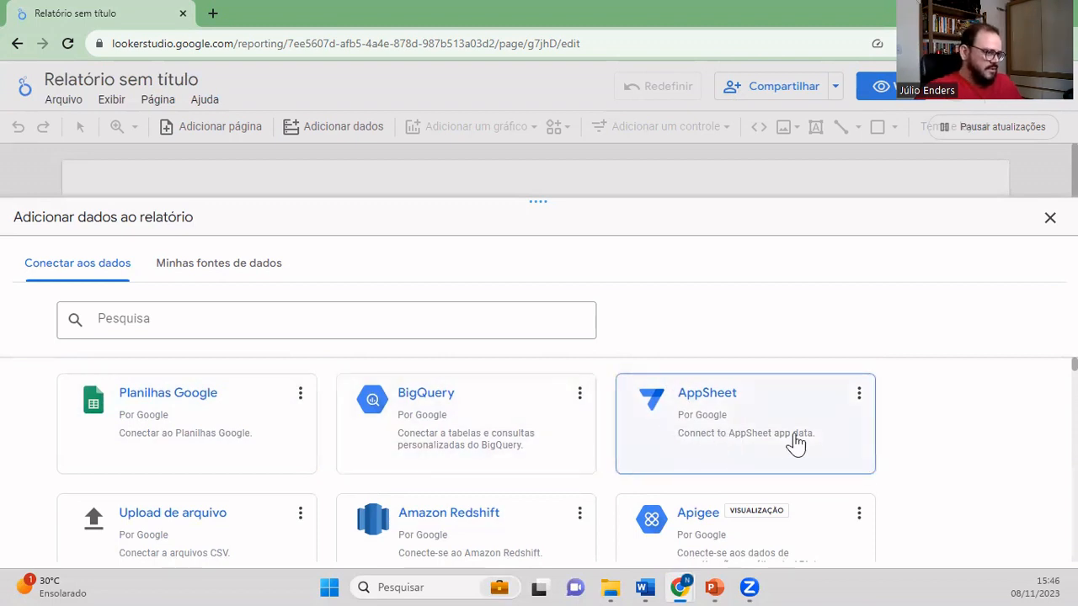
scroll(750, 437, down, 1)
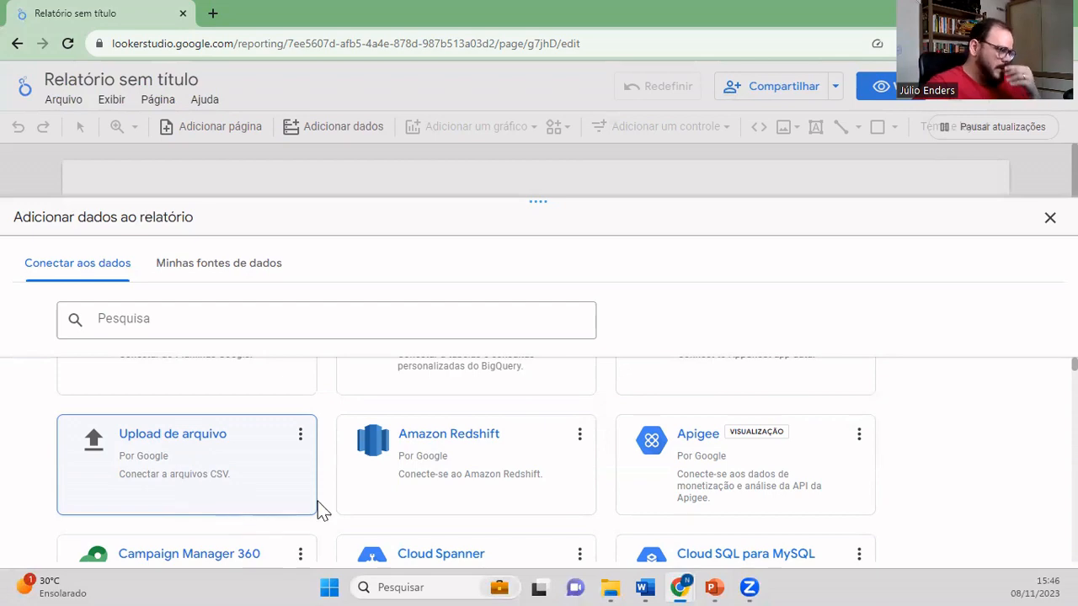
- Look through the rest of the connector list, including the partner connectors, and return to the Planilhas Google connector
scroll(328, 499, down, 5)
scroll(328, 498, down, 10)
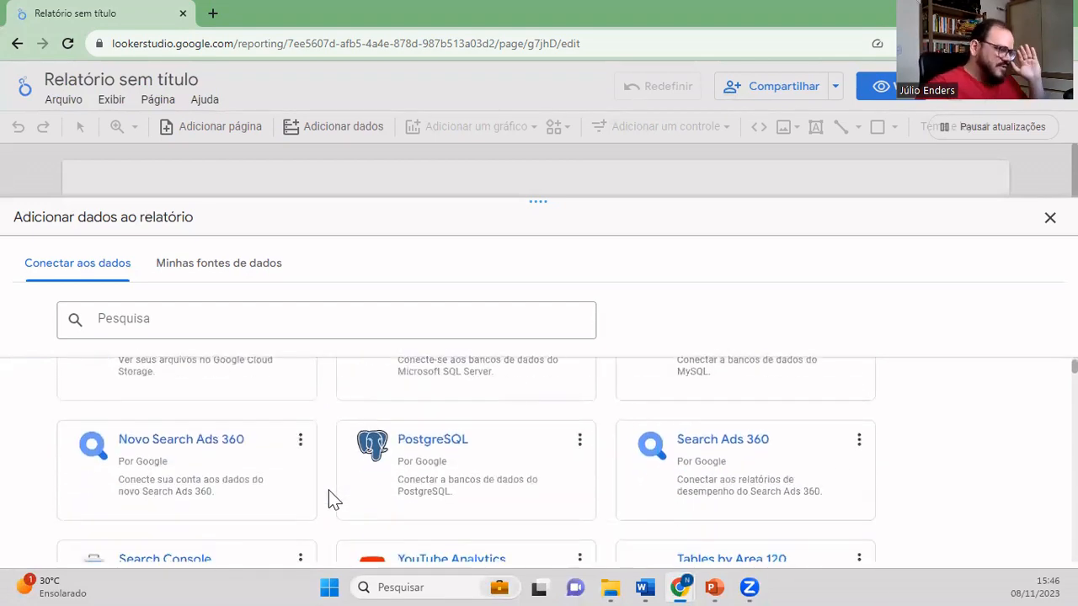
scroll(329, 498, down, 5)
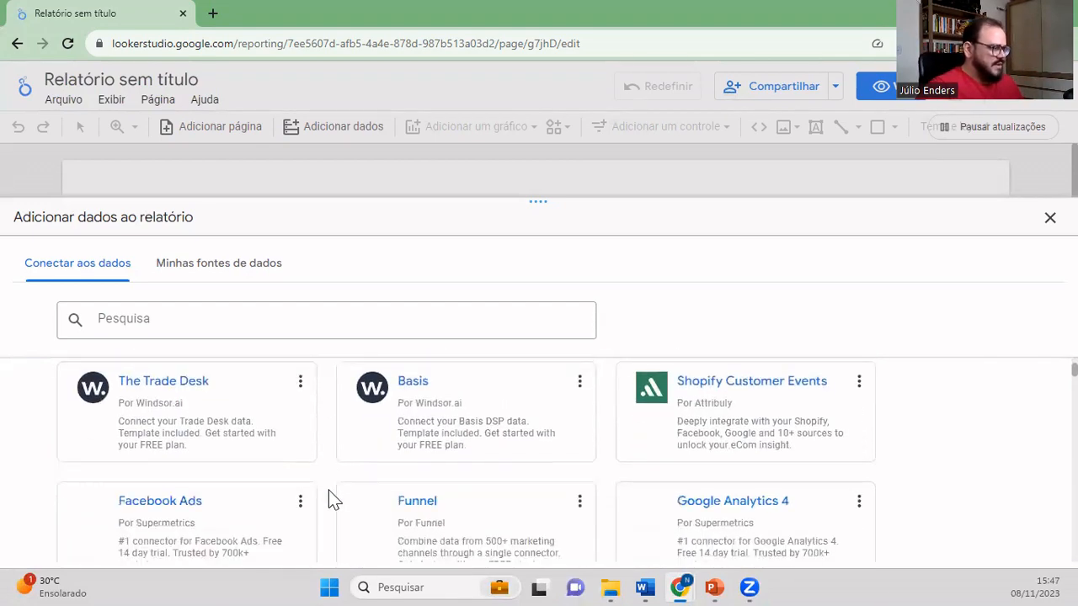
scroll(328, 499, down, 6)
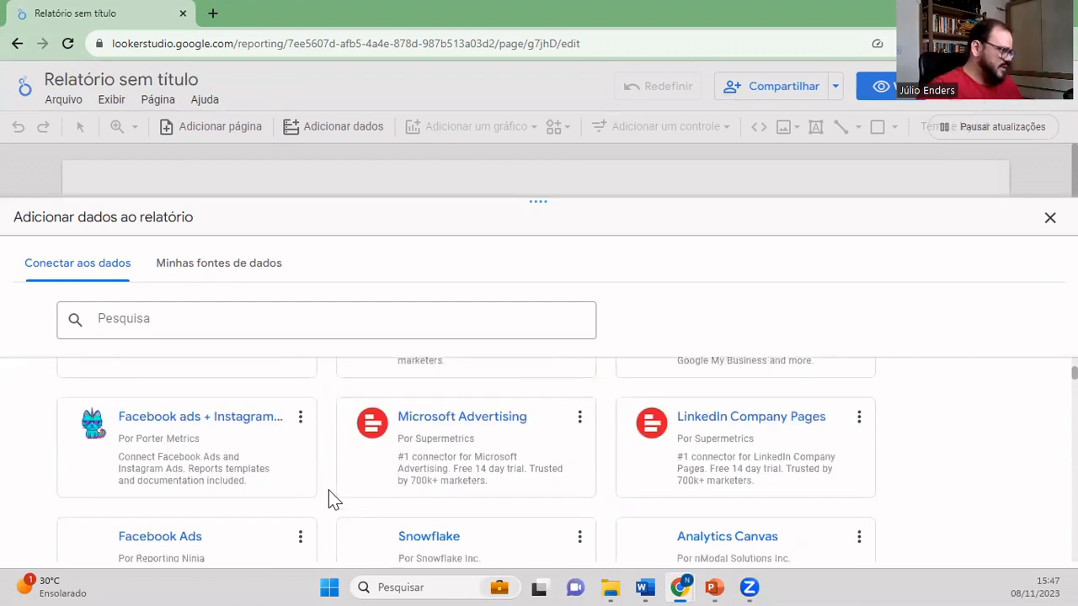
scroll(328, 498, down, 6)
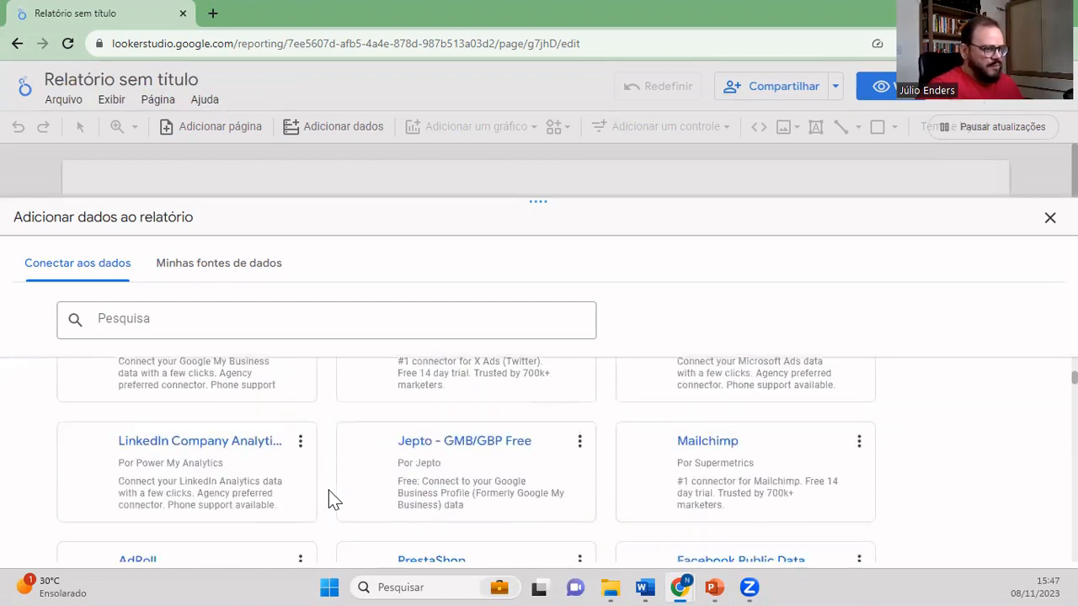
scroll(333, 499, down, 2)
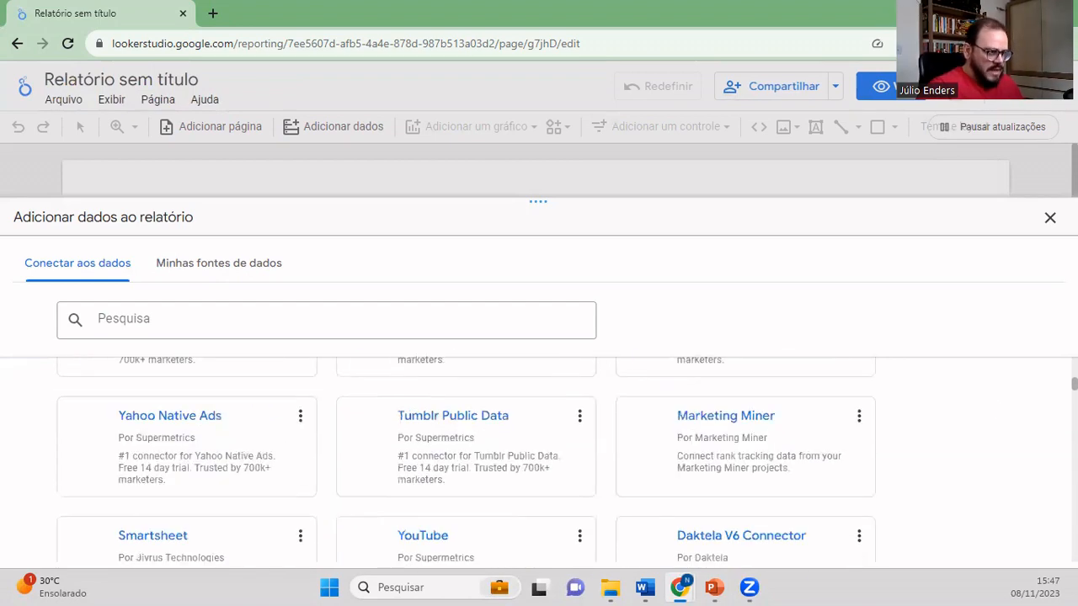
scroll(867, 459, down, 5)
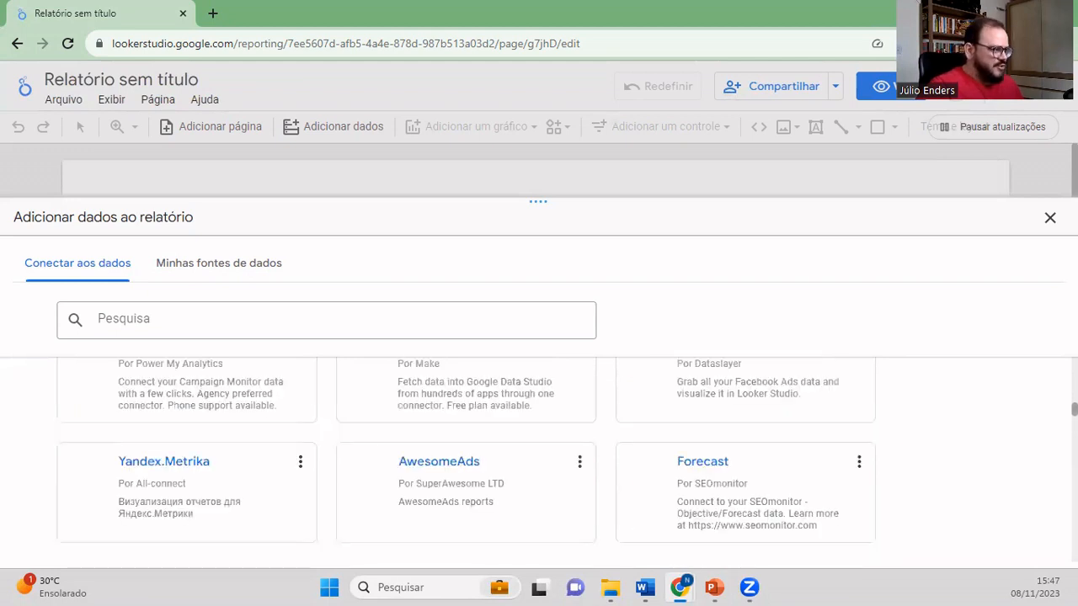
scroll(867, 458, up, 5)
scroll(909, 454, up, 1)
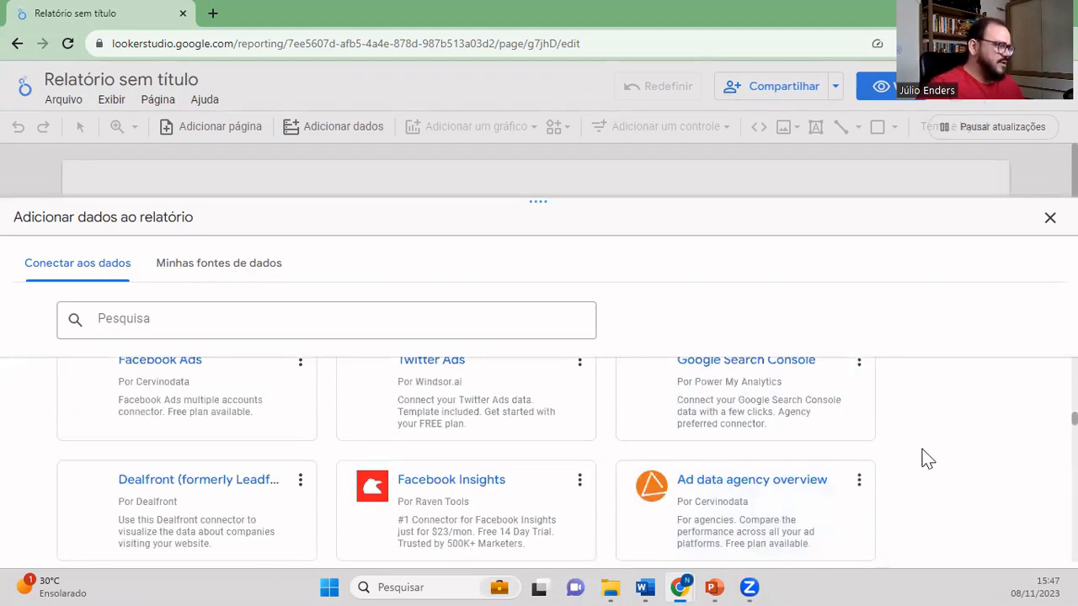
scroll(926, 457, up, 2)
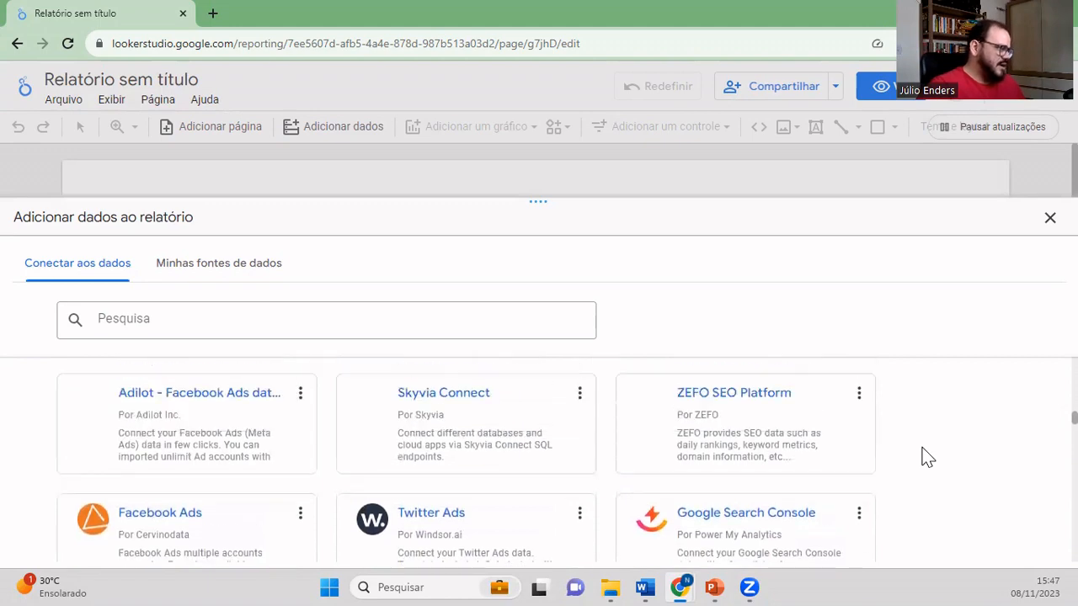
scroll(926, 457, up, 6)
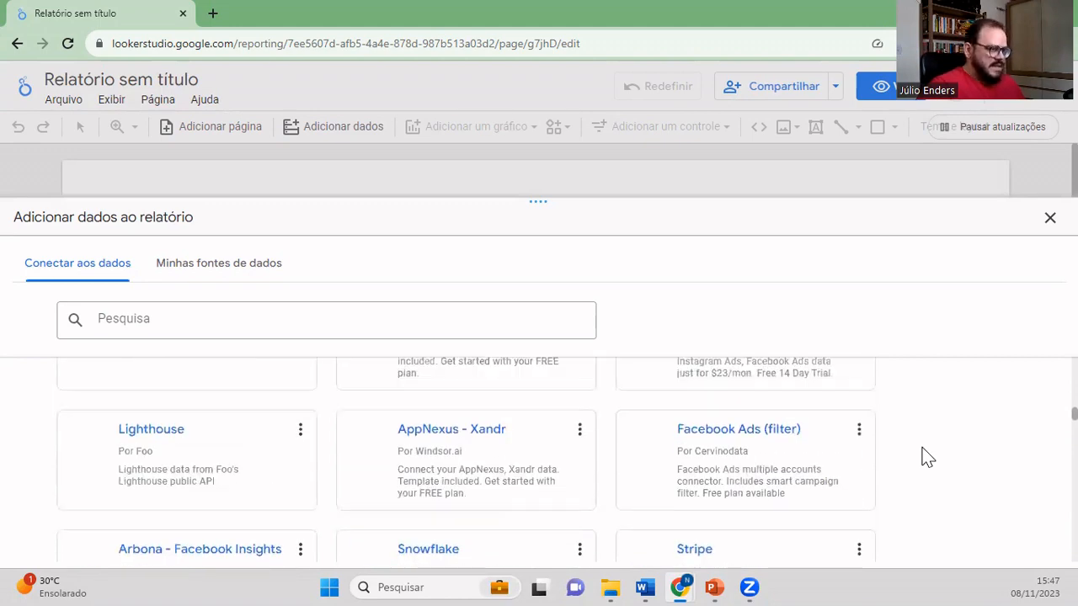
scroll(466, 460, up, 3)
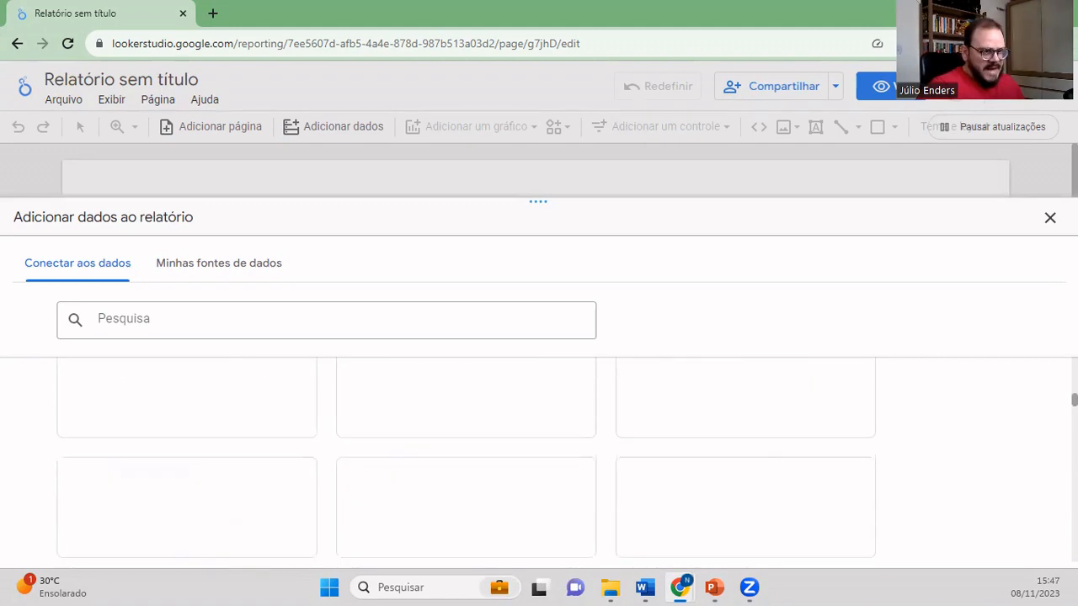
scroll(567, 520, up, 5)
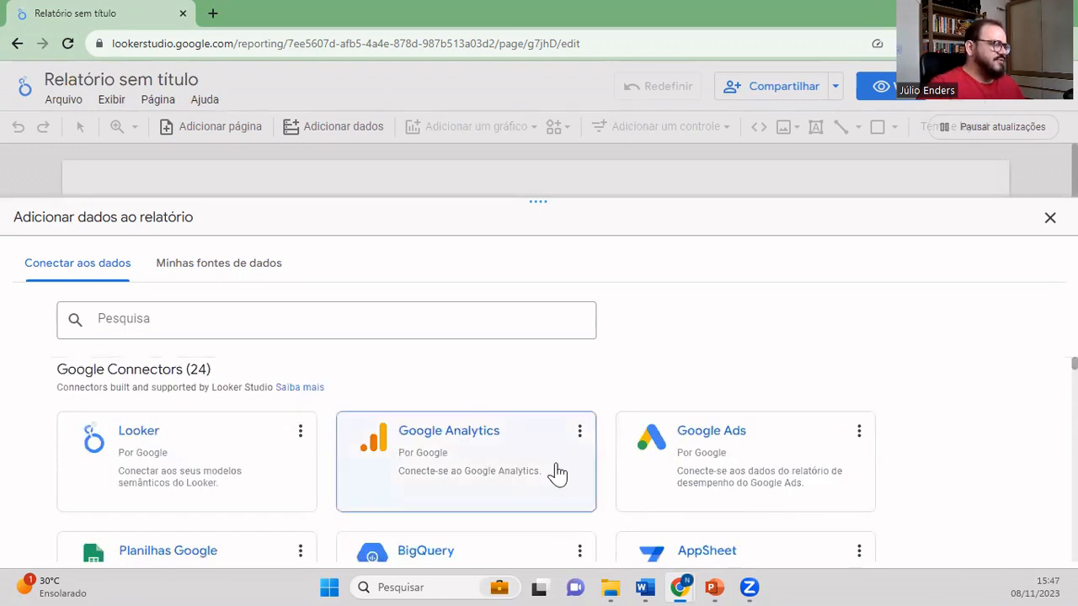
scroll(573, 496, down, 1)
scroll(471, 505, down, 1)
scroll(253, 501, up, 1)
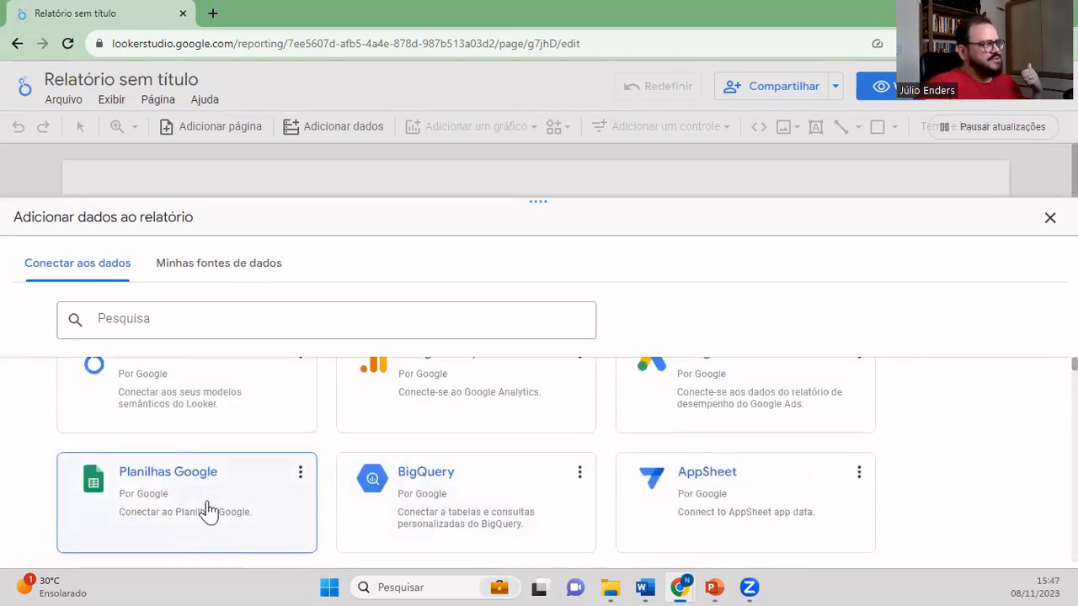
- View the source spreadsheet, return to the report and select Recebimento - Doce Amor through the Planilhas Google connector
mouse_move(679, 587)
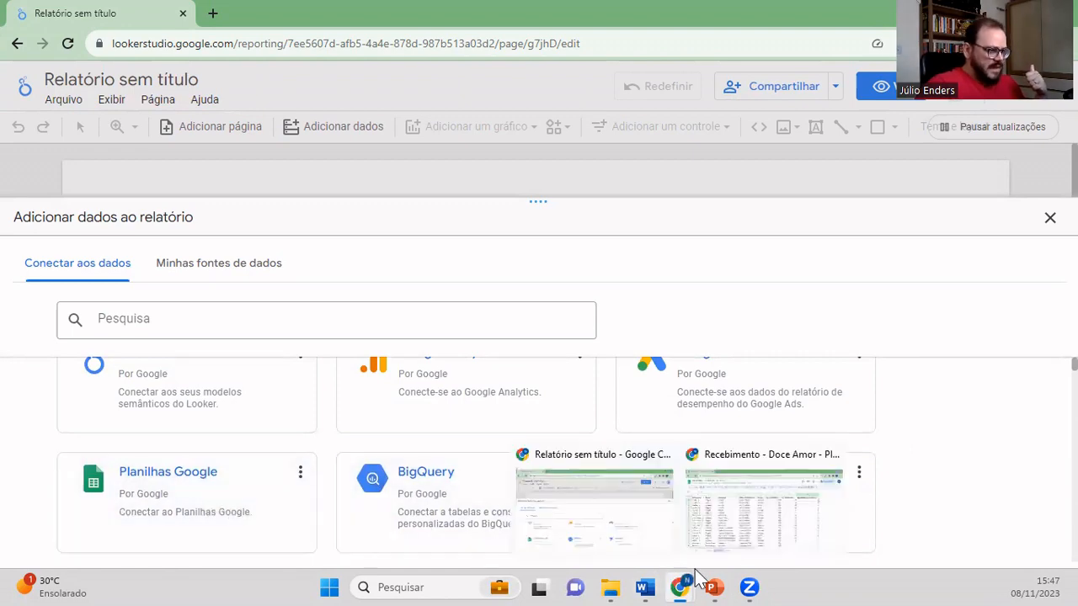
click(729, 545)
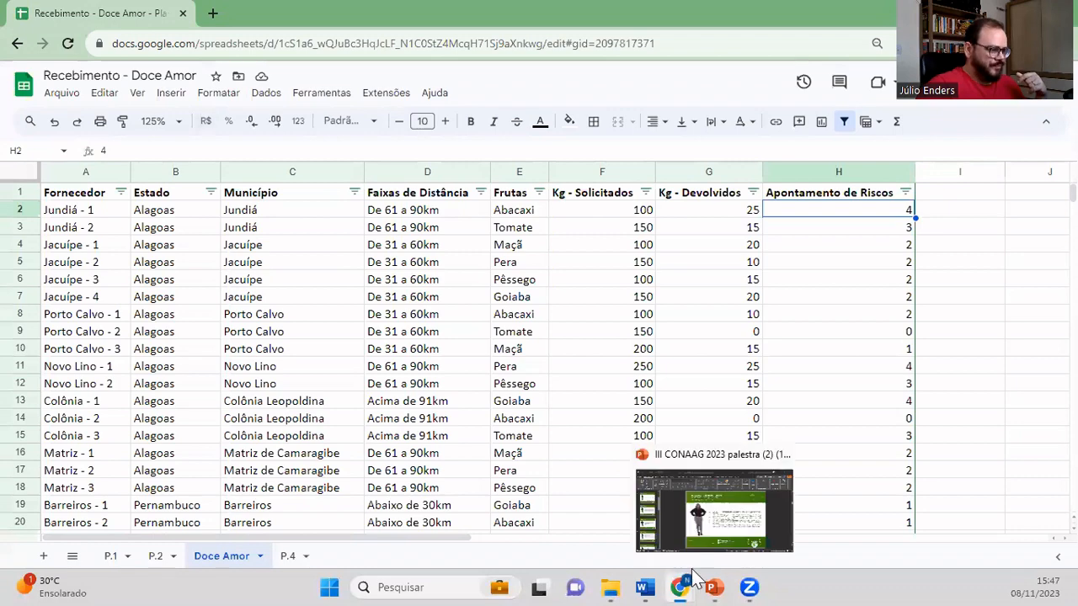
mouse_move(679, 587)
click(638, 541)
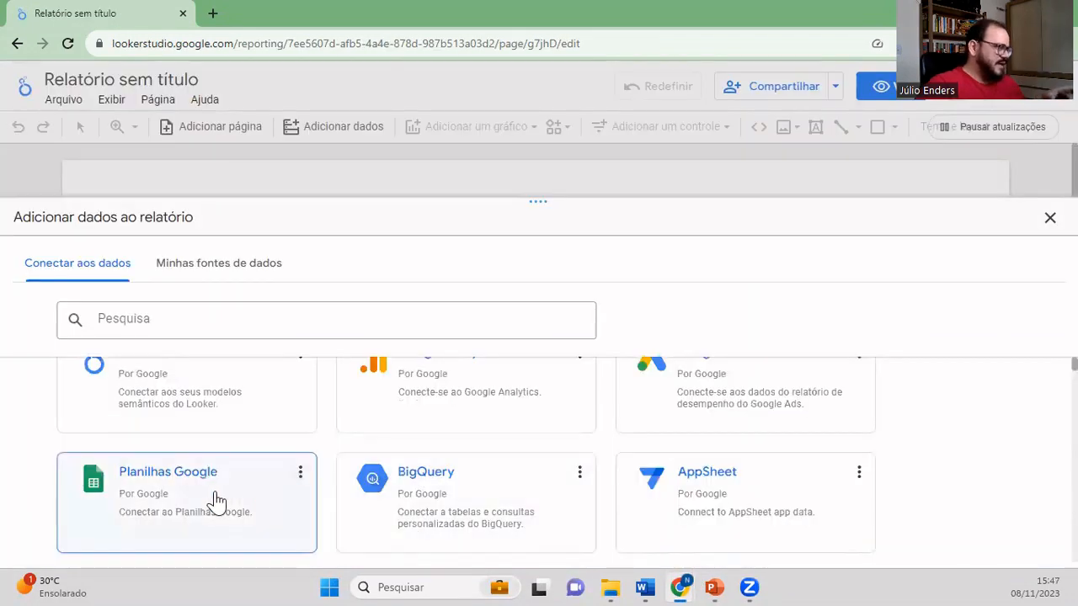
click(217, 502)
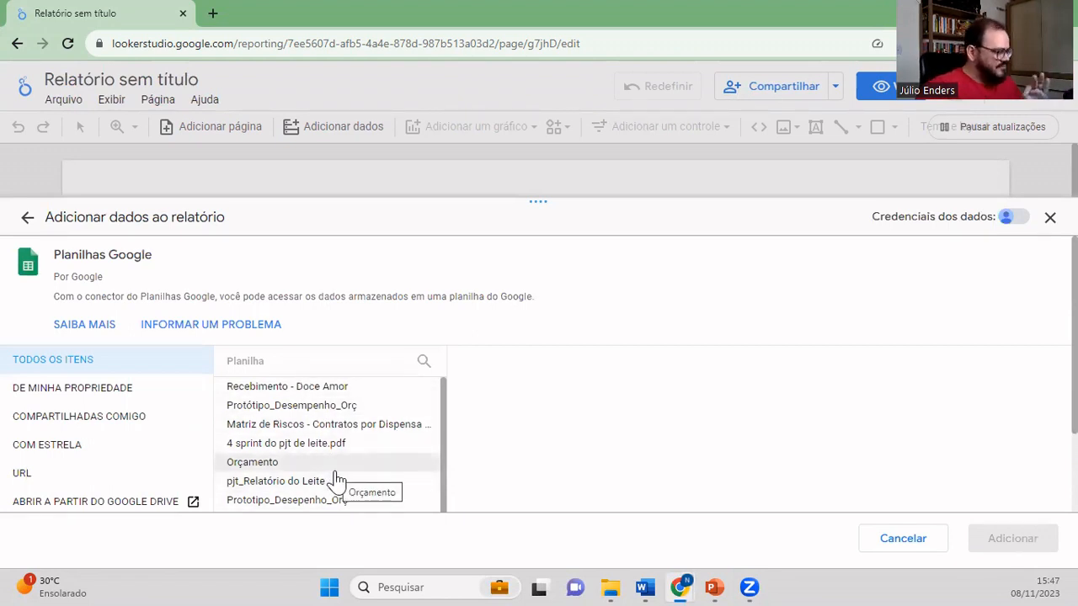
click(344, 389)
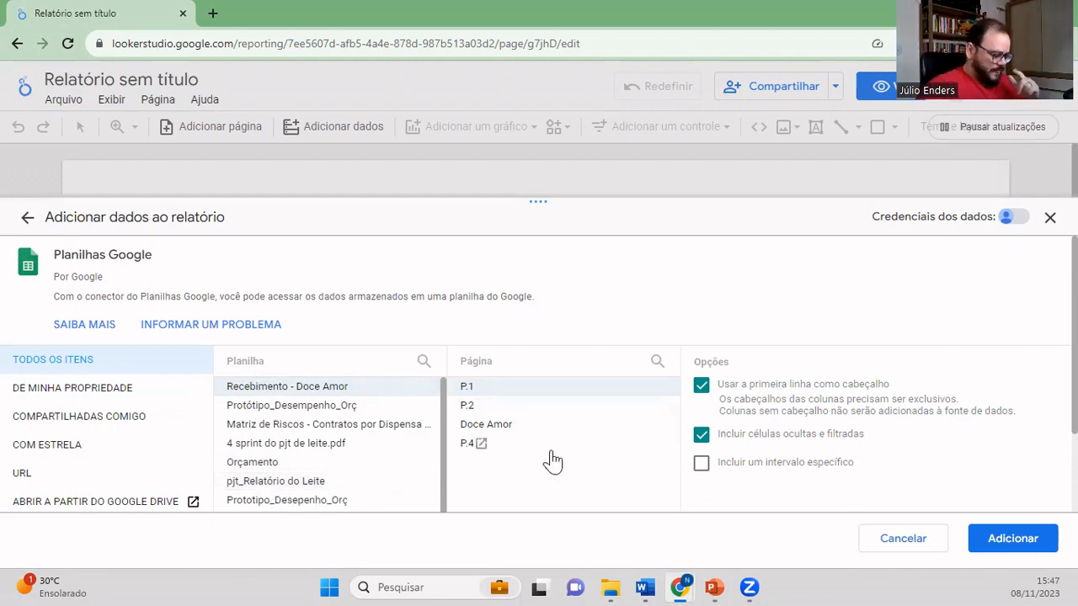
- Check the sheet name in the spreadsheet, return to the report and add the Doce Amor page as its data source
mouse_move(680, 580)
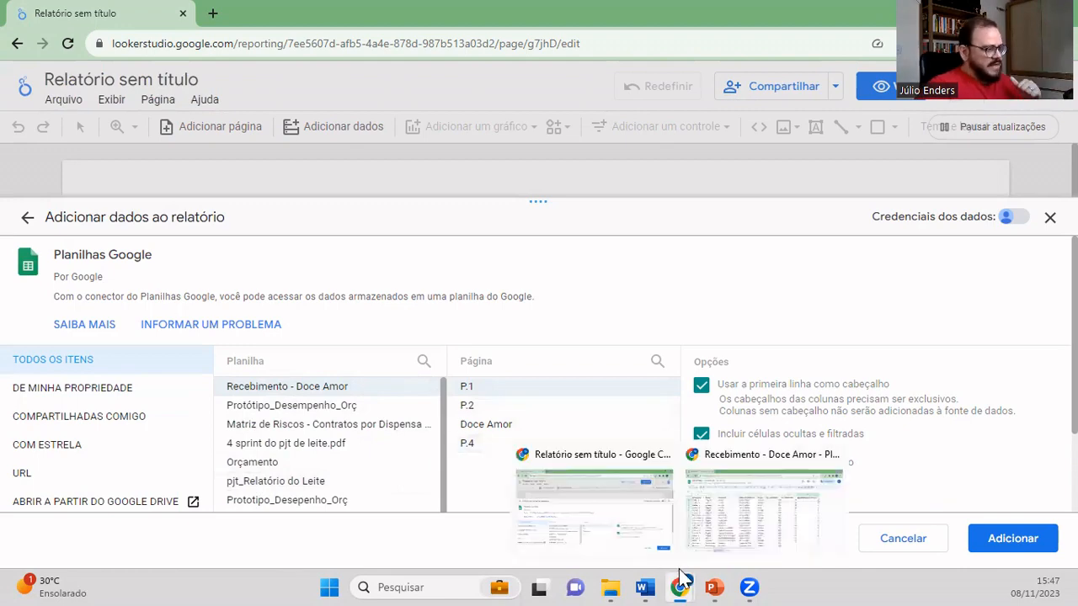
click(725, 530)
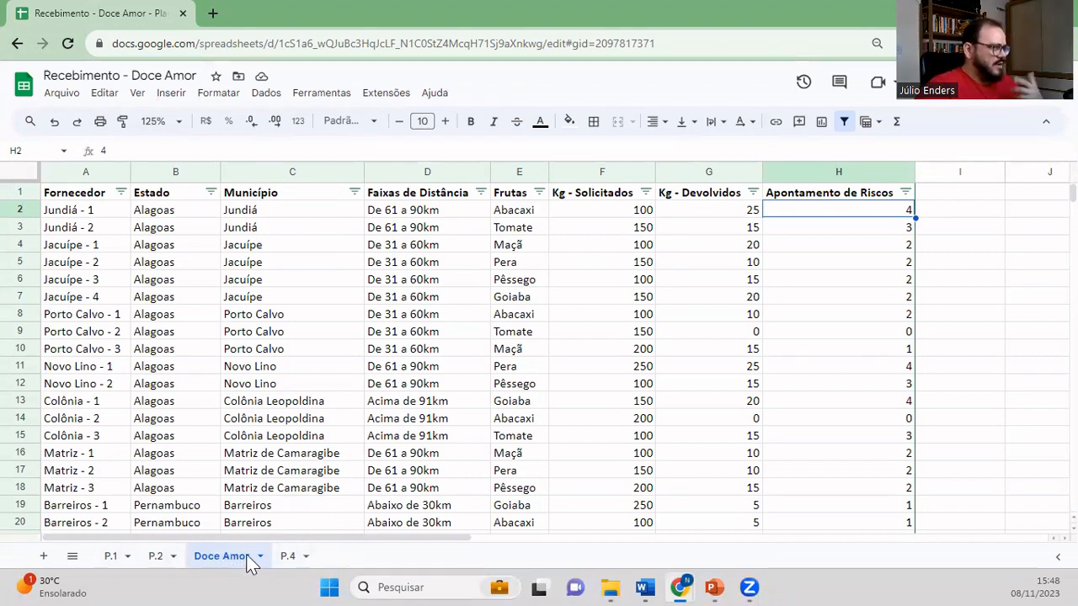
mouse_move(684, 586)
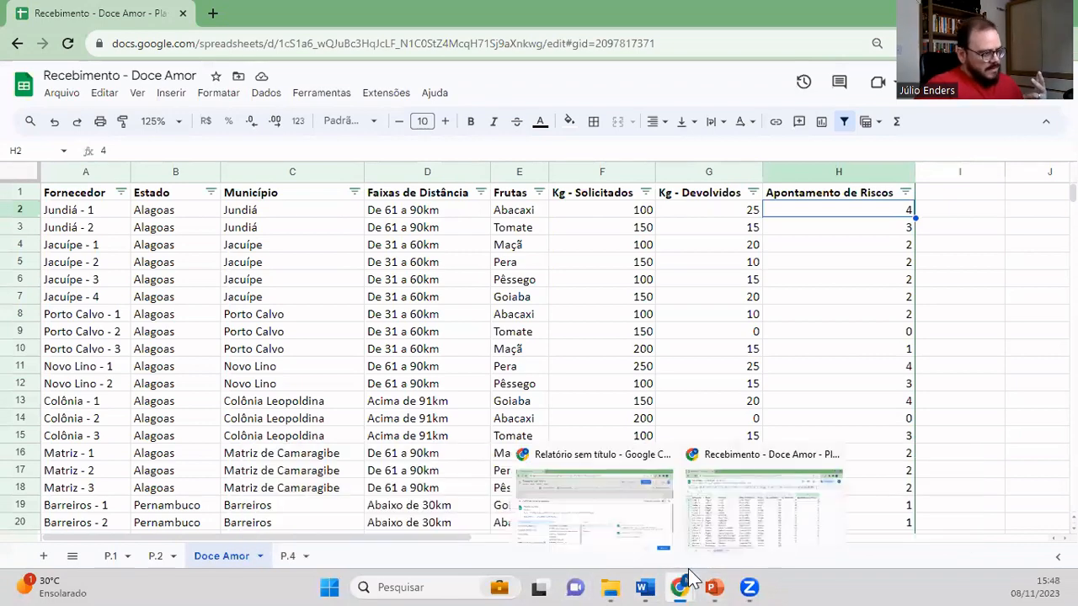
click(631, 546)
click(486, 424)
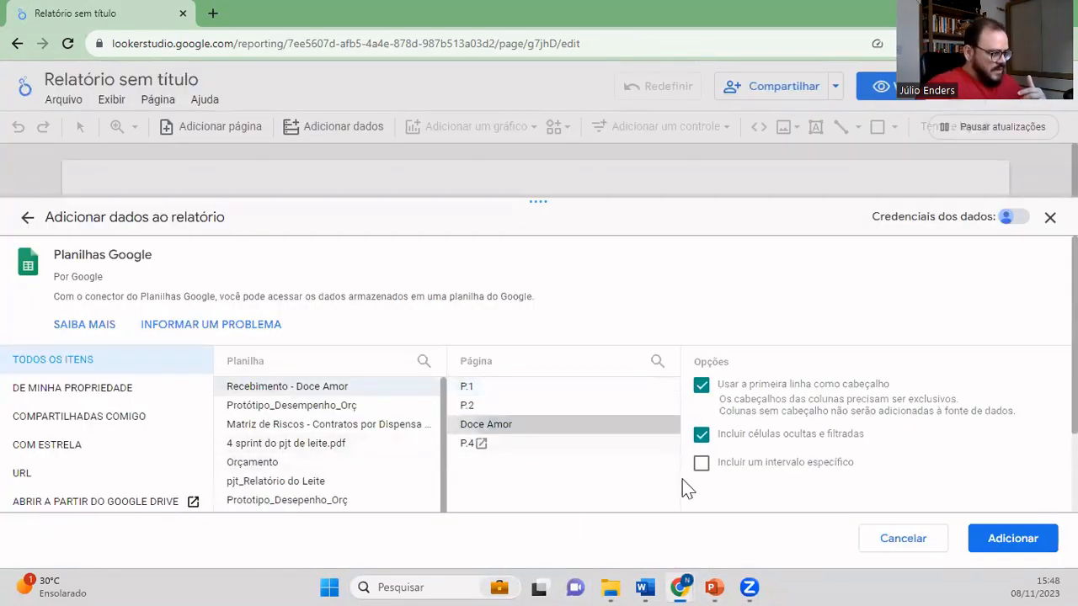
click(1009, 545)
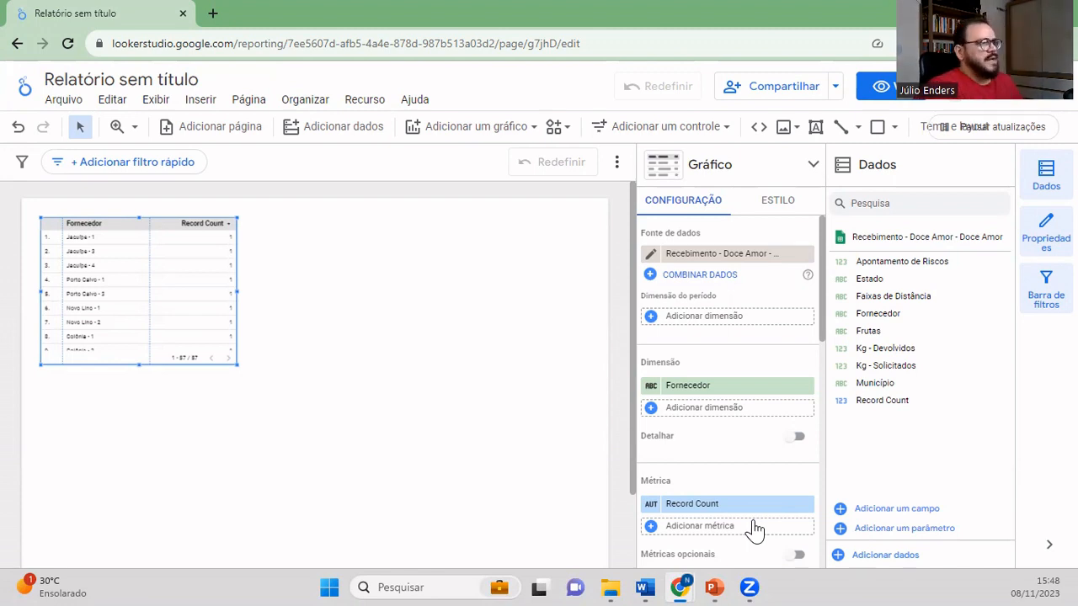
scroll(511, 354, down, 3)
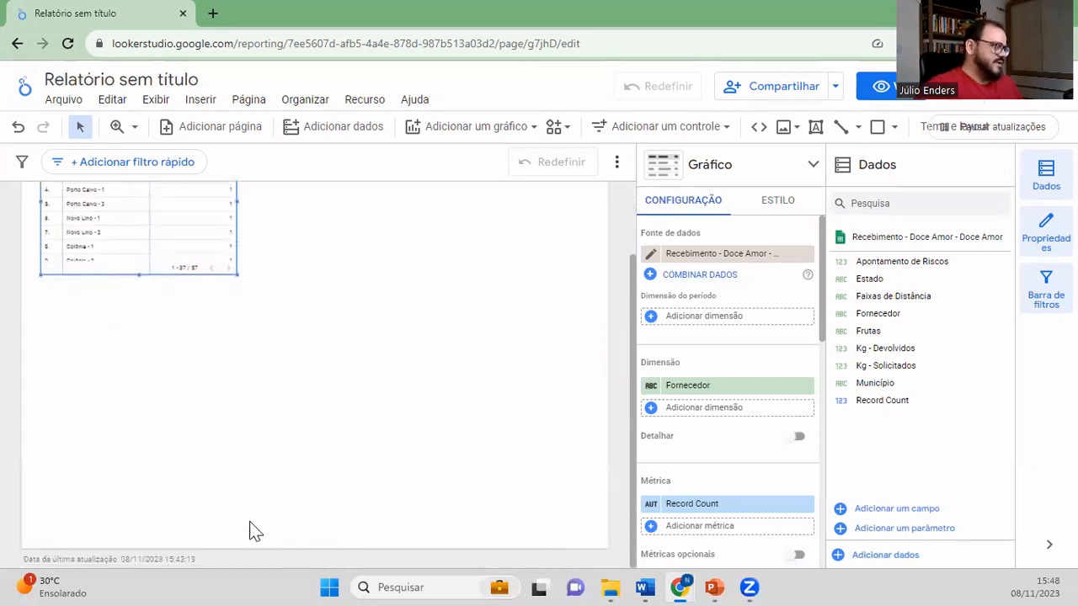
scroll(43, 500, up, 3)
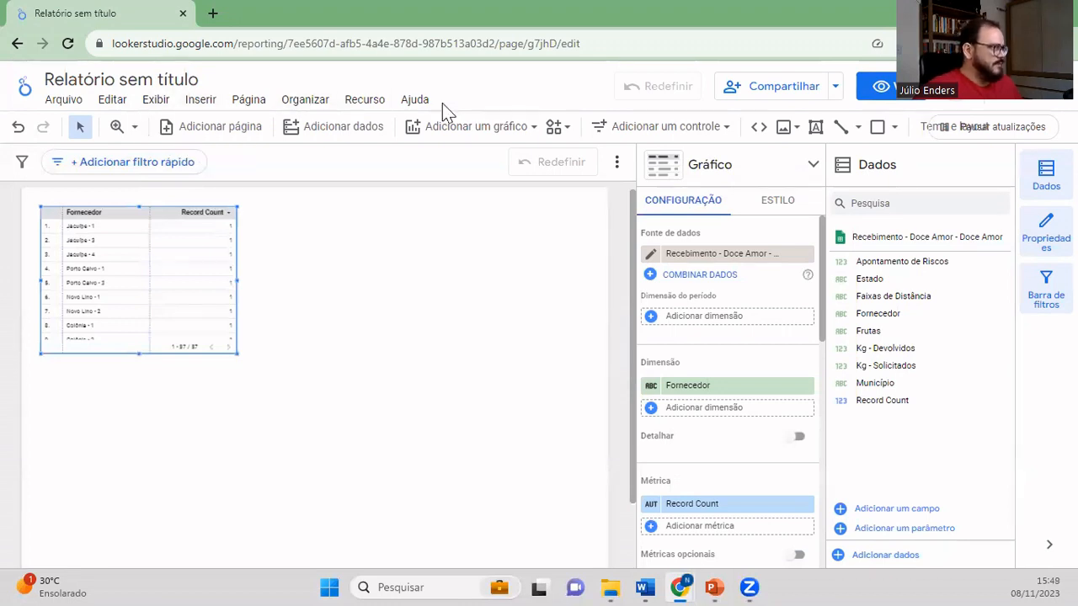
- Rename the untitled report as "Receb. Out. Doce Amor - " followed by the person's first name
double_click(174, 76)
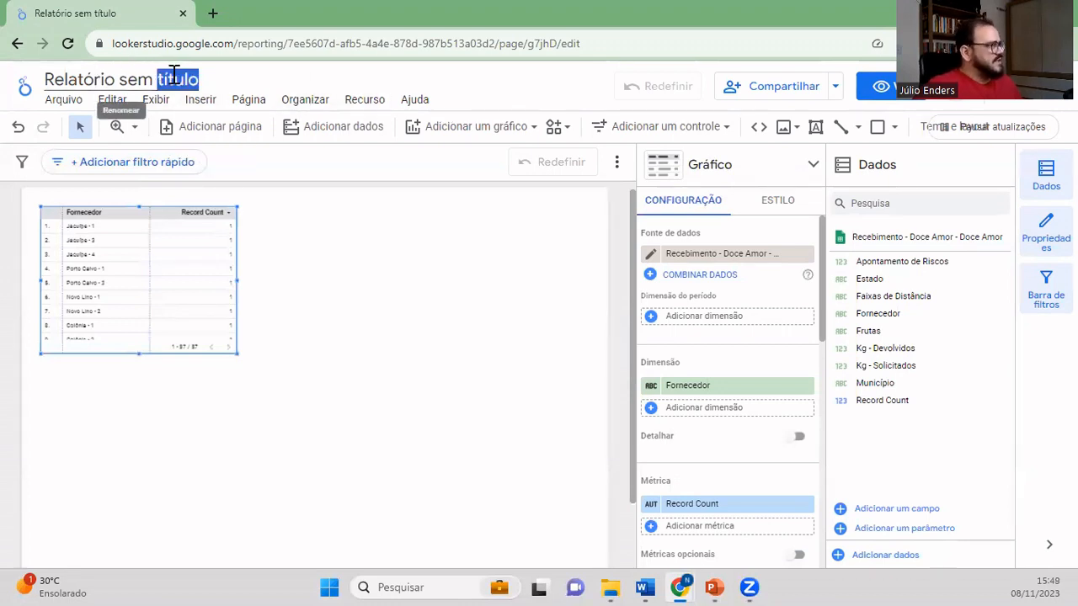
triple_click(173, 76)
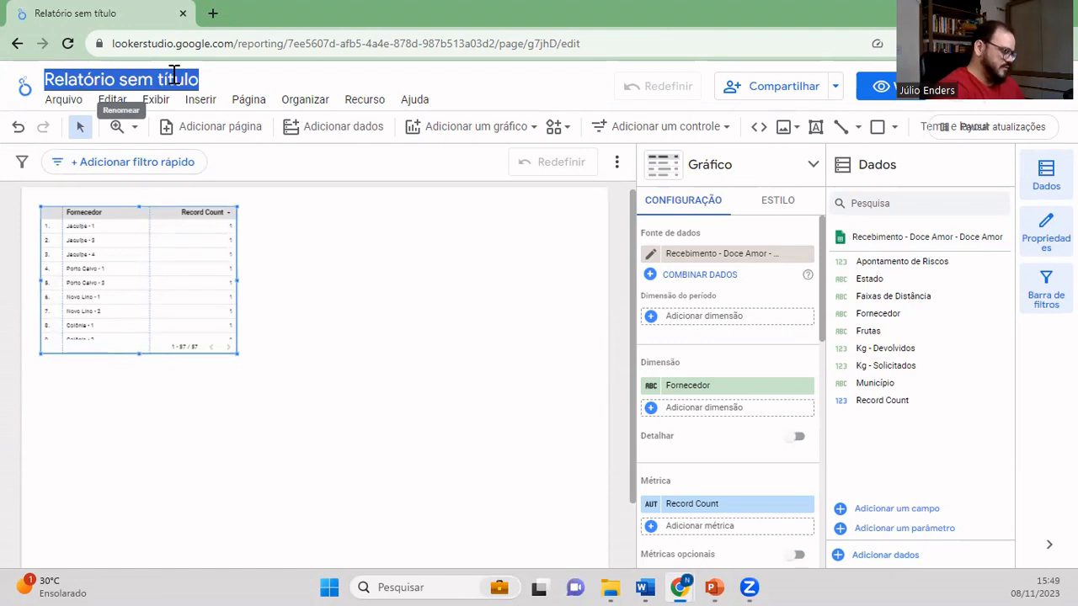
text(Rece)
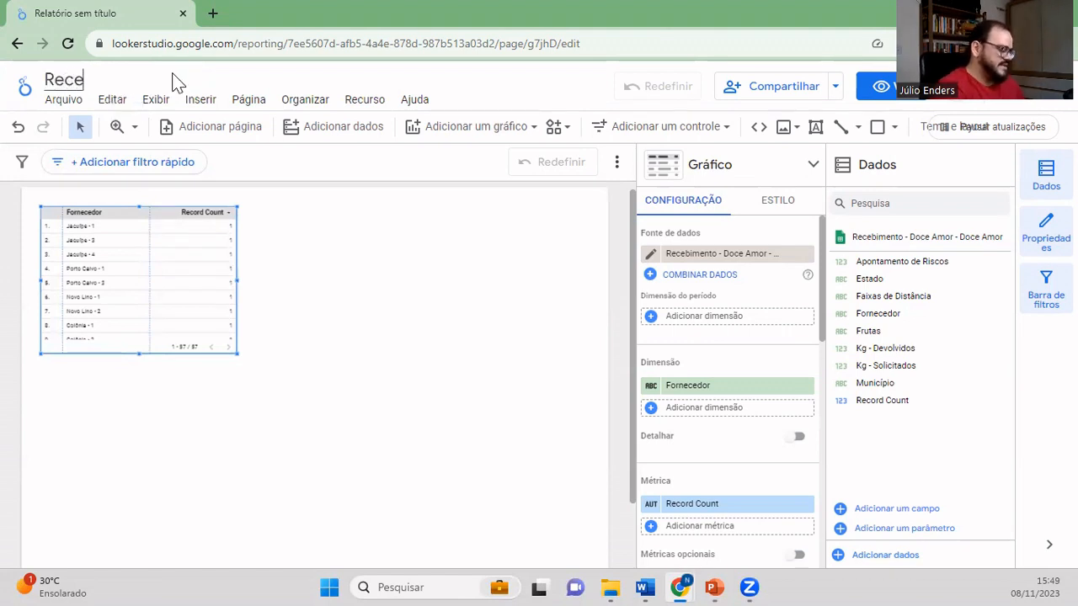
text(bid)
key(BackSpace)
key(BackSpace)
key(BackSpace)
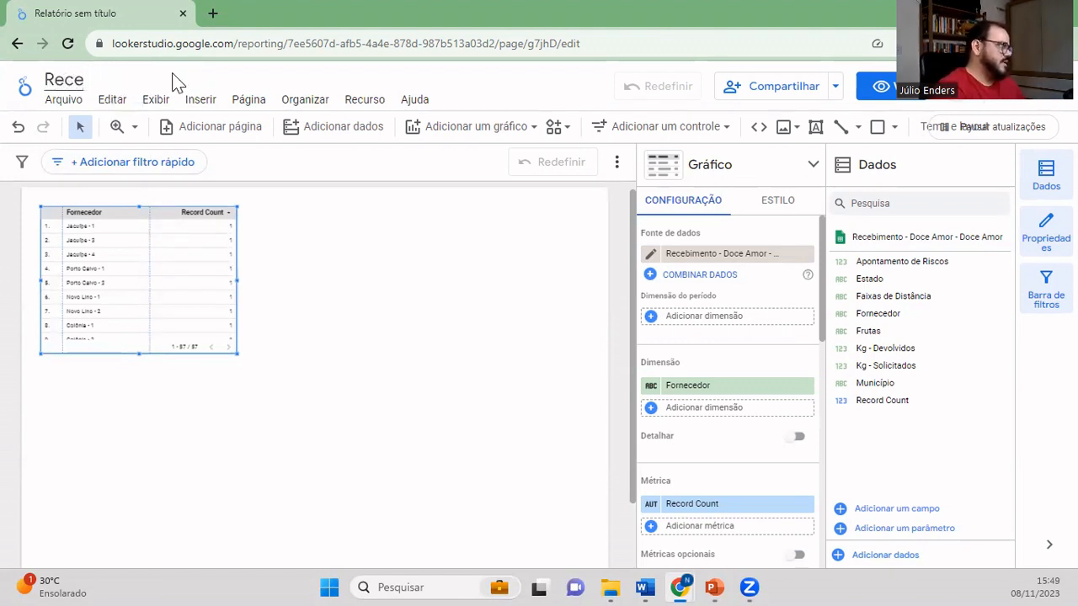
text(bi)
key(BackSpace)
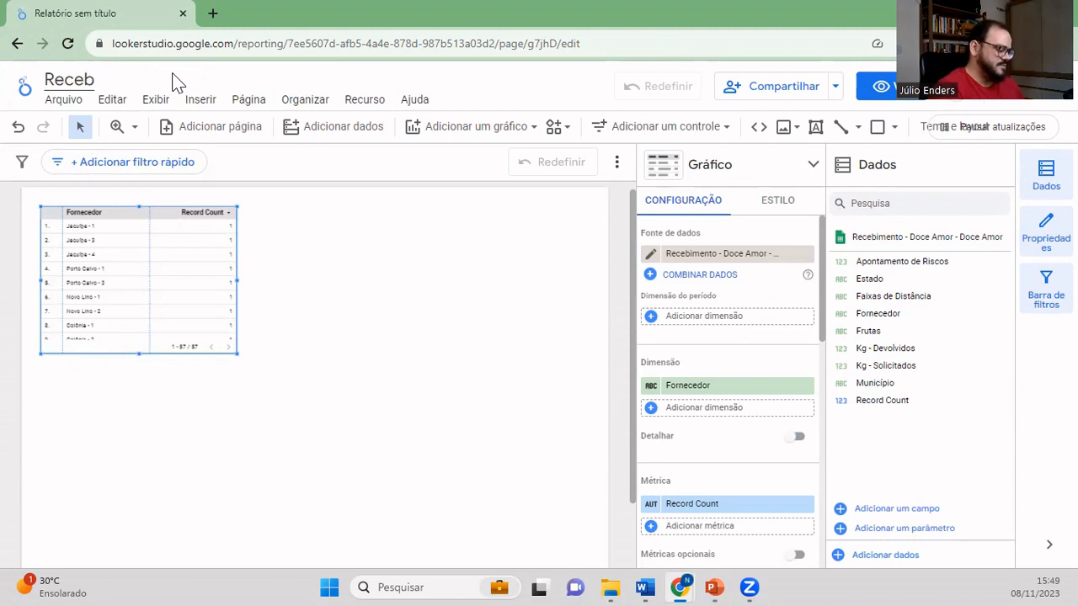
text(.)
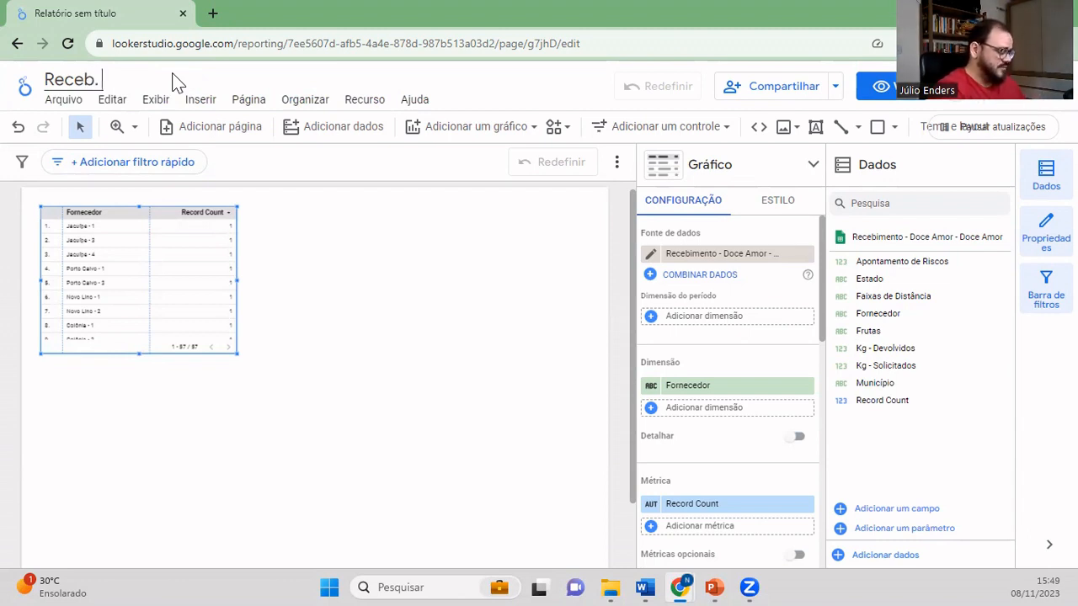
text( Out.)
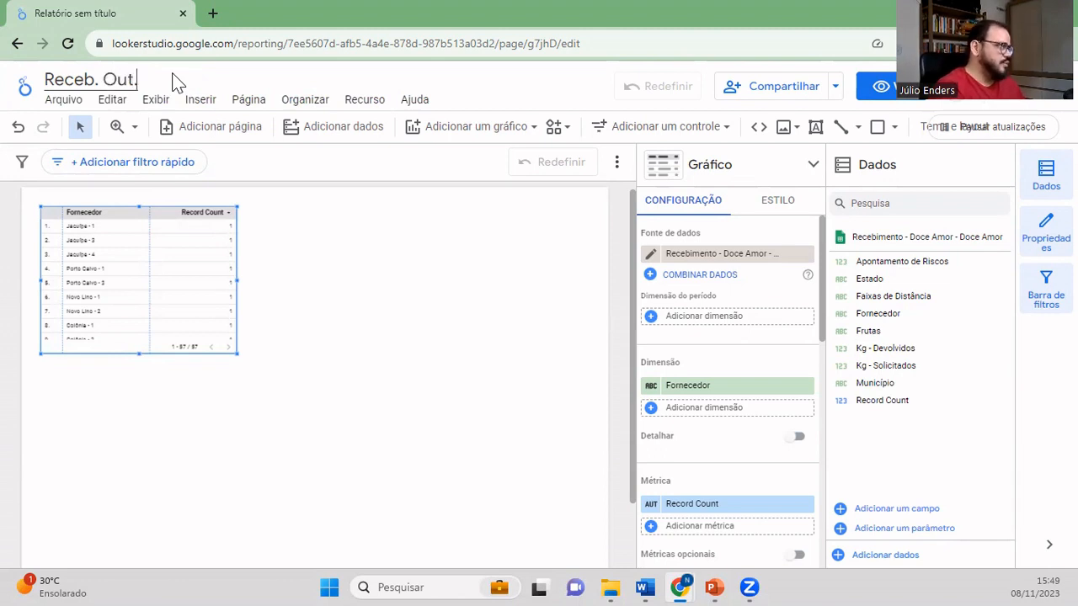
text( Doce)
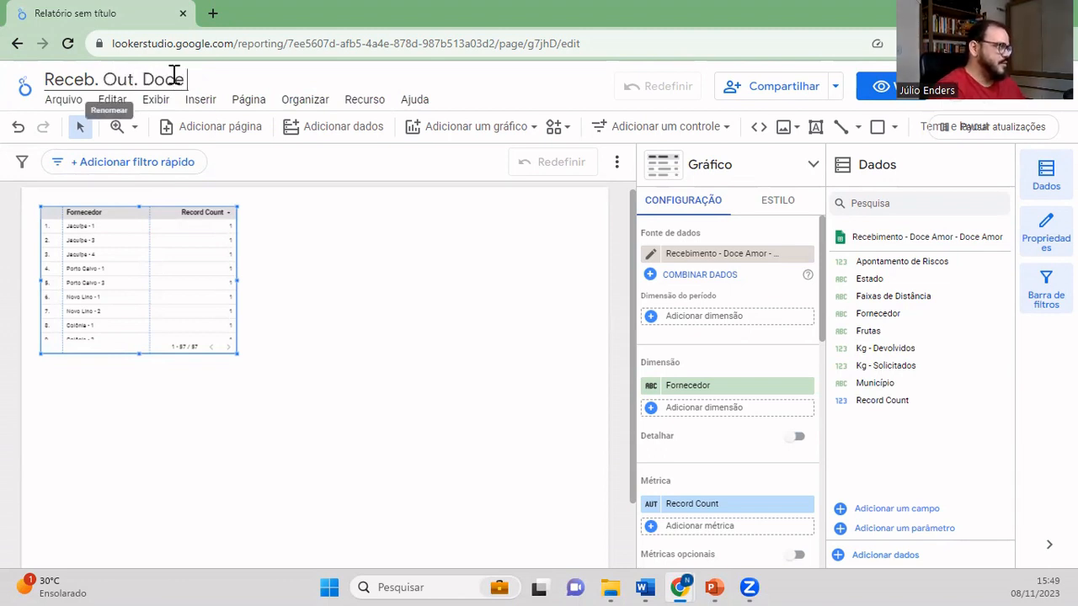
text( Amor - )
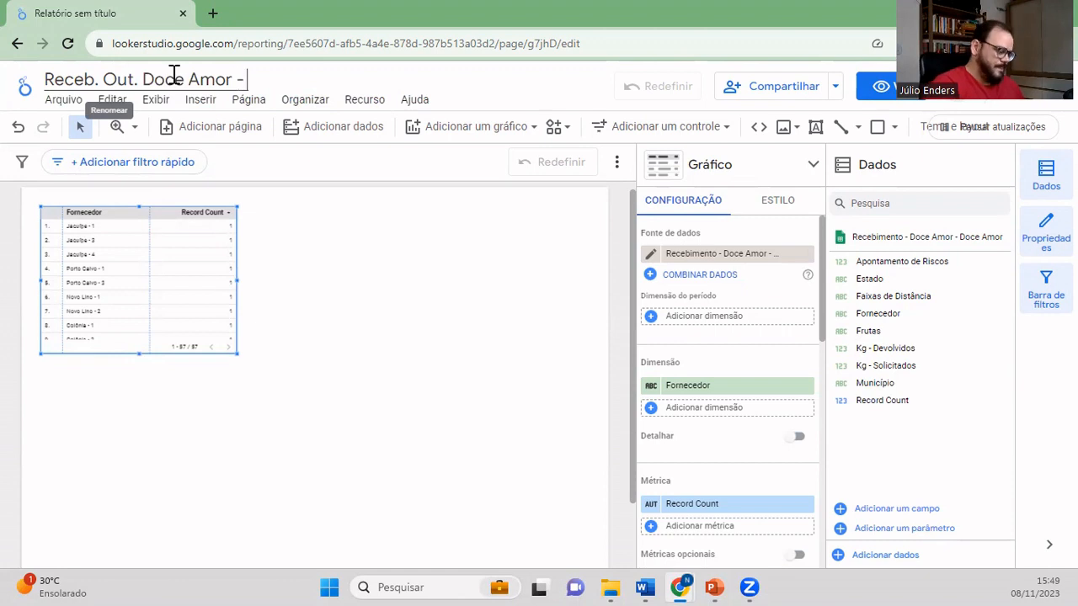
text(Geo)
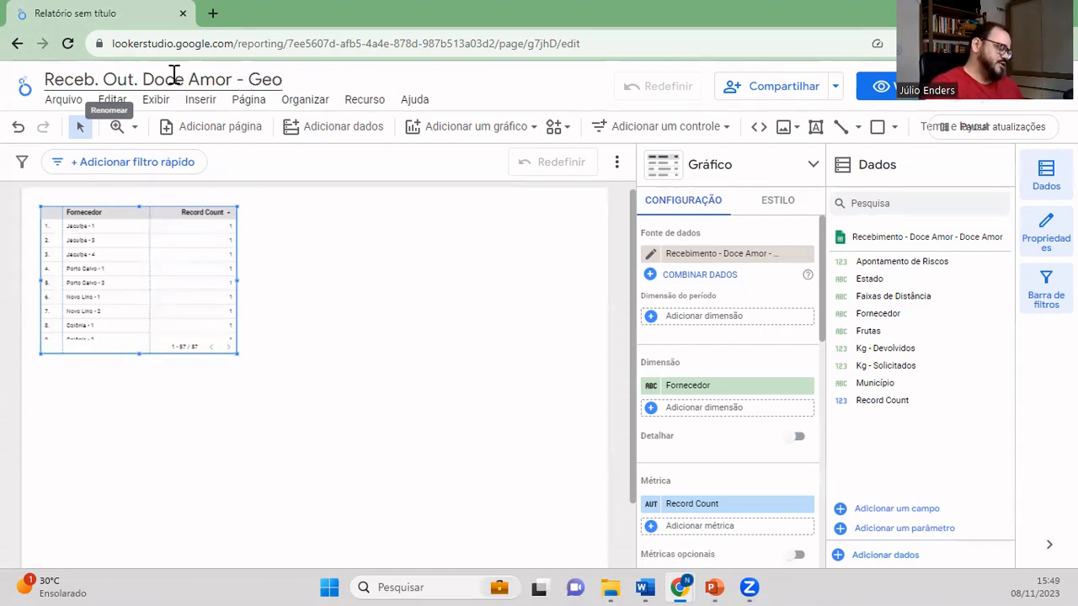
text(vanna)
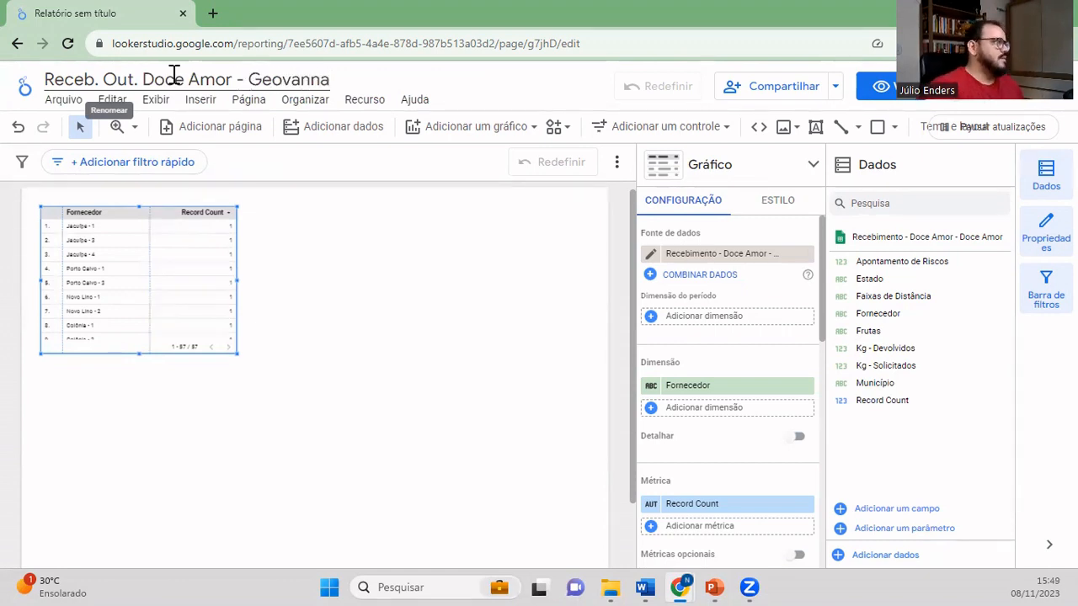
click(364, 360)
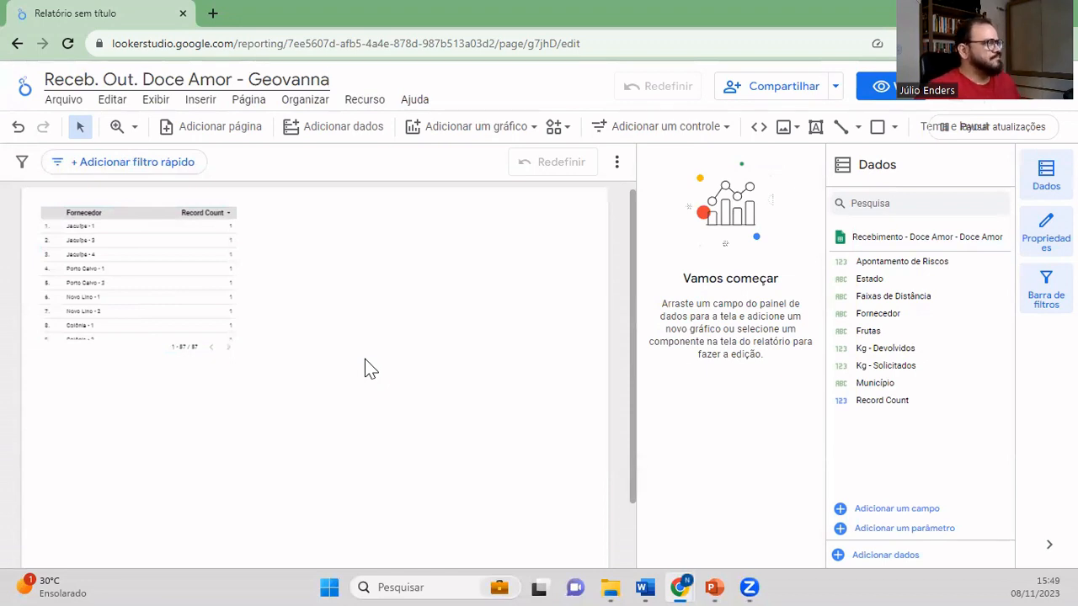
- Look through the available chart types and the featured community visualizations, without adding any to the report
click(500, 109)
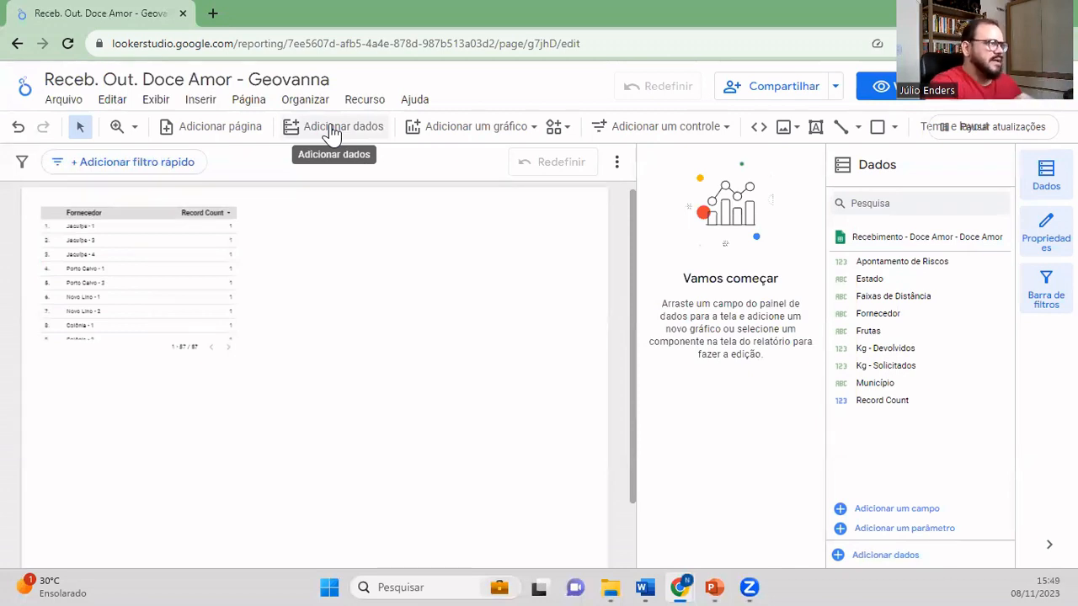
click(508, 128)
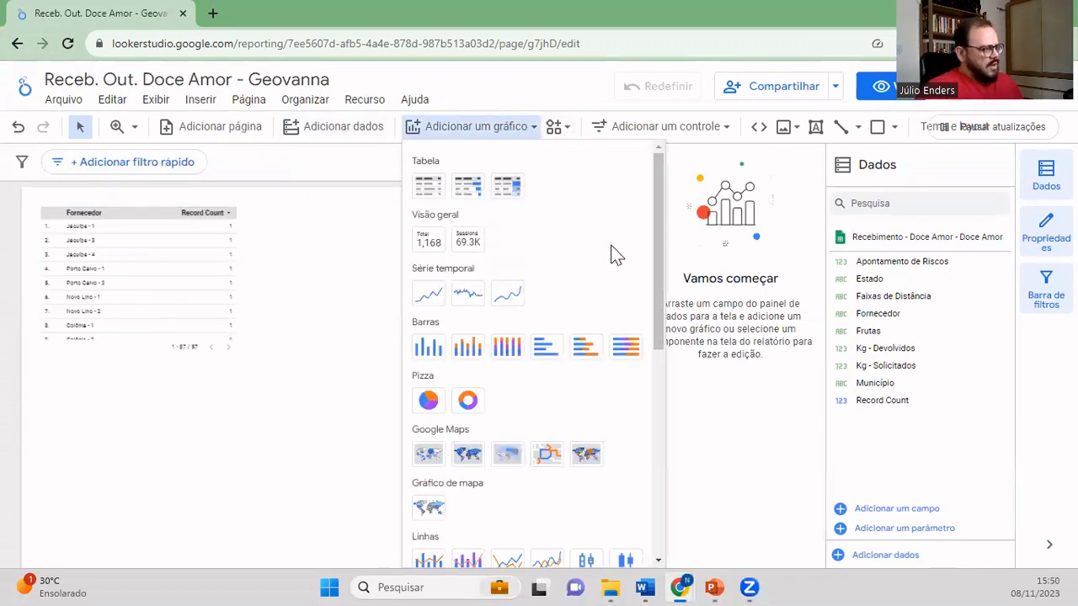
scroll(597, 260, down, 5)
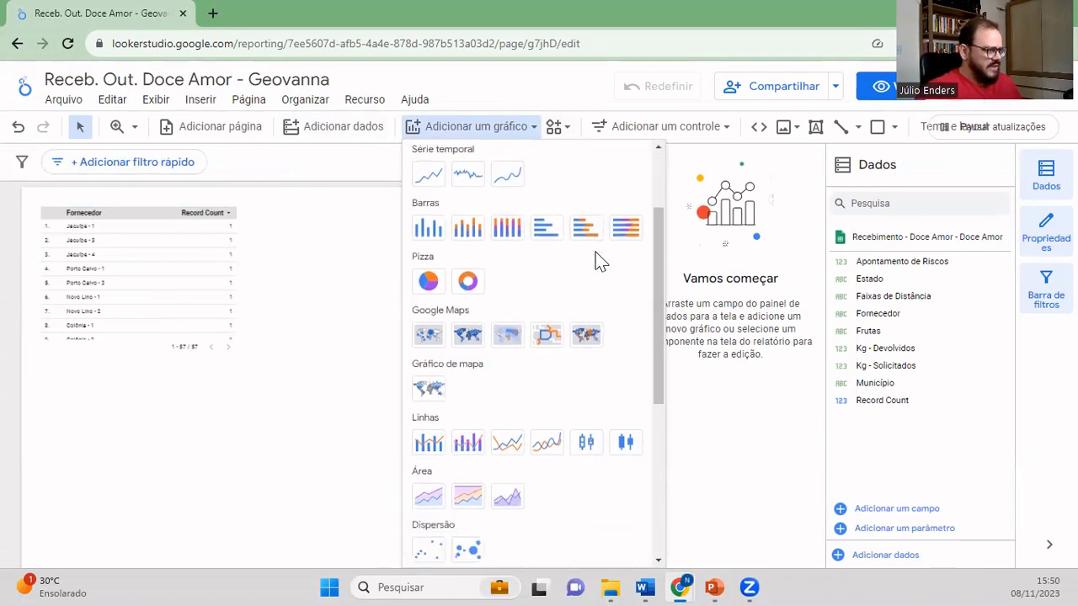
scroll(597, 260, up, 5)
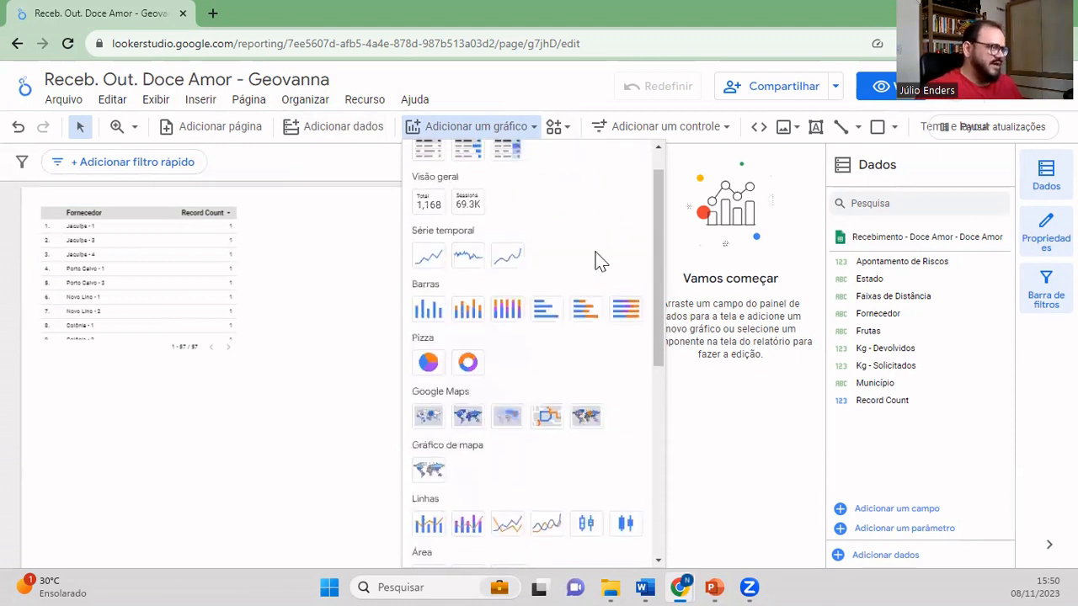
click(554, 135)
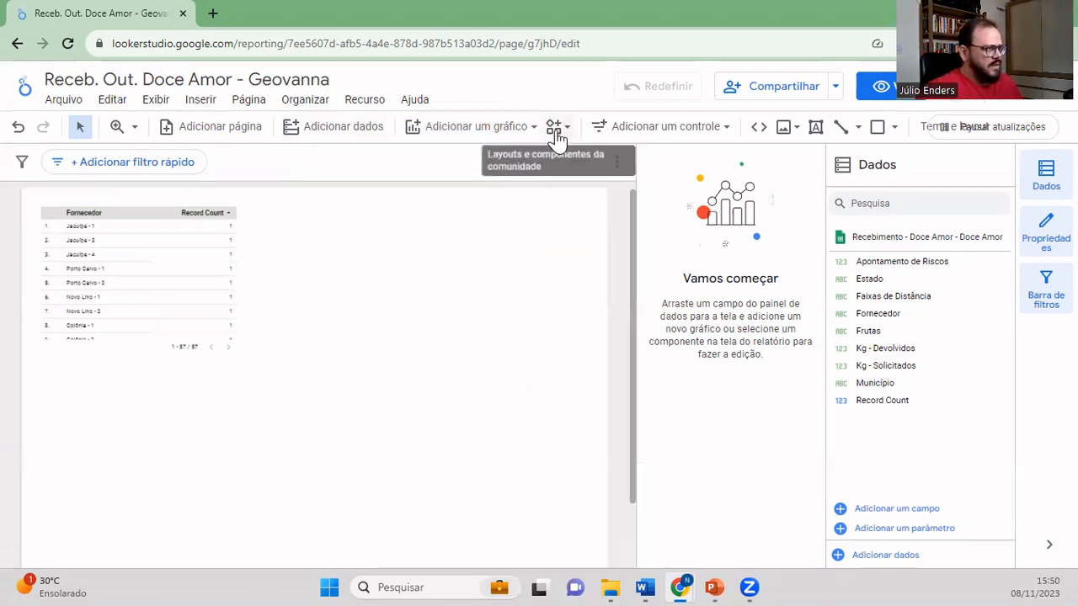
click(555, 135)
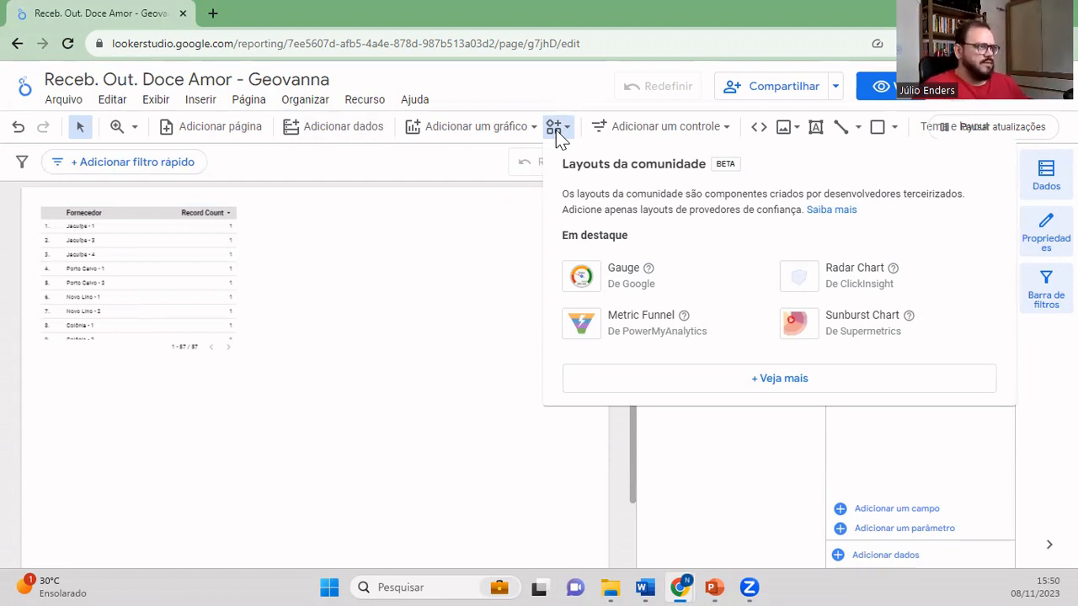
click(472, 264)
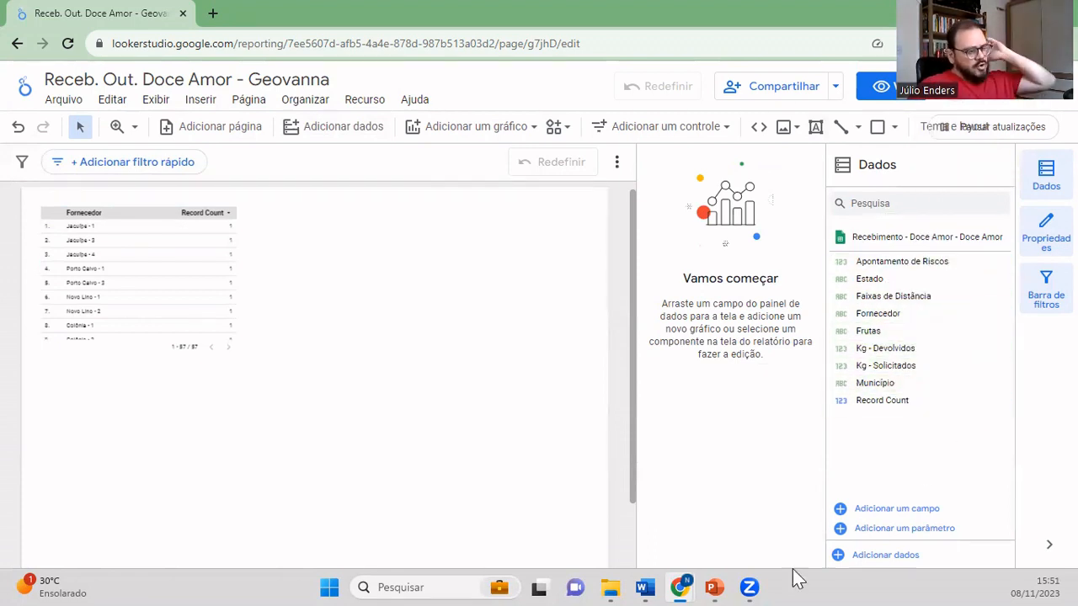
- Review the Fornecedor, Estado and Município column headers in the source spreadsheet and return to the report
mouse_move(683, 579)
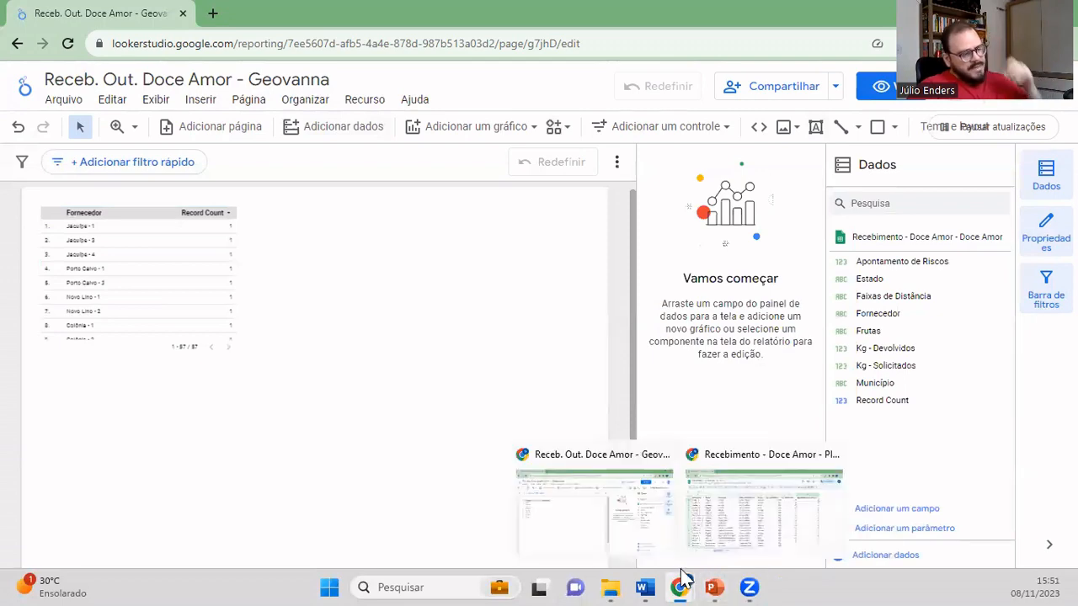
click(749, 531)
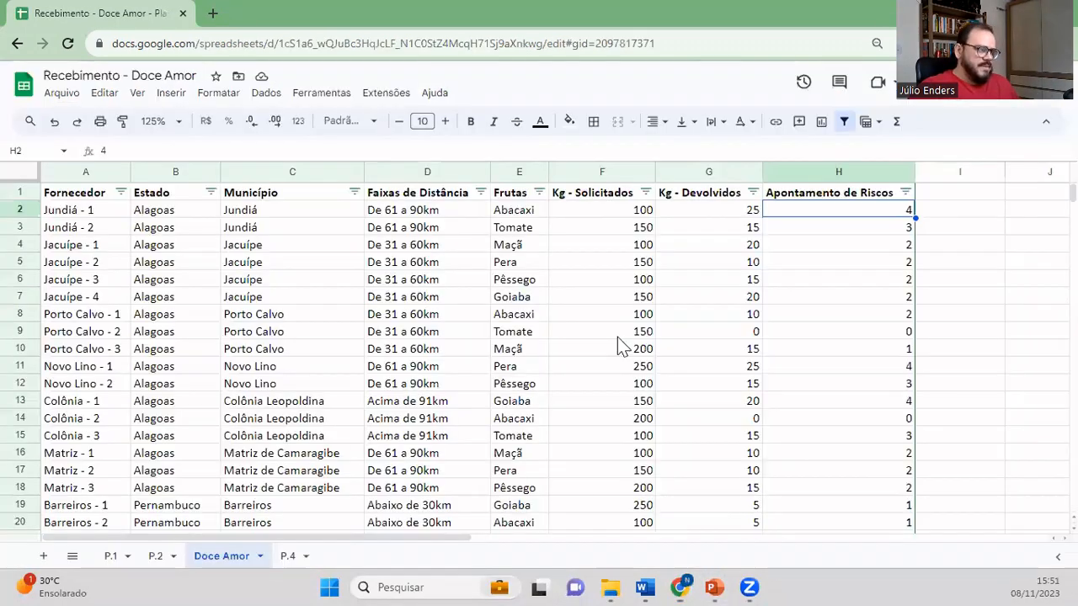
click(118, 198)
click(197, 202)
click(252, 199)
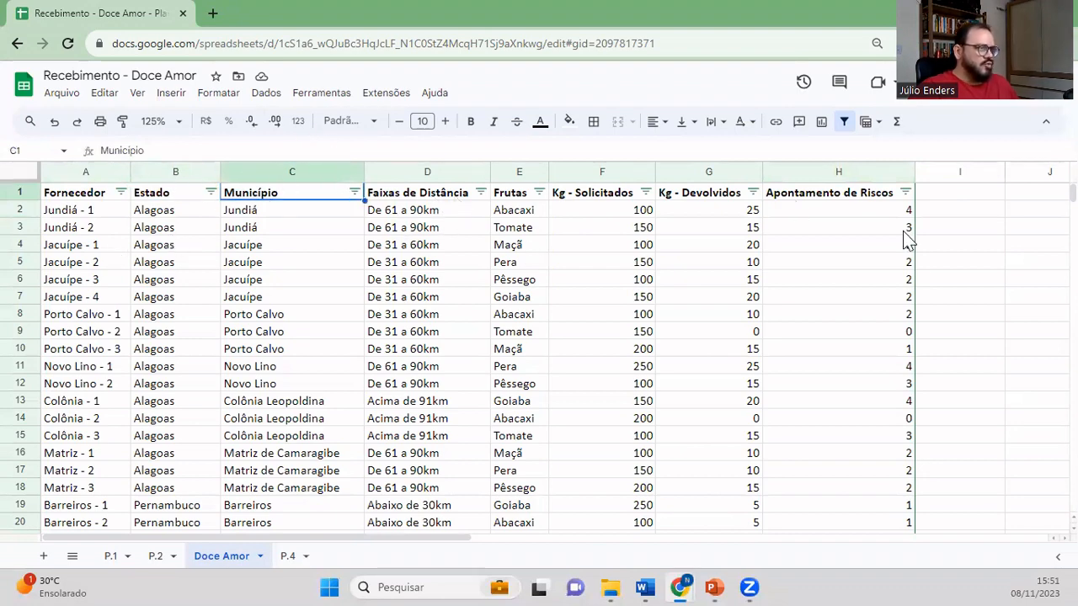
mouse_move(687, 579)
click(649, 472)
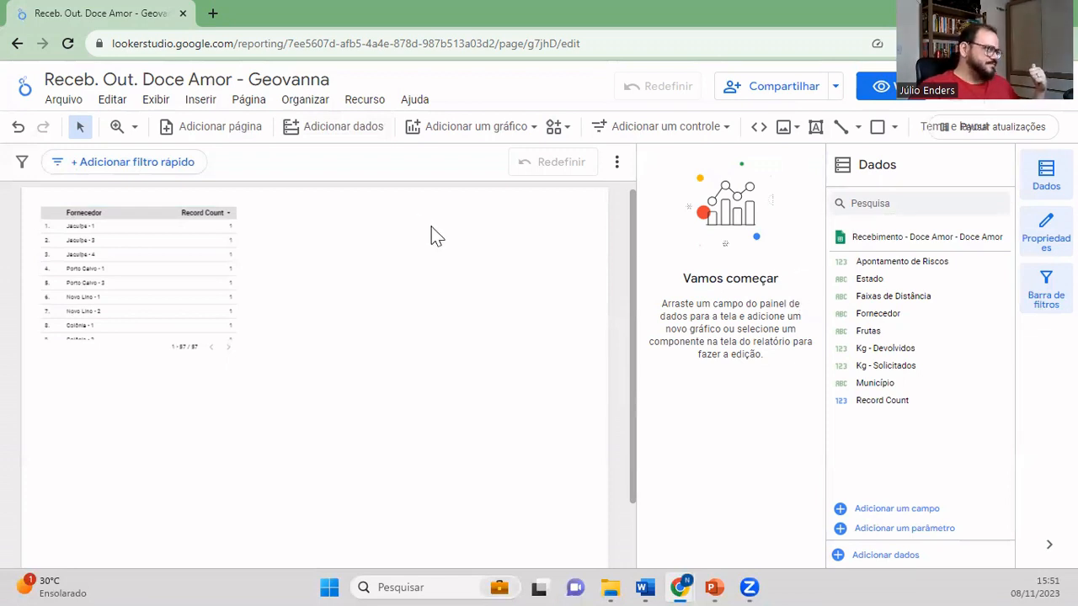
- Move the Fornecedor table away from the page corner and review its style and setup options
click(139, 221)
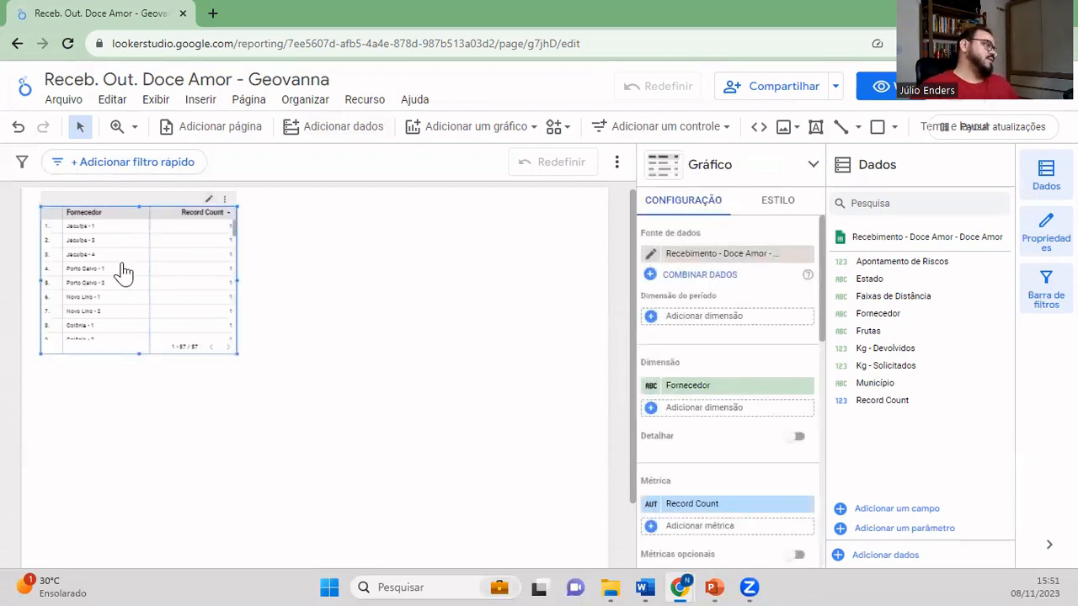
drag(141, 213, 185, 234)
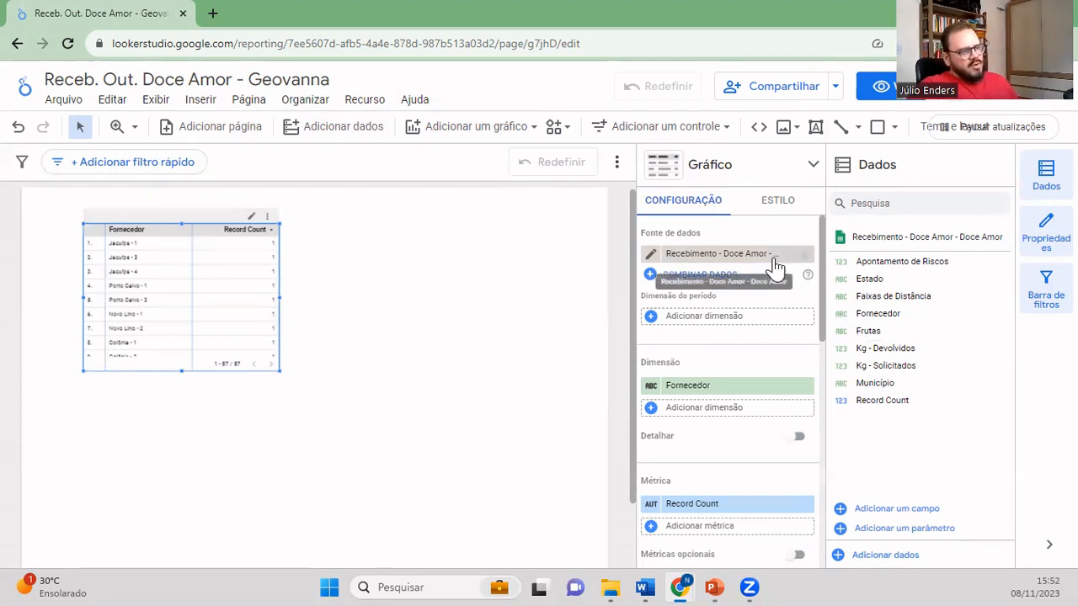
click(775, 202)
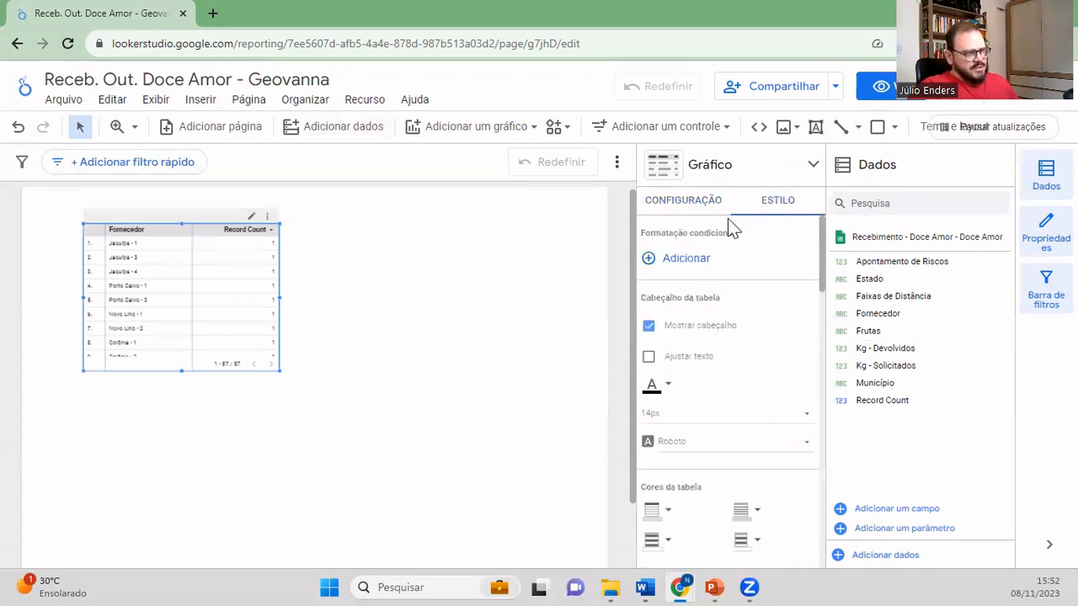
click(701, 206)
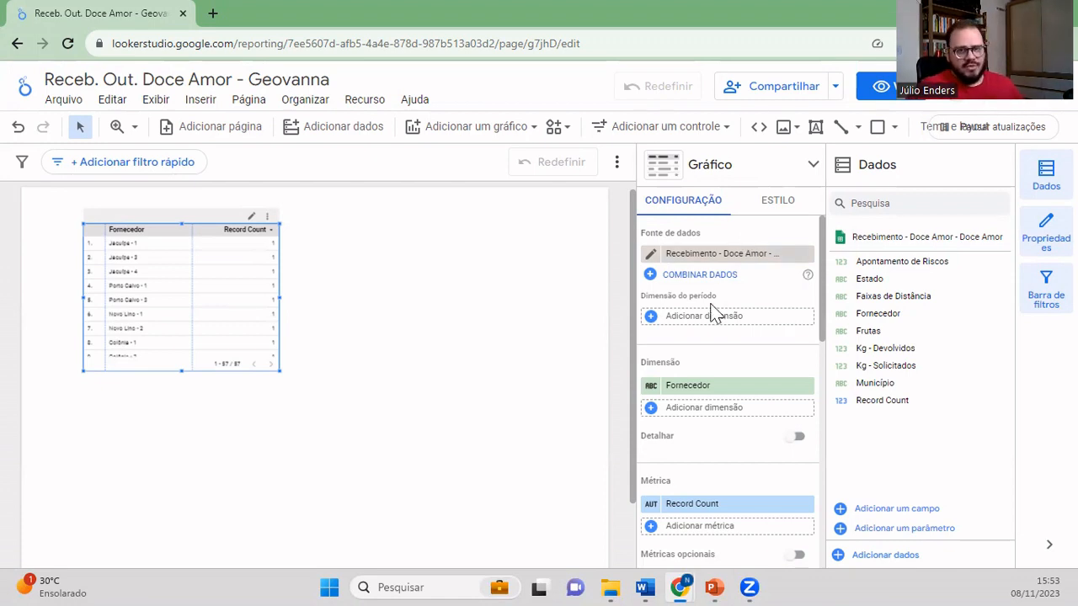
- Delete the default Fornecedor and Record Count table from the report page
click(463, 381)
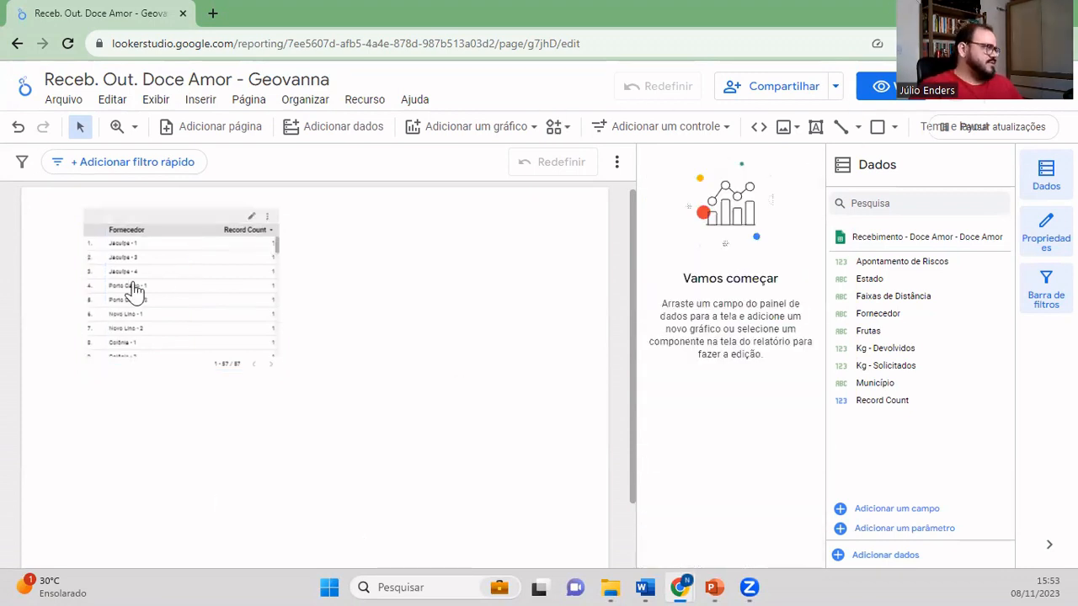
click(182, 232)
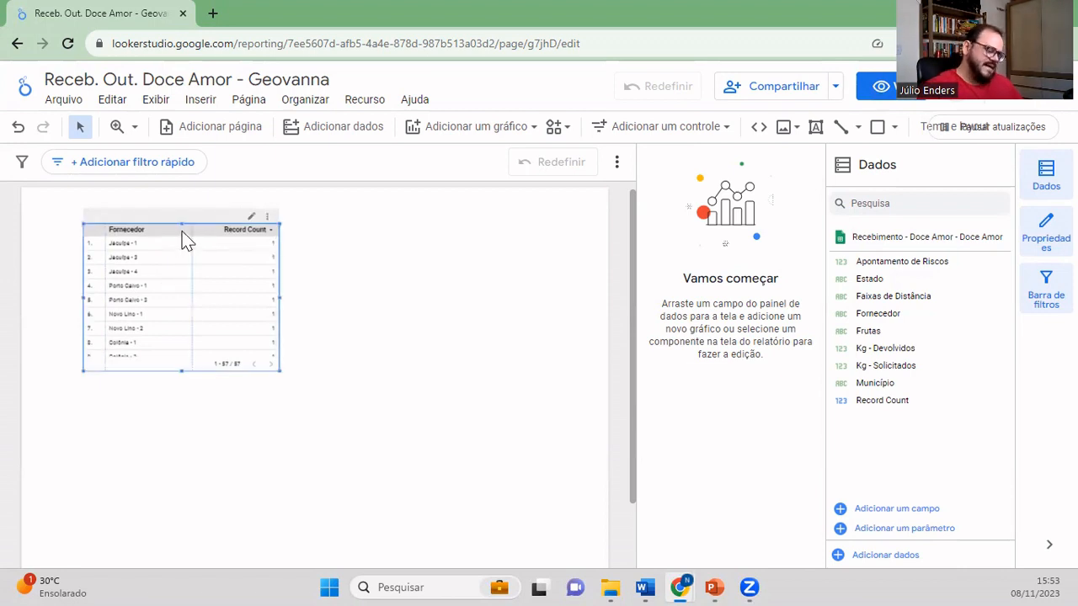
key(Delete)
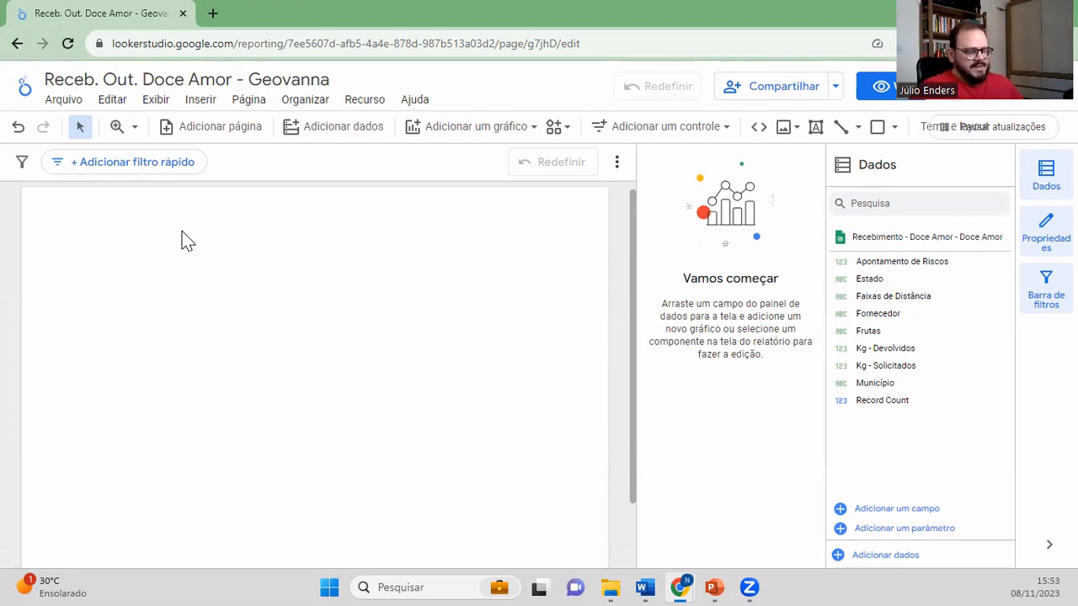
- Read the analysis questions on slide 5 of the PowerPoint presentation, starting with fruit returns by supplier, and return to the report
mouse_move(722, 579)
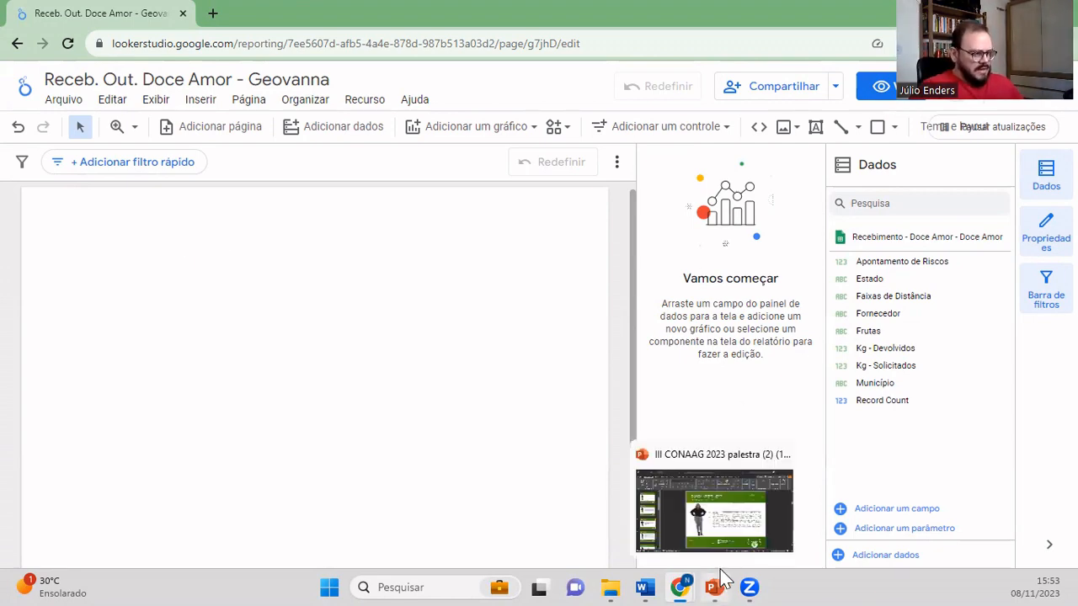
click(749, 520)
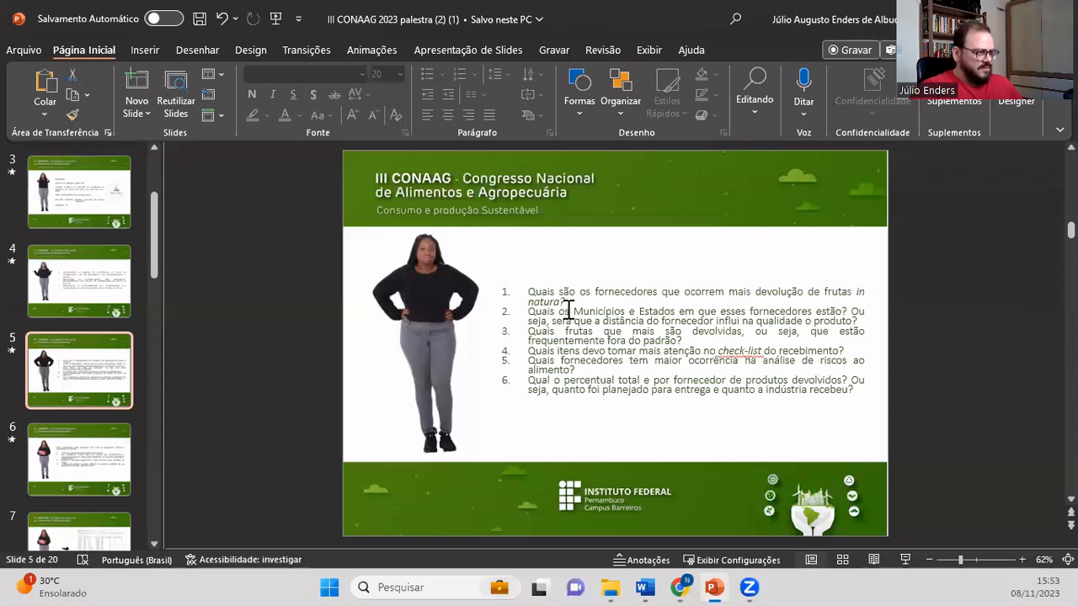
click(796, 293)
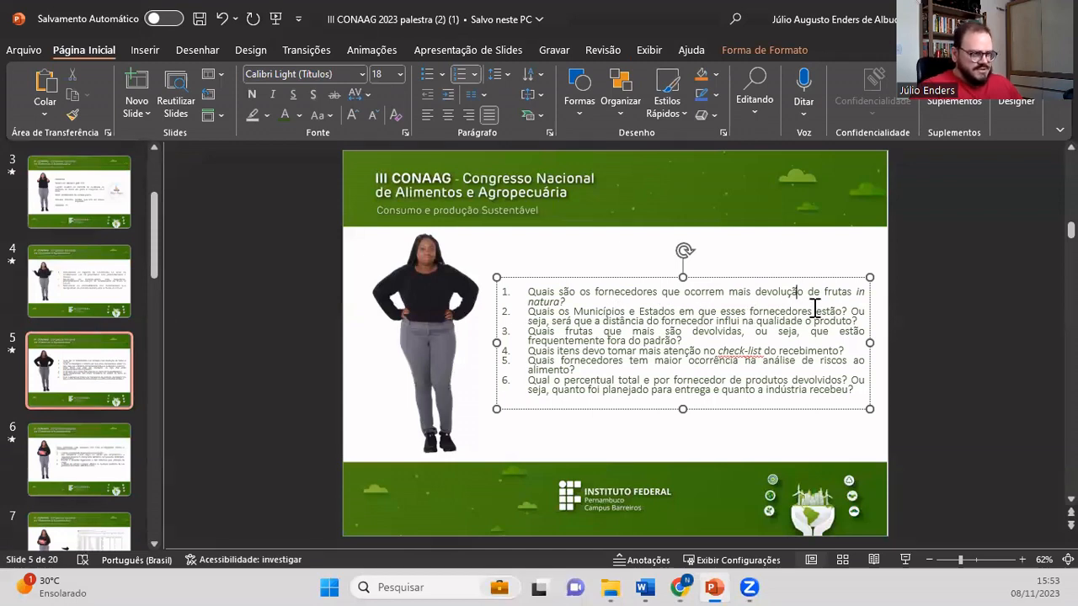
click(985, 17)
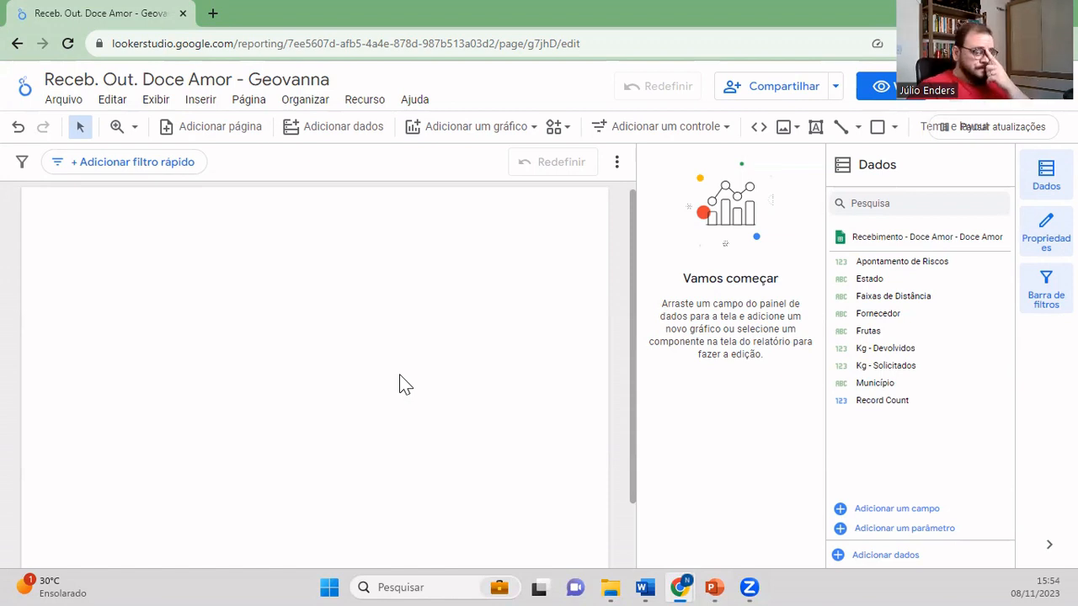
click(910, 511)
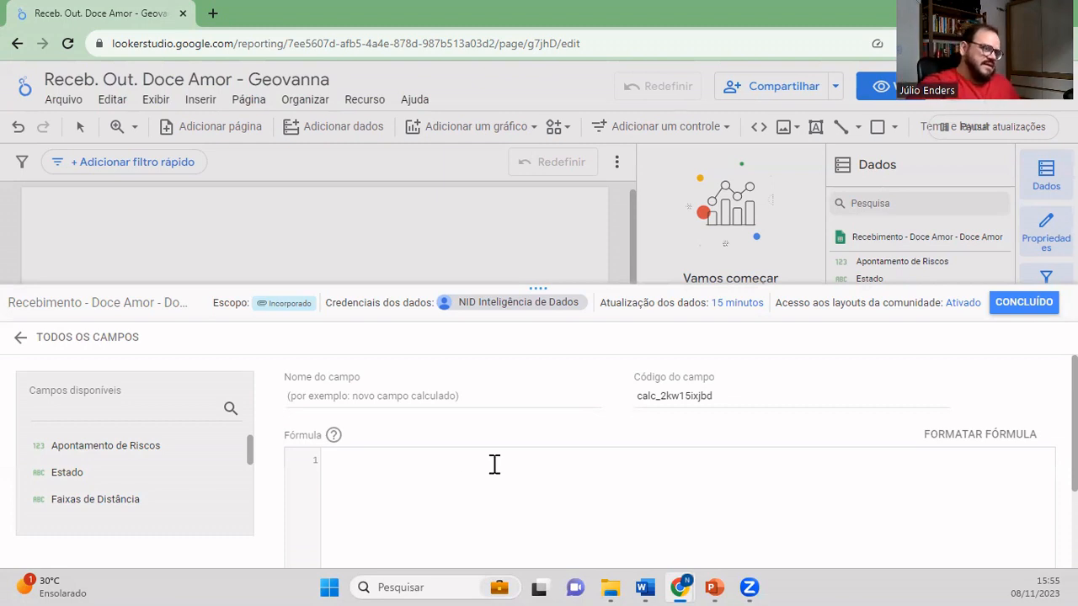
scroll(937, 433, down, 1)
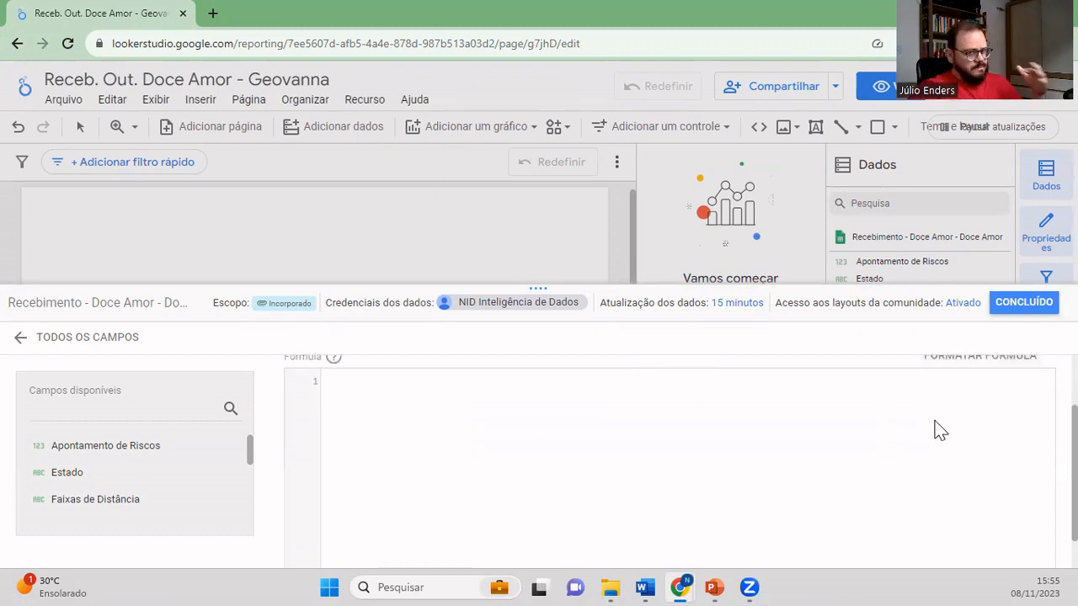
scroll(939, 430, down, 1)
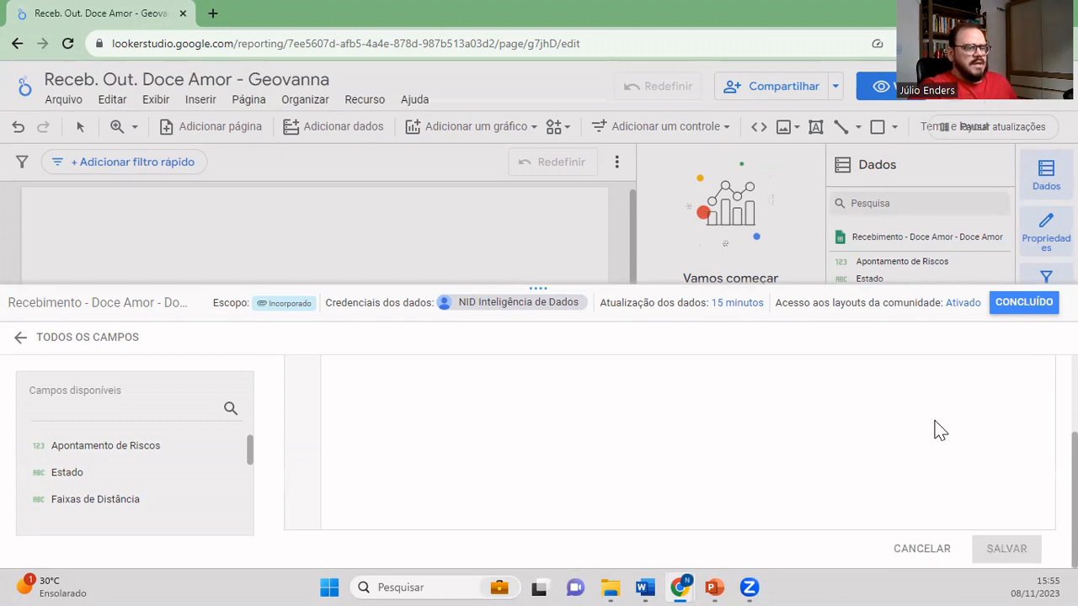
scroll(939, 429, up, 2)
click(1008, 305)
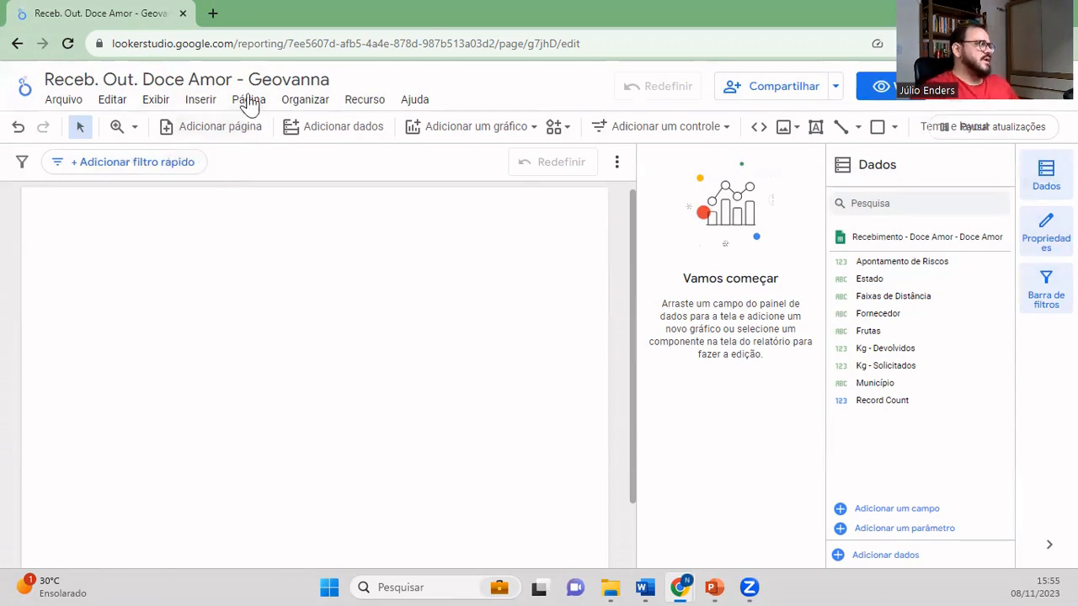
- Insert a bubble map near the upper corner of the report page and set Município as its location field
click(203, 101)
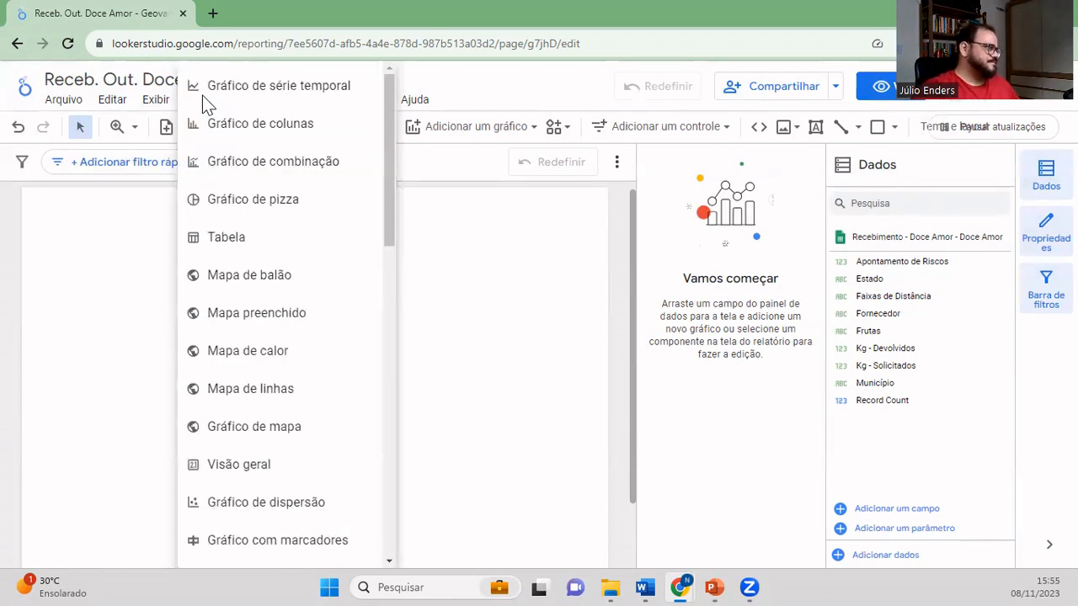
click(261, 279)
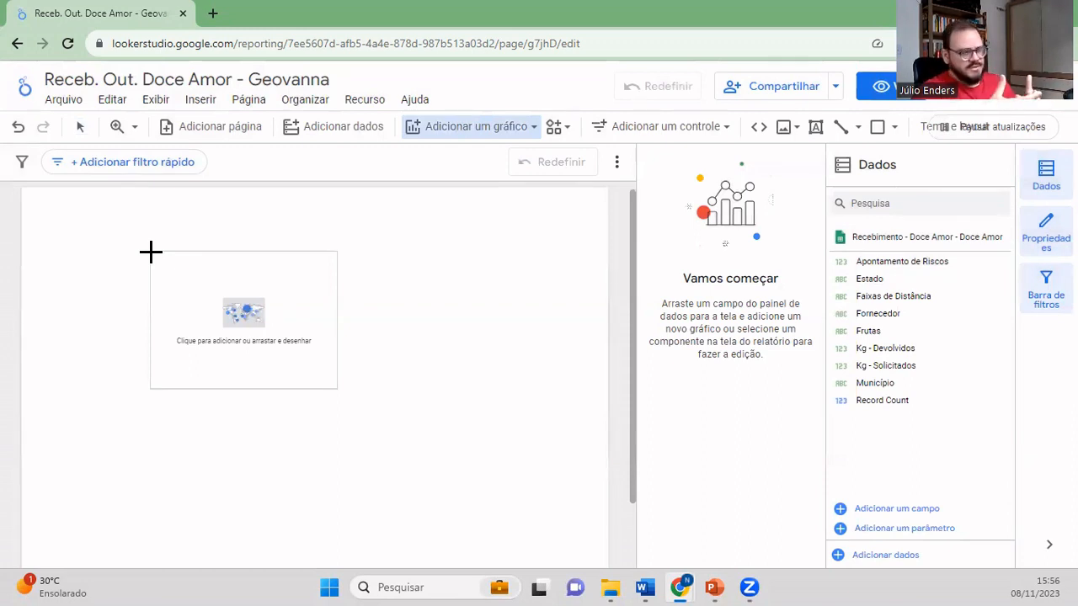
click(66, 229)
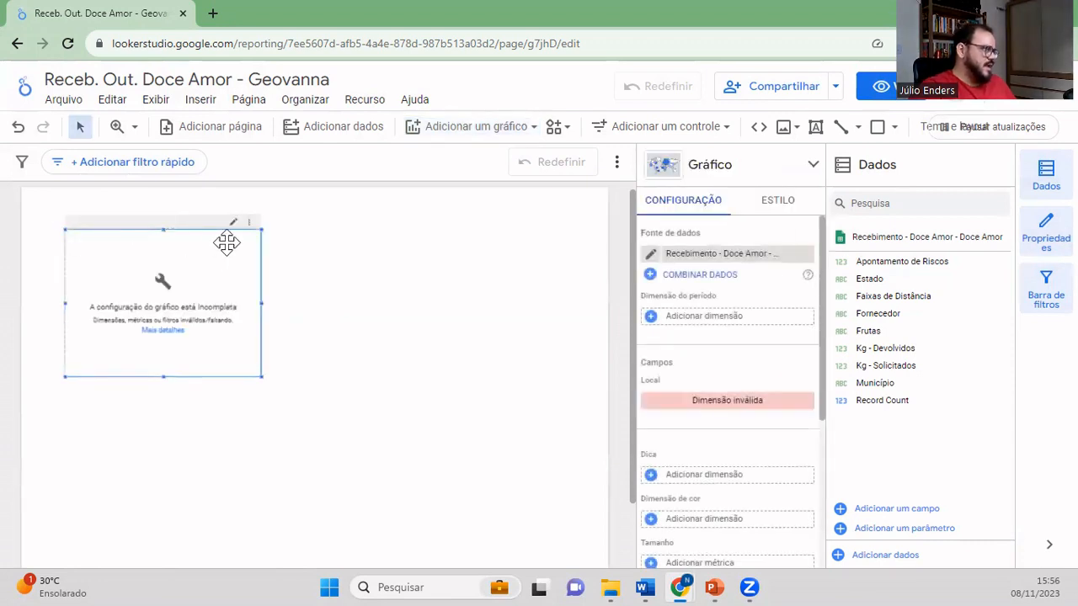
drag(225, 242, 233, 256)
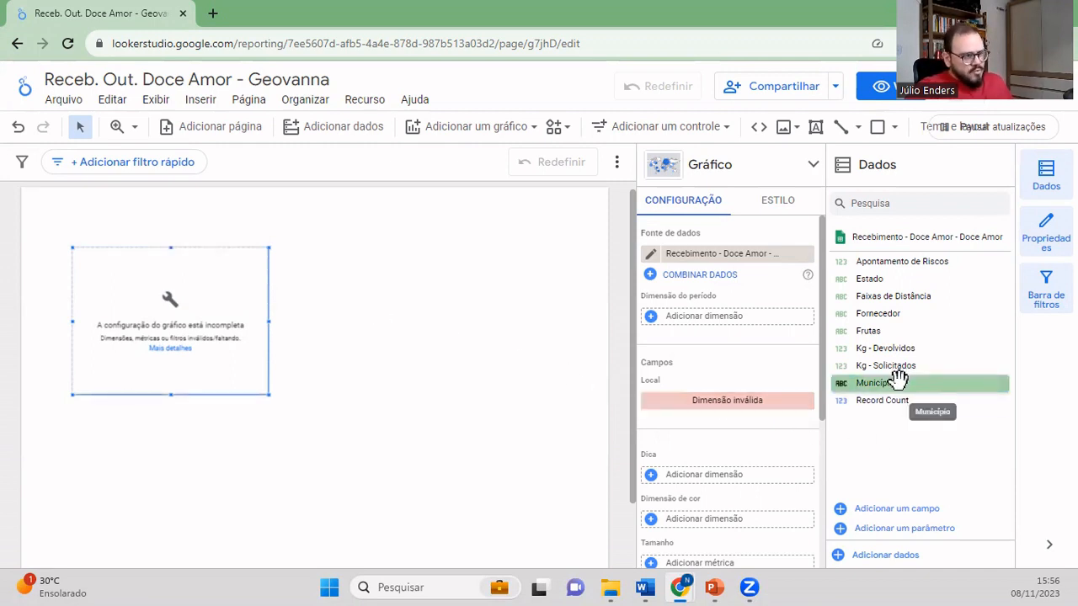
drag(896, 379, 711, 401)
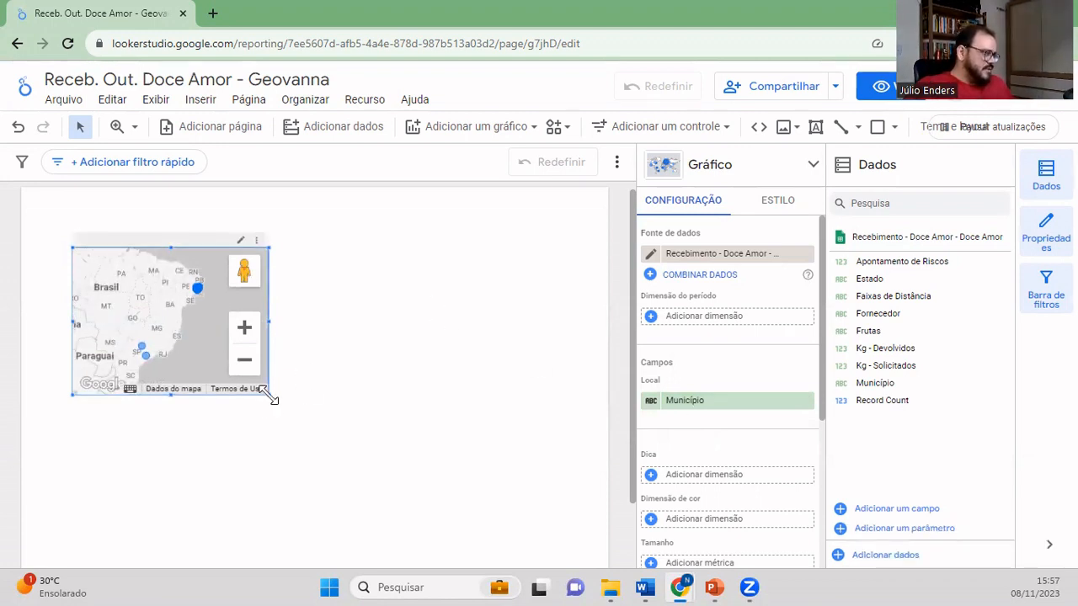
- Enlarge the Município bubble map from both corners until it spans nearly the full page width
drag(268, 393, 567, 494)
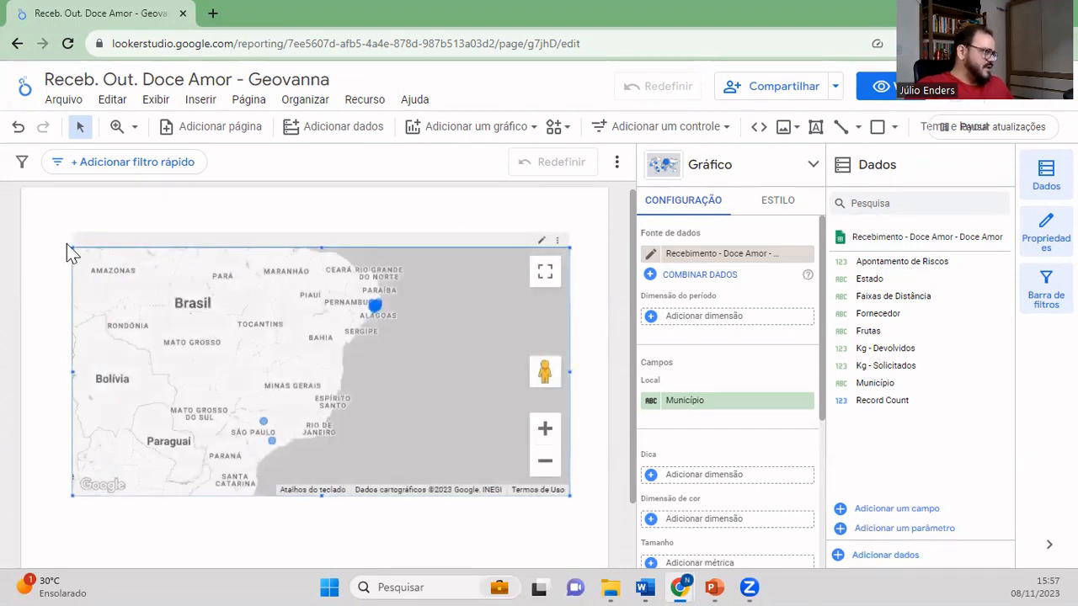
drag(71, 247, 36, 199)
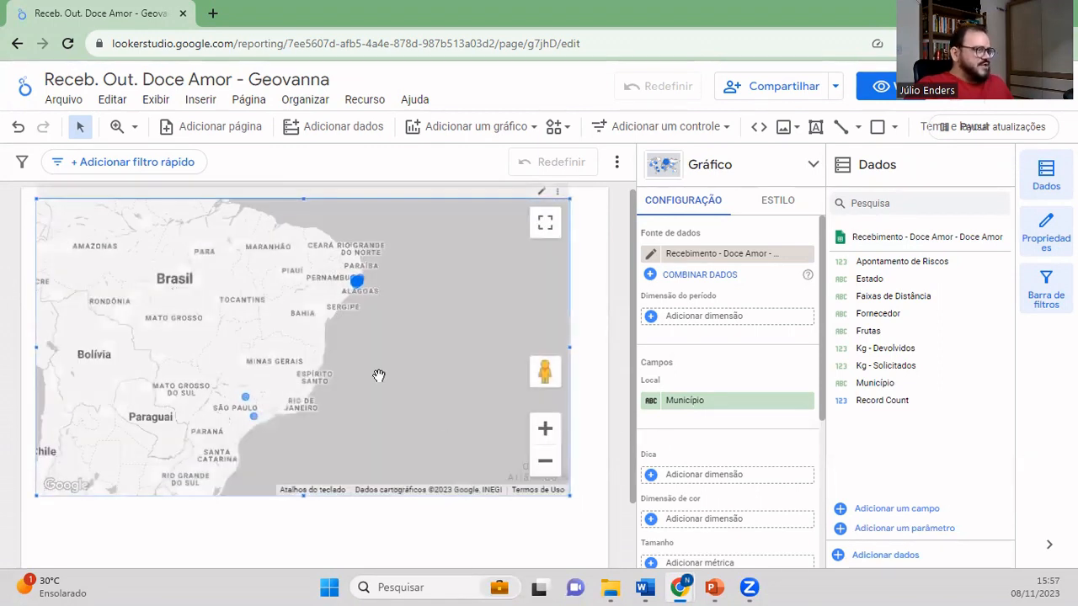
drag(570, 496, 594, 521)
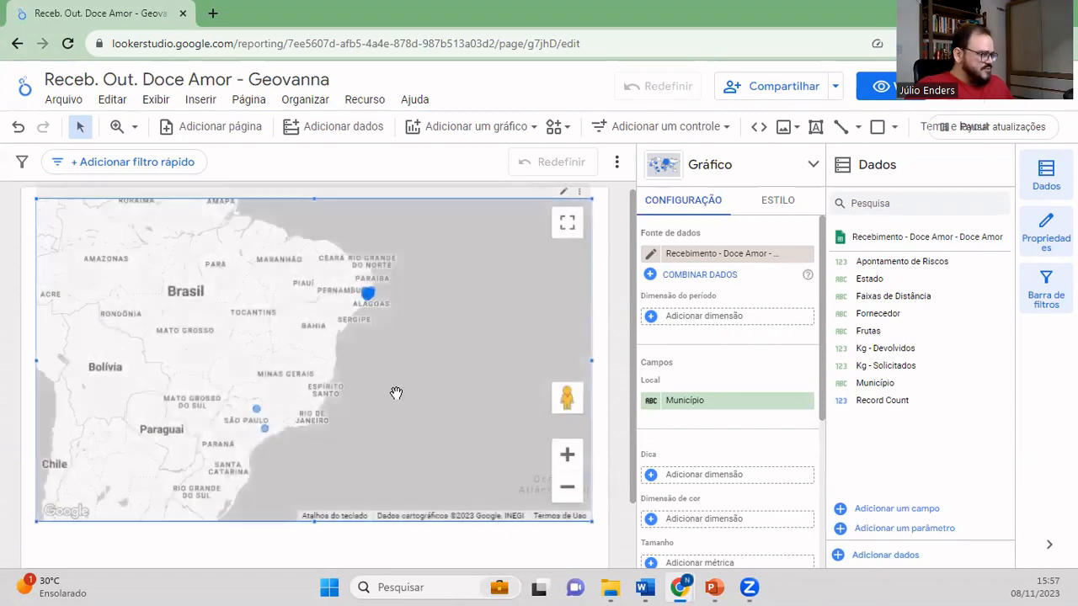
- Examine the municipality bubbles on the map around Pernambuco and Alagoas and in the São Paulo area, checking where each is located
scroll(365, 296, up, 1)
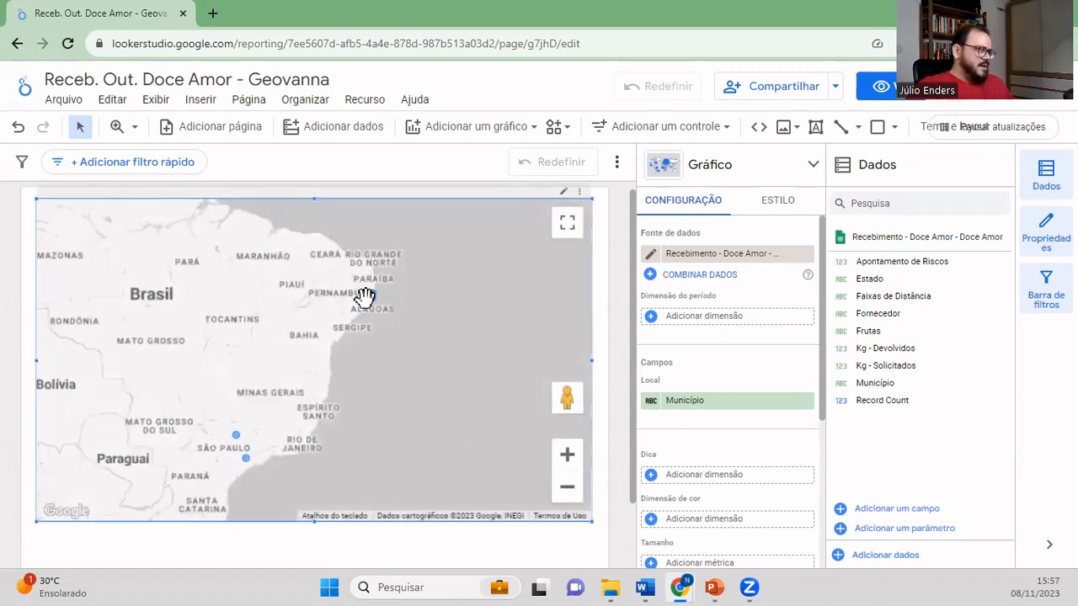
scroll(364, 297, up, 3)
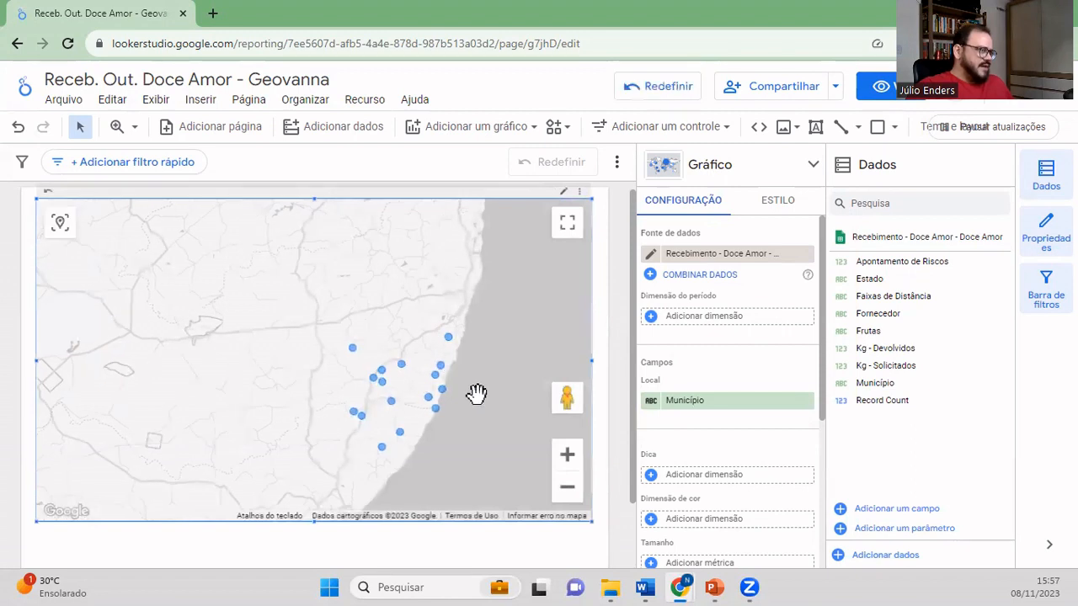
scroll(476, 394, down, 3)
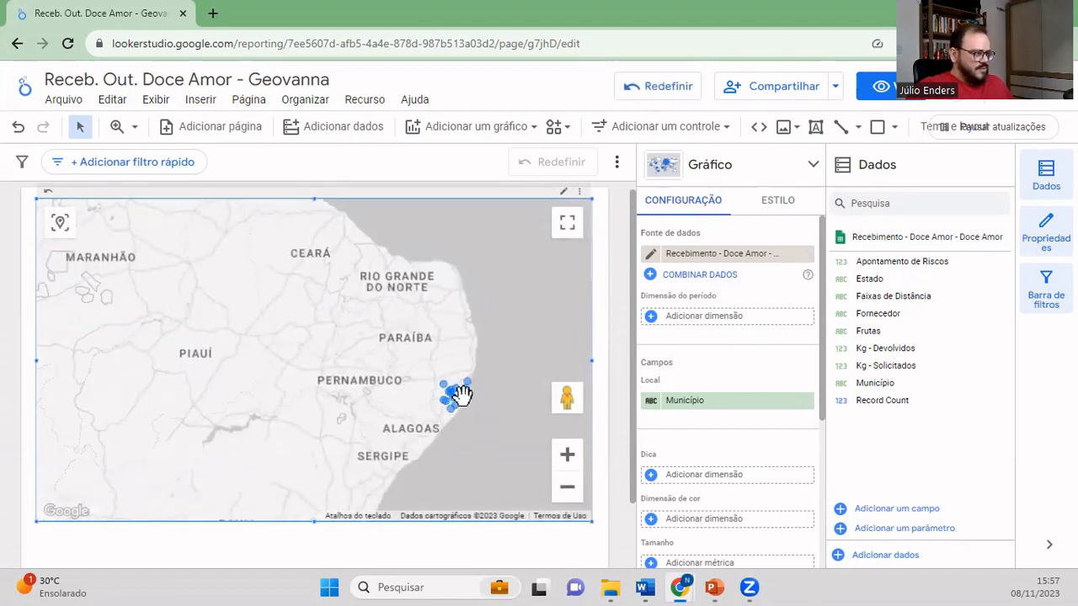
mouse_move(450, 414)
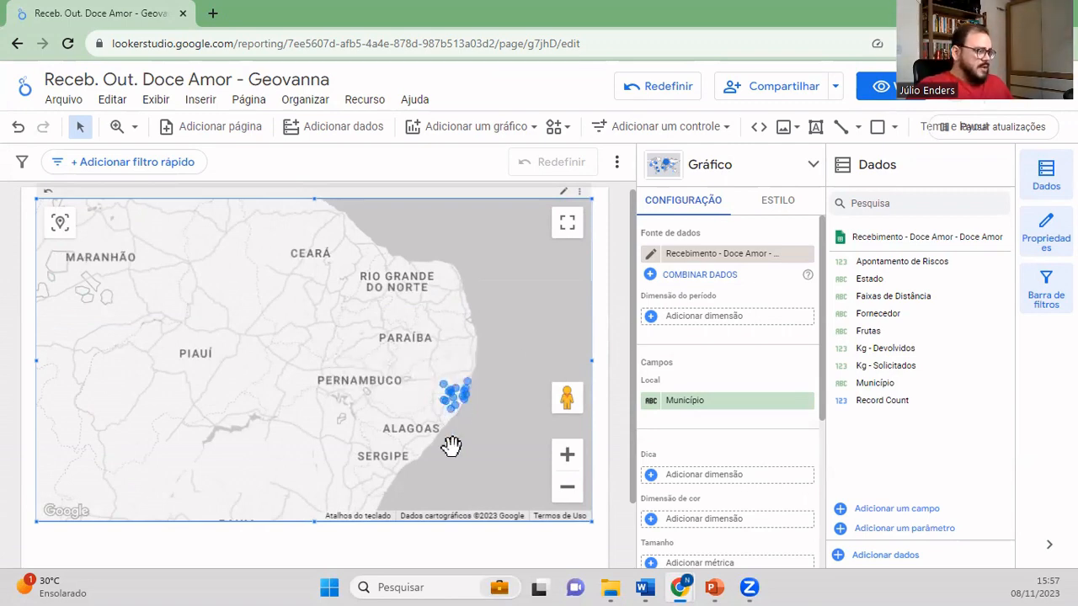
drag(451, 420, 453, 393)
drag(442, 440, 474, 342)
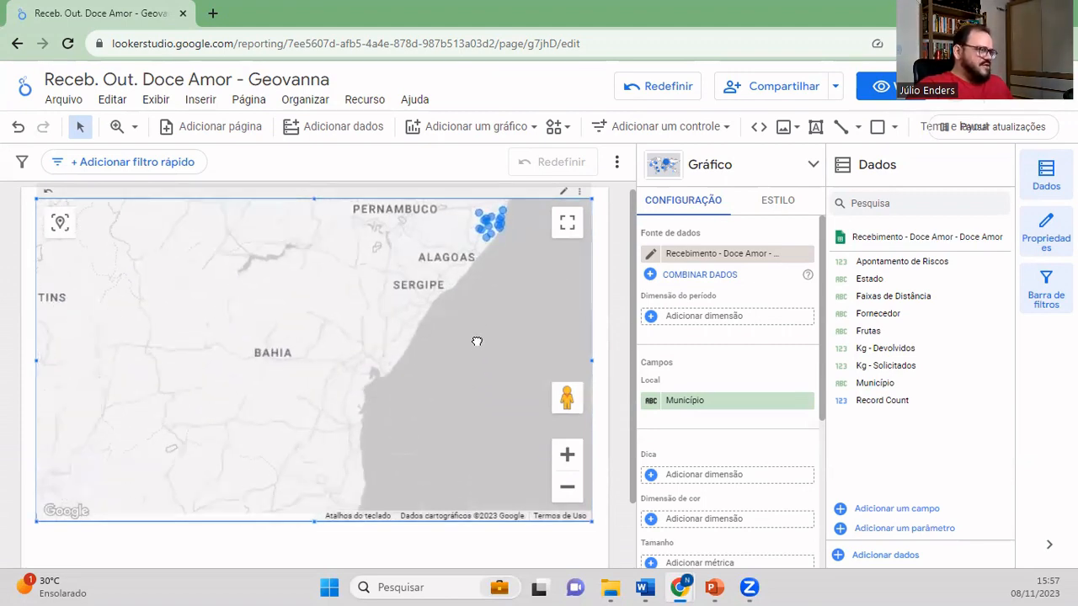
drag(397, 403, 435, 332)
drag(399, 425, 420, 230)
drag(316, 368, 359, 331)
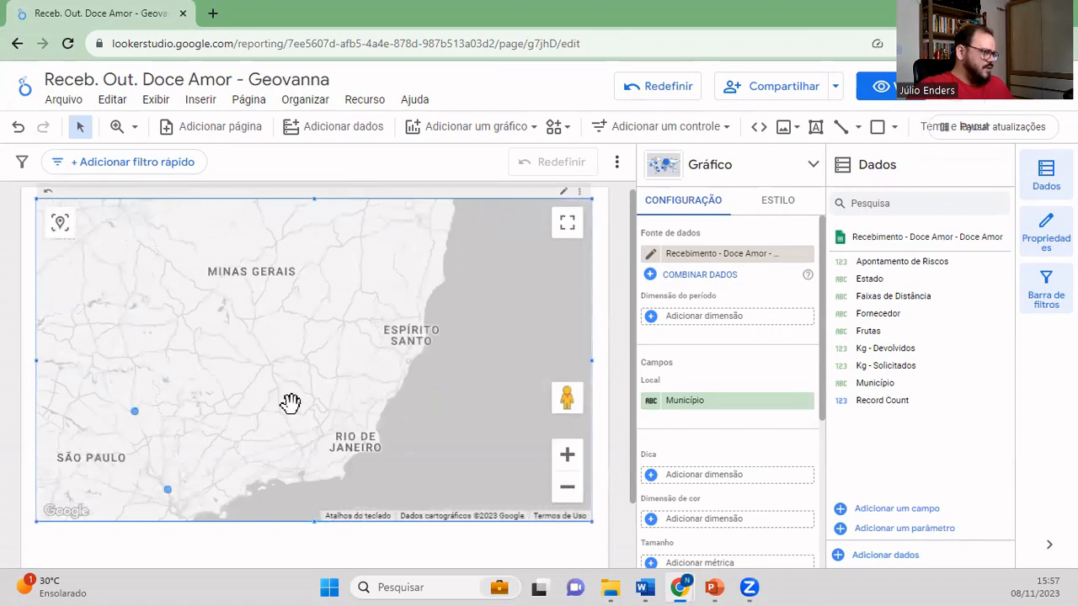
drag(291, 401, 445, 307)
mouse_move(318, 397)
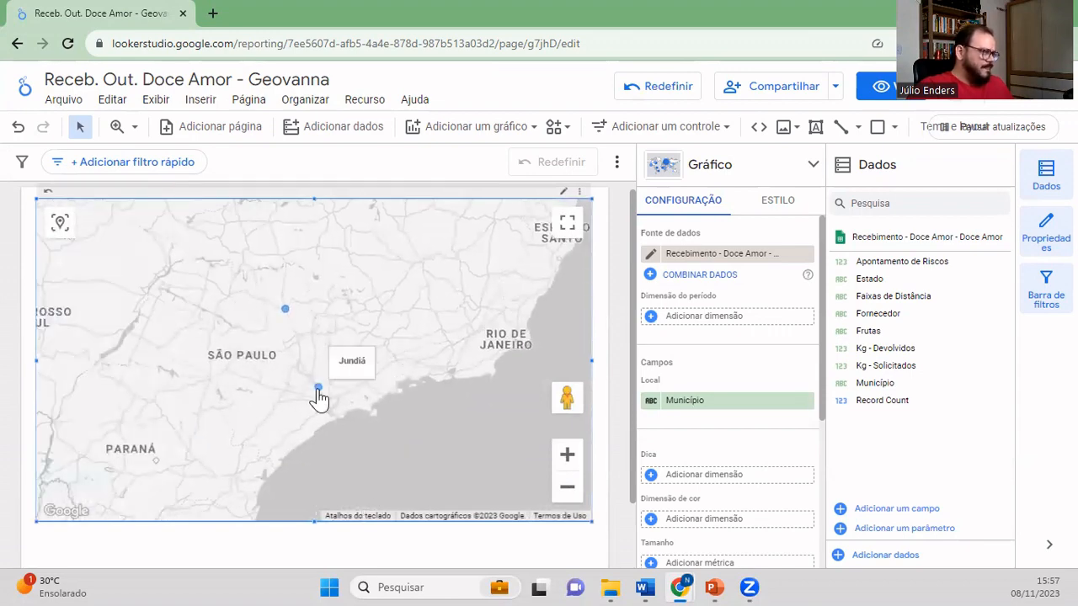
mouse_move(286, 320)
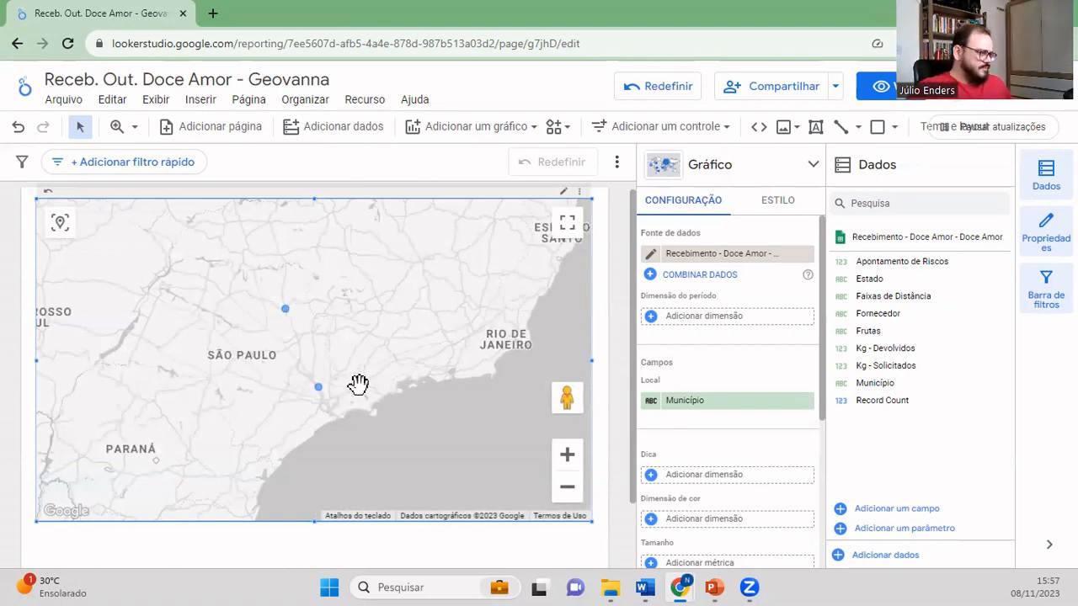
scroll(435, 397, down, 3)
drag(519, 314, 466, 377)
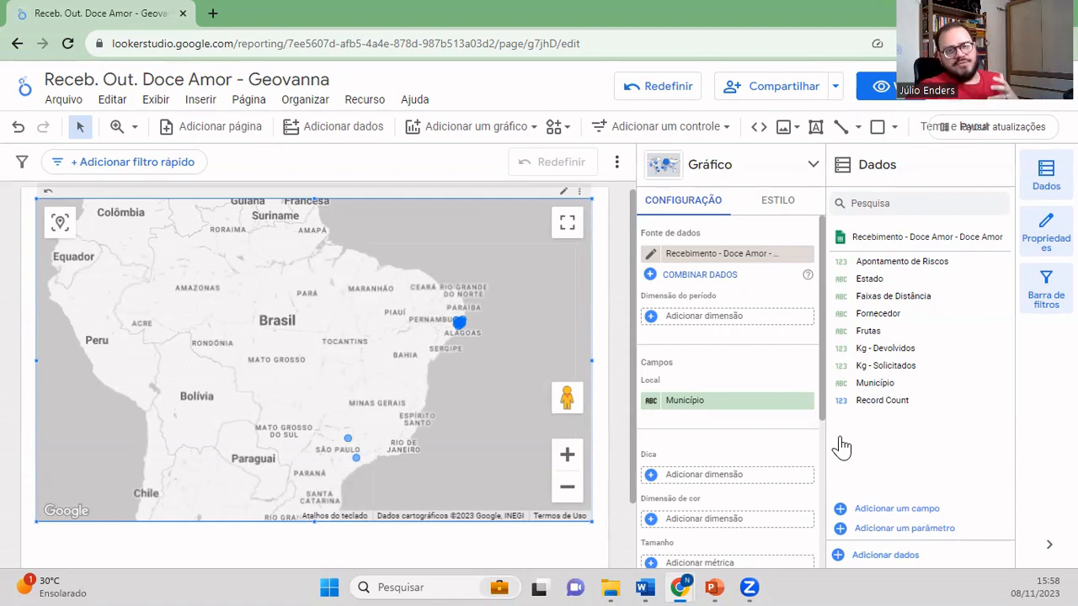
- Start a new calculated field named Mapa with a CONCAT formula that takes Município as its first argument
click(926, 510)
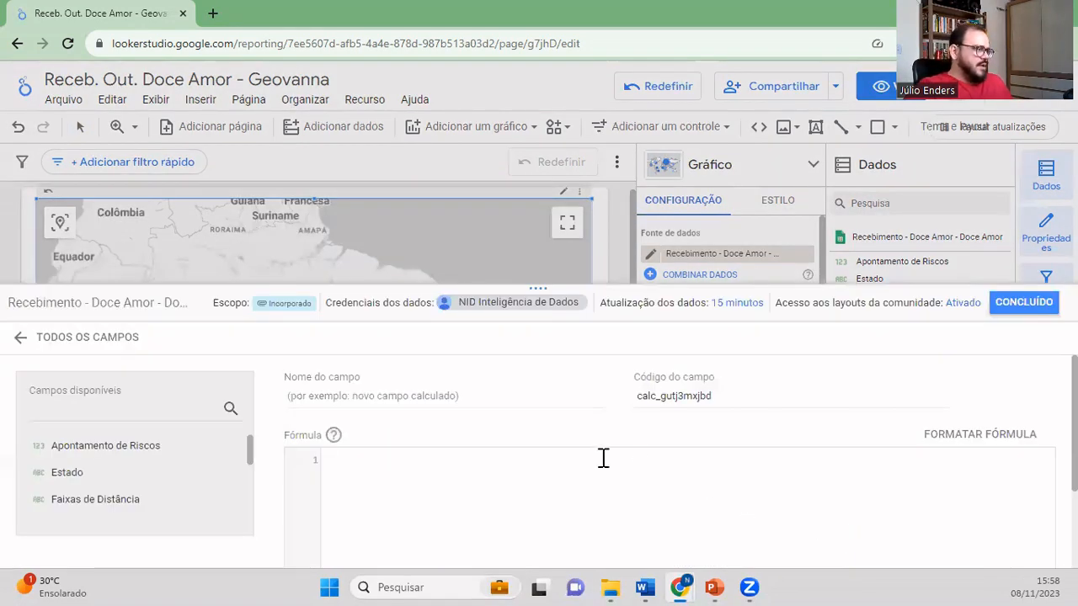
click(496, 396)
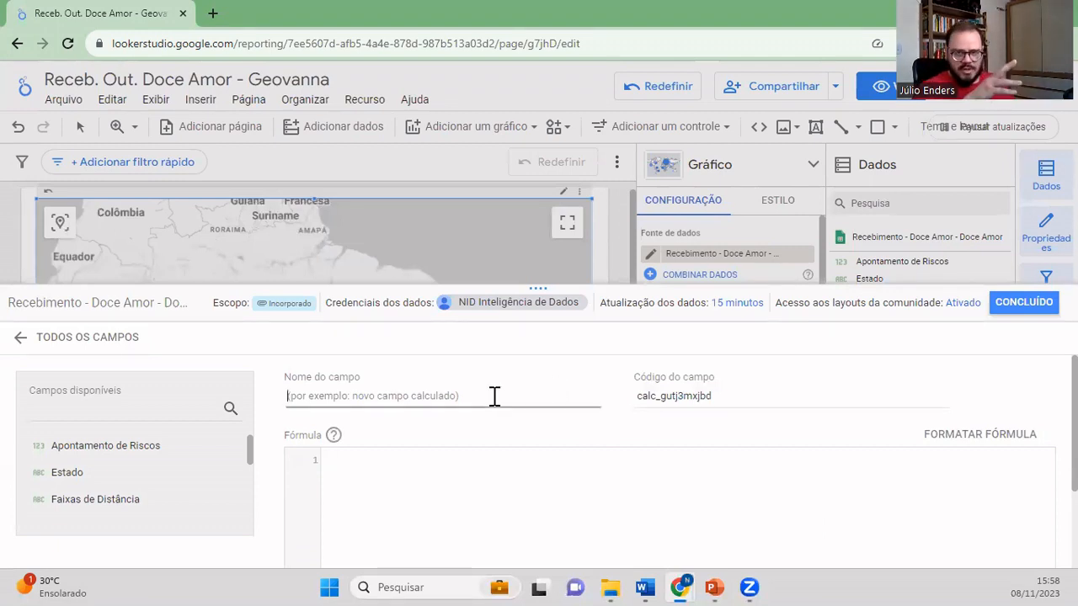
text(Mapa)
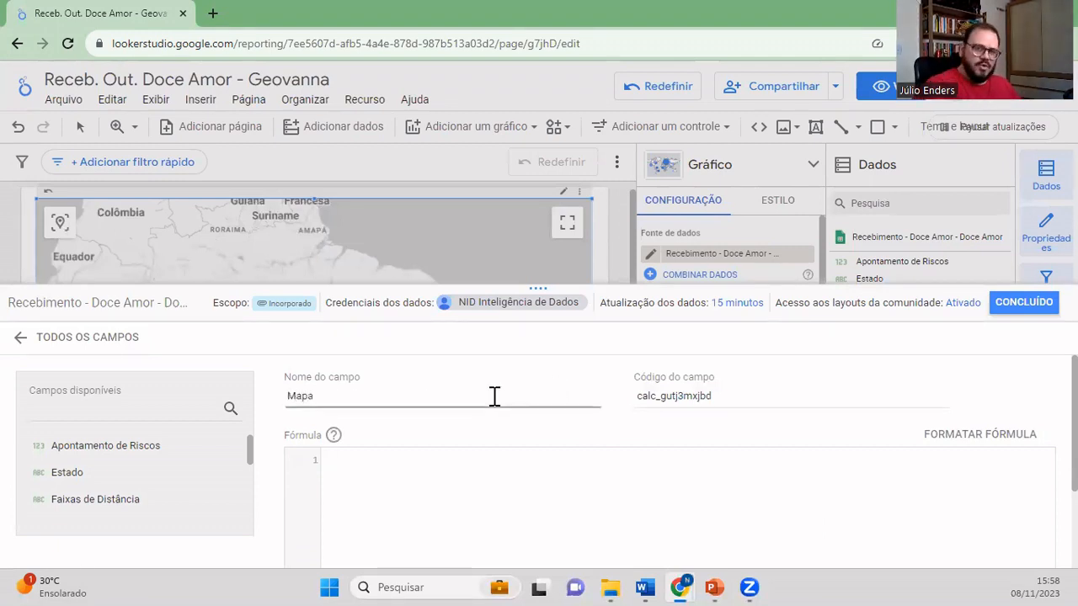
click(419, 484)
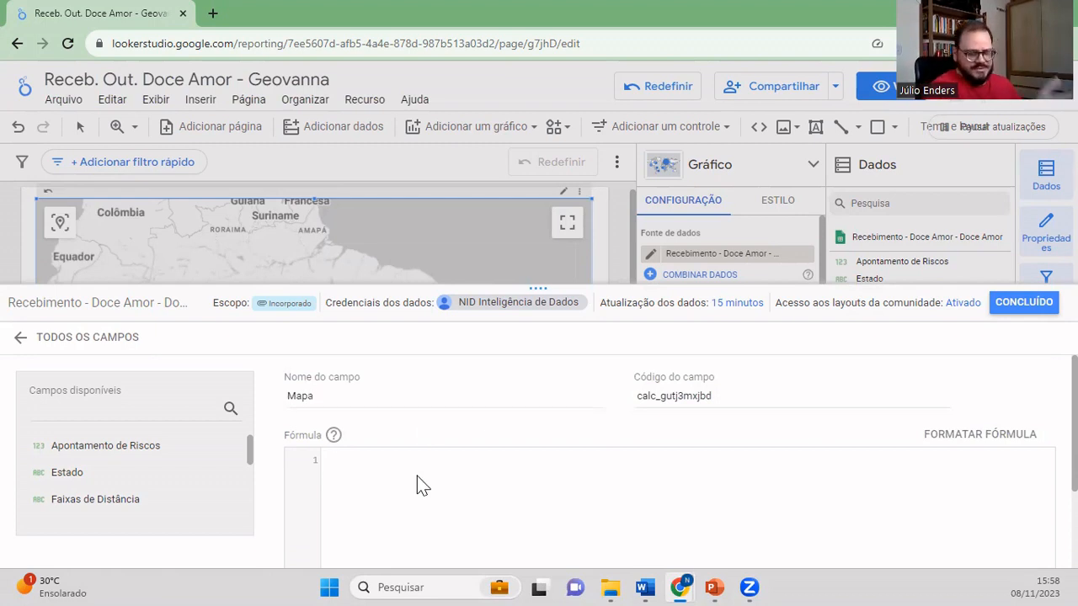
text(con)
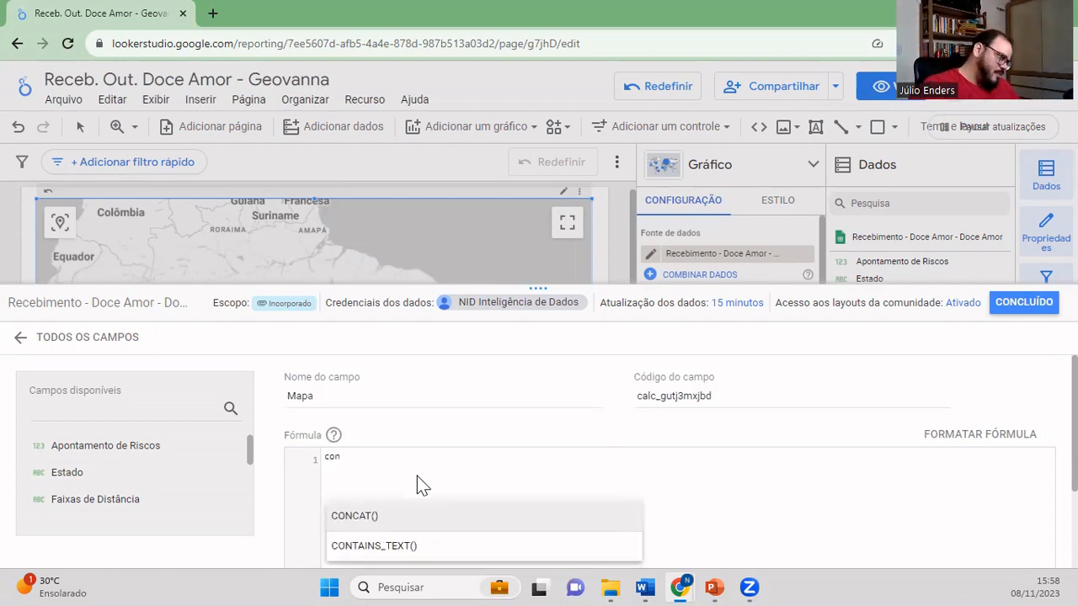
click(384, 516)
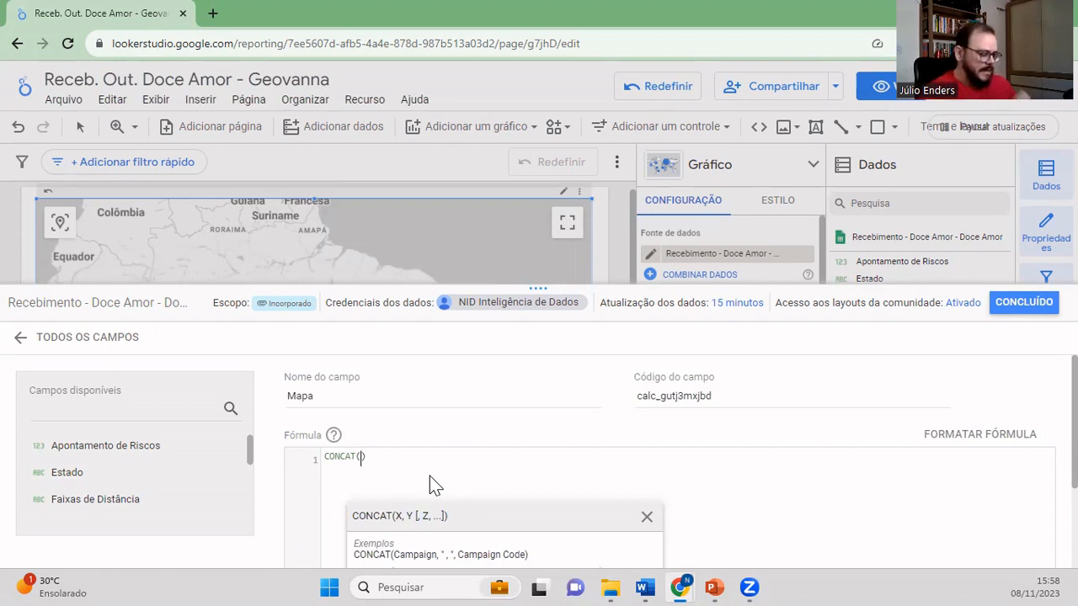
text(muni)
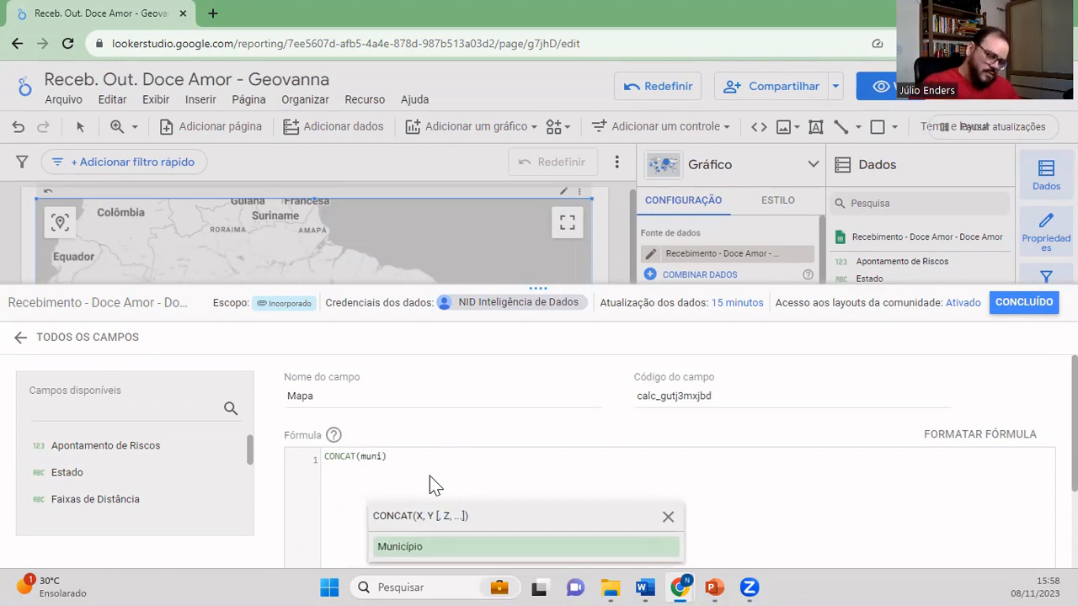
click(500, 548)
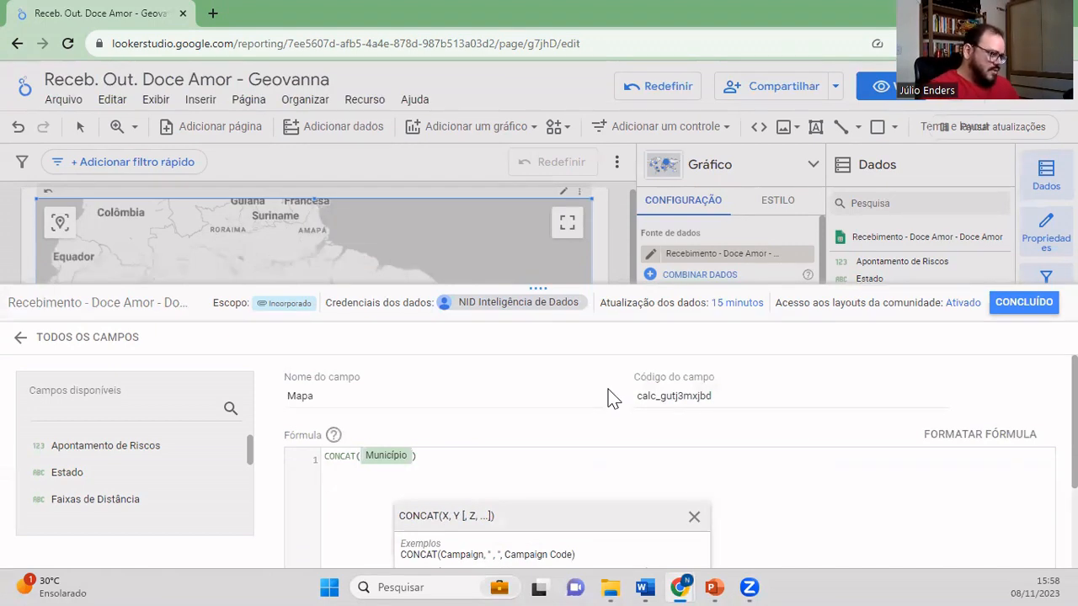
text(;)
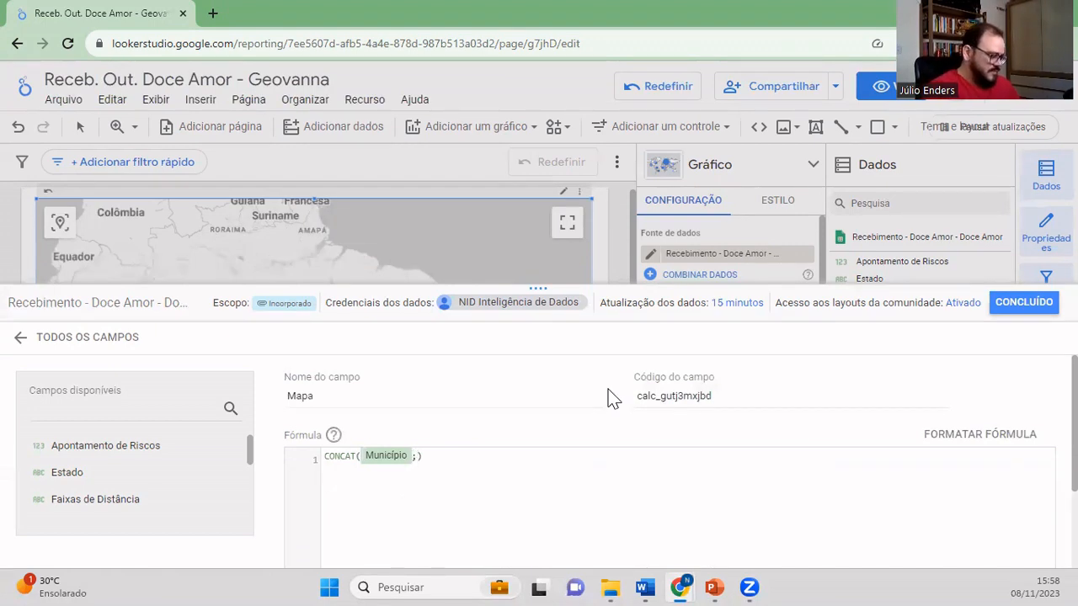
text(estado)
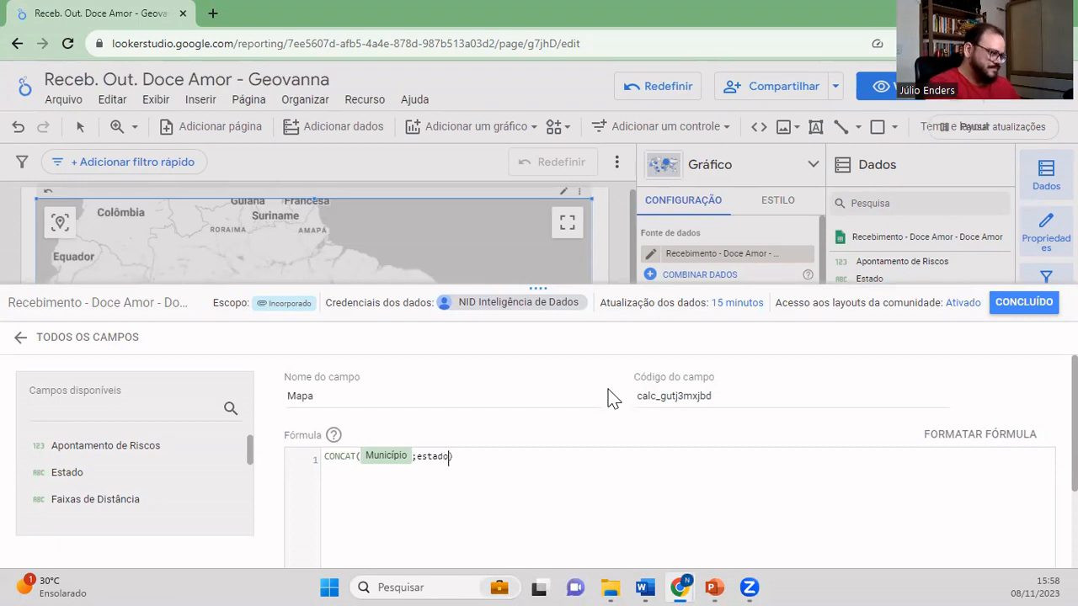
scroll(581, 425, down, 1)
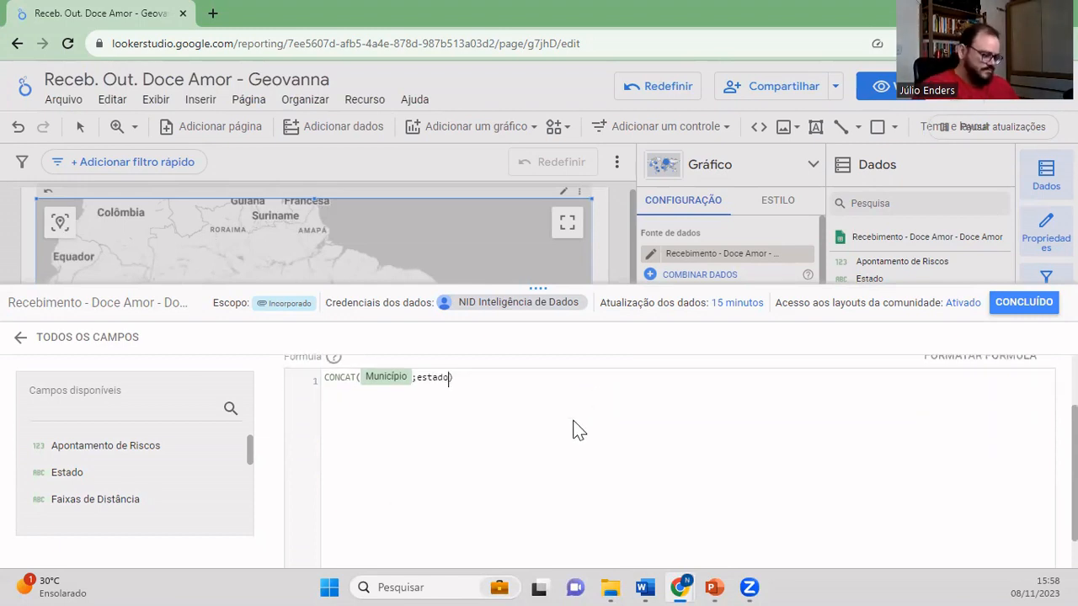
key(BackSpace)
key(BackSpace)
key(BackSpace)
key(BackSpace)
key(BackSpace)
key(BackSpace)
key(BackSpace)
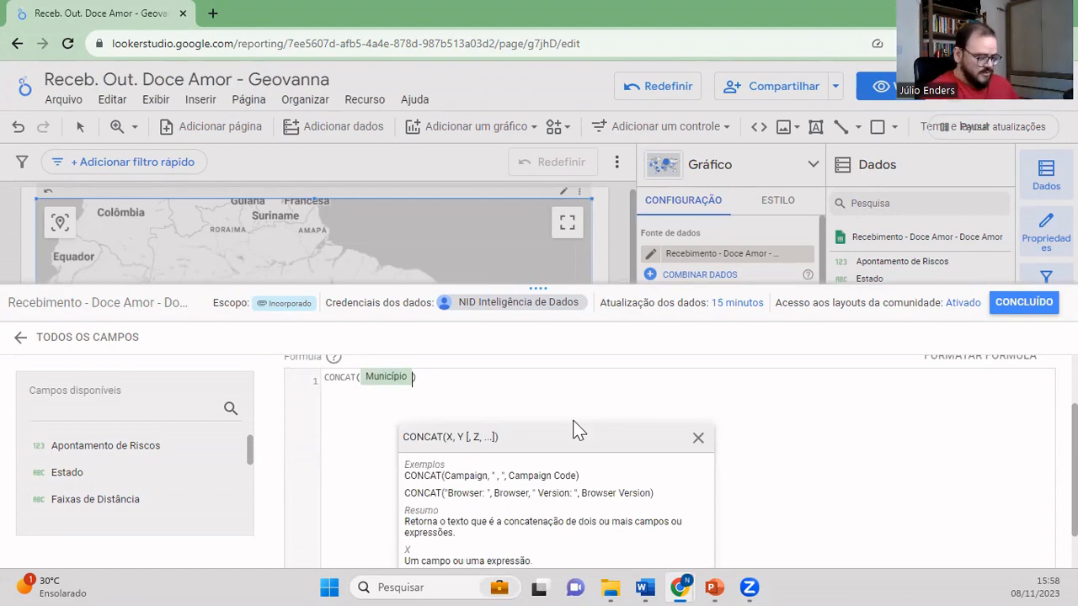
- Add the Estado field and the text ", Brasil" as further arguments of the Mapa CONCAT formula
text(,)
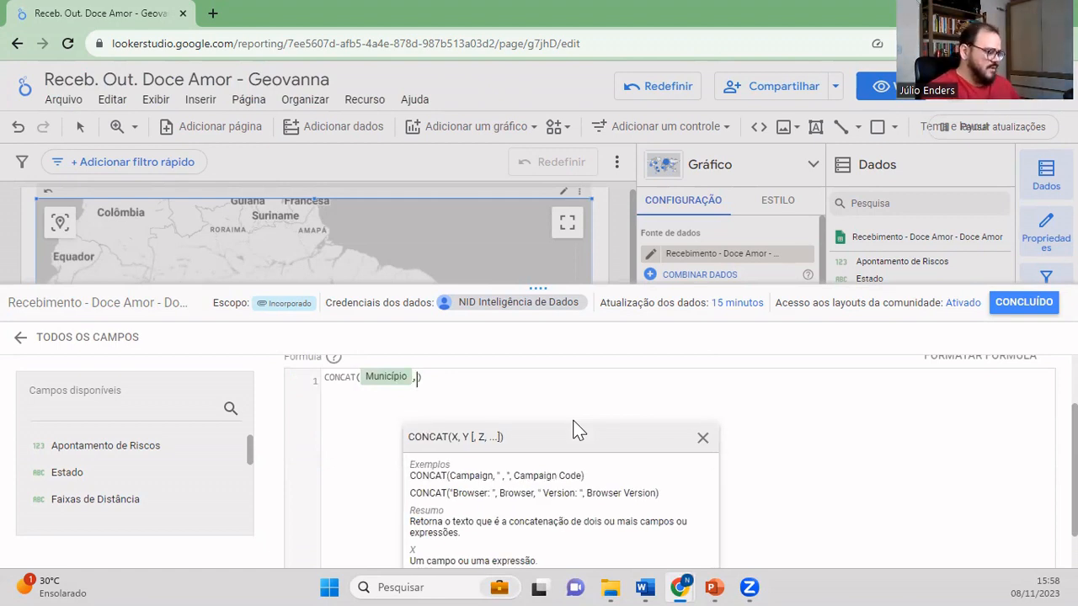
text(est)
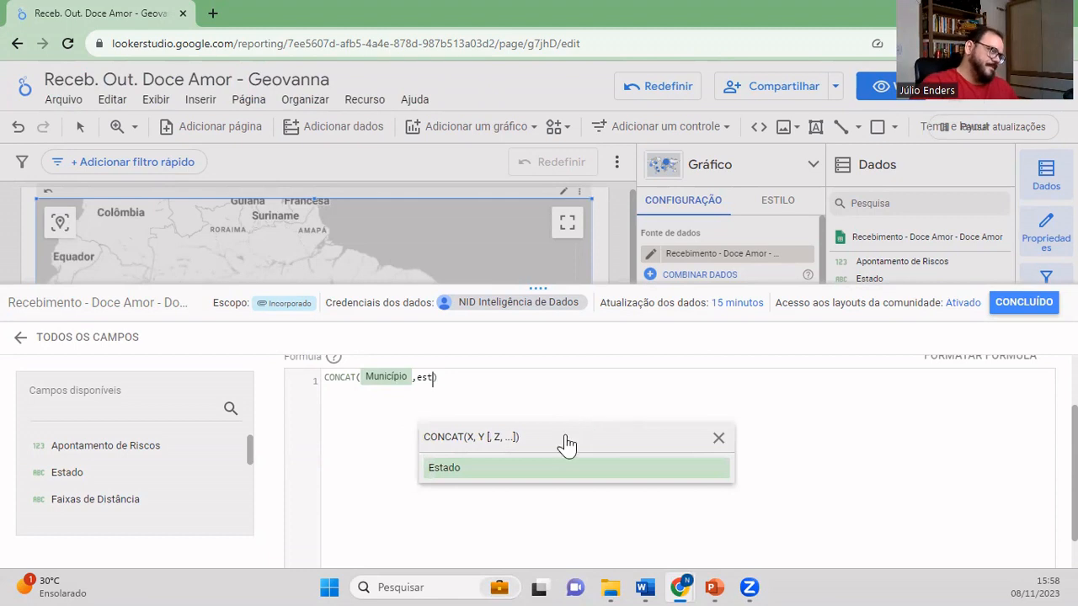
click(532, 474)
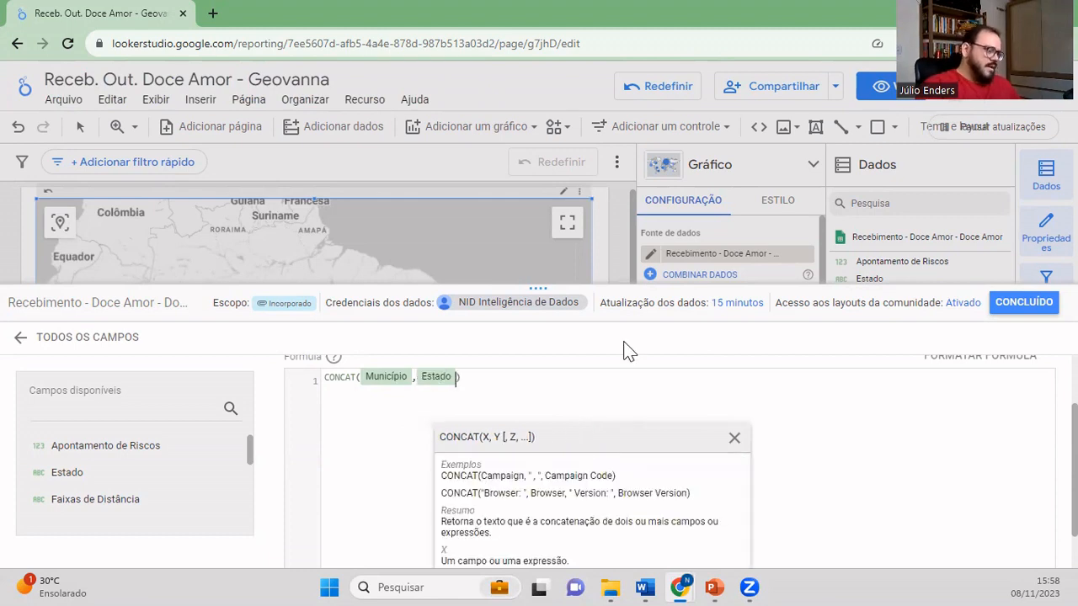
text(,)
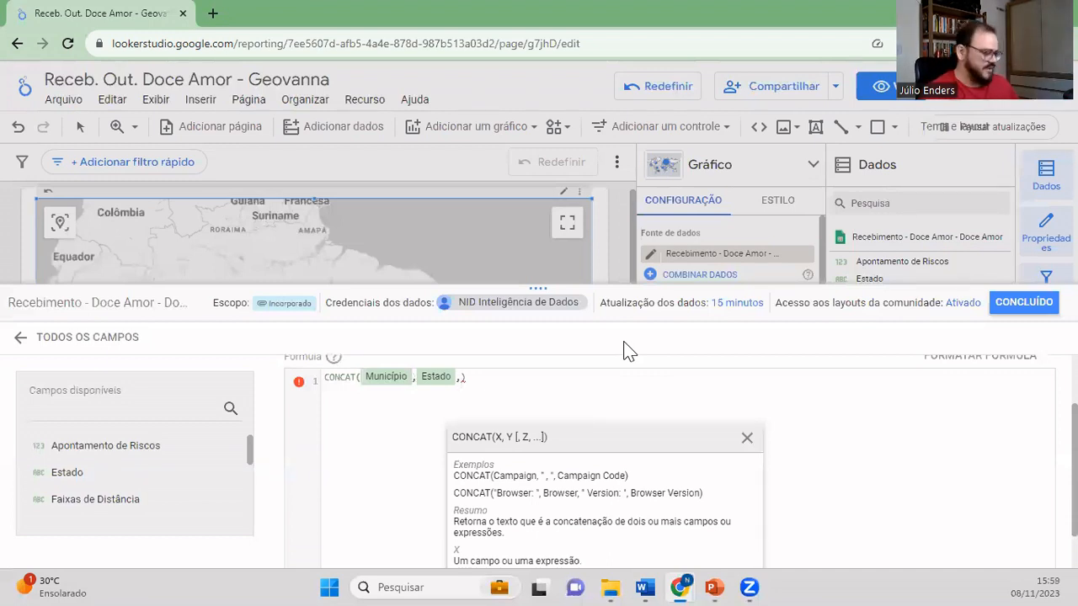
text(")
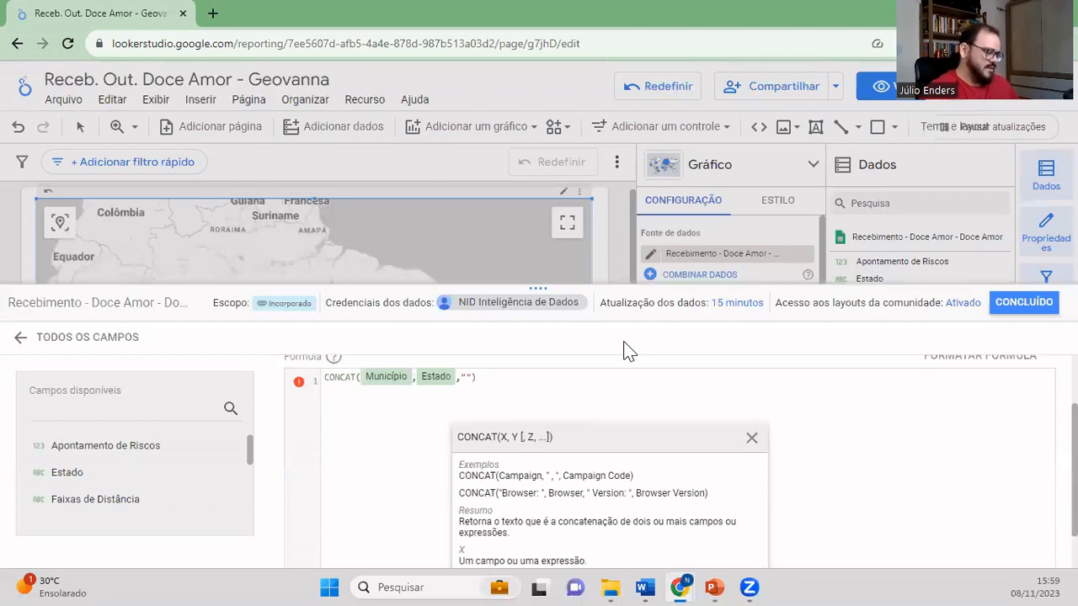
text(, )
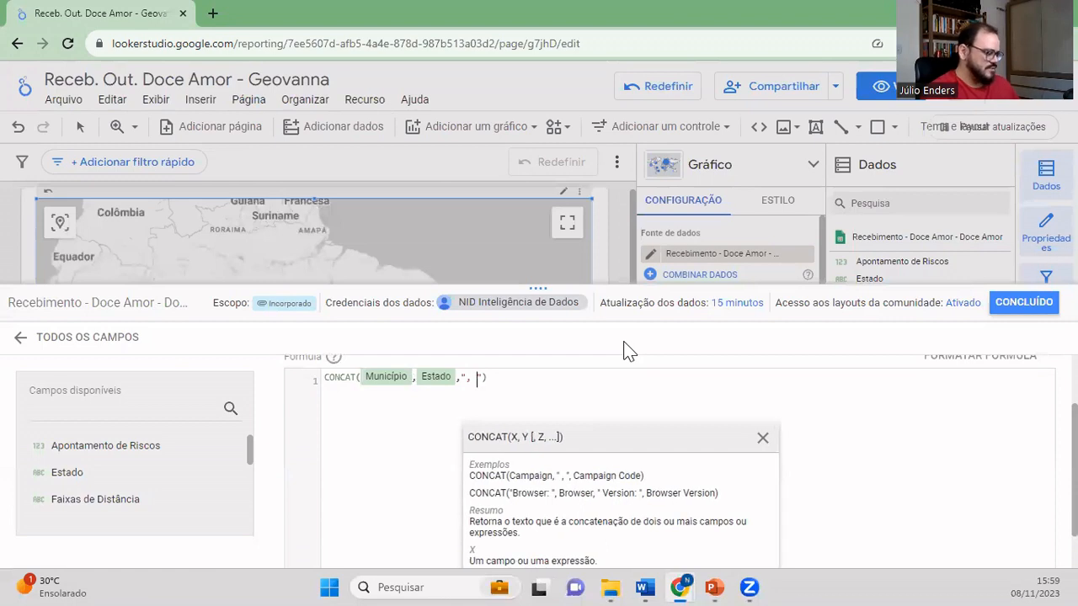
text(Brasi)
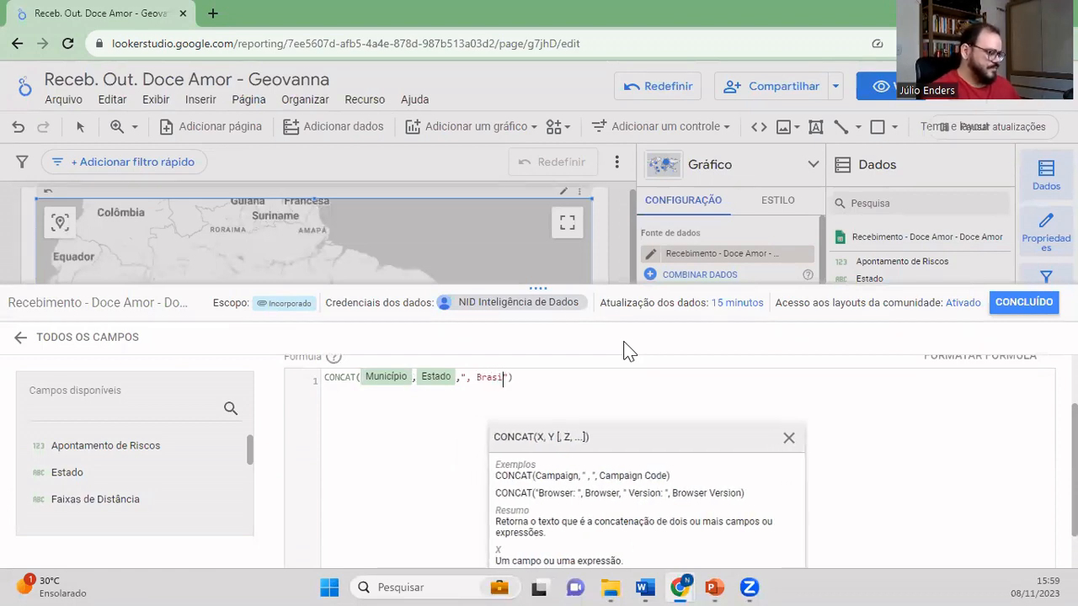
text(l)
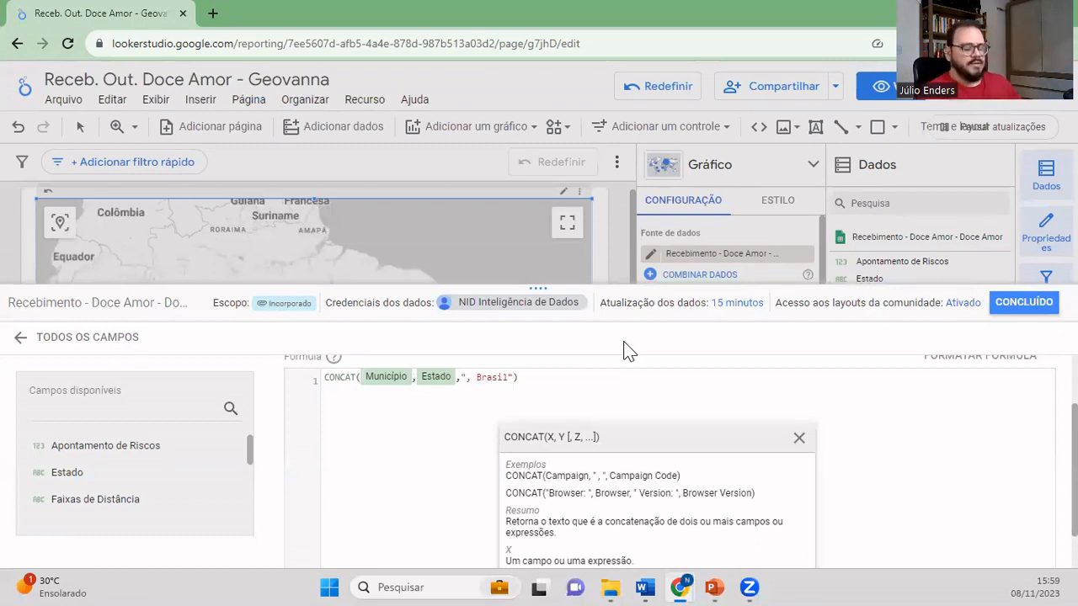
- Insert a ", " text separator between Município and Estado in the CONCAT formula
key(Left)
key(Left)
key(Left)
key(Left)
key(Left)
key(Left)
key(Left)
key(Left)
key(Left)
key(Left)
key(Left)
key(Left)
key(Left)
key(Left)
key(Left)
key(Left)
key(Left)
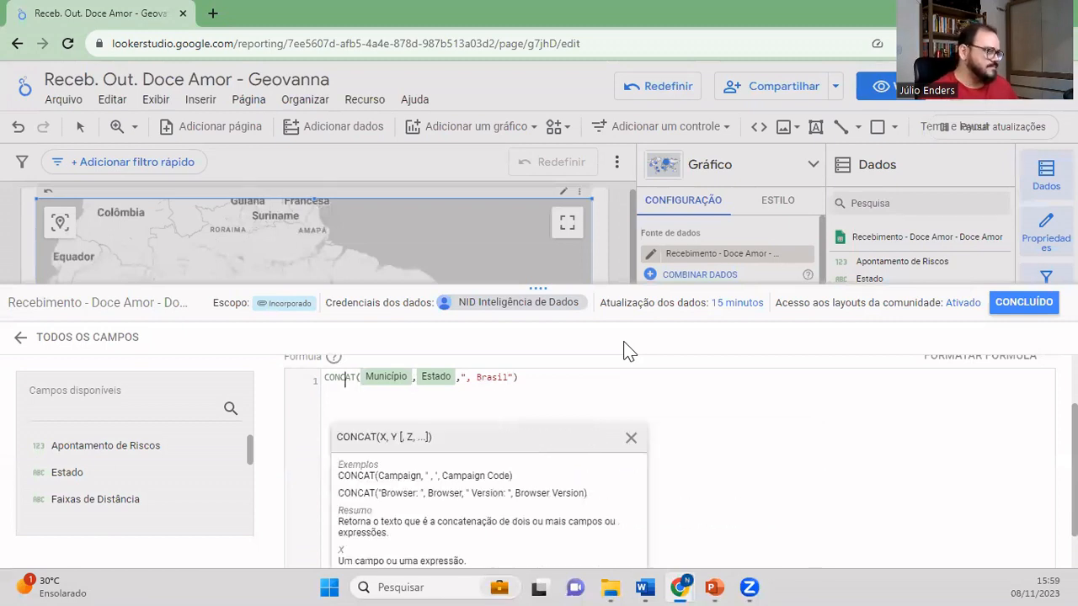
key(Right)
key(Right)
key(Right)
key(Right)
key(Right)
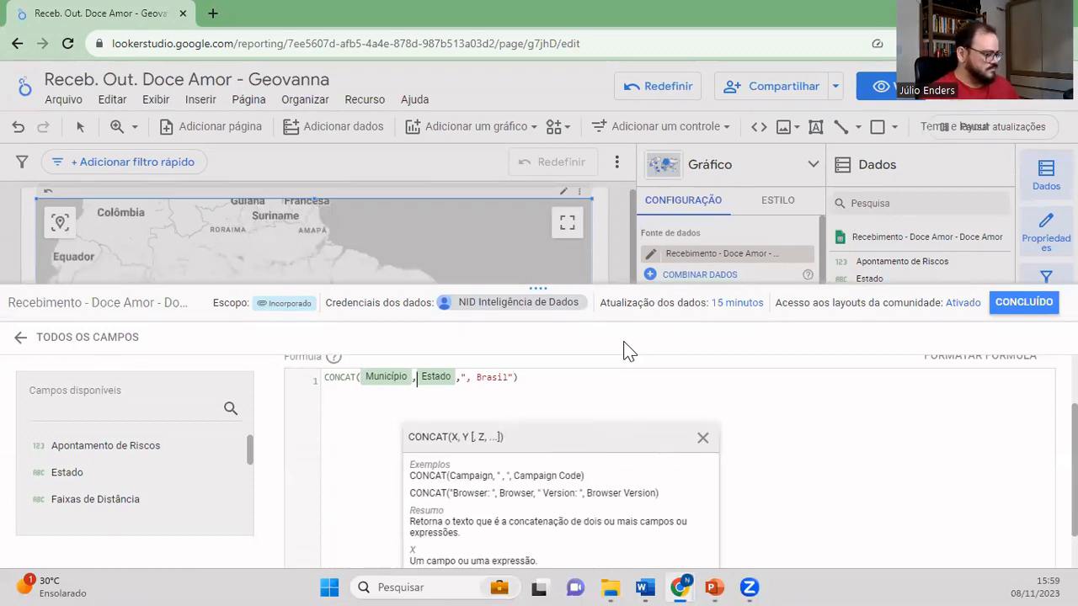
text(",",)
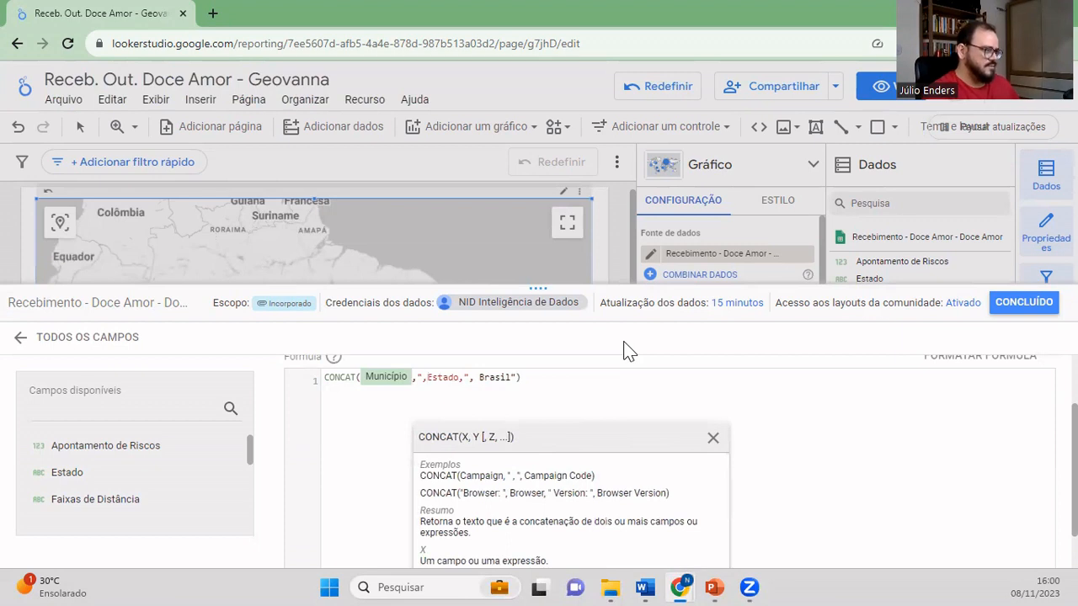
text( ")
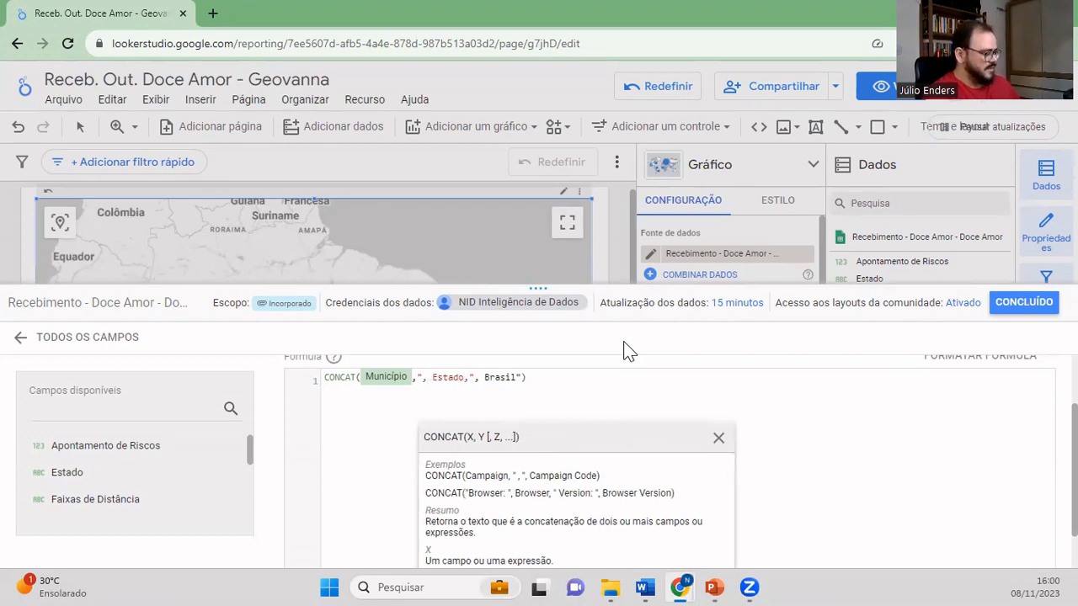
text(,)
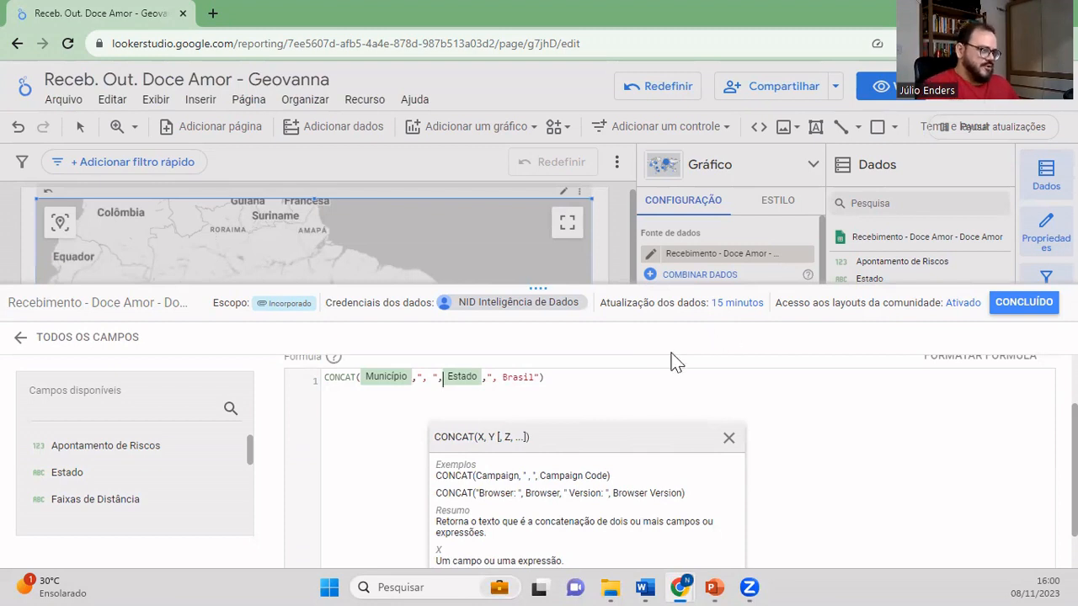
- Write the sample result "Jundiá, Alagoas, Brasil" after the formula and delete it again
click(649, 388)
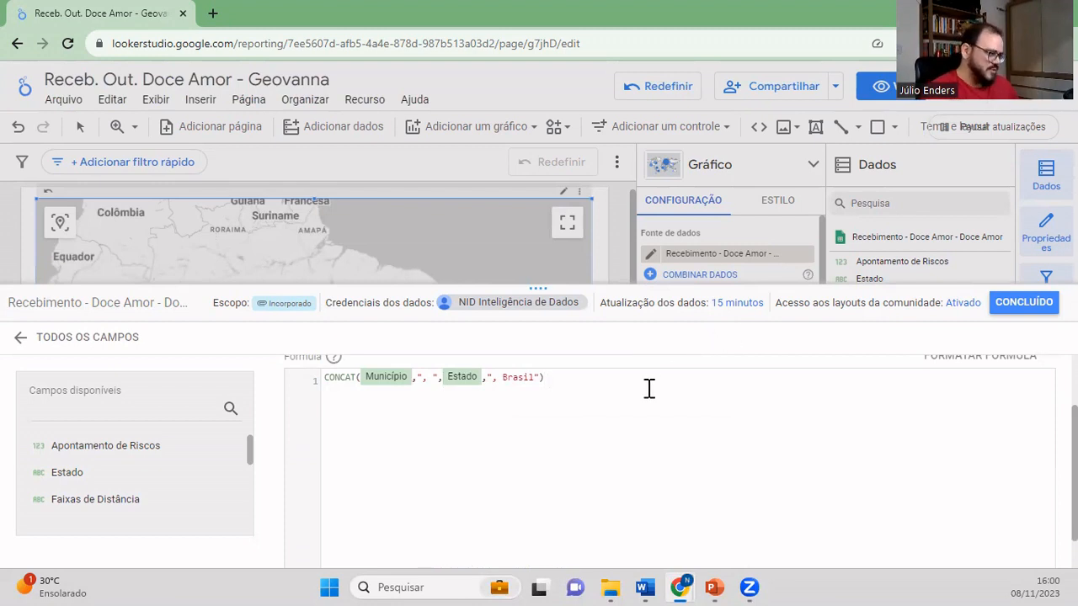
text(J)
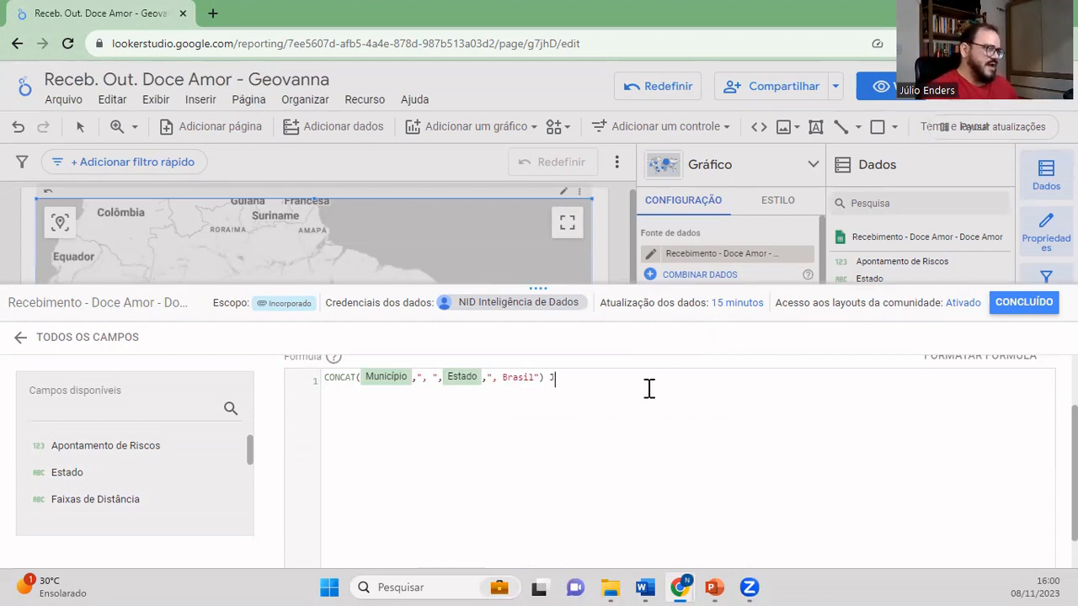
text(undiaí)
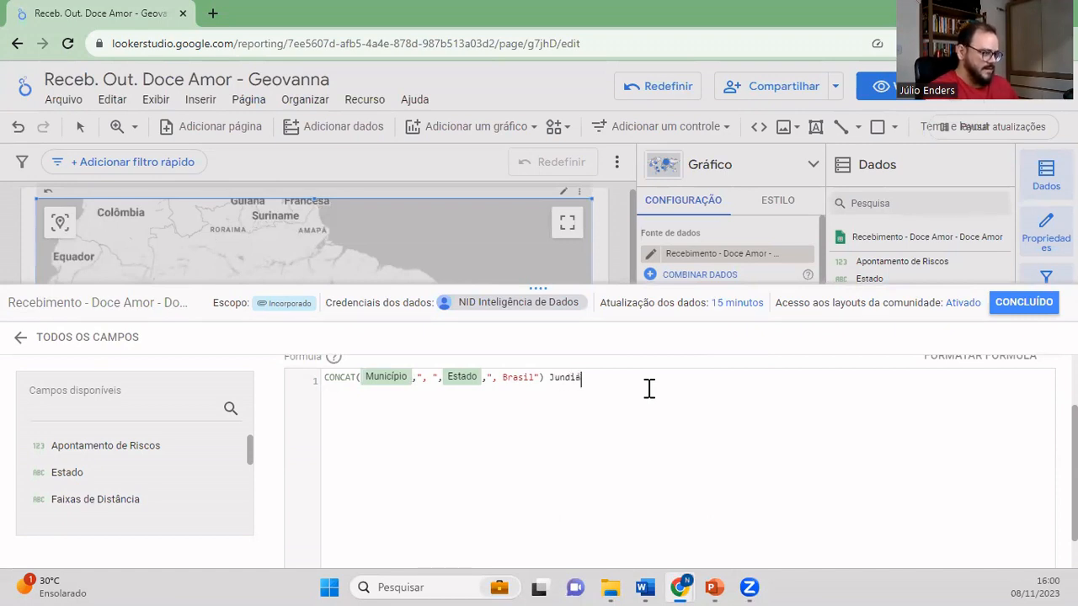
text(,)
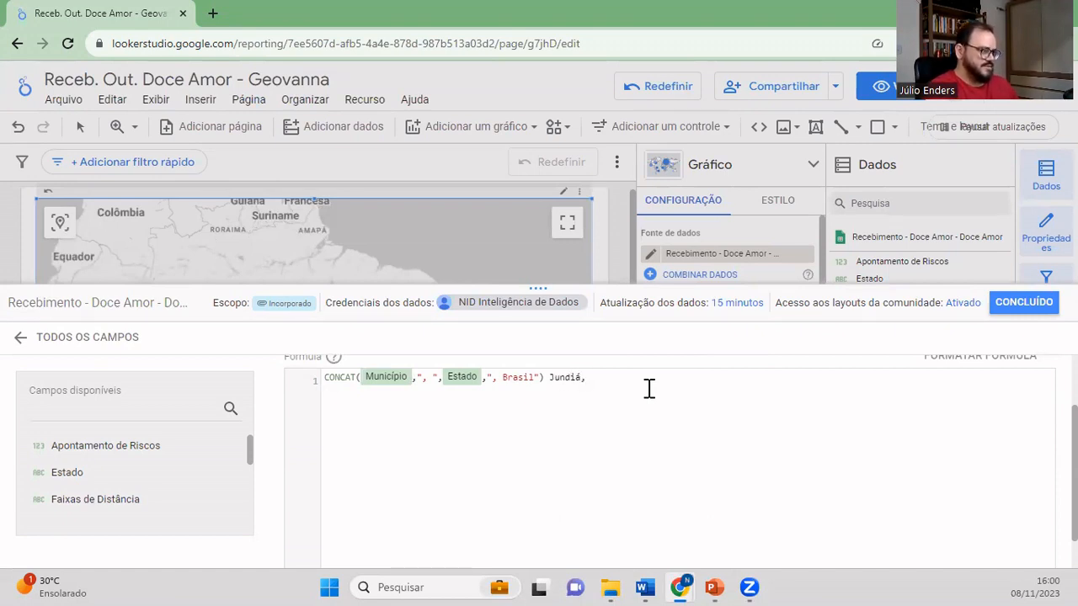
text( Al)
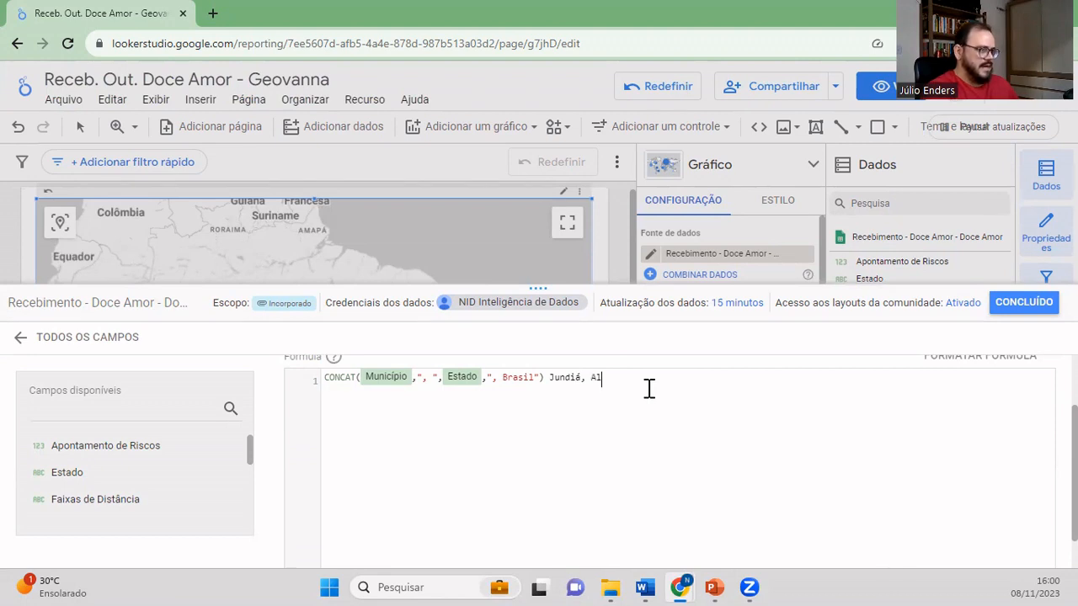
text(agoas)
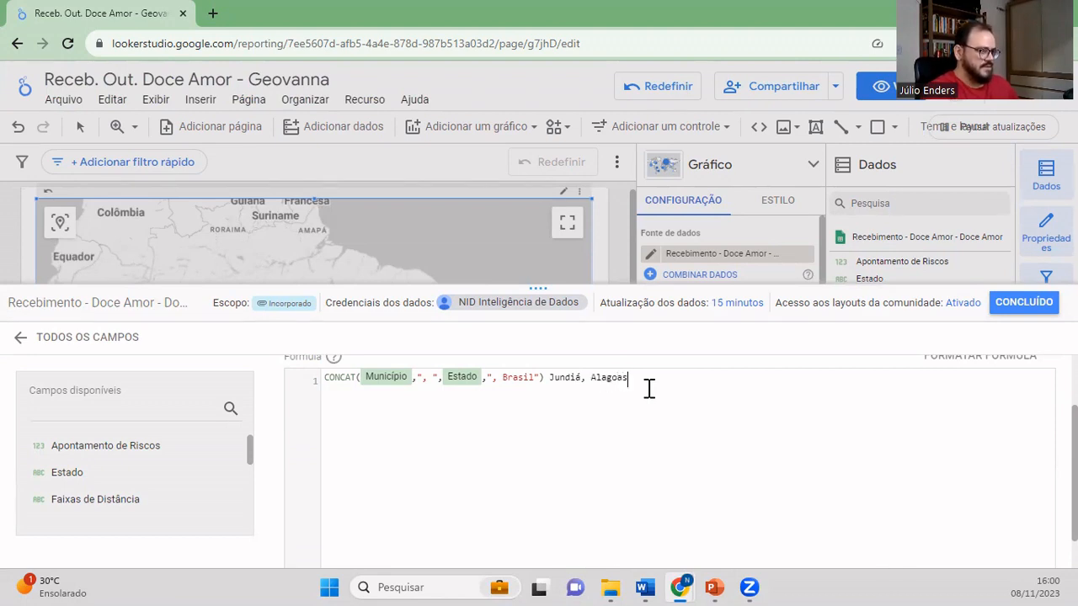
text(, )
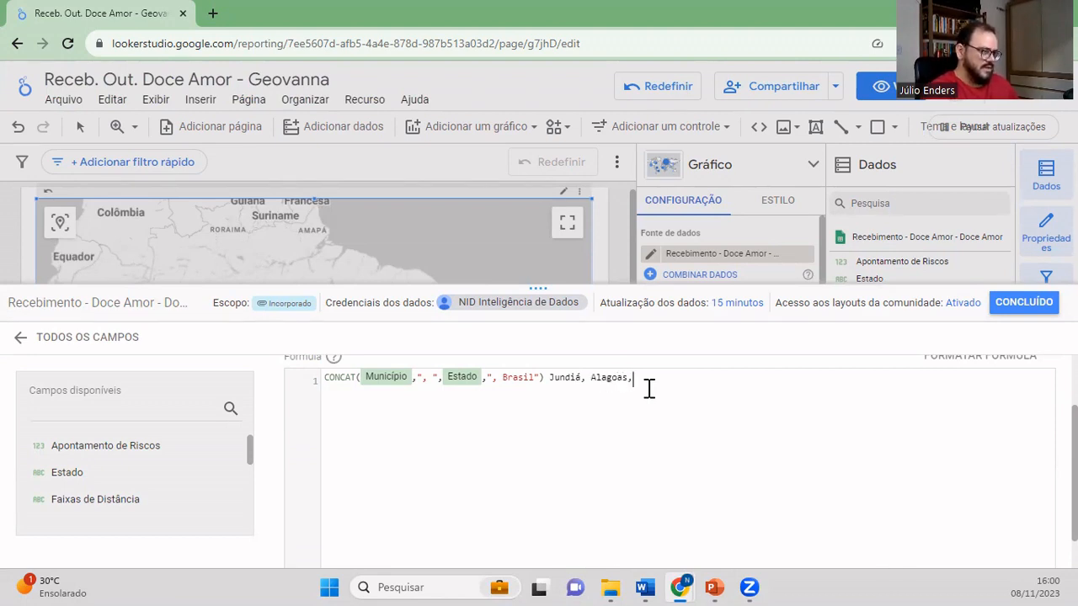
text(Brasil)
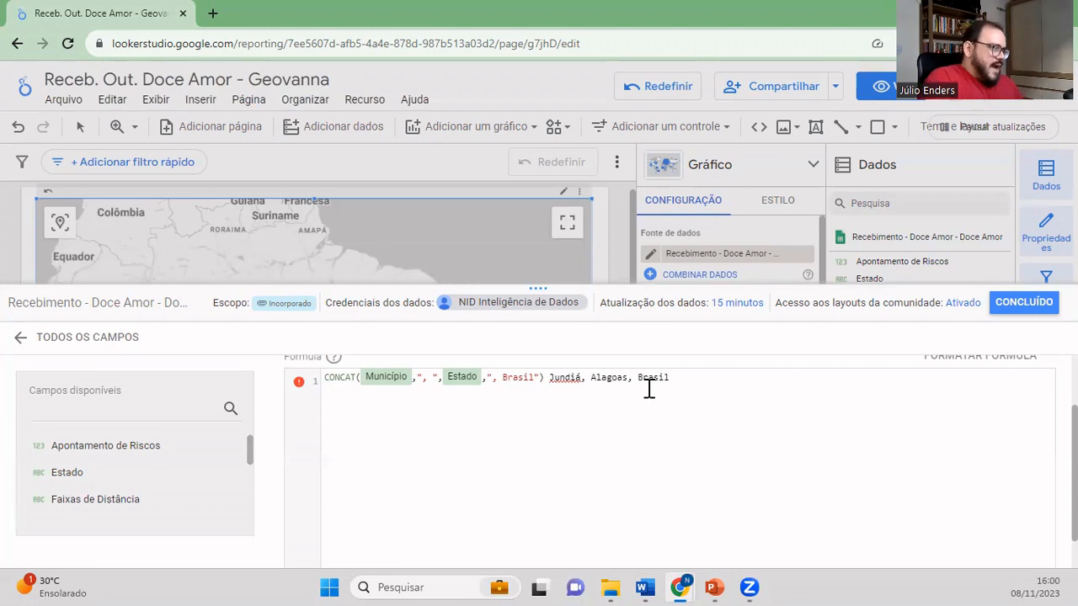
mouse_move(301, 393)
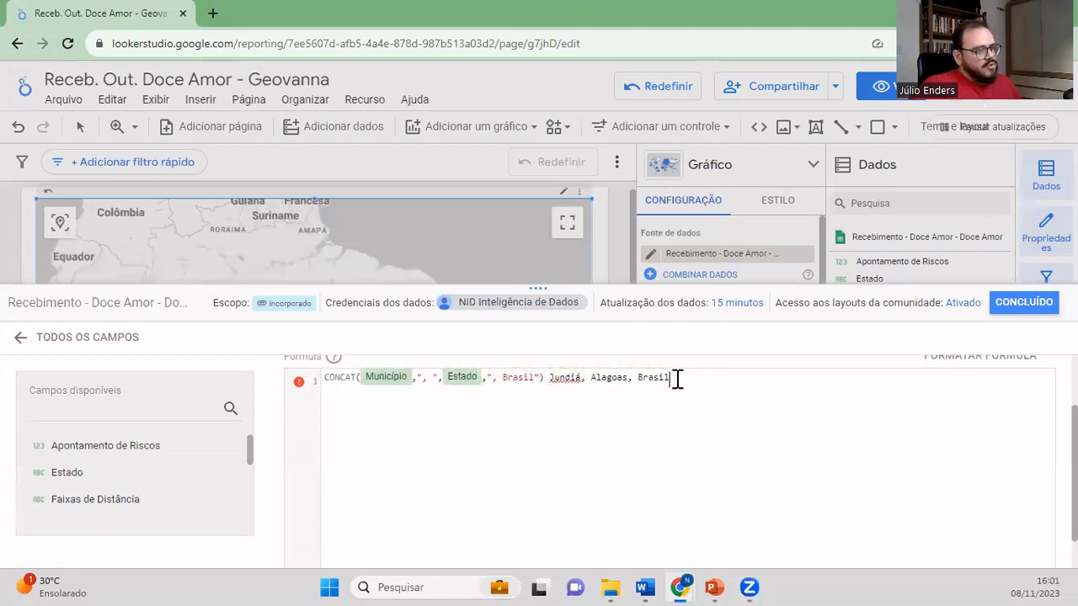
drag(677, 379, 549, 378)
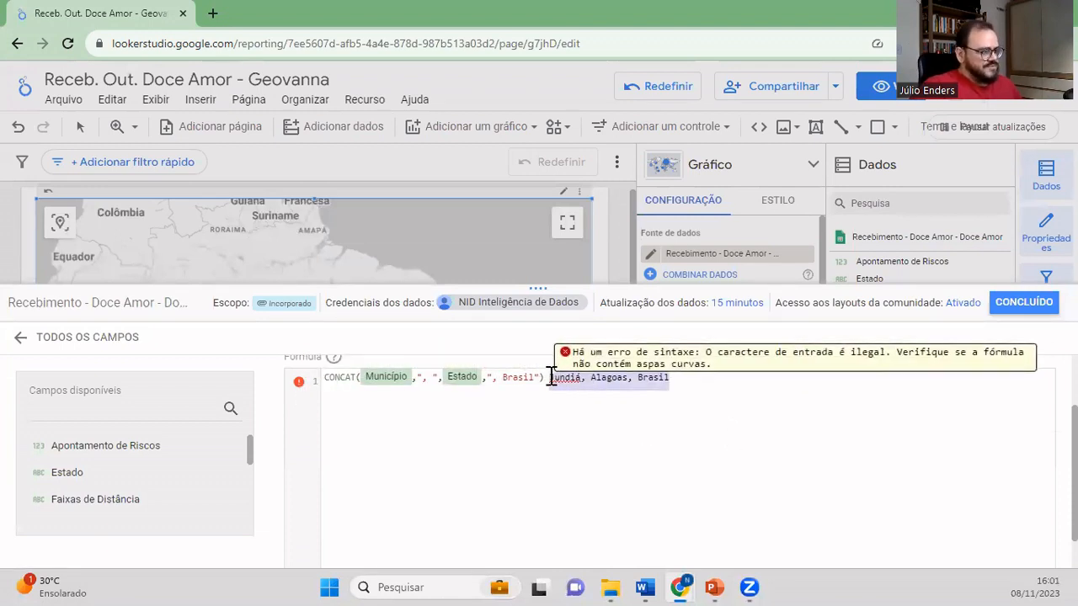
key(BackSpace)
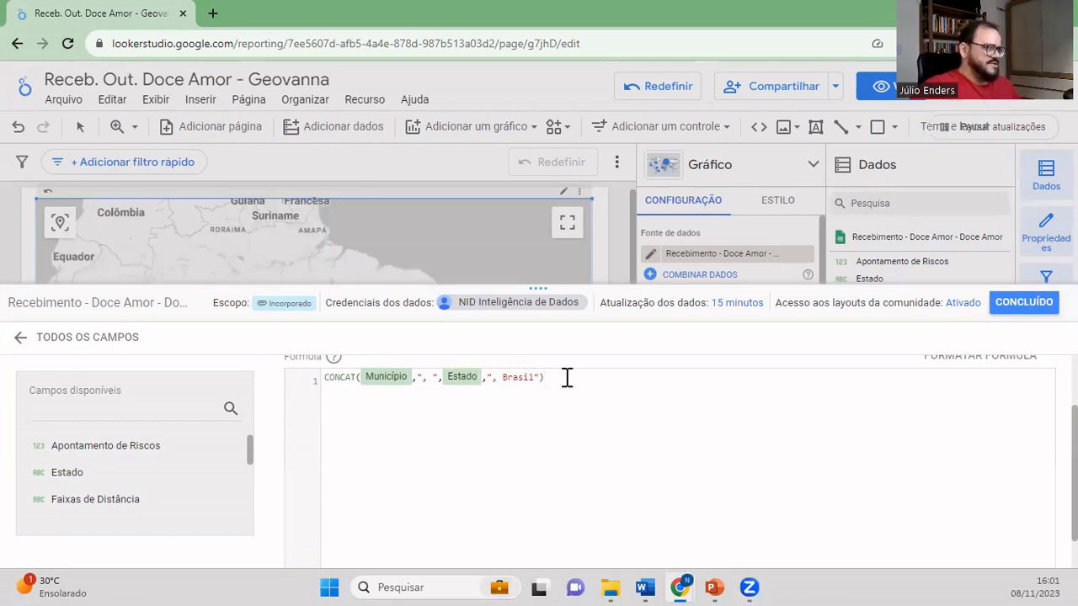
- Save the Mapa calculated field and set it as the bubble map's location in place of Município
scroll(567, 411, up, 1)
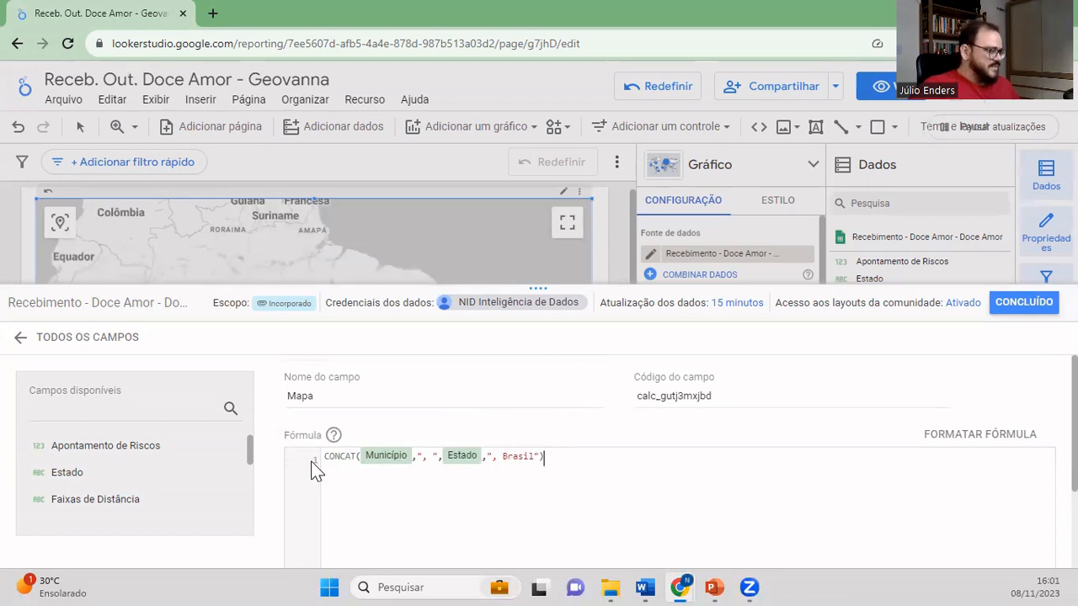
scroll(311, 469, down, 2)
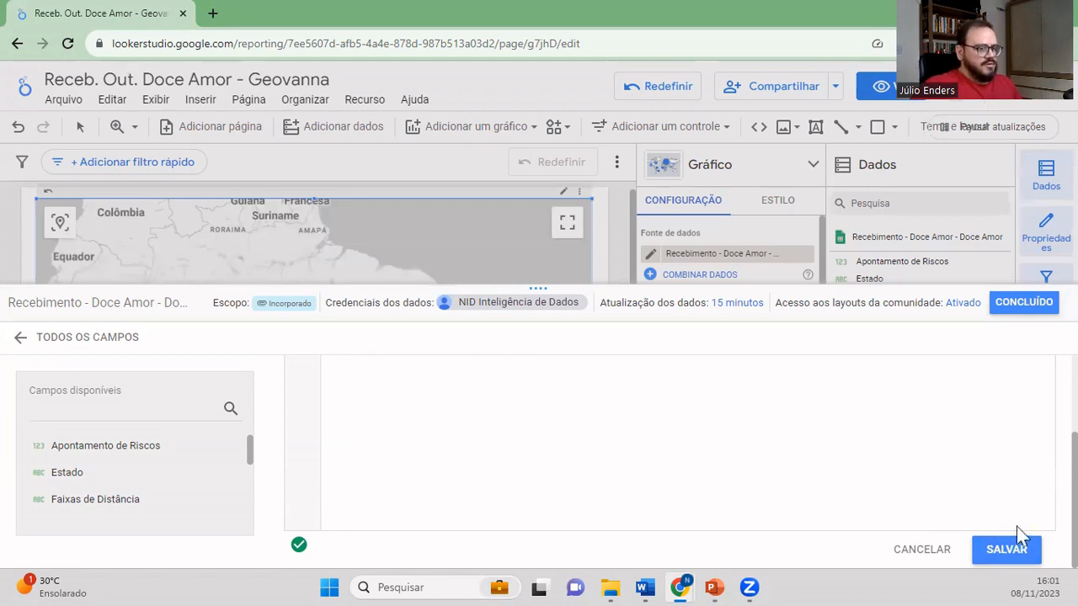
click(1013, 549)
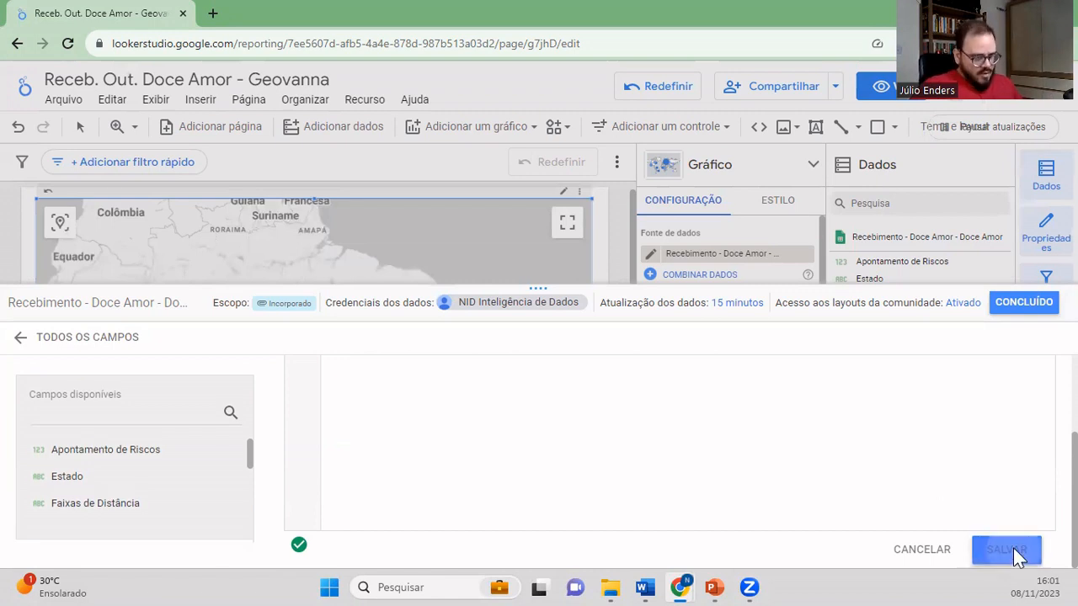
click(1022, 304)
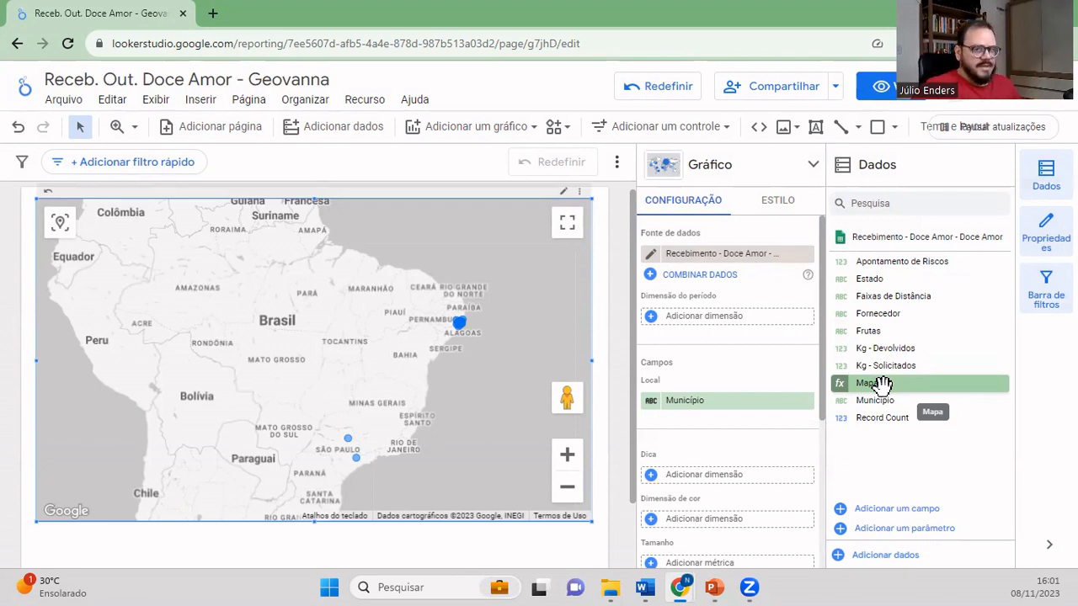
drag(882, 385, 721, 409)
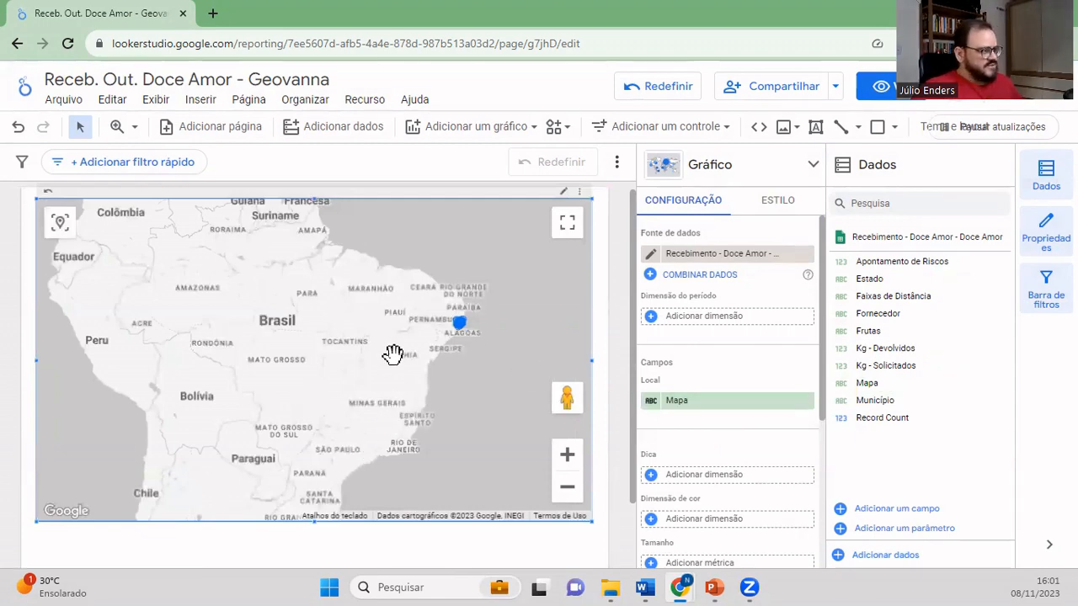
- Examine the supplier bubbles around Pernambuco and Alagoas, checking the municipality, state and country given for several points
scroll(463, 320, up, 4)
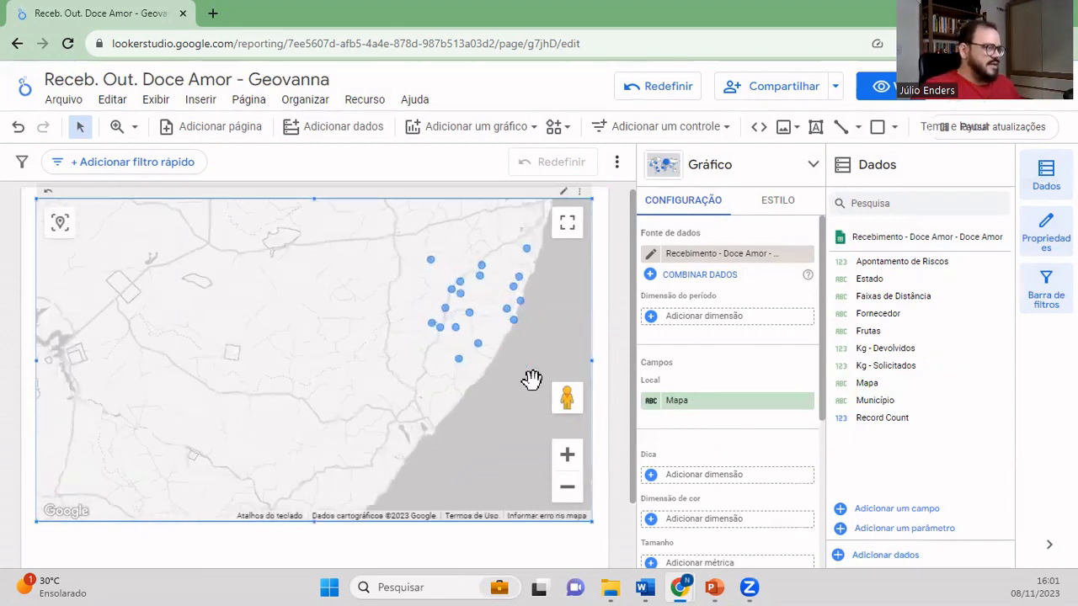
drag(532, 379, 442, 410)
mouse_move(415, 383)
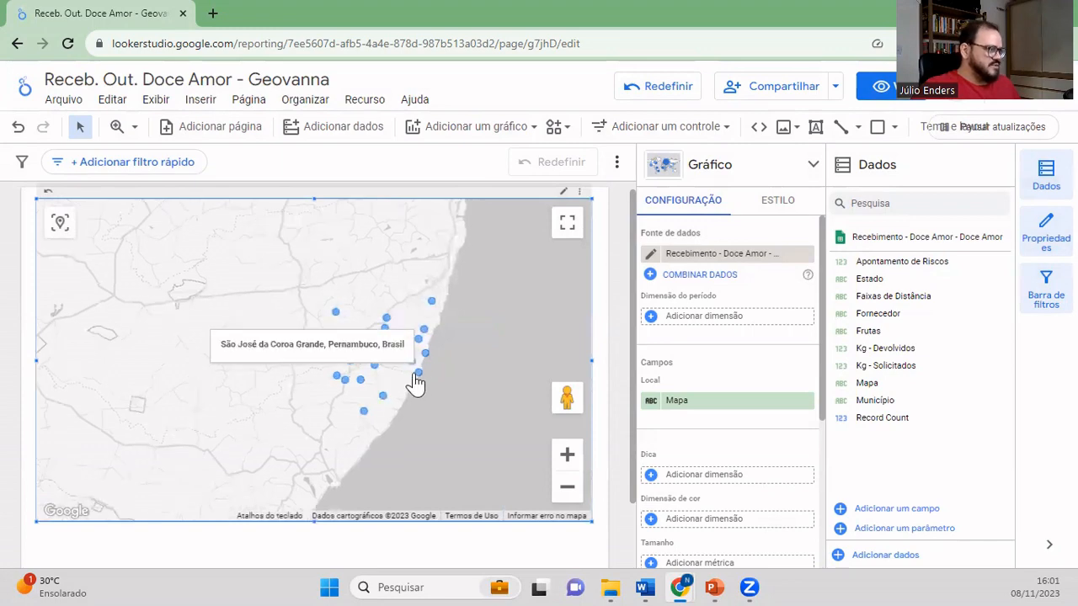
mouse_move(383, 404)
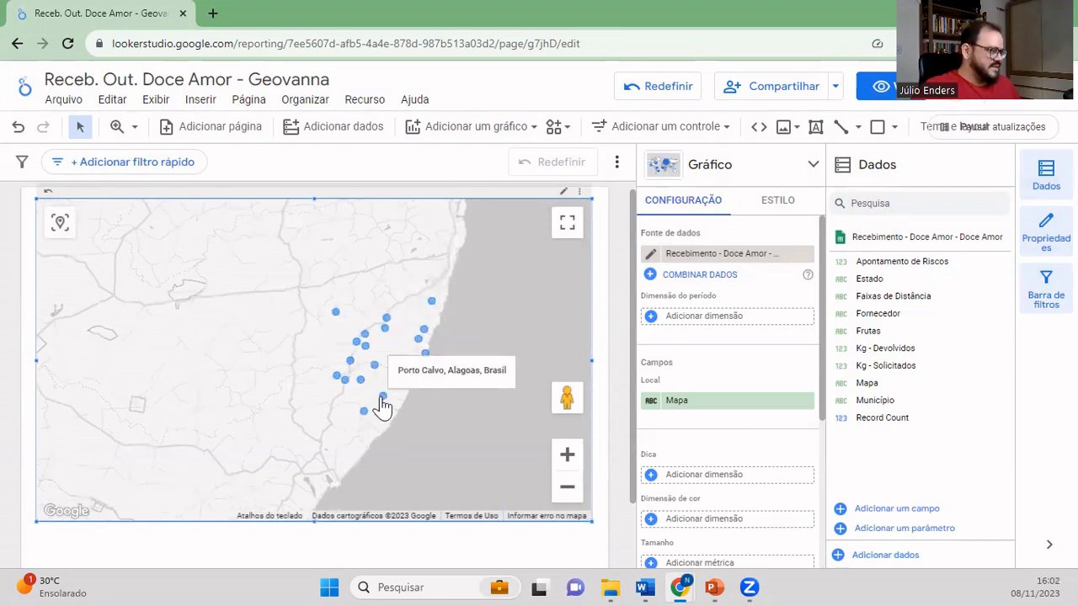
mouse_move(335, 320)
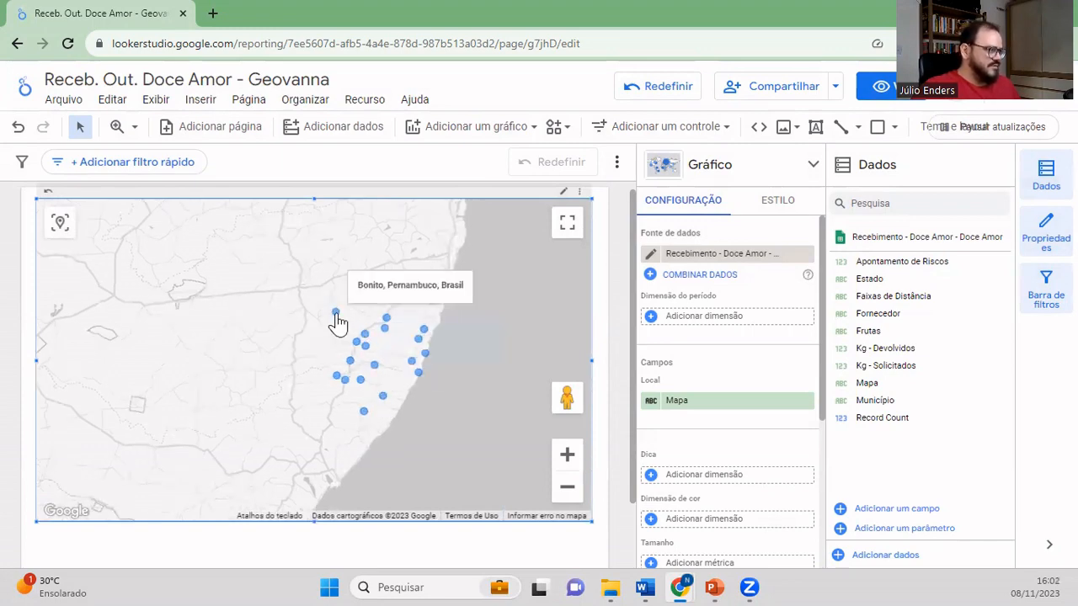
scroll(440, 387, down, 2)
scroll(440, 388, up, 2)
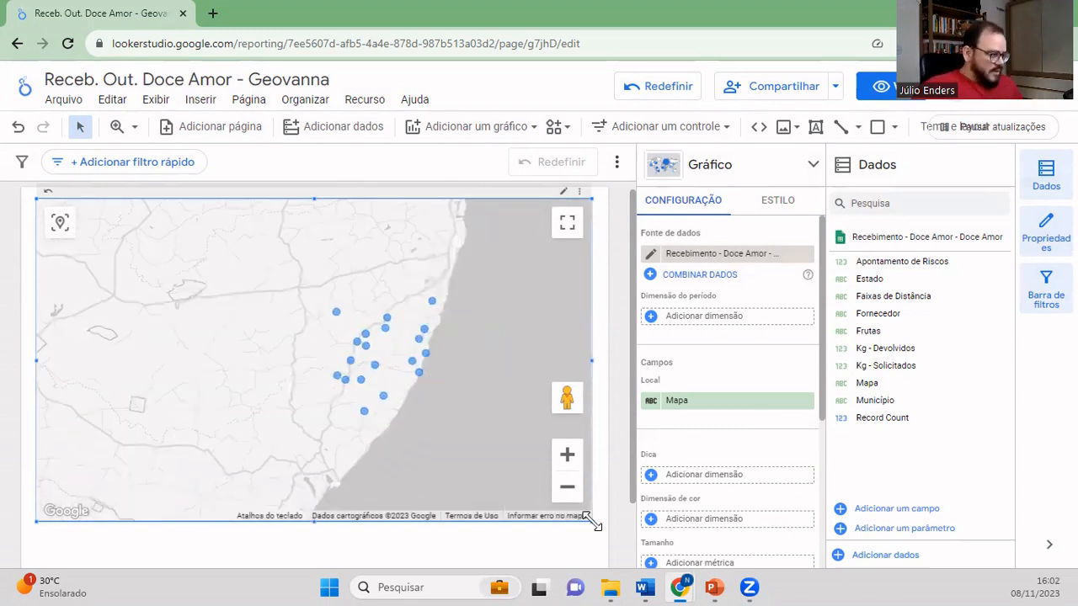
- Shrink the bubble map from its lower outer corner to about two thirds of the page width
drag(593, 522, 424, 502)
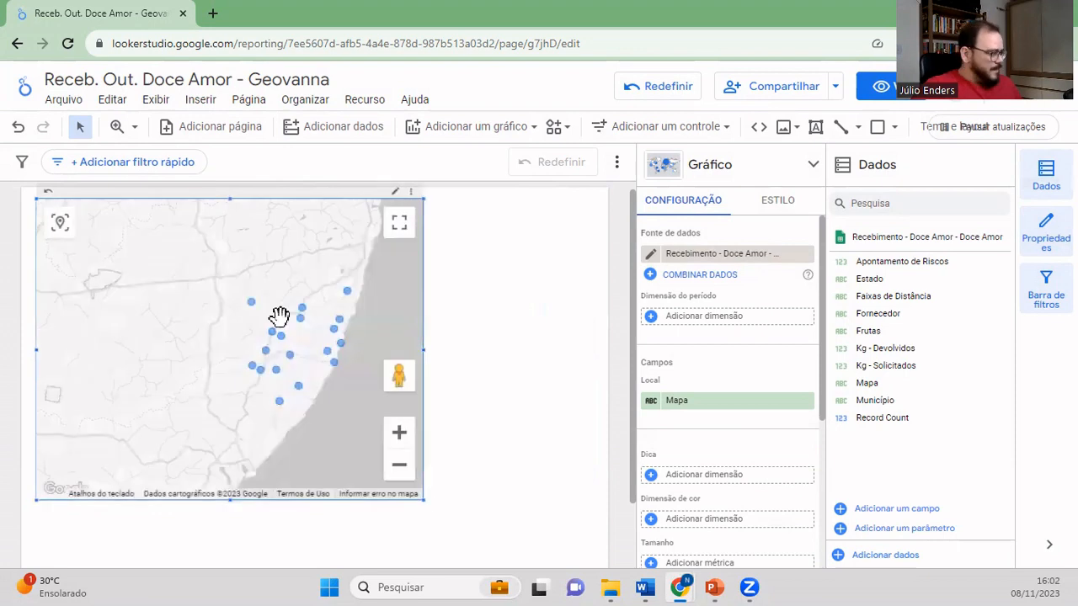
- Size the bubble map's supplier points by the Kg - Devolvidos metric
mouse_move(282, 329)
scroll(282, 328, down, 3)
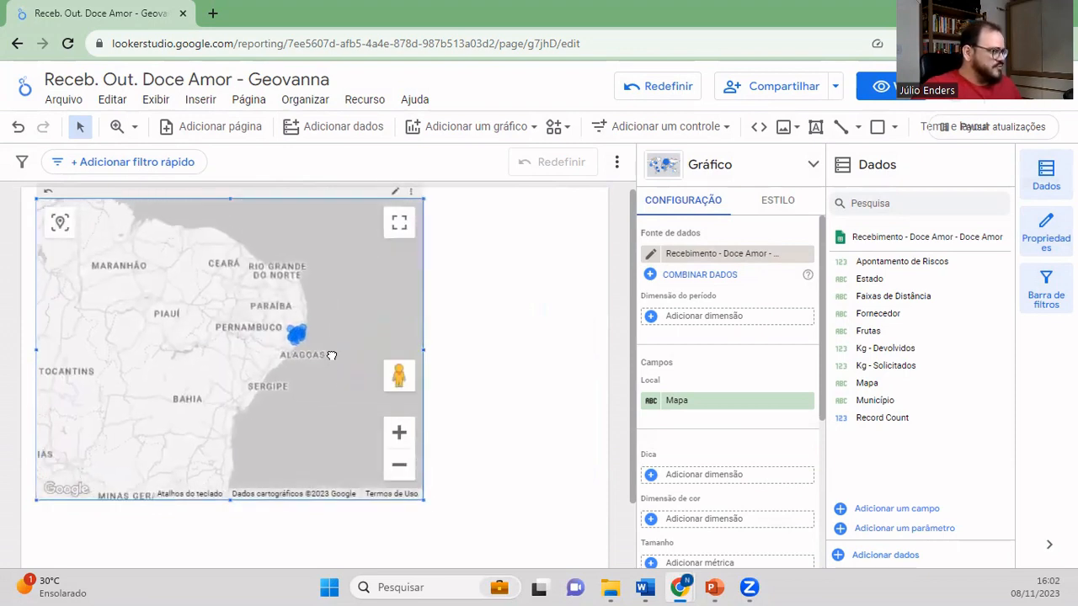
scroll(327, 374, up, 1)
scroll(339, 396, up, 2)
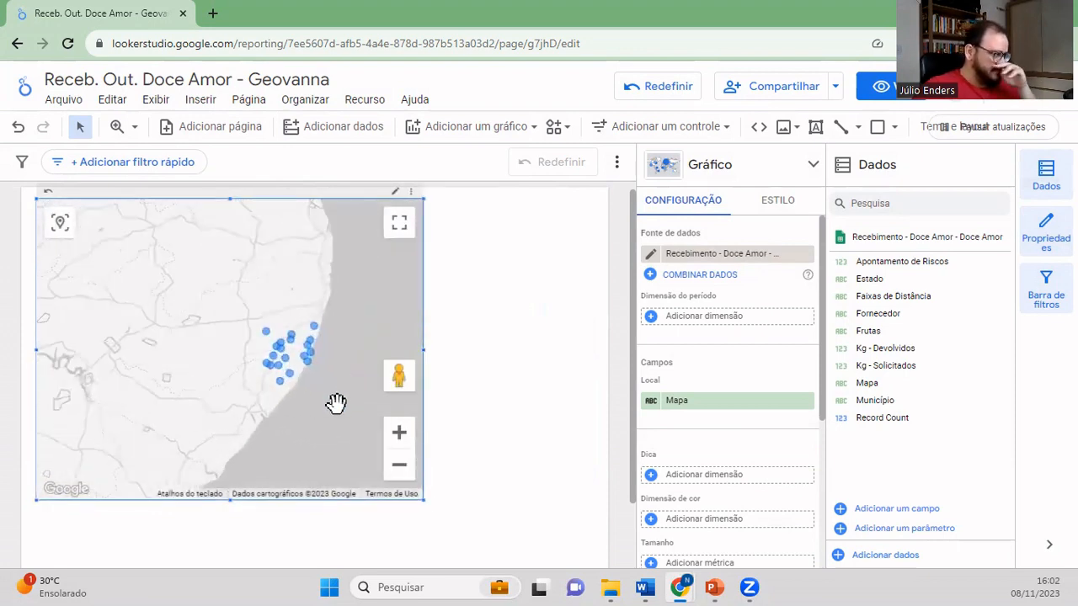
scroll(334, 404, down, 1)
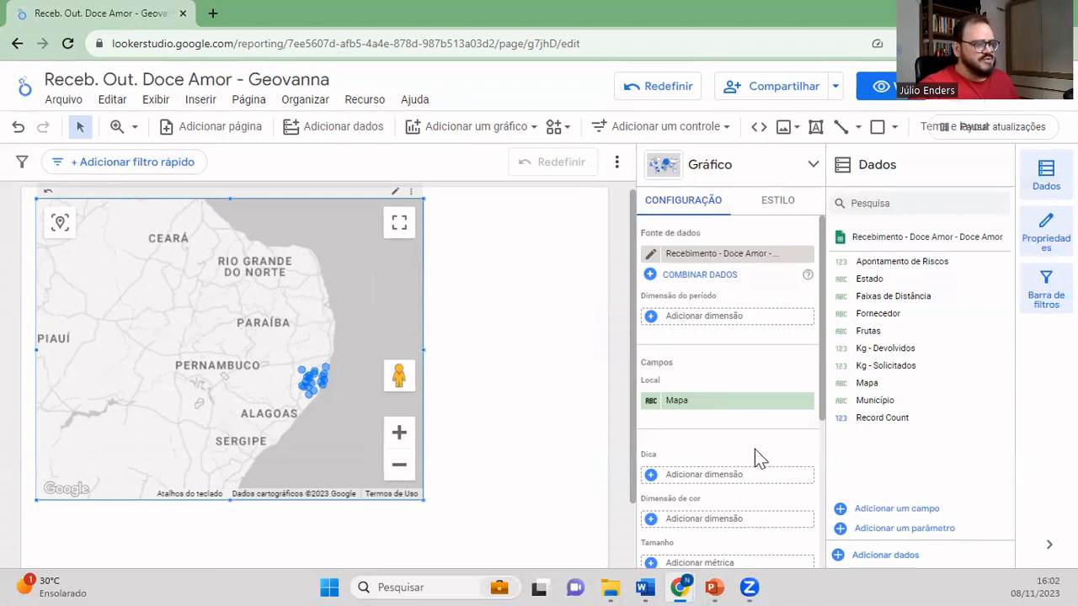
scroll(755, 450, down, 1)
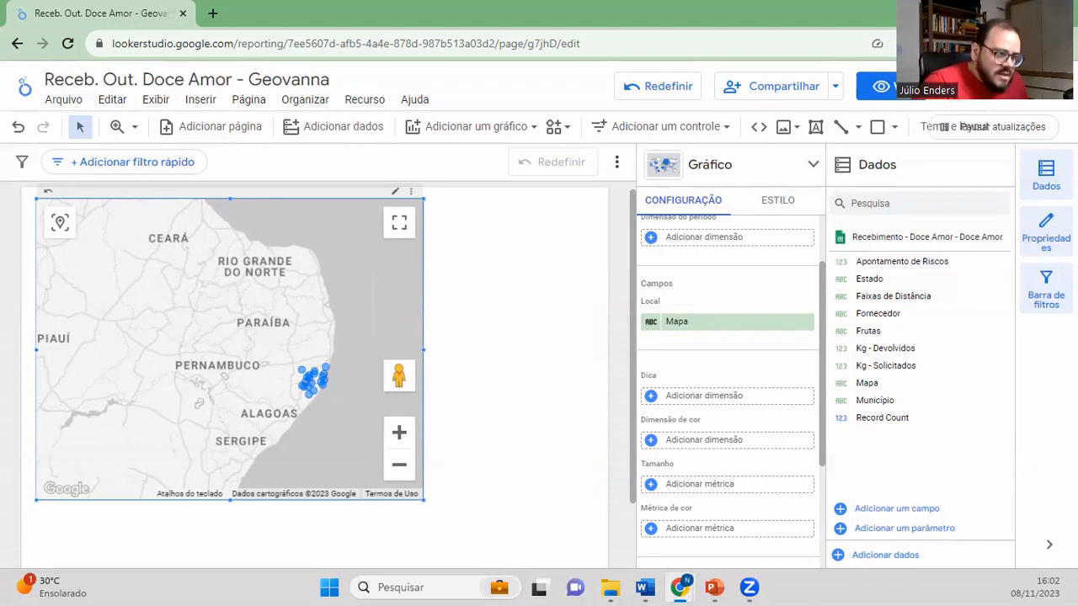
drag(890, 350, 715, 498)
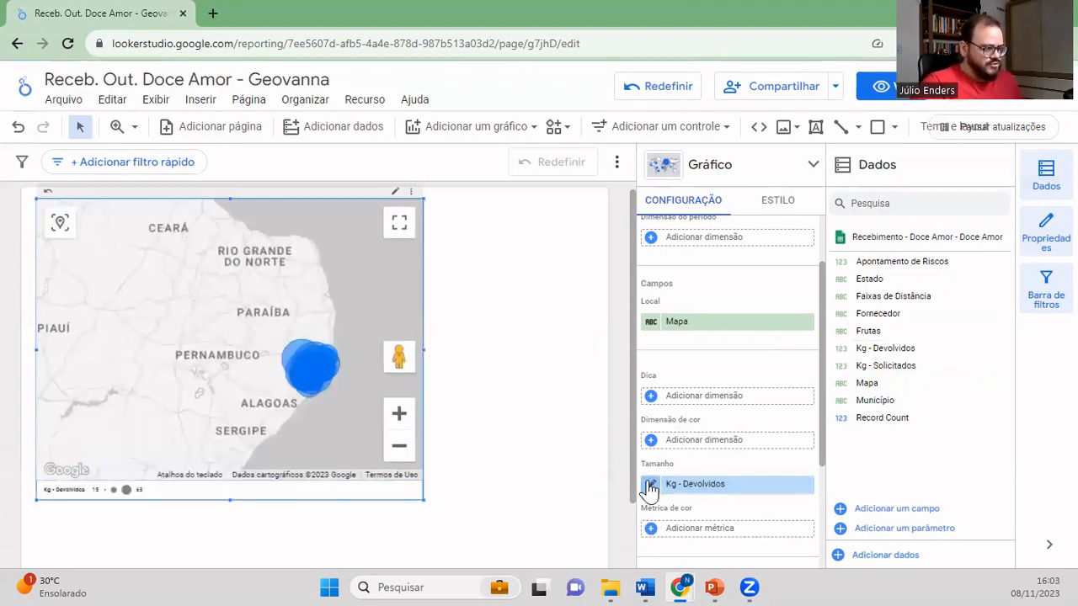
- Examine the overall distribution and relative size of the returned-kilogram bubbles across Pernambuco and Alagoas
mouse_move(325, 364)
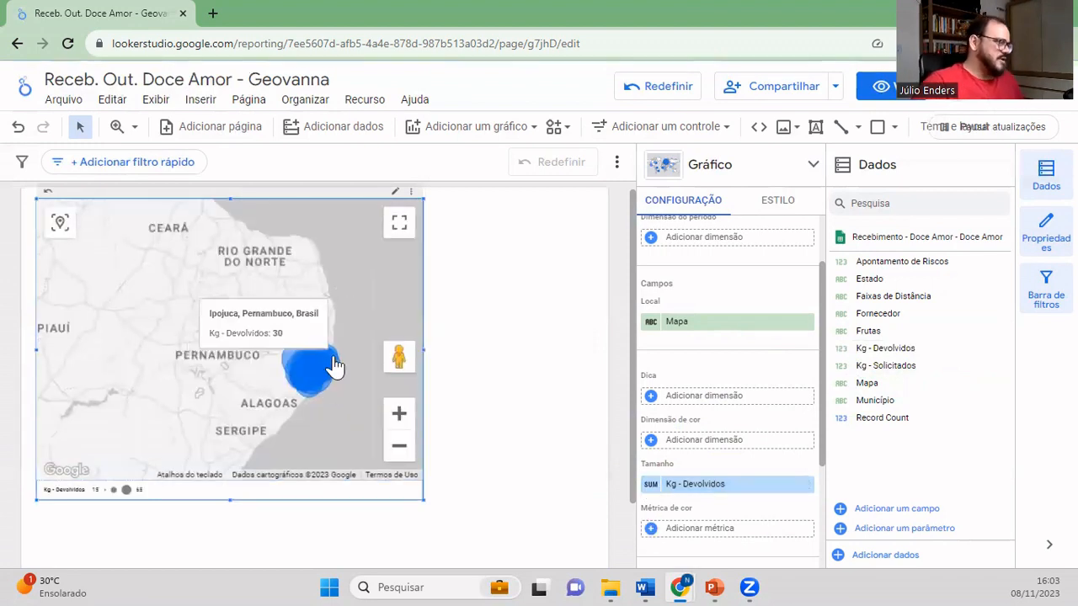
scroll(337, 360, down, 2)
scroll(337, 360, up, 4)
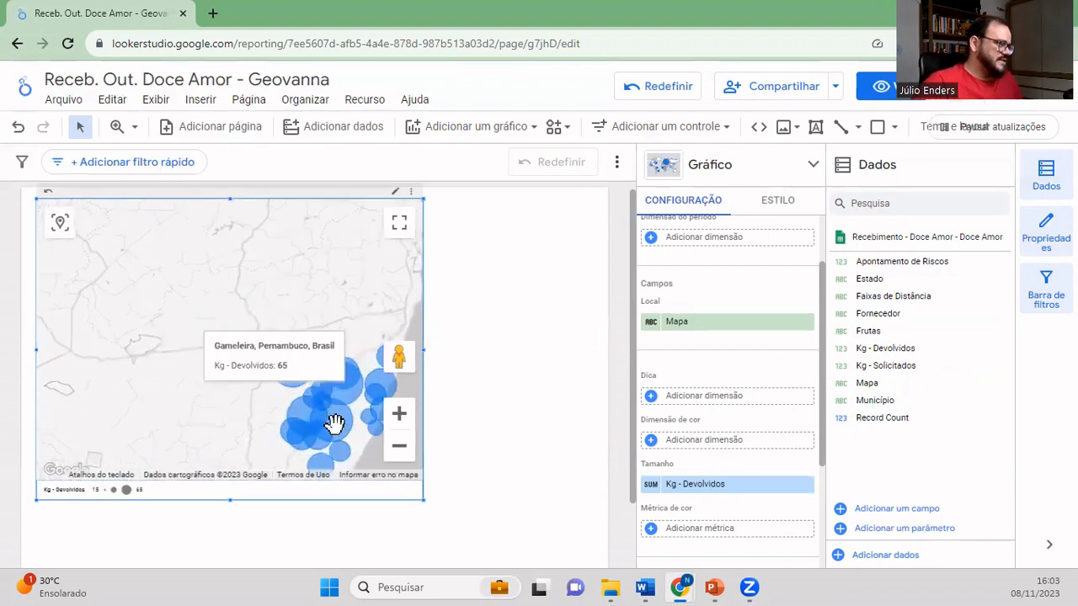
scroll(260, 318, up, 2)
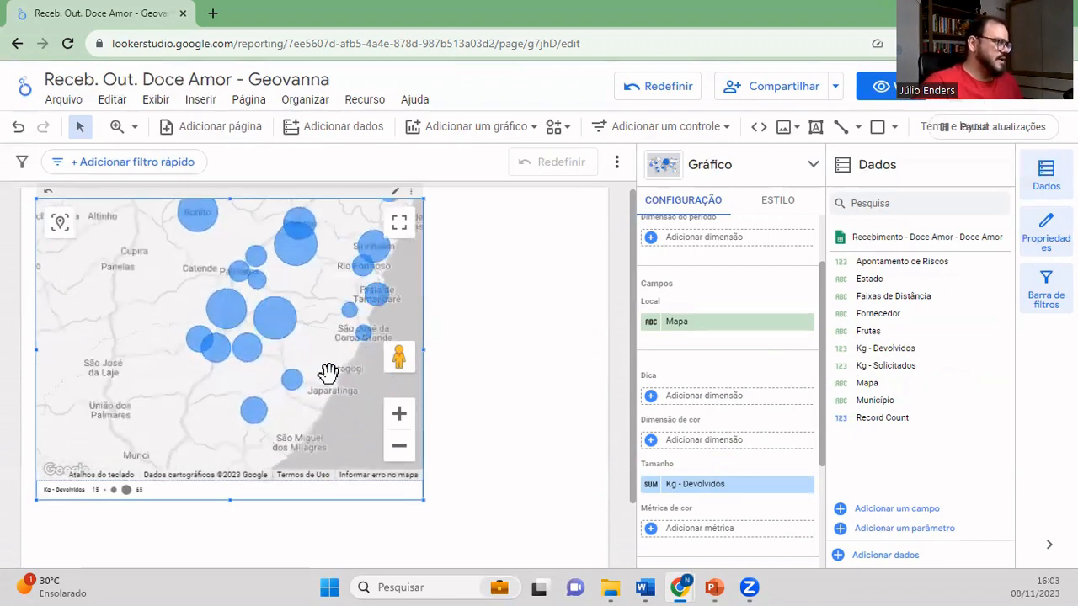
scroll(305, 331, up, 1)
scroll(305, 331, down, 1)
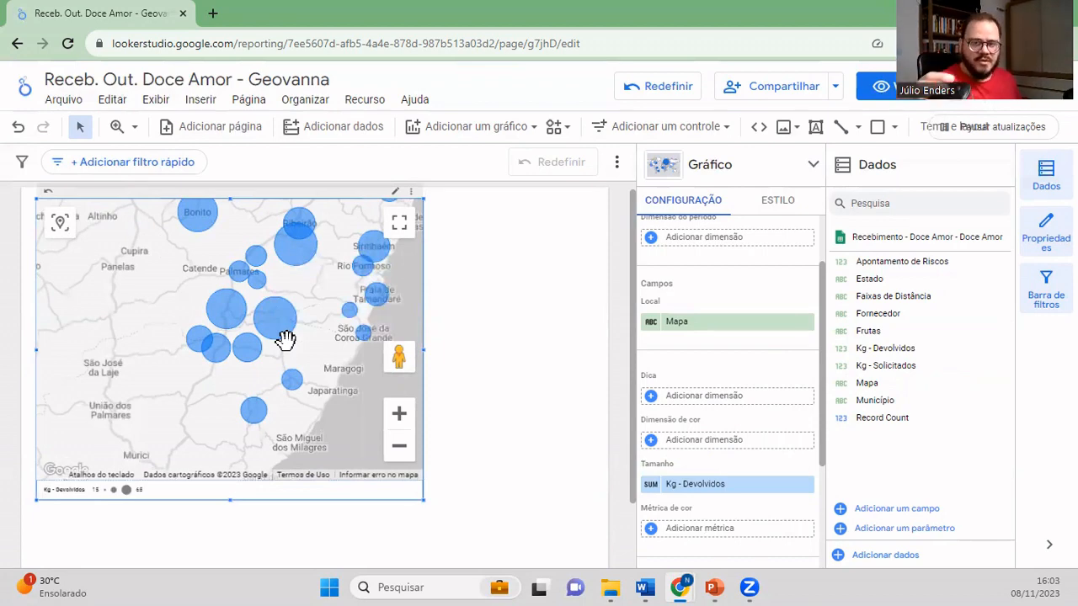
scroll(286, 340, up, 1)
scroll(287, 340, down, 2)
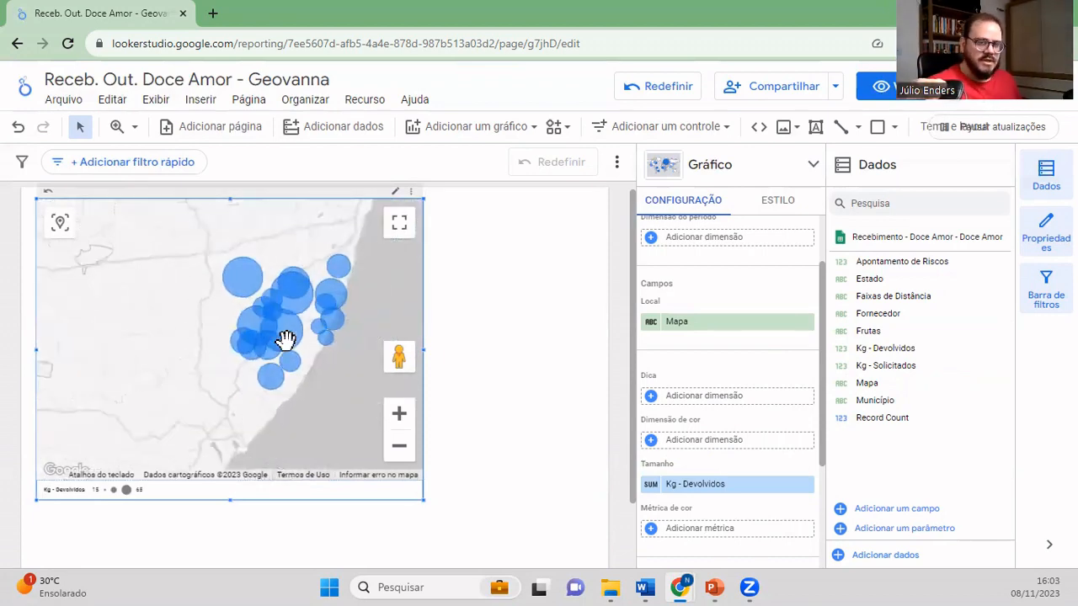
scroll(286, 340, up, 2)
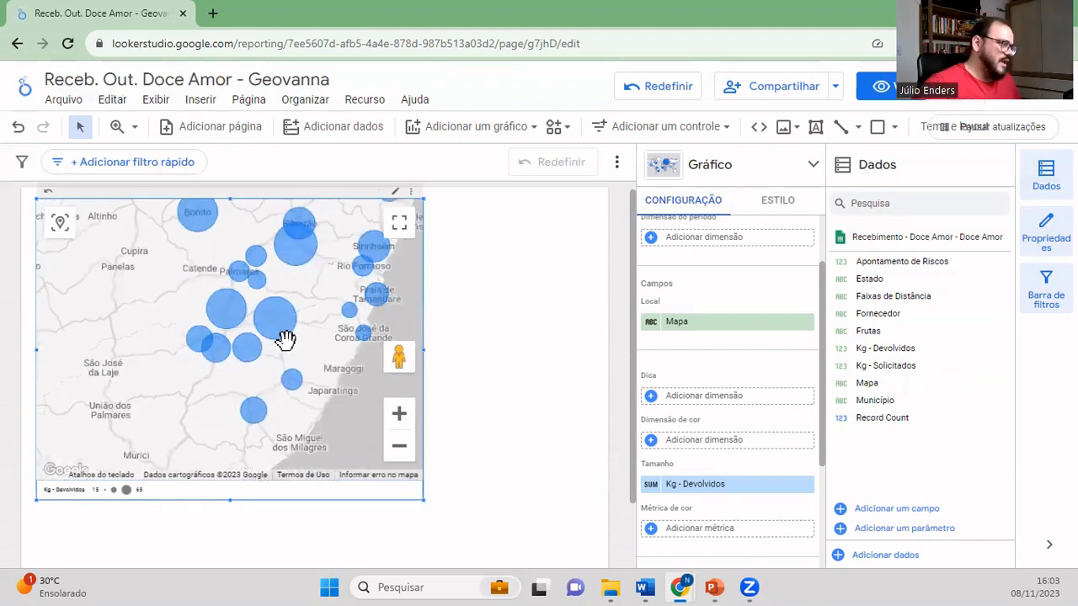
scroll(292, 337, up, 1)
scroll(300, 337, down, 1)
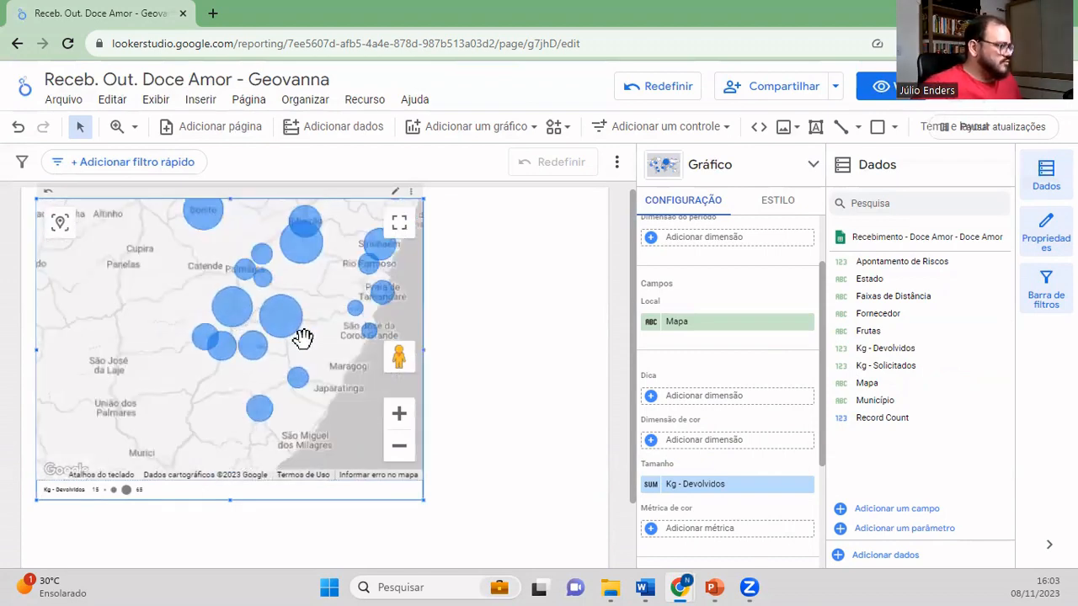
scroll(320, 350, up, 1)
- Check the returned kilograms for inland municipalities including Matriz de Camaragibe, Jacuípe, Bonito, Xexéu and Novo Lino
drag(335, 378, 326, 314)
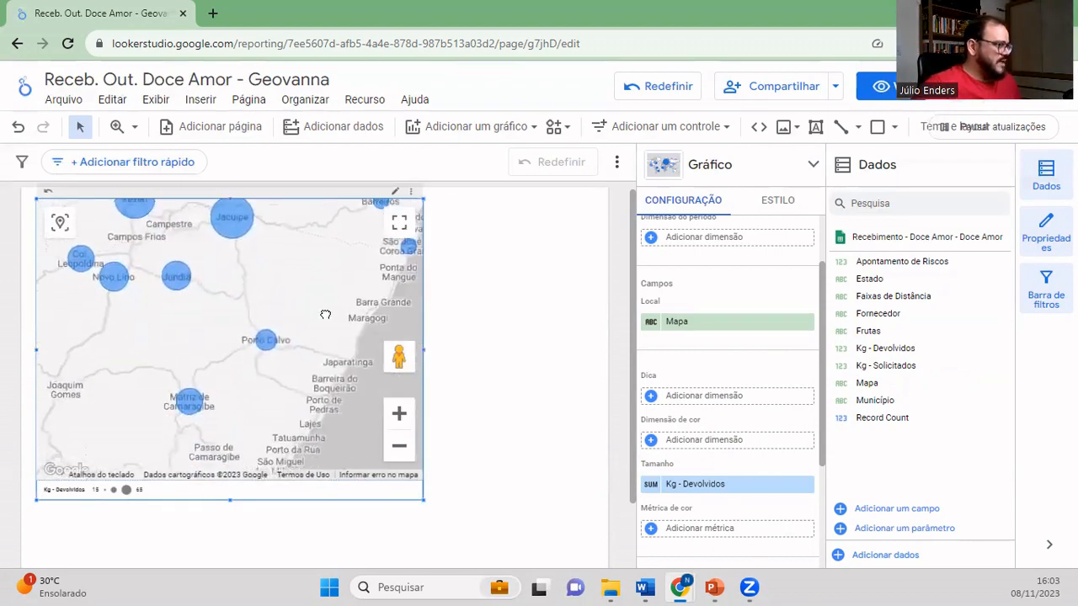
mouse_move(190, 403)
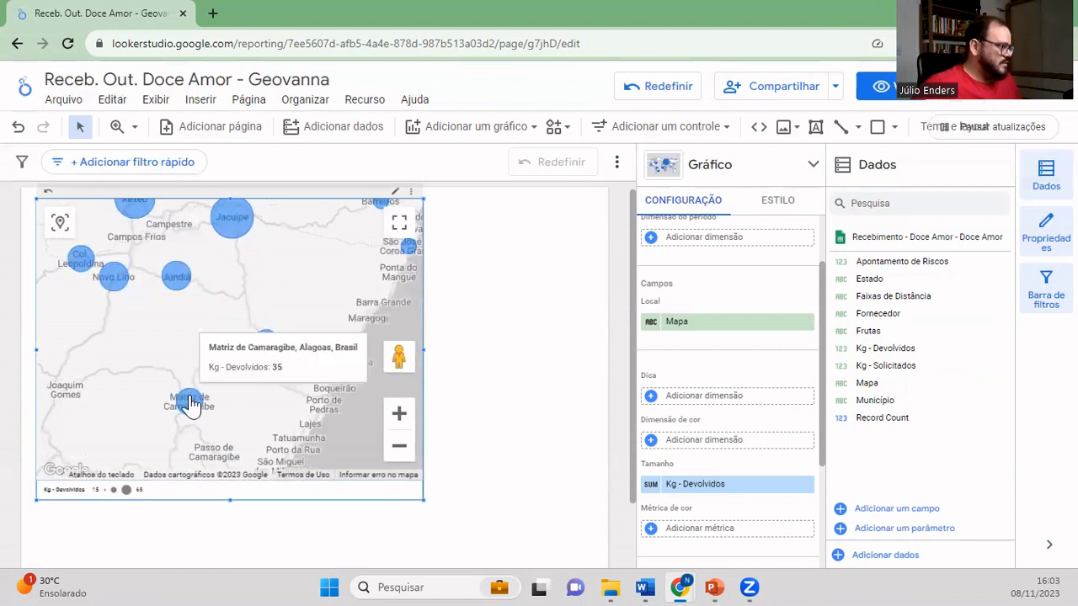
mouse_move(250, 231)
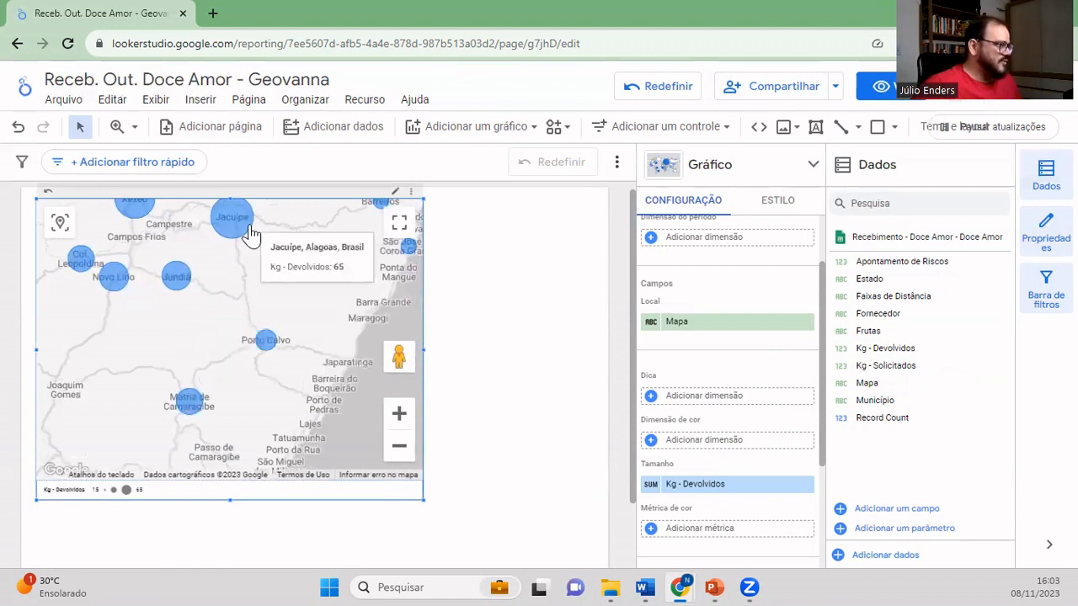
drag(314, 243, 295, 409)
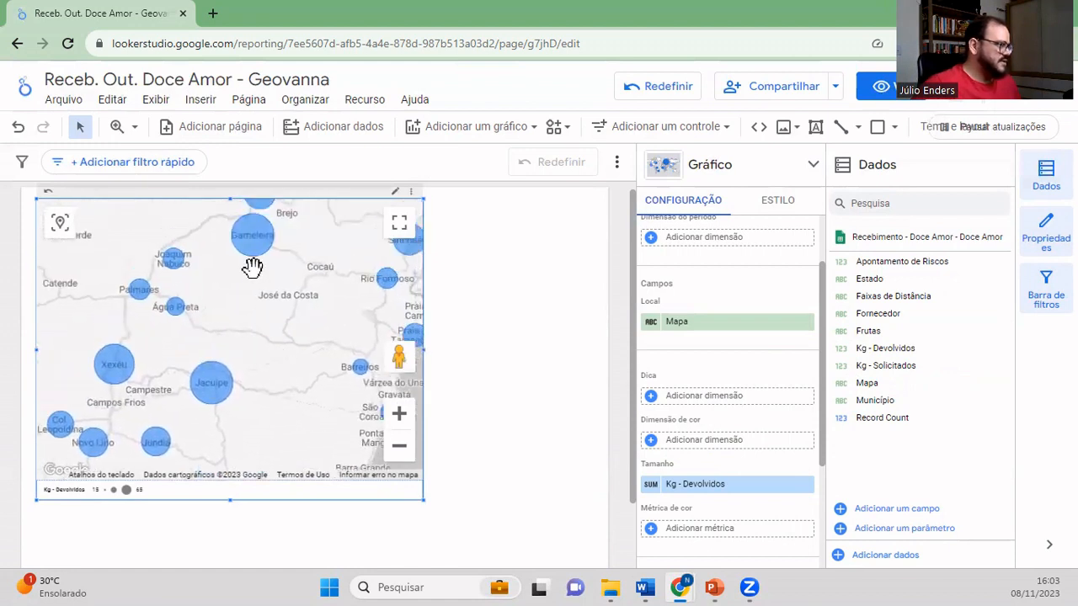
mouse_move(250, 254)
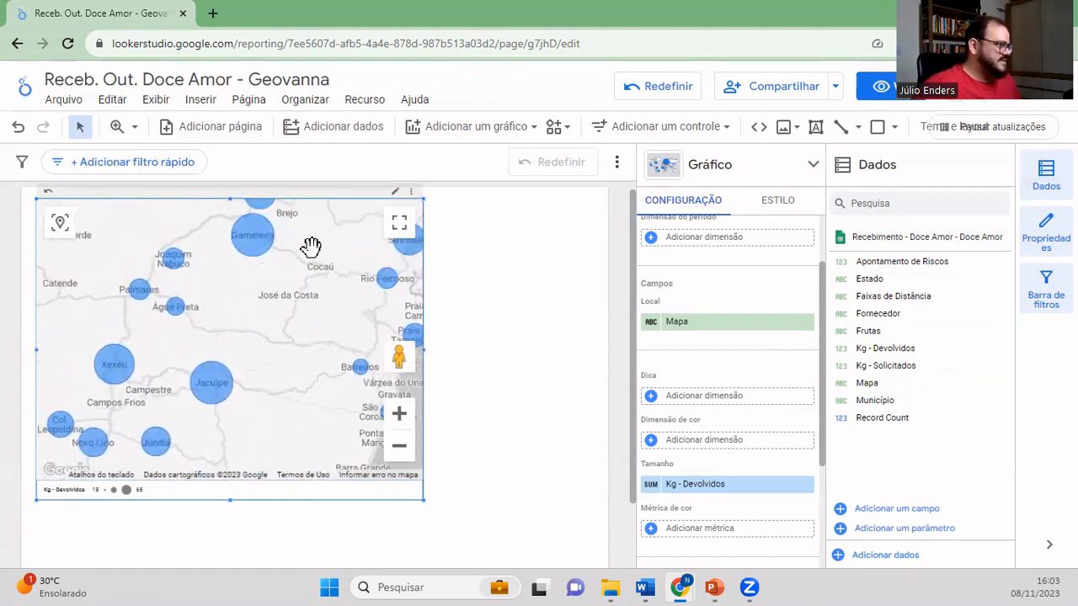
drag(310, 249, 339, 326)
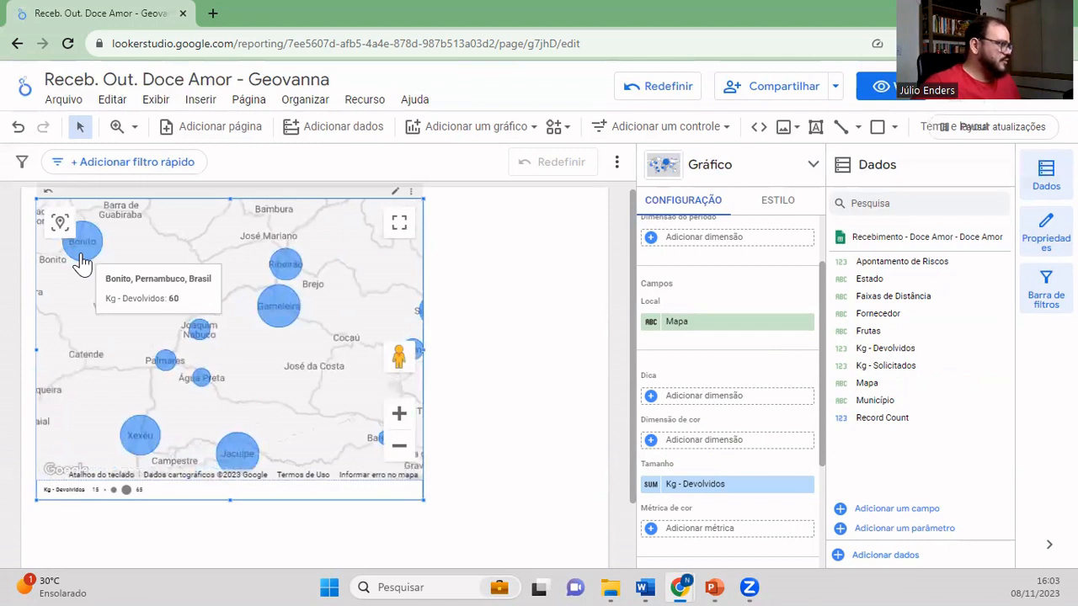
drag(126, 289, 177, 232)
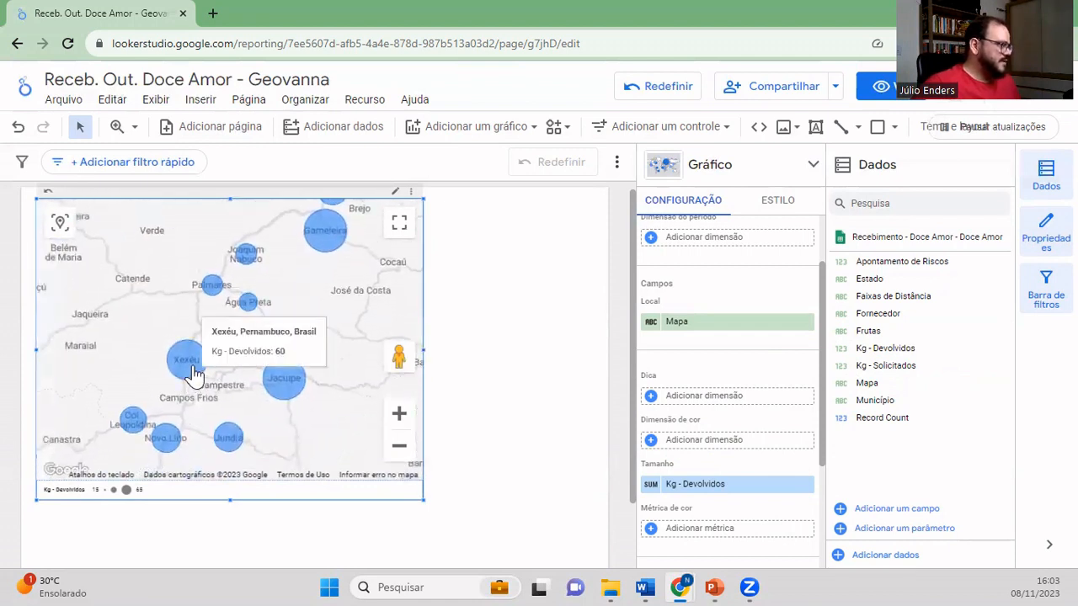
mouse_move(156, 433)
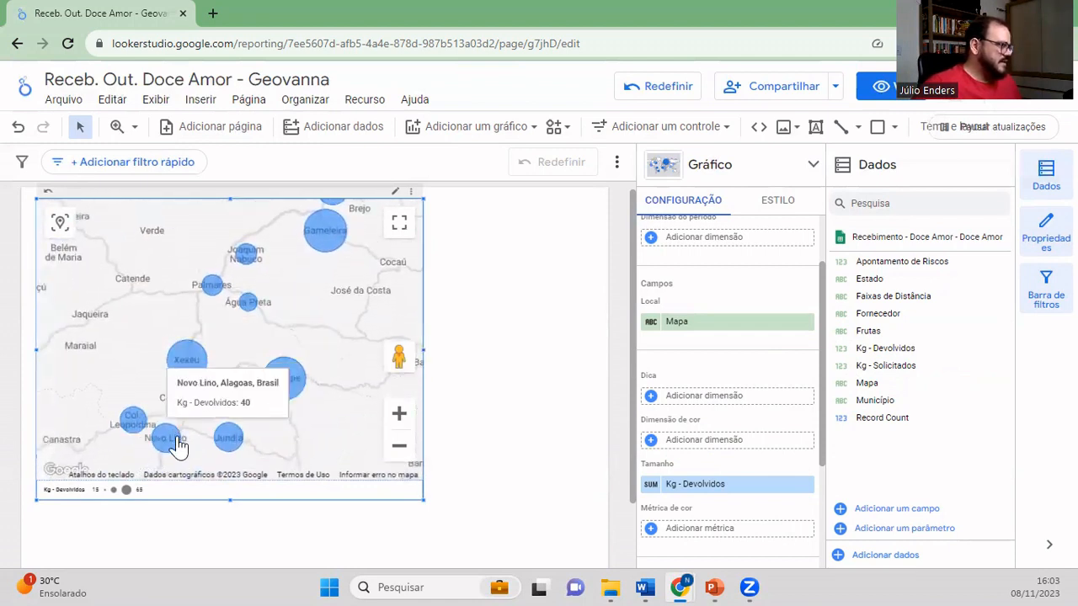
- Check the returned kilograms for Sirinhaém, Ipojuca, Ribeirão and the municipalities farther south along the coast
drag(351, 416, 189, 414)
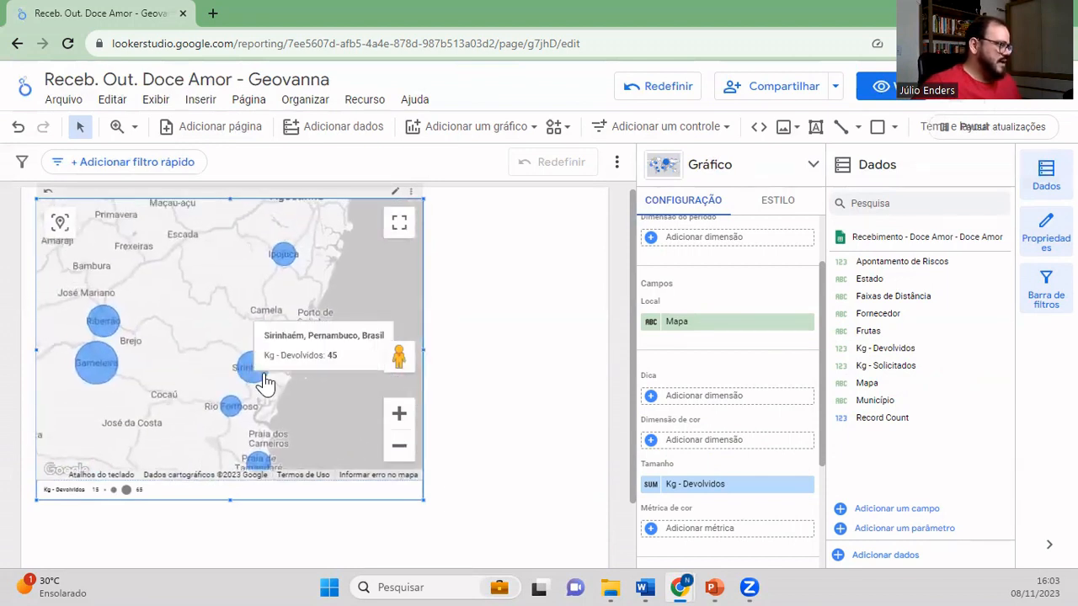
mouse_move(283, 249)
drag(190, 288, 258, 277)
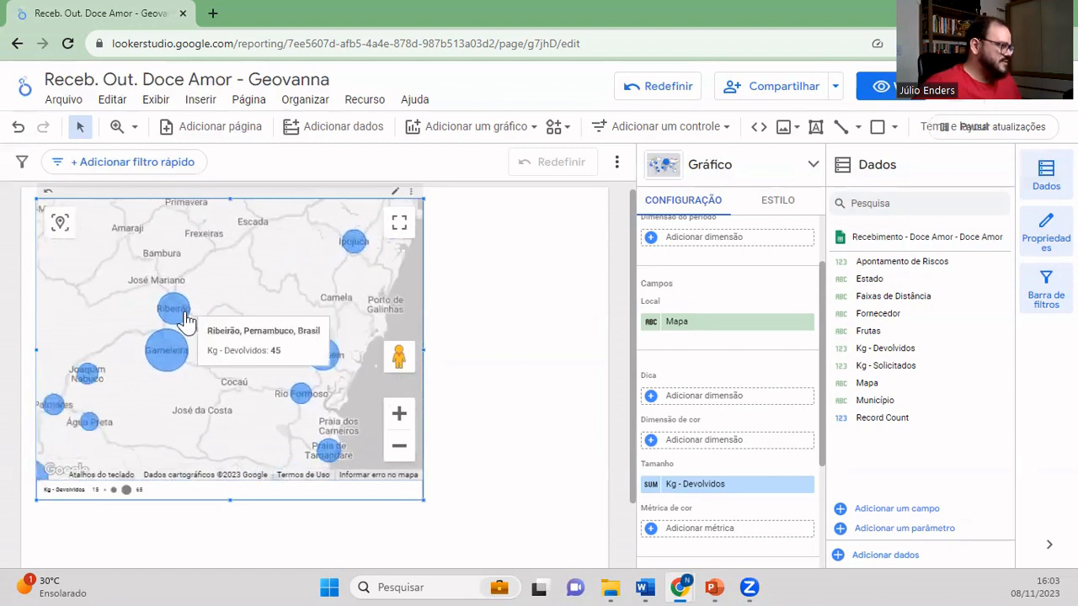
drag(233, 363, 268, 329)
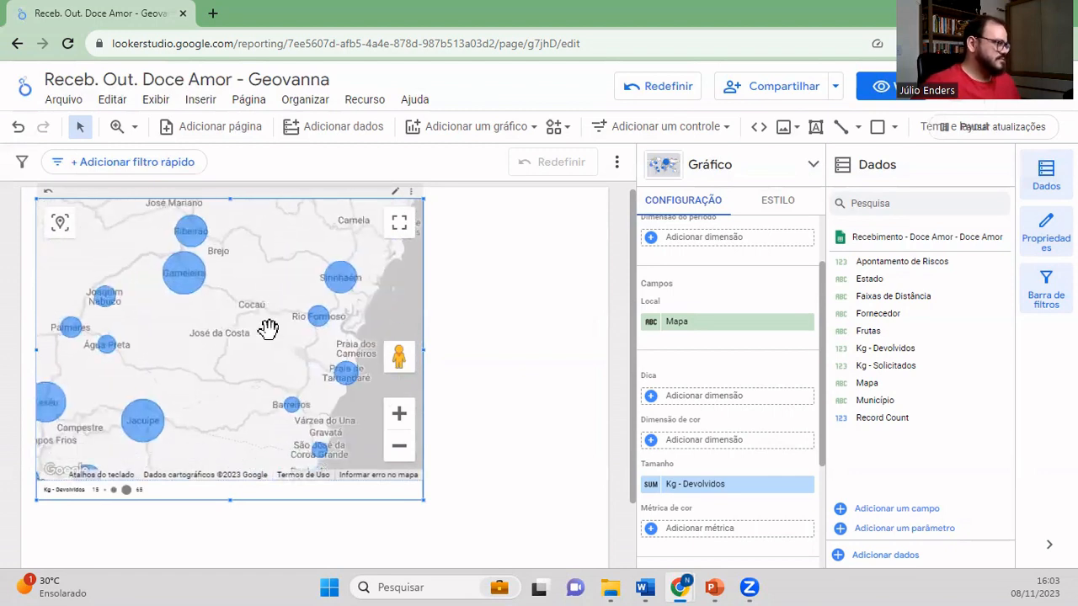
drag(266, 376, 278, 303)
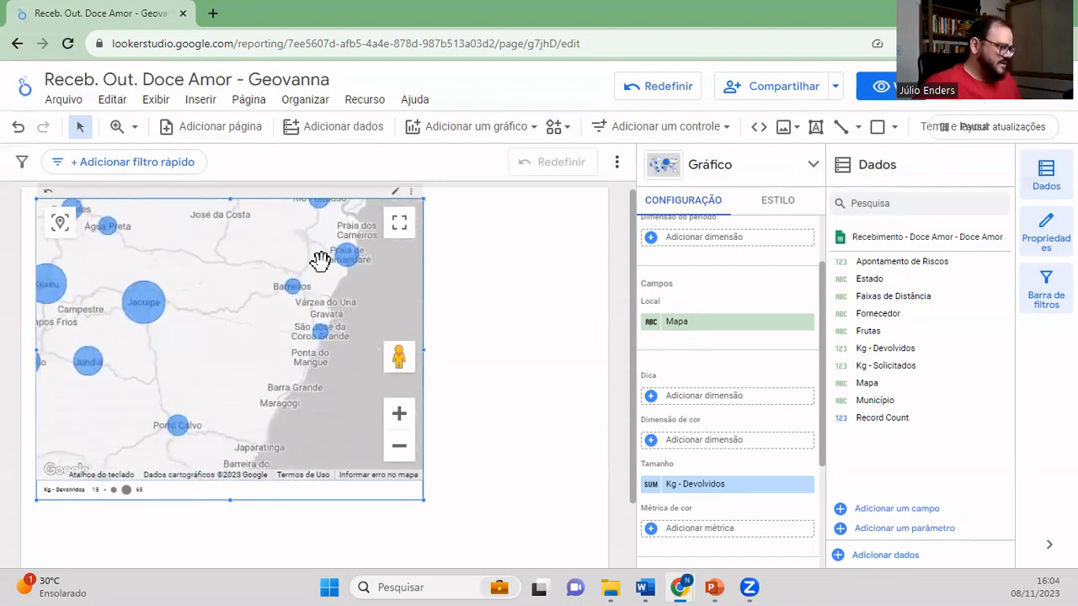
mouse_move(292, 299)
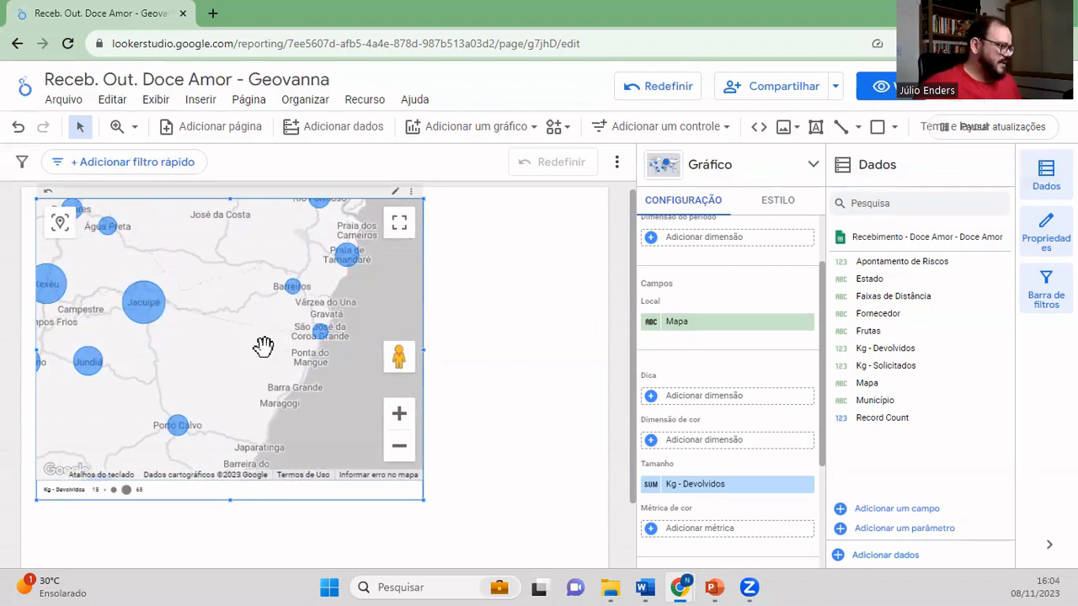
- Enlarge the bubble map from its lower outer corner to nearly the full page width
scroll(261, 297, down, 1)
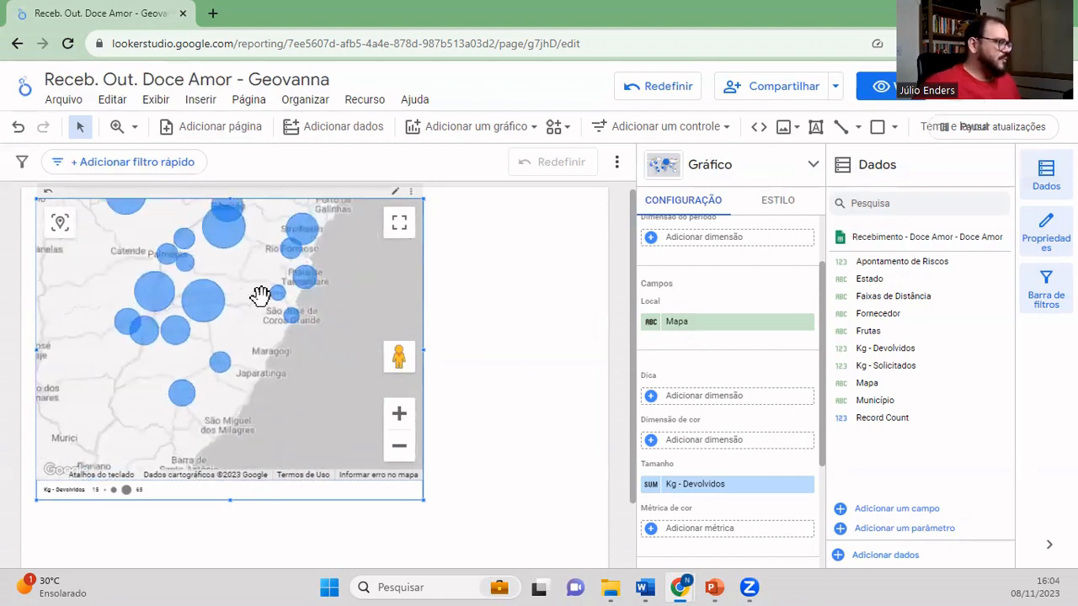
drag(240, 281, 266, 299)
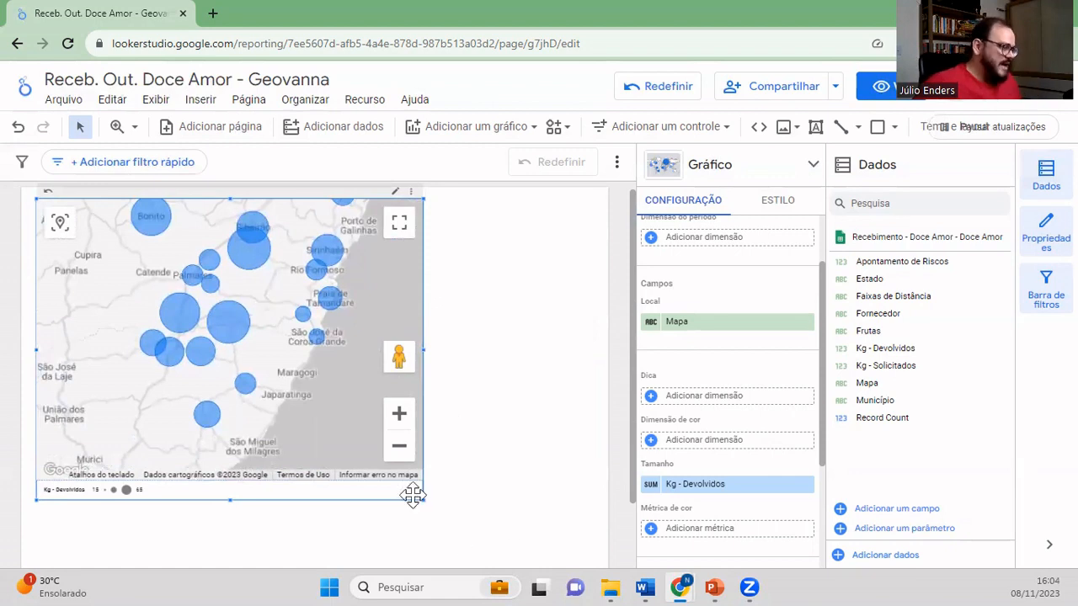
drag(426, 500, 595, 551)
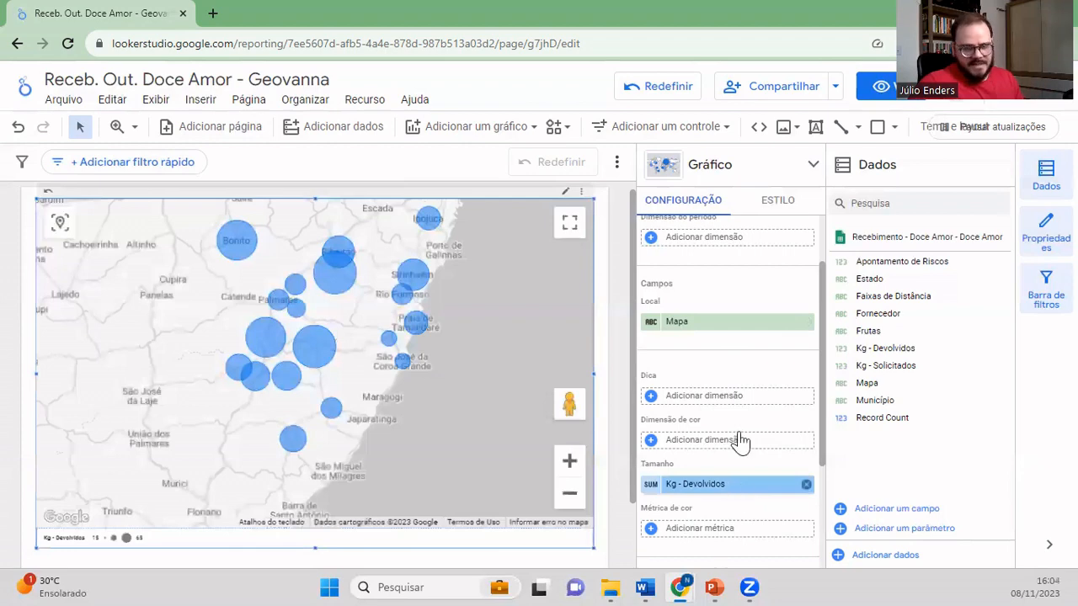
- Change the bubble map's background style to Padrão and check the supplier bubbles at wider and closer scales
click(773, 212)
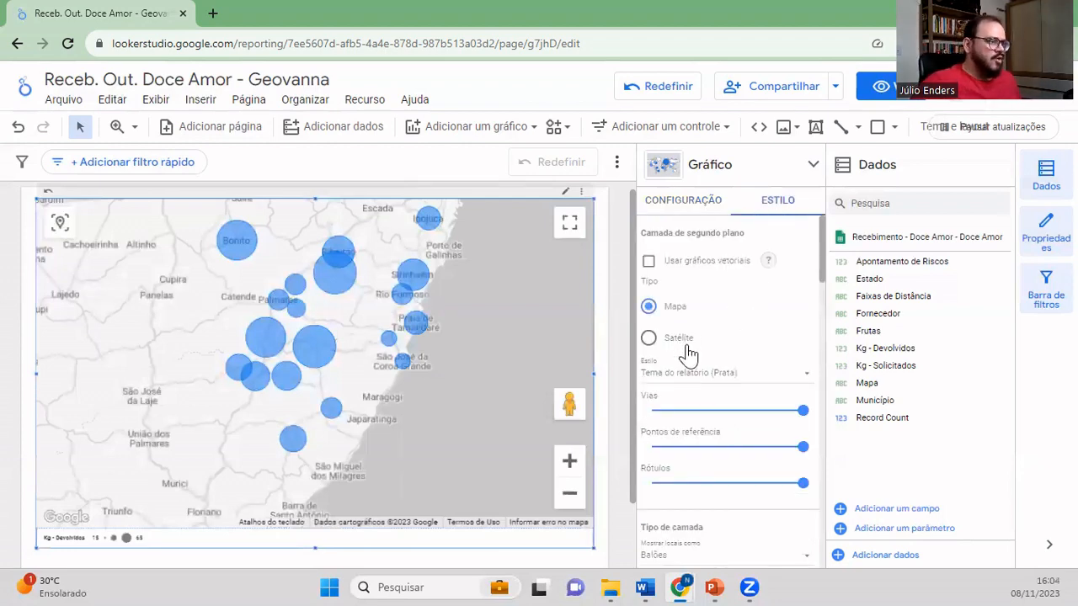
click(697, 377)
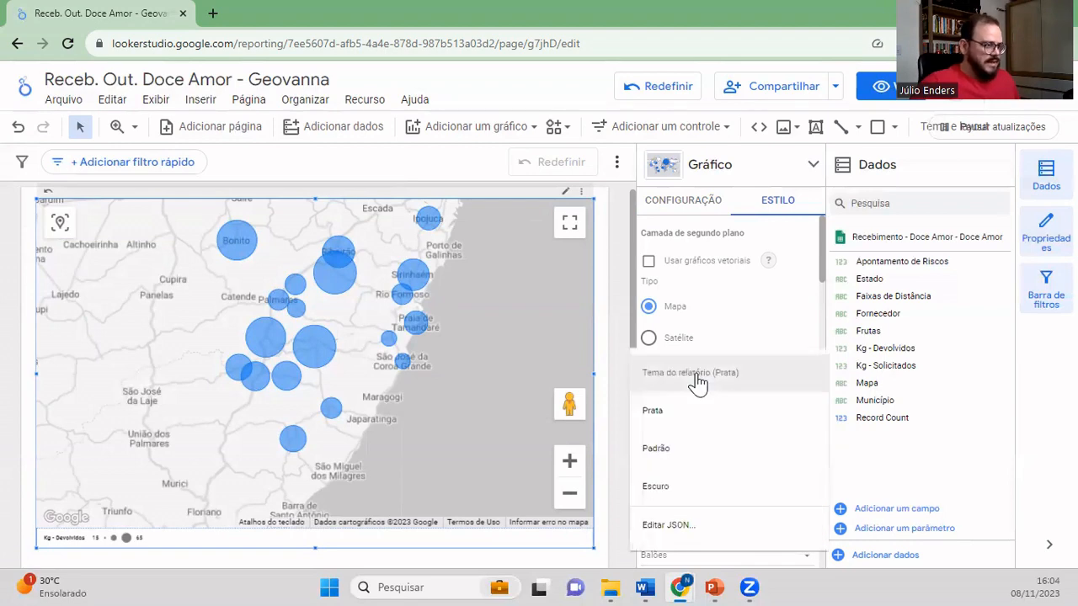
click(667, 450)
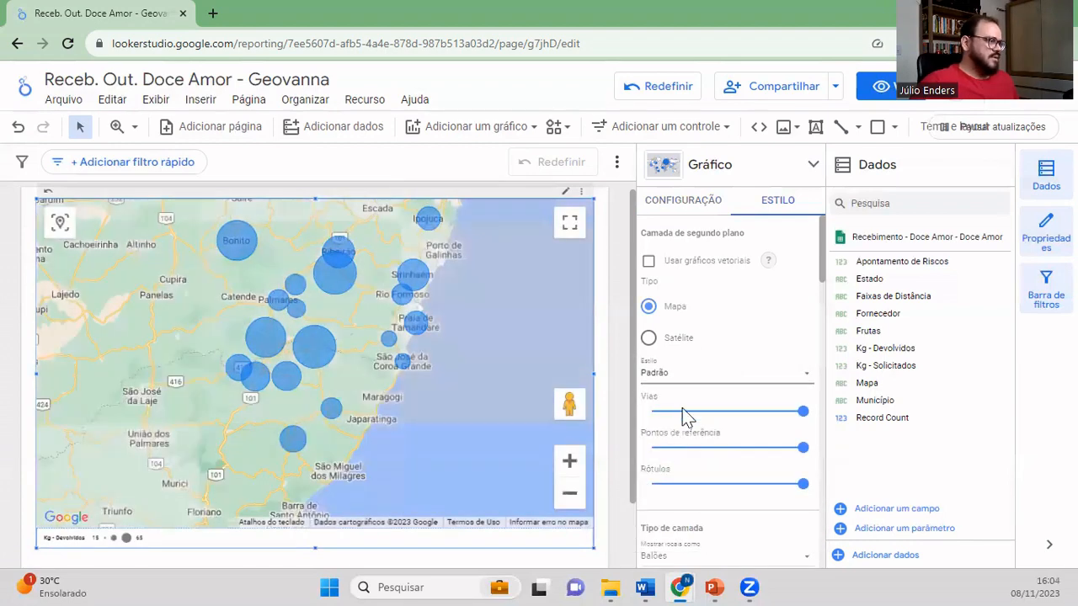
scroll(320, 366, down, 1)
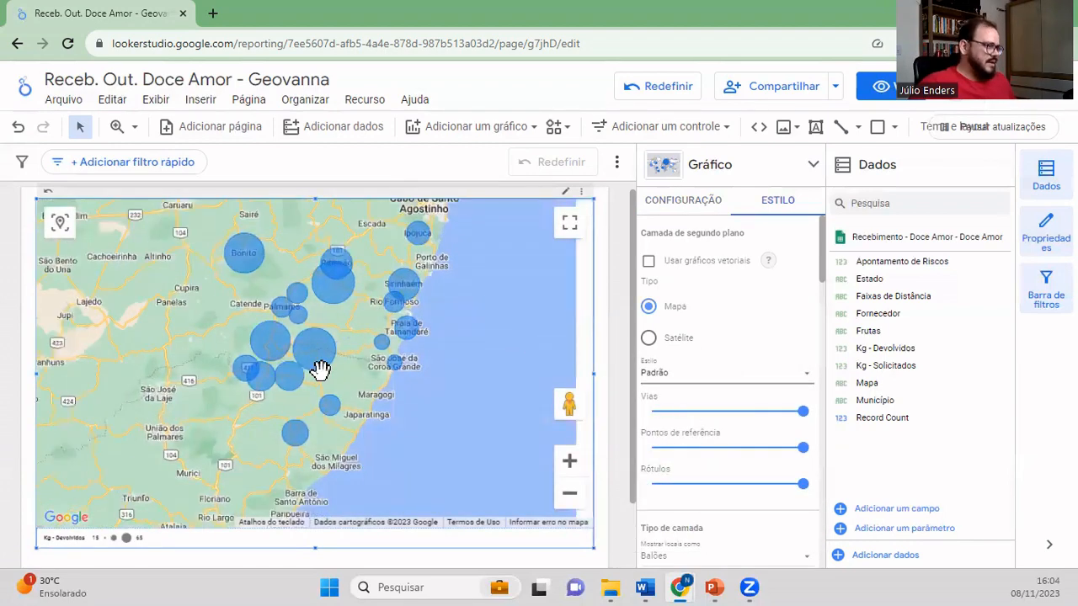
scroll(397, 397, down, 2)
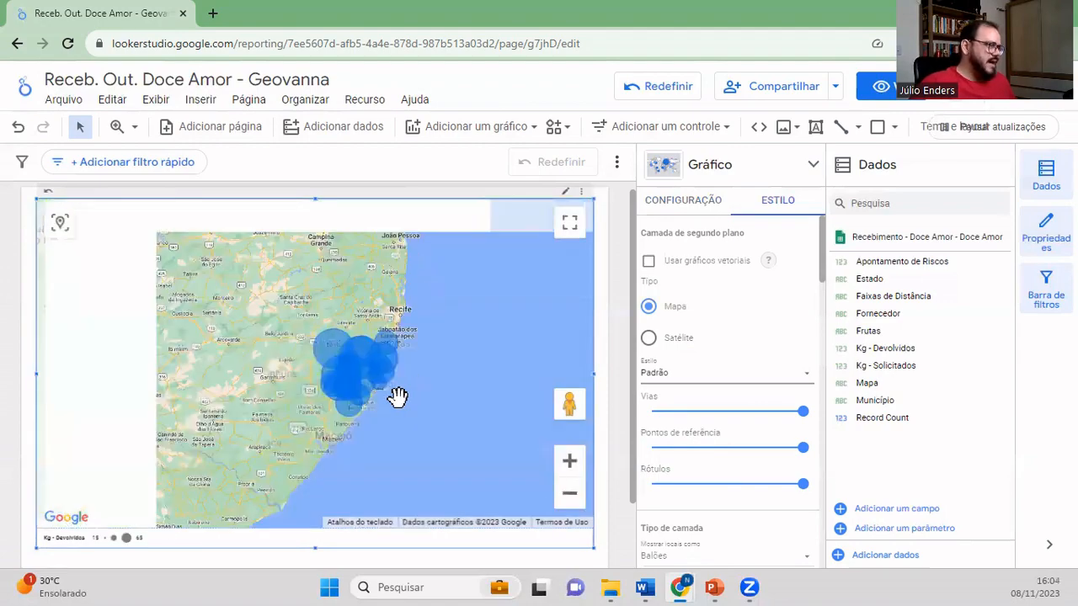
scroll(328, 344, up, 2)
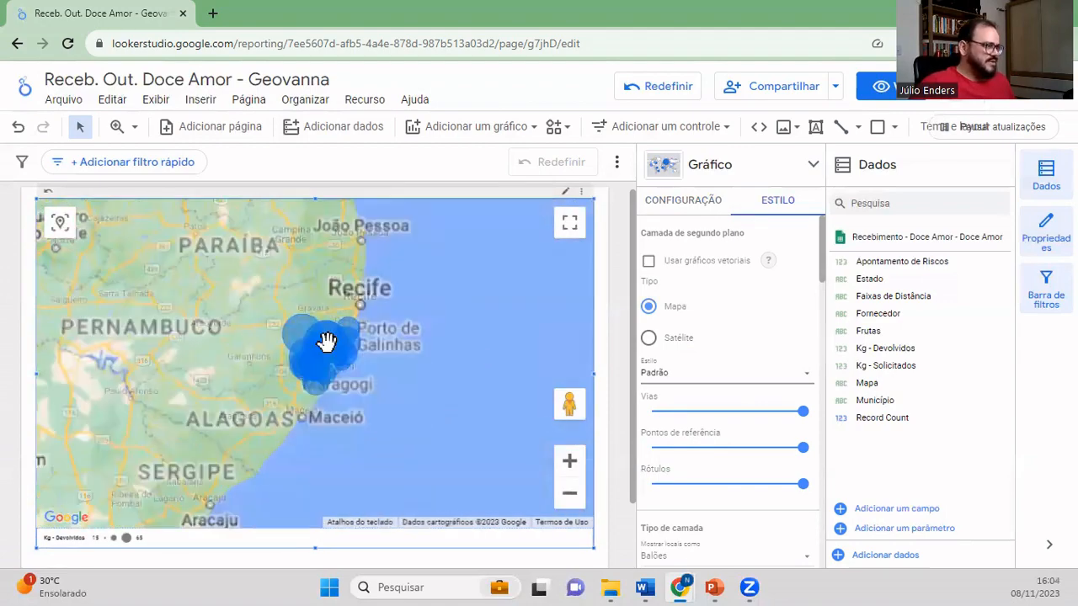
scroll(374, 376, up, 1)
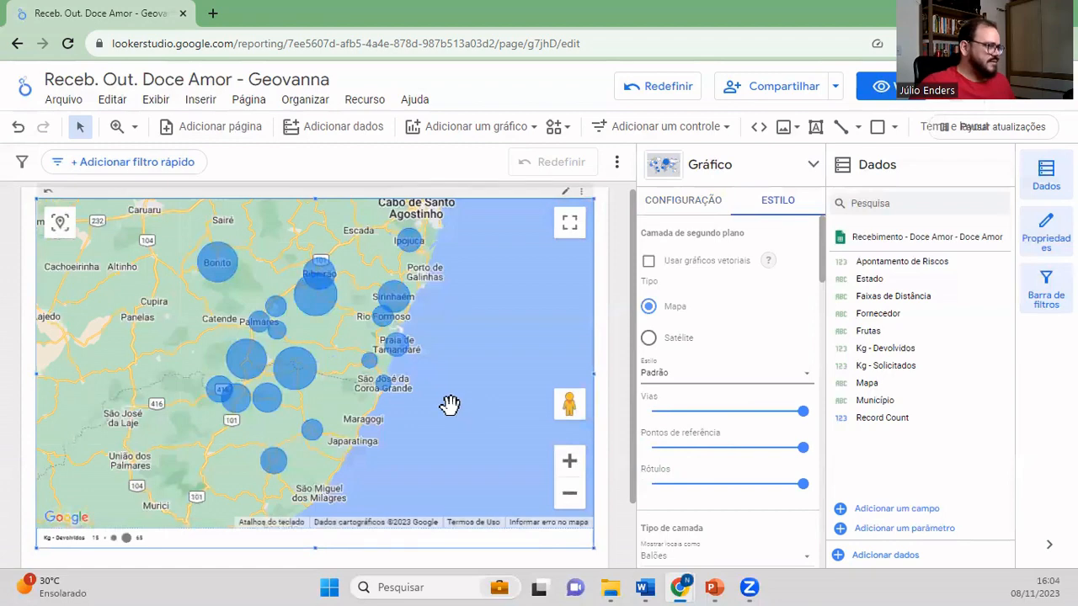
- Lower the map's road (Vias) and landmark (Pontos de referência) detail to about one third of their ranges
mouse_move(447, 404)
mouse_down()
mouse_move(462, 368)
mouse_move(460, 397)
mouse_up()
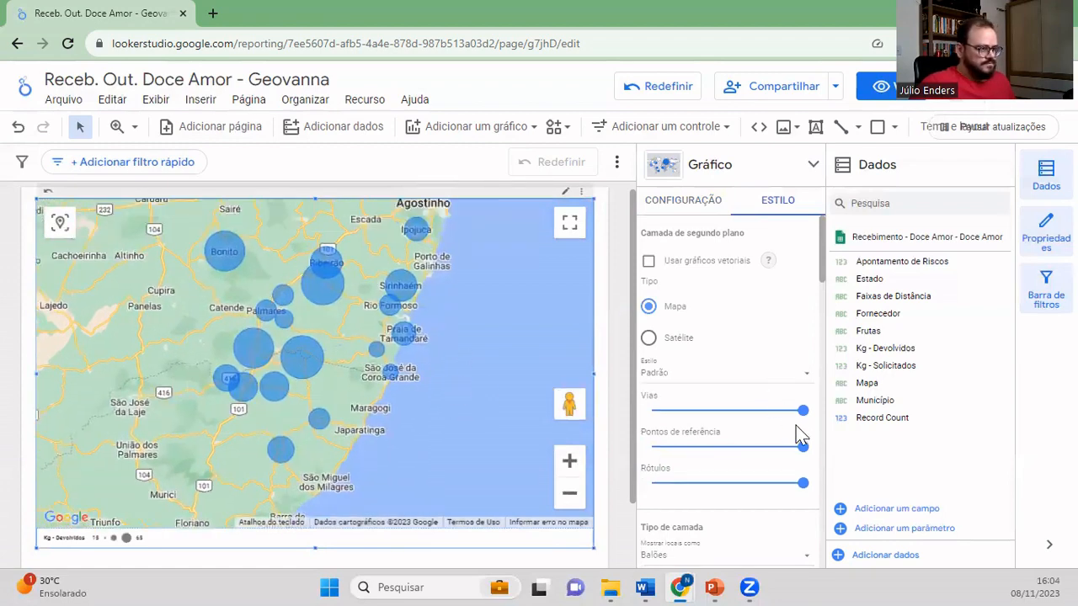
drag(802, 412, 680, 424)
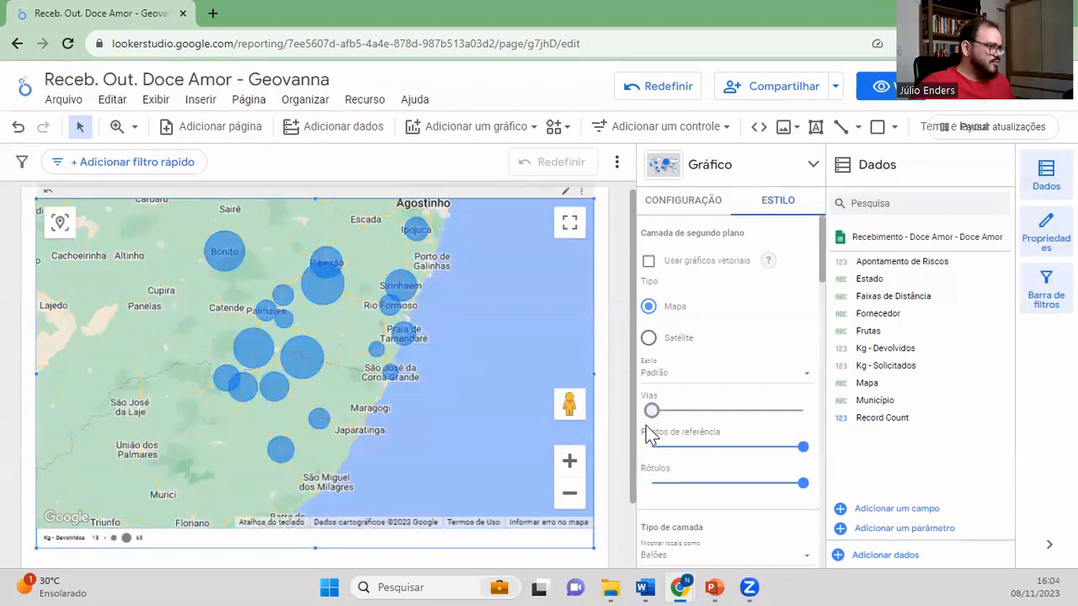
drag(675, 422, 832, 491)
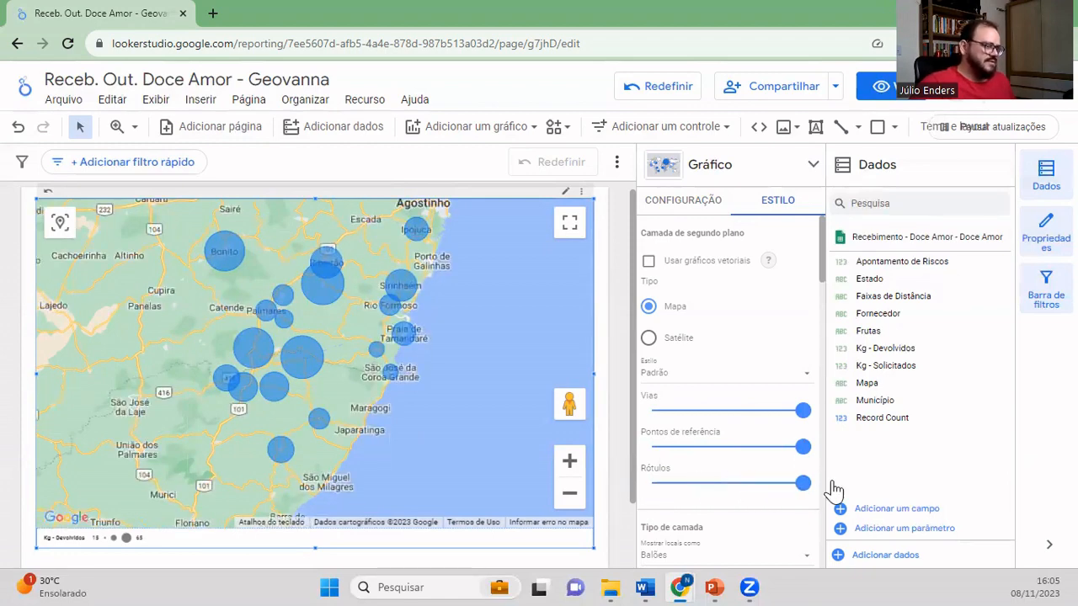
drag(798, 455, 636, 470)
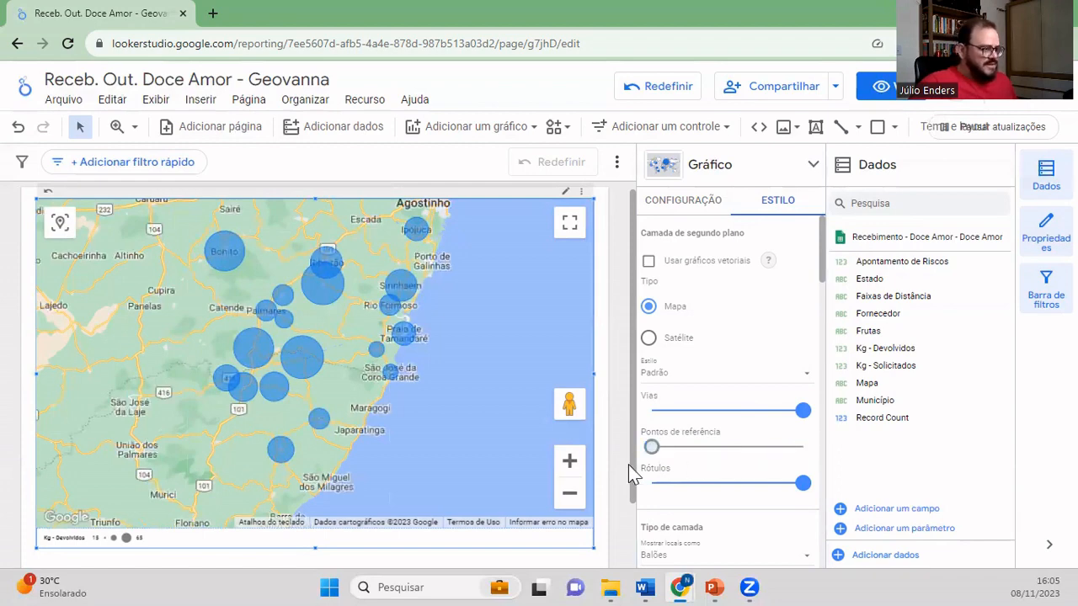
drag(767, 413, 621, 438)
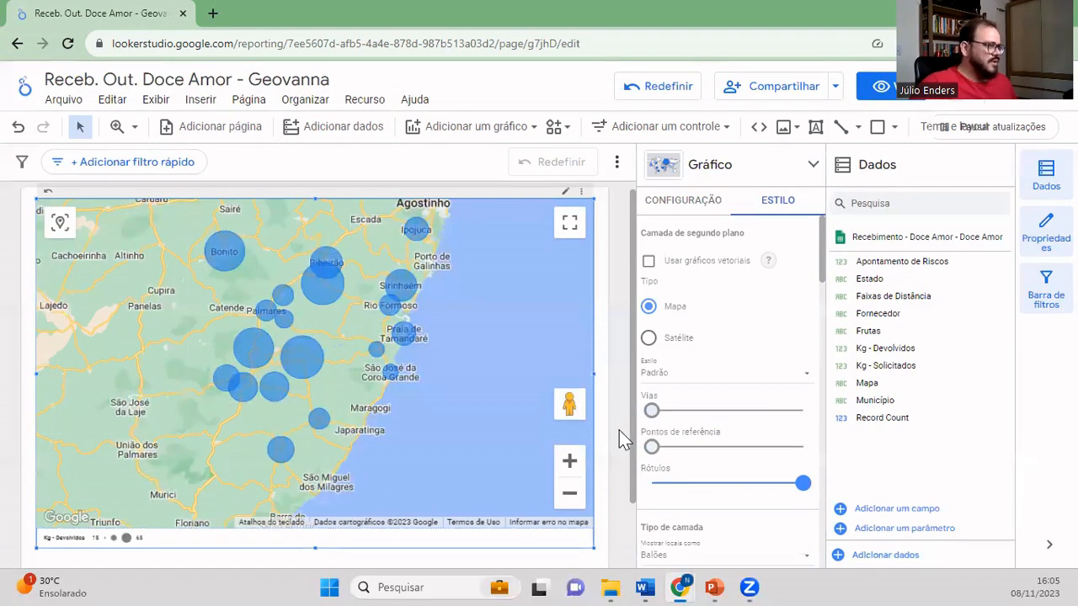
scroll(303, 379, down, 3)
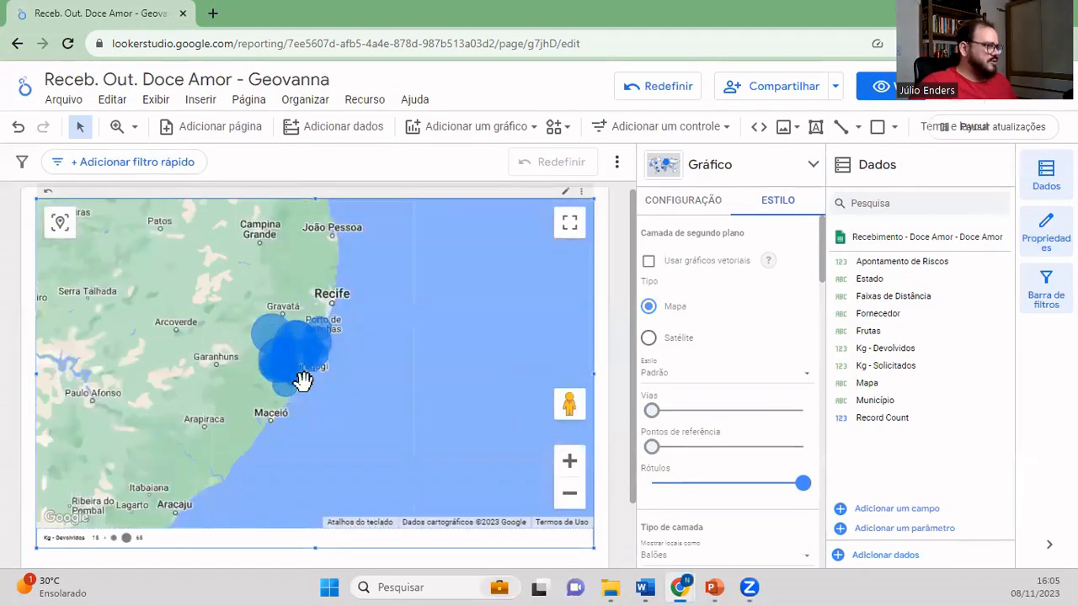
scroll(304, 379, up, 3)
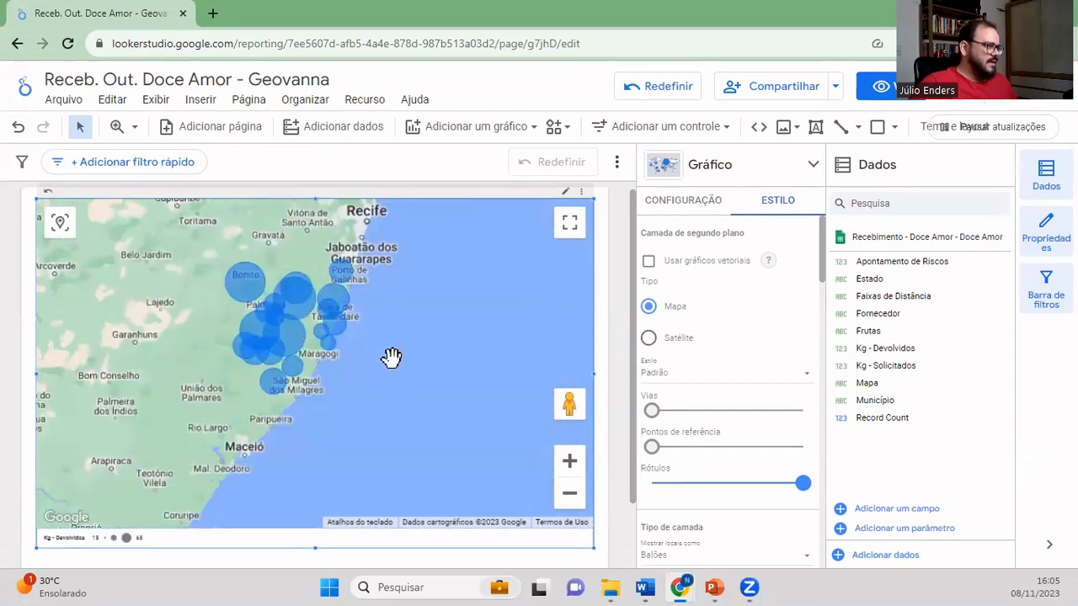
scroll(392, 358, up, 3)
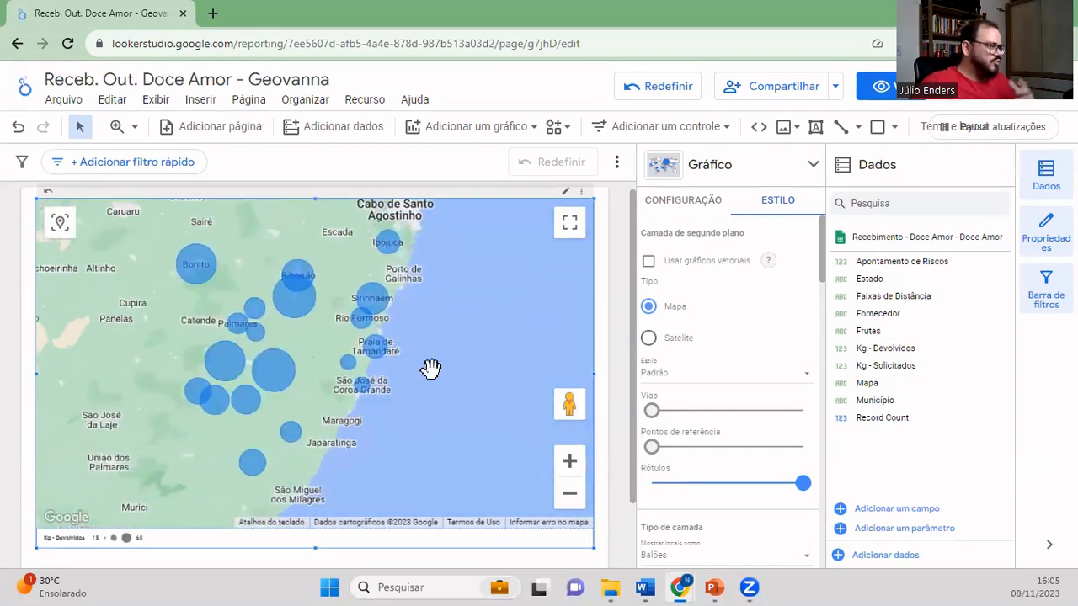
drag(427, 360, 435, 341)
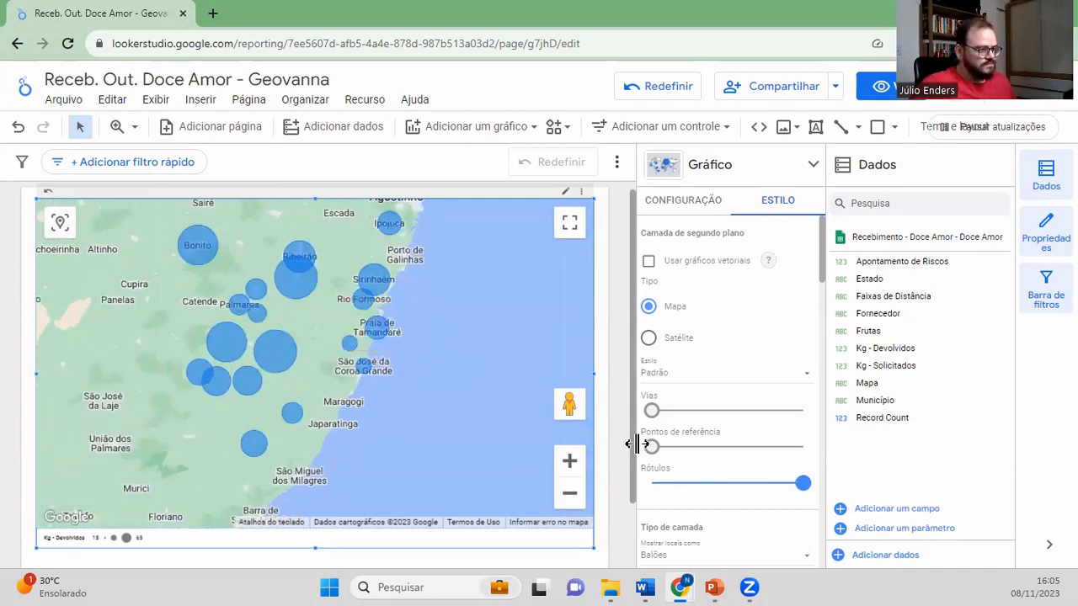
drag(652, 447, 729, 452)
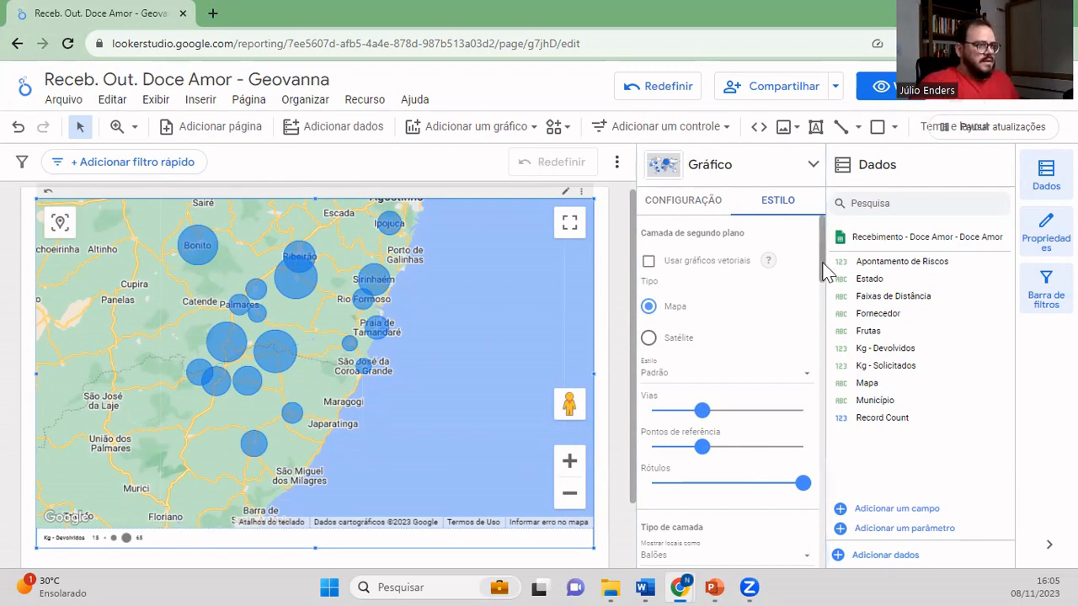
- Try Mapa de calor as the map's layer type and inspect the heat spots over the supplier municipalities
drag(823, 264, 844, 318)
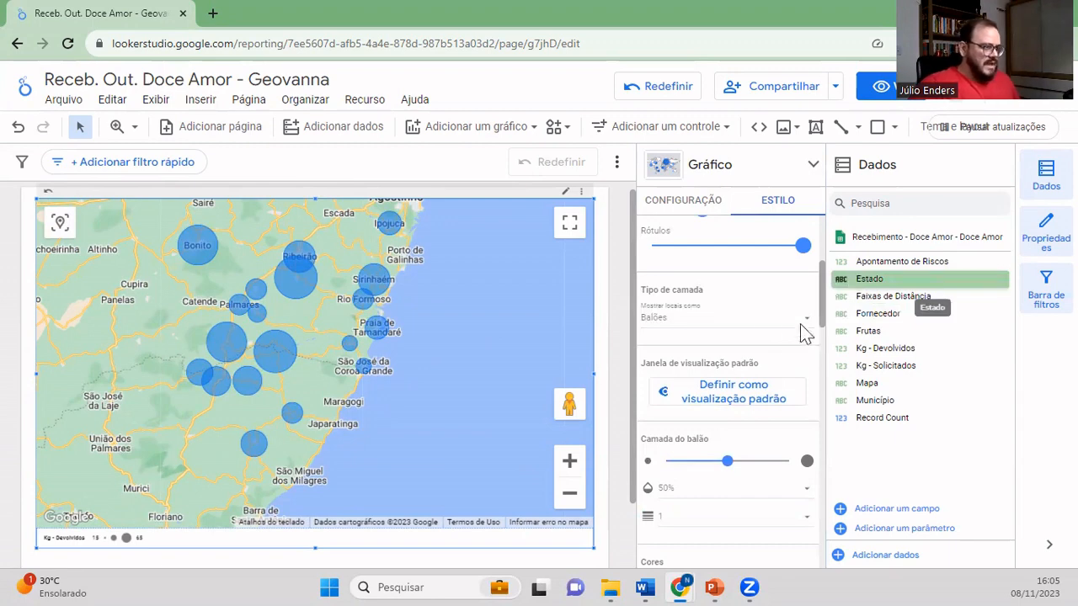
click(764, 327)
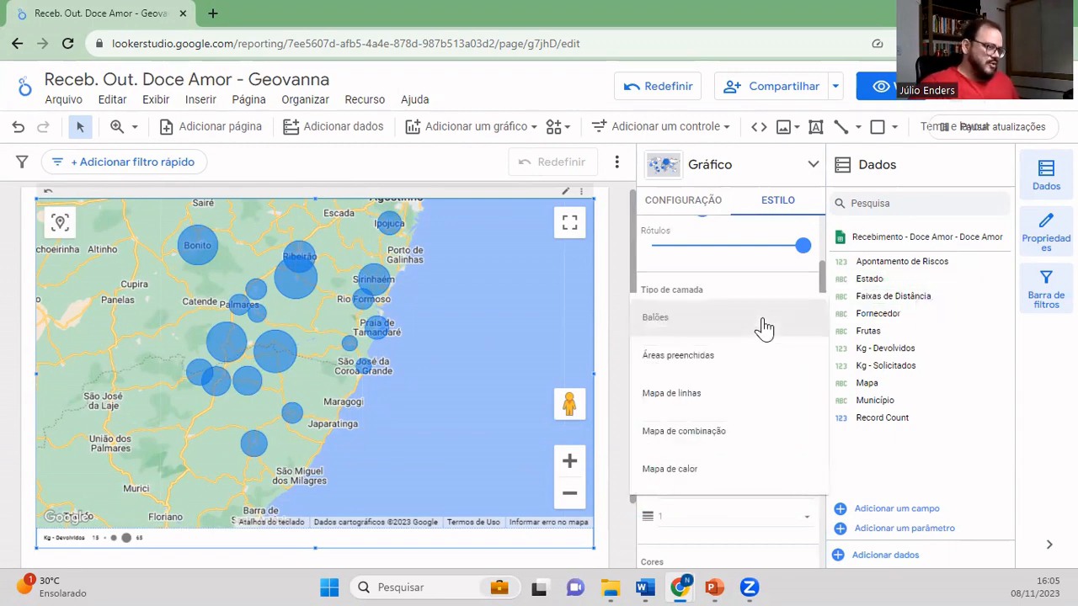
click(790, 288)
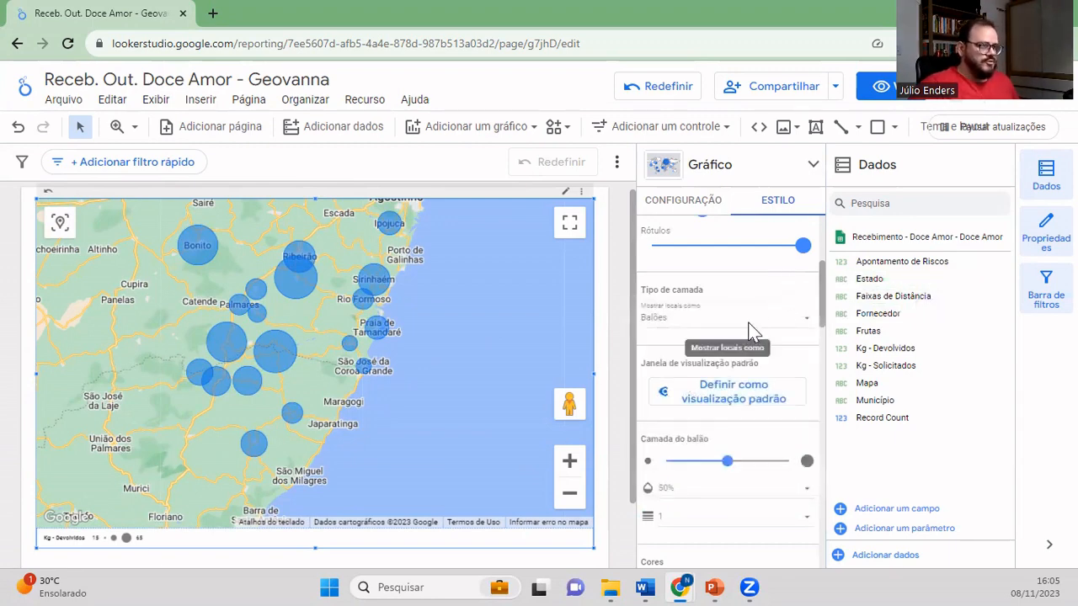
click(752, 329)
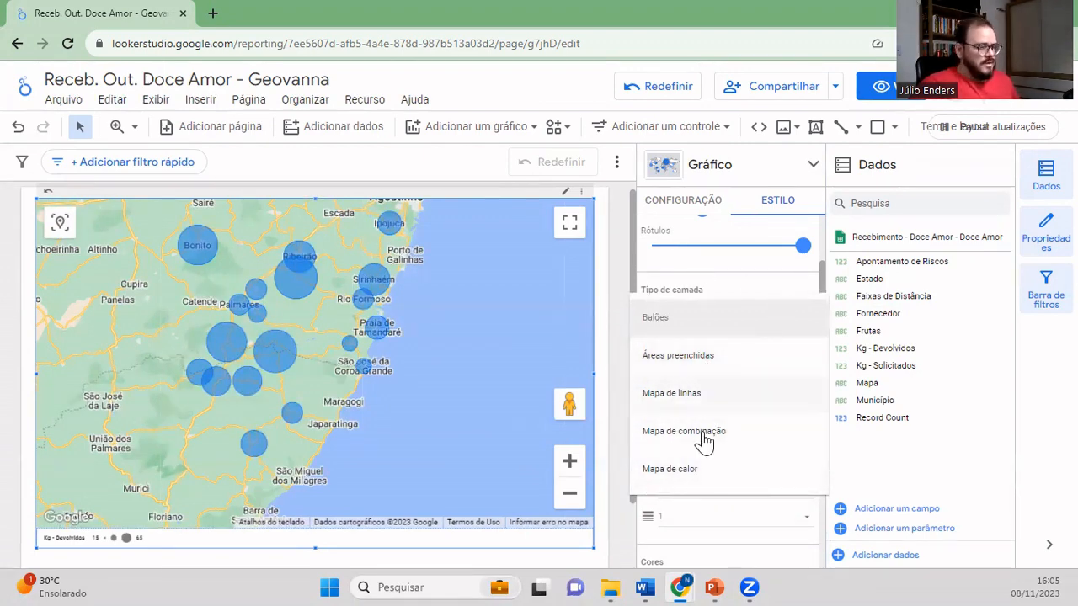
click(692, 469)
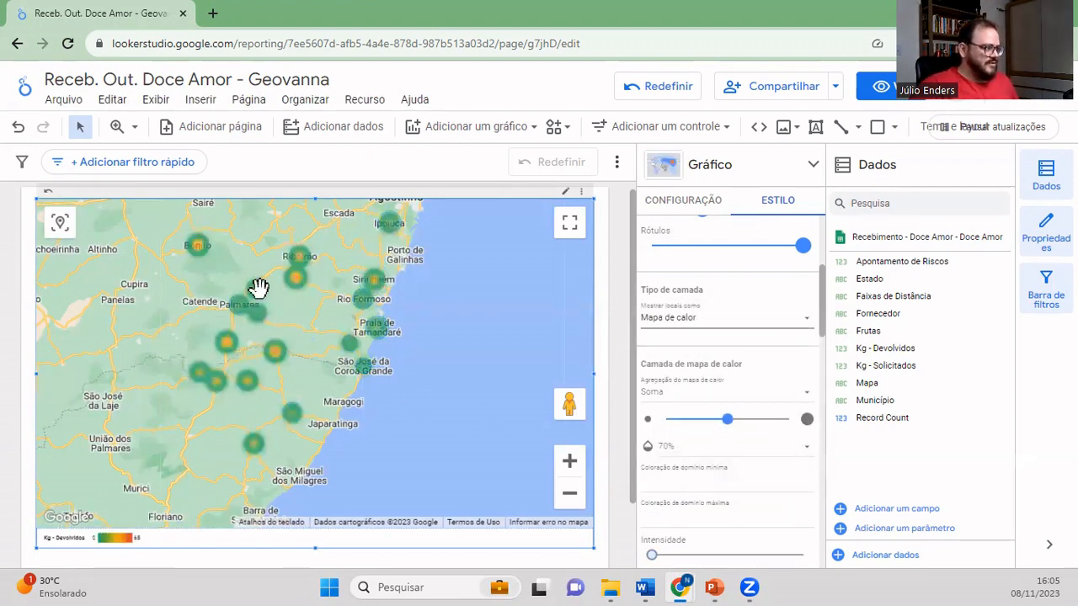
scroll(244, 305, up, 2)
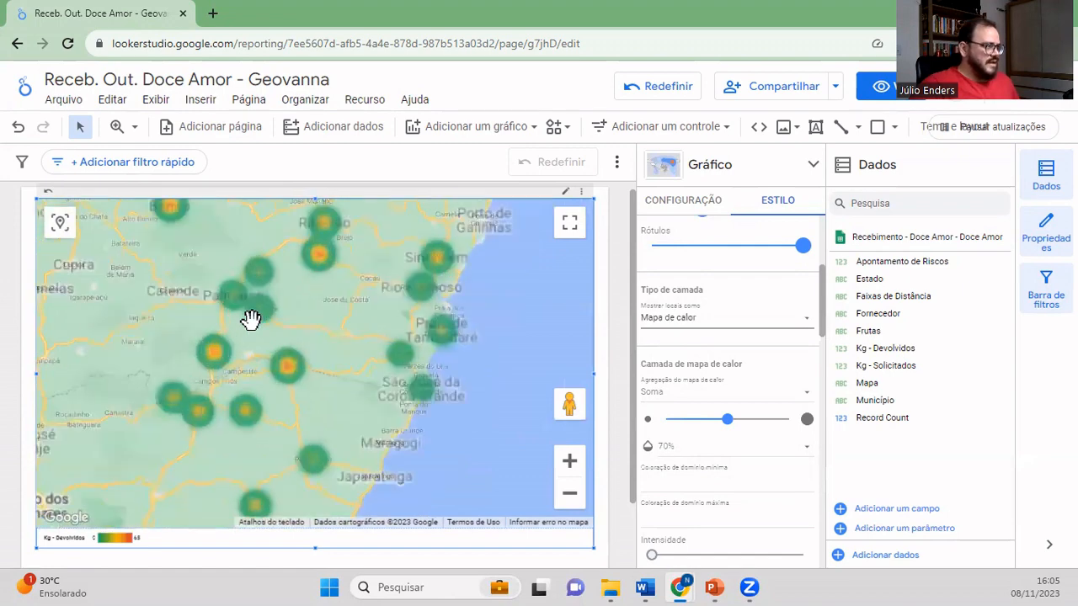
scroll(249, 317, down, 1)
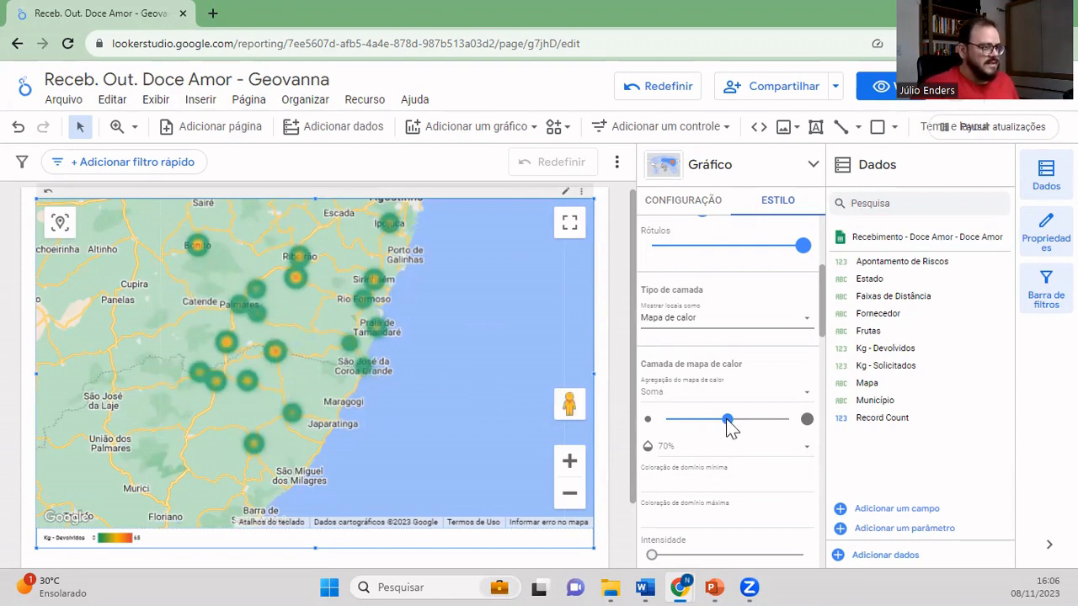
- Test a larger heat spot size, restore it, and return the map's layer type to Balões
drag(729, 428, 776, 428)
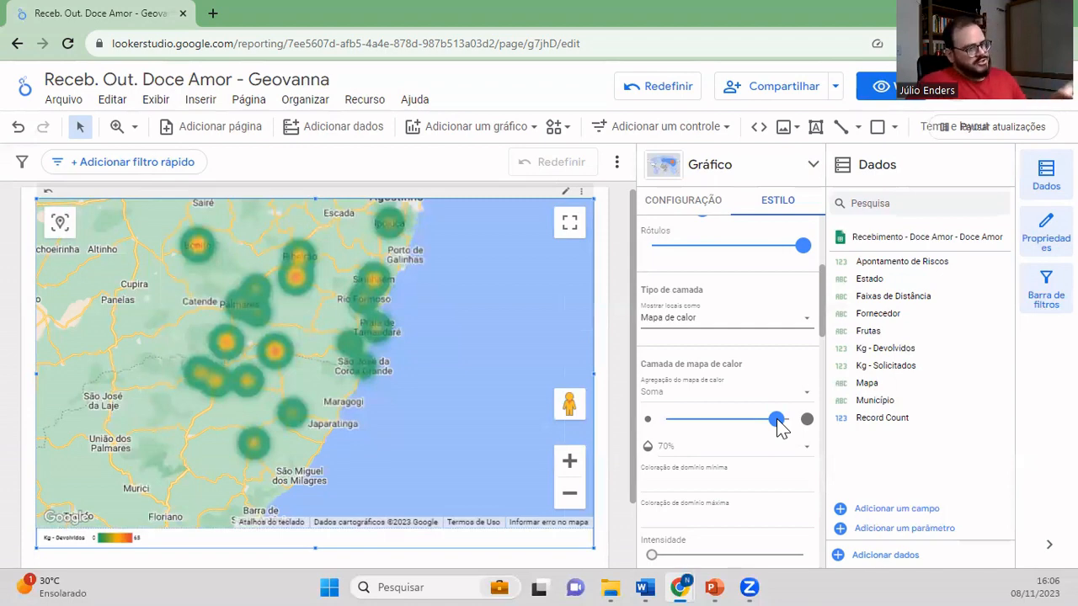
drag(779, 428, 730, 427)
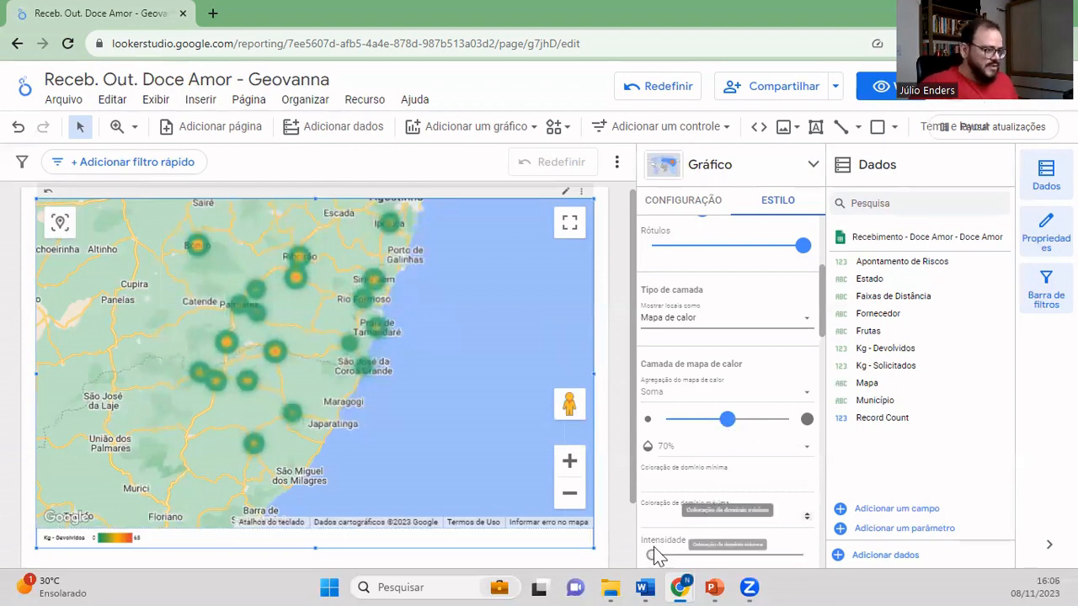
drag(654, 554, 631, 558)
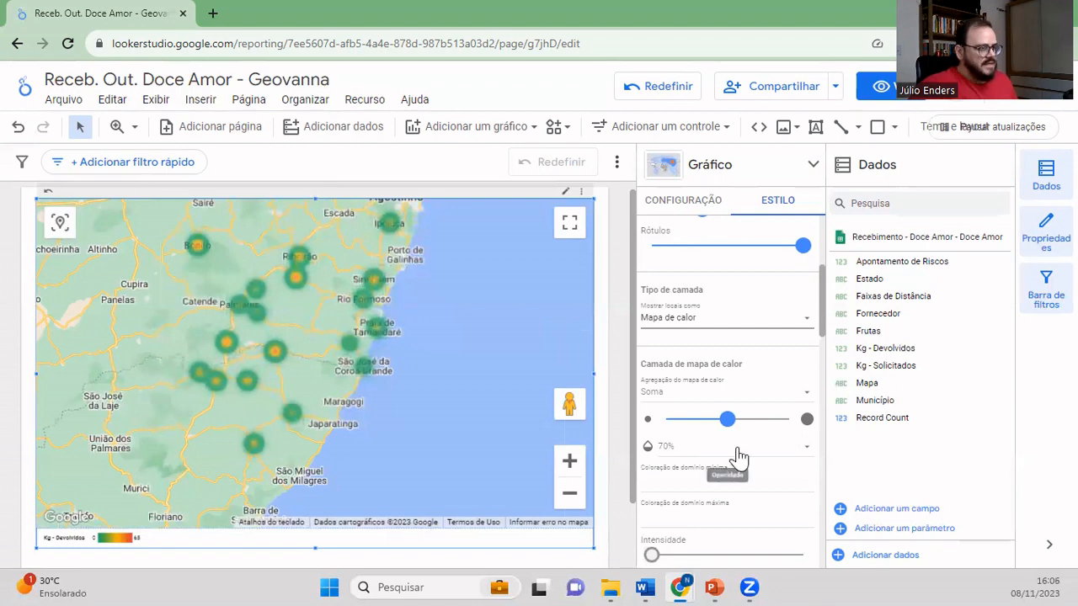
click(794, 328)
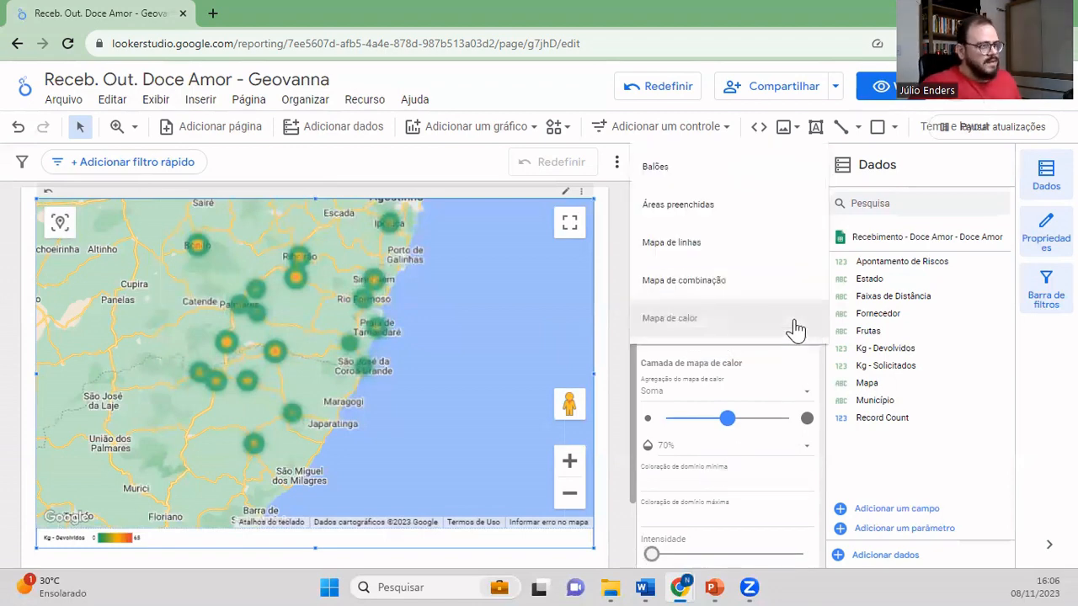
click(671, 170)
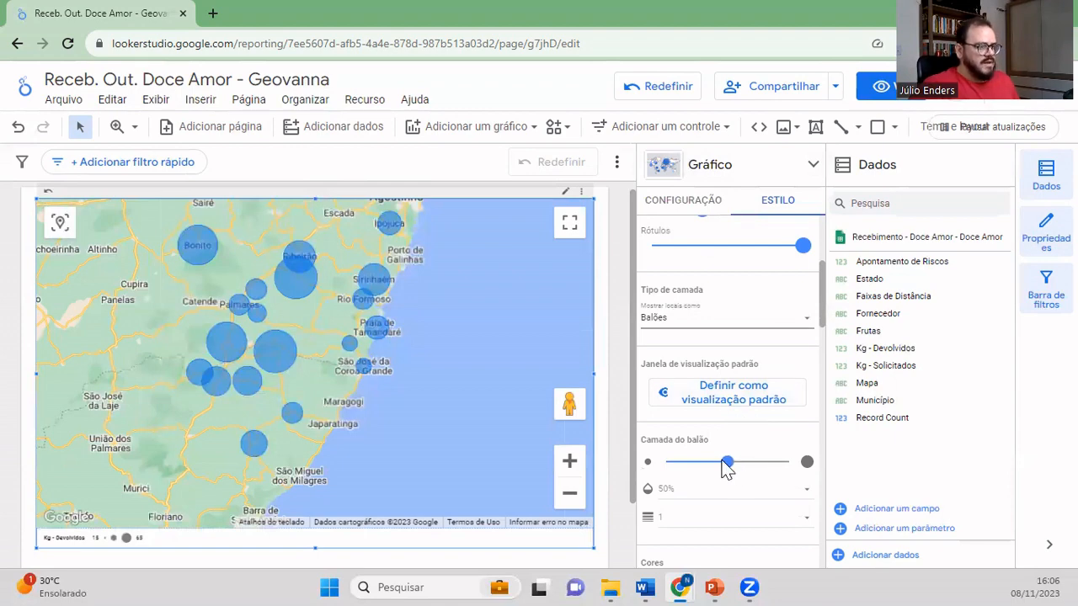
- Reduce the supplier bubbles' size to near the low end of the Camada do balão range
drag(722, 465, 686, 478)
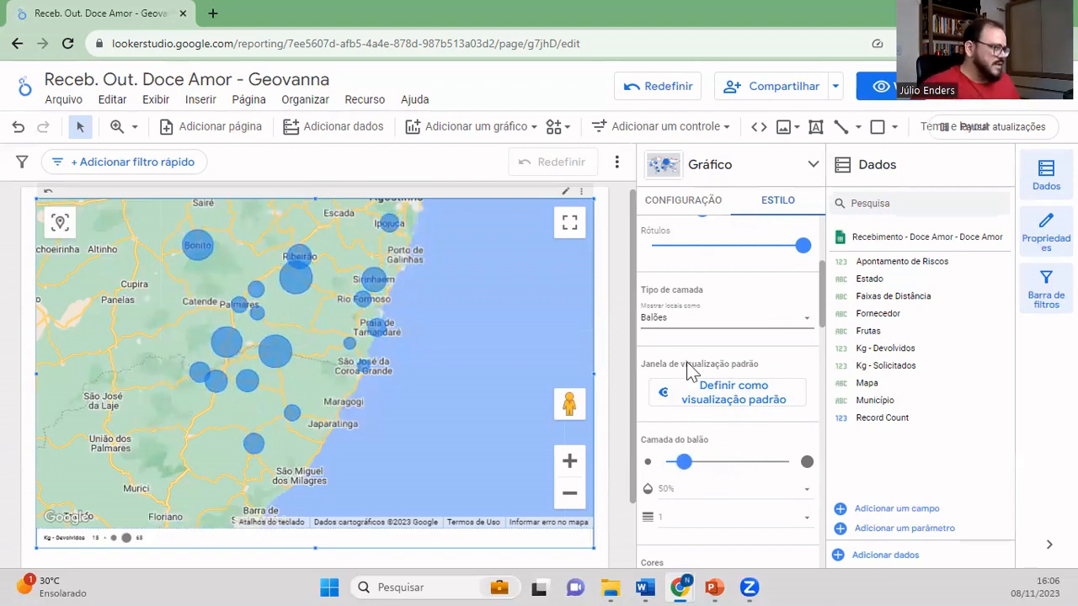
mouse_move(296, 265)
mouse_move(291, 287)
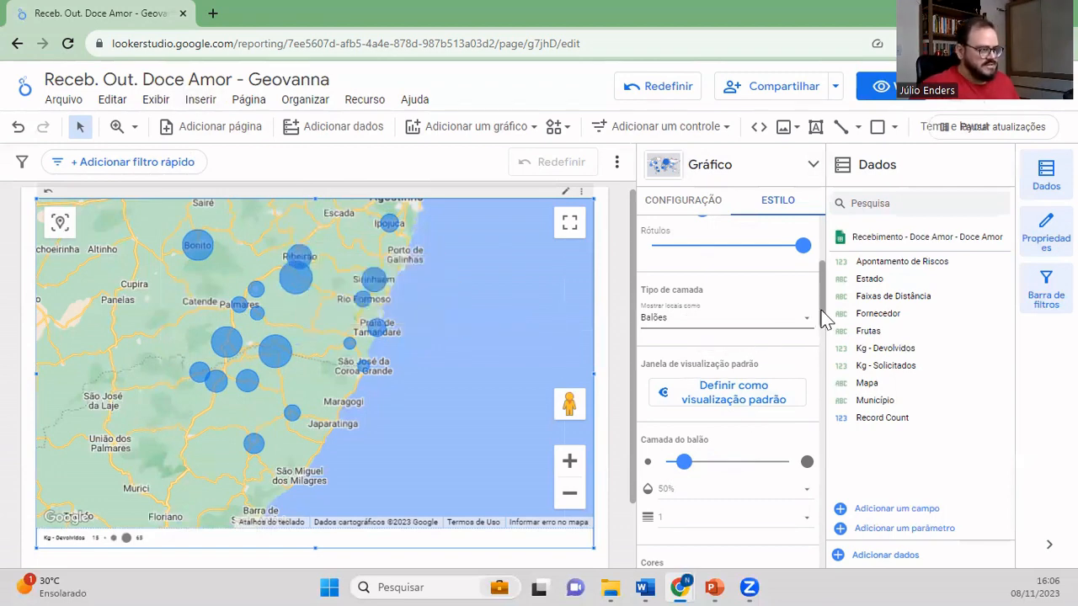
- Recolor the supplier bubbles dark gray and look over the map control options
drag(823, 318, 825, 369)
click(655, 318)
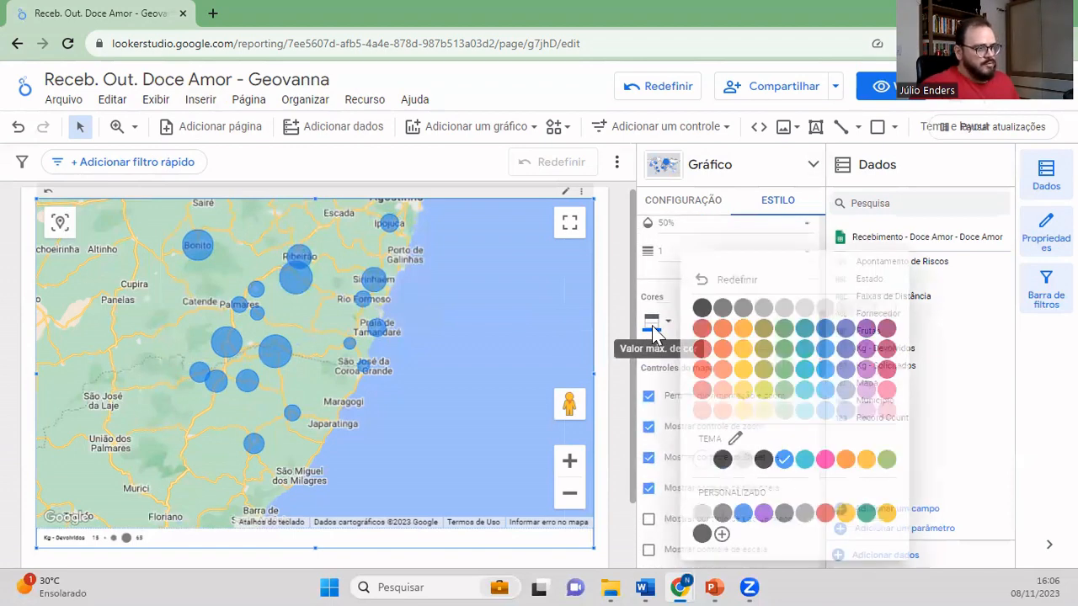
click(761, 310)
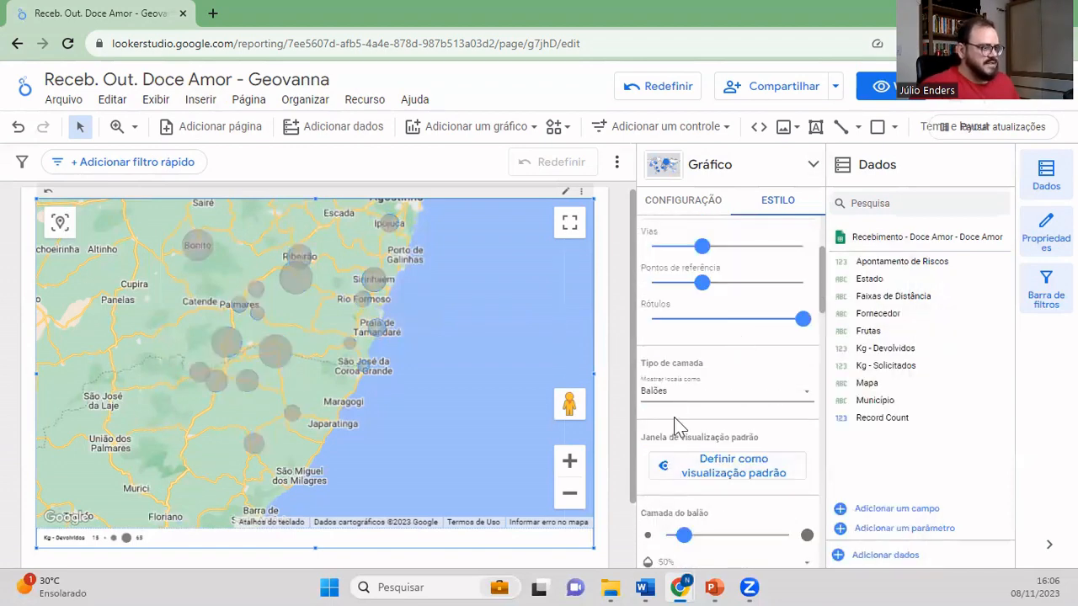
scroll(678, 487, down, 2)
scroll(679, 484, up, 1)
scroll(676, 492, down, 1)
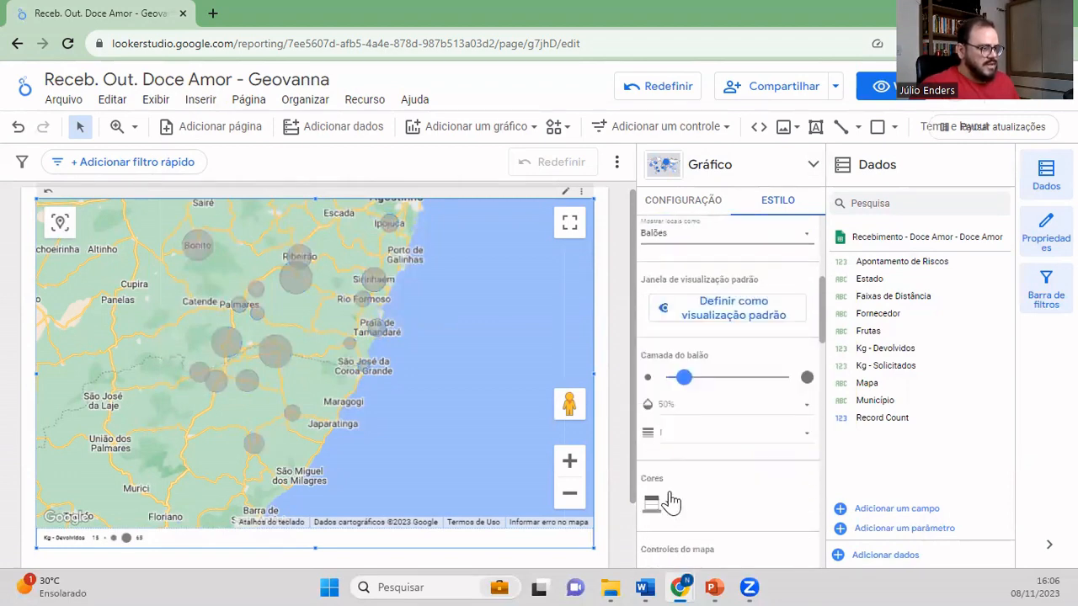
click(654, 503)
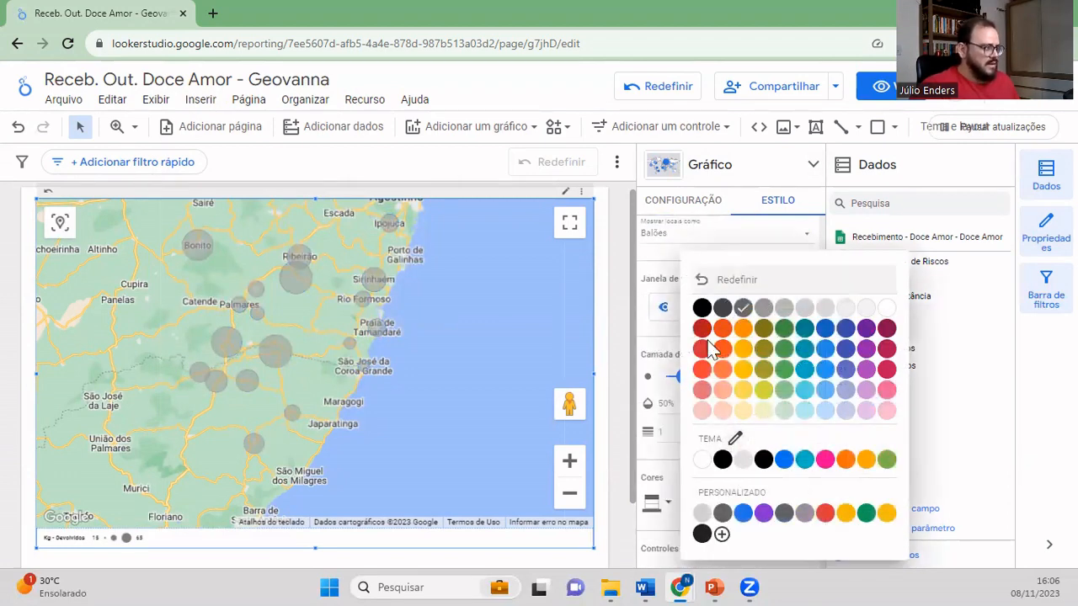
click(744, 308)
scroll(755, 488, down, 1)
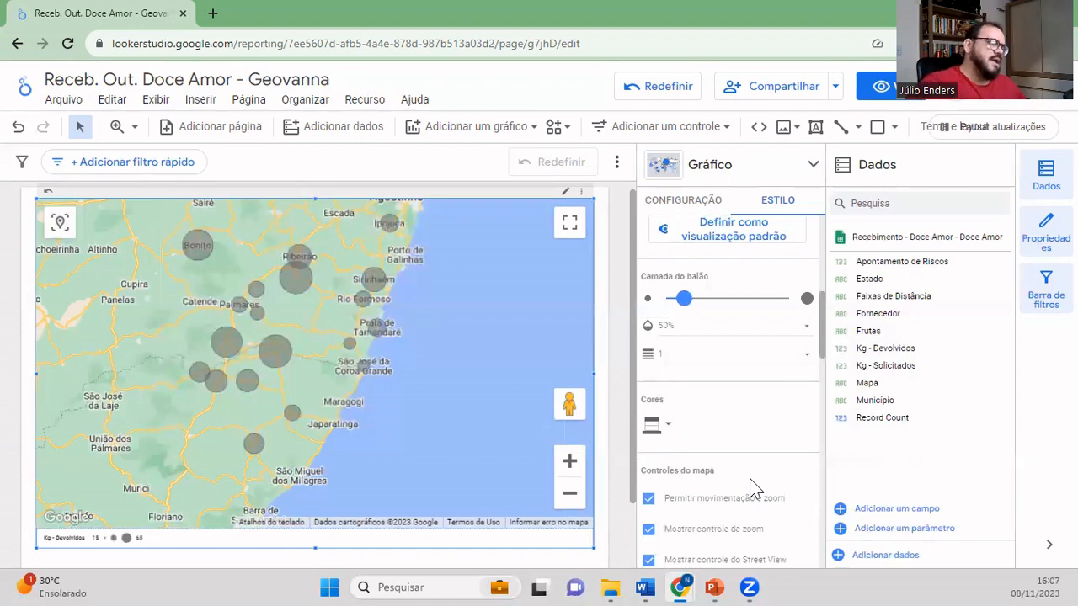
scroll(756, 438, down, 2)
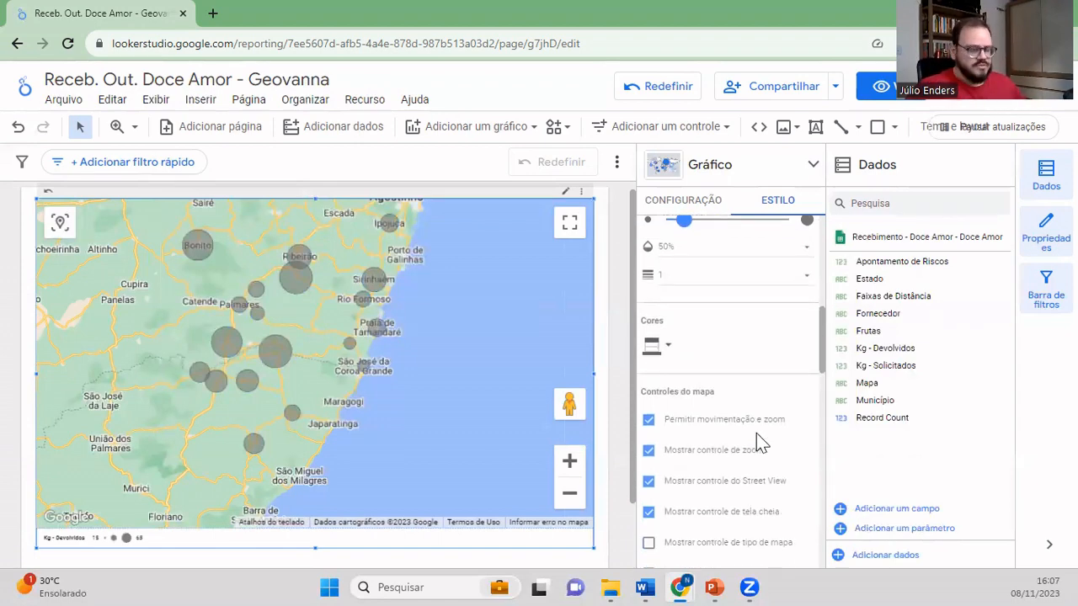
scroll(745, 434, down, 2)
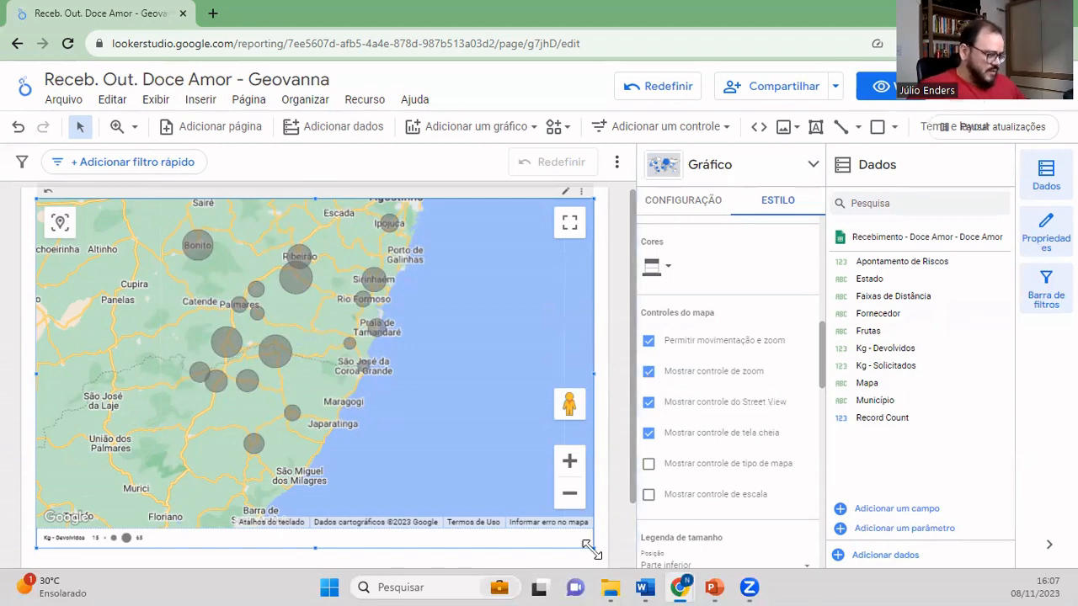
- Shrink the map to less than half the page width and move it slightly lower on the page
drag(592, 545, 286, 429)
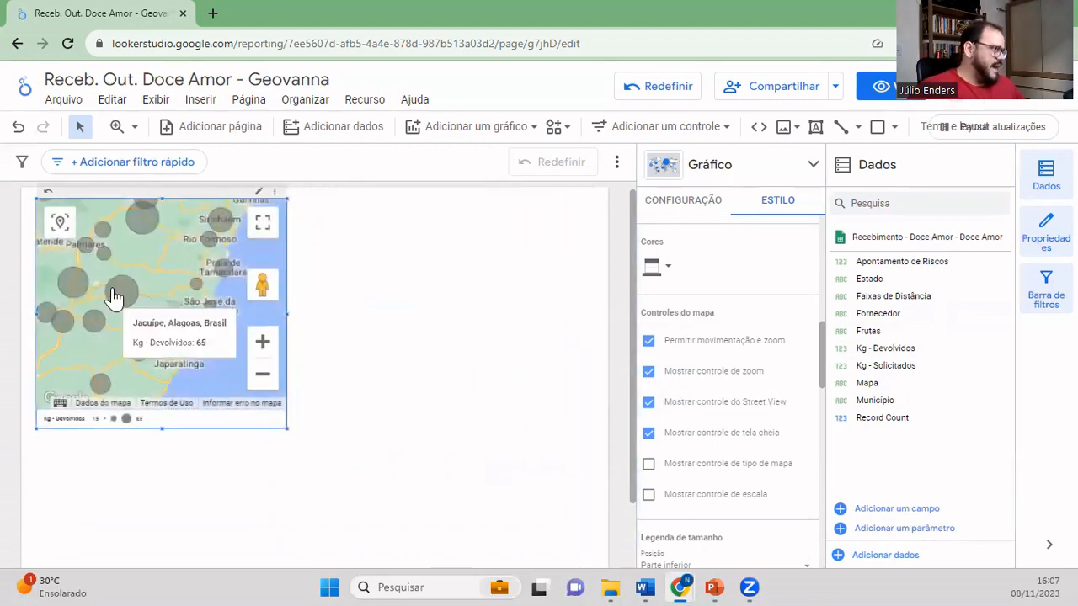
scroll(115, 298, down, 1)
drag(131, 317, 160, 304)
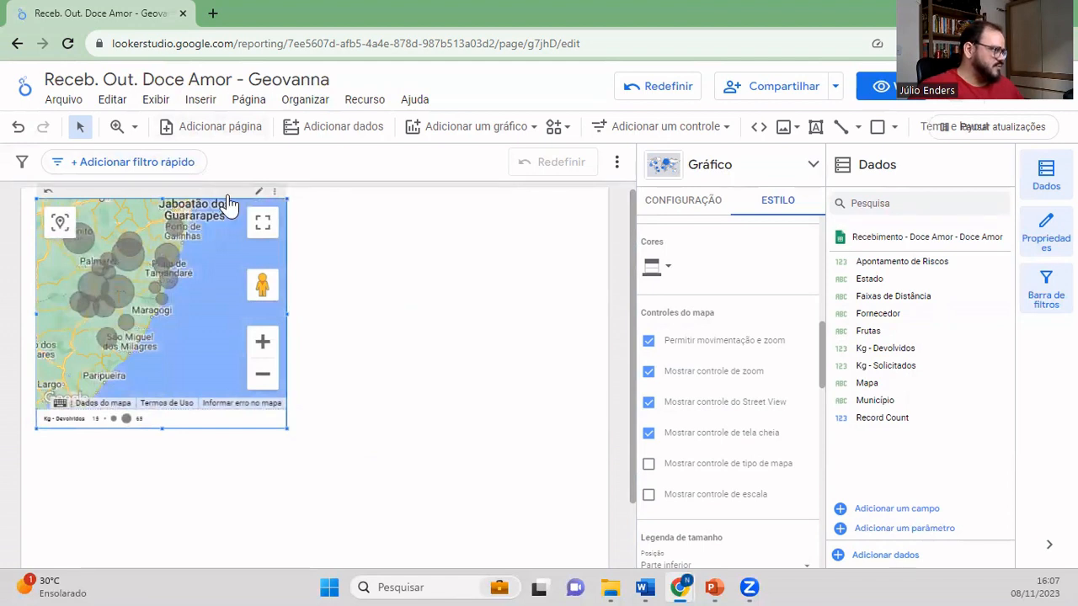
drag(236, 200, 240, 242)
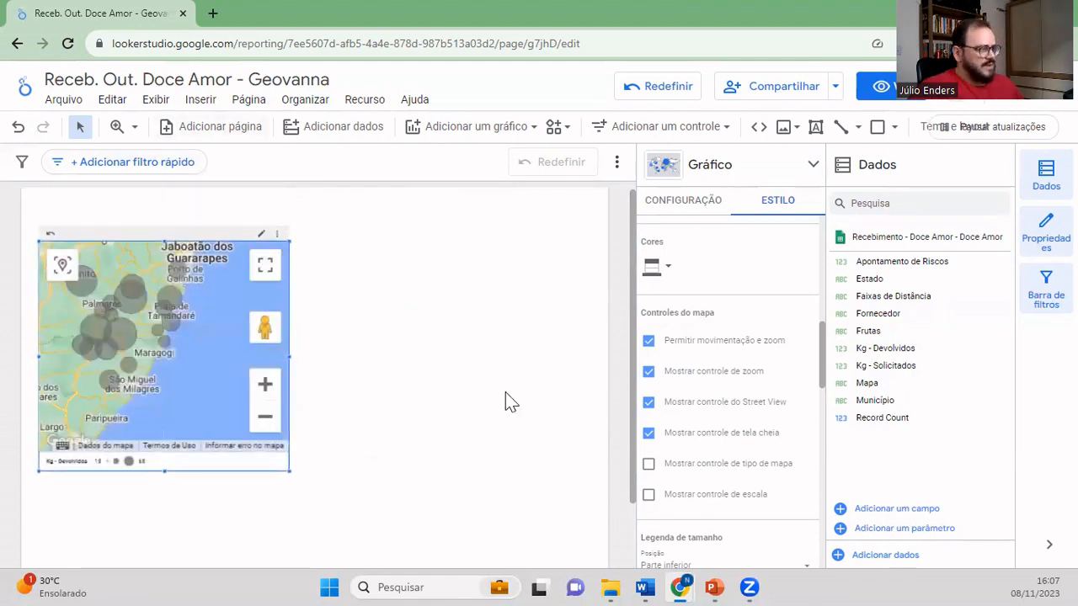
drag(289, 469, 291, 461)
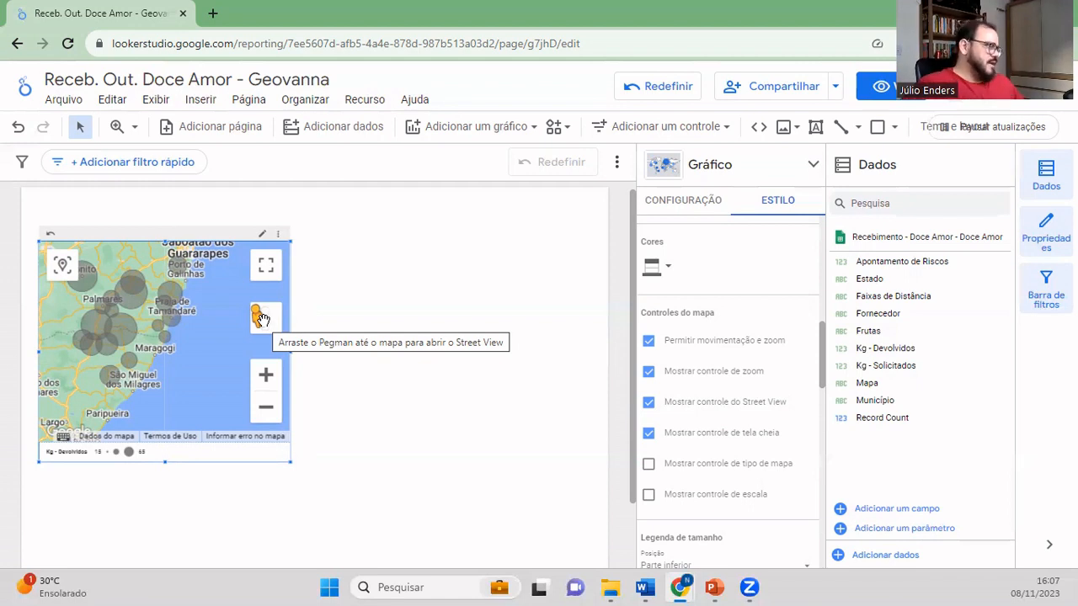
- Hide the map's Street View control and widen the map slightly on the page
click(649, 403)
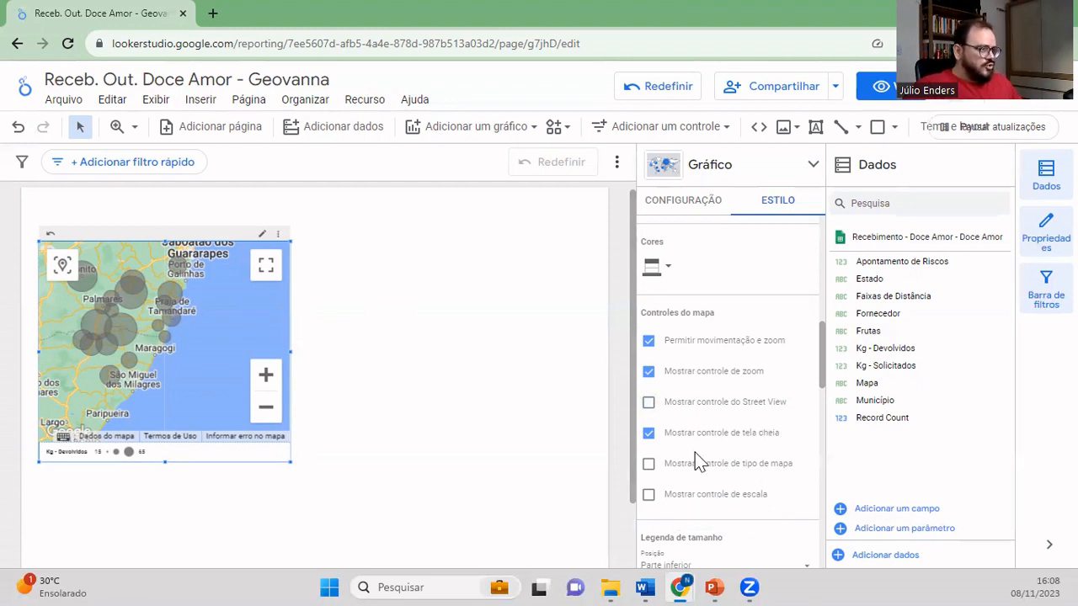
scroll(135, 342, up, 1)
scroll(133, 341, down, 1)
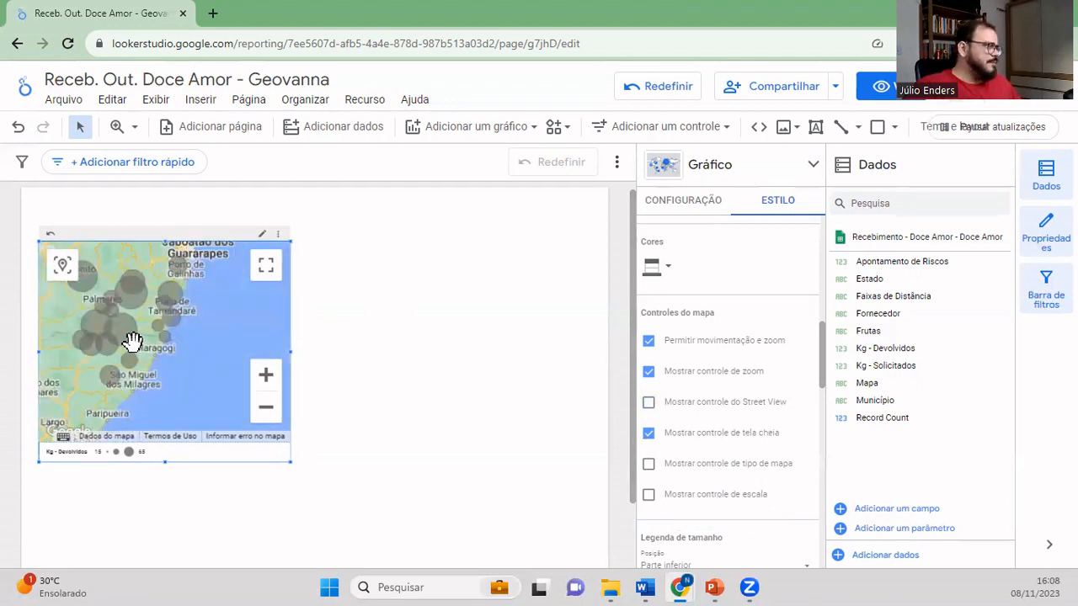
drag(191, 380, 230, 395)
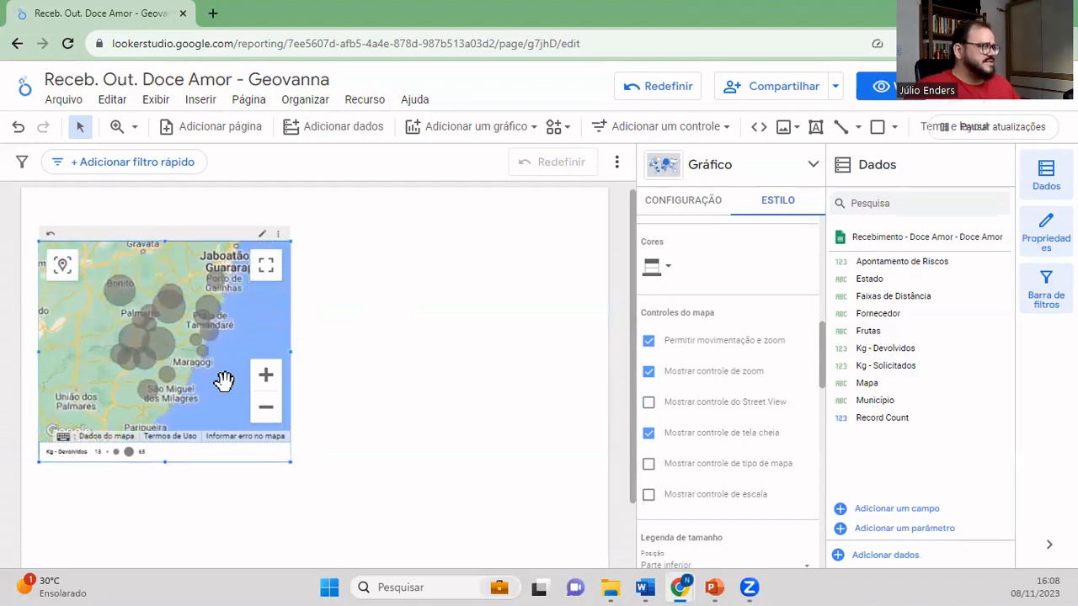
drag(287, 457, 316, 461)
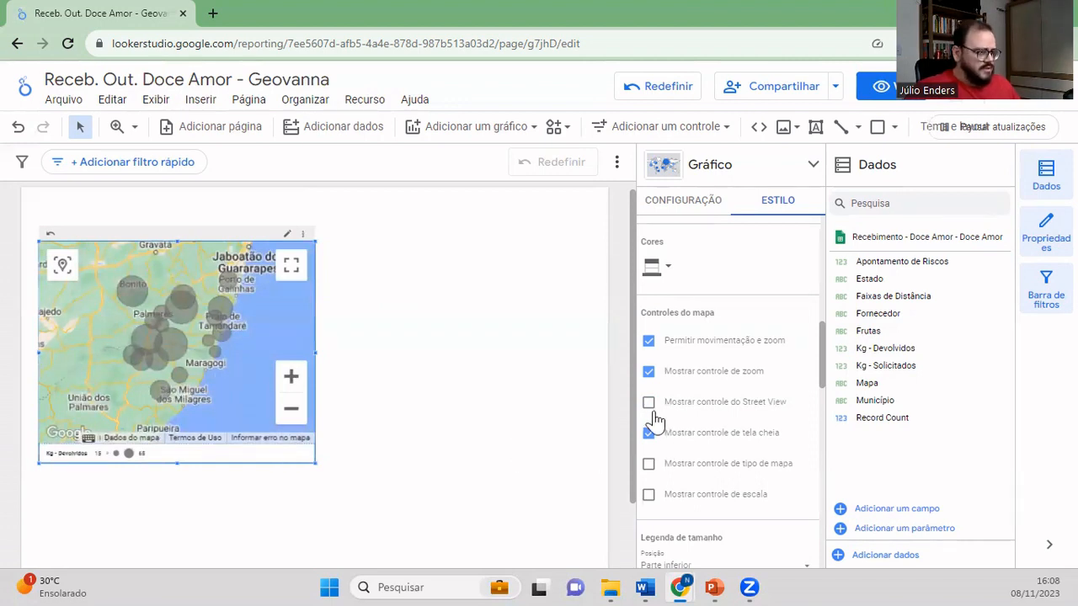
- Hide the map's zoom and full-screen controls, checking that the map can still be panned and zoomed
click(648, 371)
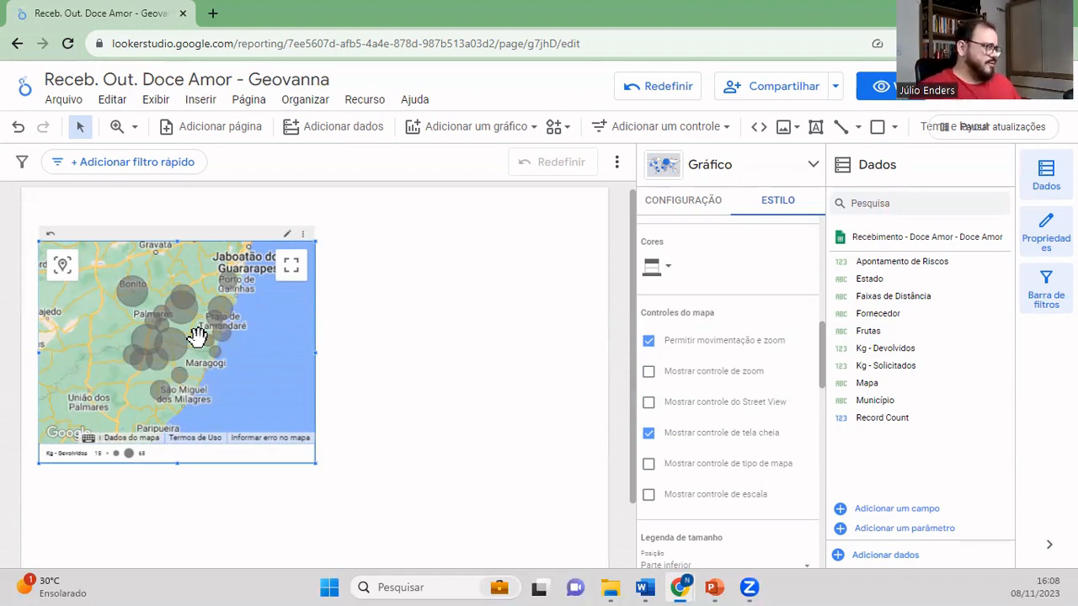
scroll(196, 335, down, 1)
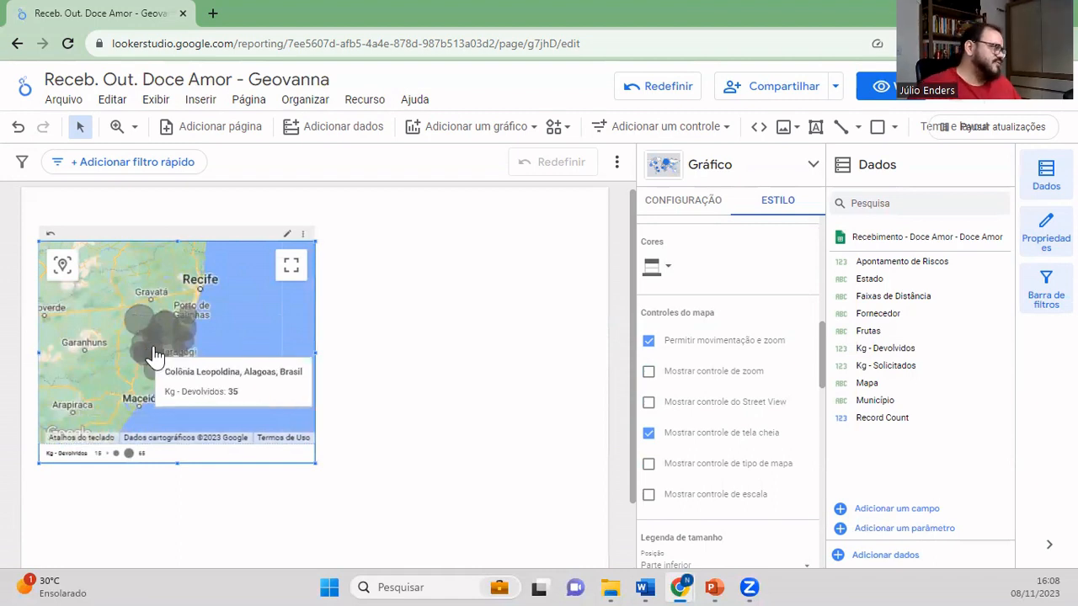
scroll(156, 366, up, 1)
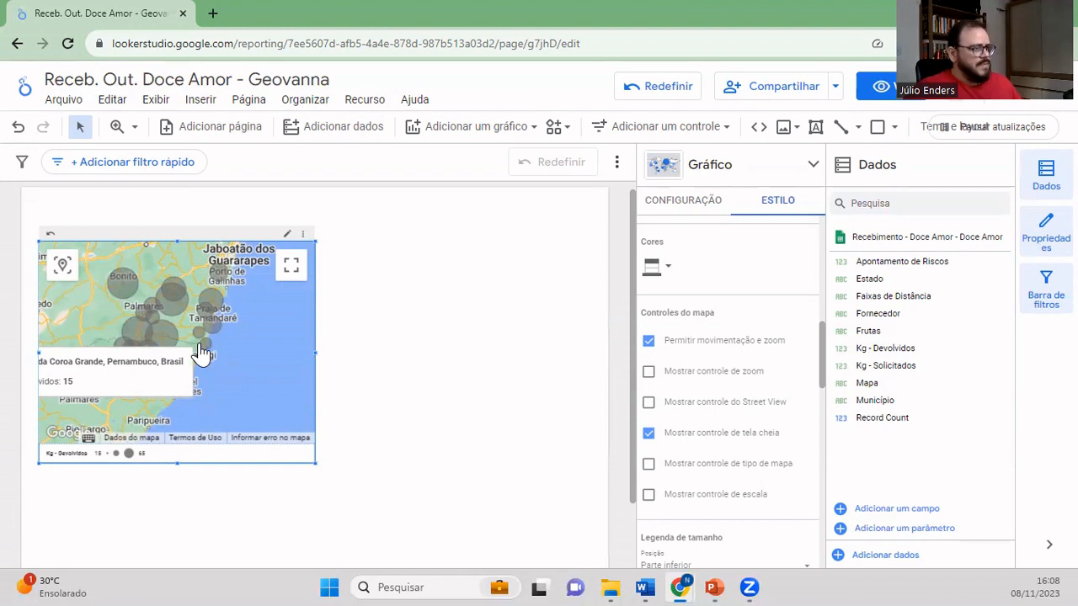
click(649, 435)
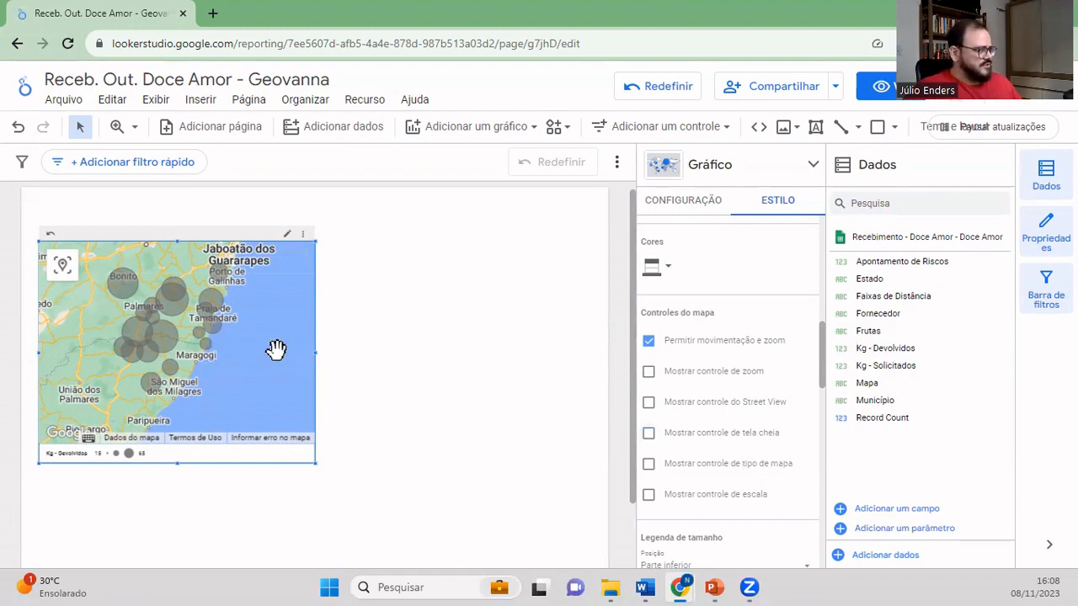
mouse_move(258, 335)
mouse_down()
mouse_move(281, 352)
mouse_move(275, 341)
mouse_up()
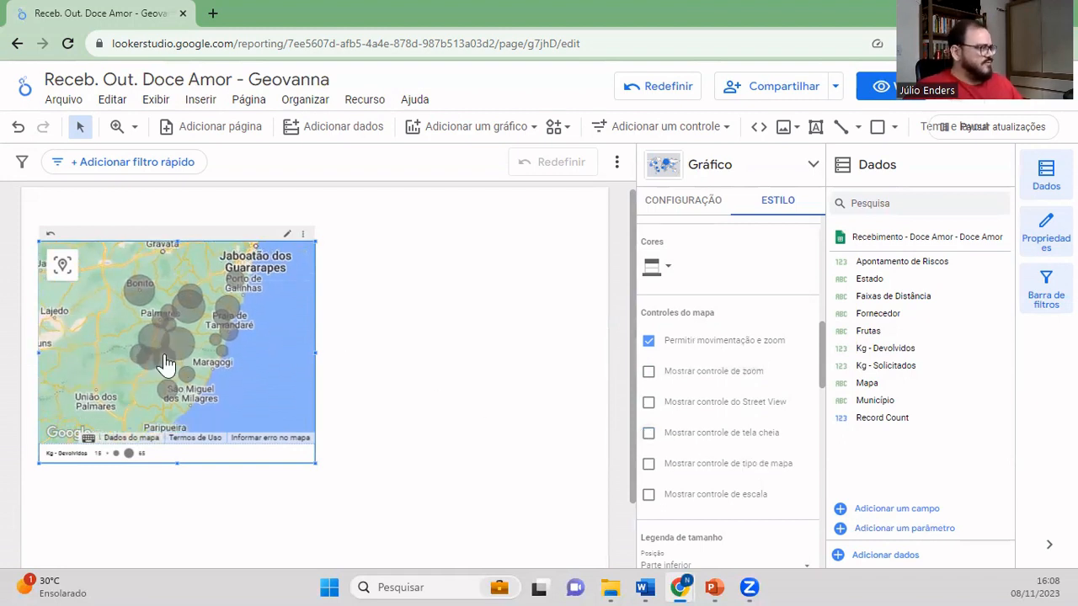
scroll(199, 345, down, 3)
scroll(200, 339, up, 3)
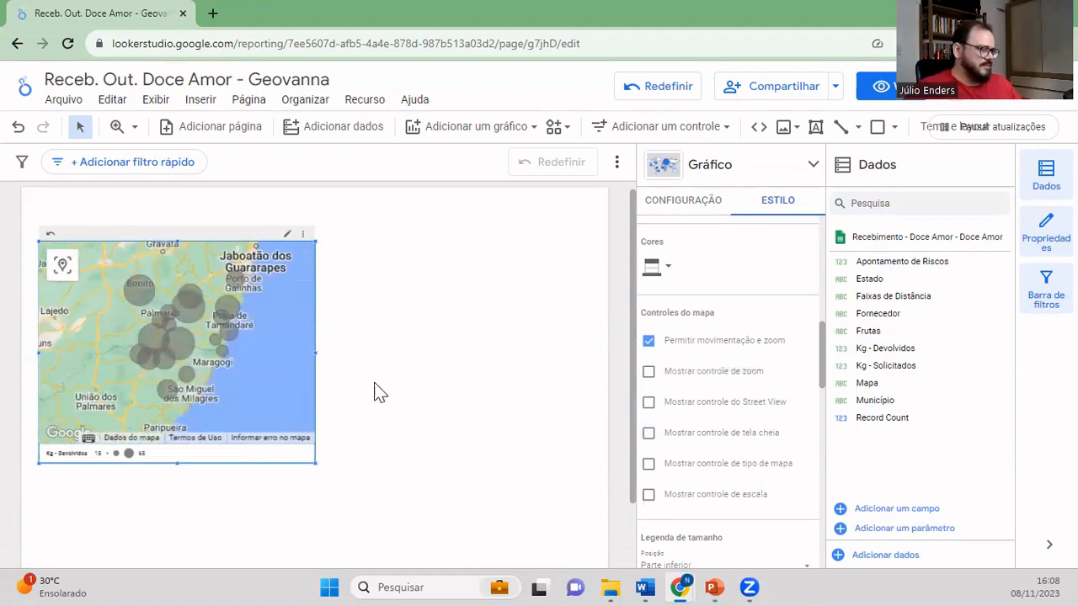
- Set the map's size legend position to Nenhum and move the map slightly lower on the page
scroll(707, 430, down, 1)
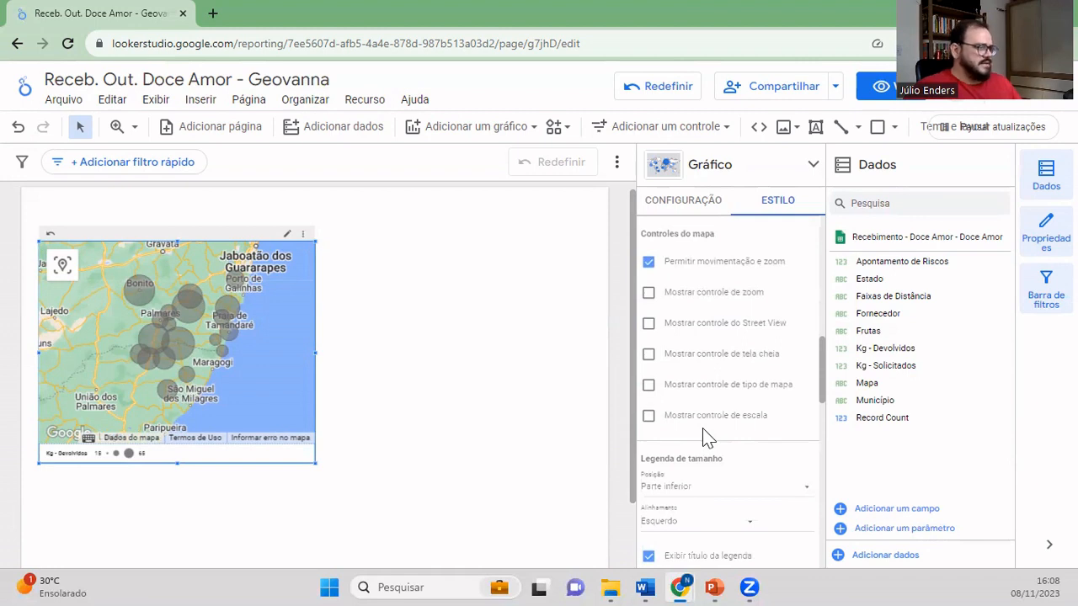
scroll(703, 429, down, 1)
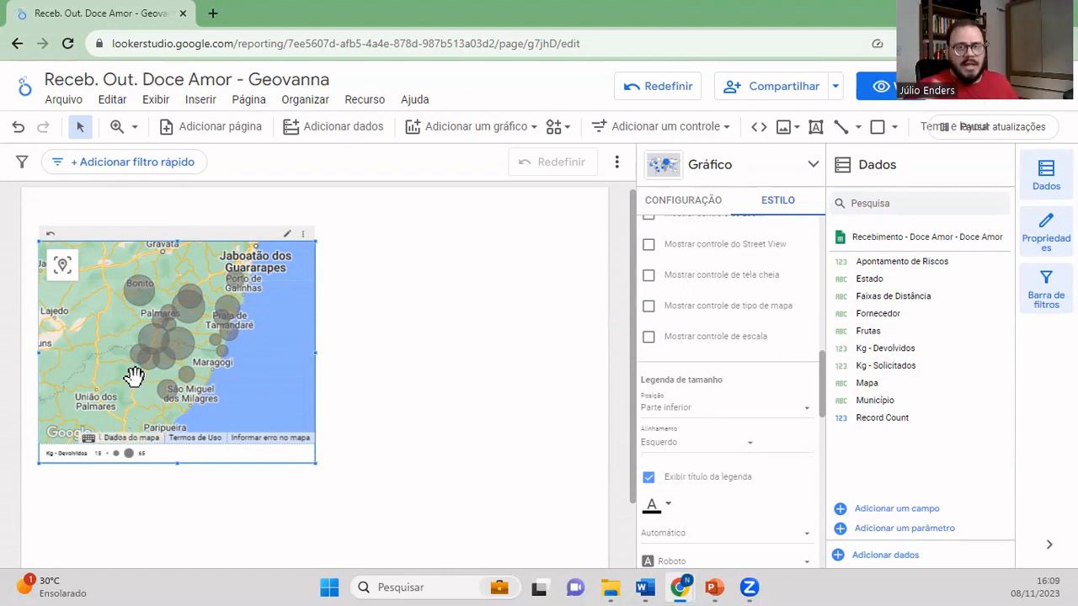
mouse_move(148, 344)
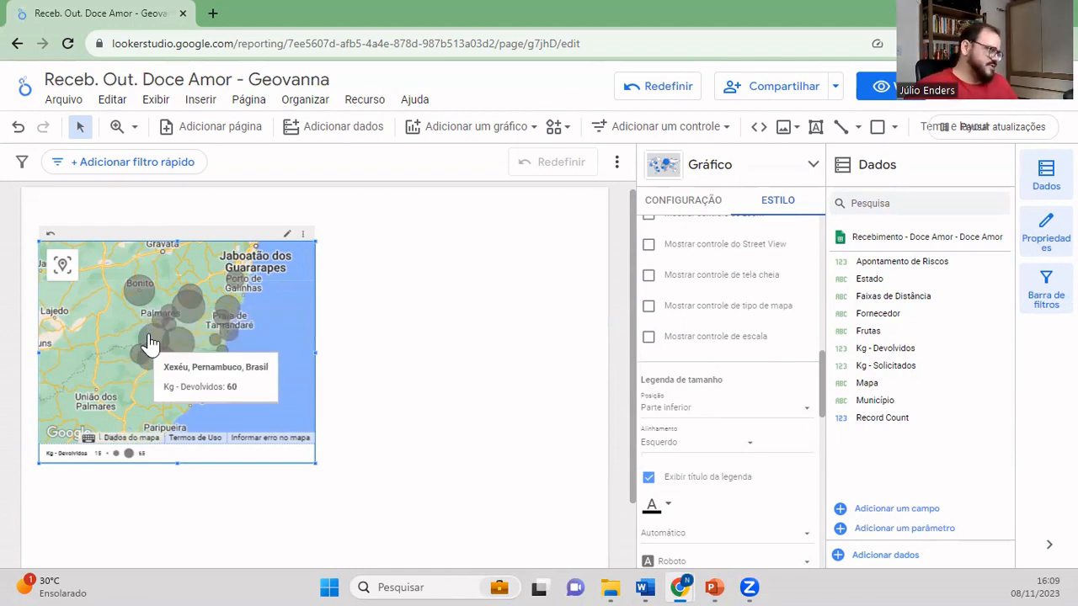
click(718, 411)
click(699, 372)
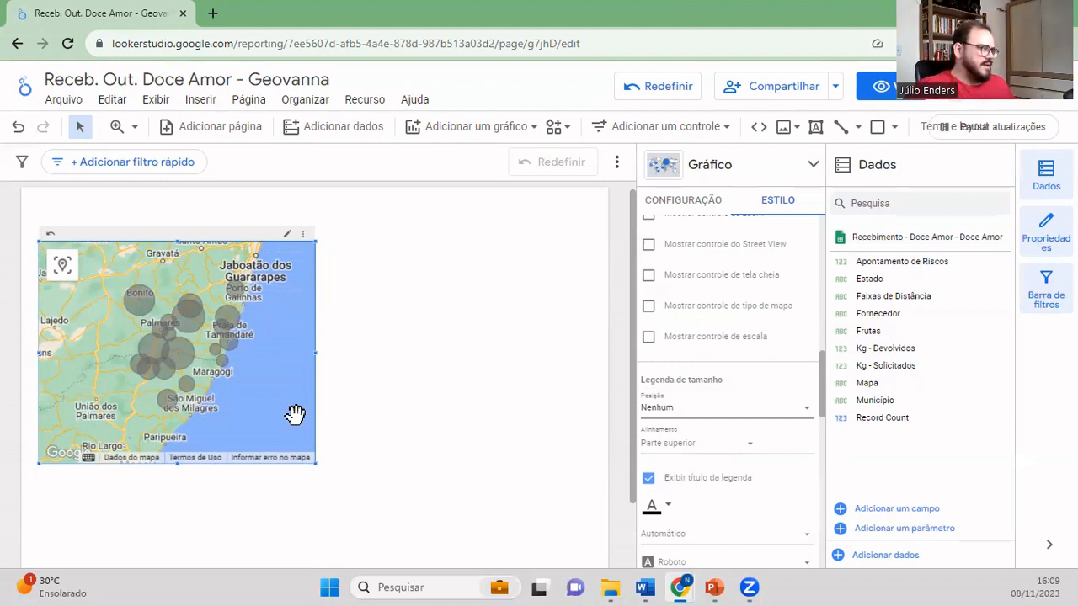
drag(257, 240, 253, 261)
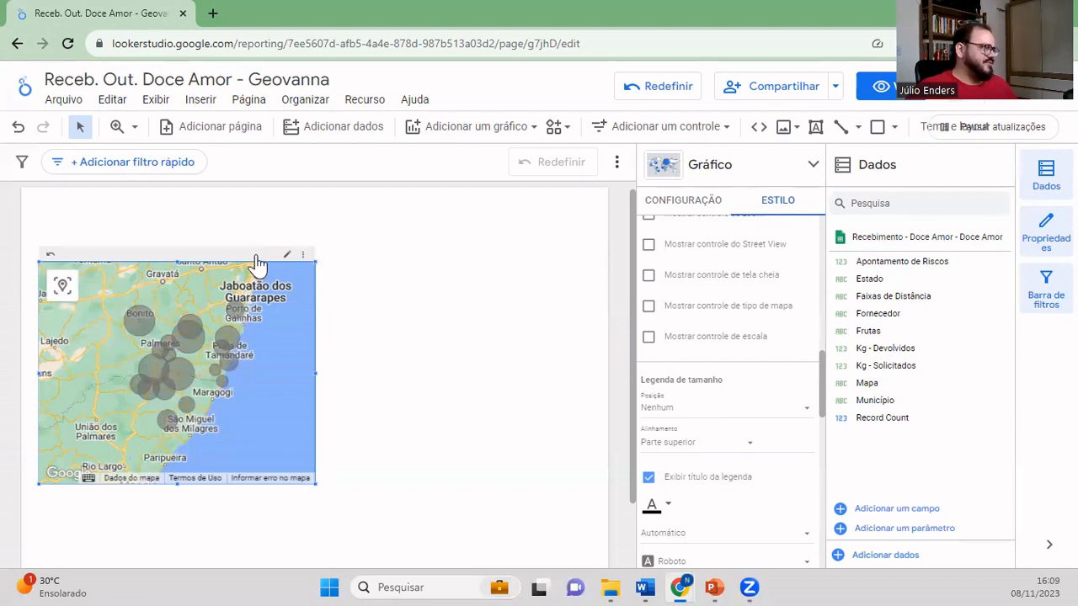
drag(257, 260, 258, 269)
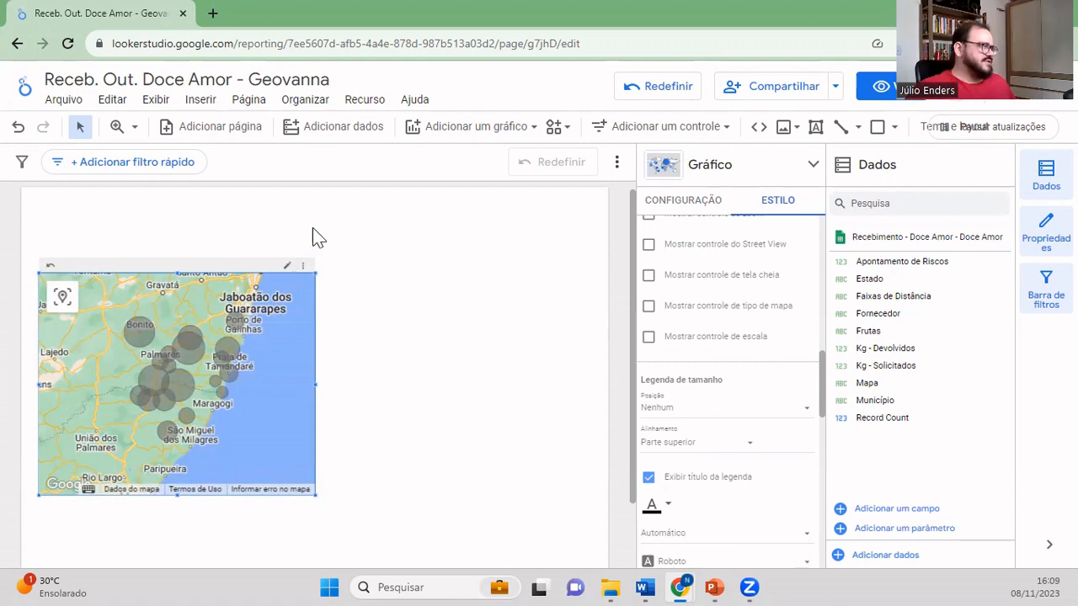
- Switch to the PowerPoint presentation to review the analysis questions on slide 5, and return to the Looker Studio report
mouse_move(714, 586)
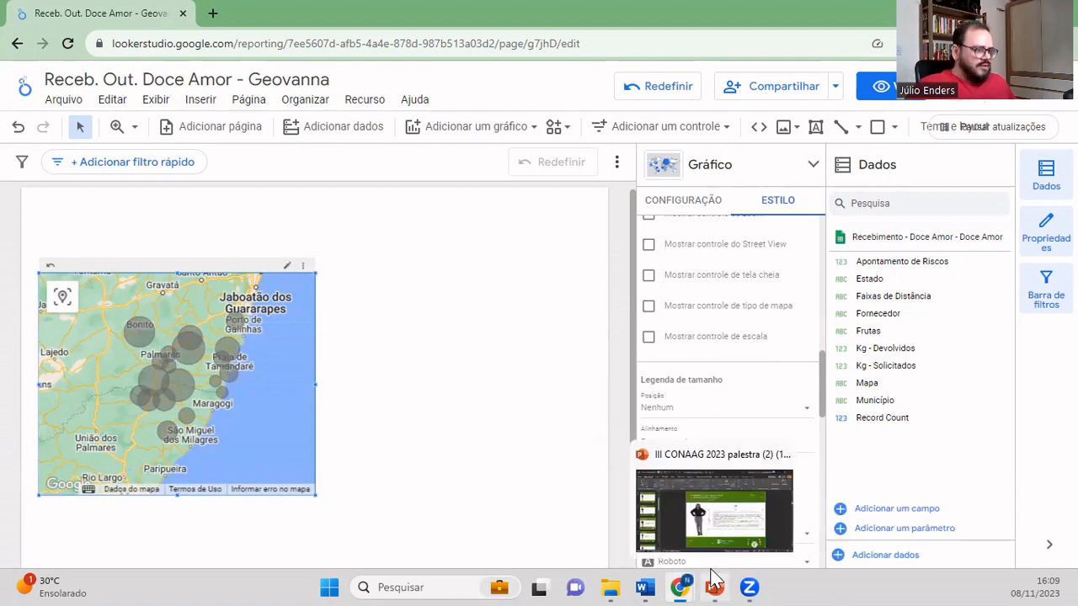
click(735, 522)
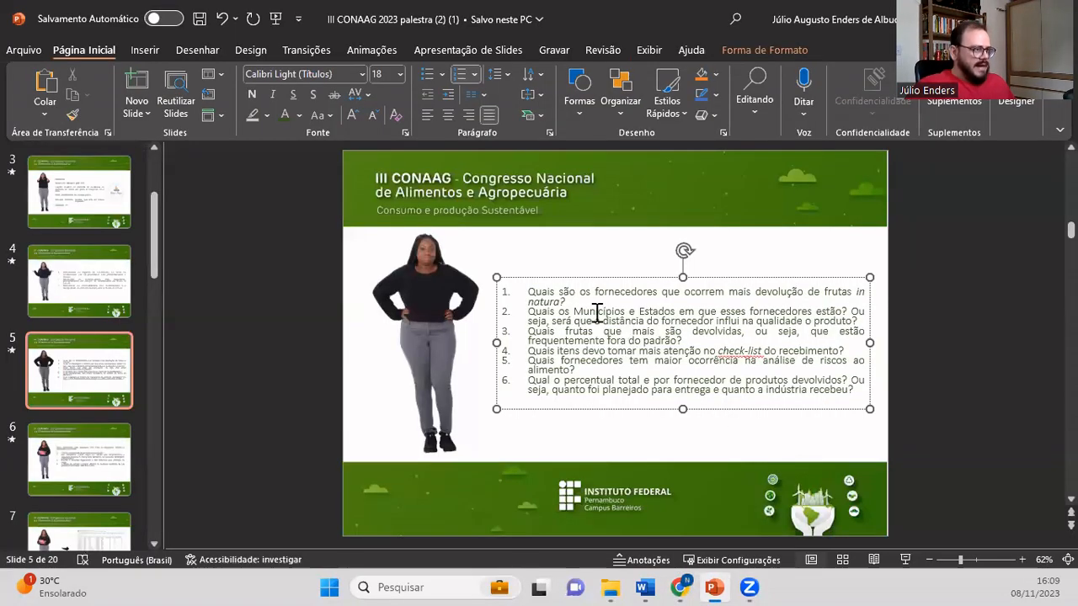
key(Down)
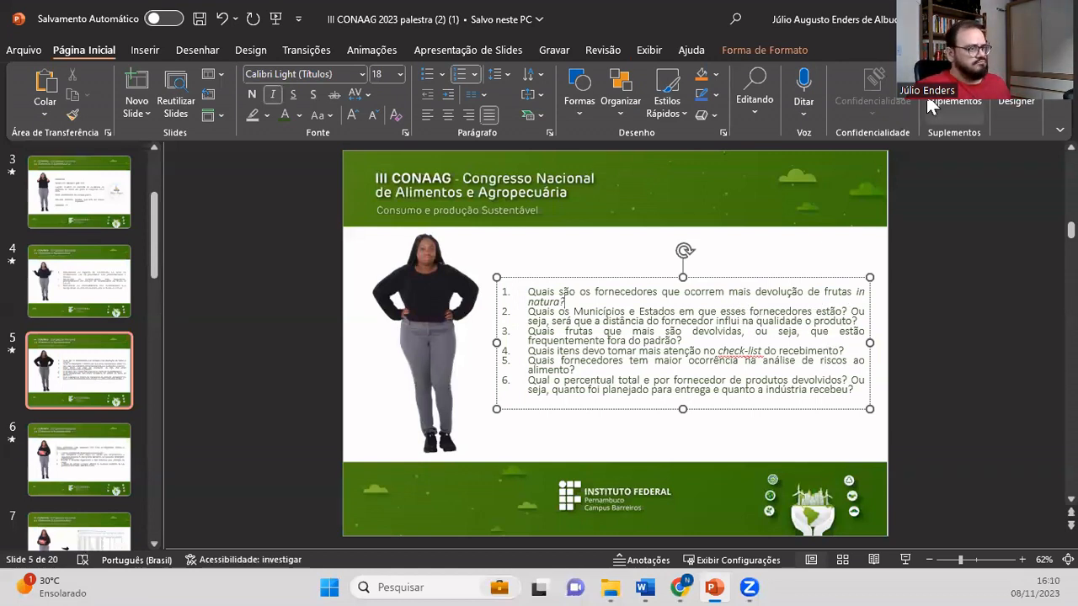
key(alt+Tab)
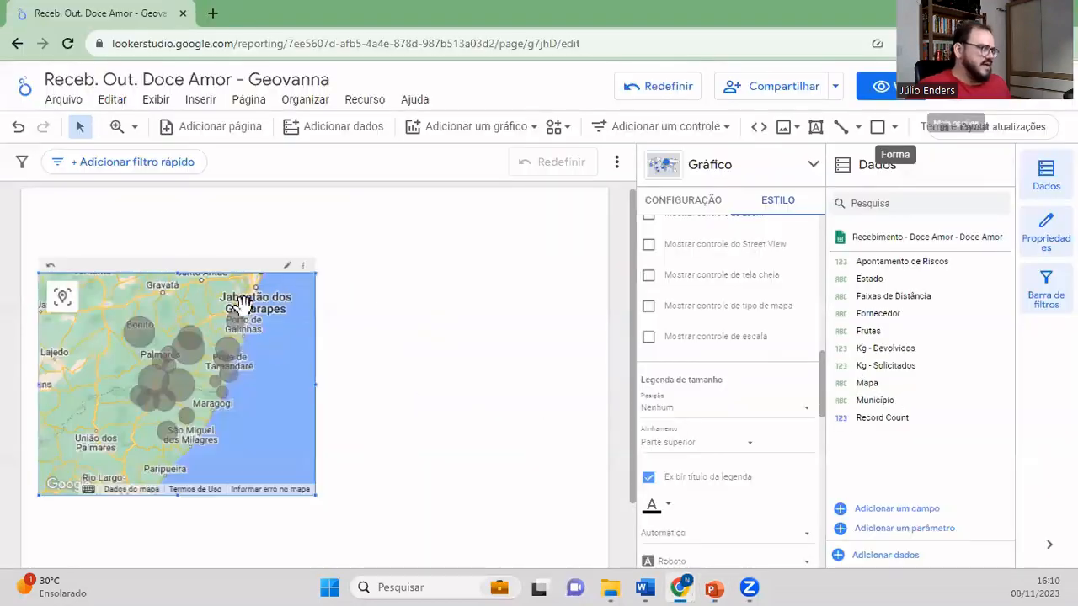
- Insert a Lista suspensa control just above the map, aligned with its left edge
click(204, 101)
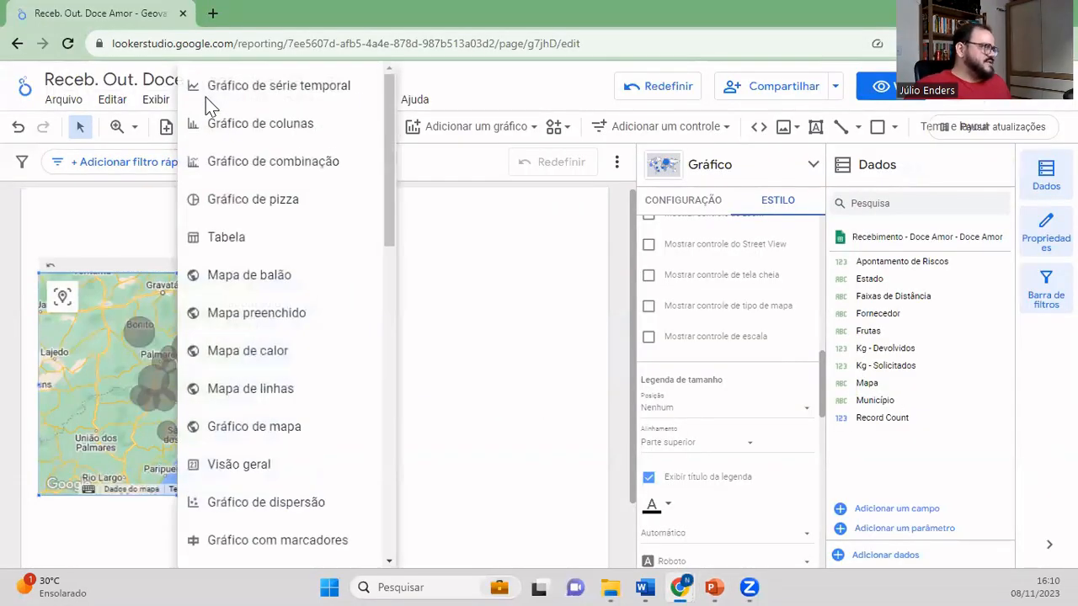
scroll(224, 130, down, 3)
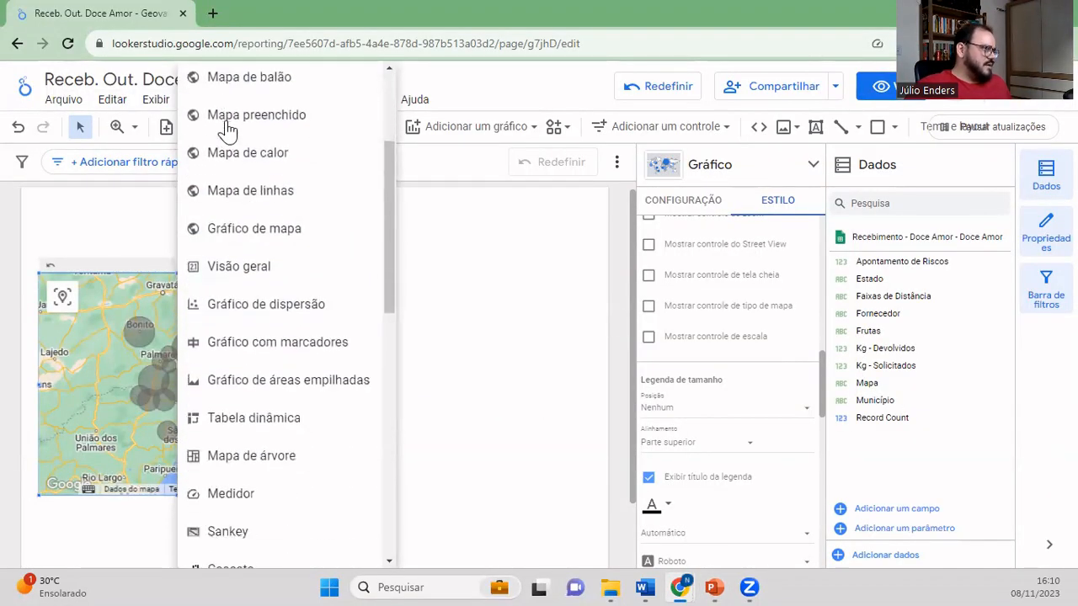
scroll(227, 135, down, 3)
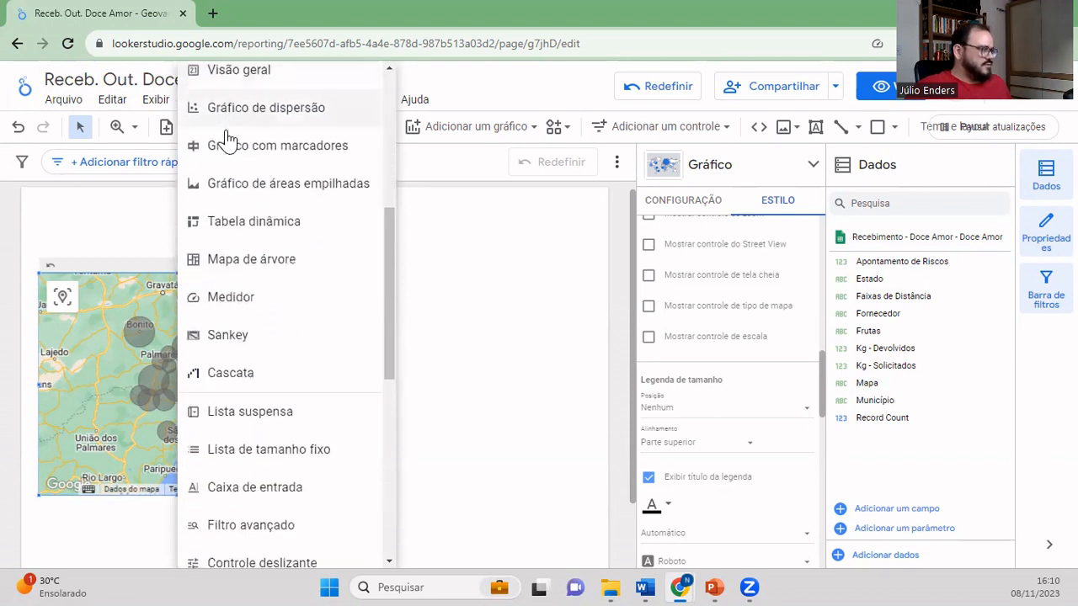
click(252, 417)
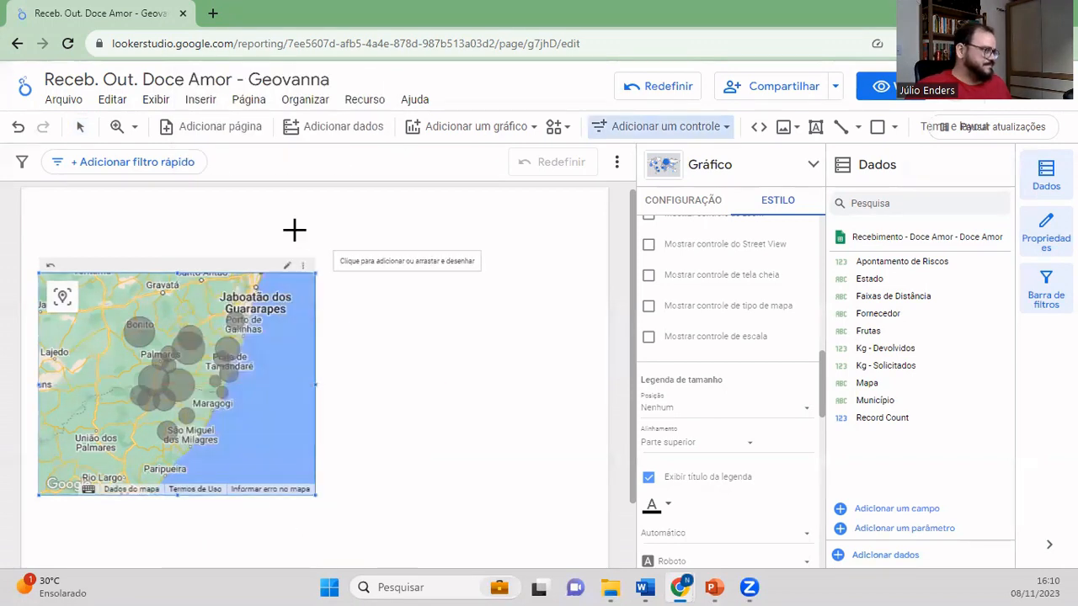
click(37, 241)
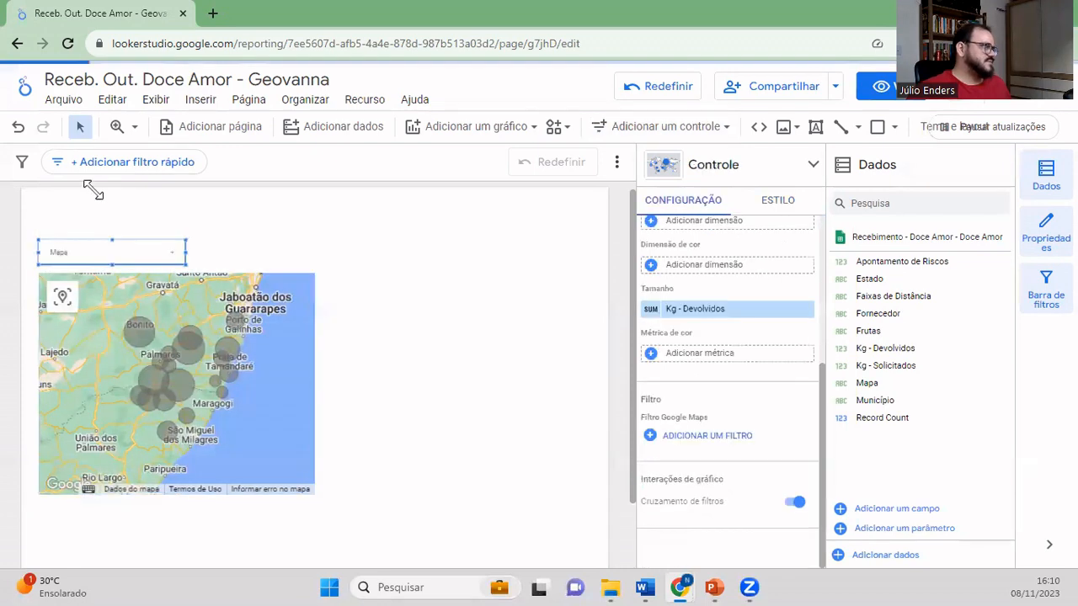
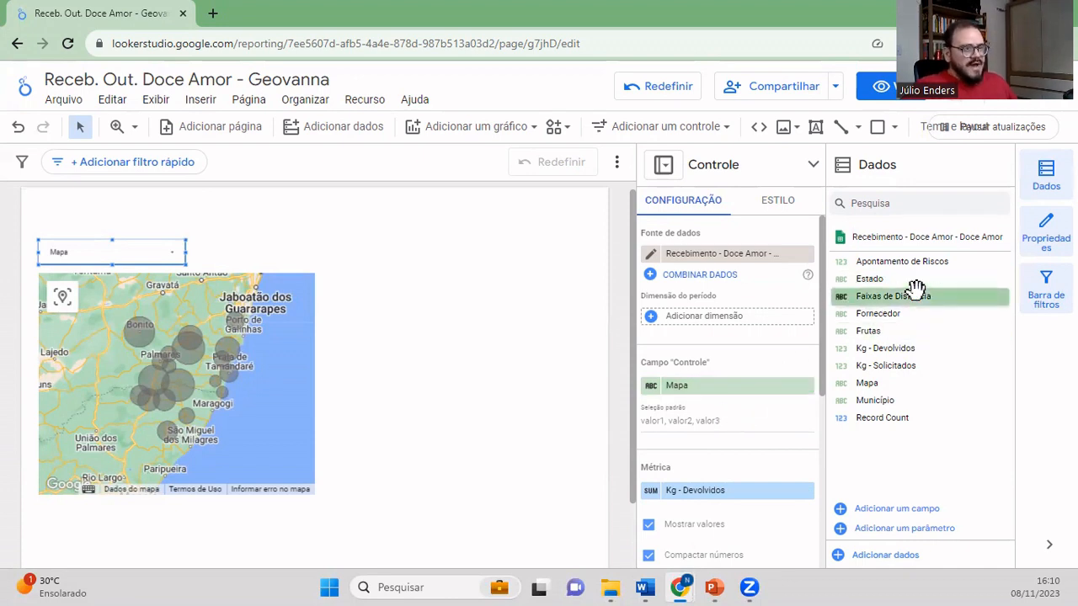
- Set the drop-down control's field to Faixas de Distância and remove its Kg - Devolvidos metric
drag(912, 298, 747, 388)
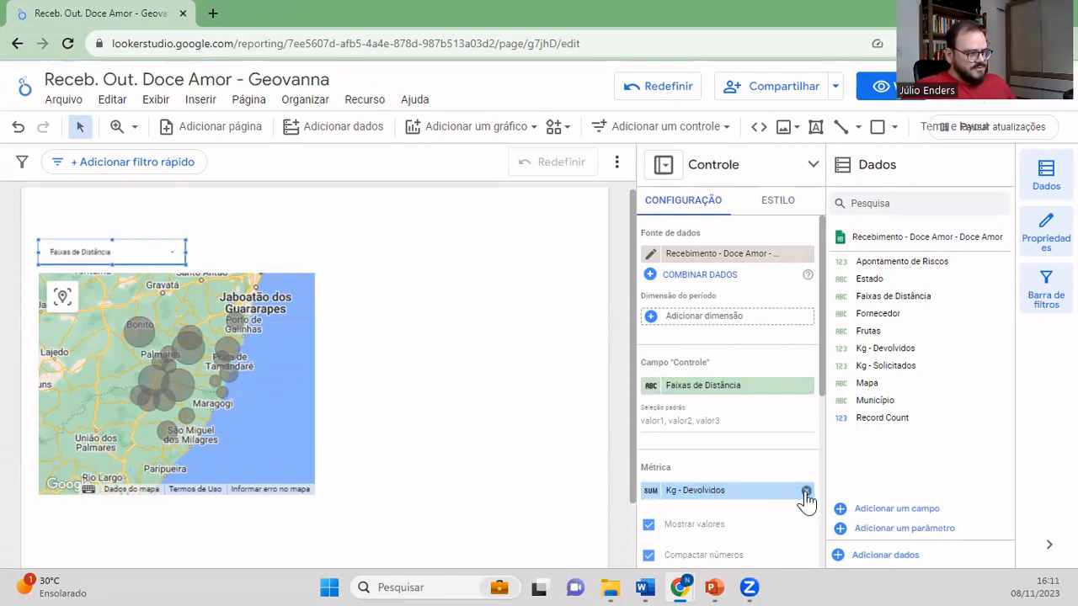
click(806, 491)
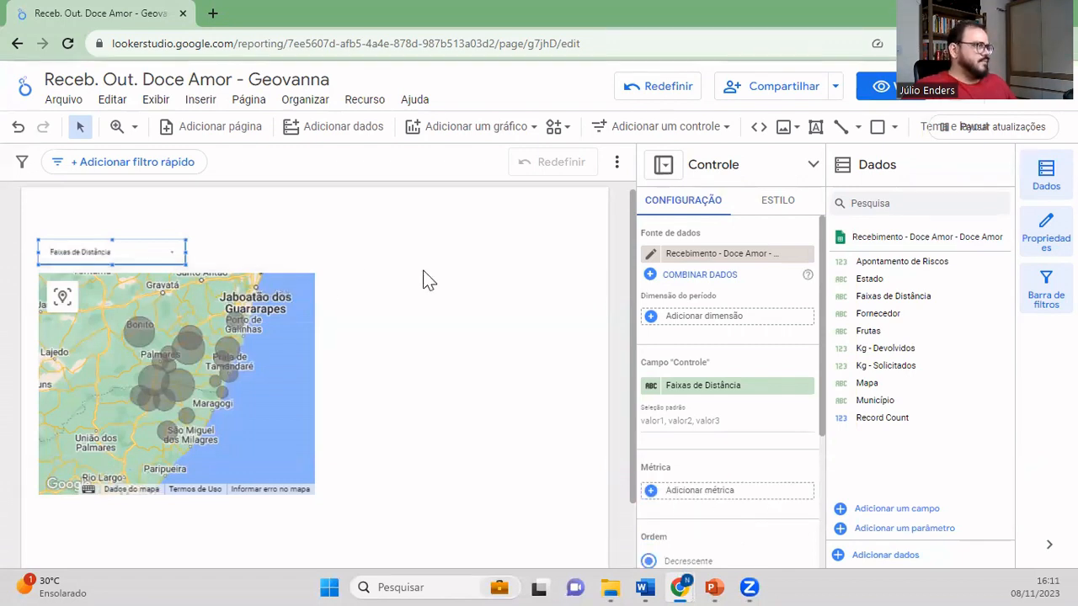
click(375, 315)
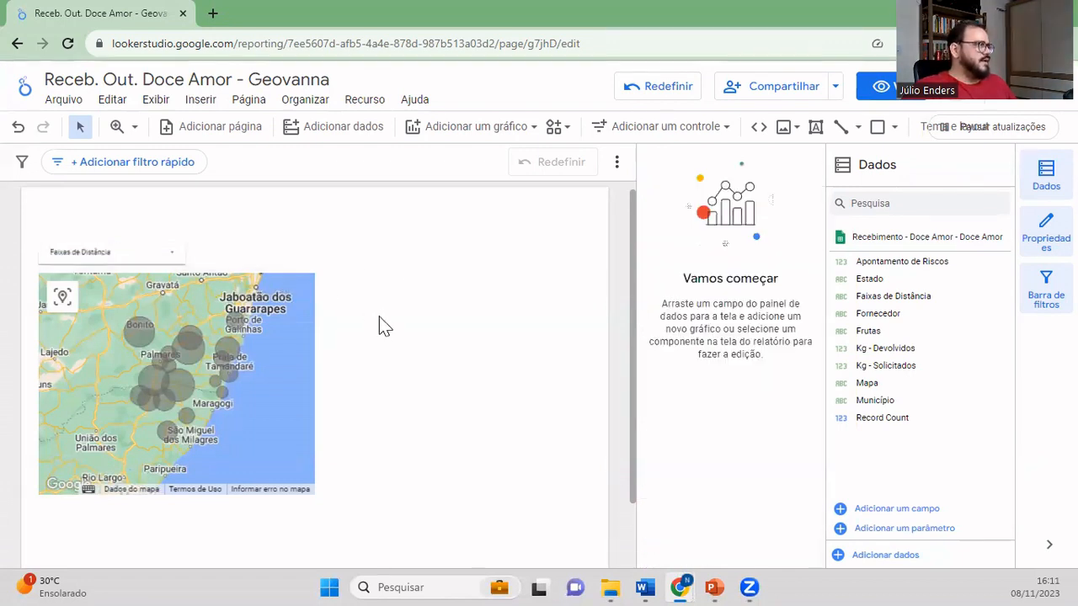
- Filter the report with the Faixas de Distância control so that only De 61 a 90km is selected
click(174, 254)
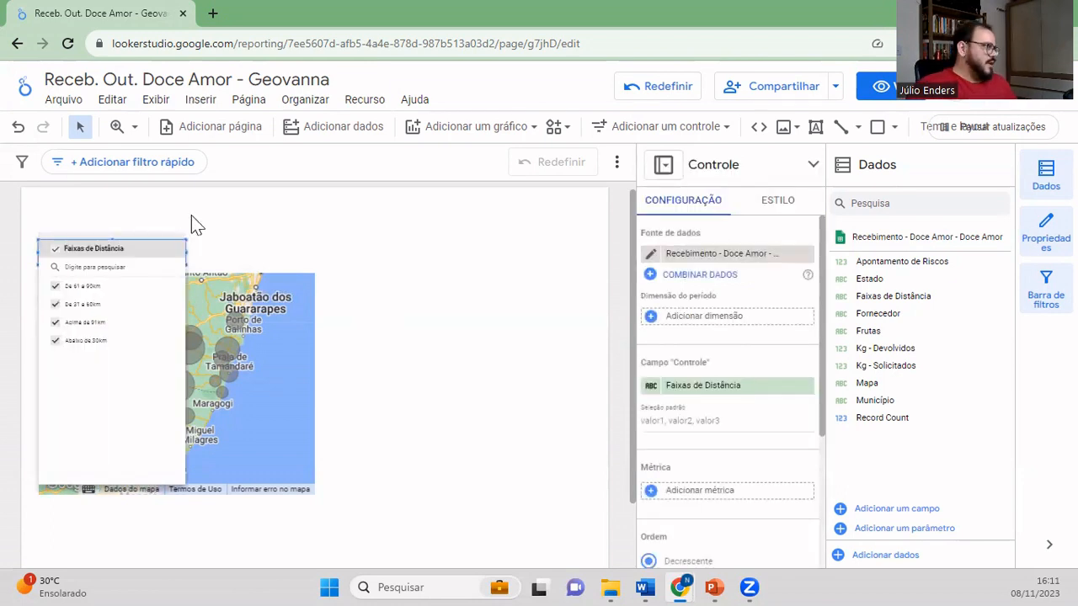
click(135, 126)
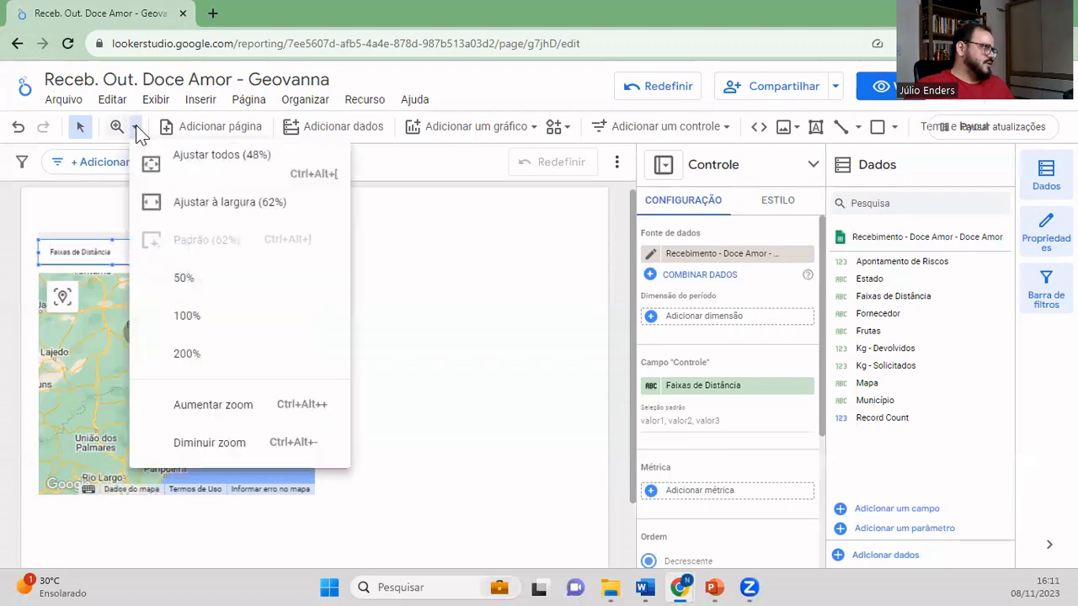
click(190, 354)
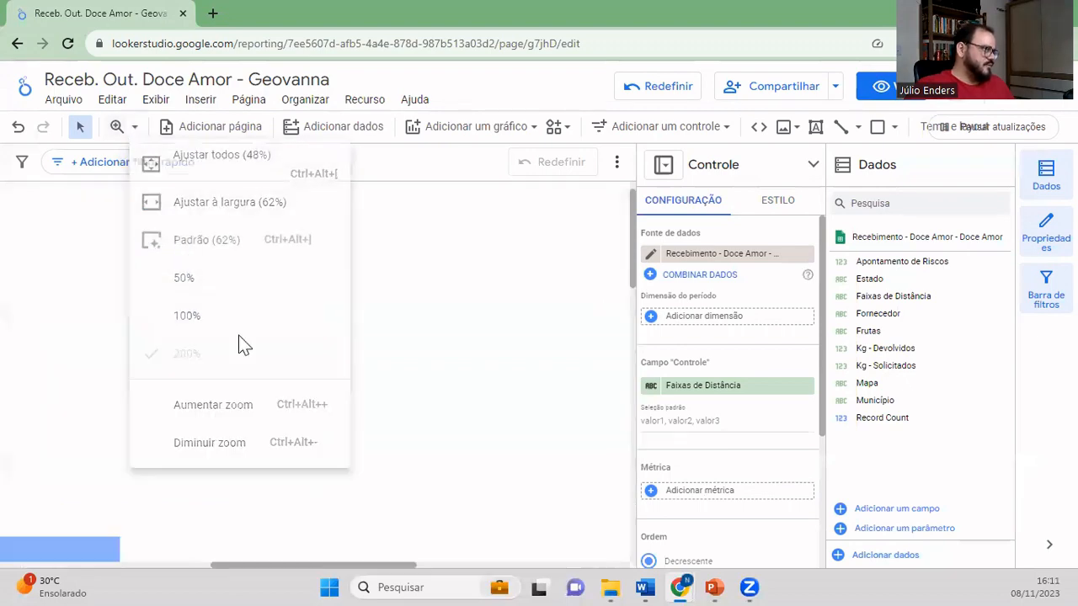
drag(357, 568, 163, 566)
click(589, 294)
scroll(594, 296, down, 1)
scroll(589, 296, down, 1)
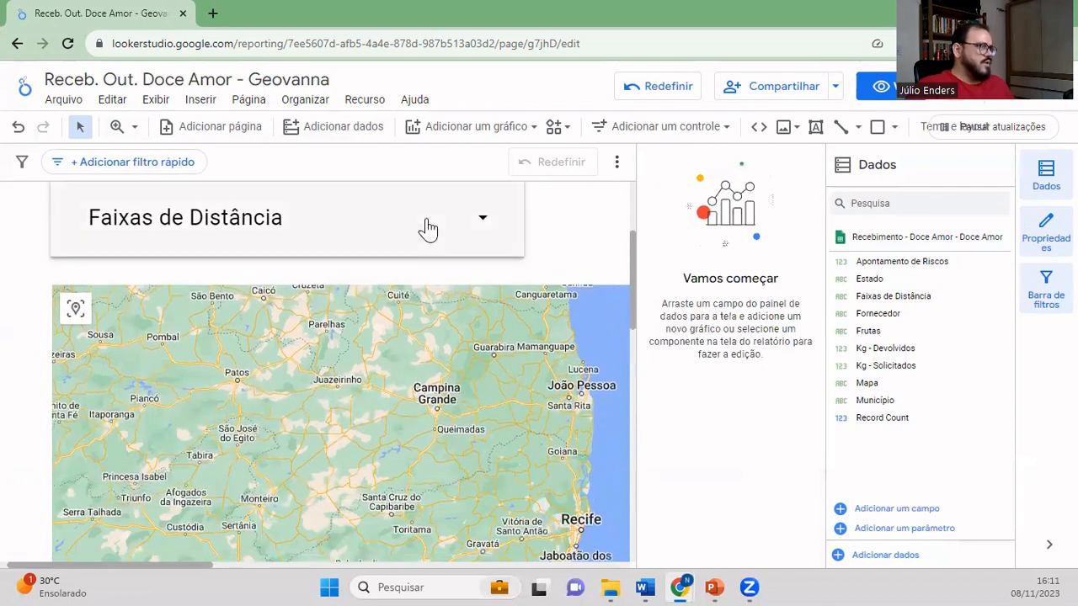
click(482, 221)
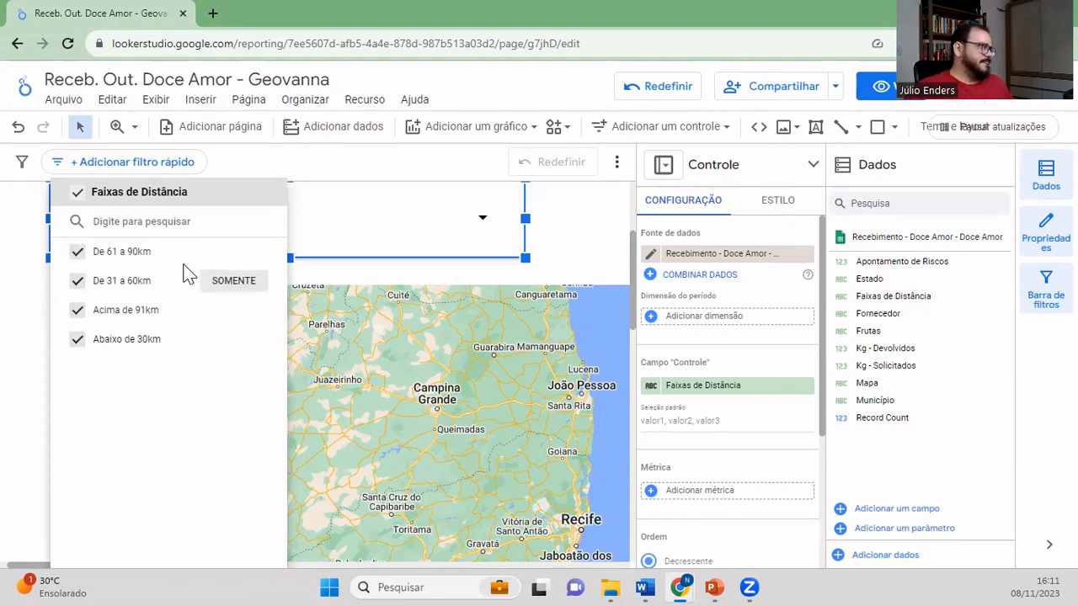
click(77, 192)
click(77, 253)
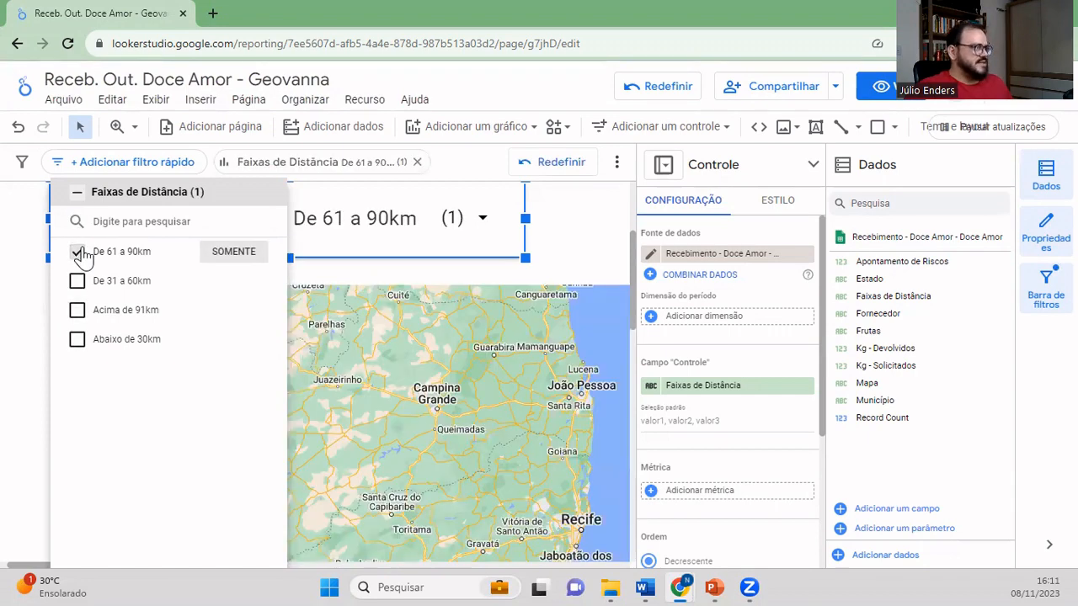
- Add Acima de 91km to the Faixas de Distância filter selection and set the report canvas zoom to 100%
click(78, 310)
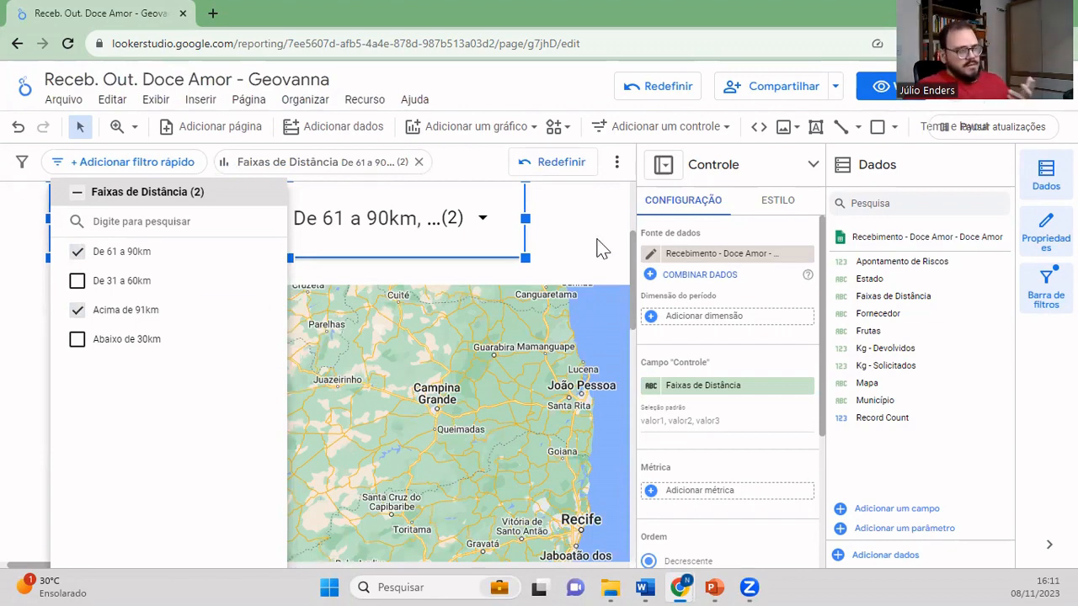
click(596, 247)
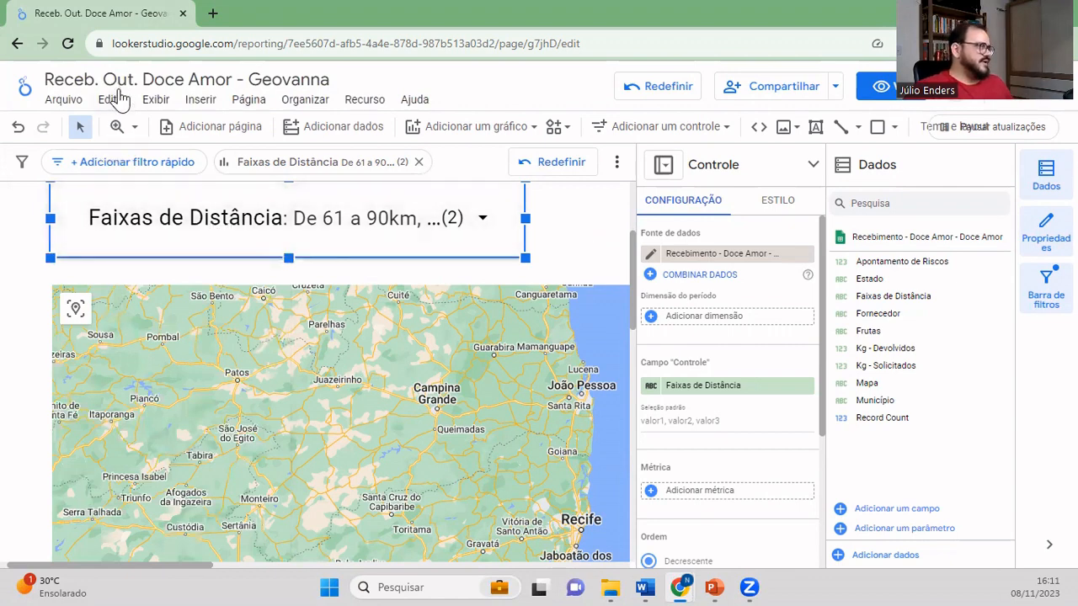
click(131, 128)
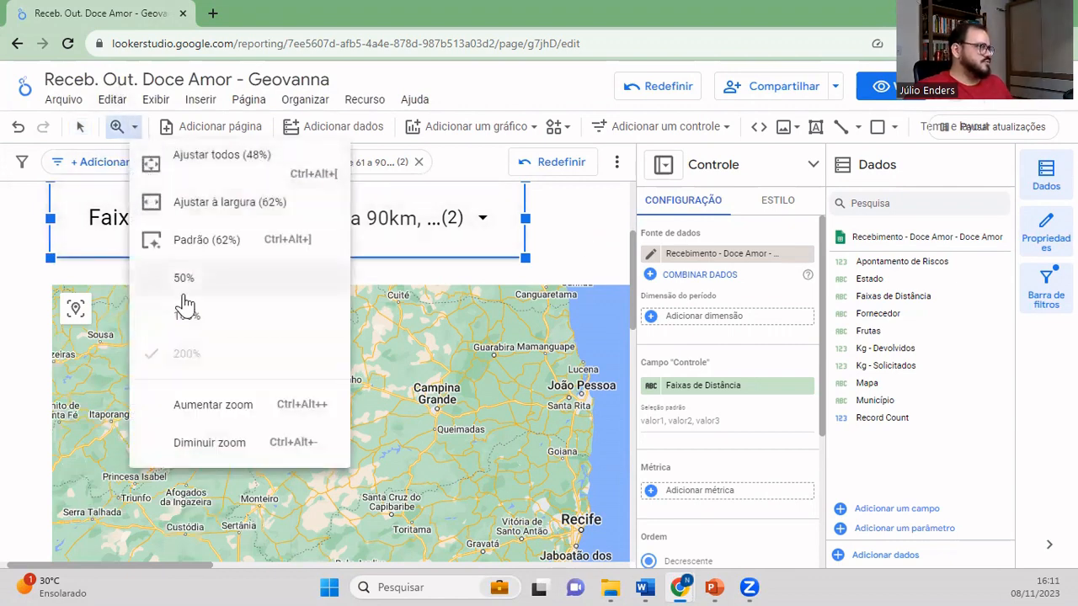
click(199, 330)
click(543, 328)
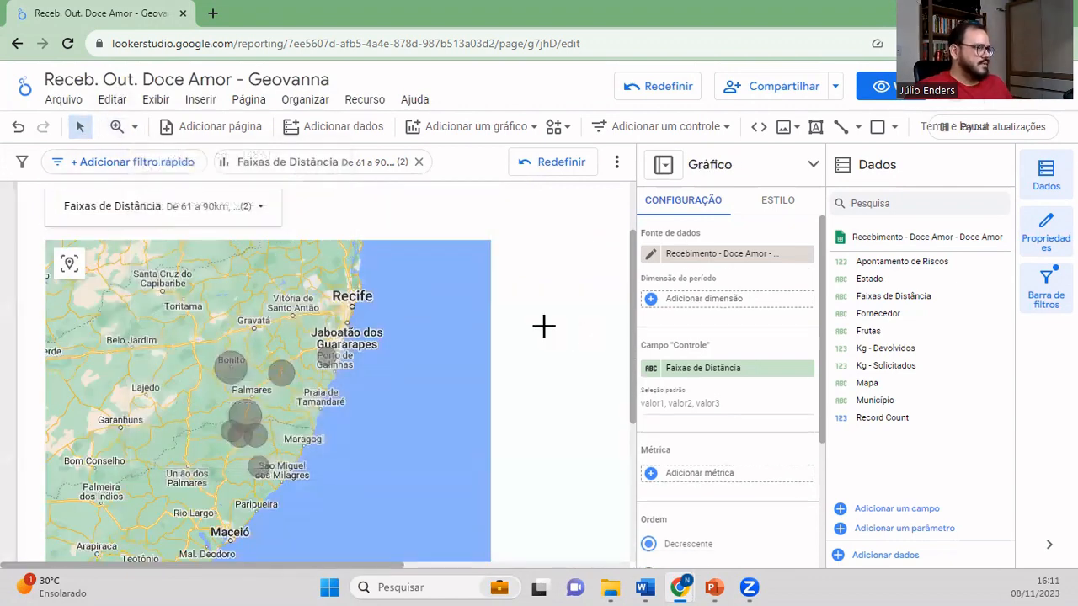
- Examine the supplier bubbles on the filtered map, checking each municipality's location and Kg - Devolvidos value
scroll(542, 352, up, 2)
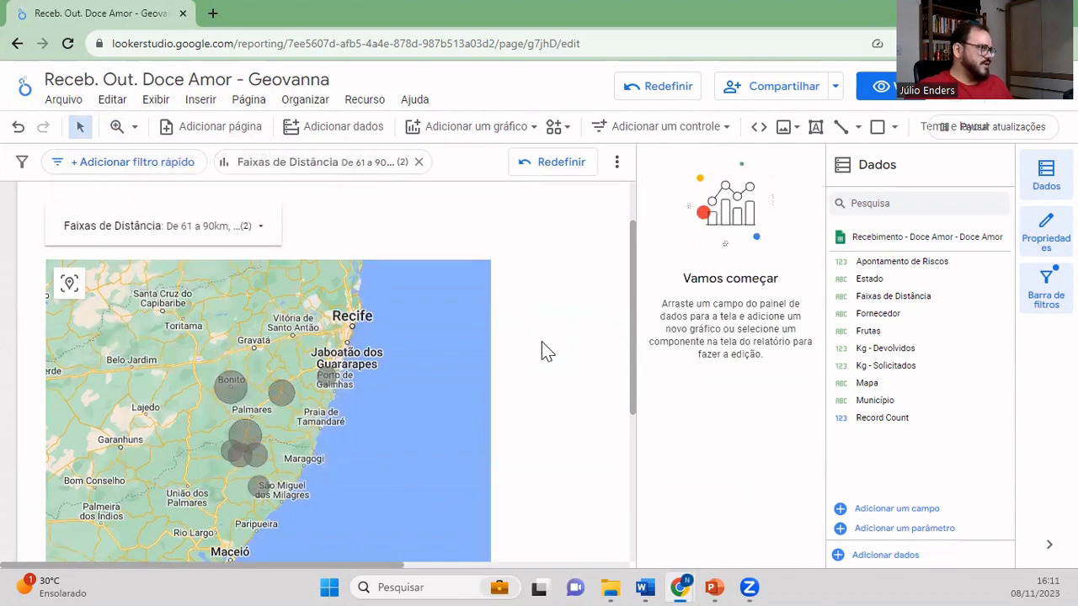
scroll(515, 335, down, 2)
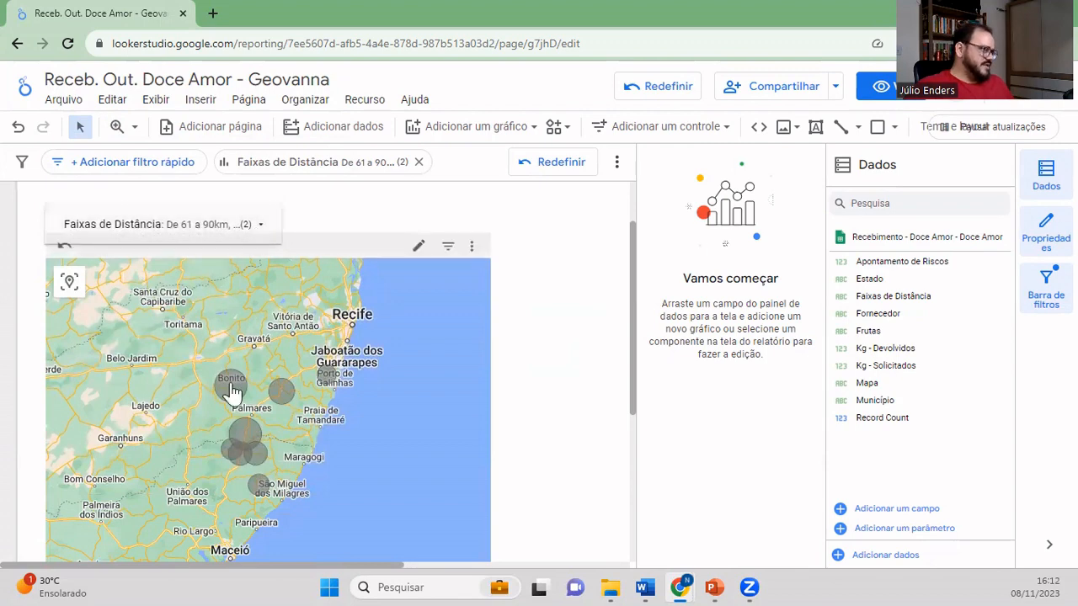
mouse_move(248, 433)
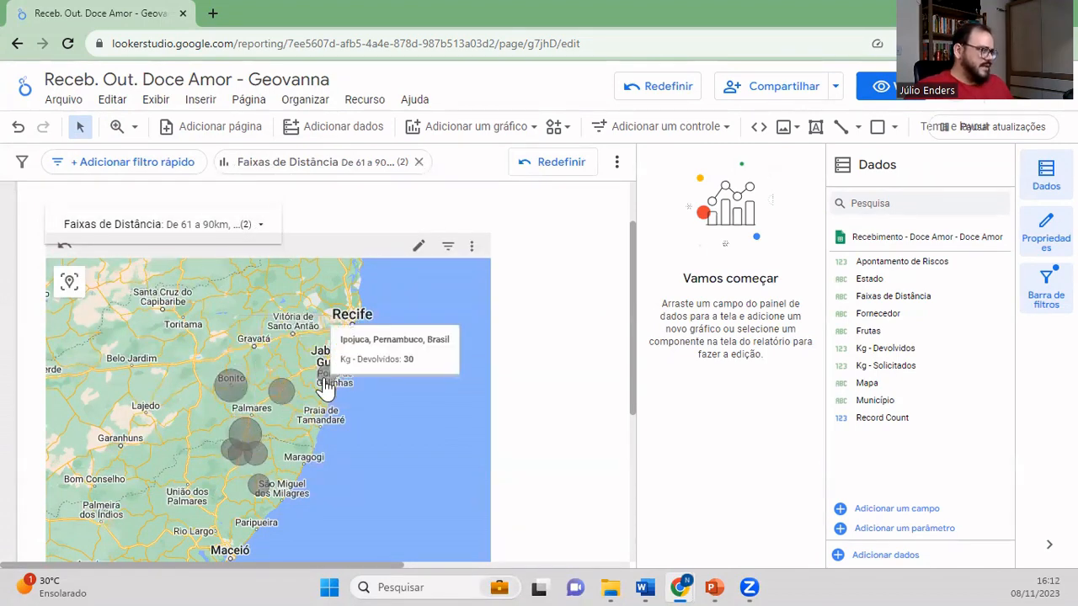
mouse_move(239, 473)
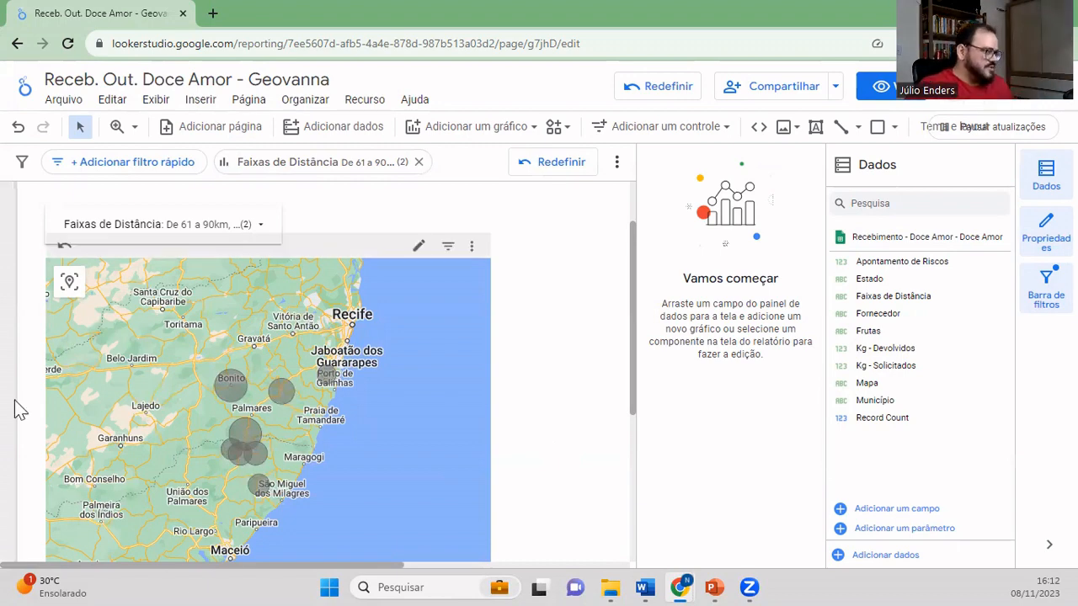
scroll(322, 408, up, 1)
drag(366, 445, 401, 389)
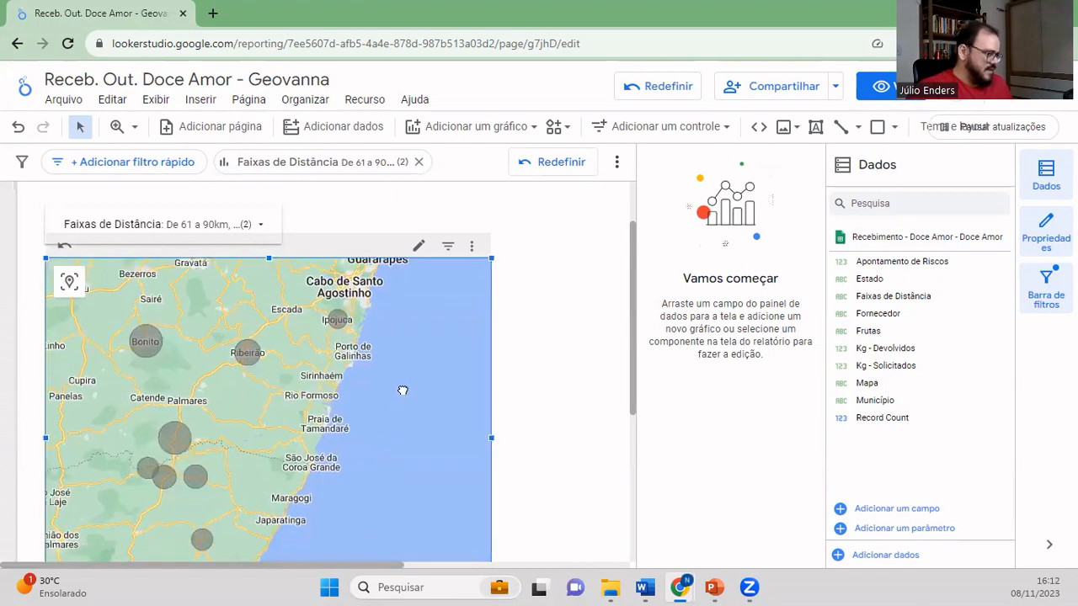
scroll(392, 357, up, 1)
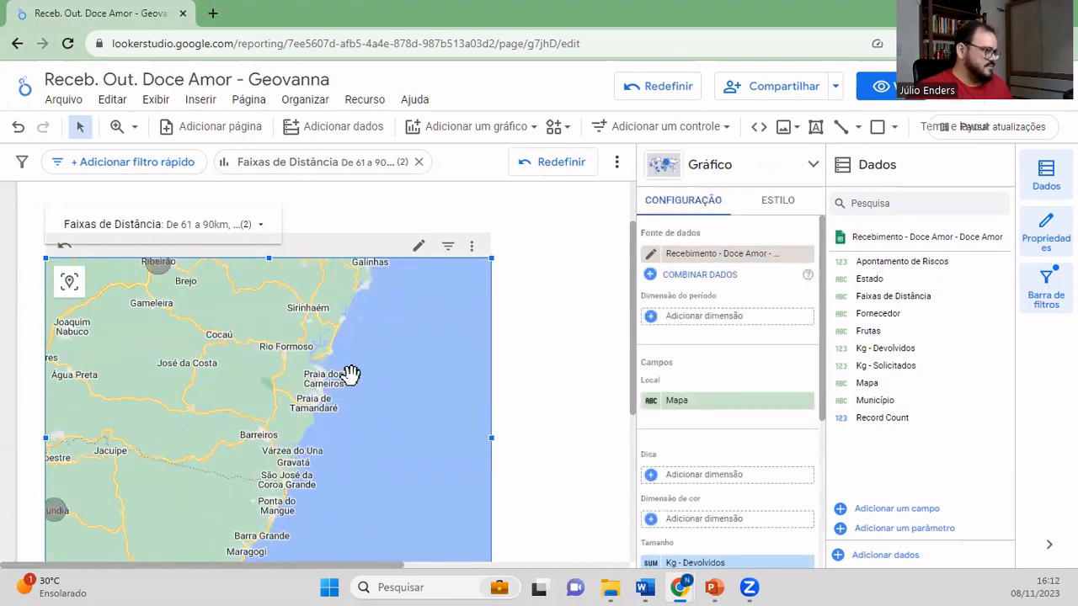
drag(378, 369, 442, 407)
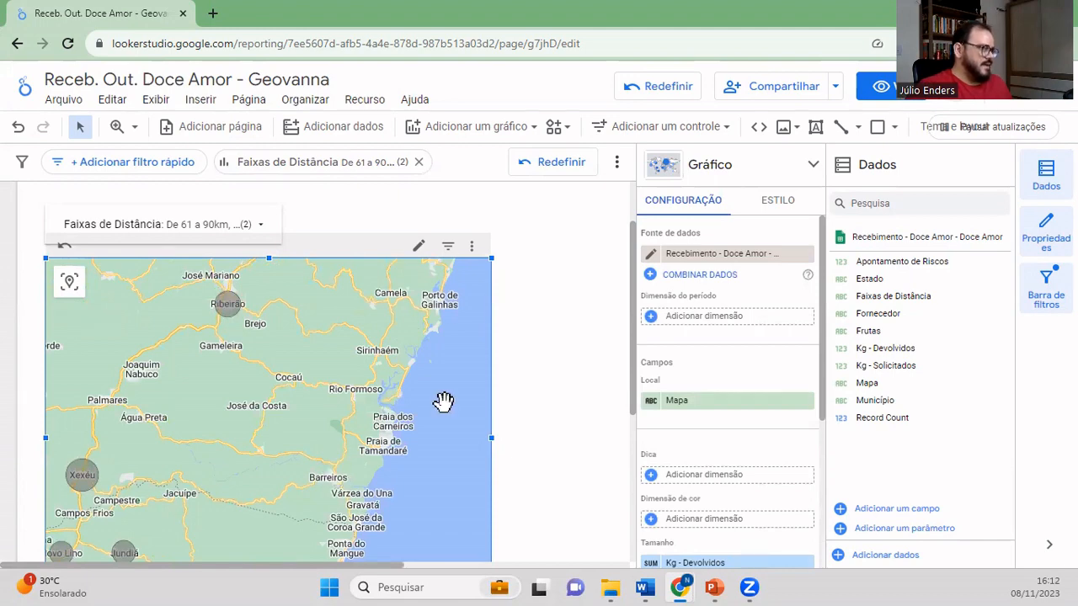
drag(452, 405, 462, 279)
drag(396, 499, 445, 560)
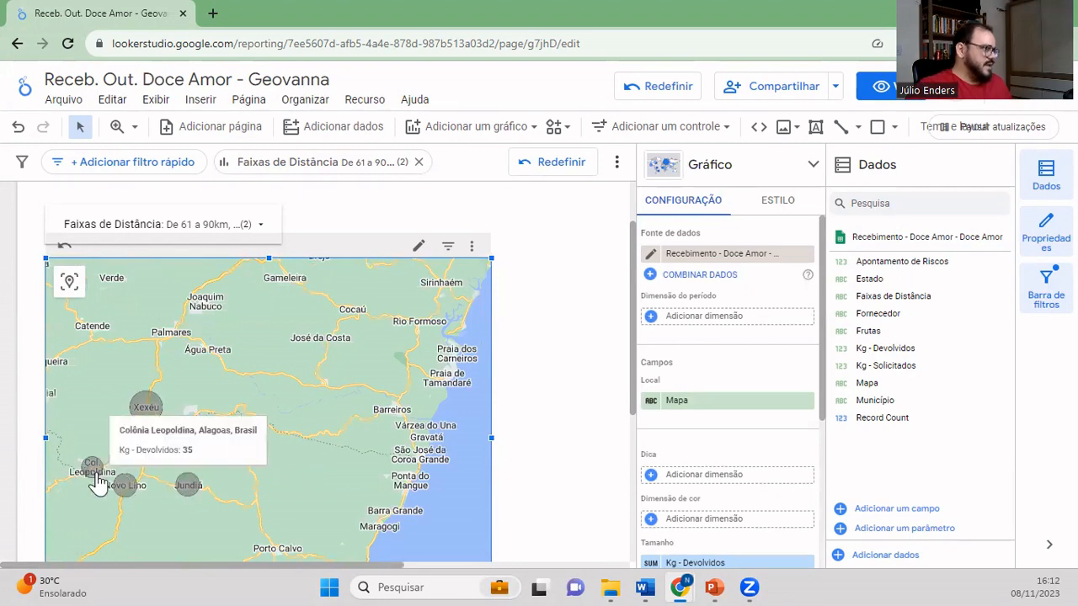
drag(472, 439, 455, 299)
drag(420, 448, 419, 486)
scroll(320, 385, down, 1)
drag(406, 381, 413, 447)
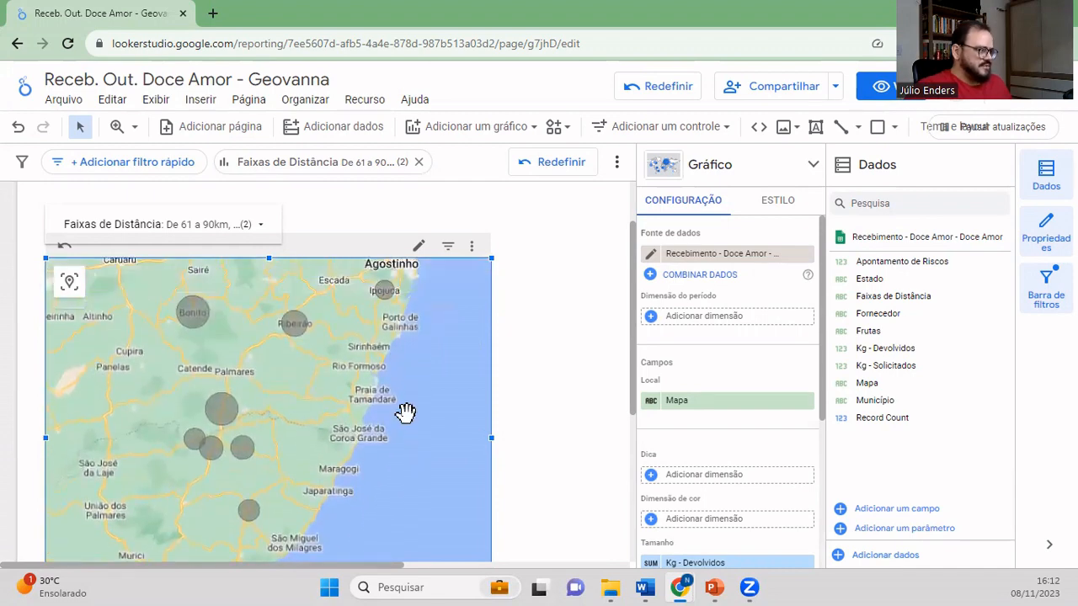
scroll(405, 413, down, 1)
scroll(405, 413, up, 1)
- Open the list of distance ranges in the Faixas de Distância control above the map
click(260, 229)
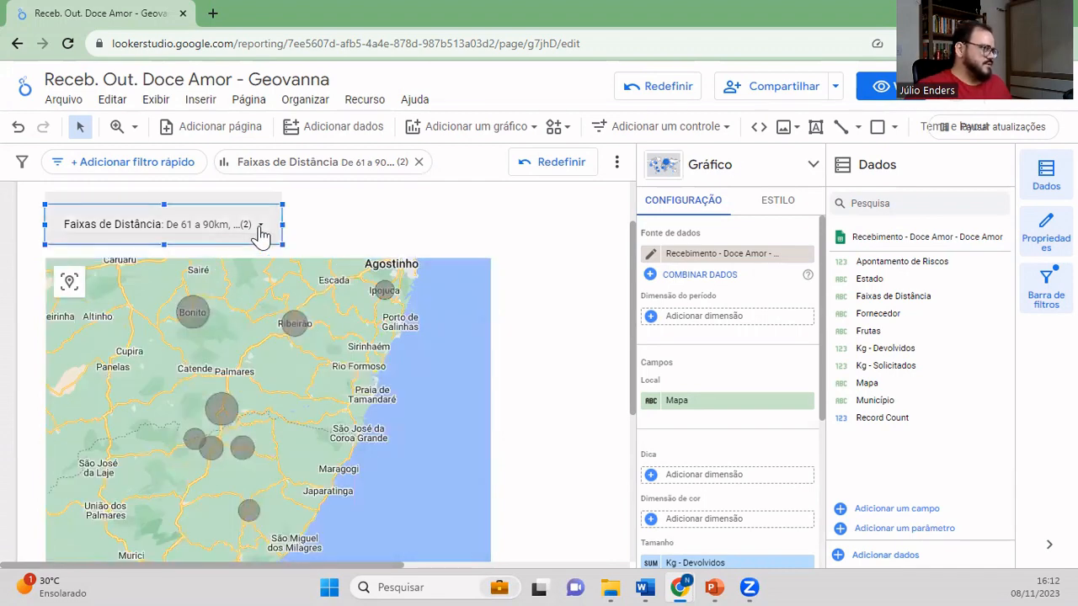
- Filter the map with the Faixas de Distância control to show only Abaixo de 30km
click(139, 287)
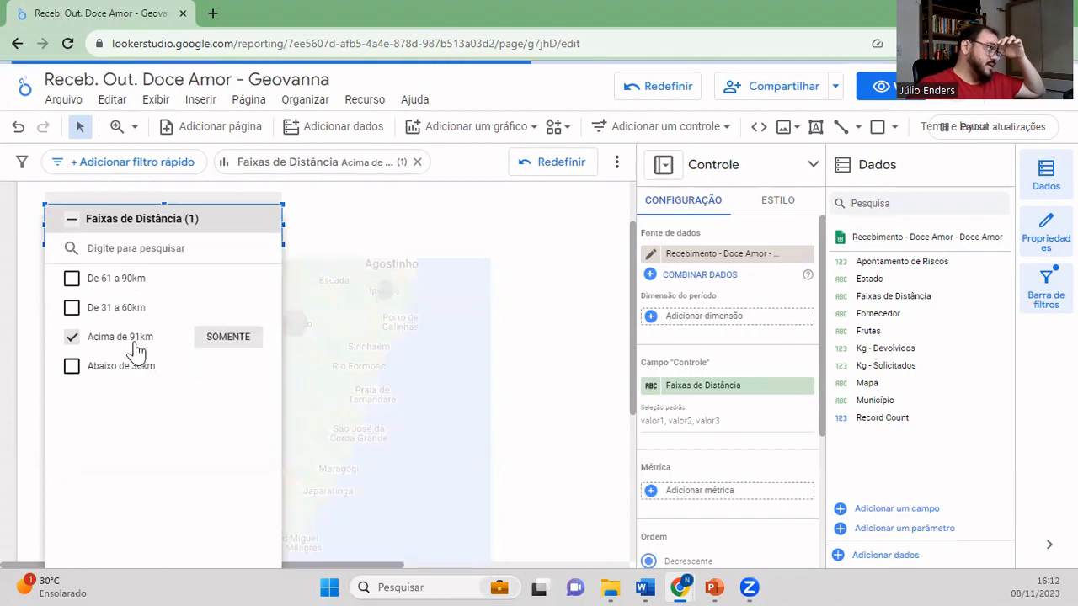
click(132, 336)
click(228, 367)
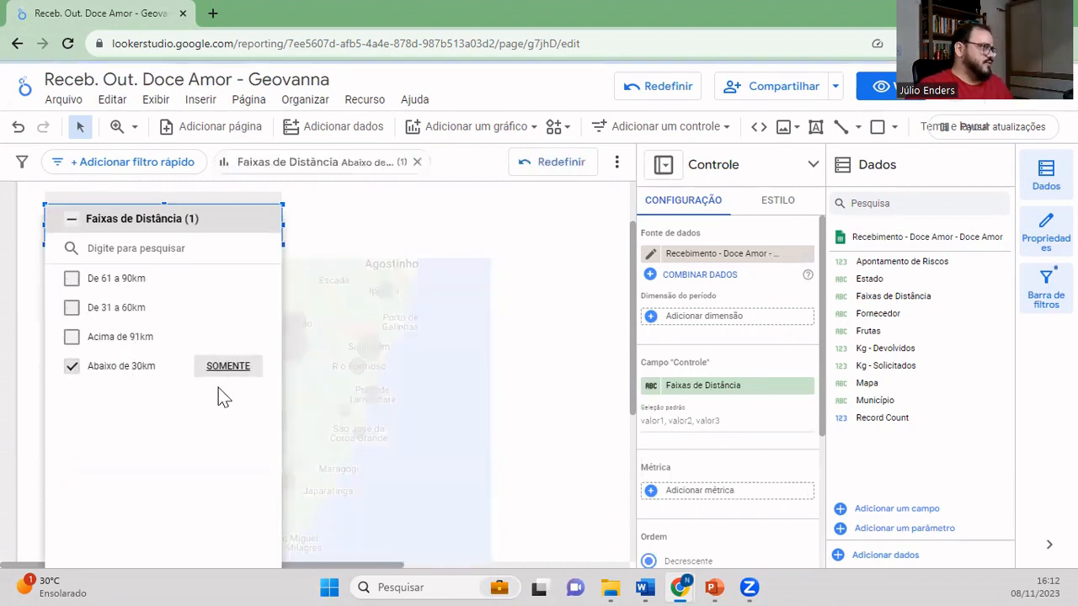
click(437, 407)
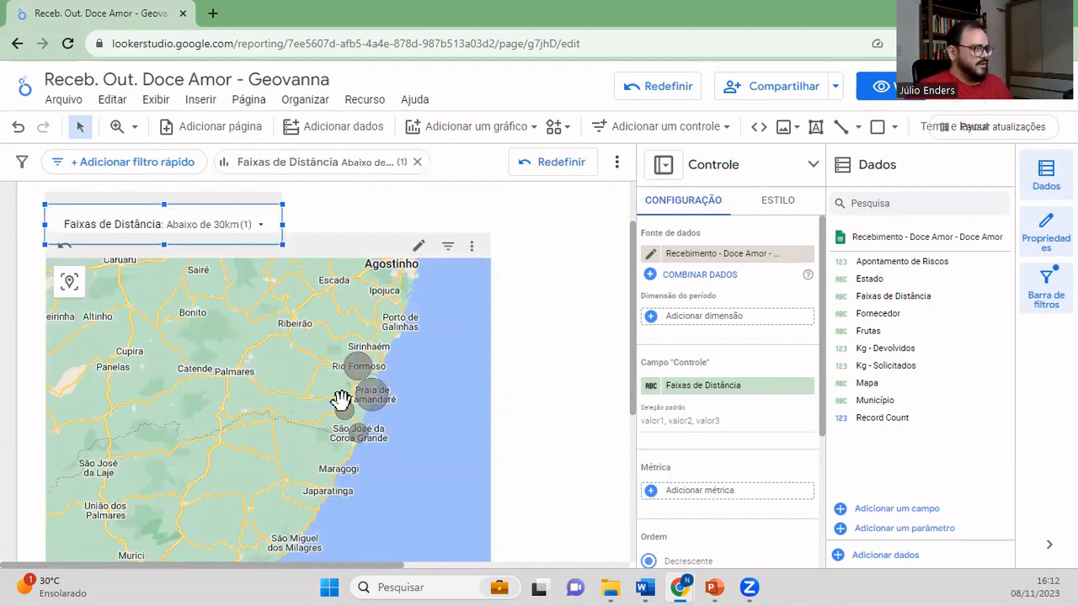
mouse_move(374, 406)
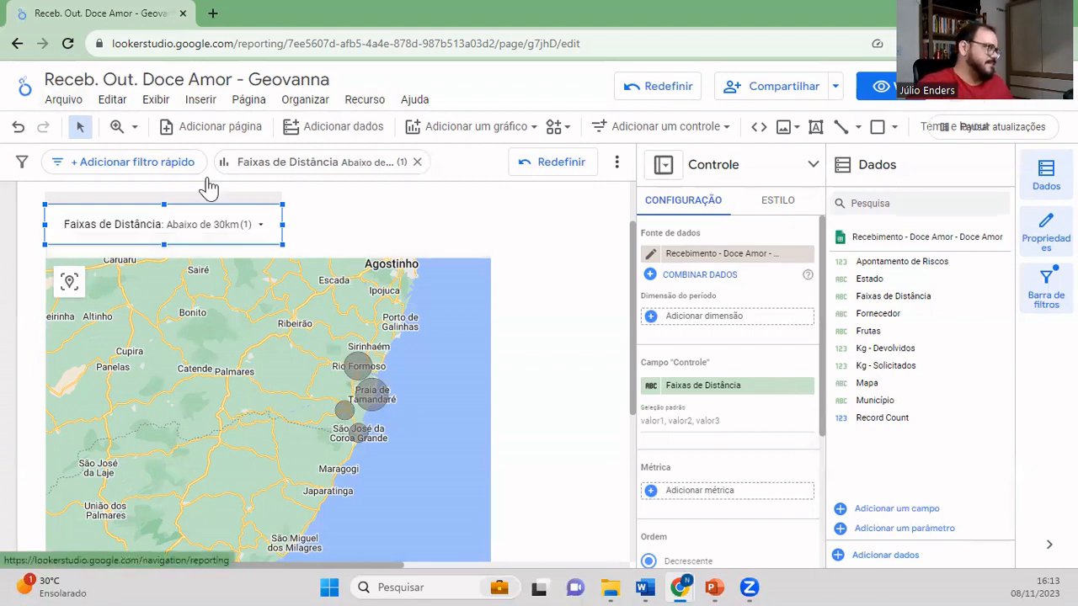
- Filter the map to only De 31 a 60km and inspect the Kg - Devolvidos of the individual municipality bubbles
click(263, 234)
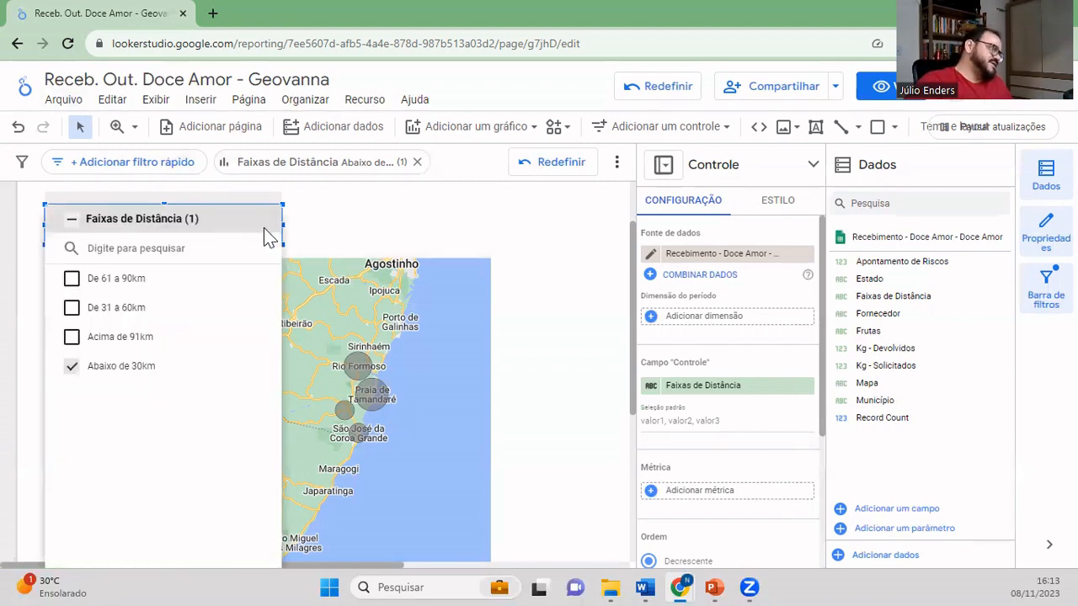
click(73, 366)
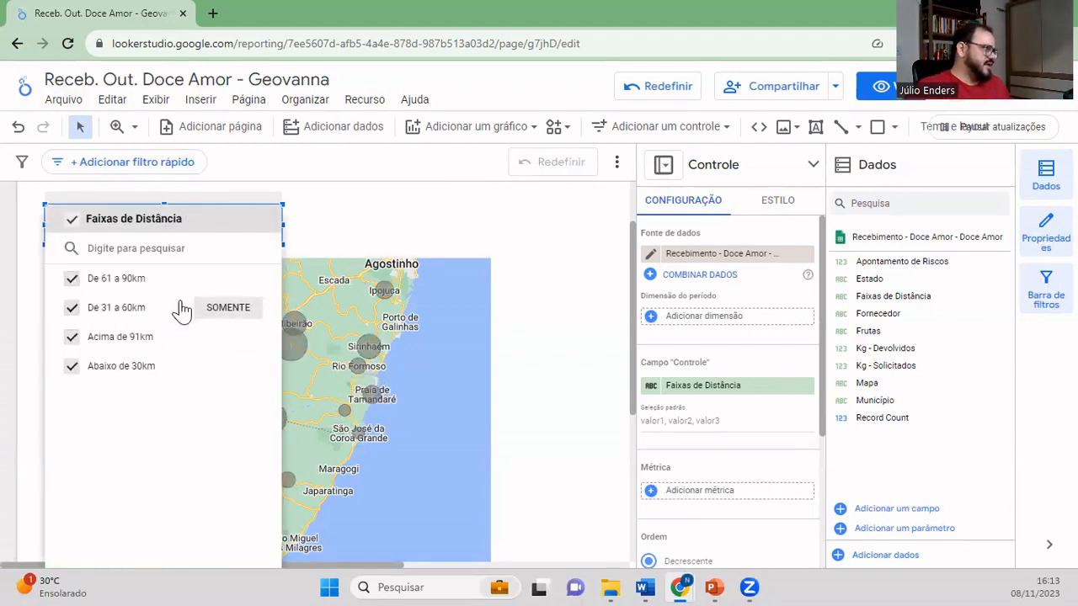
click(240, 308)
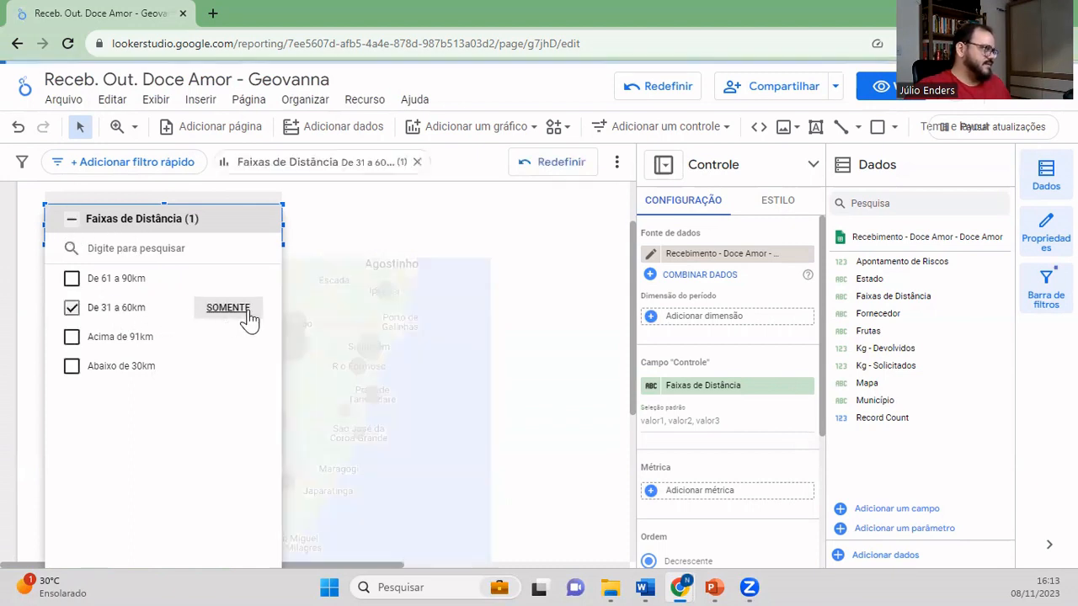
click(375, 236)
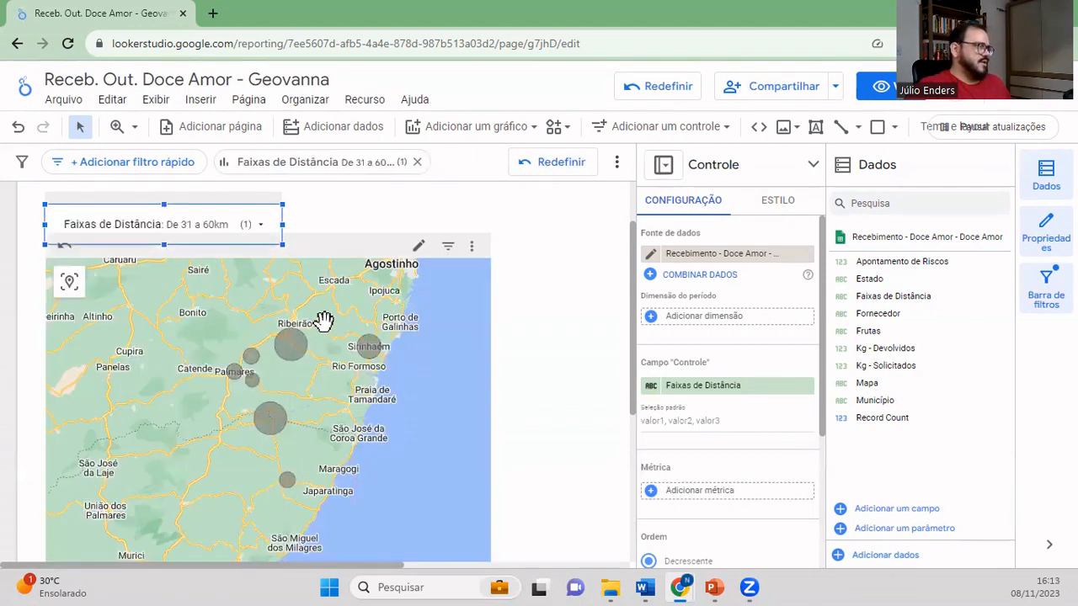
mouse_move(370, 358)
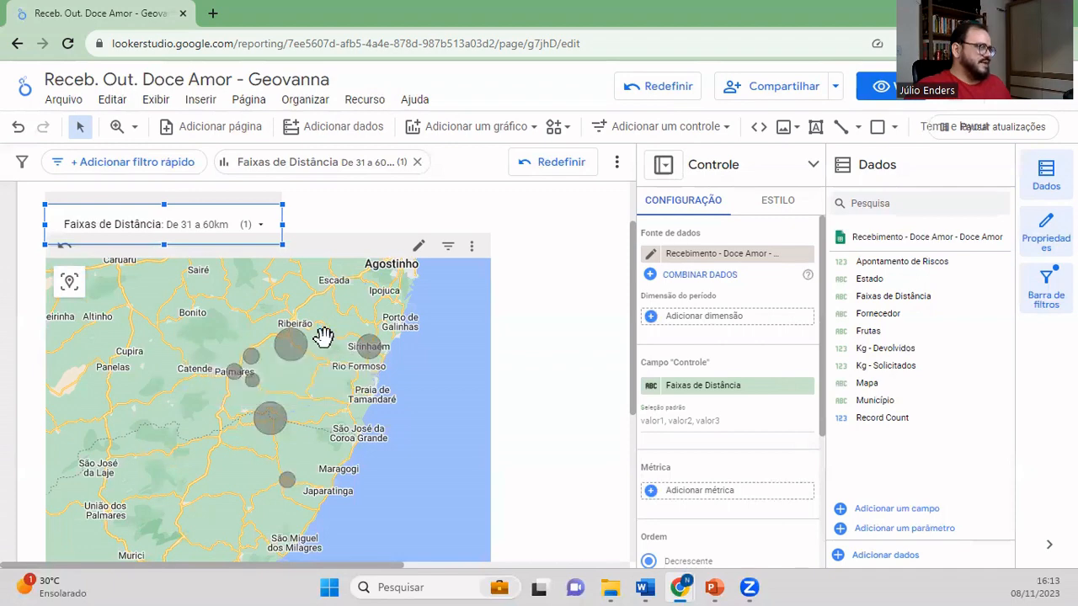
mouse_move(275, 422)
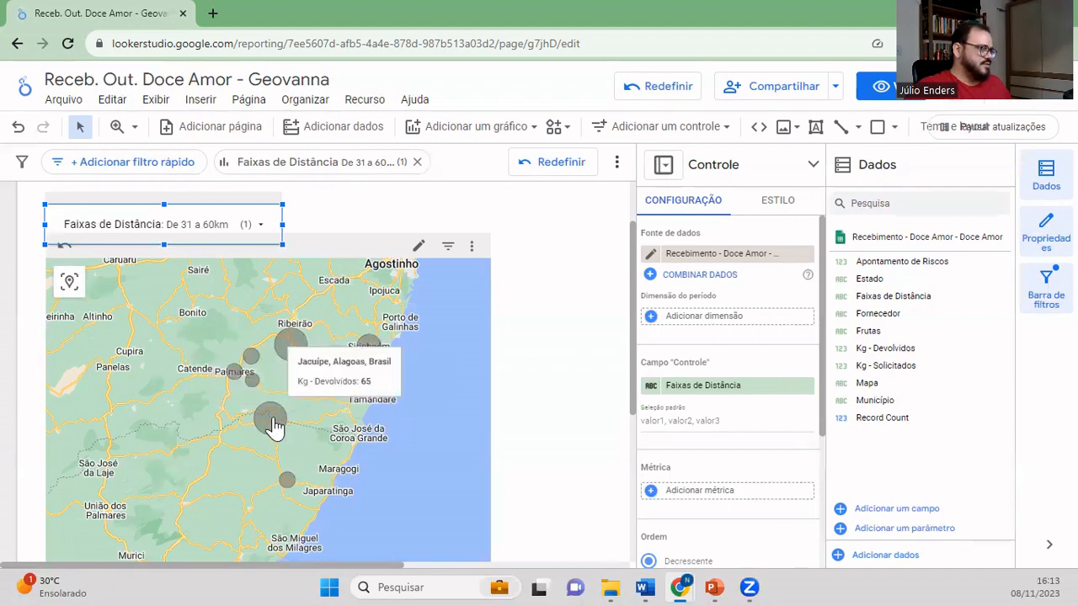
mouse_move(253, 385)
mouse_move(249, 362)
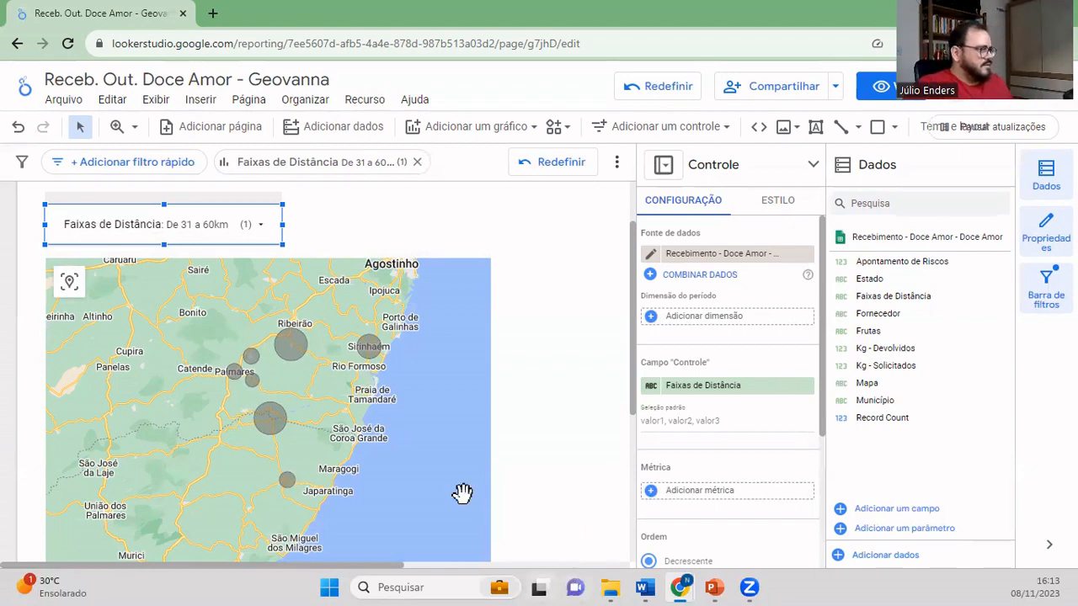
mouse_move(301, 349)
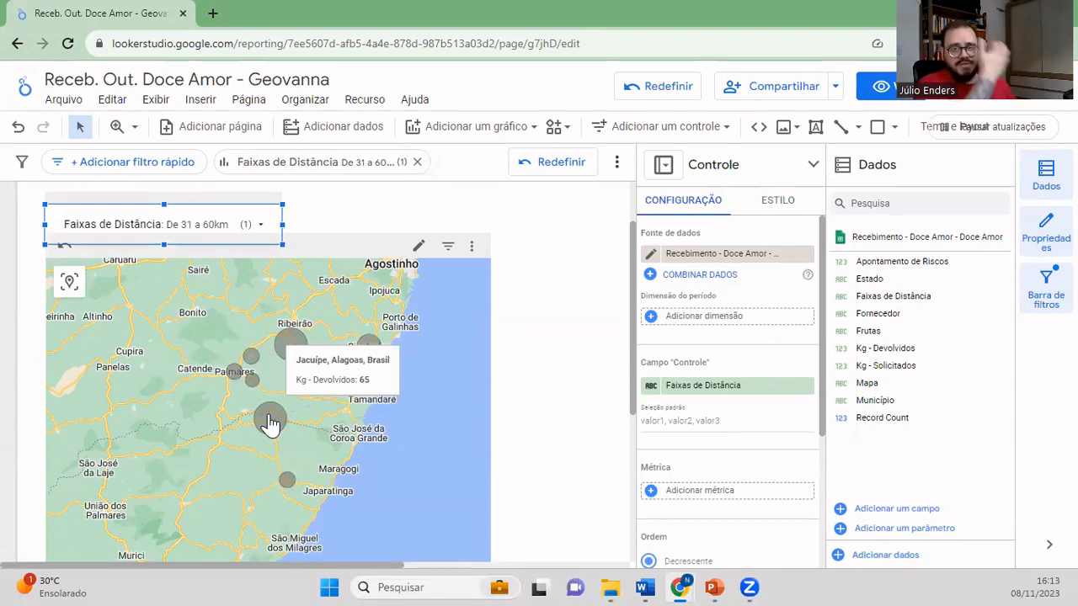
- Reset the Faixas de Distância control to include all distance ranges on the map
click(258, 232)
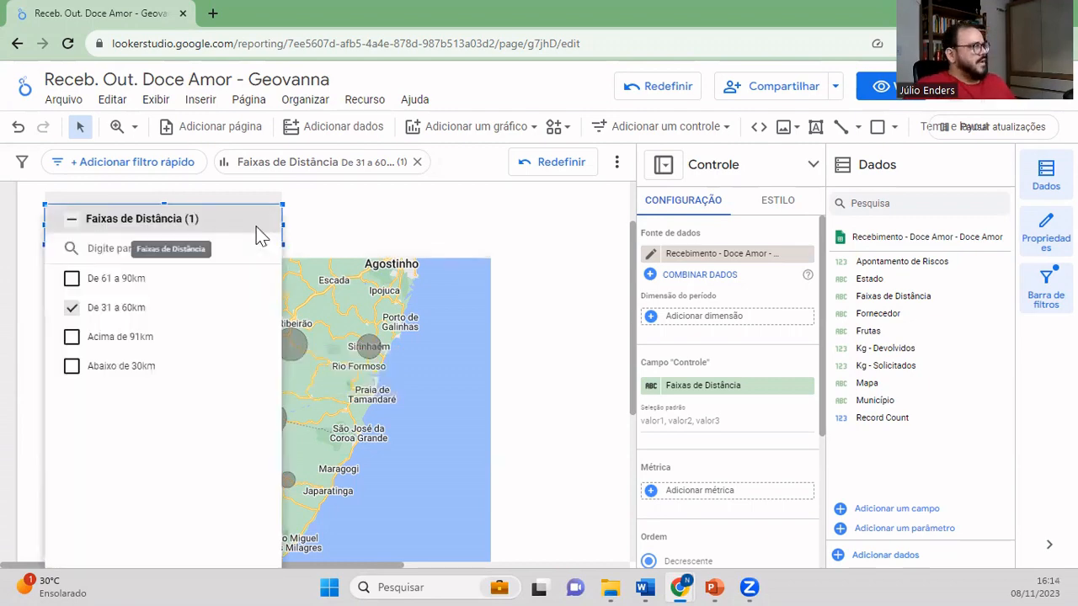
click(72, 219)
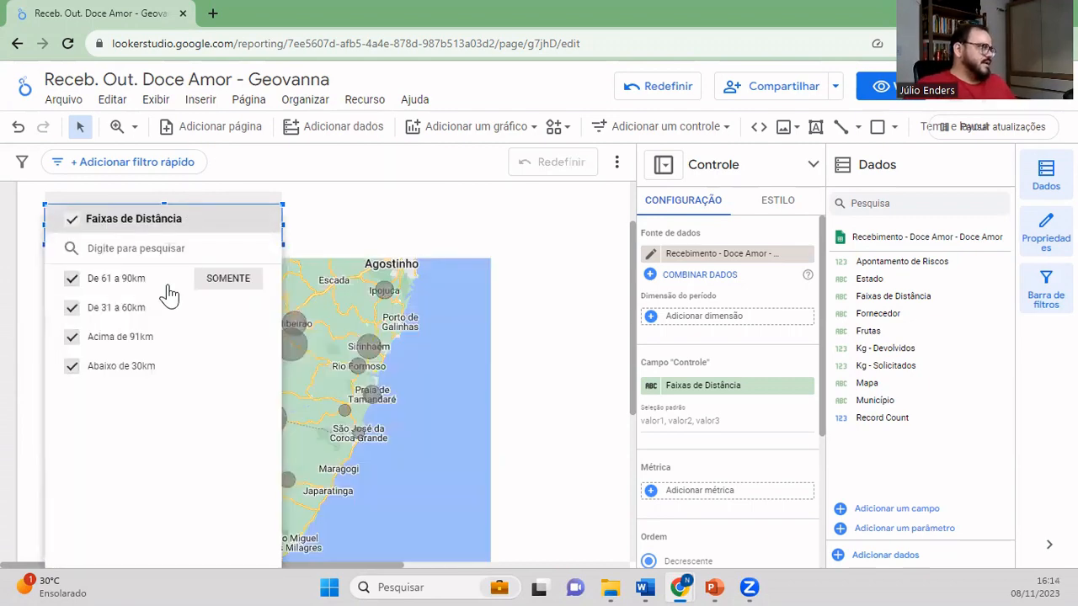
click(530, 320)
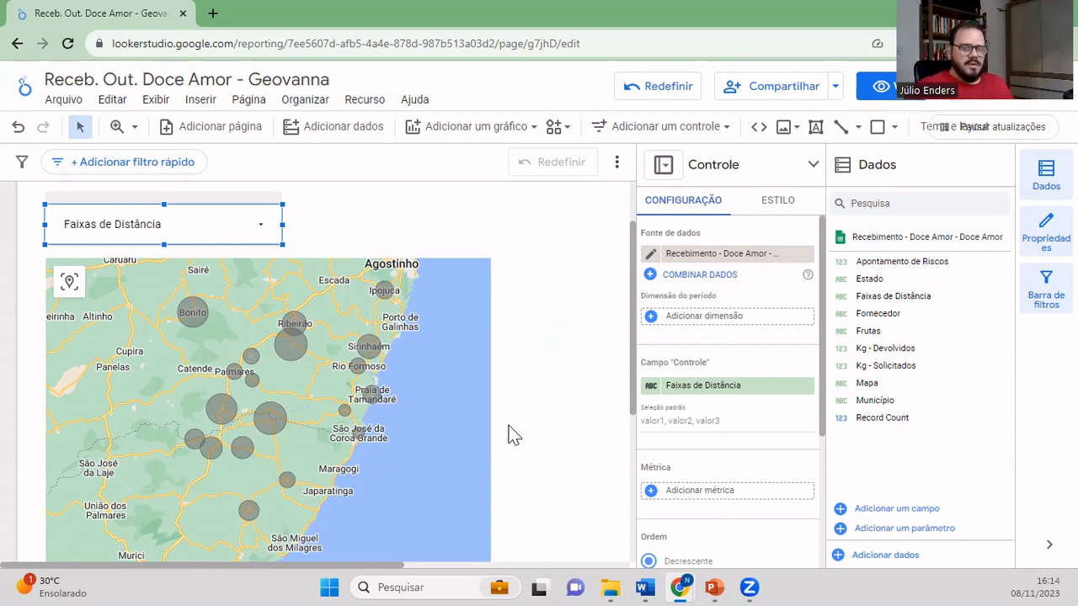
scroll(509, 425, down, 4)
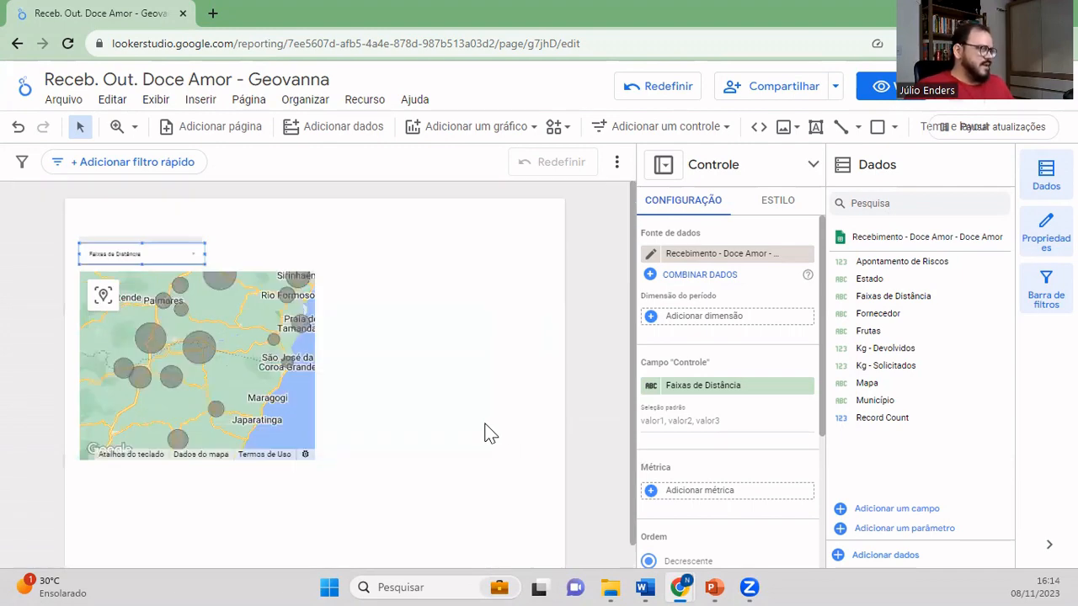
click(136, 128)
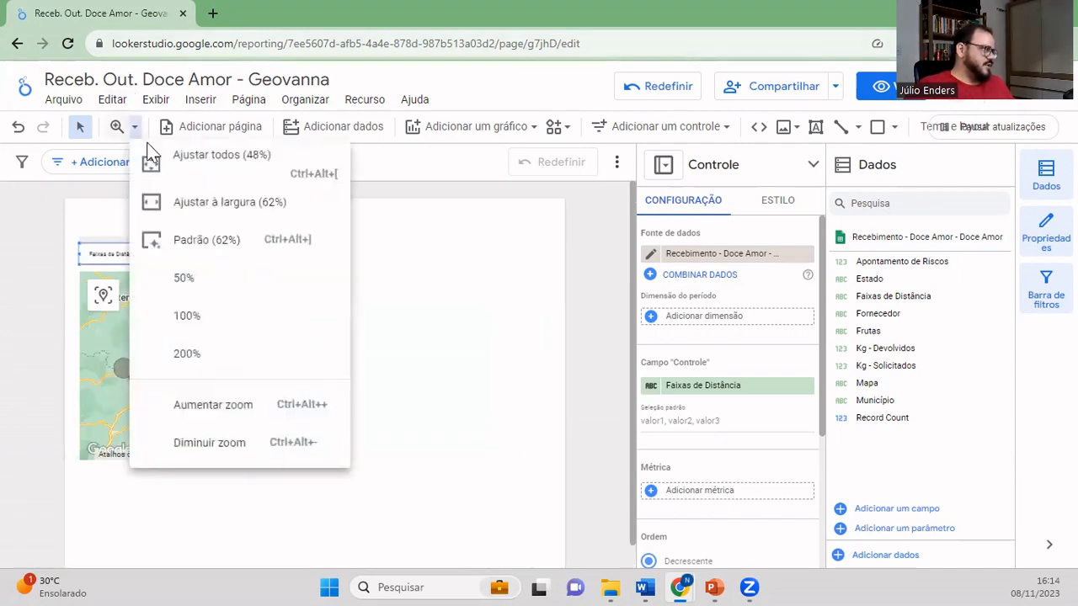
click(210, 281)
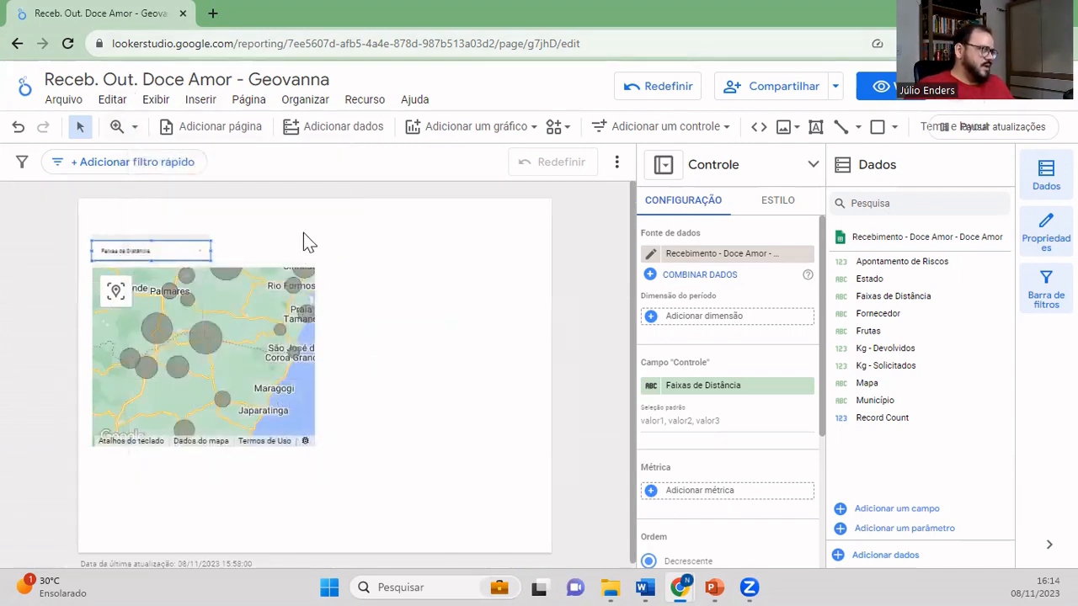
scroll(308, 242, up, 2)
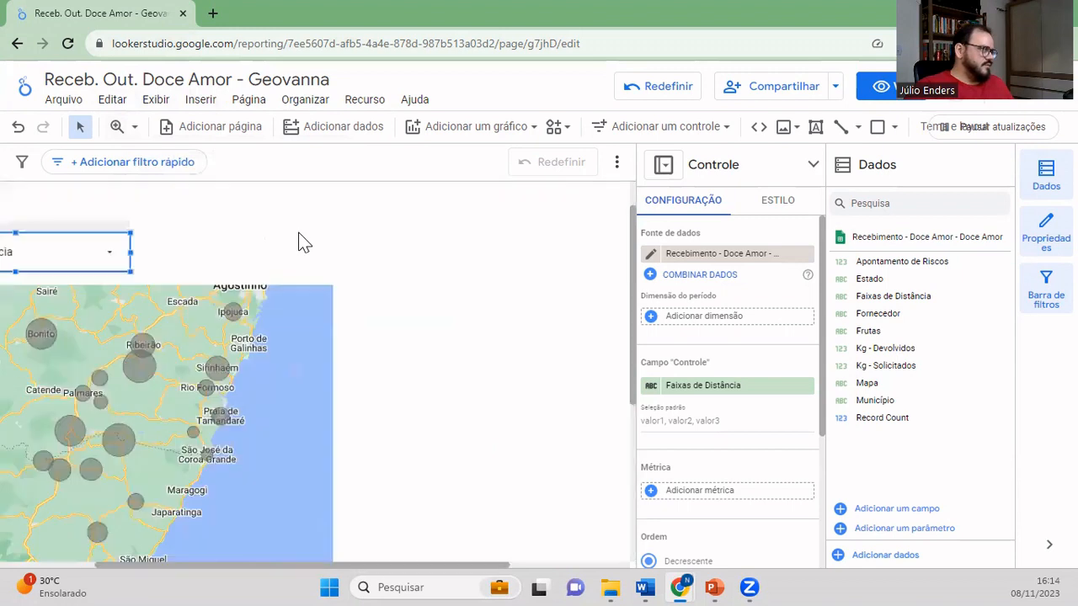
click(133, 128)
click(188, 320)
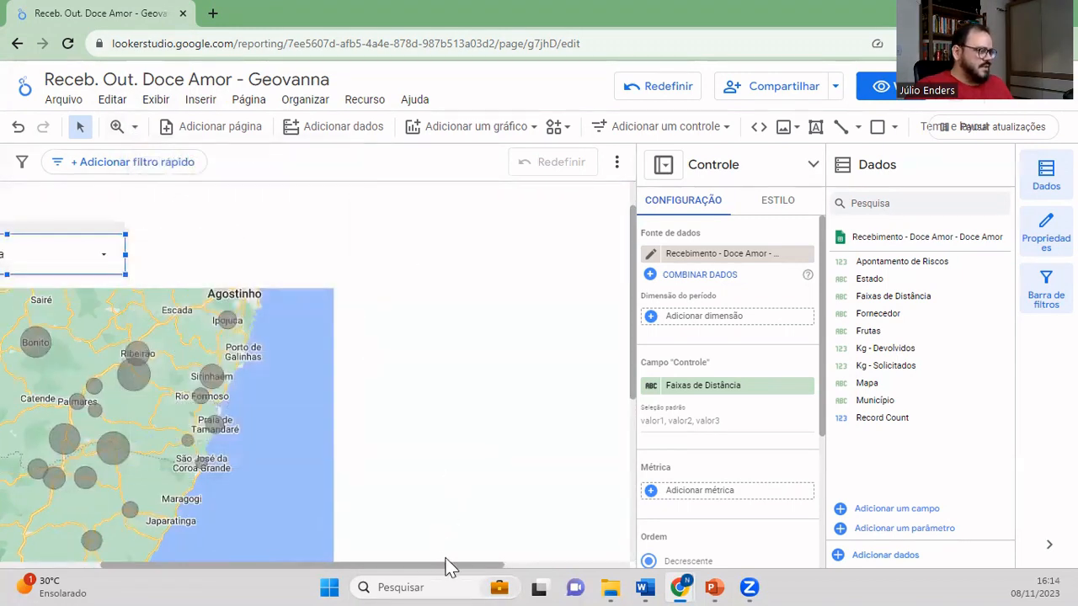
drag(449, 567, 325, 561)
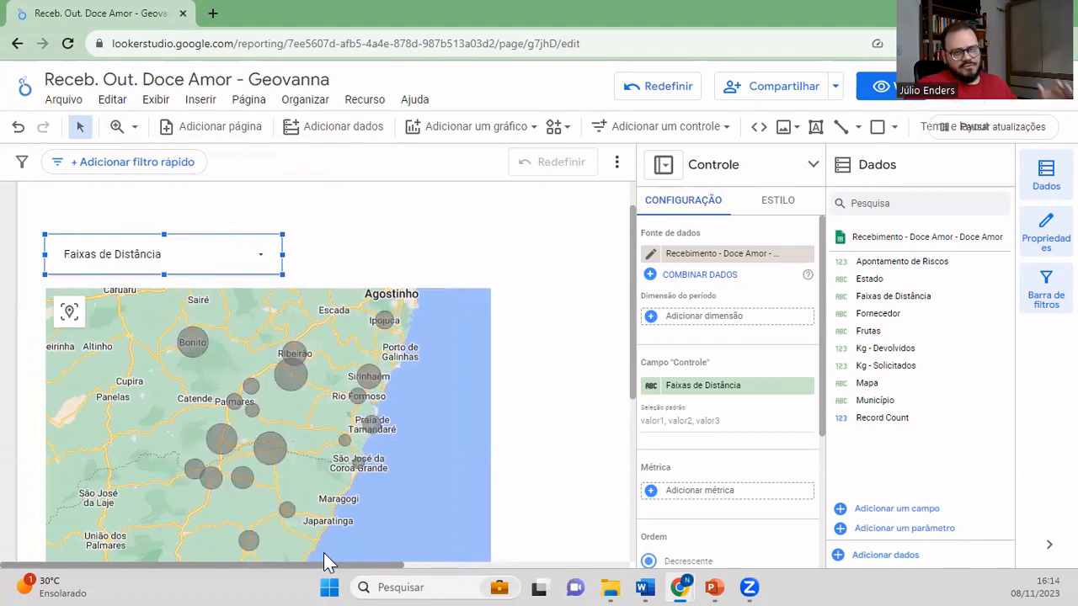
- Insert a table with heatmap in the blank area beside the map, aligned with the map's upper edge
click(589, 421)
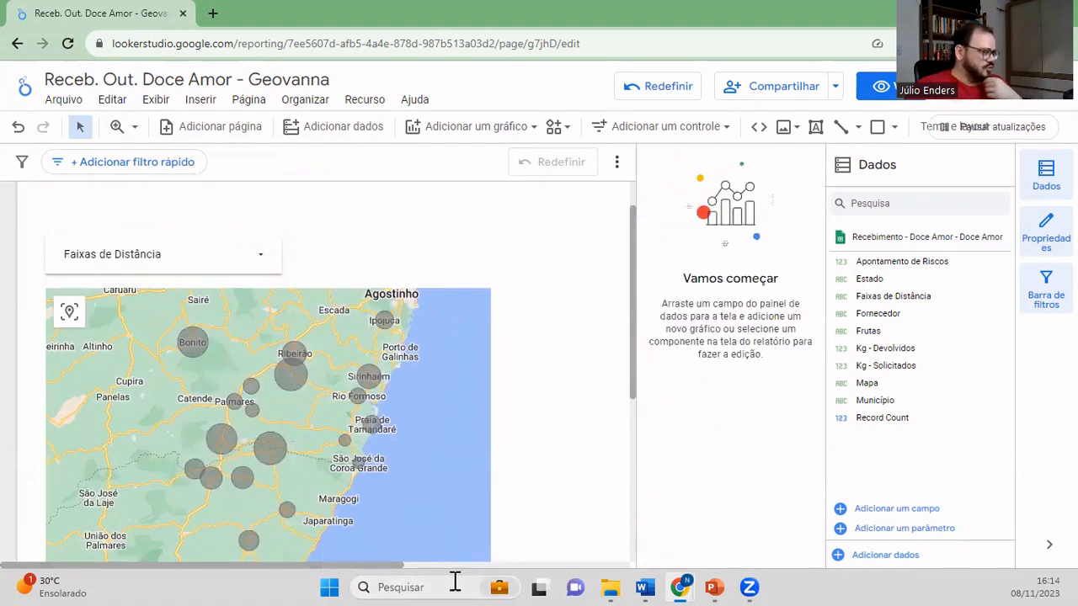
drag(399, 565, 584, 564)
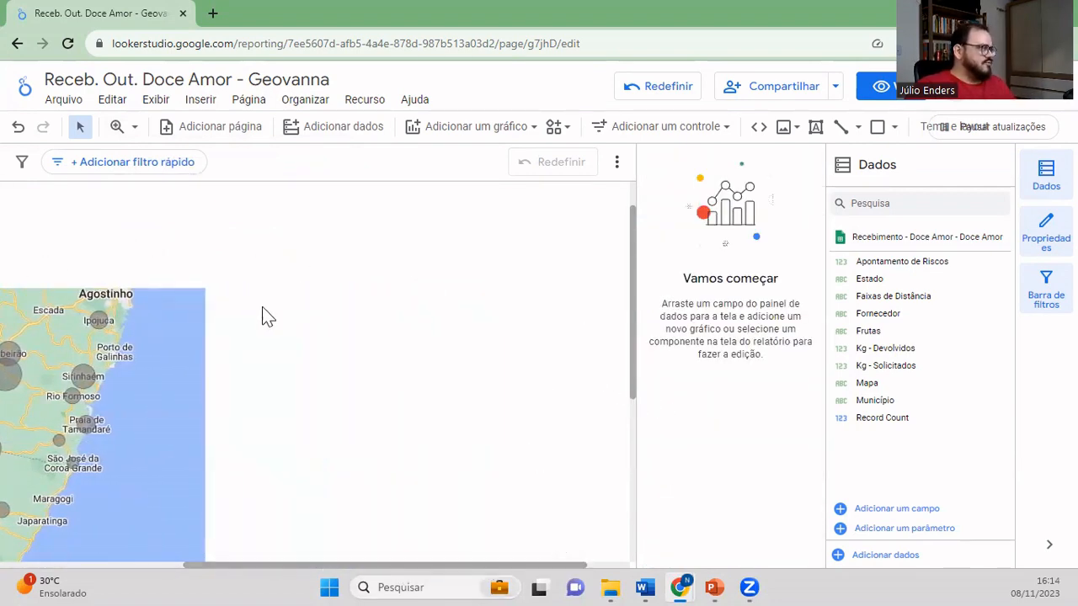
click(201, 102)
scroll(299, 239, down, 2)
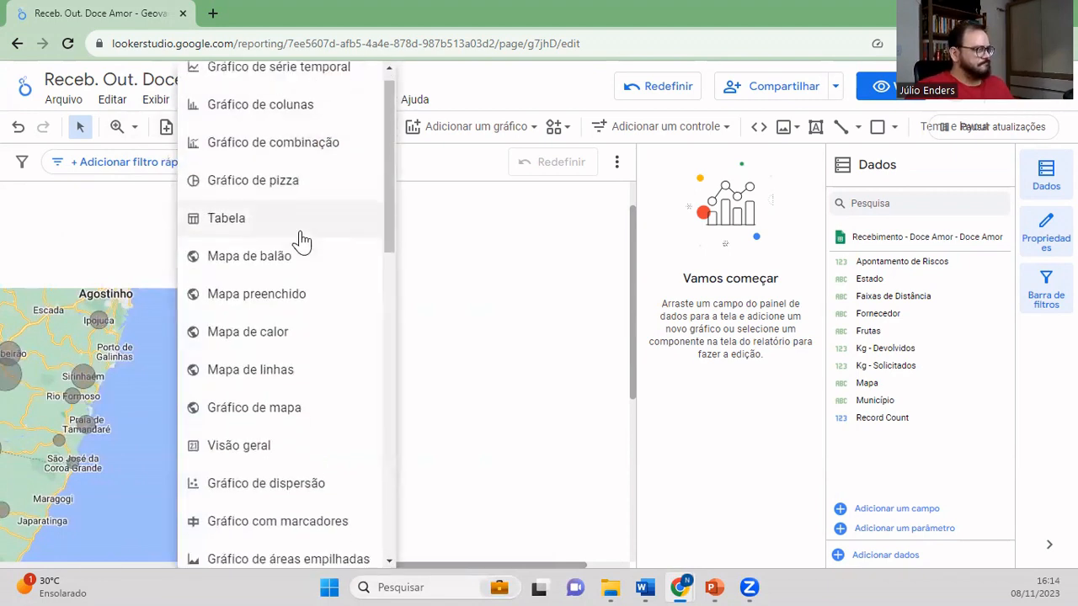
click(499, 251)
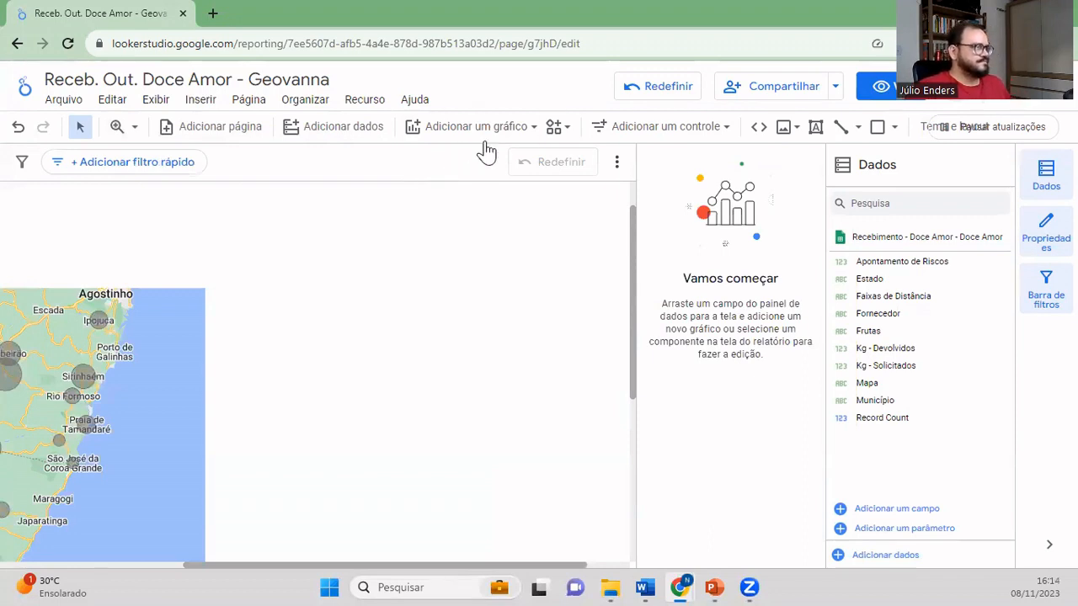
click(531, 134)
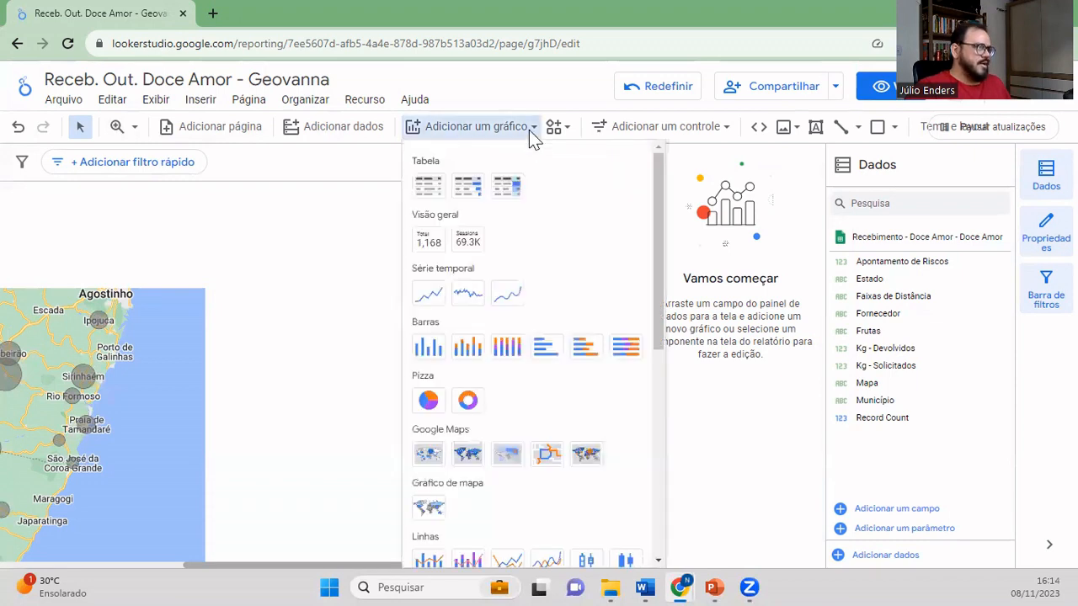
click(509, 196)
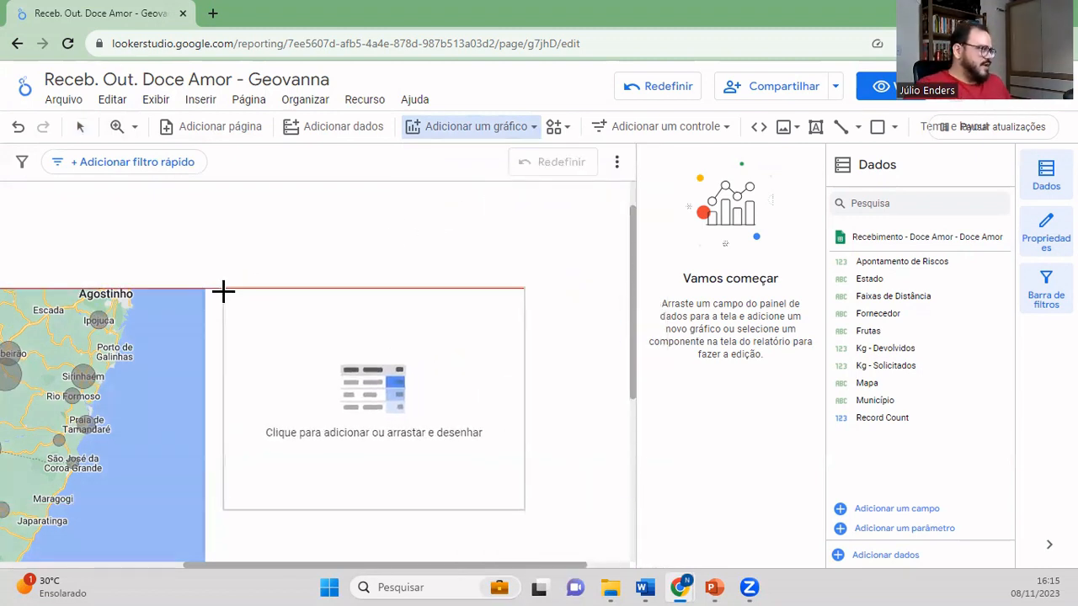
click(223, 290)
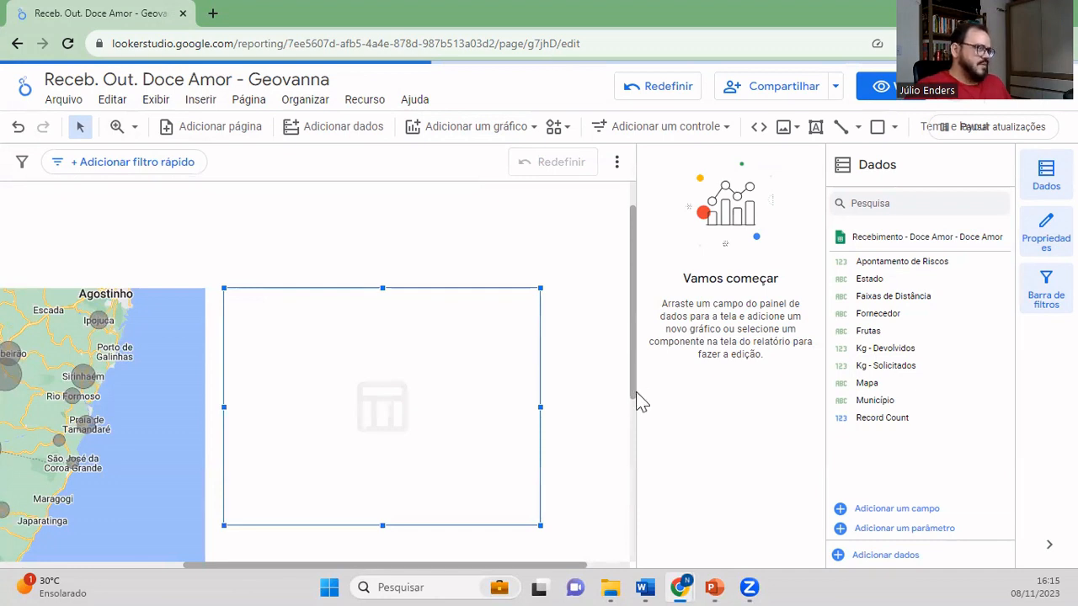
- Replace the Mapa dimension of the heatmap table with Município
scroll(621, 416, down, 1)
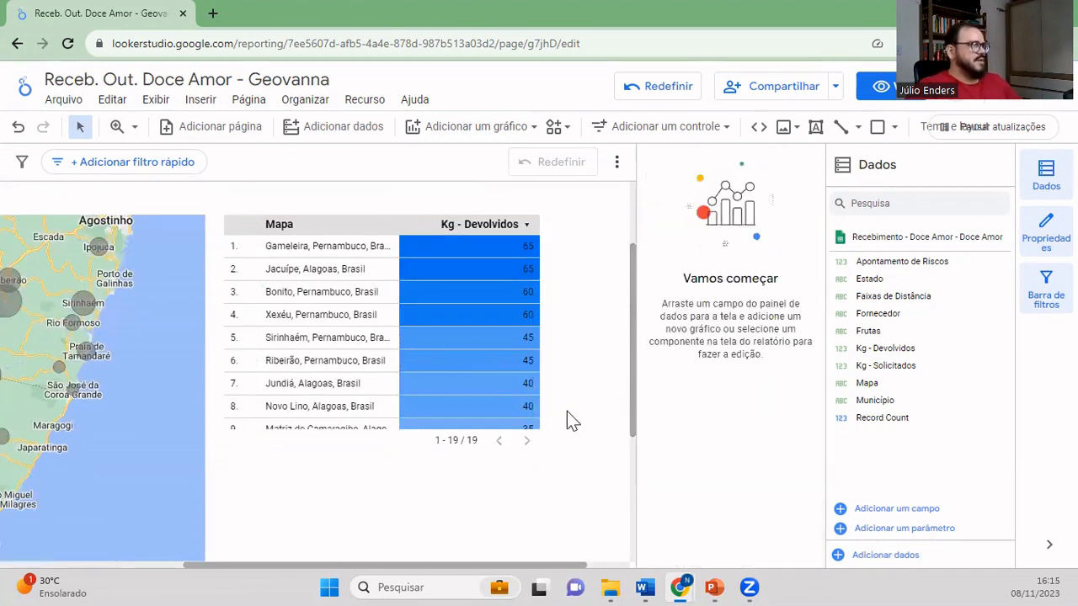
click(419, 224)
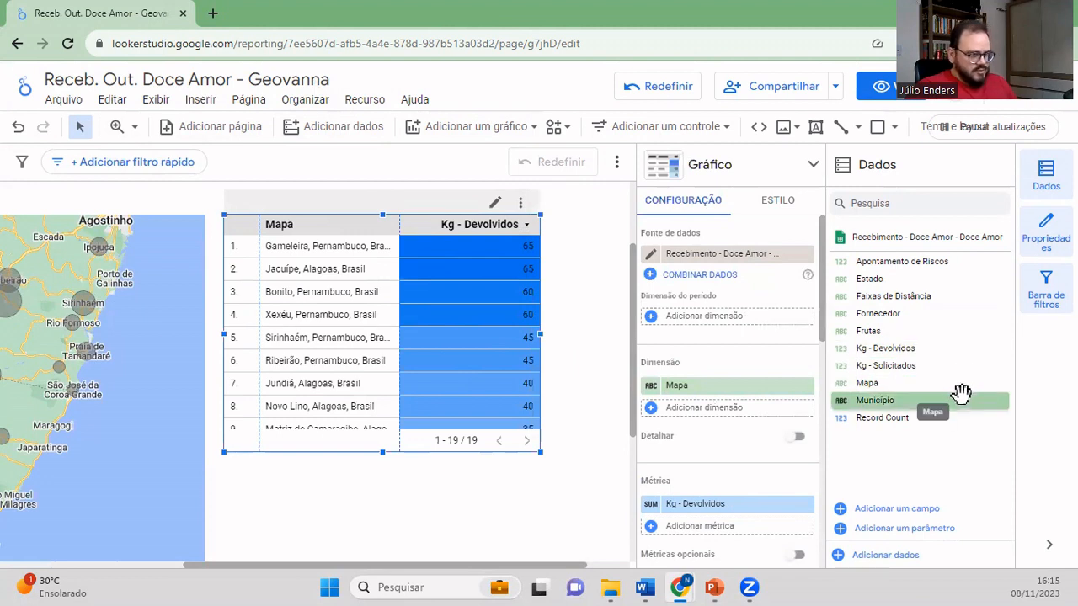
drag(926, 401, 783, 389)
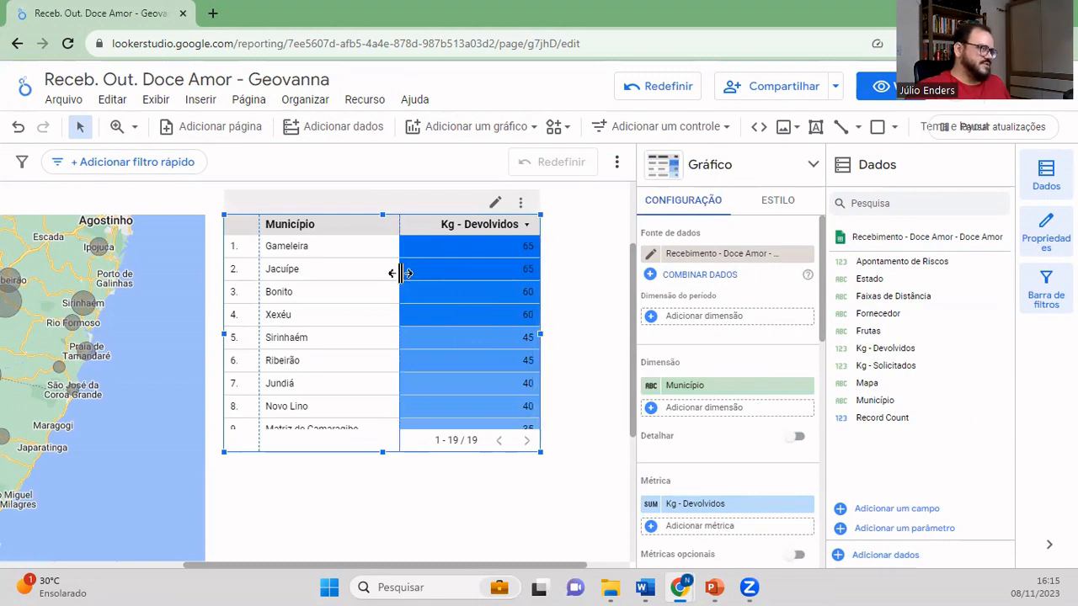
- Narrow the Município column of the heatmap table and enlarge the table in width and height to fit about ten rows
drag(400, 273, 344, 278)
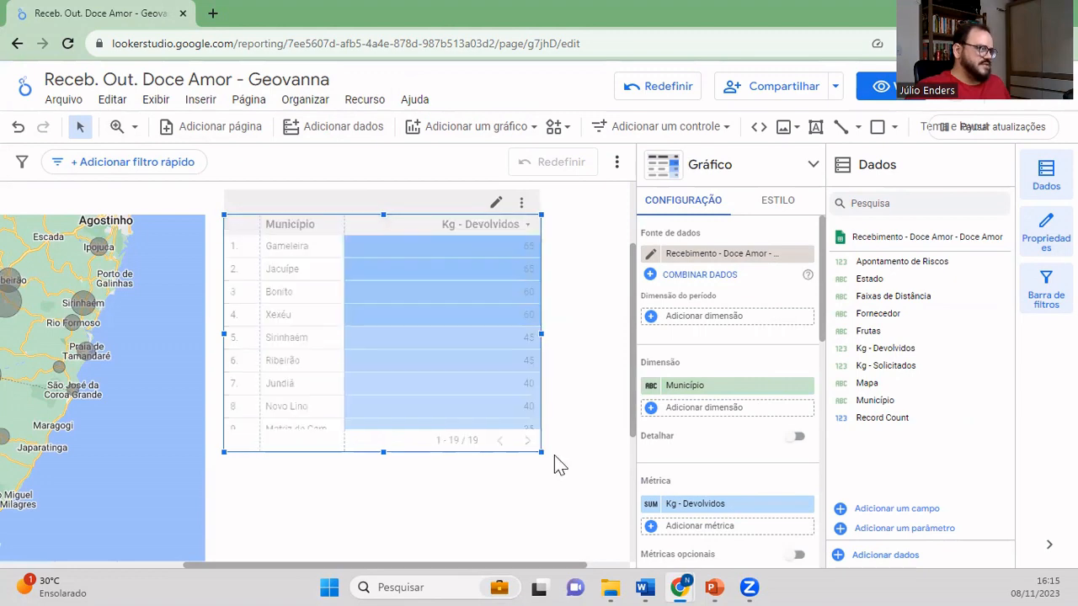
drag(560, 466, 617, 478)
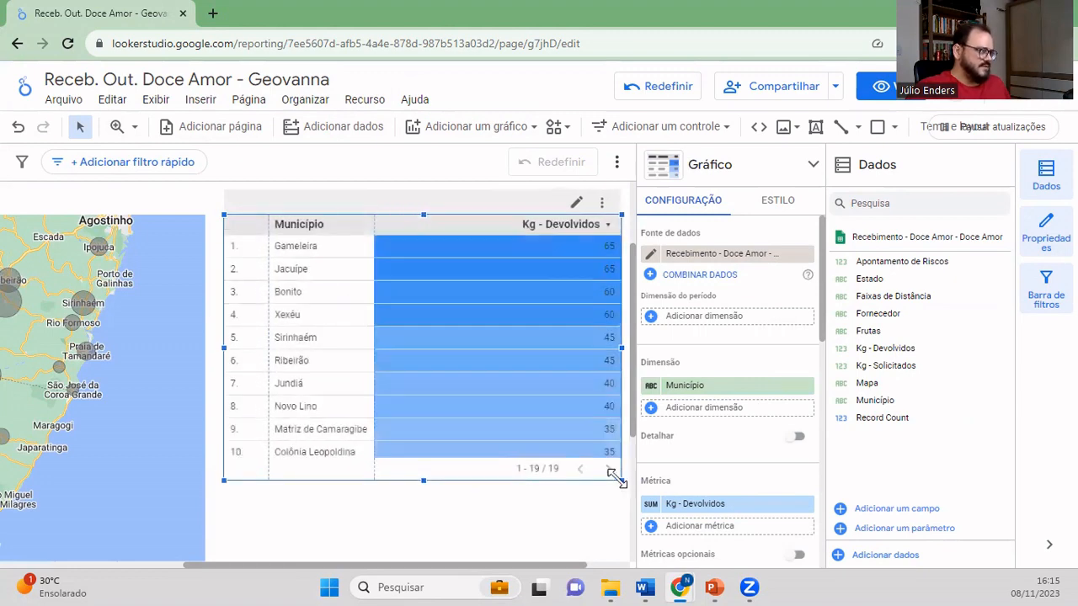
scroll(584, 464, down, 2)
scroll(594, 457, up, 2)
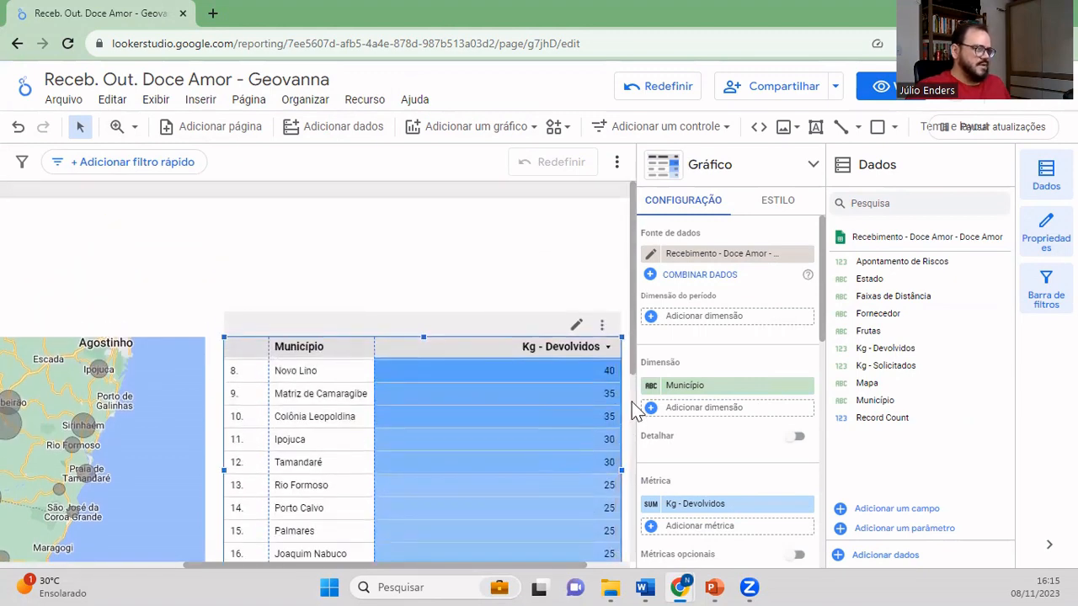
scroll(633, 407, down, 3)
scroll(631, 402, up, 2)
scroll(555, 401, up, 2)
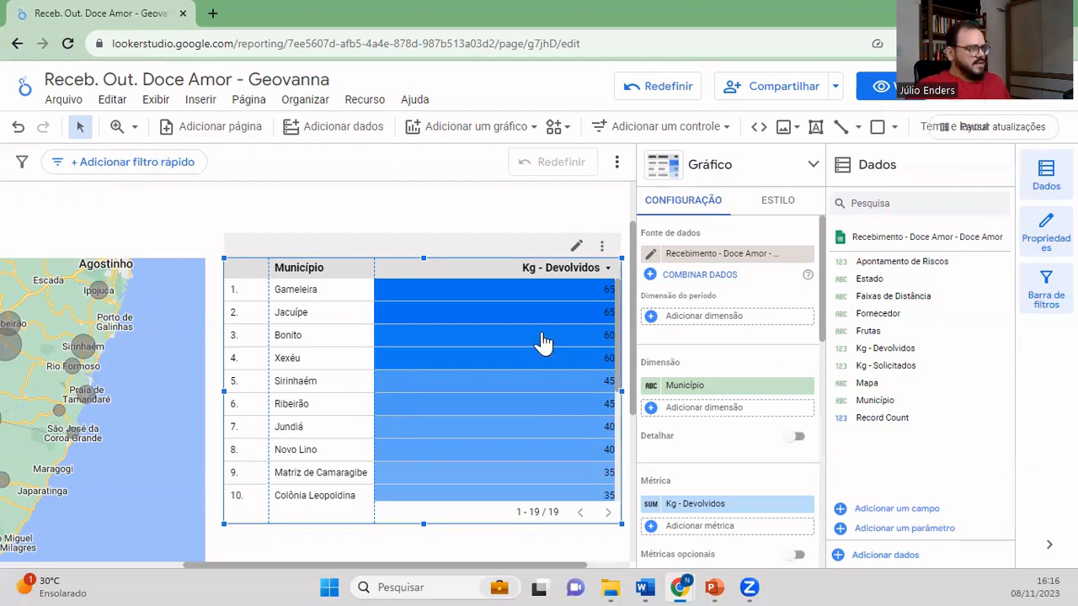
- Add Faixas de Distância as a second dimension of the heatmap table and widen its column to fit the range labels
scroll(535, 330, down, 5)
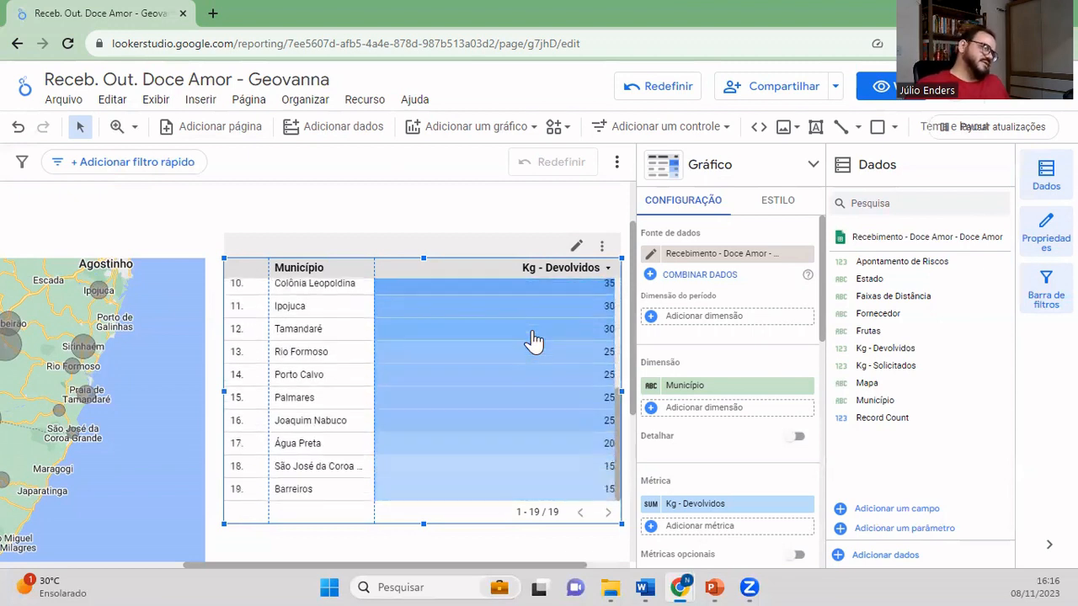
scroll(533, 339, down, 1)
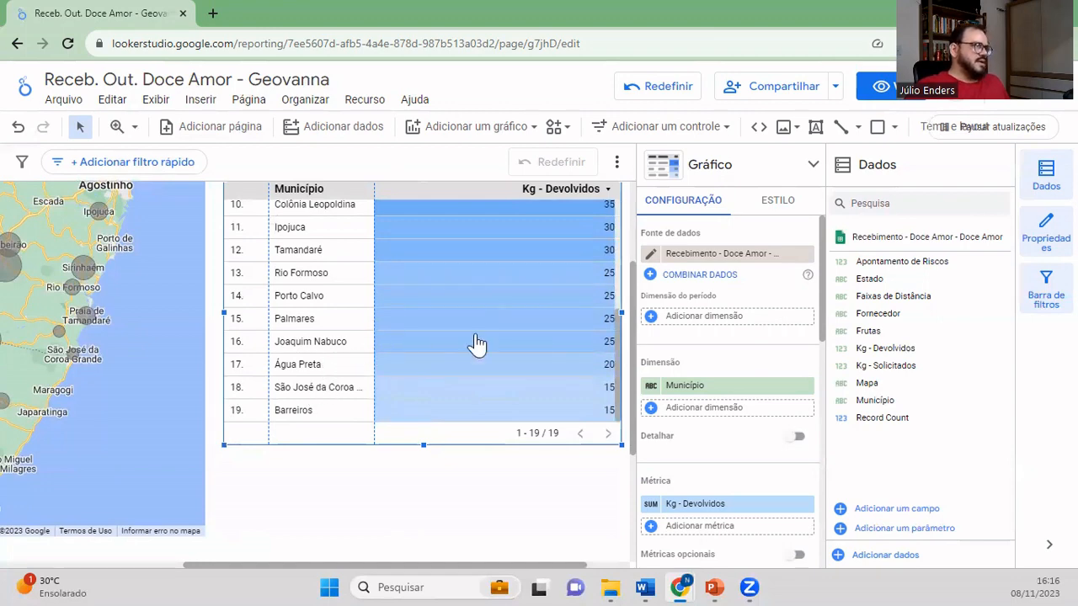
scroll(505, 333, up, 3)
scroll(533, 323, up, 1)
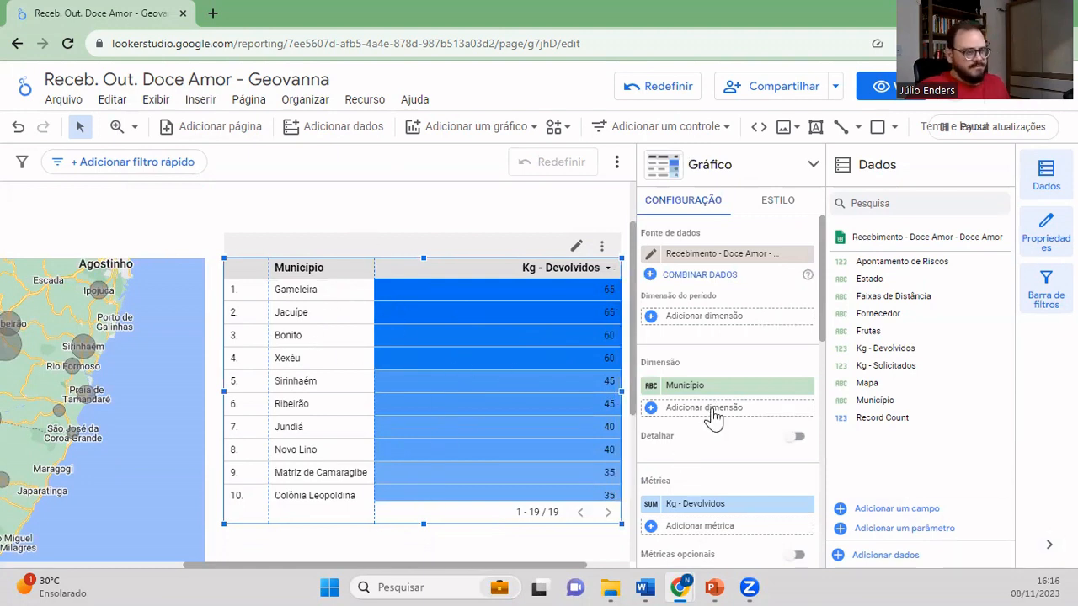
scroll(823, 324, down, 1)
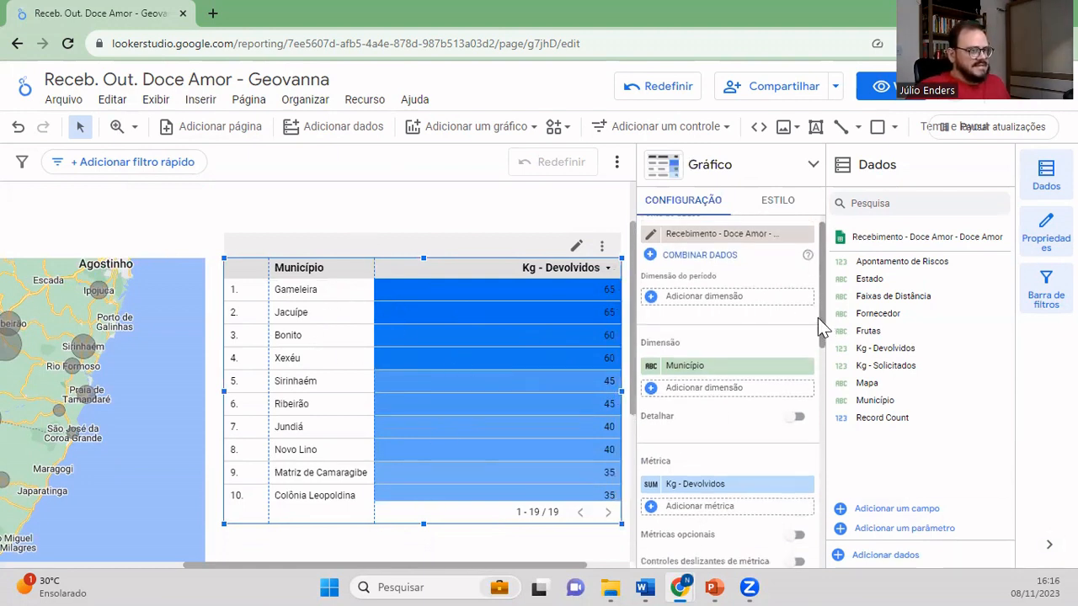
scroll(817, 317, up, 1)
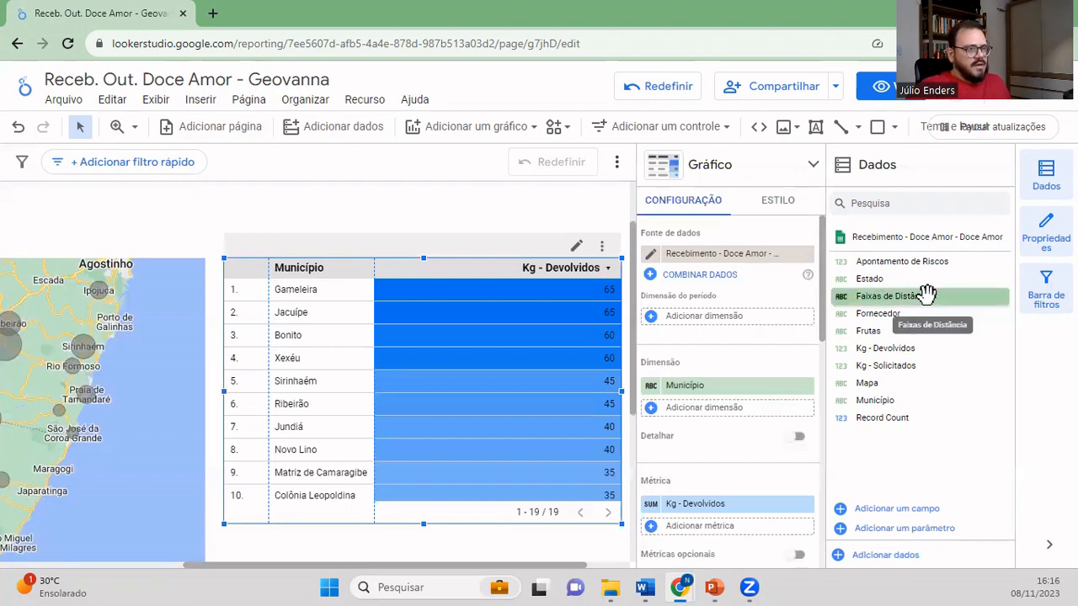
drag(924, 293, 771, 411)
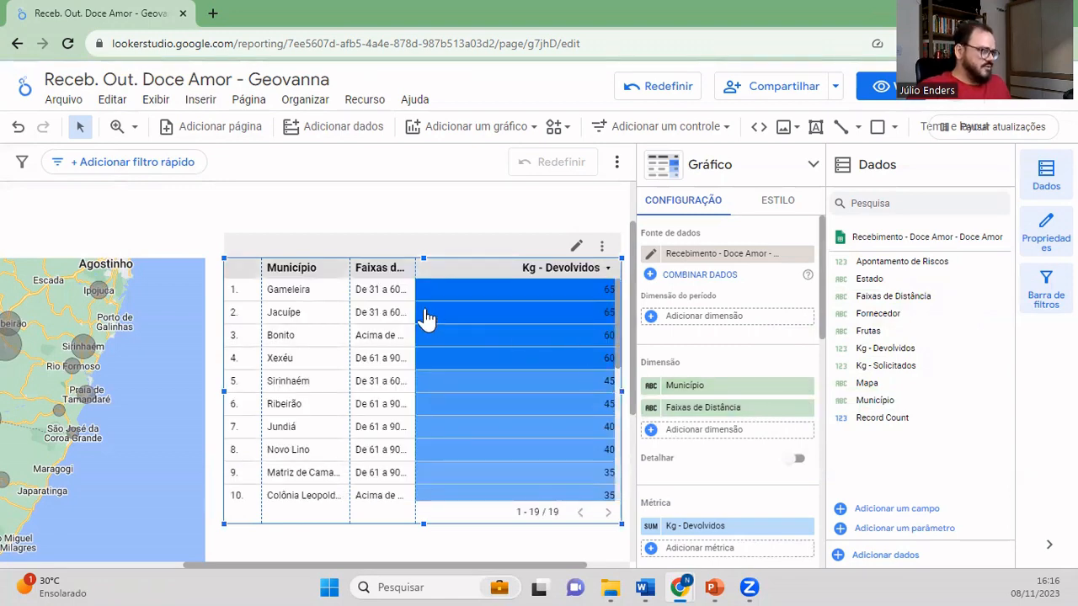
mouse_move(421, 292)
mouse_down()
mouse_move(454, 292)
mouse_move(437, 293)
mouse_up()
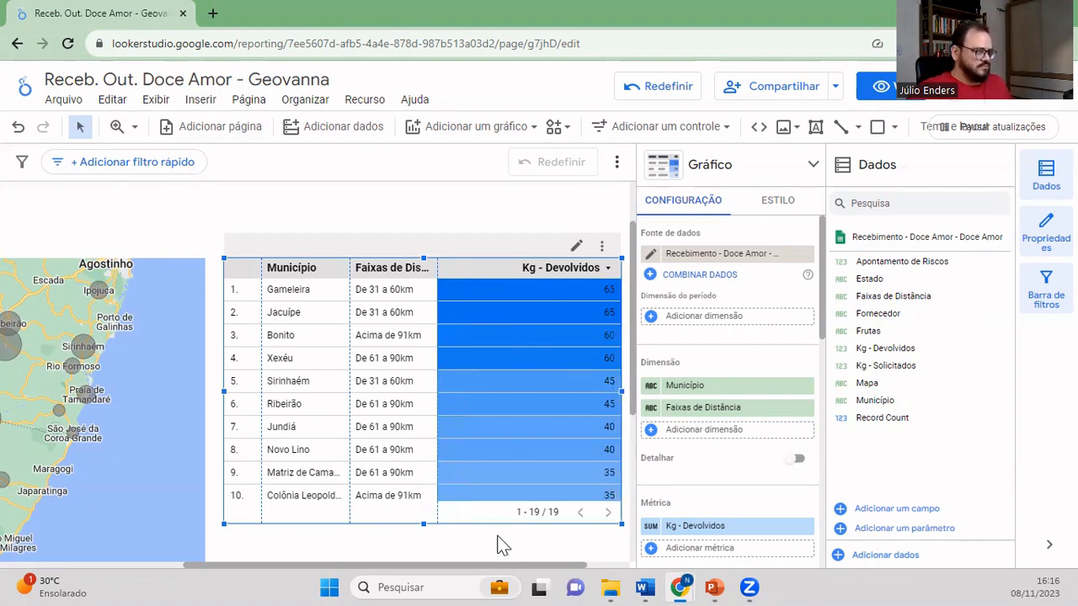
- Examine the distance ranges and returned kilograms listed per municipality in the heatmap table
scroll(474, 561, up, 2)
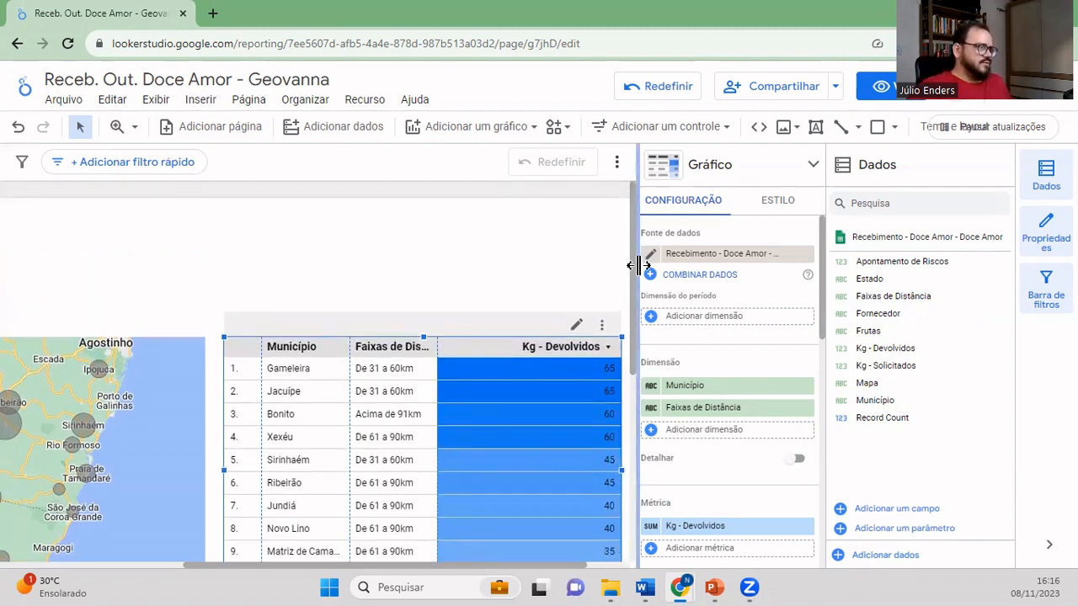
drag(633, 280, 635, 330)
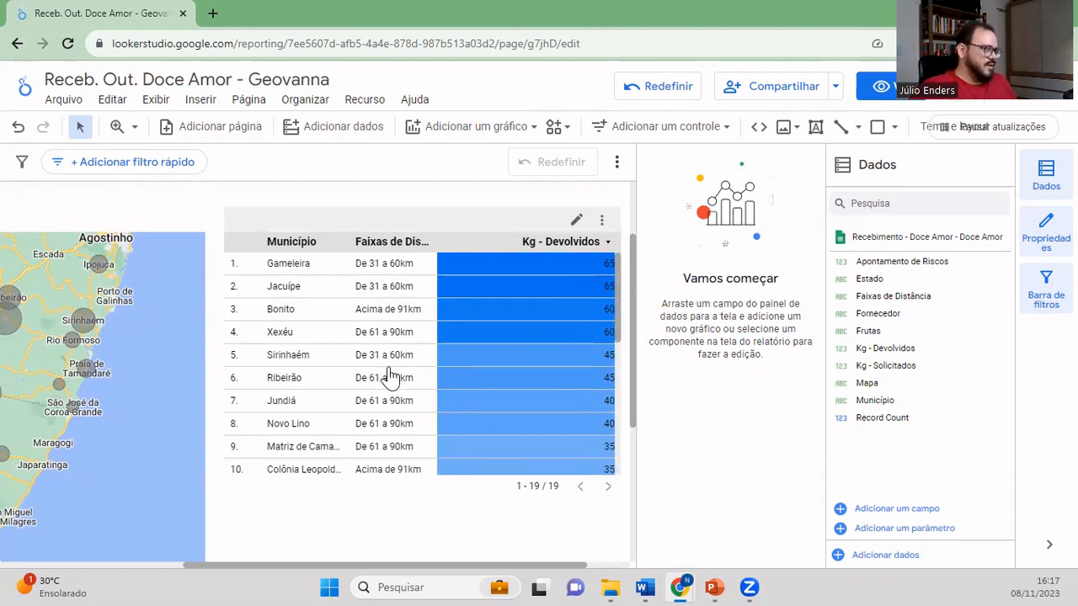
scroll(390, 404, down, 1)
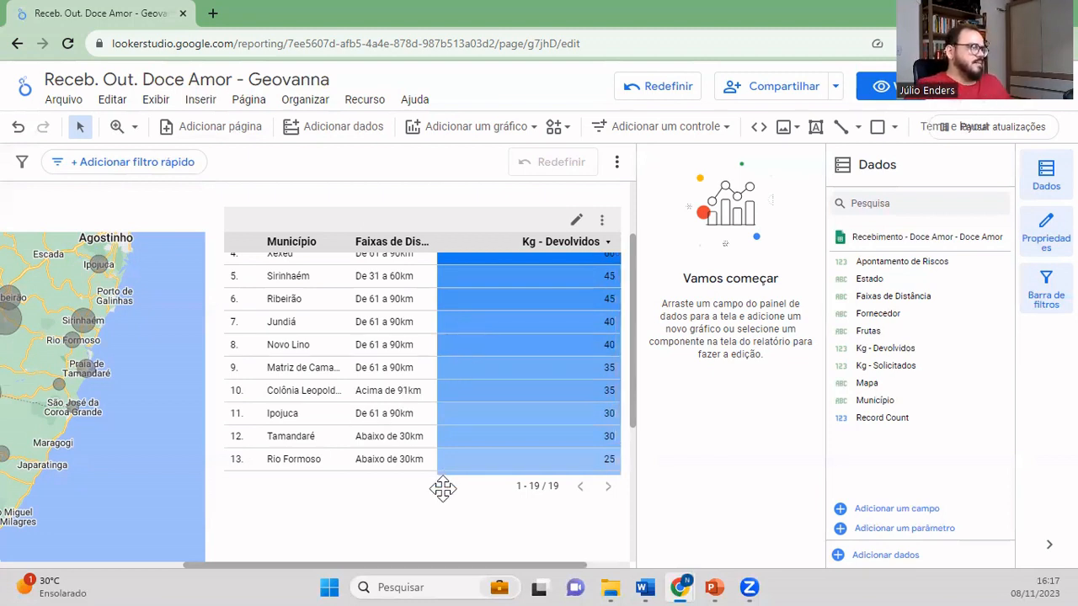
scroll(444, 500, down, 1)
scroll(446, 510, down, 1)
scroll(441, 492, down, 2)
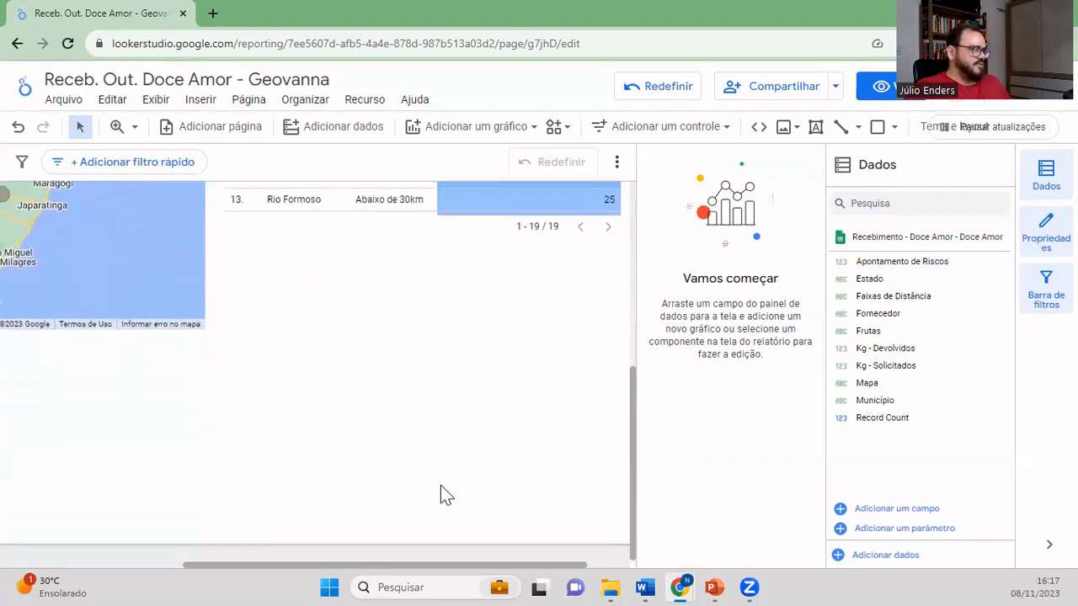
scroll(441, 483, up, 3)
scroll(440, 481, down, 3)
scroll(440, 482, up, 4)
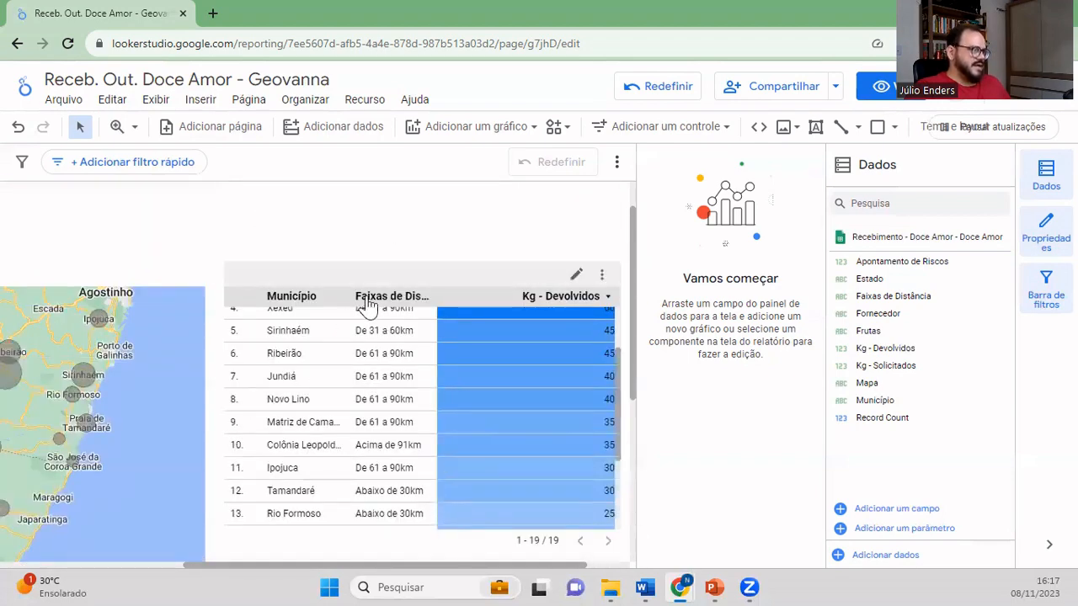
- Move the heatmap table from beside the map to the area below it
drag(501, 286, 488, 337)
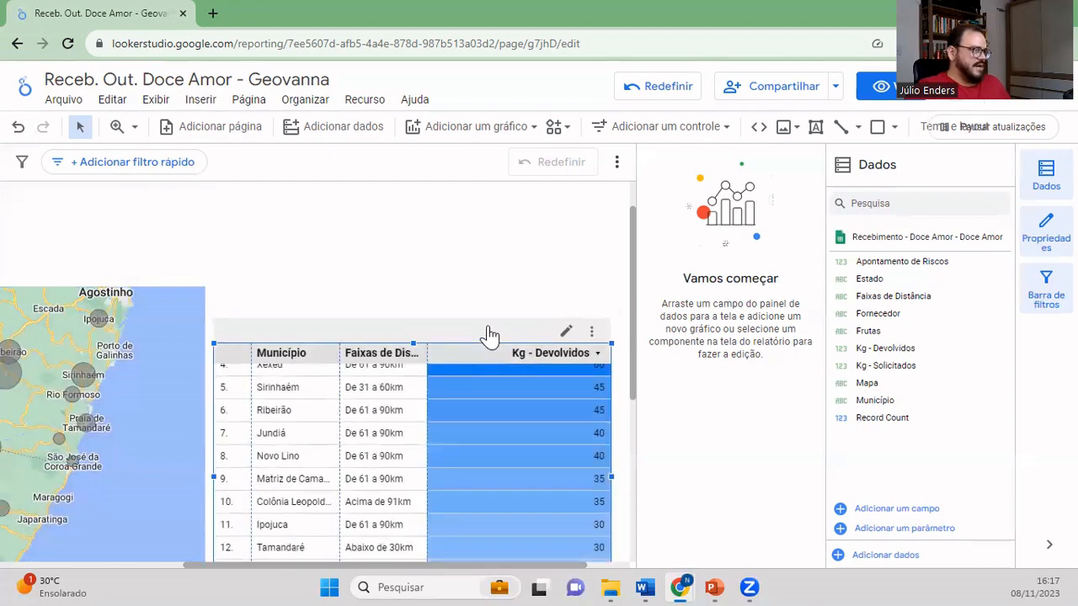
scroll(489, 315, down, 2)
scroll(500, 198, up, 1)
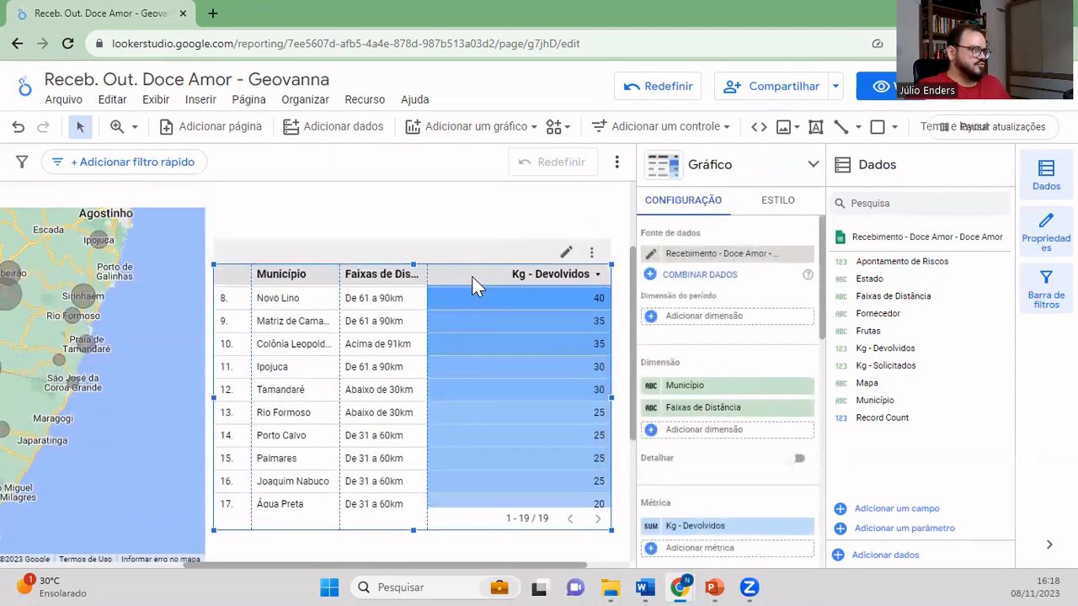
scroll(322, 263, down, 3)
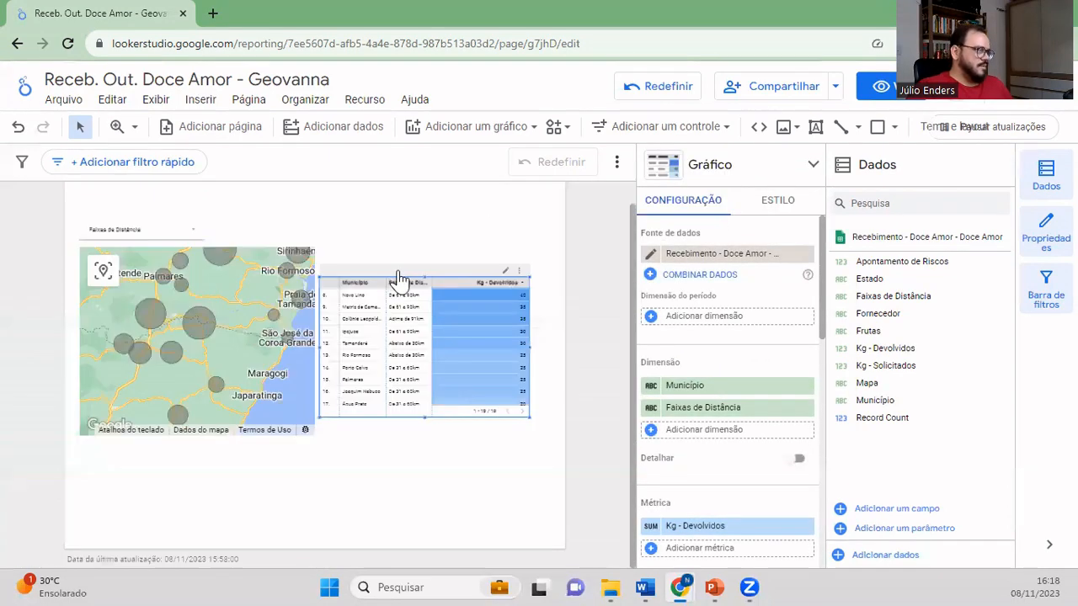
drag(396, 277, 164, 446)
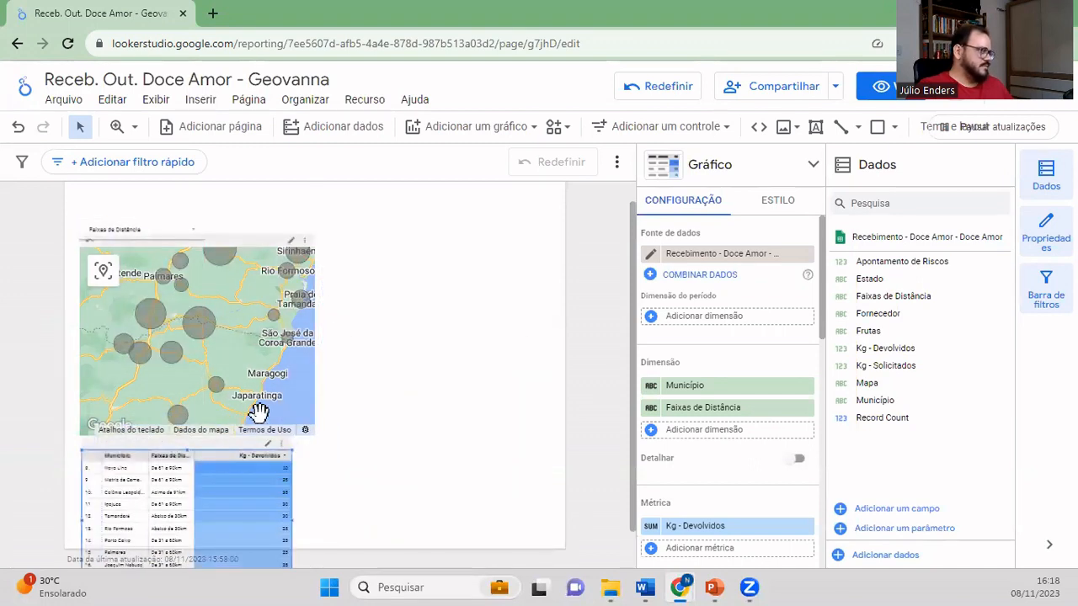
- Shrink the map in width and height and reset its view to cover all the bubbles
click(311, 404)
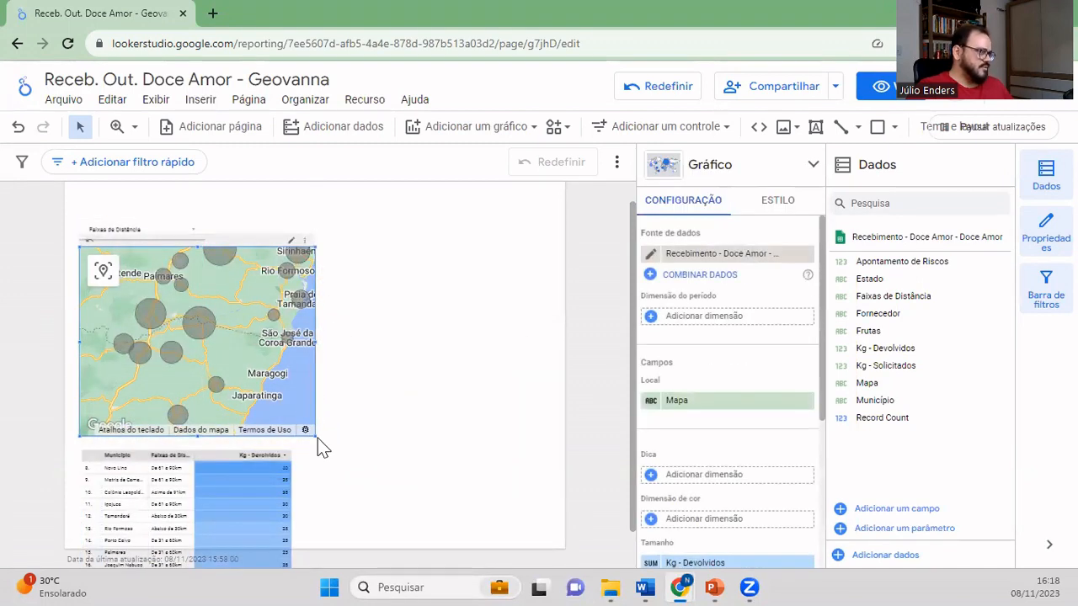
drag(315, 436, 301, 393)
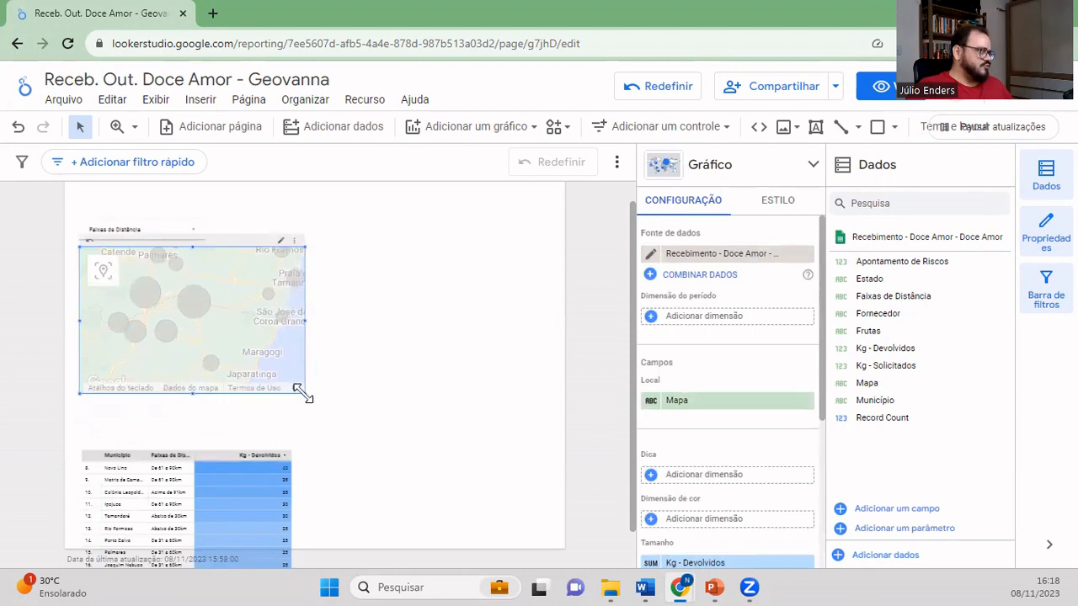
click(101, 275)
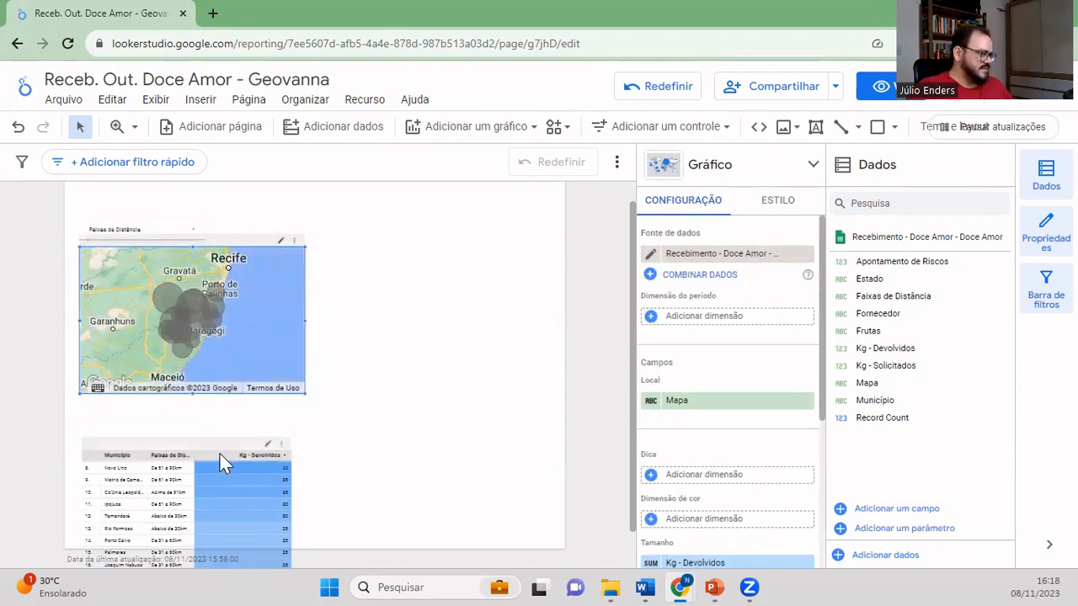
- Move the heatmap table up against the map's lower edge and widen it to match the map's width
drag(231, 449, 236, 390)
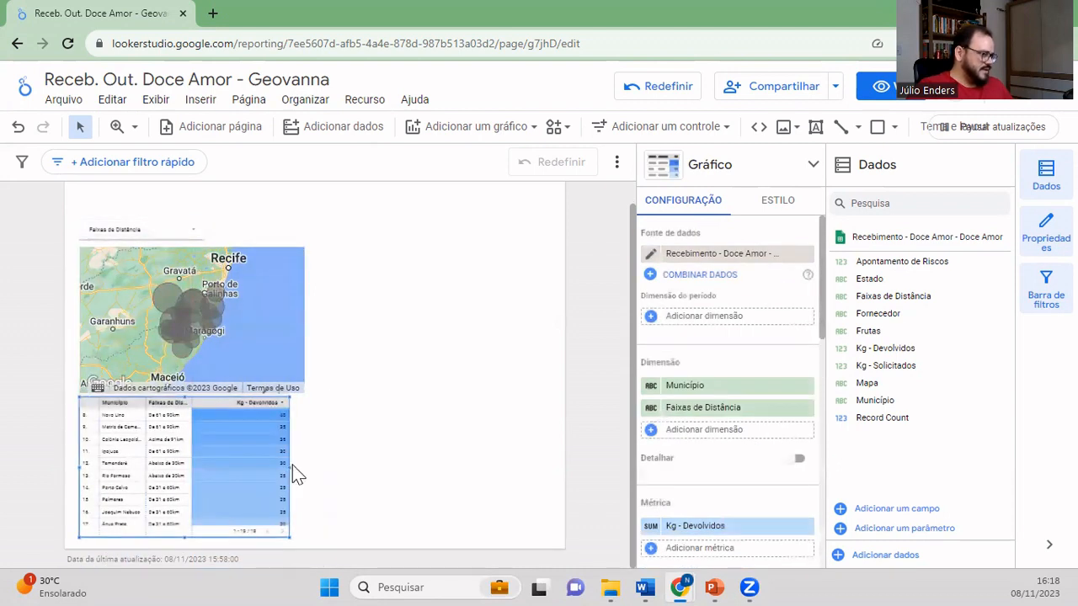
drag(291, 469, 303, 466)
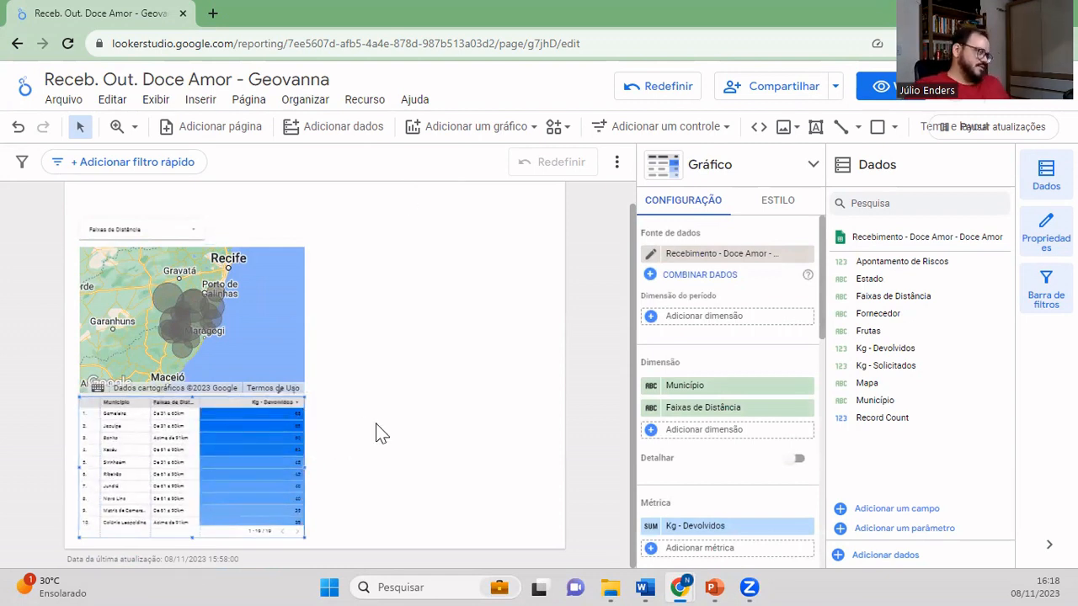
click(345, 354)
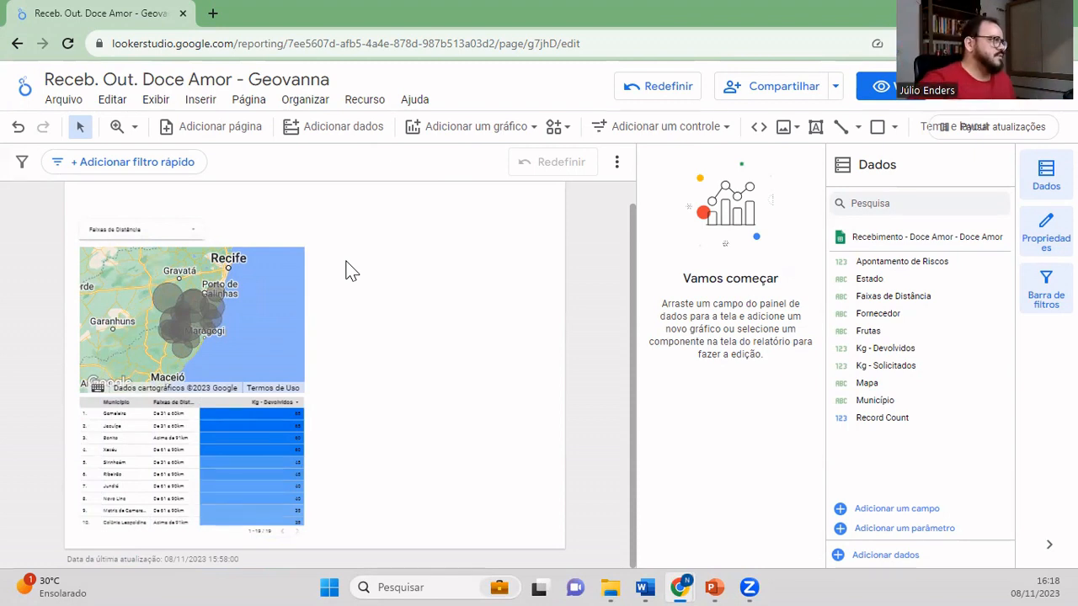
- Insert a Visão geral scorecard beside the map, aligned with its upper edge, and open its Kg - Devolvidos metric for editing
click(199, 101)
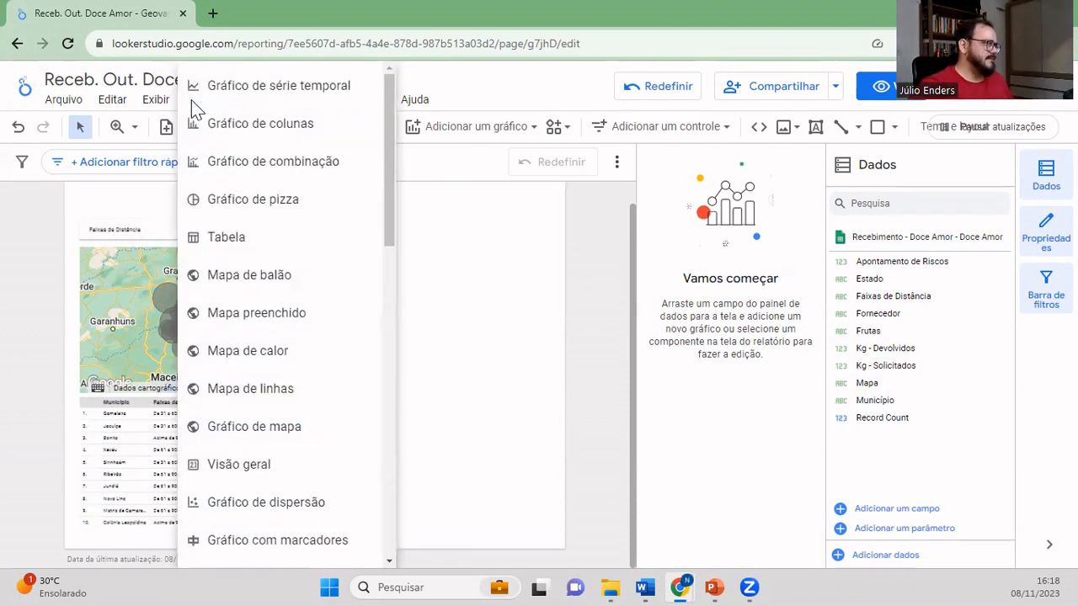
click(262, 469)
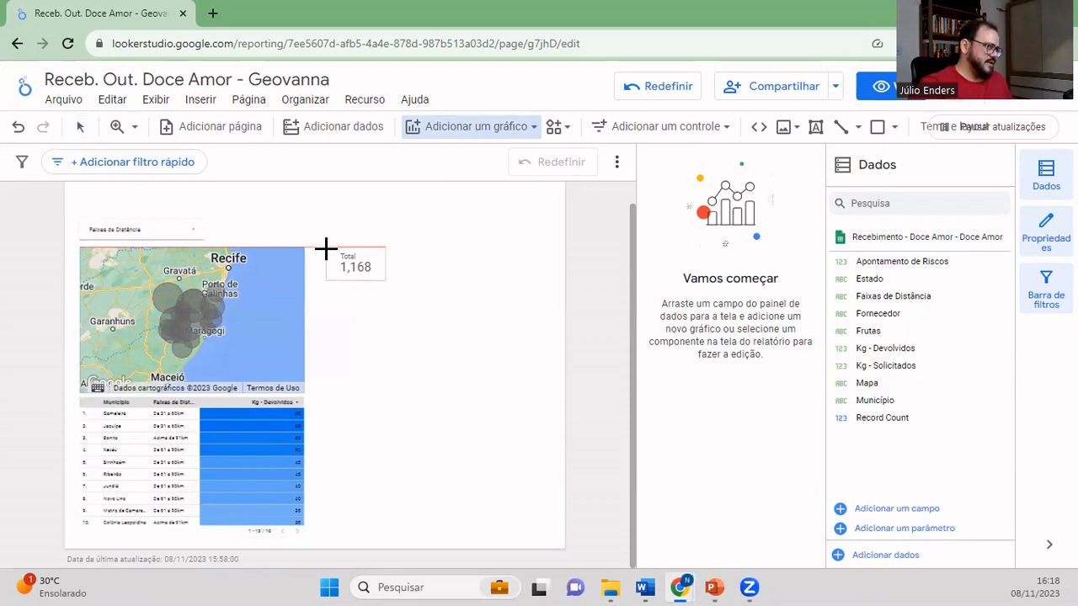
click(329, 248)
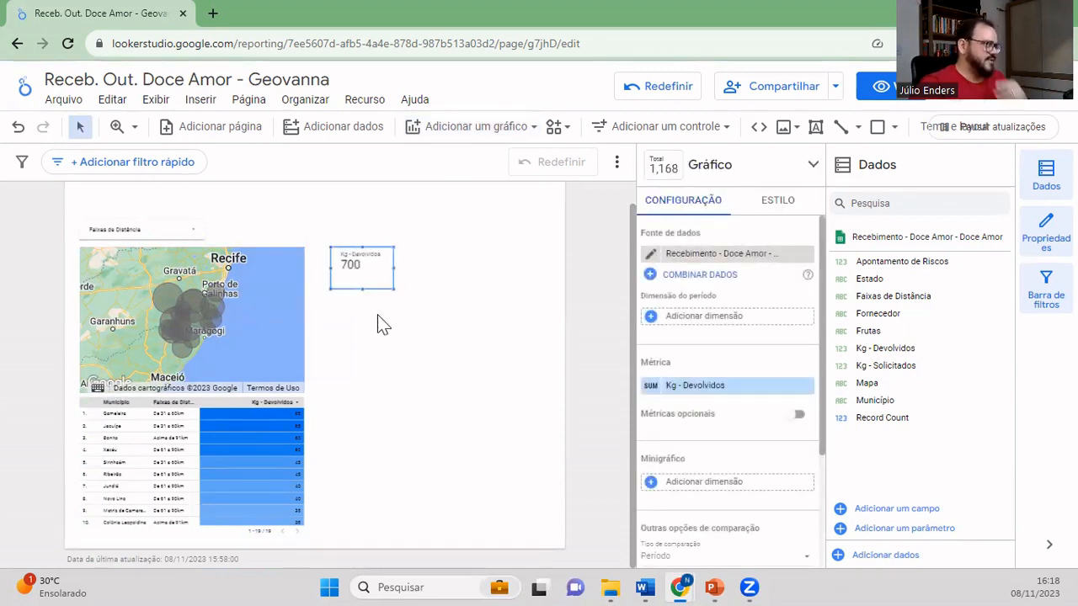
click(134, 127)
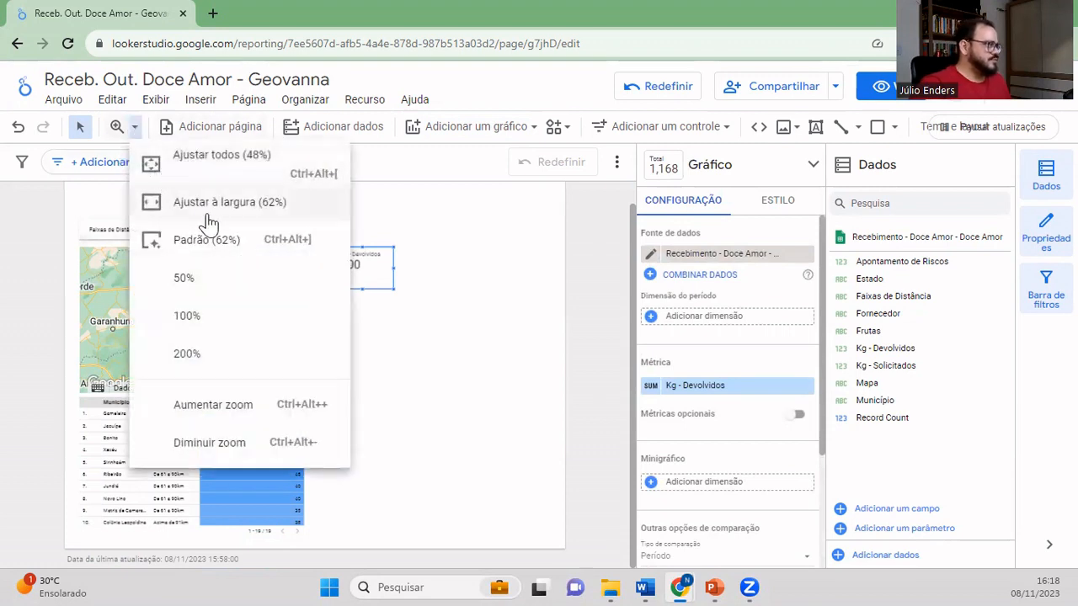
click(211, 319)
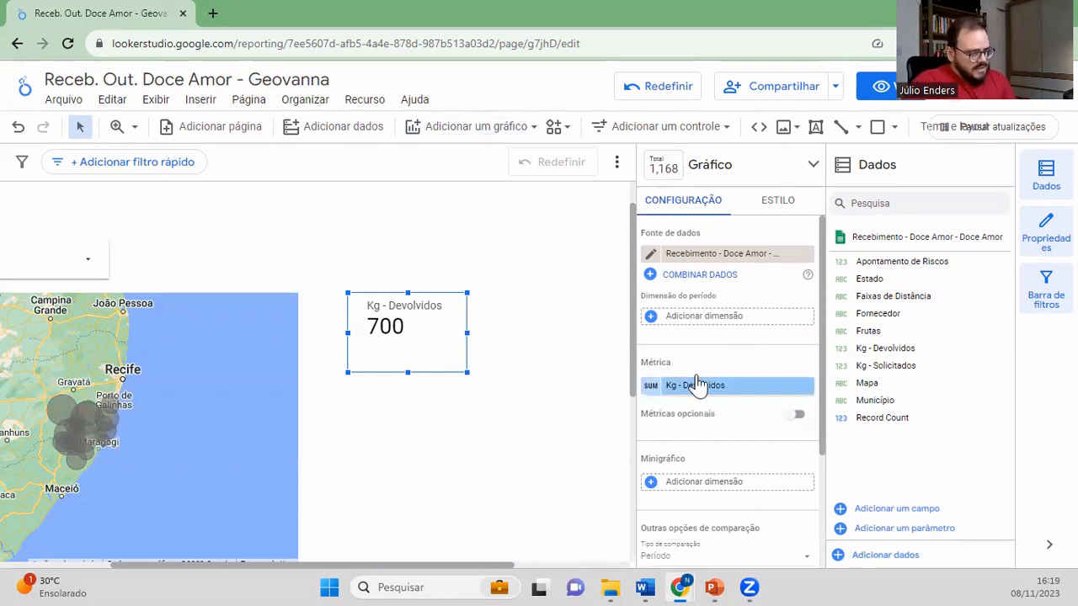
click(649, 388)
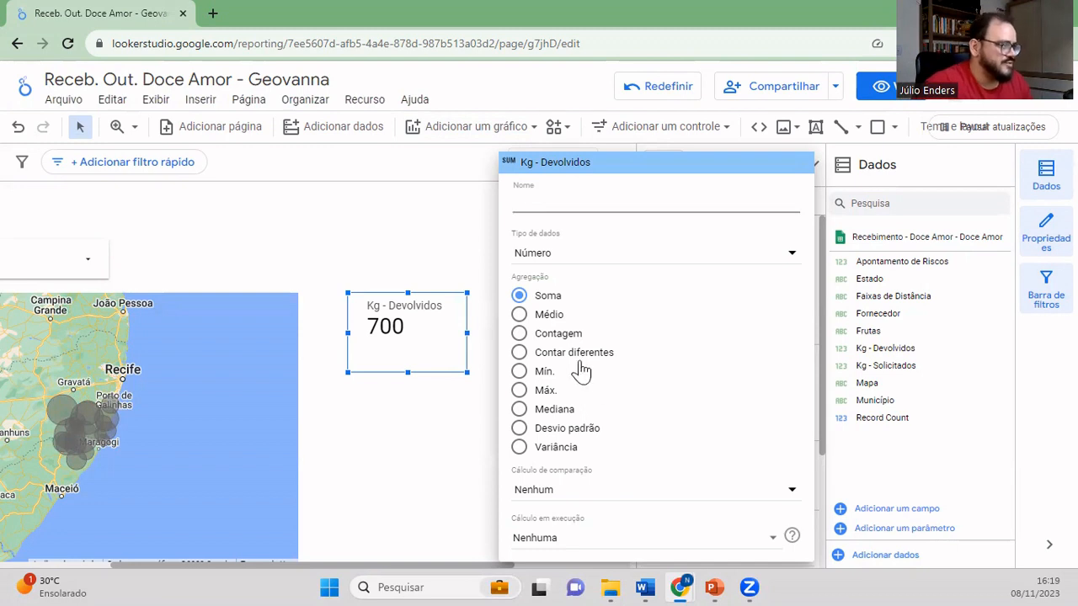
- Try the Médio, Máx. and Mín. aggregations on the scorecard's metric, then restore Soma
click(556, 316)
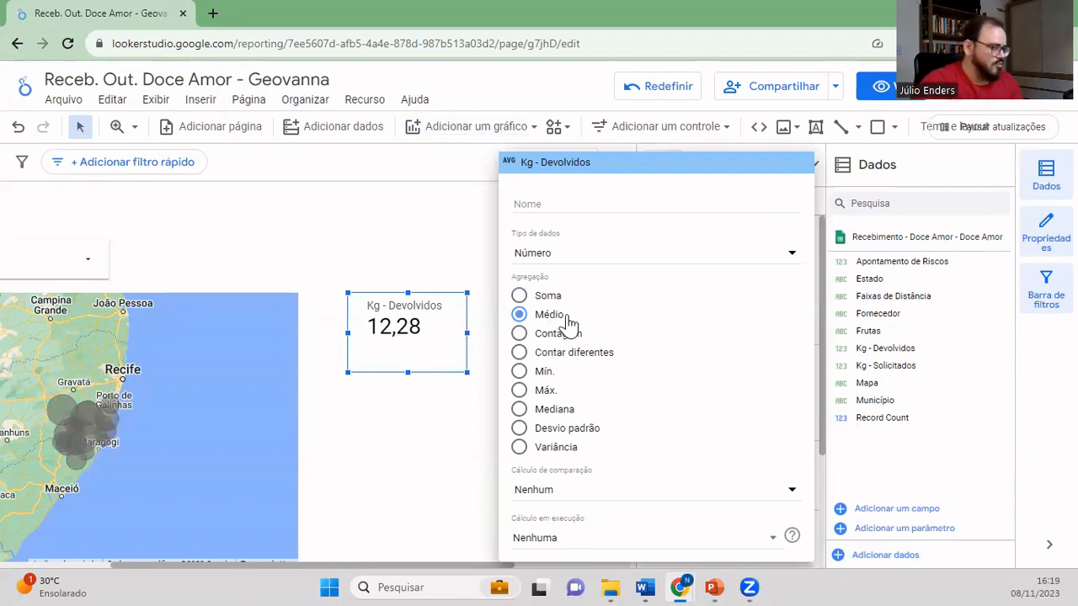
click(546, 390)
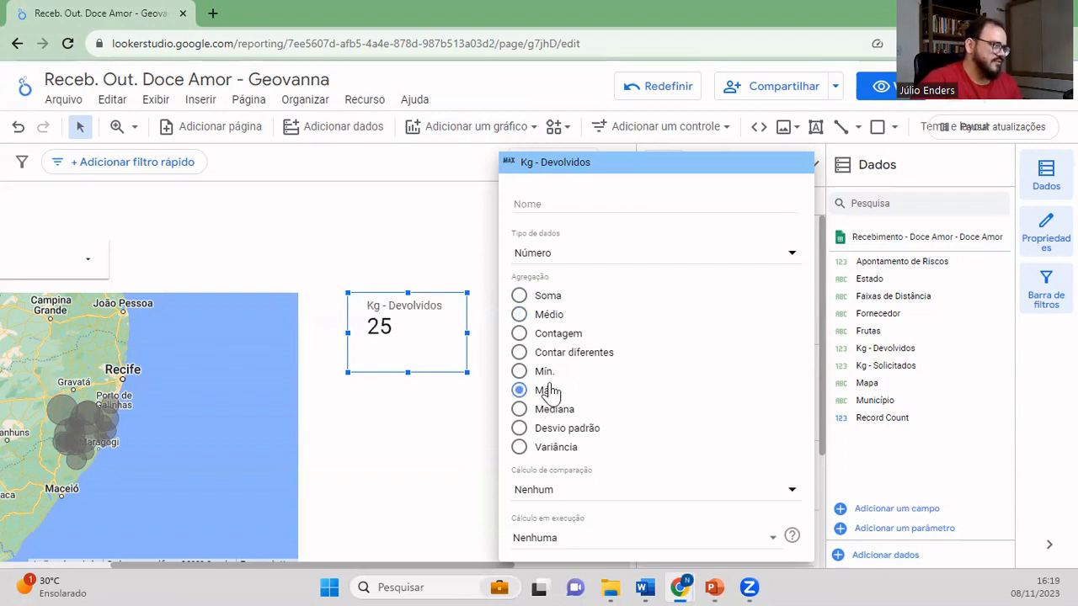
click(544, 371)
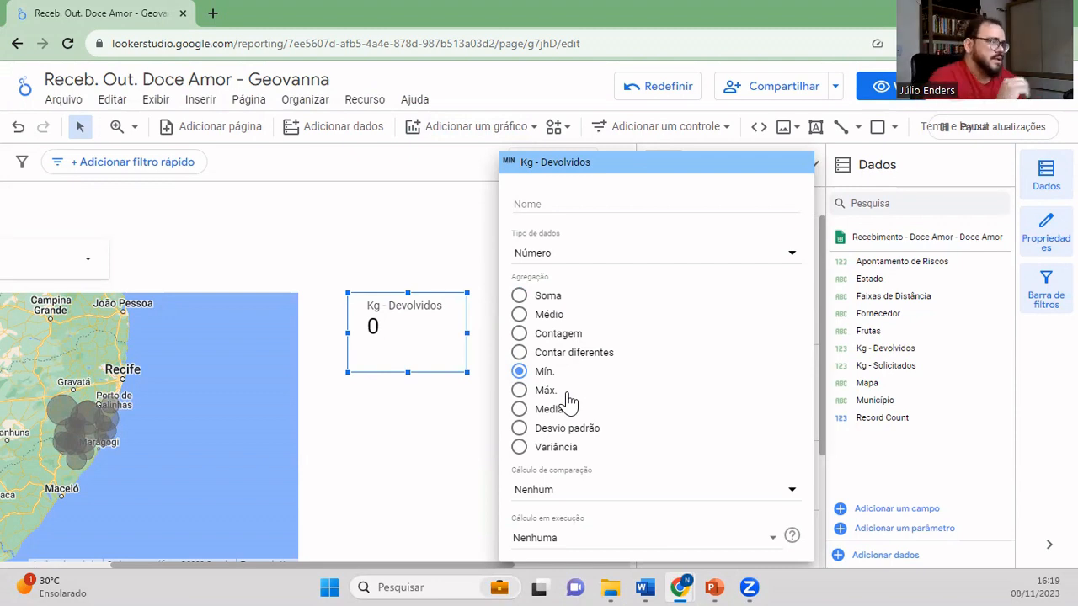
click(548, 298)
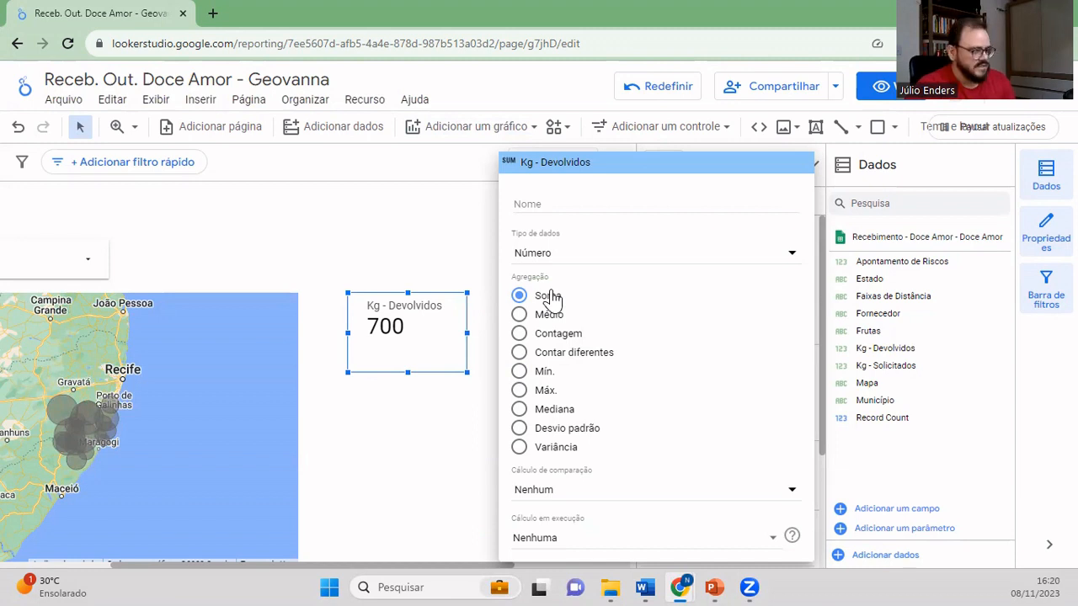
- Name the scorecard's metric Devoluções
click(552, 202)
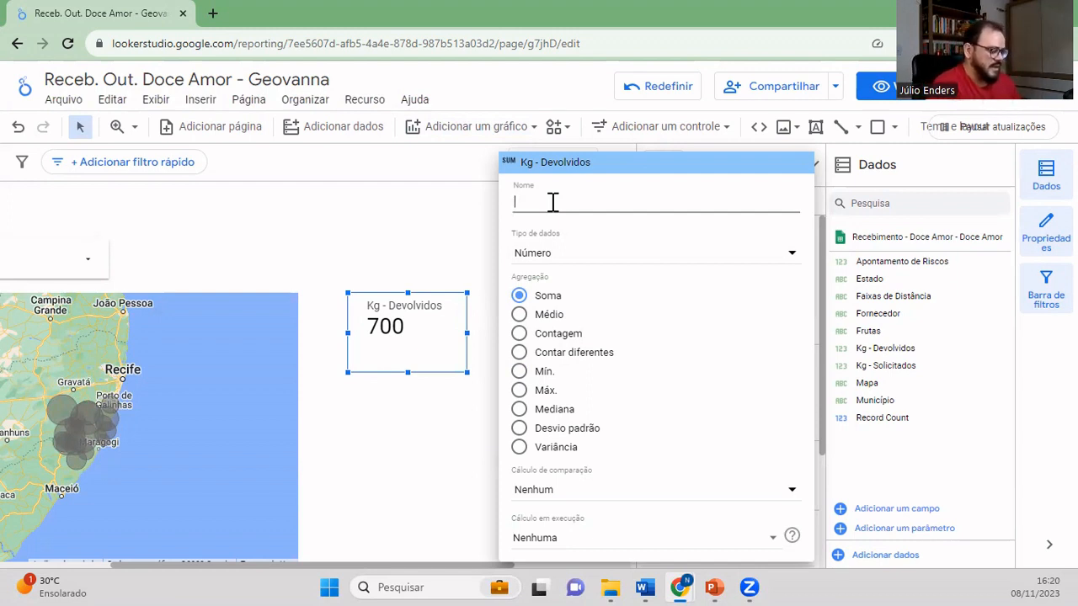
text(Devolu)
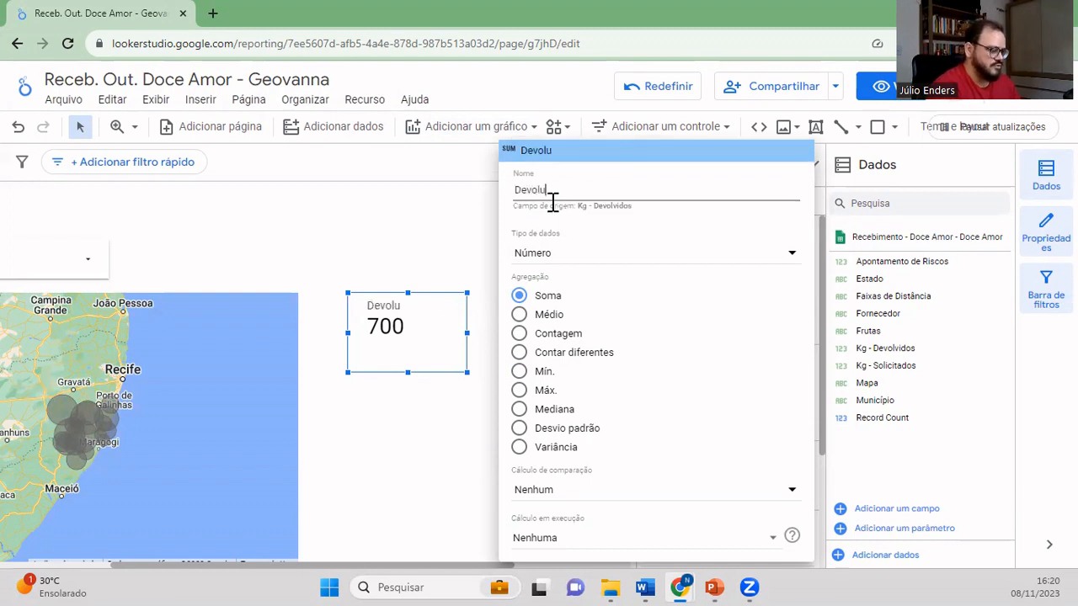
text(ções)
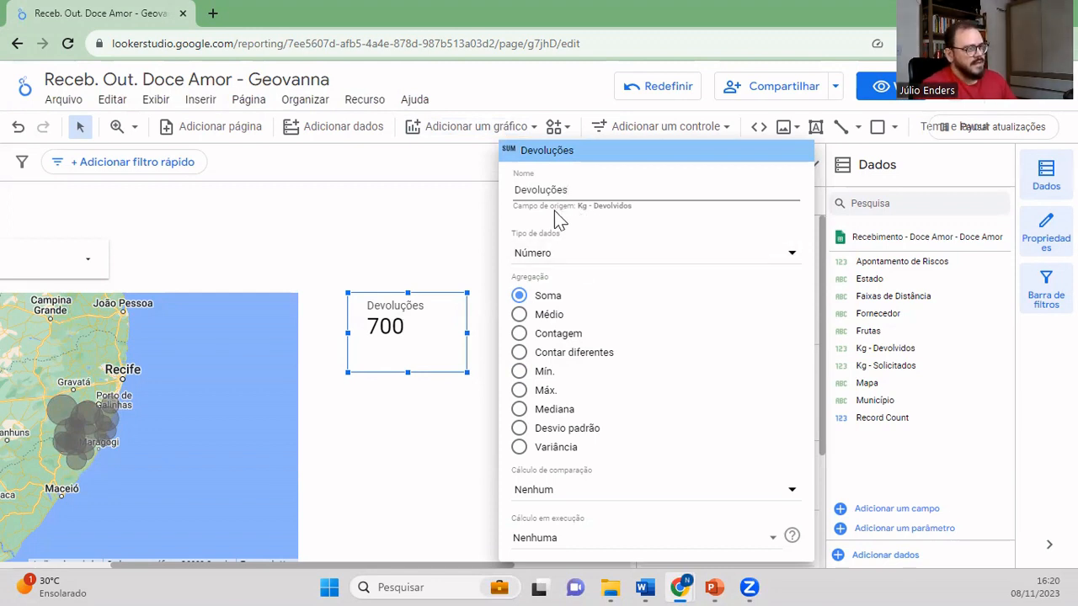
- Clear the custom name Devoluções from the scorecard's metric so it uses its source field name, Kg - Devolvidos
drag(577, 209, 630, 209)
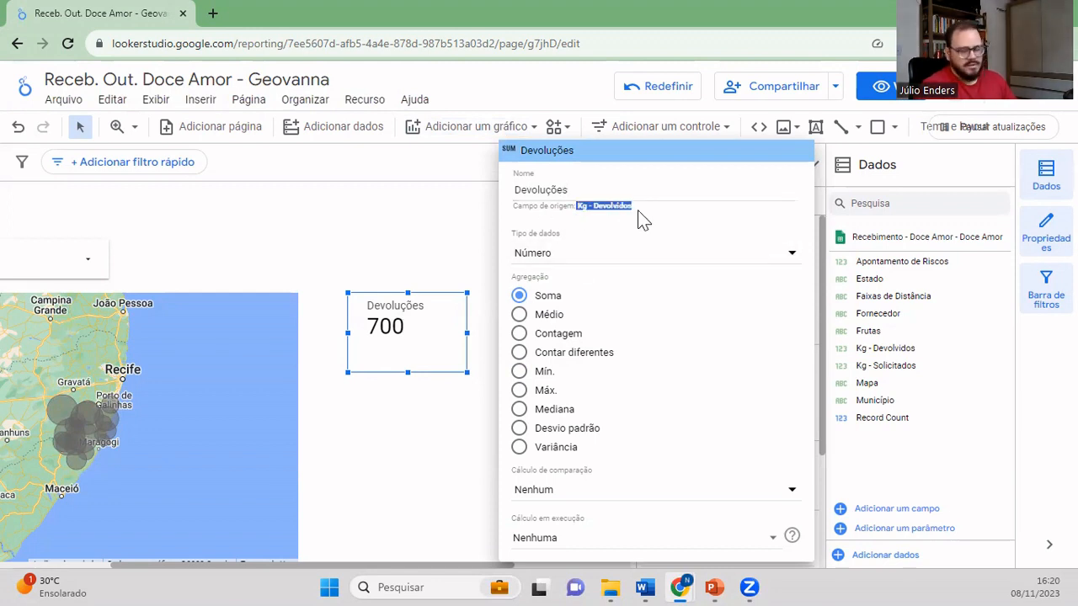
click(590, 191)
key(BackSpace)
key(BackSpace)
key(BackSpace)
key(BackSpace)
key(BackSpace)
key(BackSpace)
key(BackSpace)
key(BackSpace)
key(BackSpace)
key(BackSpace)
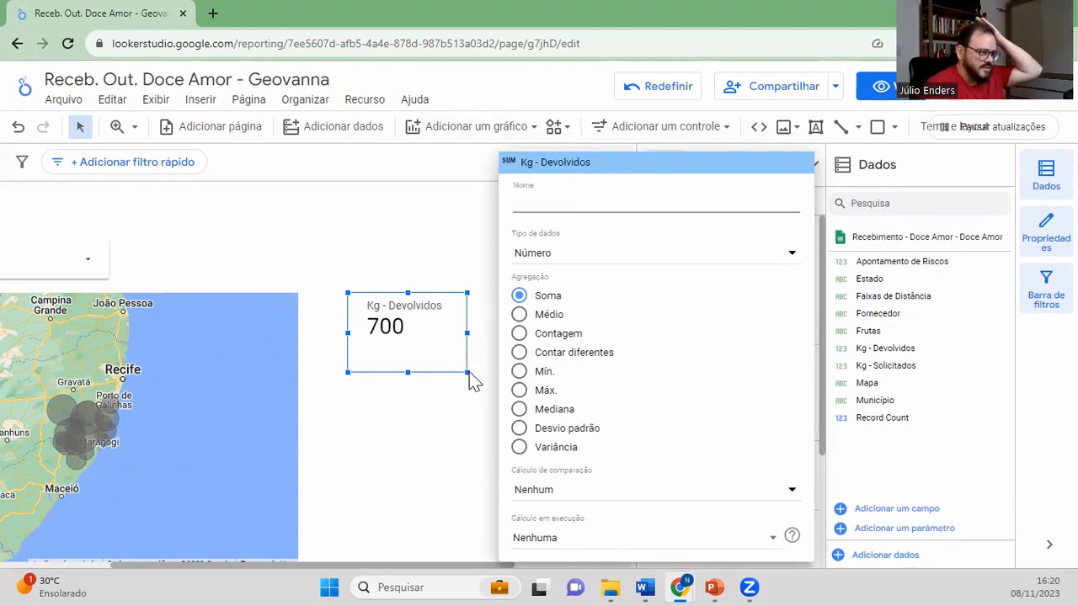
click(452, 433)
click(452, 432)
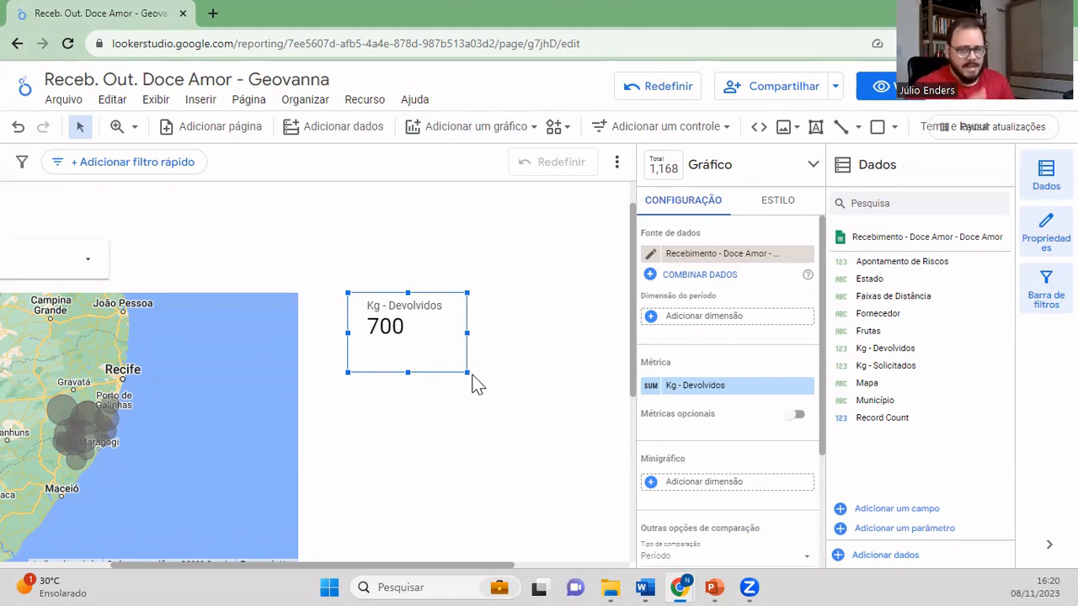
- Centre the scorecard's metric name, metric value and comparison labels
click(783, 210)
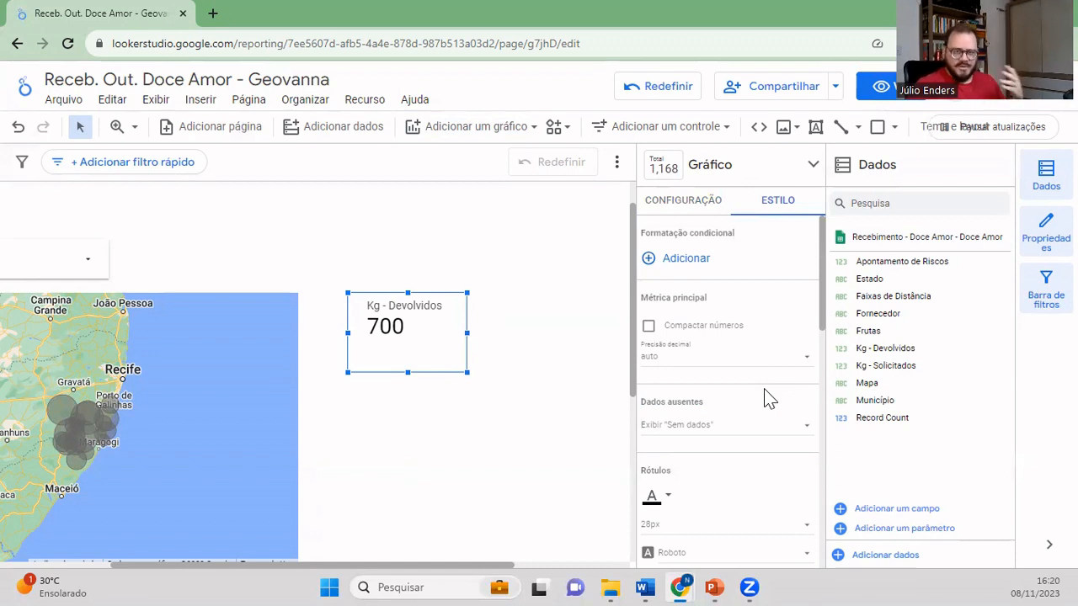
scroll(768, 399, down, 3)
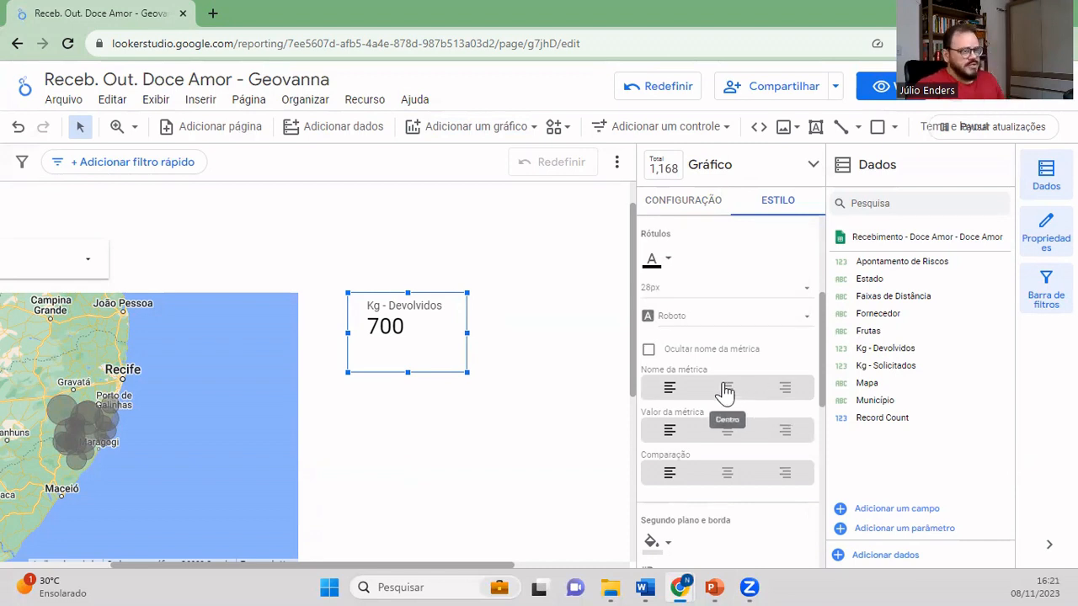
click(726, 389)
click(727, 431)
click(727, 475)
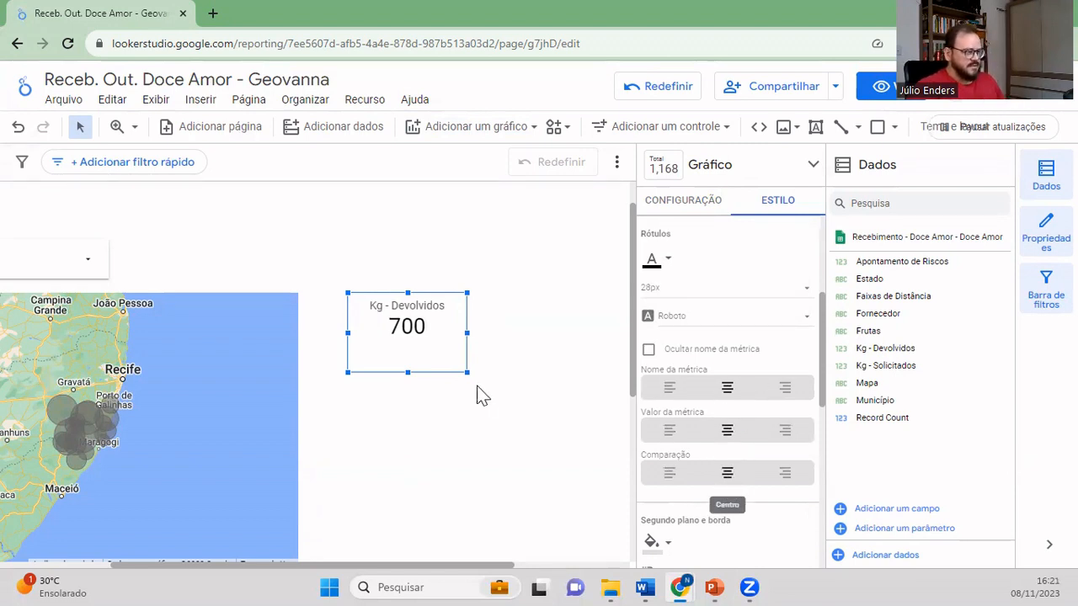
scroll(680, 438, down, 5)
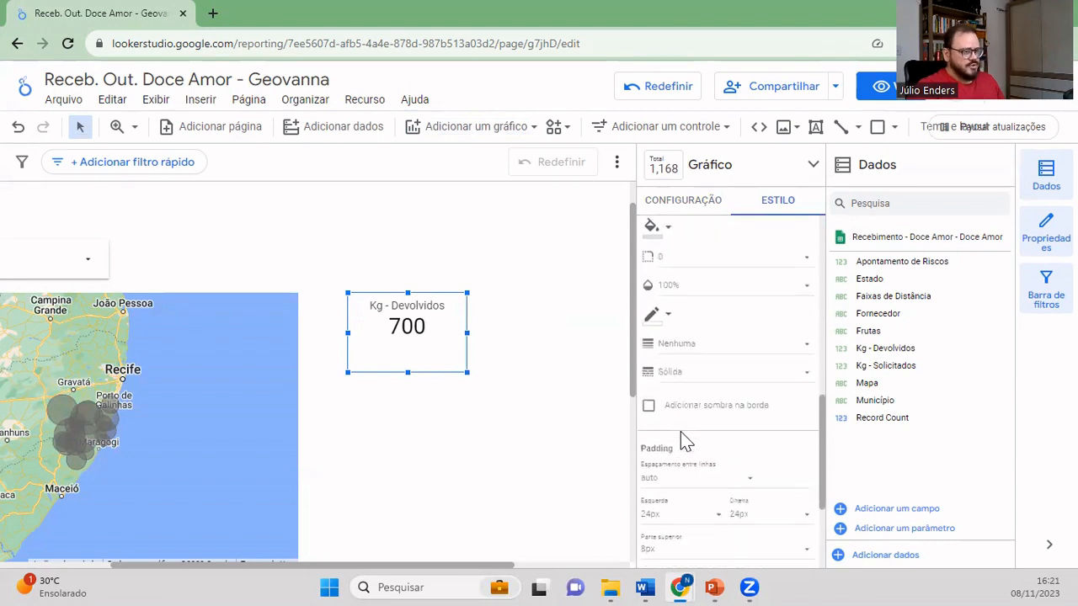
click(515, 402)
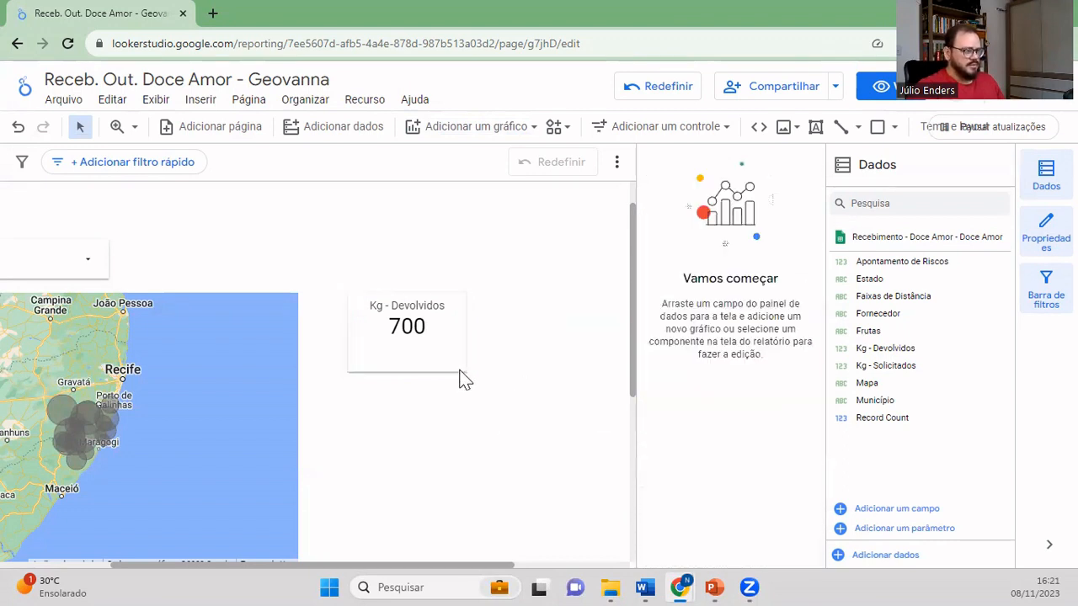
- Shorten the Kg - Devolvidos scorecard to fit its label and value, and widen it slightly
drag(469, 377, 469, 340)
click(474, 409)
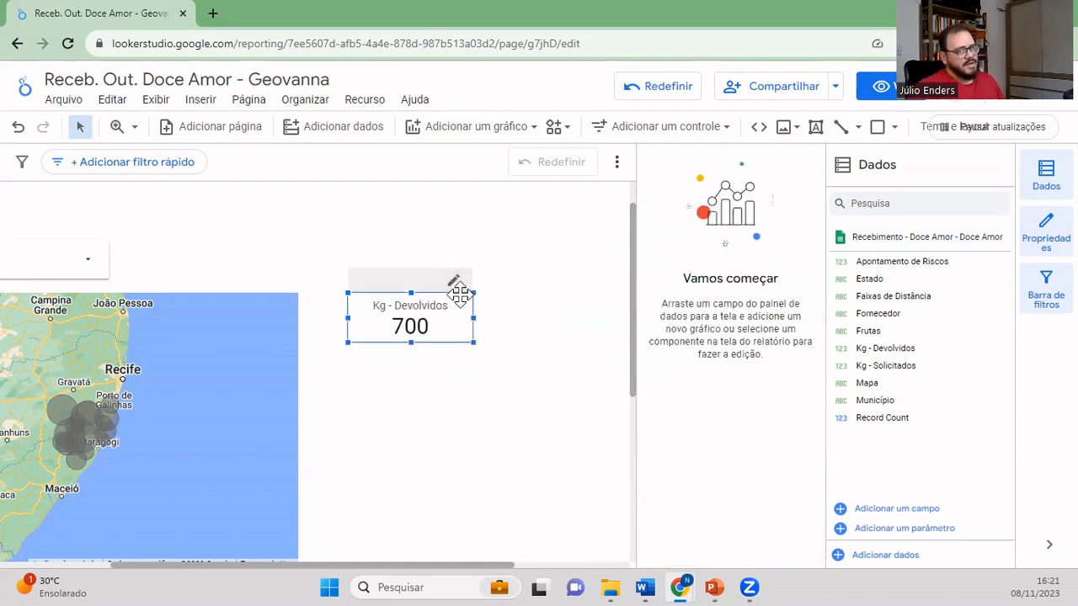
drag(455, 303, 445, 305)
- Examine the heatmap table's border, shadow and header style options and the report layout around the map
drag(495, 567, 388, 564)
scroll(364, 483, down, 2)
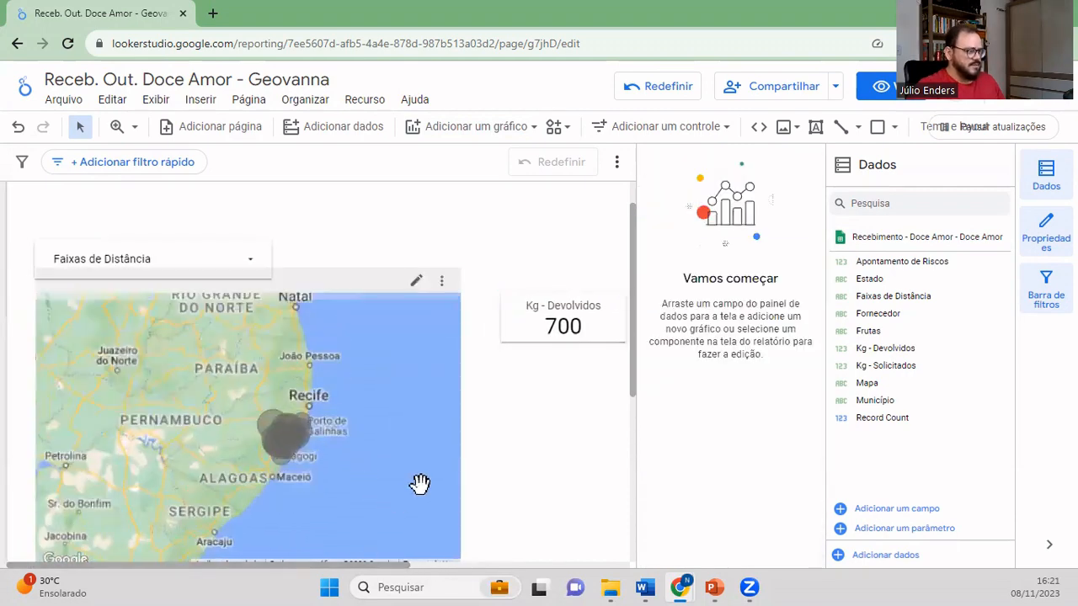
scroll(522, 449, down, 4)
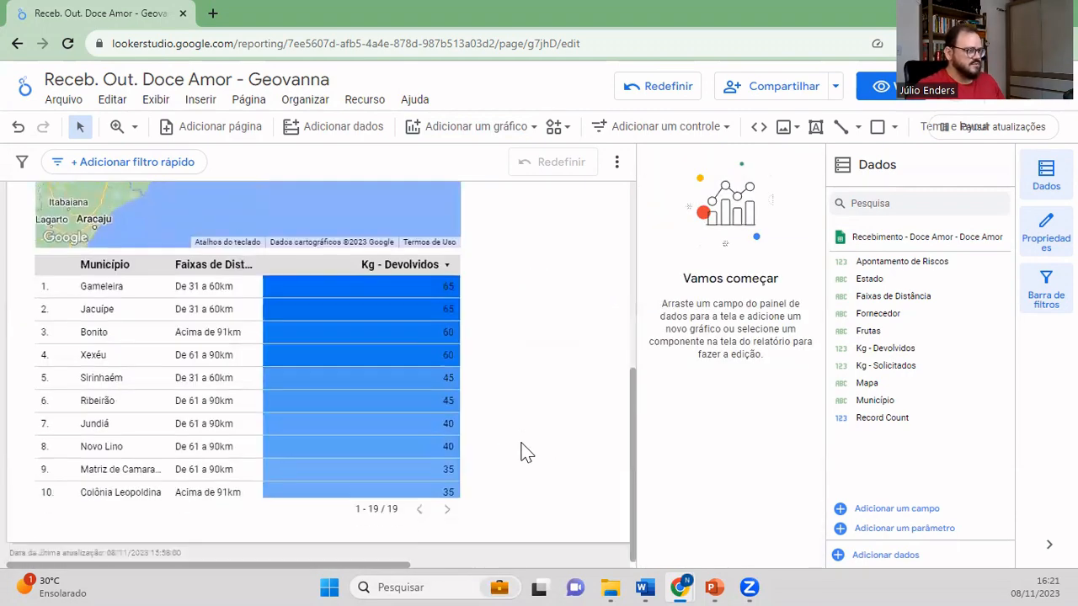
click(331, 257)
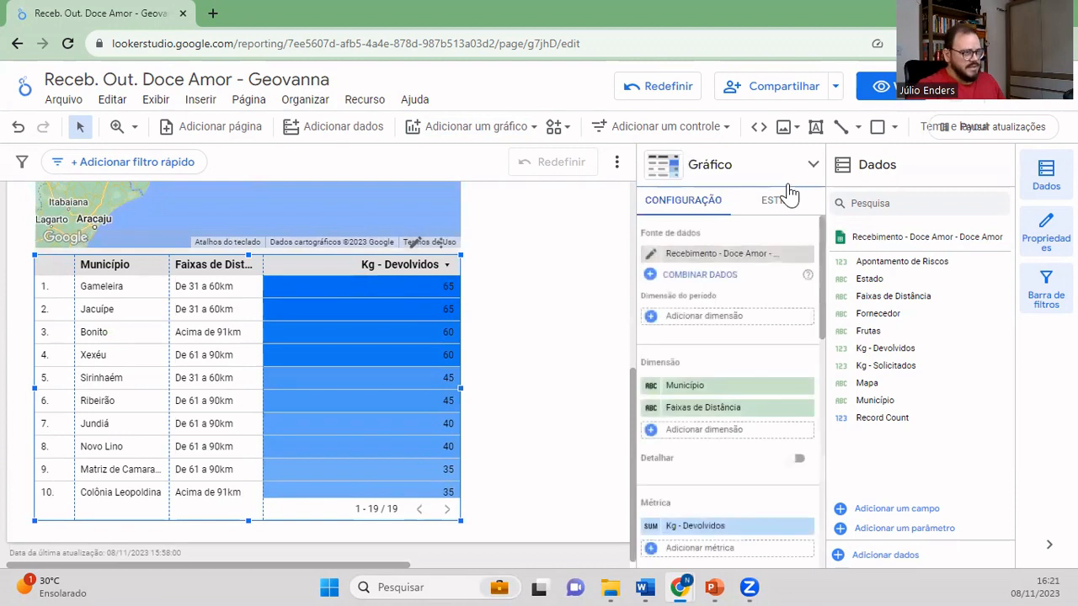
click(778, 200)
scroll(756, 425, down, 10)
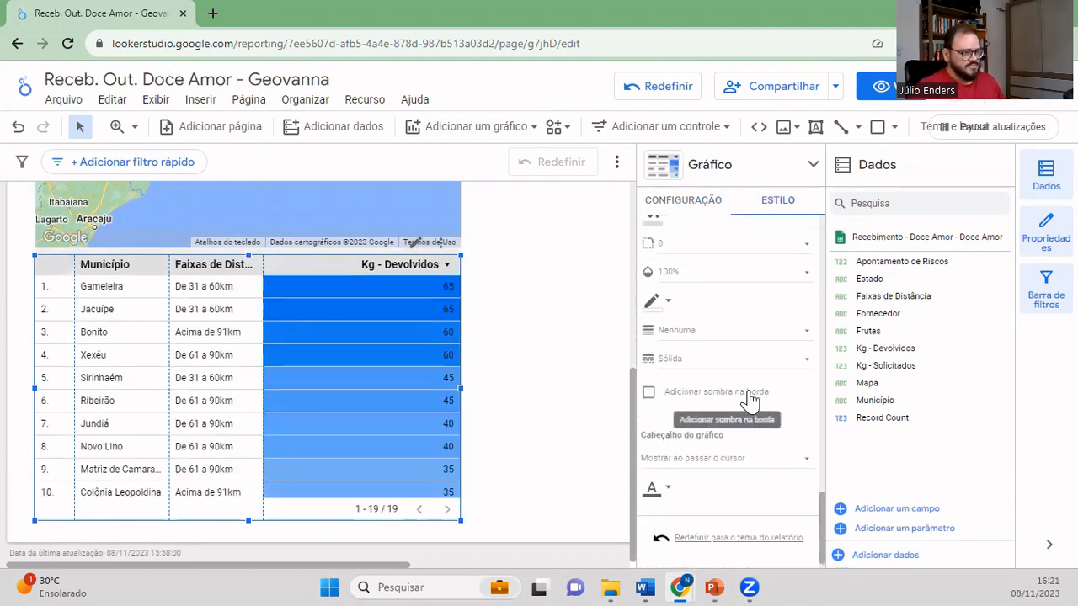
click(576, 392)
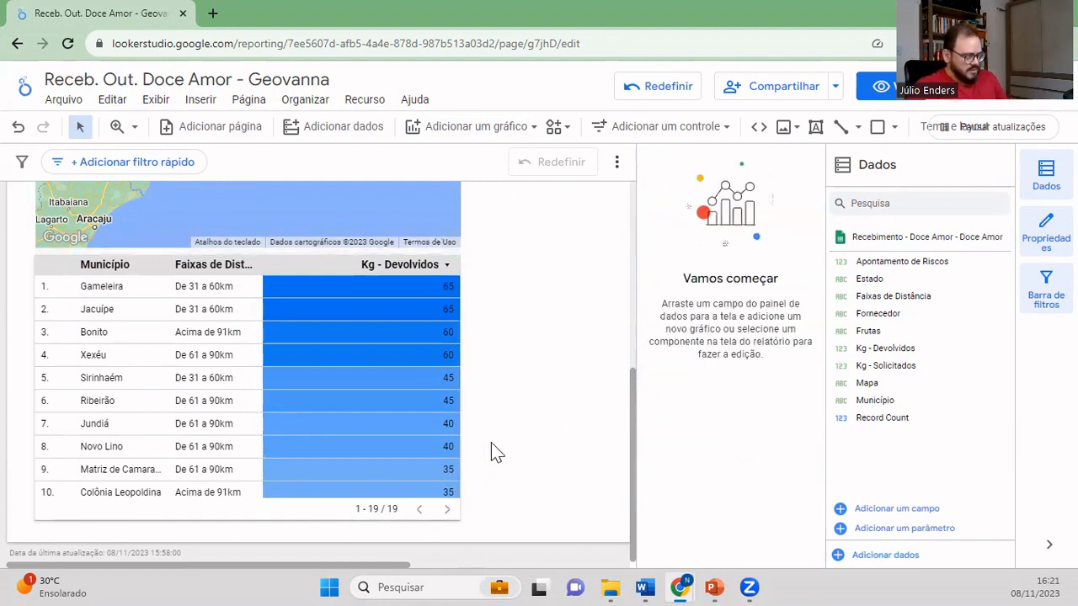
scroll(558, 438, up, 5)
scroll(560, 436, down, 1)
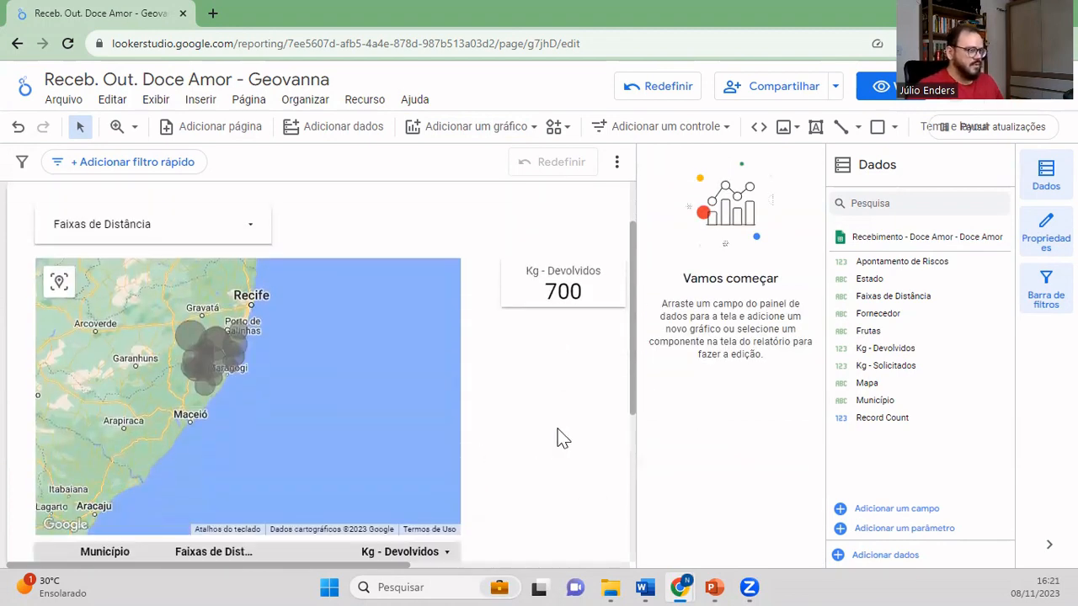
drag(411, 569, 526, 571)
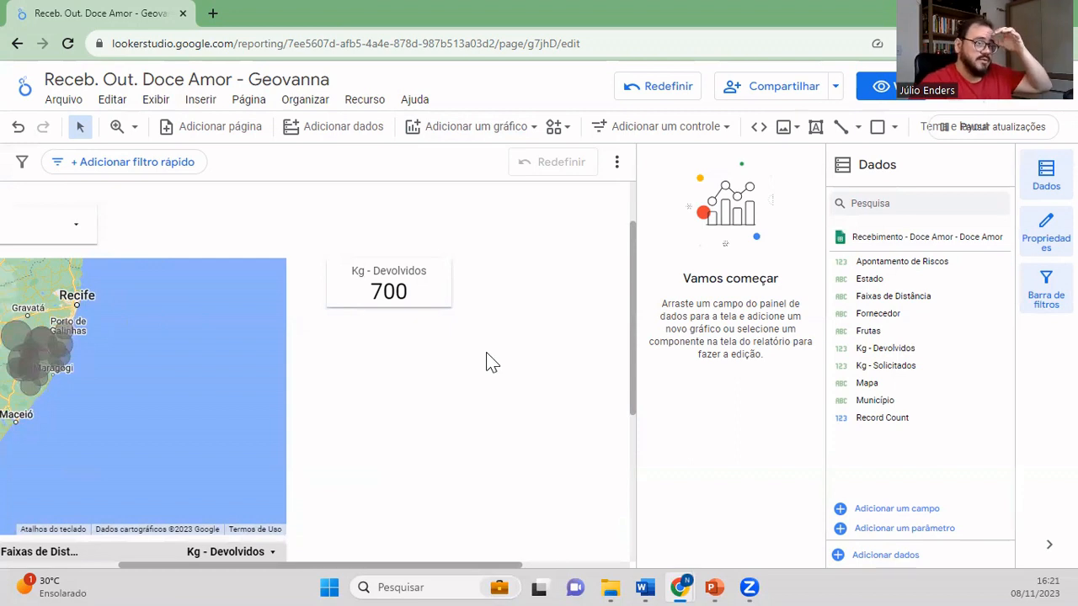
- Duplicate the Kg - Devolvidos scorecard below the original and set the copy's metric to Kg - Solicitados
click(449, 291)
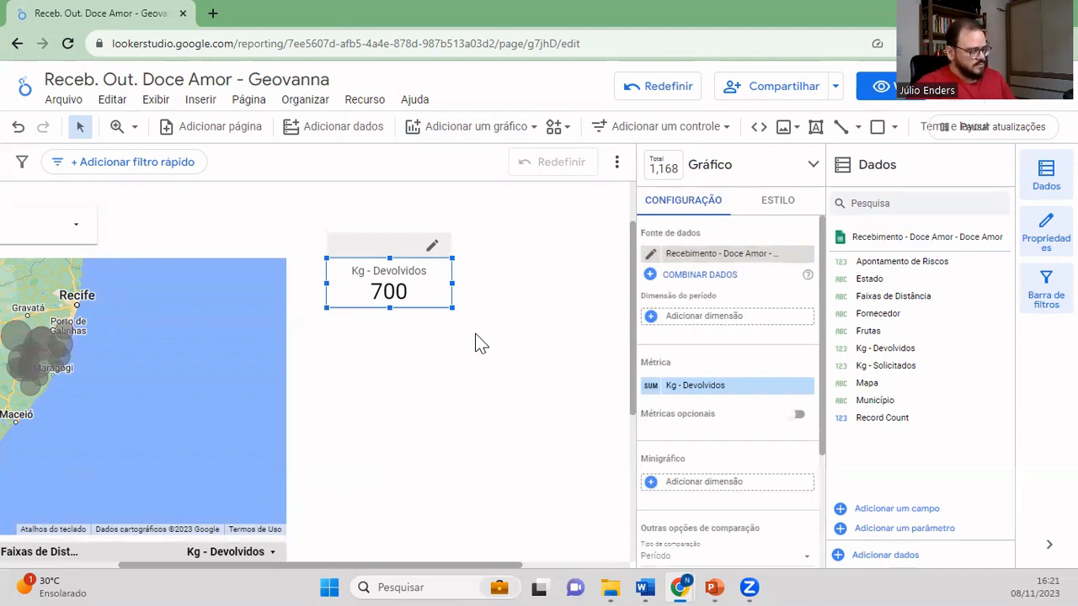
key(ctrl+d)
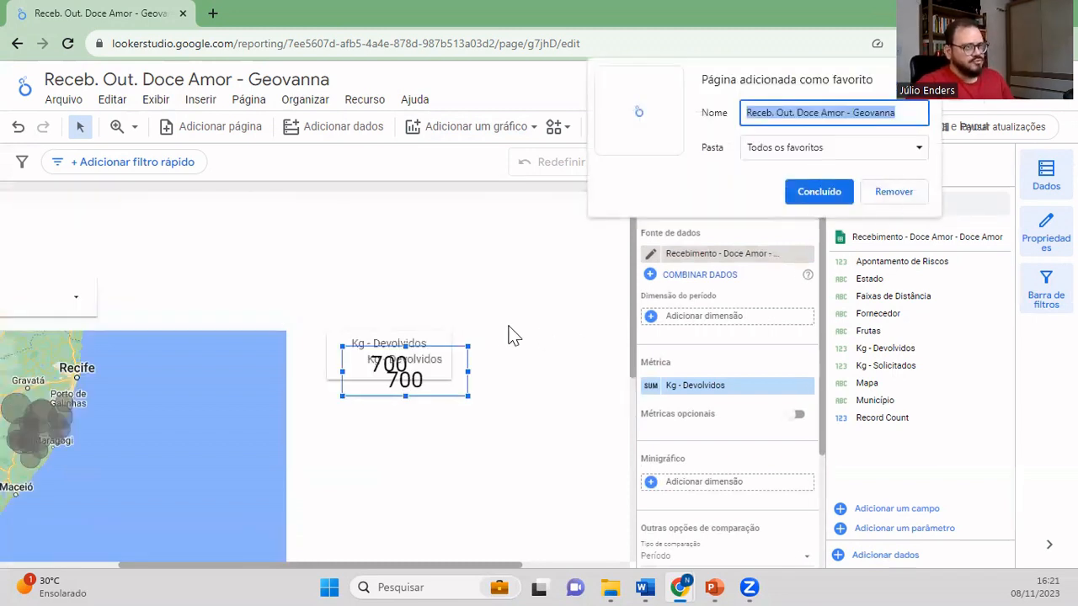
click(514, 335)
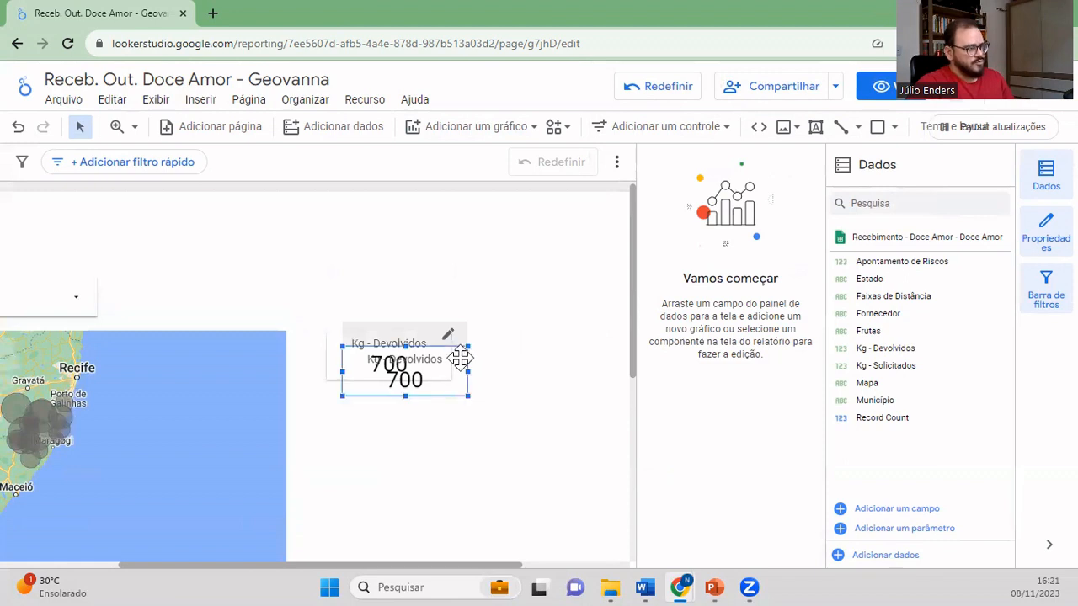
drag(461, 358, 443, 419)
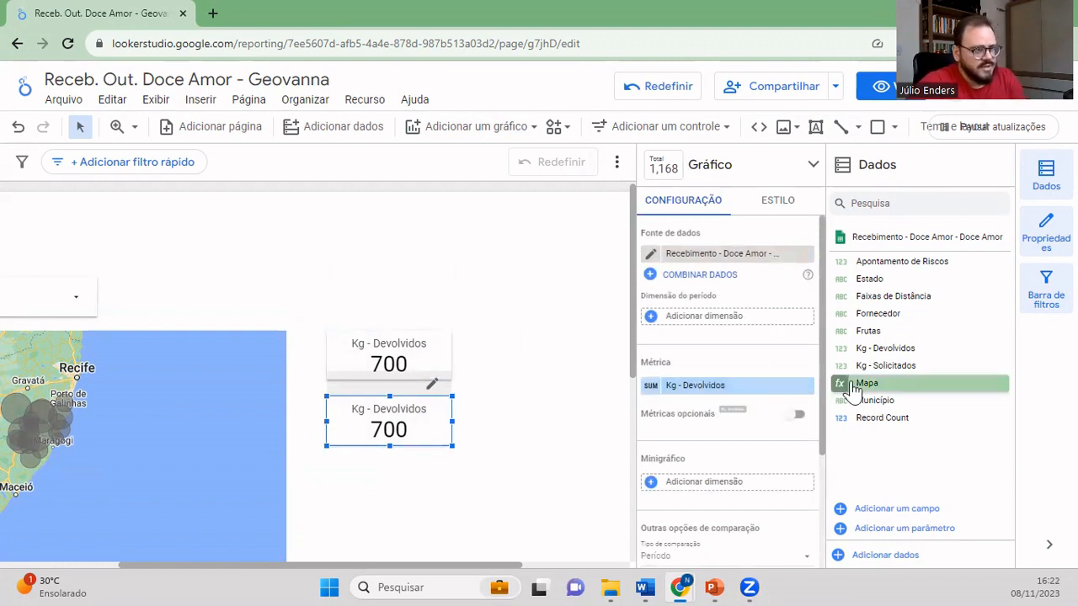
drag(888, 366, 745, 389)
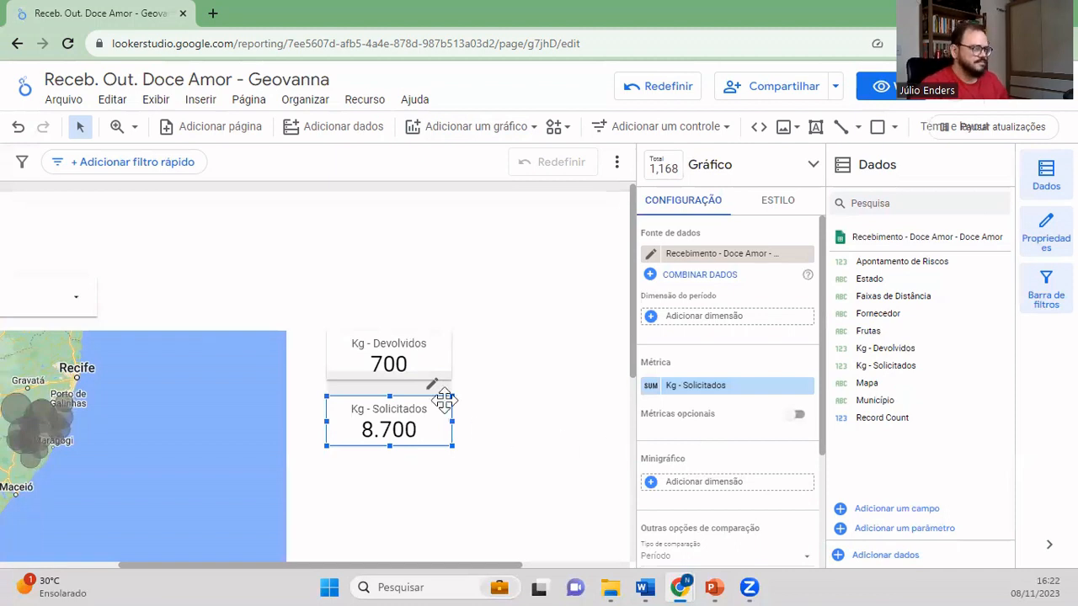
- Rearrange the two scorecards beside the map so Kg - Solicitados sits directly above Kg - Devolvidos
drag(438, 401, 571, 398)
drag(413, 333, 404, 395)
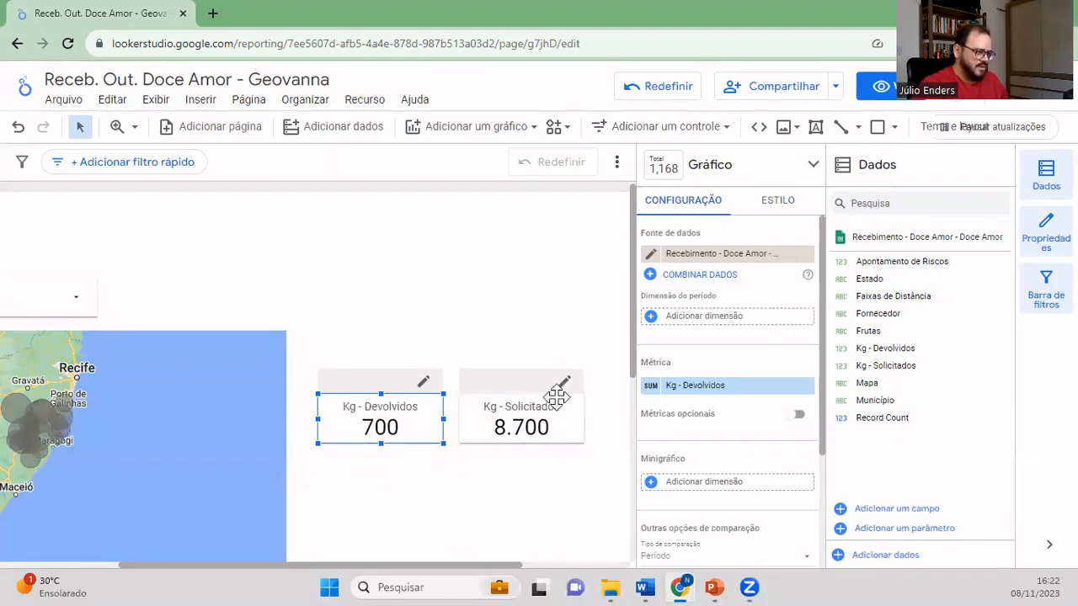
click(556, 399)
drag(535, 398, 394, 345)
click(435, 483)
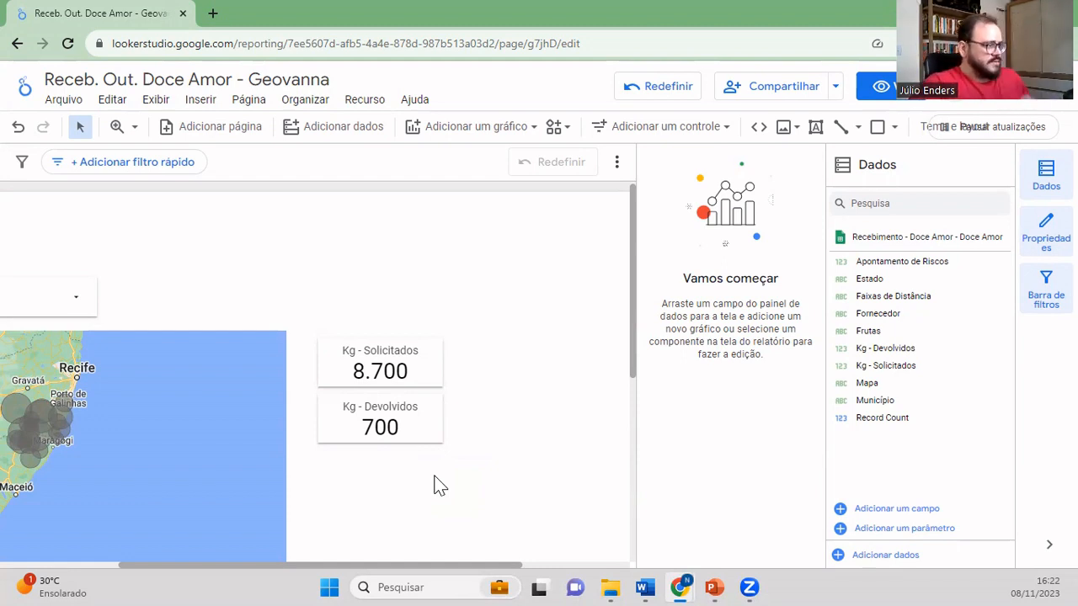
- Create a new calculated field in the data source and start its formula with SUM(Kg - Solicitados)
scroll(435, 469, down, 2)
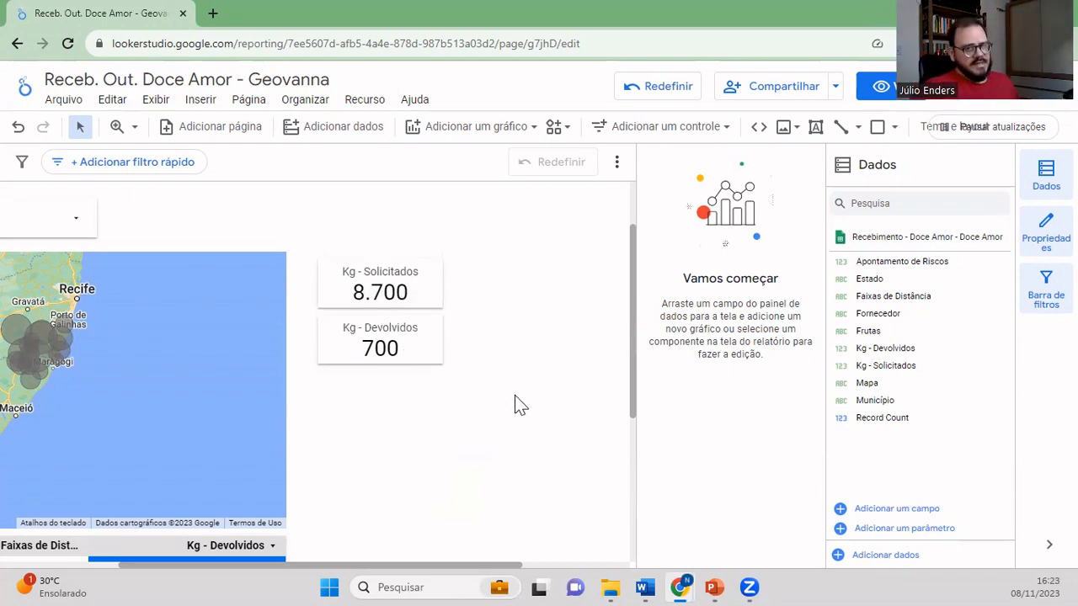
click(924, 509)
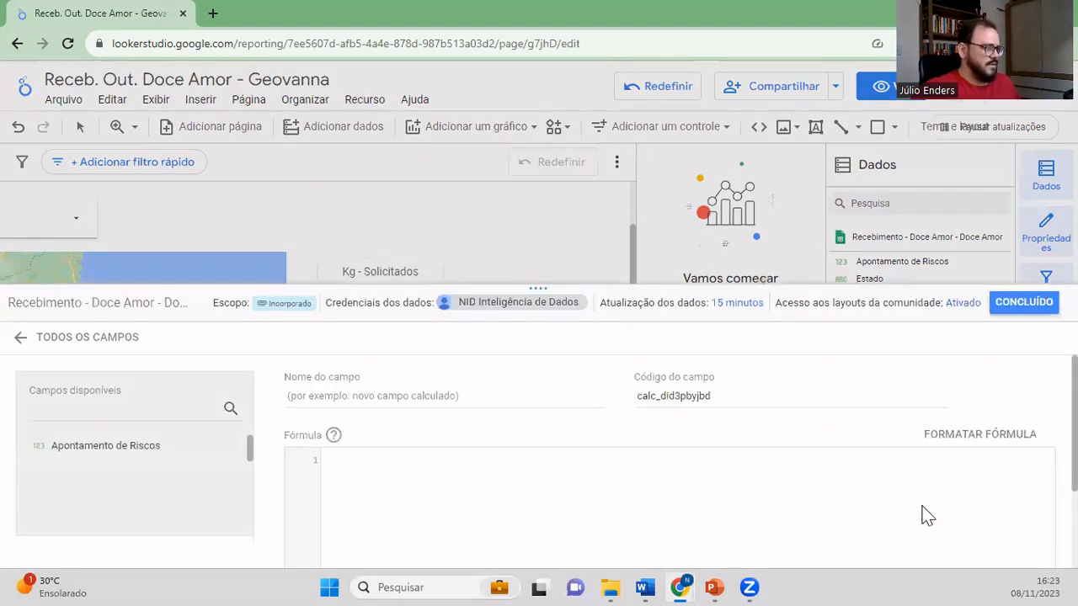
click(623, 486)
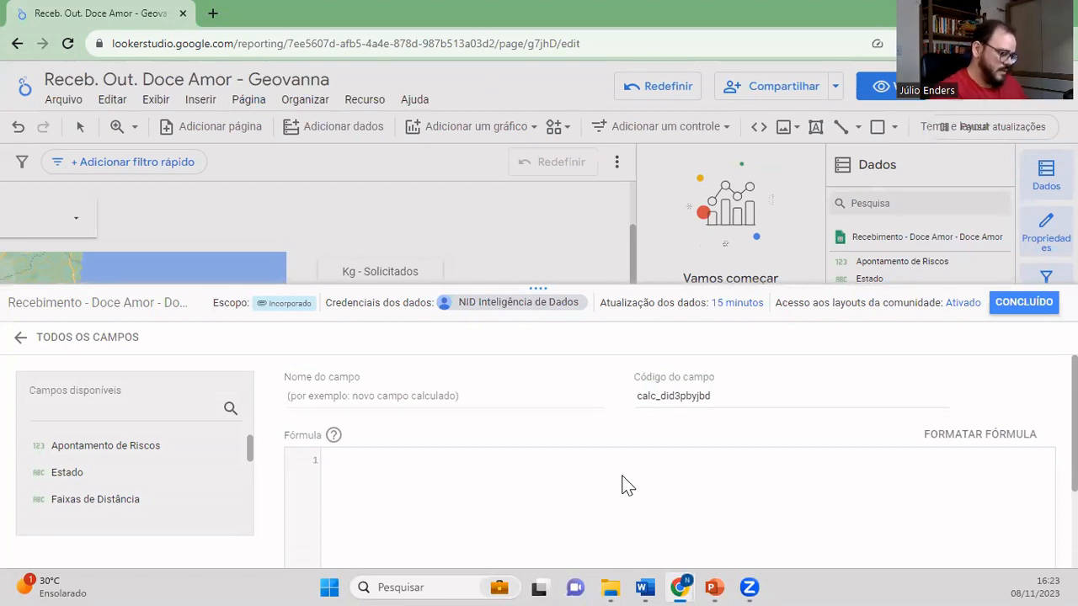
text(SUM()
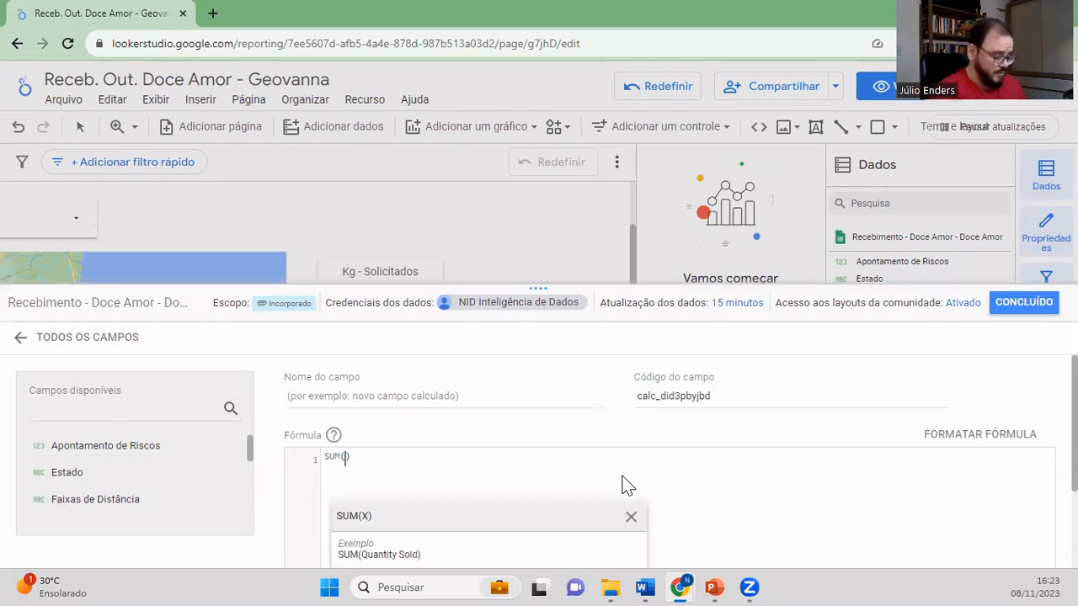
text(kg)
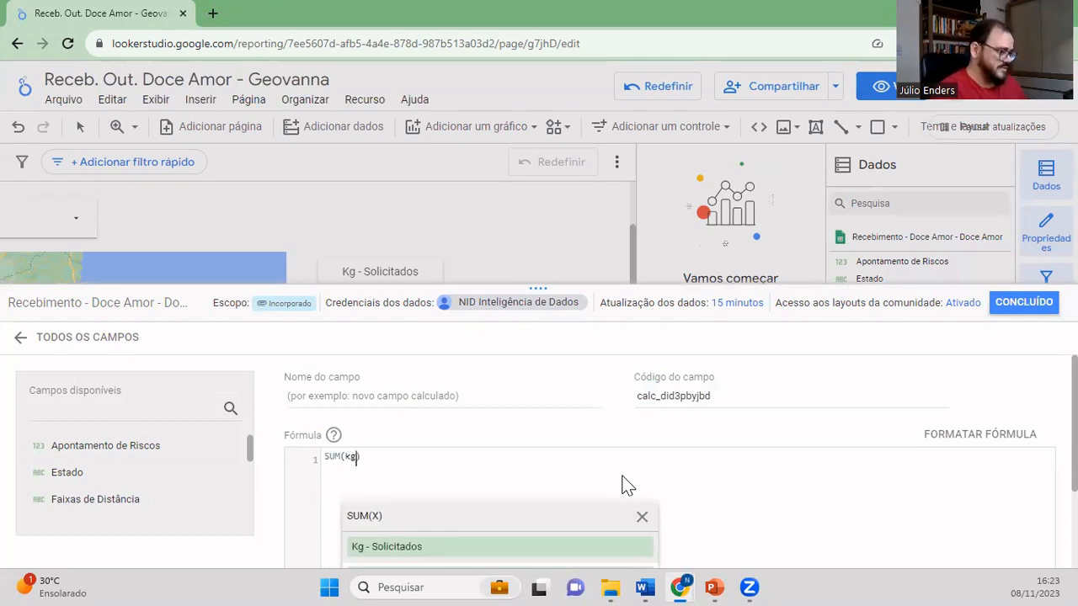
click(463, 546)
click(474, 464)
- Complete the calculated field's formula by subtracting SUM(Kg - Devolvidos)
text(- Solicitados)
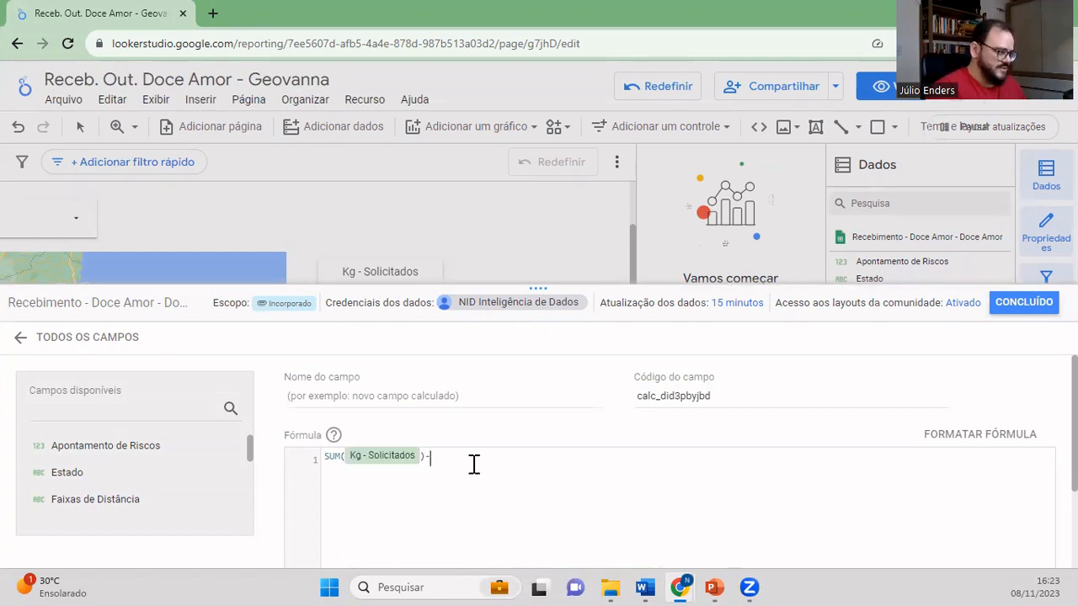
text(um()
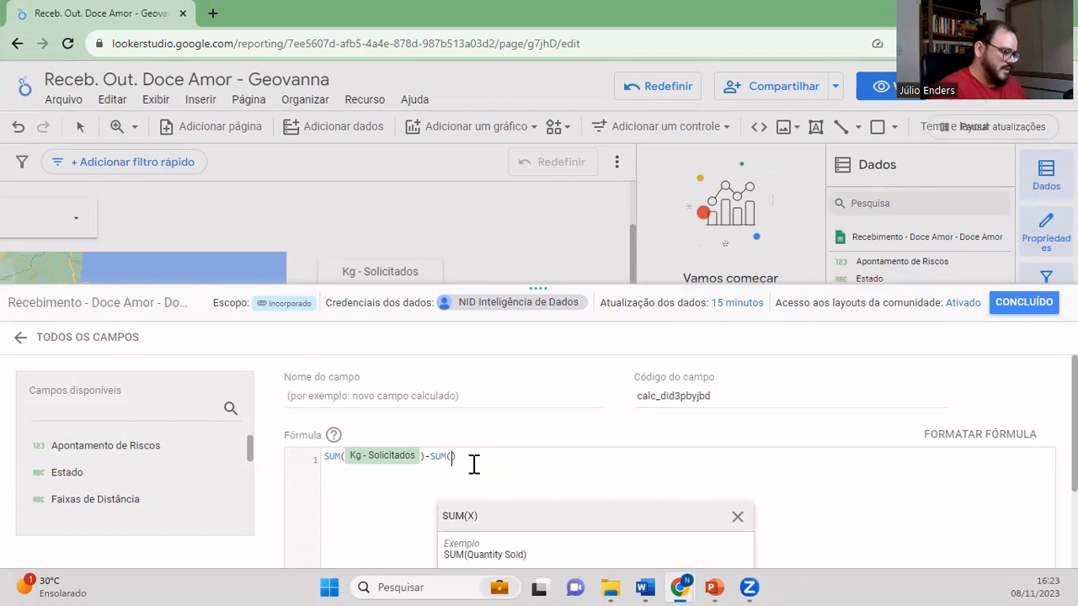
text(kg)
scroll(582, 500, down, 2)
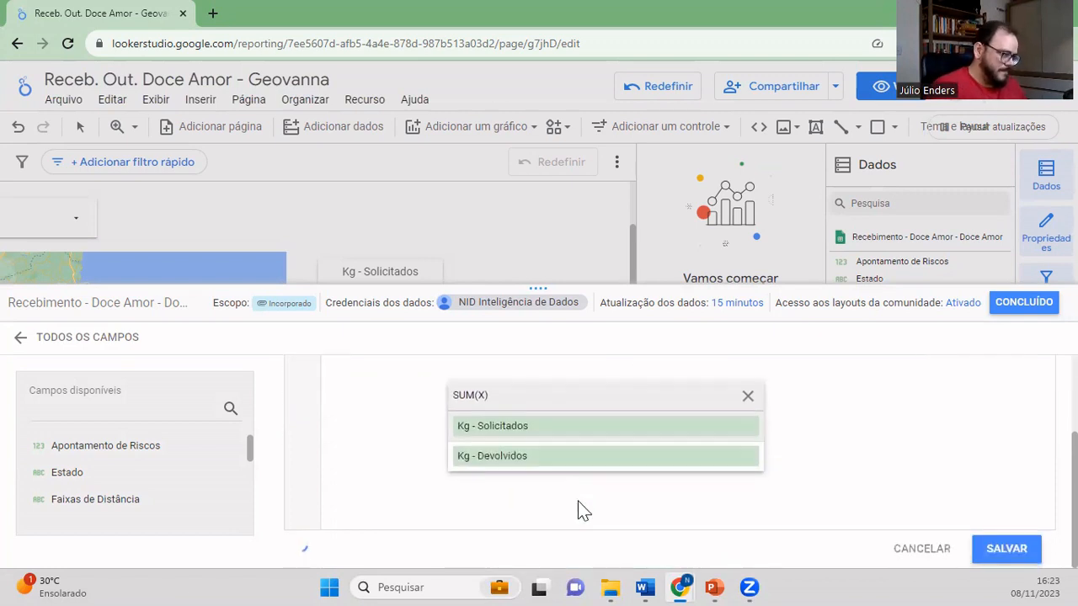
click(535, 458)
click(546, 458)
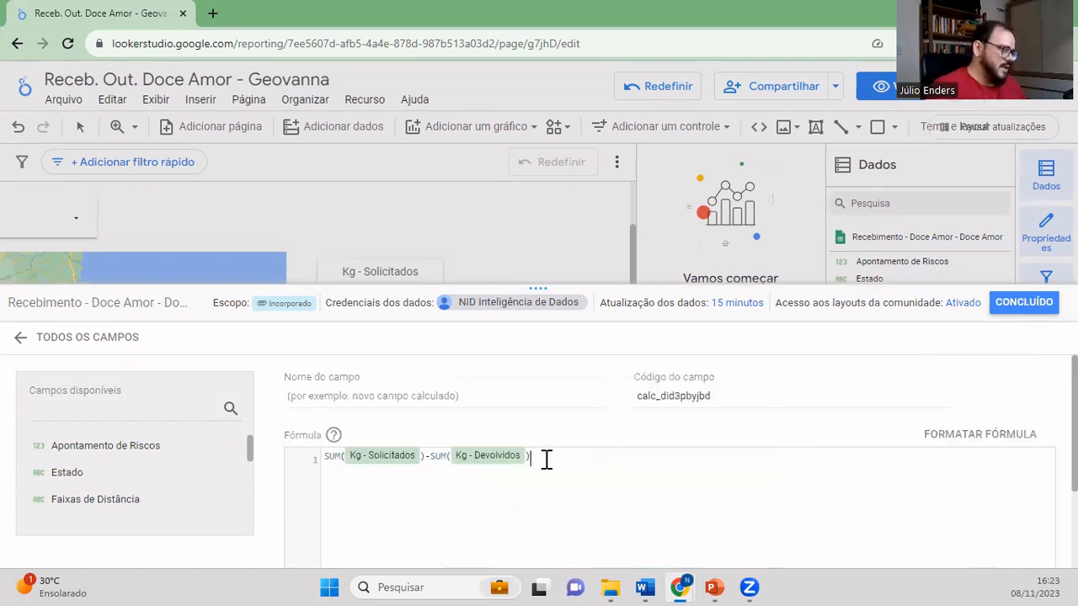
scroll(547, 459, down, 2)
scroll(546, 461, up, 2)
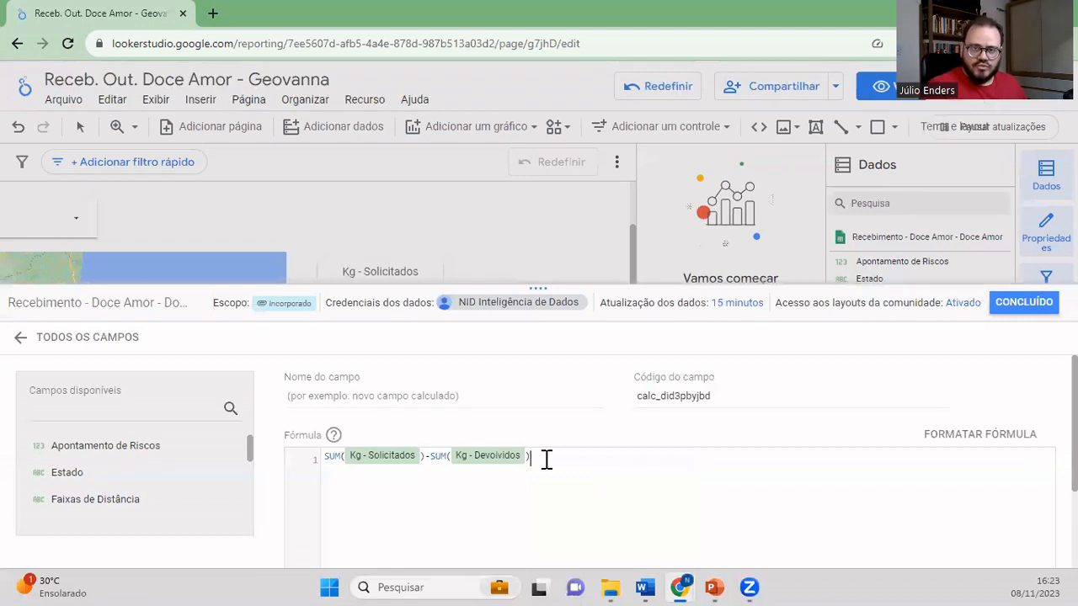
- Name the calculated field Kg - Entregues, save it and close the field editor
click(429, 399)
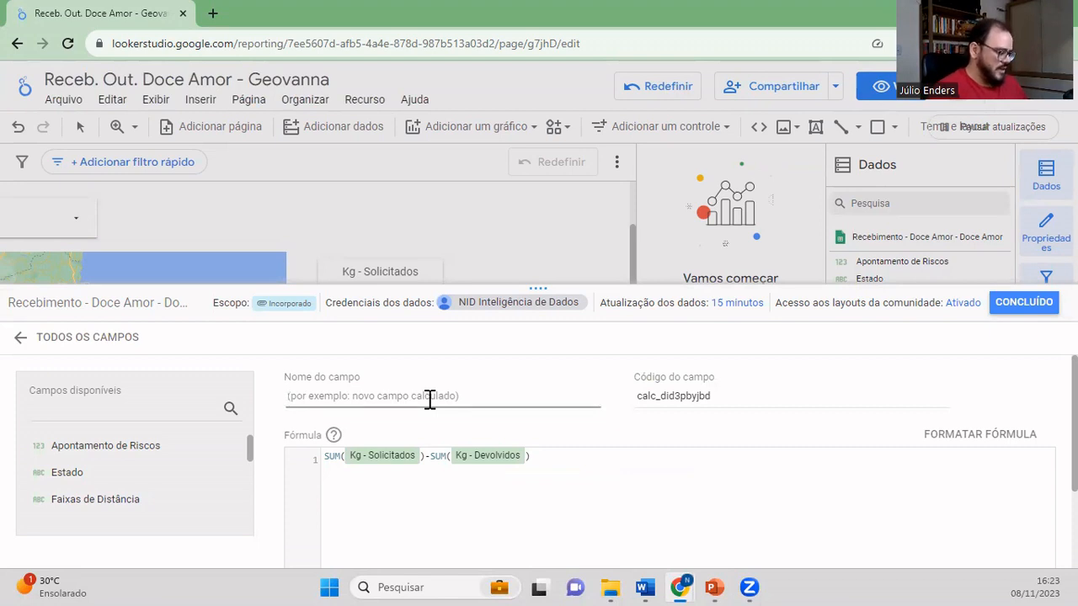
text(Kg)
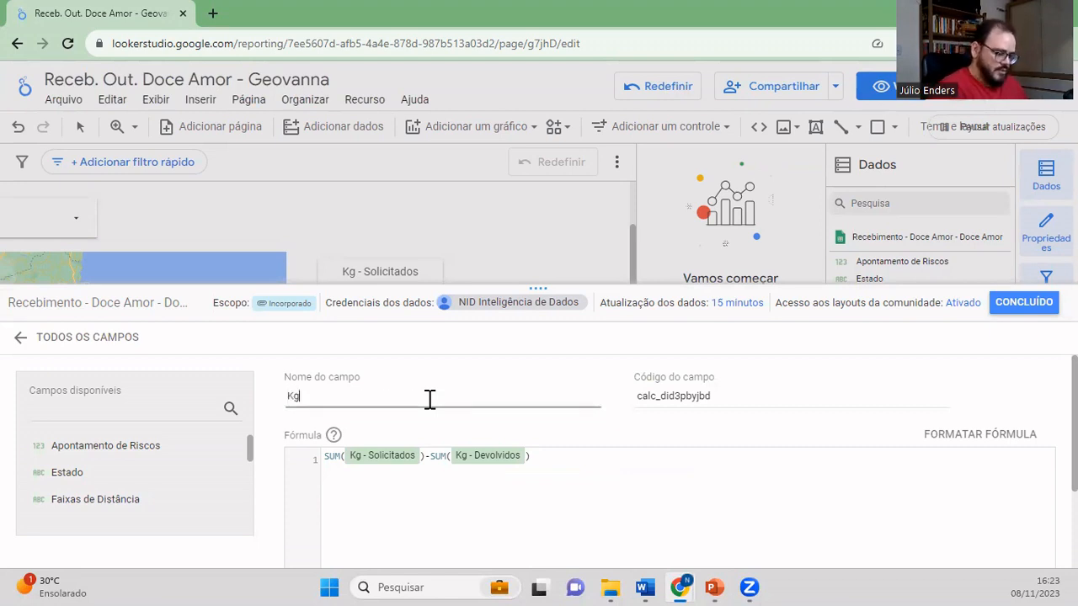
text( - En)
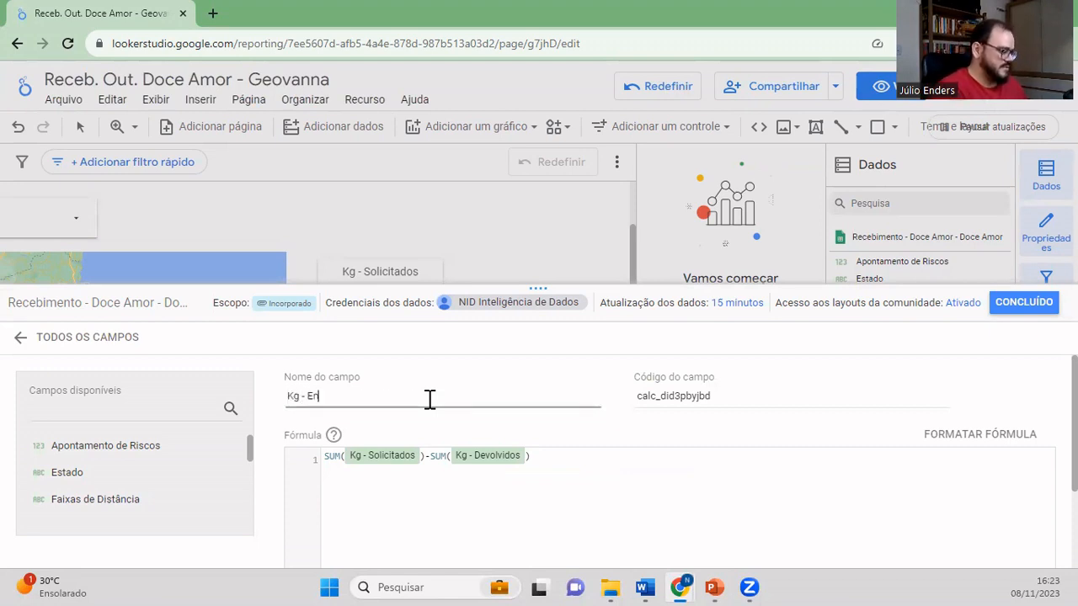
text(tregues)
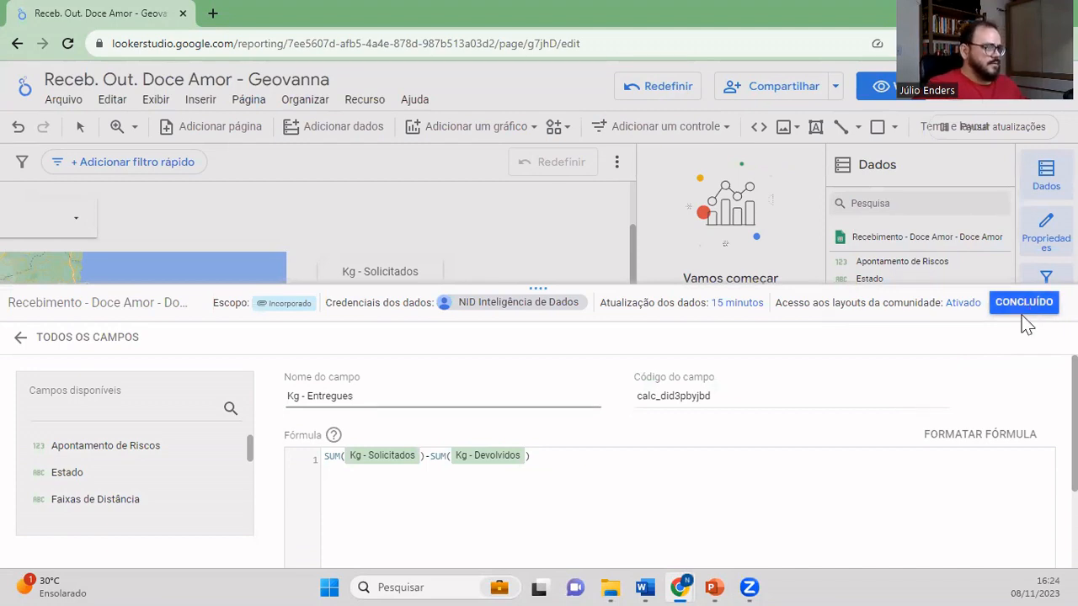
scroll(825, 431, down, 3)
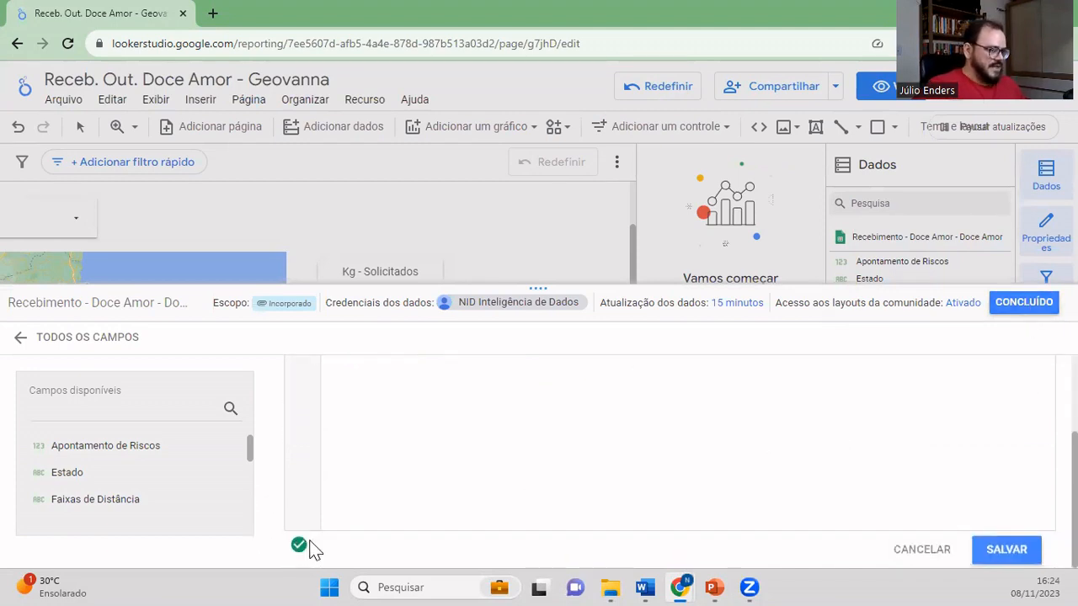
click(997, 549)
click(1023, 303)
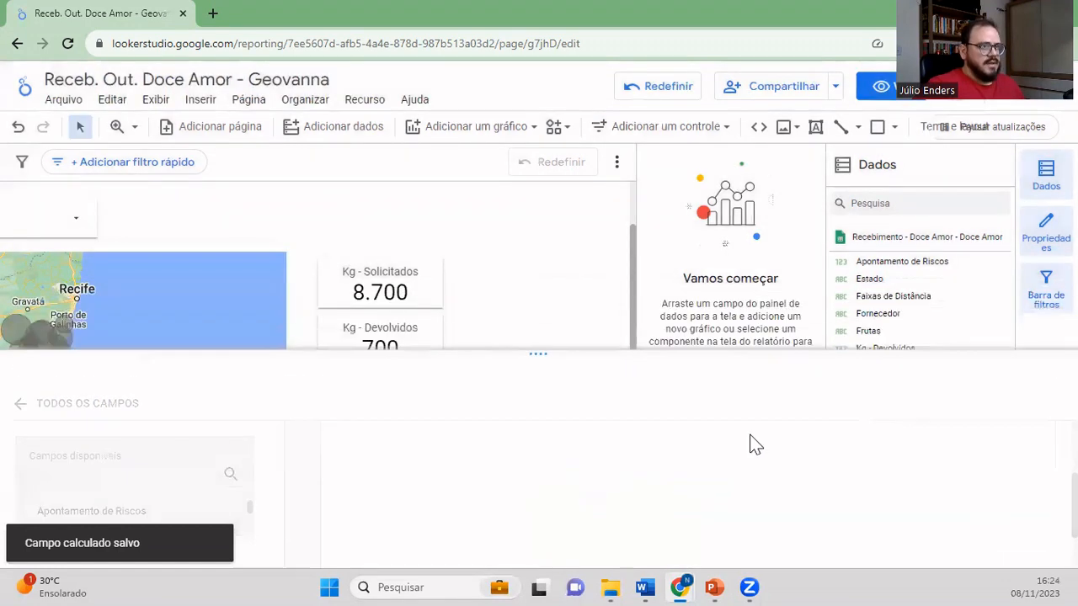
- Duplicate the Kg - Devolvidos scorecard directly below the original and set the copy's metric to Kg - Entregues
click(436, 331)
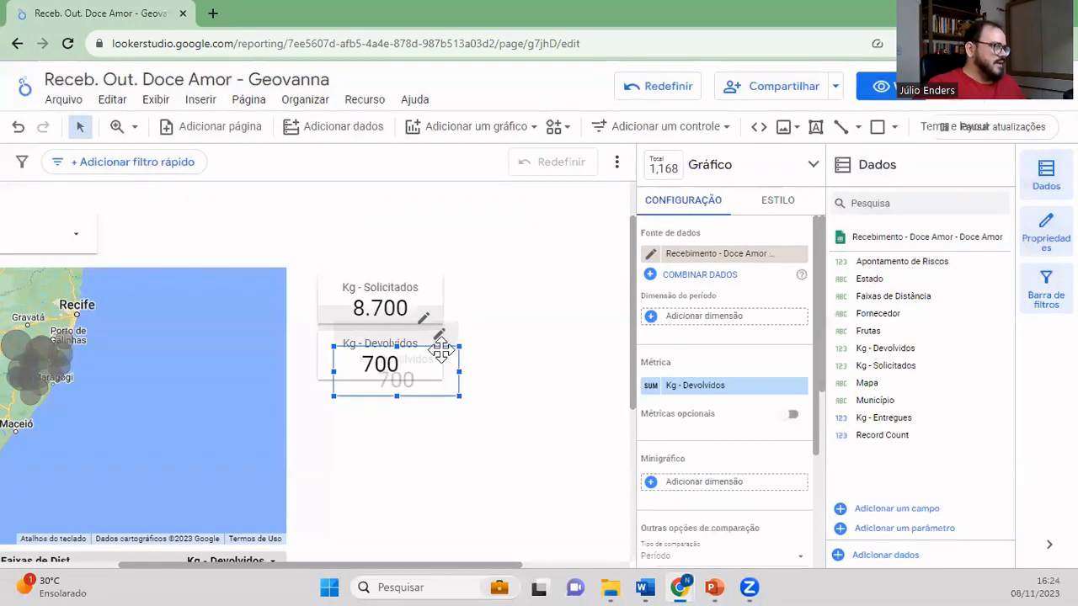
drag(443, 349, 428, 393)
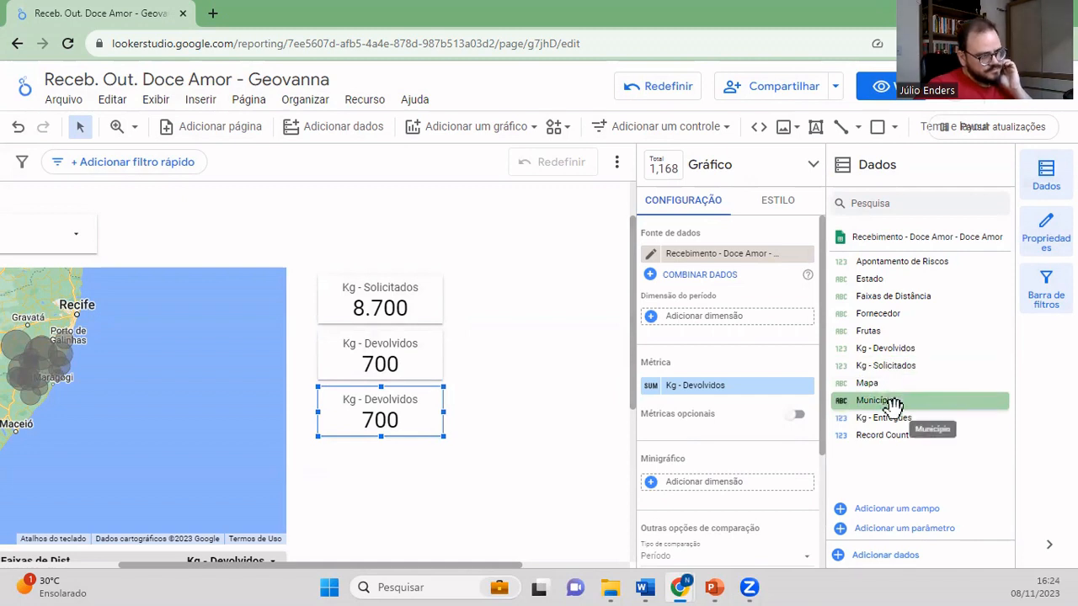
drag(892, 418, 763, 391)
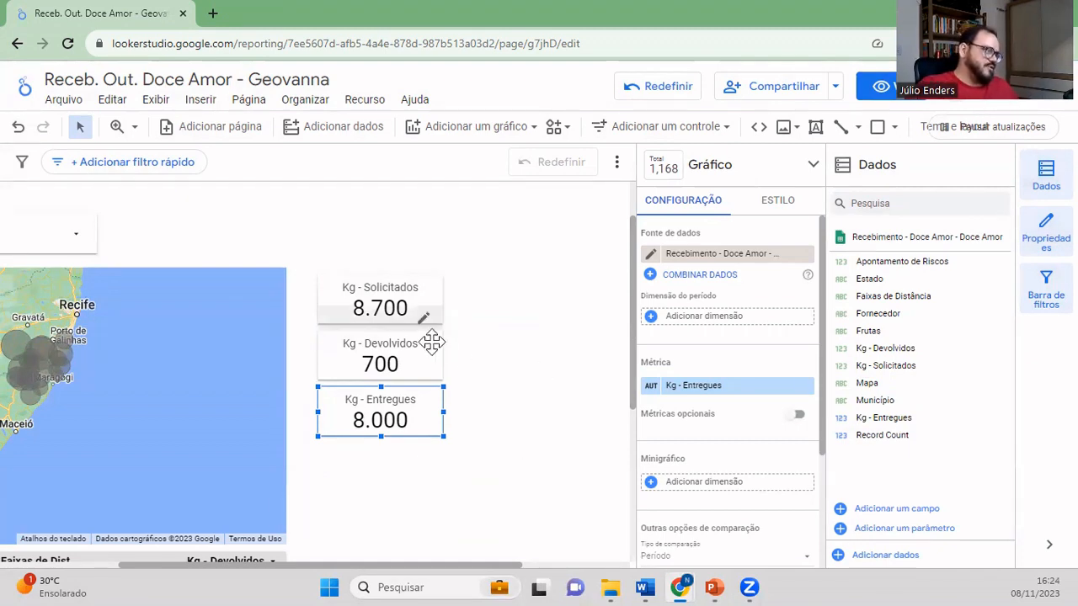
- Rearrange the scorecards so Kg - Devolvidos sits to the right of Kg - Solicitados, with Kg - Entregues directly below Kg - Devolvidos
drag(432, 341, 580, 301)
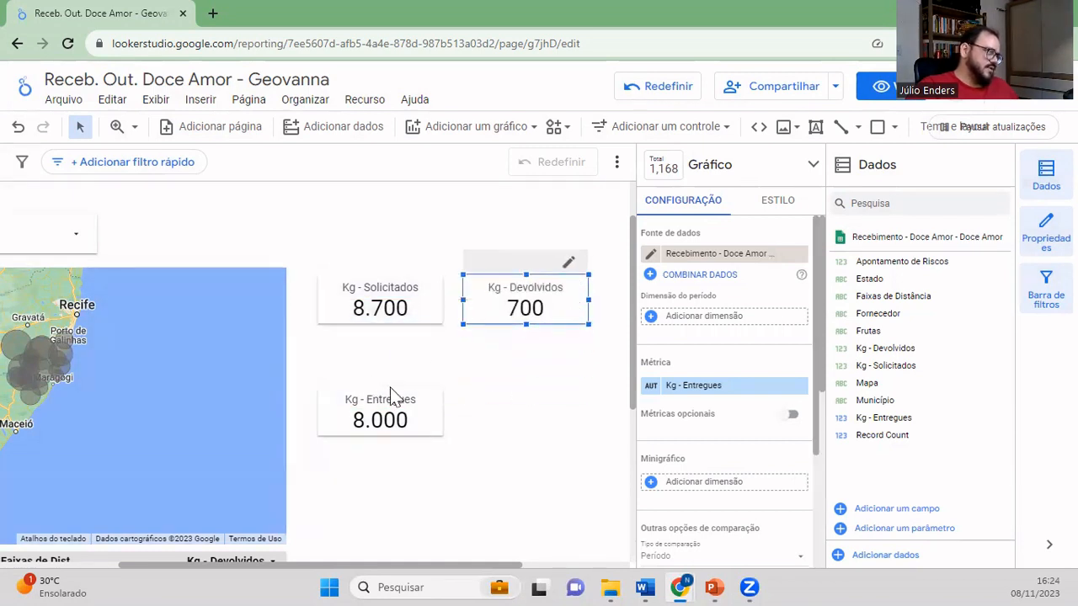
drag(419, 395, 557, 360)
mouse_move(413, 305)
mouse_down()
mouse_move(411, 330)
mouse_move(402, 318)
mouse_up()
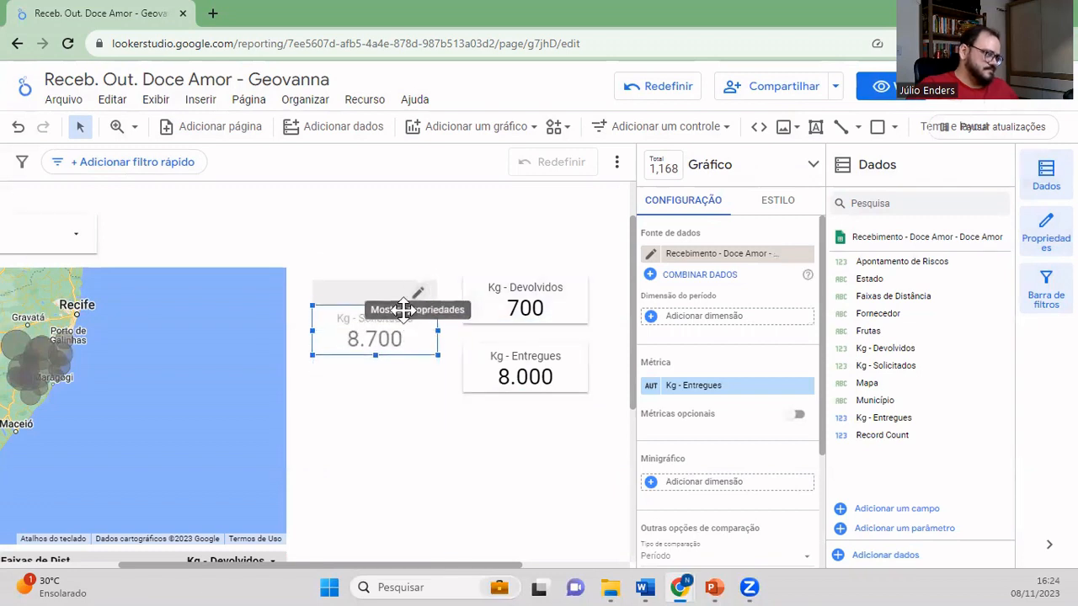
click(402, 436)
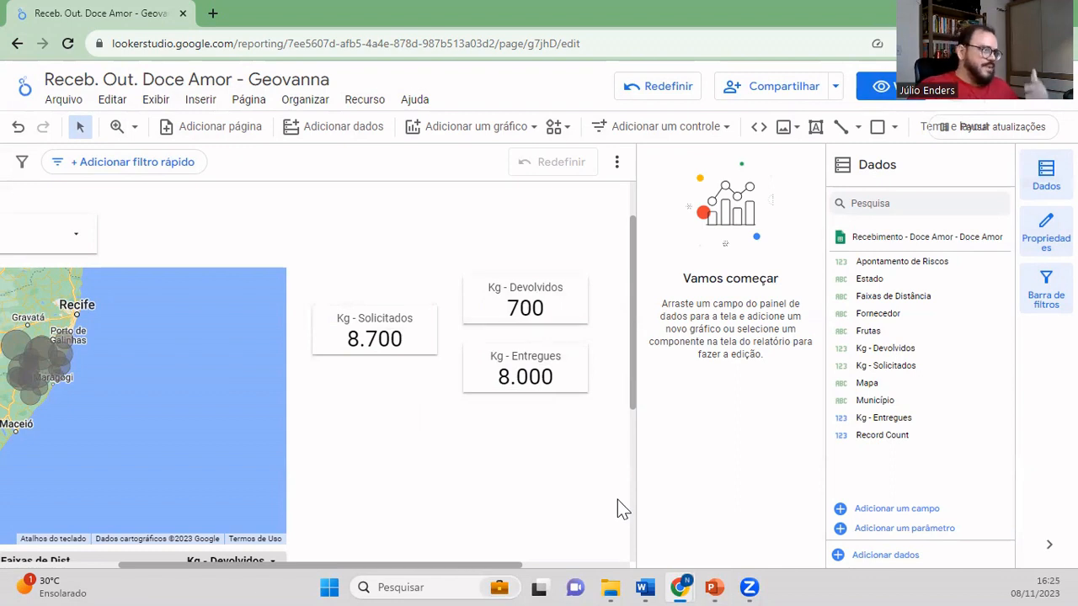
mouse_move(523, 572)
mouse_down()
mouse_move(606, 573)
mouse_move(539, 571)
mouse_up()
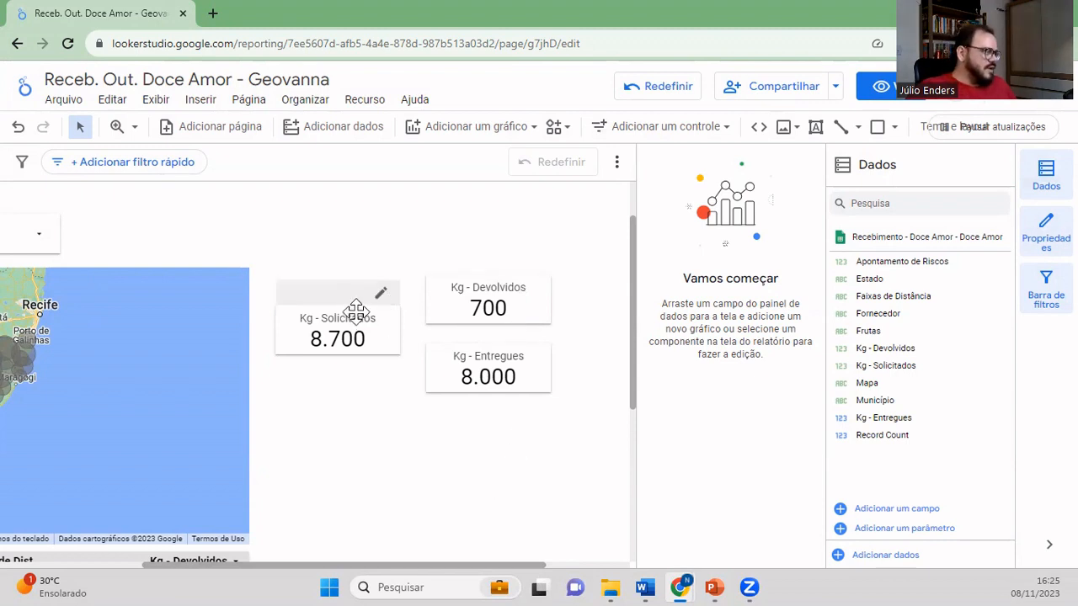
drag(353, 307, 352, 284)
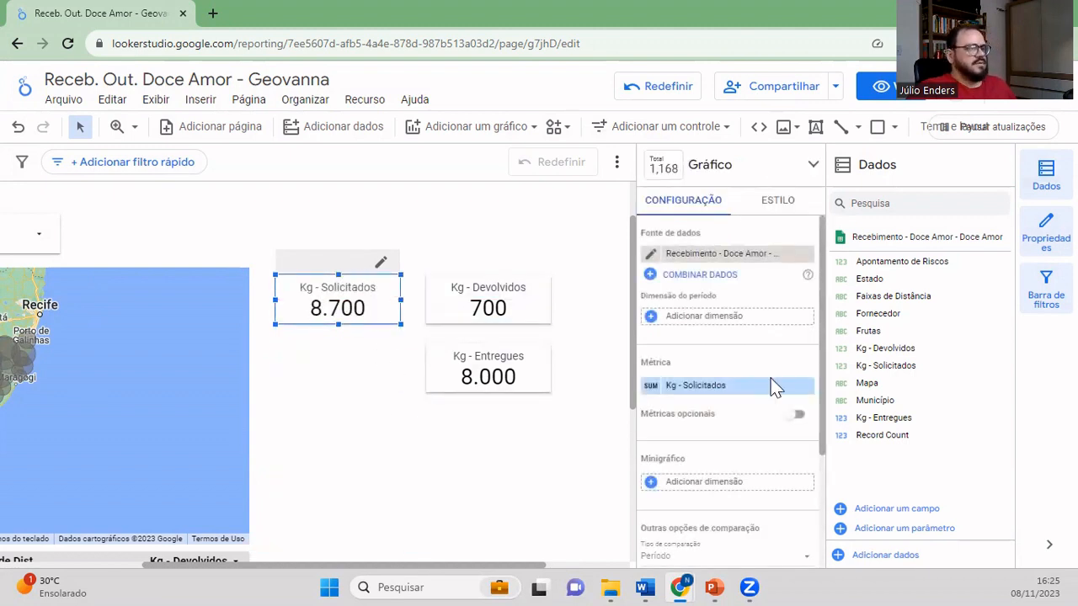
click(308, 373)
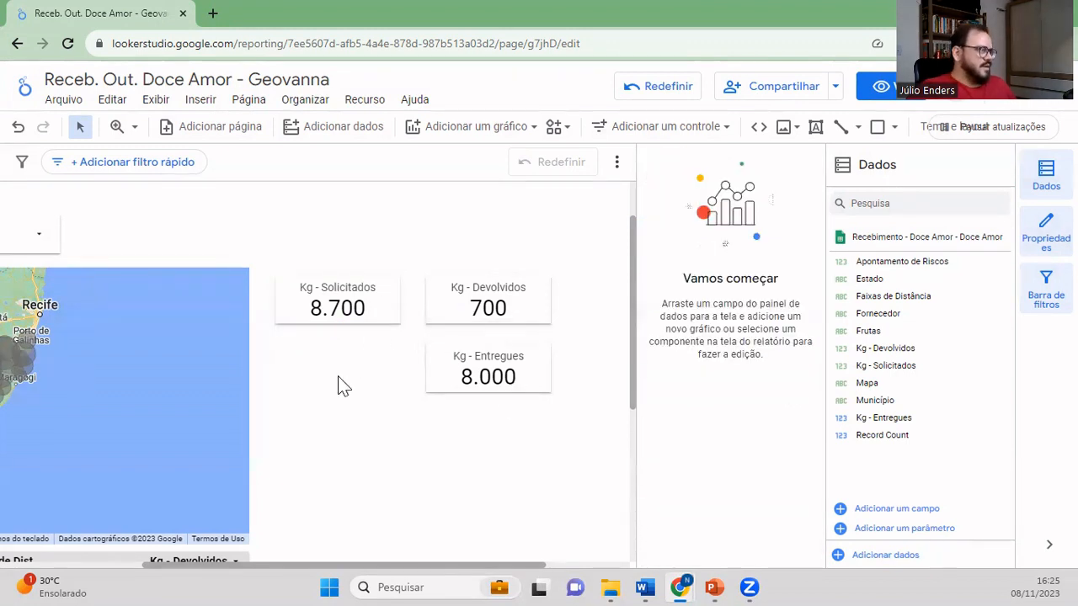
- Create another calculated field in the data source with SUM(Kg - Solicitados) as the first term of its formula
click(896, 508)
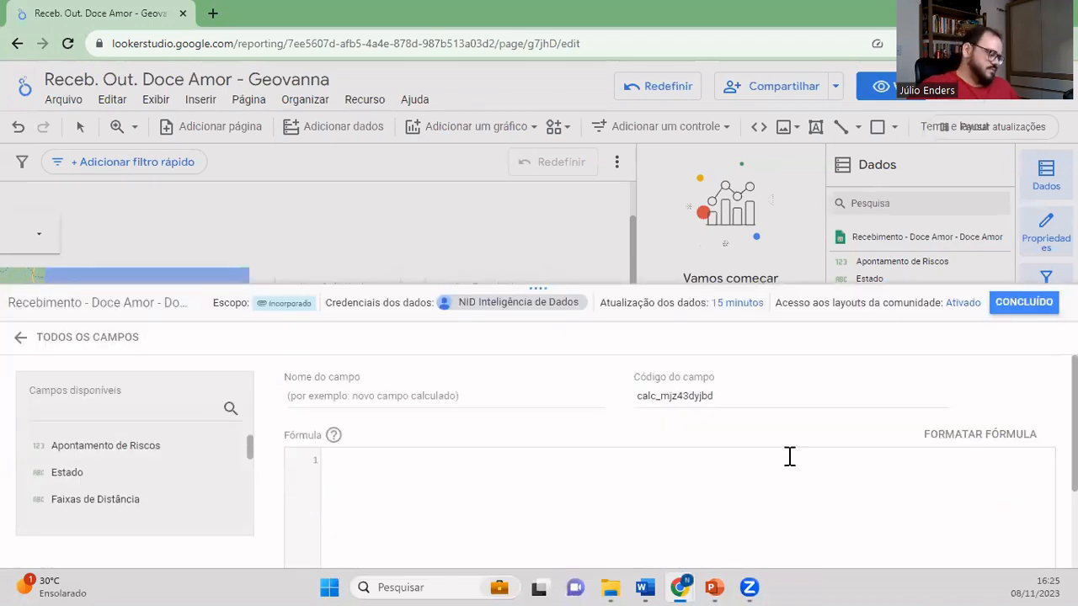
text(sum)
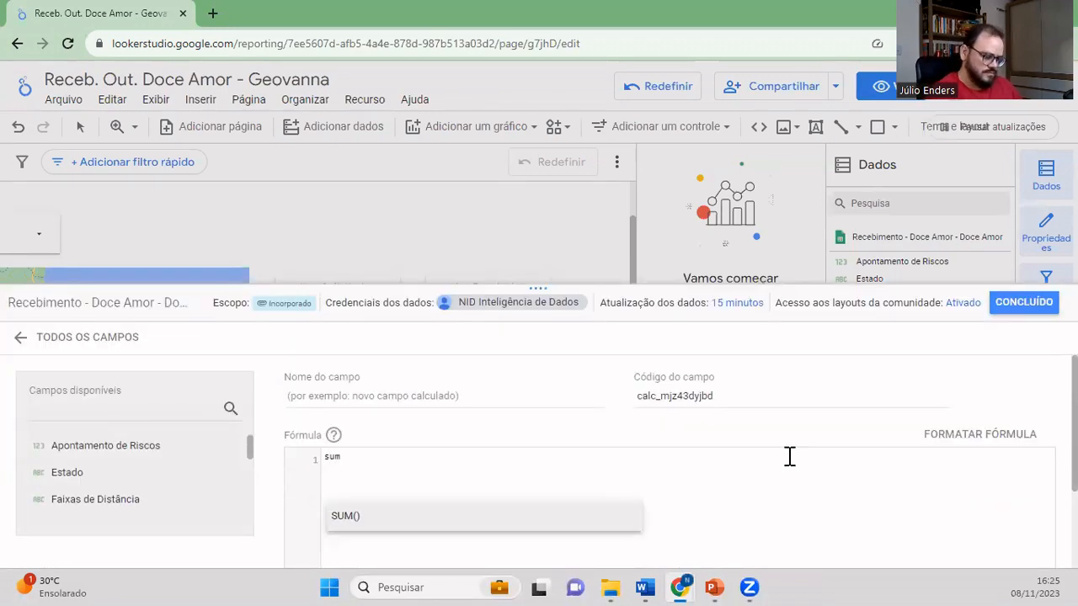
key(Return)
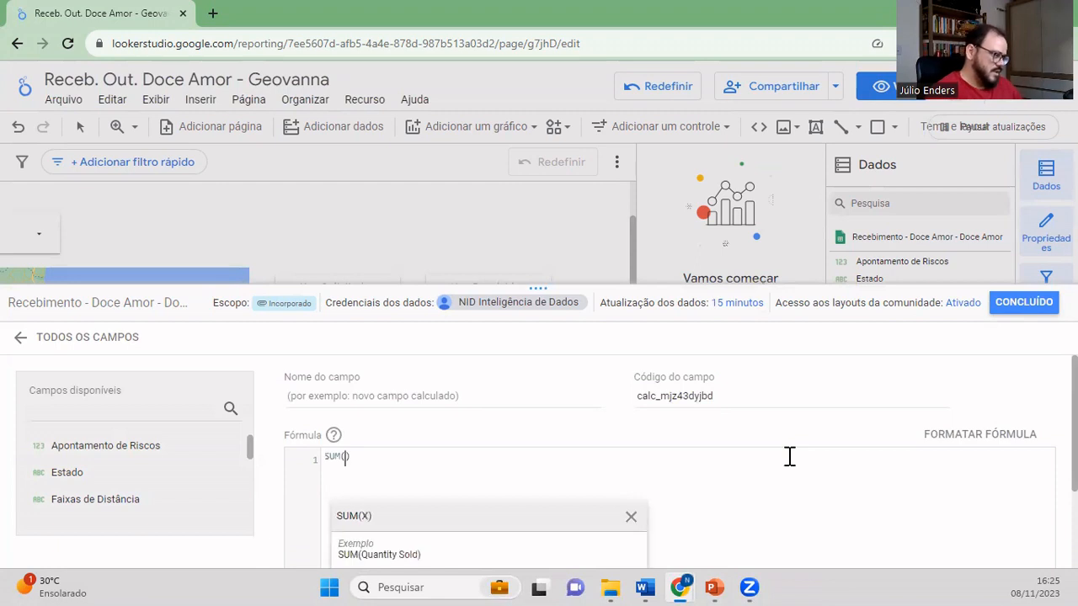
text(kg)
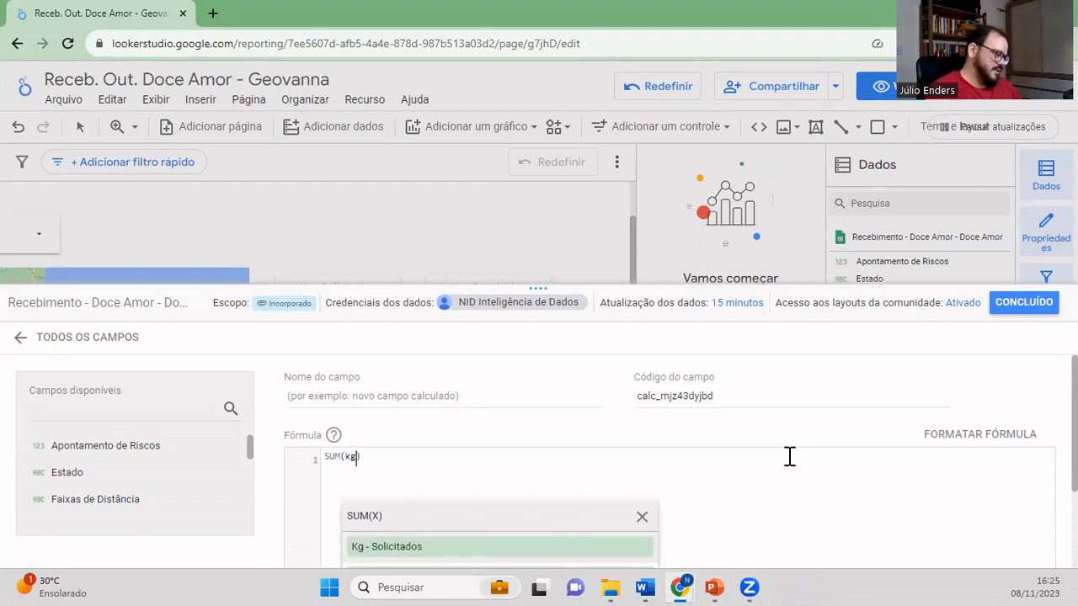
click(493, 549)
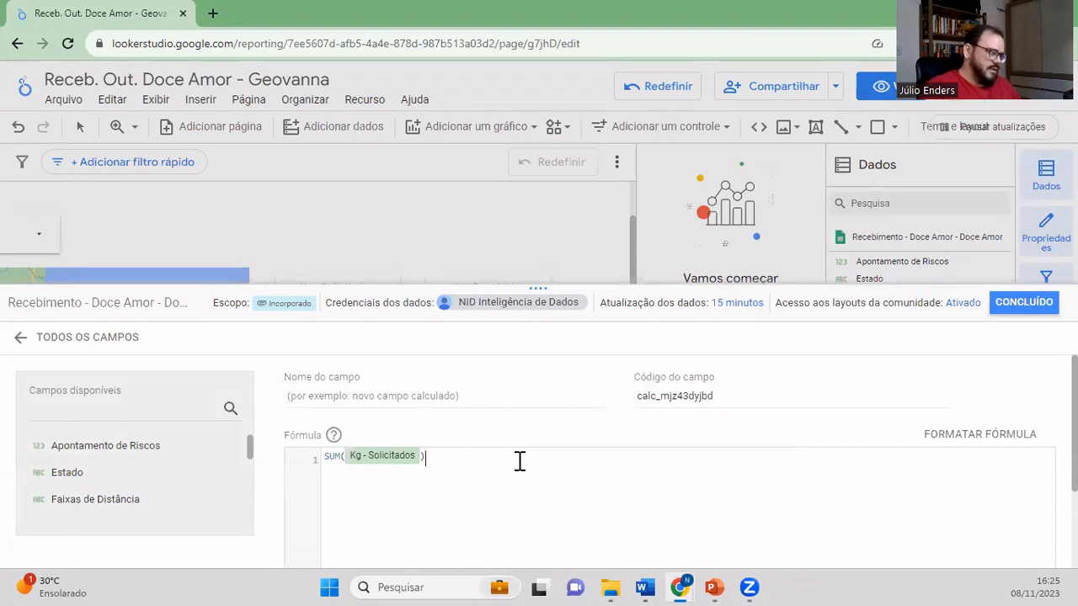
- Subtract SUM(Kg - Devolvidos) from SUM(Kg - Solicitados) in the new field's formula
text(-)
text(sum)
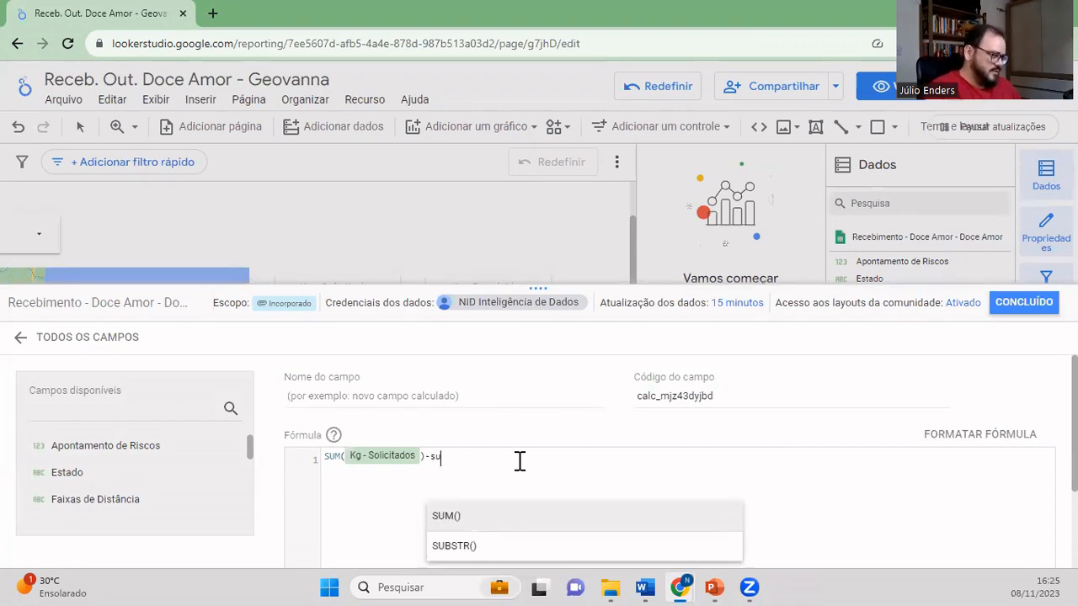
click(499, 517)
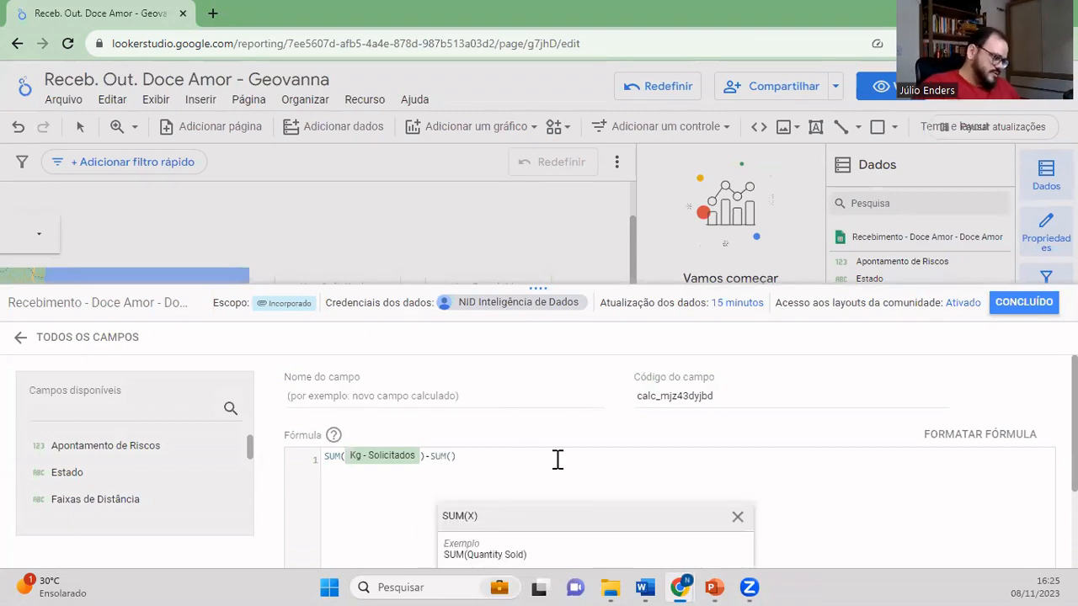
text(kg)
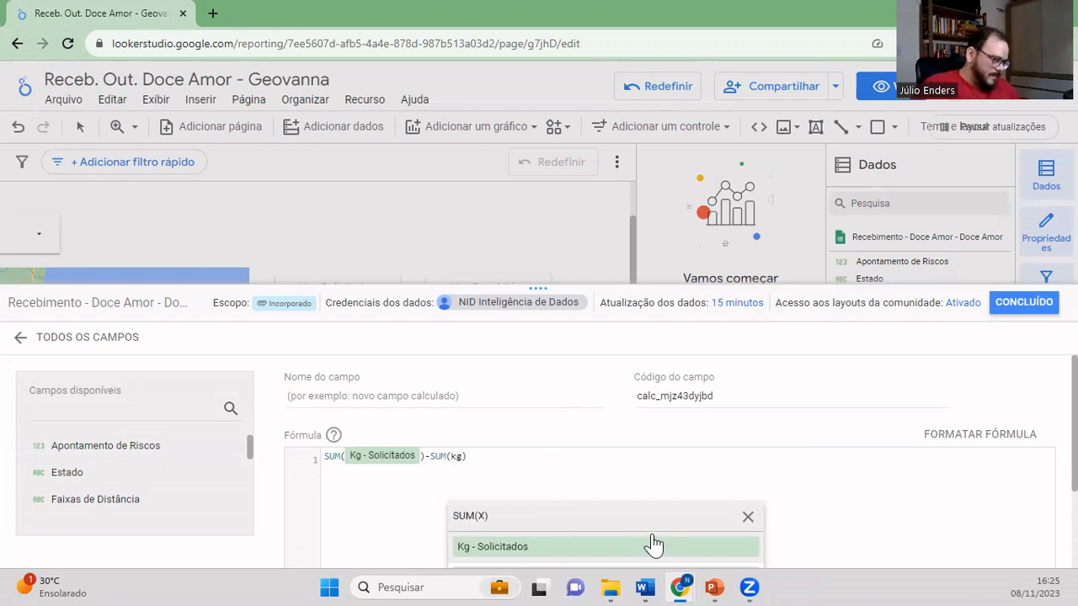
scroll(650, 539, down, 1)
click(612, 503)
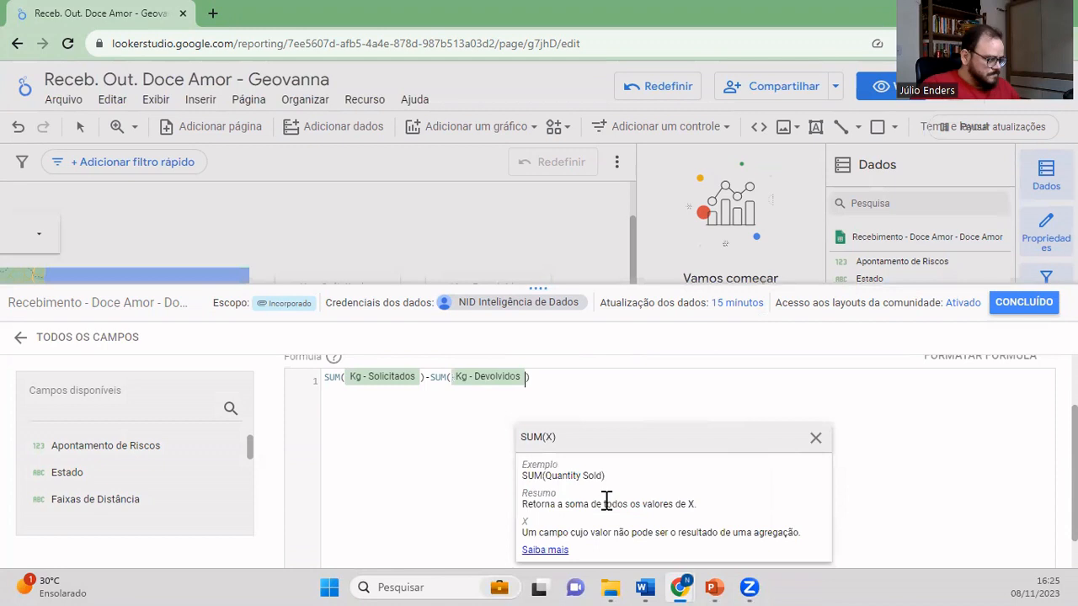
click(588, 379)
scroll(589, 444, up, 1)
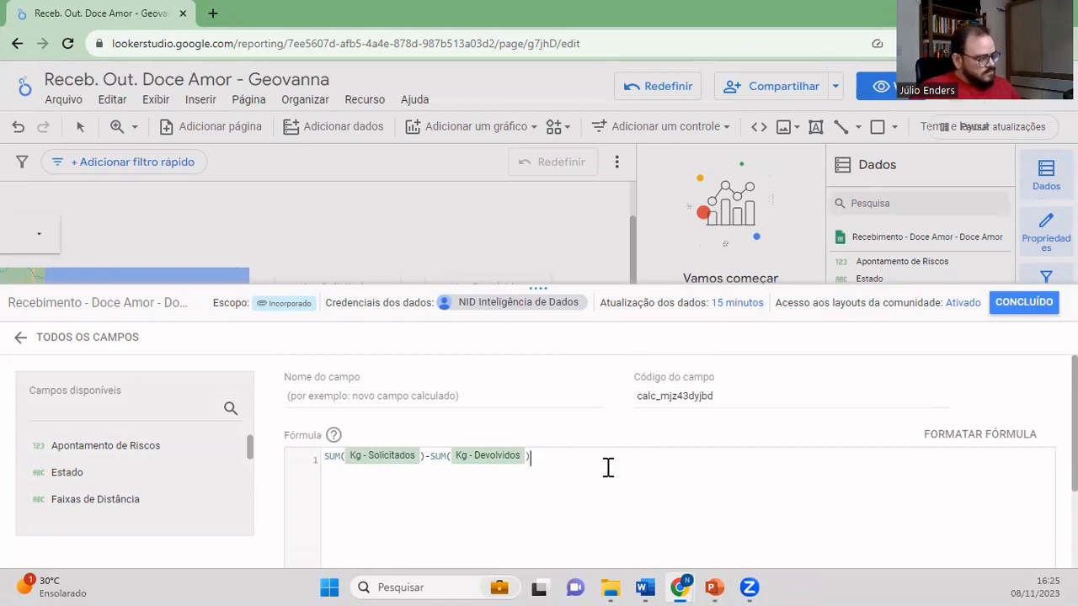
- Wrap the subtraction in parentheses and divide it by 8700 in the formula
text()-SUM)
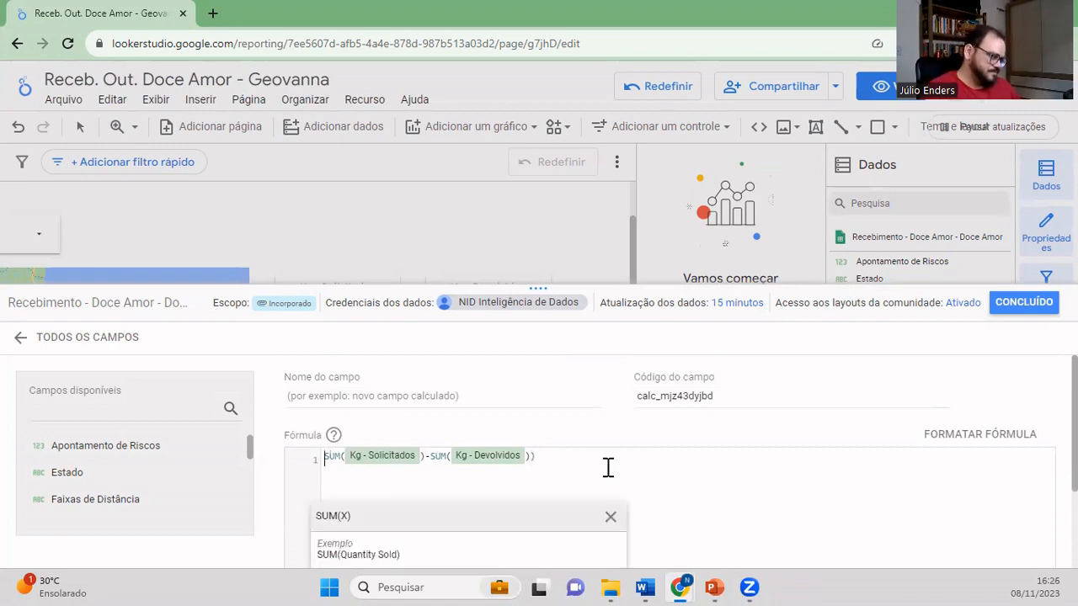
text(()
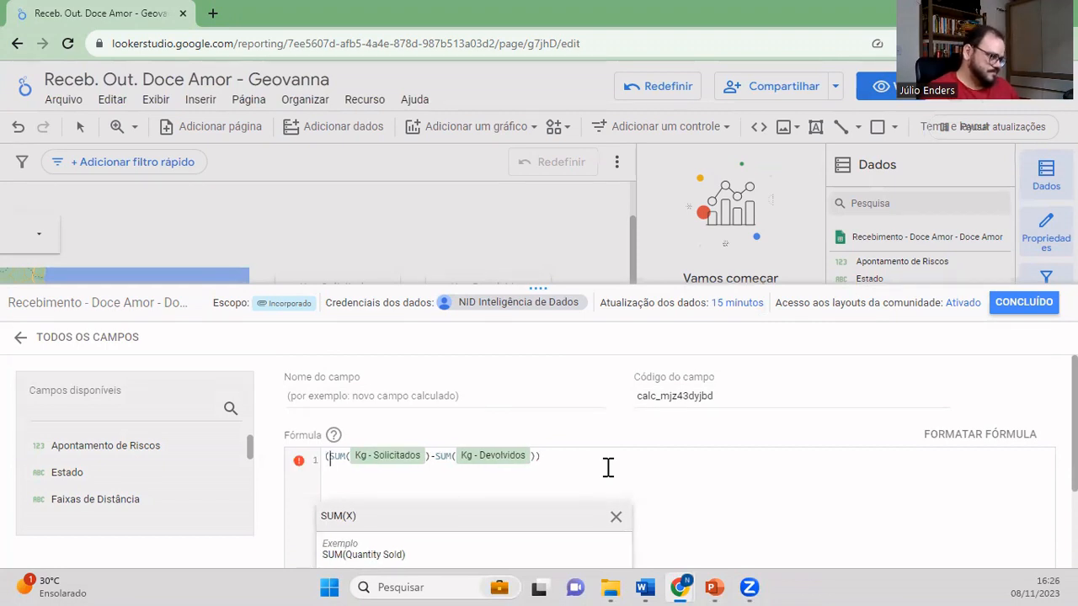
key(Right)
key(Right)
key(Right)
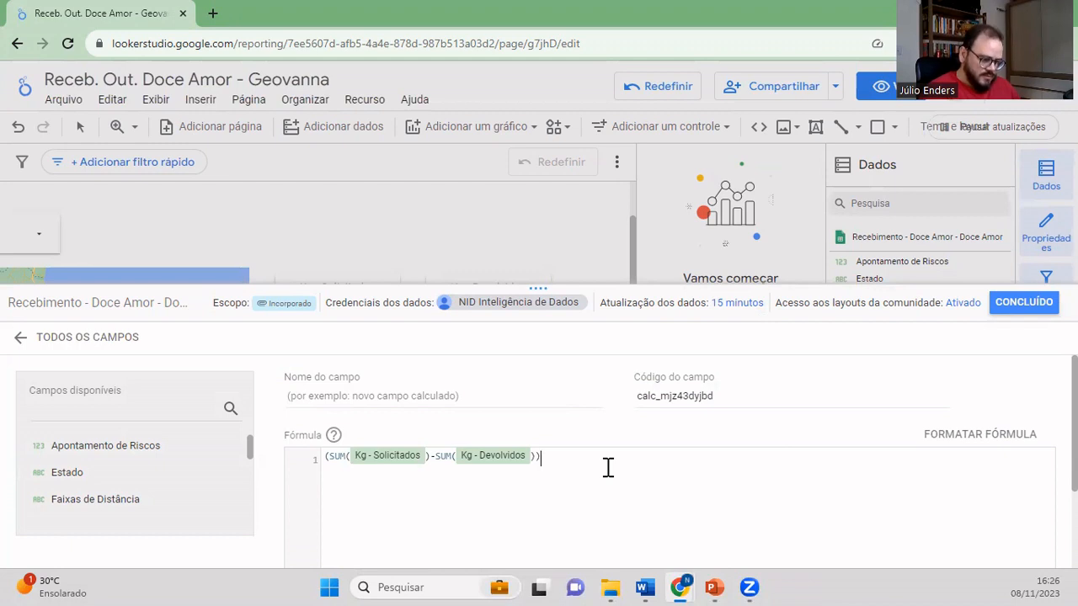
text(/)
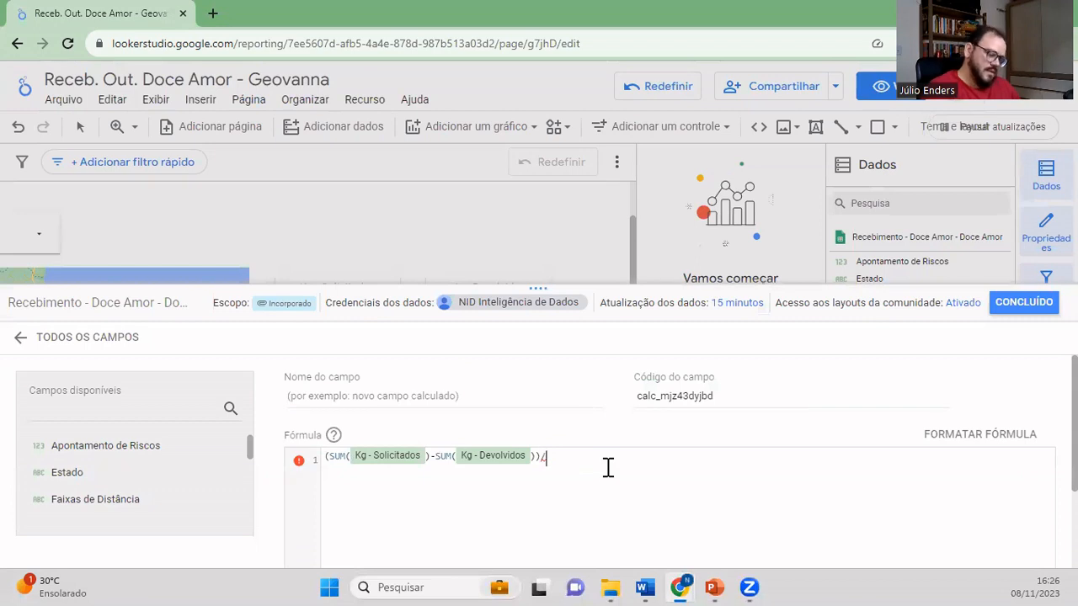
text(S)
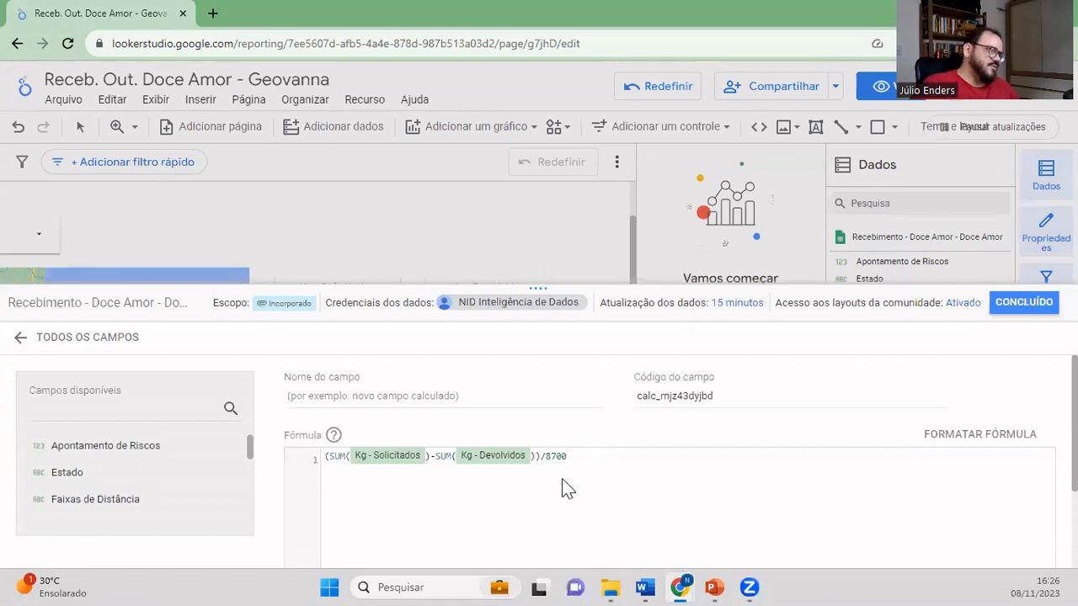
- Name the new calculated field "% de Devolução" and save it to the data source
click(503, 401)
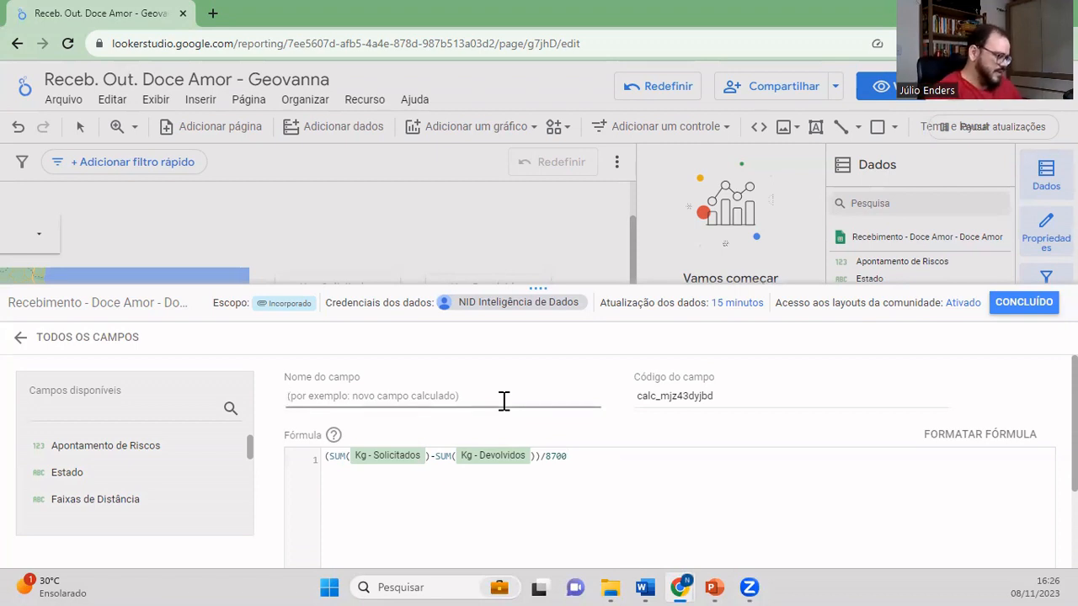
text(%)
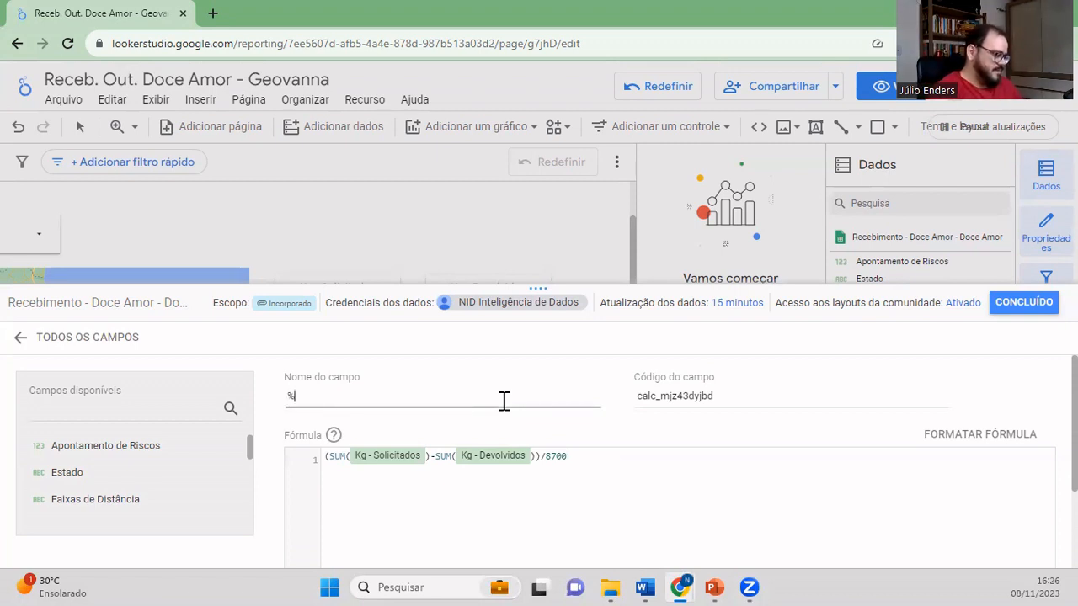
text( de Dev)
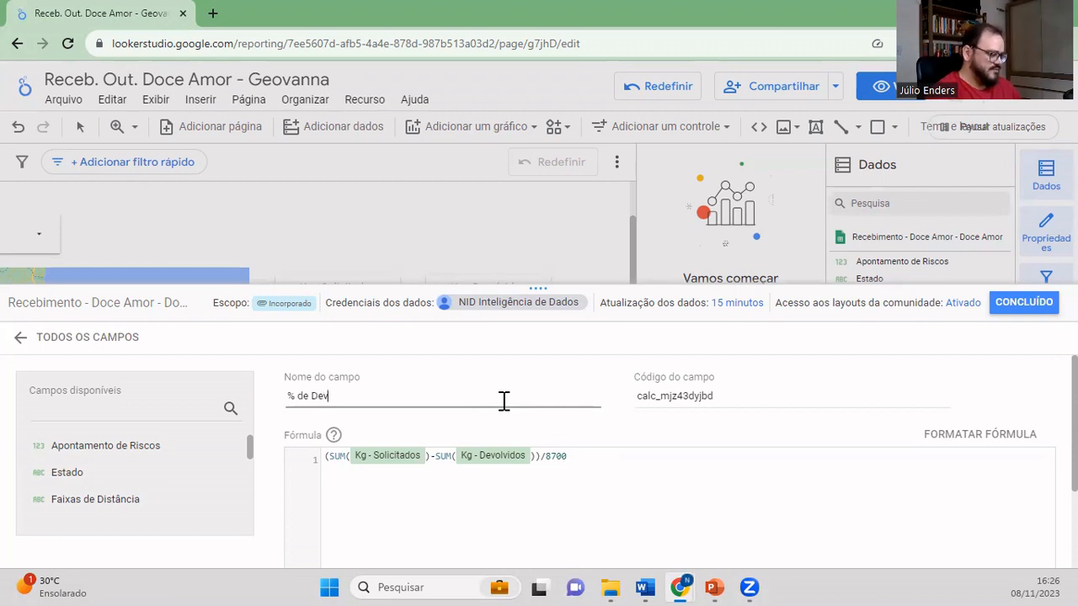
text(oluc)
text(ão)
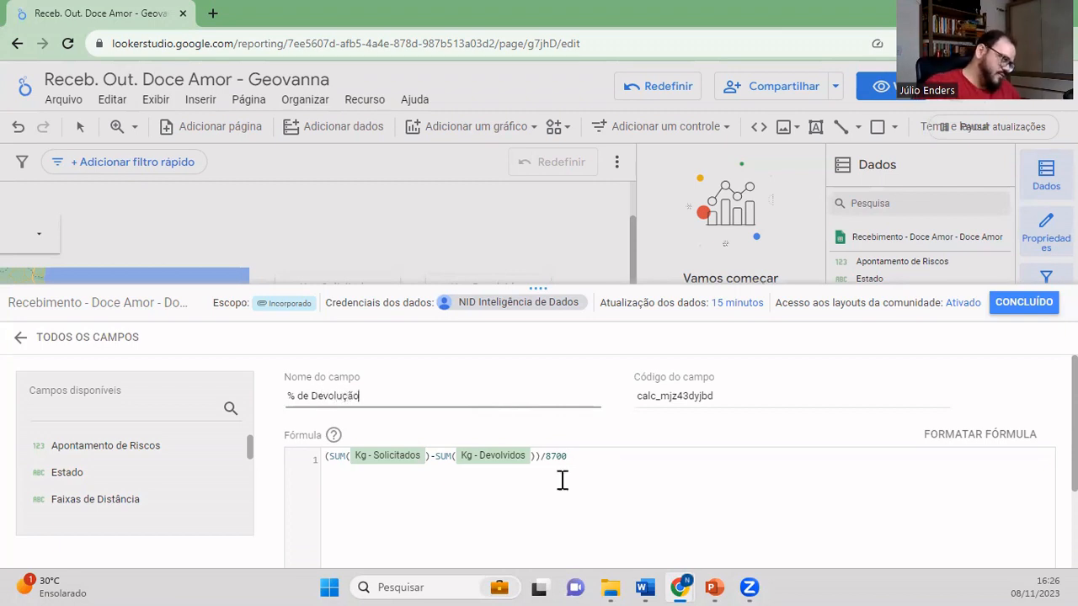
scroll(979, 503, down, 1)
scroll(979, 503, down, 2)
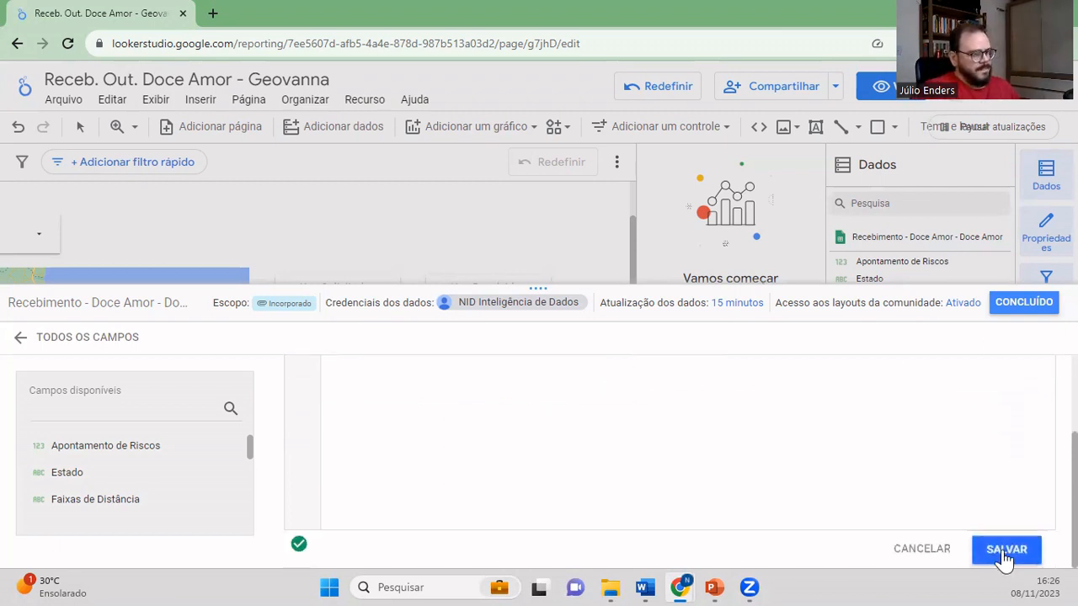
click(1004, 551)
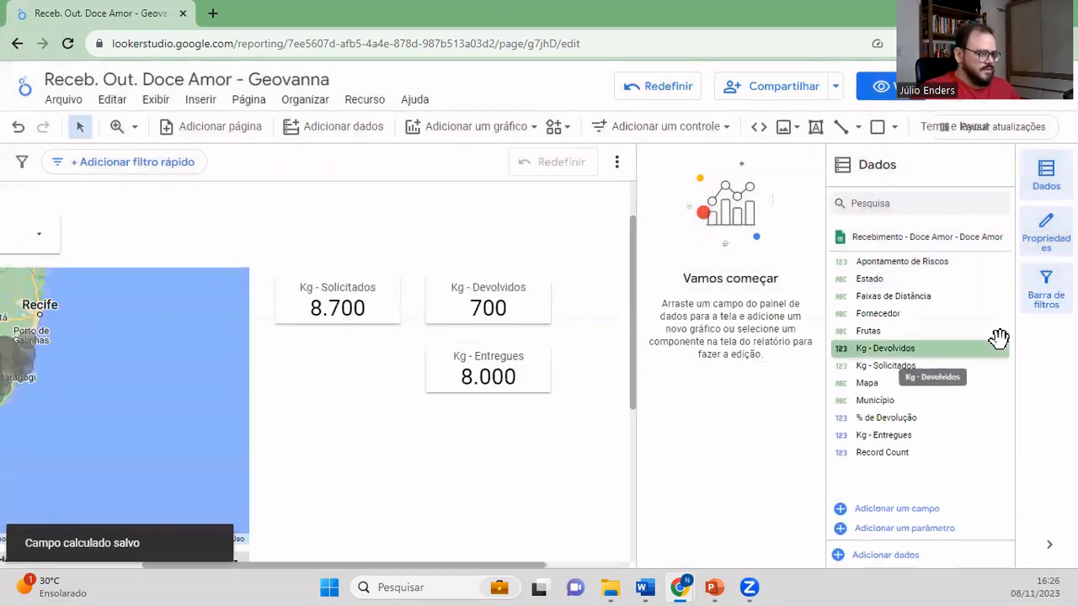
- Duplicate the Kg - Entregues scorecard into the space below Kg - Solicitados and set the copy's metric to % de Devolução
click(483, 391)
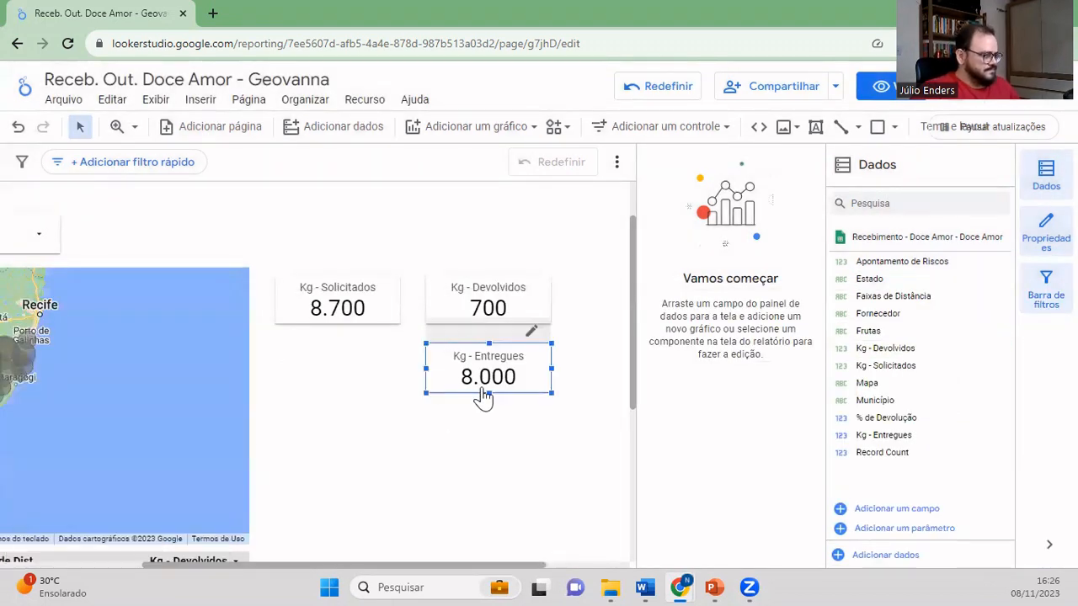
drag(524, 359, 377, 347)
drag(902, 417, 738, 383)
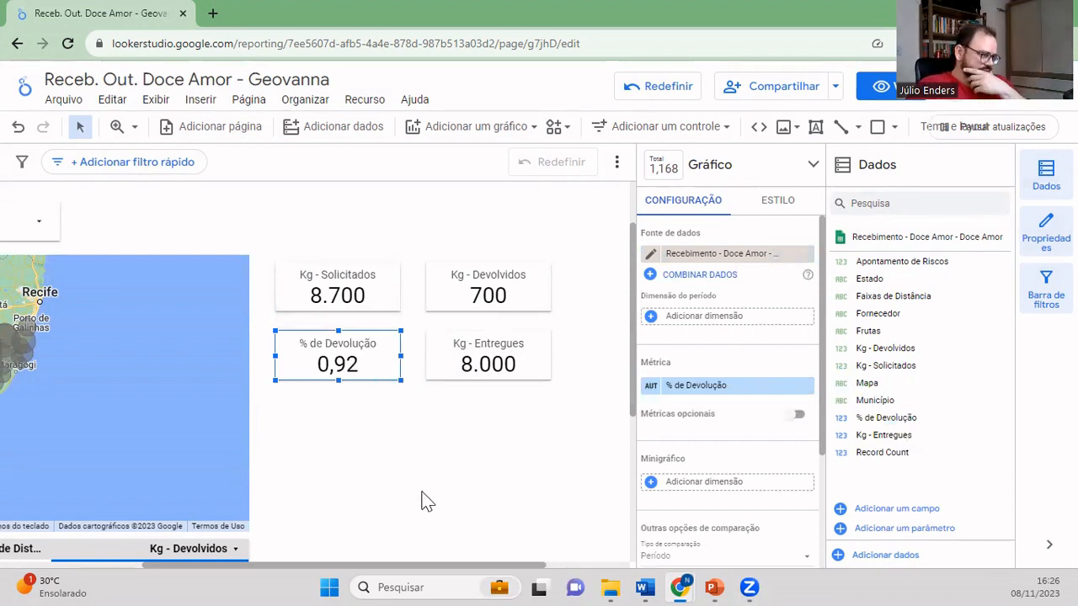
- Try the comparison calculation Porcentagem do total on the % de Devolução scorecard's metric, and set it back to Nenhum
click(650, 394)
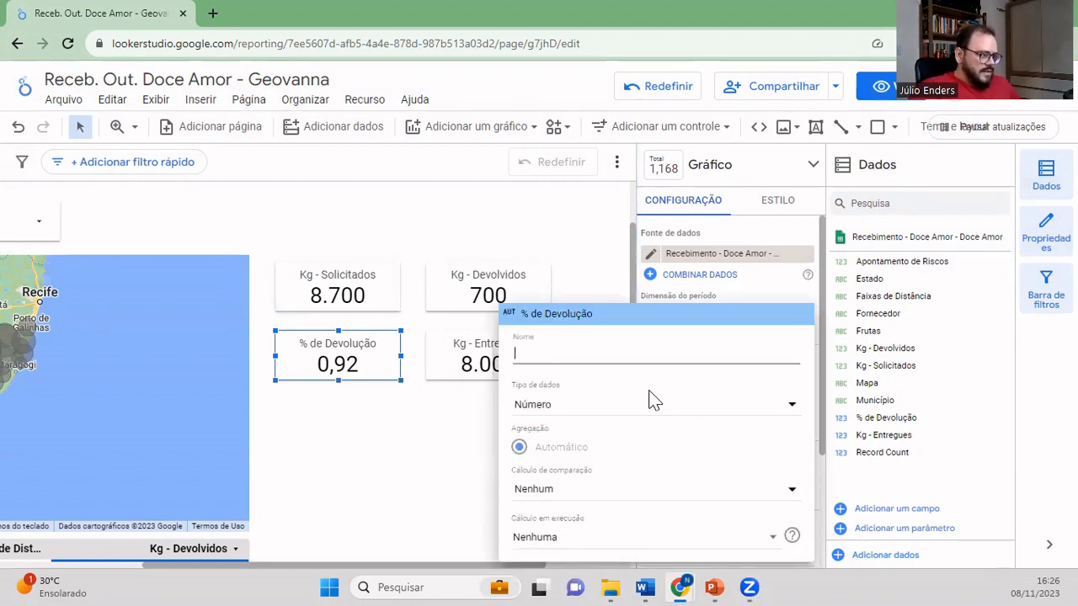
click(619, 498)
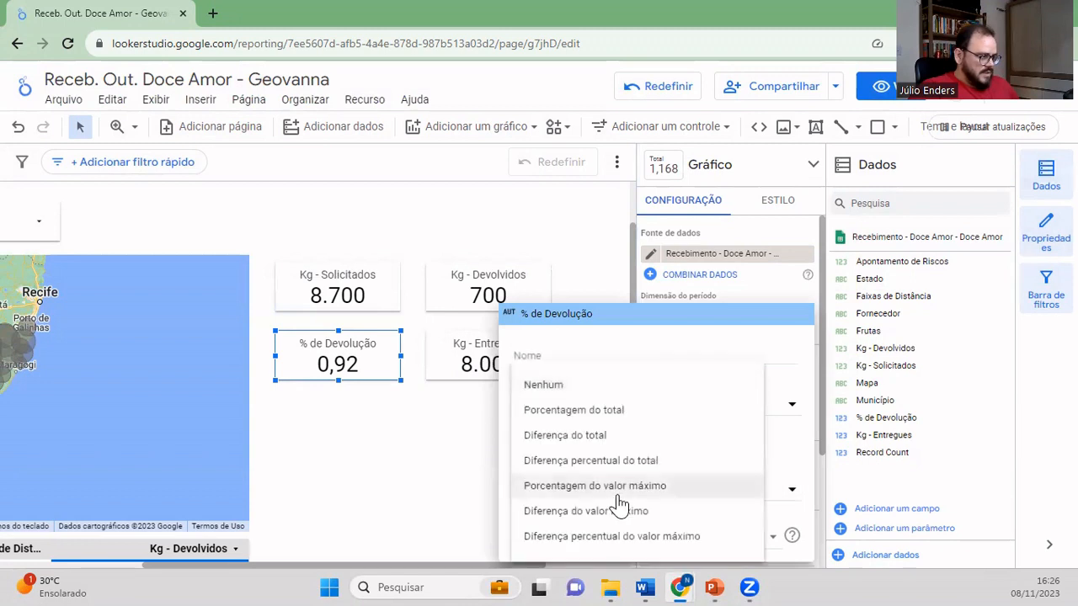
click(562, 410)
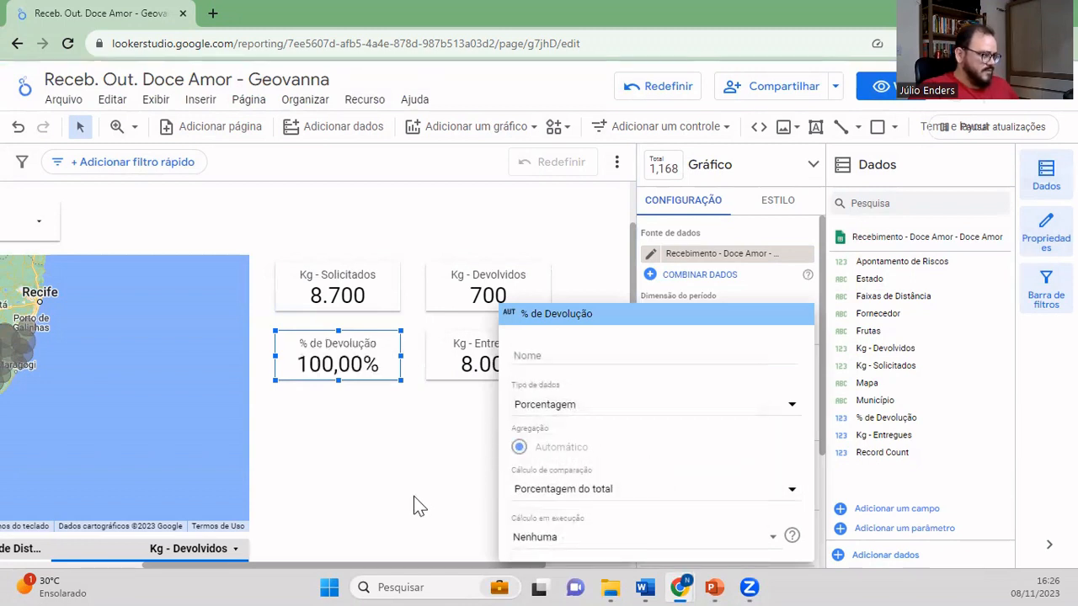
click(554, 496)
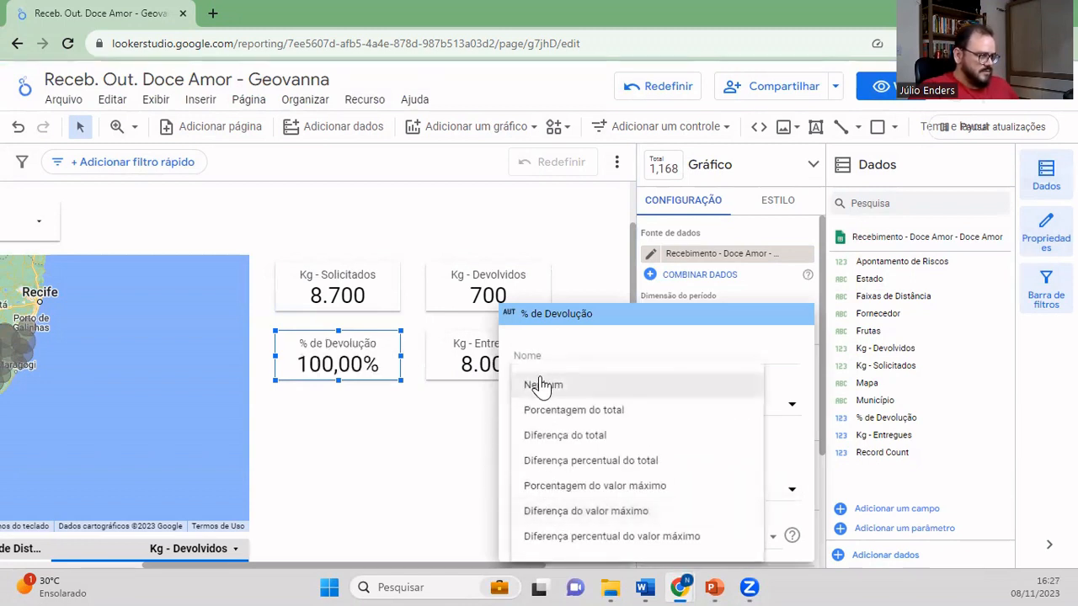
click(541, 385)
click(332, 518)
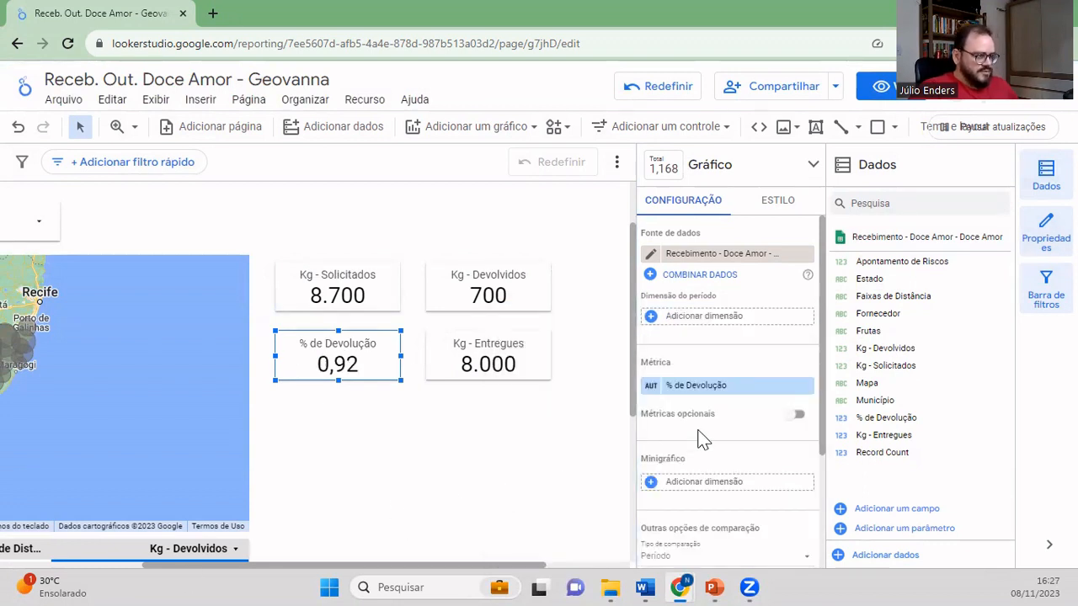
- Append -1 to the end of the % de Devolução field's formula and update the field
scroll(700, 435, down, 2)
scroll(699, 471, up, 3)
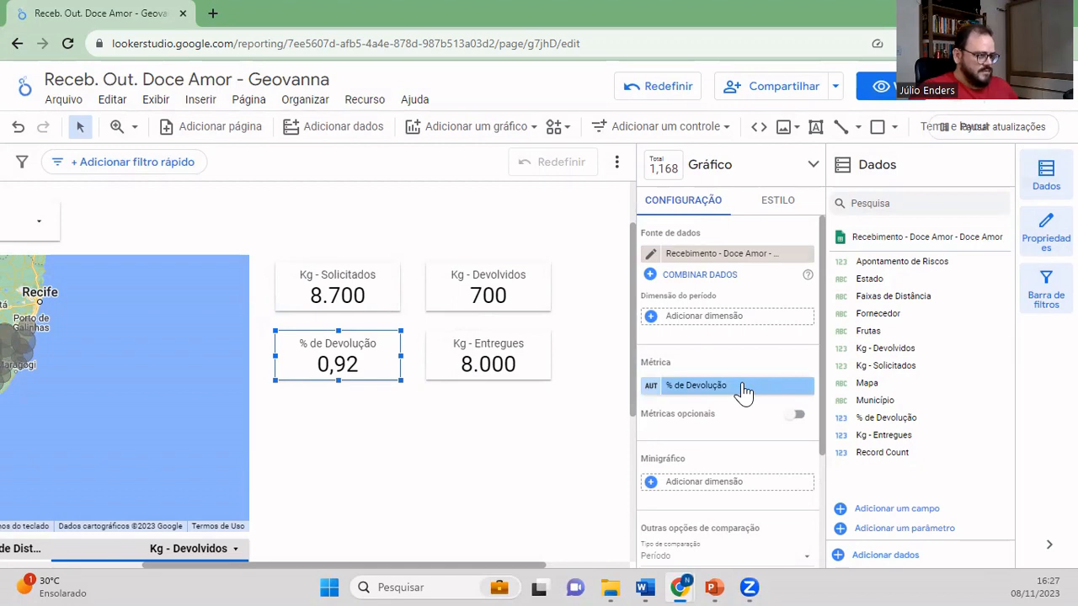
click(840, 421)
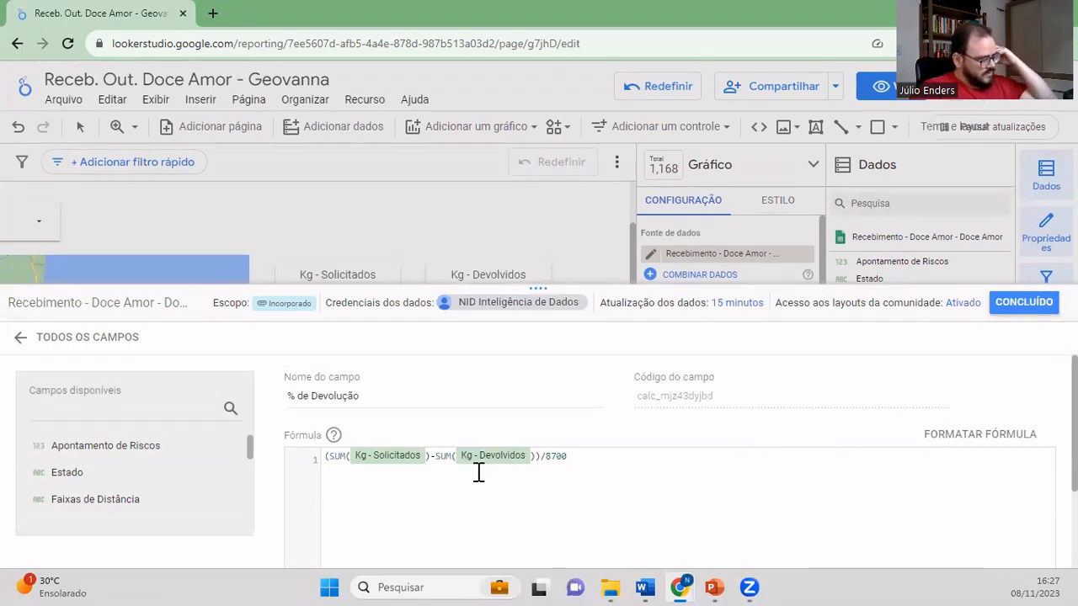
click(569, 457)
text(-)
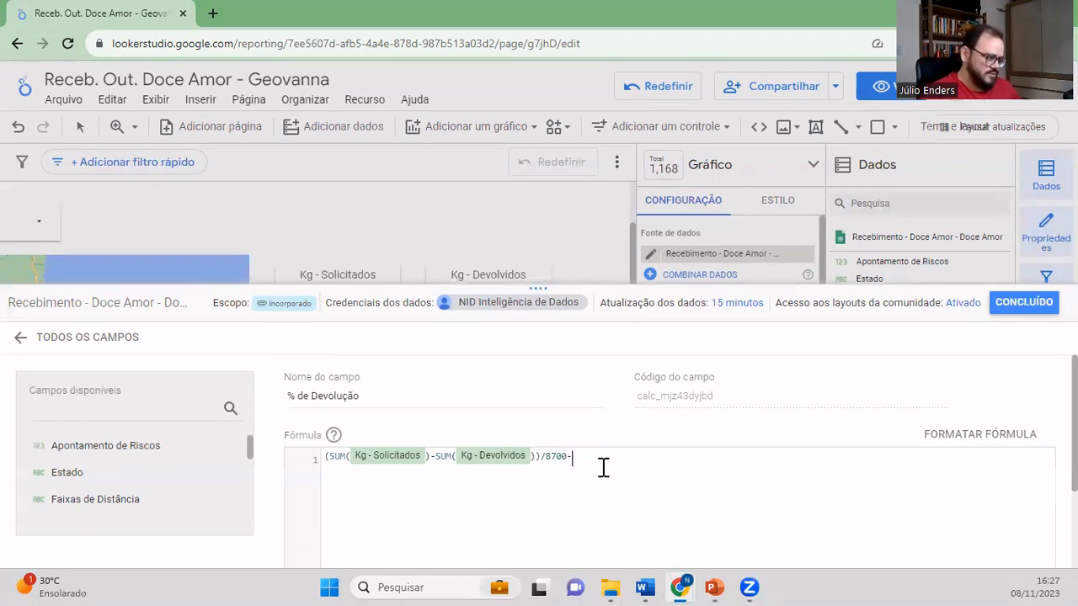
text(1)
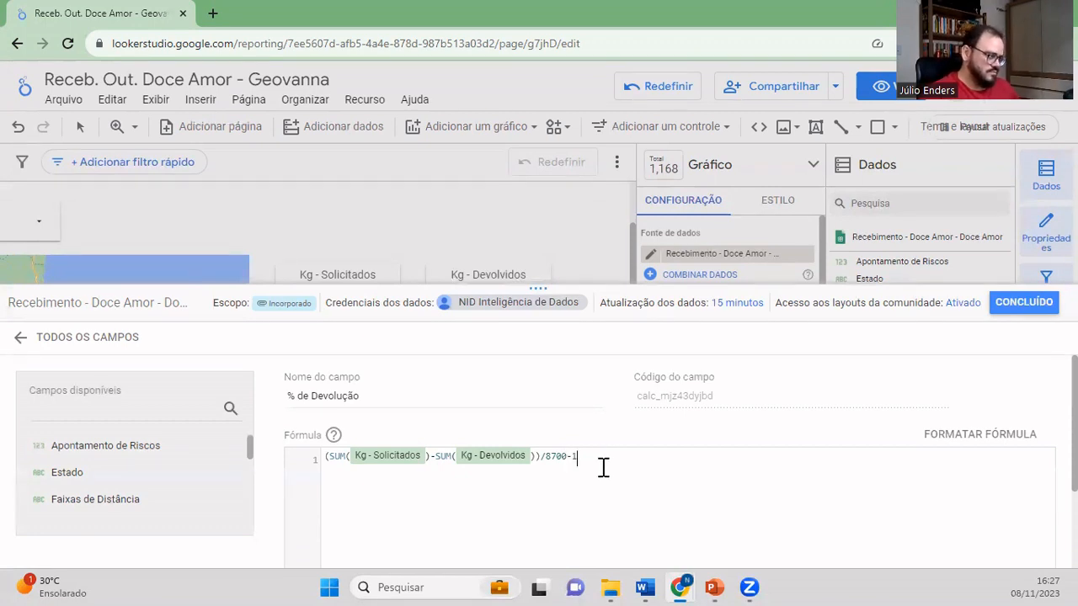
scroll(603, 467, down, 3)
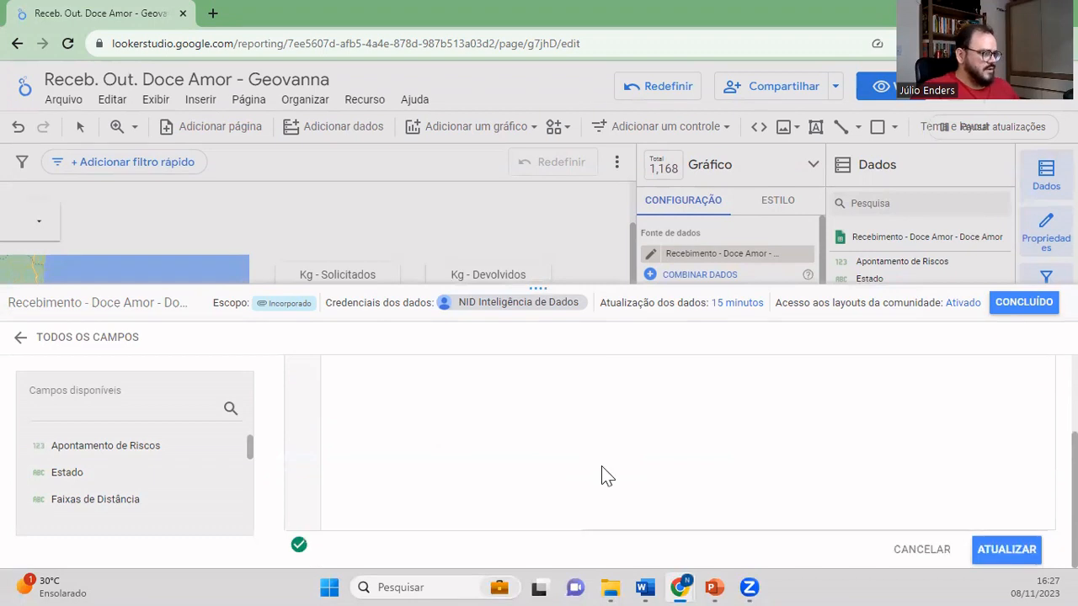
click(992, 555)
click(1024, 302)
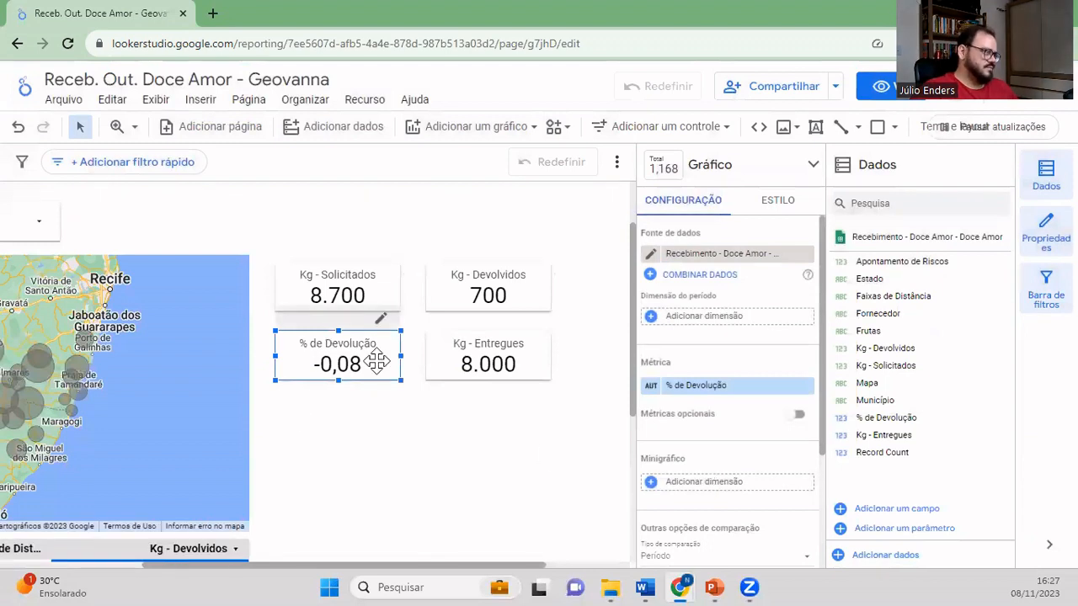
click(707, 386)
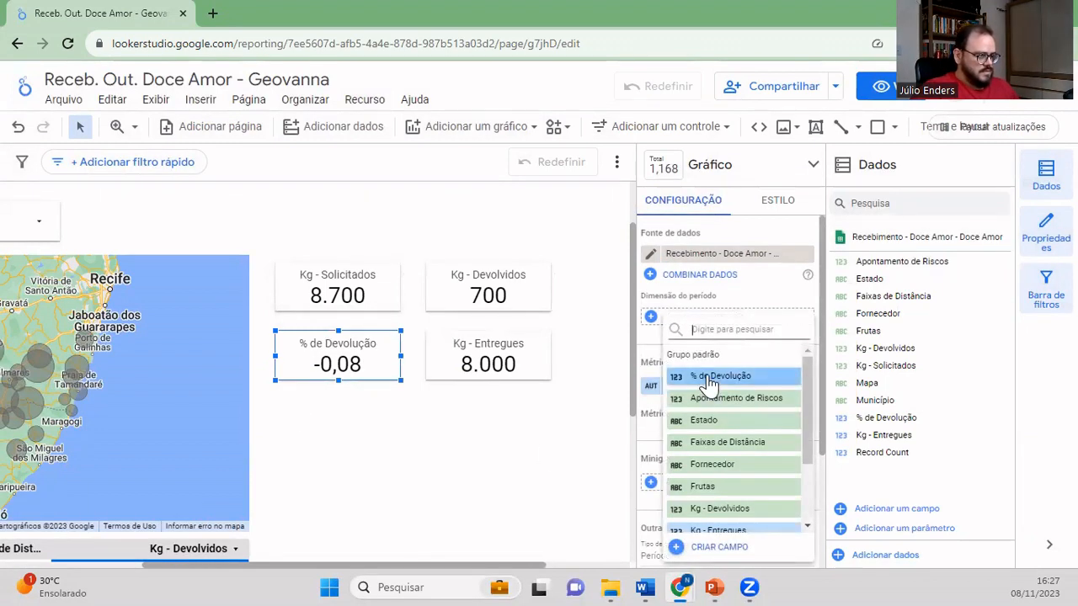
click(602, 413)
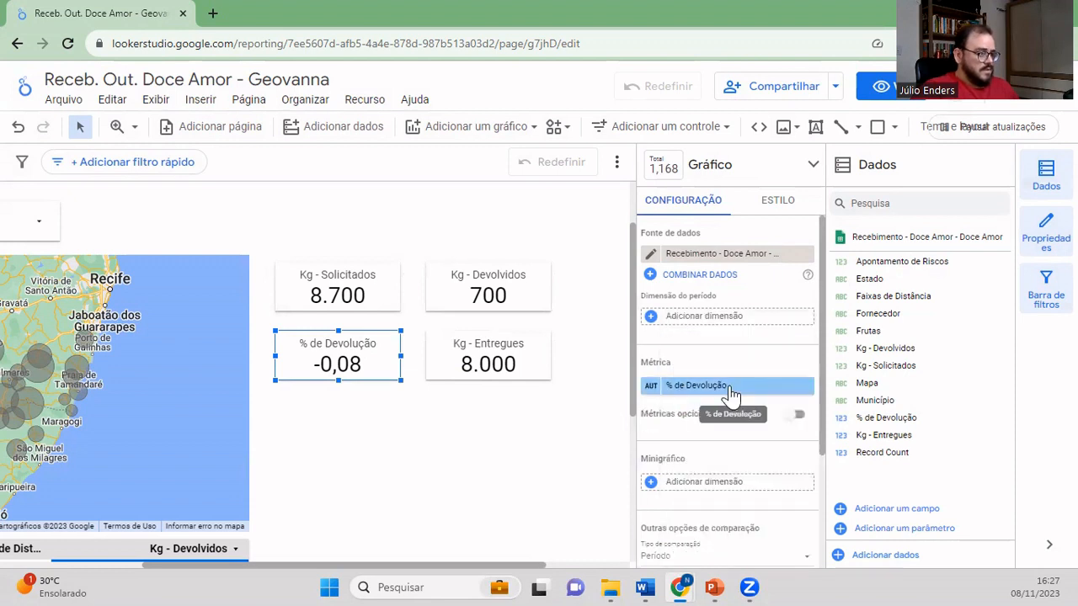
click(724, 387)
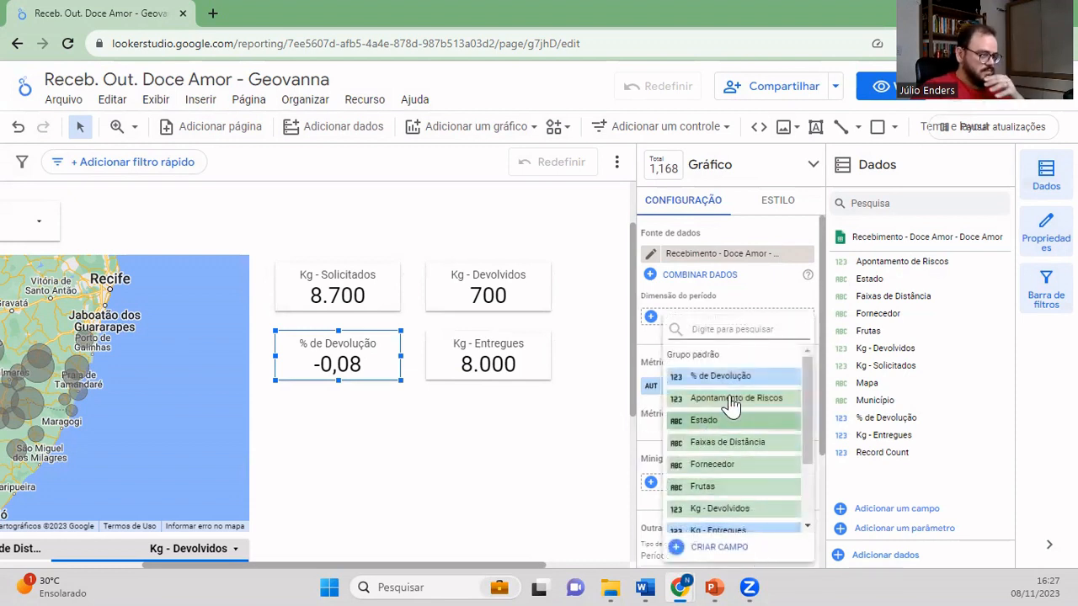
click(558, 442)
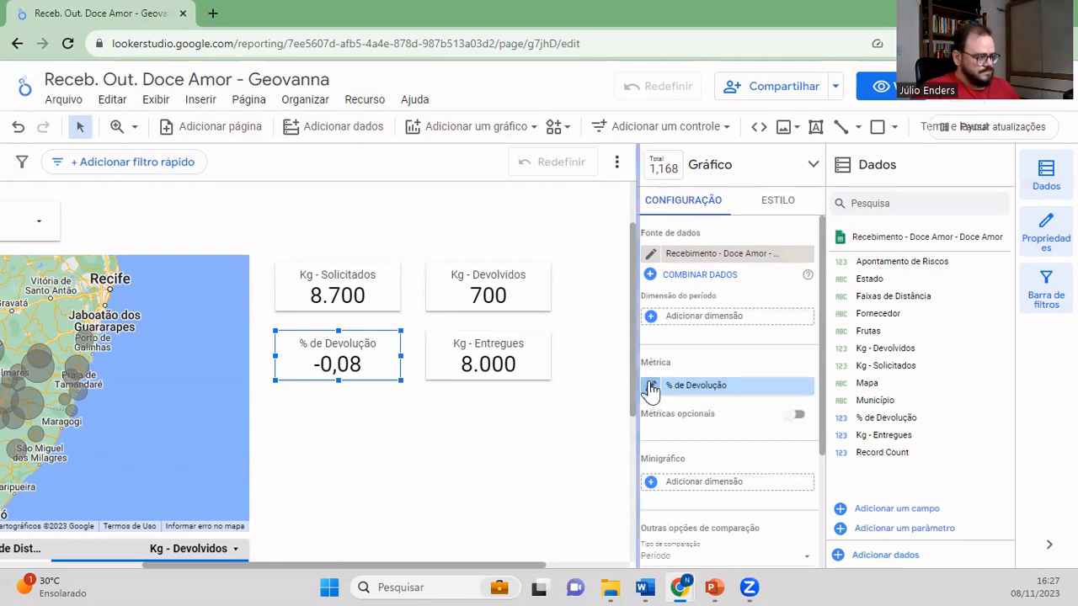
click(701, 389)
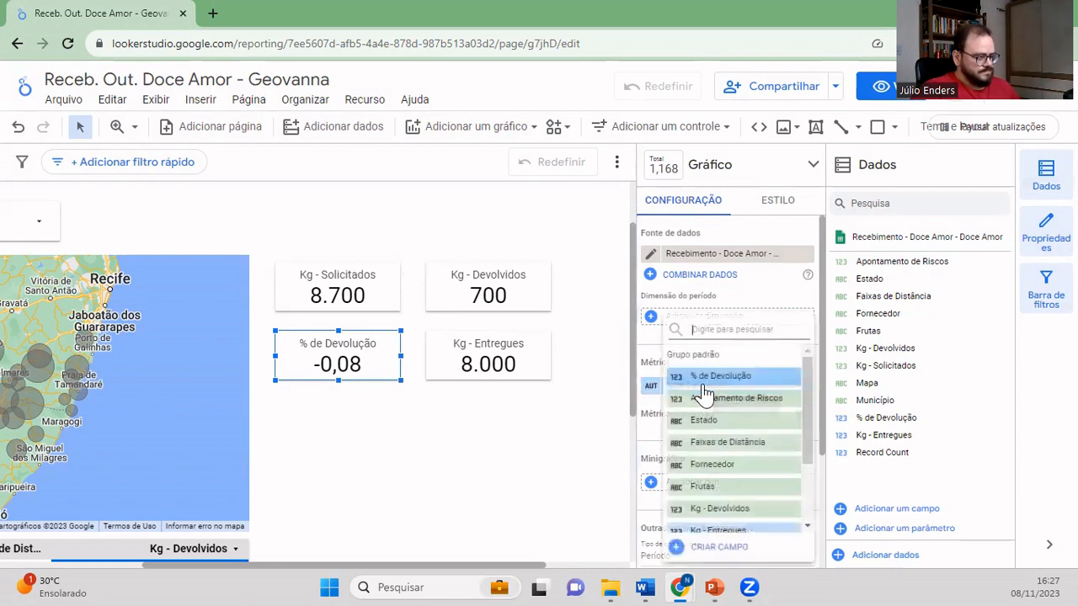
click(569, 457)
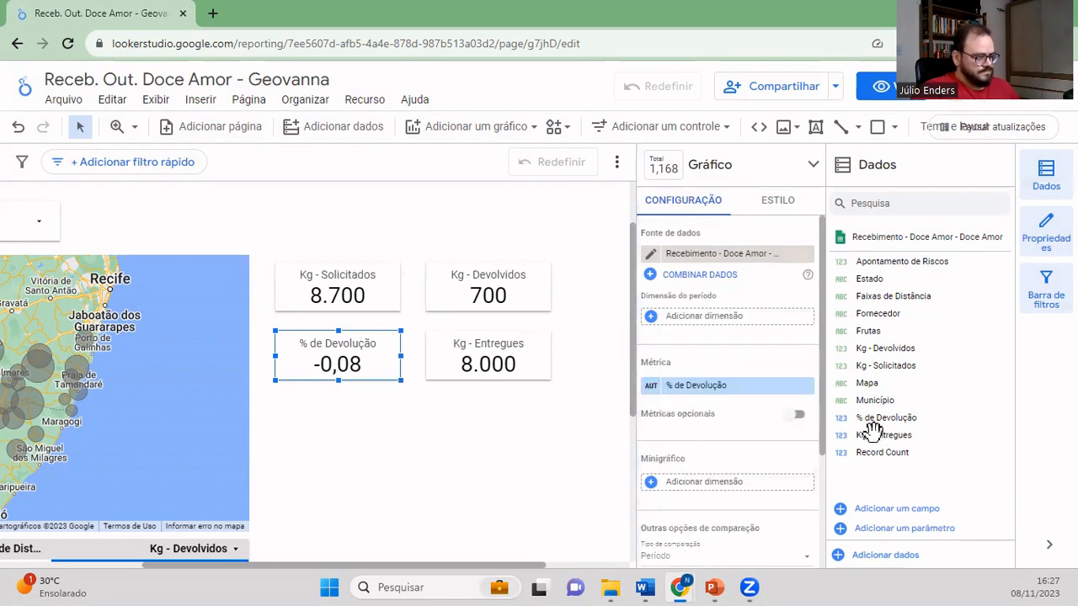
- Remove the trailing -1 from the % de Devolução formula, insert 1- at its start, and update the field
click(845, 418)
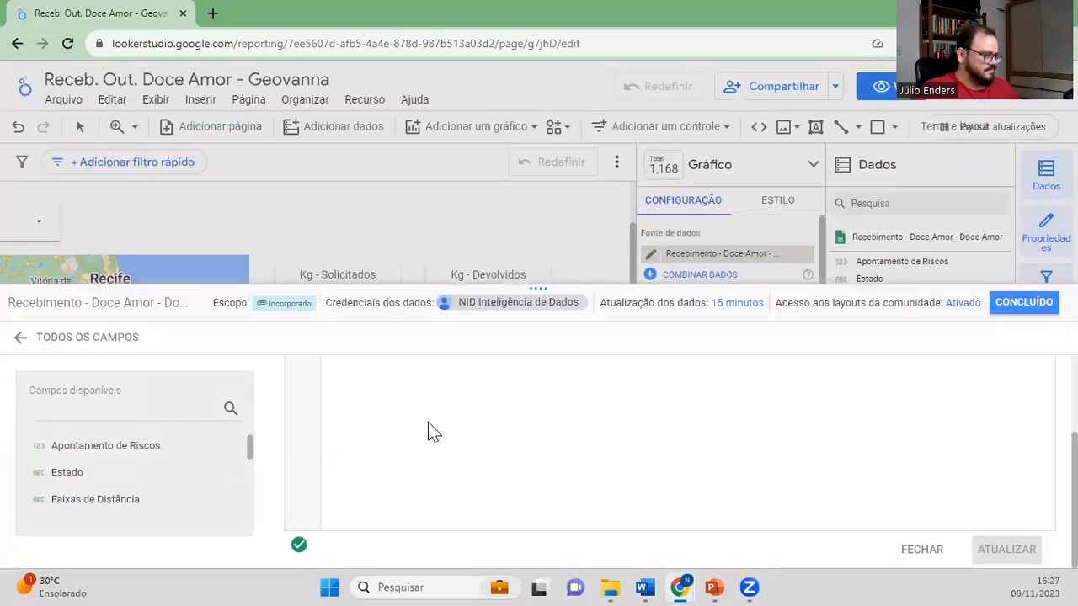
click(583, 456)
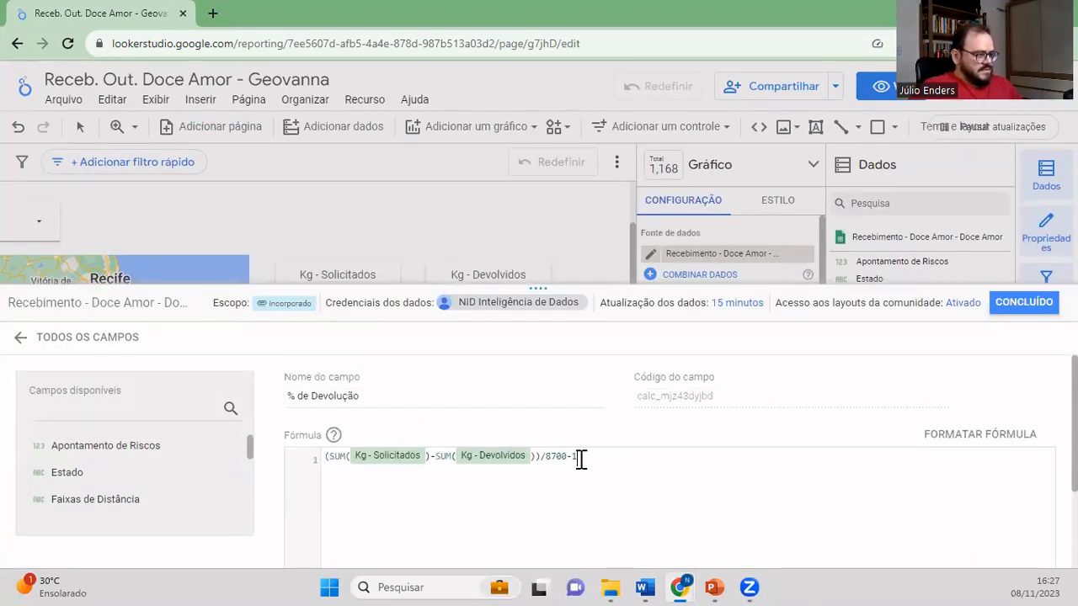
key(BackSpace)
key(BackSpace)
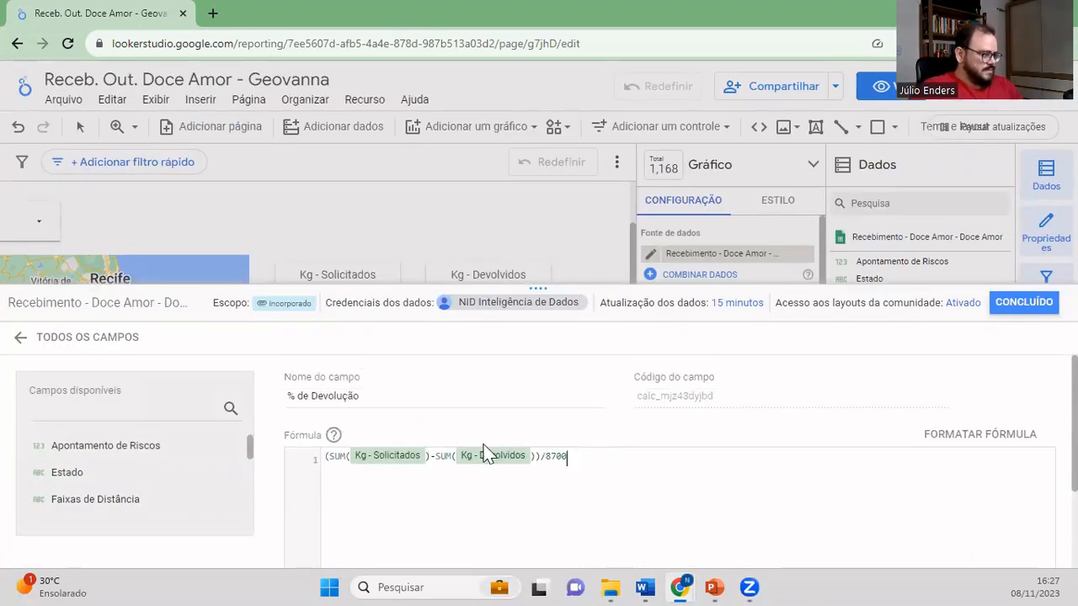
click(325, 458)
text(1-)
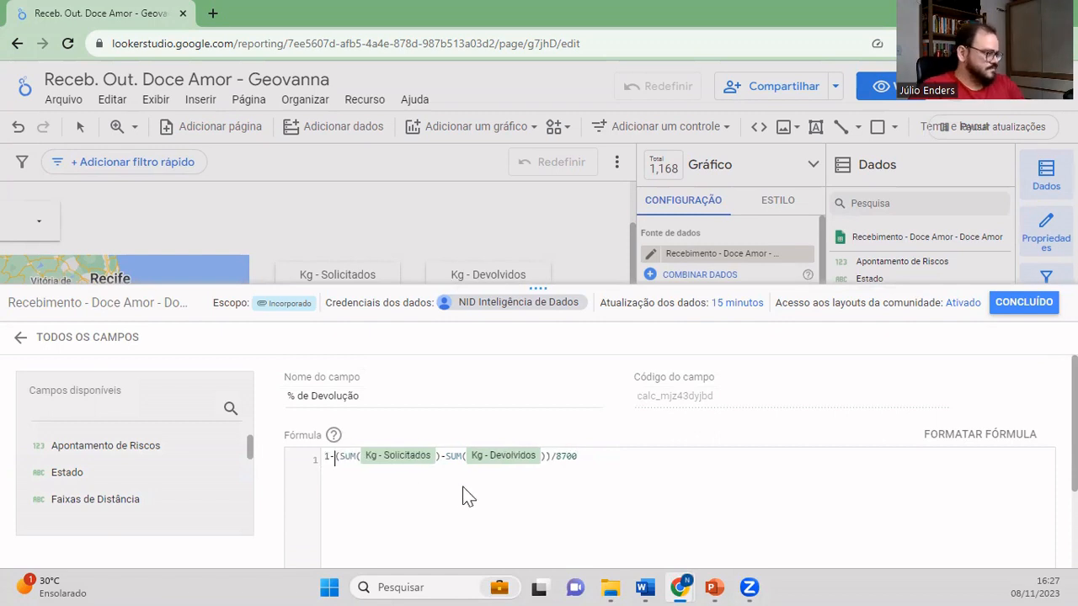
scroll(466, 497, down, 3)
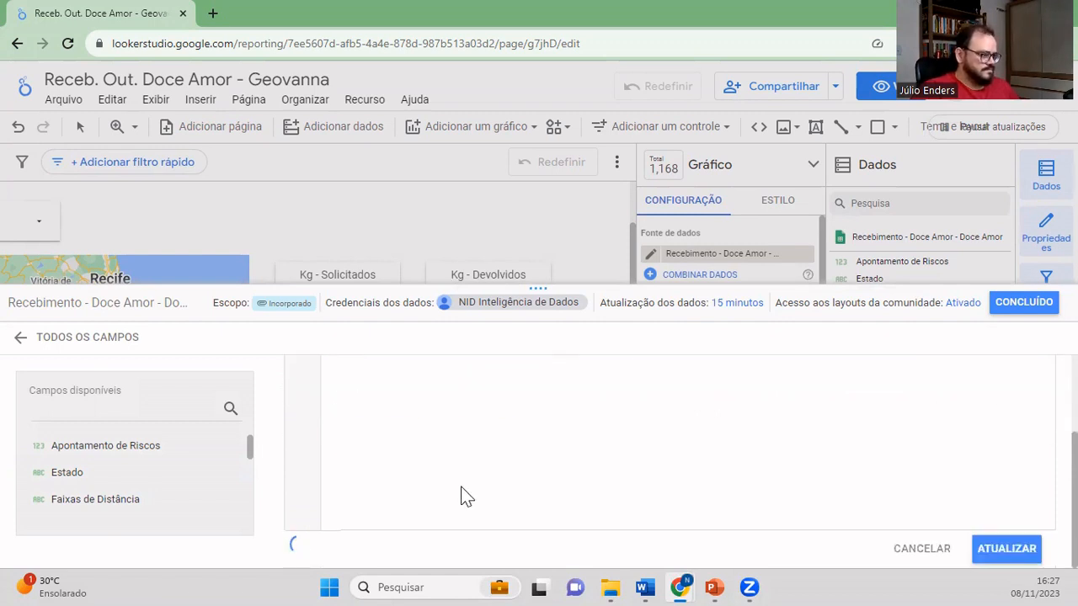
click(1002, 551)
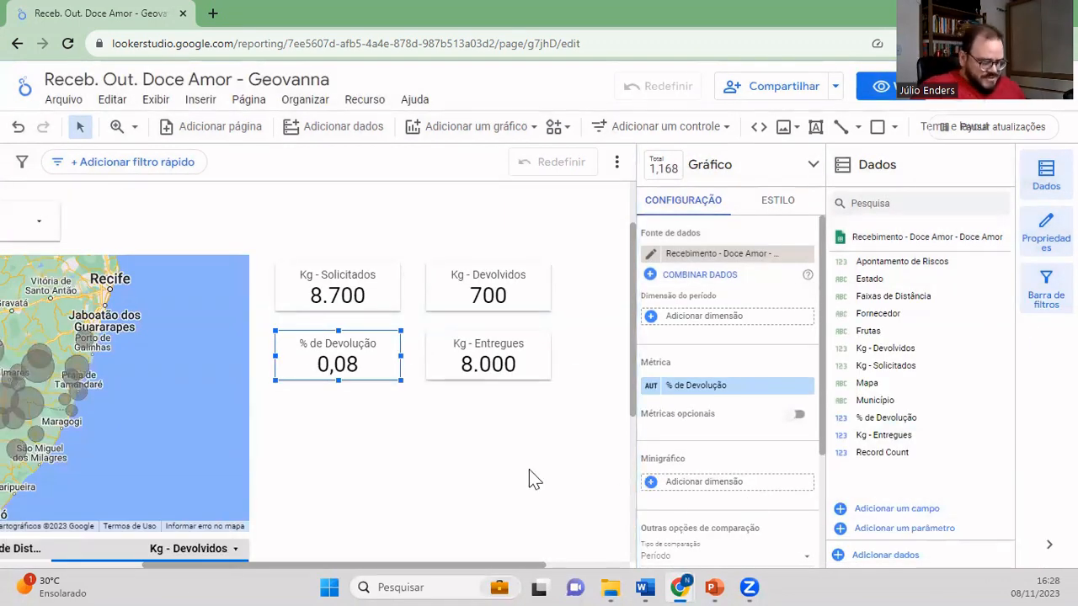
- Review the % de Devolução formula and its 8700 divisor, and close the field editor without changing it
click(840, 418)
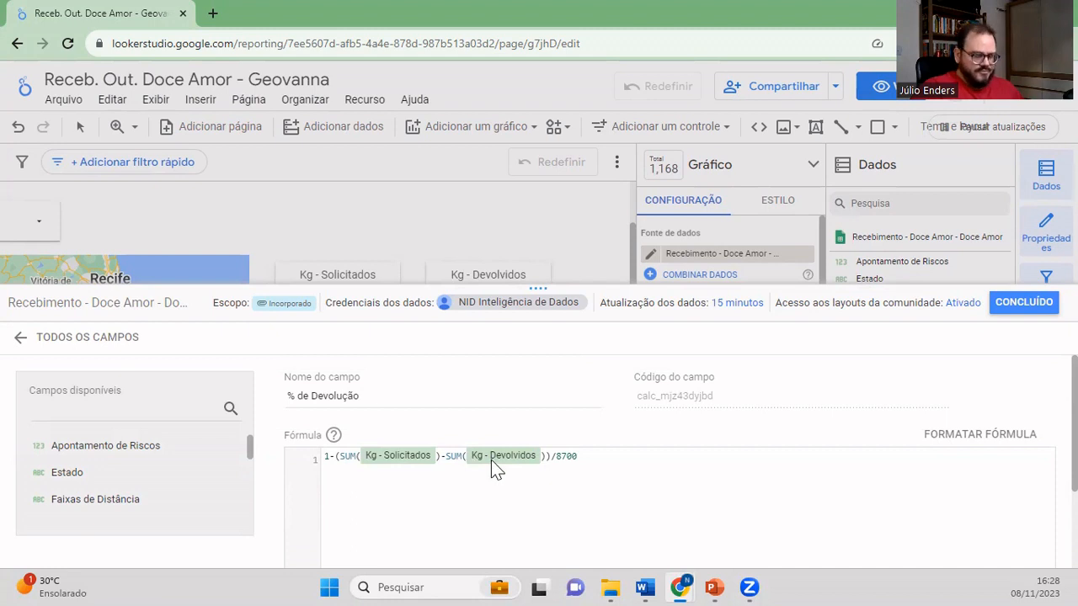
drag(578, 460, 559, 462)
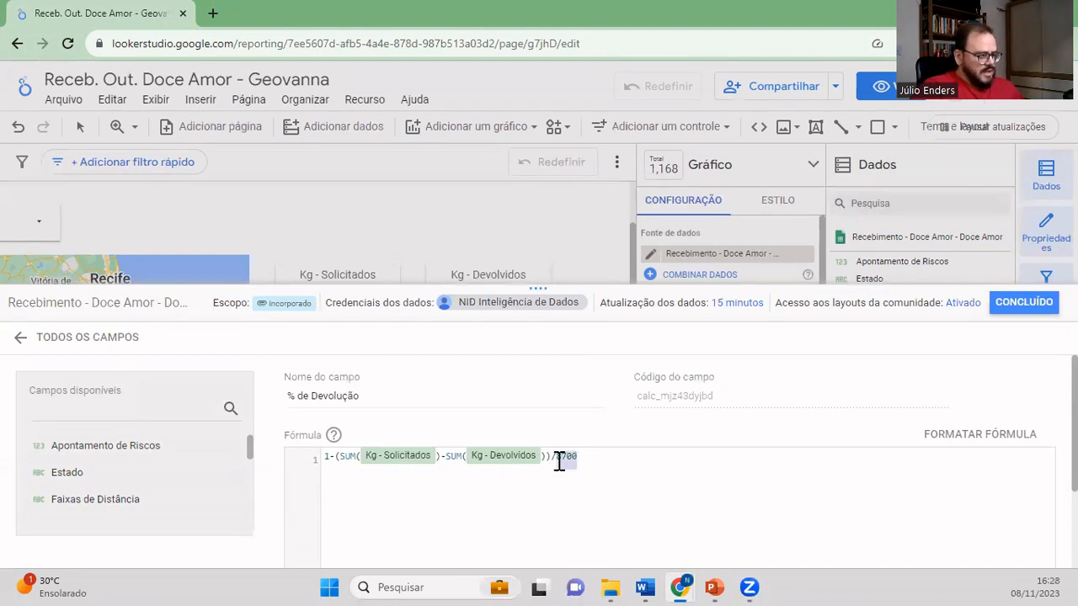
click(515, 538)
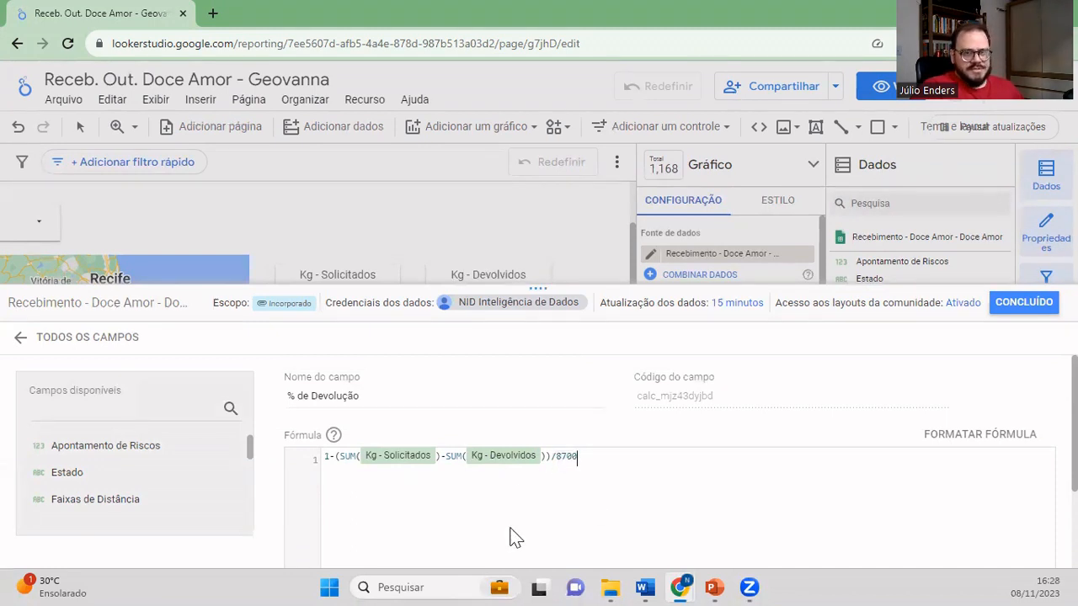
click(1036, 308)
click(505, 457)
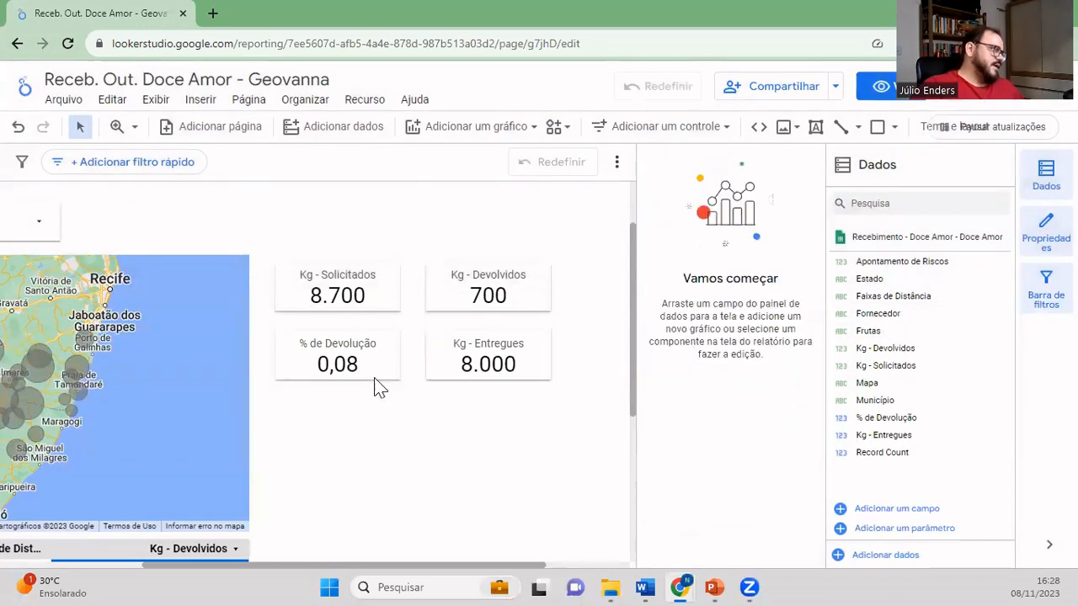
- Rename the % de Devolução scorecard's metric to Taxa de Devolução and deselect the scorecard
click(377, 371)
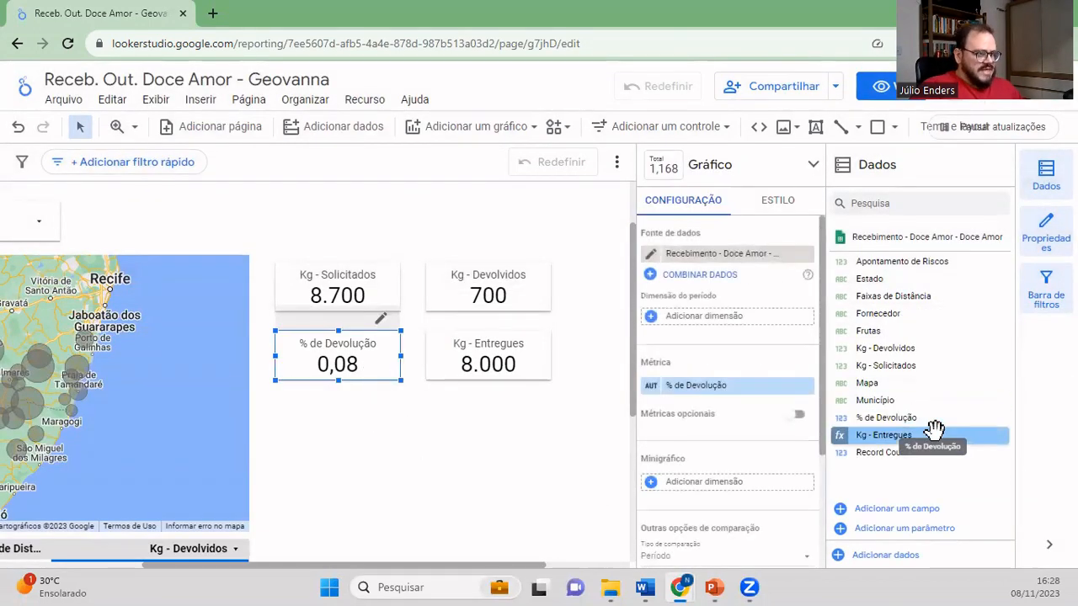
click(750, 387)
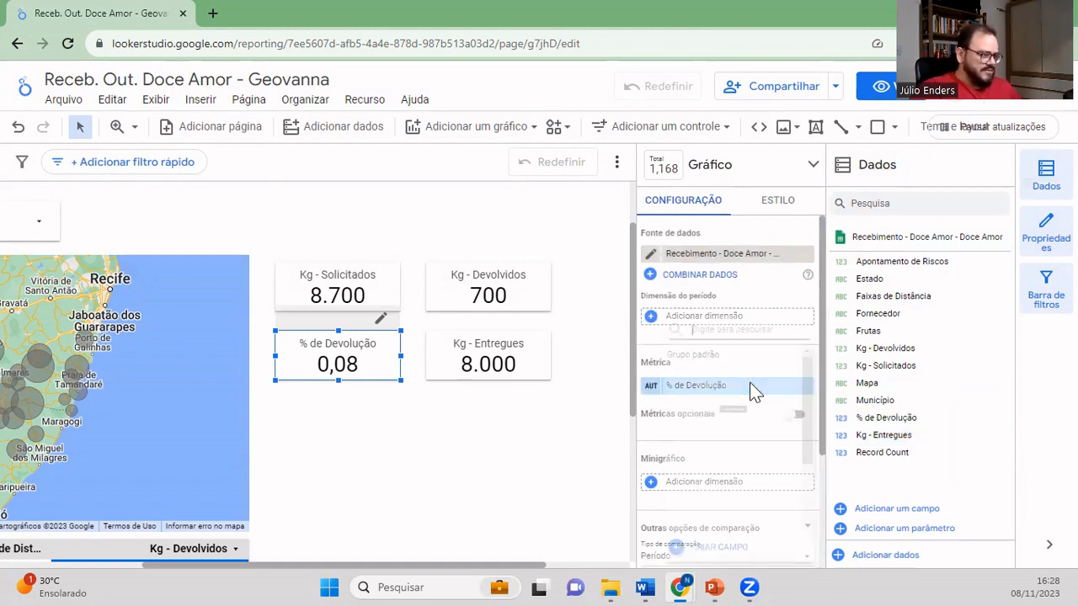
click(606, 418)
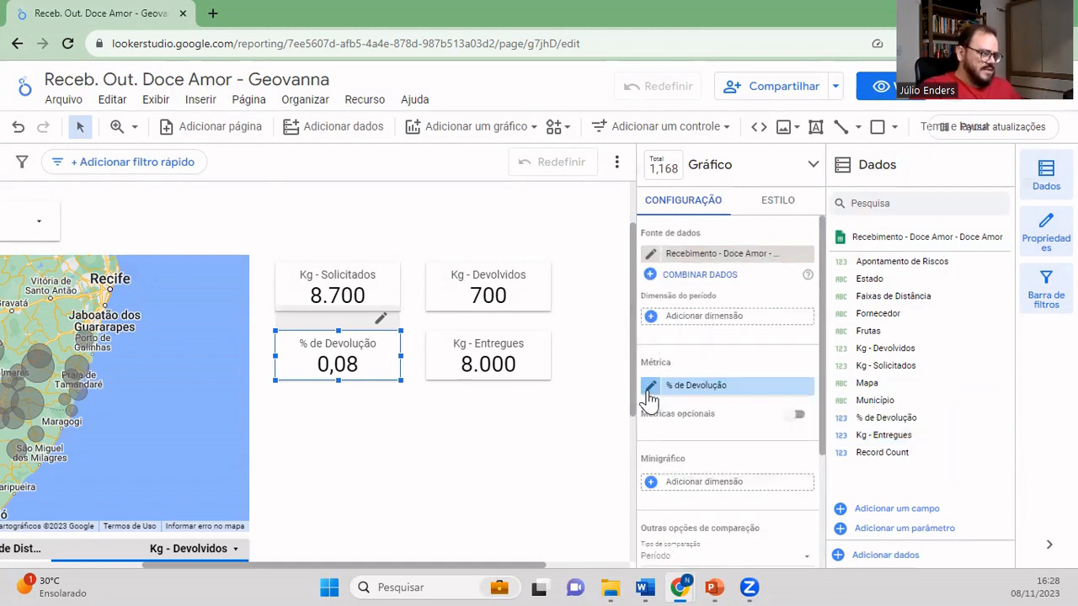
click(650, 391)
click(593, 352)
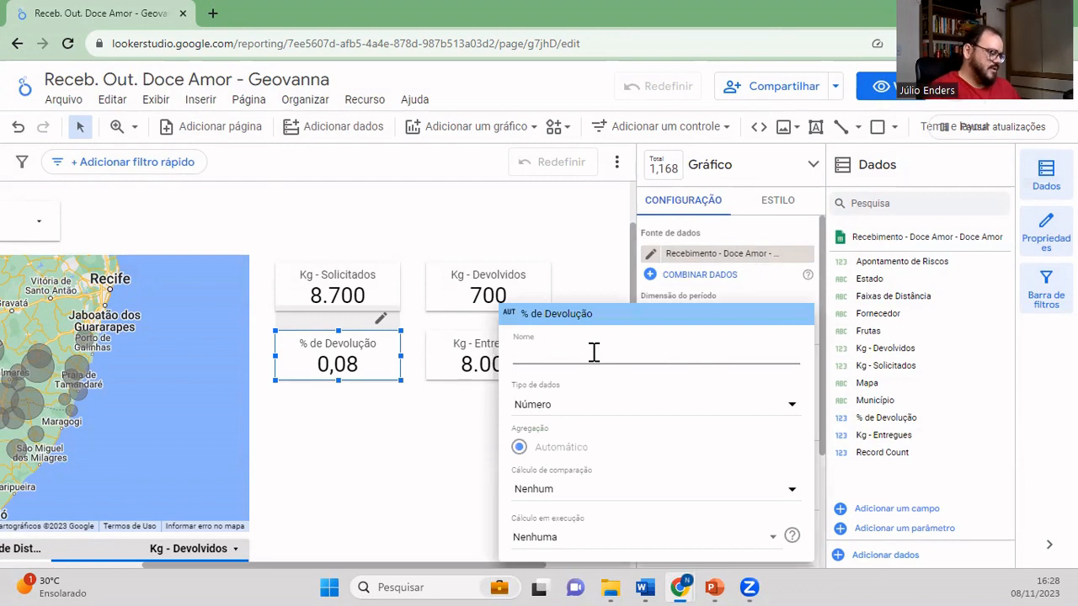
text(Taxa)
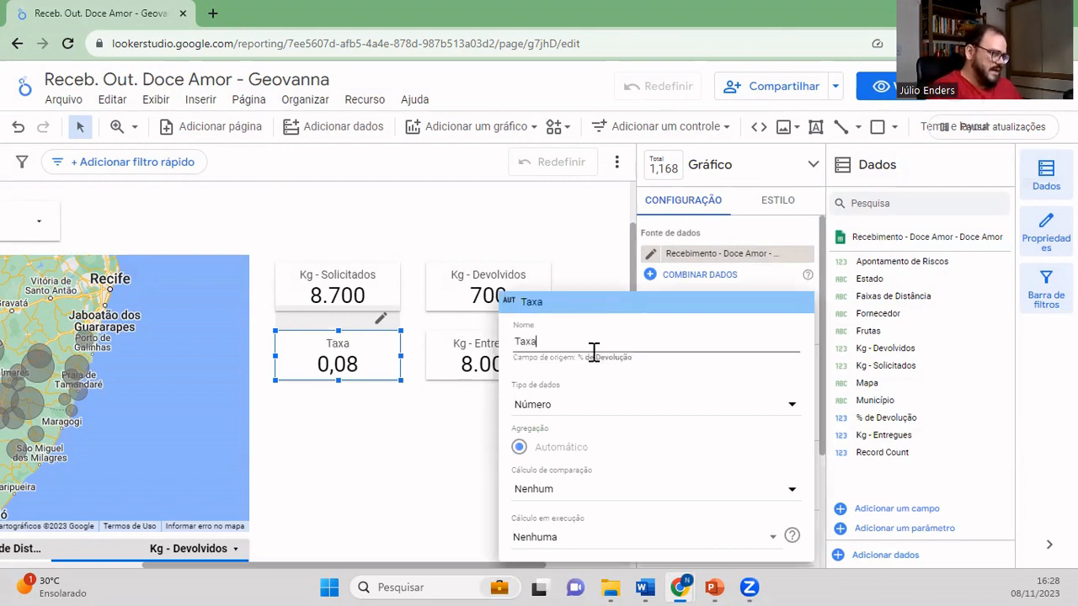
text( de De)
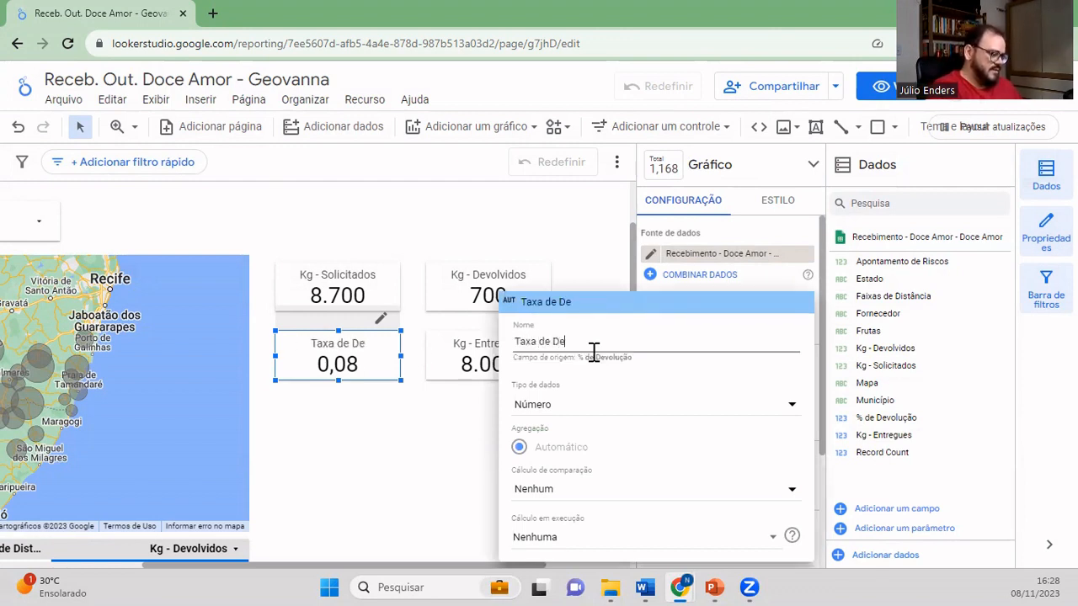
text(volução)
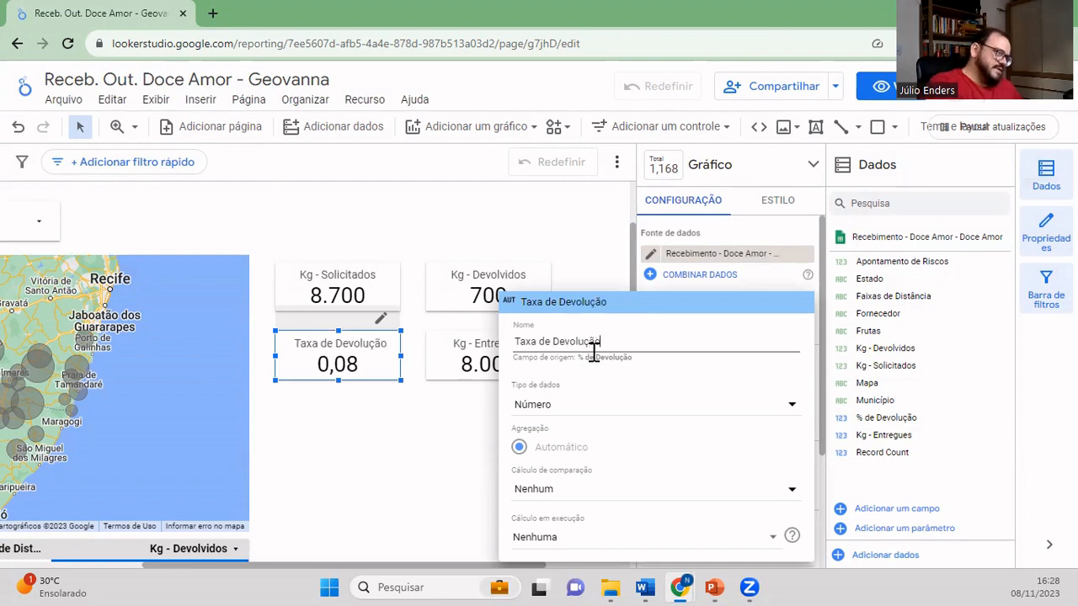
key(Return)
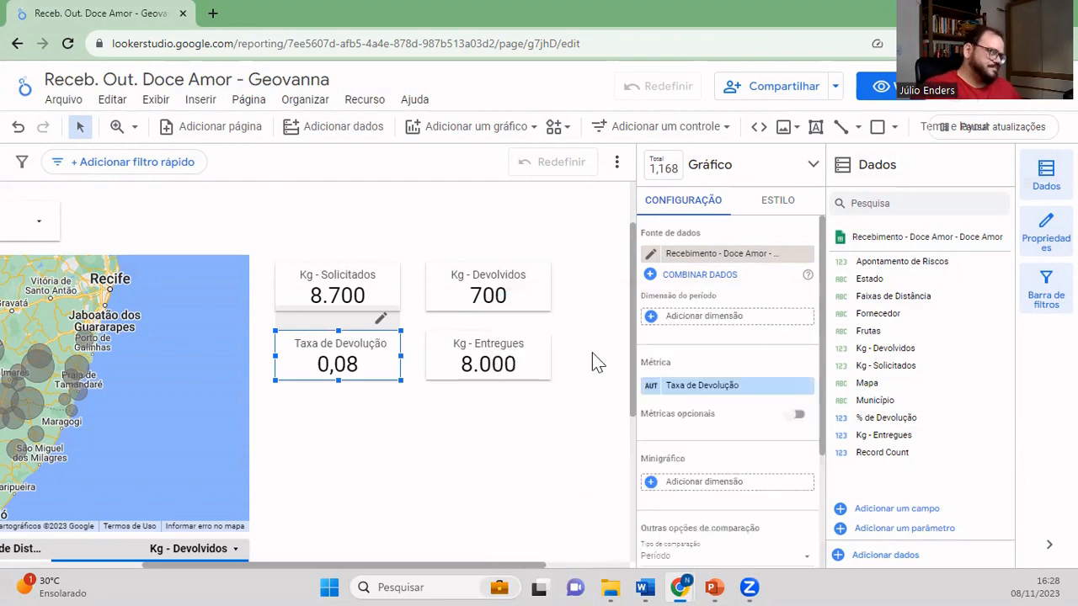
click(450, 469)
click(358, 366)
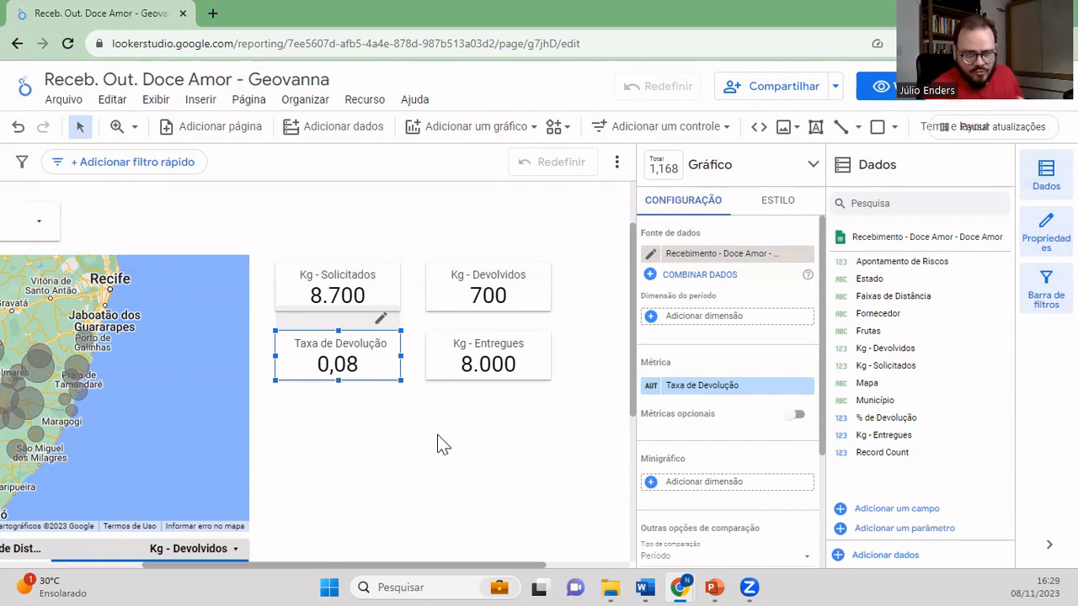
click(435, 438)
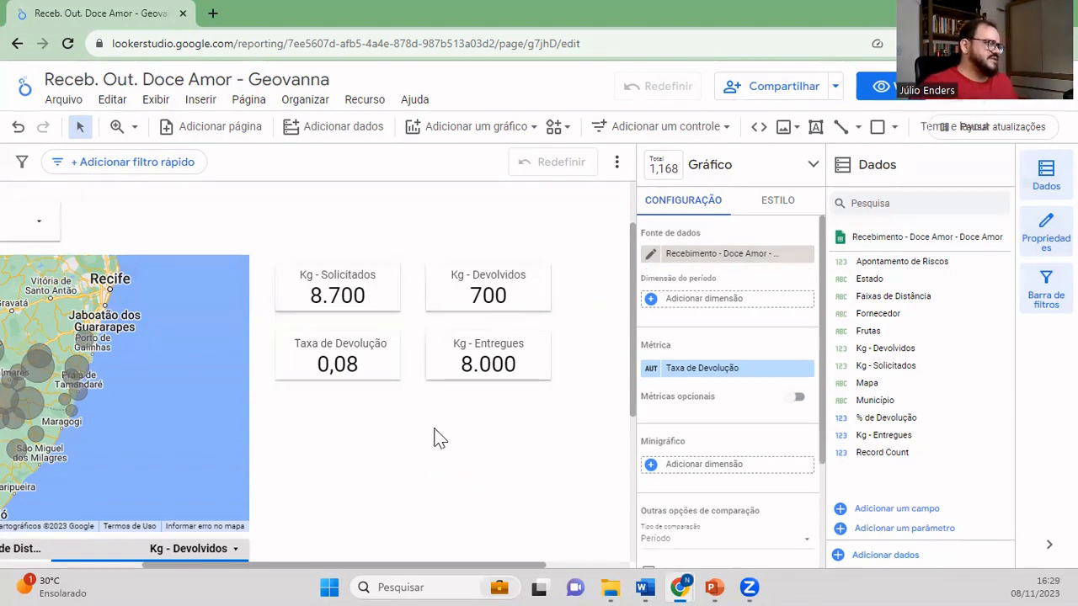
- Narrow the Faixas de Distância filter control above the map to about two thirds of its width
drag(525, 563, 373, 564)
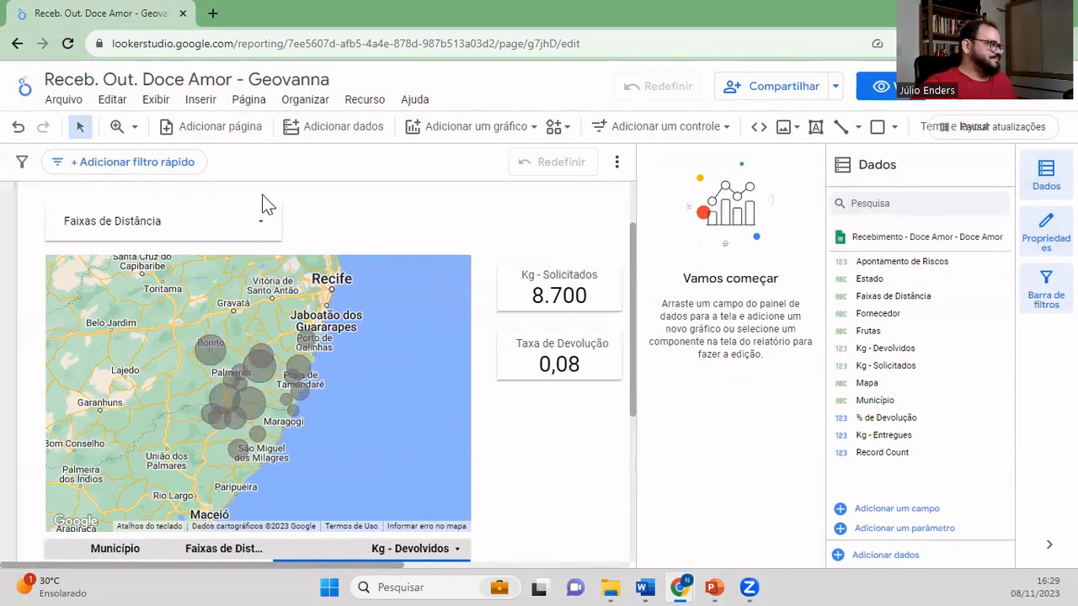
click(277, 214)
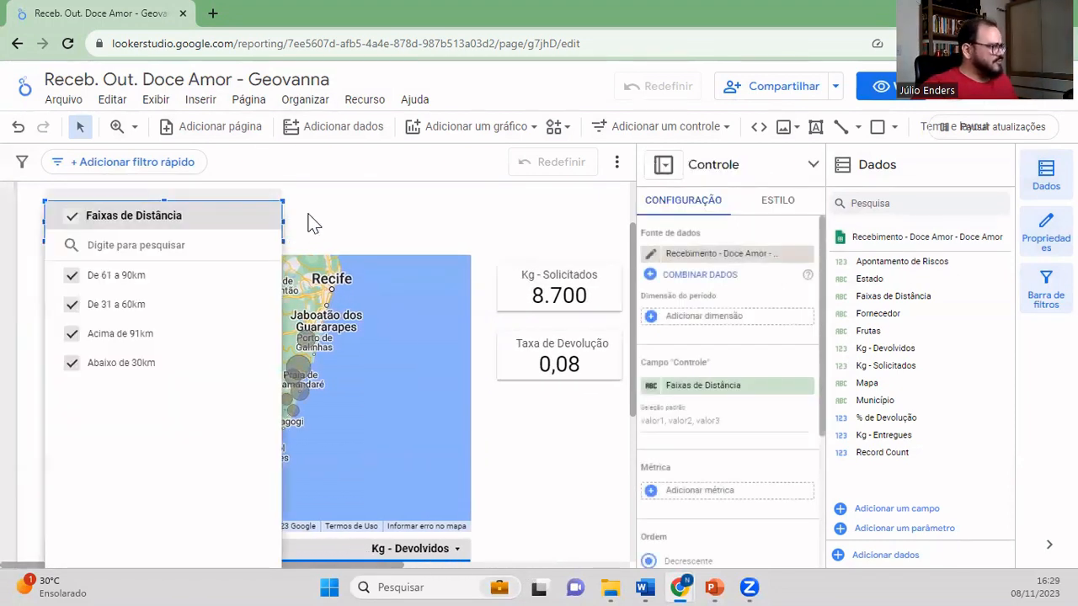
click(309, 221)
drag(284, 221, 198, 221)
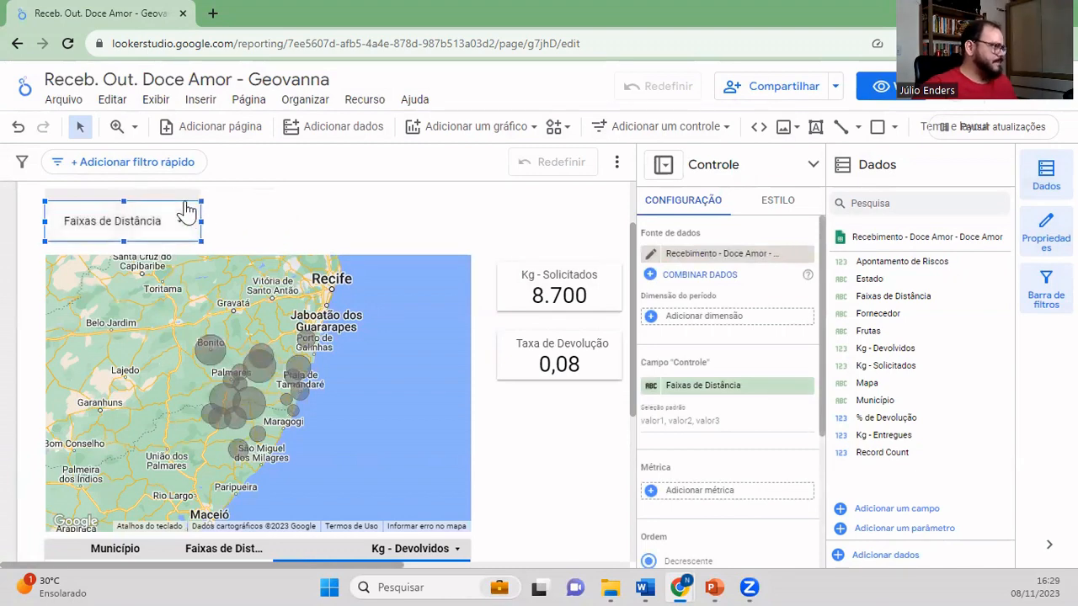
- Add a narrower Fornecedor filter control beside Faixas de Distância by duplicating that control and changing its field
key(ctrl+v)
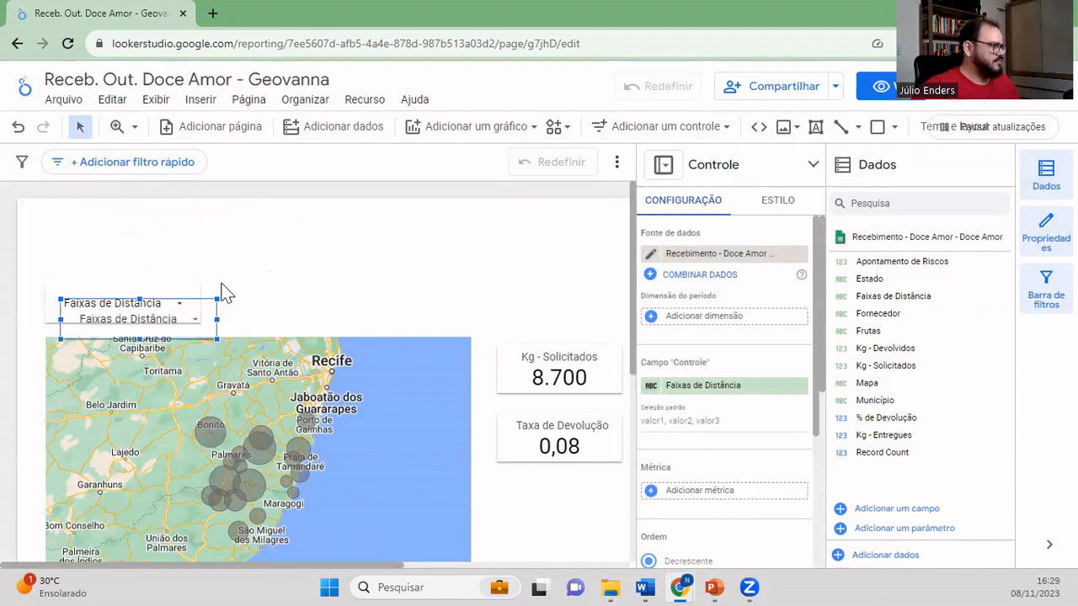
drag(204, 300, 364, 288)
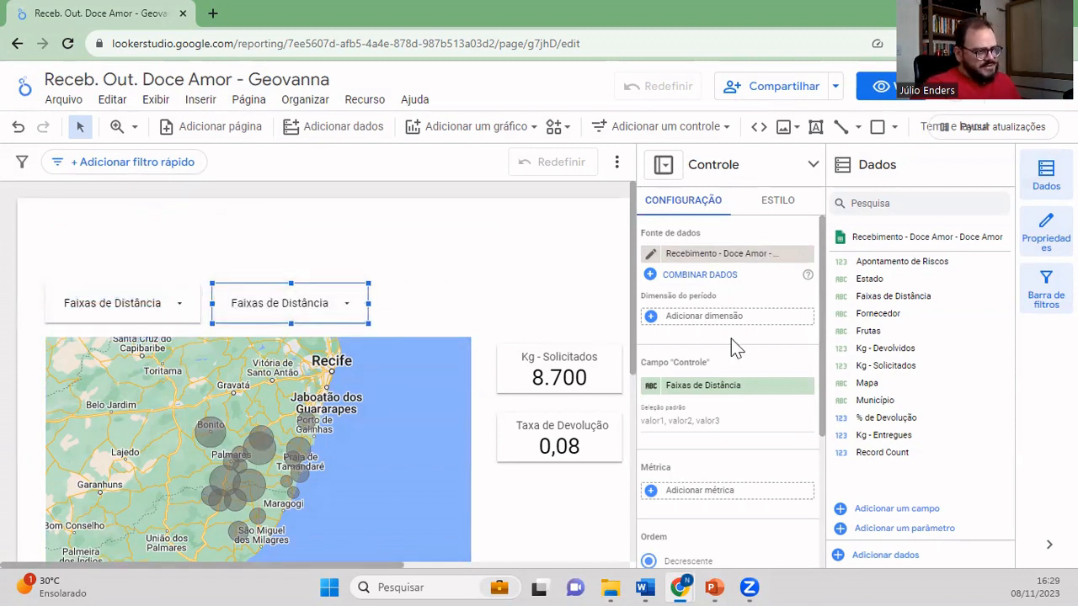
drag(875, 313, 724, 384)
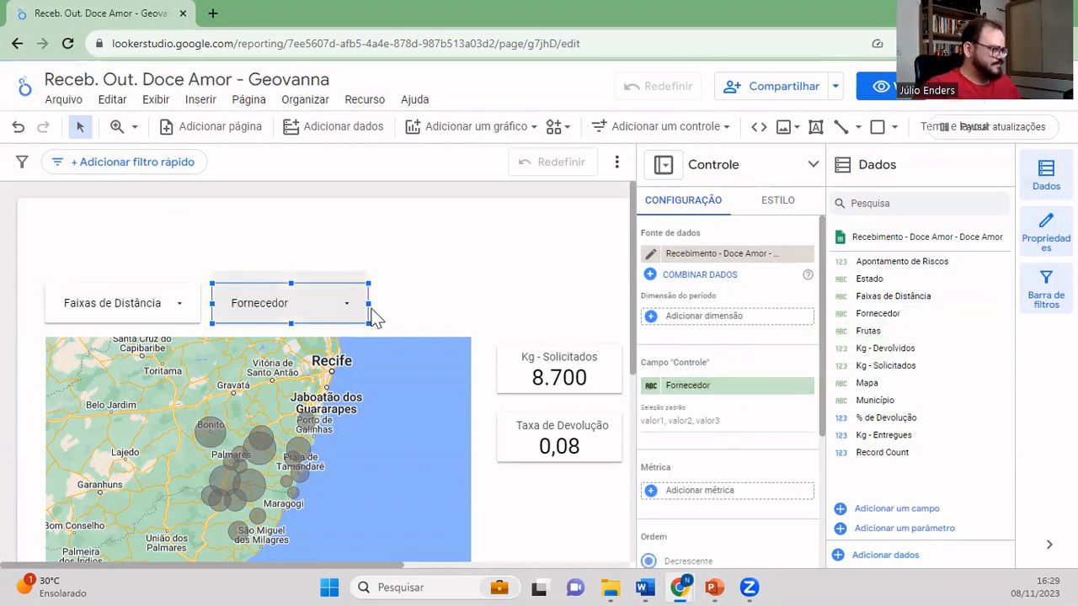
drag(365, 305, 328, 303)
- Look through the supplier list in the Fornecedor control and filter the report to only Água Preta - 2
click(304, 313)
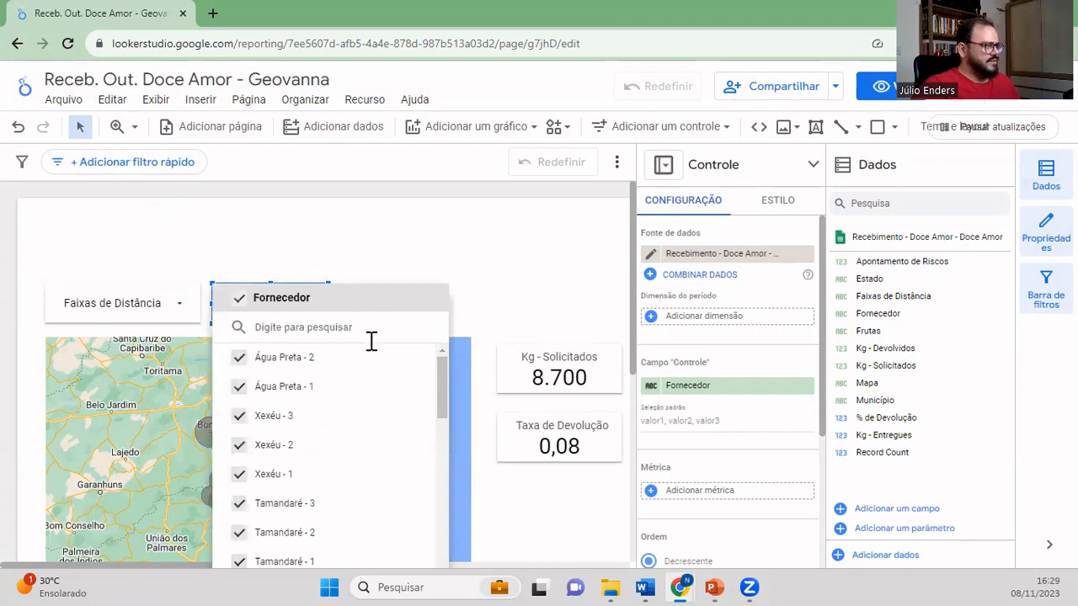
mouse_move(374, 375)
scroll(374, 375, down, 6)
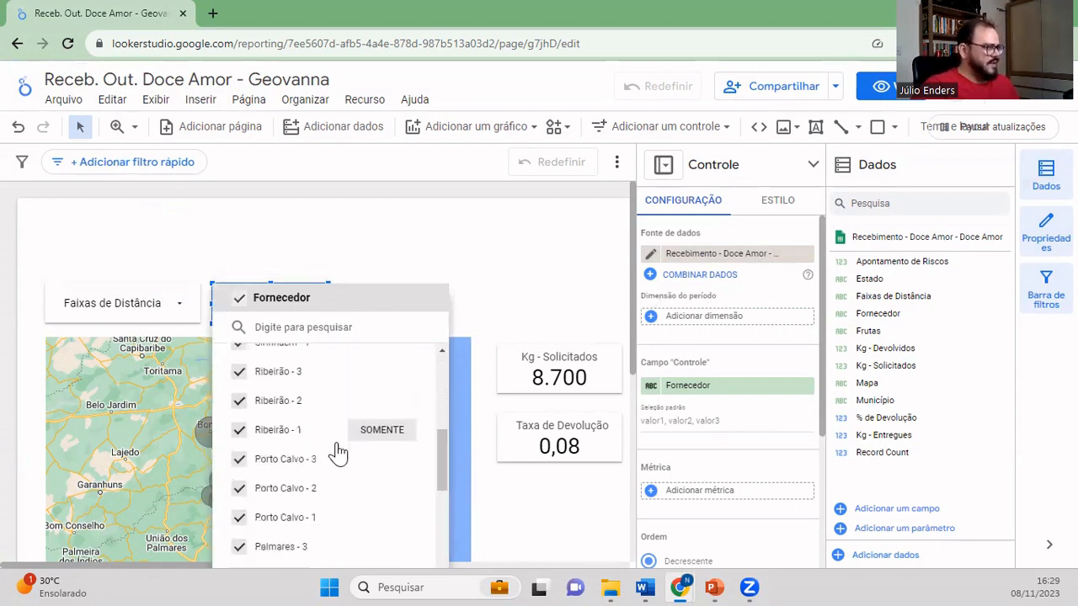
scroll(336, 465, down, 8)
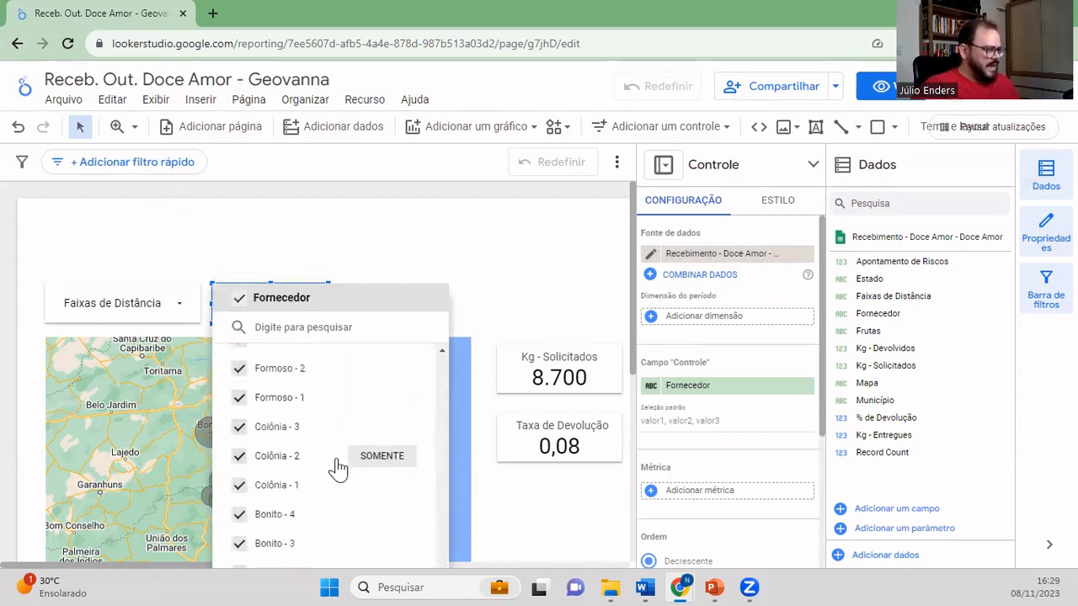
scroll(337, 466, up, 14)
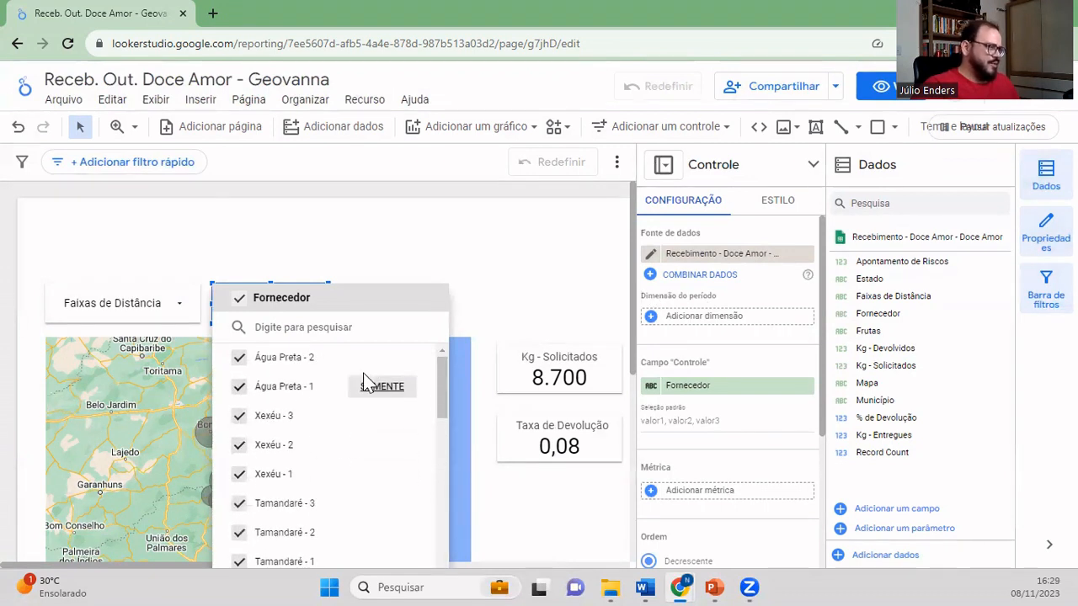
click(381, 358)
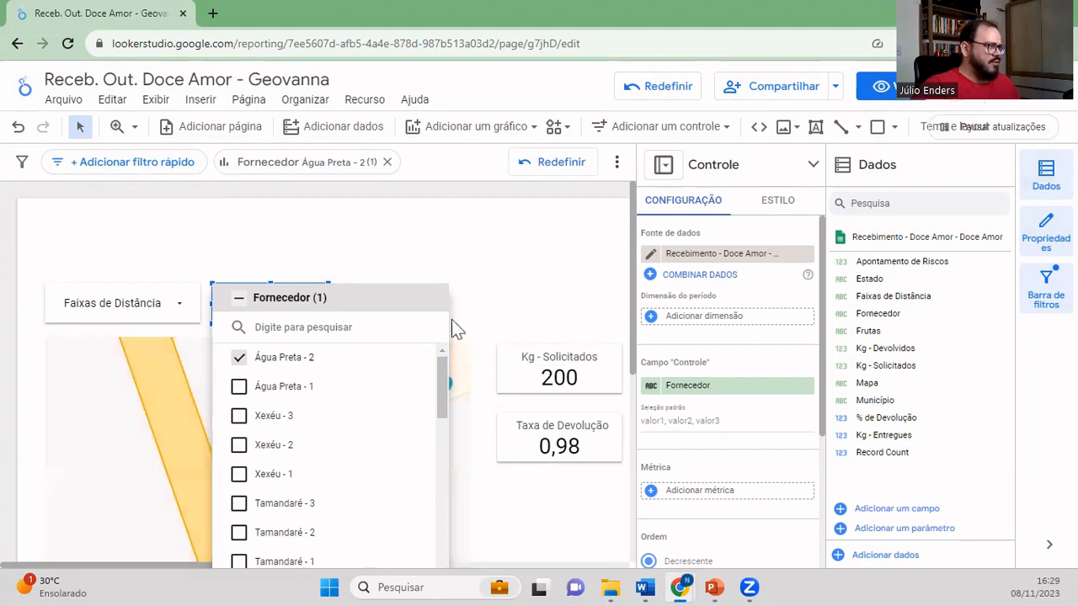
click(491, 280)
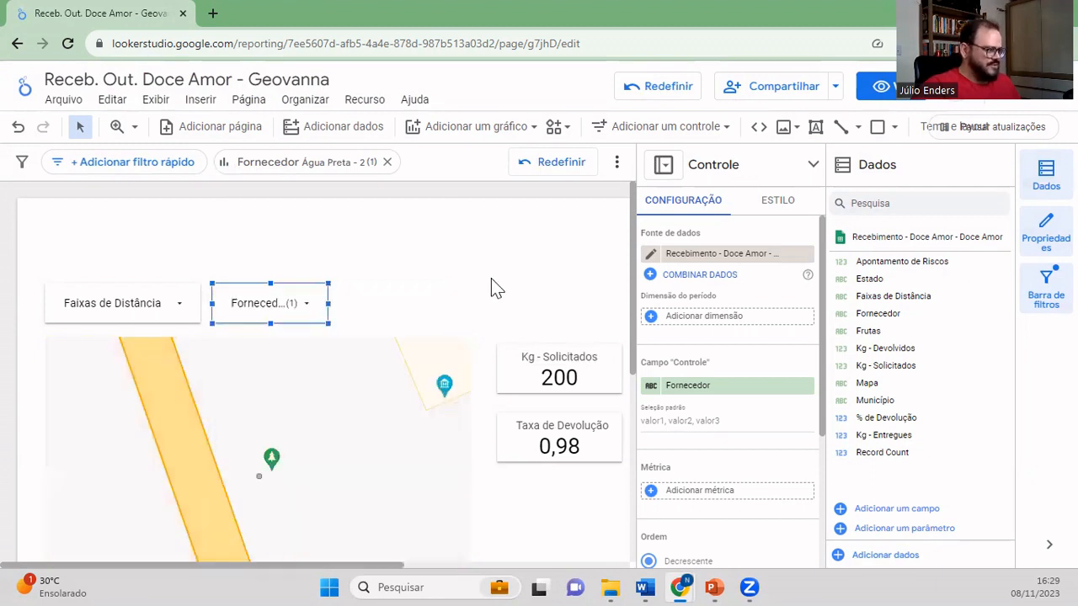
- Examine the map, table and scorecards for the filtered supplier, comparing Taxa de Devolução with Kg - Devolvidos and Kg - Entregues
click(554, 530)
scroll(554, 537, down, 2)
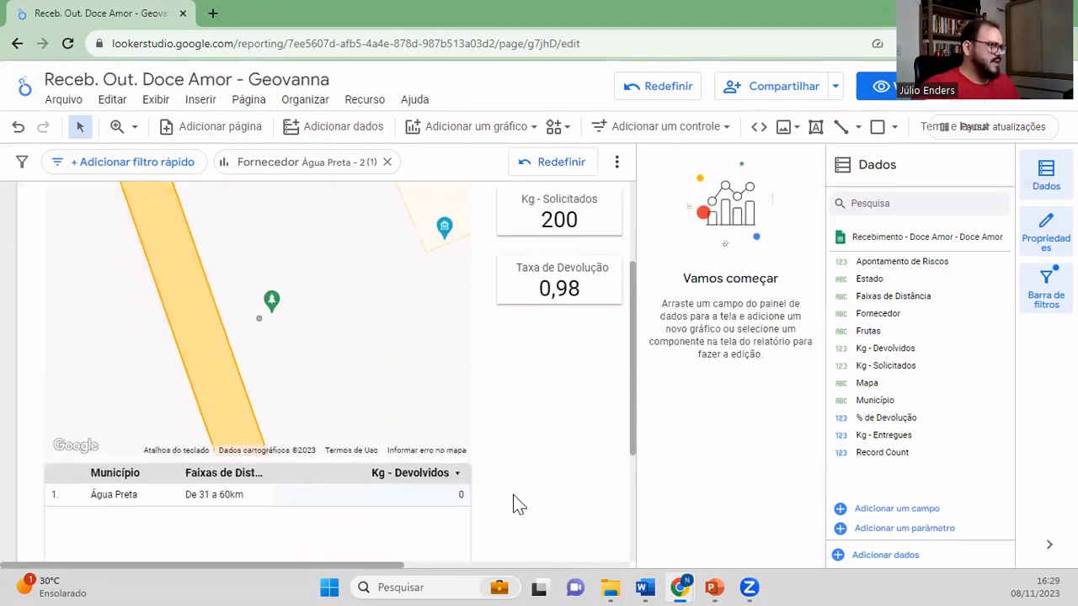
mouse_move(261, 326)
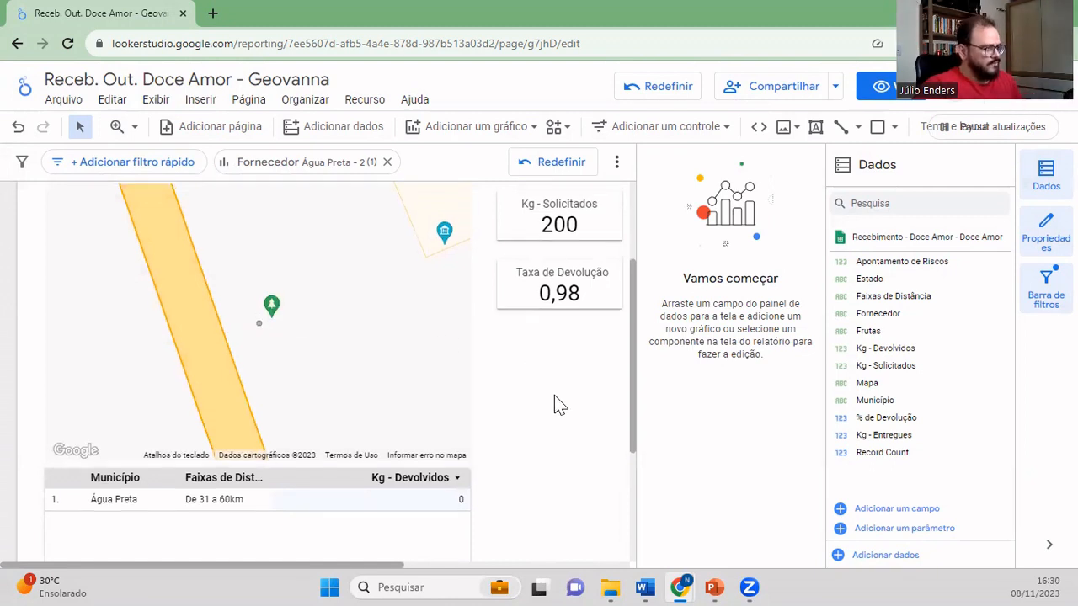
scroll(558, 404, up, 2)
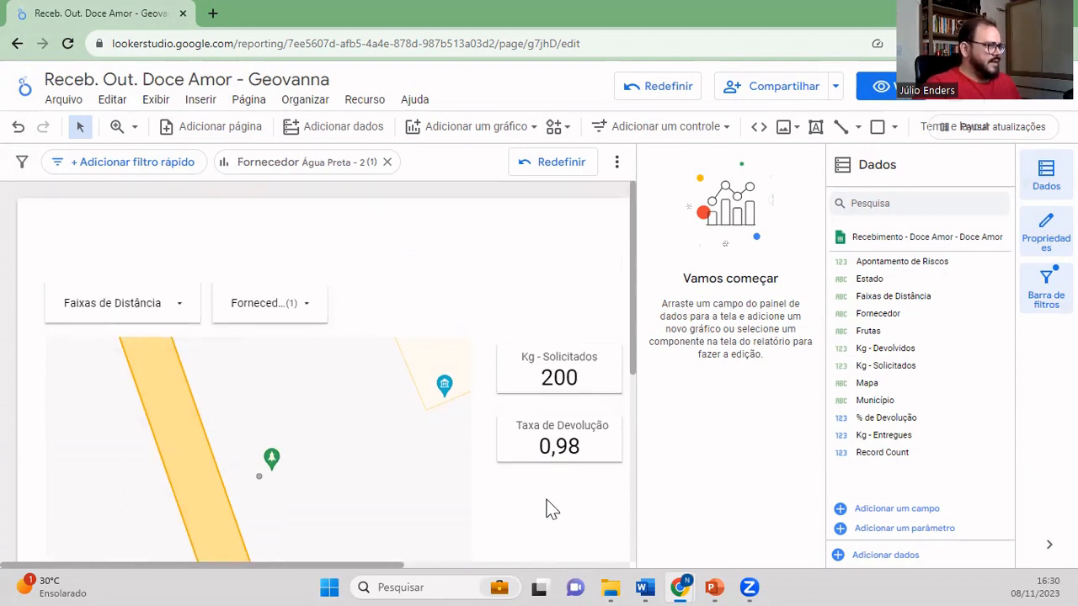
drag(378, 567, 534, 559)
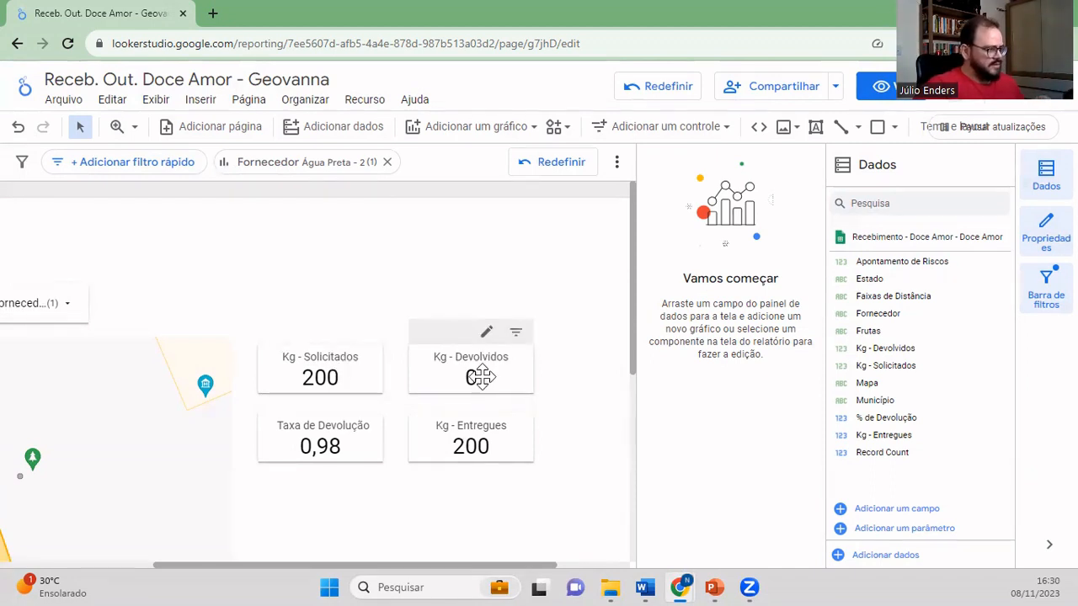
click(337, 441)
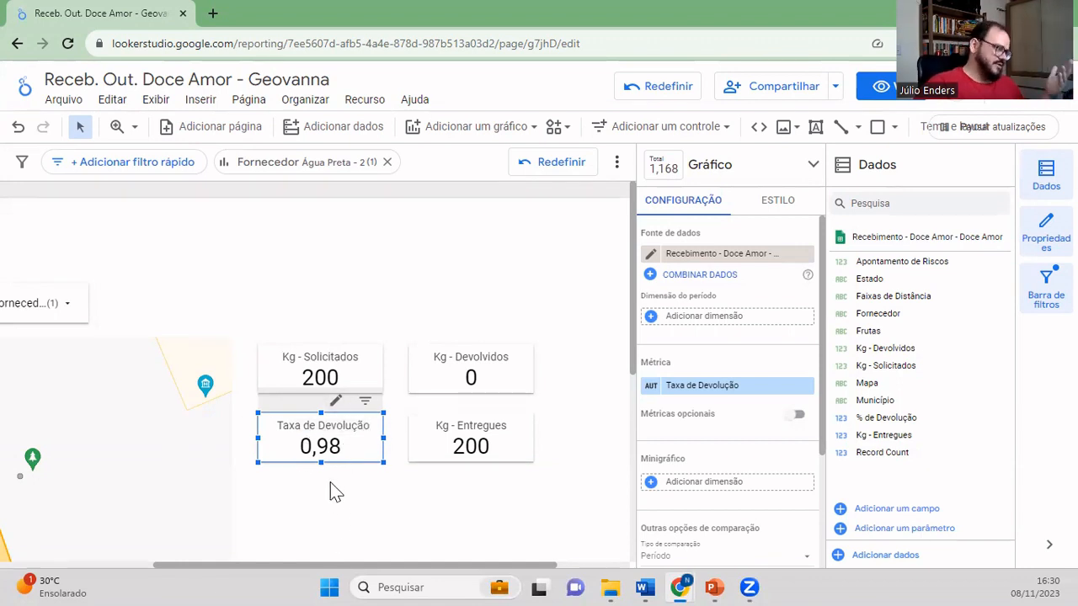
click(466, 452)
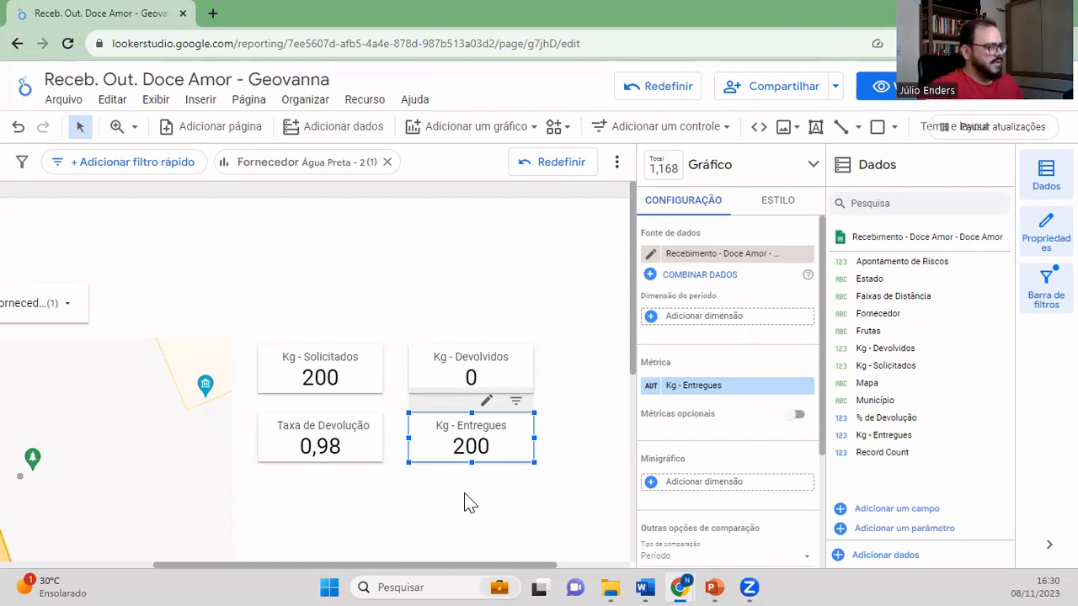
click(368, 457)
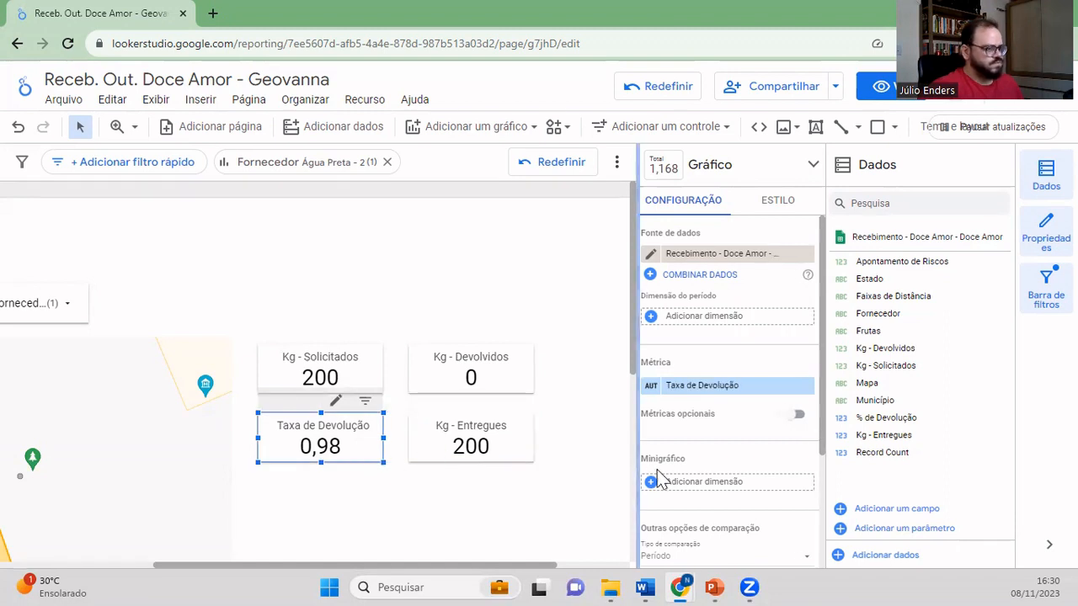
- Try removing the leading 1- from the % de Devolução formula, closing the editor without updating the field
click(841, 418)
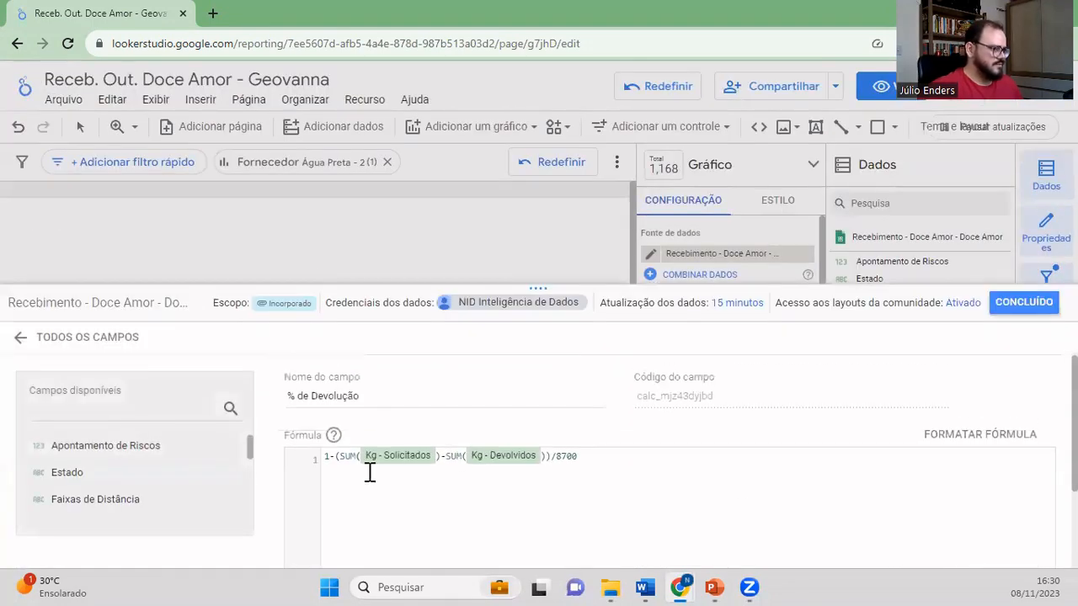
drag(335, 457, 326, 455)
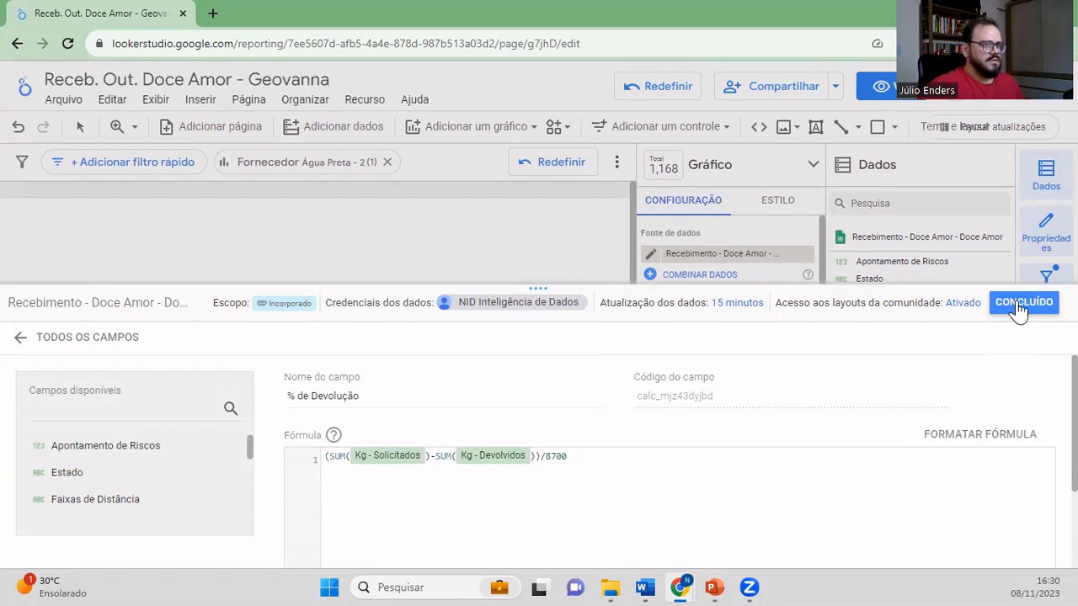
click(1022, 302)
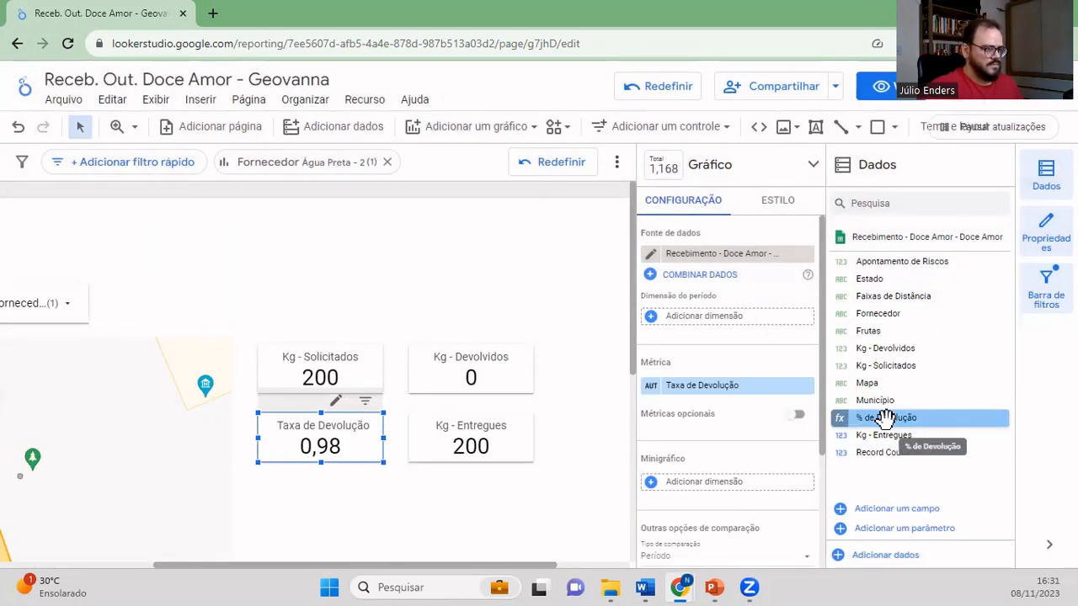
- Remove the leading 1- from the % de Devolução formula, update the field and return to the report
click(840, 418)
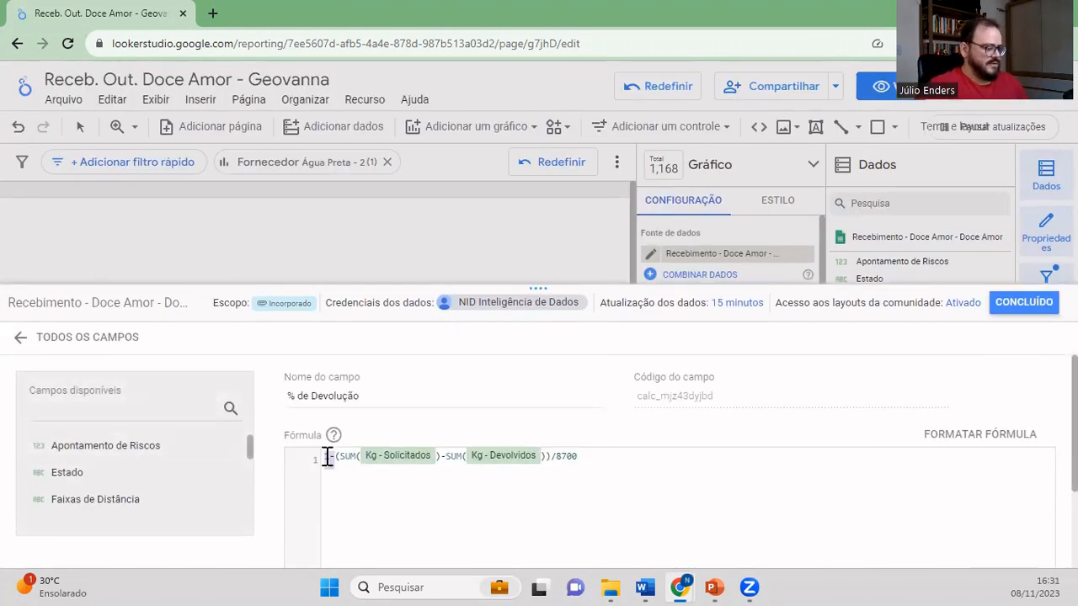
key(BackSpace)
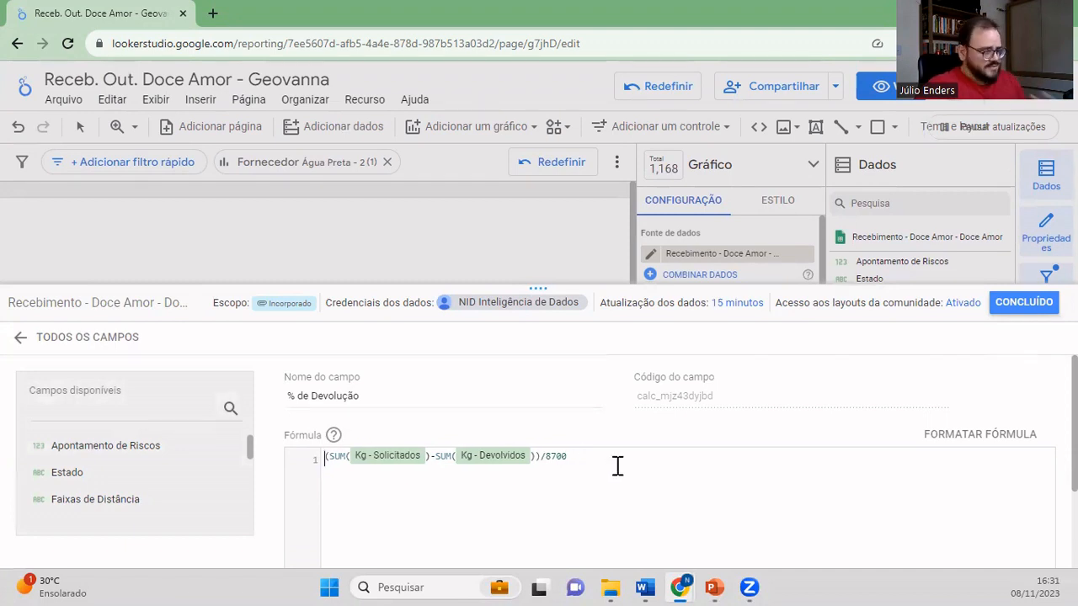
scroll(619, 468, down, 3)
scroll(619, 468, up, 3)
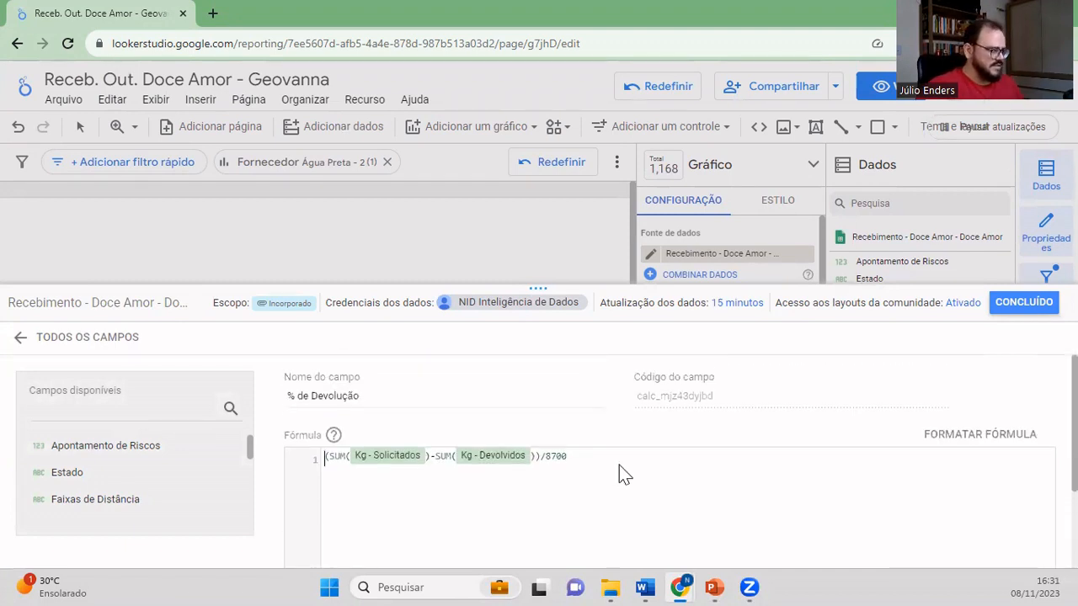
click(642, 465)
scroll(752, 534, down, 5)
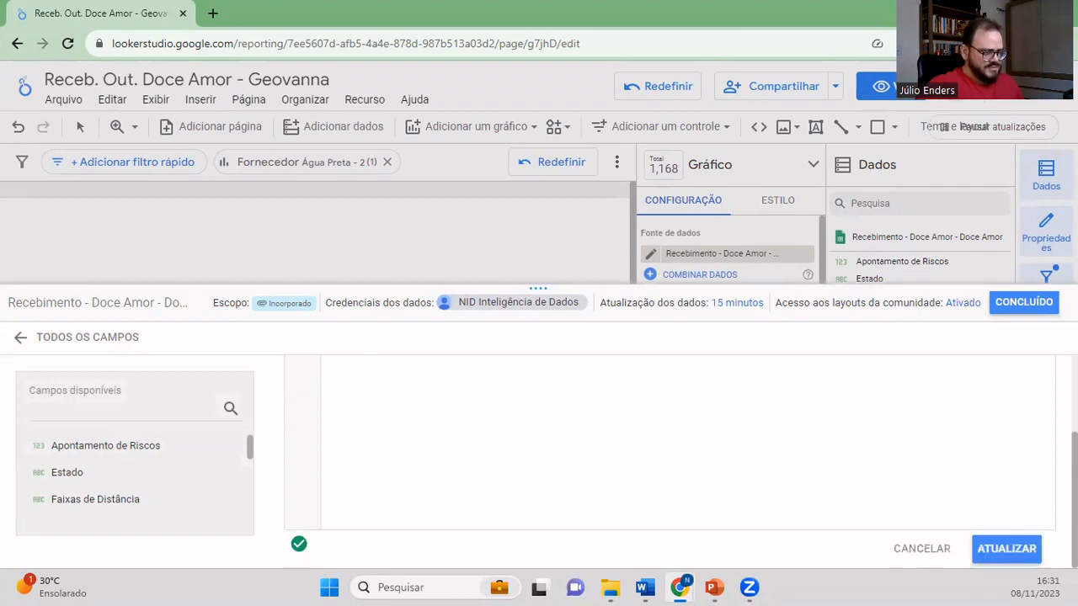
click(1007, 549)
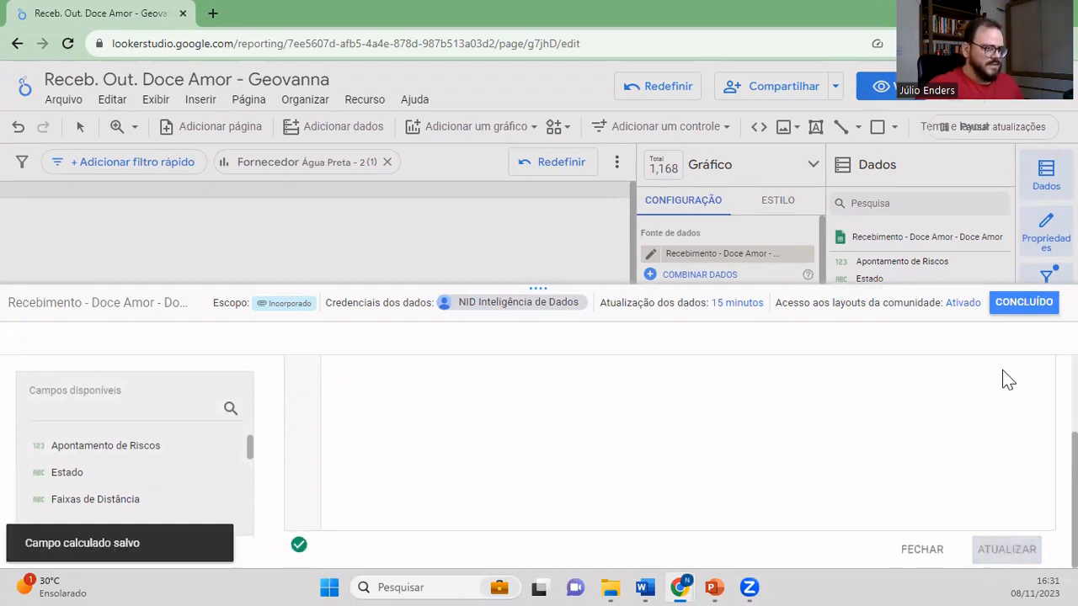
click(1024, 301)
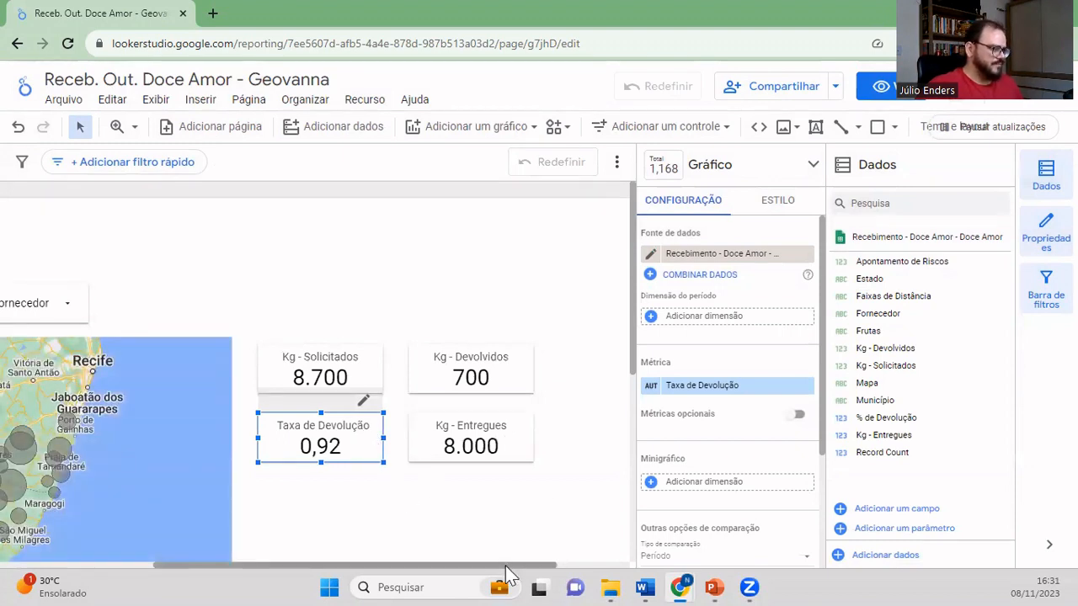
- Filter the report to only the supplier Água Preta - 2 with the Fornecedor control and check the scorecards
drag(505, 565, 450, 571)
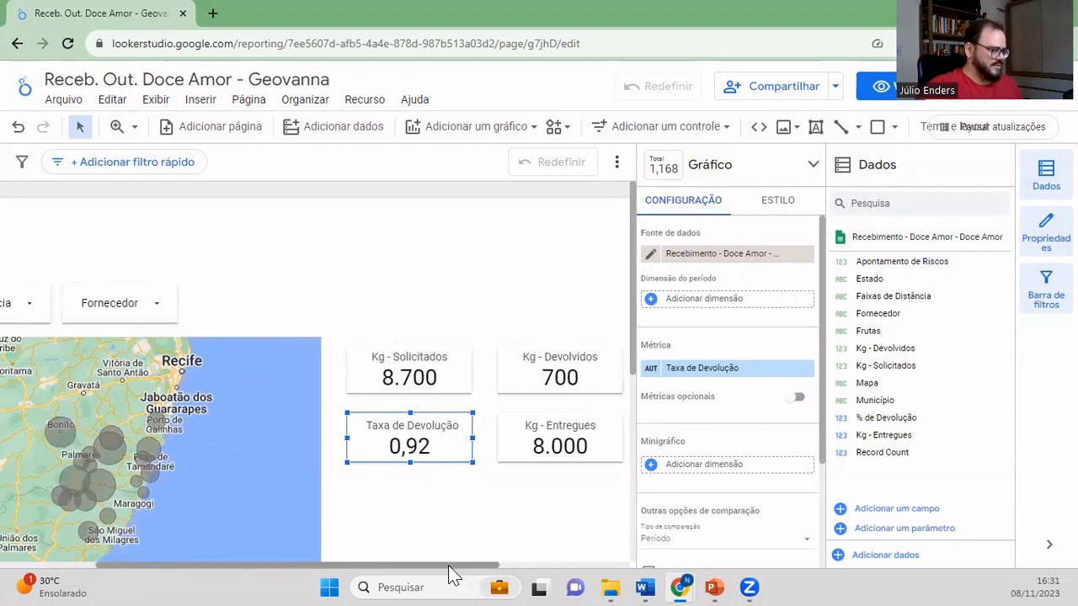
click(157, 302)
click(252, 364)
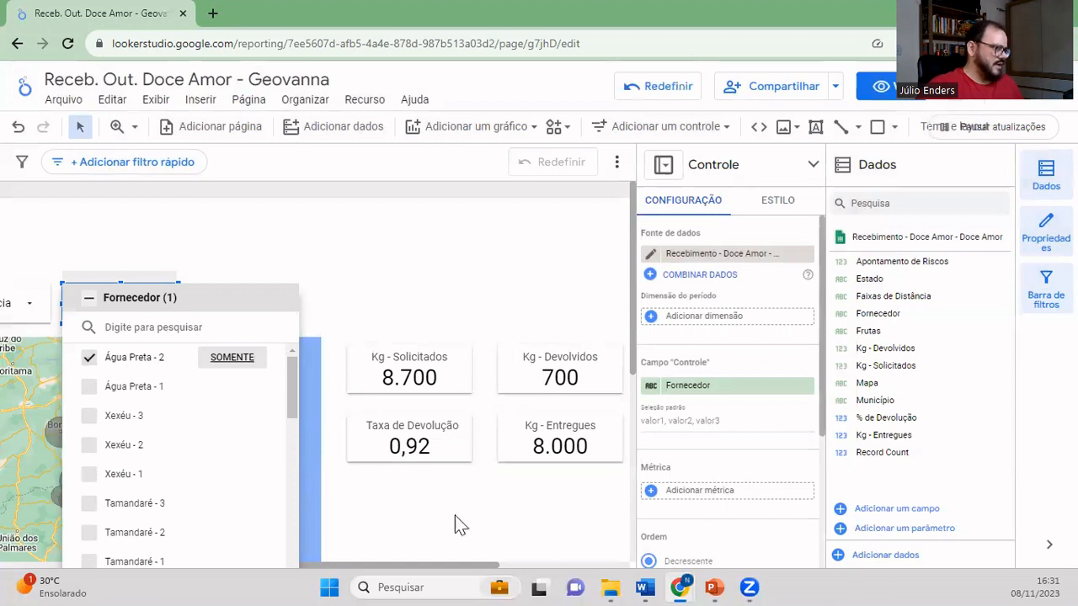
click(469, 523)
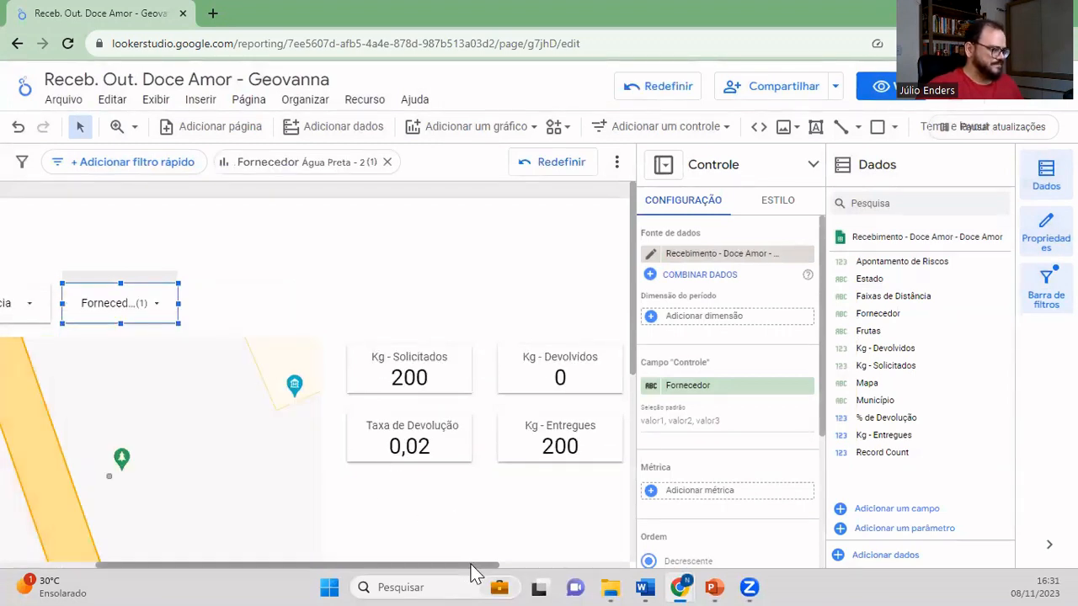
drag(472, 572, 481, 570)
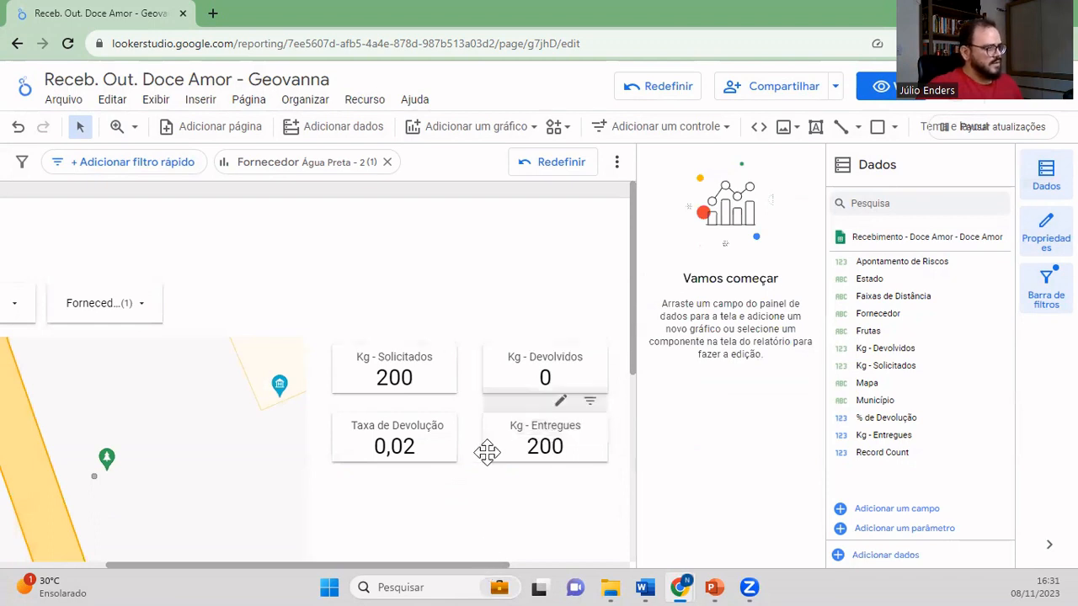
- Try clearing Kg - Solicitados and Kg - Devolvidos from the two SUM functions in the % de Devolução formula
click(888, 434)
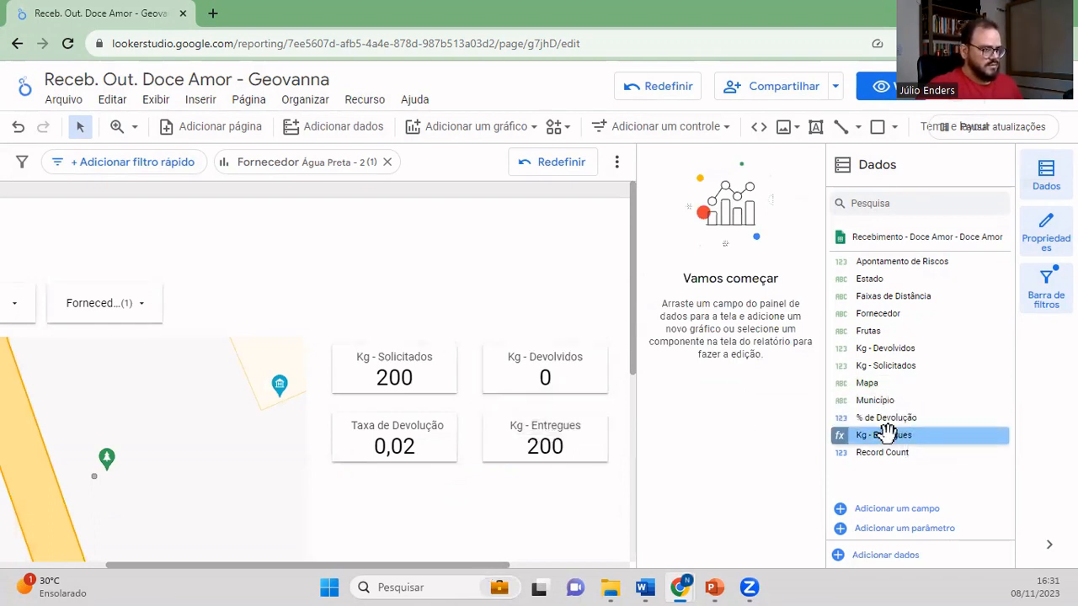
click(425, 431)
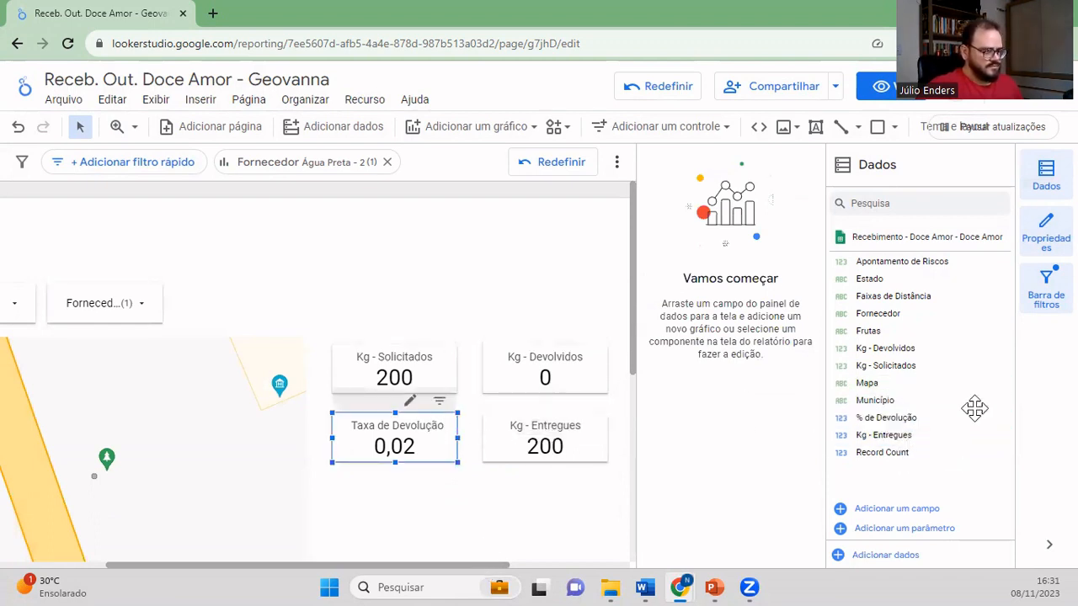
click(841, 418)
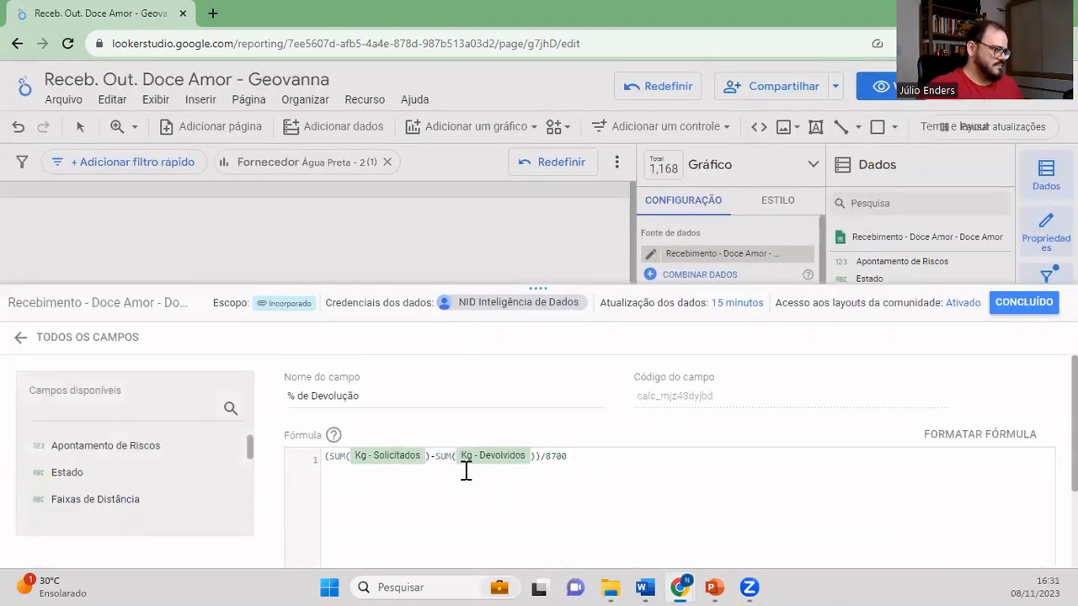
click(436, 450)
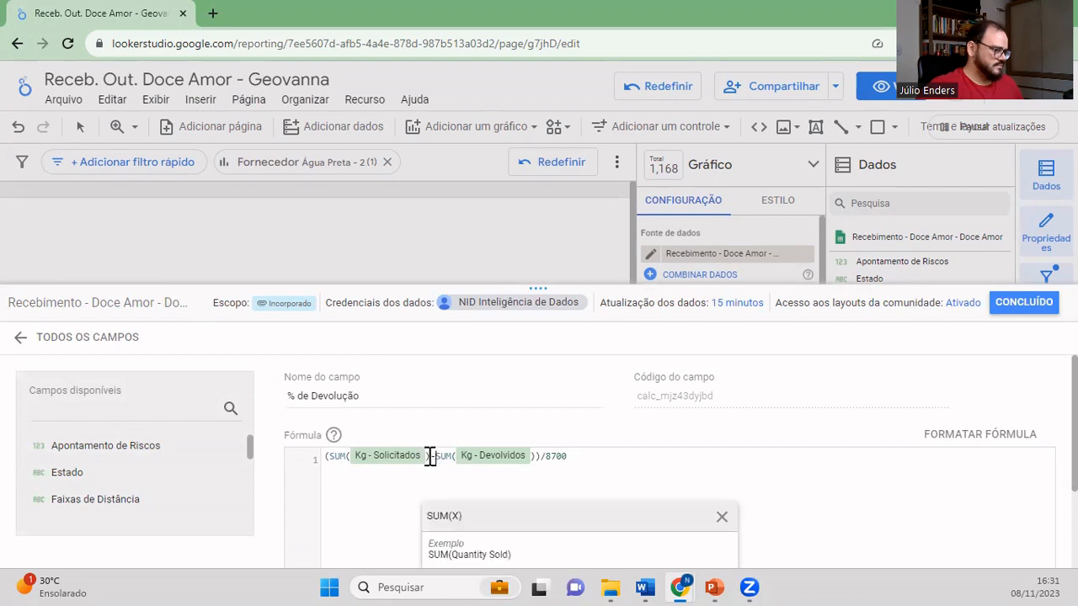
click(425, 457)
click(515, 463)
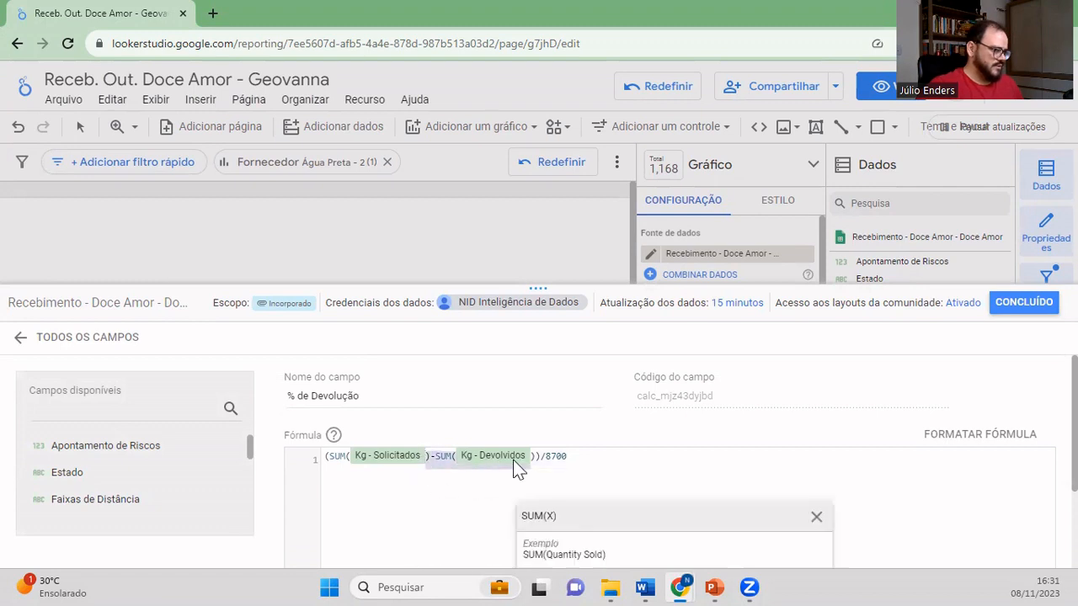
click(373, 459)
double_click(407, 457)
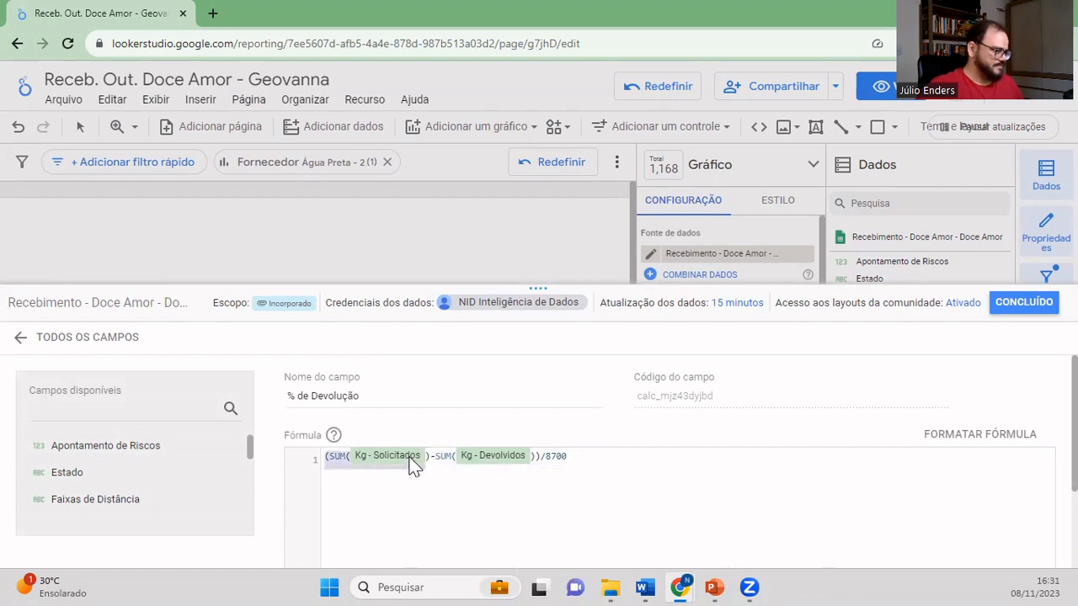
click(426, 457)
key(BackSpace)
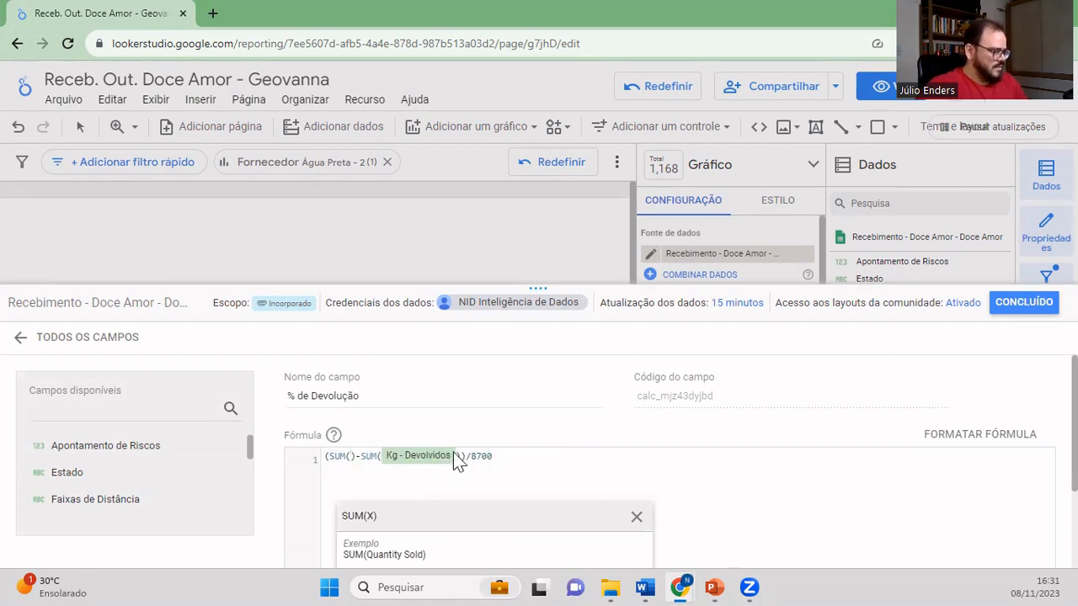
click(457, 455)
key(BackSpace)
click(359, 458)
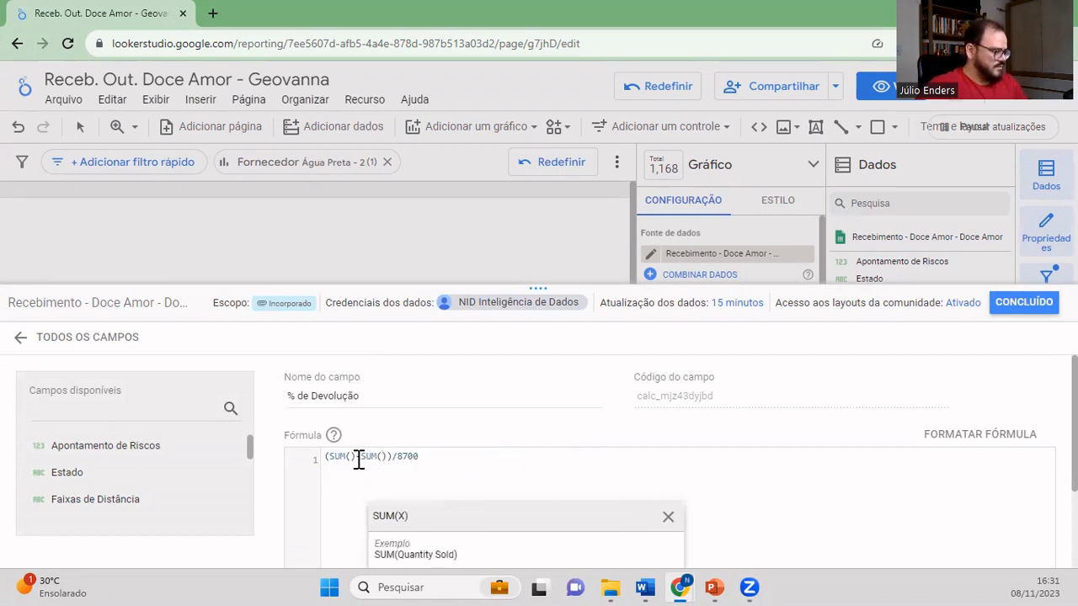
- Try inserting Kg - Devolvidos as the field of the formula's first, emptied SUM function
click(351, 459)
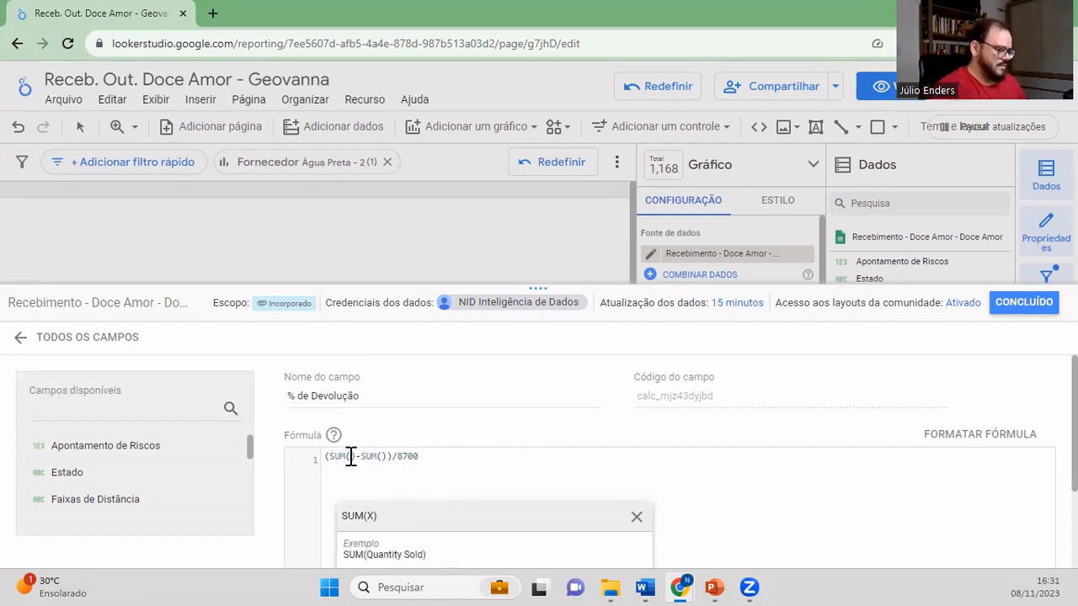
text(kg)
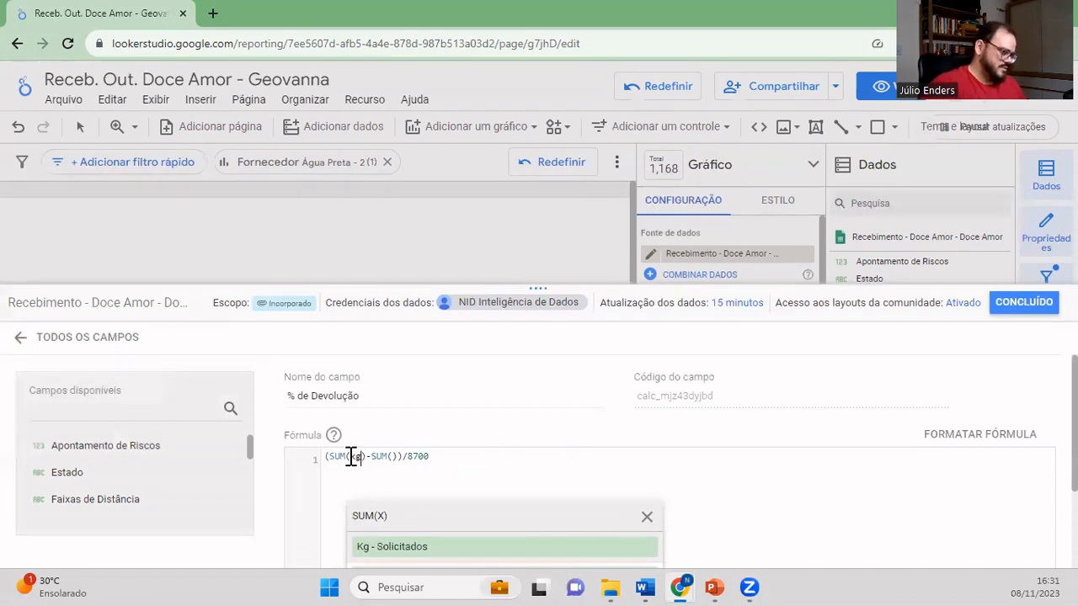
text(devol)
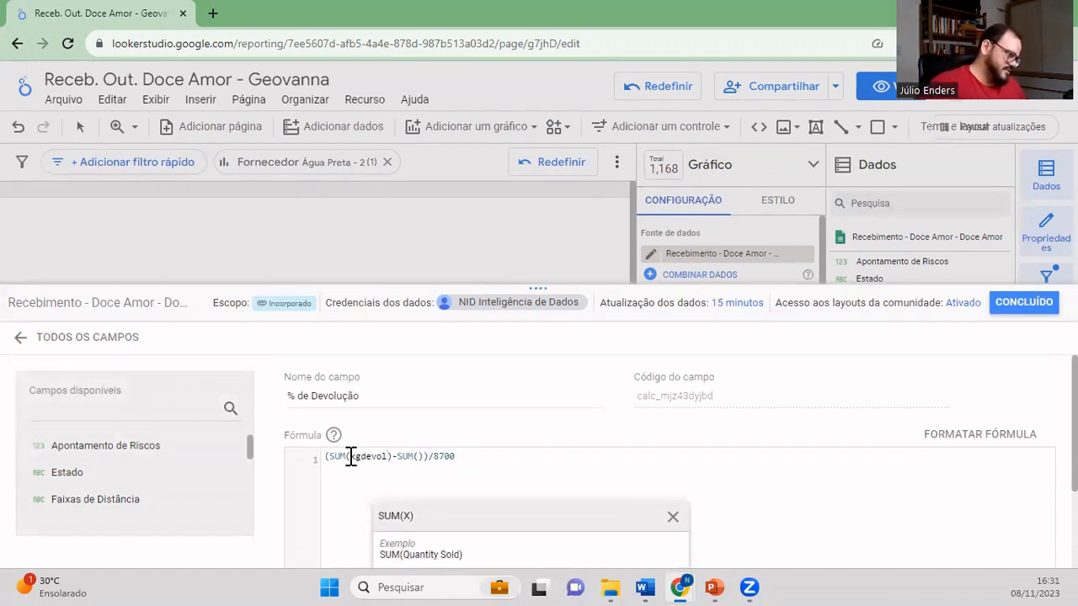
key(BackSpace)
key(BackSpace)
key(BackSpace)
key(BackSpace)
key(BackSpace)
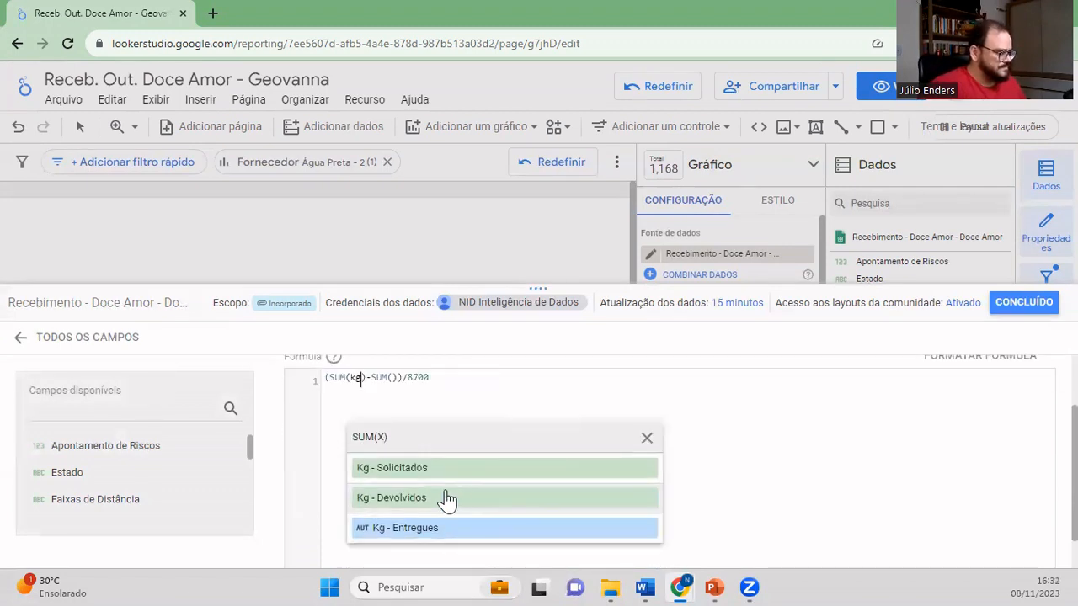
click(446, 497)
- Try inserting Kg - Solicitados in the formula's second SUM function, closing the editor without updating the field
click(456, 378)
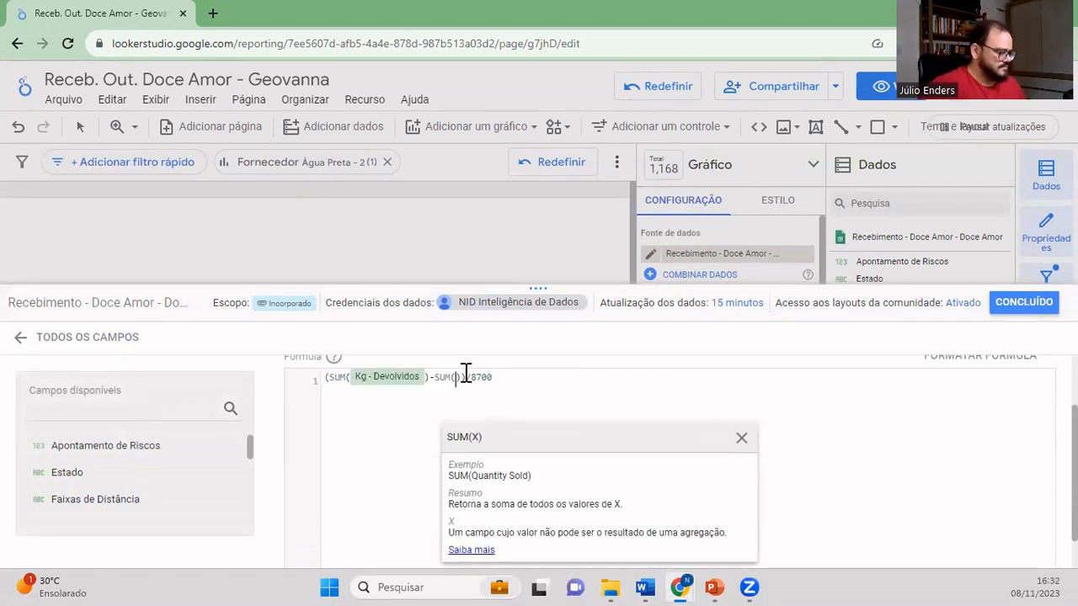
text(kg)
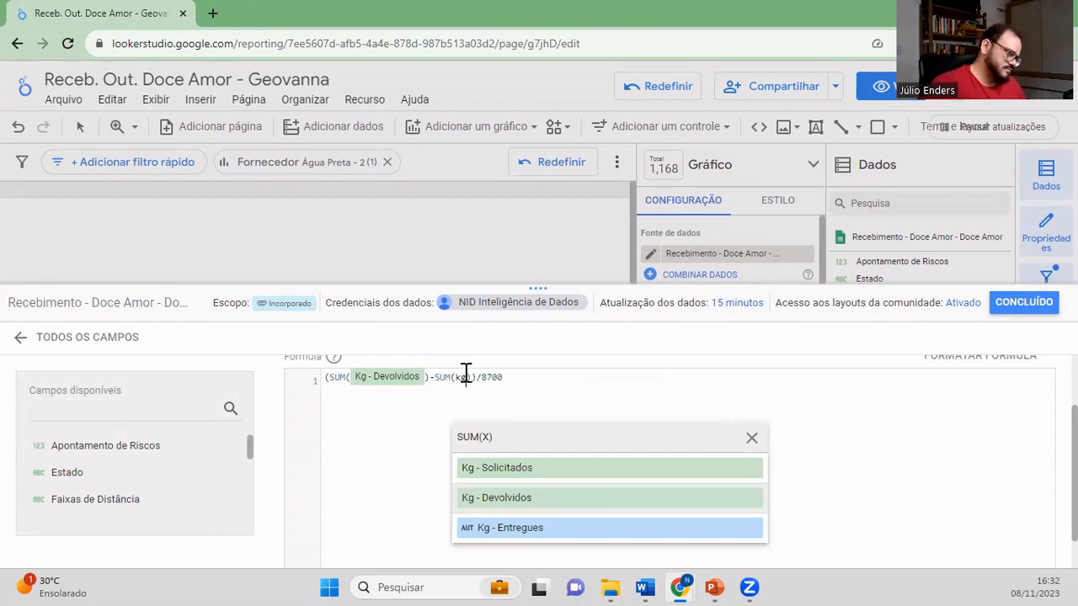
click(530, 474)
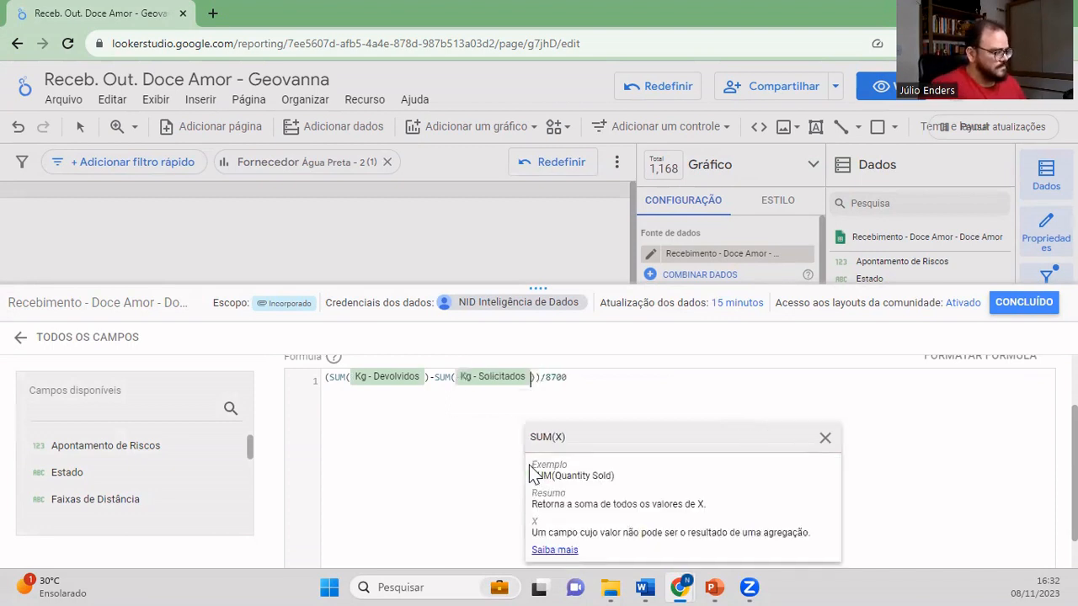
click(578, 383)
scroll(619, 437, up, 1)
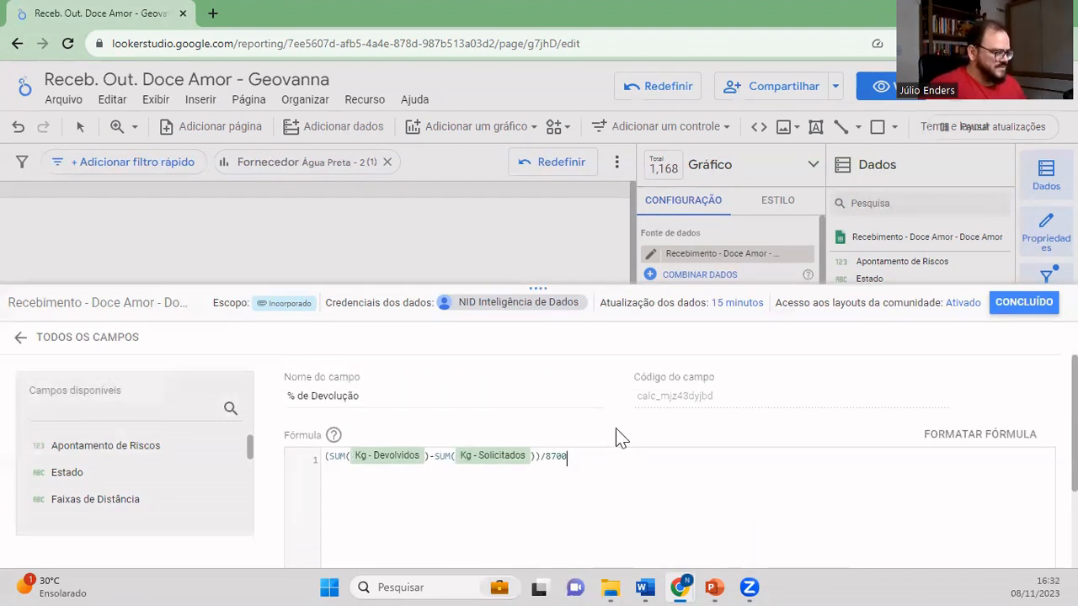
click(1015, 303)
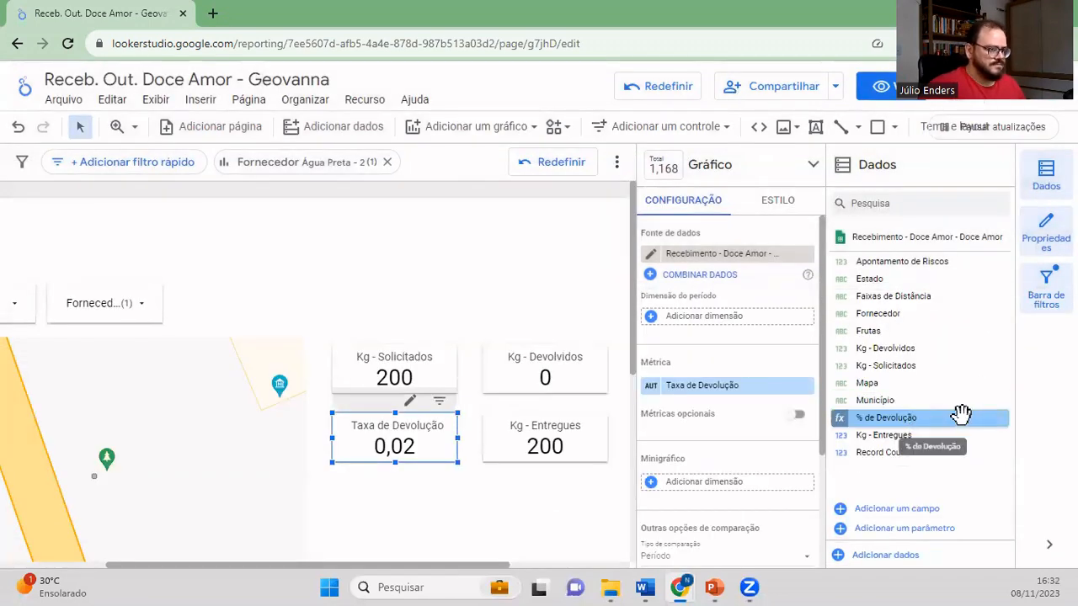
- Reopen the % de Devolução formula and replace the field in the first SUM function with Kg - Devolvidos
click(839, 417)
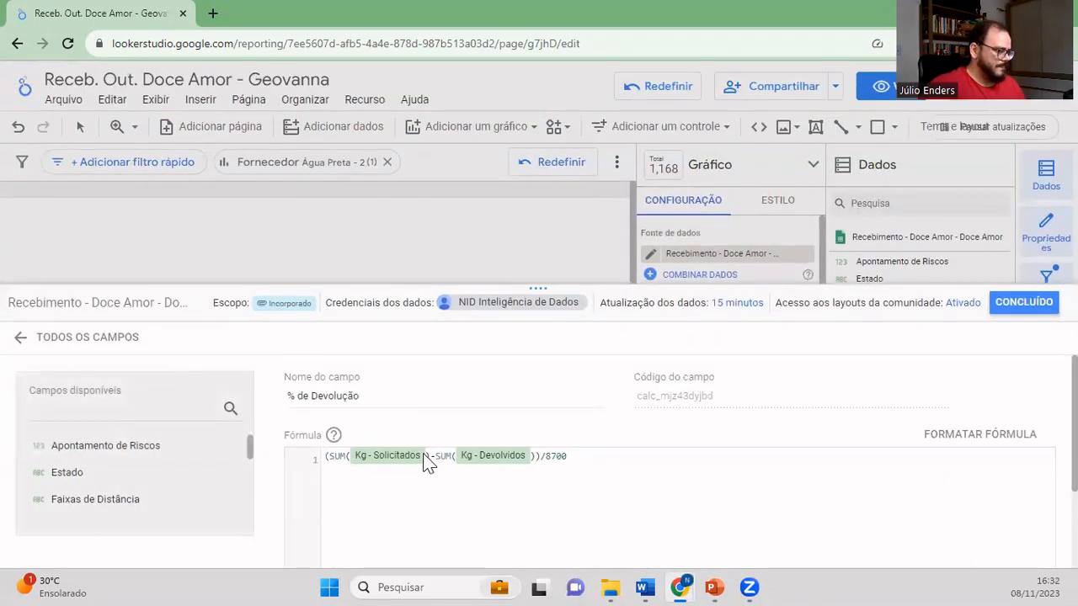
click(426, 455)
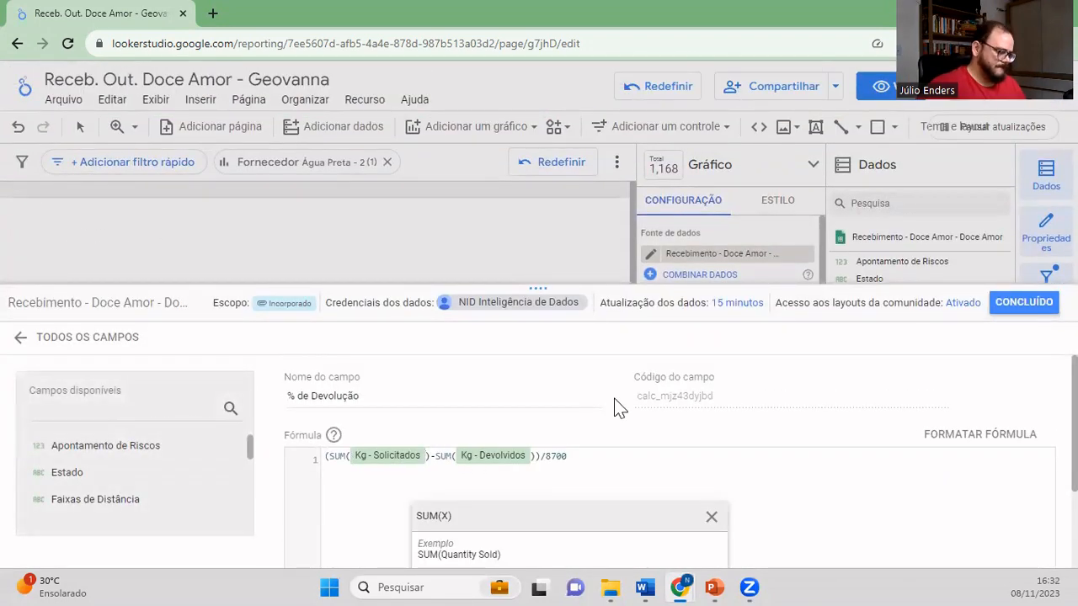
key(BackSpace)
text(k)
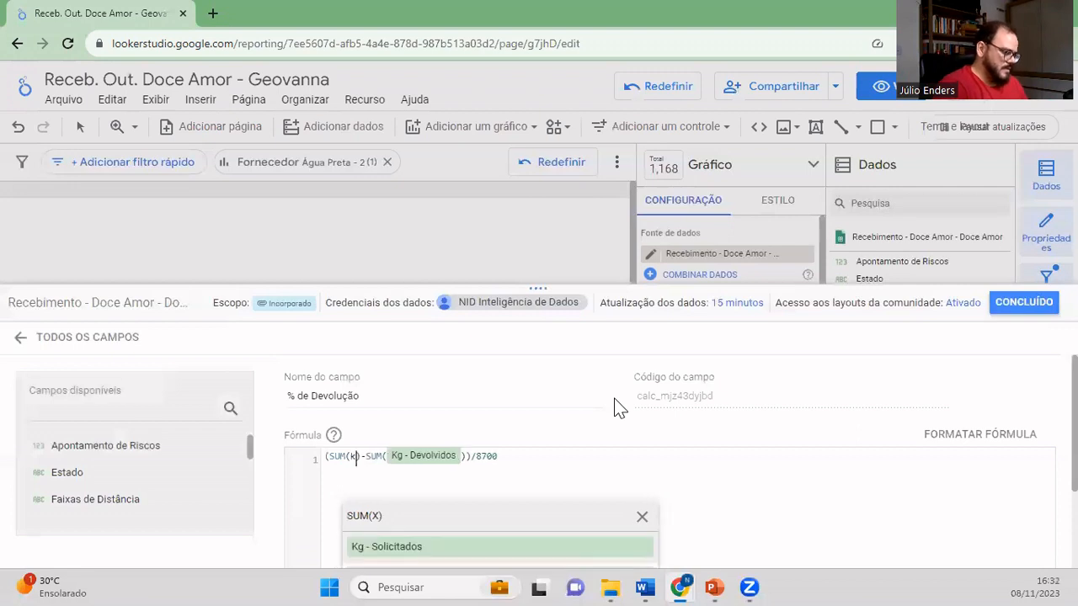
scroll(575, 458, down, 3)
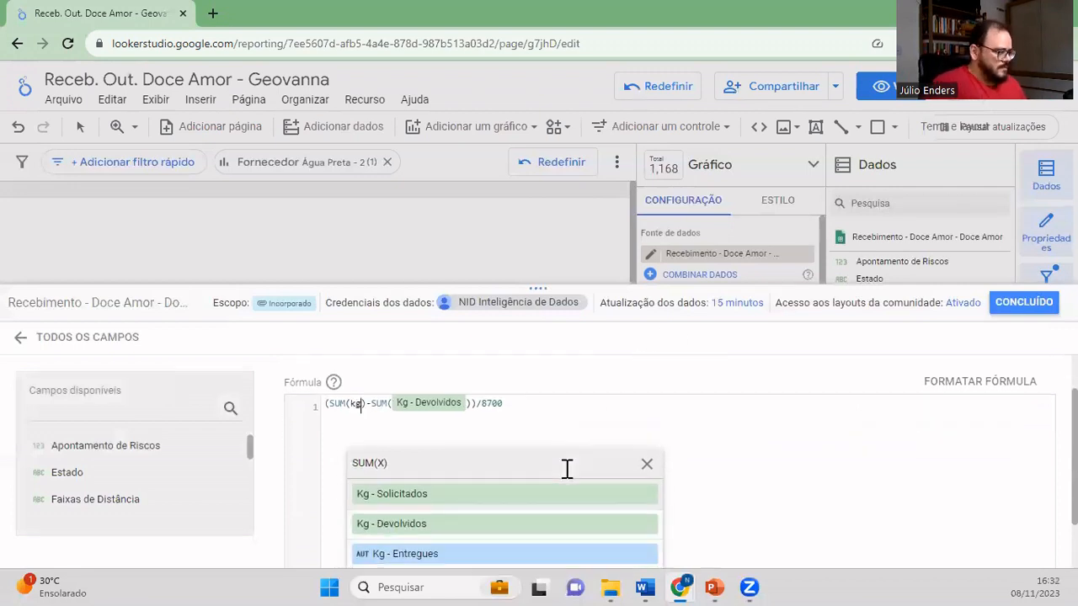
click(516, 470)
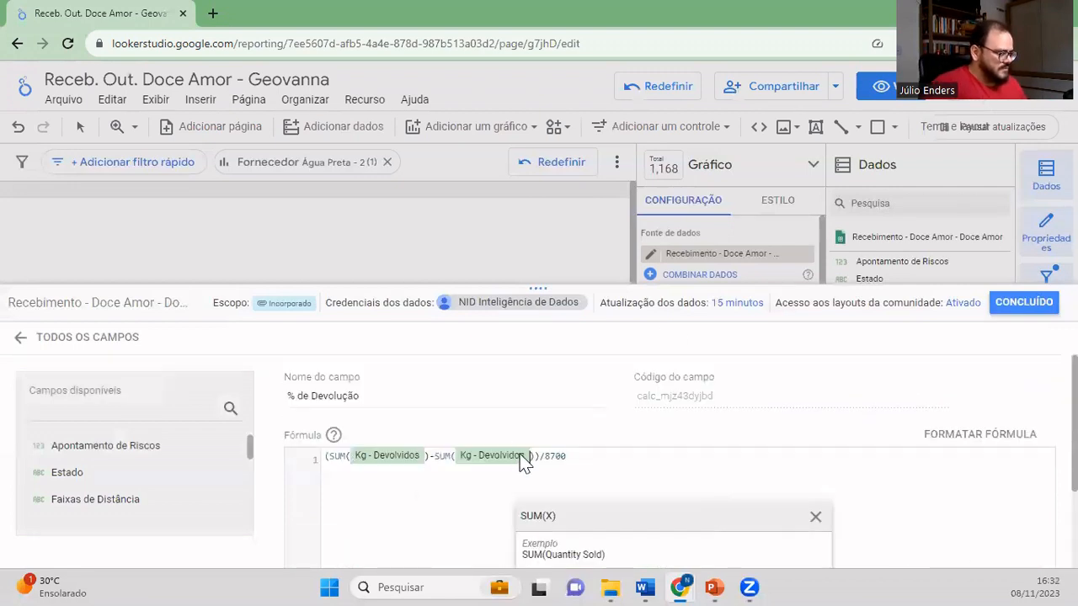
- Try replacing the field in the formula's second SUM function with Kg - Solicitados, closing the editor without updating the field
key(BackSpace)
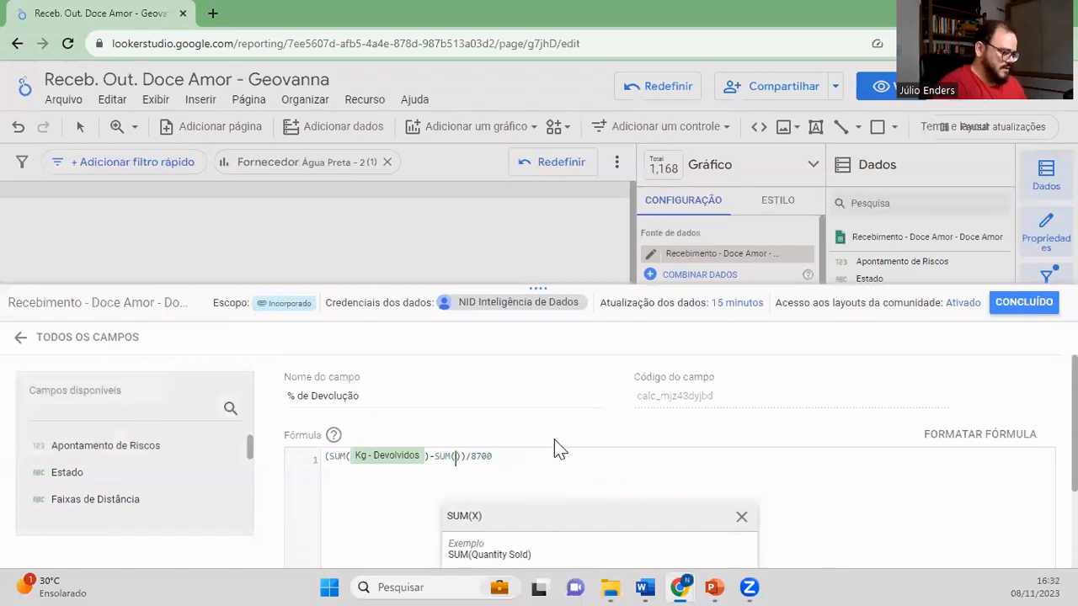
text(kg)
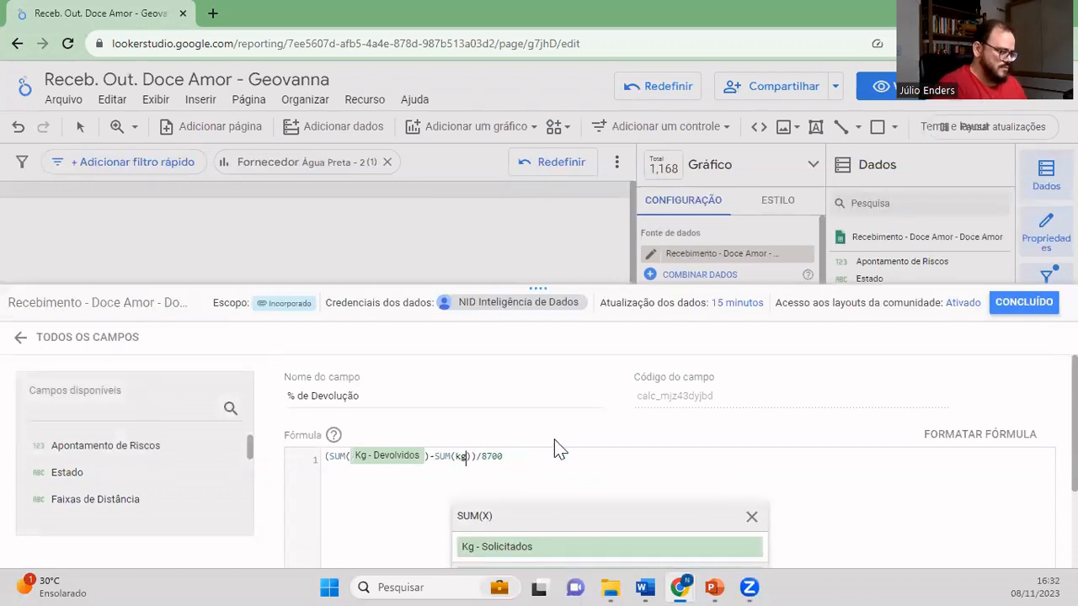
text(-s)
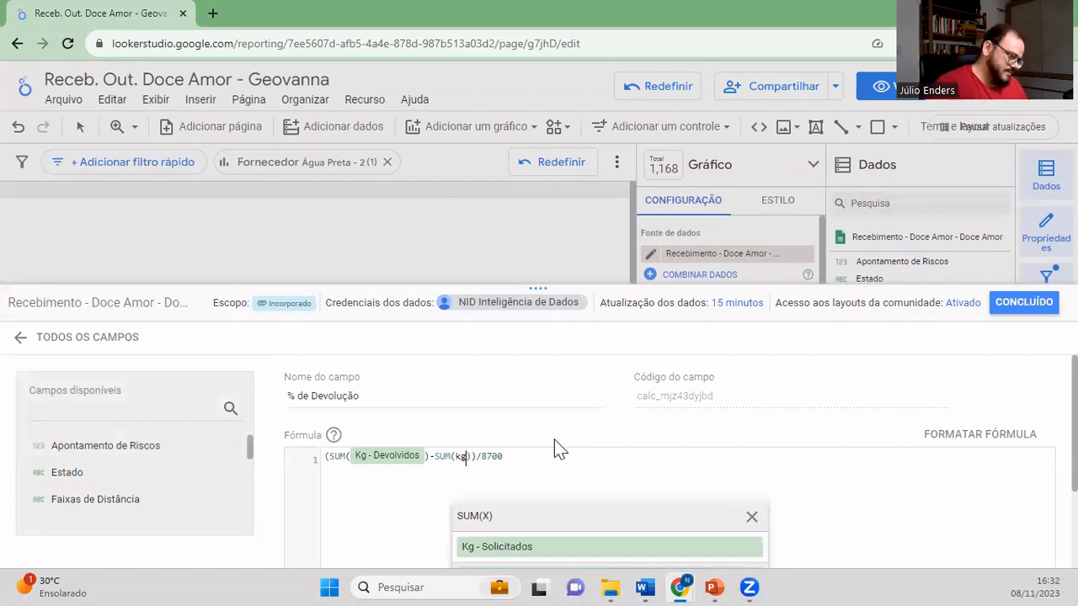
click(596, 516)
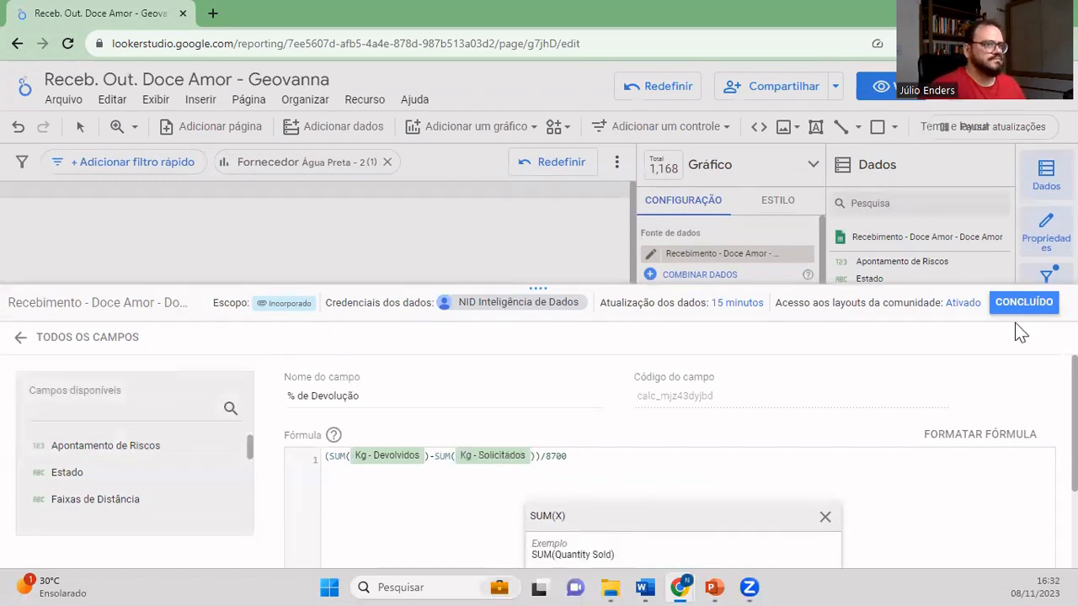
click(1024, 302)
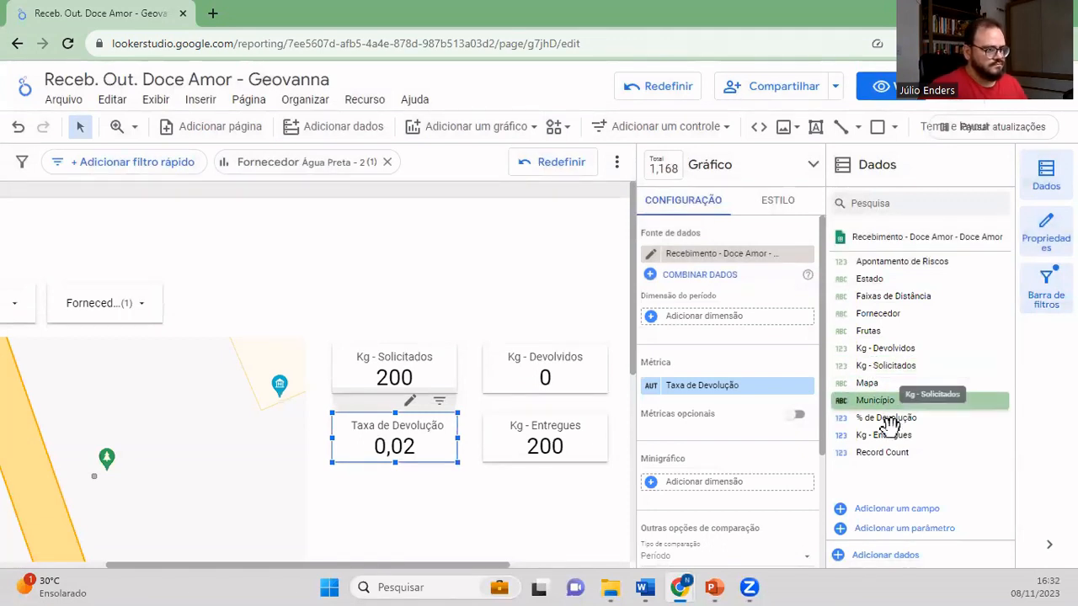
- Reopen the % de Devolução formula and replace Kg - Solicitados in the first SUM function with Kg - Devolvidos
click(841, 418)
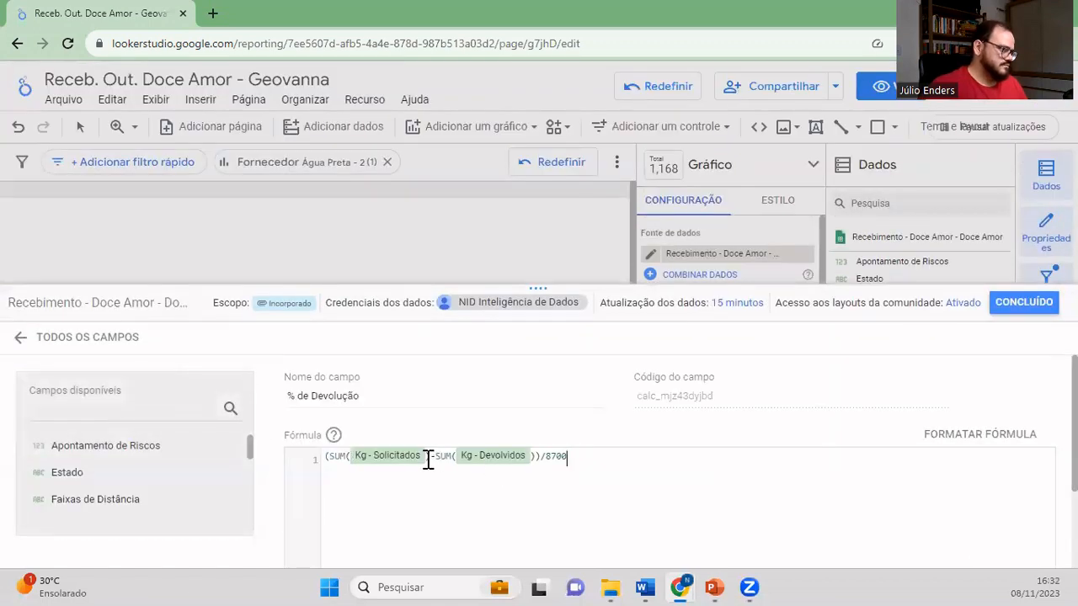
click(427, 457)
key(BackSpace)
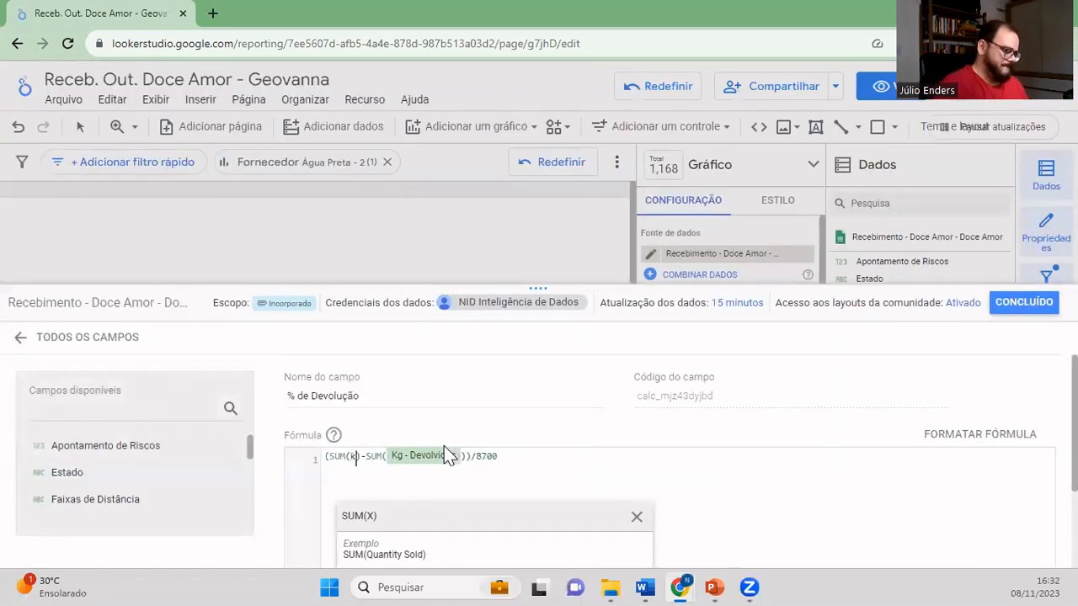
text(kg-)
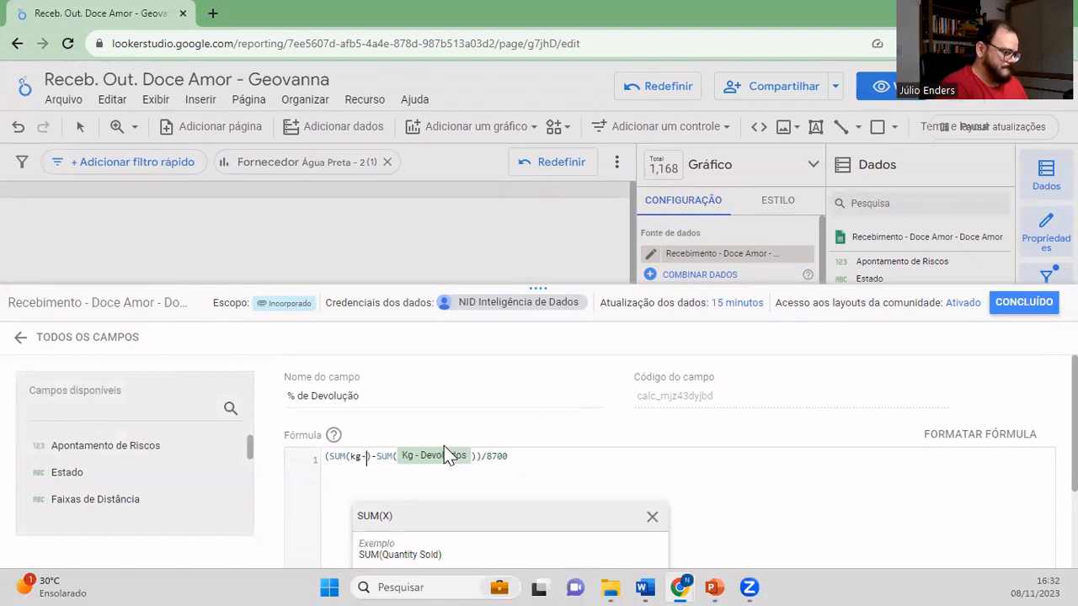
text(soli)
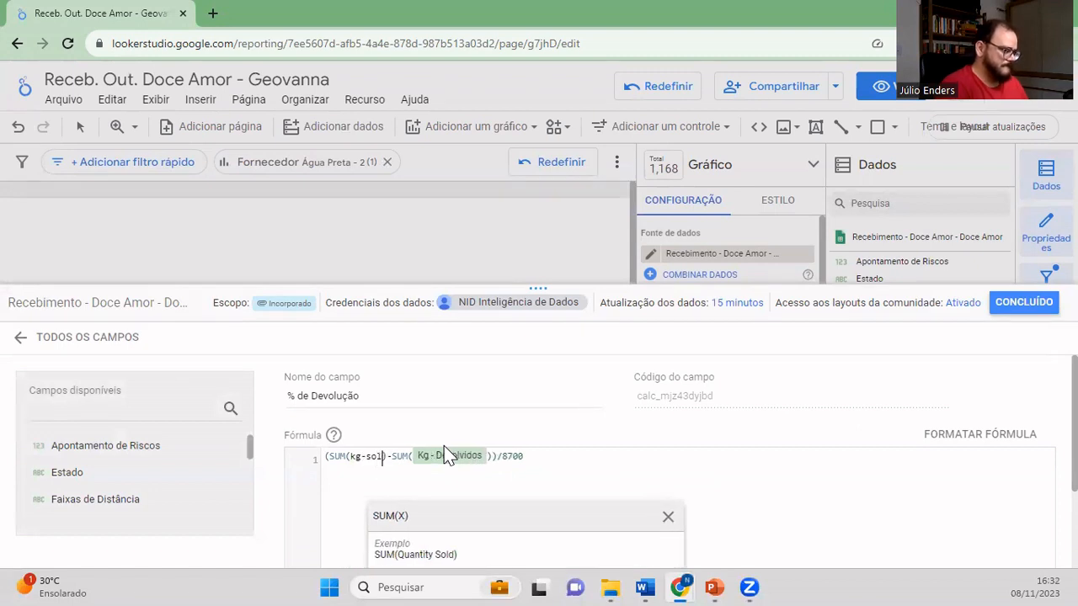
scroll(546, 502, down, 1)
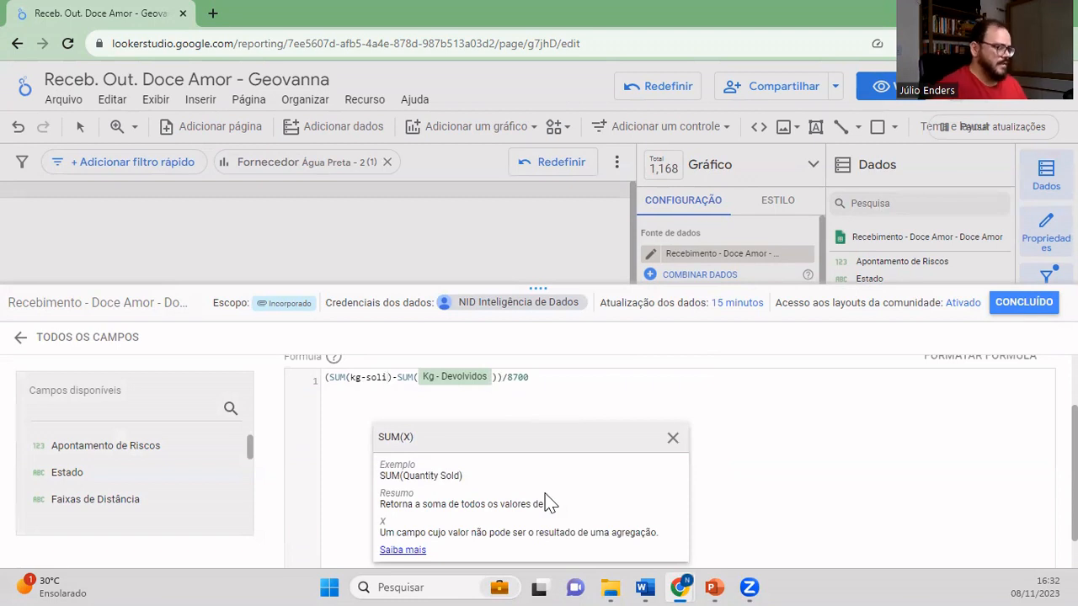
key(BackSpace)
key(BackSpace)
key(BackSpace)
key(BackSpace)
key(BackSpace)
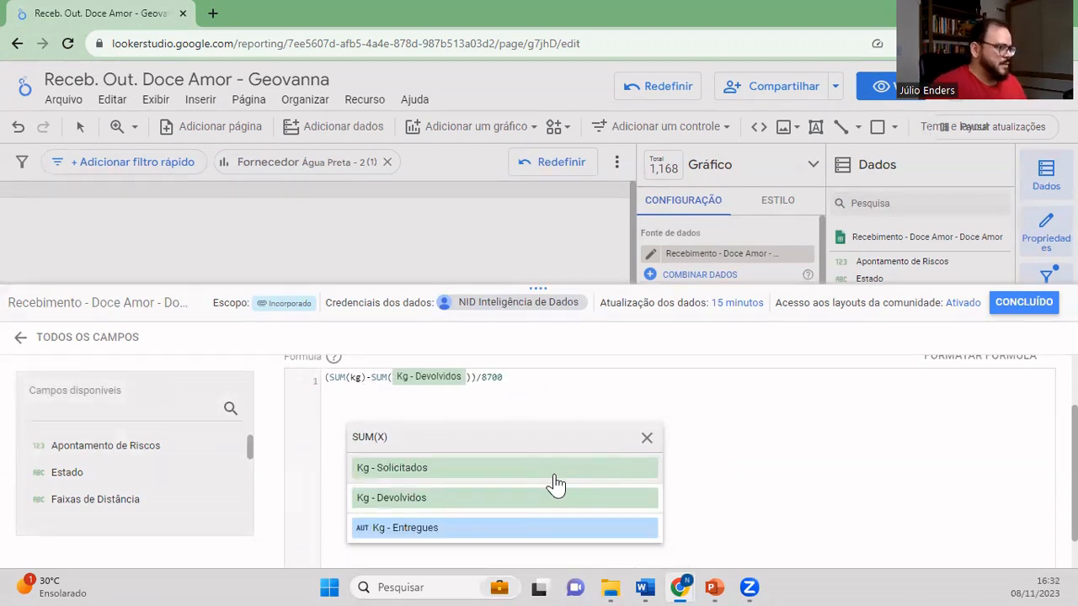
click(519, 498)
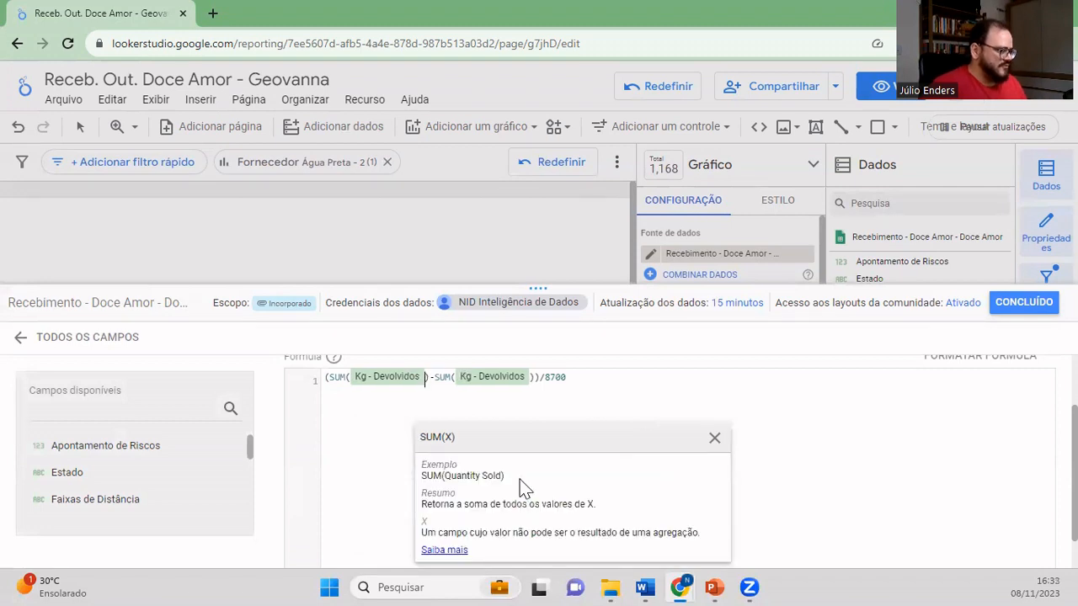
- Replace the field in the second SUM function with Kg - Solicitados, then update the calculated field and close the editor
click(527, 379)
key(BackSpace)
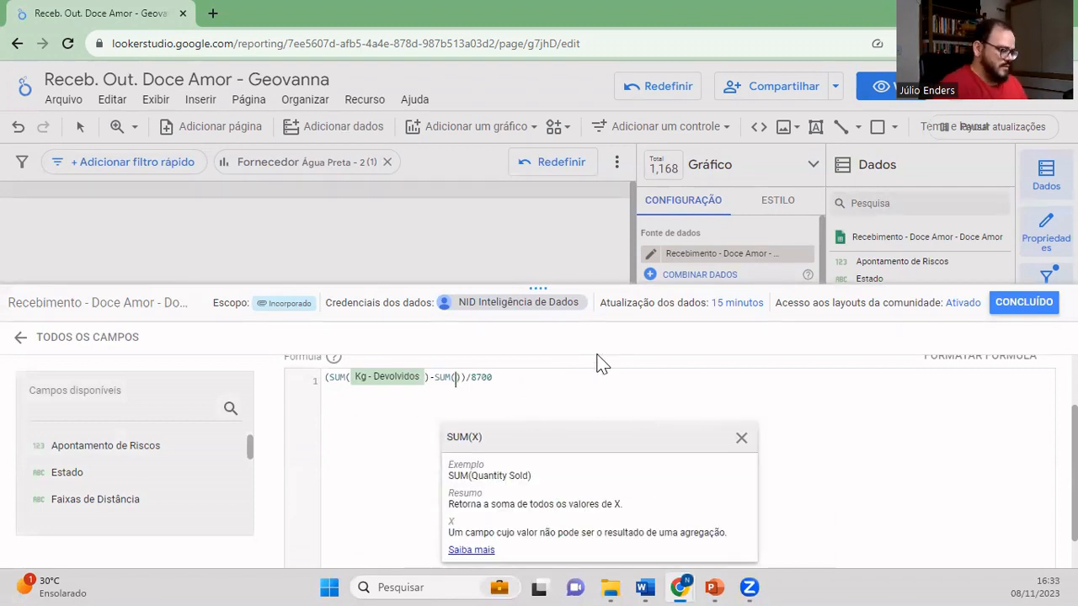
text(kg)
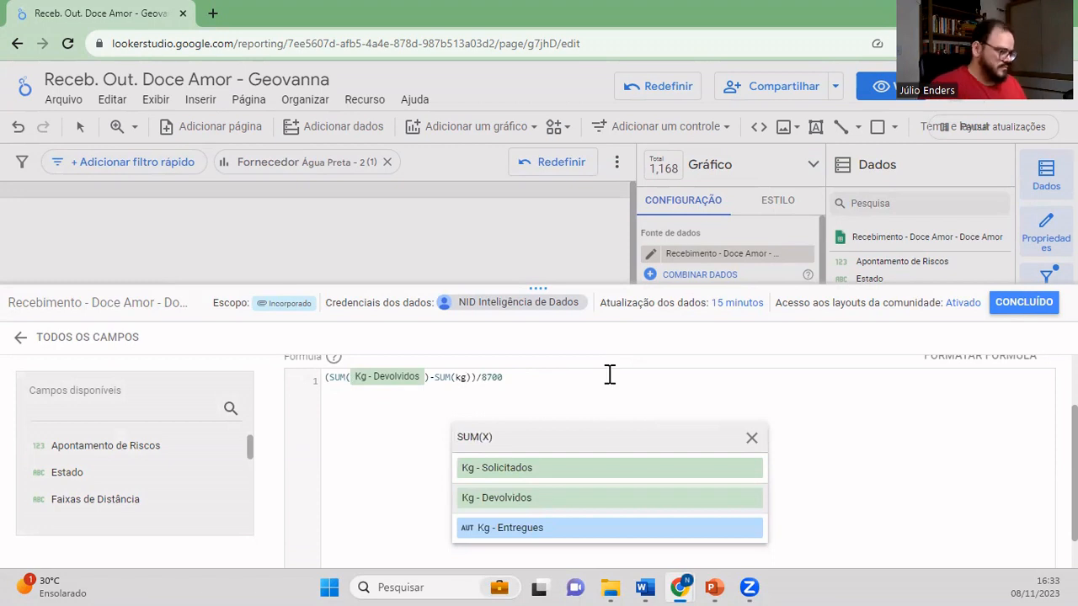
click(544, 466)
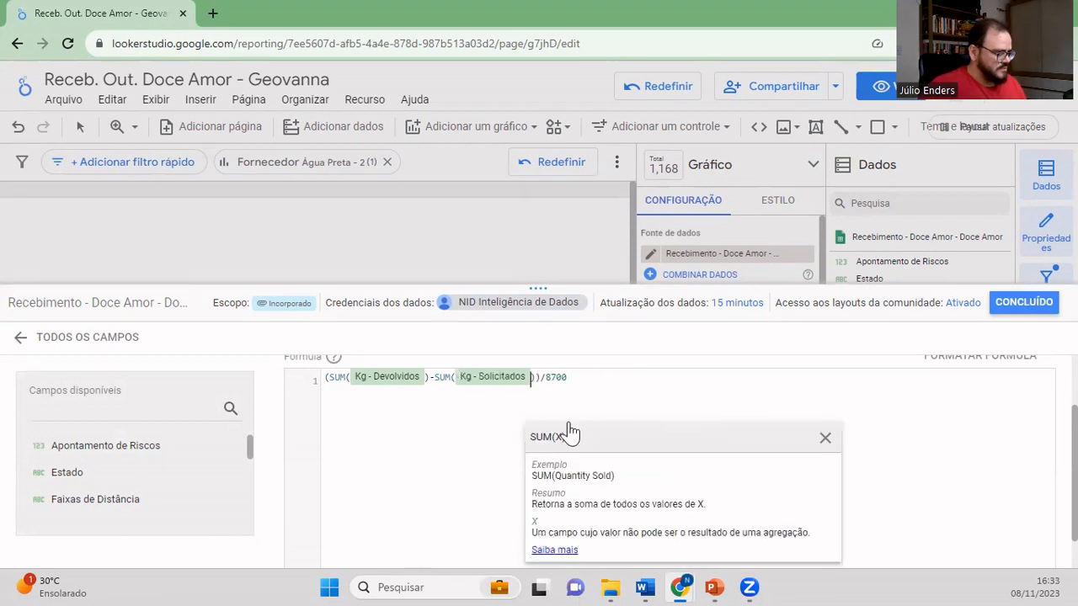
click(656, 396)
scroll(1000, 450, down, 3)
click(1005, 548)
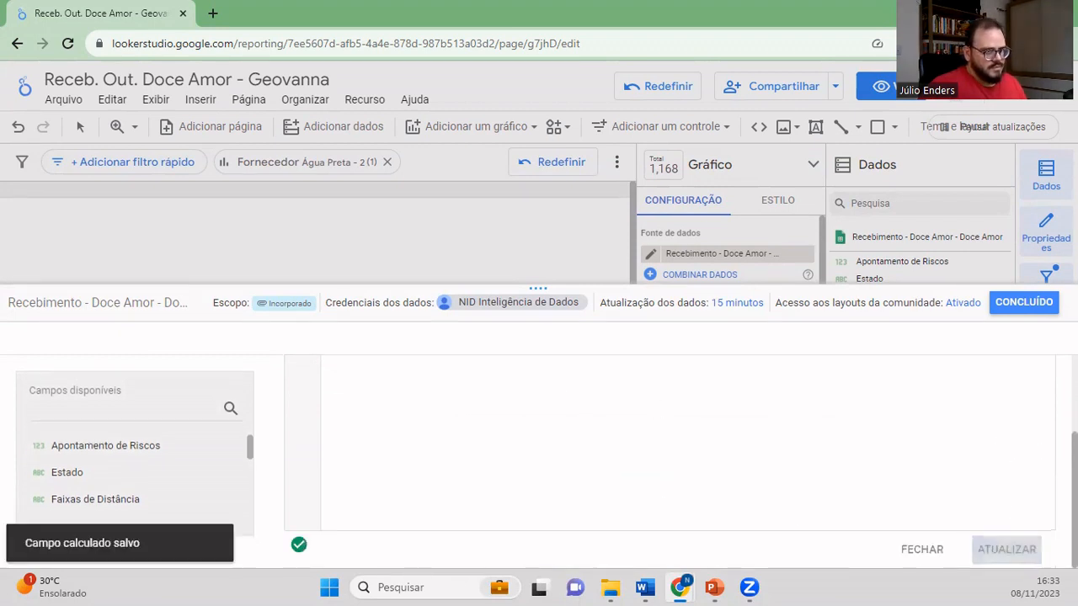
click(1024, 302)
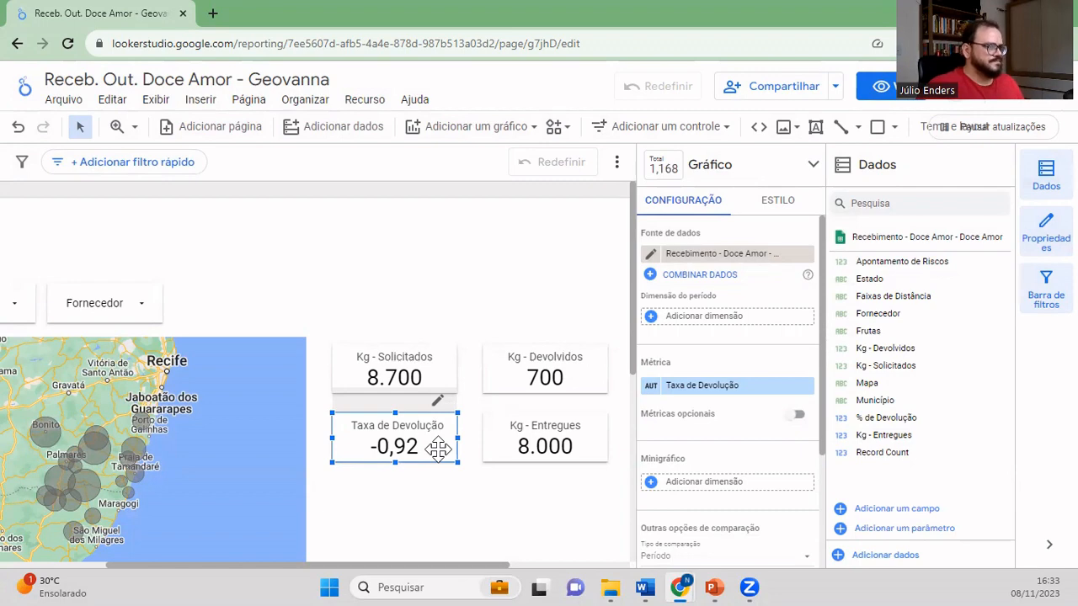
- Reopen the % de Devolução formula, replace the 8700 divisor with SUM(Kg - Solicitados), and update the field
click(843, 417)
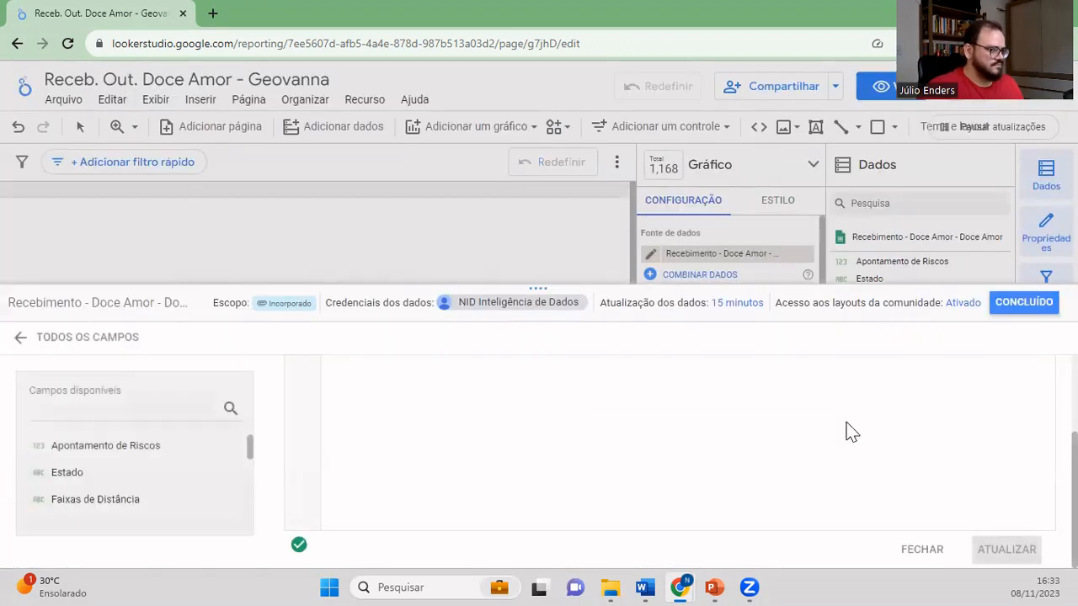
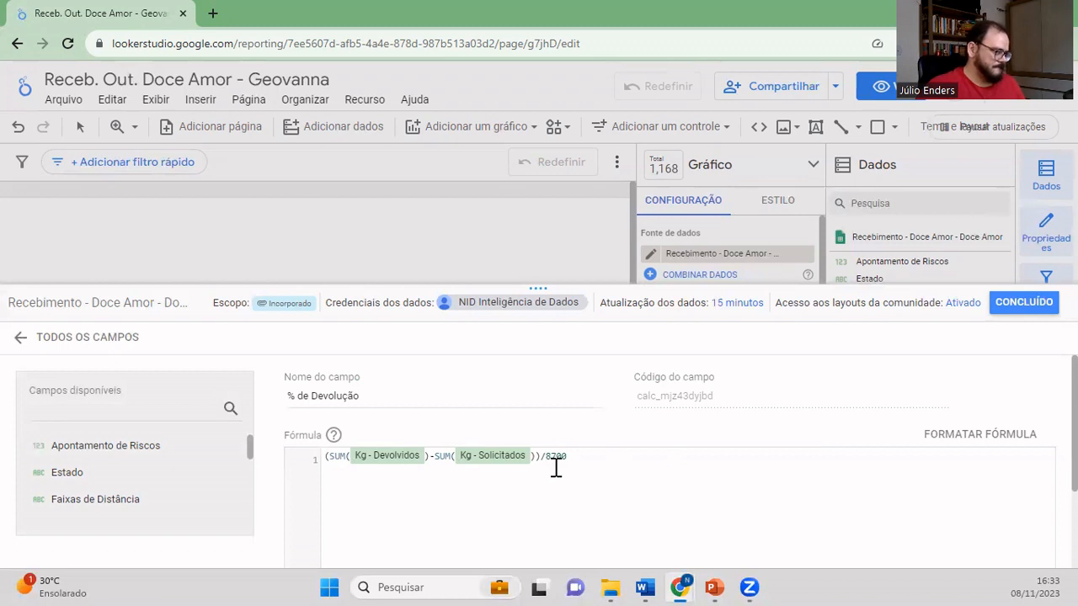
drag(565, 457, 549, 459)
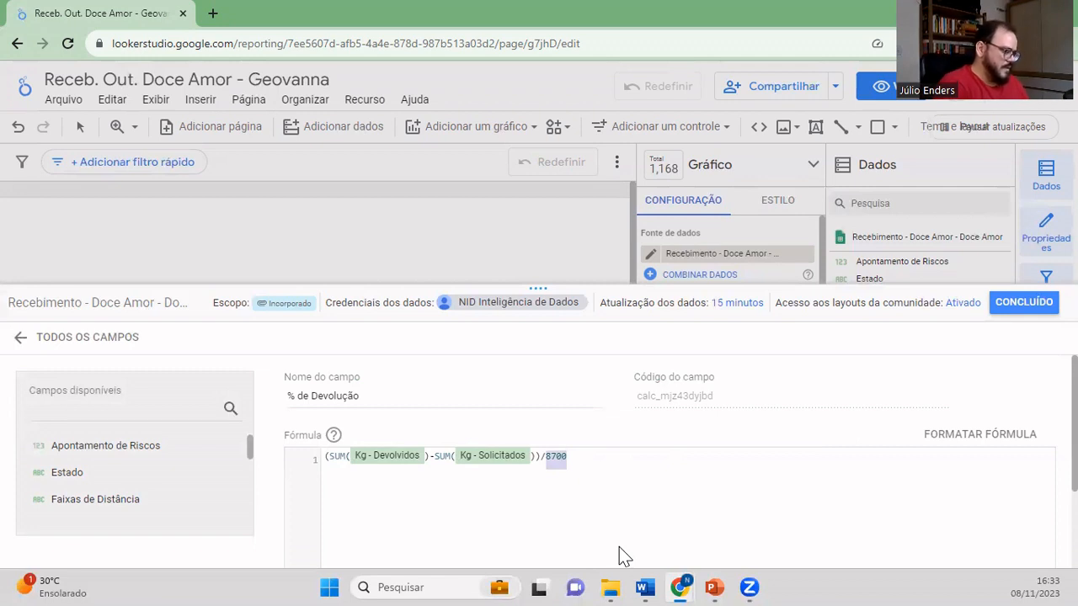
text(sum)
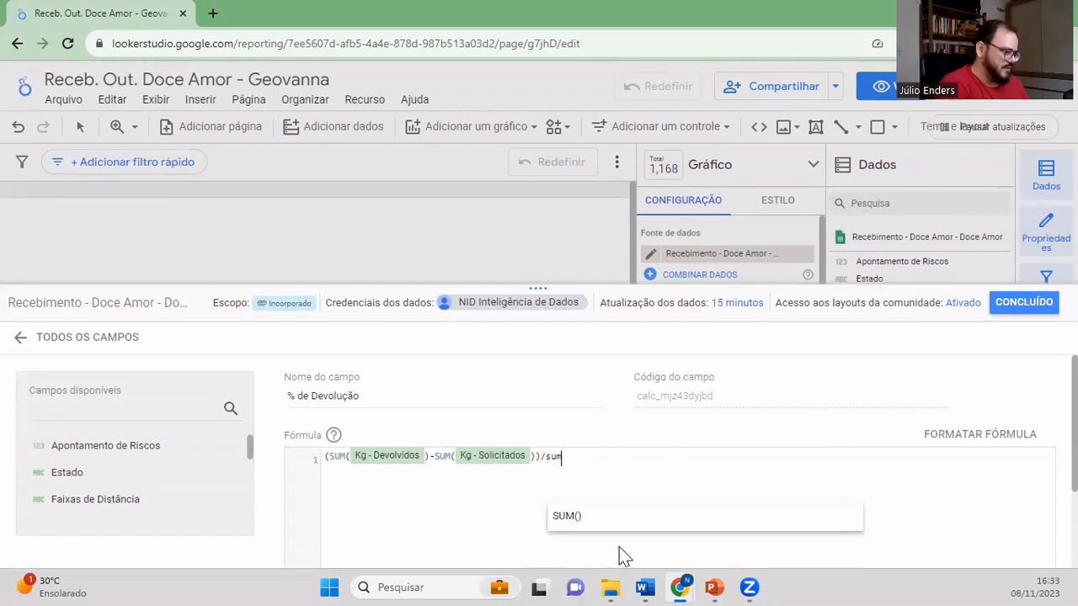
text((k)
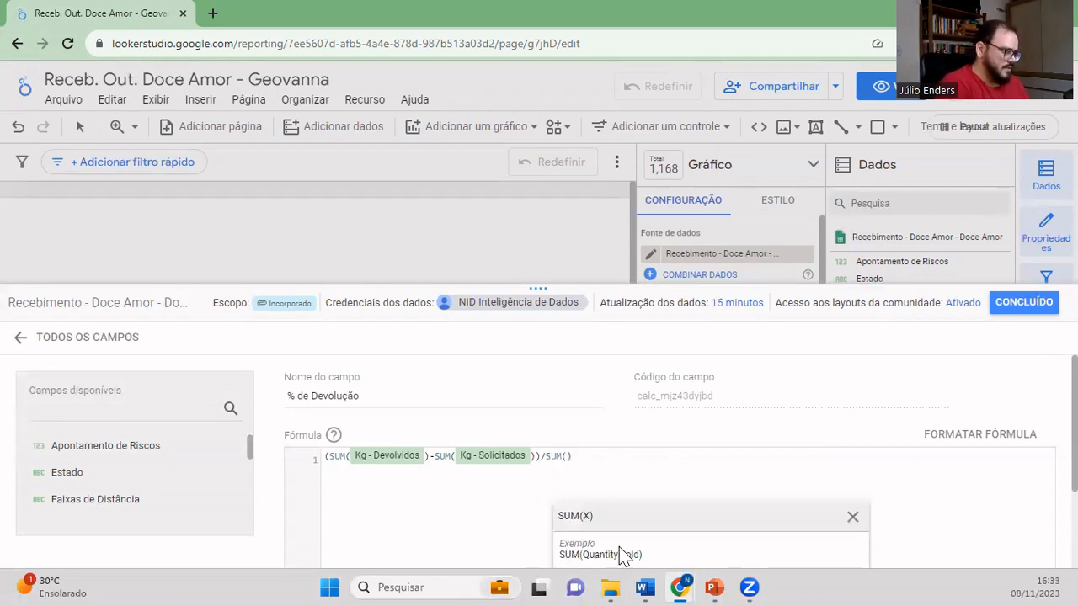
text(g)
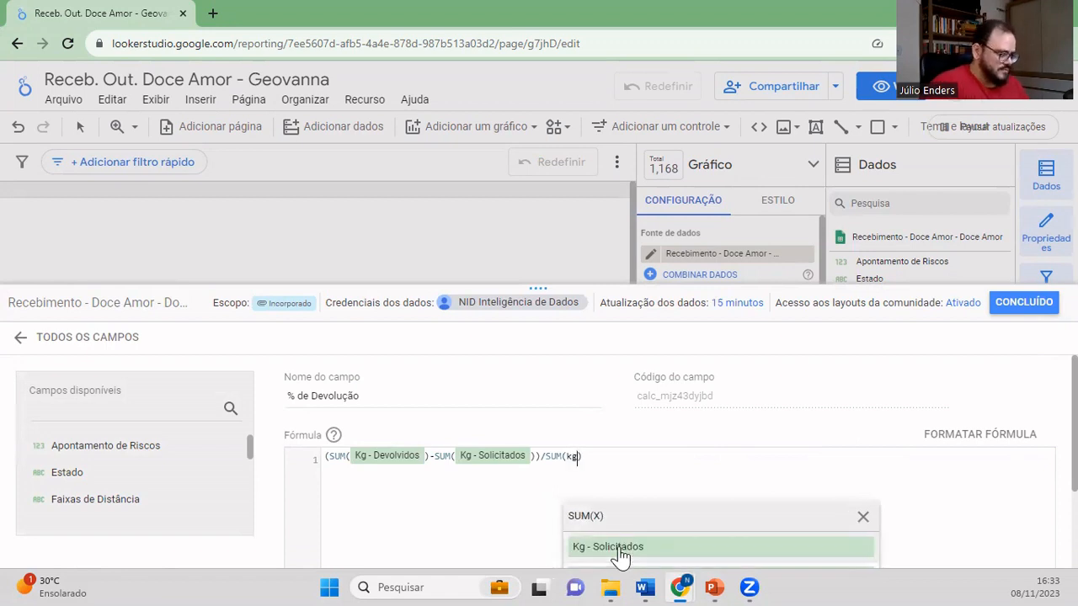
click(619, 547)
click(712, 489)
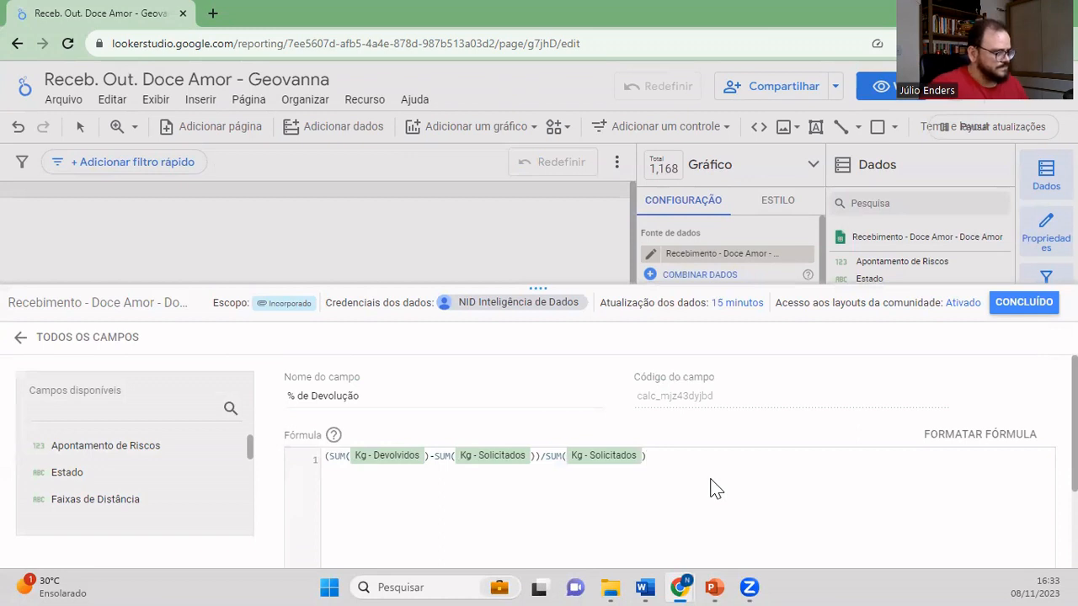
scroll(712, 489, down, 3)
click(985, 548)
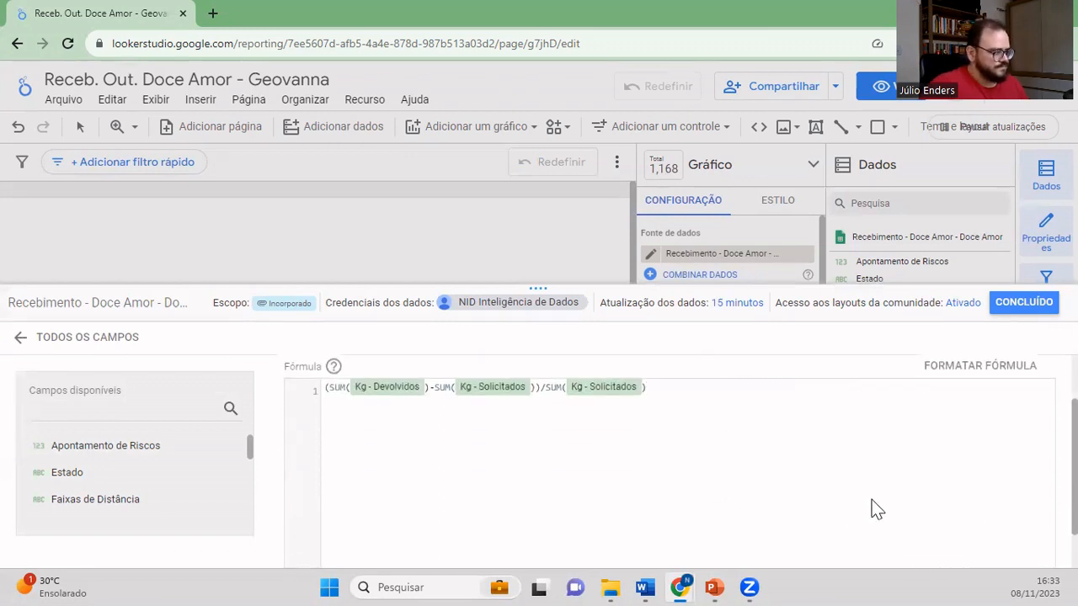
scroll(876, 510, down, 3)
click(991, 548)
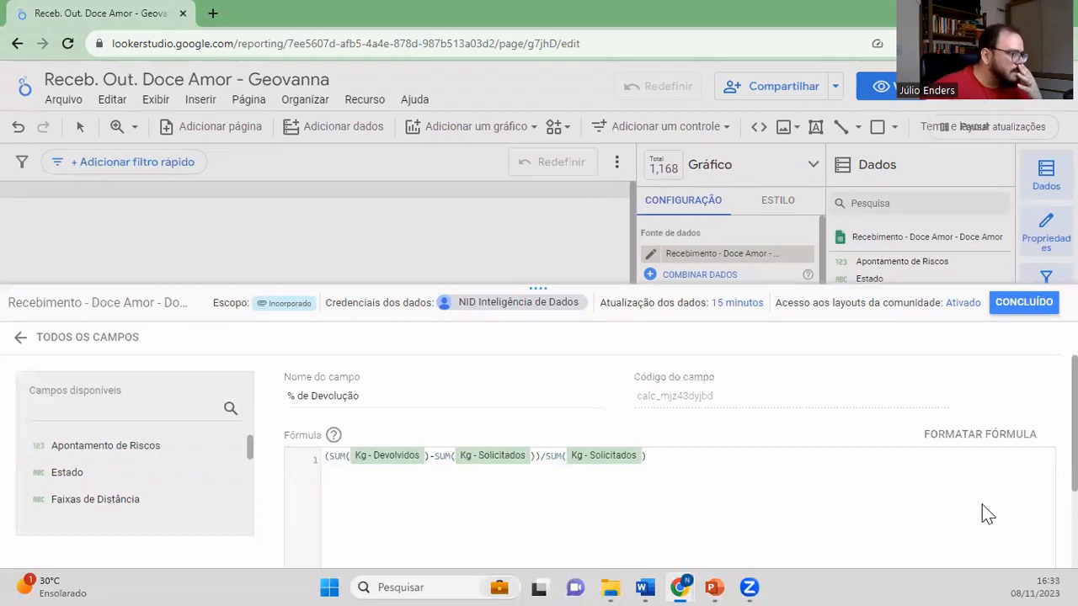
- Change the subtraction between SUM(Kg - Devolvidos) and the first SUM(Kg - Solicitados) to a division
click(434, 456)
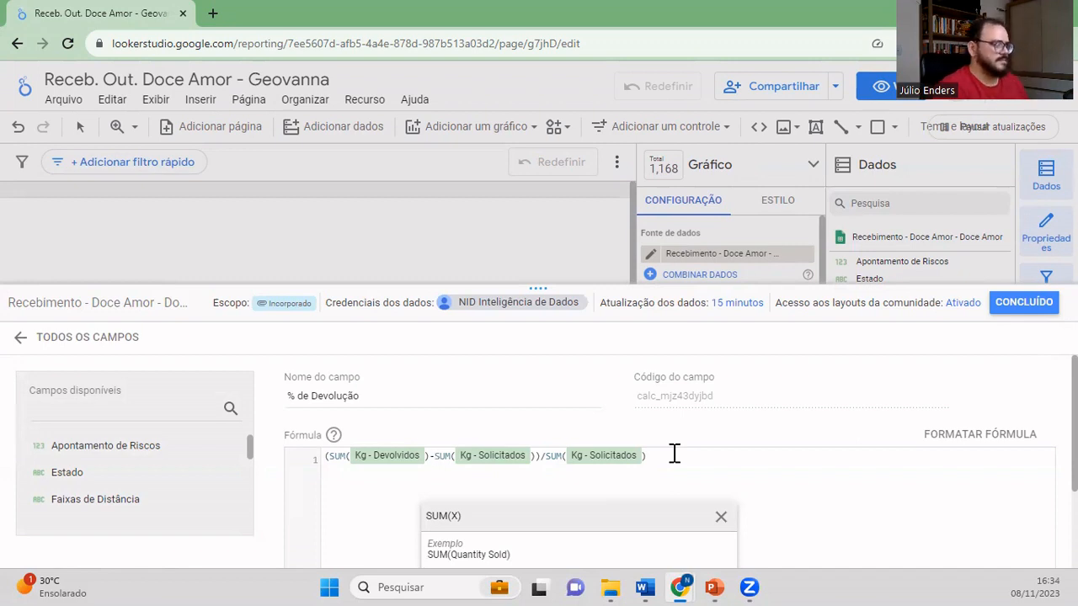
key(BackSpace)
text(/)
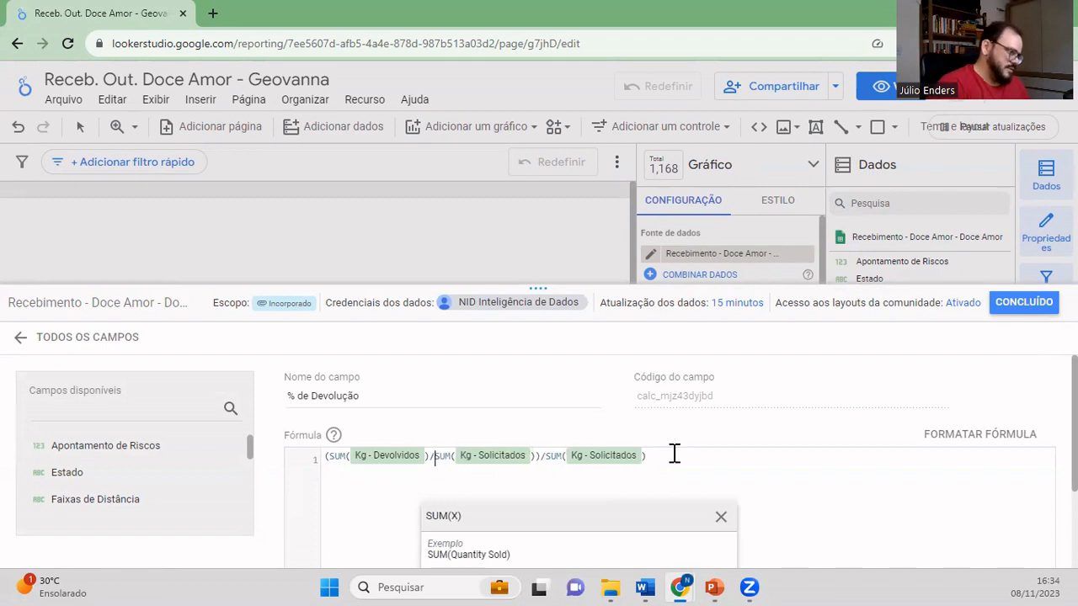
- Remove the final division by SUM(Kg - Solicitados) from the formula, leaving a single closing parenthesis after the remaining Kg - Solicitados
click(659, 453)
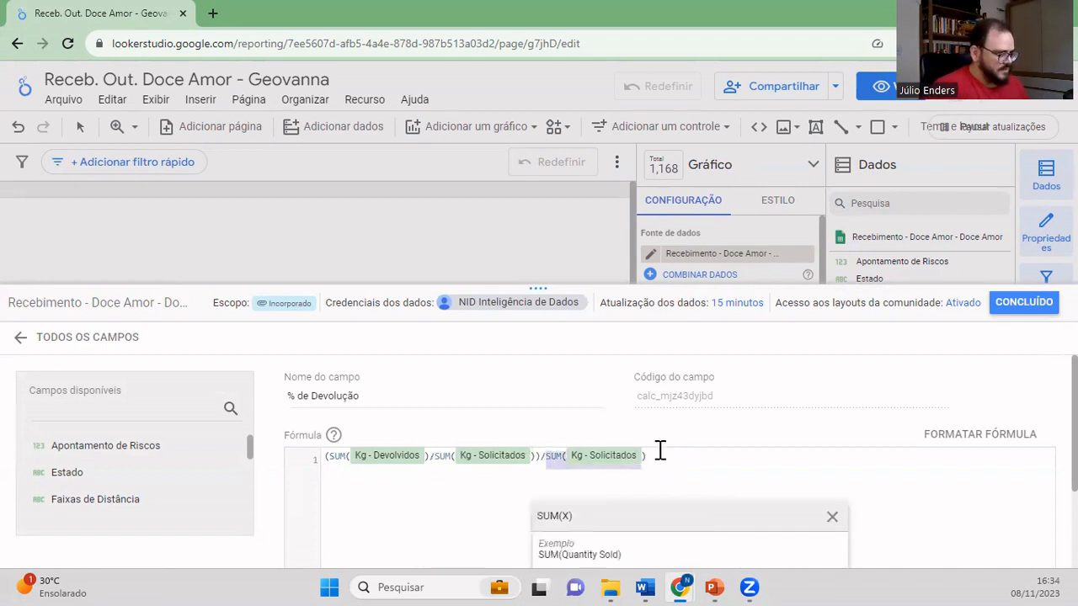
key(BackSpace)
key(BackSpace)
key(BackSpace)
key(BackSpace)
key(BackSpace)
key(BackSpace)
key(BackSpace)
key(BackSpace)
key(BackSpace)
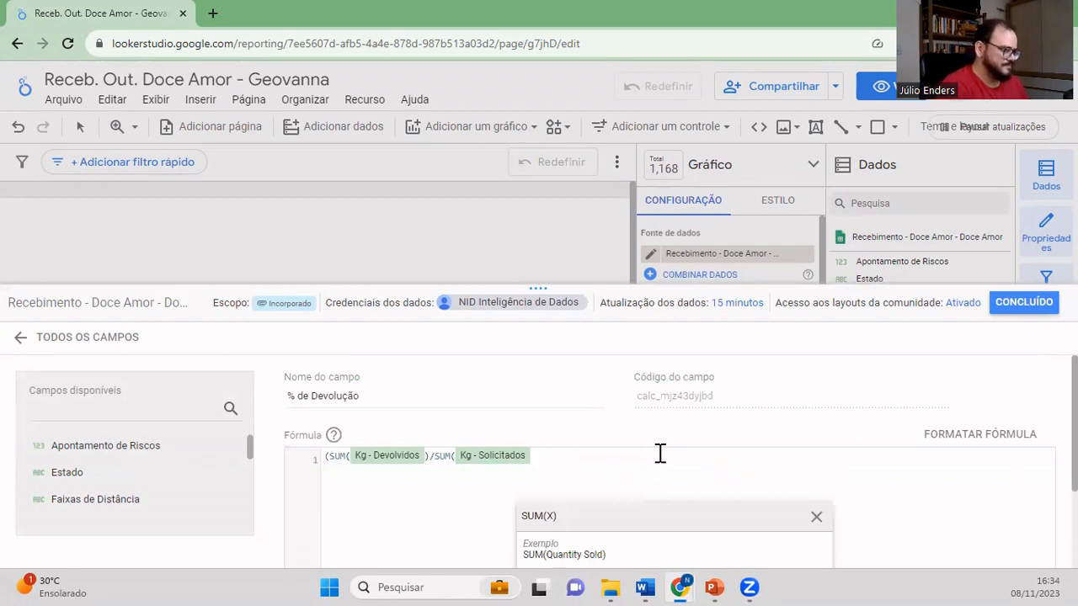
text())
- Delete the opening parenthesis before SUM(Kg - Devolvidos), update the % de Devolução field and close the editor
click(333, 458)
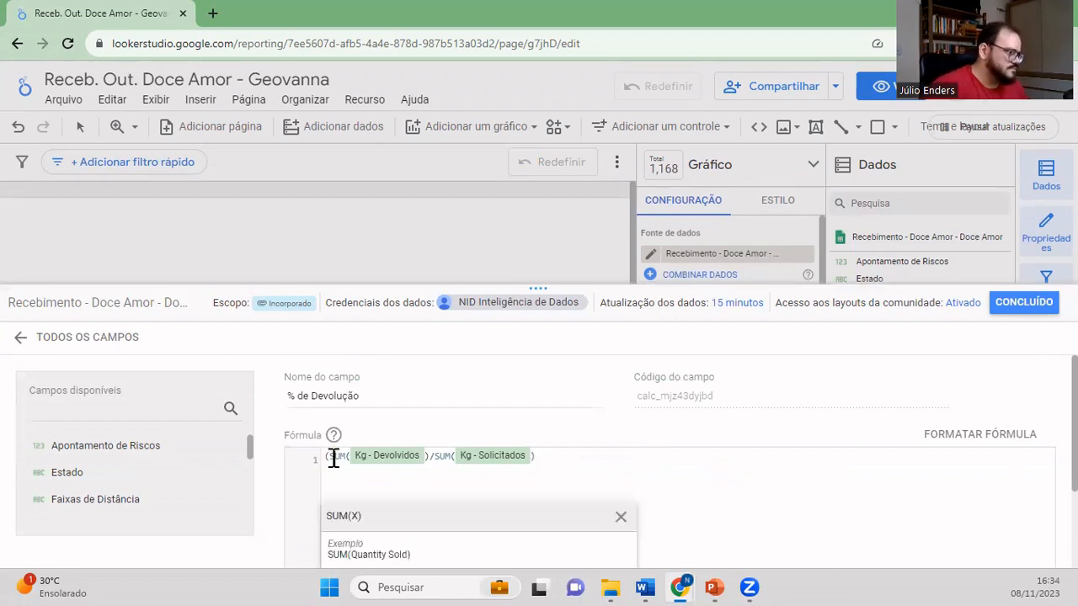
key(BackSpace)
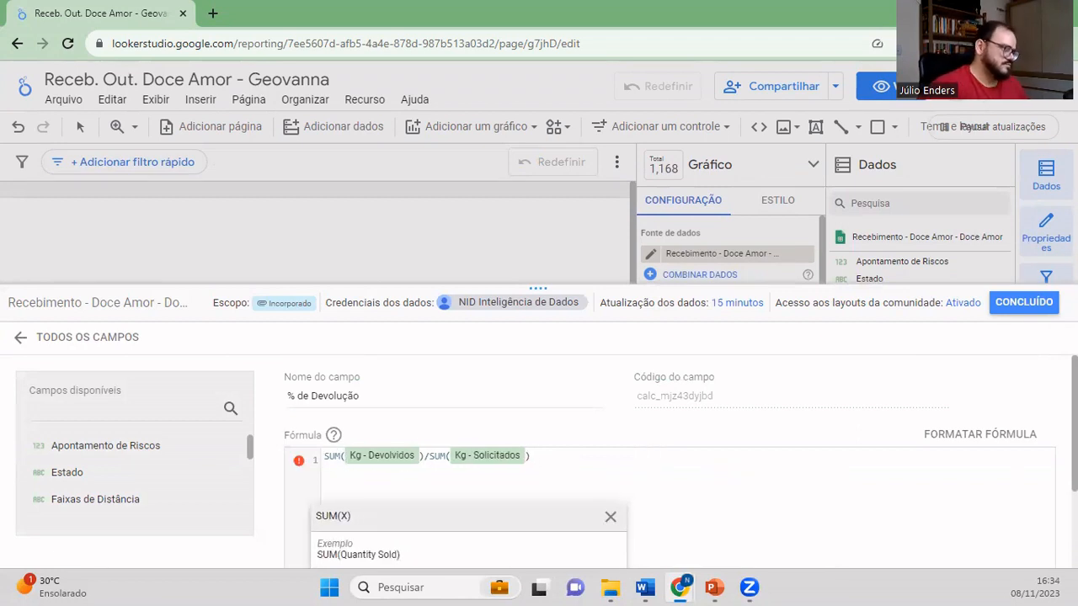
click(918, 456)
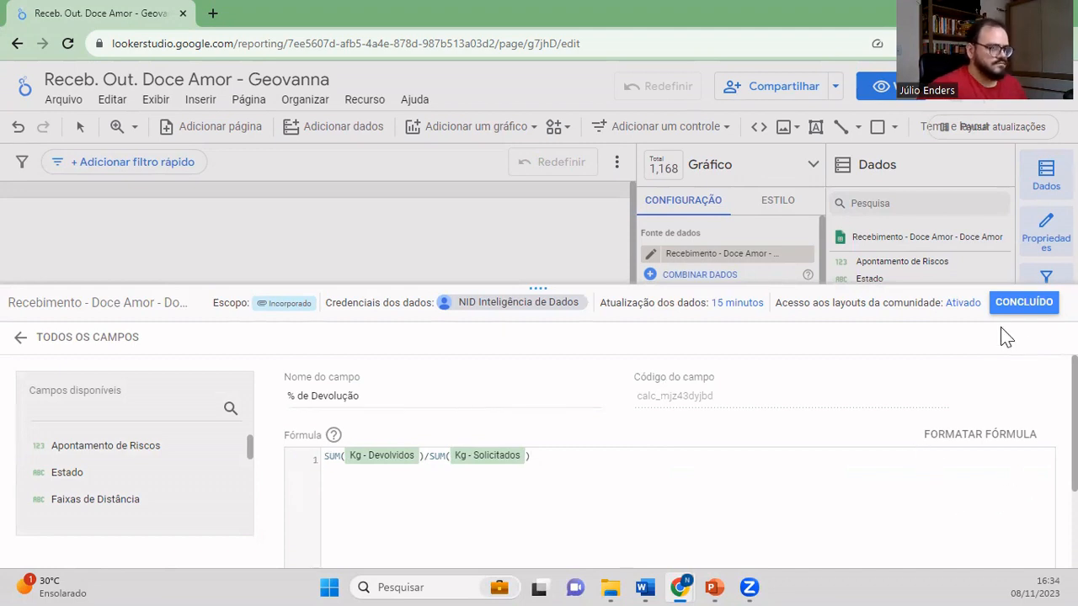
scroll(1019, 472, down, 3)
click(1006, 549)
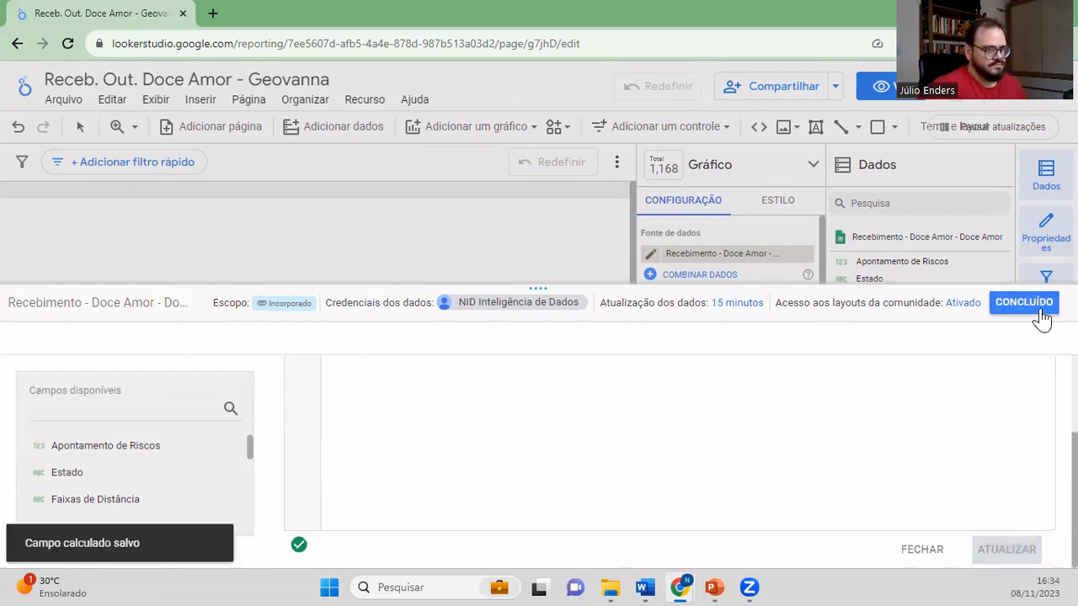
click(1039, 306)
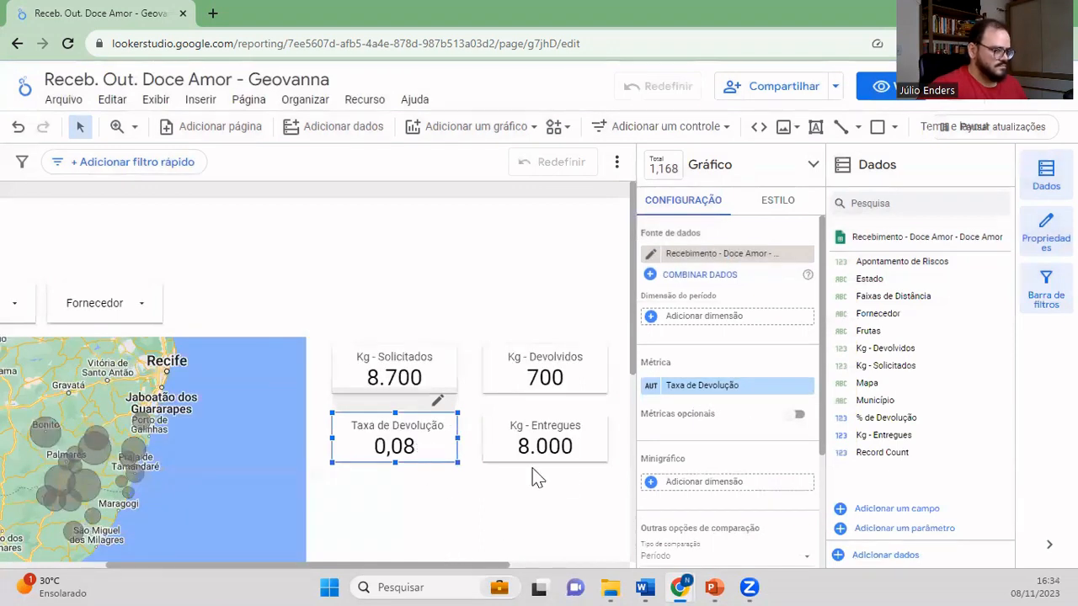
- Check the Taxa de Devolução metric settings and try the abbreviated-number scorecard type before returning to the standard scorecard
click(651, 387)
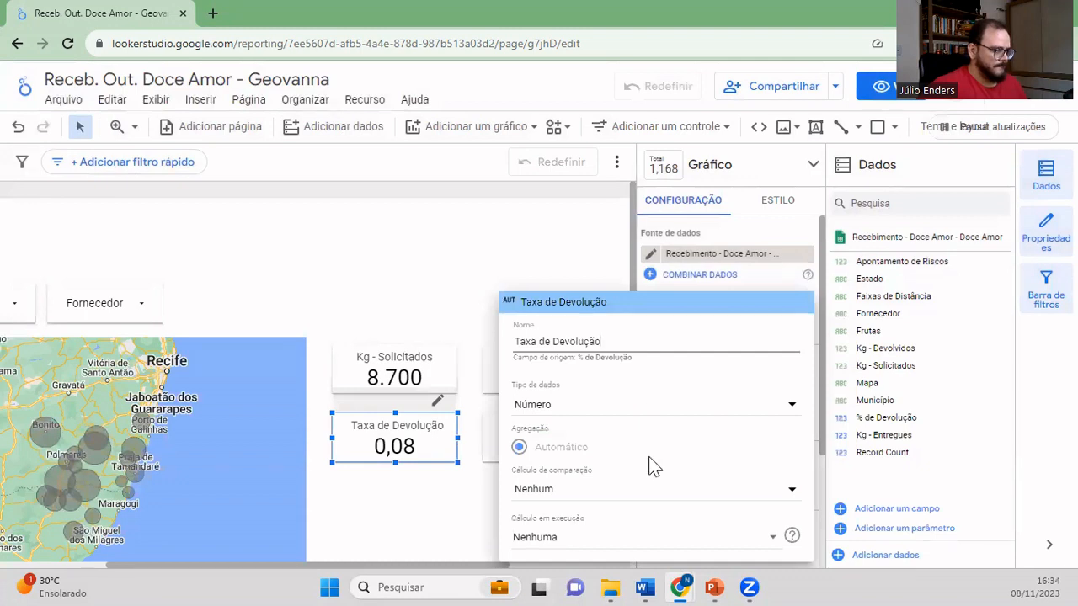
click(402, 527)
scroll(704, 480, down, 2)
scroll(705, 481, up, 2)
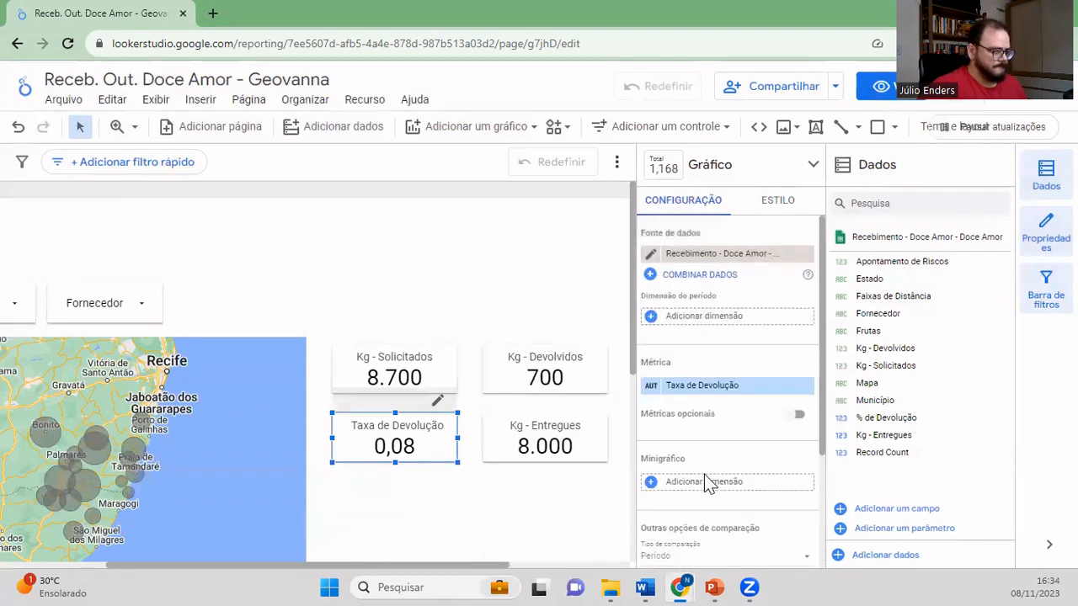
click(792, 168)
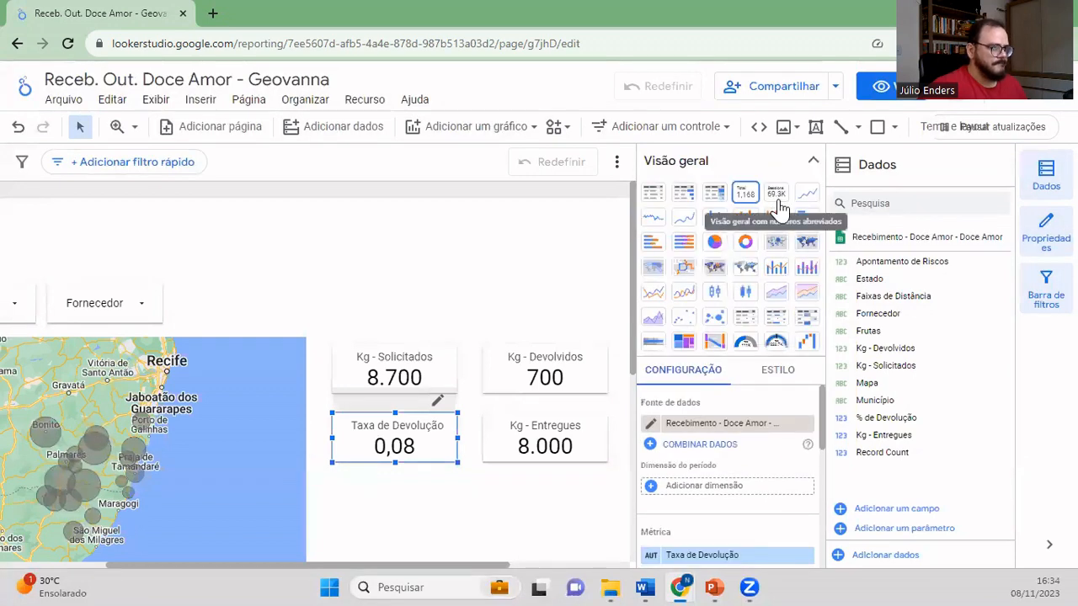
click(777, 200)
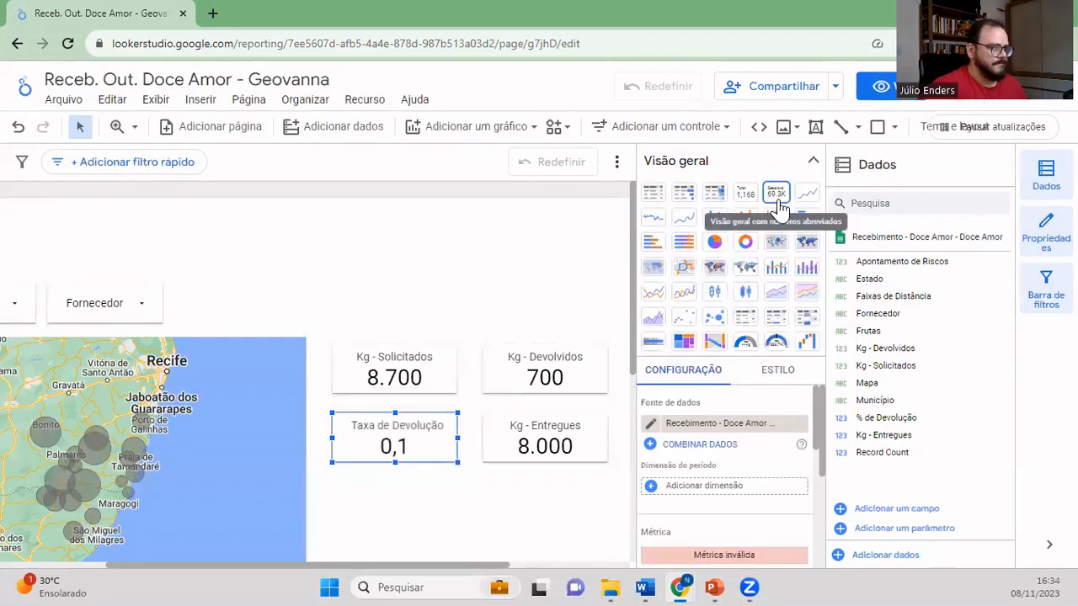
click(743, 196)
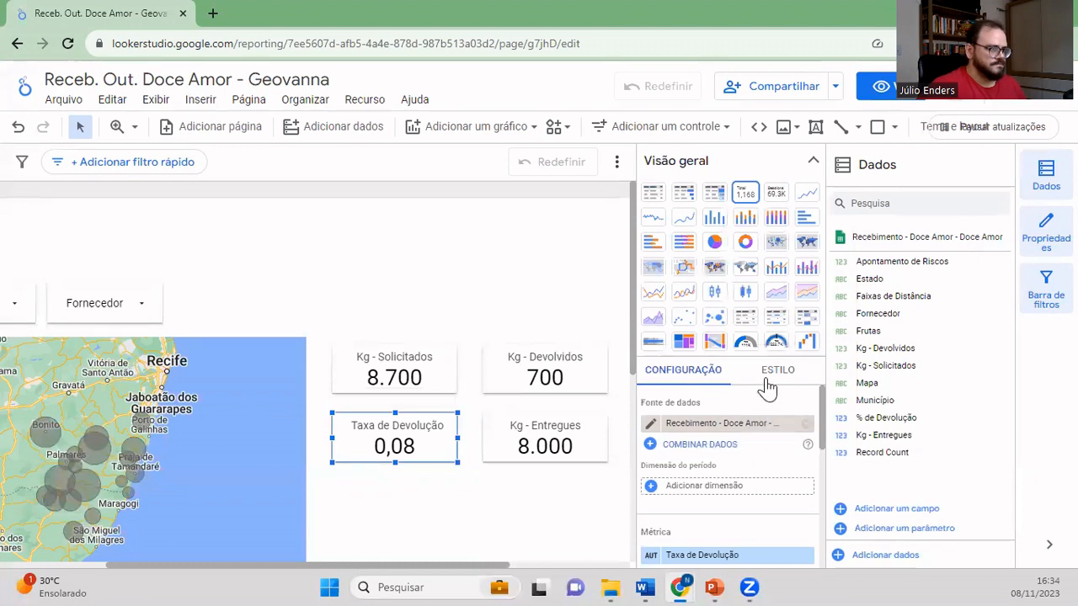
- Examine the style options of the Taxa de Devolução scorecard, including the conditional formatting and main metric settings
click(783, 376)
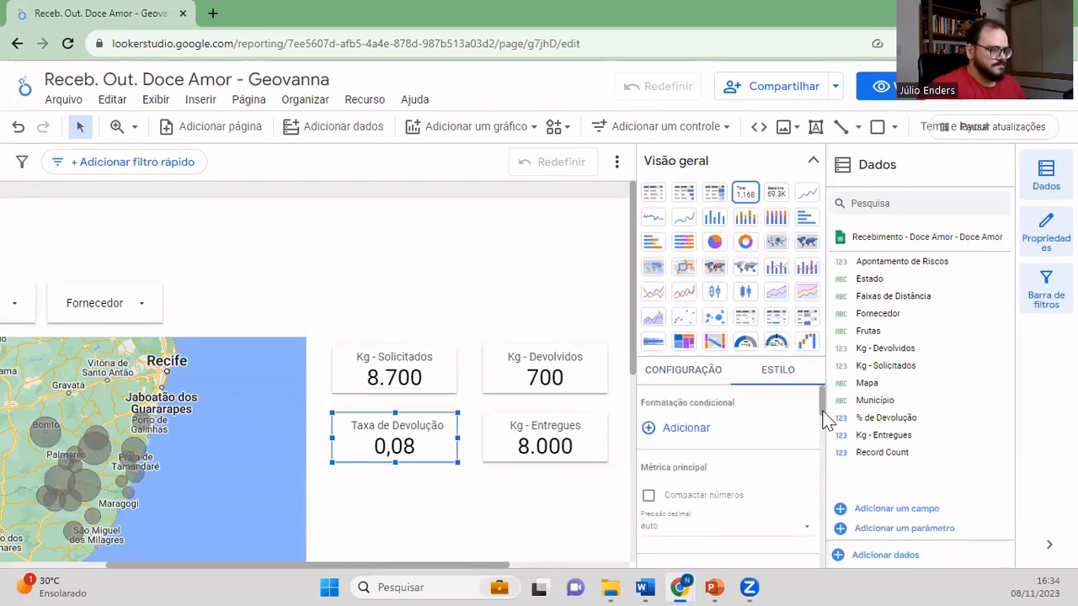
scroll(822, 450, down, 1)
scroll(822, 455, down, 2)
drag(817, 454, 824, 400)
click(530, 517)
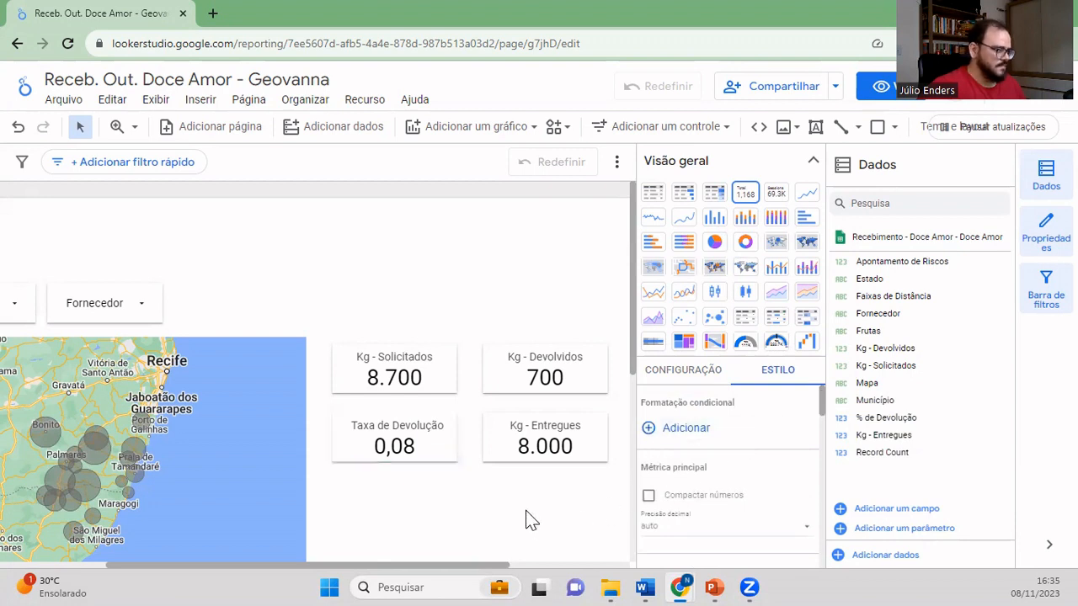
- Filter the report to supplier Água Preta - 2 only, check the scorecards, and reselect all suppliers
click(76, 313)
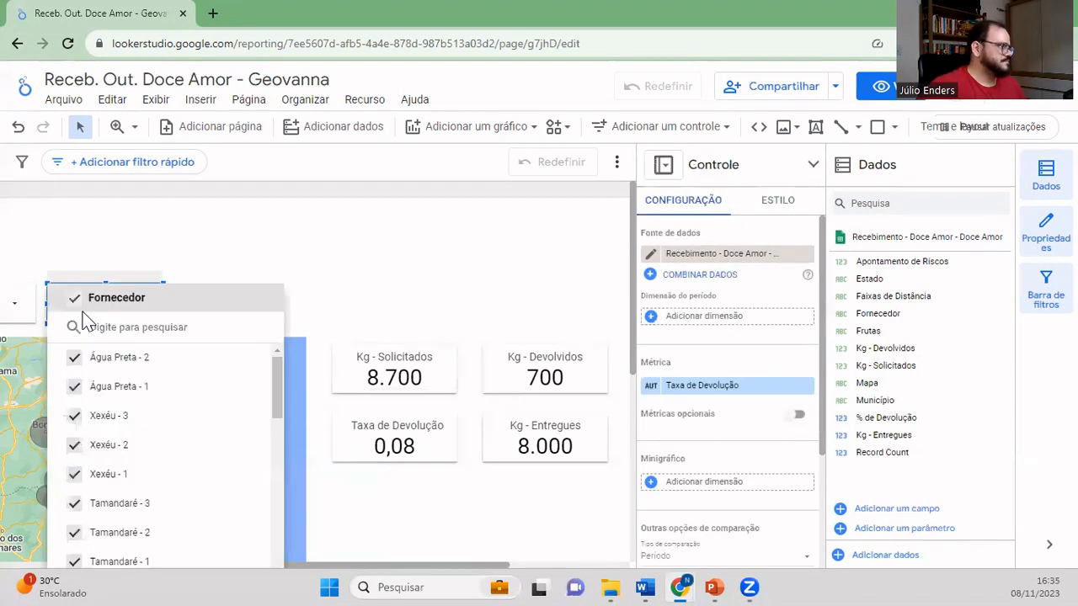
click(204, 360)
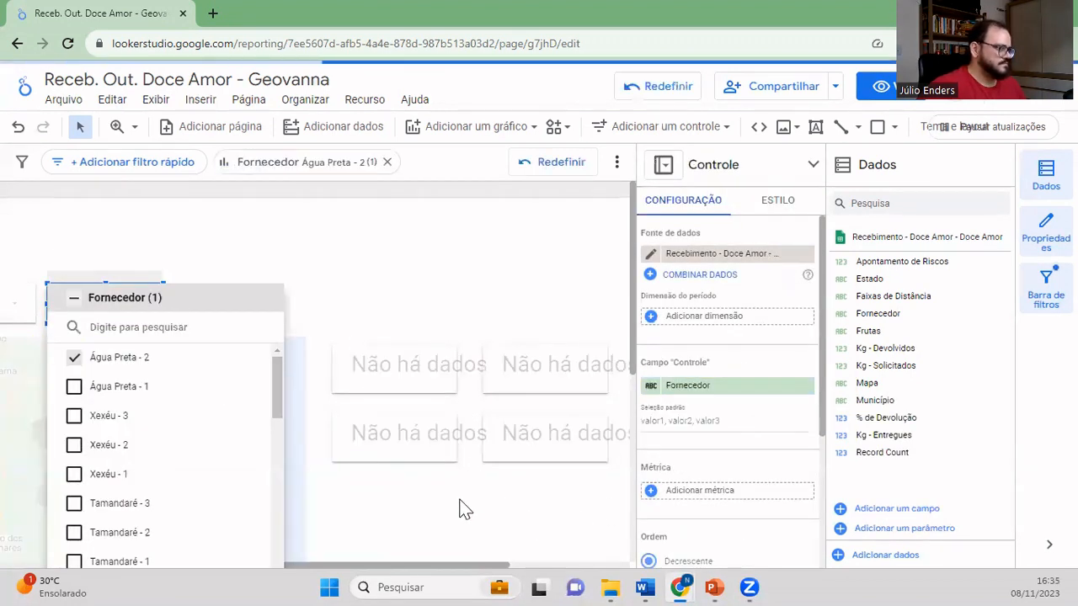
click(356, 270)
click(101, 295)
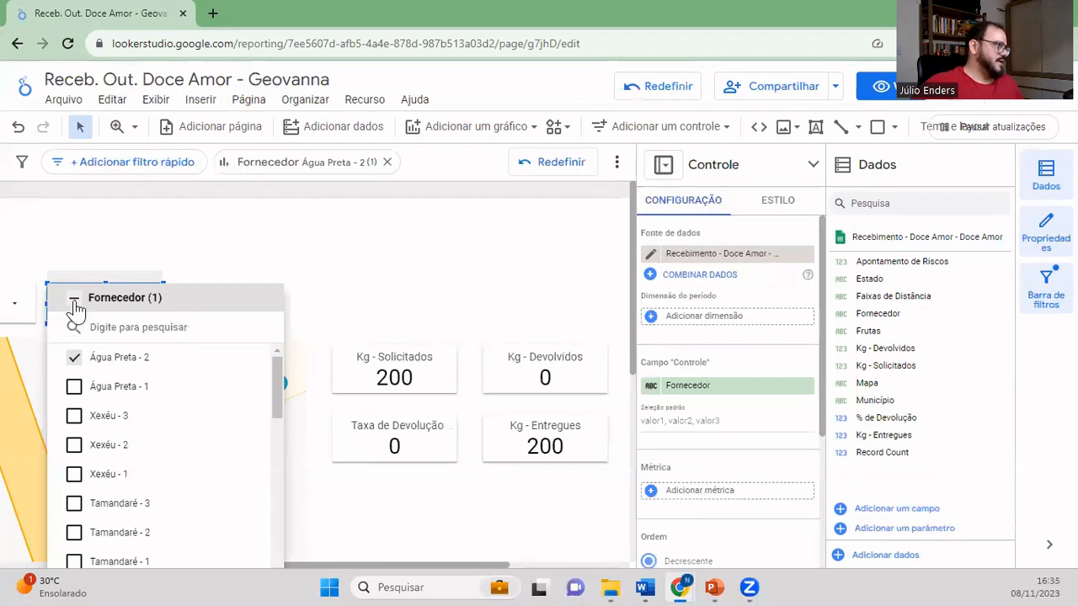
click(74, 297)
click(426, 307)
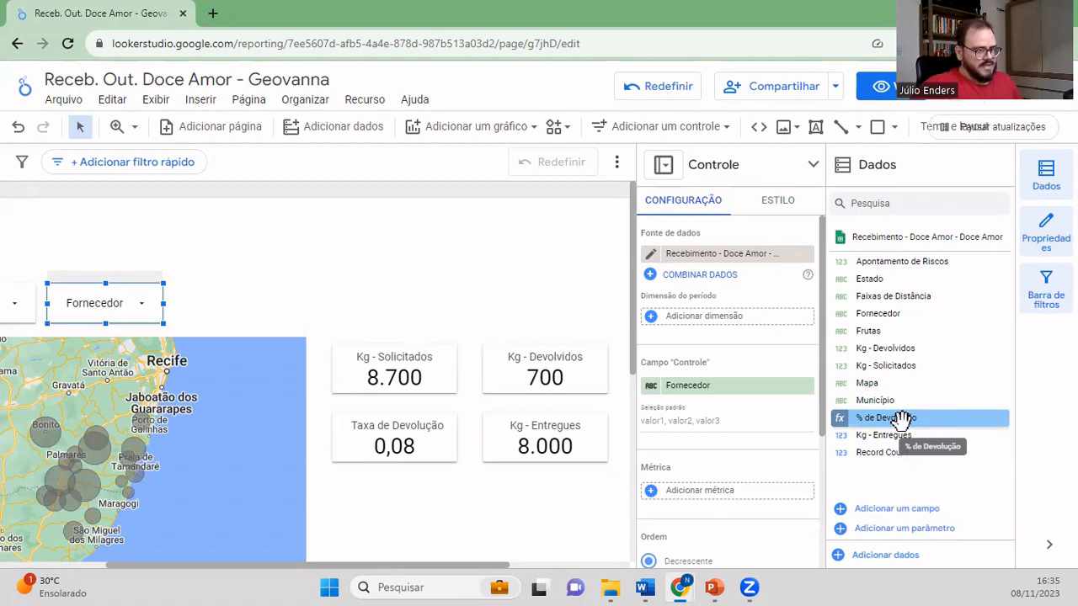
- Review the % de Devolução formula and check the scorecards with only supplier Água Preta - 2 filtered
click(841, 419)
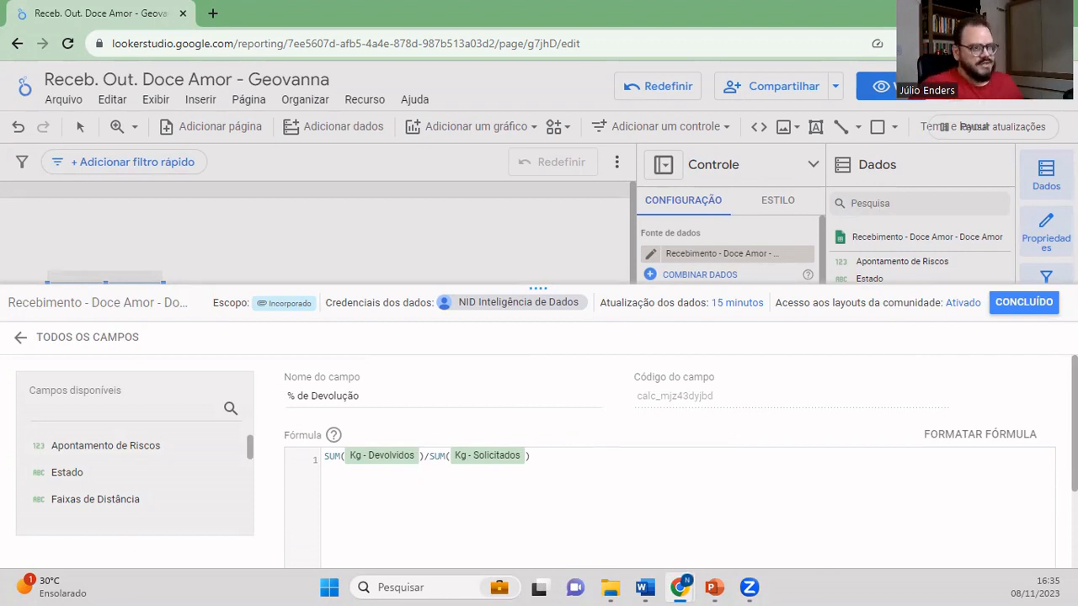
click(1023, 303)
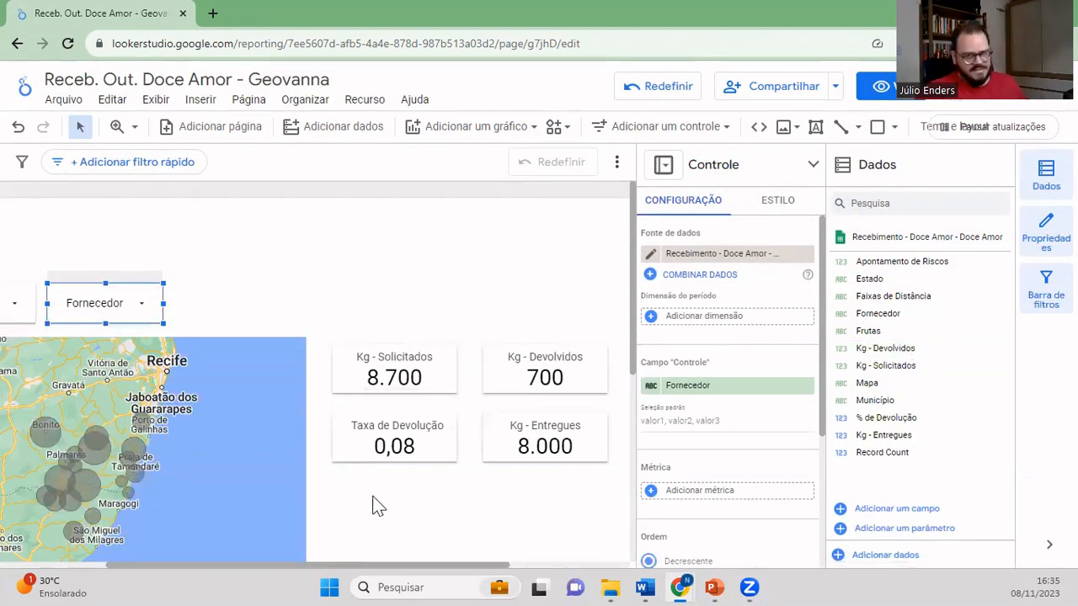
click(160, 315)
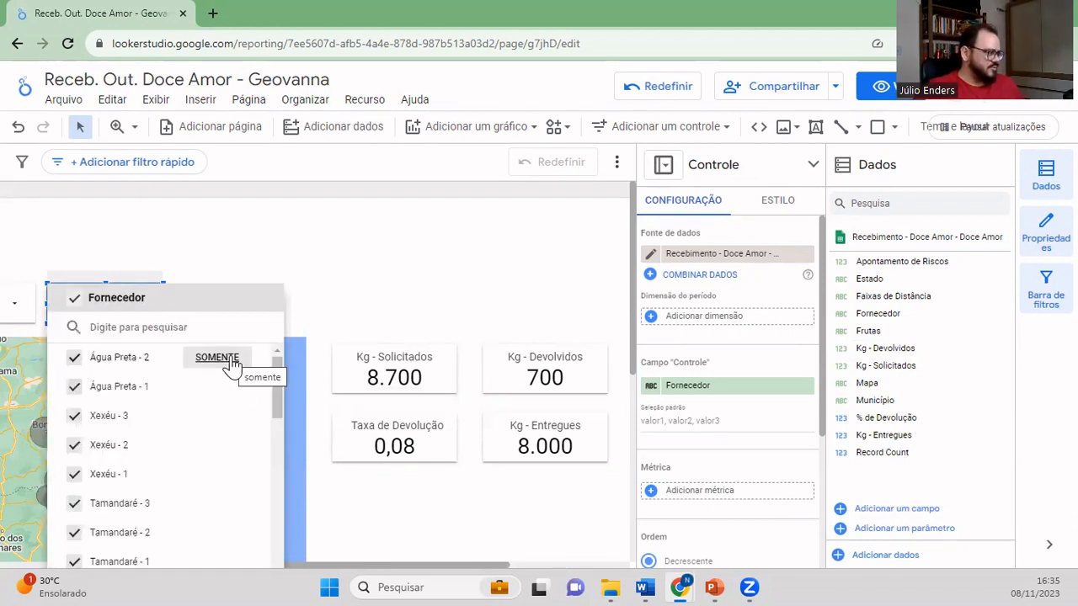
click(218, 356)
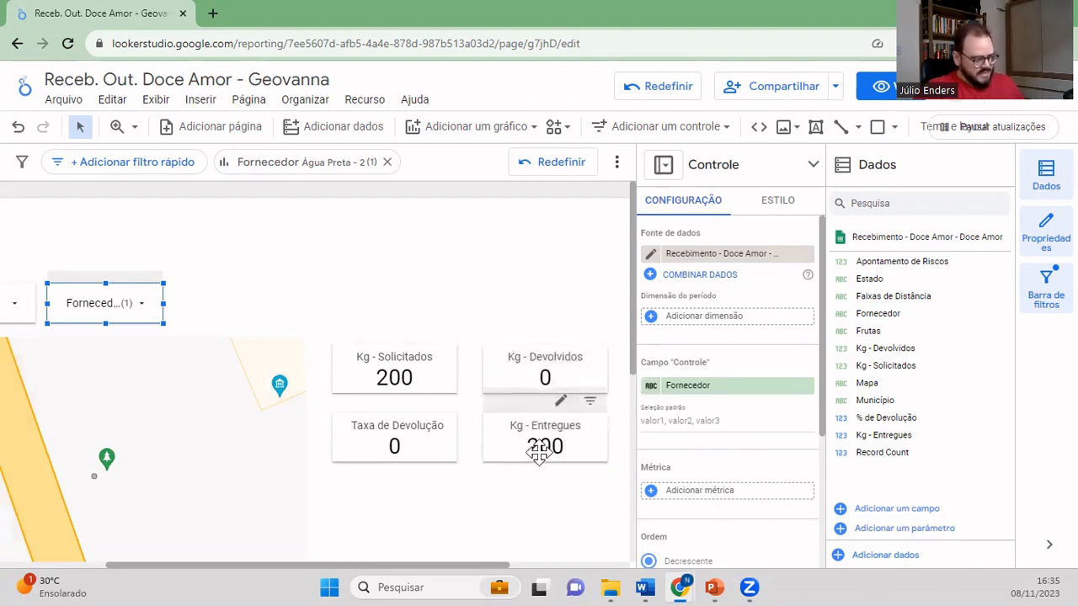
- Check the scorecards for supplier Água Preta - 1 only and restore the selection of all suppliers
click(144, 303)
click(227, 387)
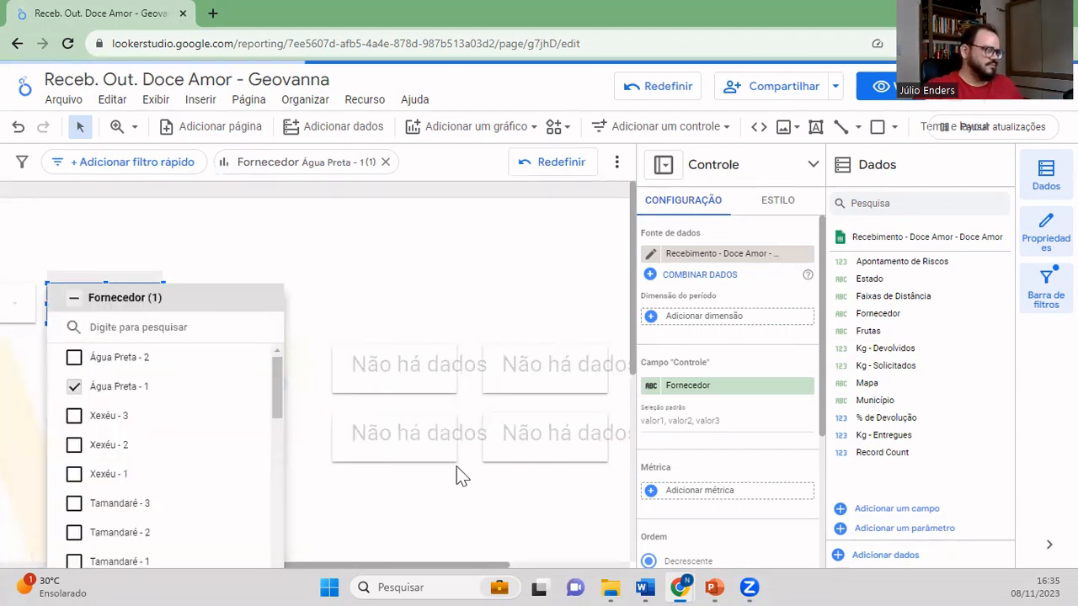
click(465, 506)
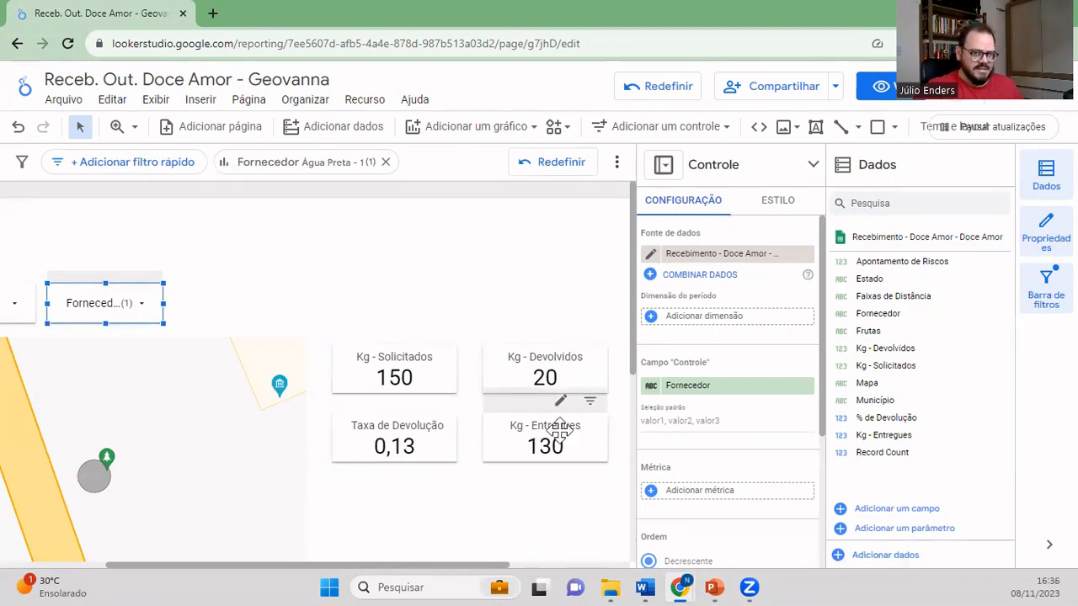
click(144, 304)
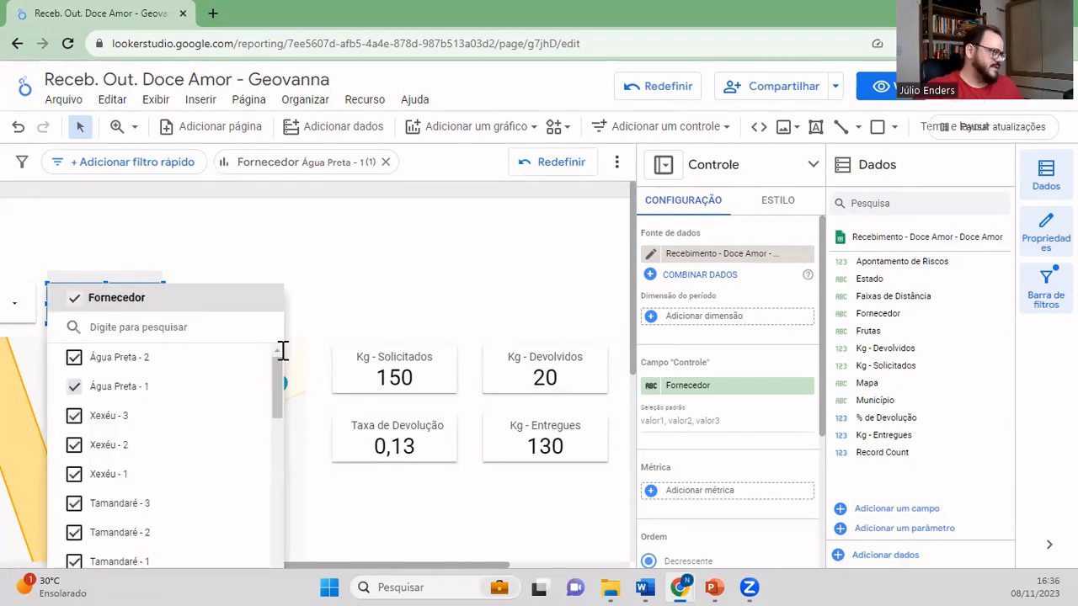
click(454, 489)
- Insert a gauge chart directly below the Taxa de Devolução and Kg - Entregues scorecards
scroll(473, 505, down, 1)
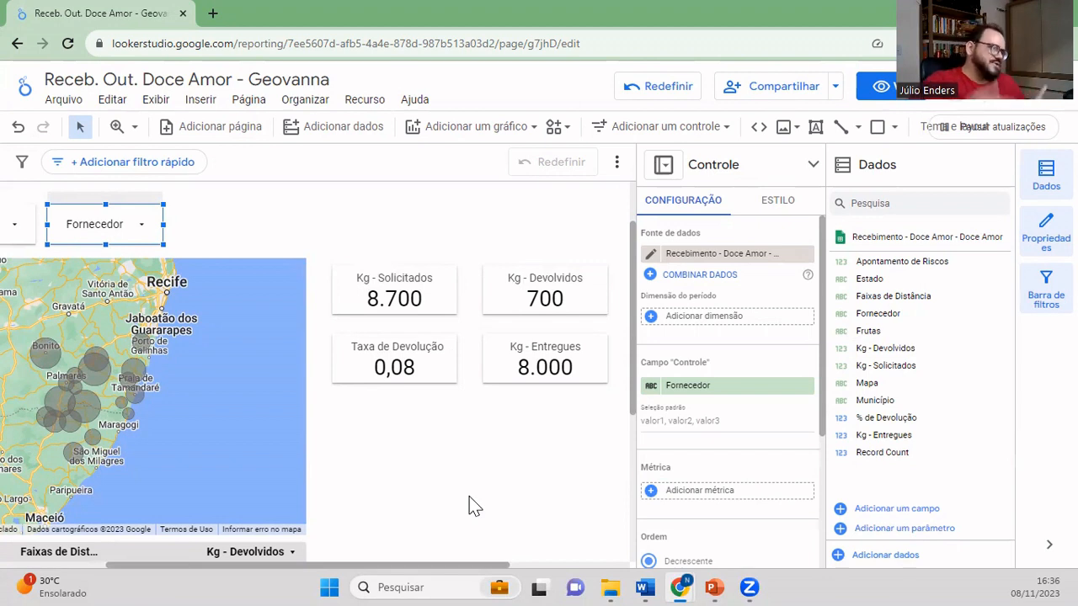
scroll(469, 475, down, 2)
scroll(467, 474, up, 2)
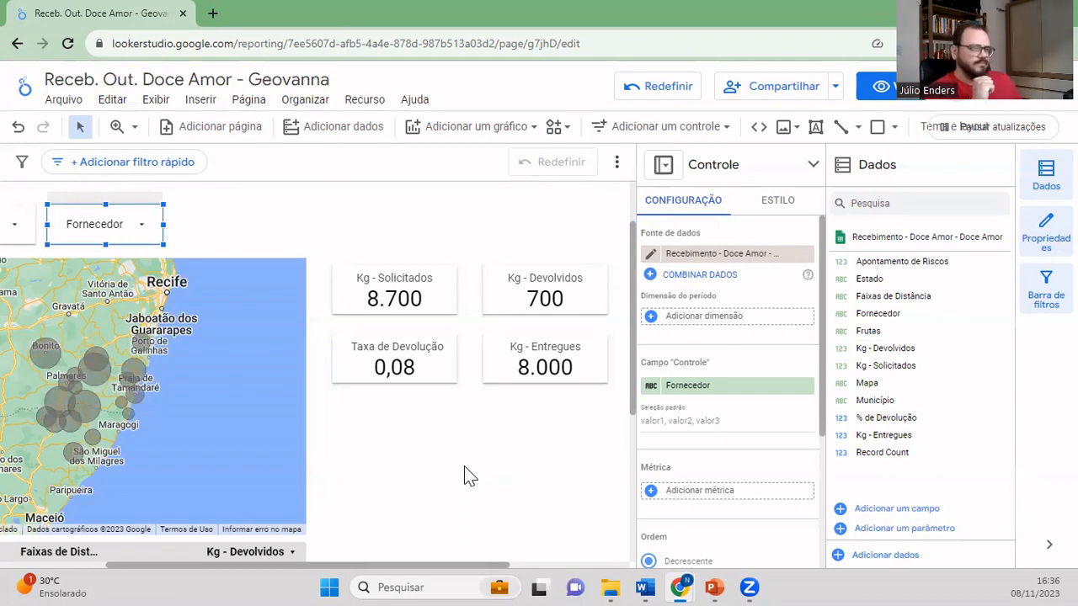
click(201, 99)
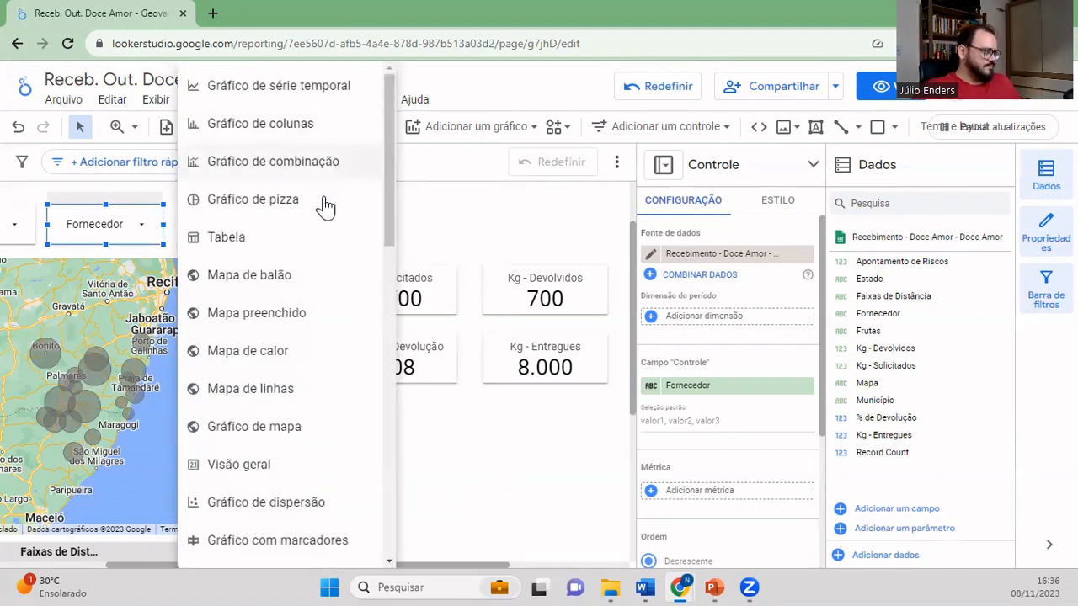
scroll(324, 211, down, 4)
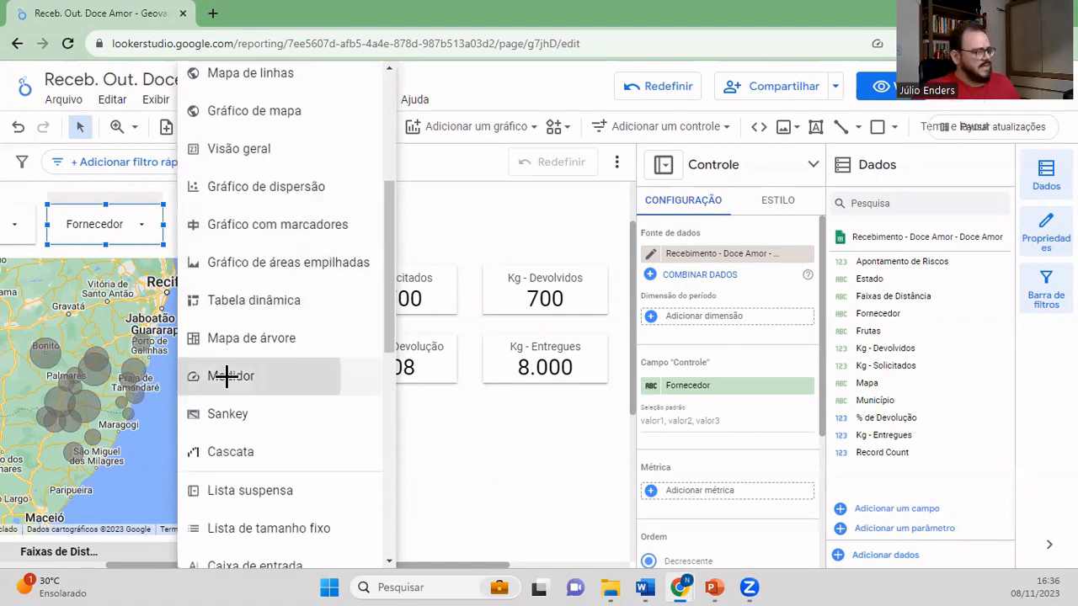
click(226, 379)
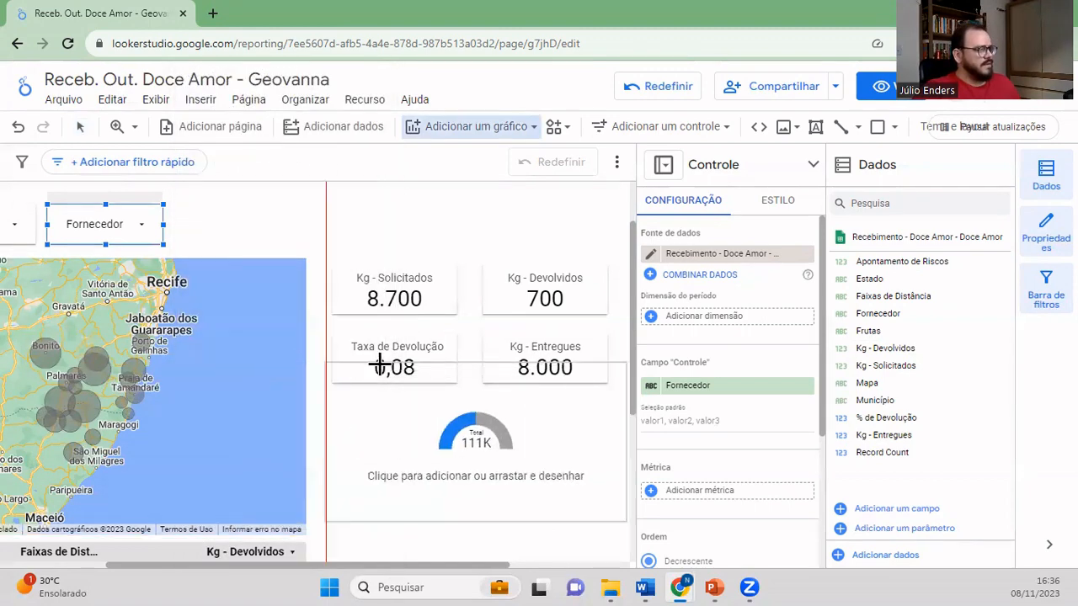
click(330, 393)
drag(455, 567, 514, 570)
scroll(572, 541, down, 1)
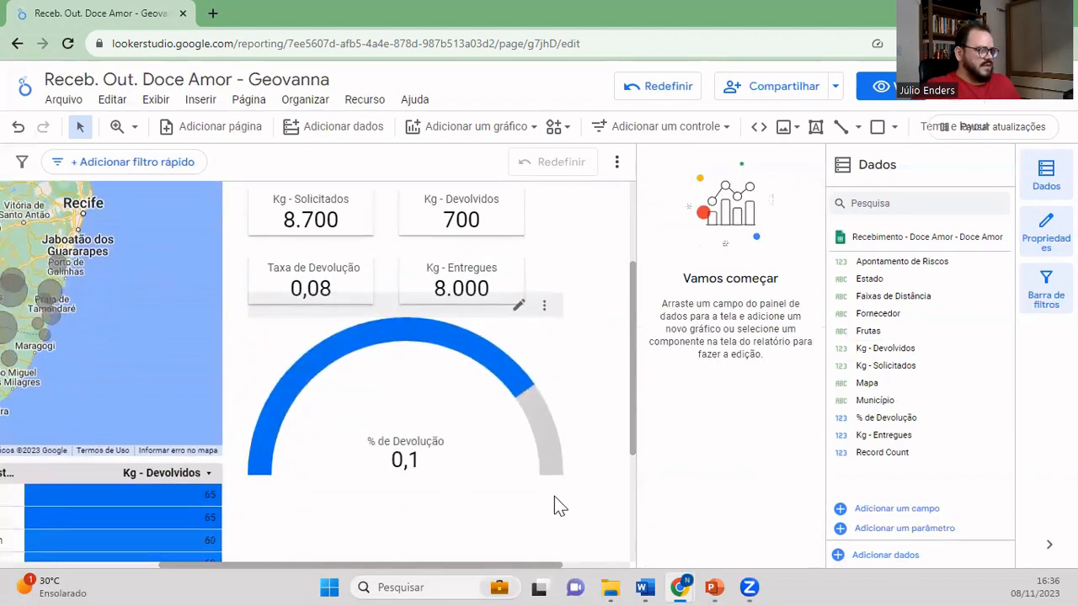
- Resize the gauge to match the combined width of the scorecards above and replace its metric with Kg - Entregues
click(558, 319)
drag(564, 473, 524, 456)
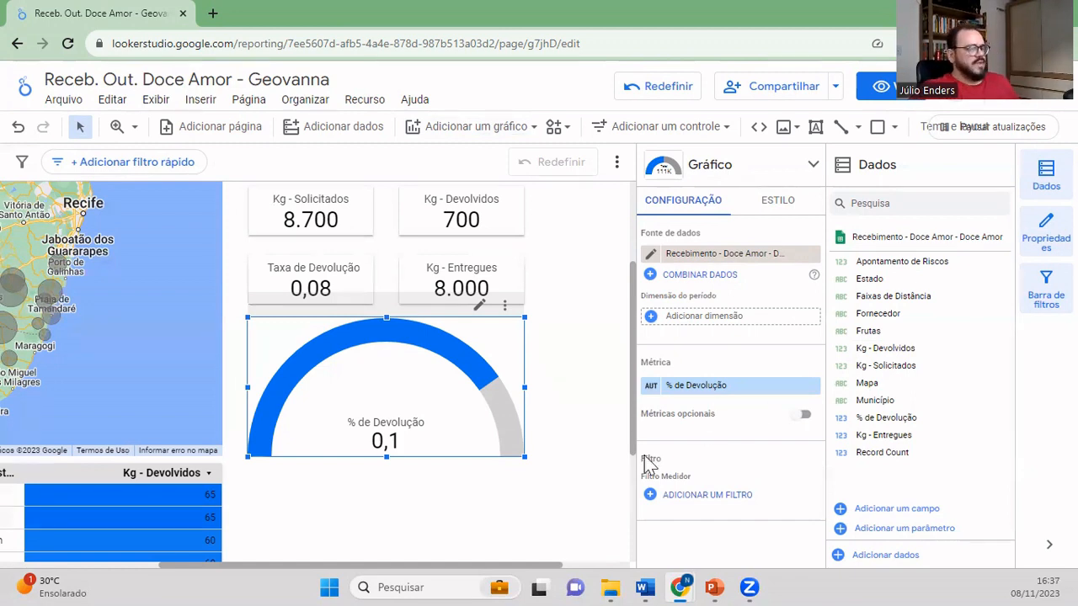
scroll(596, 439, up, 1)
scroll(539, 463, down, 1)
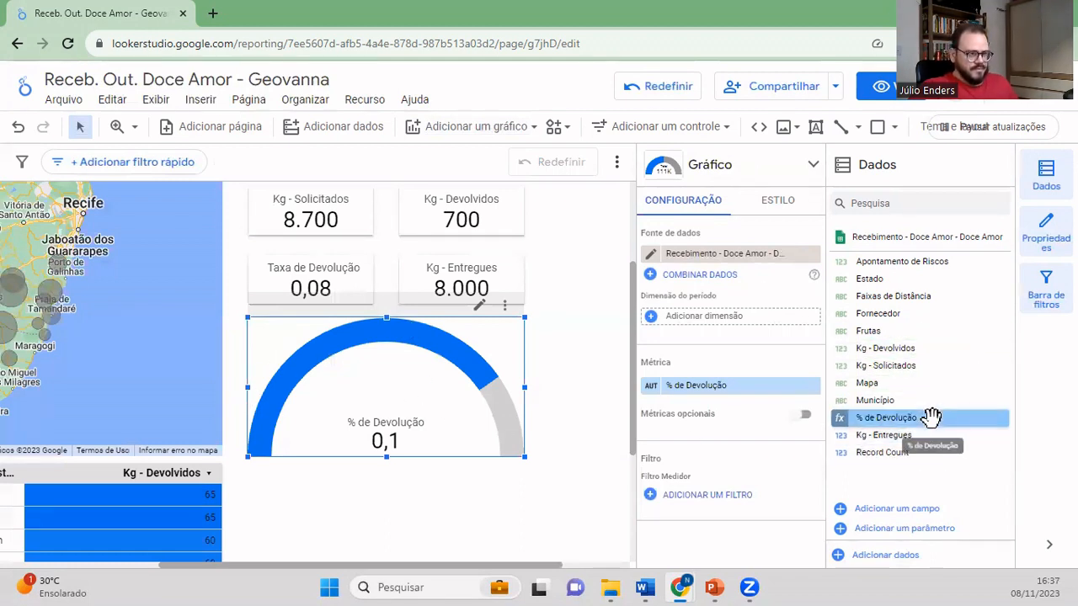
drag(905, 436, 758, 388)
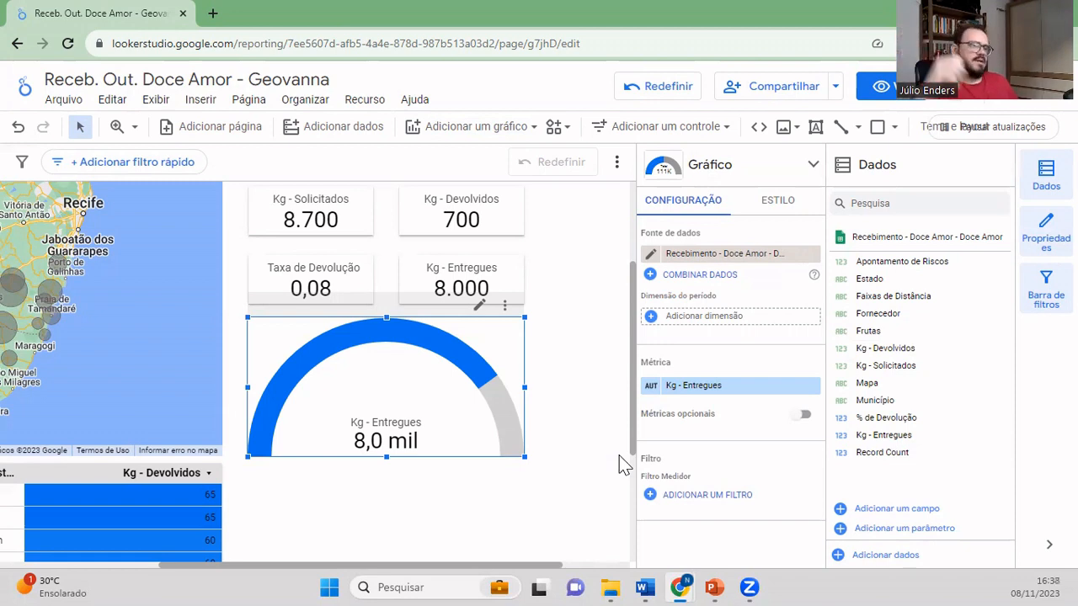
- Show the axis on the Kg - Entregues gauge and set its maximum value to 8700
click(791, 205)
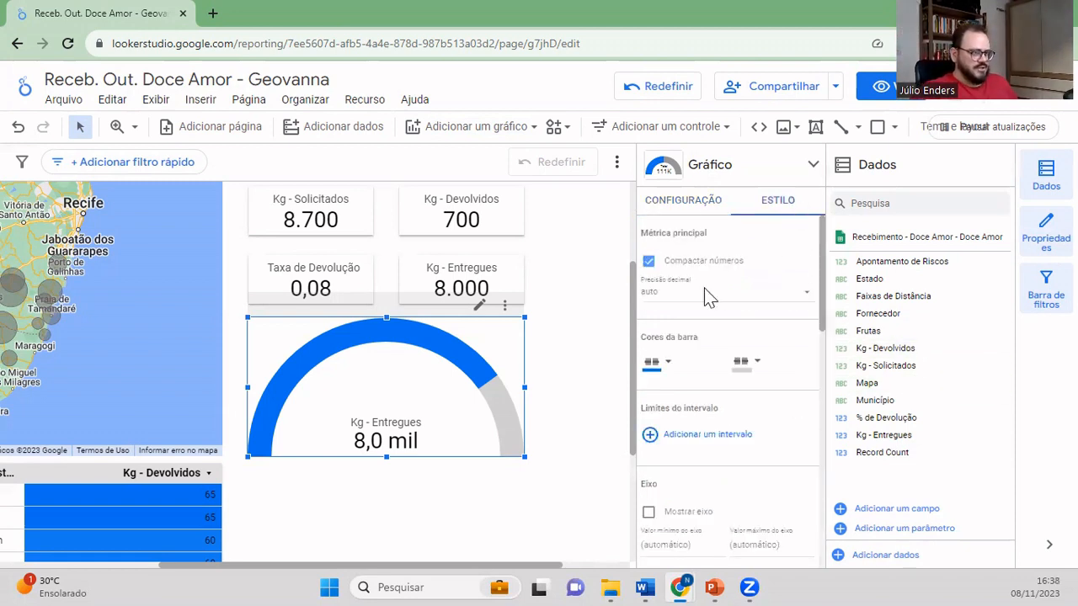
scroll(734, 345, down, 1)
scroll(732, 346, down, 1)
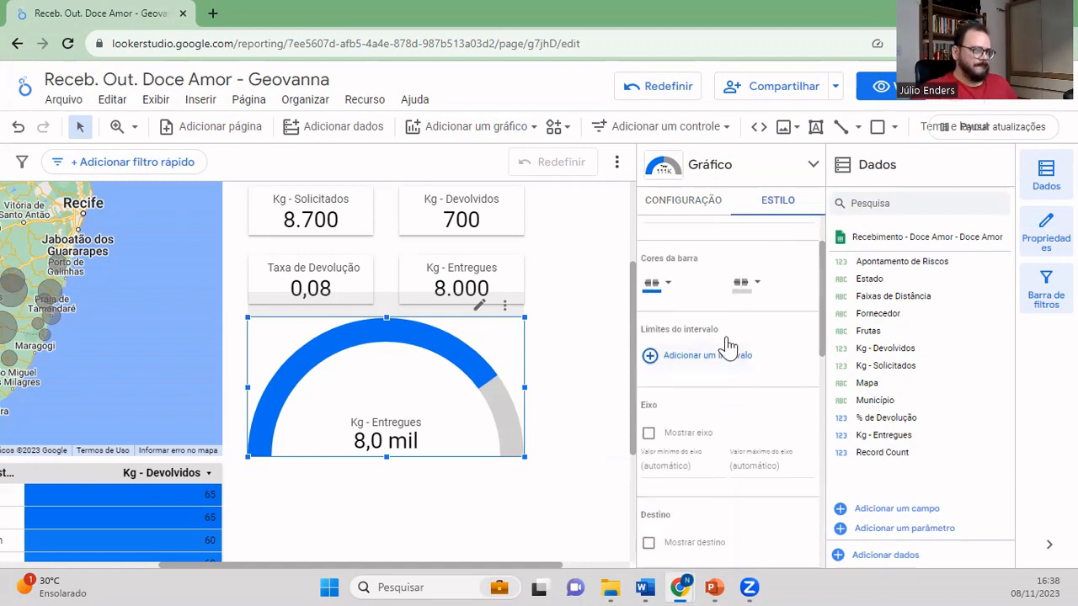
scroll(728, 345, down, 2)
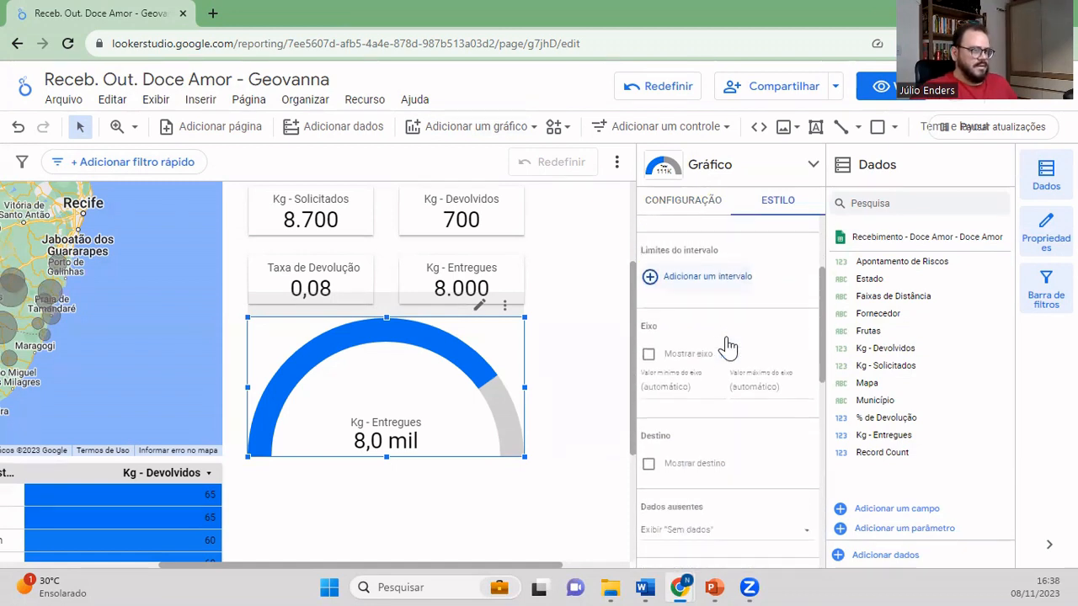
click(647, 353)
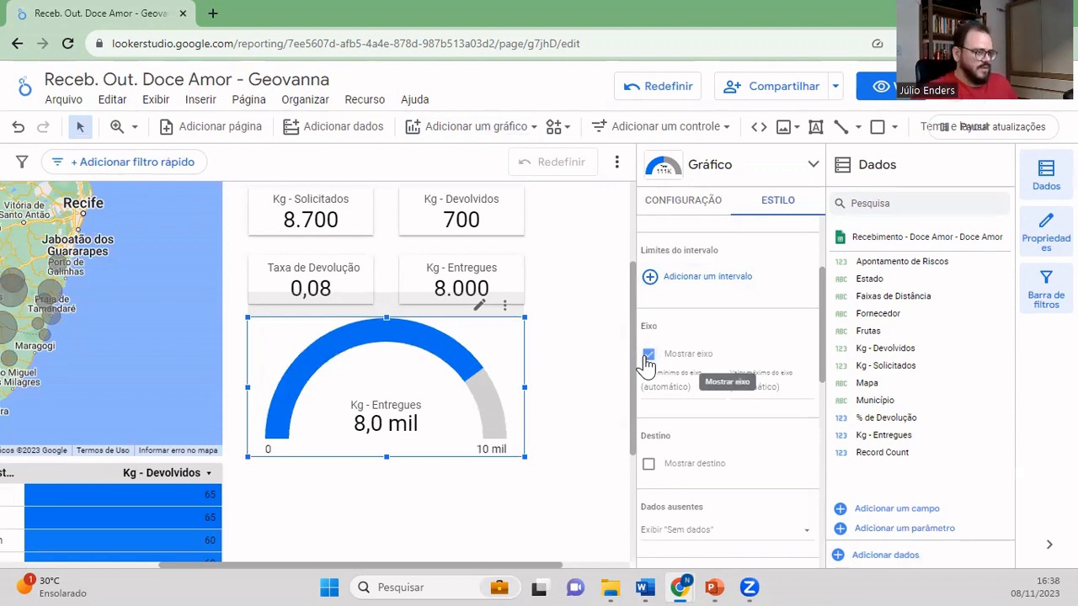
click(772, 392)
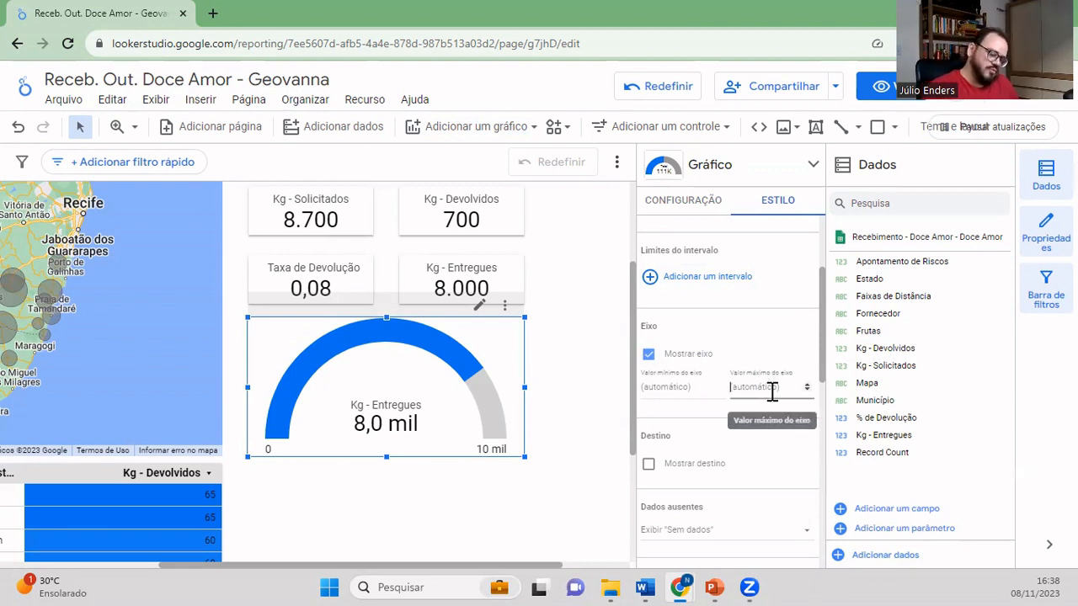
text(87)
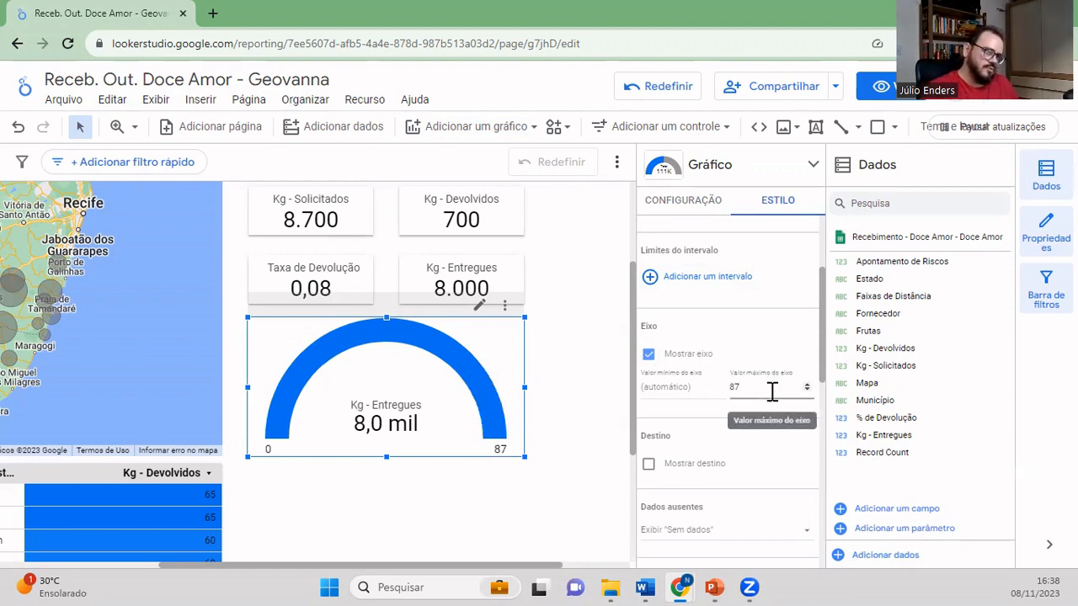
text(00)
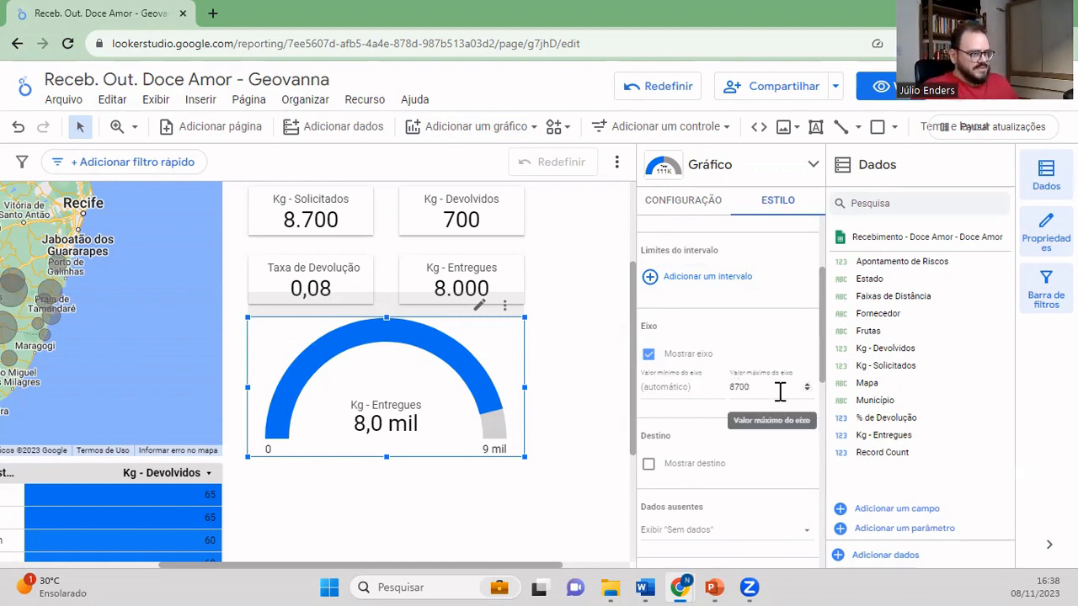
- Try a gauge axis maximum of 8500 and set it back to 8700
drag(779, 392, 711, 386)
text(8500)
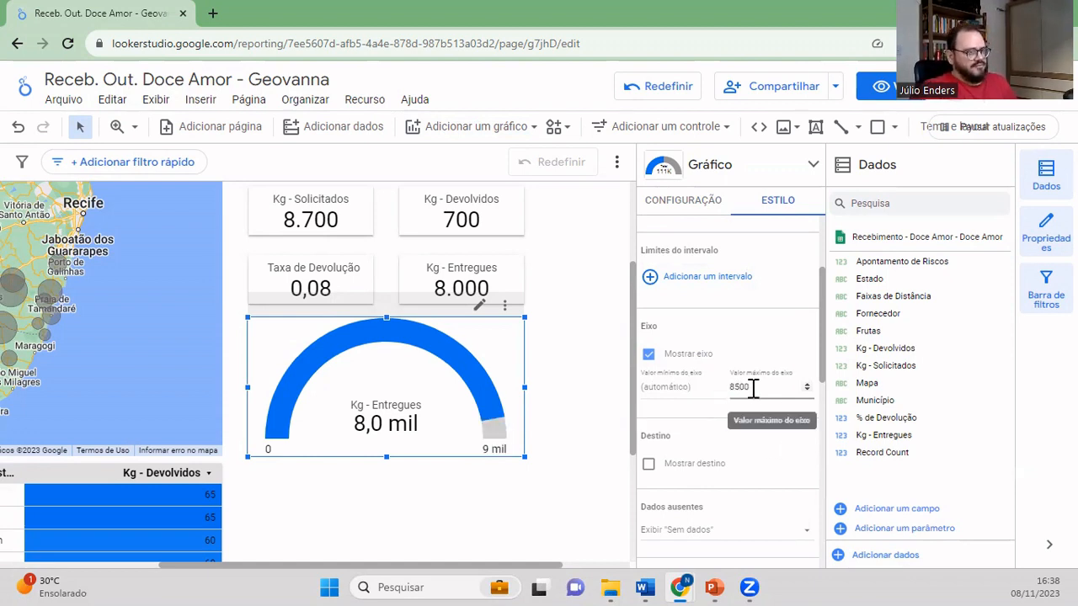
drag(758, 391, 716, 391)
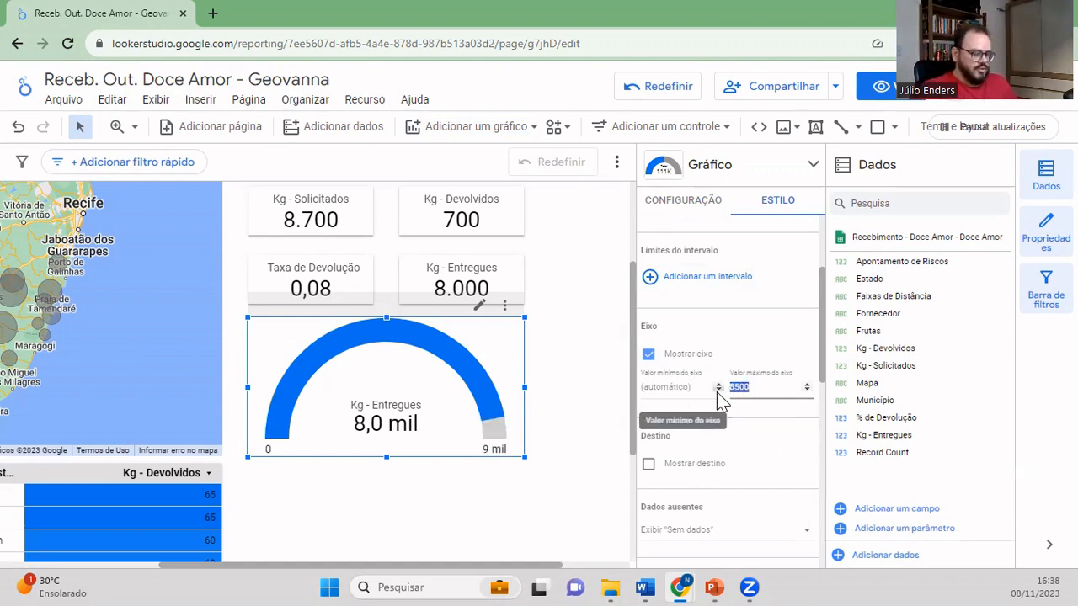
text(8700)
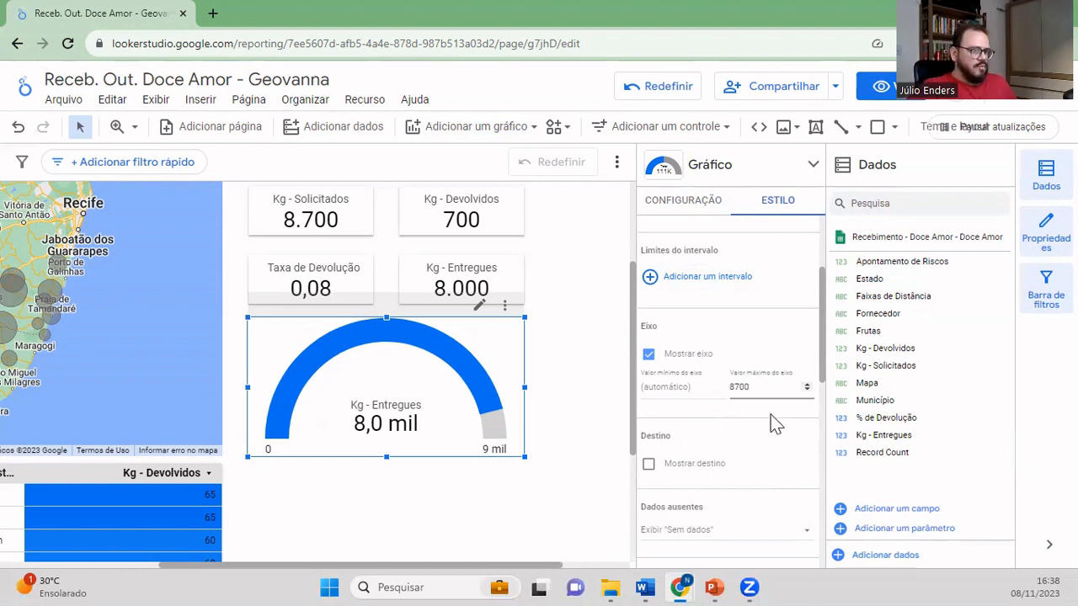
- Show the target on the gauge and open its target value for editing
click(649, 464)
scroll(753, 516, down, 1)
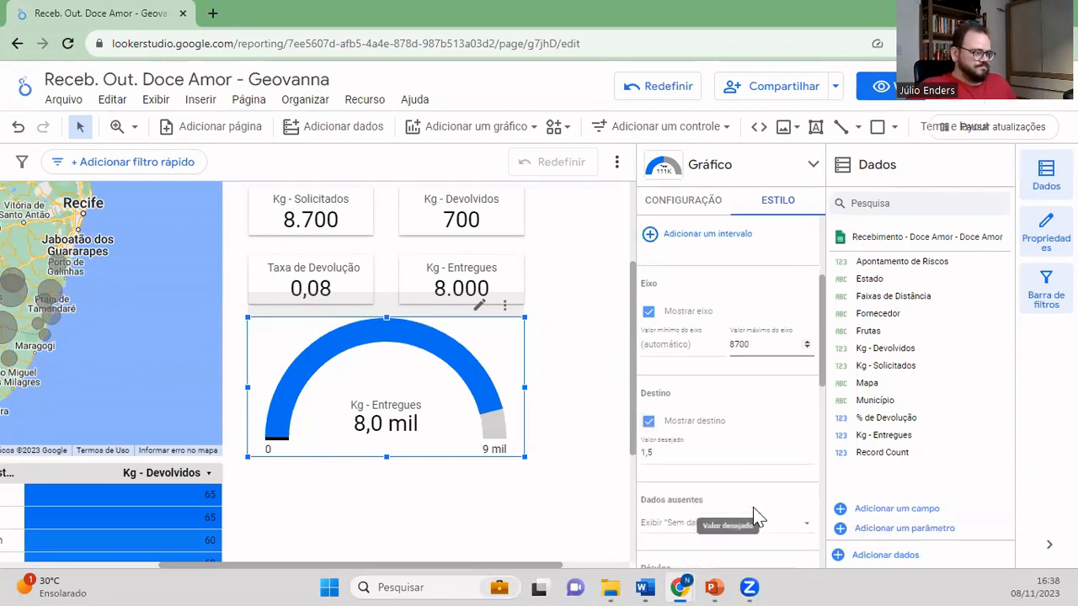
drag(650, 416, 630, 413)
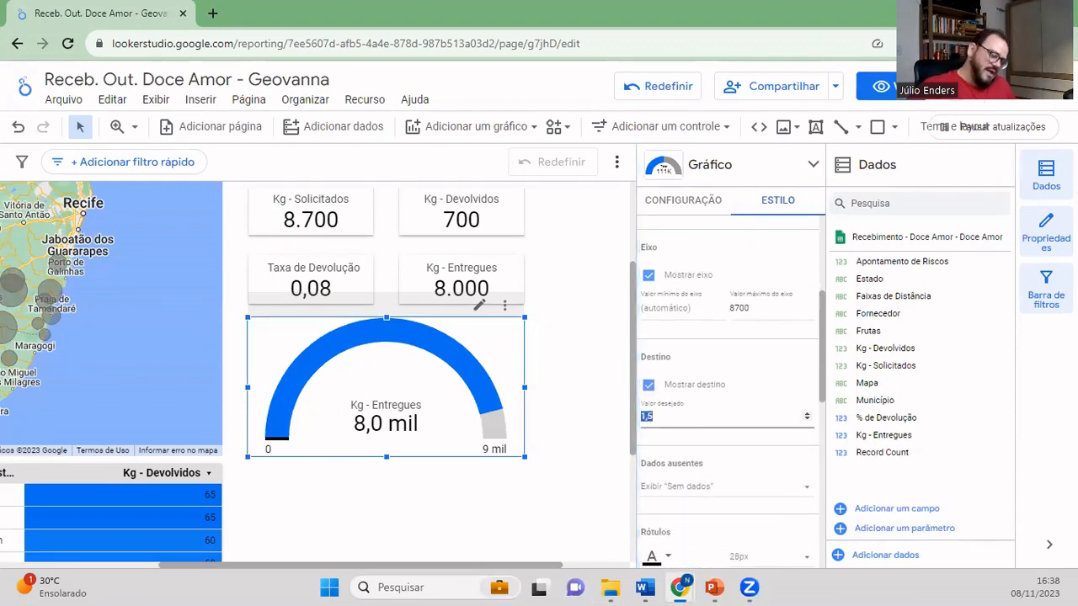
- Set the gauge chart's target value to 8700 and deselect the chart
text(8700)
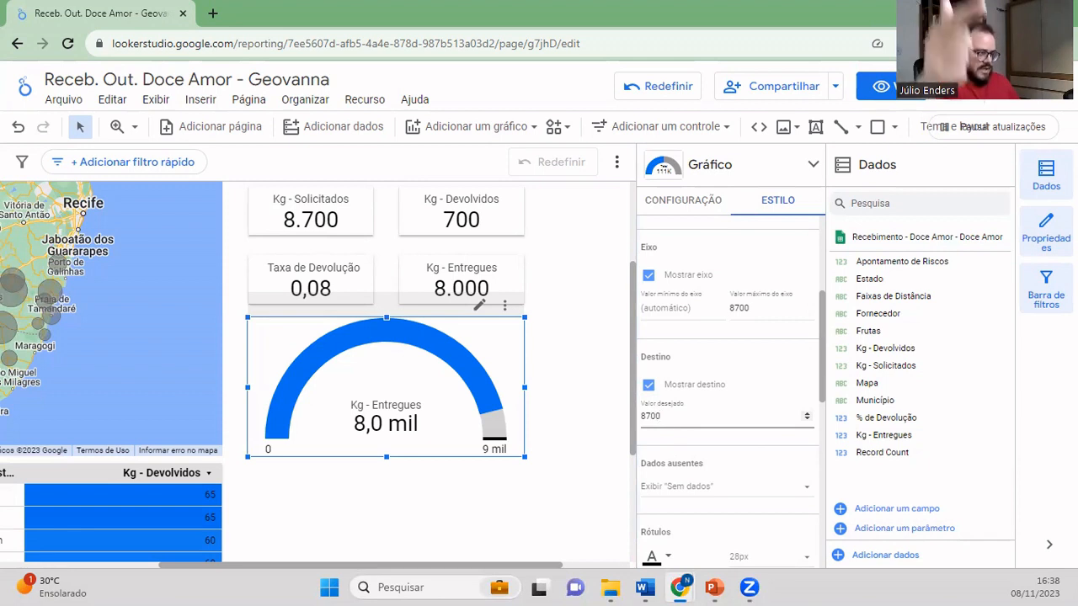
key(Return)
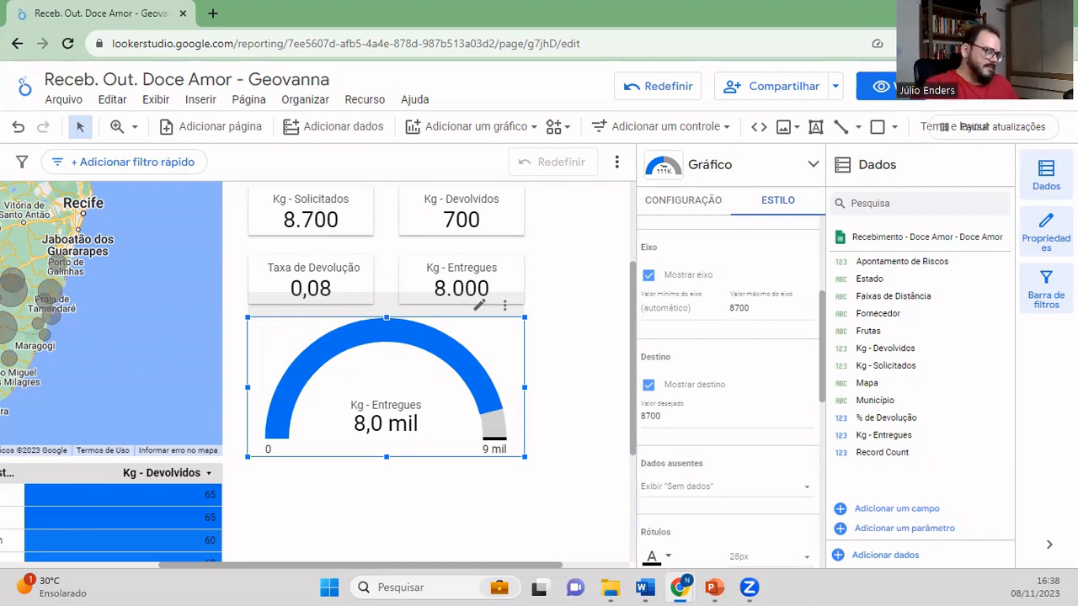
click(612, 389)
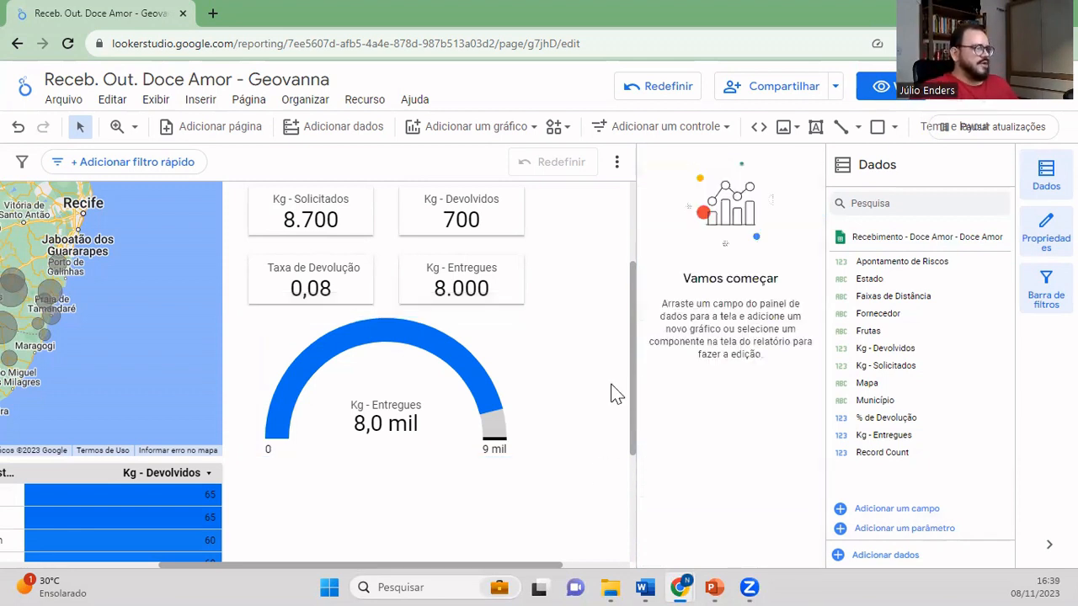
scroll(535, 415, up, 1)
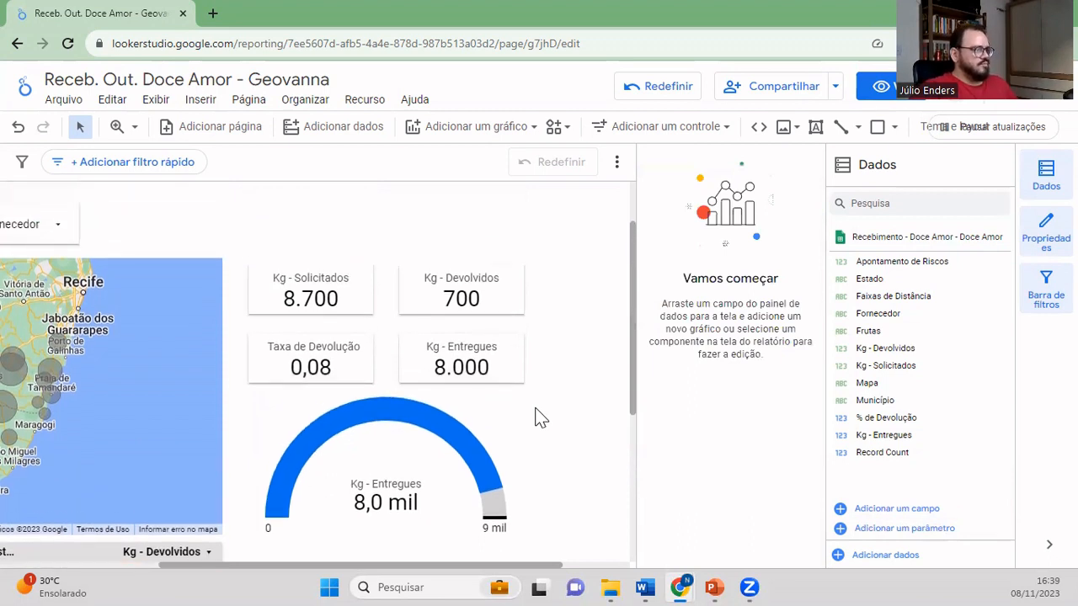
scroll(535, 415, down, 1)
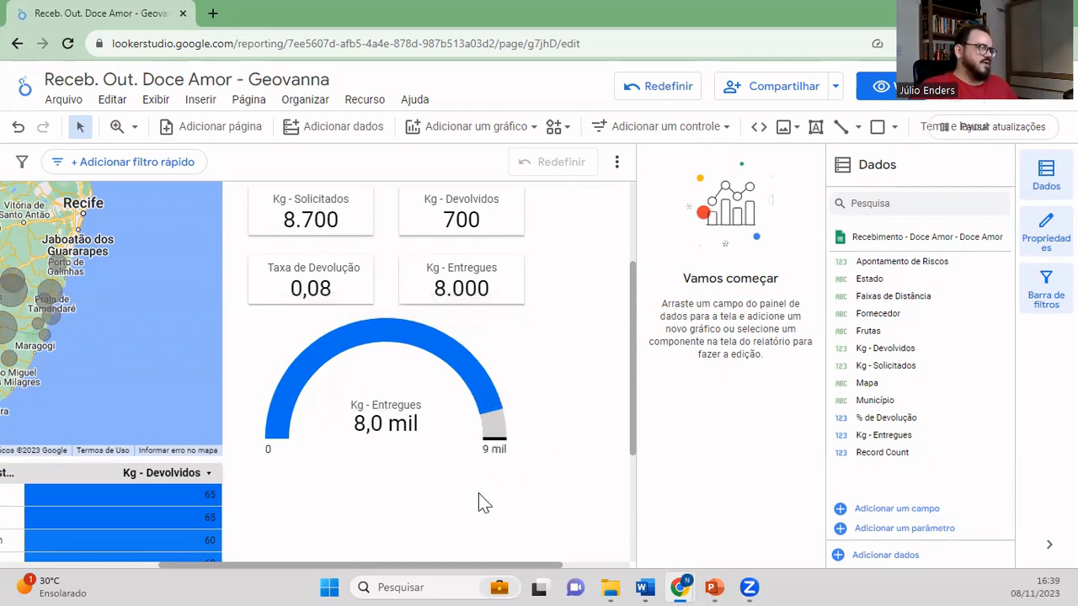
- Add a border shadow to the Kg - Entregues gauge chart in its background and border style settings
click(457, 440)
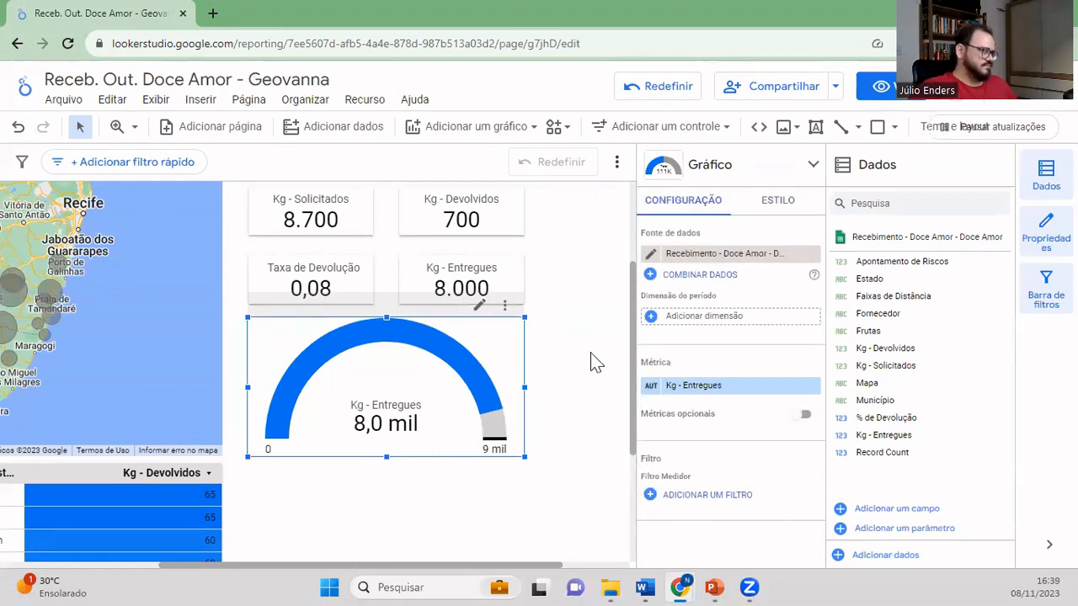
scroll(590, 362, up, 1)
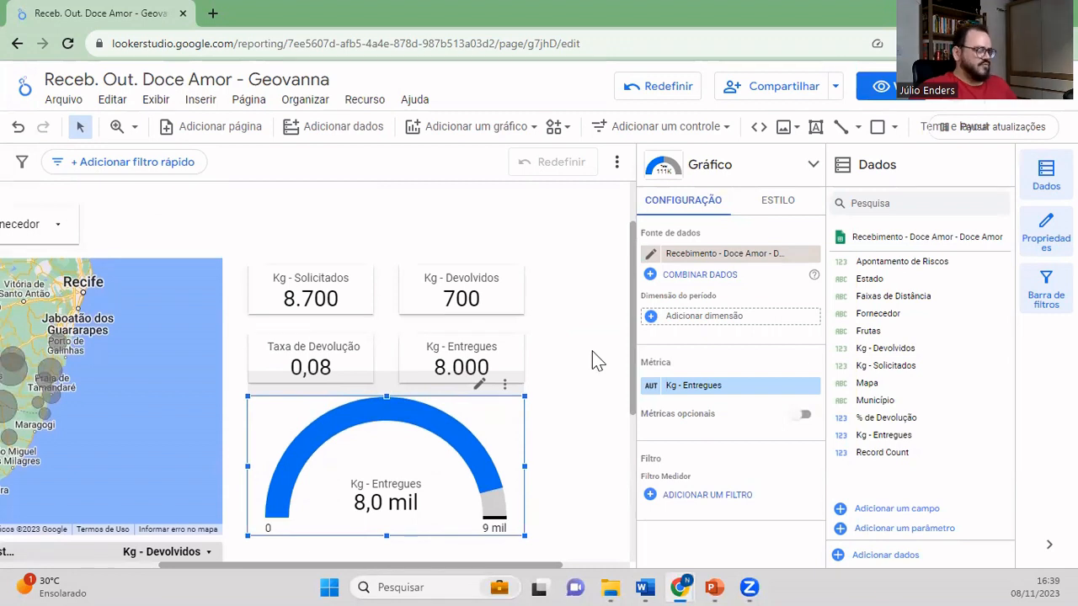
drag(547, 565, 612, 565)
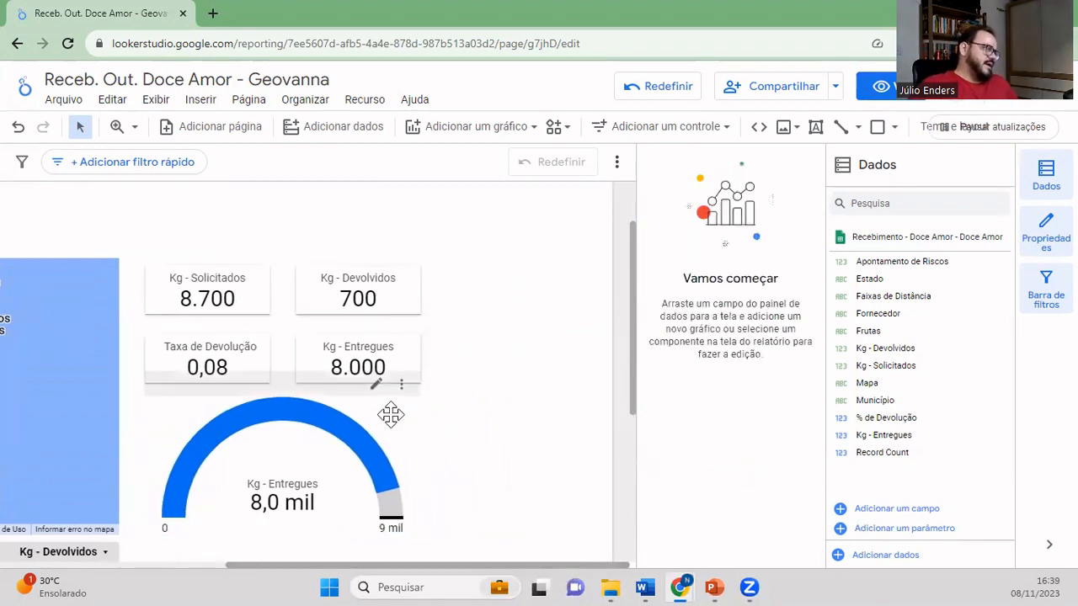
click(390, 413)
click(796, 205)
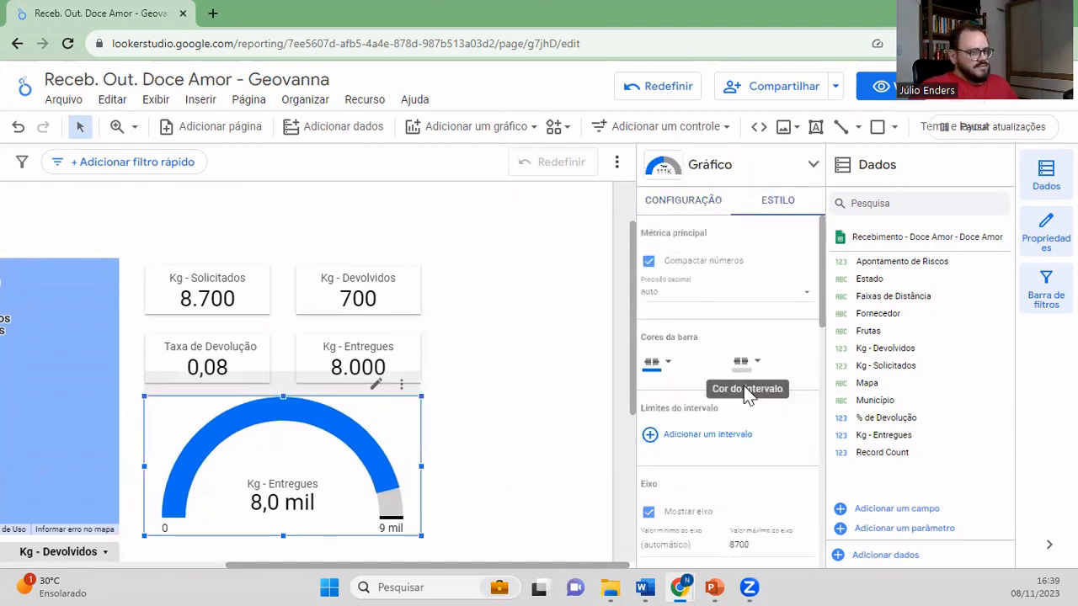
scroll(753, 429, down, 5)
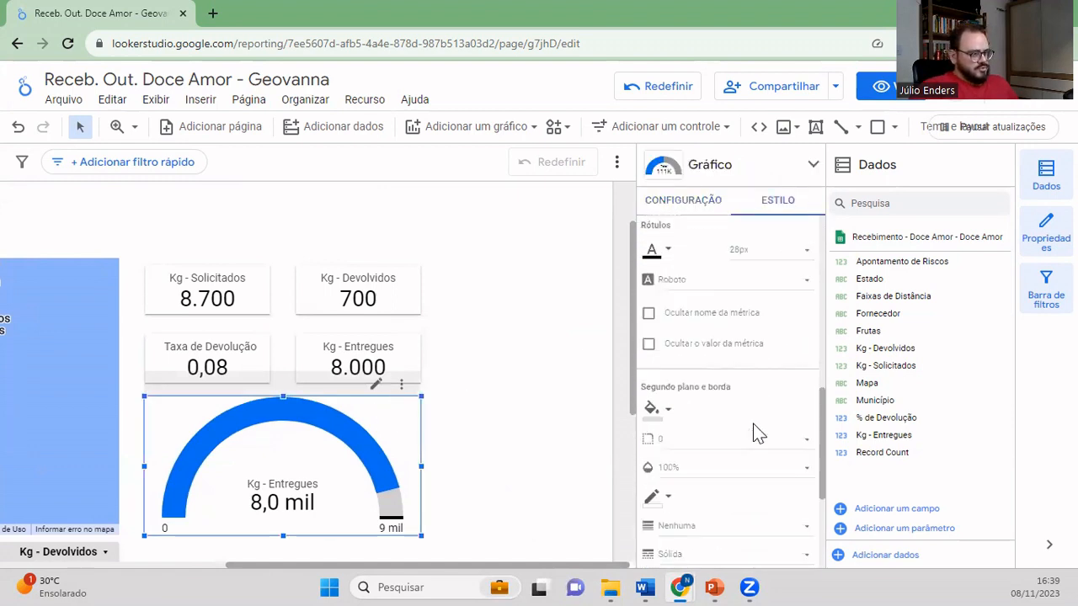
click(510, 494)
scroll(510, 494, down, 1)
drag(461, 566, 471, 563)
scroll(531, 493, up, 2)
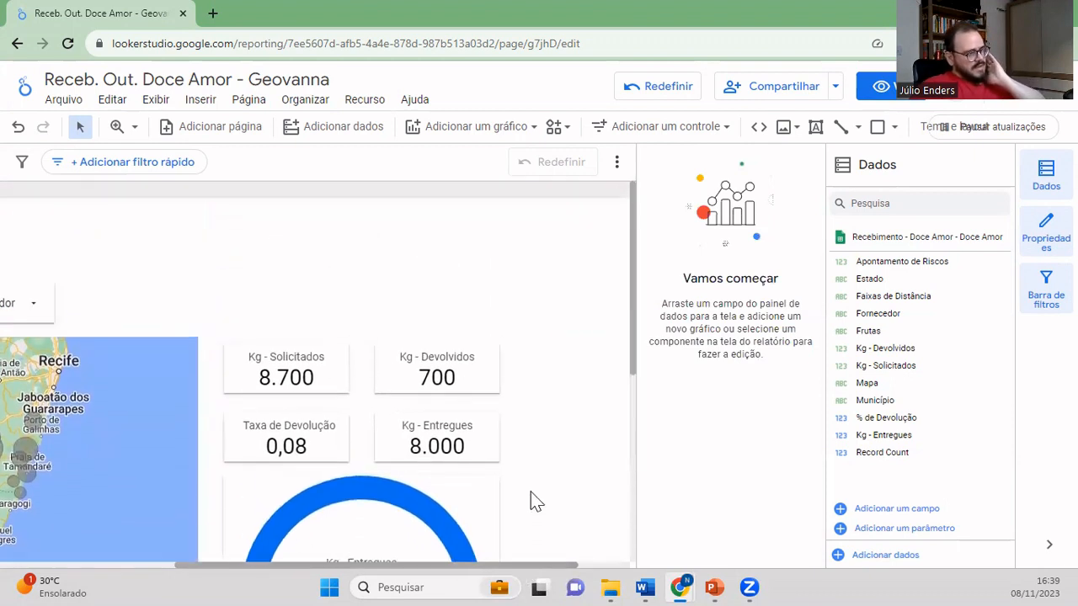
- Insert a plain table below the gauge chart and enlarge it to nearly the page's edge
scroll(531, 500, down, 1)
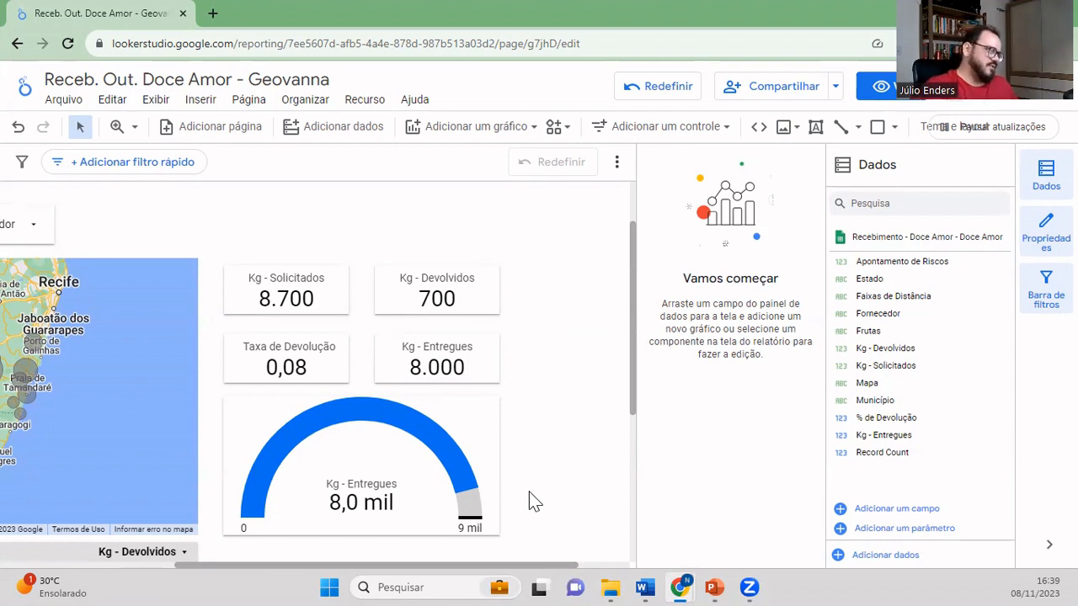
drag(544, 566, 612, 569)
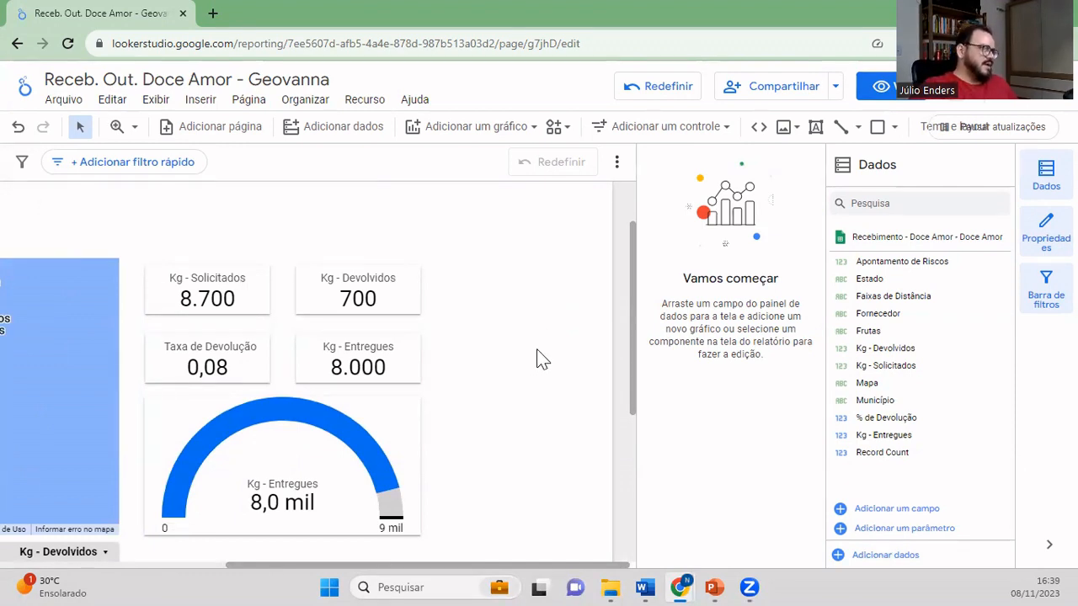
scroll(541, 359, down, 2)
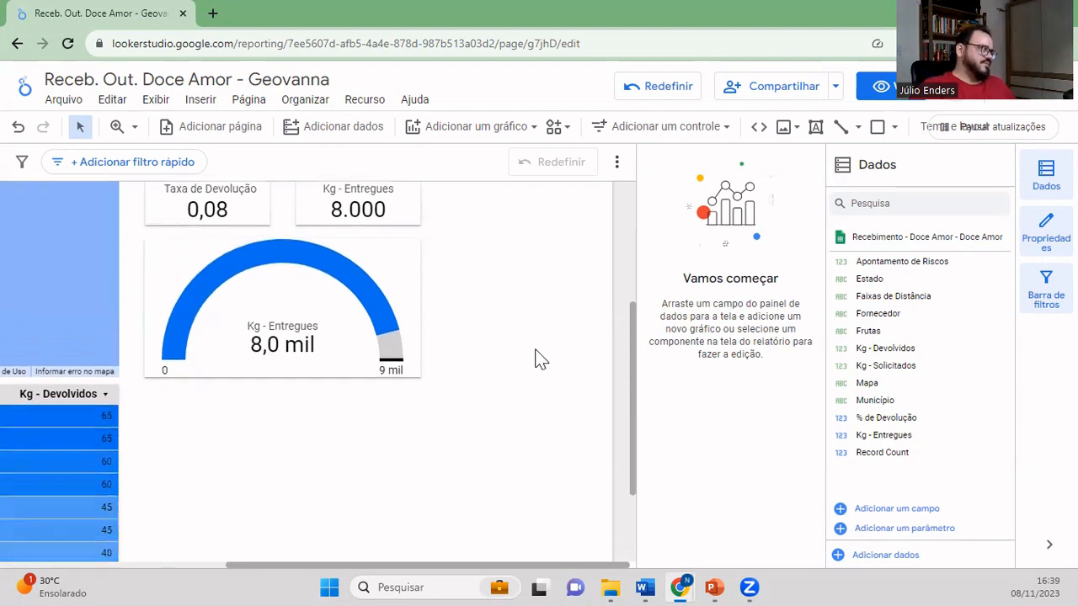
scroll(541, 359, down, 1)
scroll(541, 359, up, 2)
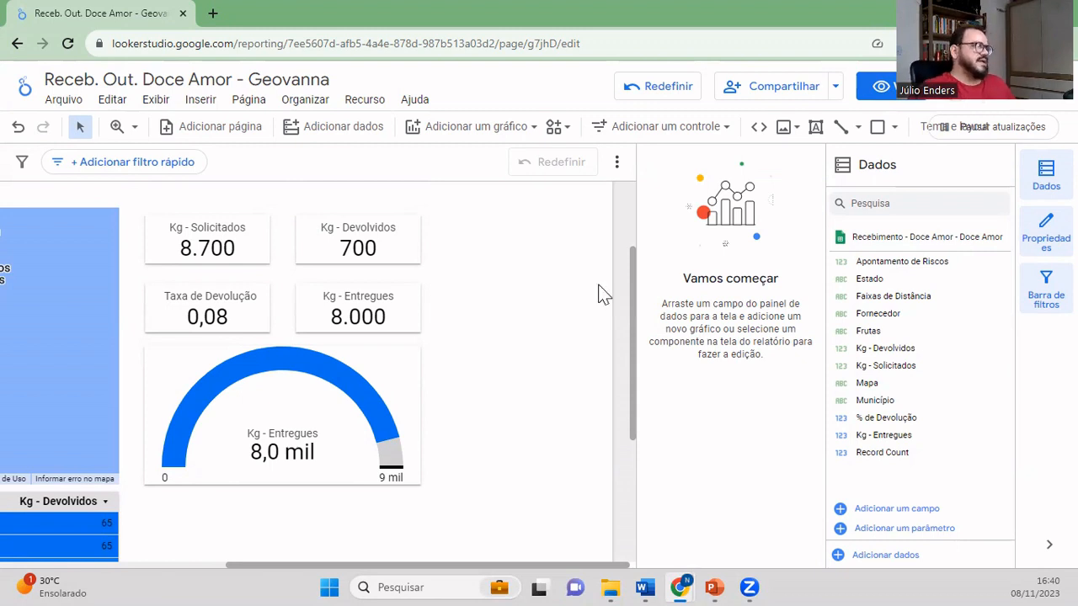
scroll(570, 313, down, 3)
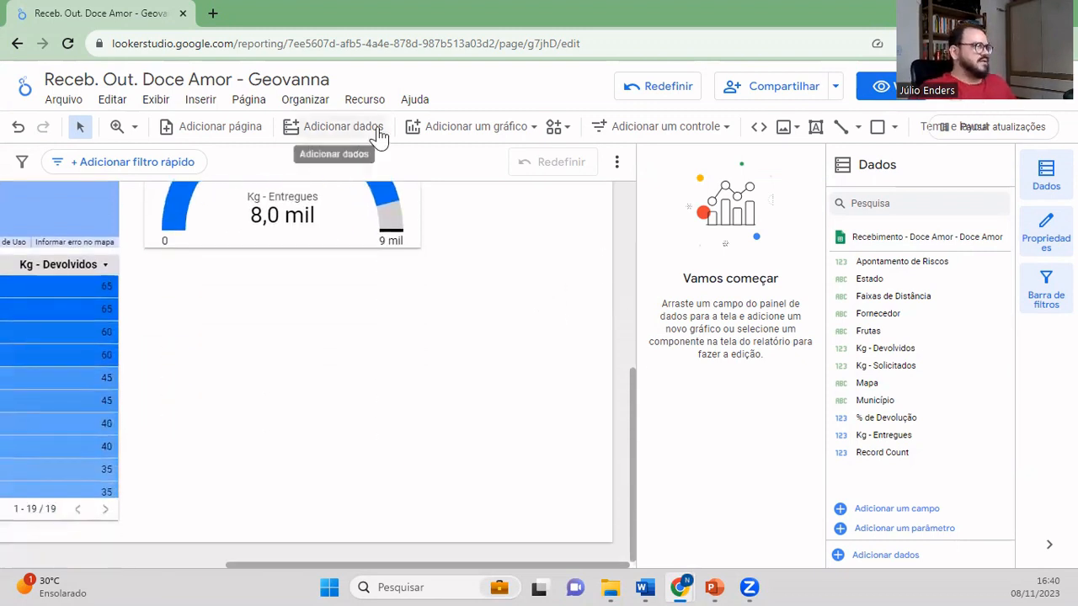
click(473, 128)
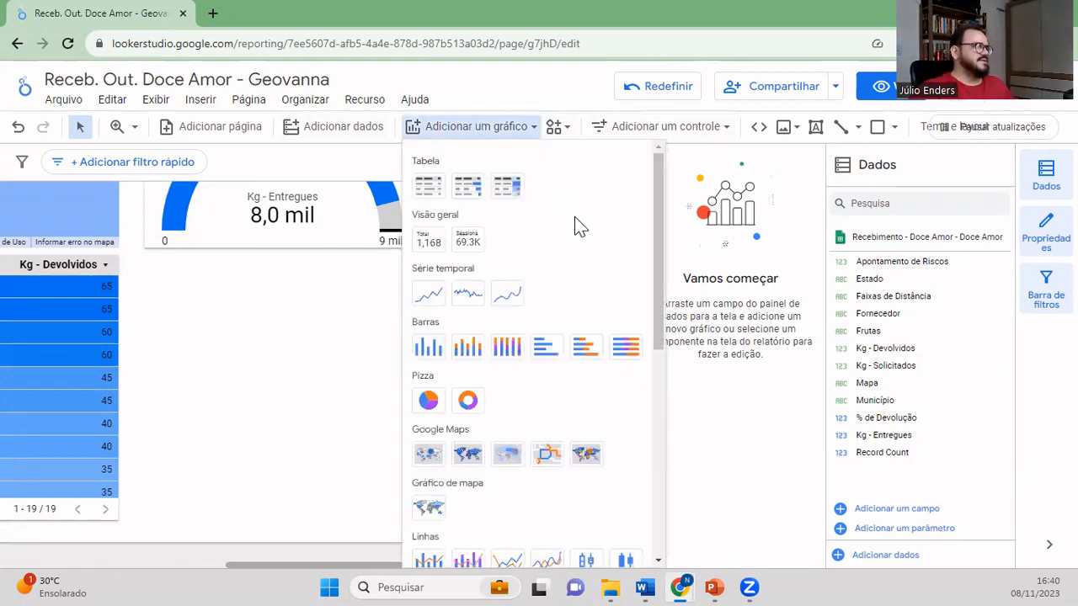
click(422, 190)
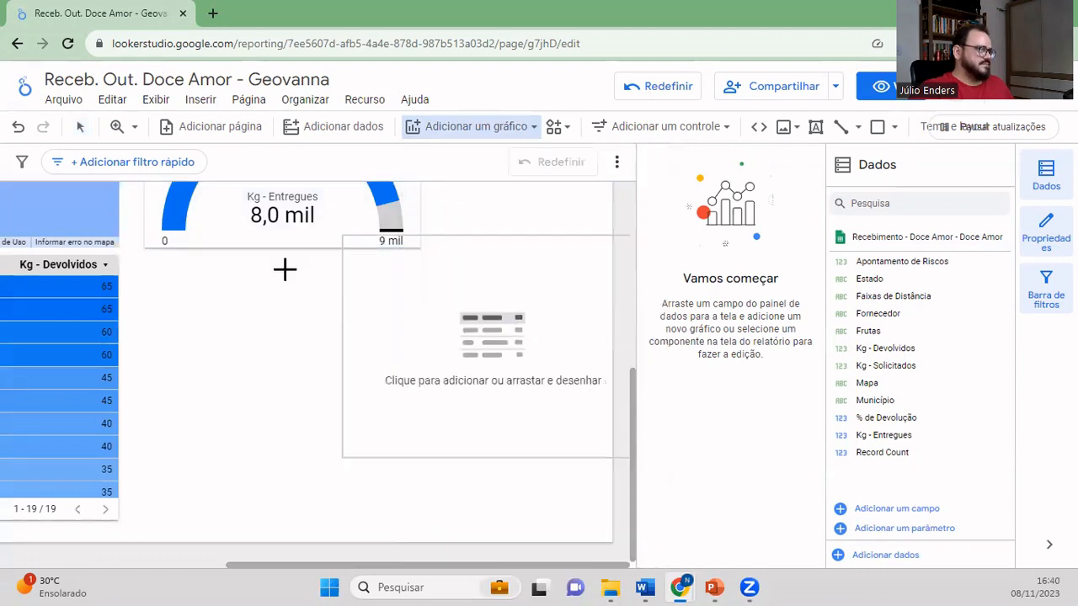
click(138, 254)
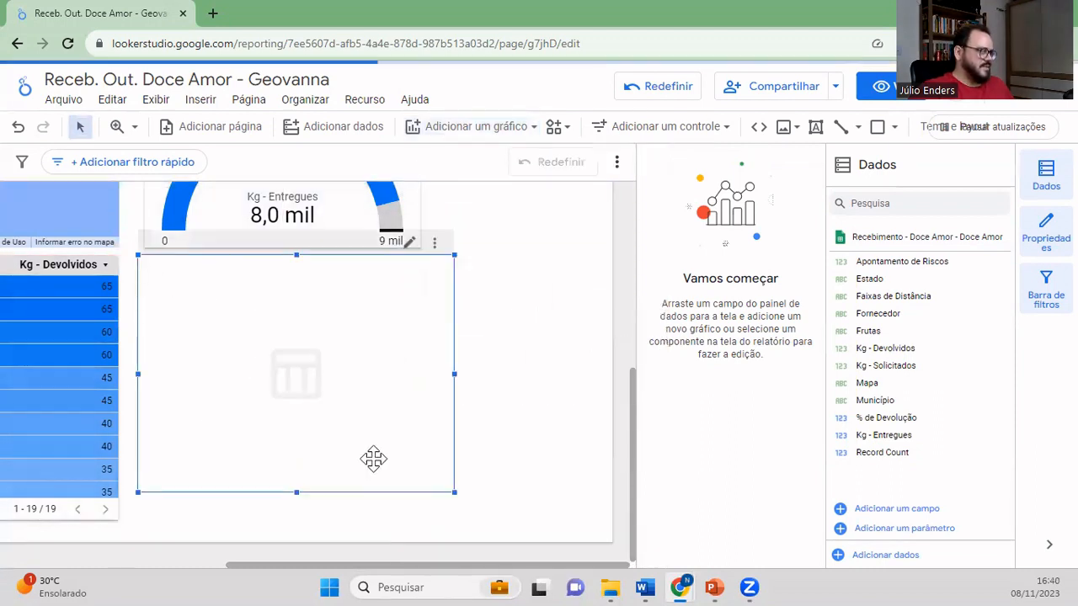
drag(455, 495, 596, 533)
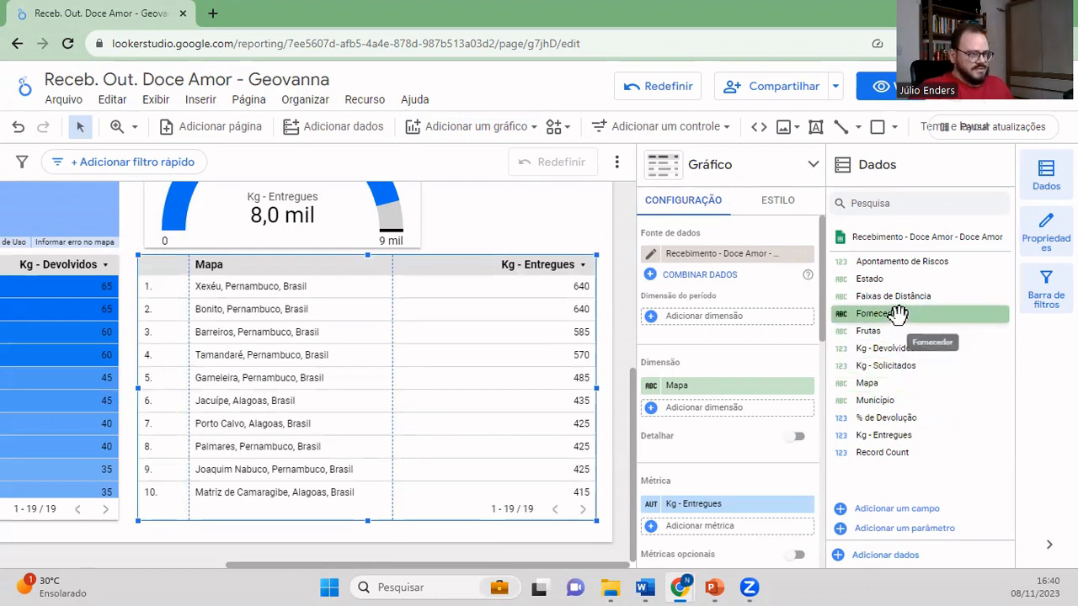
- Set the new table's dimension to Fornecedor and add Kg - Solicitados before Kg - Entregues and Kg - Devolvidos after it as metrics
drag(897, 315, 808, 391)
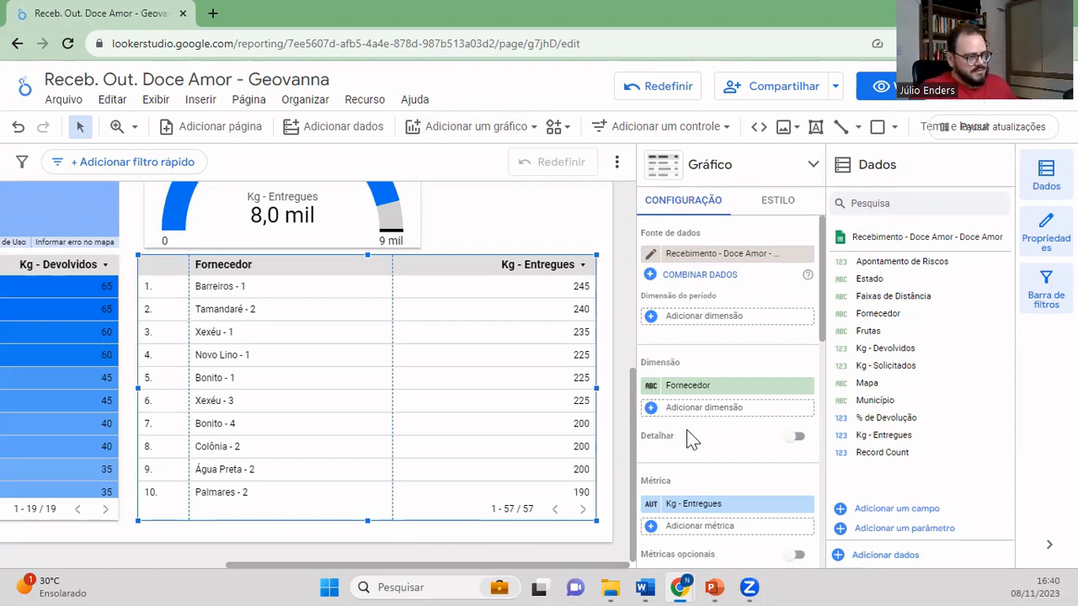
scroll(690, 437, down, 2)
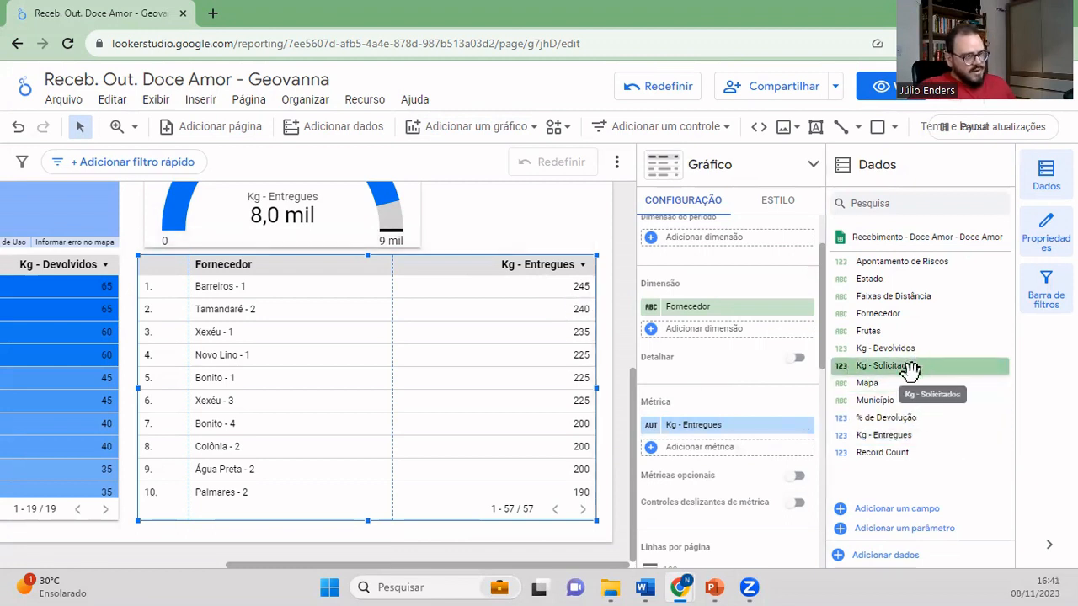
drag(913, 367, 772, 449)
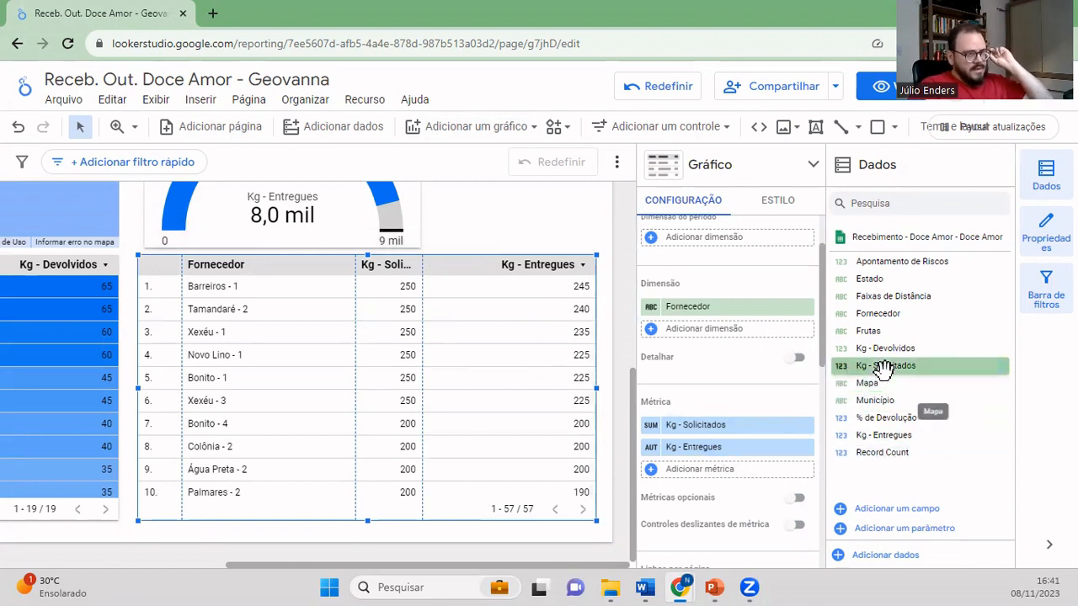
drag(889, 352, 651, 504)
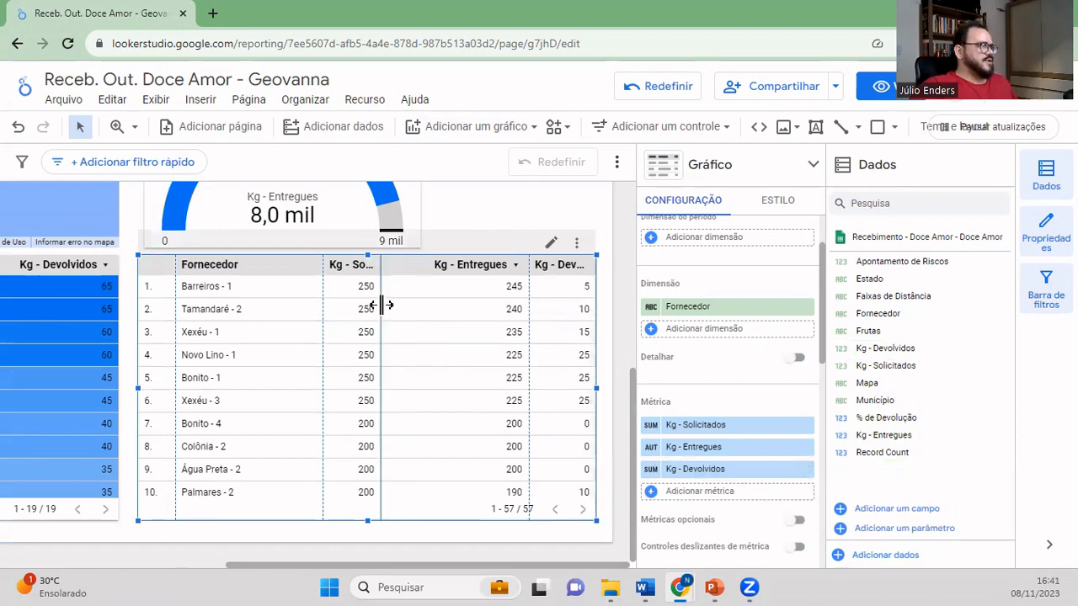
- Add the % de Devolução metric to the table and adjust the Fornecedor and Kg - Solicitados column widths to fit the headers
drag(380, 302, 421, 301)
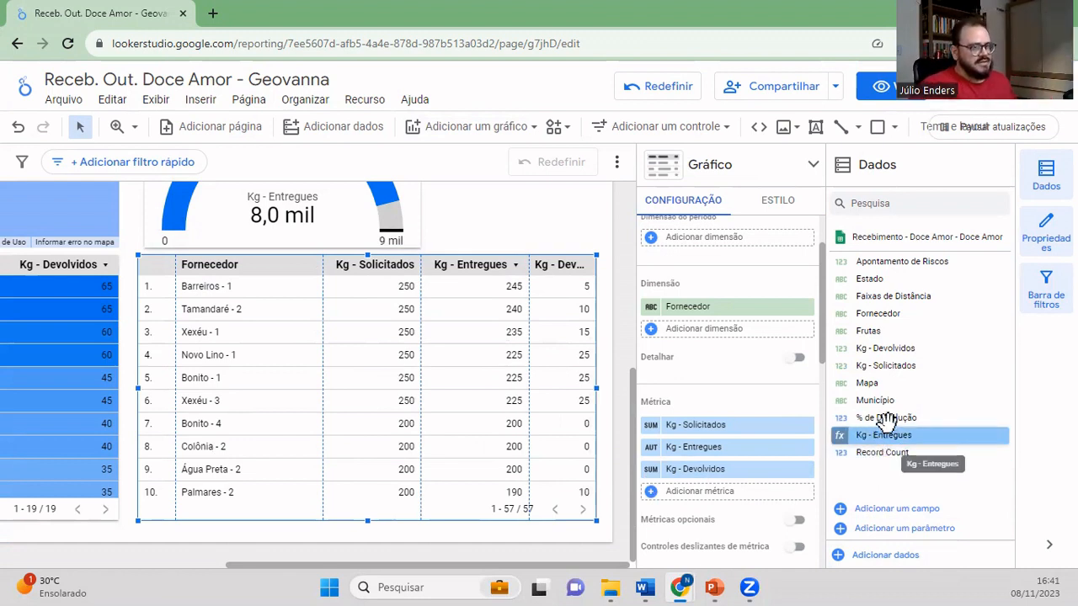
drag(890, 417, 795, 489)
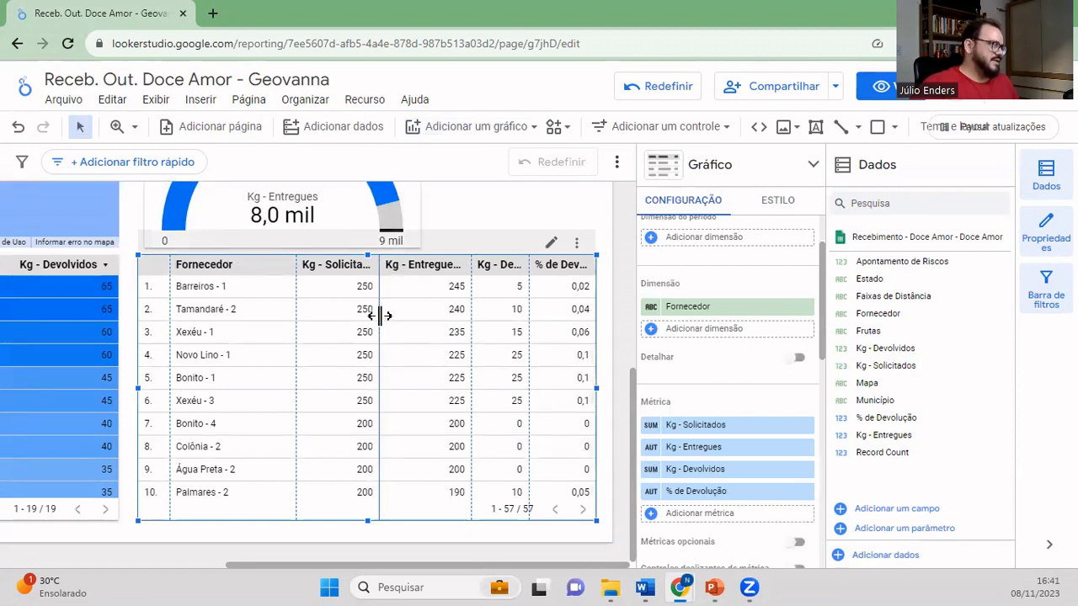
drag(294, 291, 263, 292)
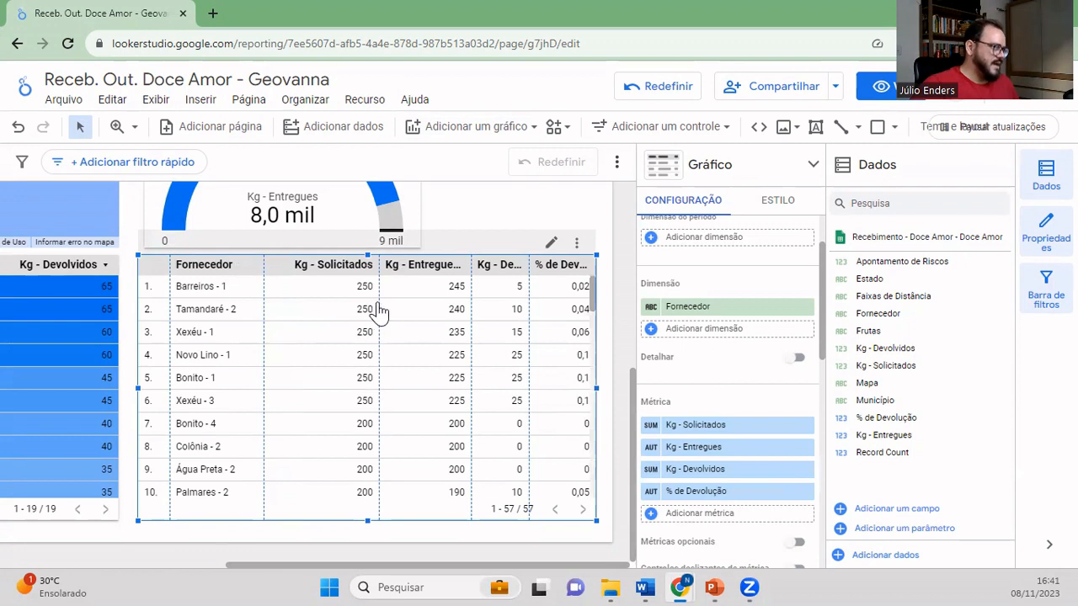
mouse_move(378, 298)
mouse_down()
mouse_move(334, 291)
mouse_move(364, 292)
mouse_up()
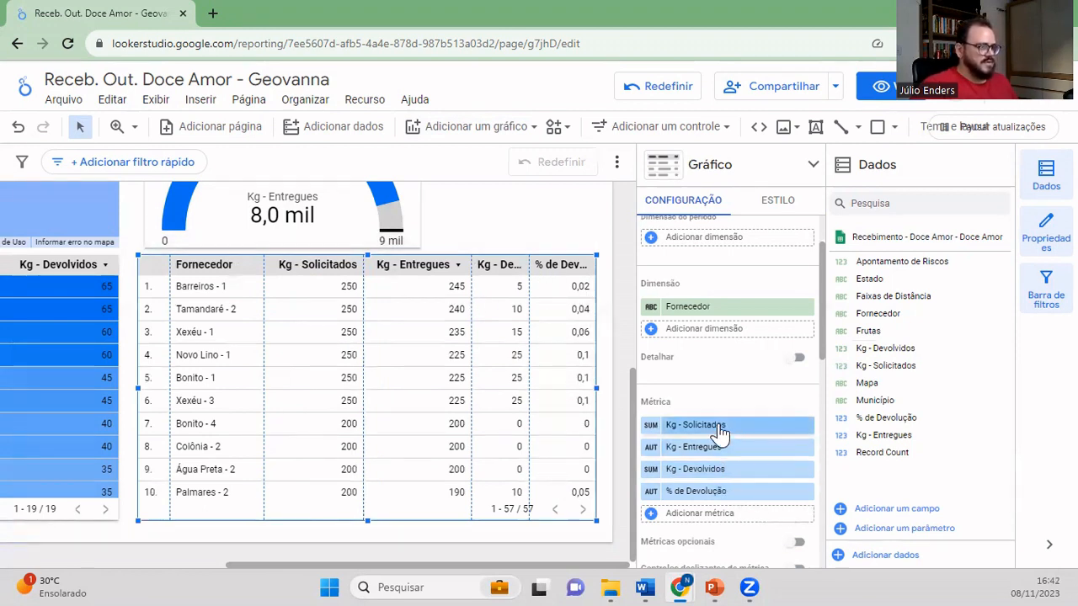
- Rename the table's % de Devolução metric to "Tx Dev."
click(662, 497)
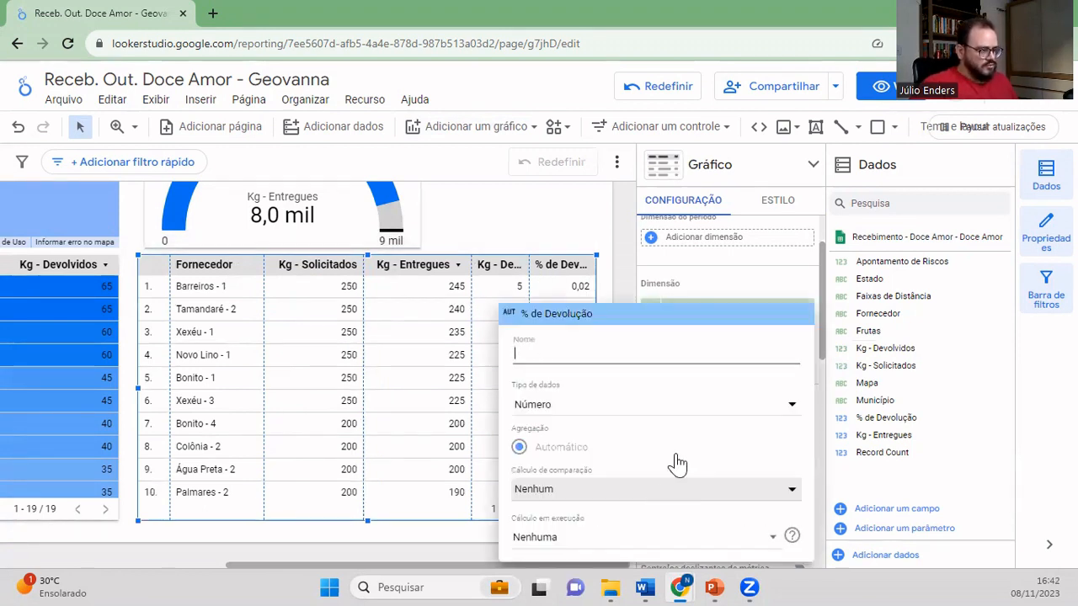
text(Tx)
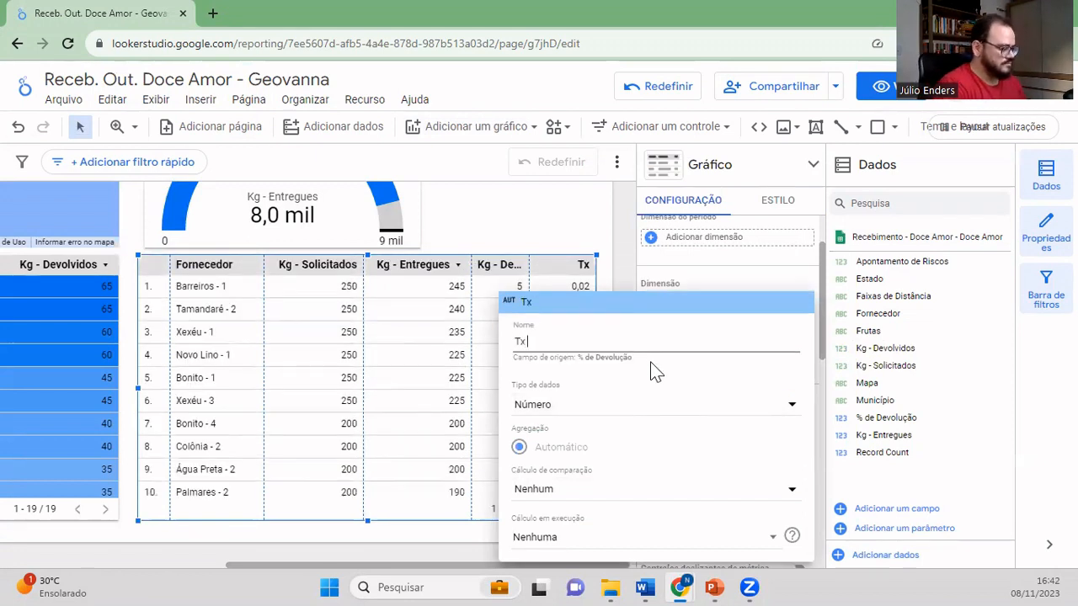
text( Dev.)
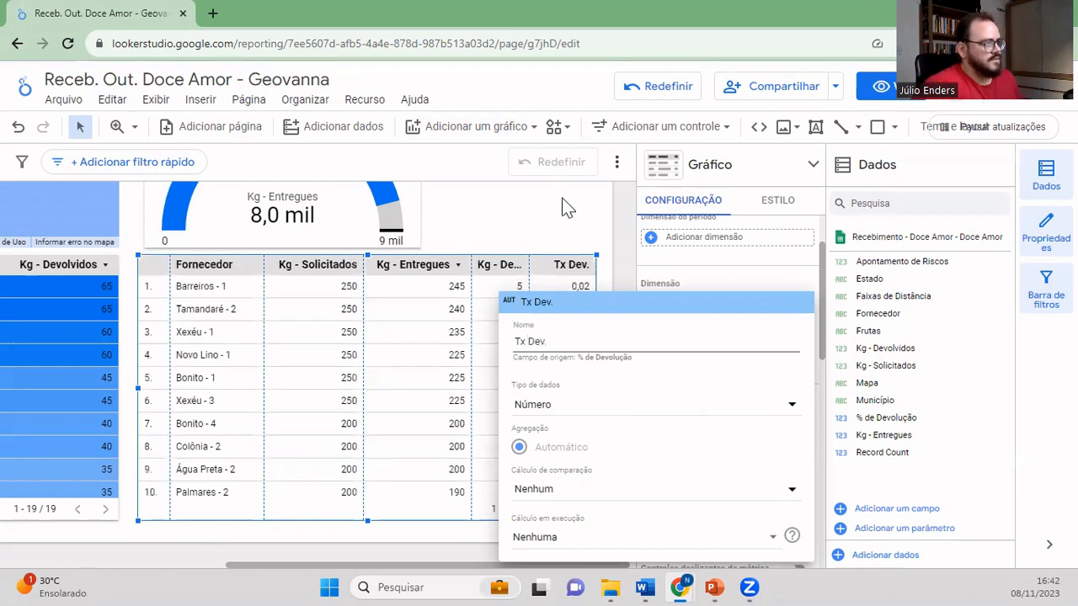
click(569, 225)
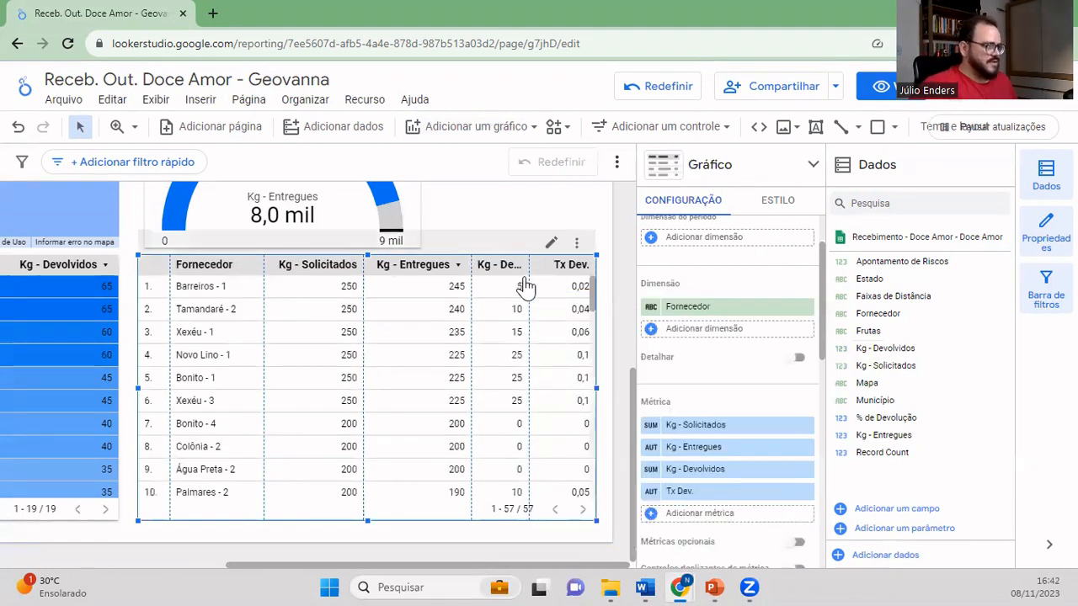
- Widen the table's Kg - Devolvidos column slightly and rename that metric to "Dev."
drag(531, 266, 535, 266)
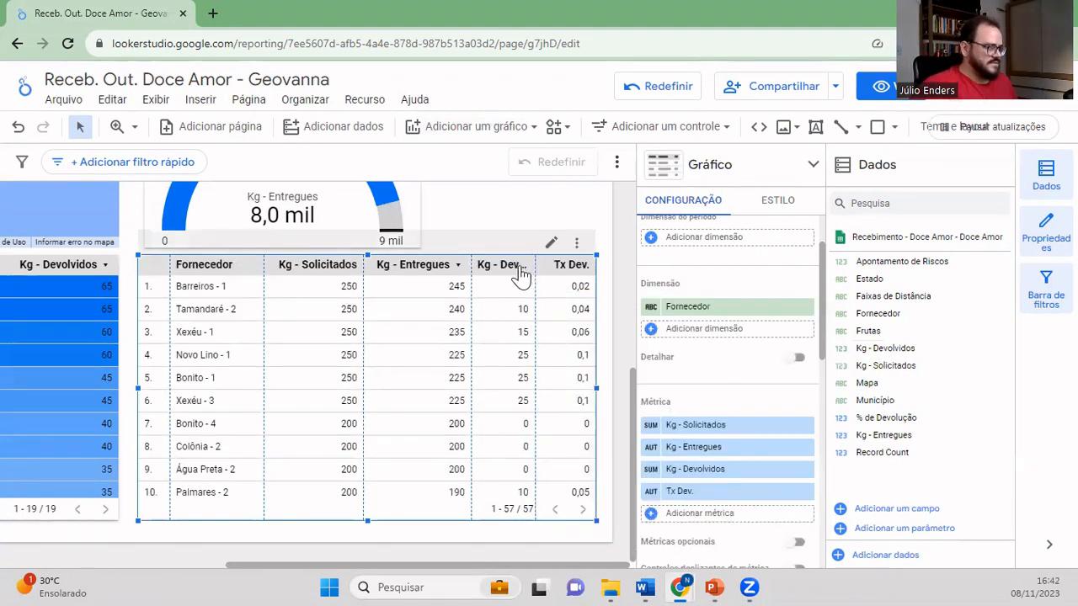
click(649, 469)
text(Dev.)
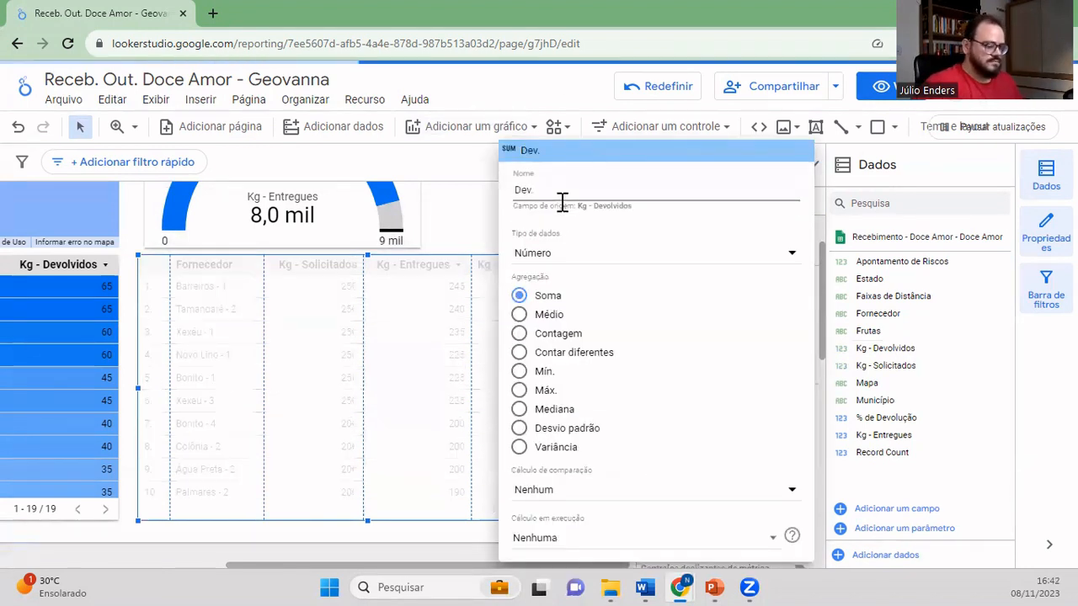
click(566, 72)
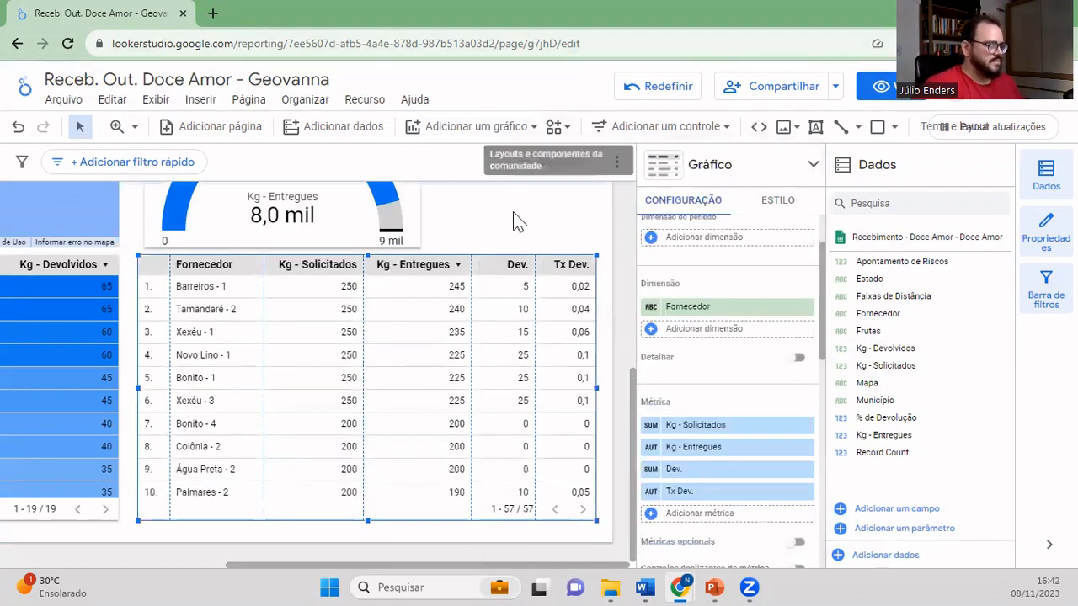
- Rename the supplier table's Kg - Entregues metric to "Entrega (kg)" and its Dev. metric to "Dev. (kg)"
click(434, 266)
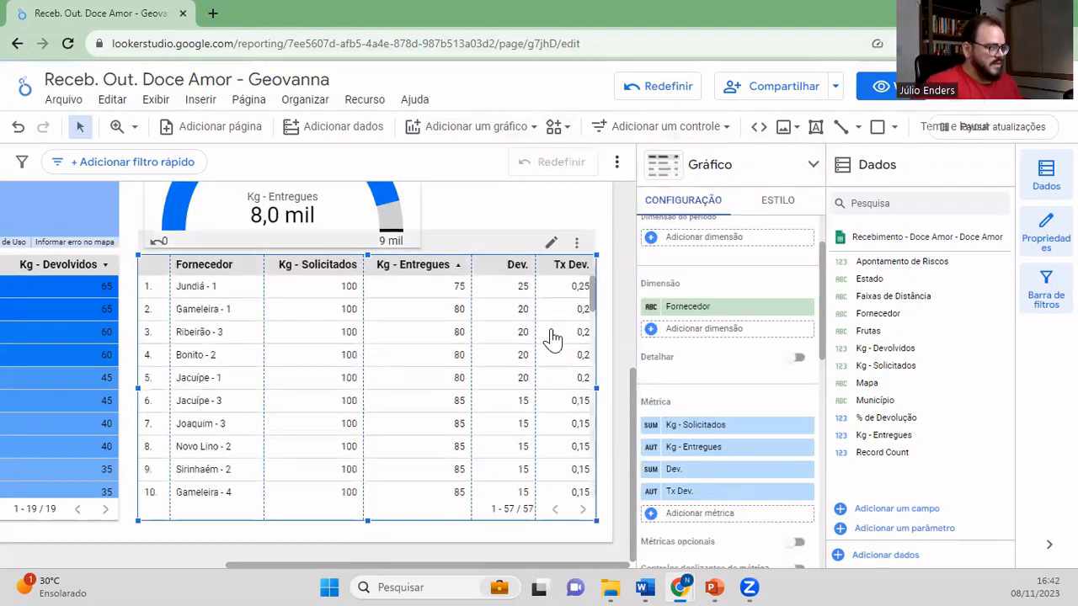
click(439, 266)
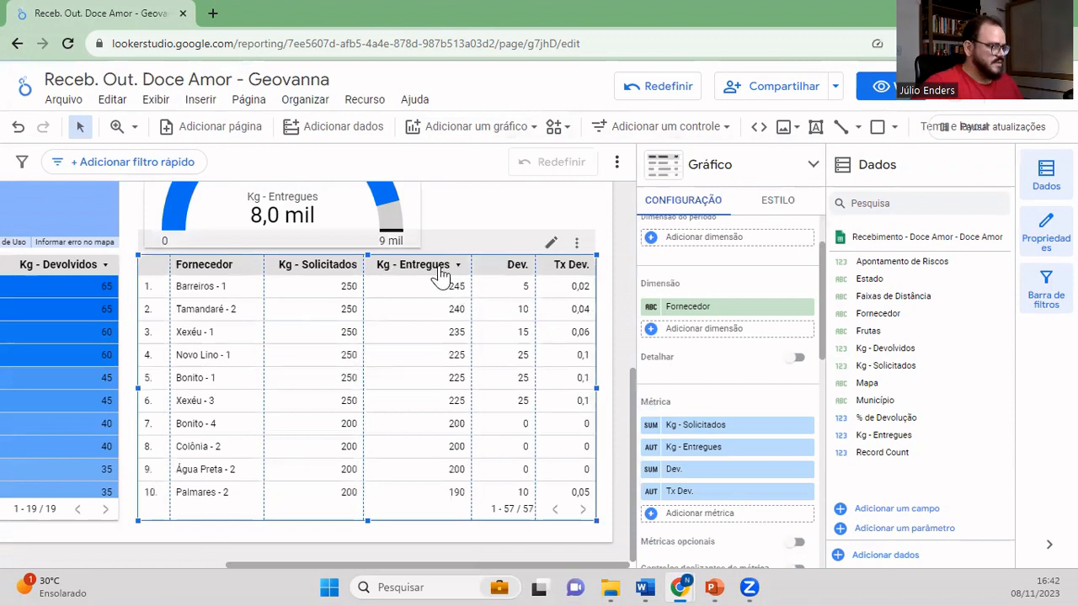
click(652, 447)
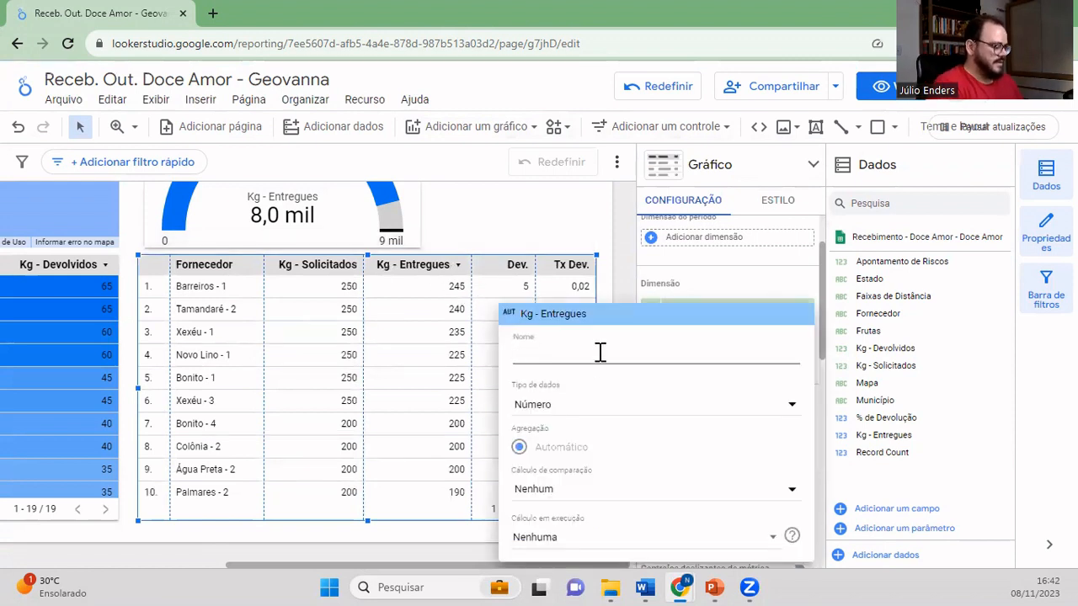
text(Entrega)
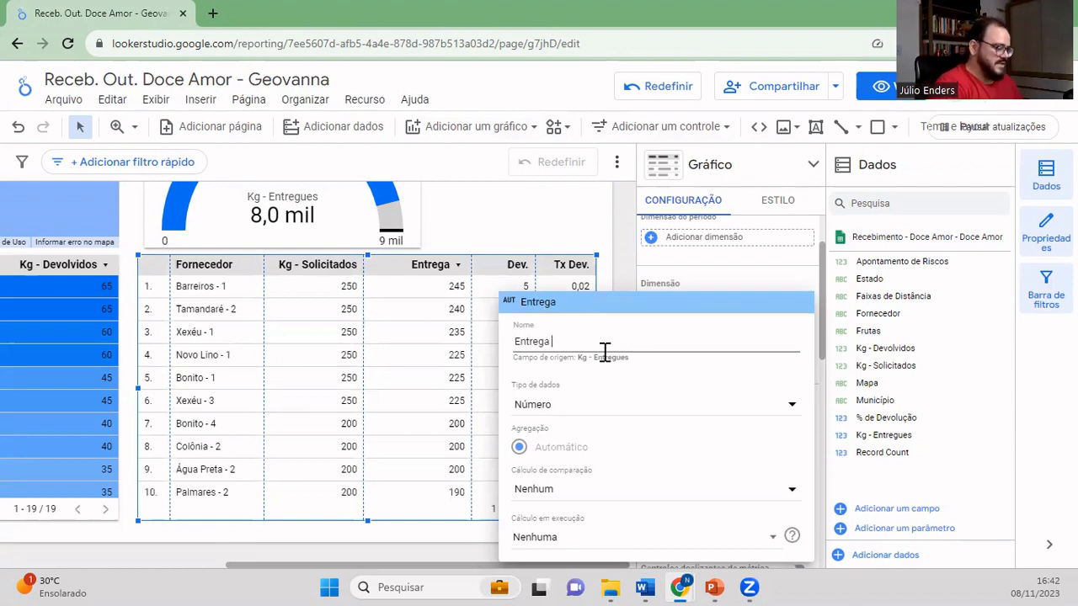
text((kg)
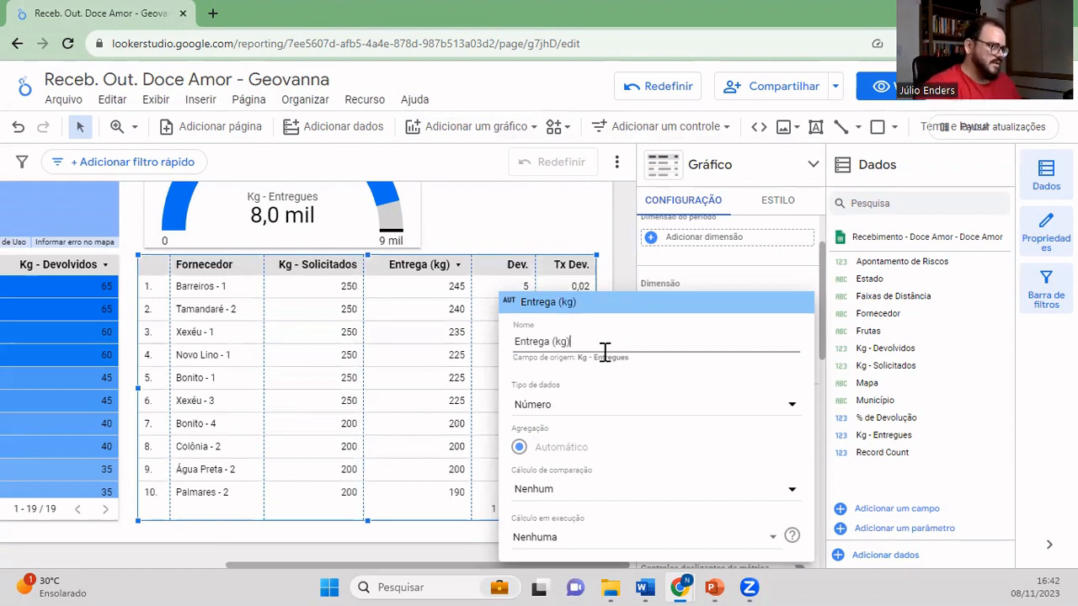
key(Escape)
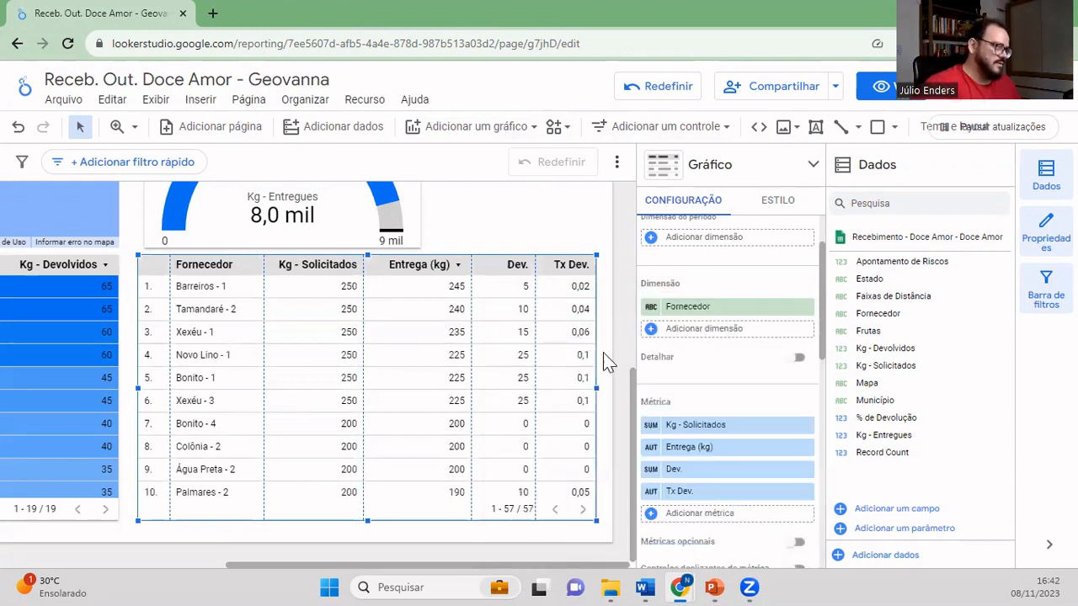
click(651, 469)
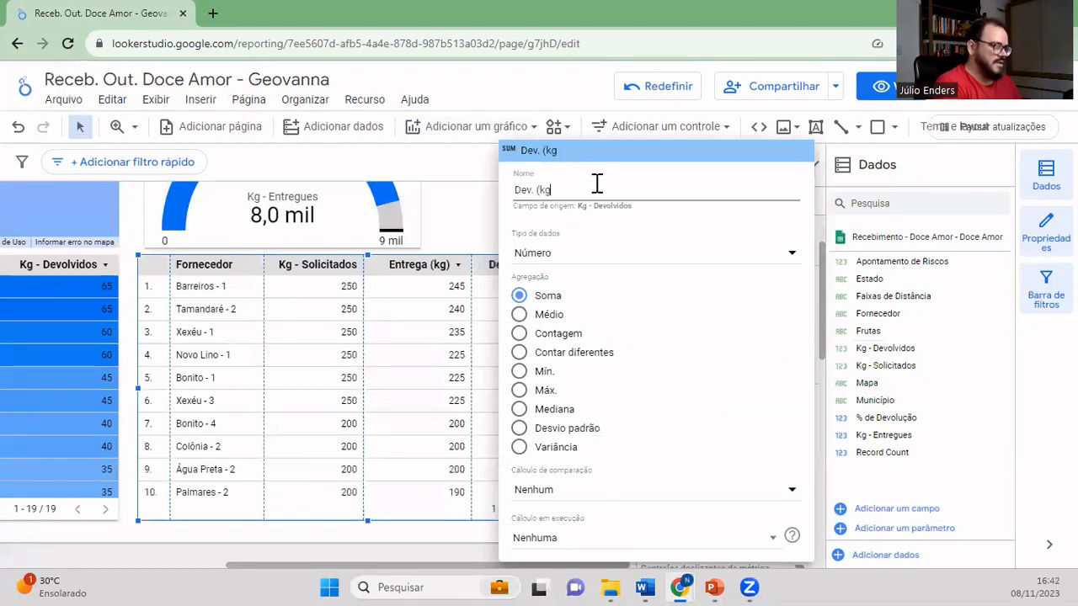
key(Escape)
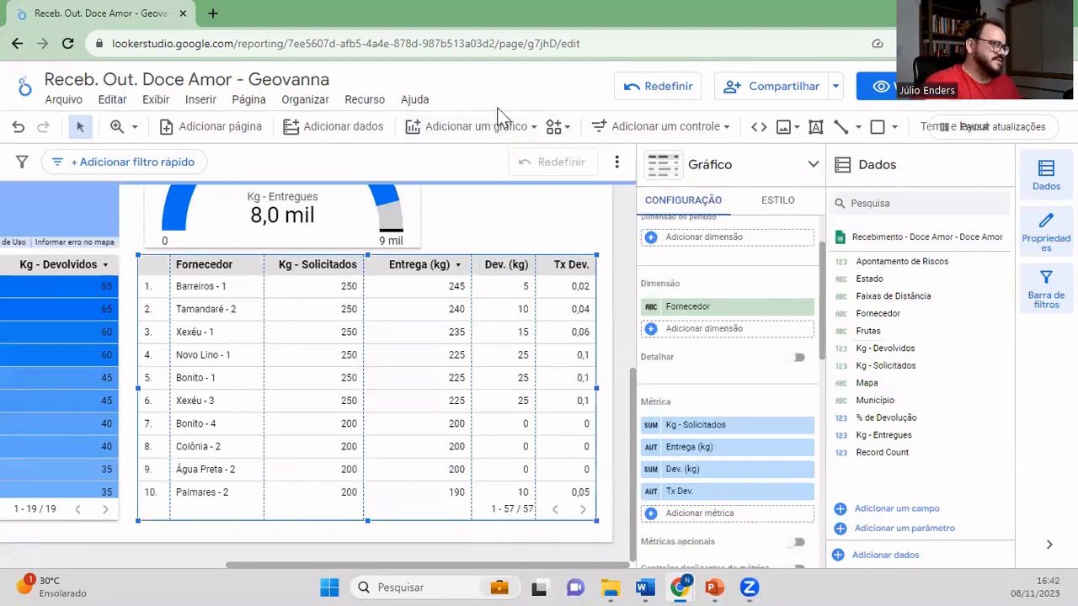
- Rename the Kg - Solicitados metric to "Solitação (kg)" and narrow the Entrega (kg) column slightly
click(649, 426)
text(Solit)
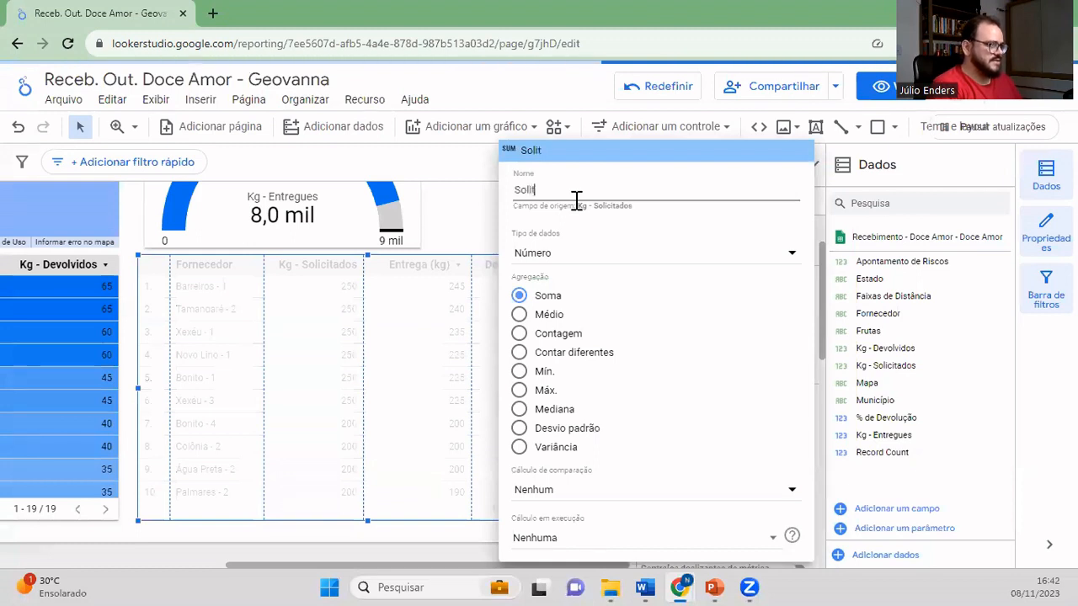
text(ação)
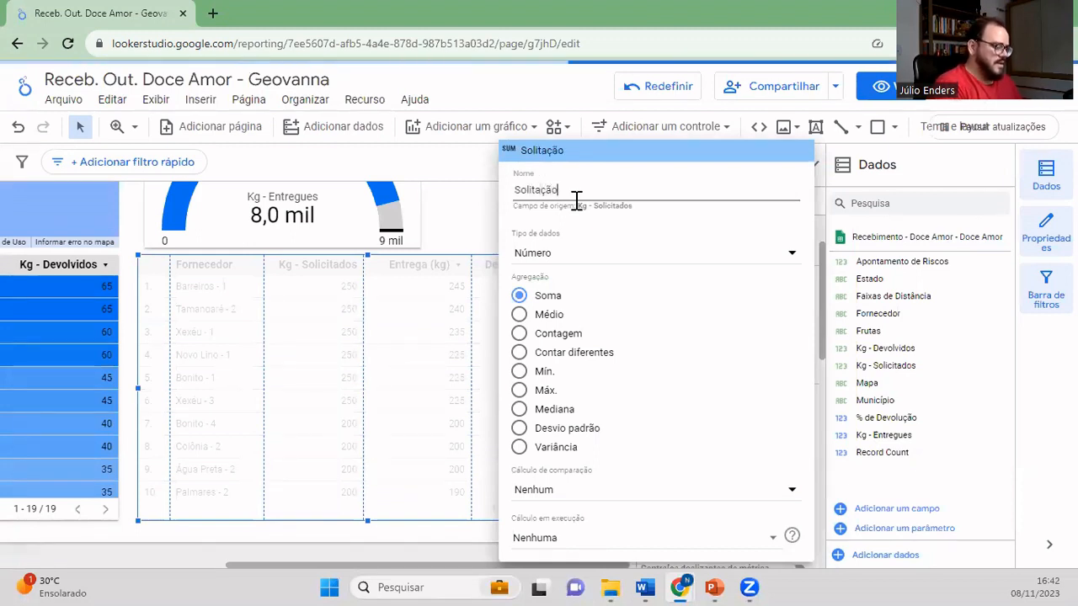
text( (kg))
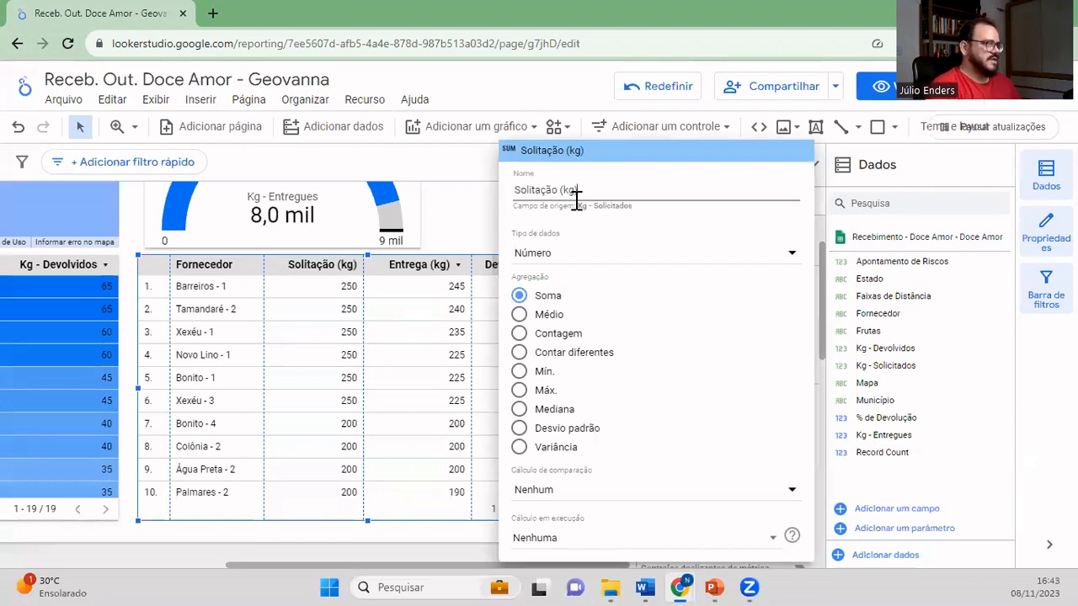
key(Return)
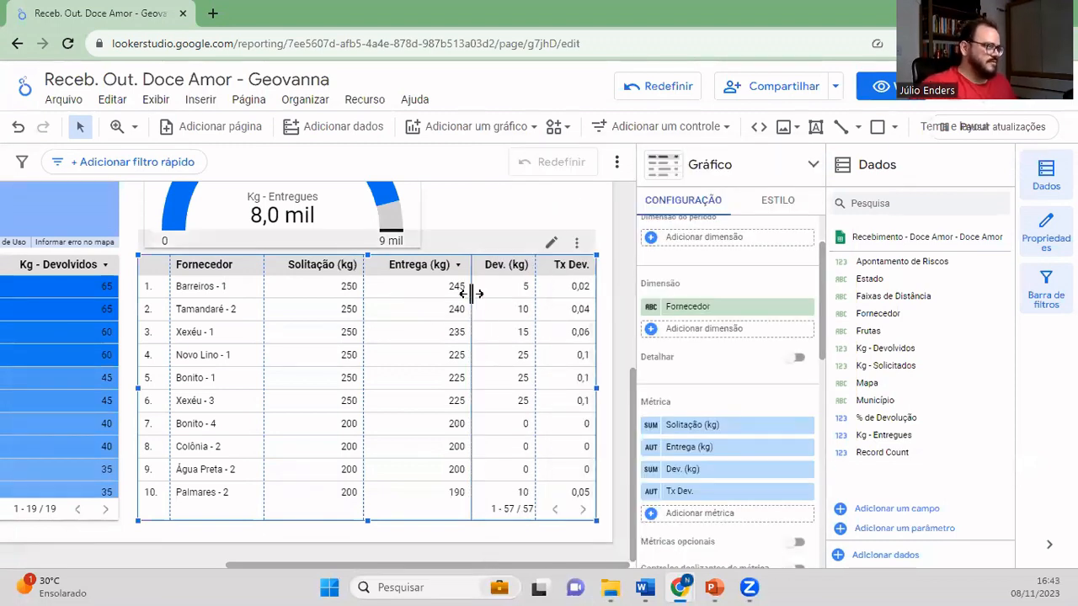
drag(472, 292, 460, 291)
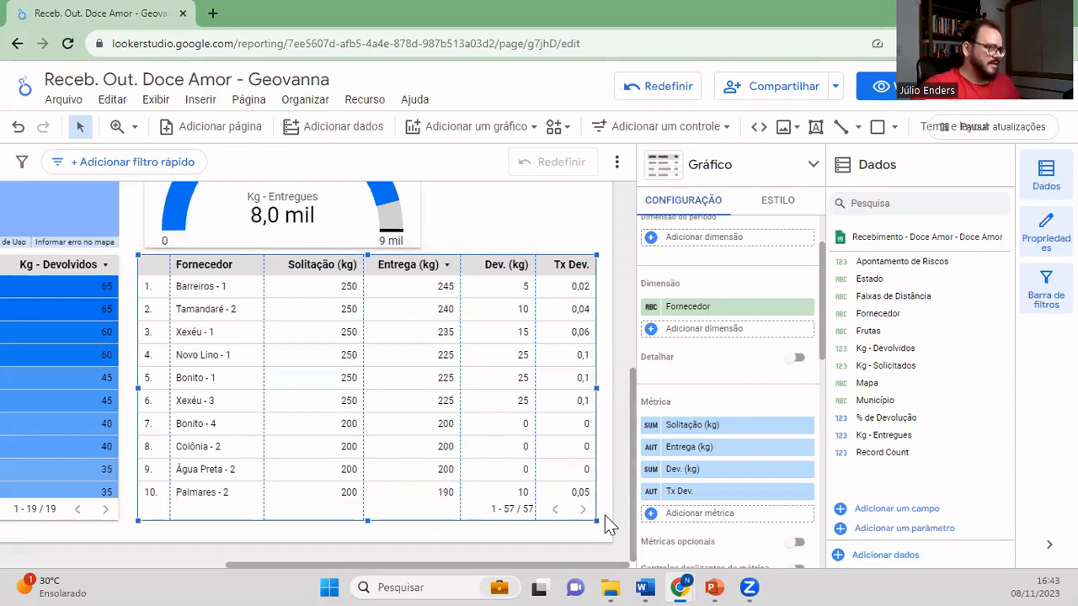
- Sort the supplier table by Tx Dev. in descending order and examine the return rates down the supplier list
click(580, 266)
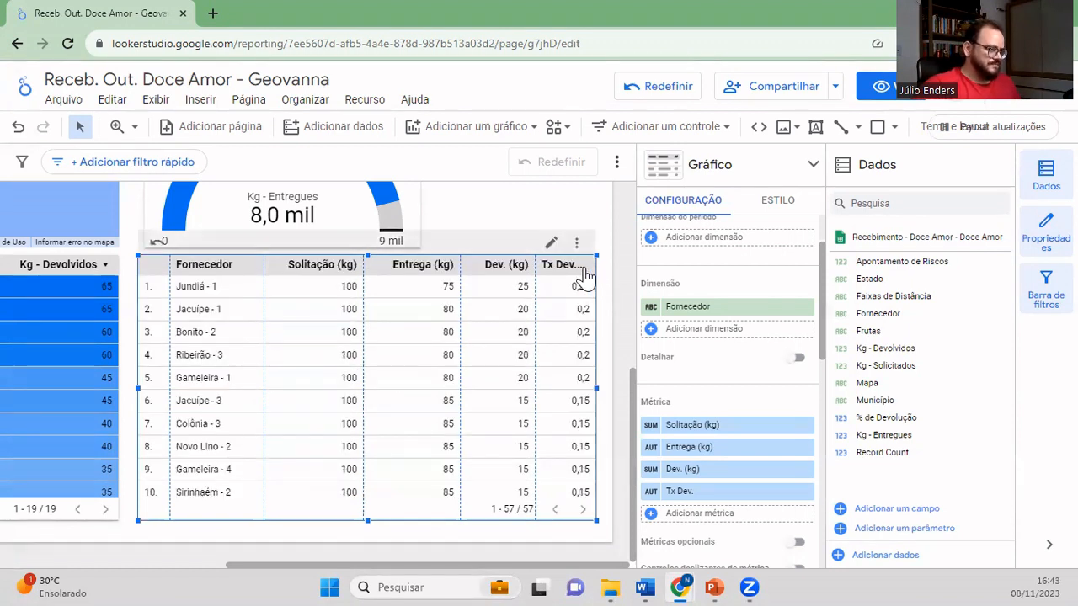
click(581, 269)
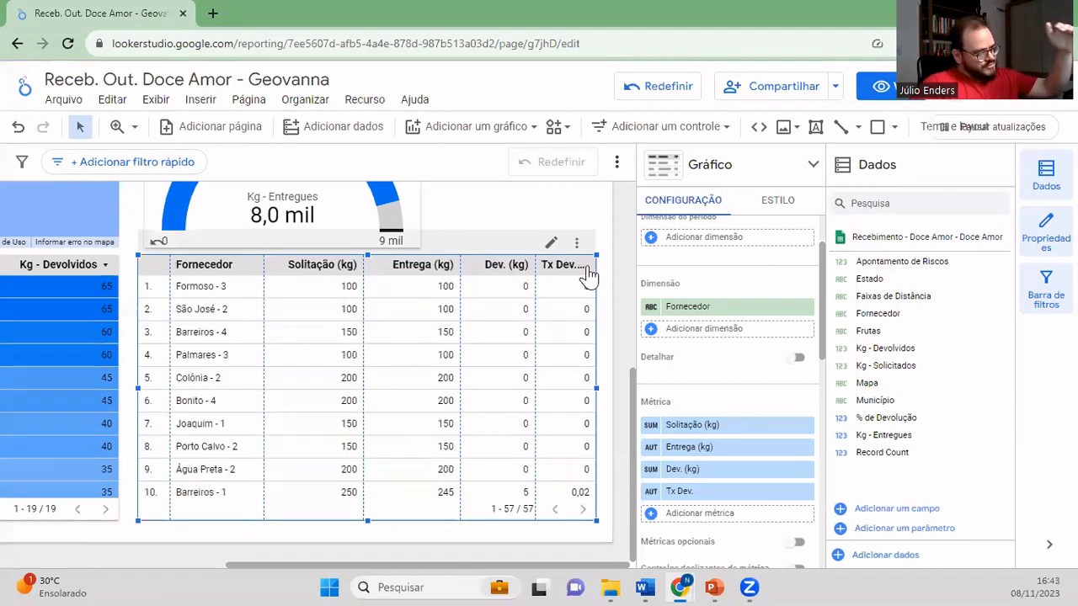
click(587, 269)
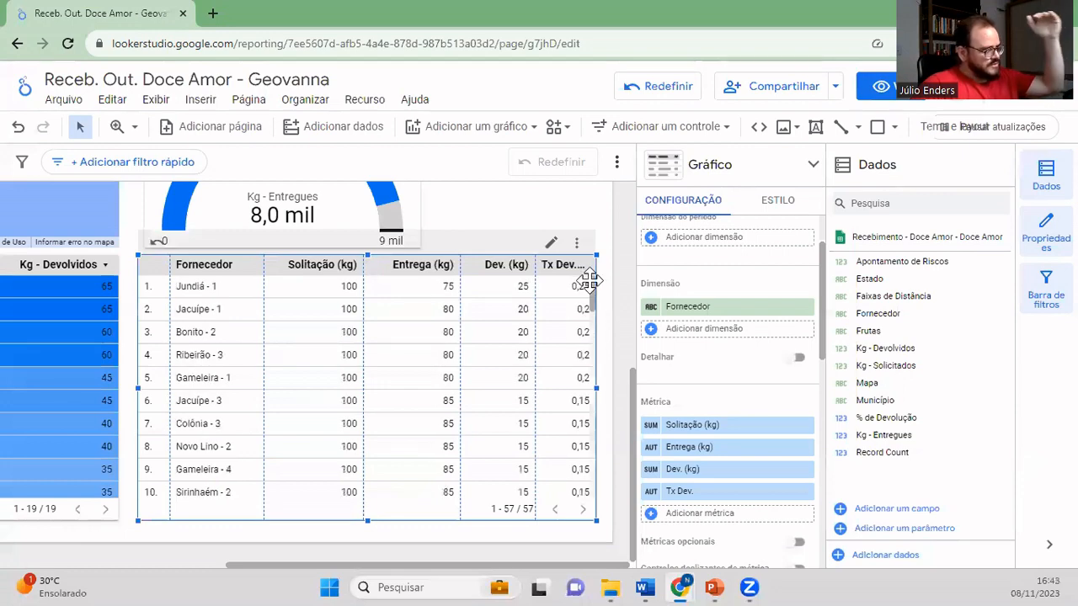
scroll(586, 328, down, 6)
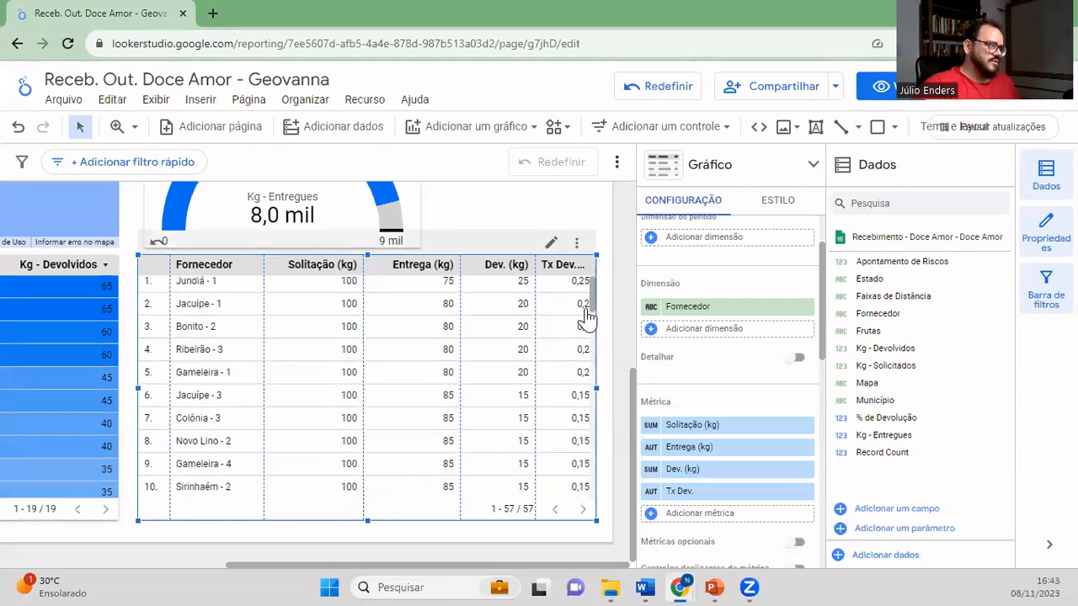
scroll(587, 370, down, 6)
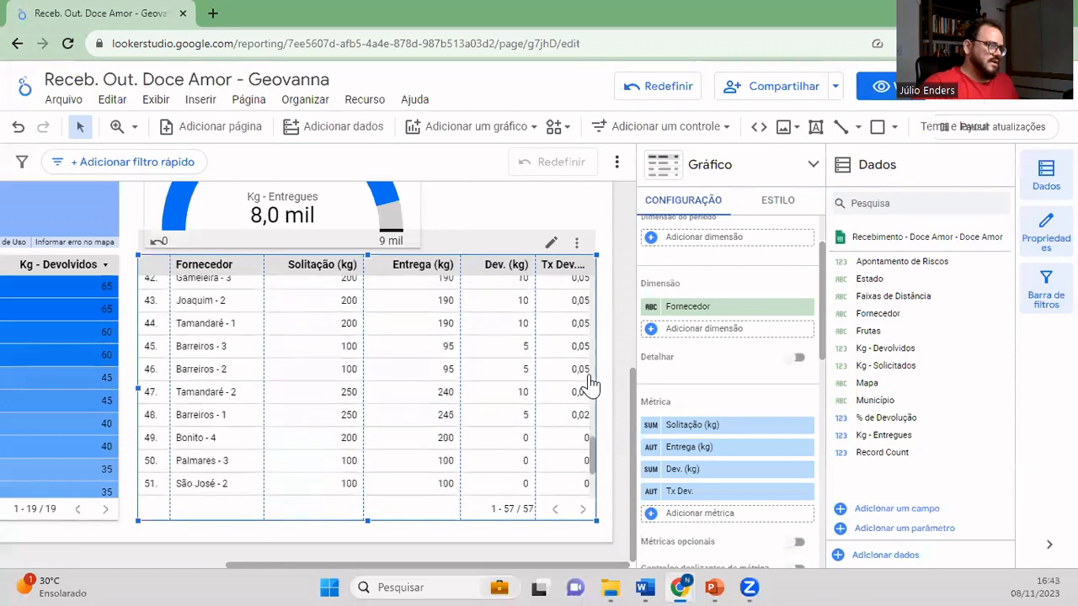
scroll(590, 374, up, 5)
scroll(590, 381, up, 10)
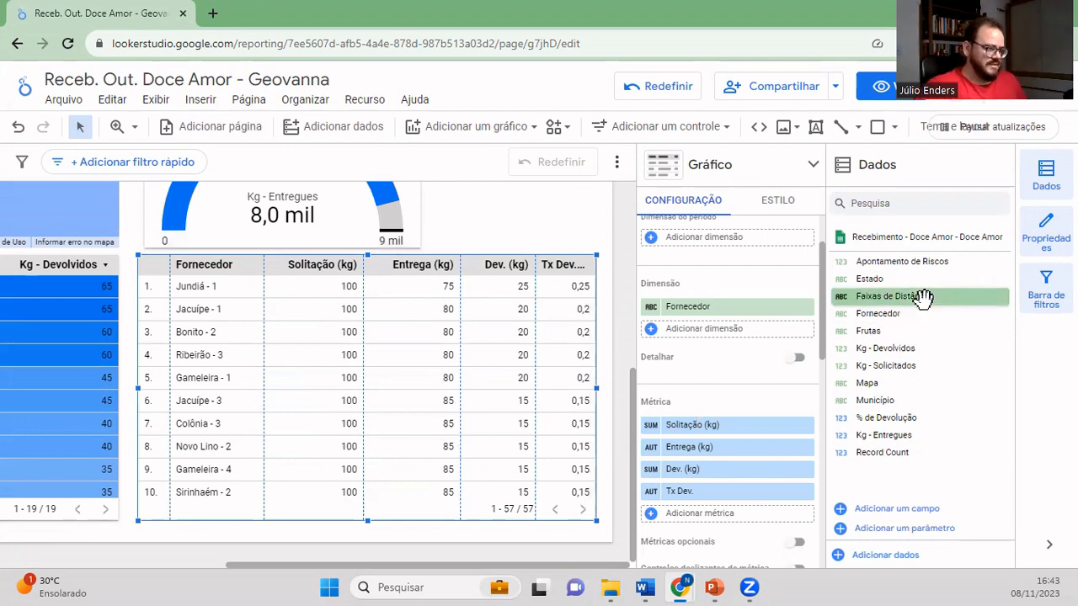
- Add Faixas de Distância as the supplier table's first metric and review its data type and aggregation options
drag(923, 298, 760, 431)
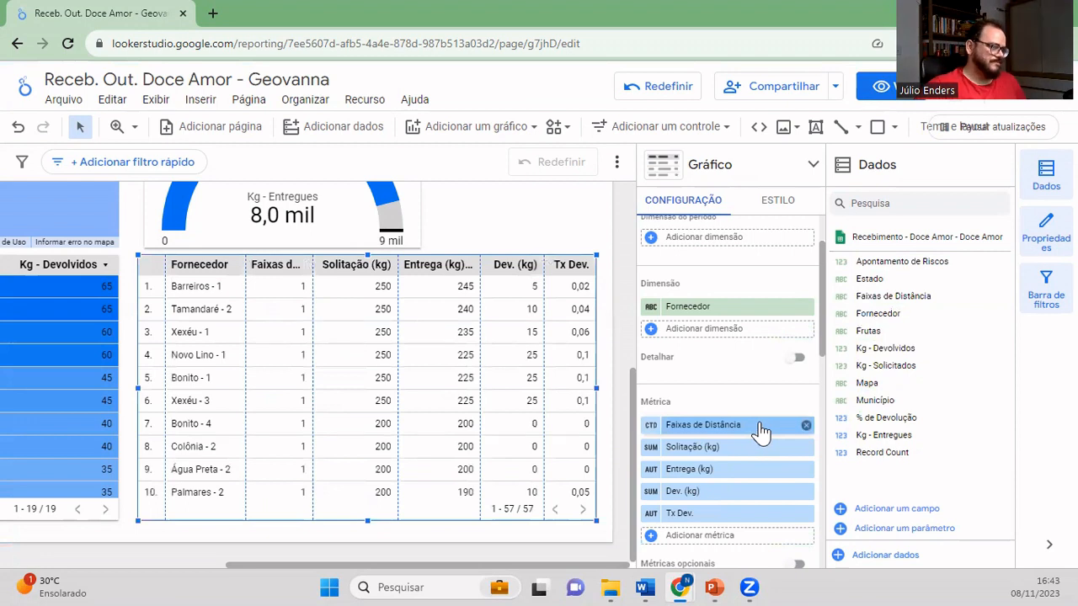
click(652, 426)
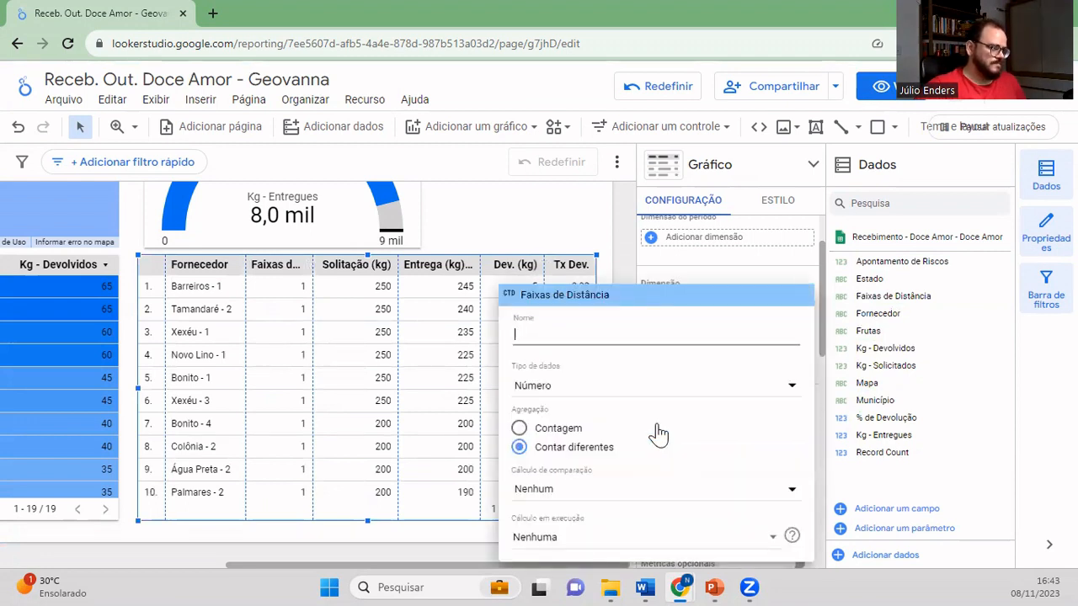
click(660, 397)
mouse_move(658, 399)
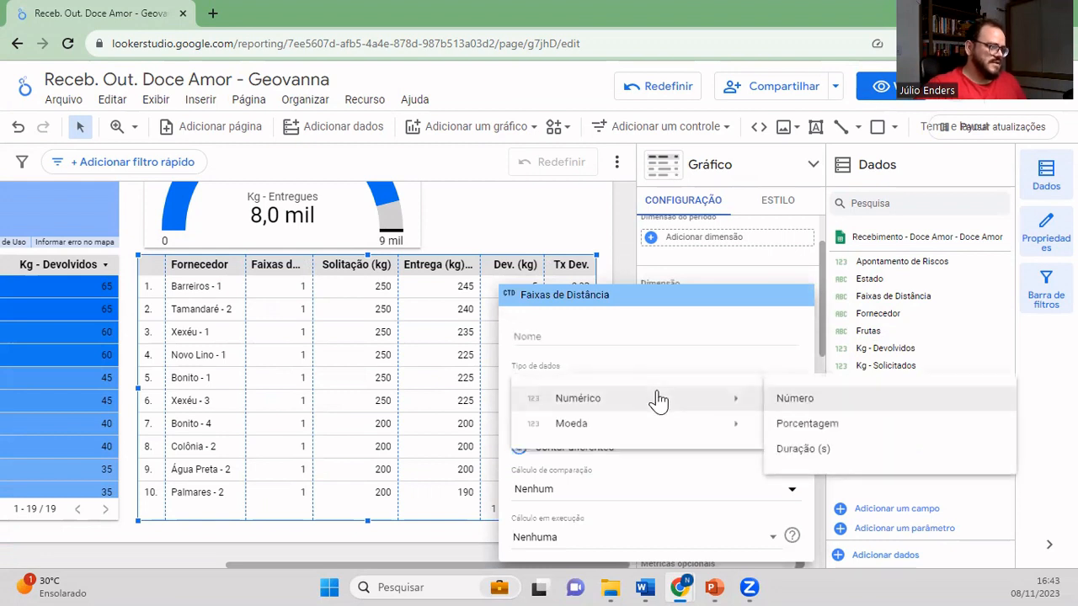
click(795, 398)
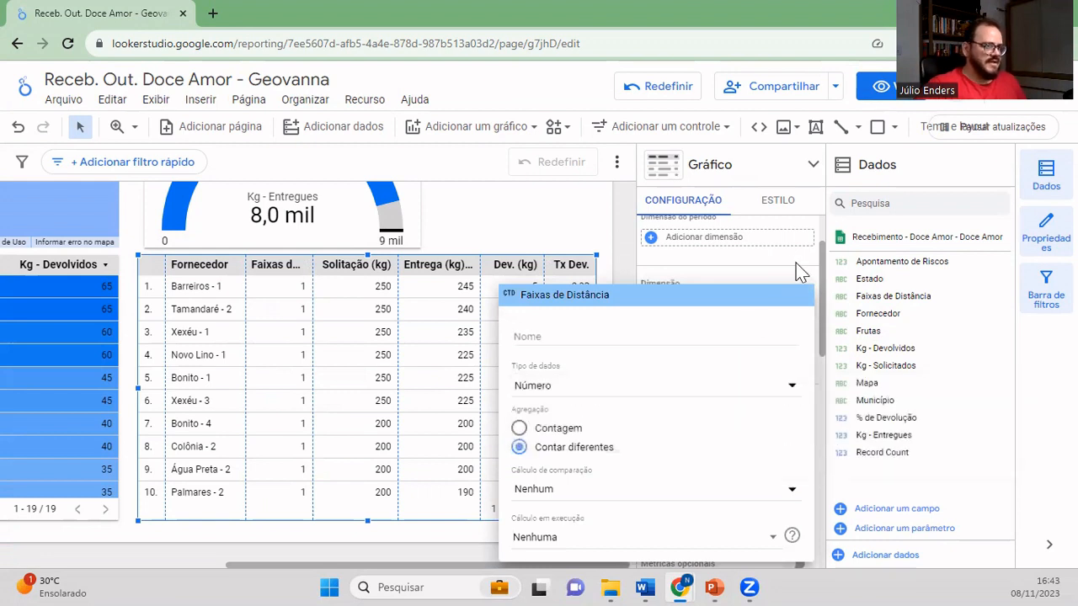
click(824, 302)
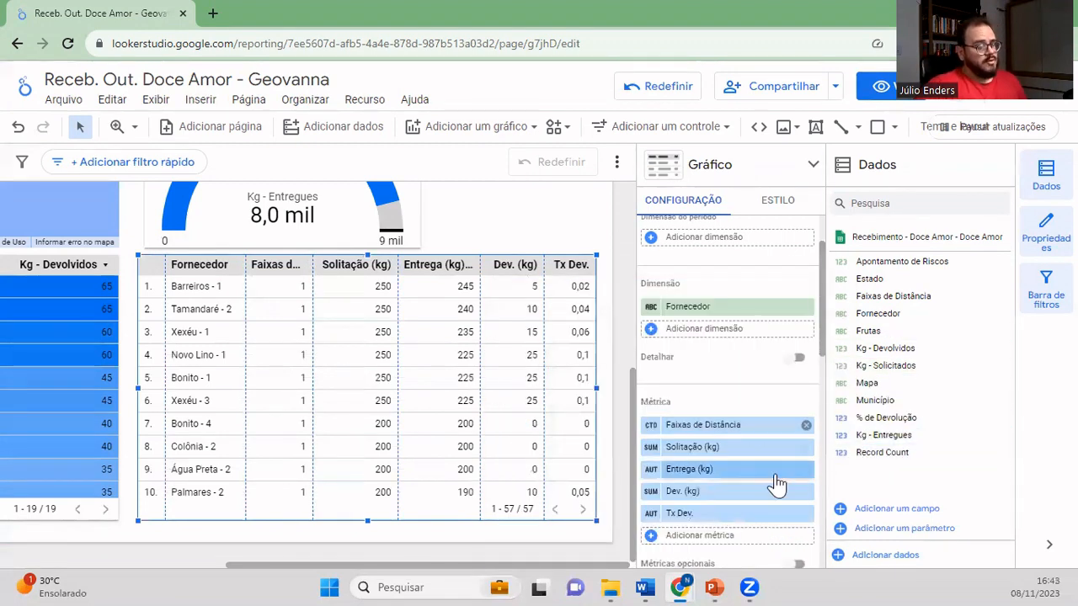
click(651, 427)
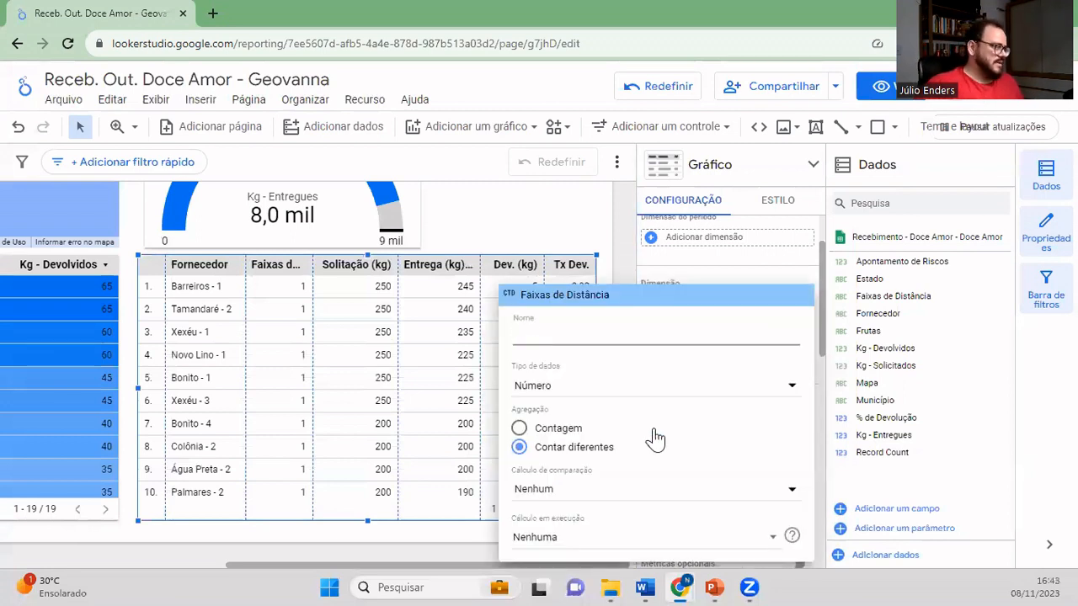
click(763, 282)
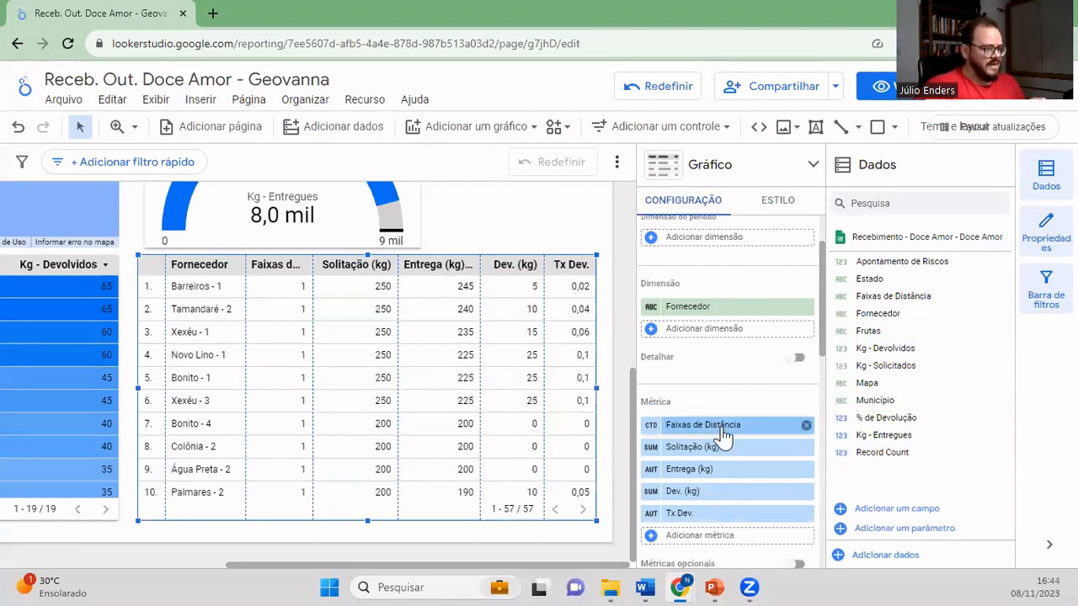
- Move Faixas de Distância from the metrics to the dimensions after Fornecedor and widen its column to show the full distance ranges
drag(721, 425, 737, 330)
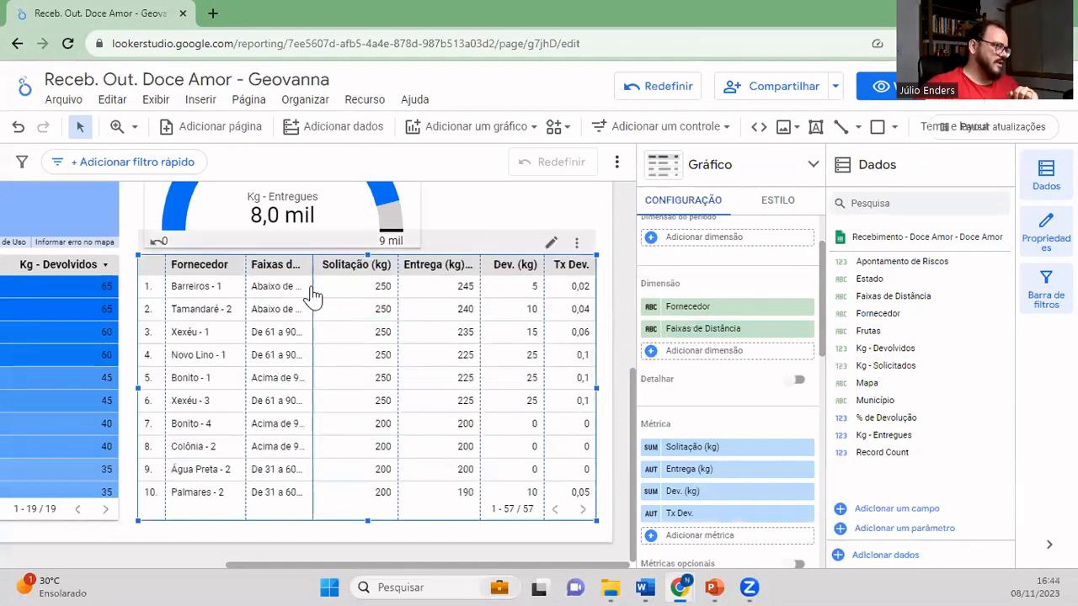
drag(313, 287, 331, 286)
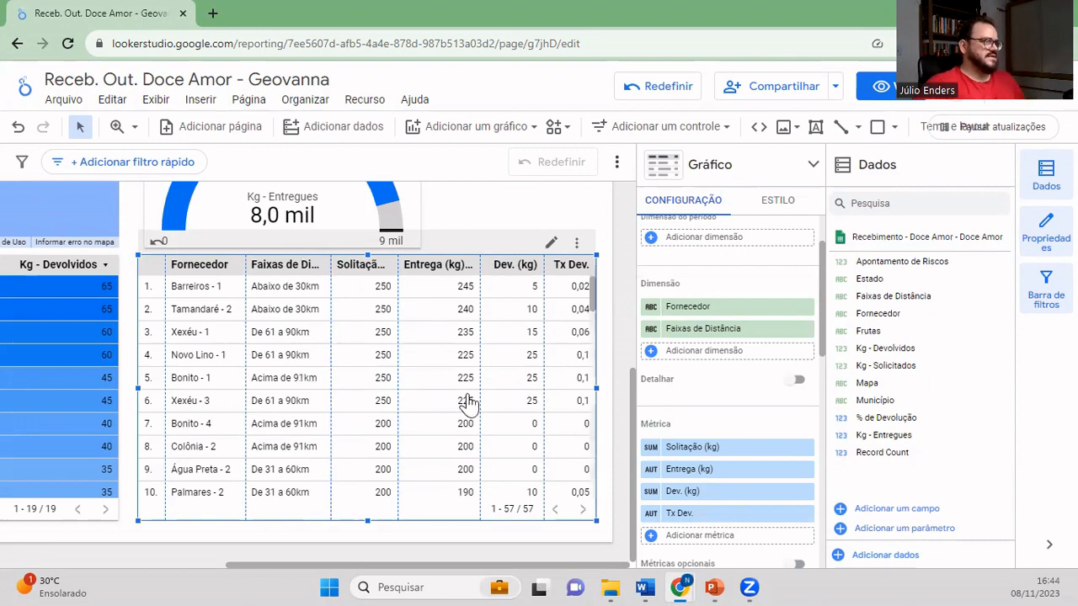
- Compare the supplier table with the Município table below the map, and delete the Município table
drag(435, 566, 192, 542)
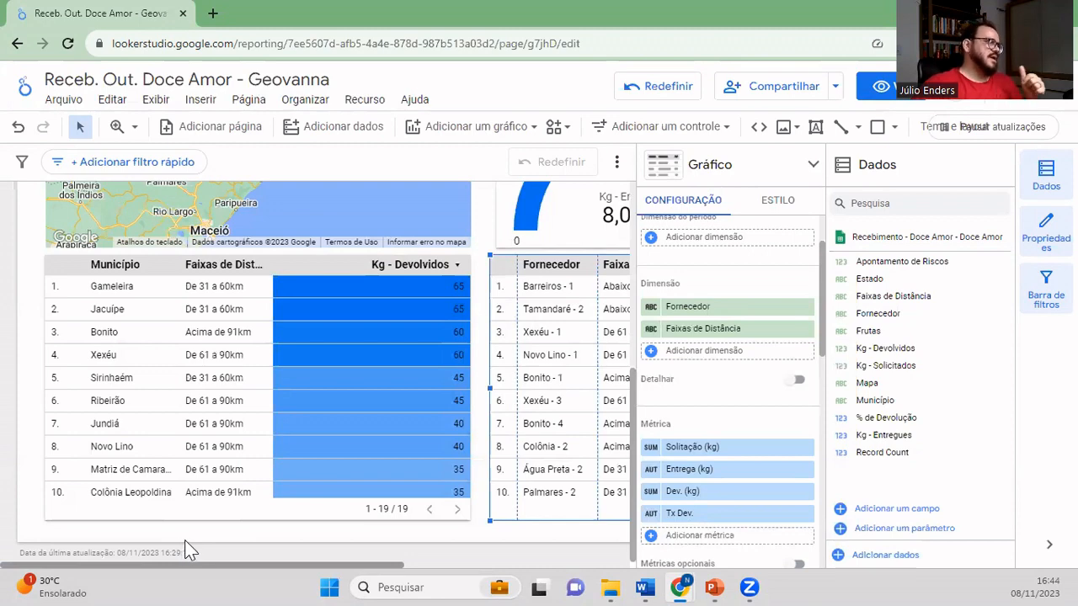
drag(184, 540, 436, 538)
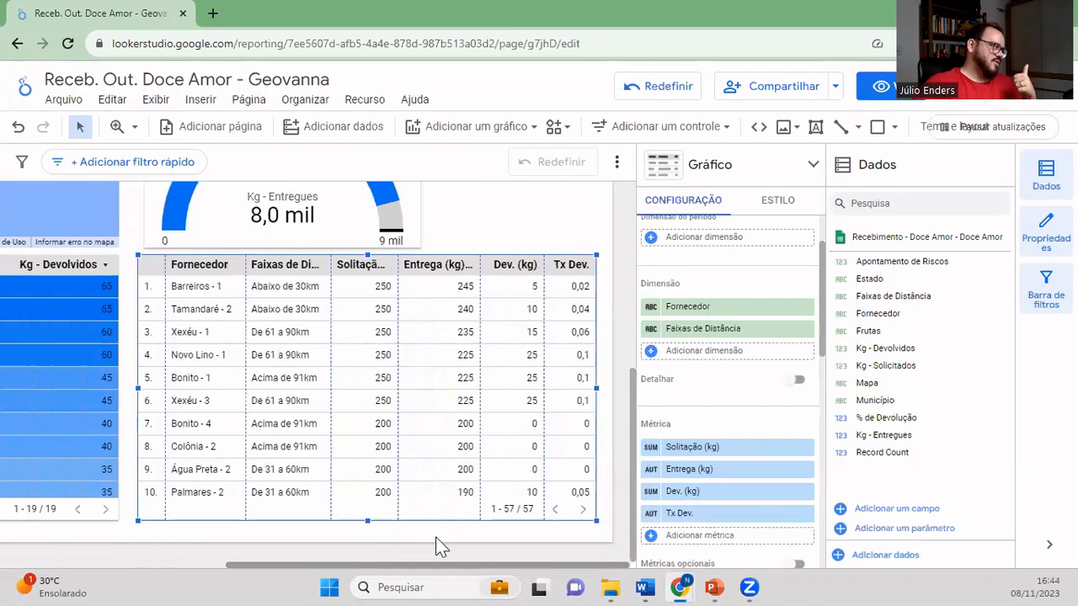
click(435, 539)
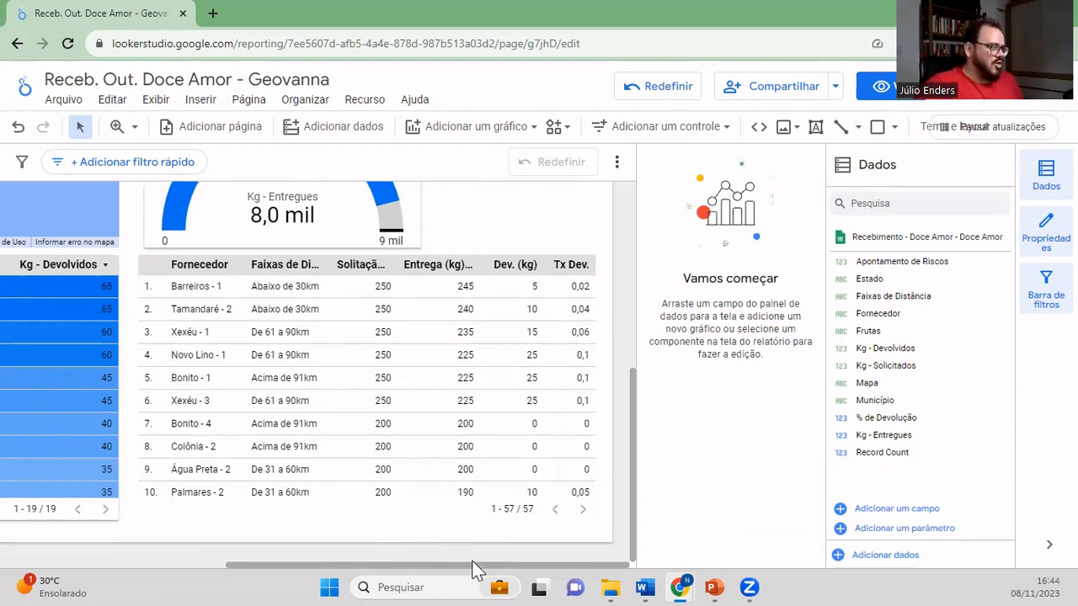
drag(455, 561, 292, 555)
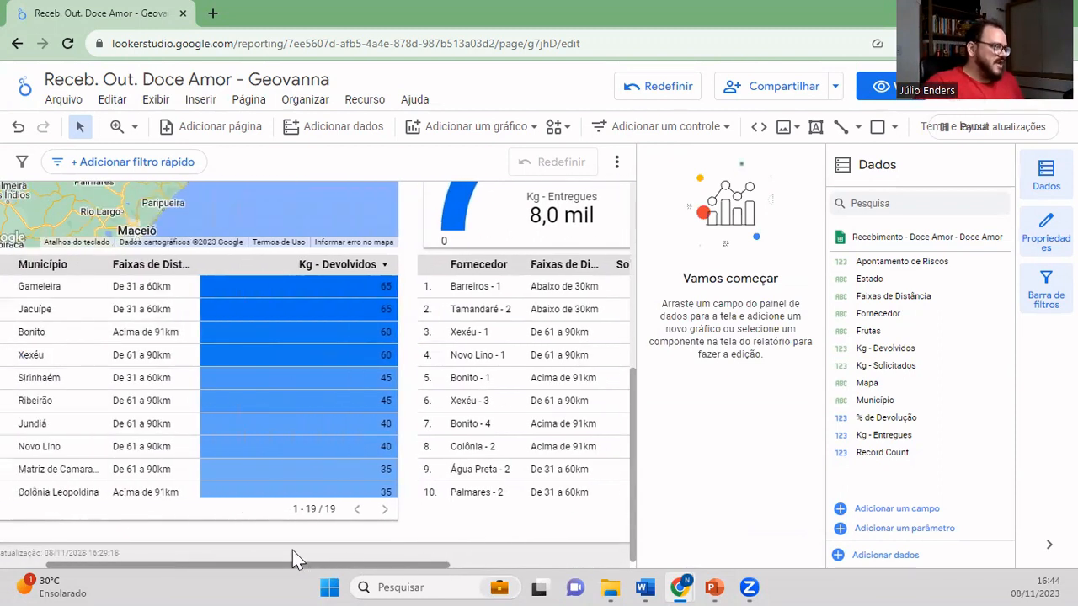
click(269, 266)
key(Delete)
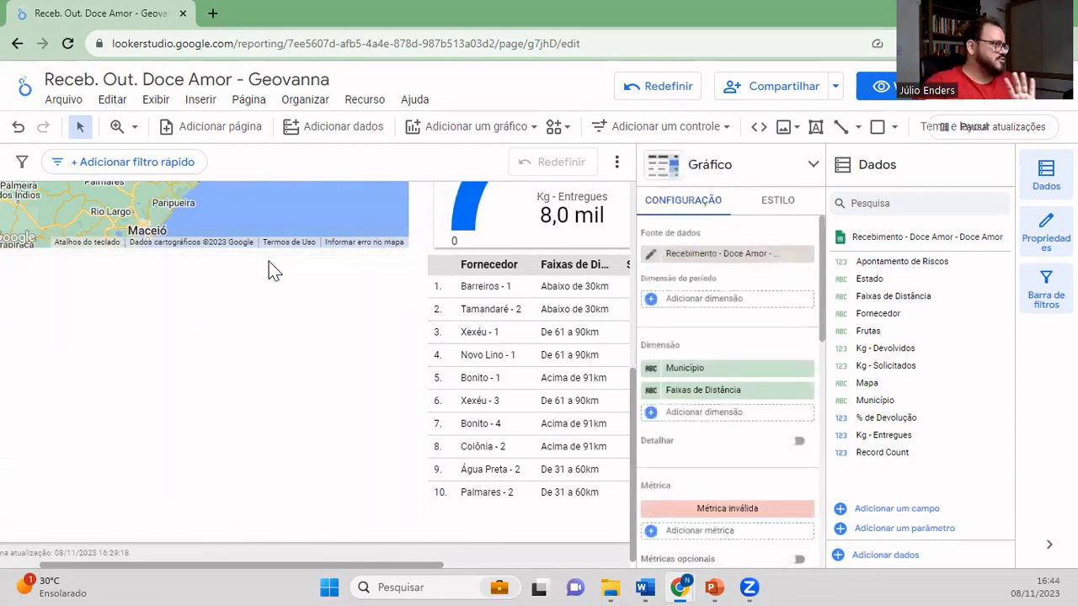
- Look through the supplier table's rows and add a shadow to the table's border
drag(425, 562, 610, 561)
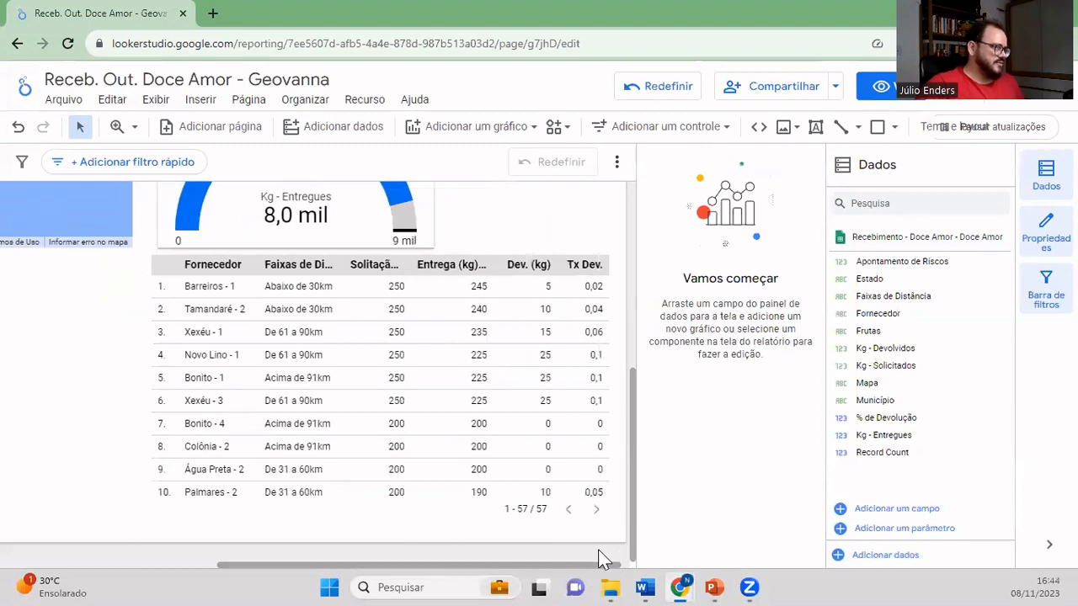
click(158, 260)
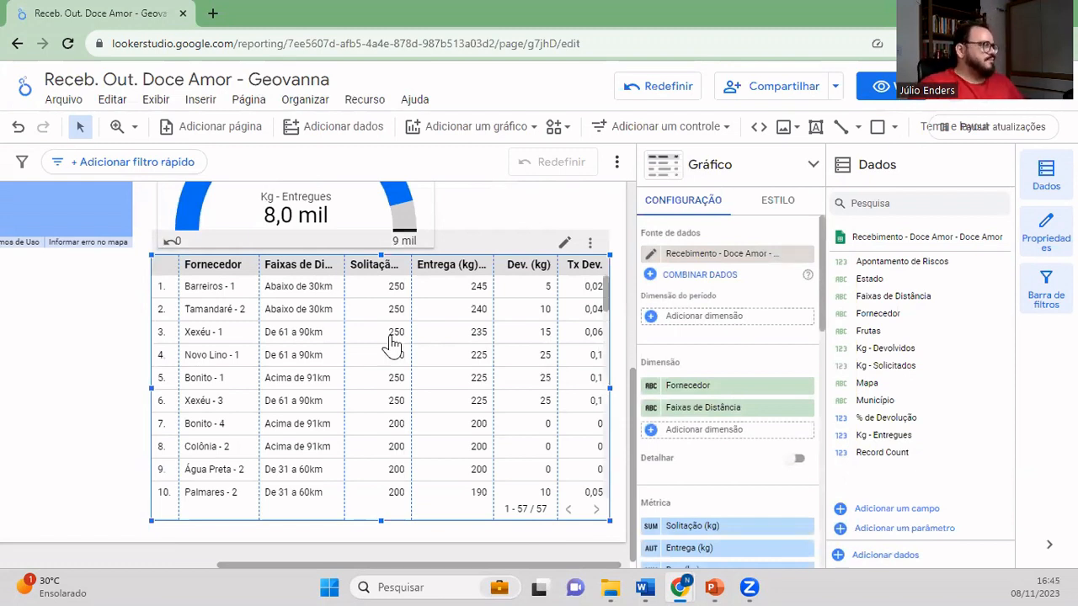
scroll(332, 357, down, 2)
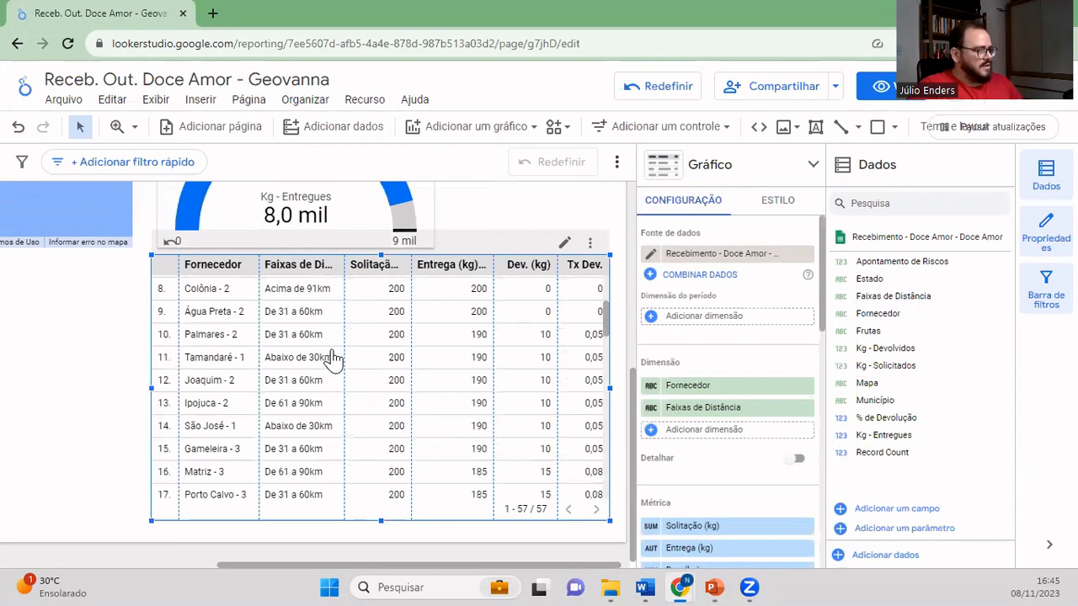
scroll(333, 358, down, 2)
scroll(333, 358, down, 4)
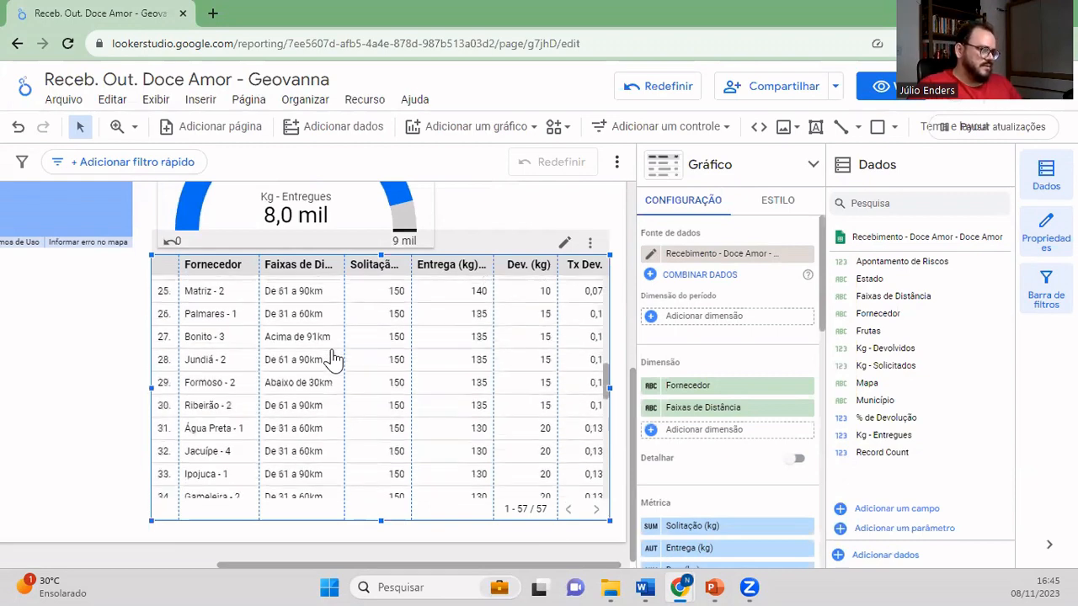
scroll(333, 352, up, 10)
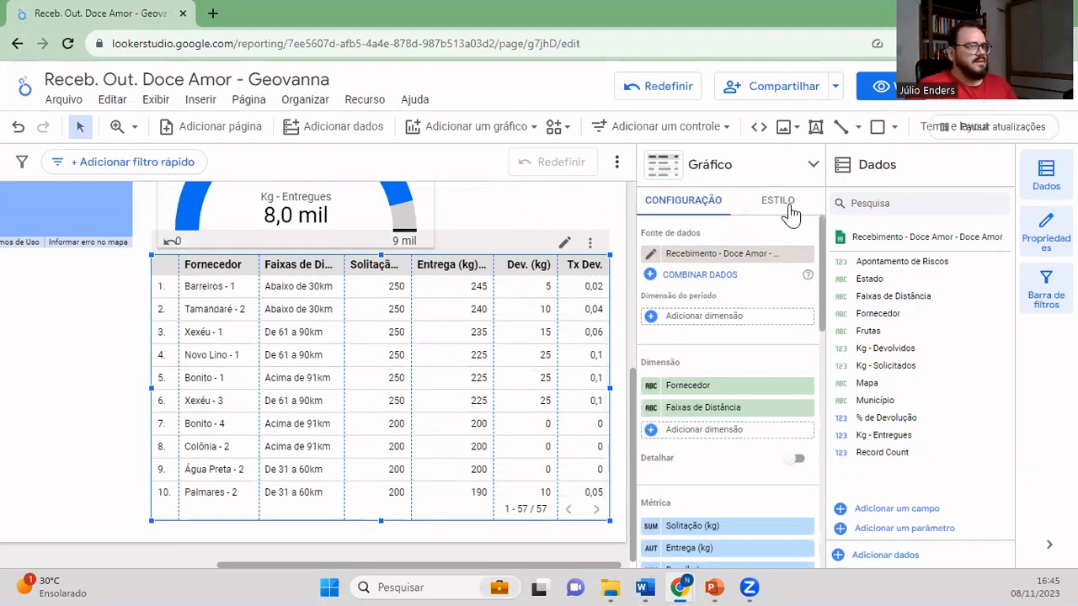
click(778, 200)
scroll(767, 383, down, 3)
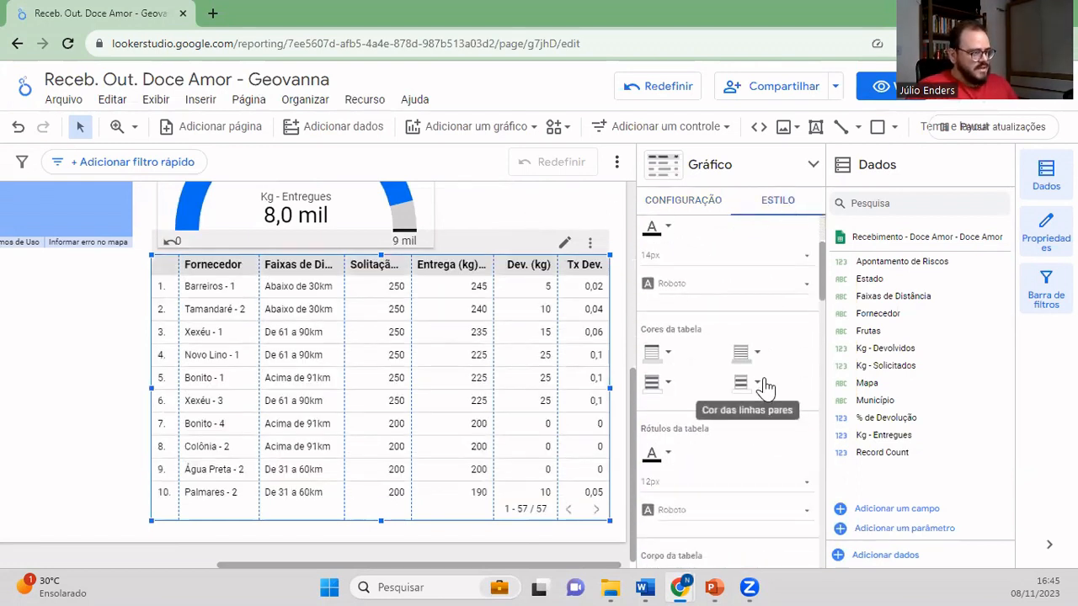
scroll(763, 387, down, 5)
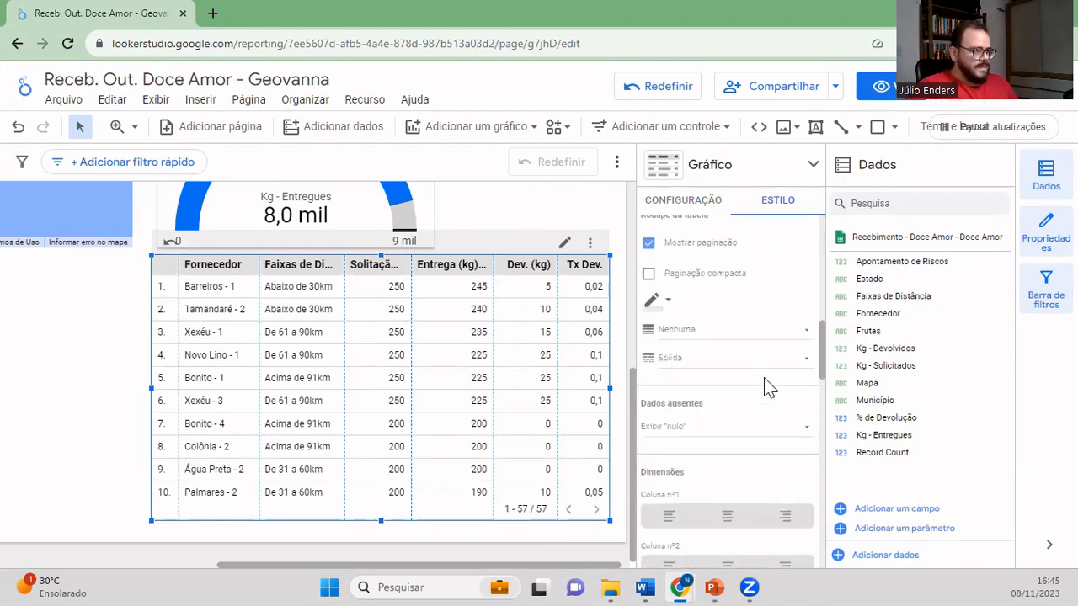
scroll(763, 377, down, 10)
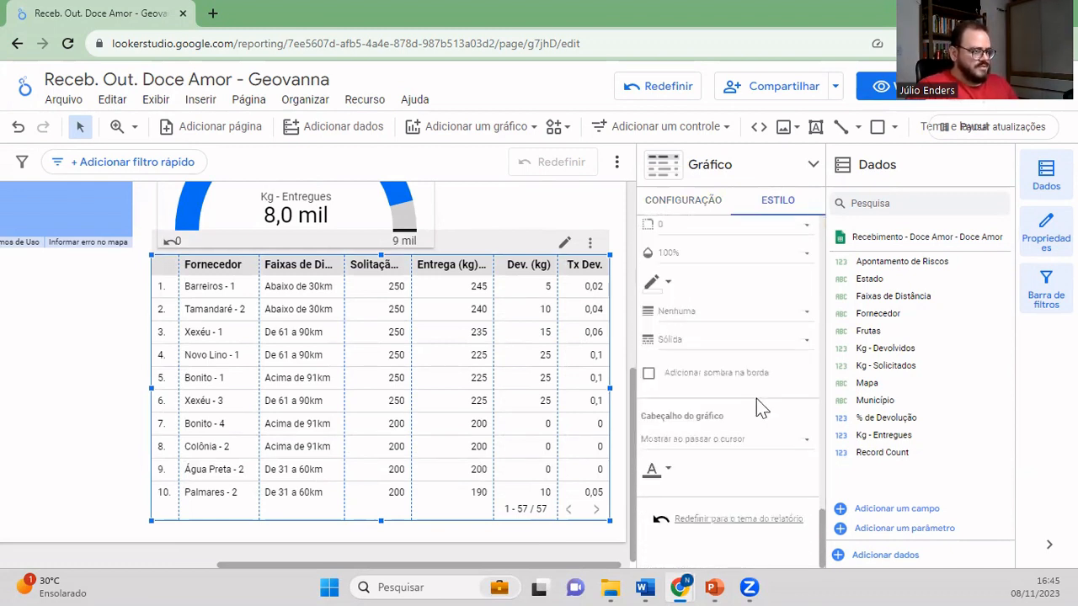
click(752, 376)
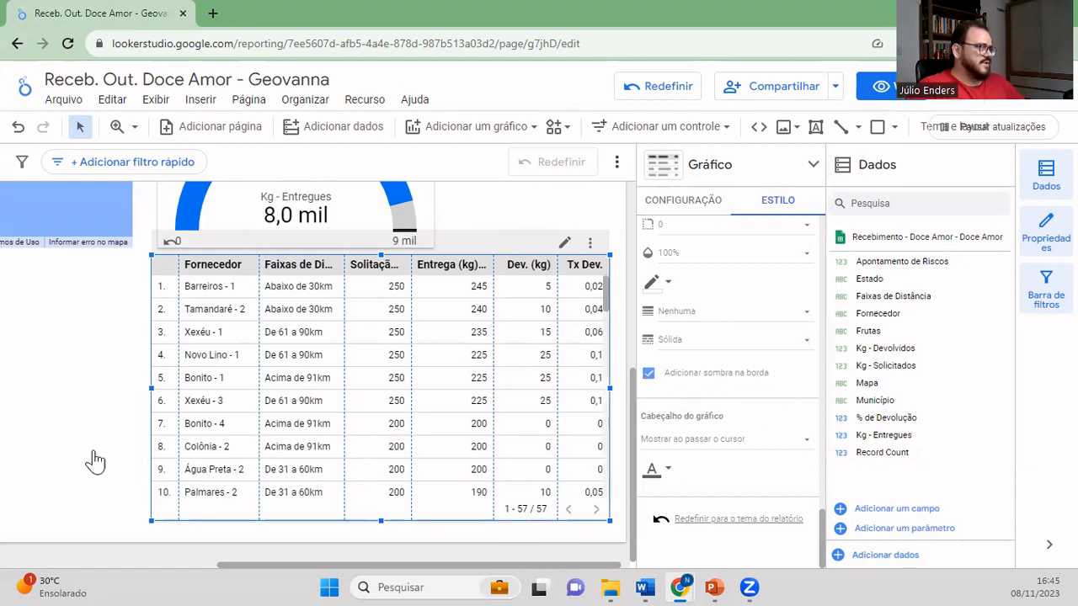
- Center-align all four metric columns of the supplier table: Solitação (kg), Entrega (kg), Dev. (kg) and Tx Dev
scroll(705, 379, up, 3)
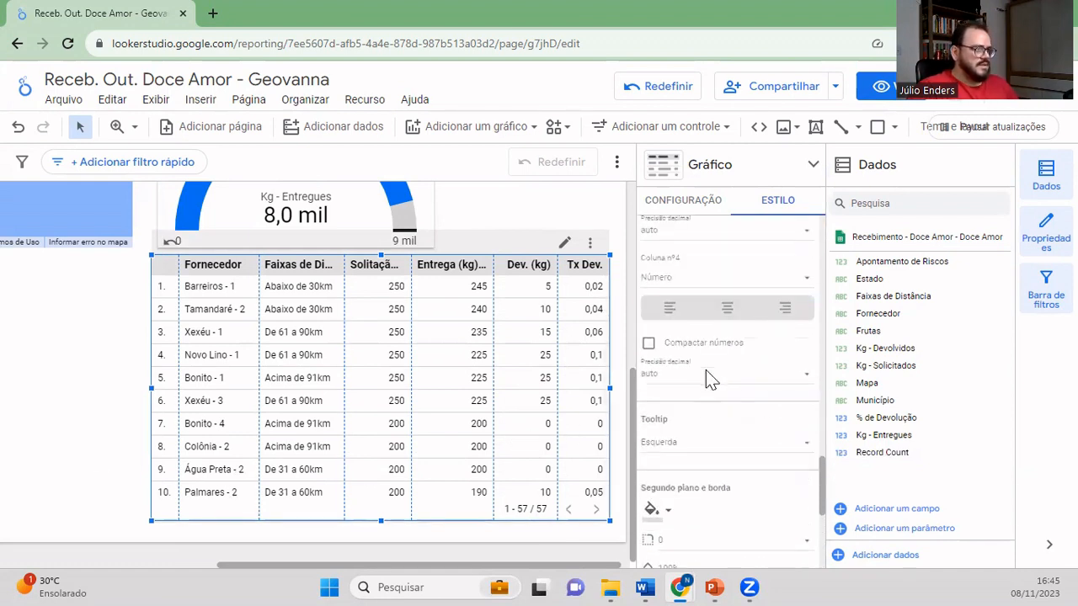
scroll(705, 379, up, 1)
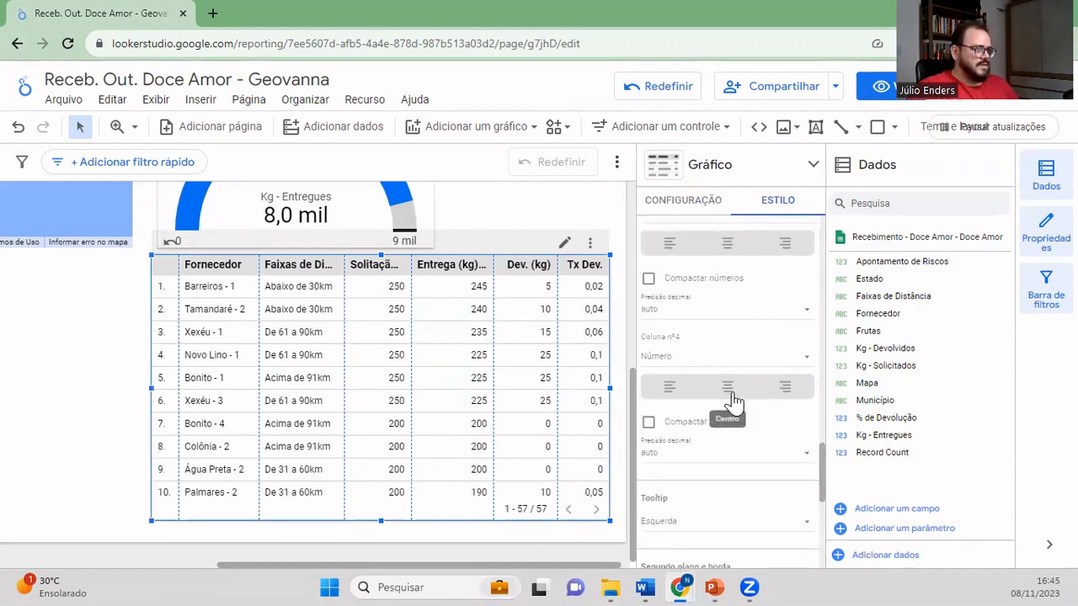
click(727, 392)
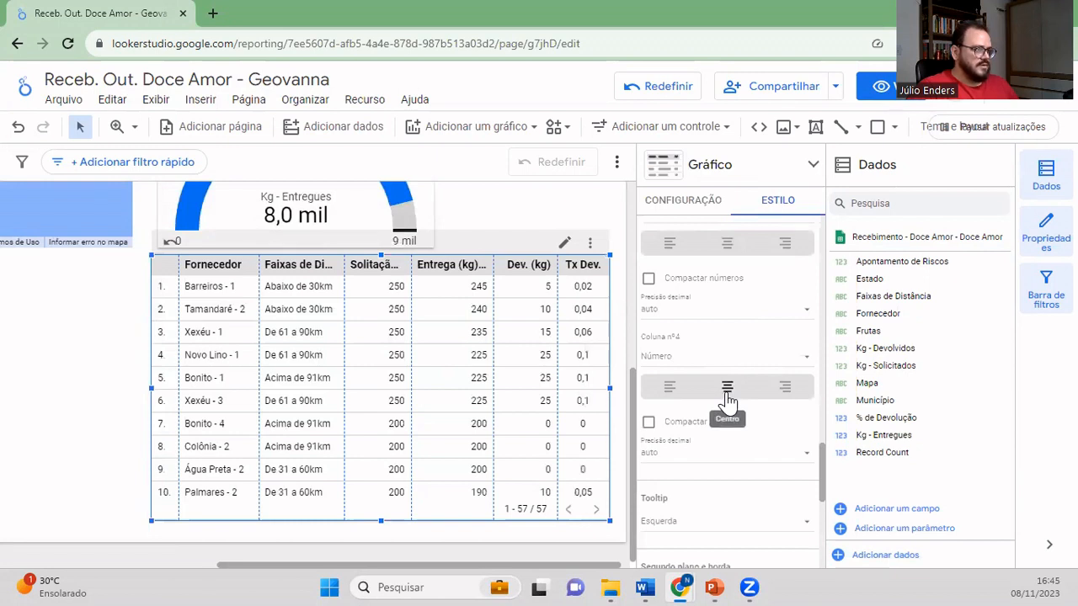
scroll(727, 402, up, 1)
click(727, 325)
scroll(729, 352, up, 2)
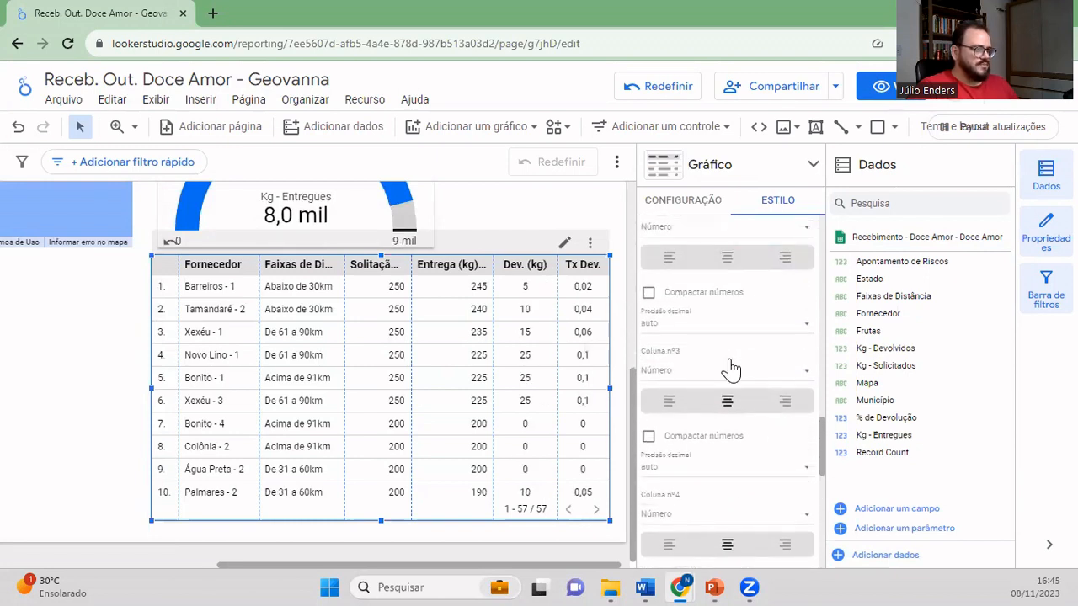
click(727, 348)
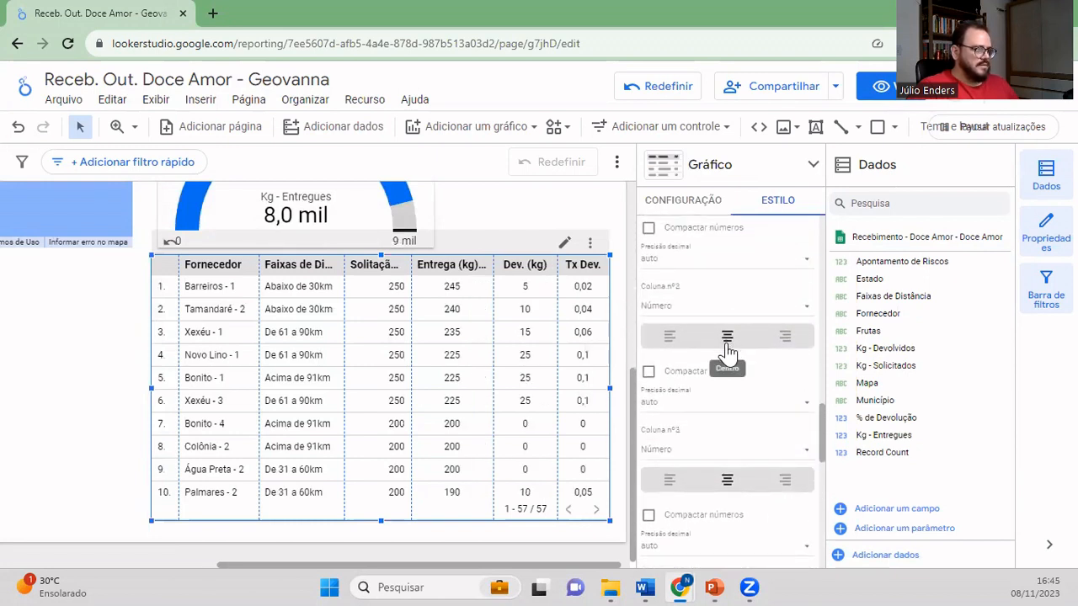
scroll(728, 352, up, 2)
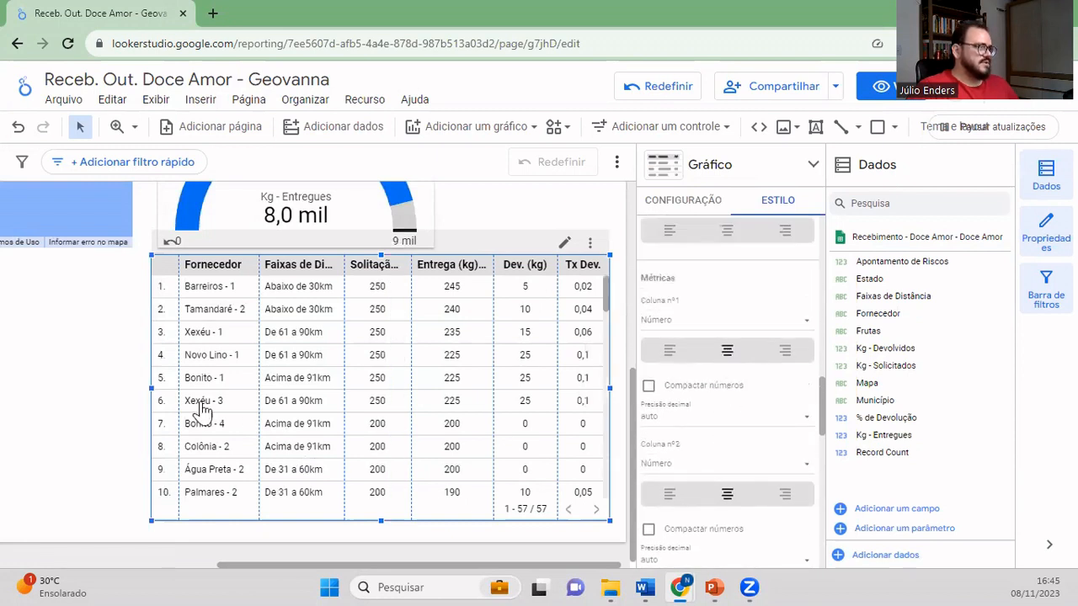
click(13, 419)
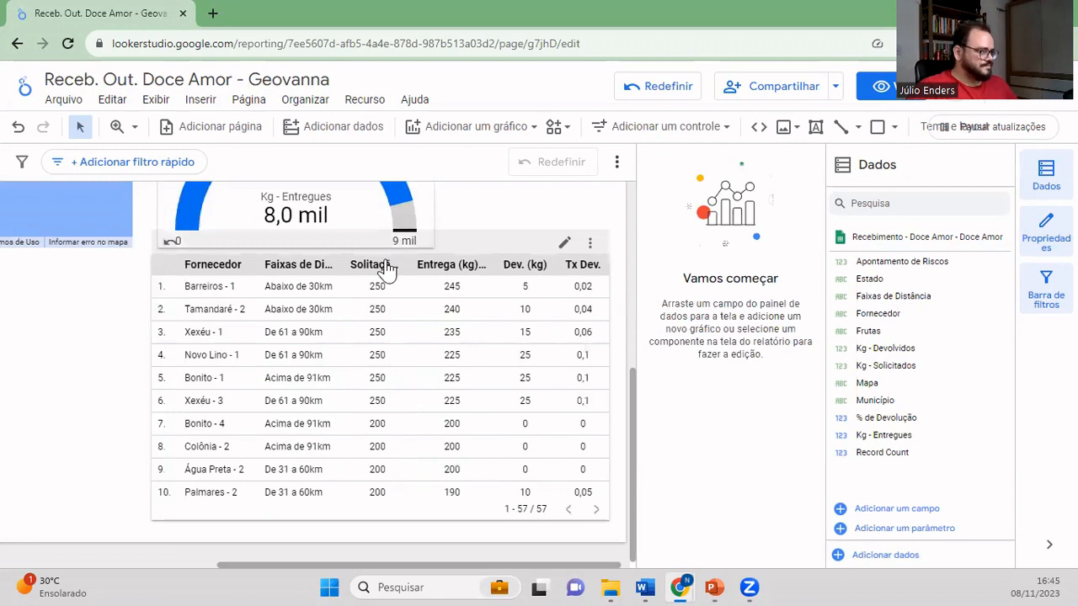
- Enlarge the supplier table slightly by extending its left edge outward and its bottom edge downward
click(160, 259)
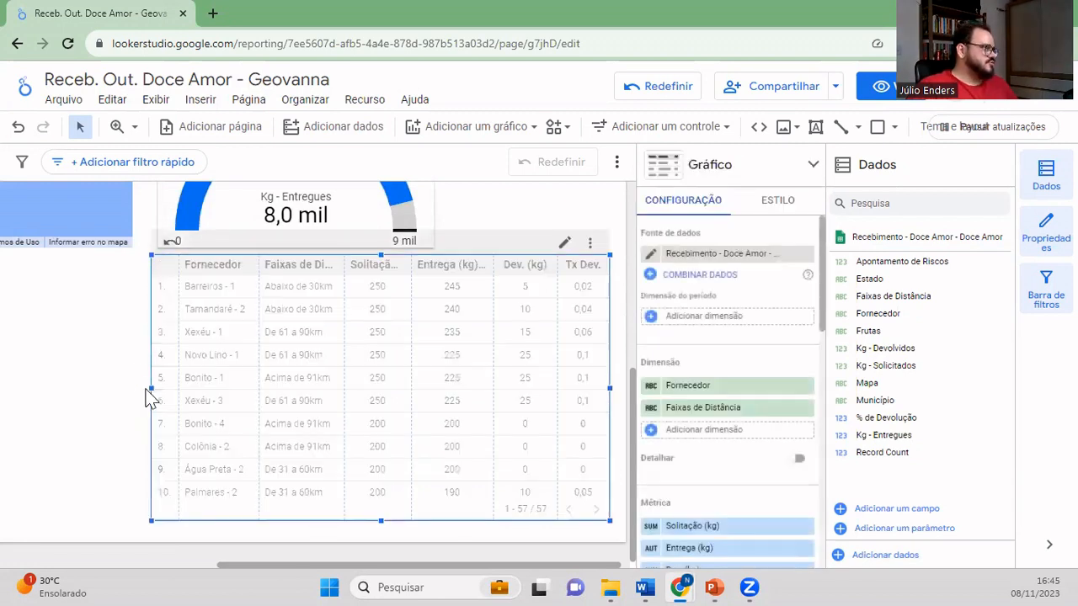
drag(146, 391, 131, 388)
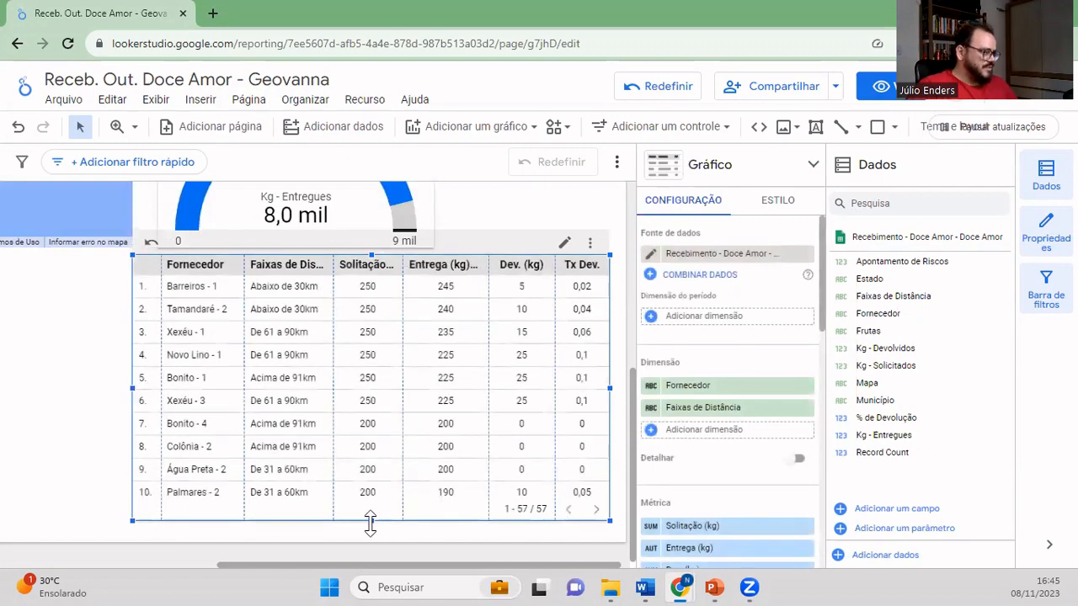
drag(371, 522, 370, 532)
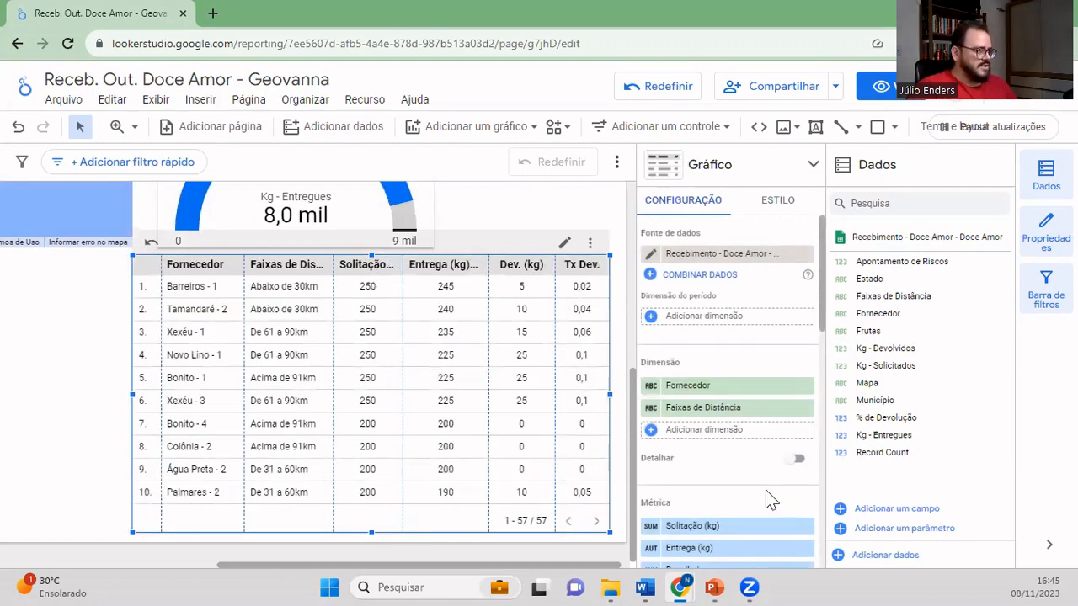
- Rename the supplier table's Entrega (kg) metric as "Ent. (kg)"
scroll(770, 498, down, 1)
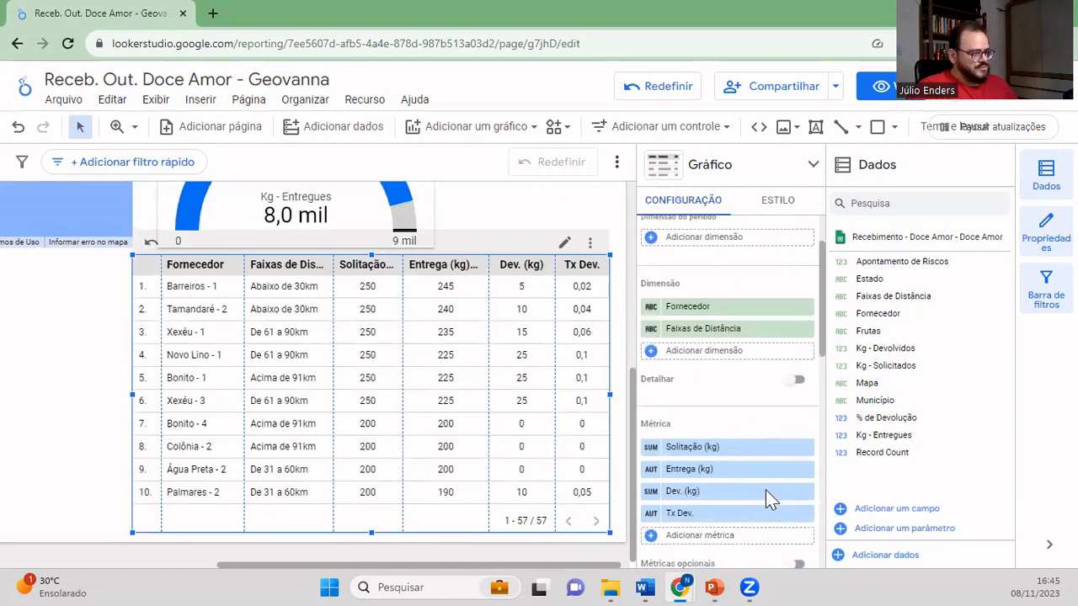
click(651, 469)
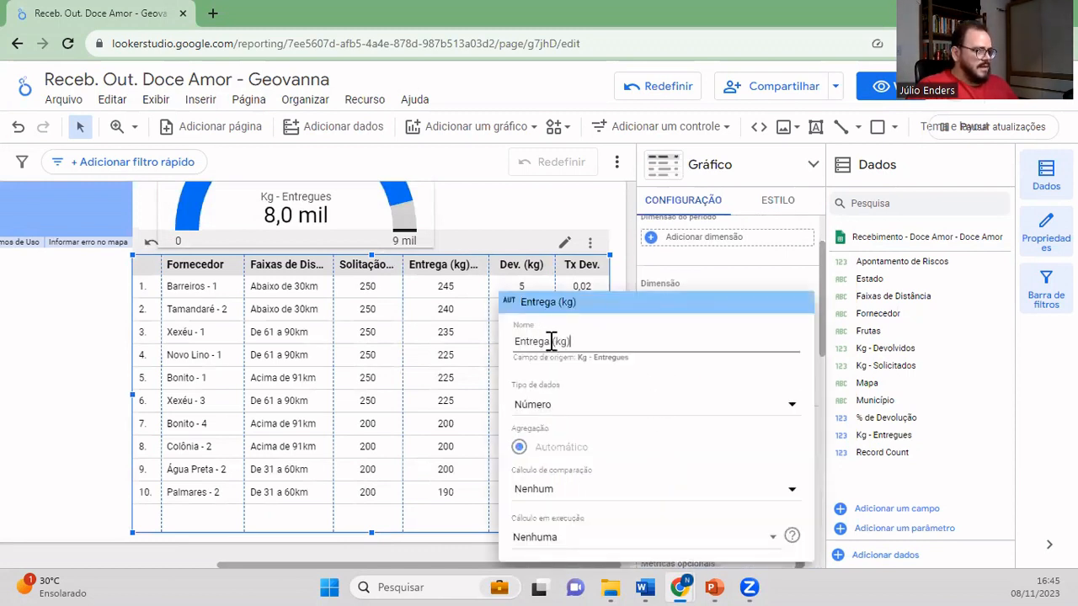
key(BackSpace)
key(BackSpace)
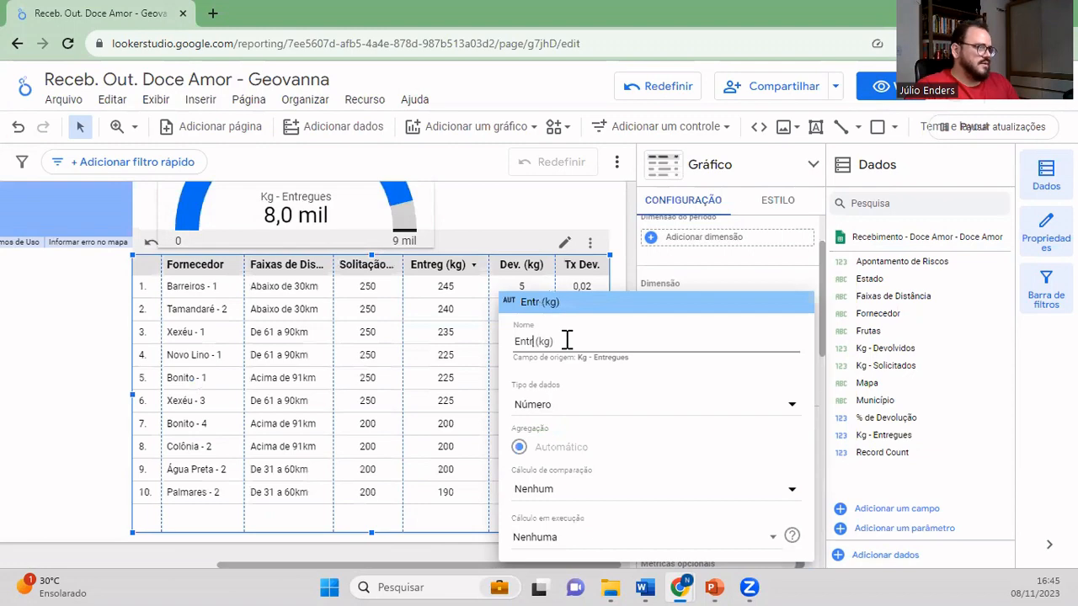
key(BackSpace)
text(.)
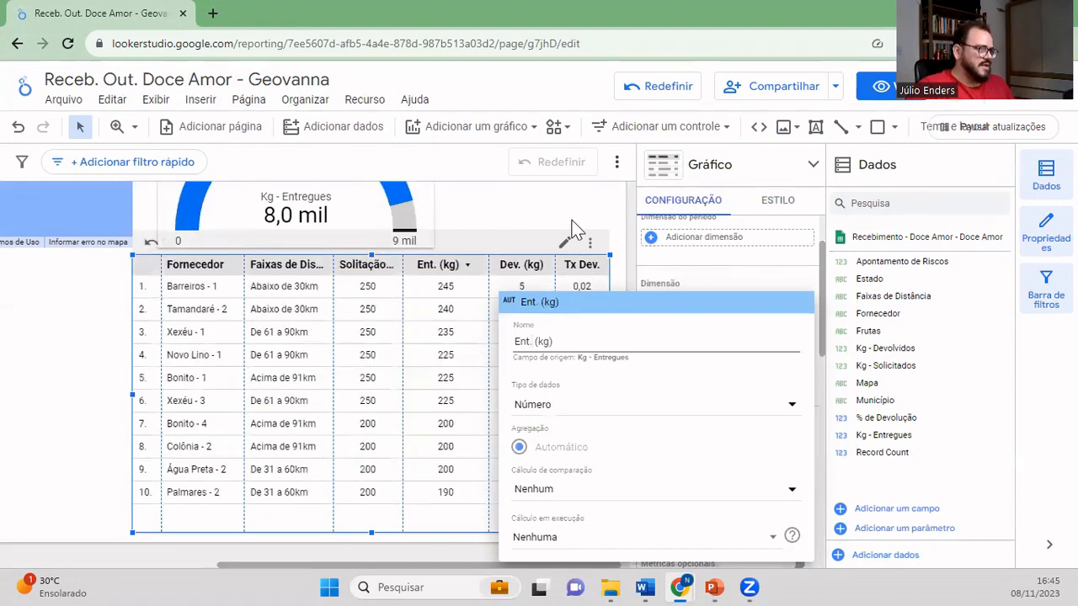
click(564, 205)
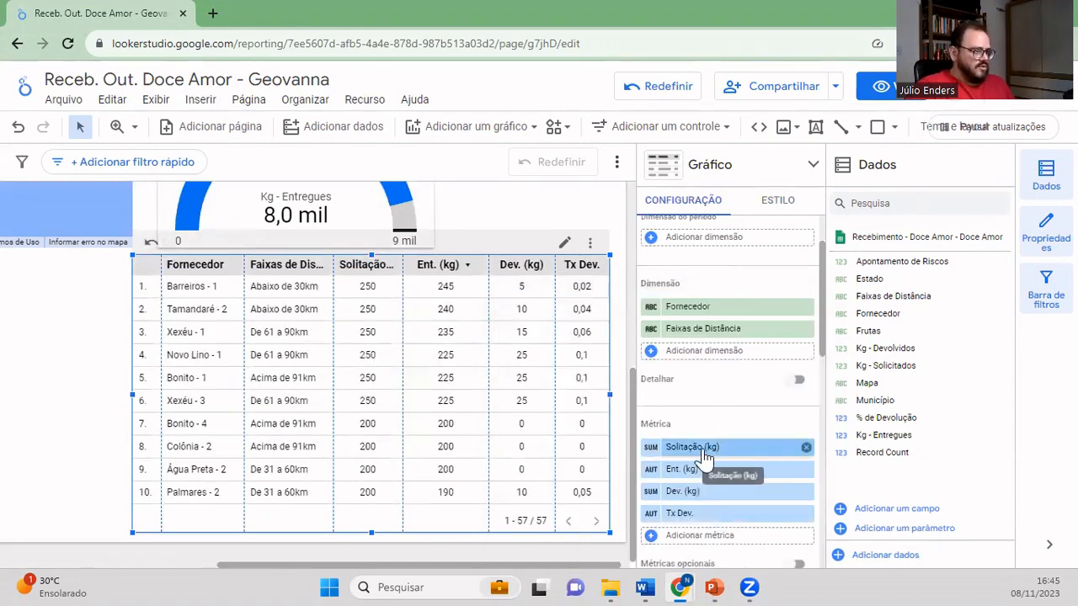
- Rename the supplier table's Solitação (kg) metric as "Sol. (kg)"
click(690, 334)
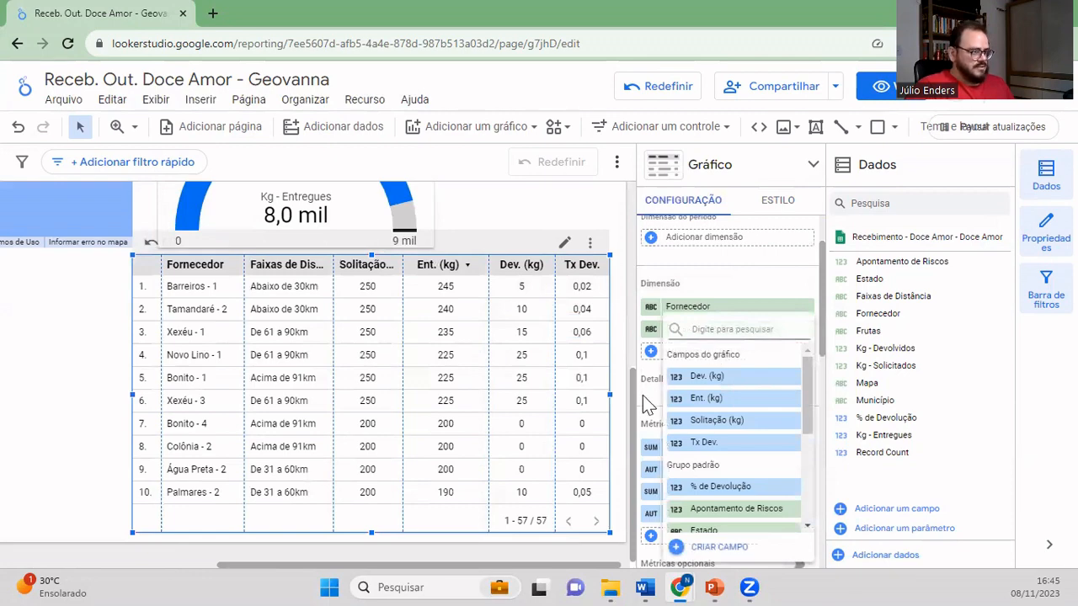
click(649, 425)
click(645, 447)
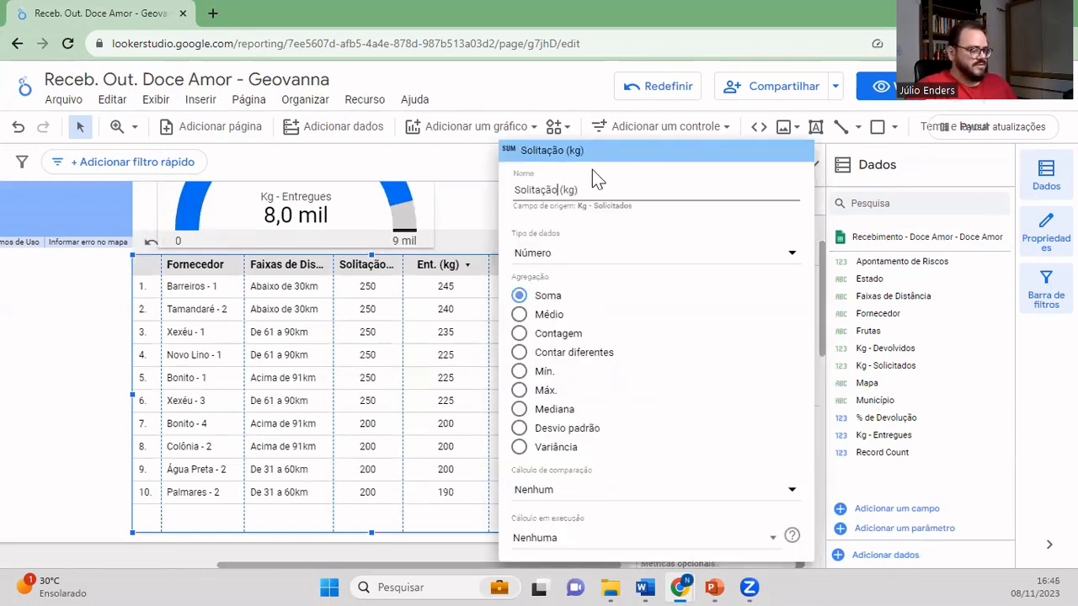
key(BackSpace)
key(BackSpace)
key(BackSpace)
key(BackSpace)
key(BackSpace)
key(BackSpace)
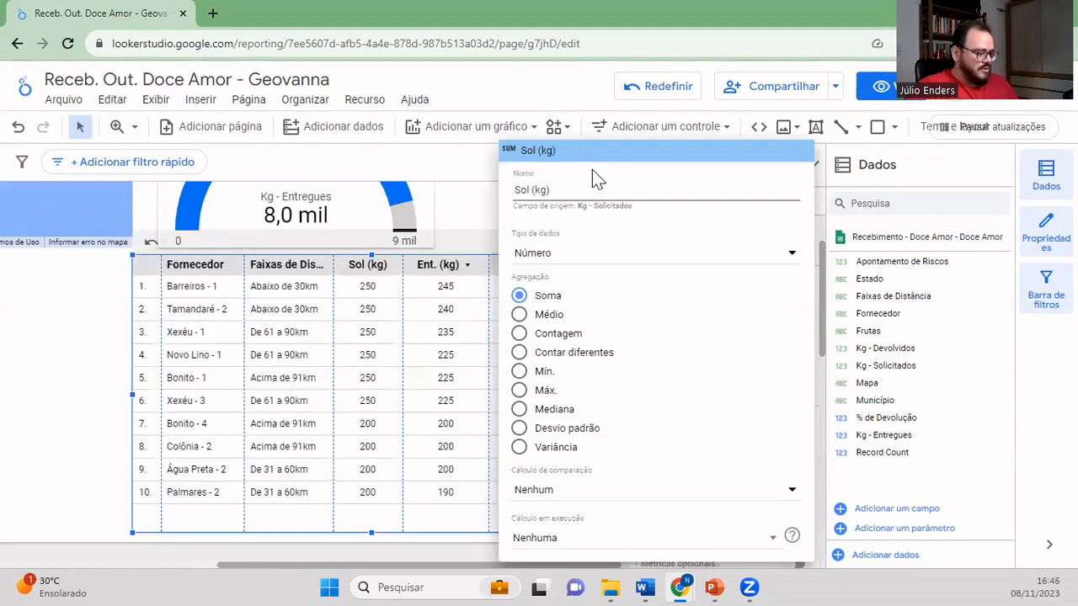
text(.)
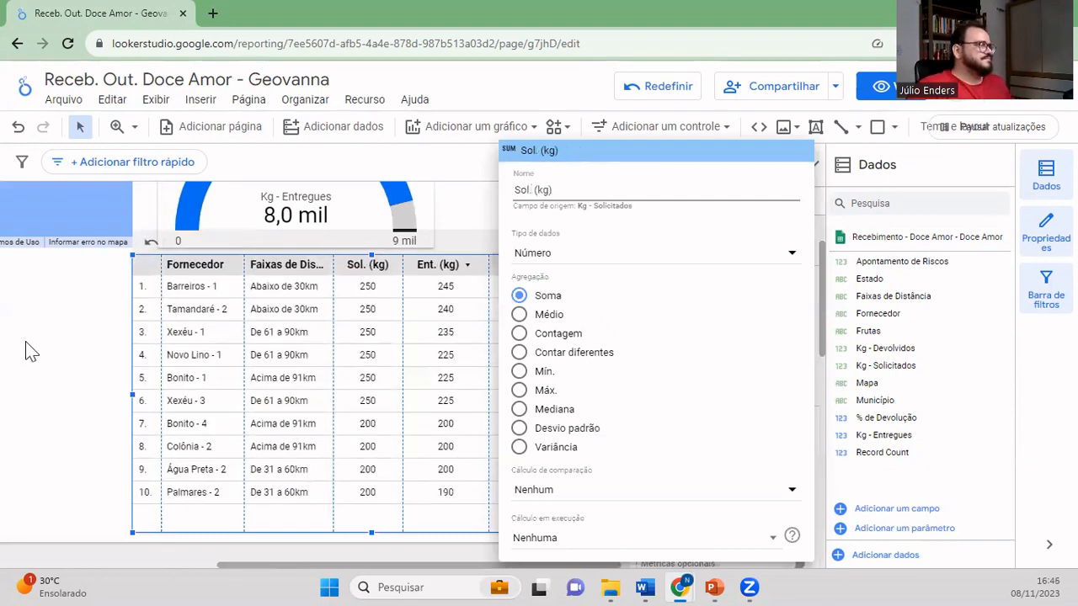
click(25, 352)
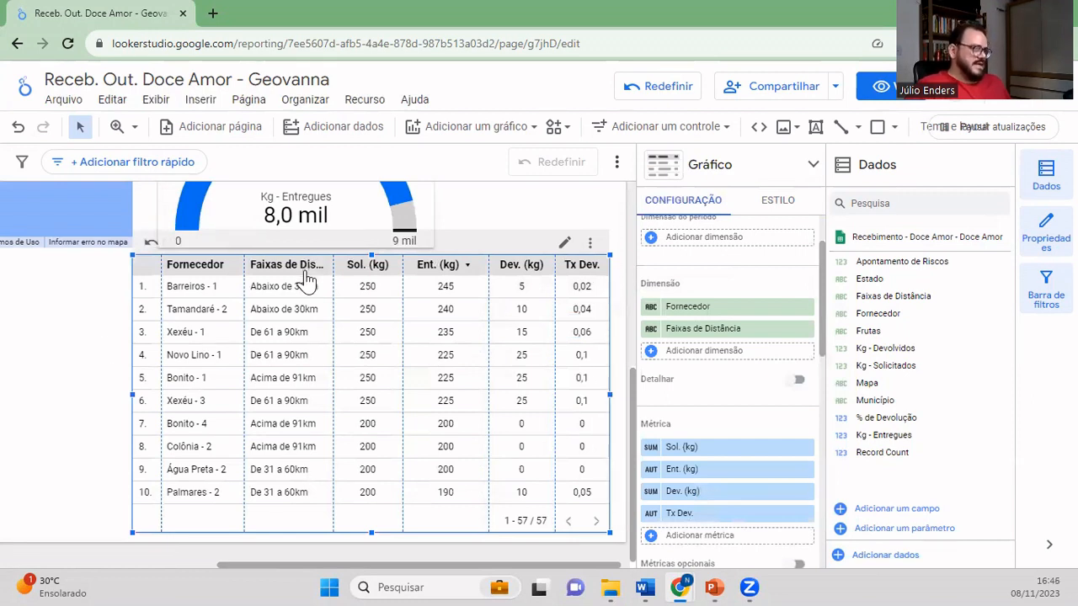
- Rename the supplier table's Faixas de Distância dimension as "Dist. (km)"
click(651, 331)
text(Distân)
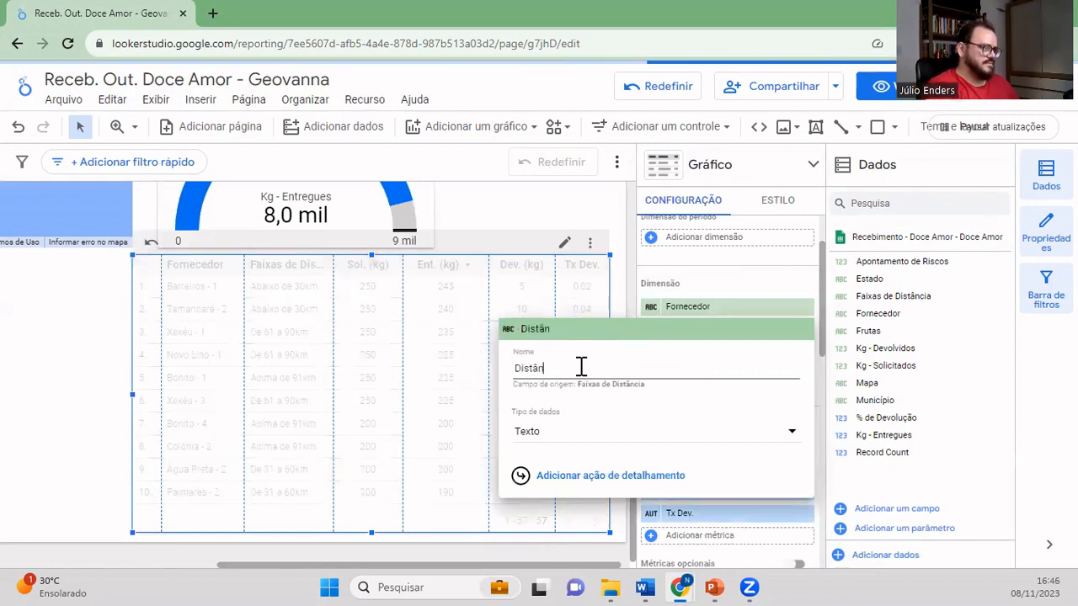
key(BackSpace)
key(BackSpace)
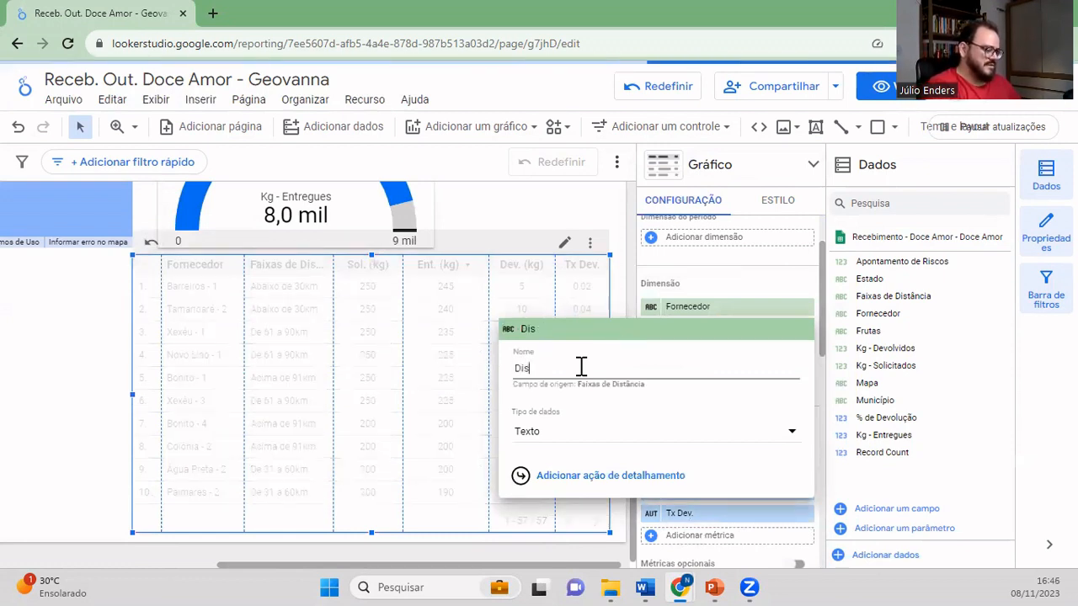
text(t. (km))
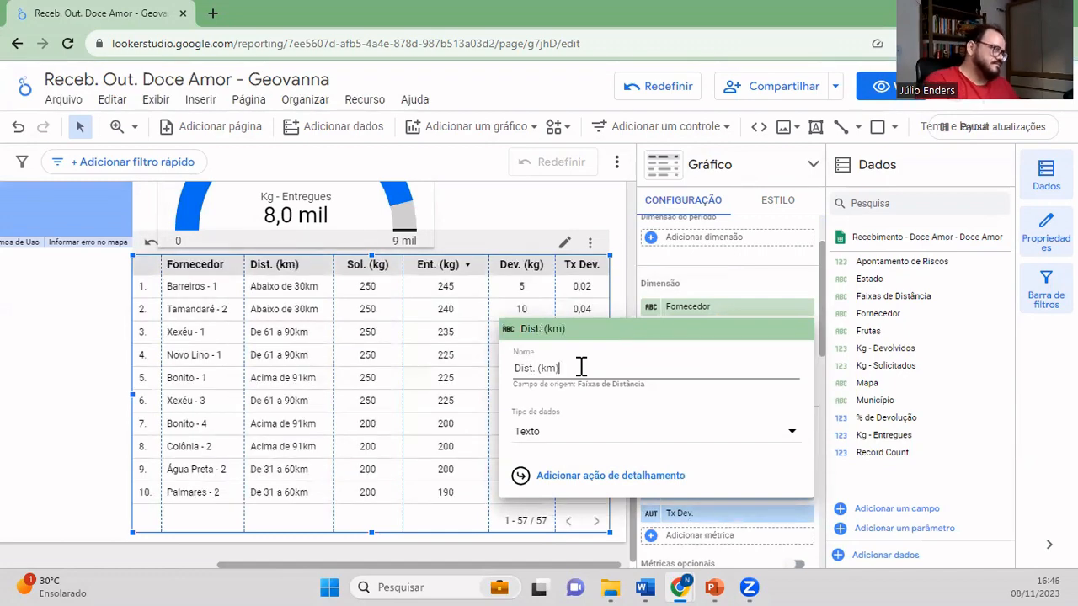
click(46, 364)
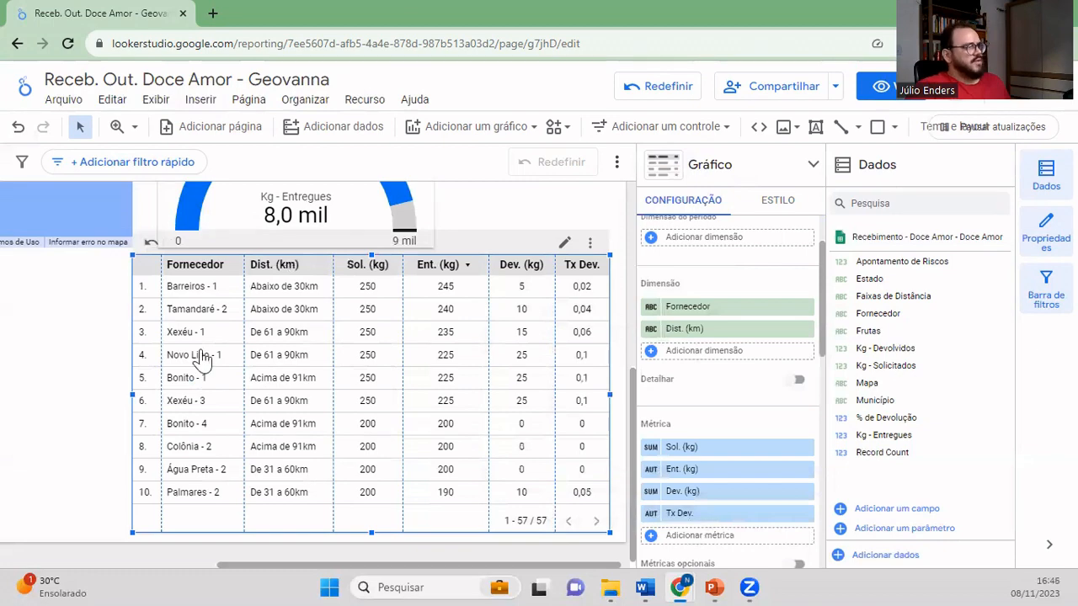
scroll(589, 455, up, 1)
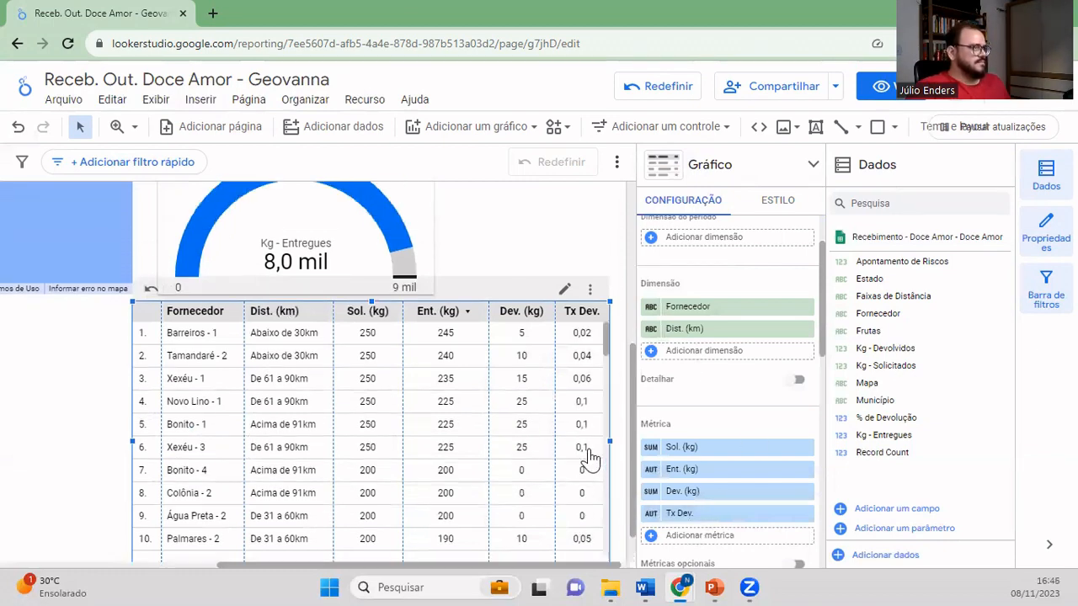
scroll(572, 329, up, 3)
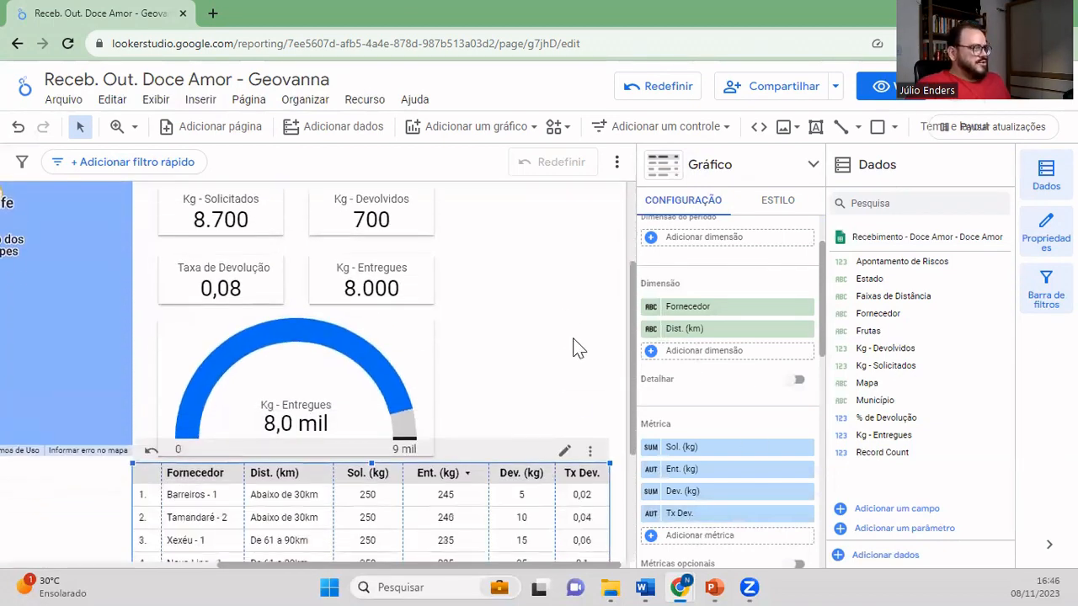
- Move the supplier table directly below the map, near the page's left edge
drag(546, 565, 470, 566)
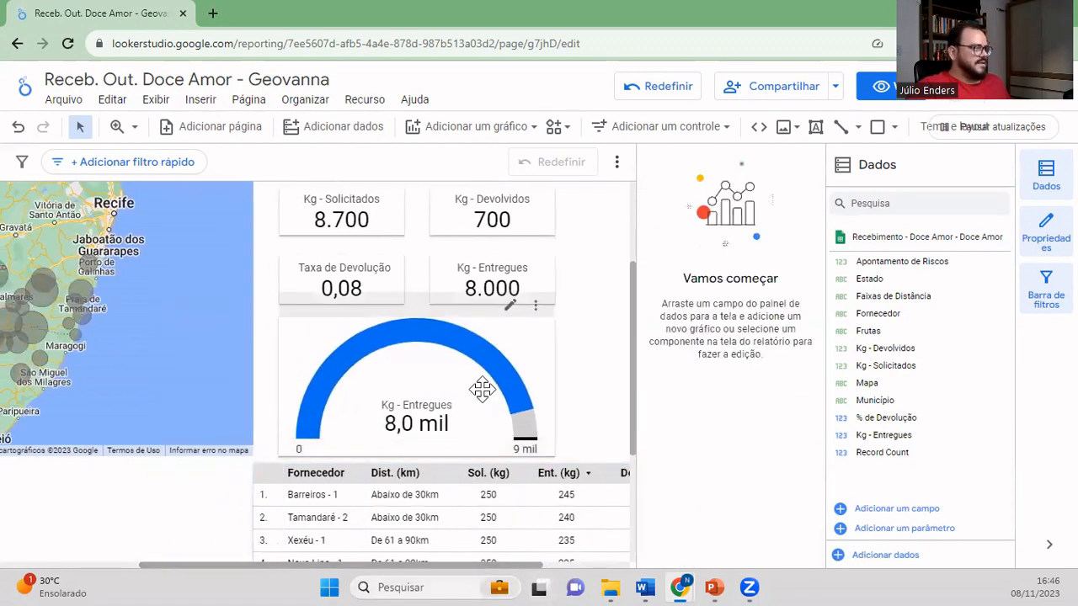
scroll(481, 389, up, 3)
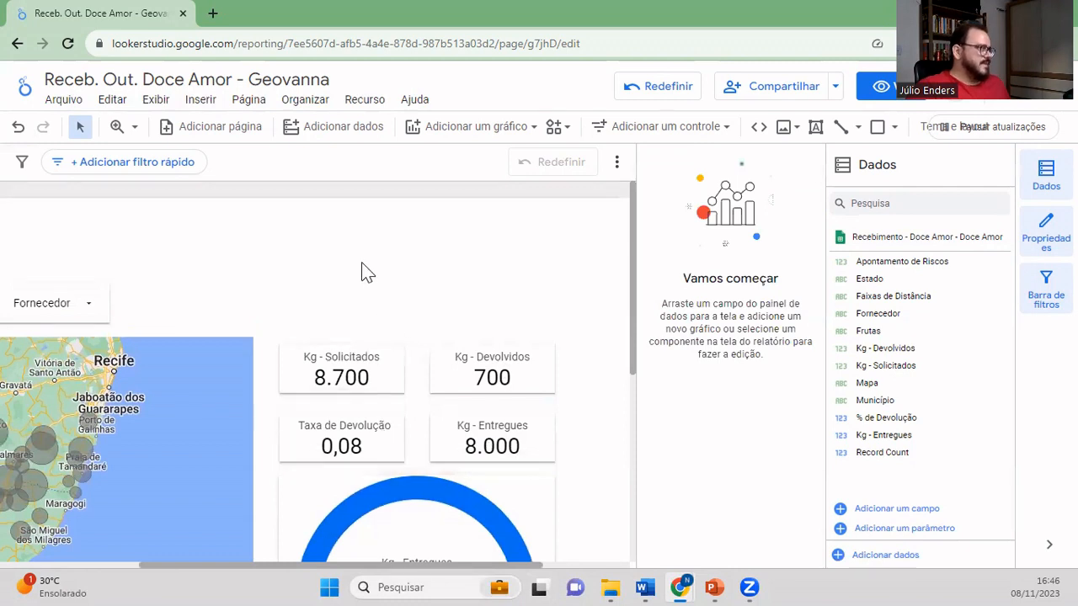
click(134, 128)
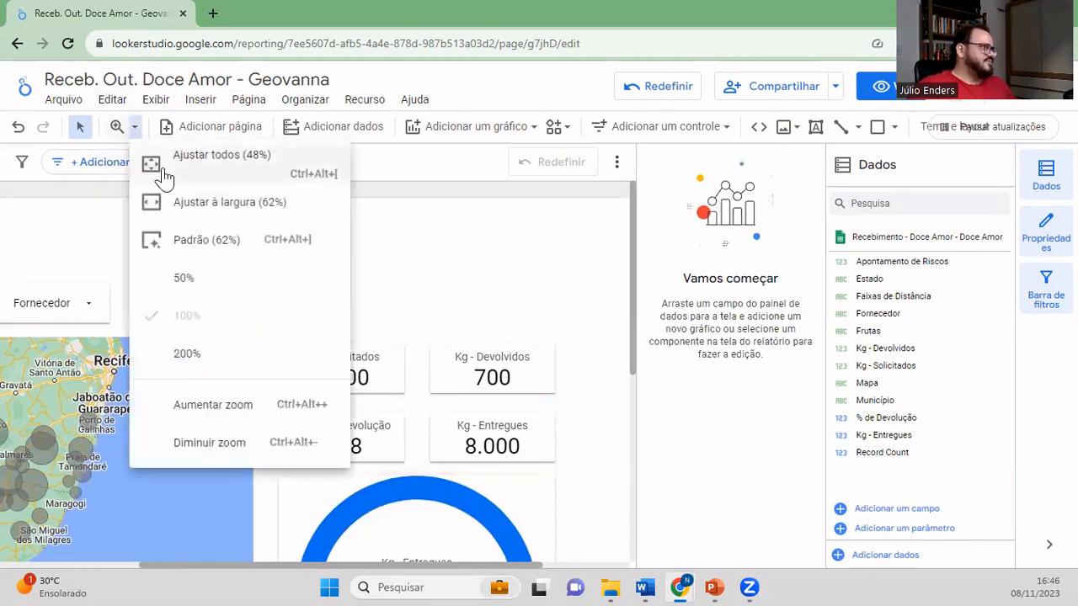
click(217, 287)
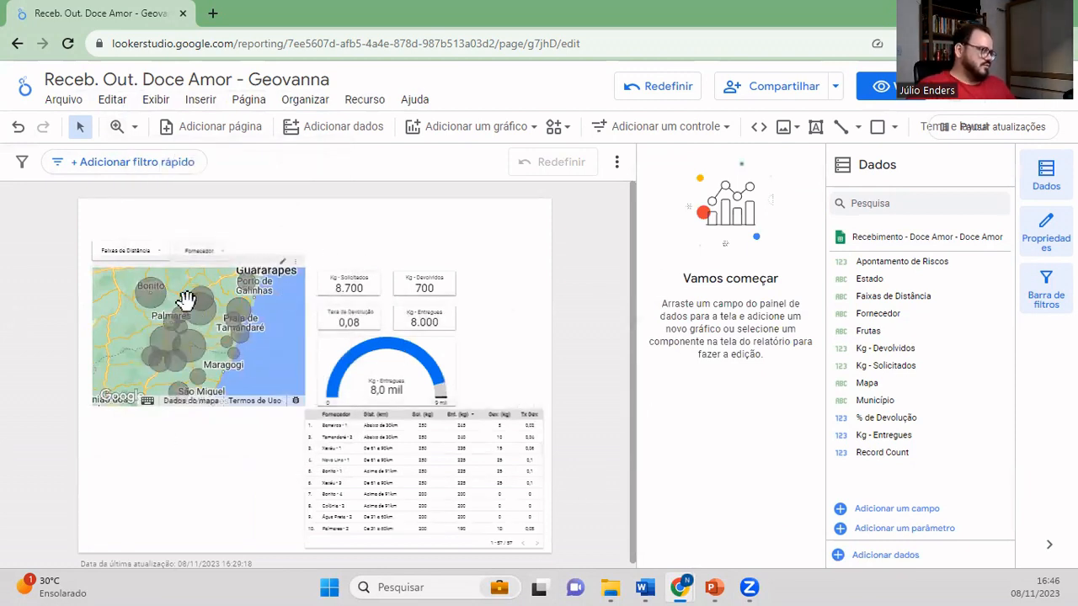
scroll(183, 349, down, 1)
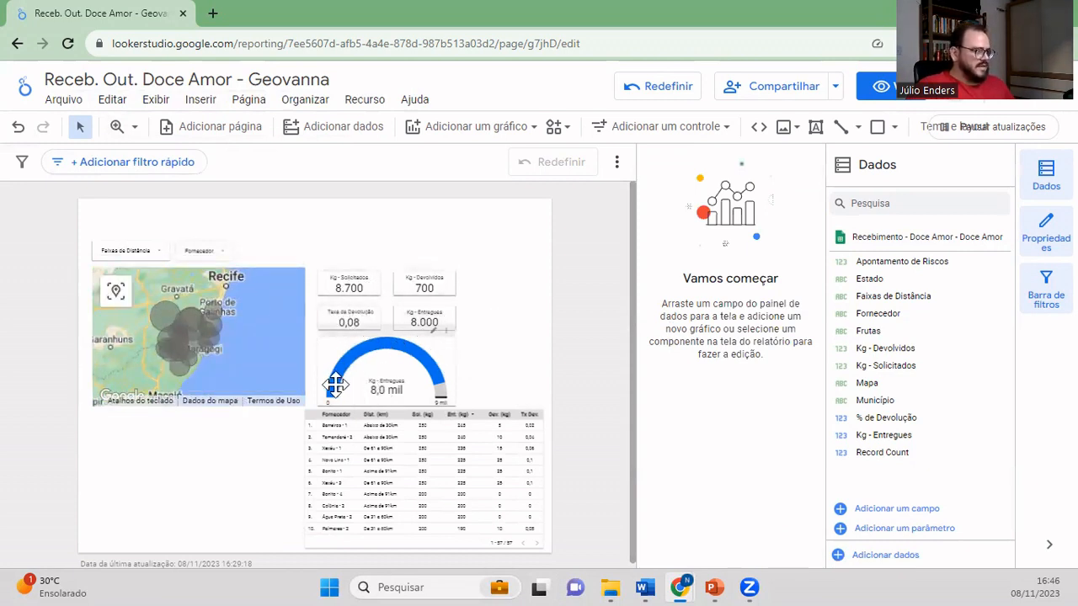
drag(356, 413, 141, 415)
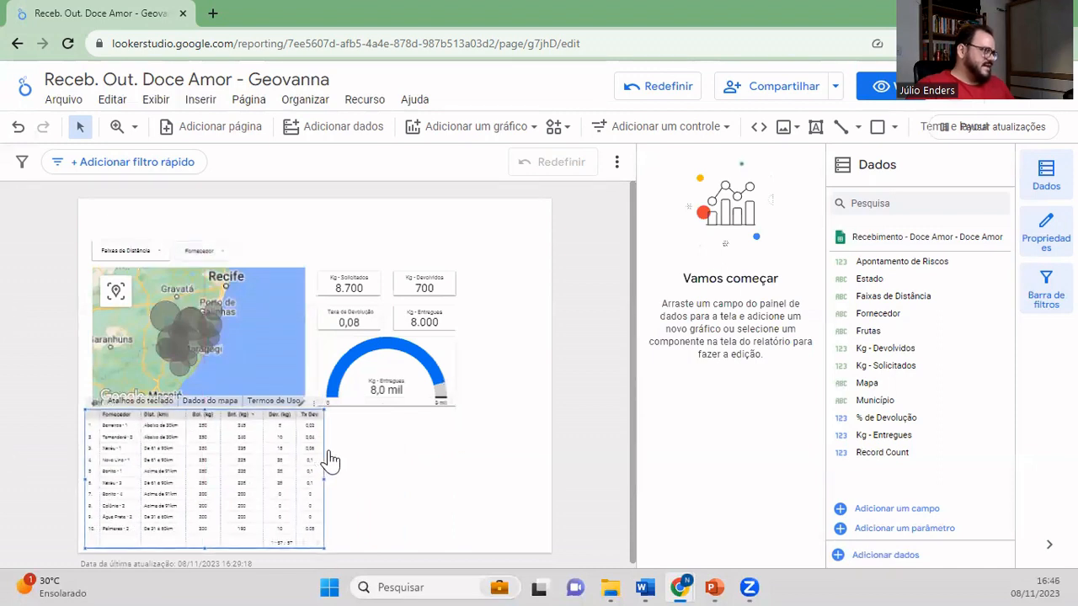
click(390, 474)
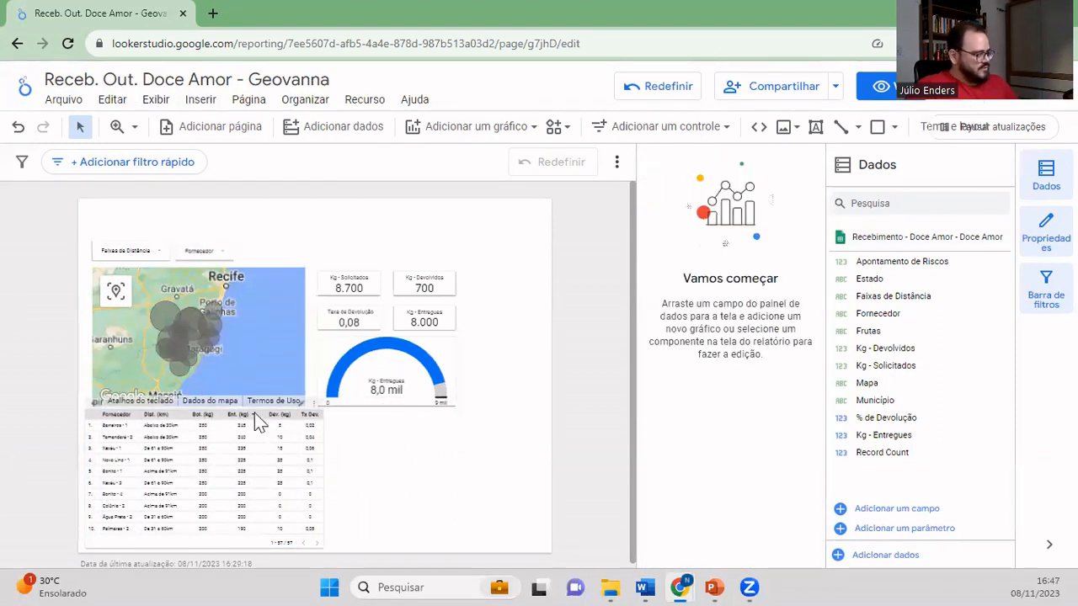
- Widen the supplier table so it reaches almost to the page's right edge
click(323, 479)
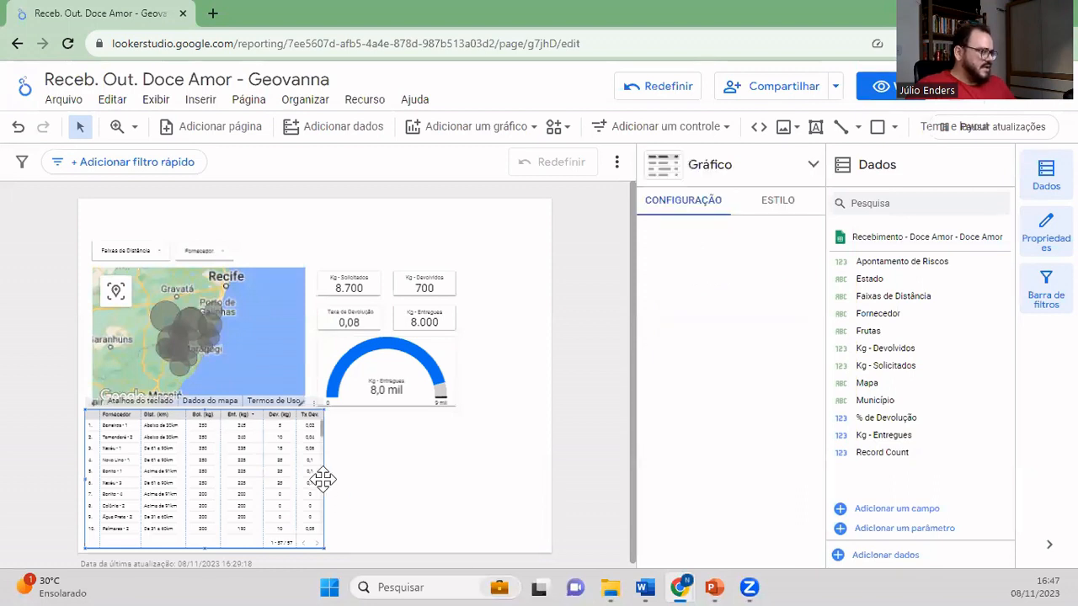
drag(325, 479, 549, 485)
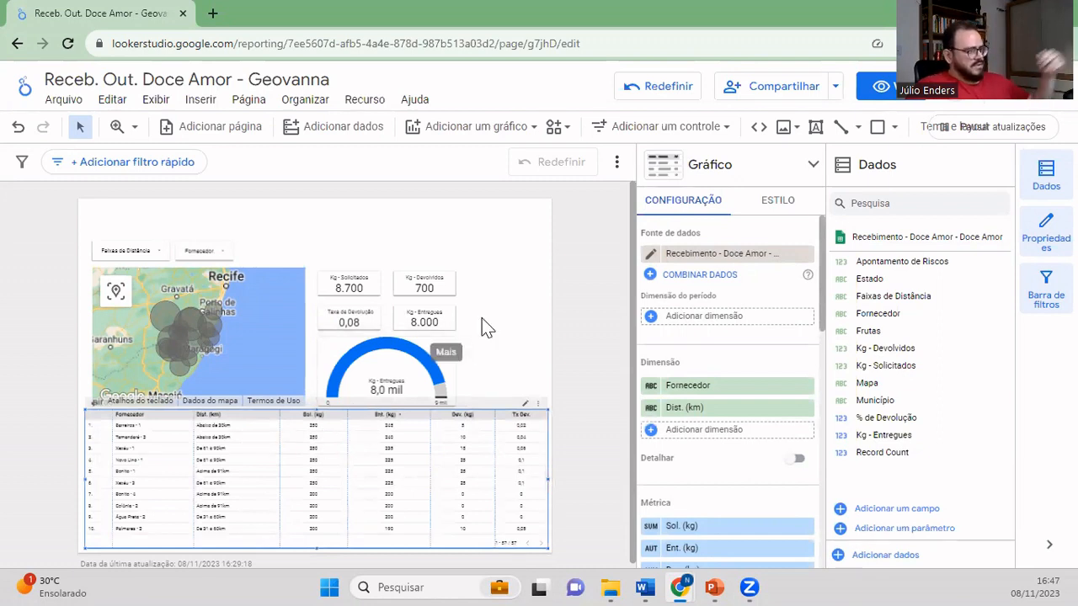
scroll(399, 487, down, 1)
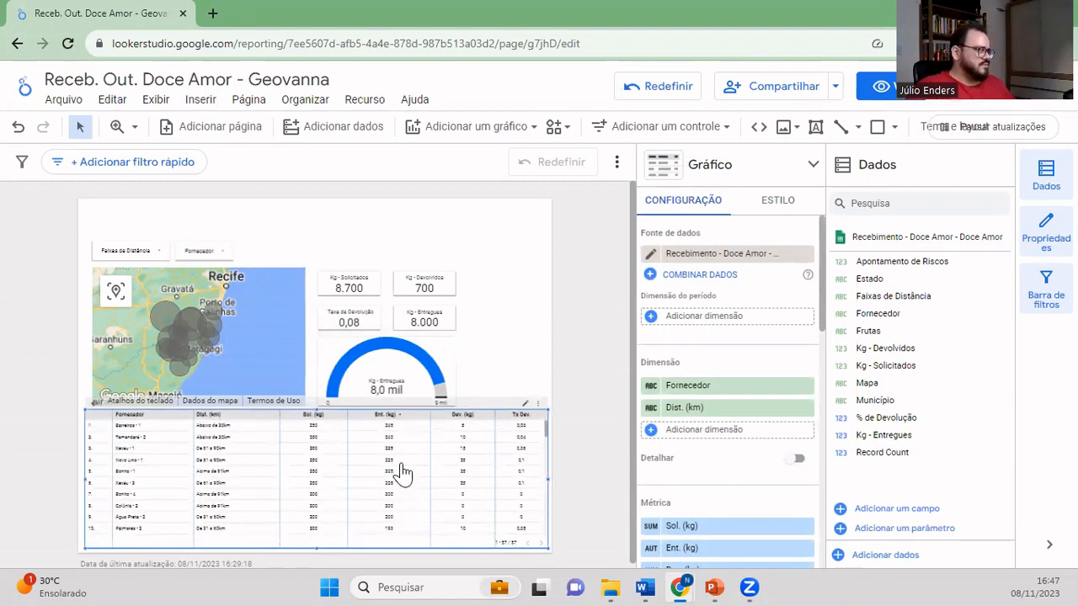
click(509, 270)
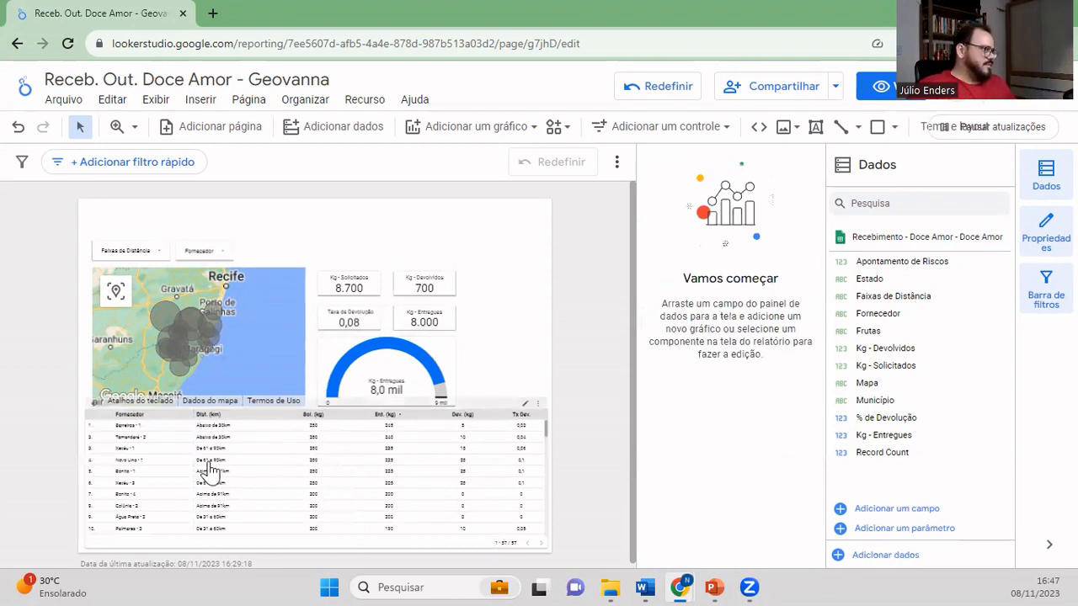
- Add Estado and Município as dimensions of the supplier table, placed in that order before Fornecedor
click(427, 419)
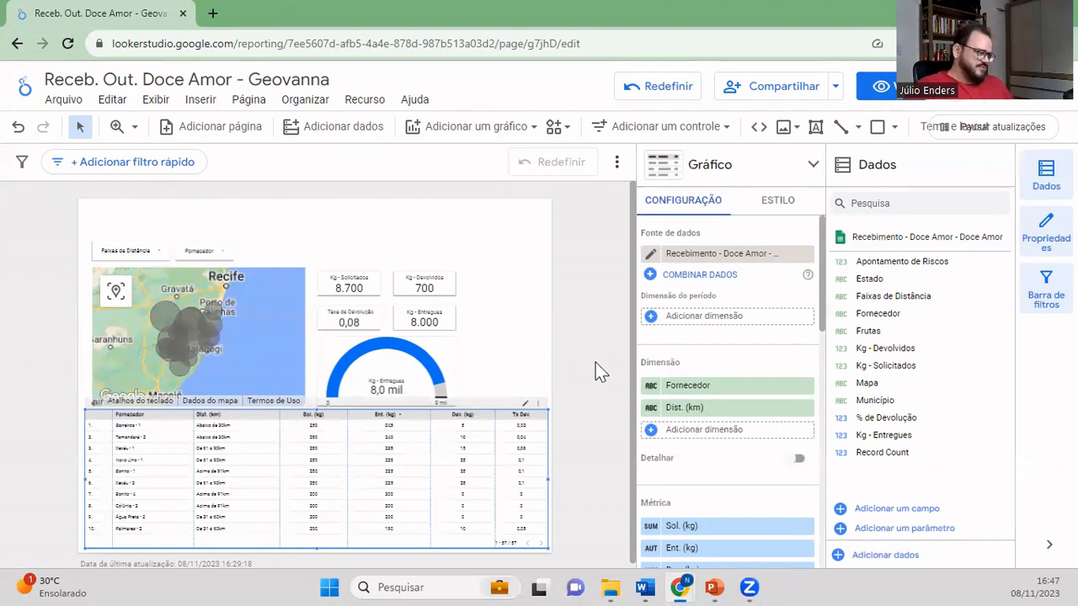
scroll(581, 354, down, 1)
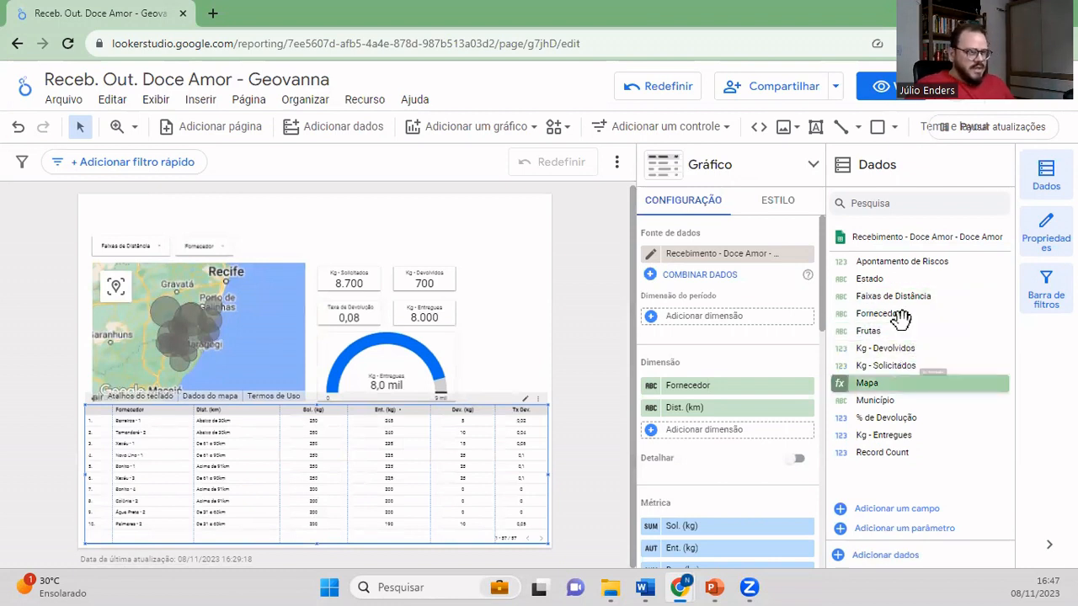
drag(894, 274, 792, 386)
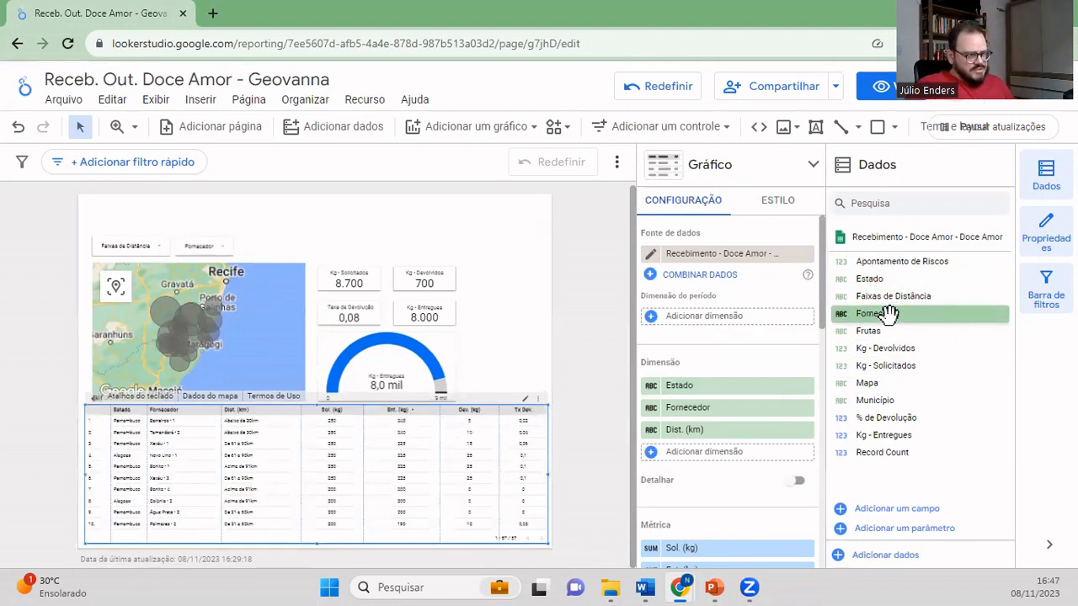
drag(886, 400, 731, 415)
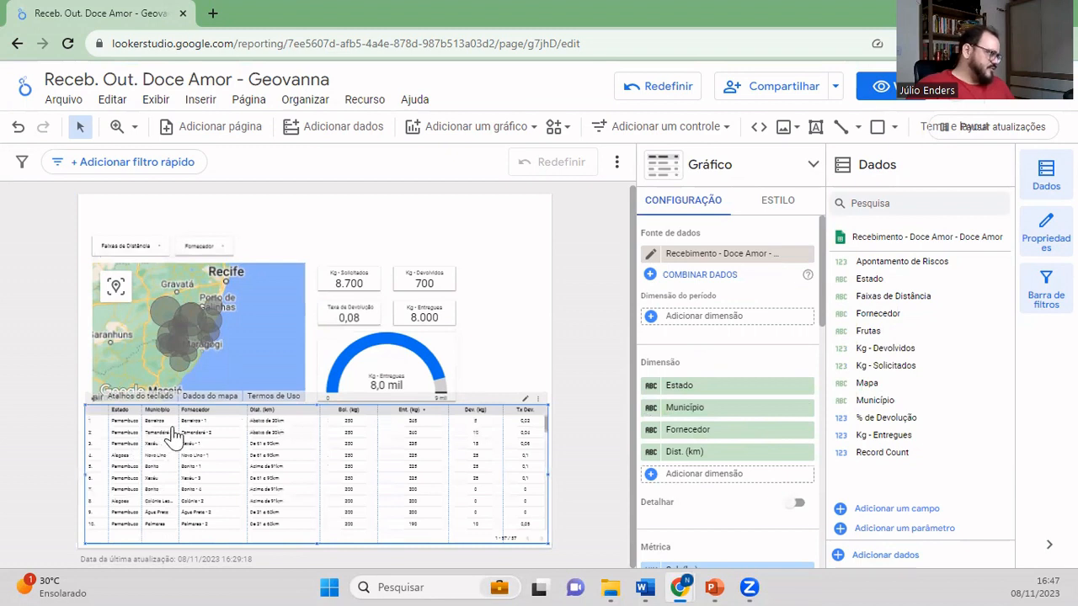
- Widen the supplier table's Município and Fornecedor columns, and reorder the dimensions so Fornecedor comes before Estado
drag(141, 428, 199, 430)
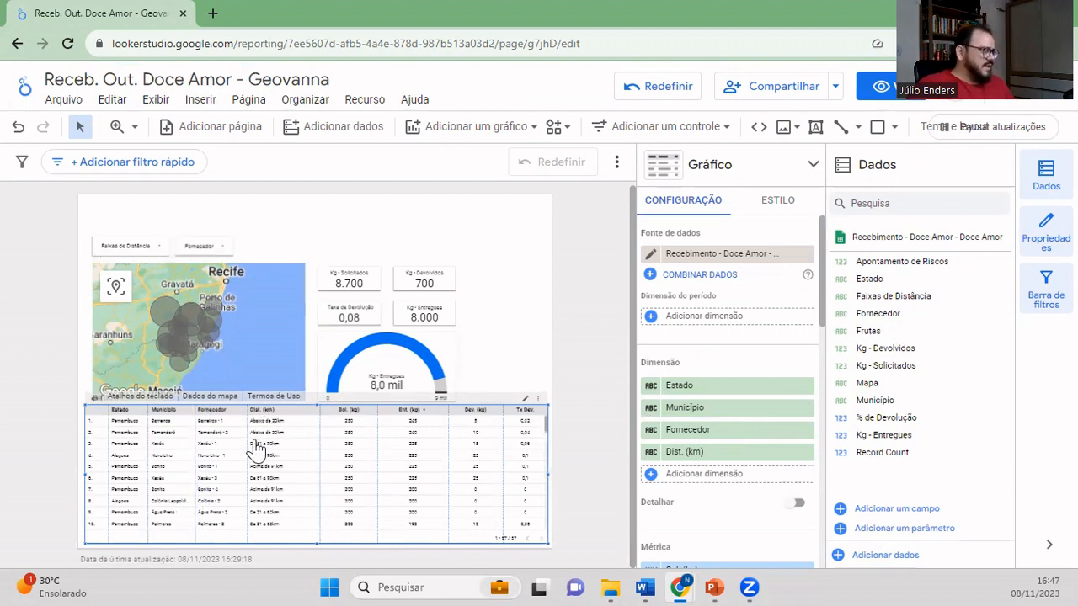
drag(249, 435, 263, 435)
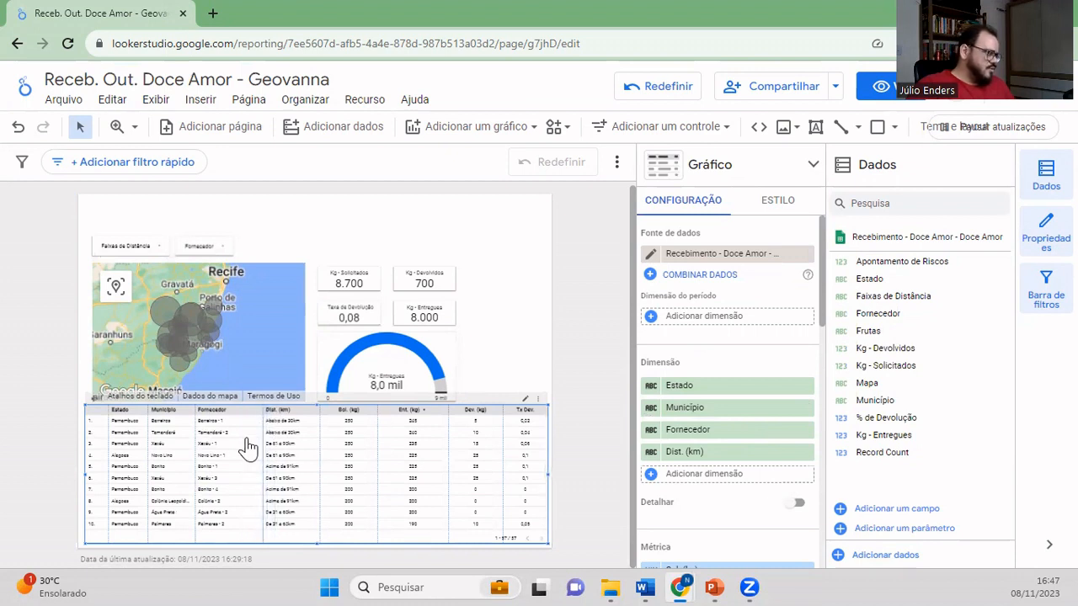
drag(199, 437, 156, 437)
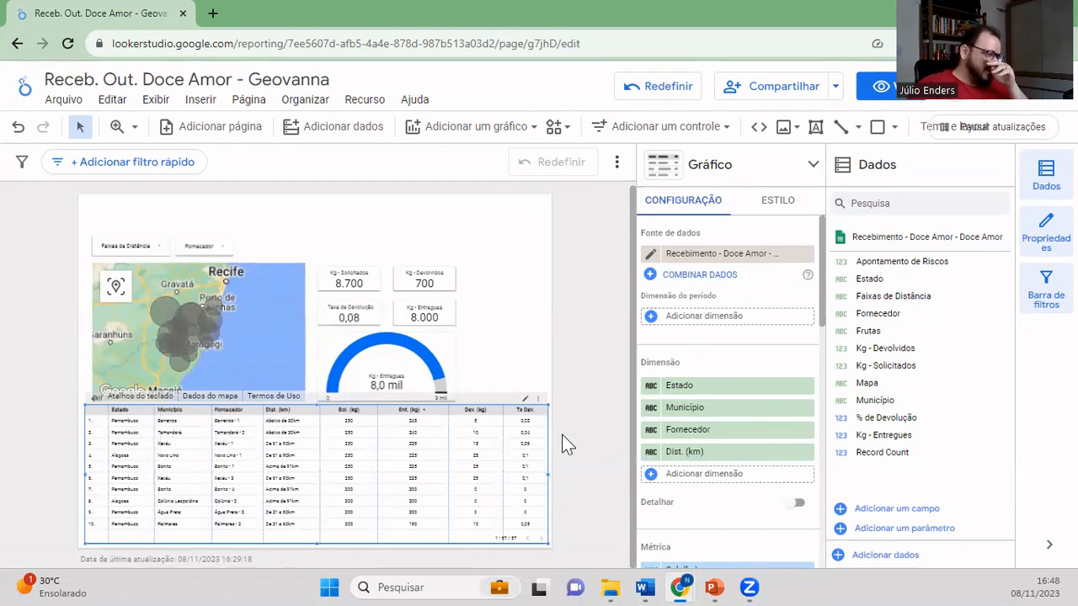
drag(686, 436, 684, 387)
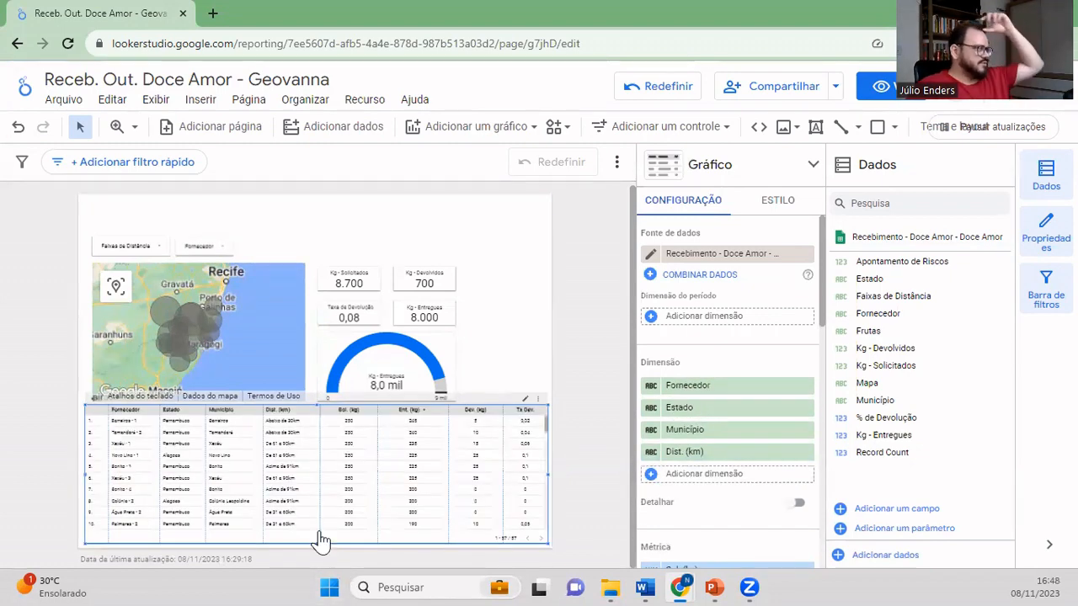
click(552, 317)
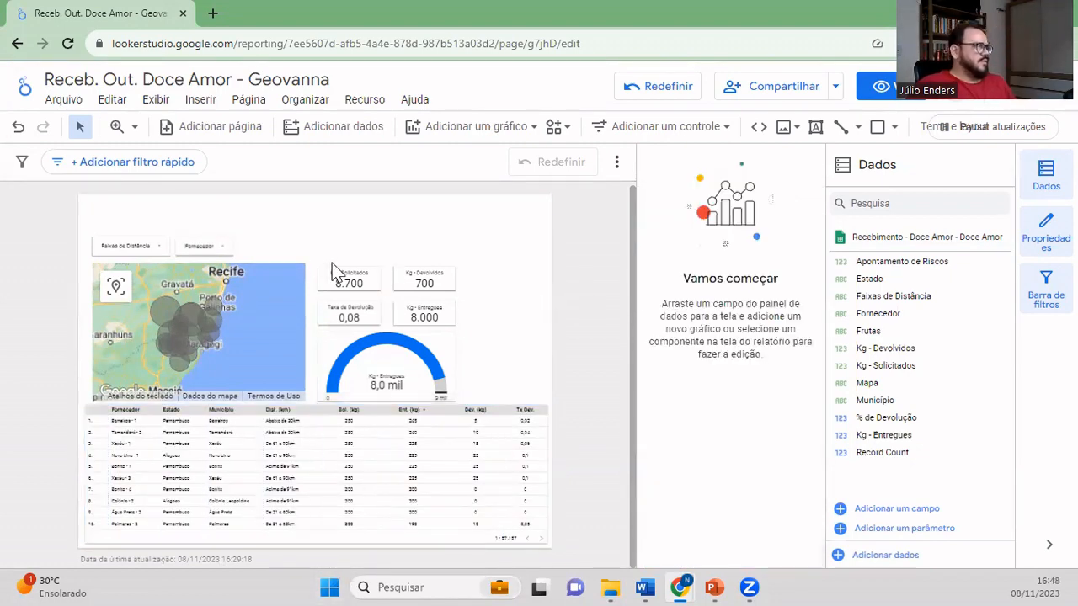
- Examine the enlarged supplier table's rows and its Fornecedor, Estado, Município and distance columns
scroll(310, 262, up, 3)
scroll(432, 281, down, 4)
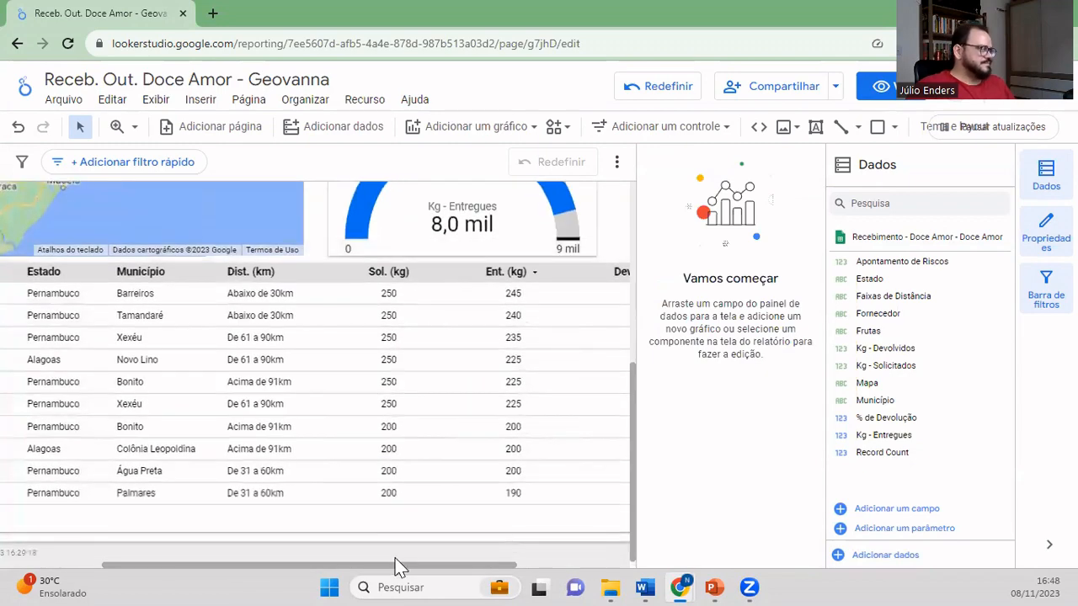
drag(399, 577, 264, 577)
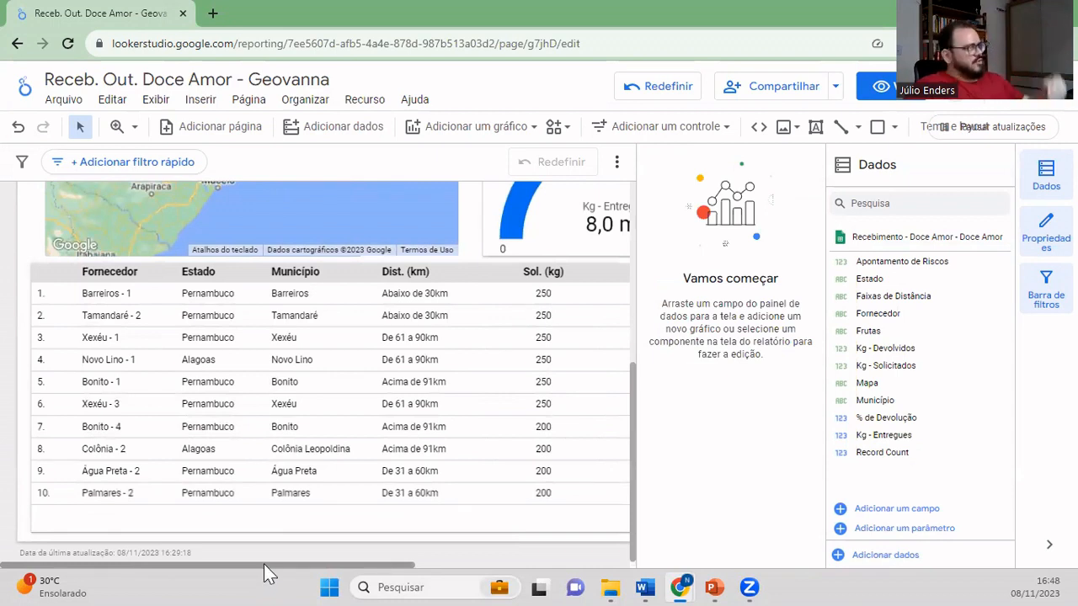
scroll(322, 558, left, 1)
drag(322, 559, 278, 520)
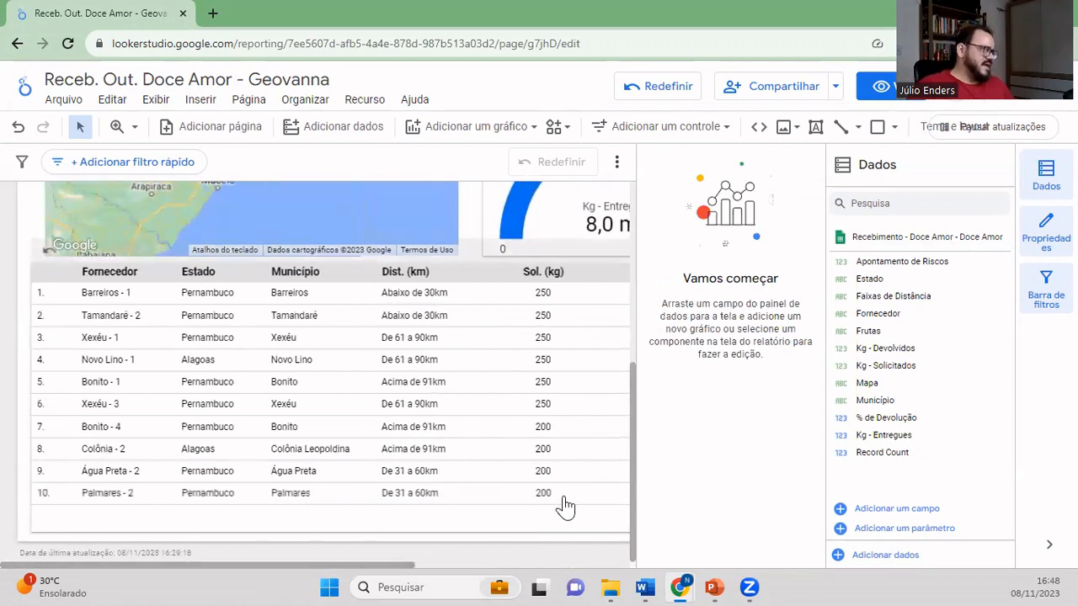
scroll(555, 539, up, 3)
scroll(546, 530, down, 3)
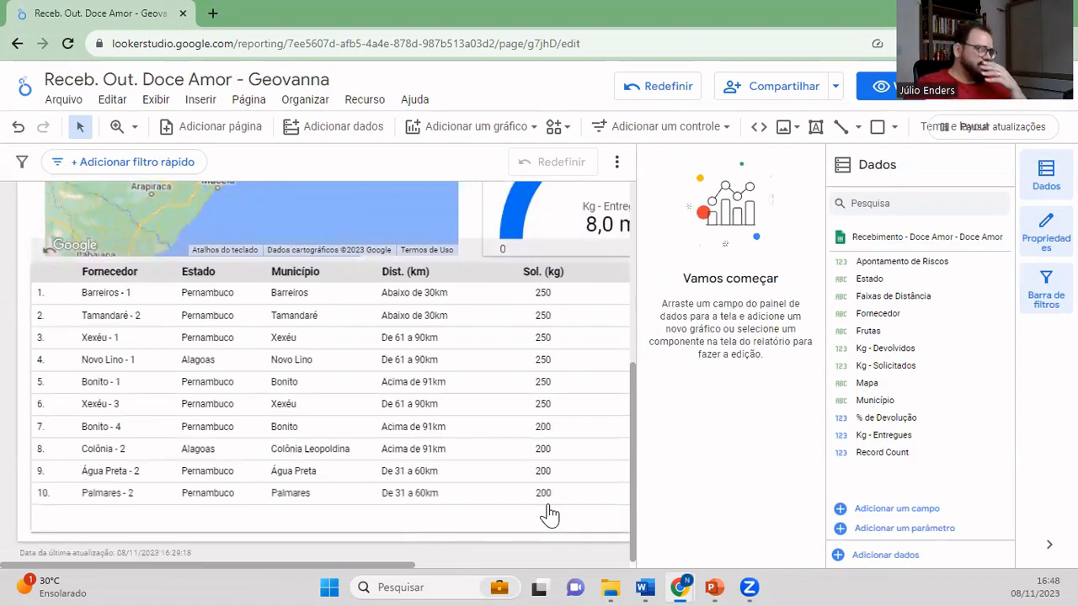
scroll(435, 401, up, 5)
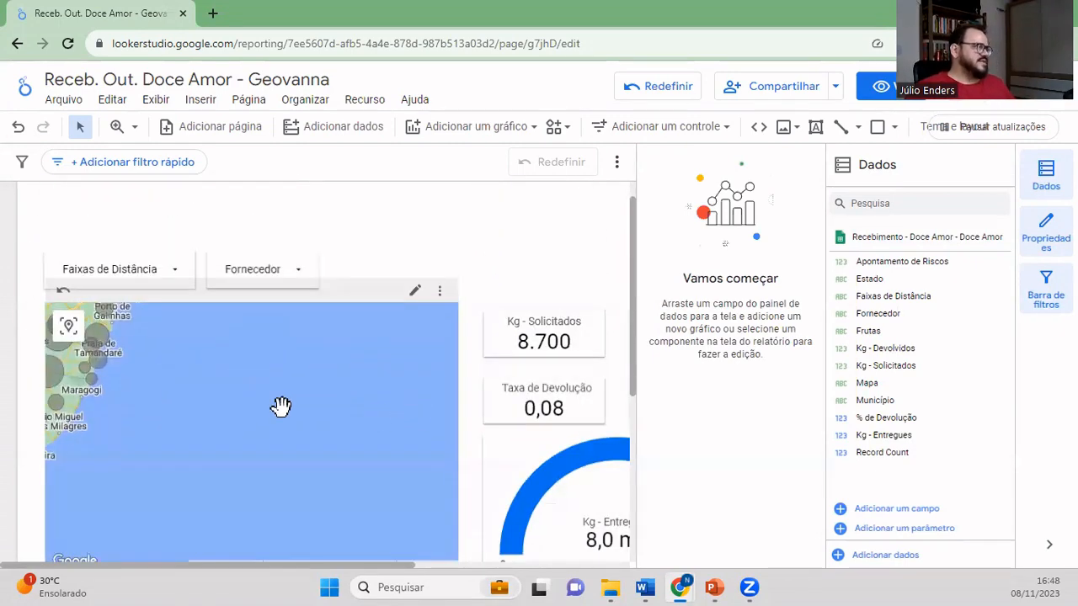
- Filter the report with the Faixas de Distância control to show only Acima de 91km
click(300, 277)
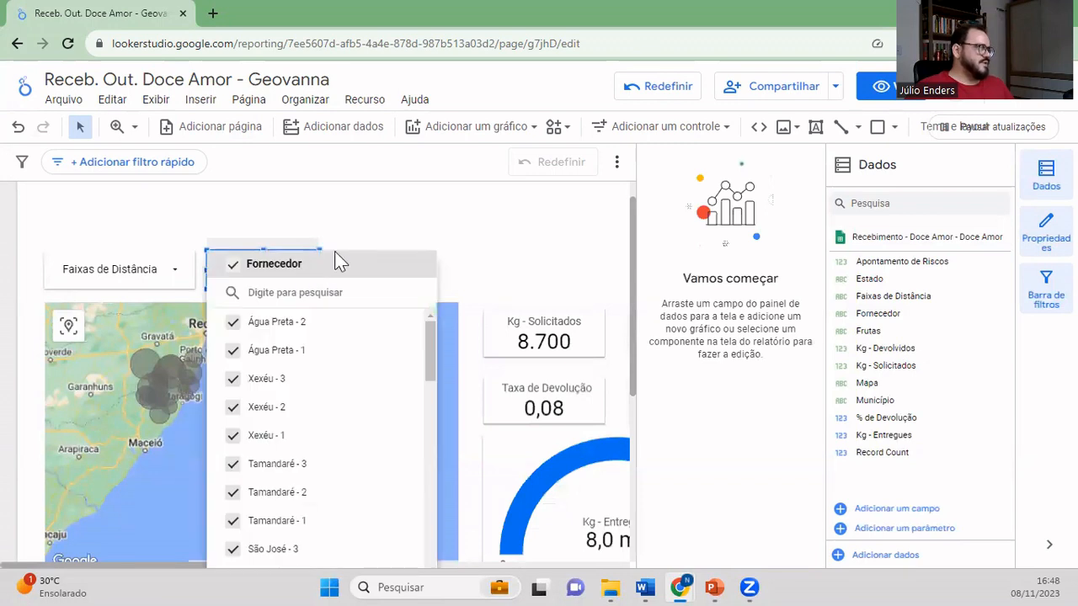
click(335, 261)
click(180, 271)
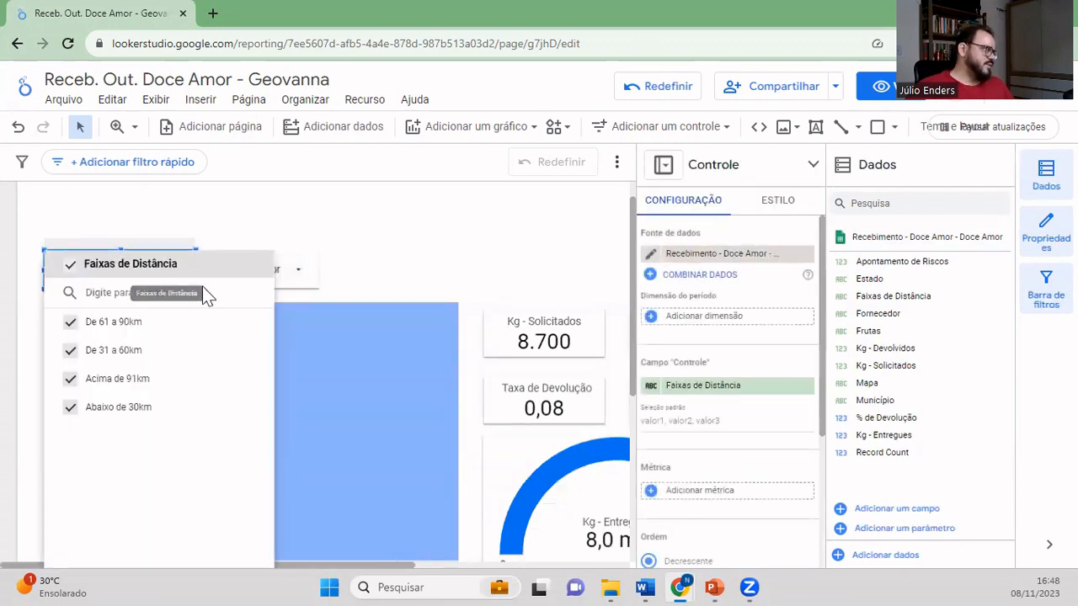
click(220, 380)
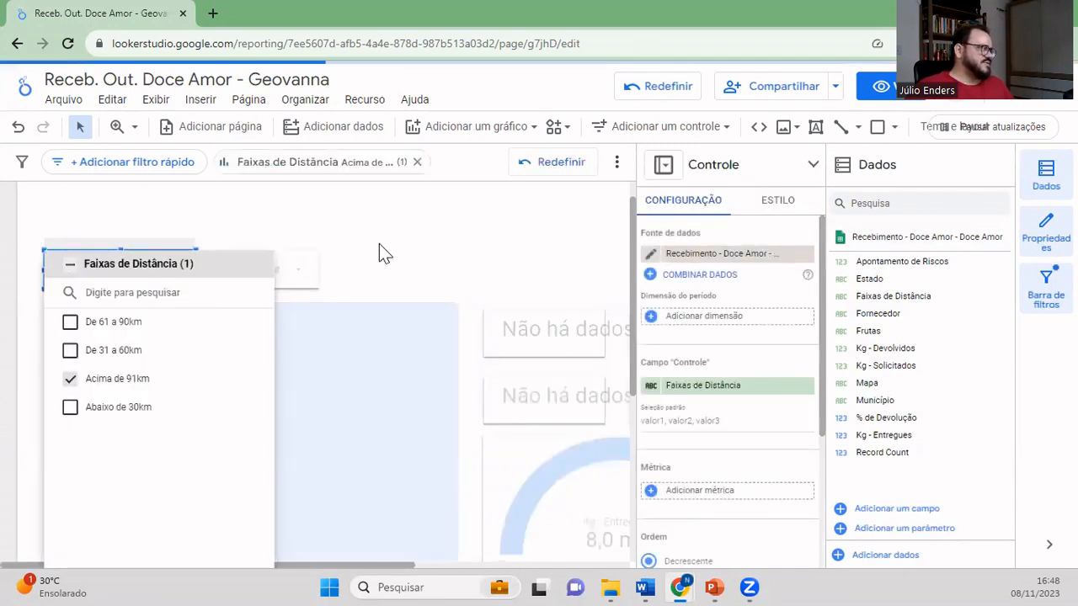
click(379, 245)
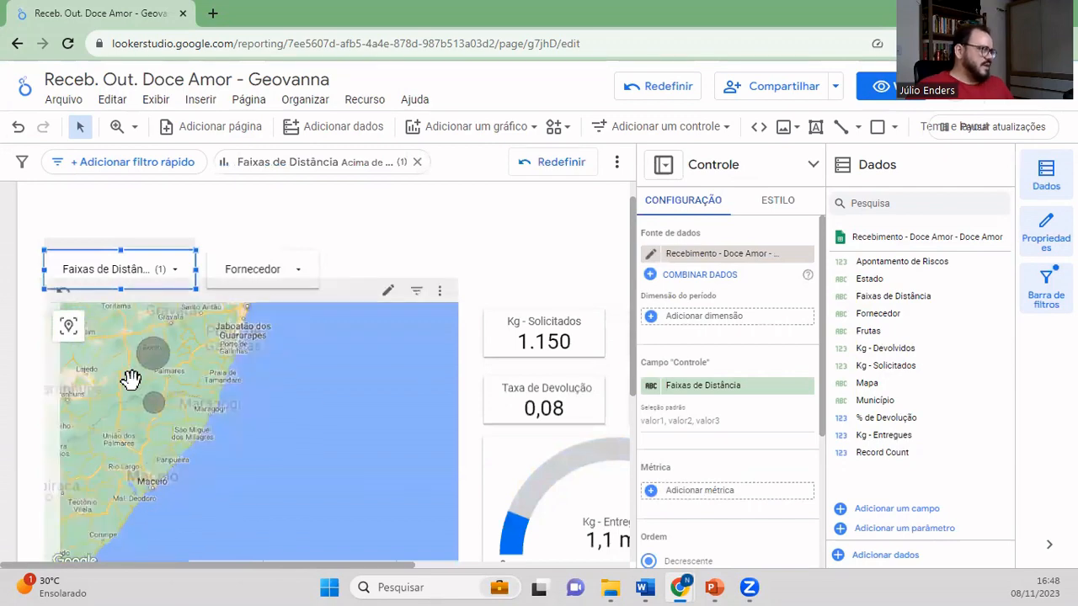
- Examine how the map, scorecards, gauge and supplier table respond to the distance filter
click(253, 377)
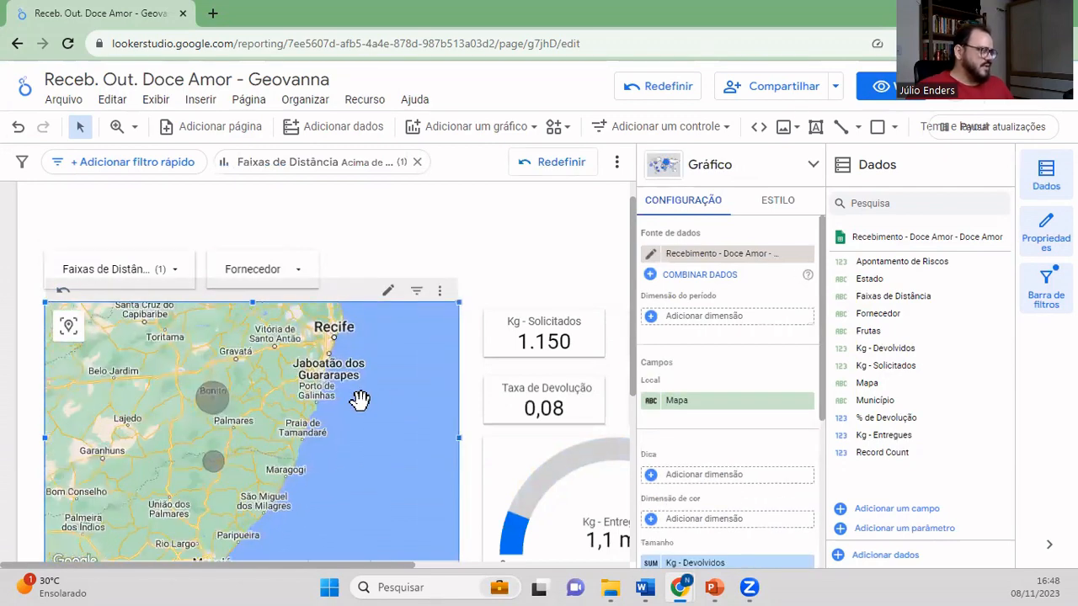
click(472, 250)
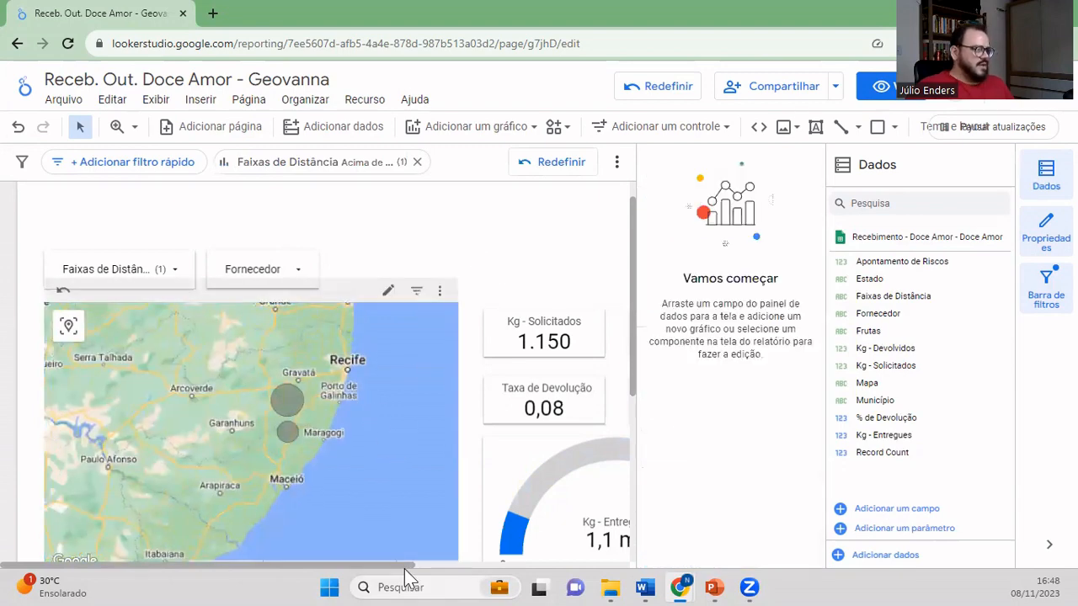
drag(393, 569, 553, 569)
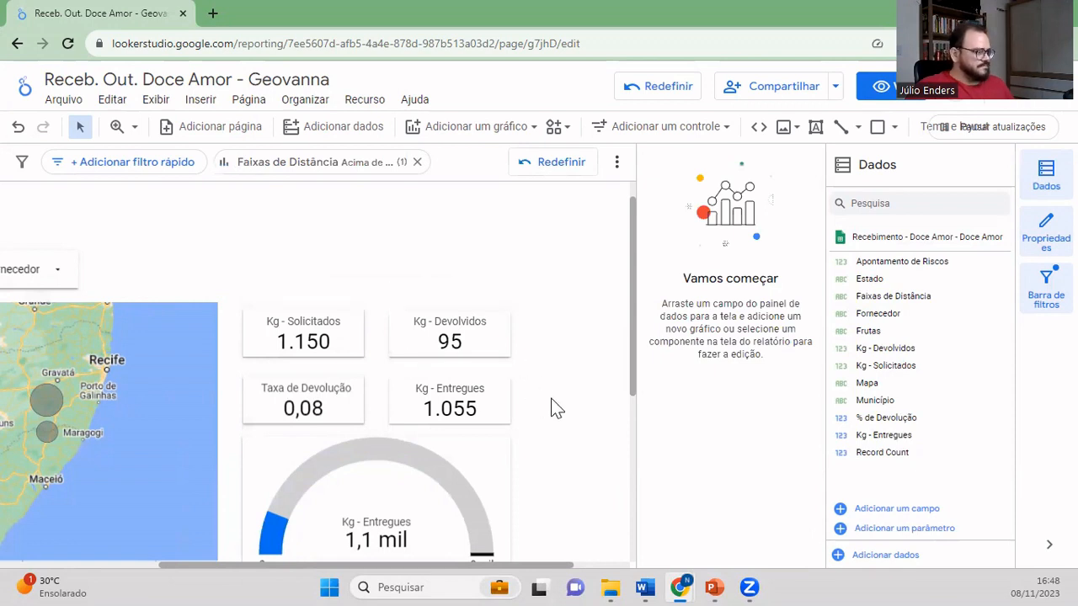
scroll(555, 408, down, 1)
scroll(556, 408, down, 1)
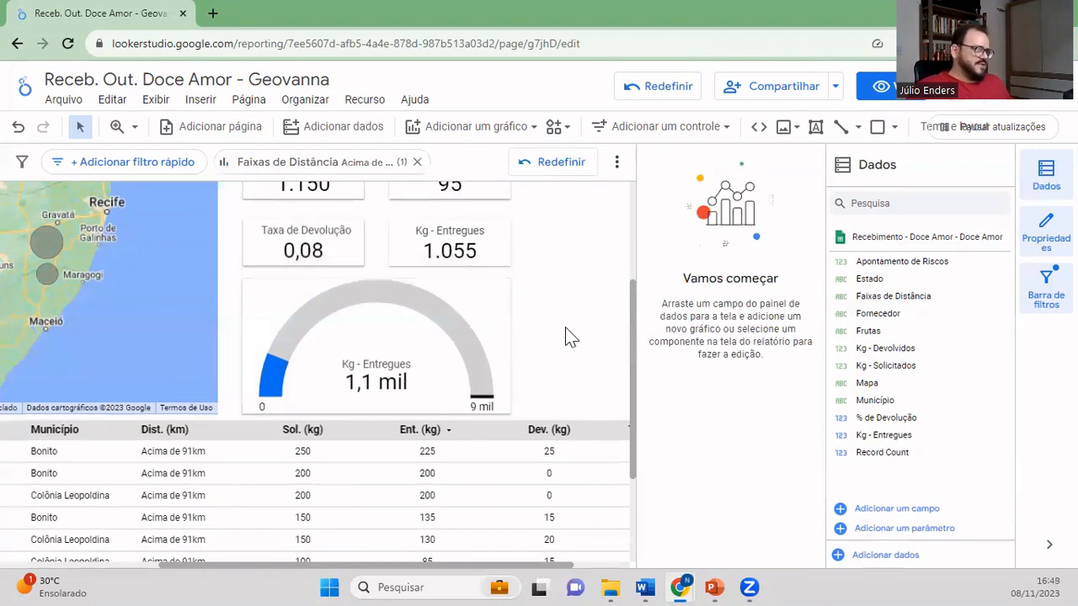
scroll(564, 337, up, 1)
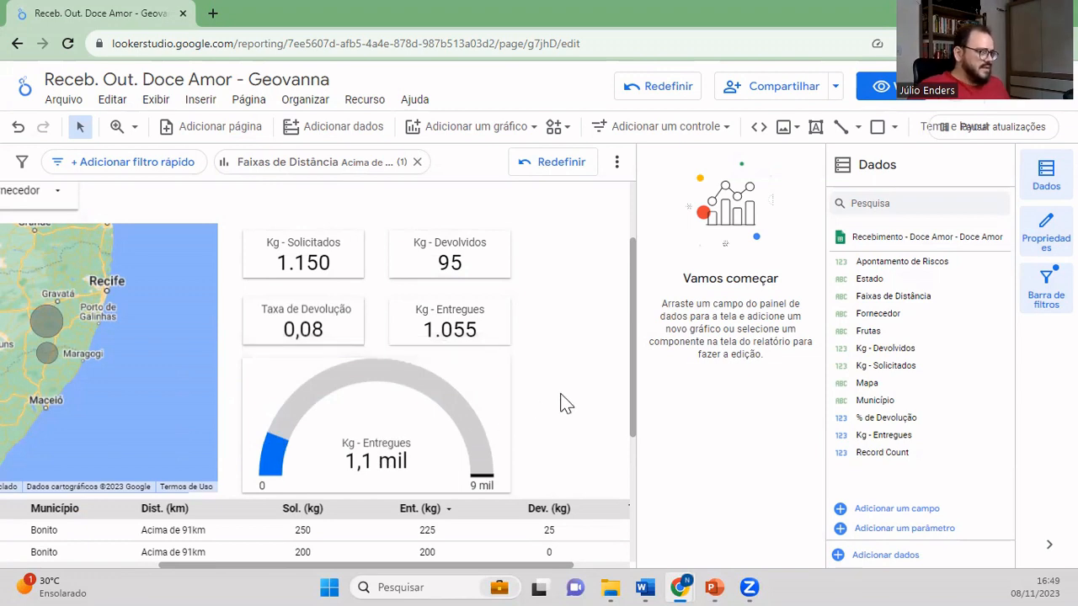
scroll(564, 403, down, 1)
scroll(564, 403, down, 1)
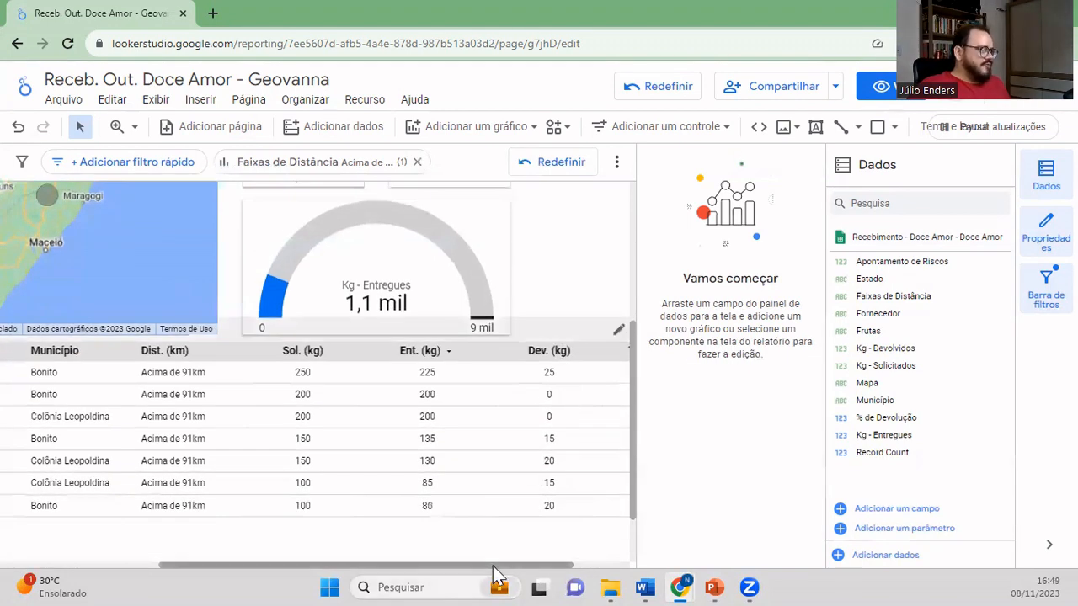
- Examine all columns of the filtered supplier table, from Fornecedor through Tx Dev., down to its last row
drag(493, 566, 269, 522)
scroll(270, 522, up, 1)
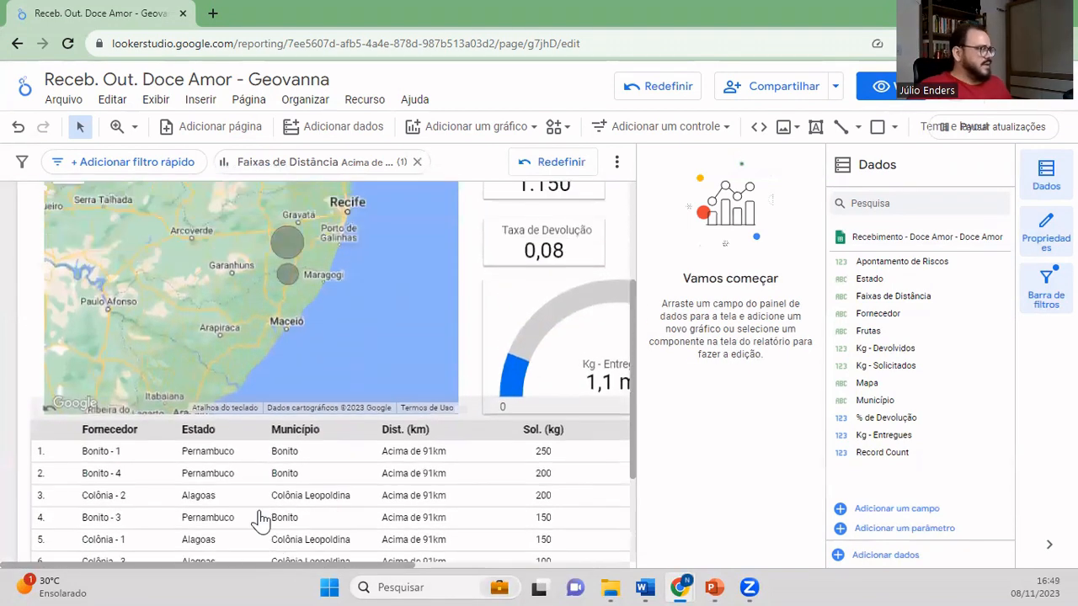
scroll(353, 533, down, 1)
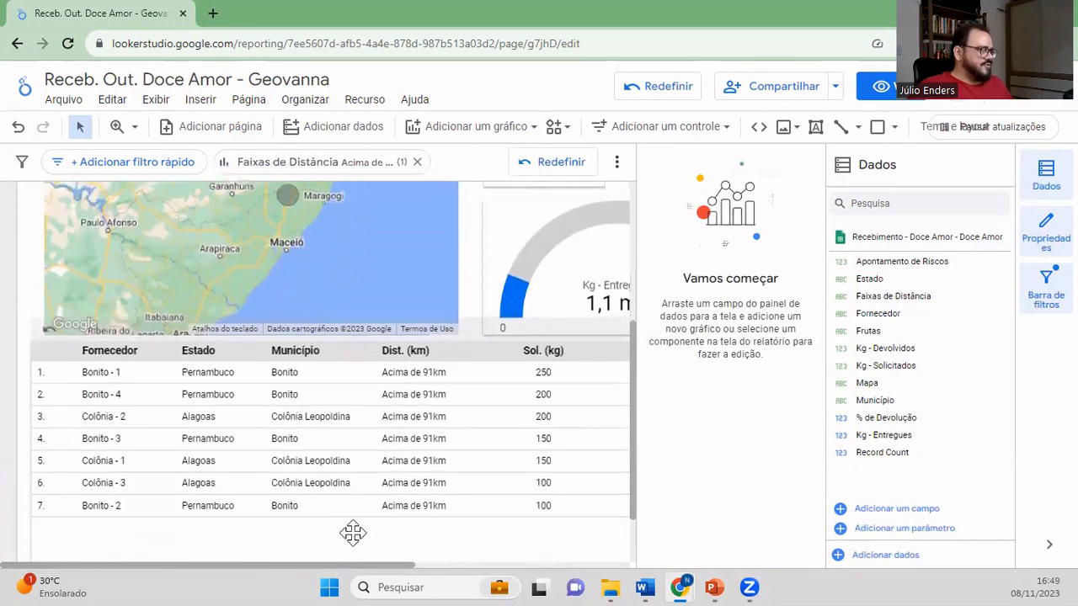
scroll(368, 502, down, 1)
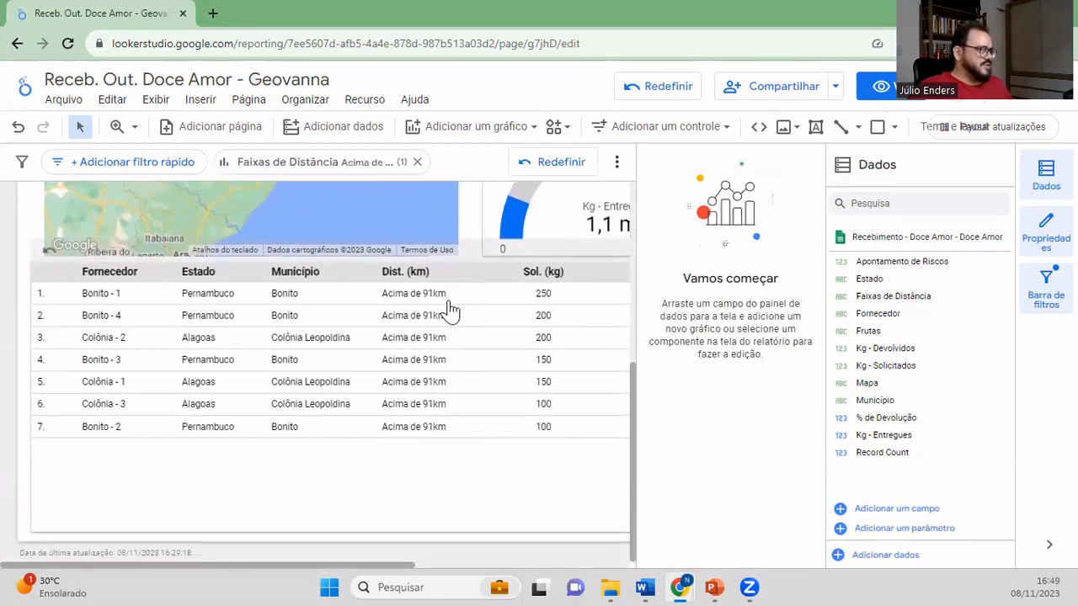
drag(413, 563, 620, 552)
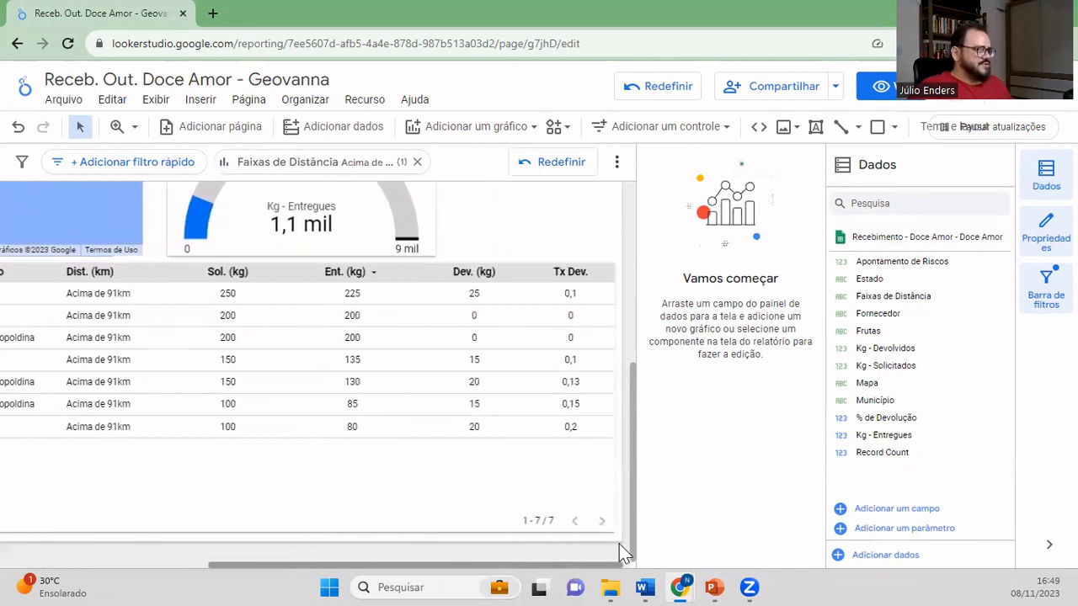
drag(620, 553, 368, 538)
scroll(397, 441, up, 5)
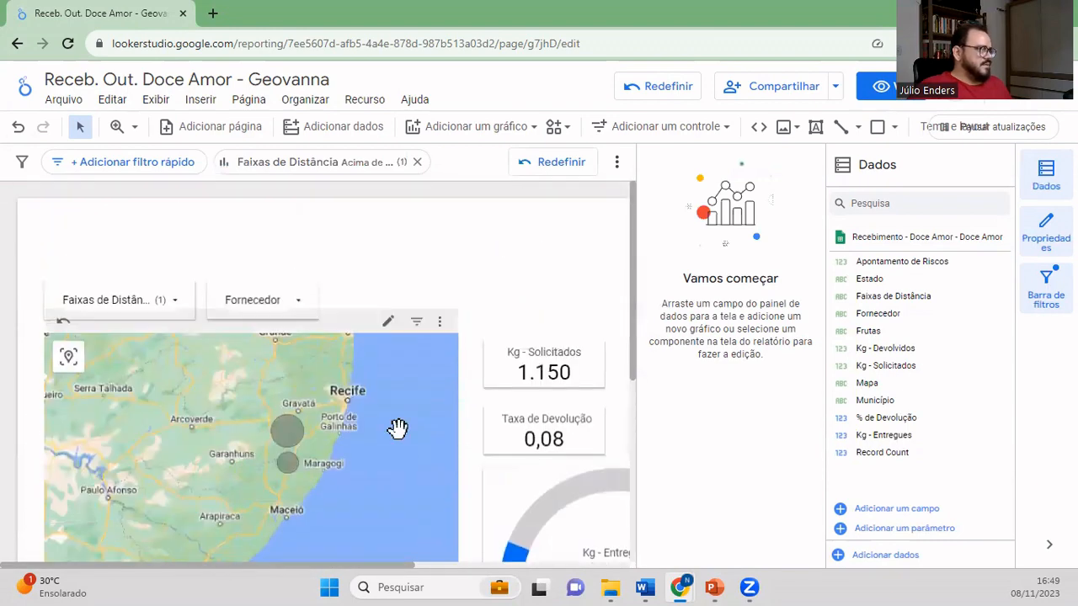
- Clear the Faixas de Distância filter so the report includes every distance range
click(176, 318)
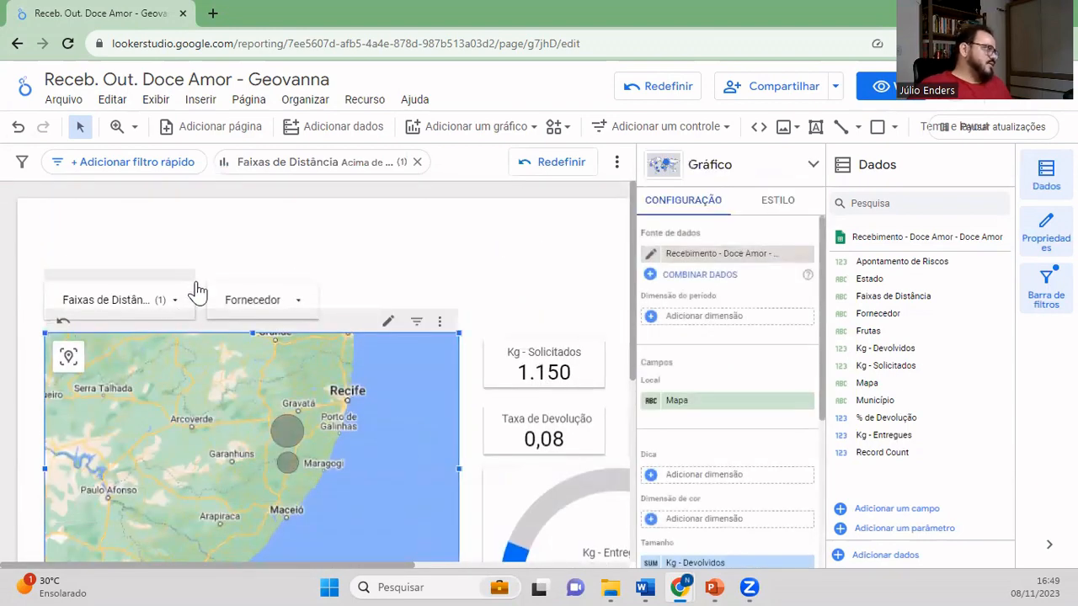
click(190, 298)
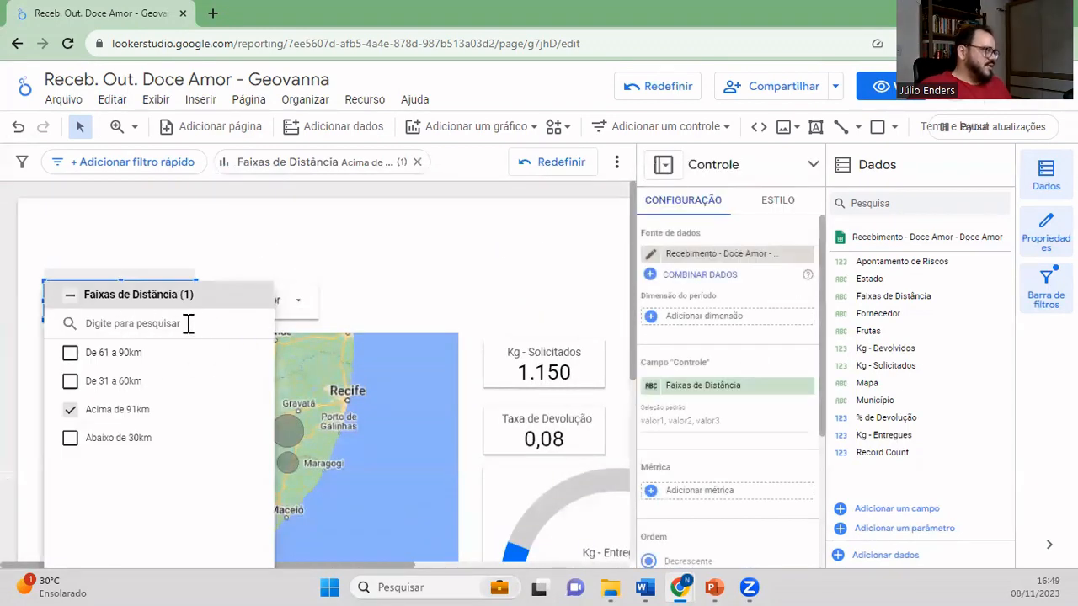
click(91, 303)
click(377, 246)
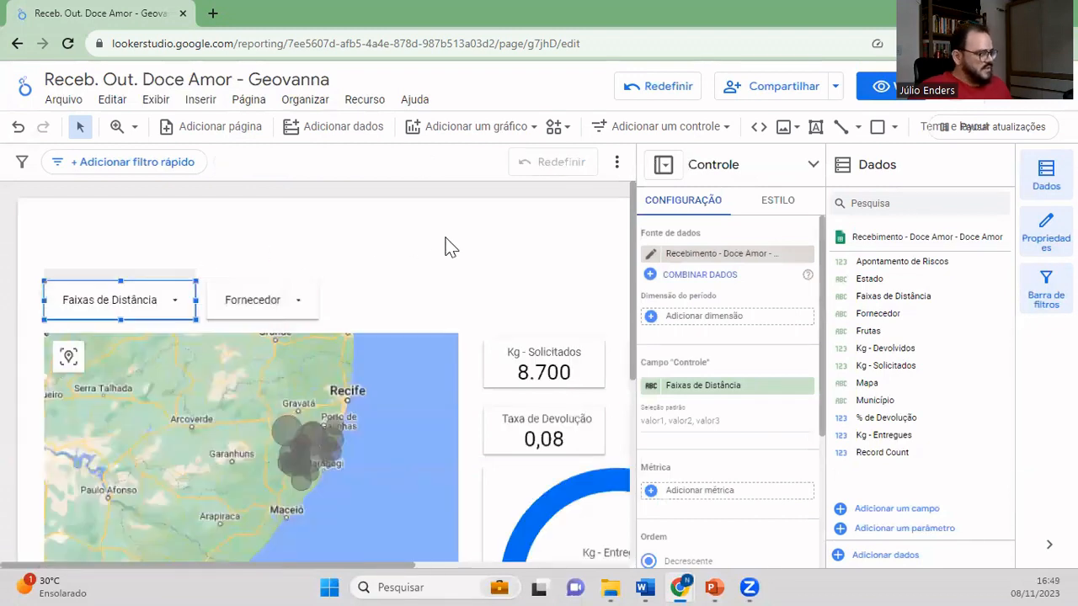
- Move the Faixas de Distância and Fornecedor controls together along their row, placing Fornecedor above the Kg - Solicitados scorecard
click(308, 291)
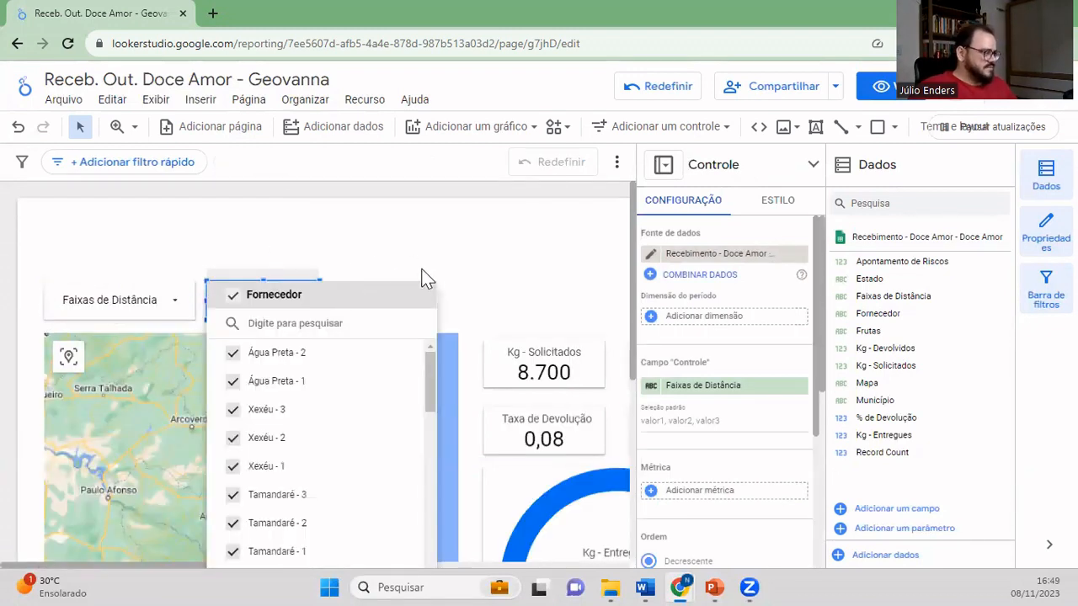
click(425, 279)
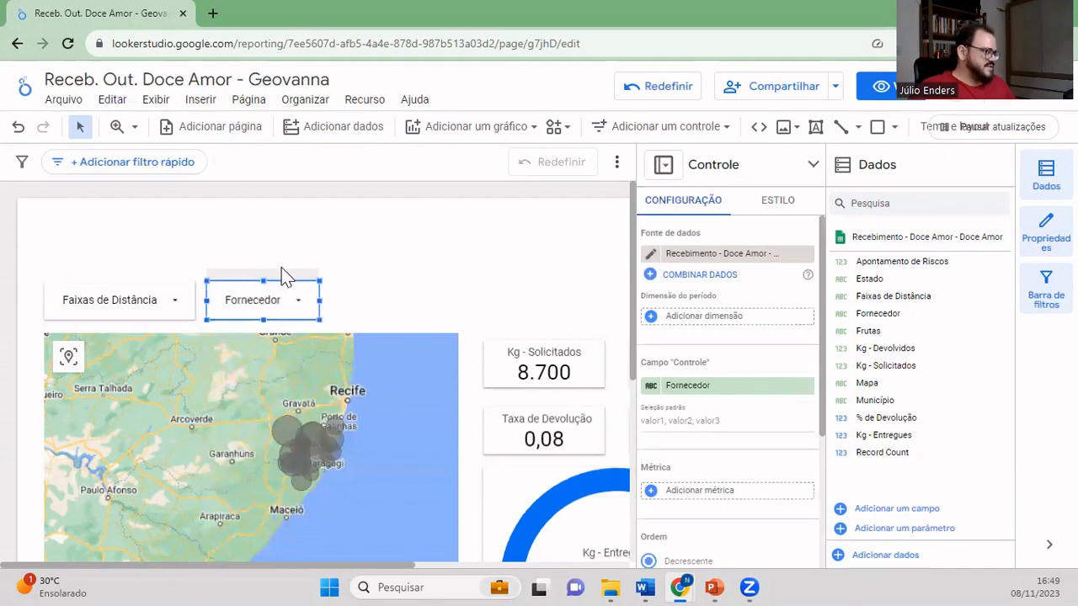
drag(352, 303, 459, 308)
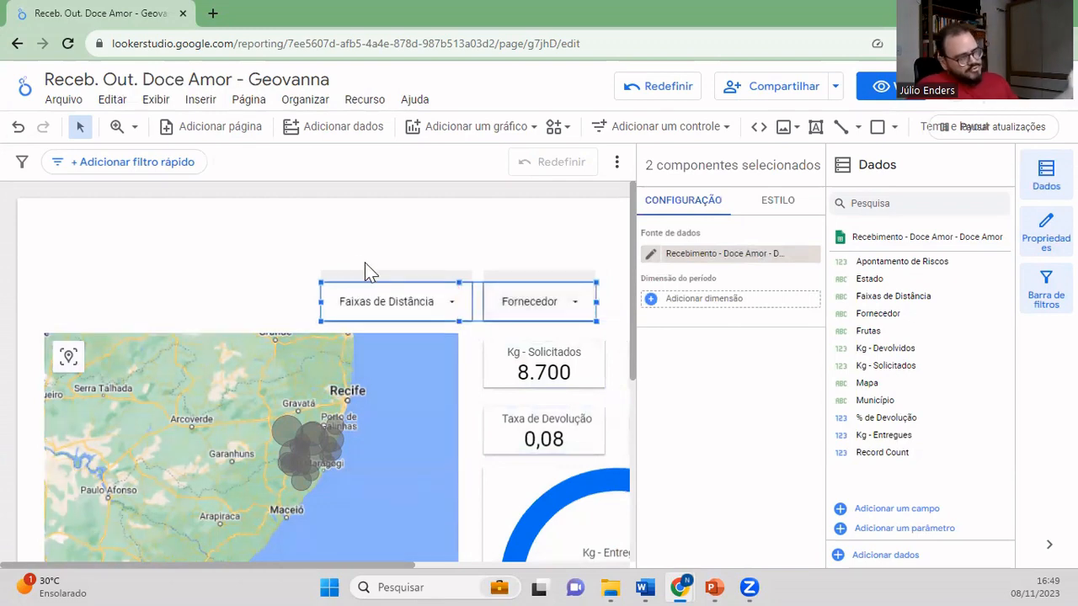
click(442, 249)
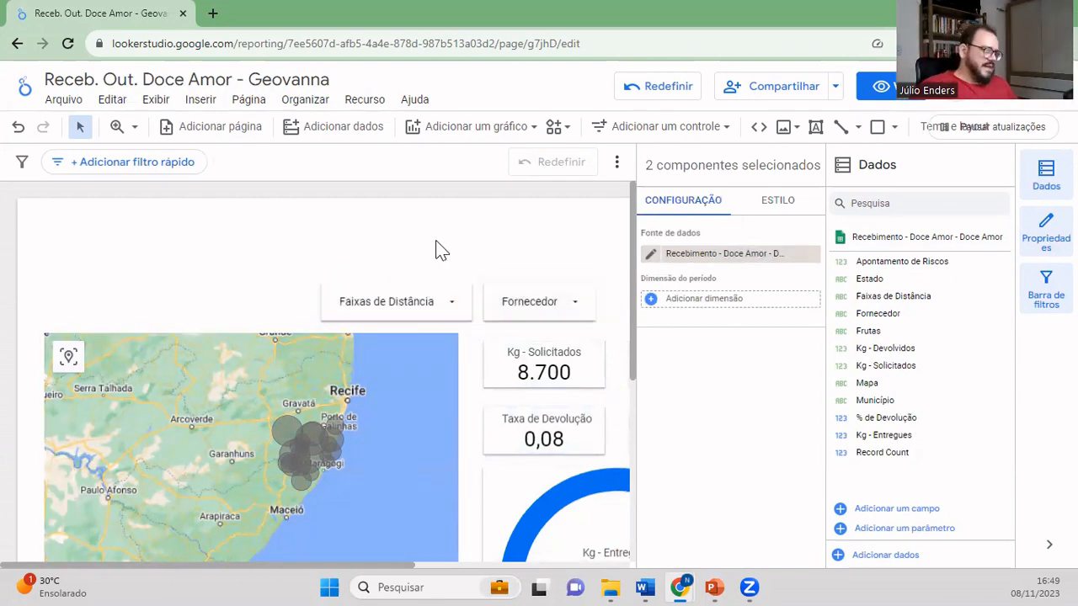
- Duplicate the Faixas de Distância control at the start of the filter row and switch the copy's field to Estado
click(407, 295)
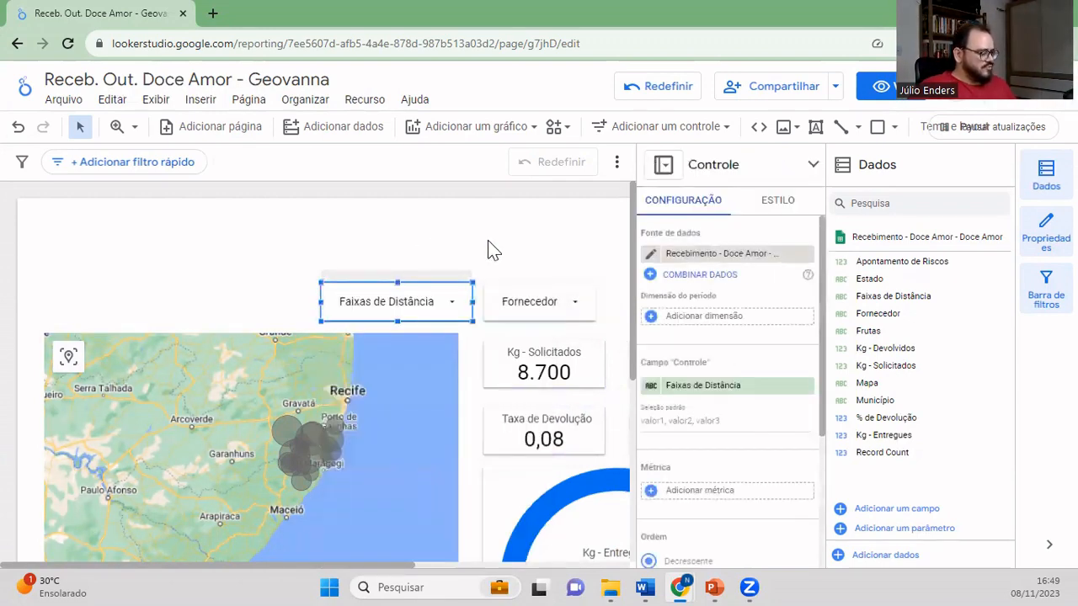
drag(463, 291, 186, 284)
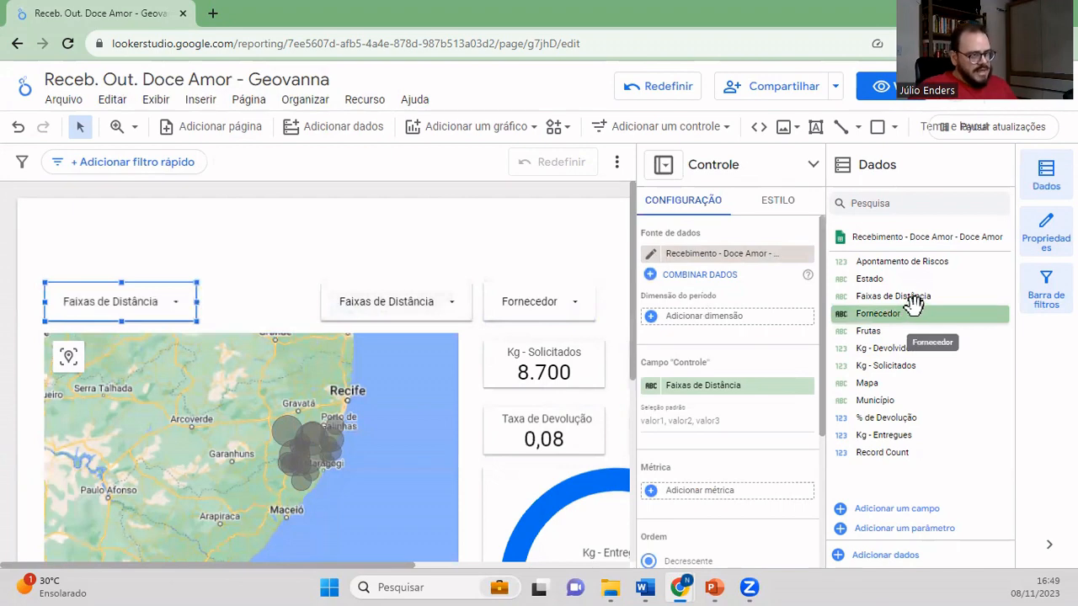
drag(875, 290, 761, 379)
- Duplicate the compact Estado control beside it, switch the copy's field to Município, and widen it to fit its label
drag(196, 301, 231, 294)
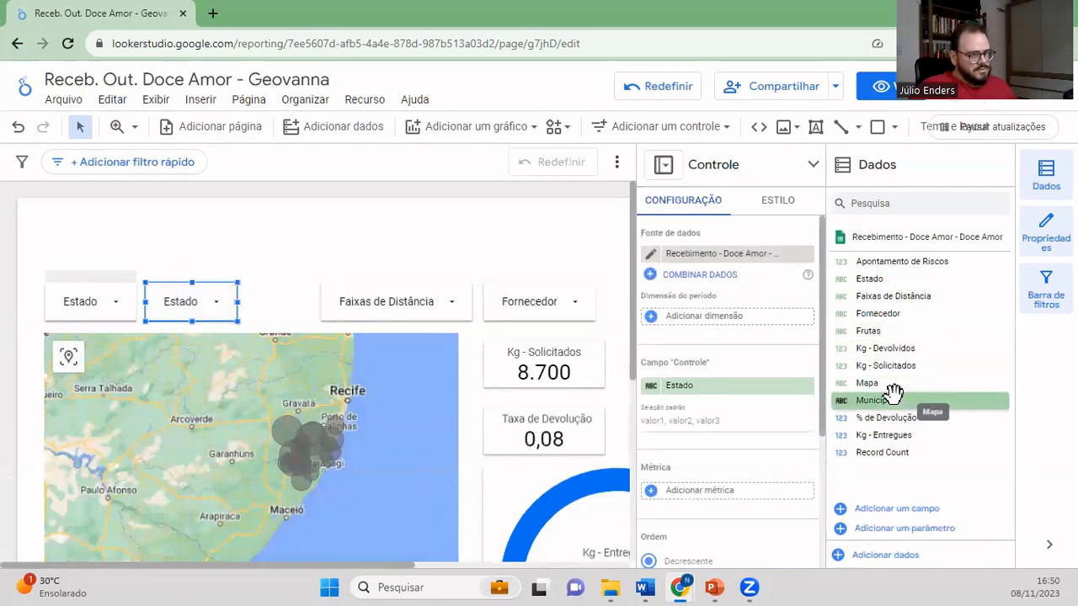
drag(884, 400, 757, 387)
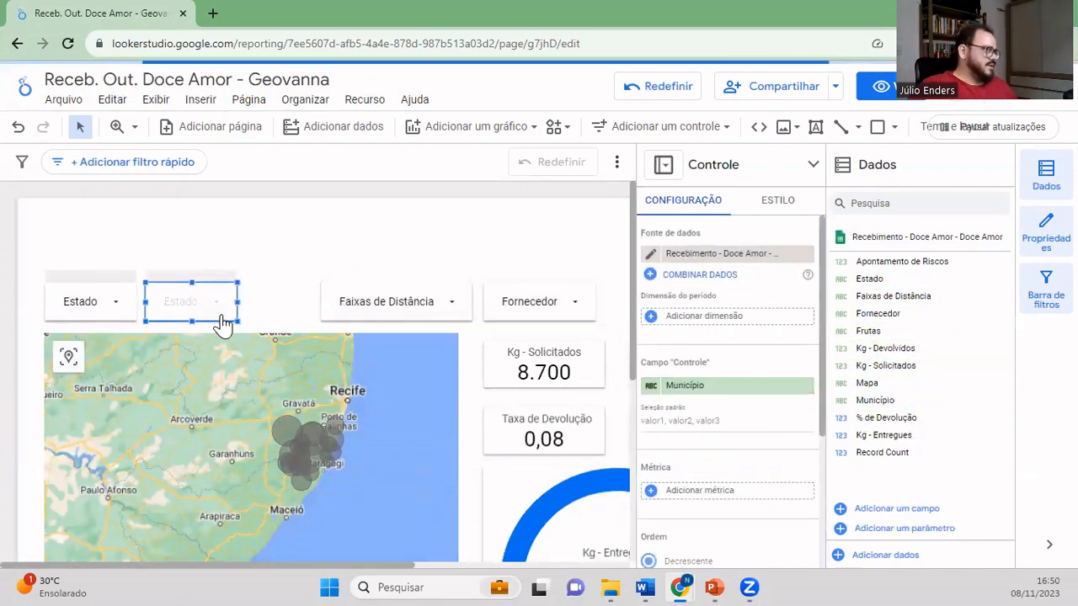
drag(235, 300, 251, 301)
click(251, 301)
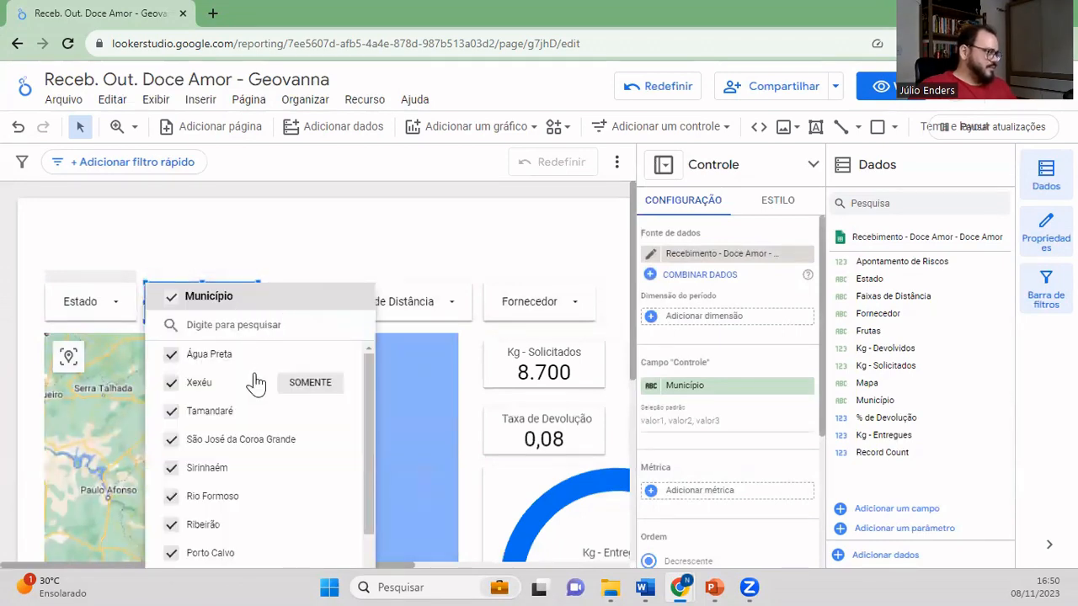
click(114, 301)
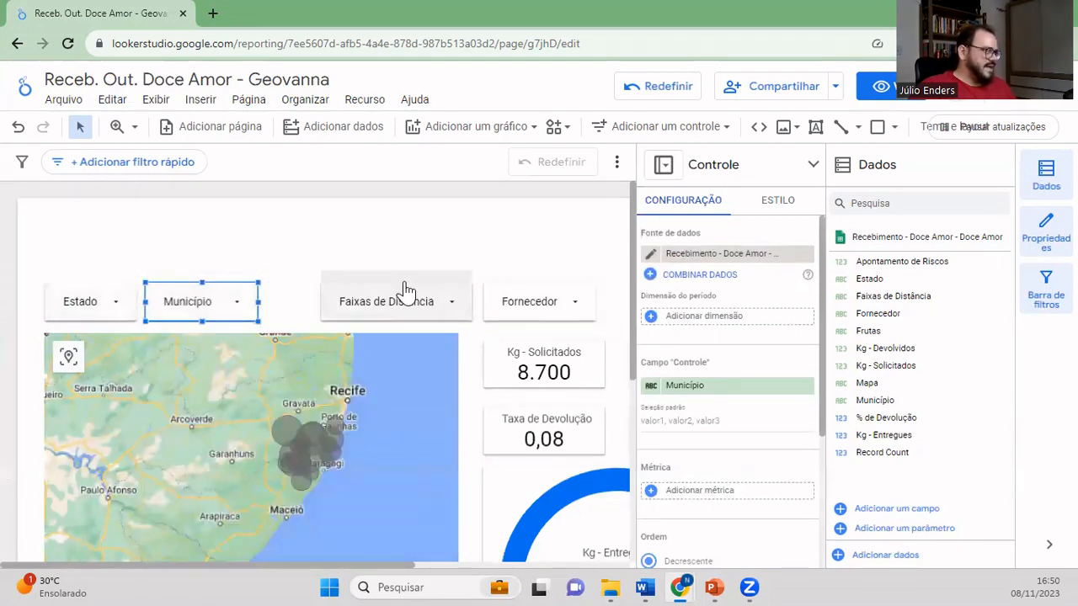
- Move the Faixas de Distância and Fornecedor controls next to Município so all four filters form one evenly spaced row
drag(399, 295, 358, 291)
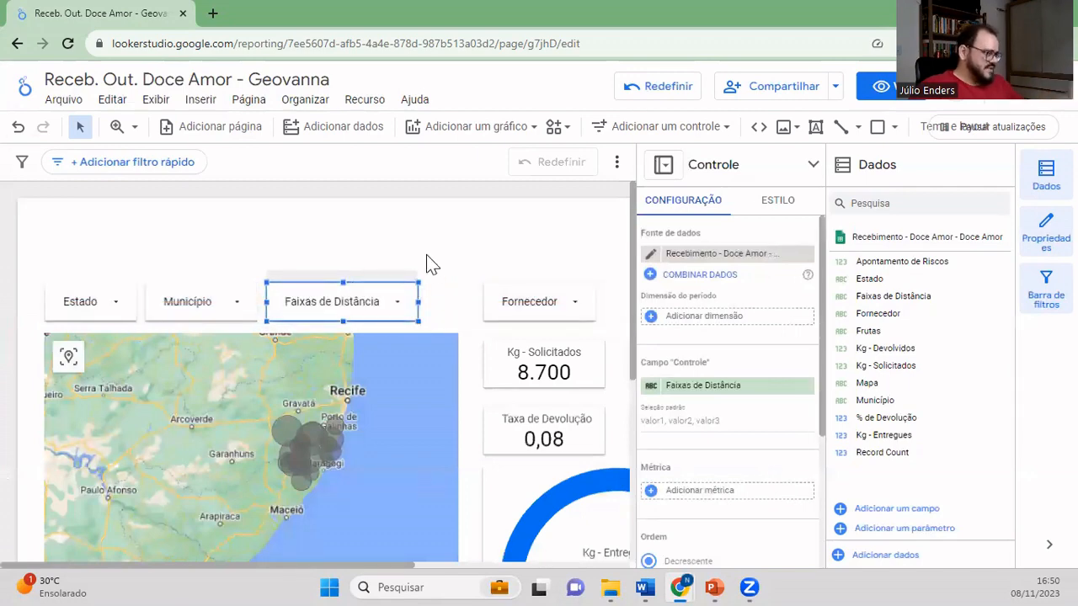
drag(558, 290, 497, 287)
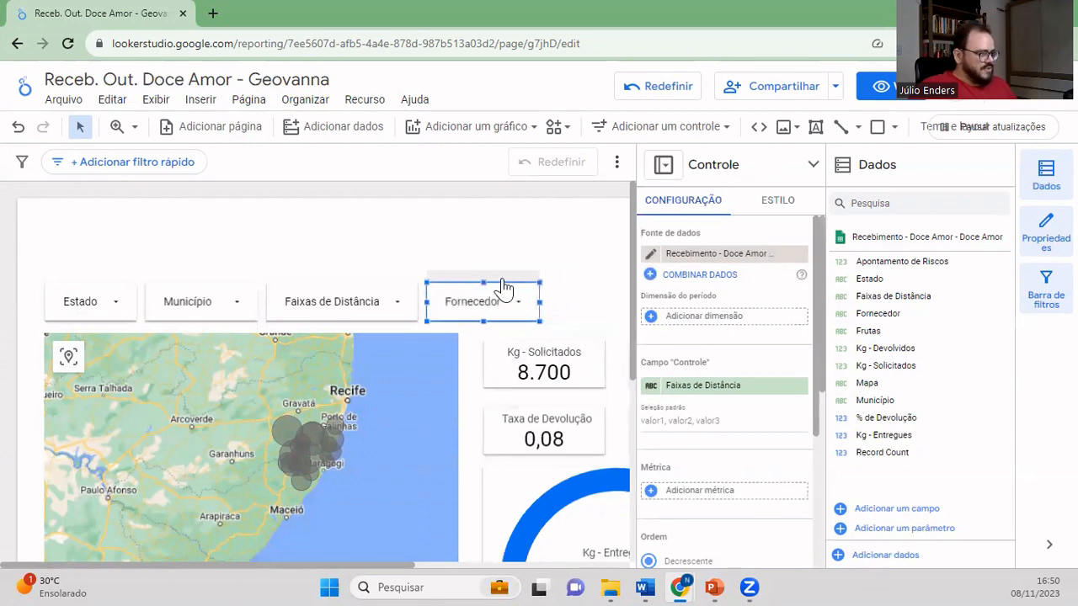
click(548, 241)
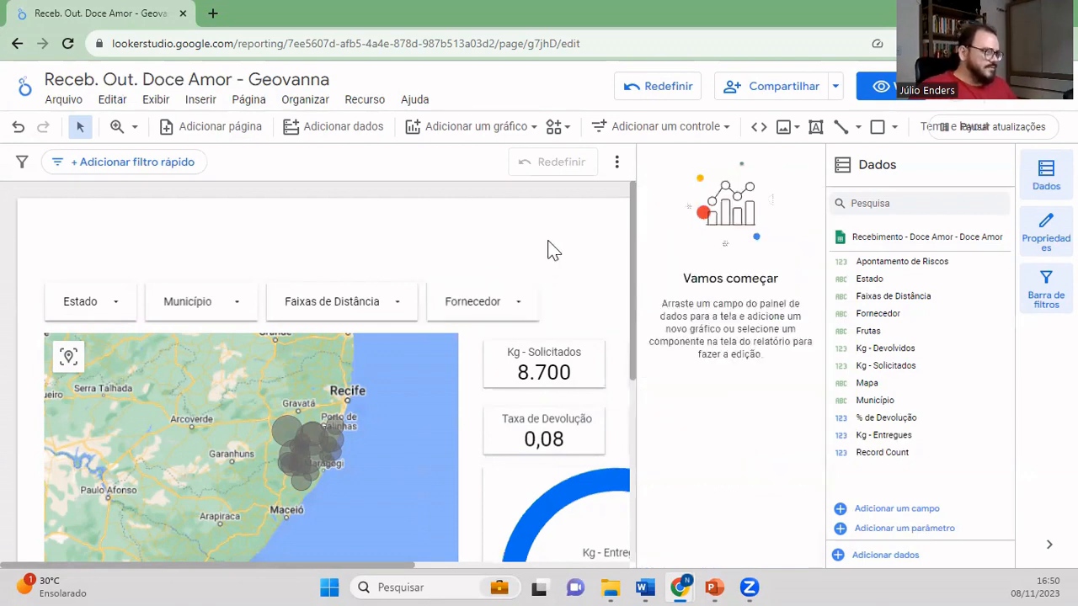
drag(403, 576, 361, 579)
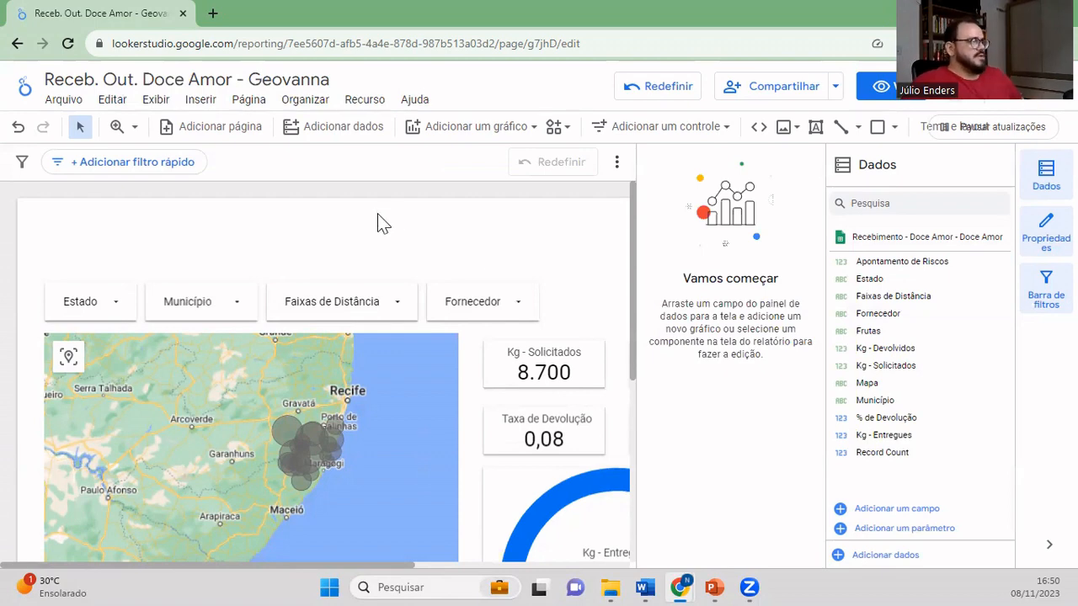
scroll(382, 246, down, 3)
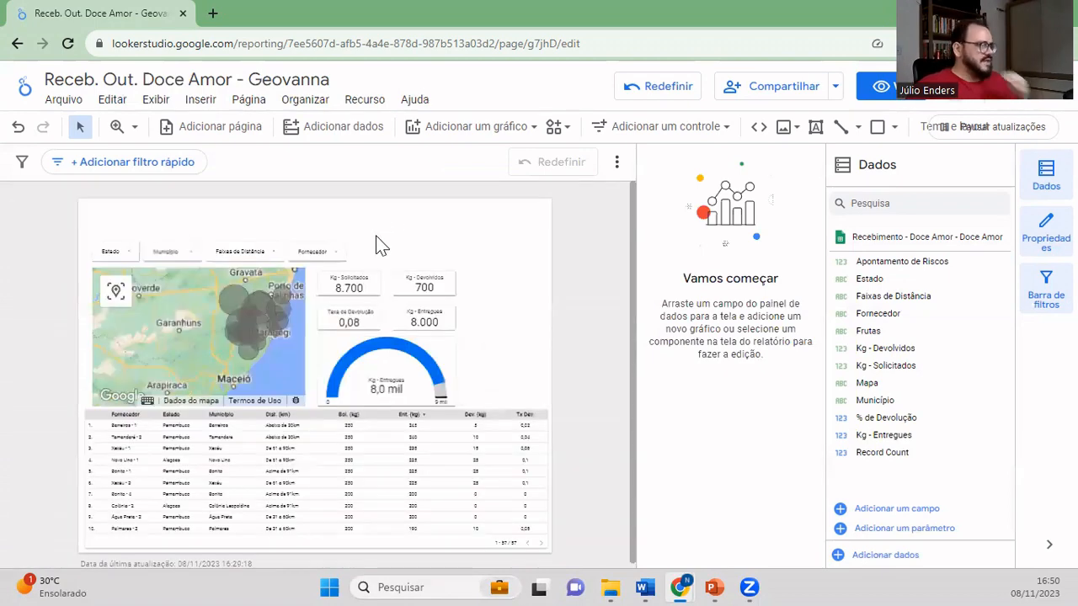
click(877, 128)
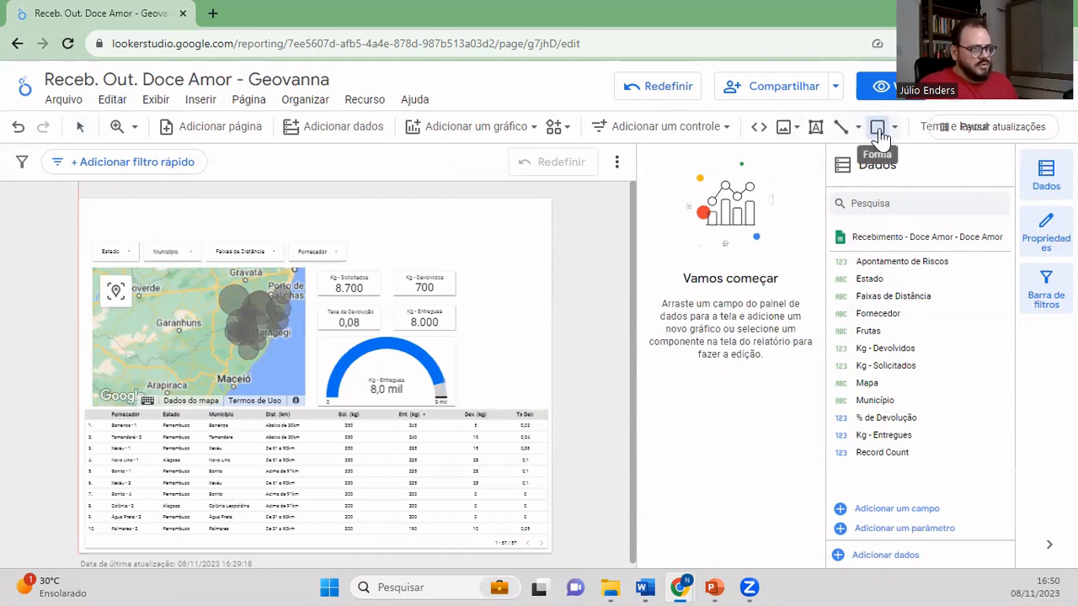
click(894, 127)
click(909, 167)
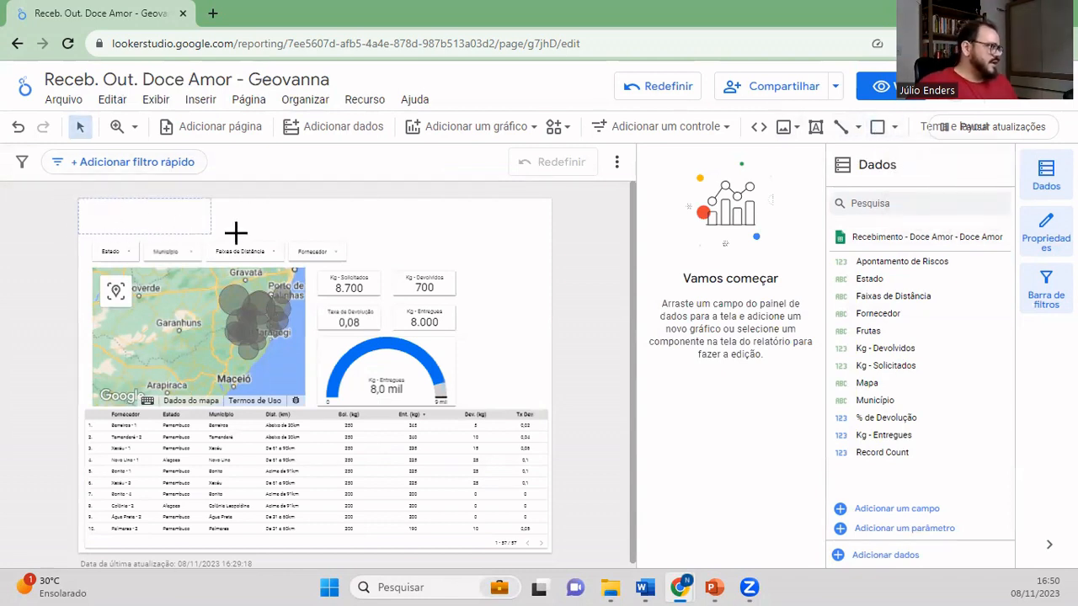
drag(236, 232, 548, 238)
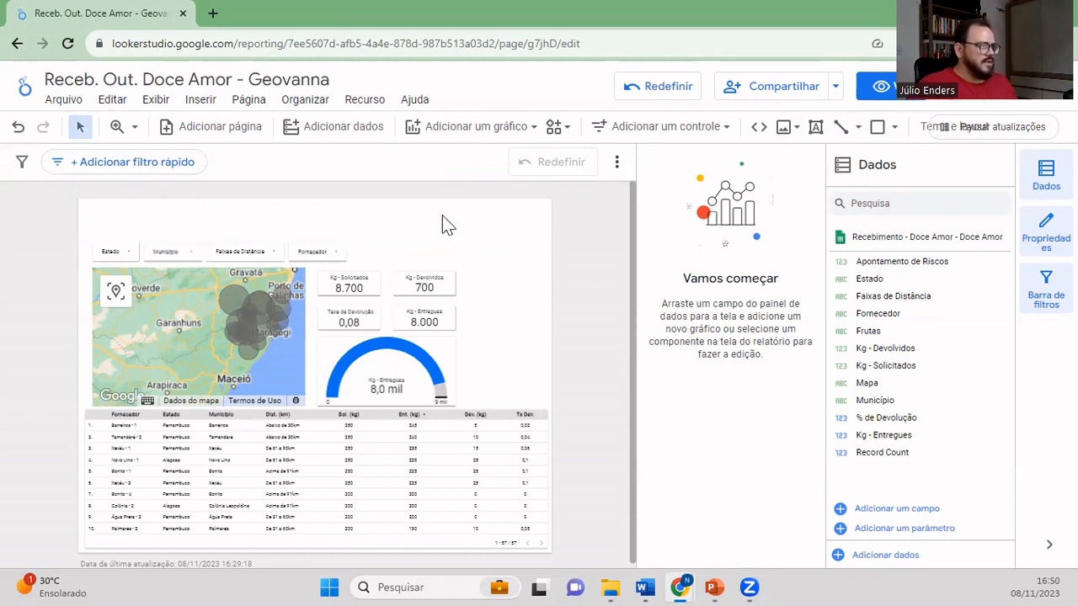
- Draw a rectangle as a header band above the filter controls, fit it to the page width, and add a border shadow
click(877, 129)
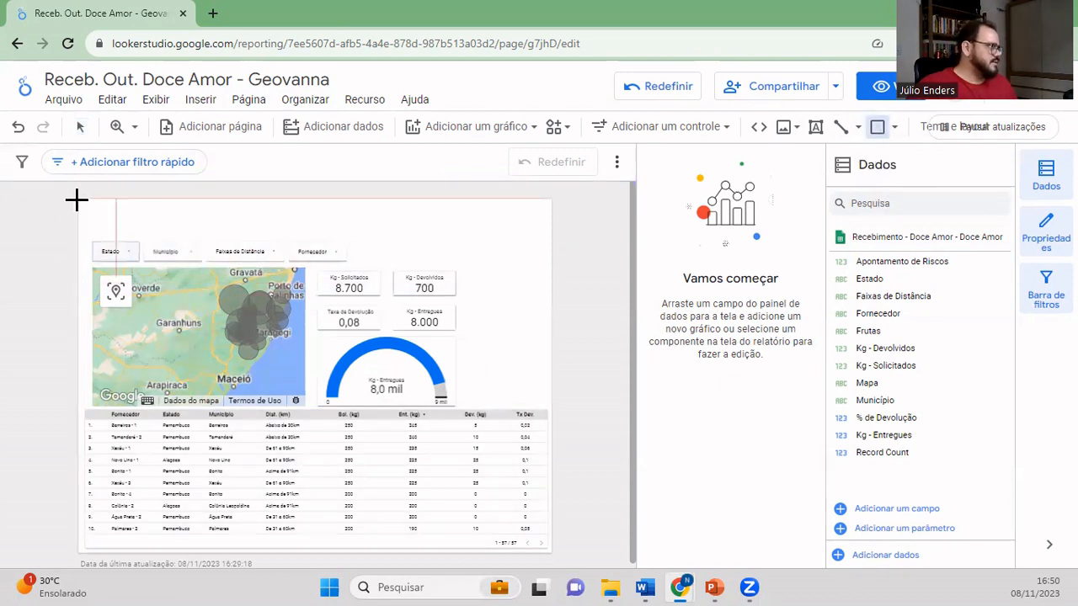
drag(77, 200, 570, 238)
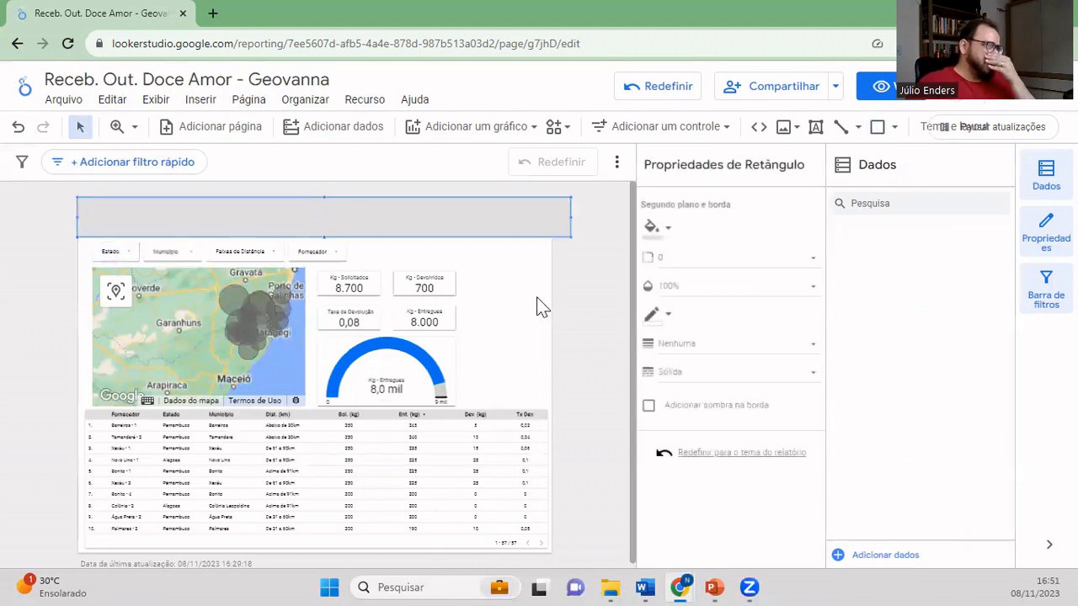
click(575, 224)
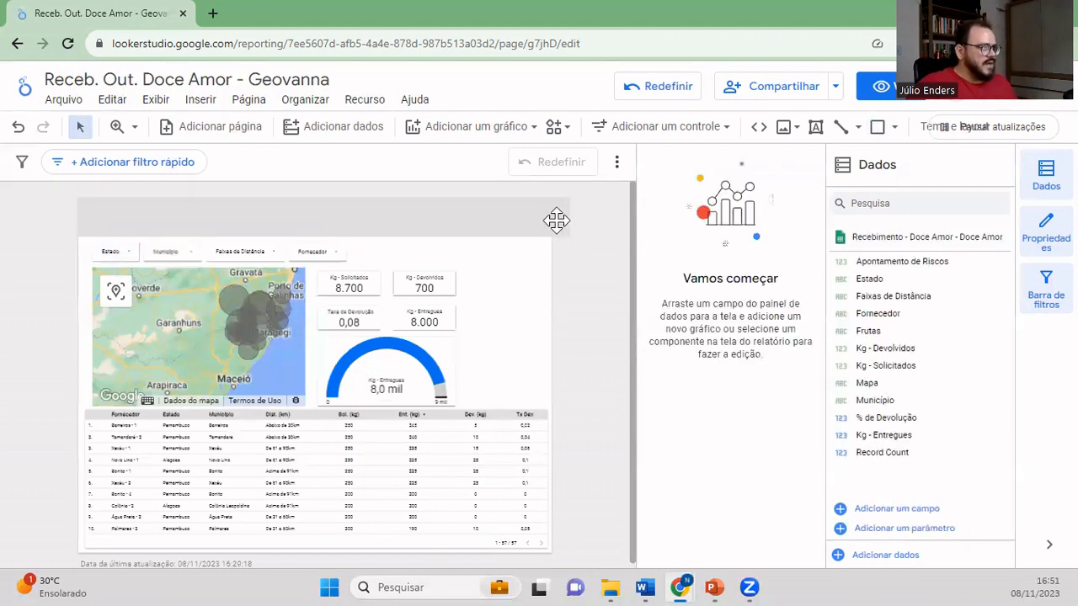
click(560, 221)
drag(568, 217, 551, 217)
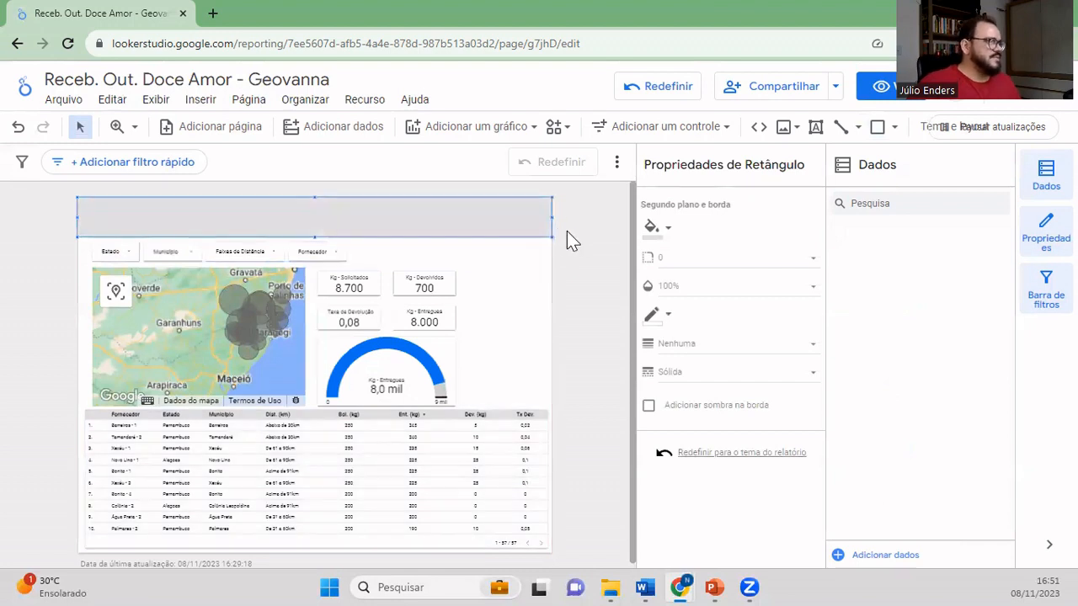
click(648, 406)
click(511, 299)
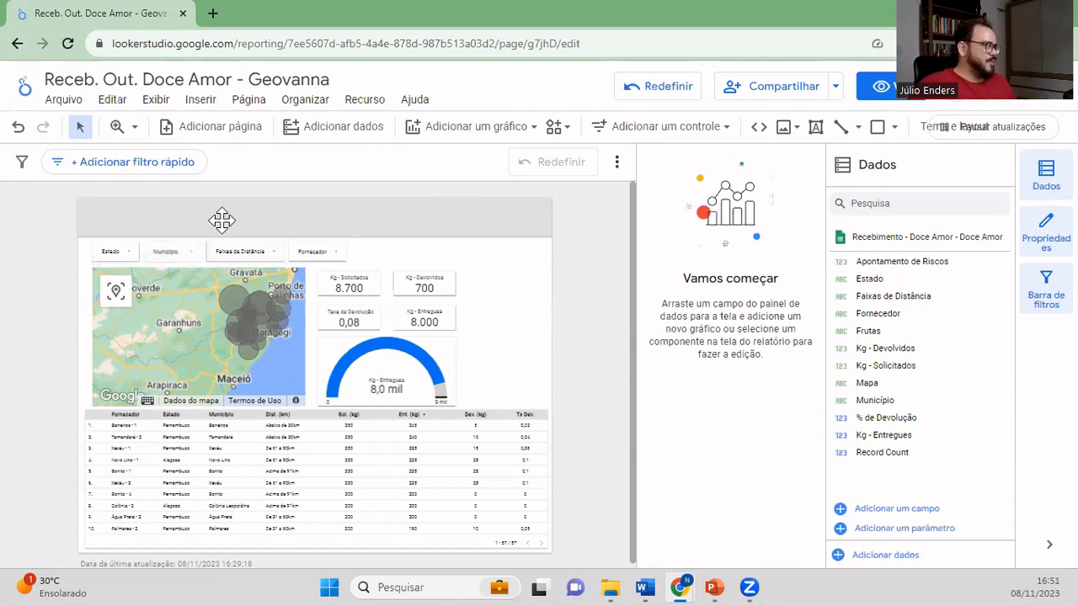
- Add a text box in the header band reading "Relatório de Recebimento - Frutas in natura" and "Controle da Qualidade - Doce Amor", with "in natura" in italics
scroll(109, 211, up, 2)
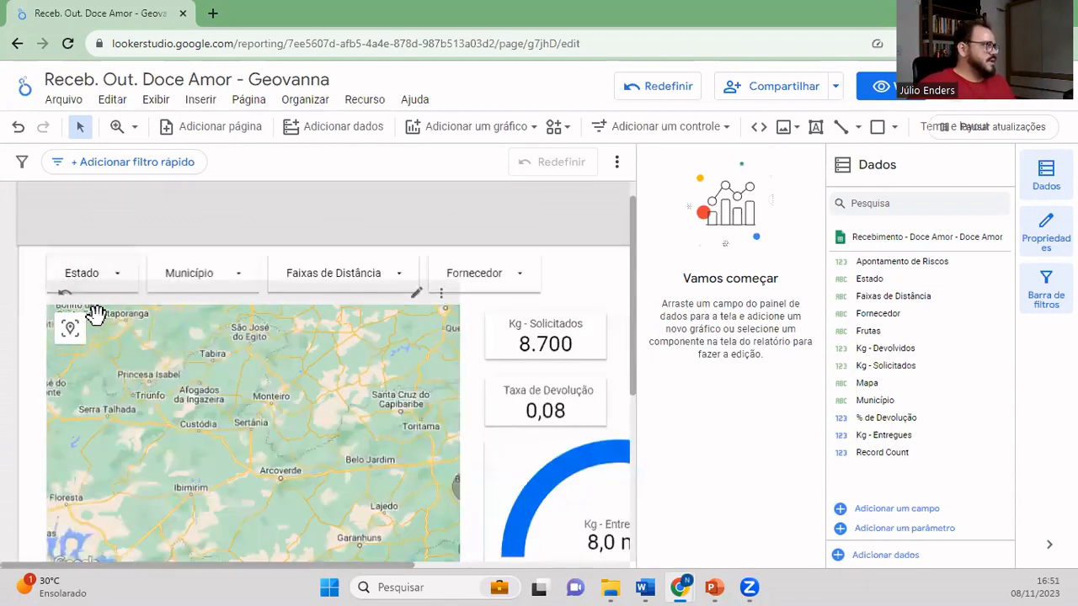
scroll(26, 295, up, 1)
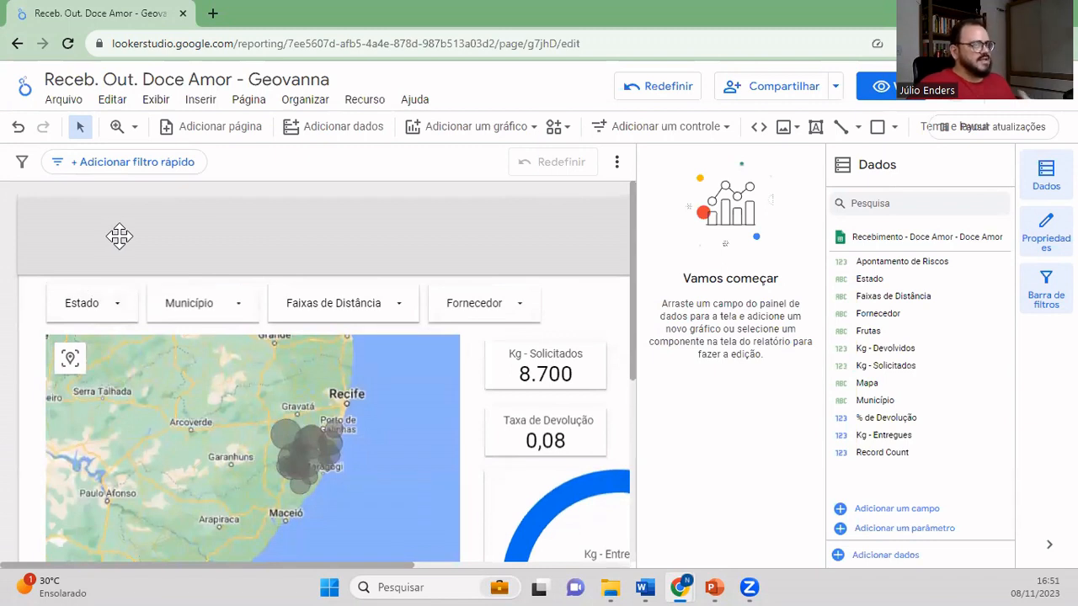
click(814, 130)
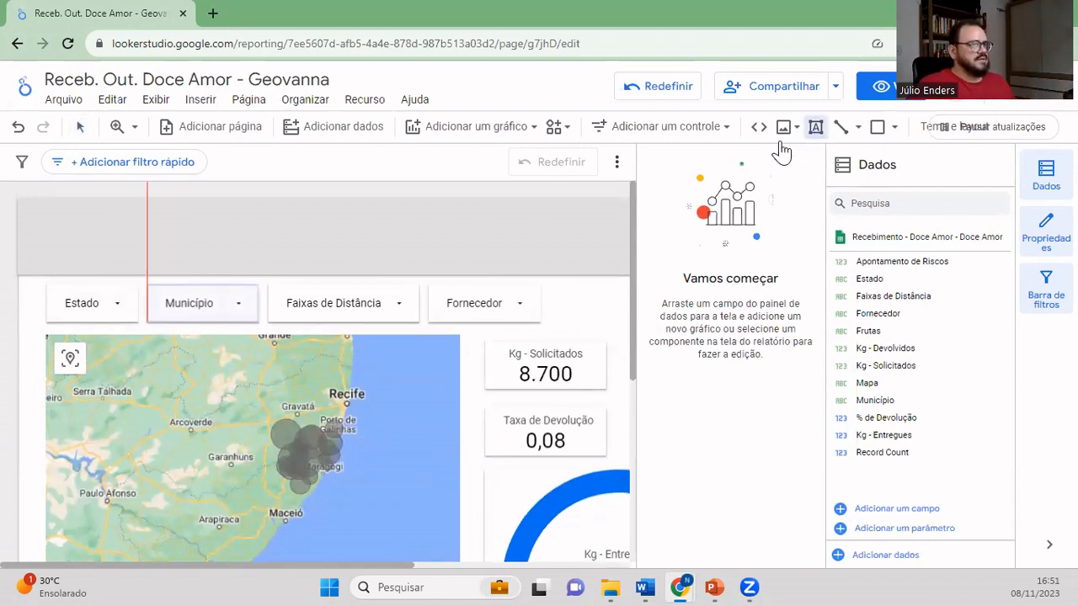
drag(33, 229, 340, 268)
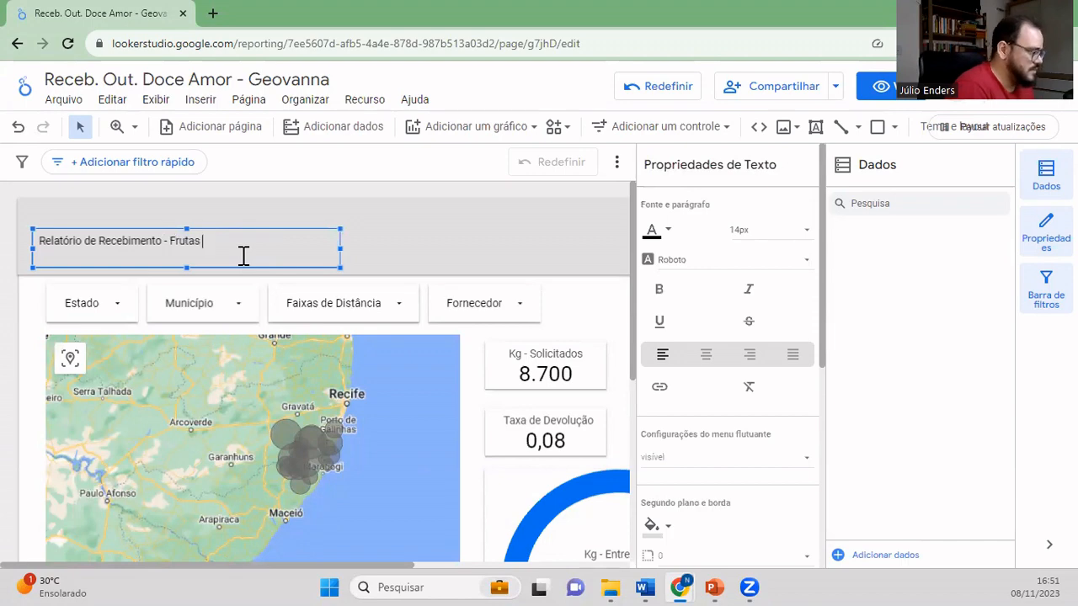
click(747, 289)
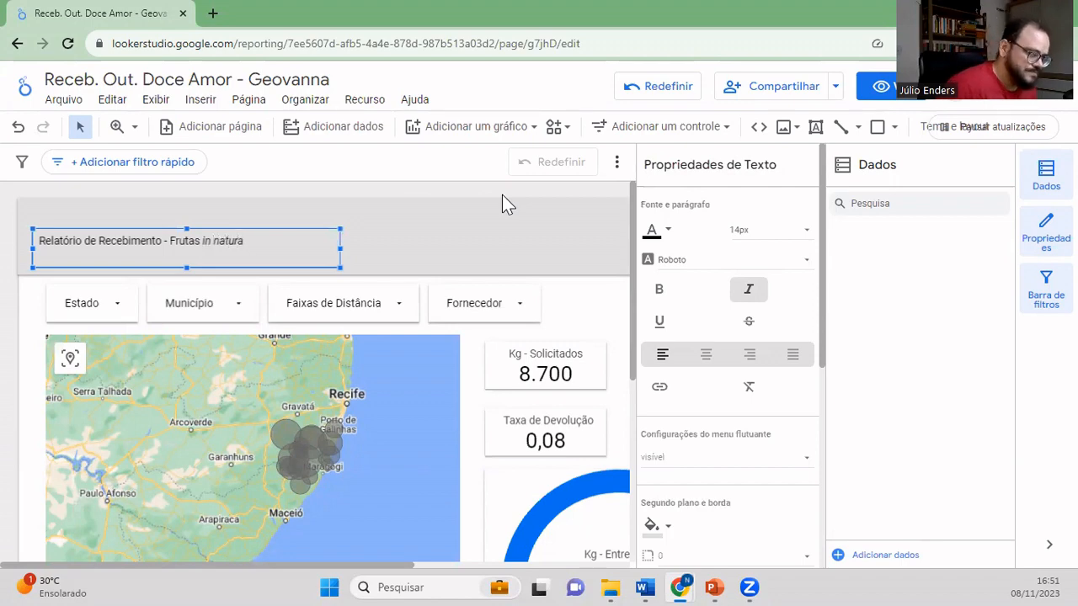
click(748, 291)
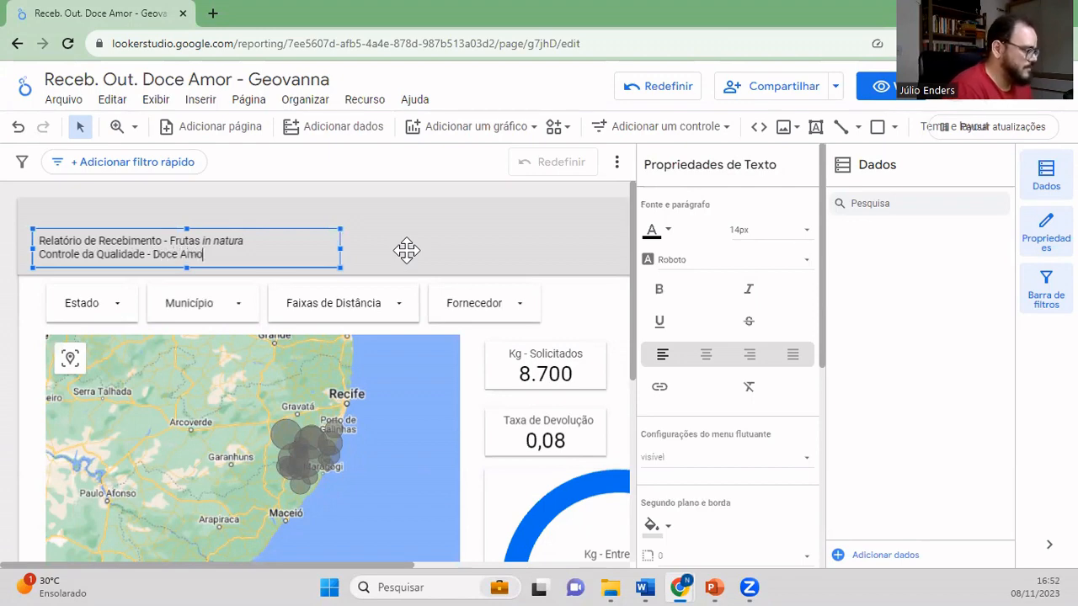
- Format both header title lines as 20px Calibri and shift the text box slightly upward in the band
drag(228, 255, 51, 225)
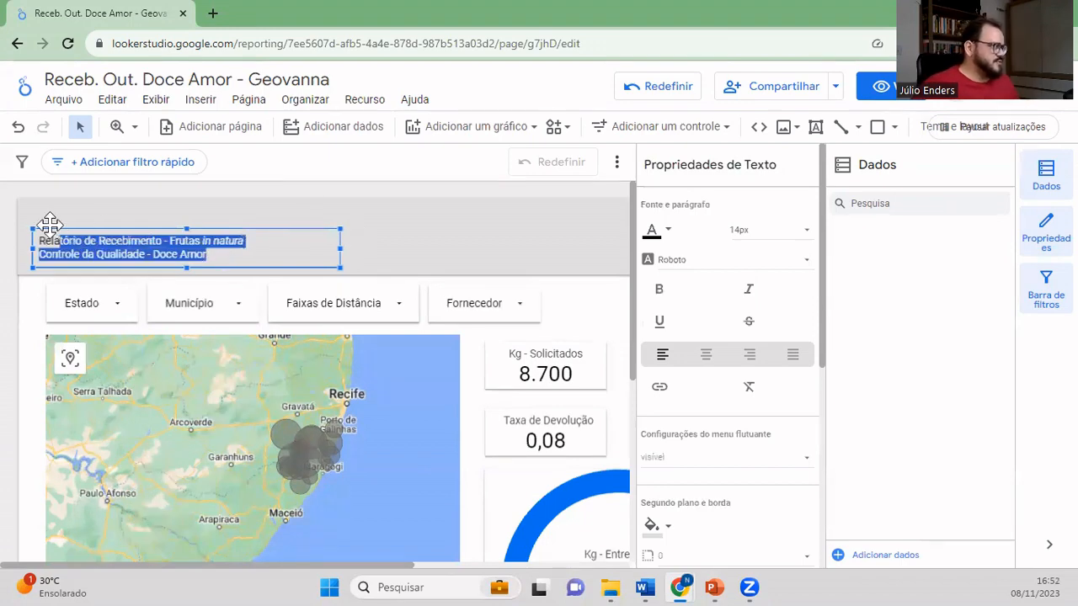
click(769, 233)
click(751, 341)
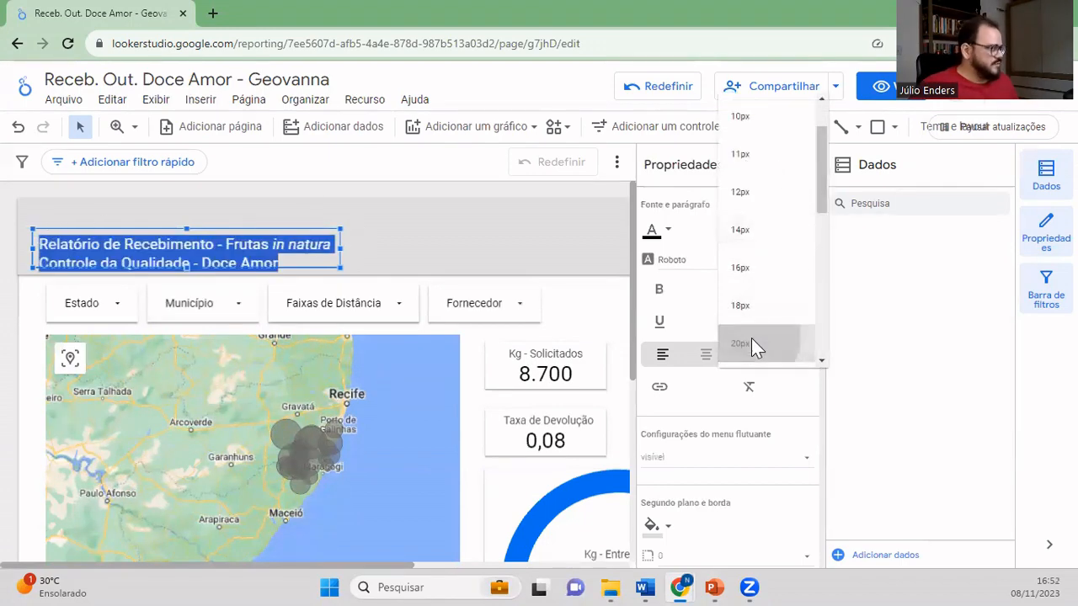
drag(298, 228, 298, 216)
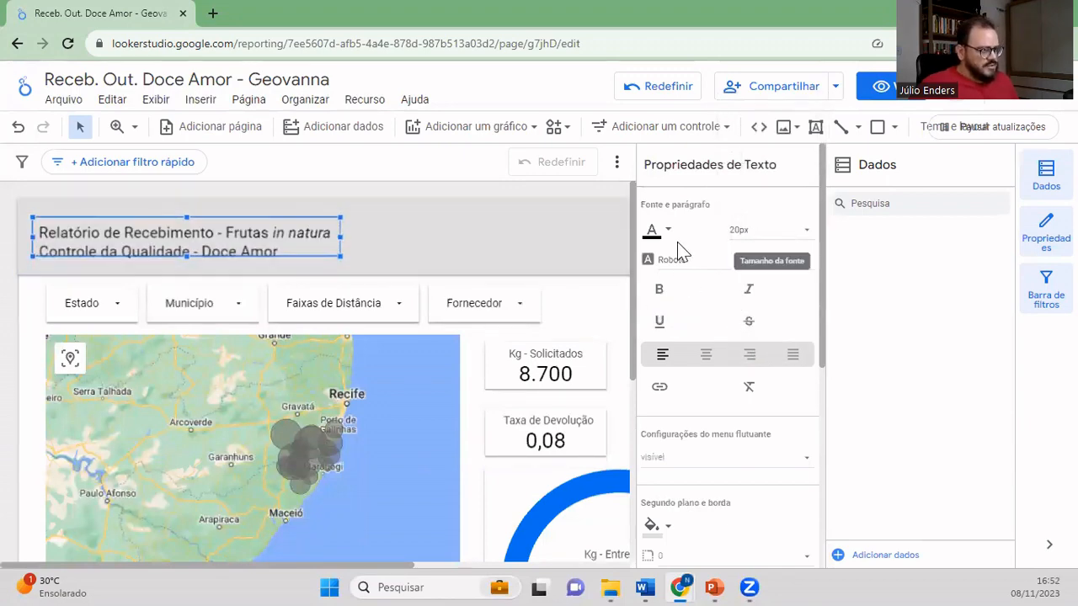
click(690, 265)
scroll(674, 320, up, 10)
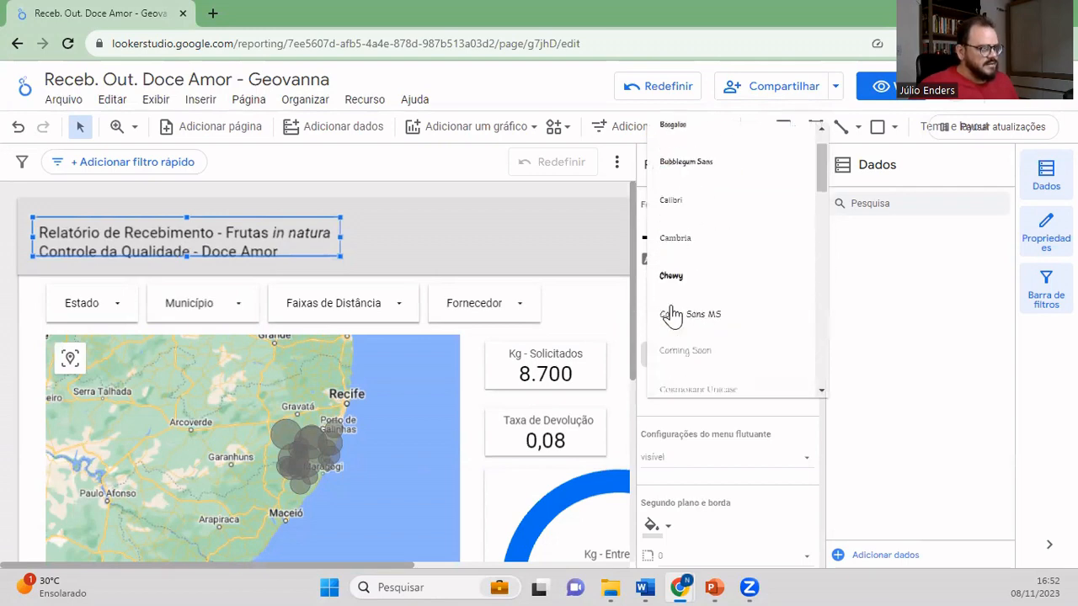
click(693, 258)
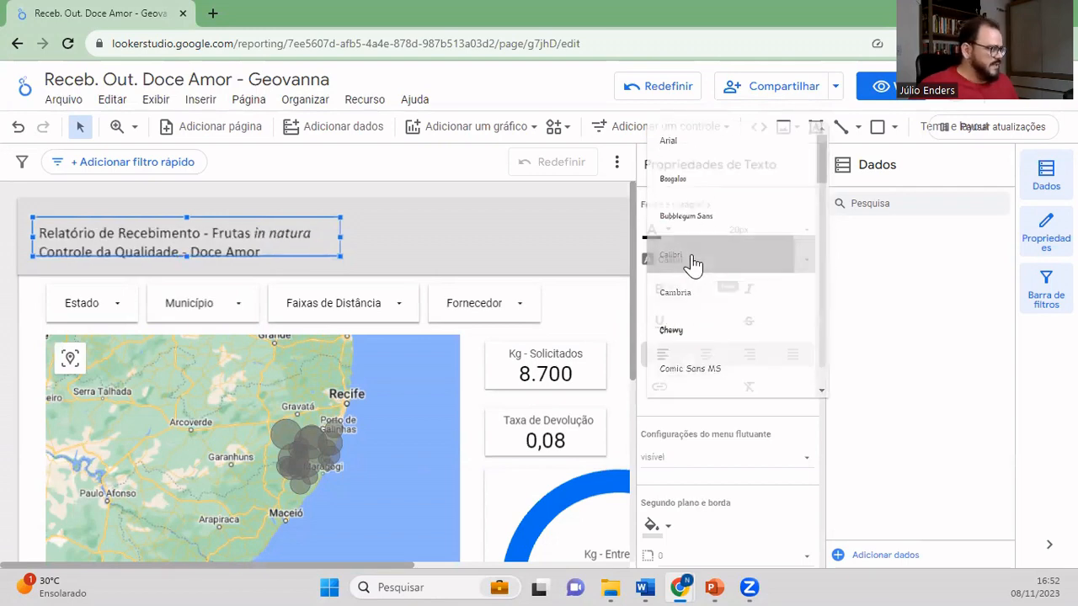
- Raise the title box slightly and add a third line, "Análise 10/2023", in 14px italic
click(371, 255)
click(281, 229)
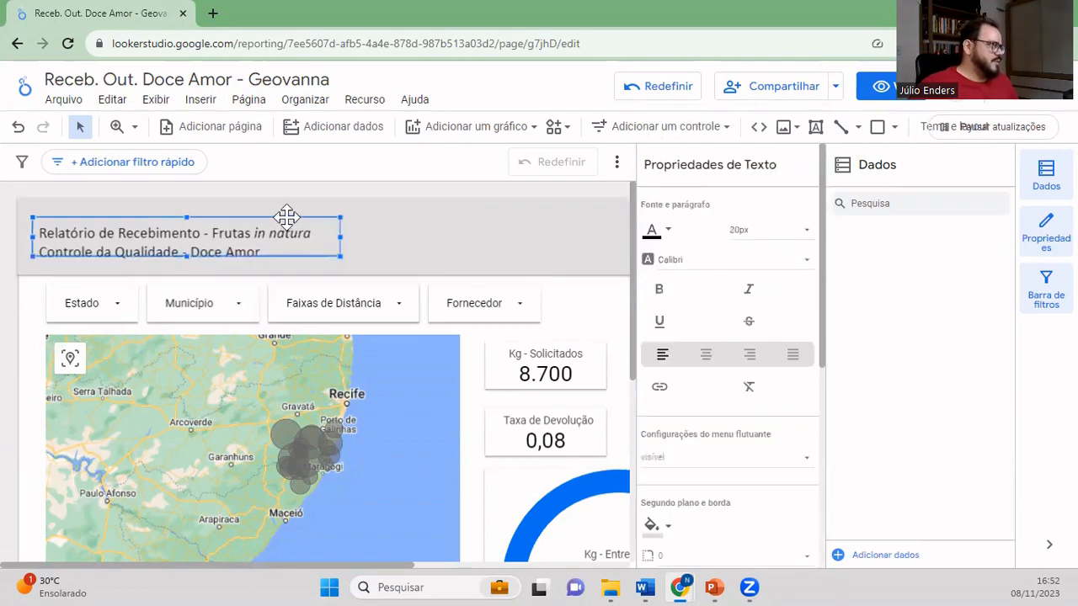
drag(286, 216, 287, 213)
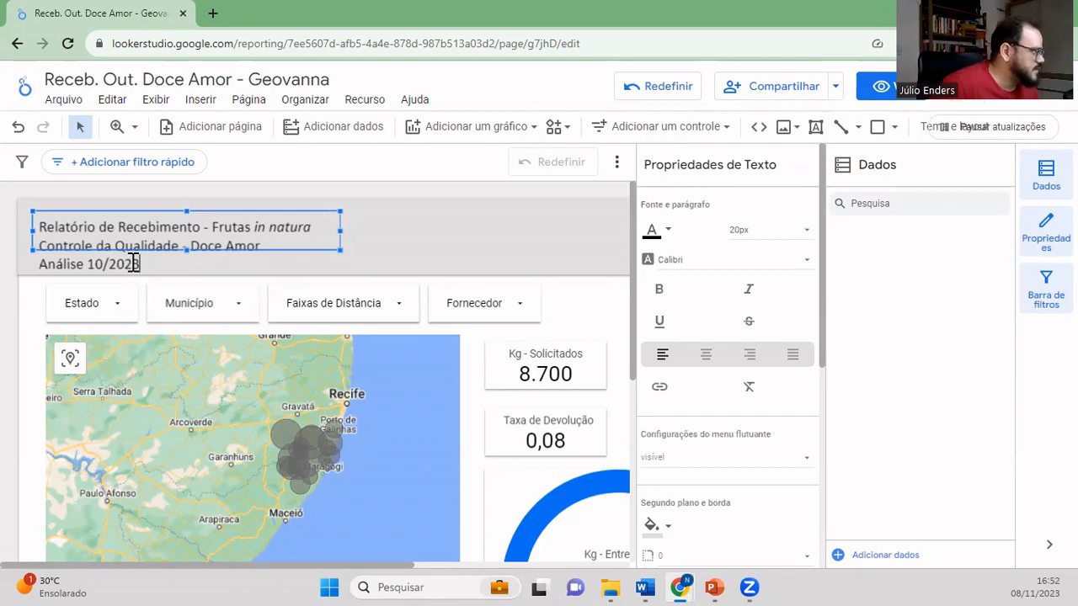
drag(134, 264, 39, 263)
click(763, 231)
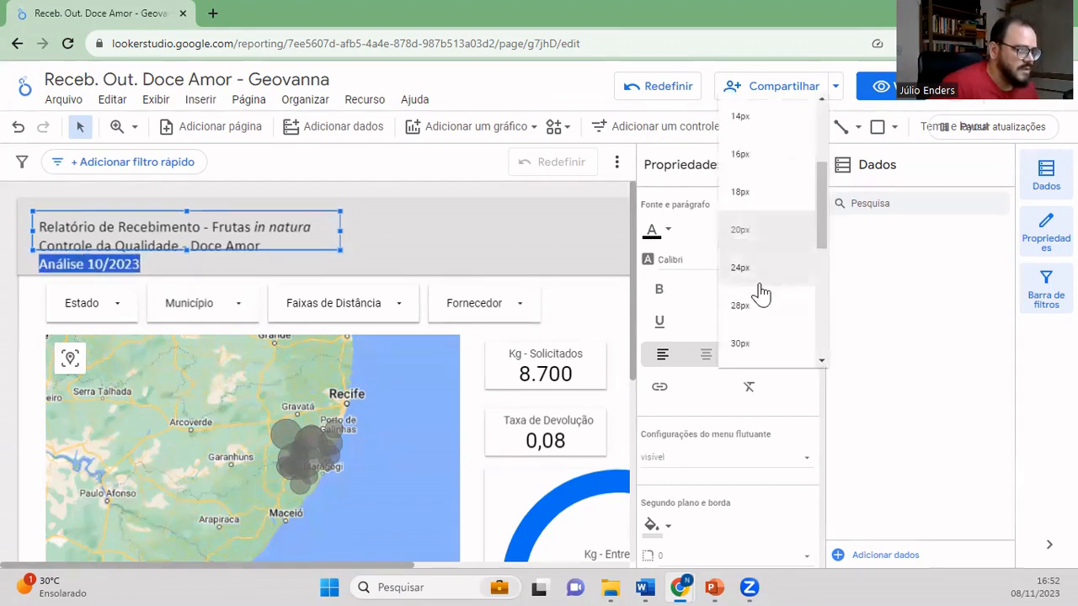
scroll(751, 226, up, 2)
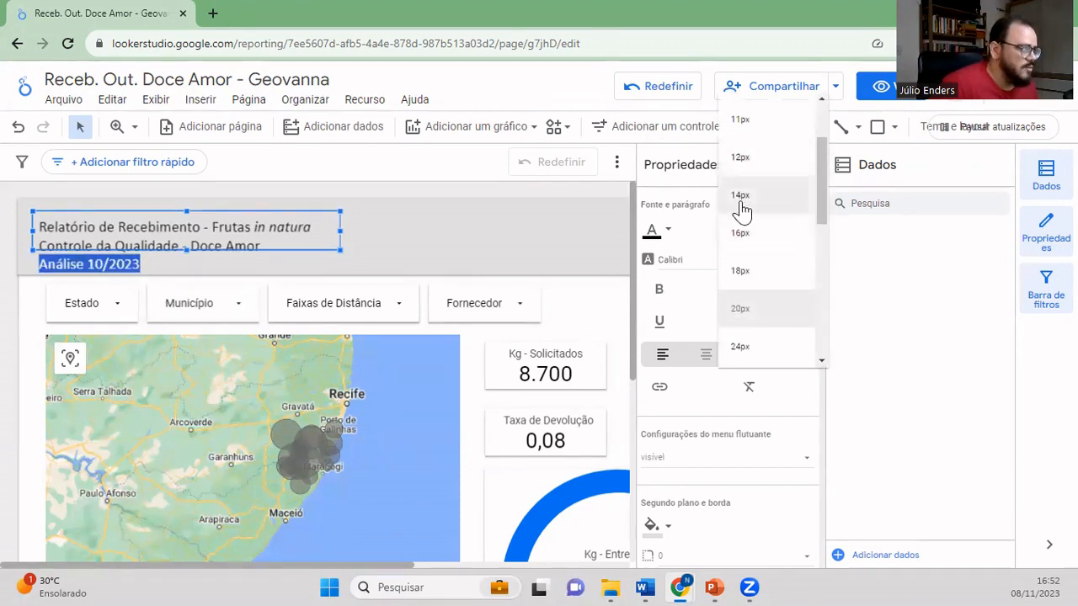
click(740, 202)
click(246, 241)
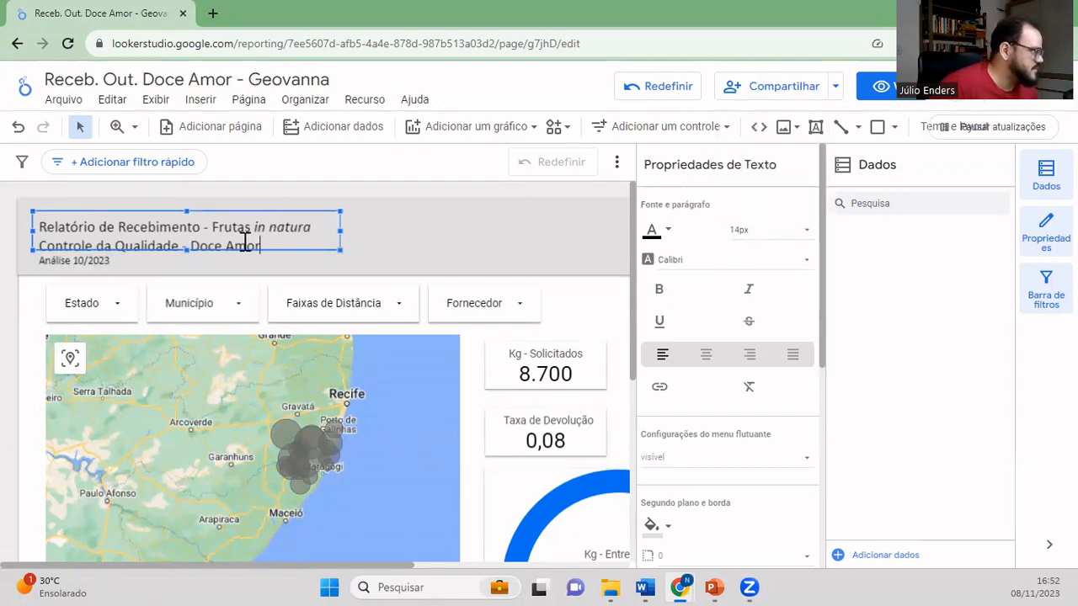
triple_click(91, 261)
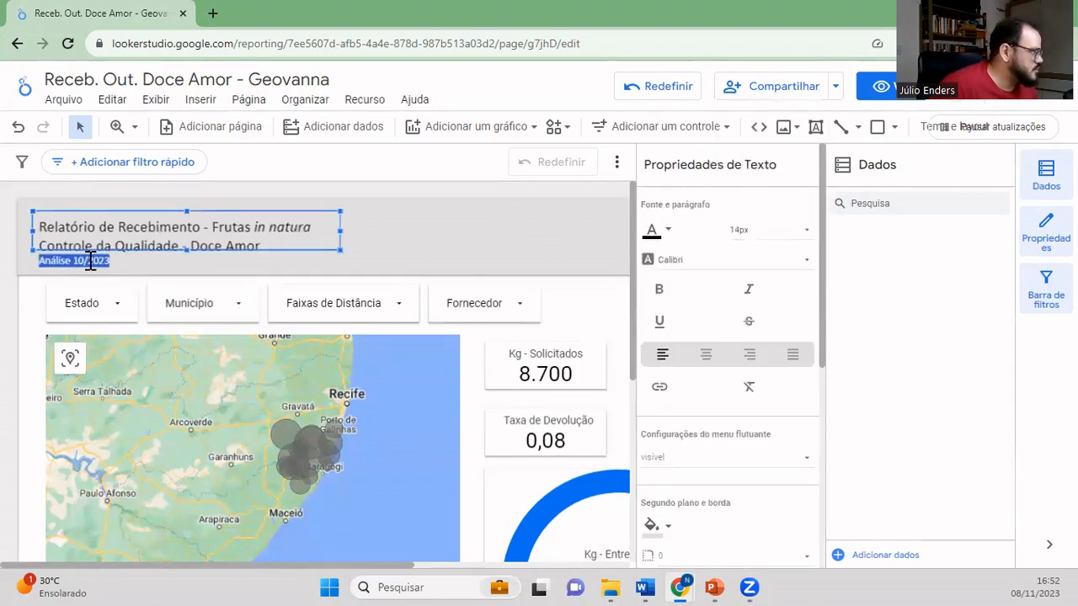
click(749, 289)
- Make the first two title lines bold, enlarge the text box to hold all three lines, and nudge it into place
click(280, 242)
drag(274, 242, 19, 216)
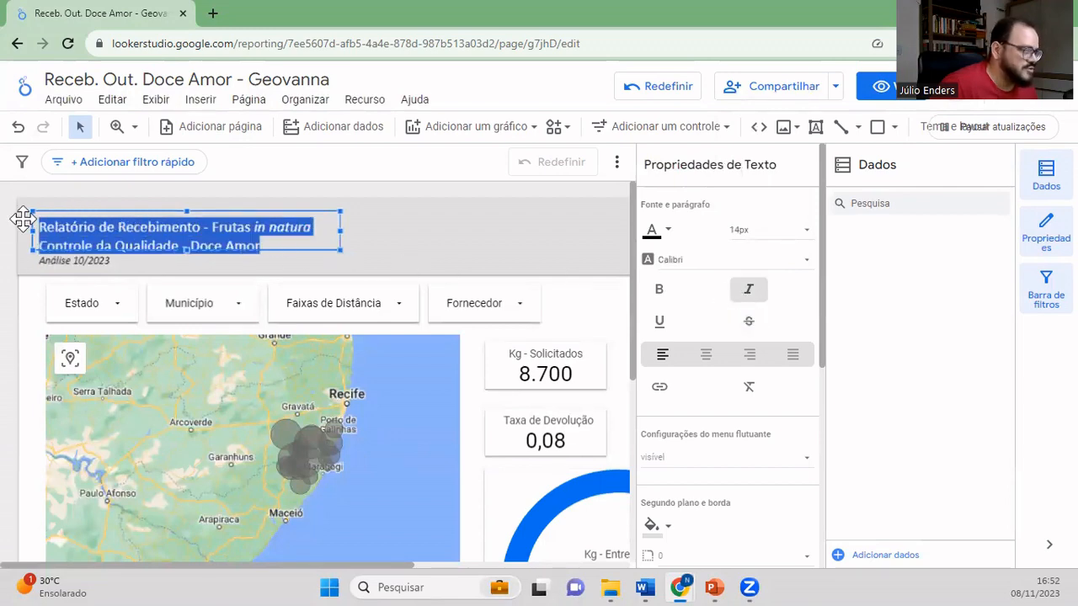
click(659, 289)
drag(342, 243, 360, 264)
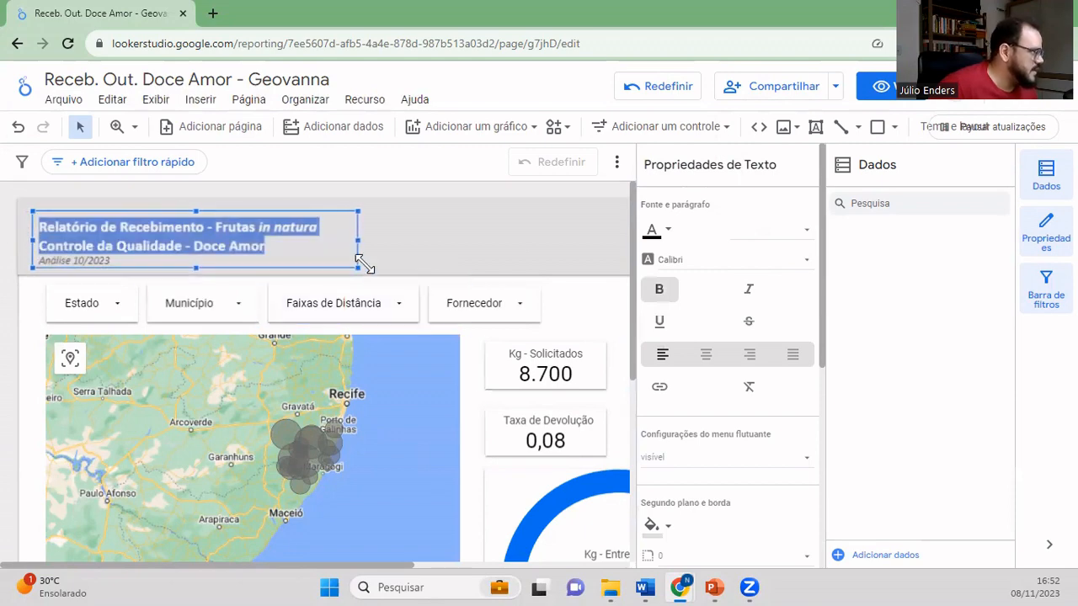
click(589, 318)
click(262, 221)
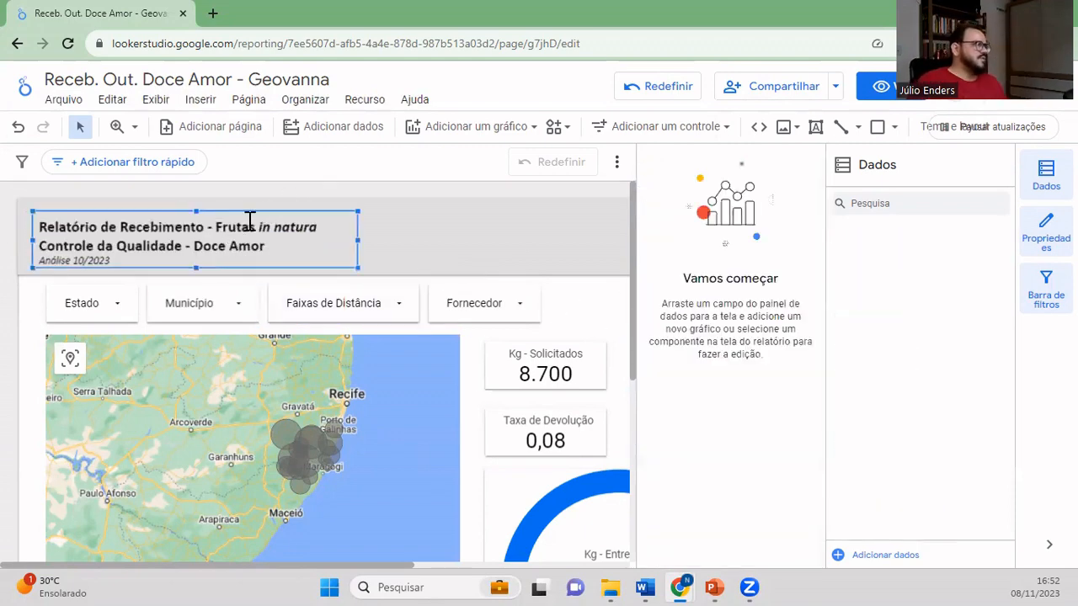
drag(249, 210, 254, 217)
click(599, 316)
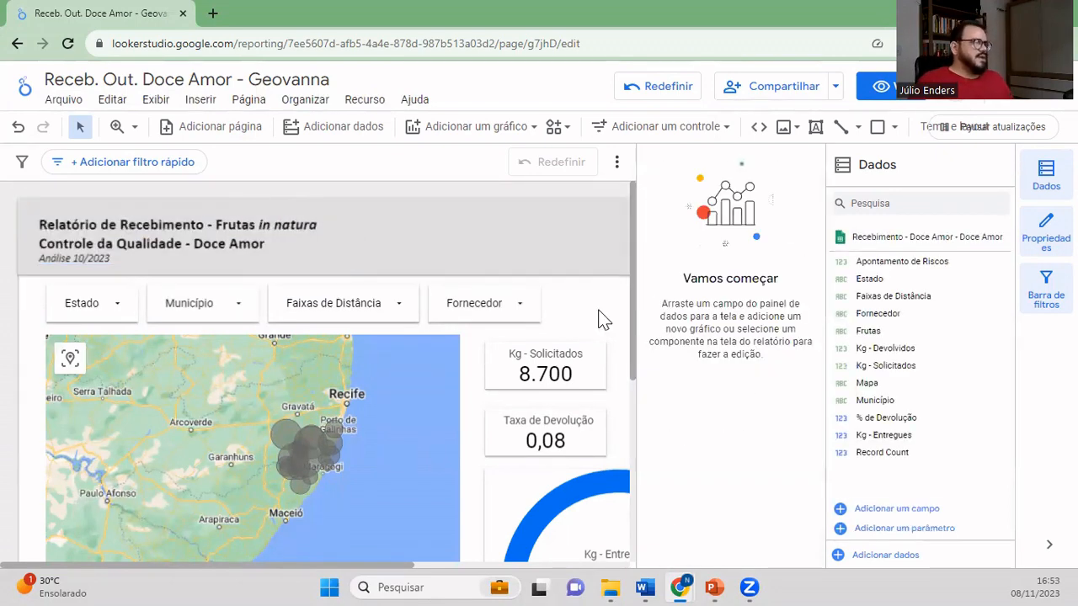
- Upload the Doce Amor logo image b1da0e1d-4085-4ee5-a2d0-05b58c2cc63f from the computer's Área de Trabalho into the report
scroll(600, 312, down, 5)
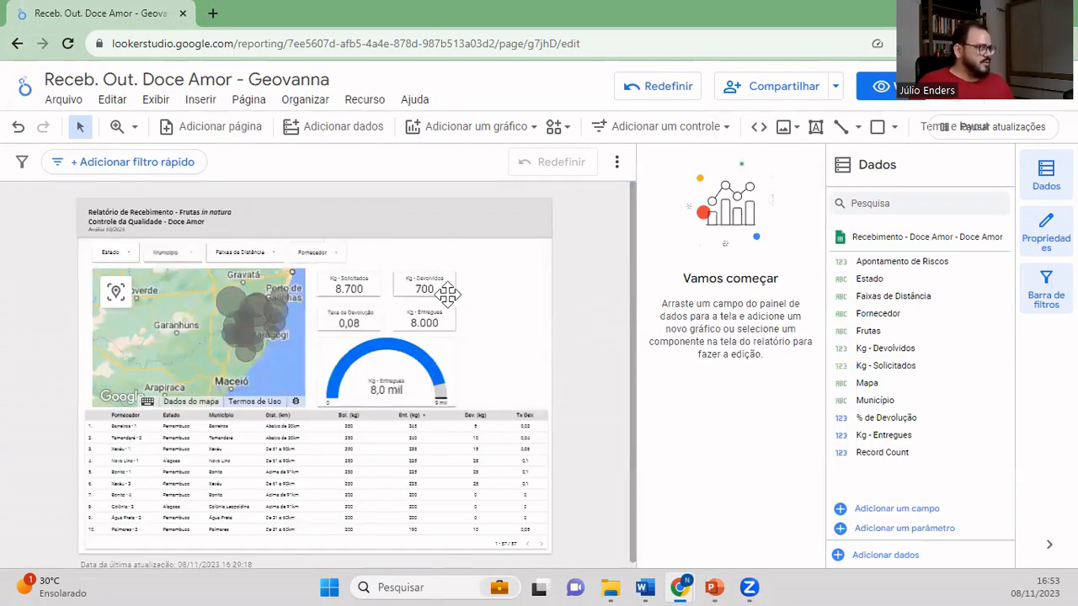
scroll(445, 294, up, 3)
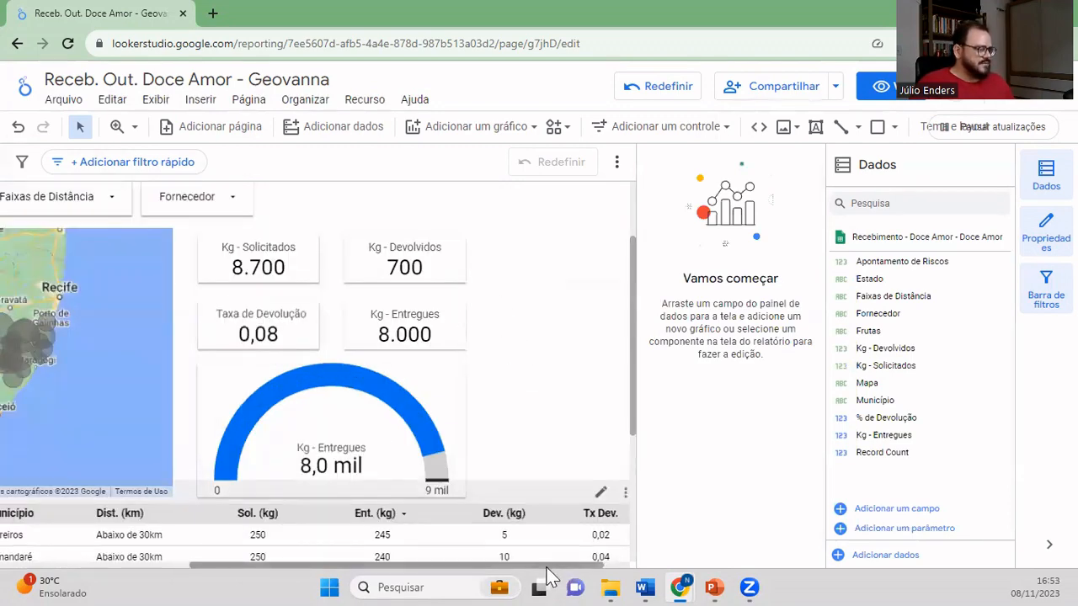
drag(547, 571, 344, 572)
scroll(446, 328, up, 2)
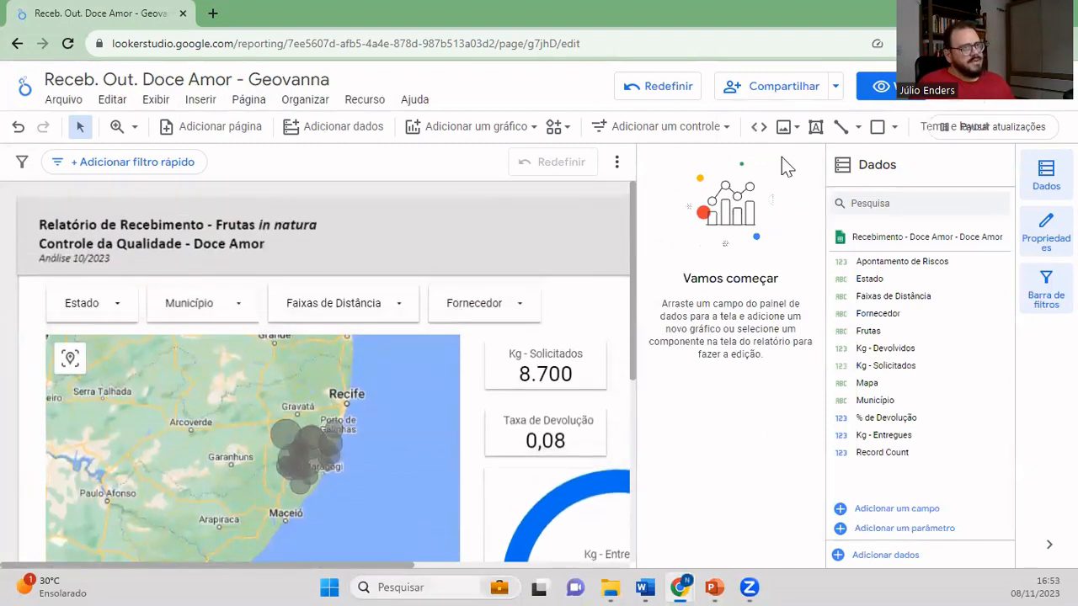
click(787, 128)
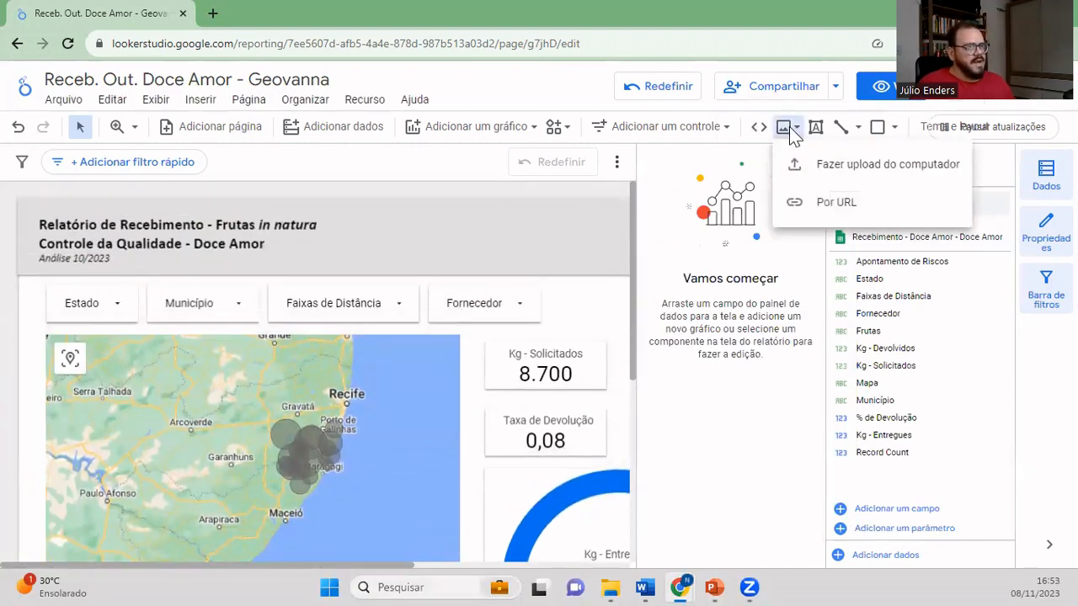
click(830, 167)
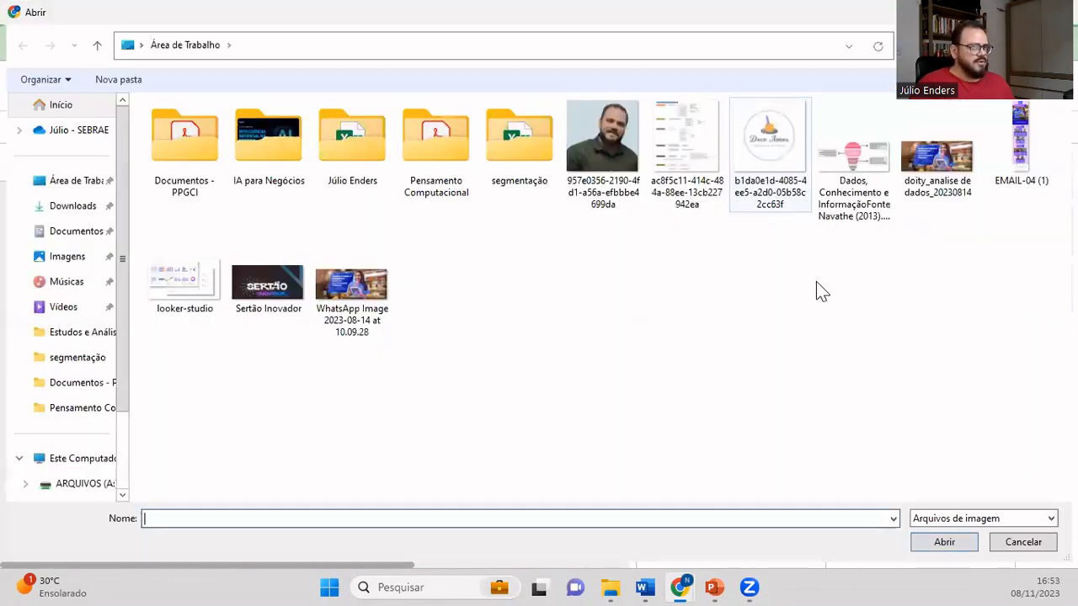
double_click(769, 143)
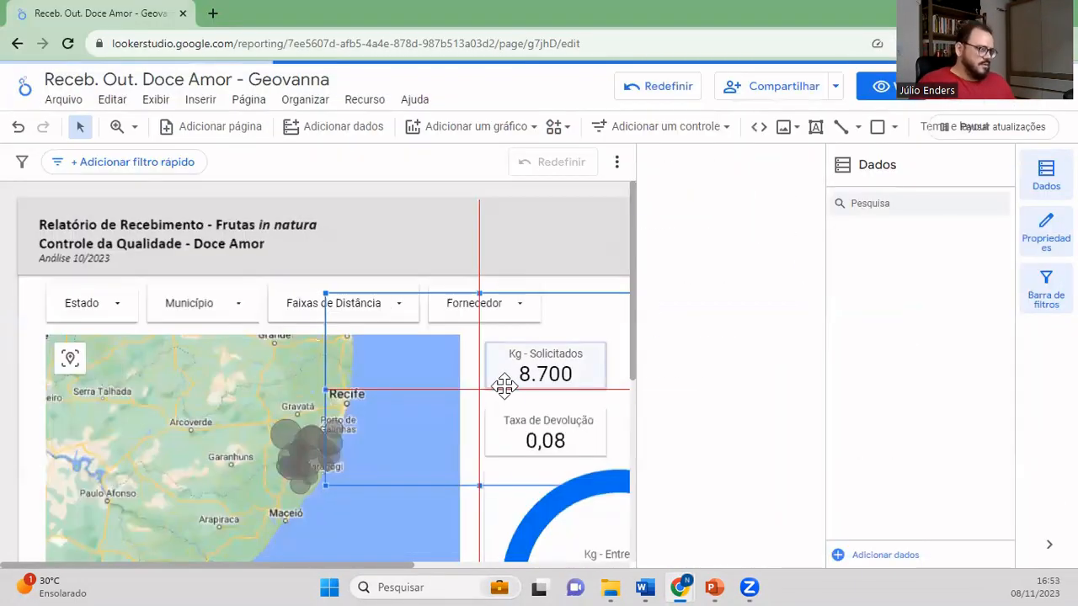
- Shrink the logo to about the header band's height and place it at the band's right end
click(451, 396)
drag(517, 486, 428, 365)
drag(370, 335, 580, 256)
drag(414, 565, 596, 555)
click(388, 314)
drag(269, 262, 577, 241)
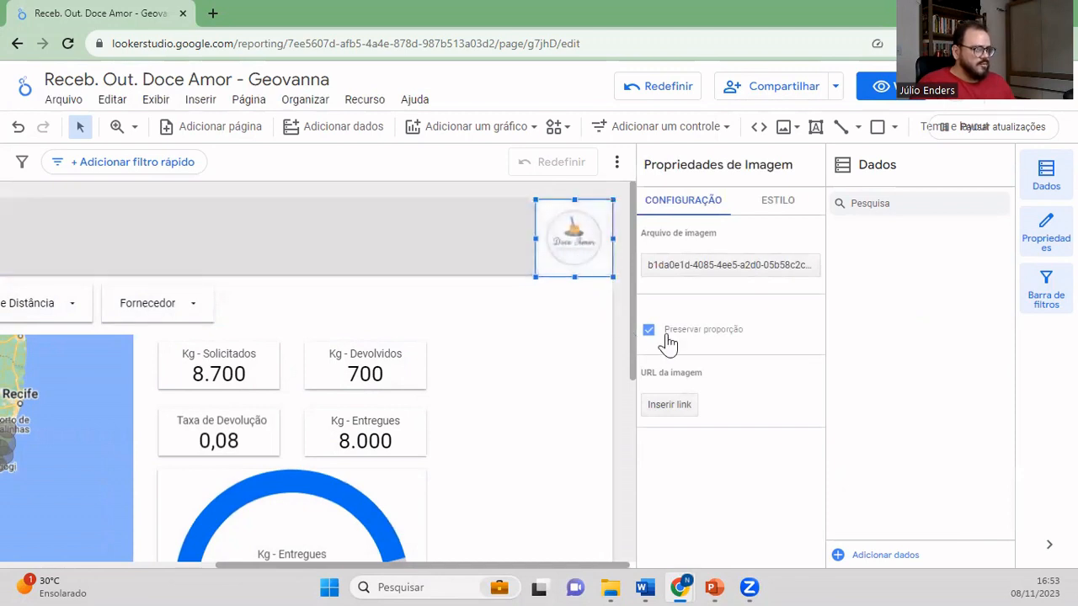
- Add a border shadow to the logo, trim it to the header band's height, and align it with the band's upper right corner
click(780, 199)
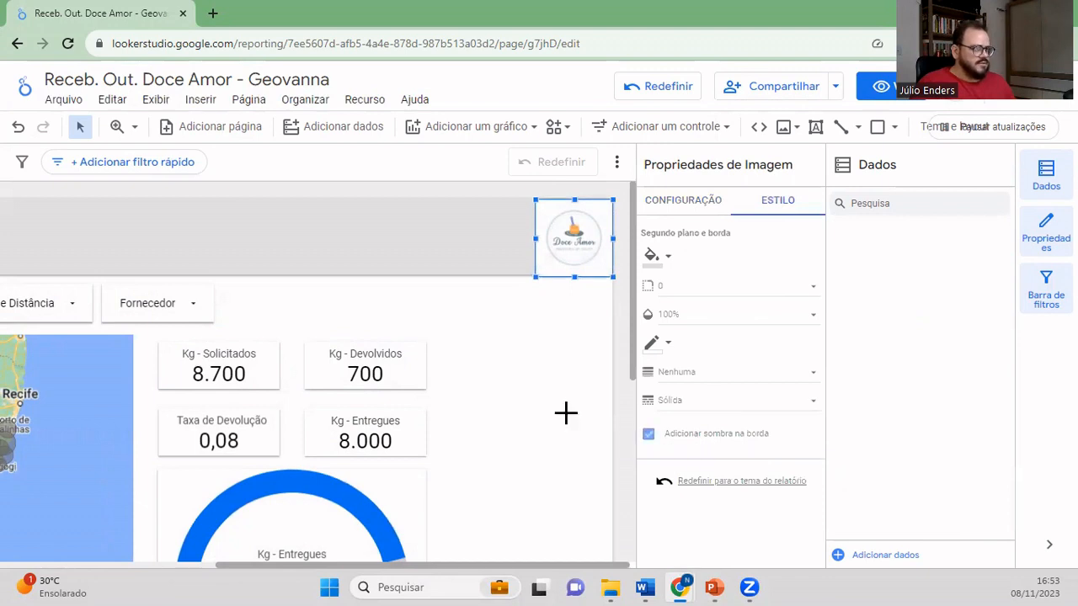
click(567, 417)
click(573, 268)
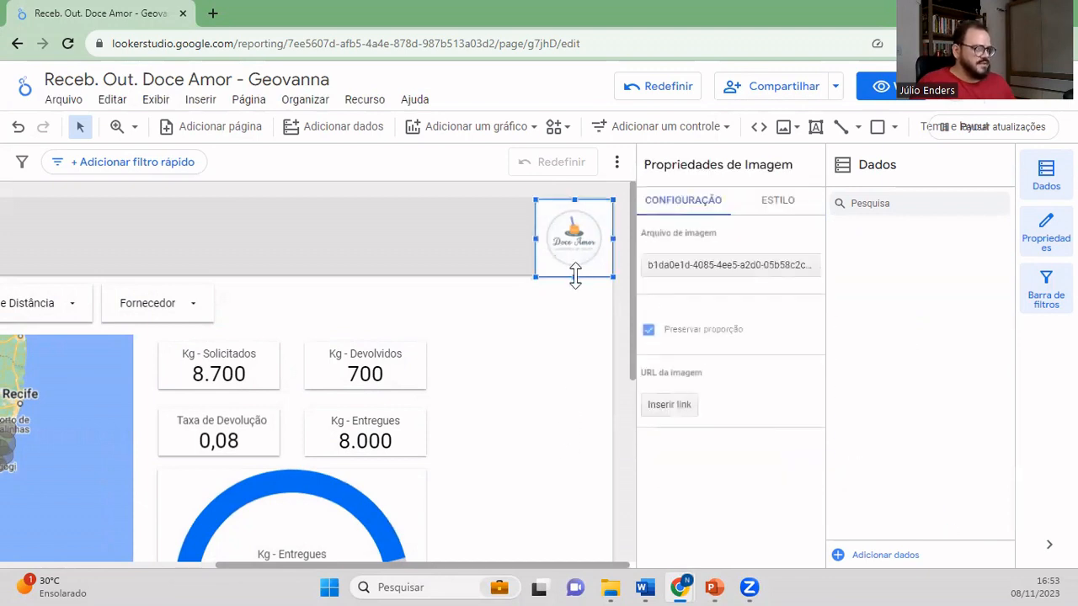
drag(574, 277, 575, 274)
click(555, 309)
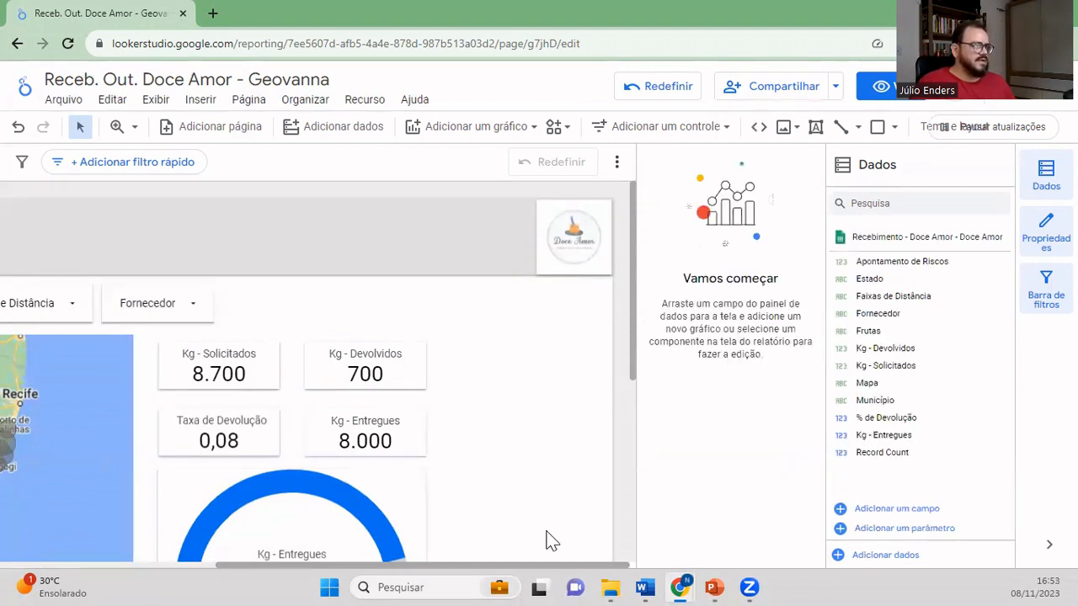
click(571, 220)
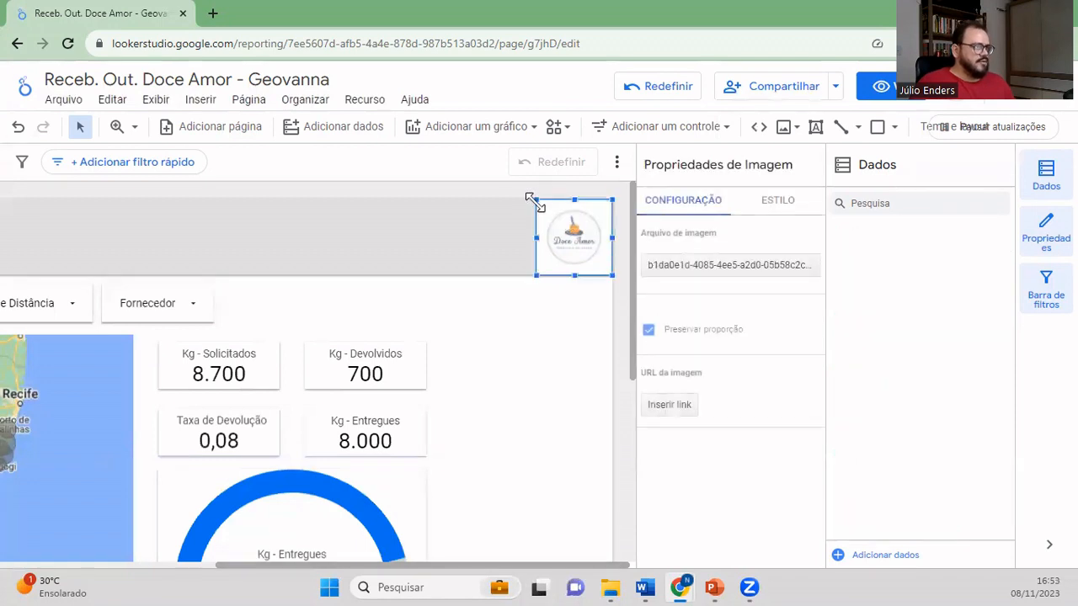
click(532, 383)
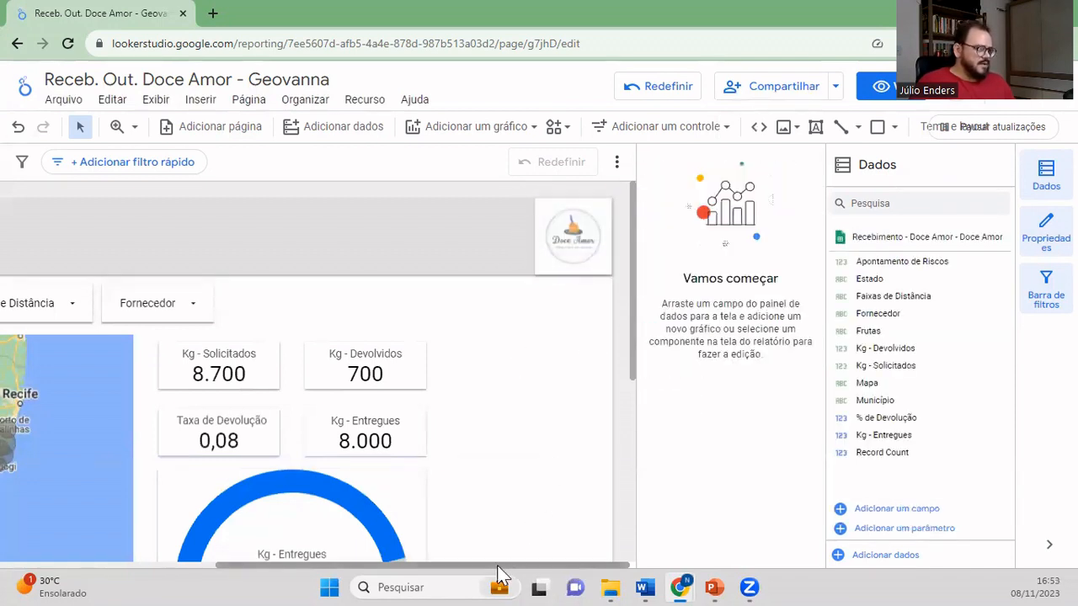
drag(498, 565, 434, 531)
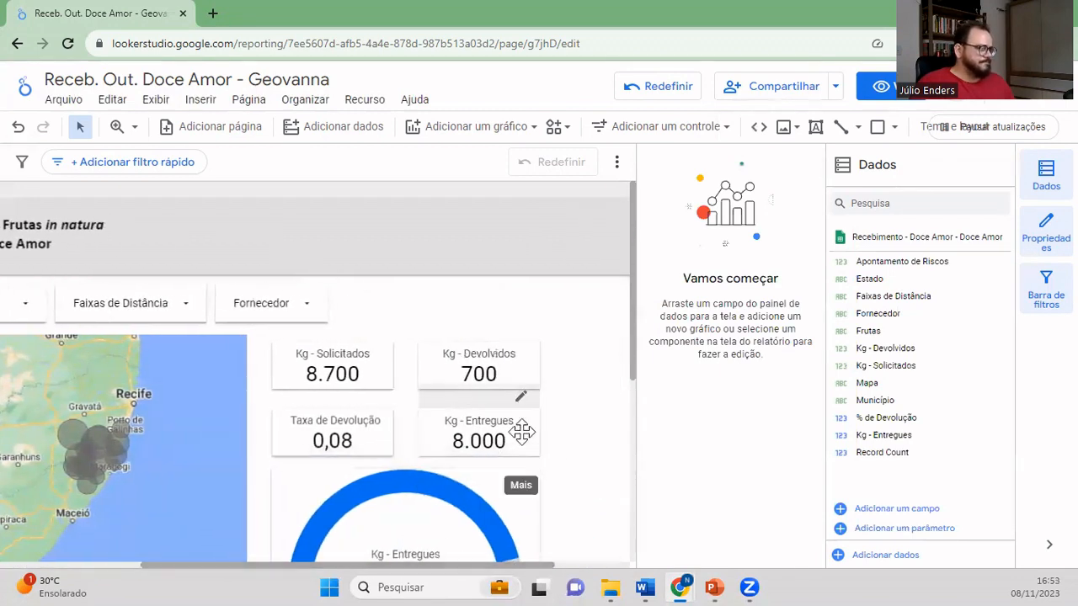
scroll(522, 432, down, 5)
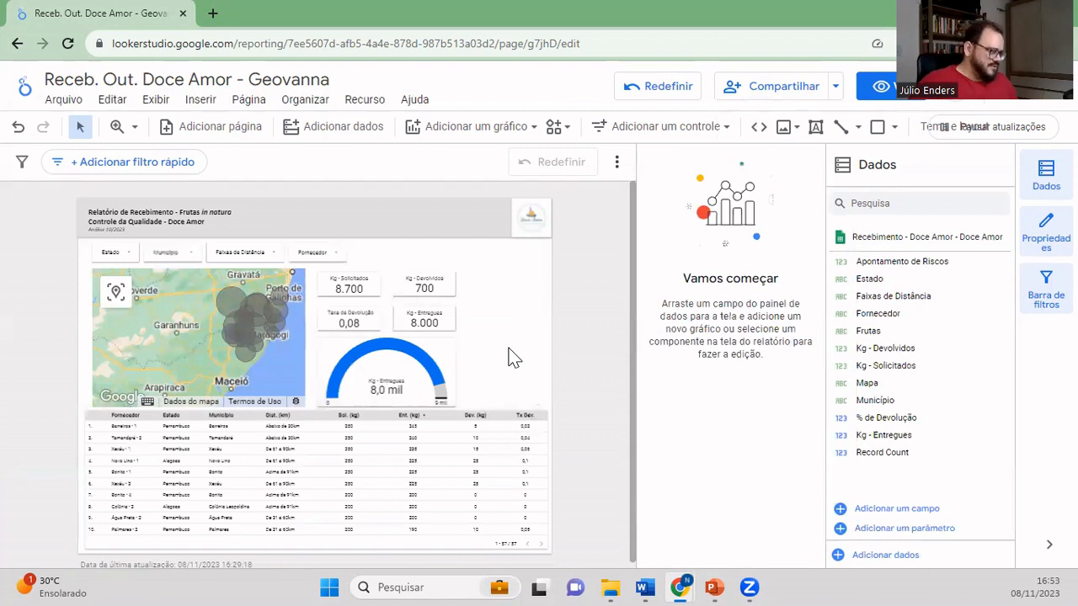
- Shift the four scorecards and the gauge to the page's right margin, widen the bubble map into the freed space, and recentre its view
drag(504, 396, 315, 267)
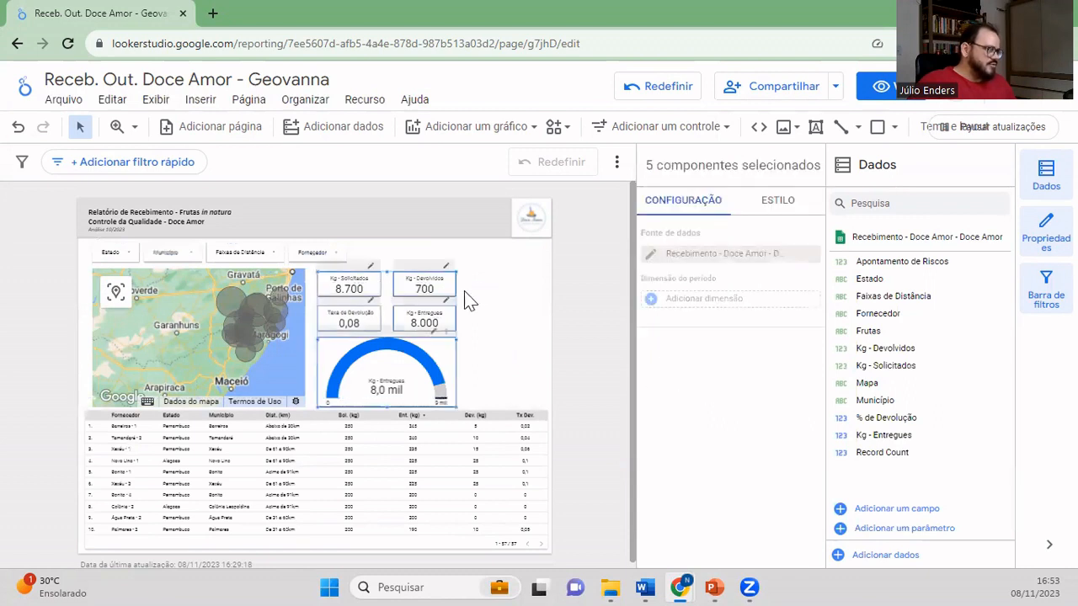
drag(379, 290, 482, 305)
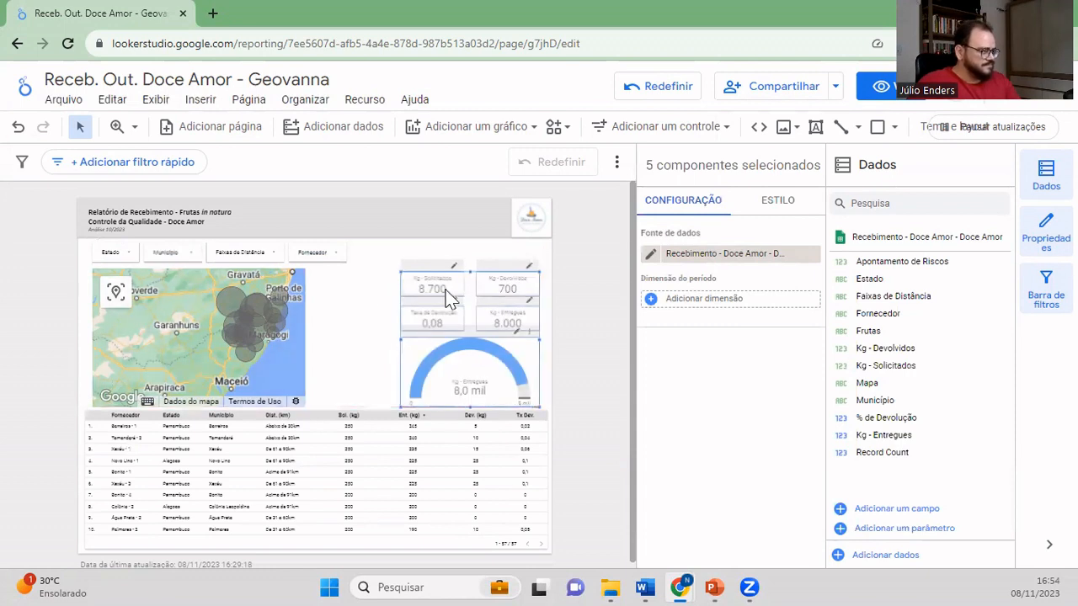
click(297, 339)
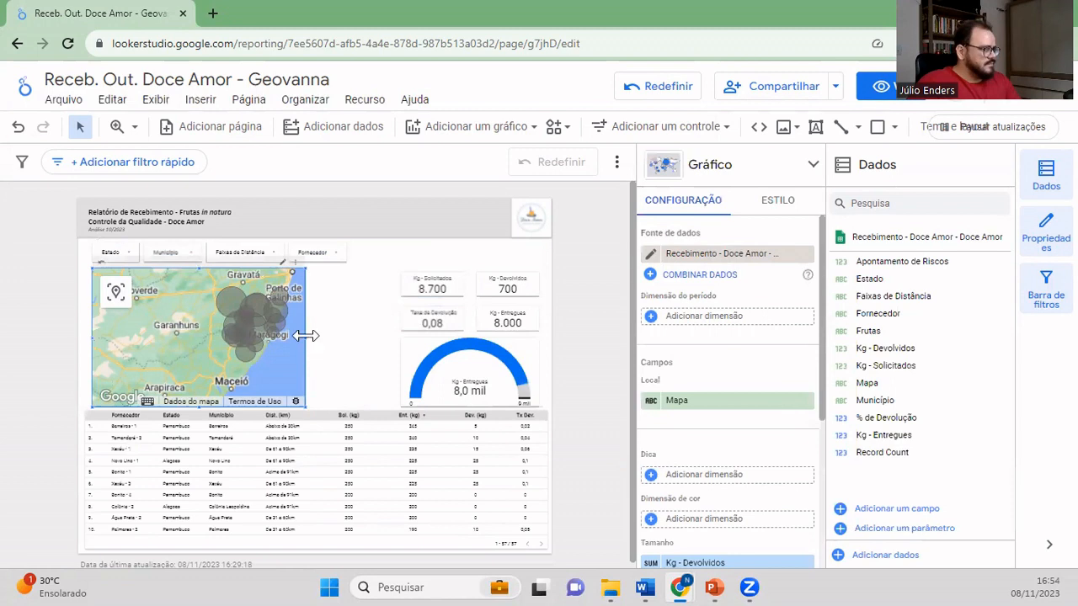
drag(305, 336, 393, 338)
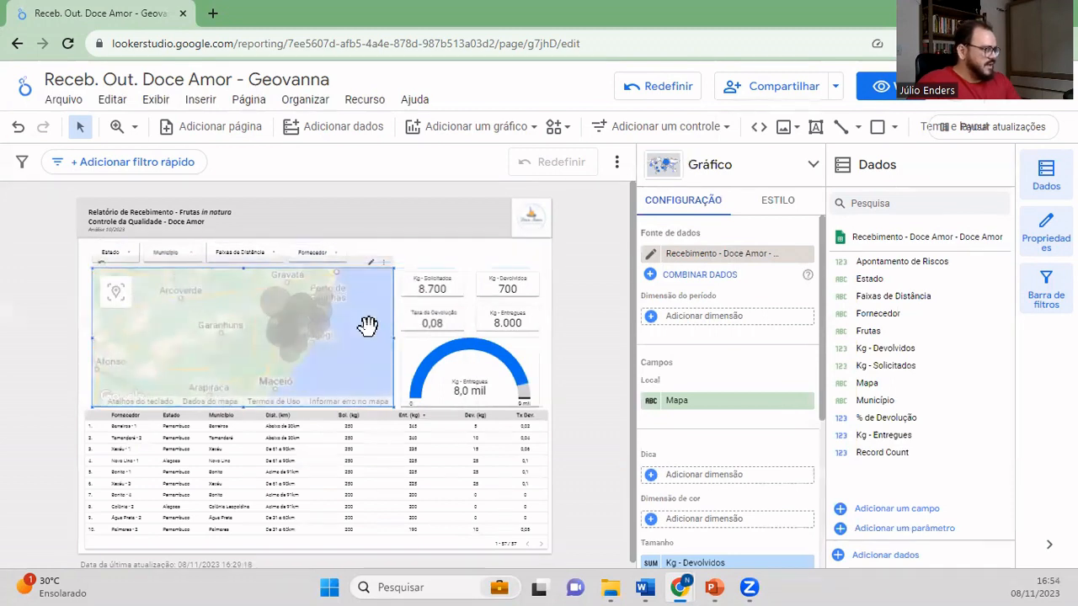
click(116, 291)
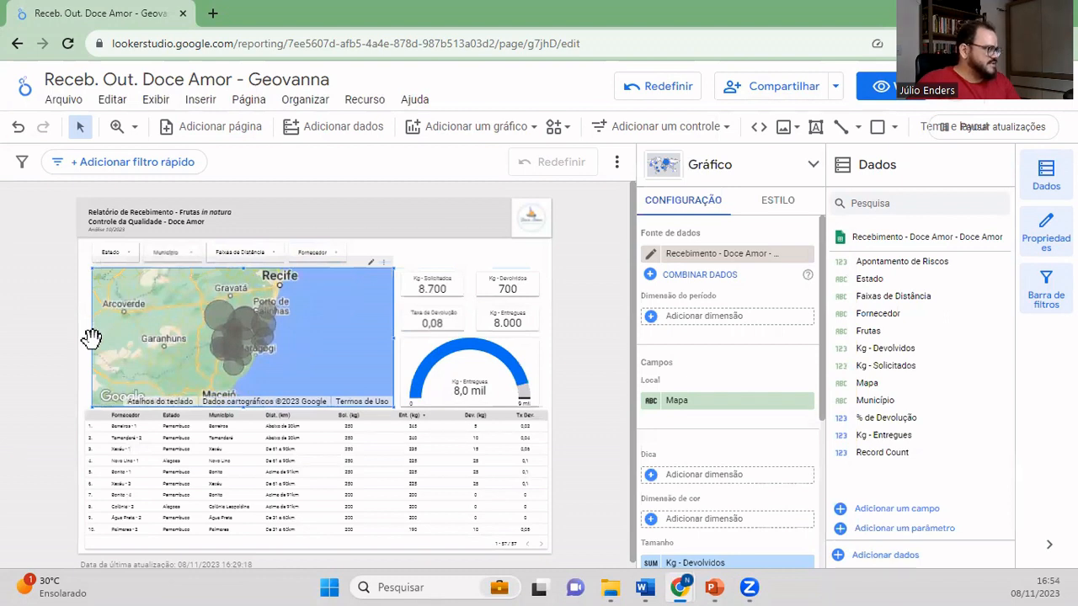
click(581, 346)
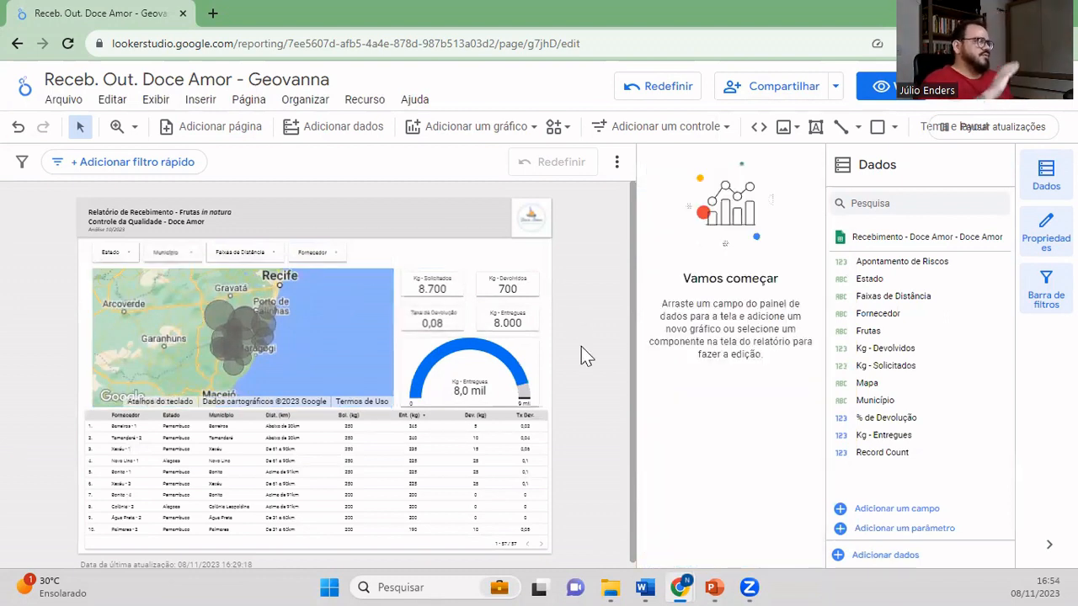
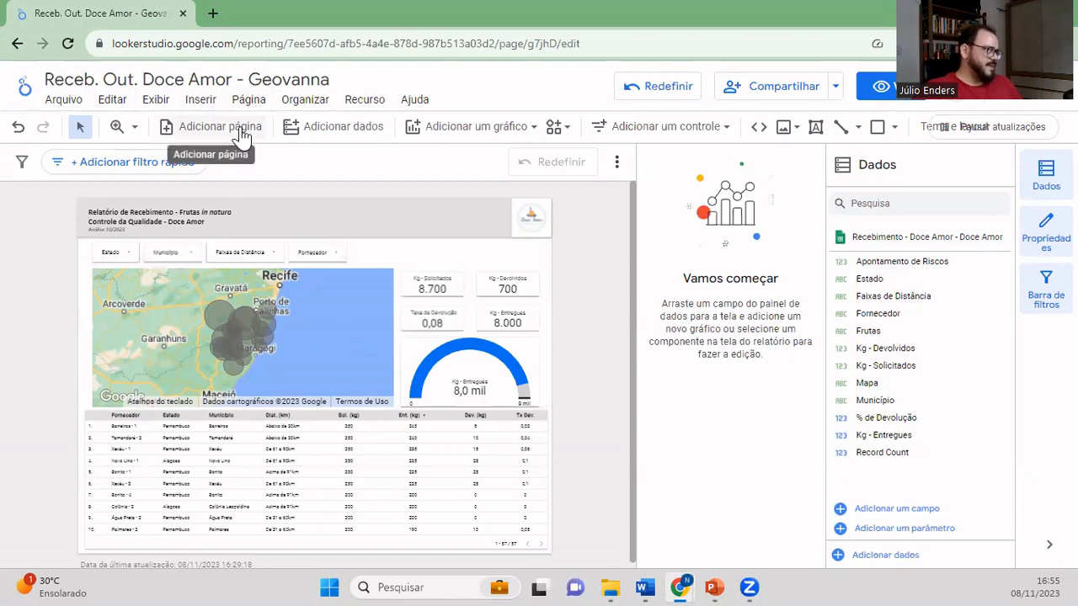
- Add a second blank page to the report and compare it with page 1
click(248, 101)
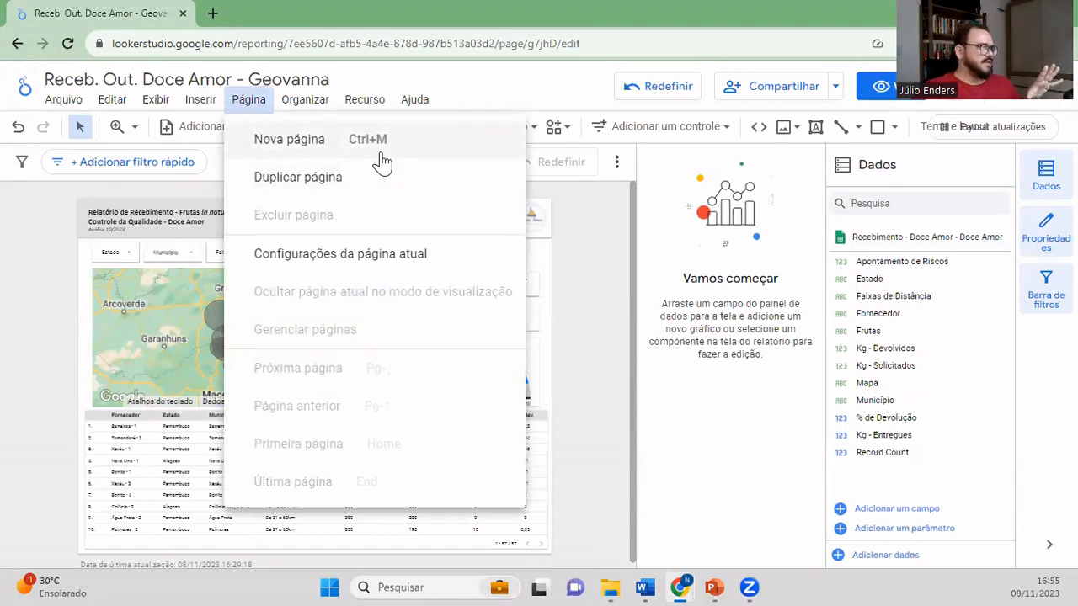
click(587, 263)
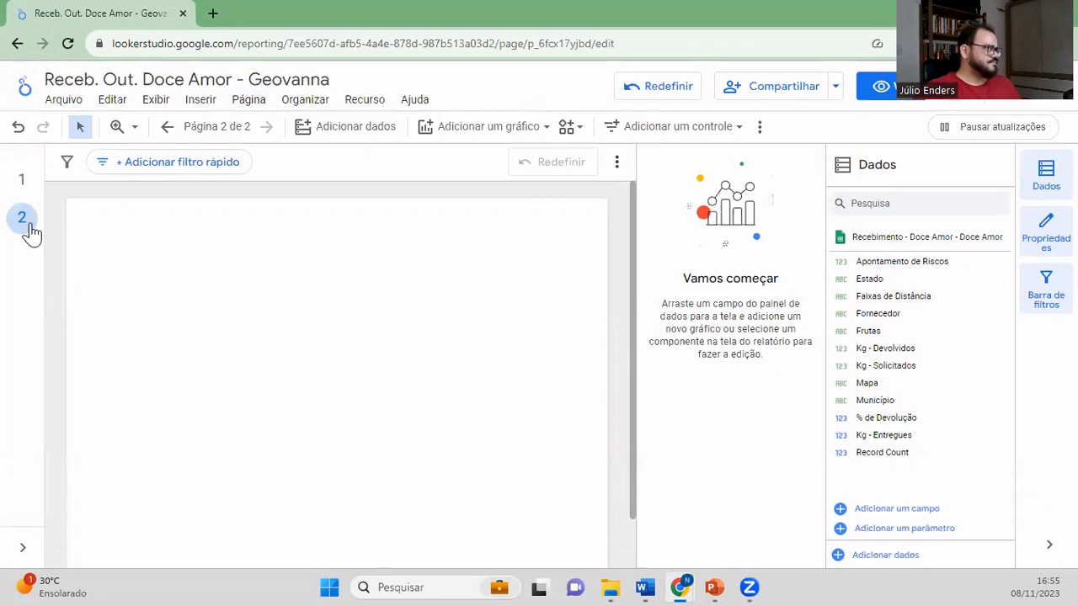
click(21, 185)
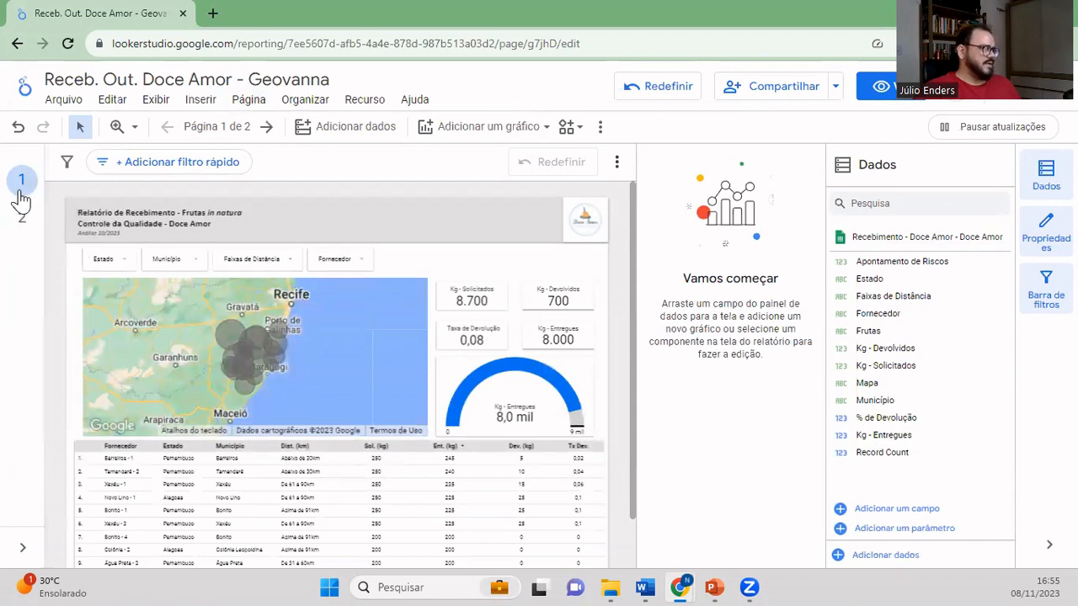
click(22, 221)
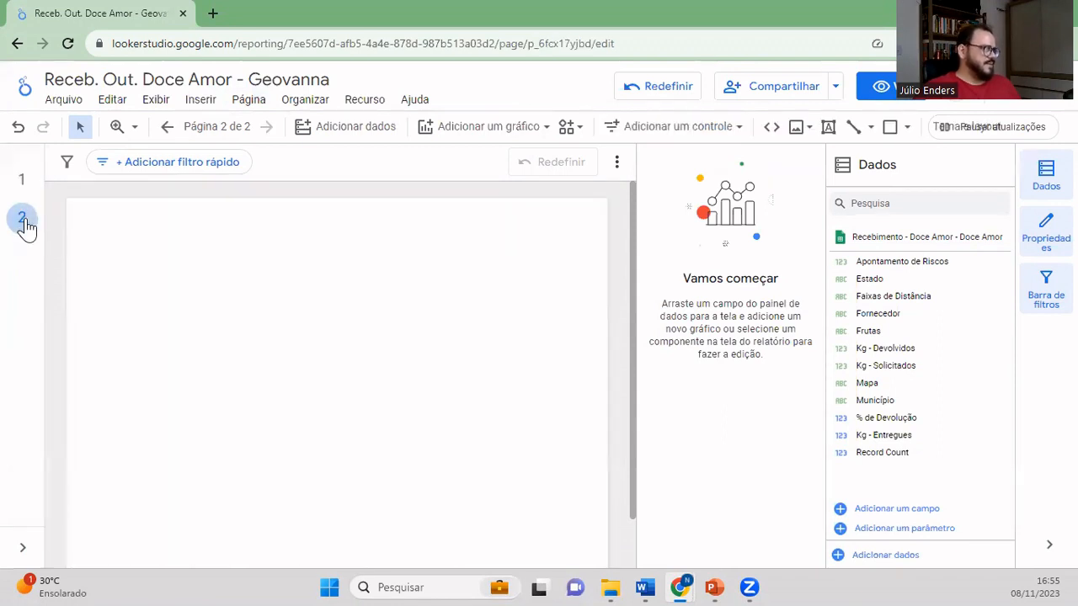
- Change page 1's header band, title, logo and four filters to report level, and check them on page 2
click(22, 179)
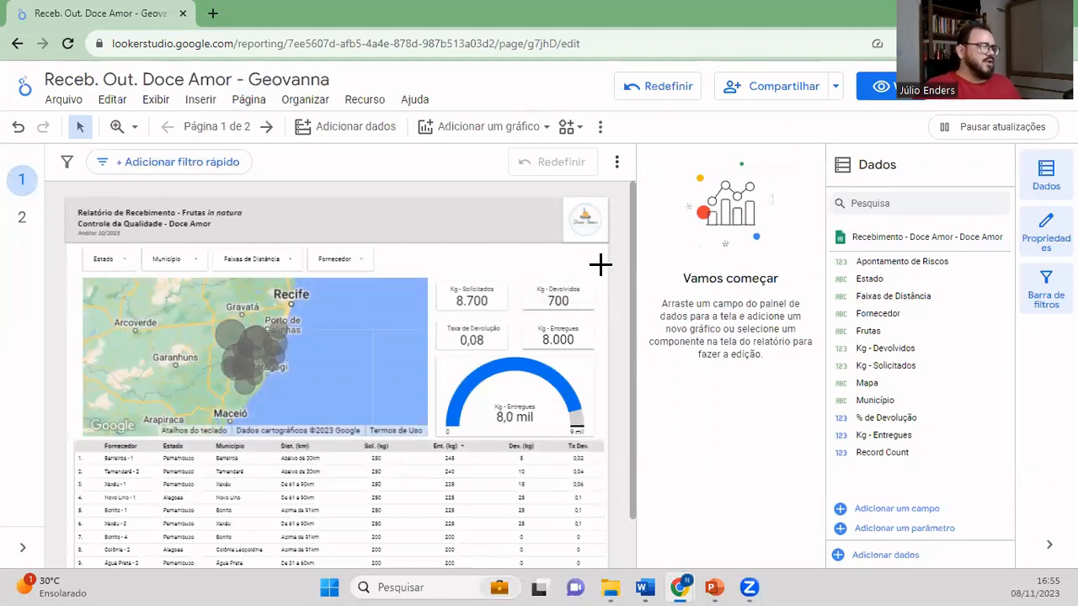
drag(60, 198, 61, 190)
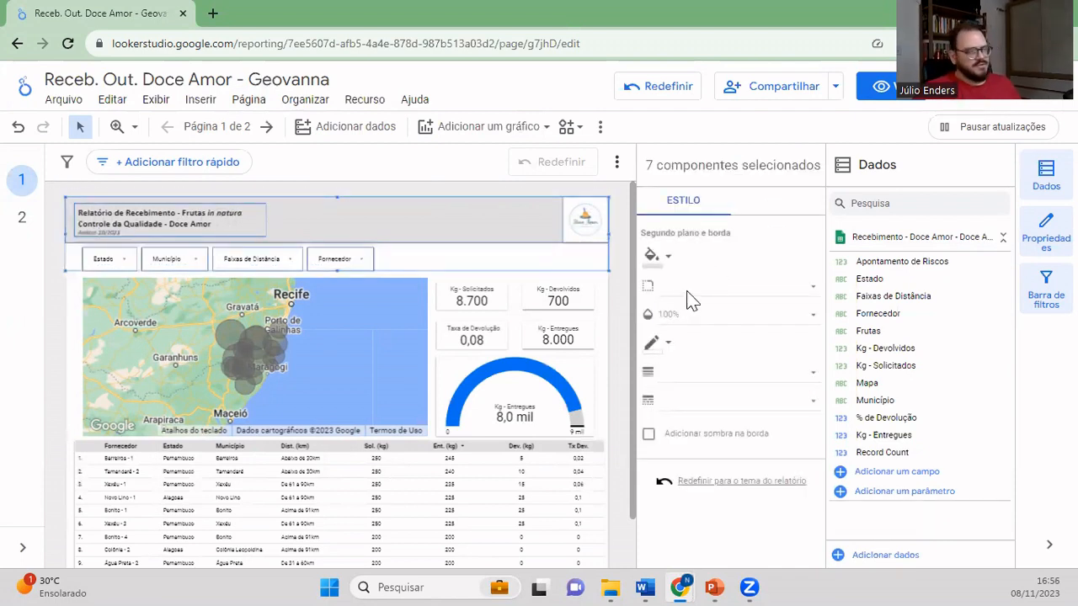
right_click(410, 231)
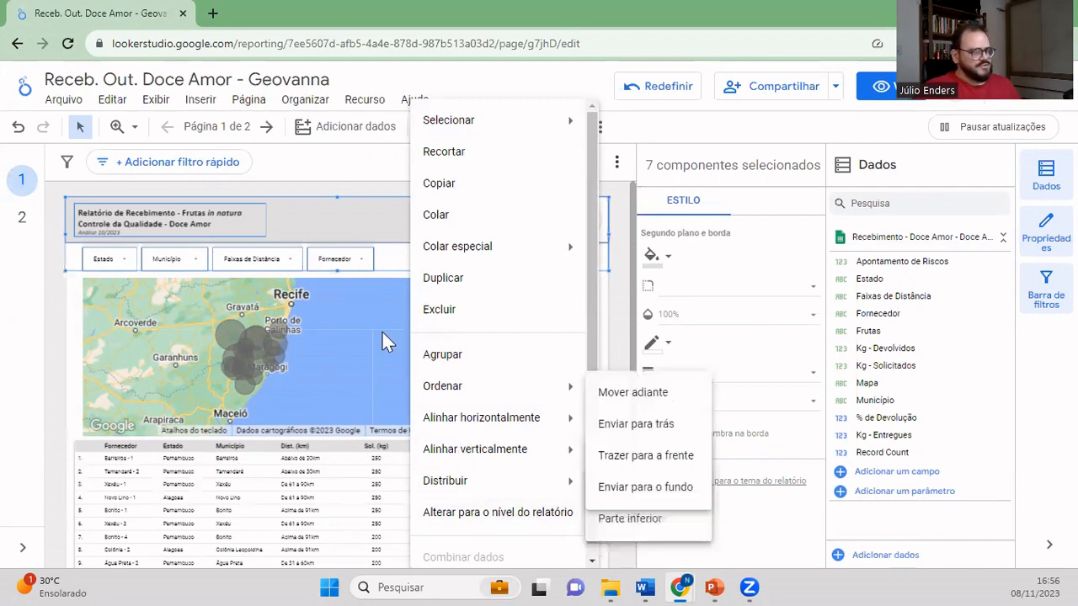
right_click(333, 205)
right_click(266, 228)
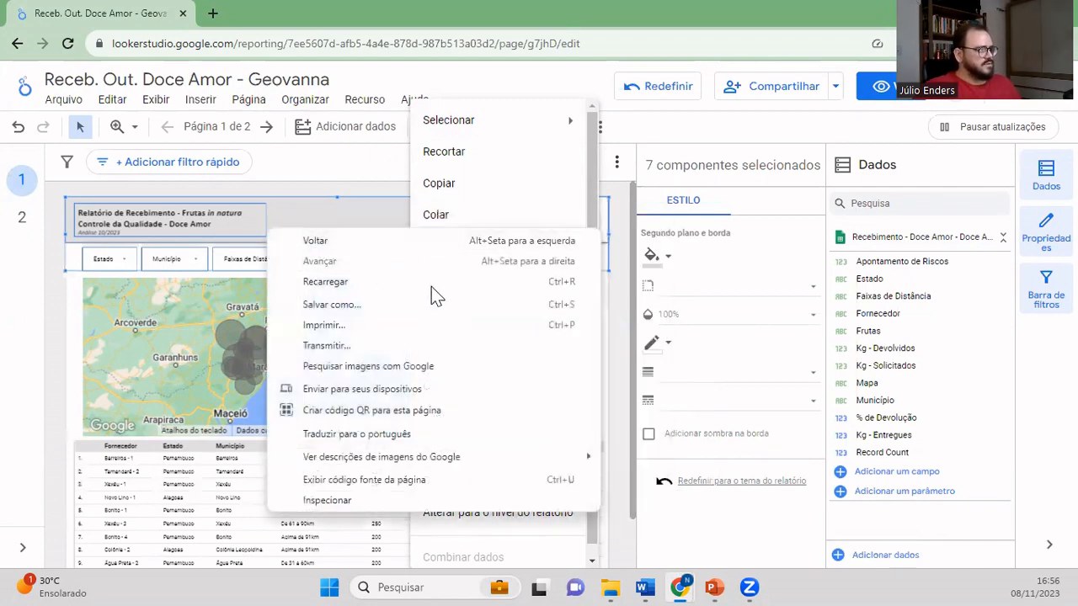
click(350, 213)
right_click(444, 462)
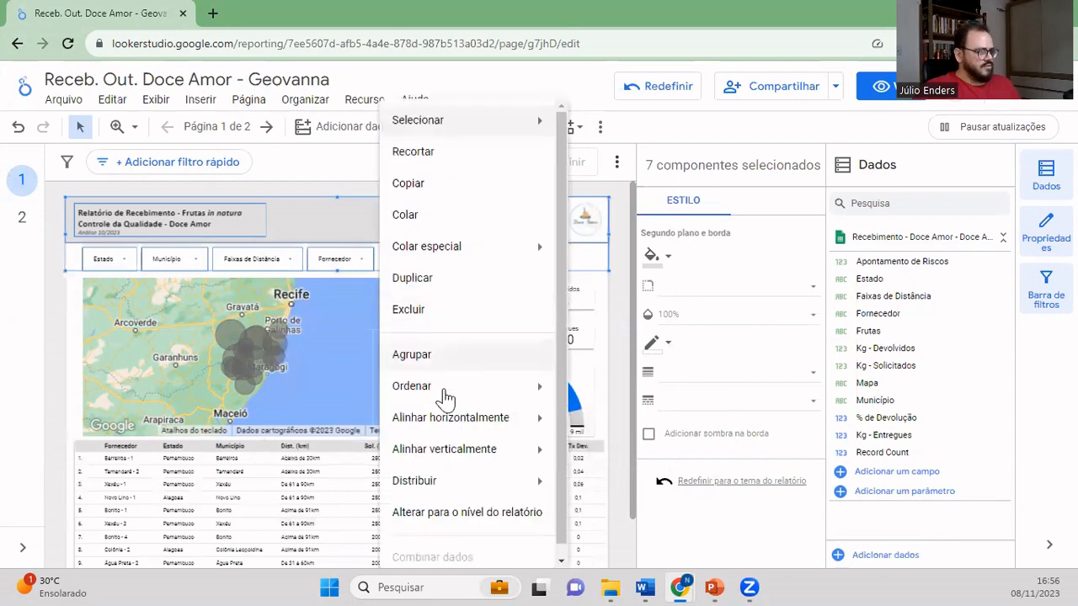
click(464, 508)
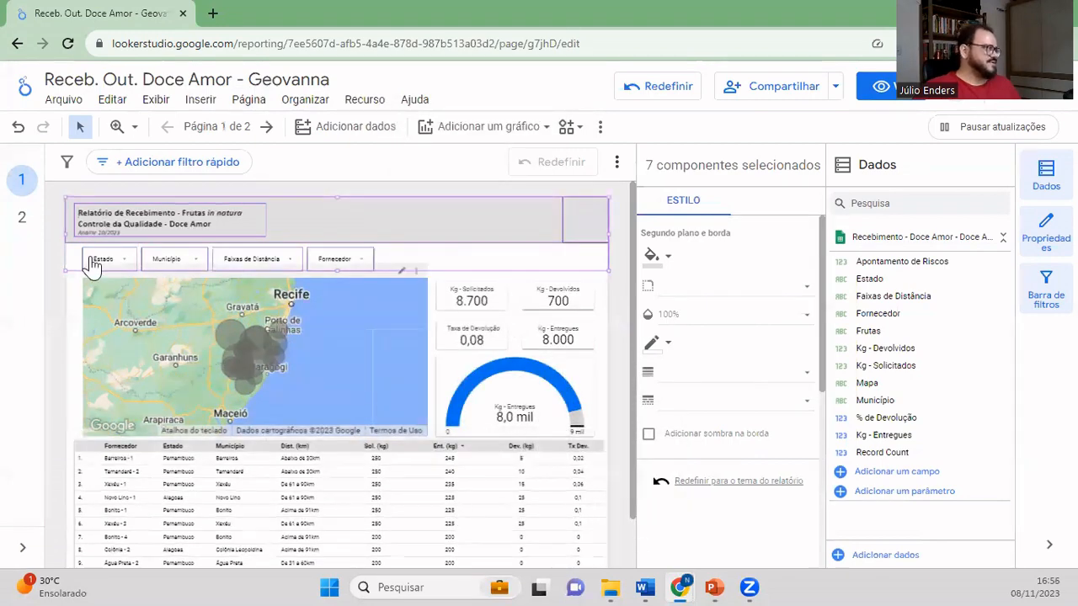
click(23, 224)
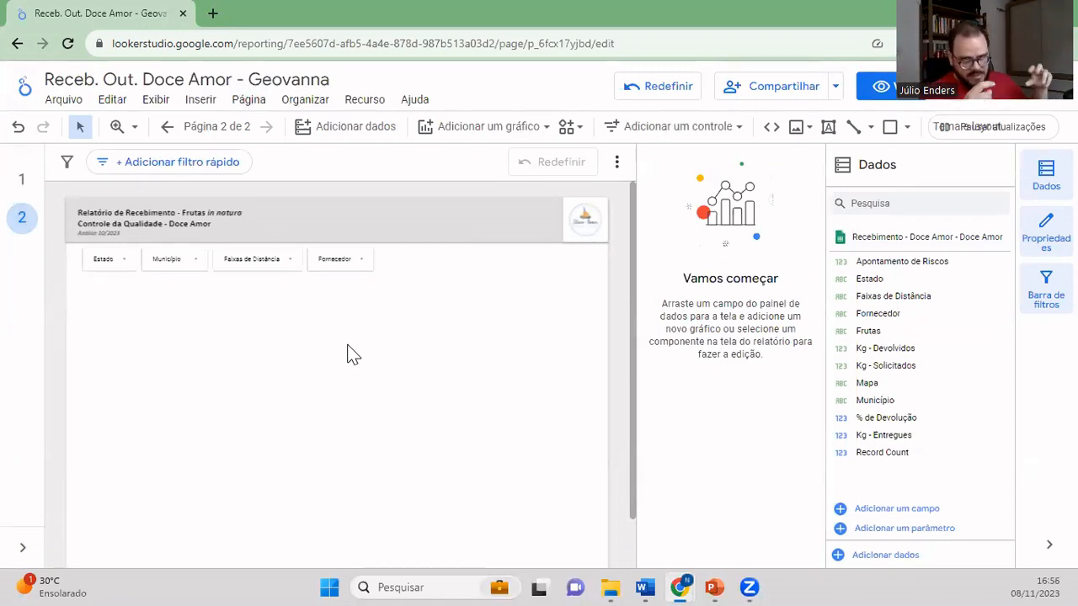
scroll(351, 354, down, 2)
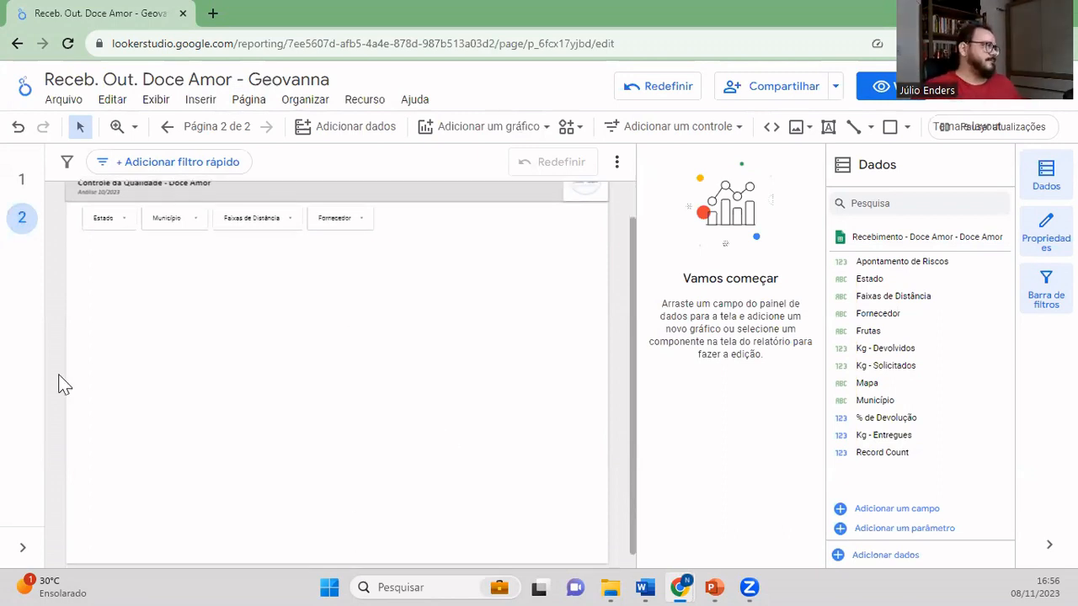
scroll(135, 320, up, 2)
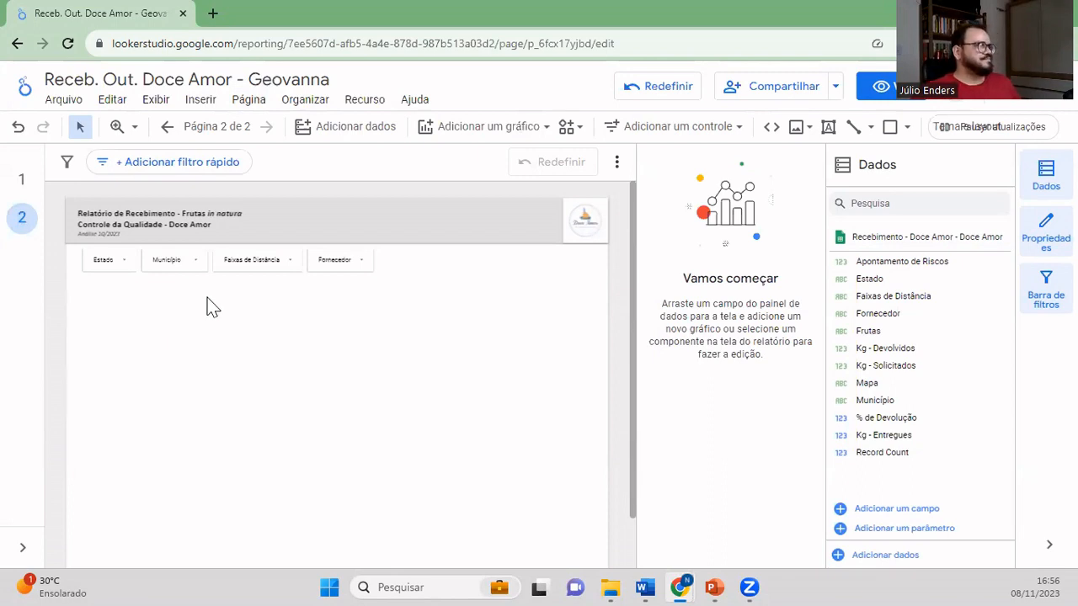
- Insert a treemap chart on page 2 below the filters and enlarge it to fill the rest of the page
click(202, 100)
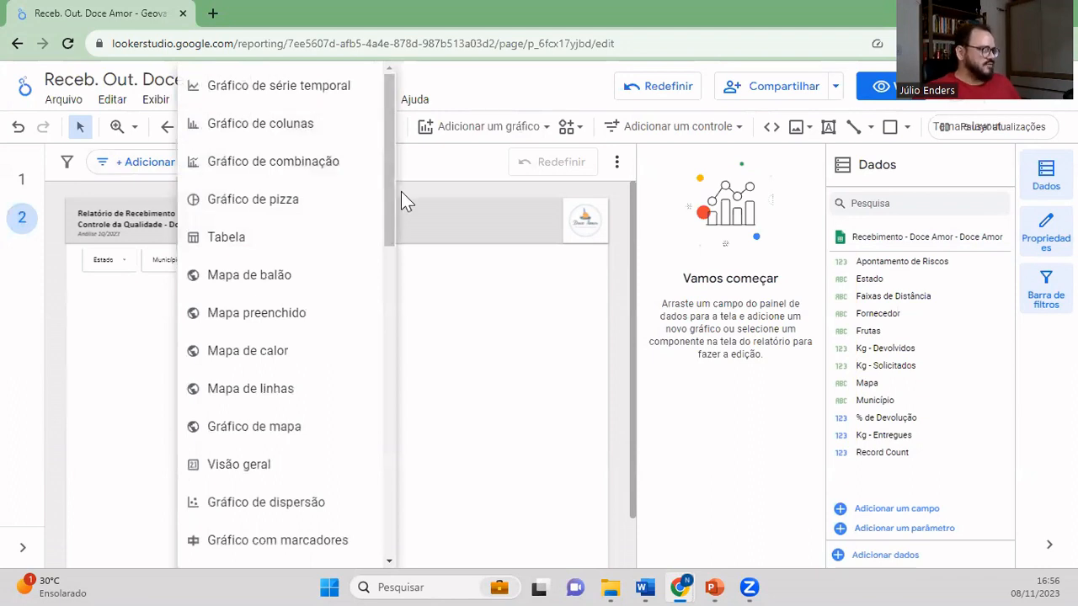
scroll(351, 301, down, 2)
scroll(354, 301, down, 4)
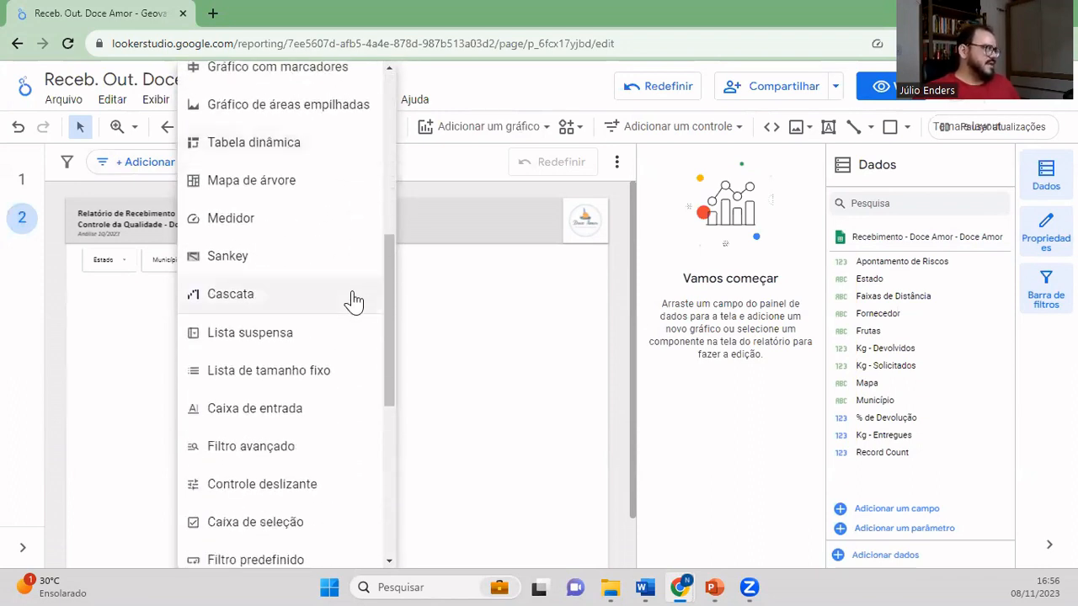
scroll(354, 300, down, 1)
scroll(353, 300, up, 1)
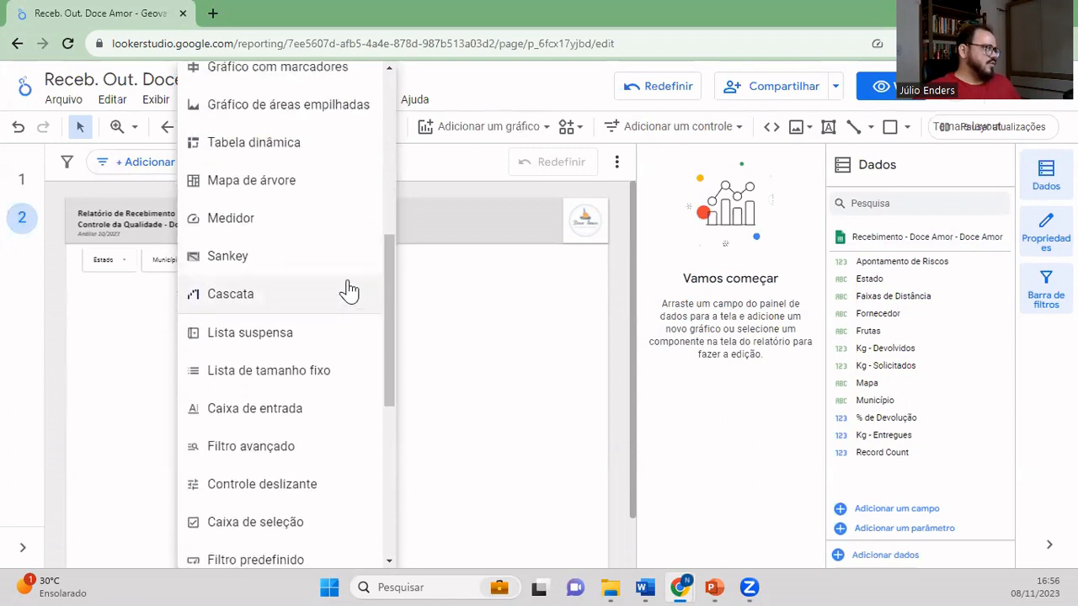
click(272, 192)
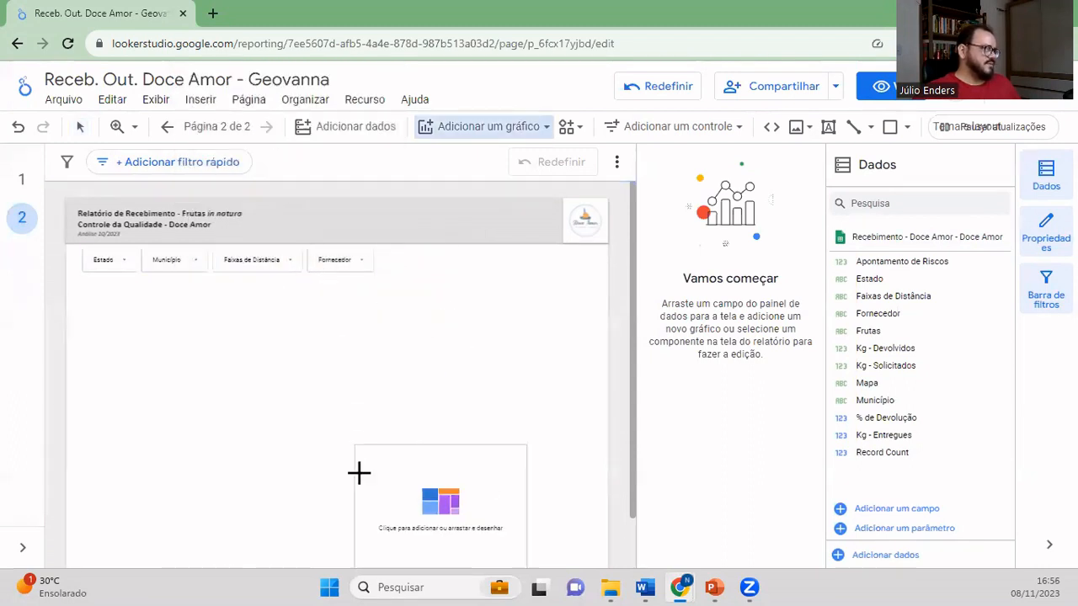
click(74, 292)
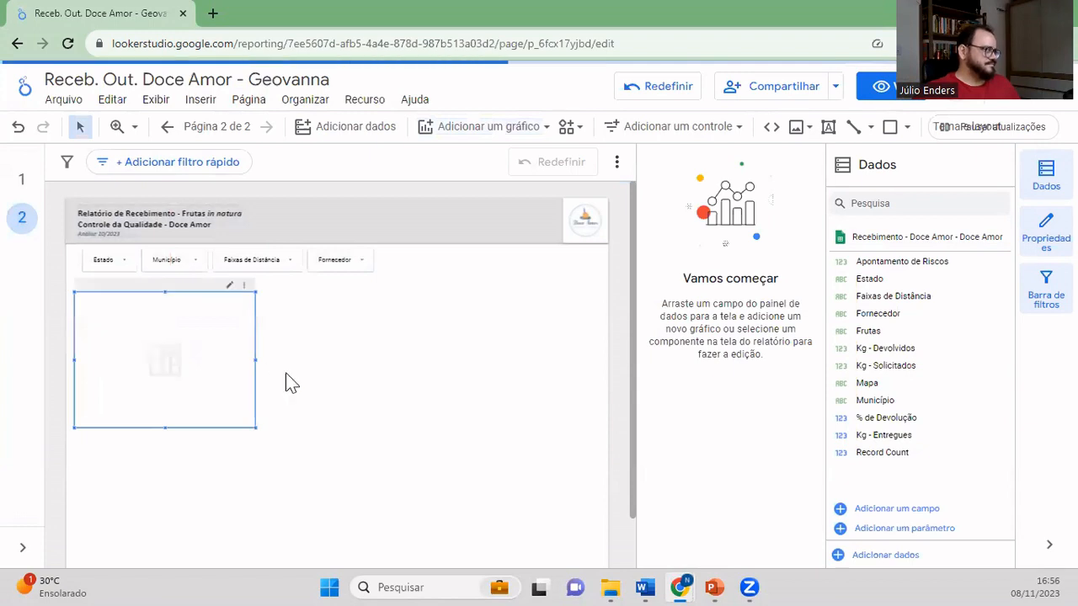
scroll(303, 409, down, 2)
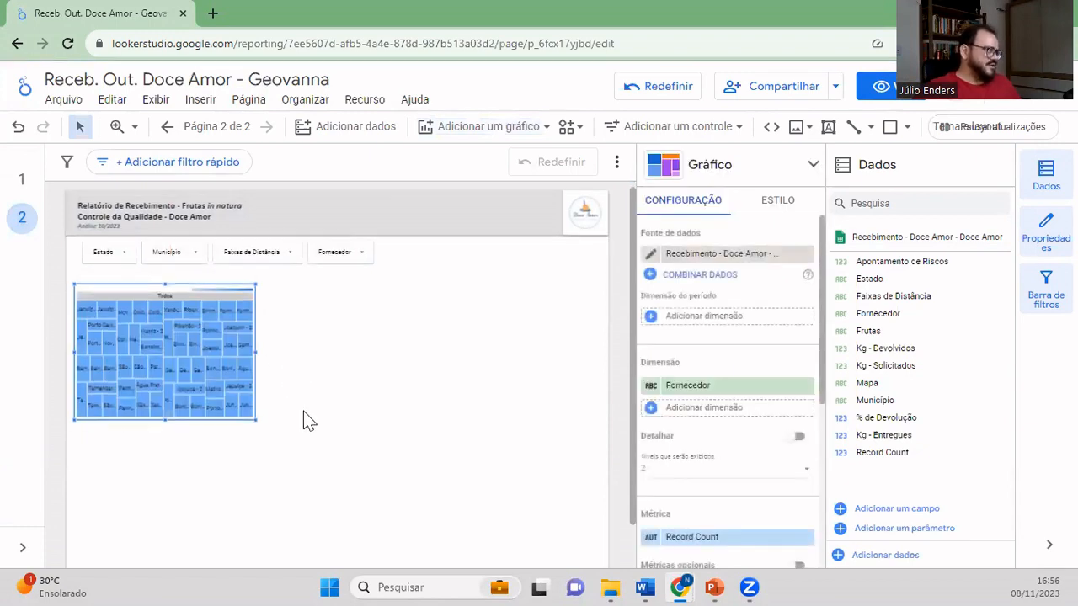
drag(252, 367, 603, 530)
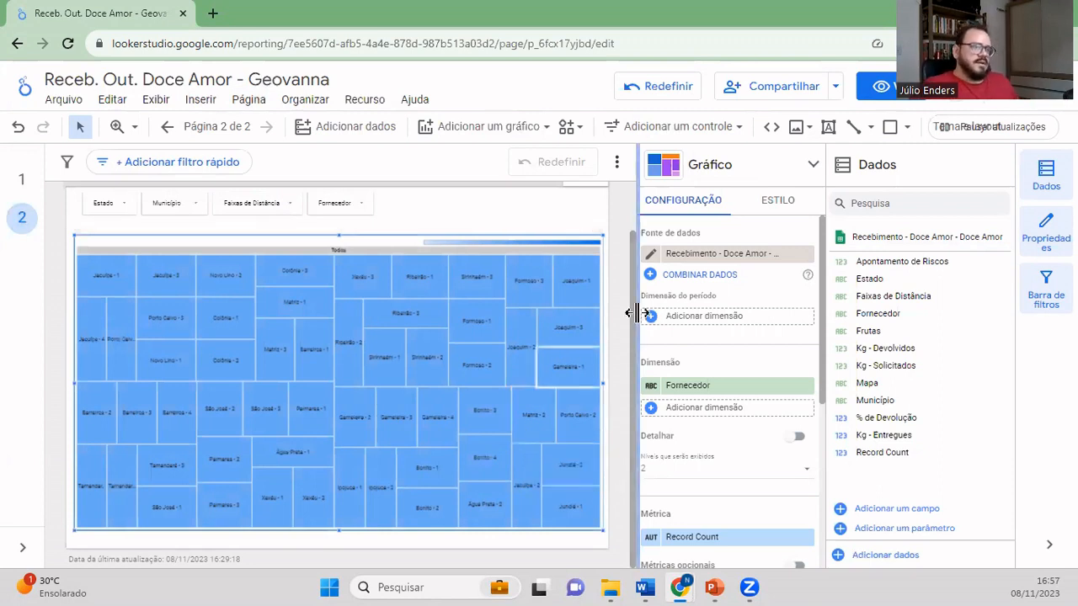
- Set the treemap's dimension to Frutas and its metric to Kg - Devolvidos, and inspect the values of individual fruit tiles
drag(868, 328, 779, 389)
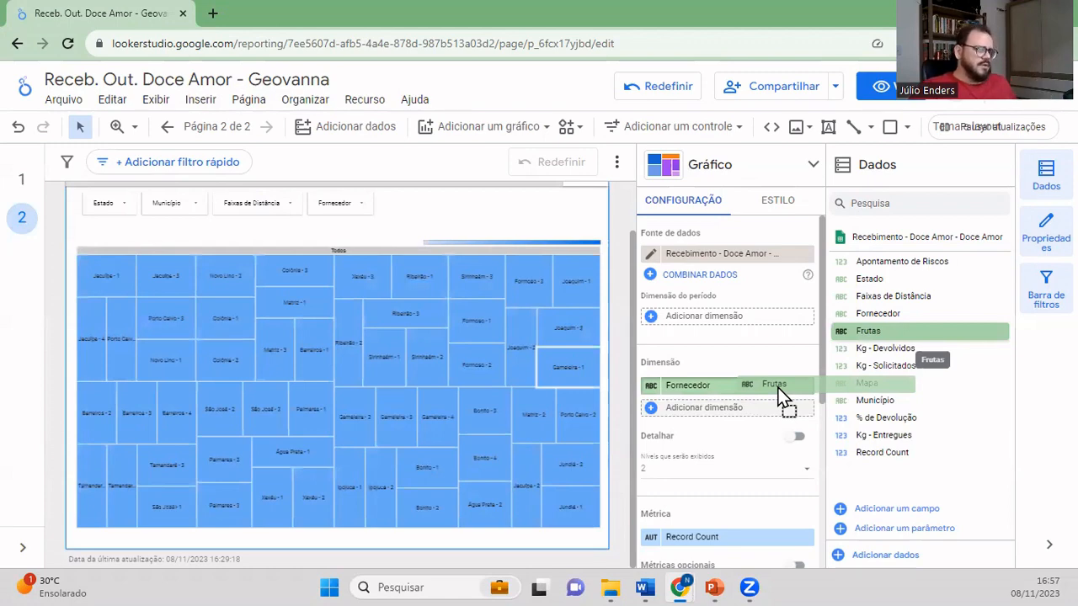
drag(779, 389, 779, 392)
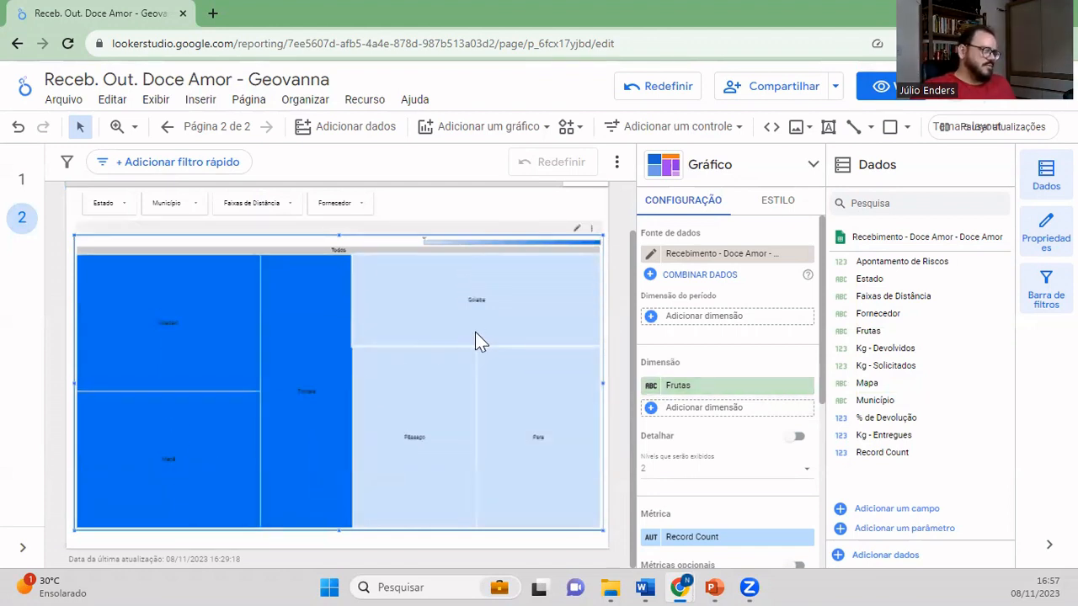
scroll(749, 492, down, 1)
scroll(747, 493, up, 1)
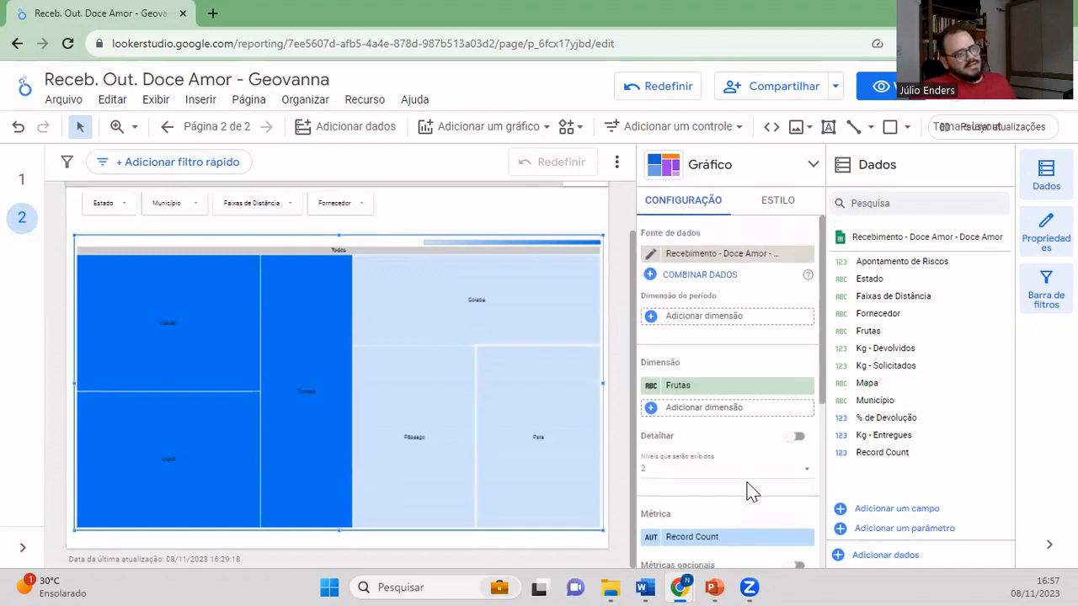
scroll(746, 505, down, 1)
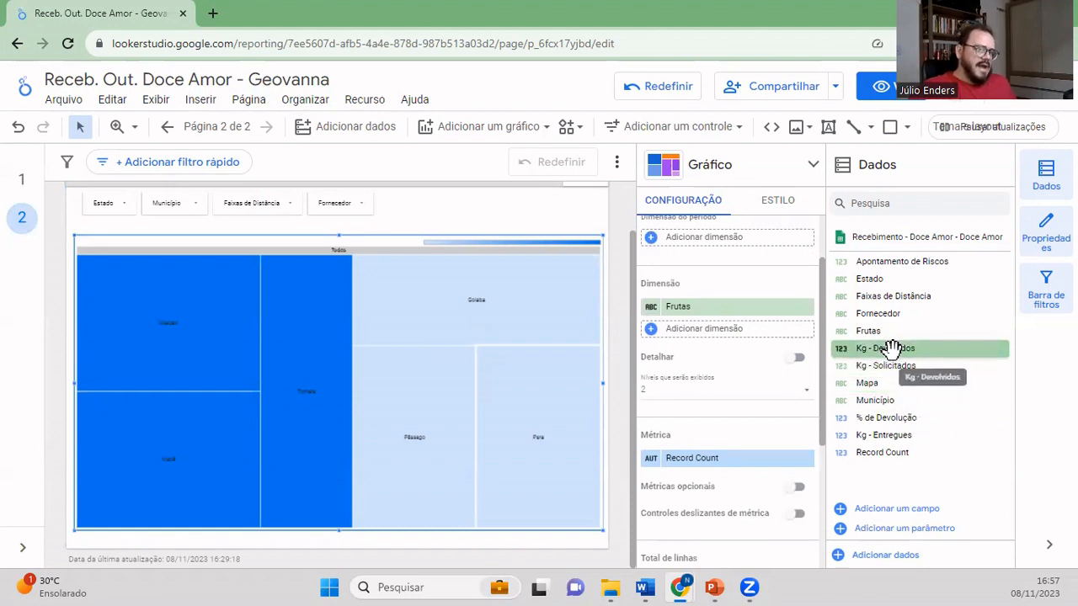
drag(890, 347, 764, 463)
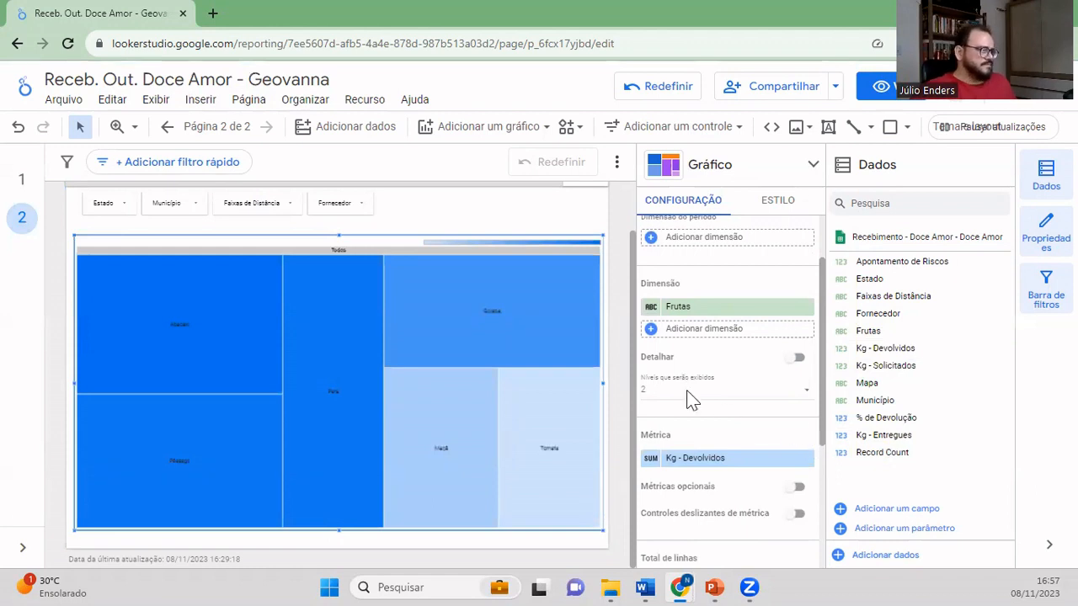
mouse_move(224, 455)
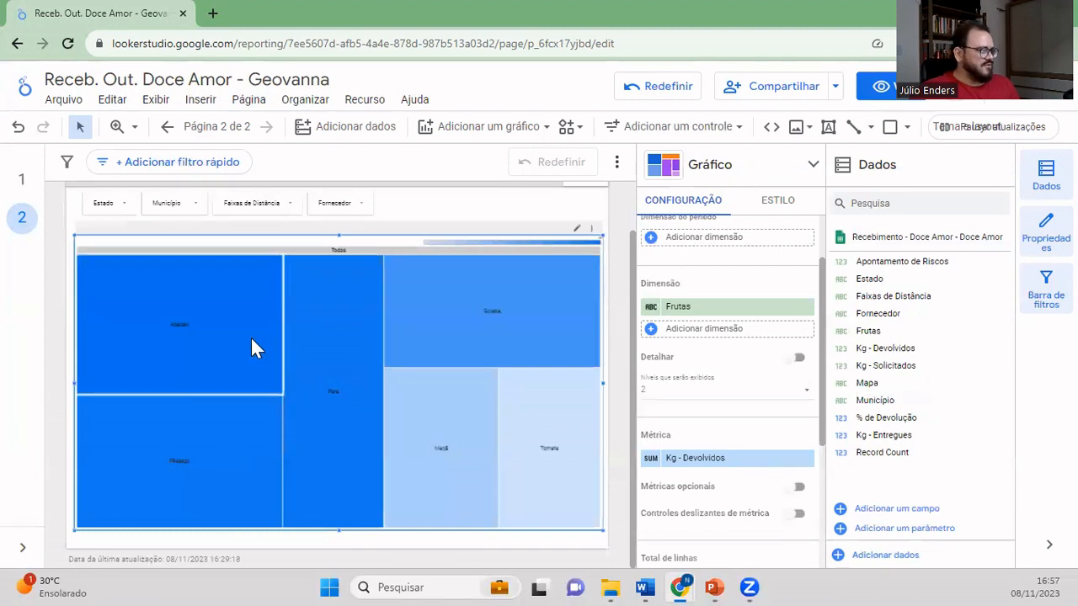
mouse_move(250, 341)
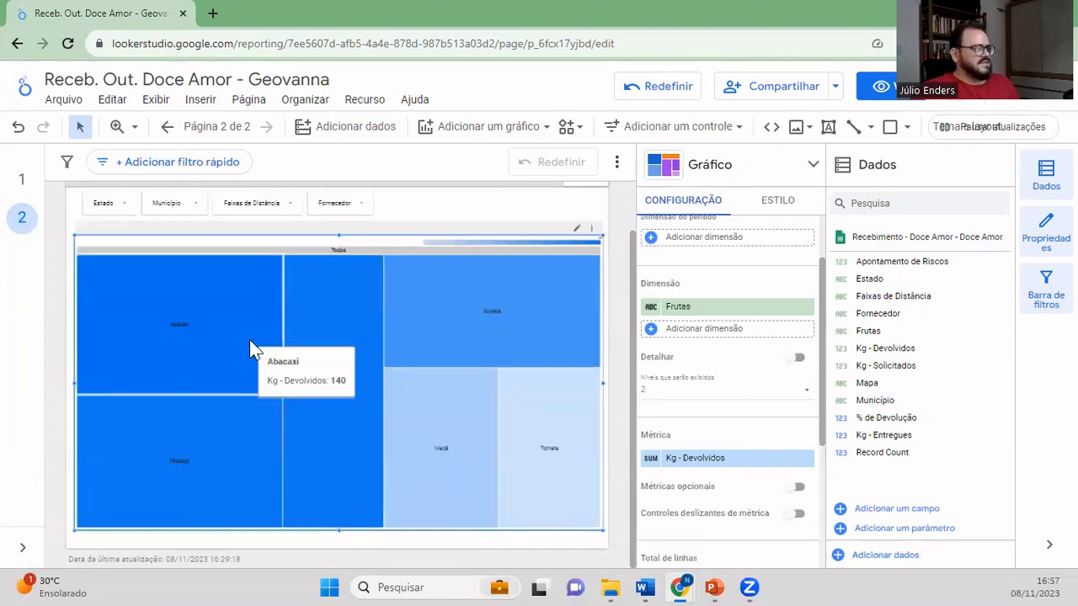
mouse_move(227, 417)
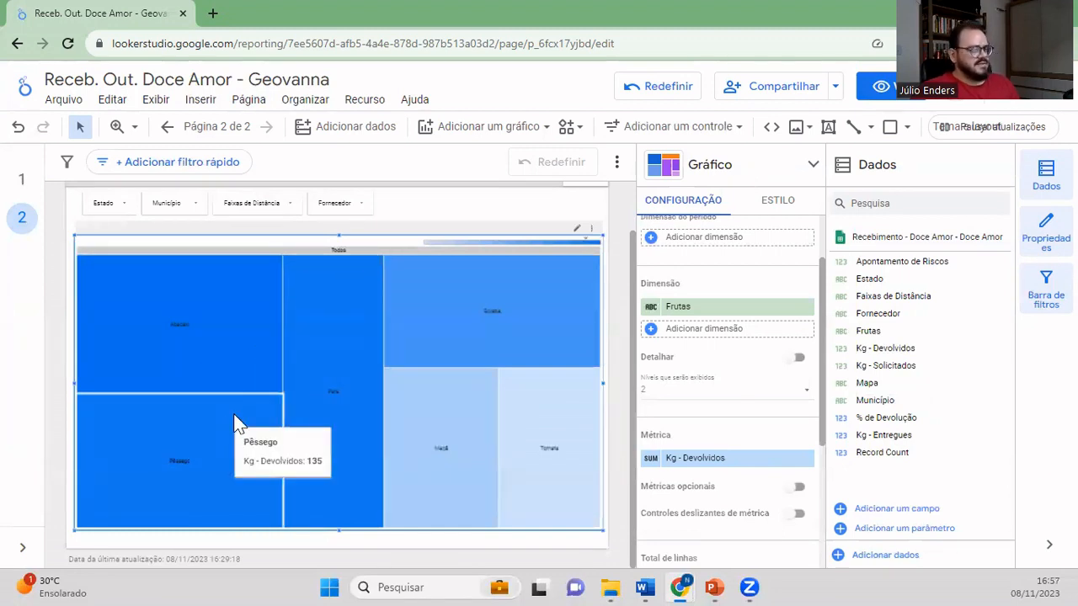
- Hide the branch header and the color scale of the fruit treemap on page 2
mouse_move(529, 472)
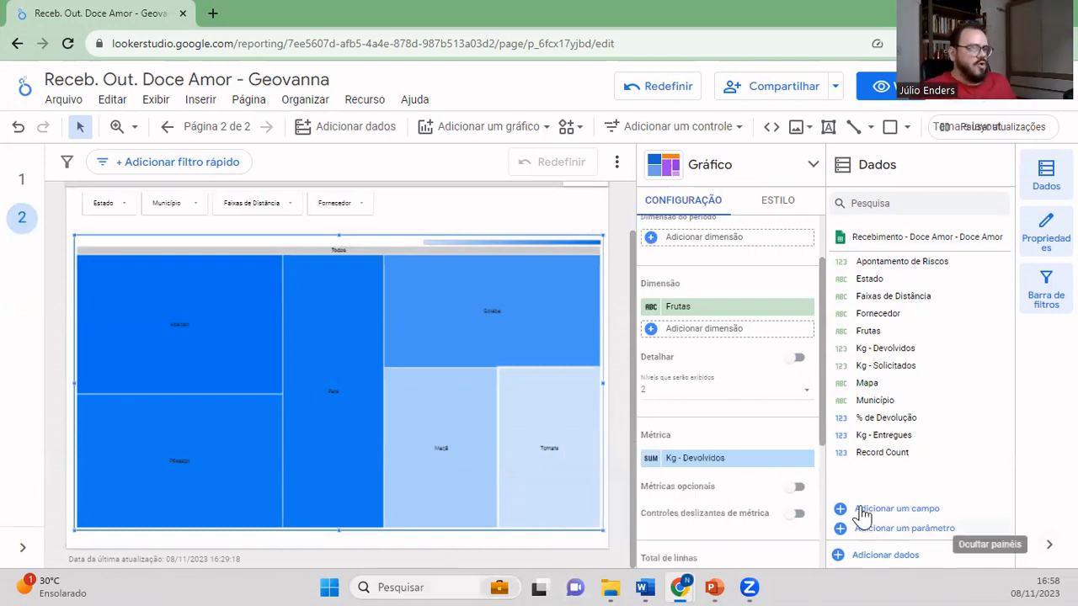
scroll(724, 368, up, 2)
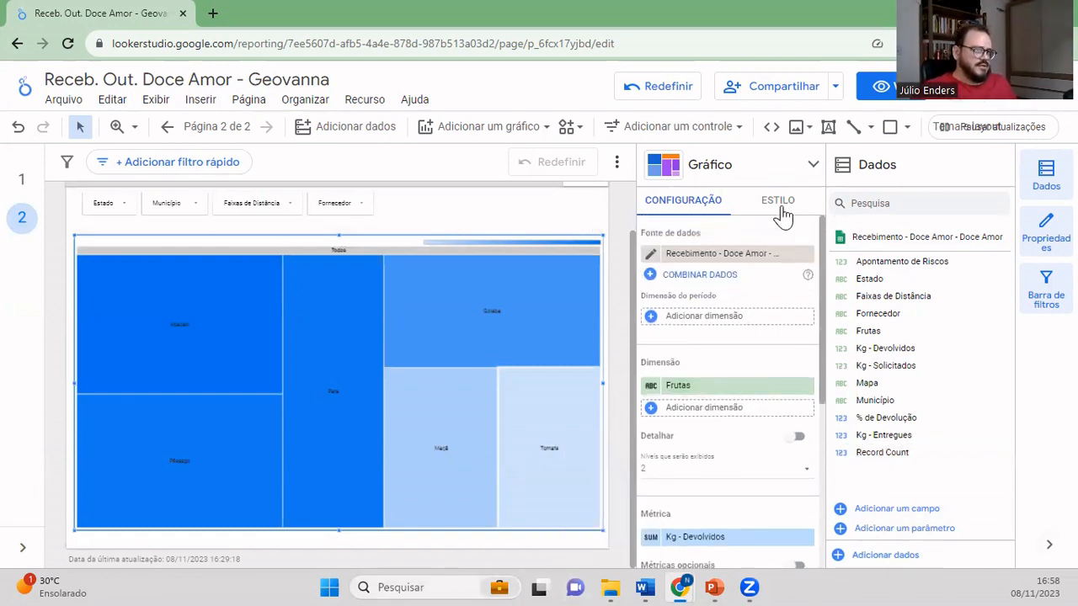
click(778, 202)
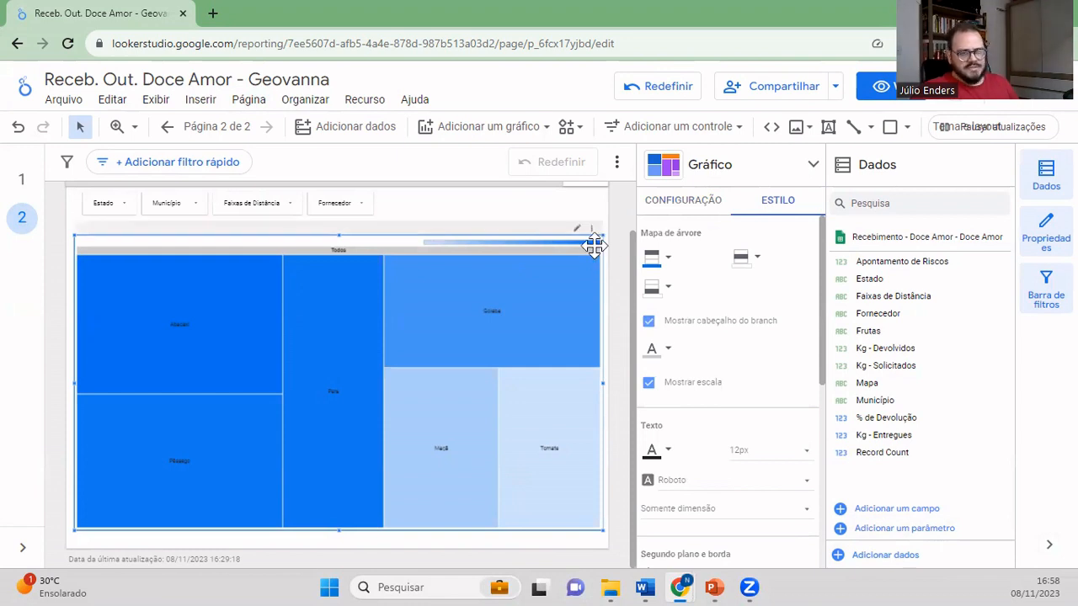
click(704, 321)
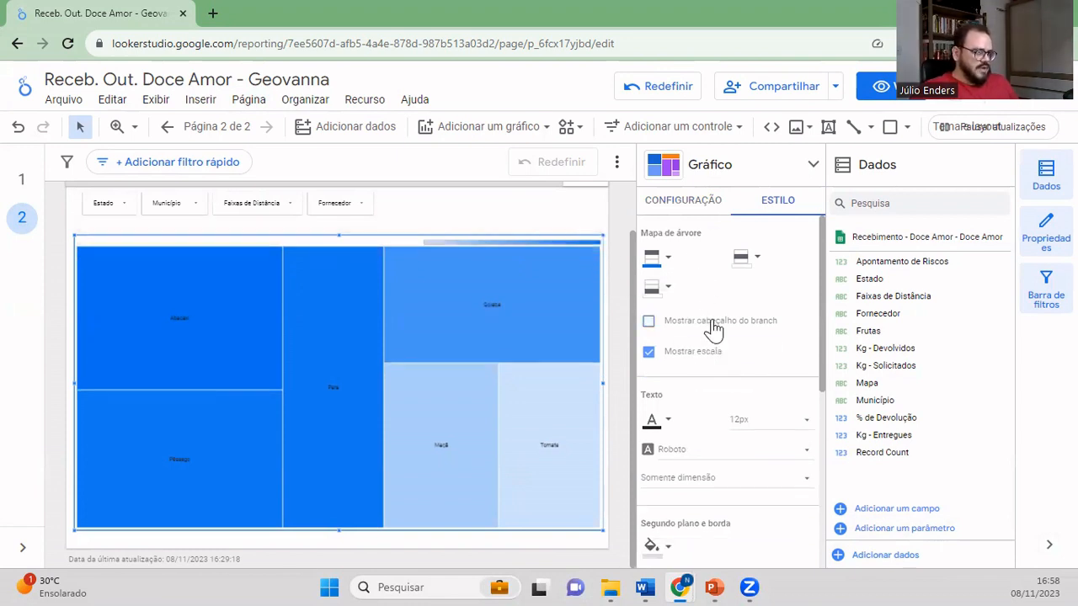
click(714, 327)
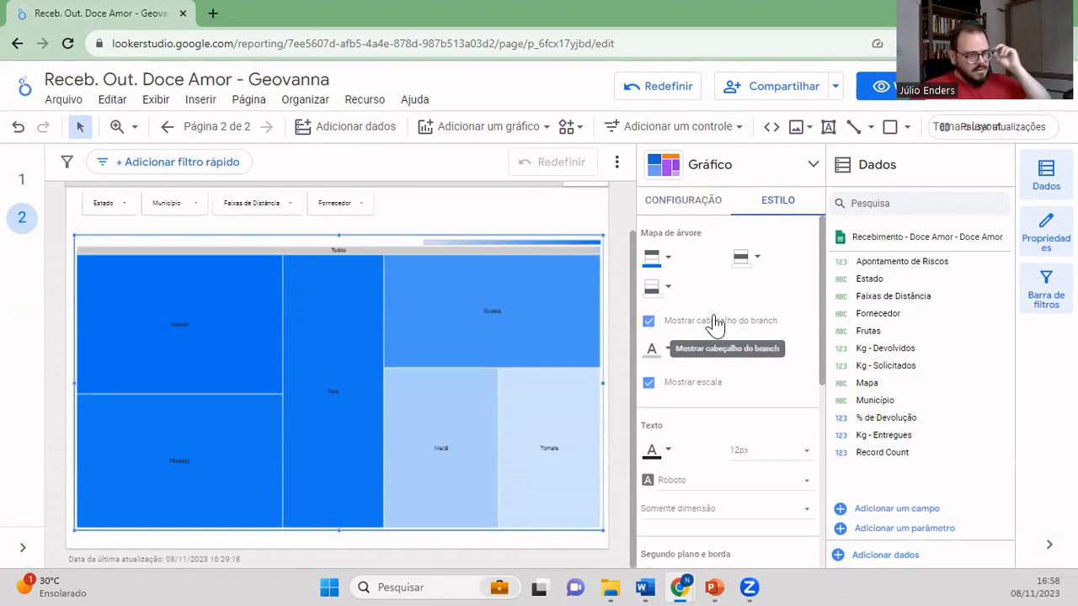
click(710, 322)
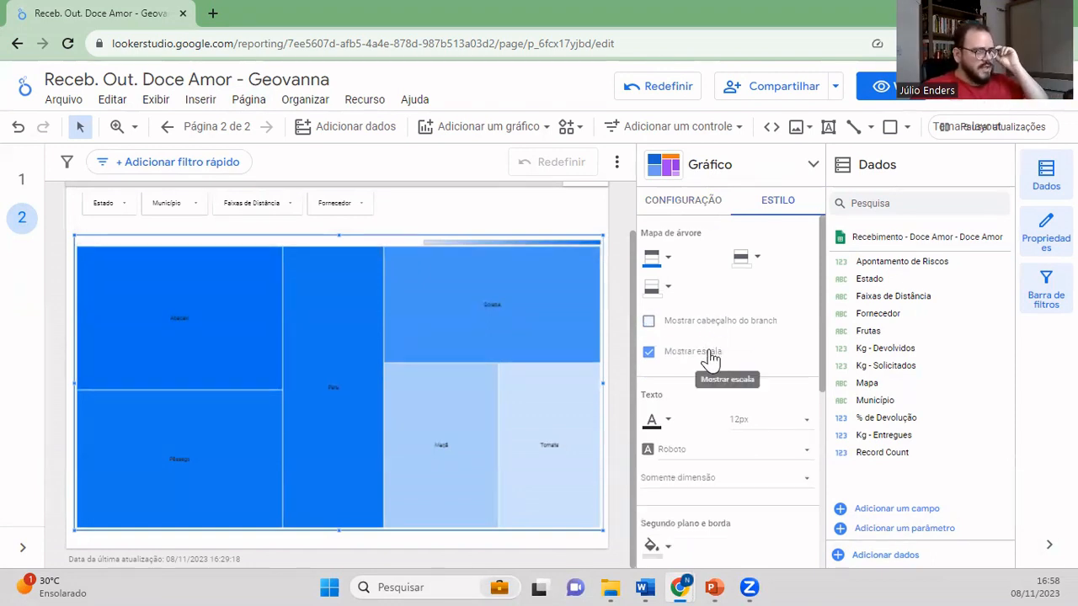
click(743, 351)
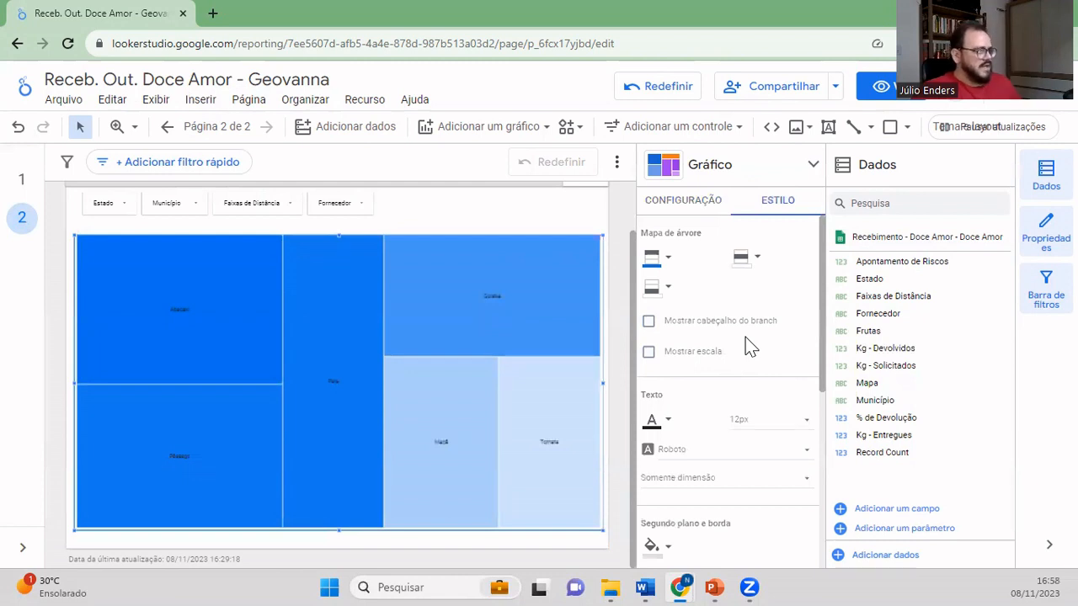
- Enlarge the treemap's label text to 40px, trying 16px and 30px along the way
scroll(749, 347, down, 5)
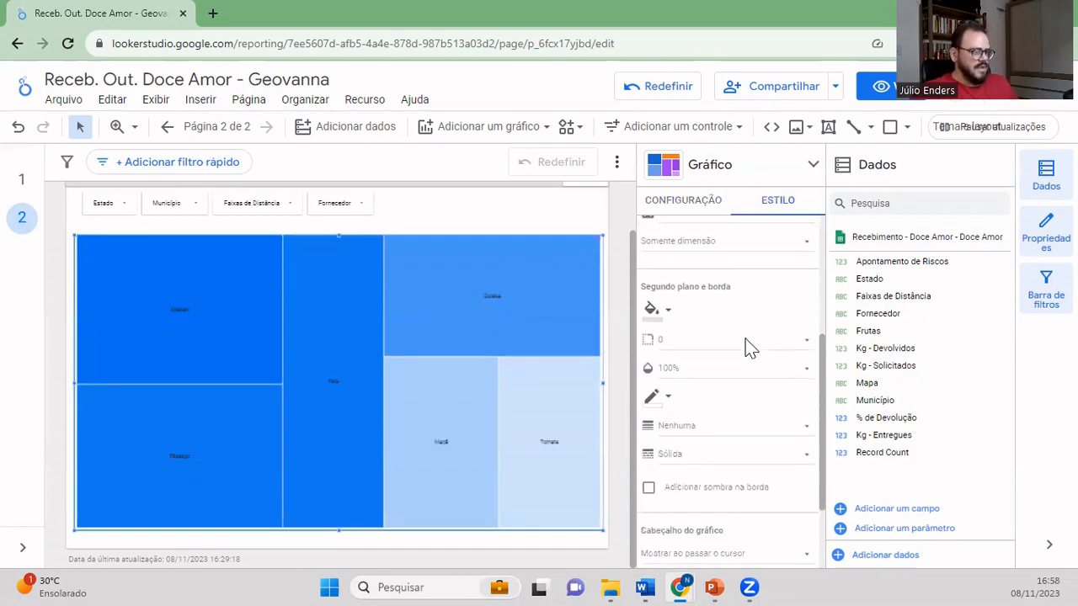
scroll(745, 409, up, 4)
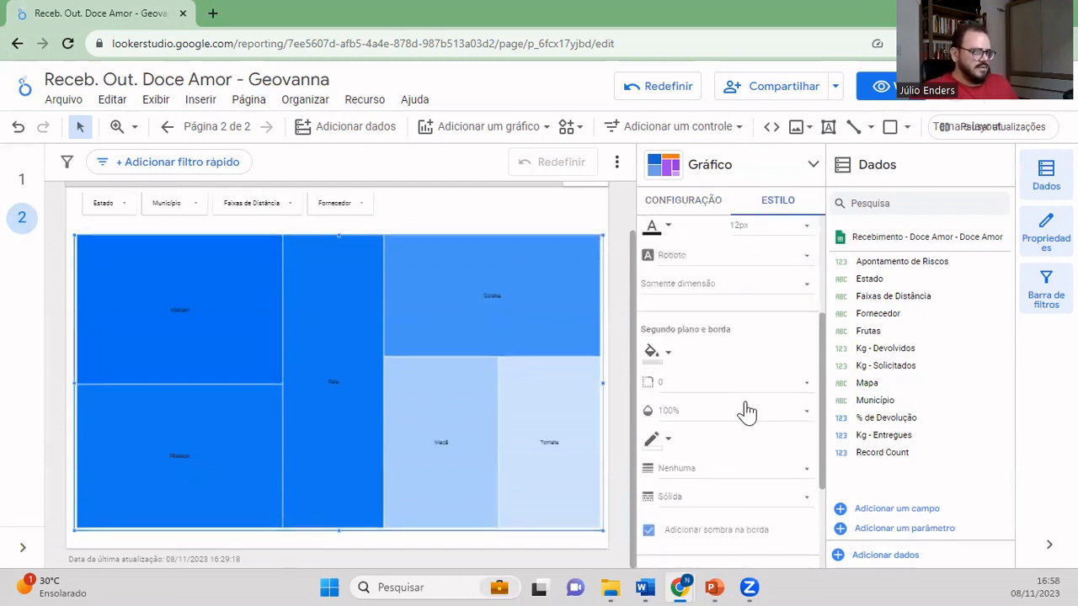
click(770, 389)
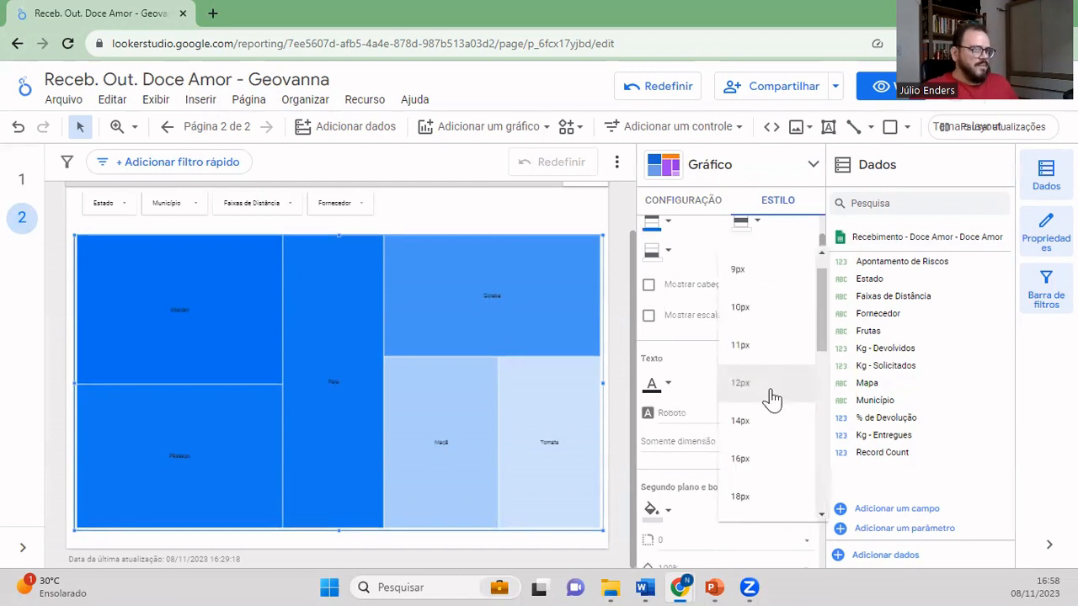
click(752, 461)
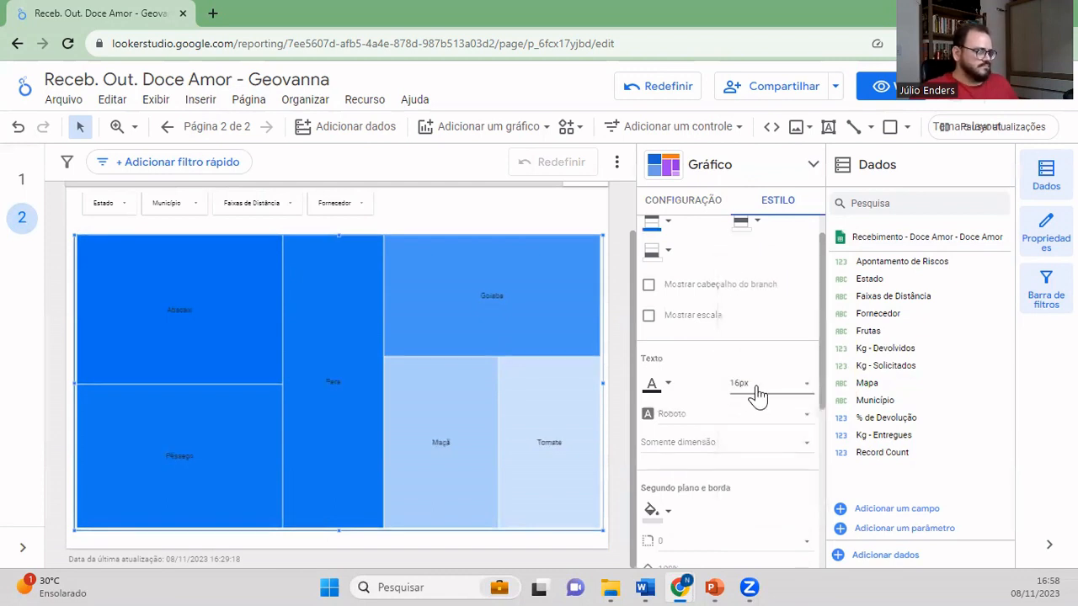
click(756, 388)
scroll(751, 492, down, 2)
click(747, 495)
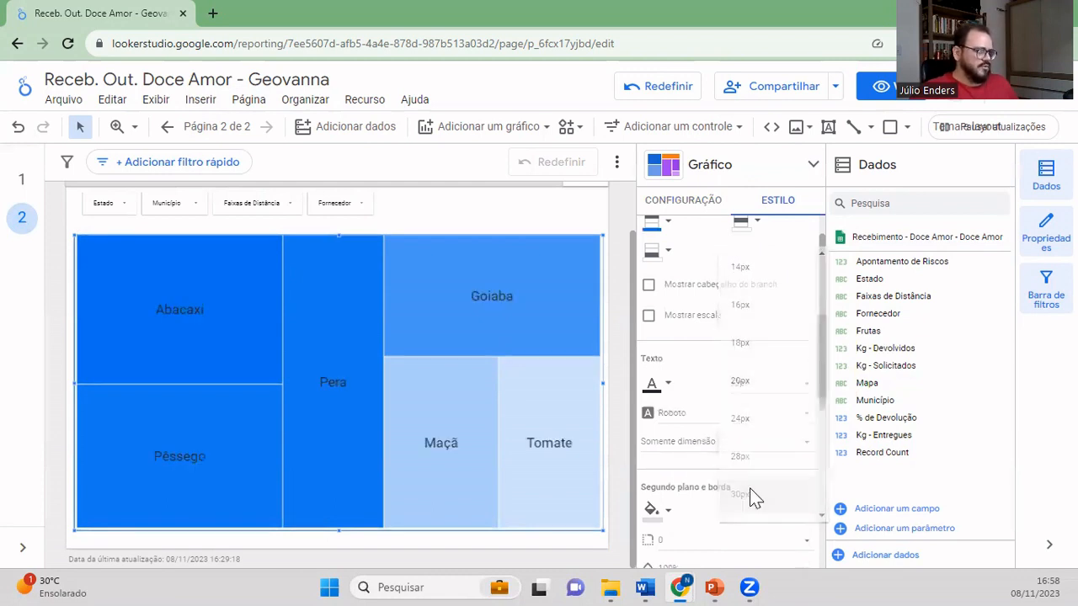
click(759, 394)
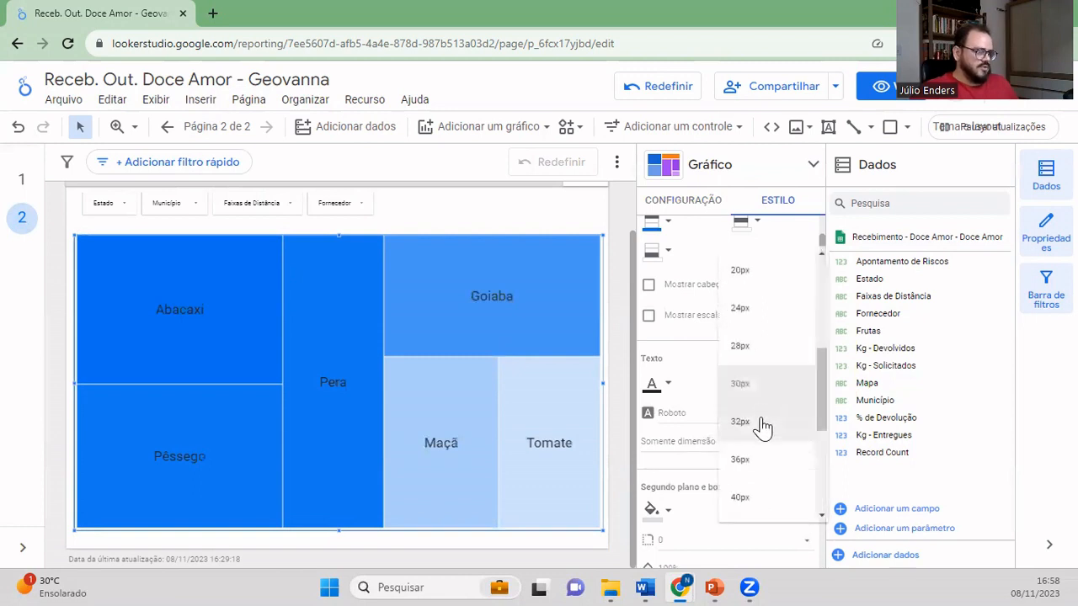
click(740, 496)
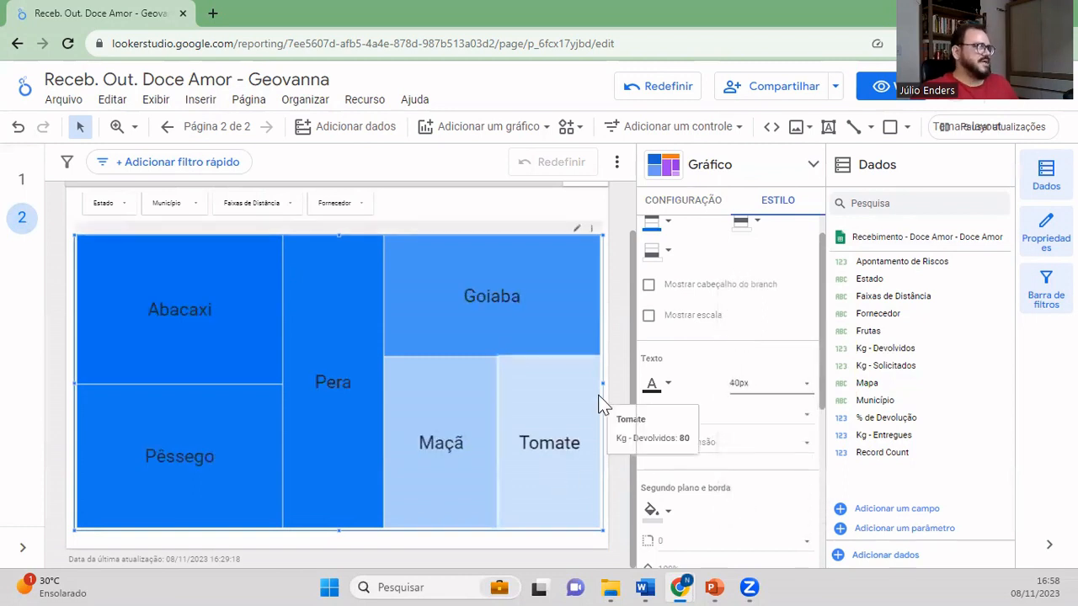
- Set the treemap's tile labels to Dimensão e métrica (valor)
scroll(757, 375, down, 1)
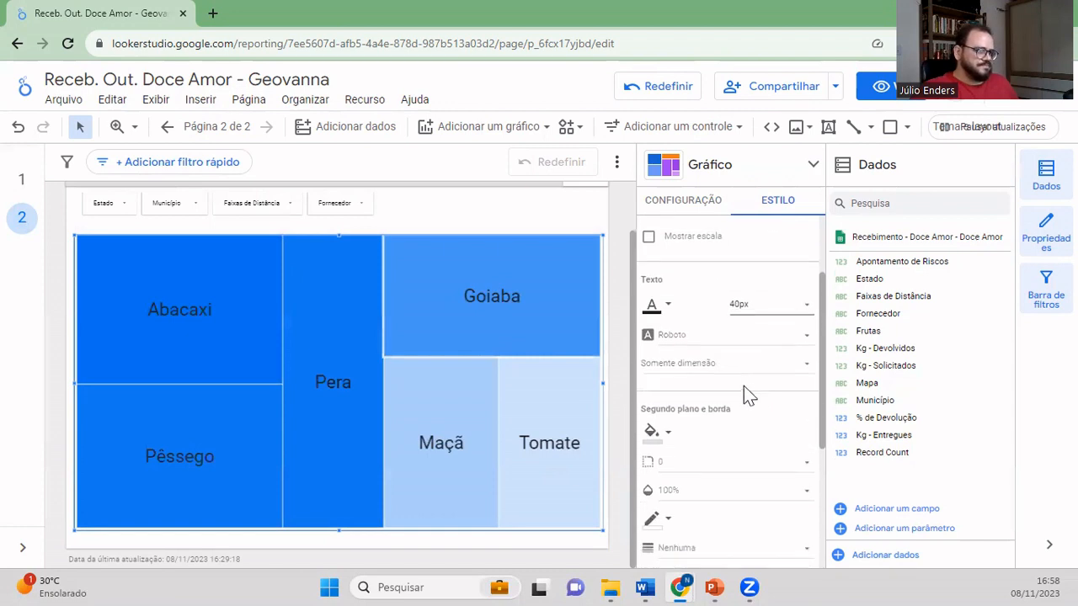
click(747, 377)
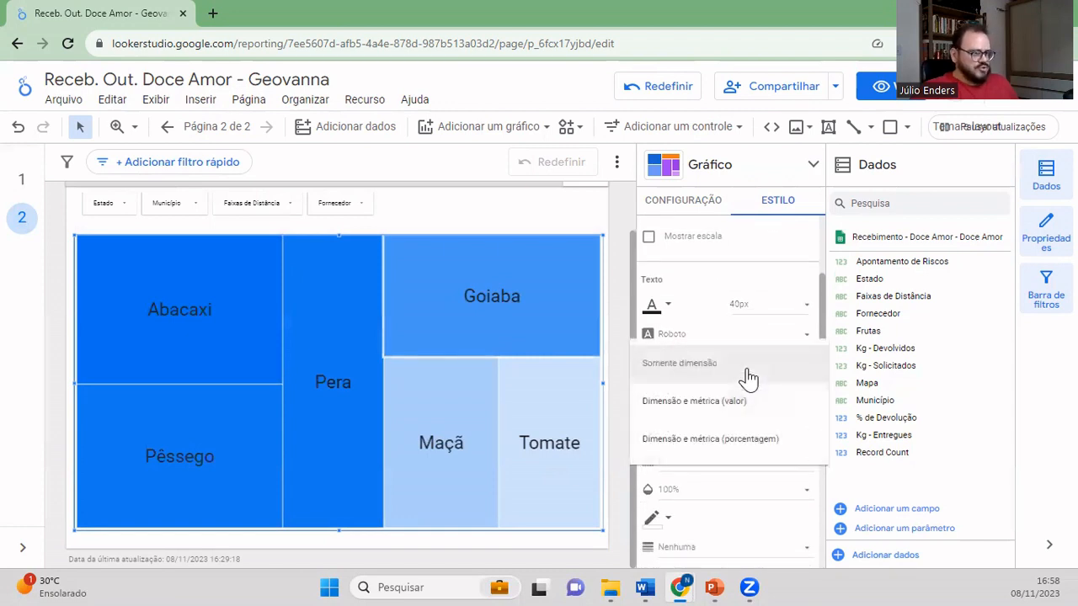
click(736, 402)
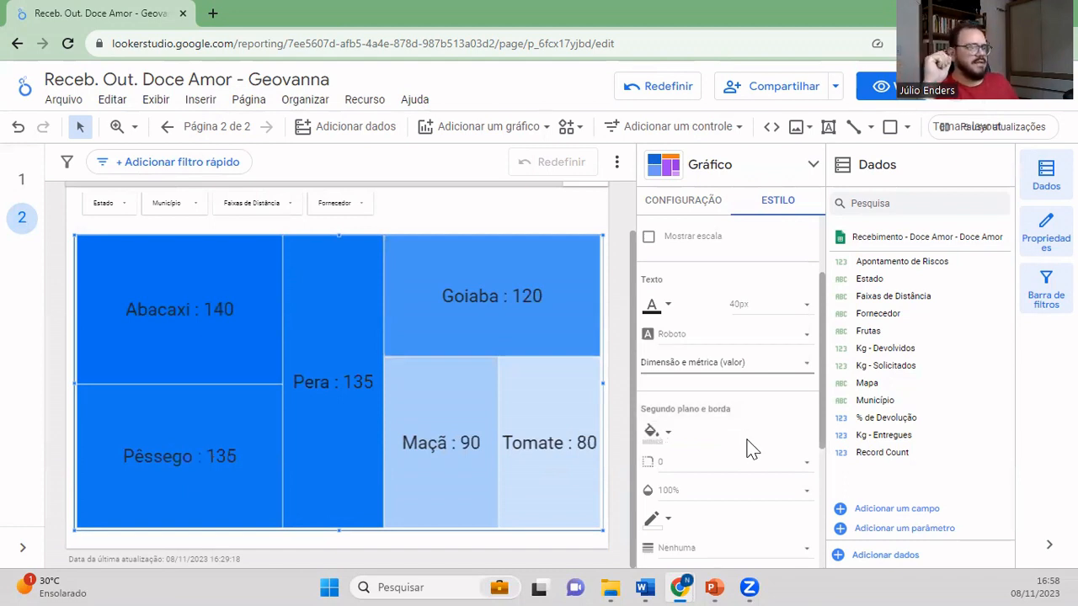
- Try Dimensão e métrica (porcentagem) for the treemap labels, and switch back to Dimensão e métrica (valor)
click(775, 377)
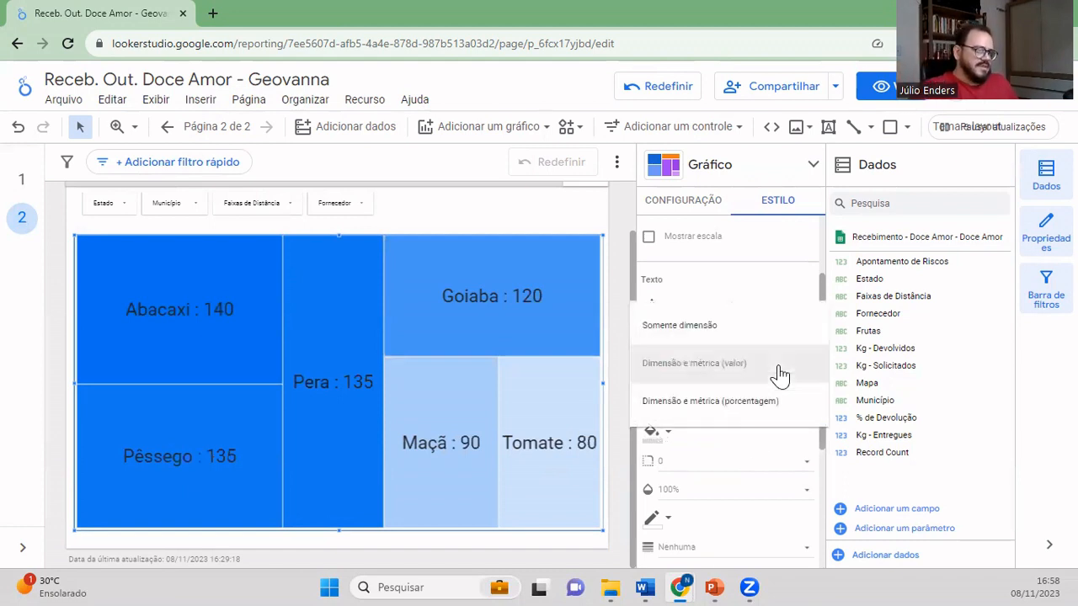
click(767, 401)
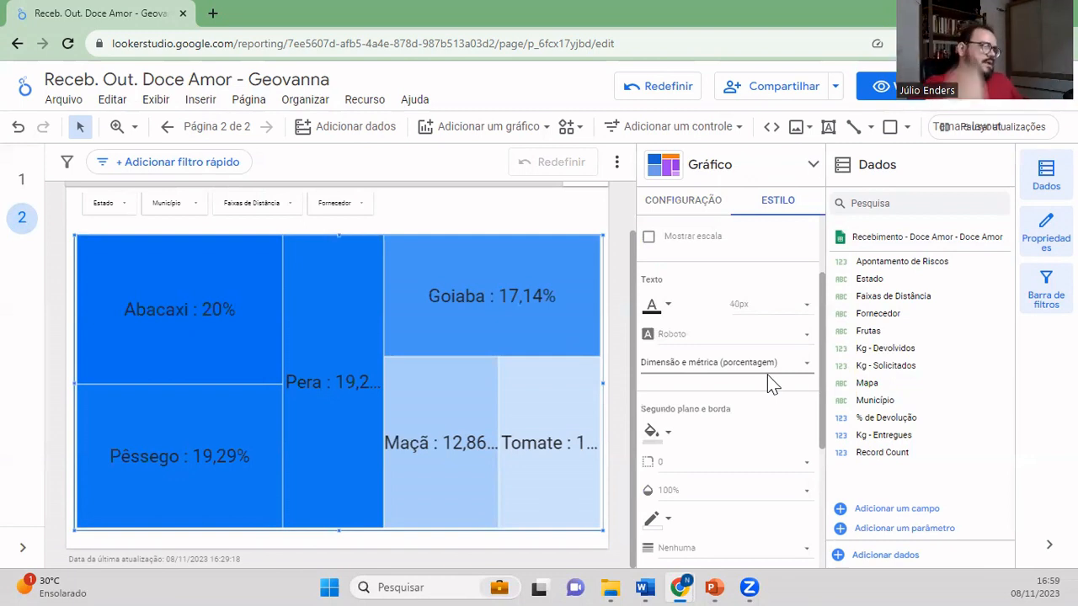
click(729, 370)
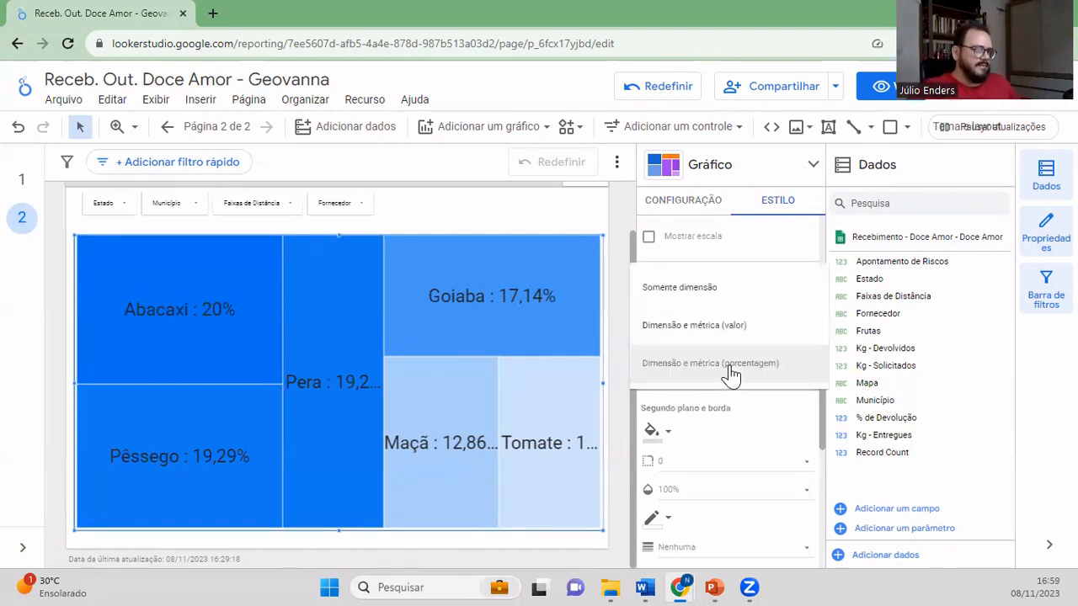
click(732, 330)
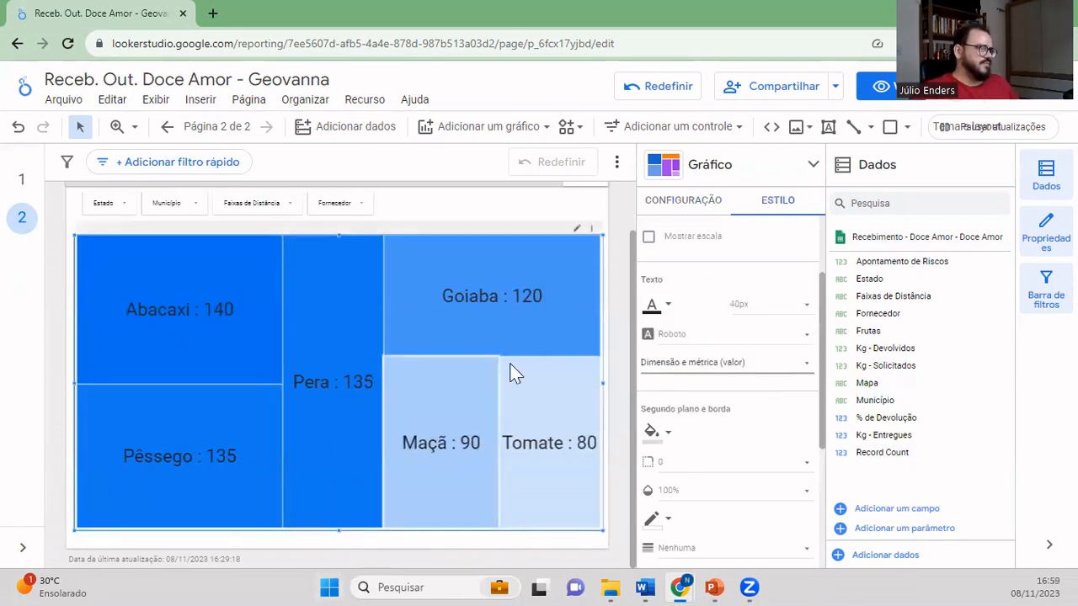
- Filter page 2 by Município so that only Água Preta stays selected
click(618, 204)
scroll(575, 244, up, 1)
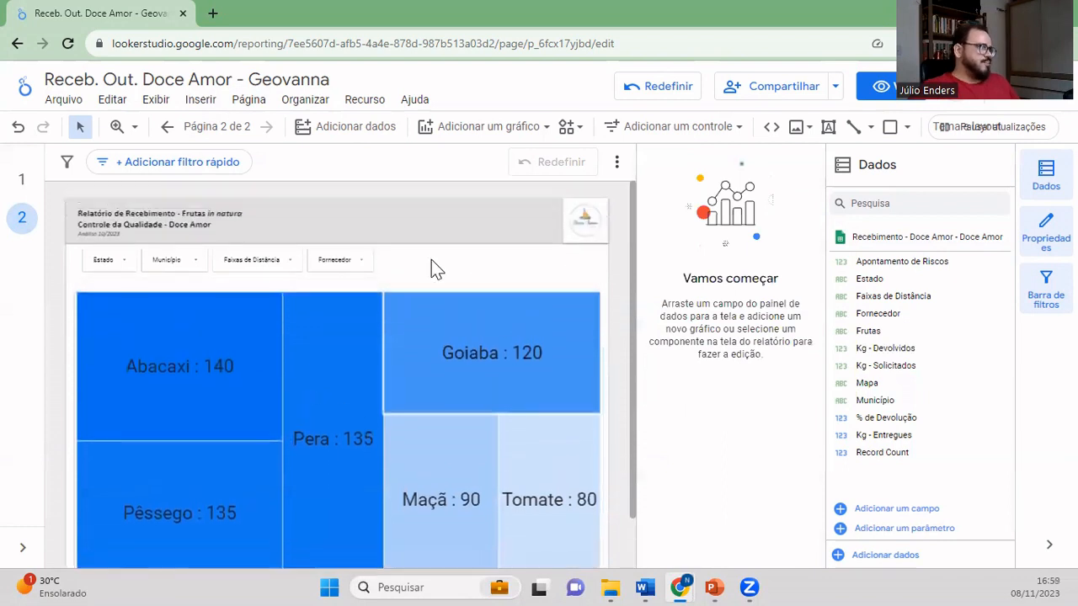
click(189, 270)
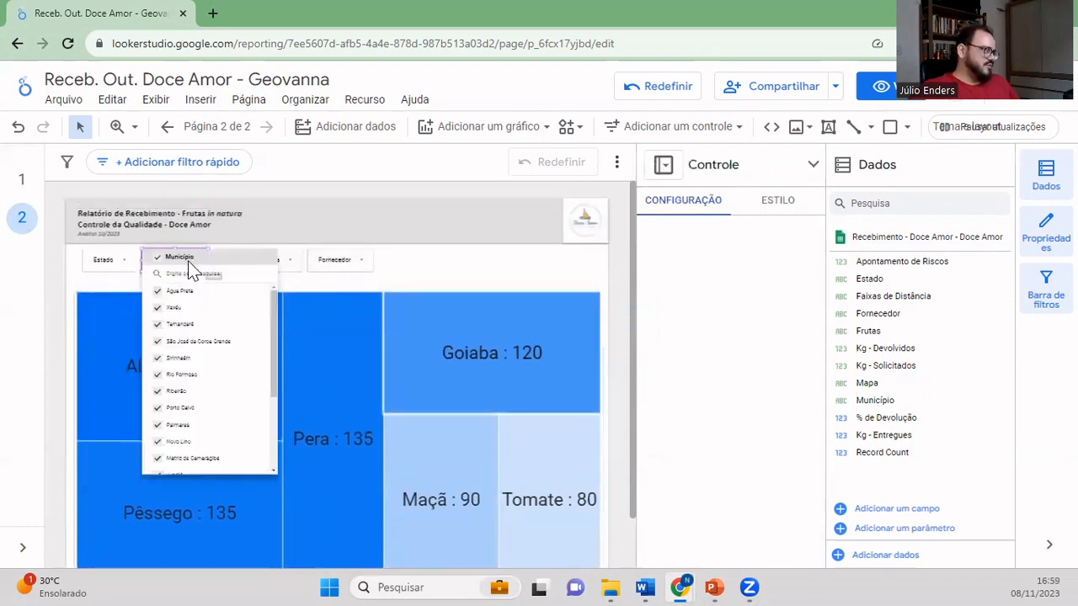
click(252, 292)
click(437, 277)
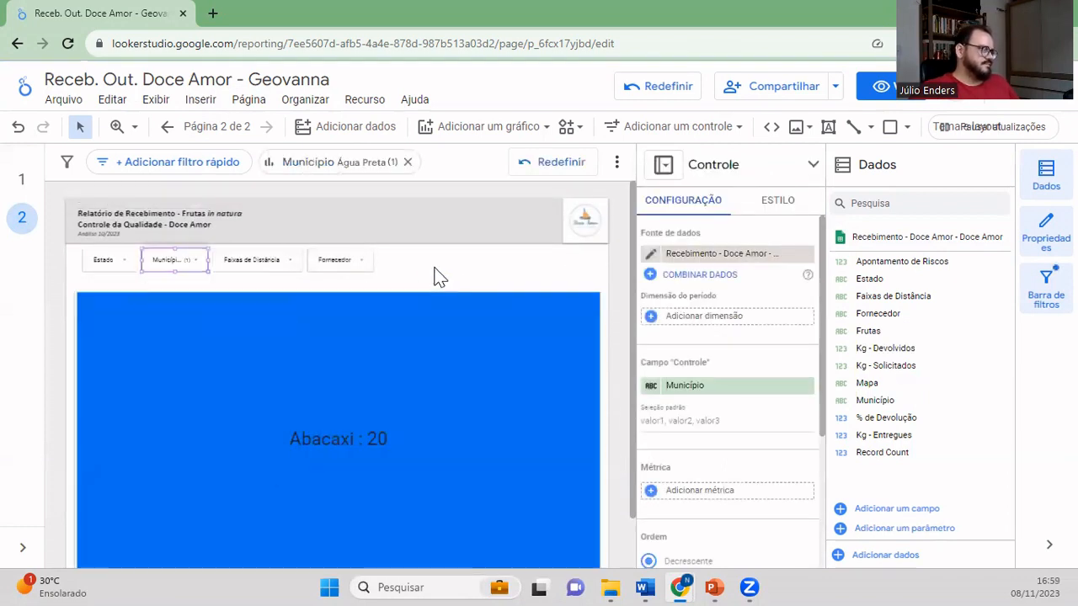
- Review the Município selection and check which options the Fornecedor filter offers for Água Preta
click(196, 264)
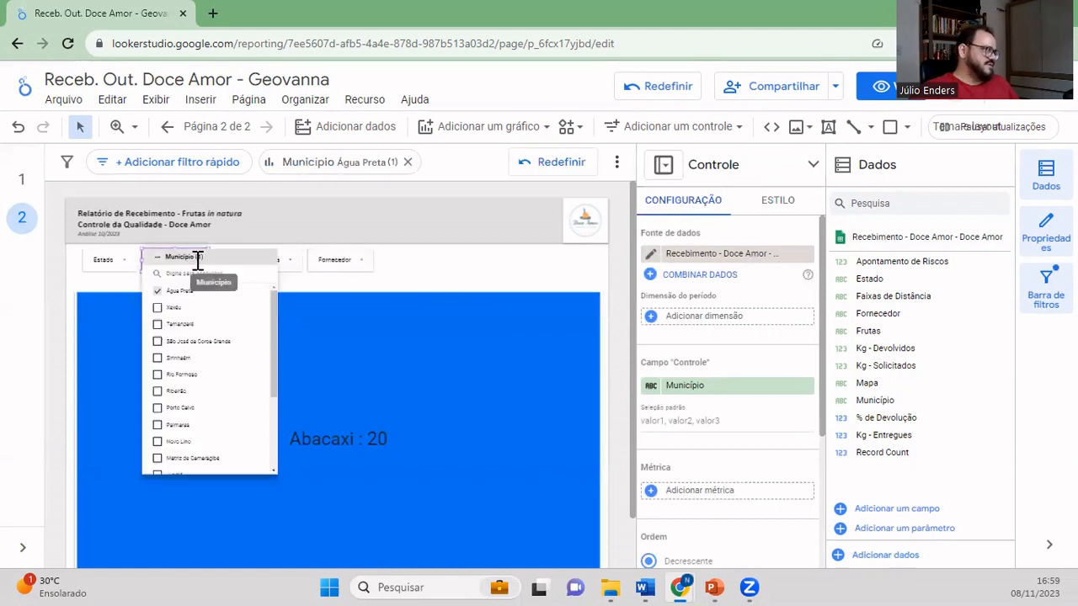
click(482, 274)
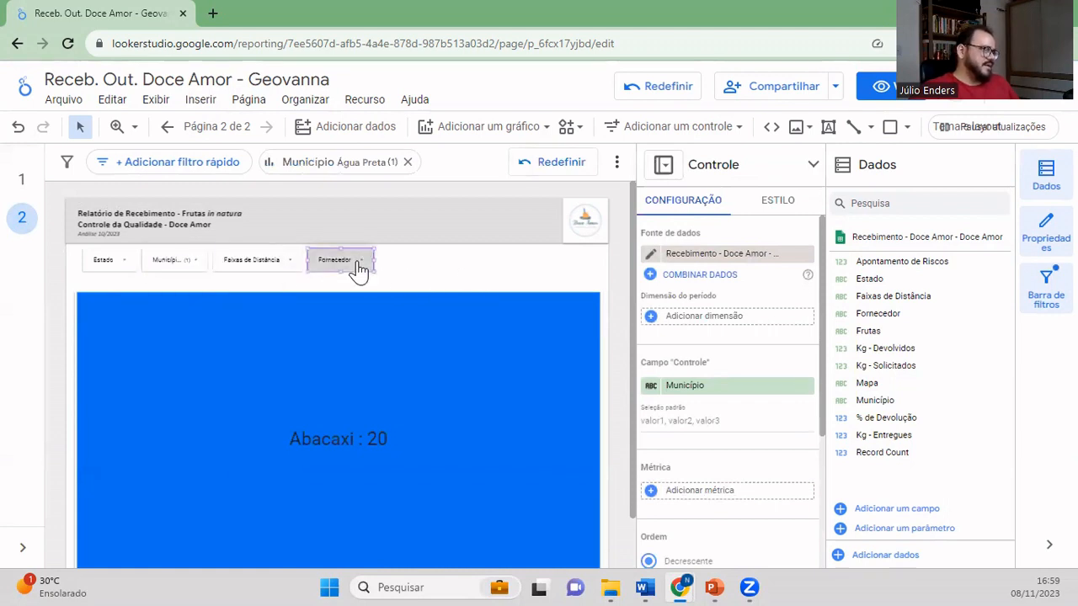
click(356, 262)
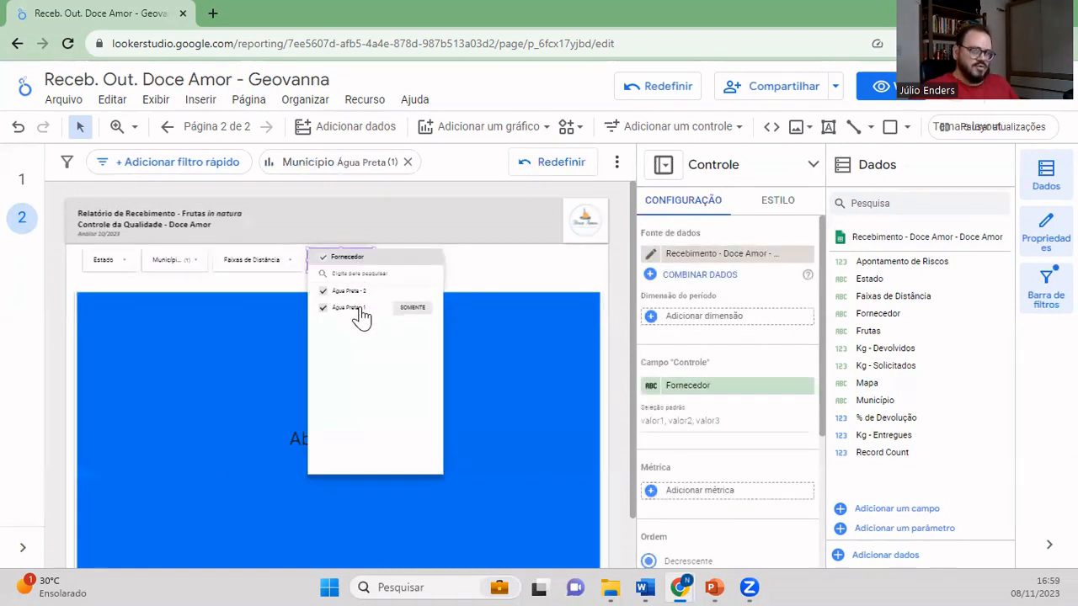
click(486, 281)
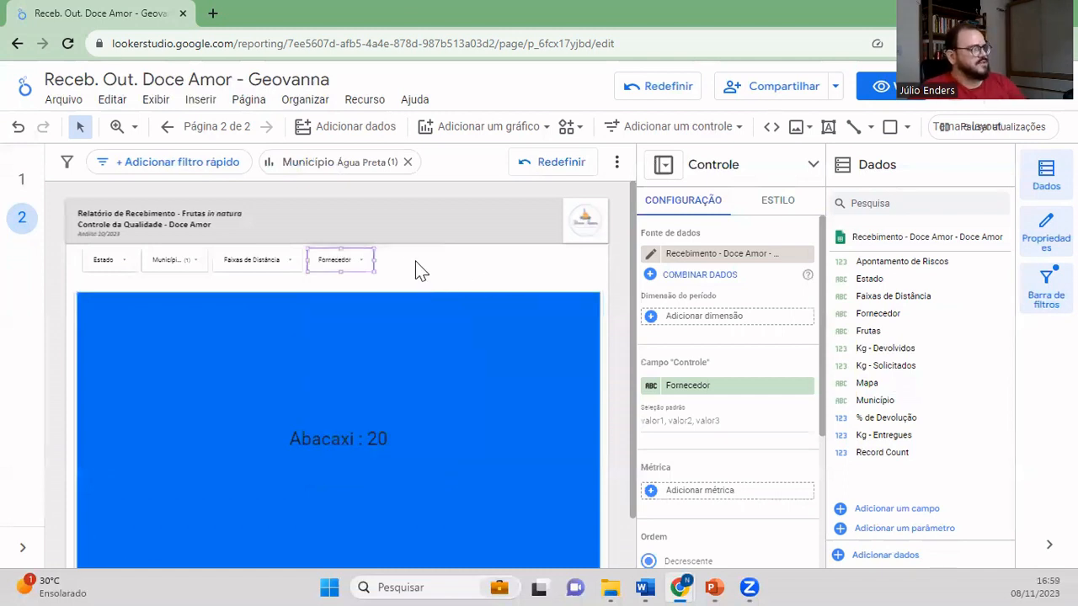
- Examine the Município, Estado and Fornecedor filter lists up close to see how the Água Preta selection narrows them
scroll(156, 253, up, 2)
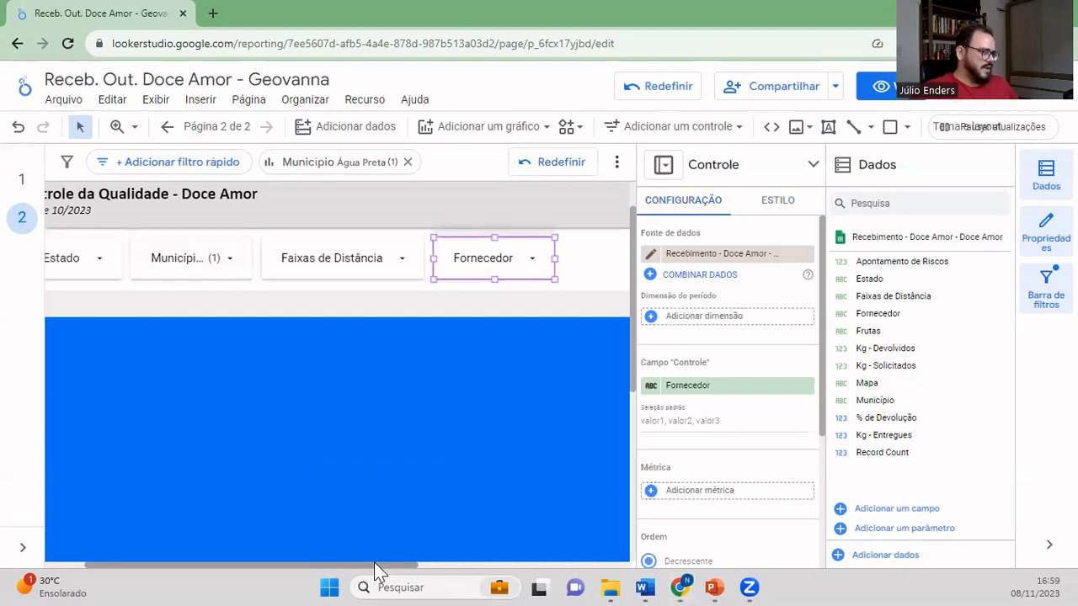
drag(373, 567, 289, 564)
click(272, 257)
click(276, 270)
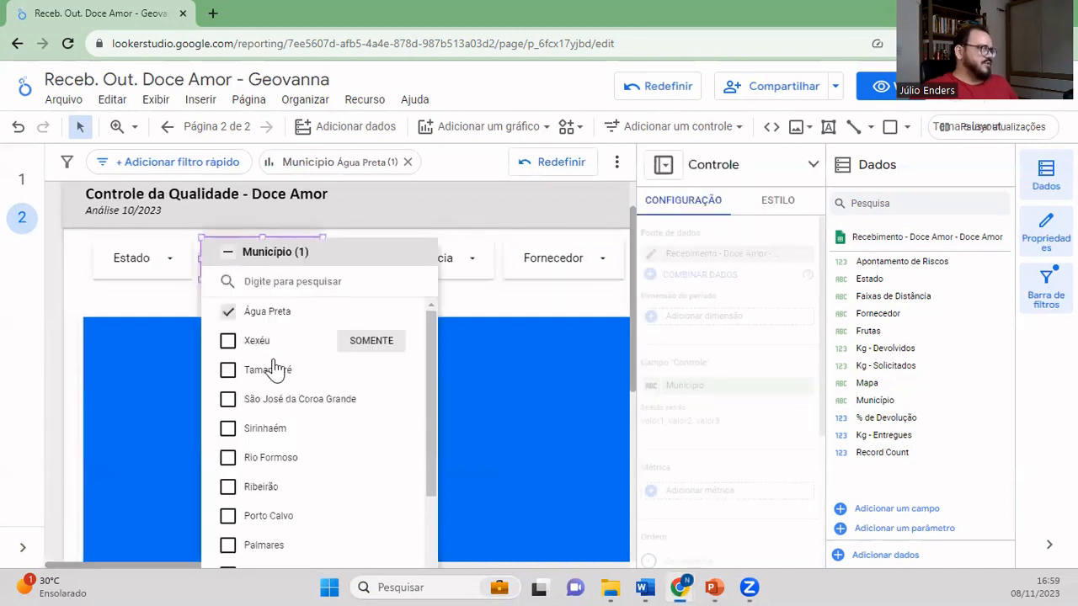
click(460, 304)
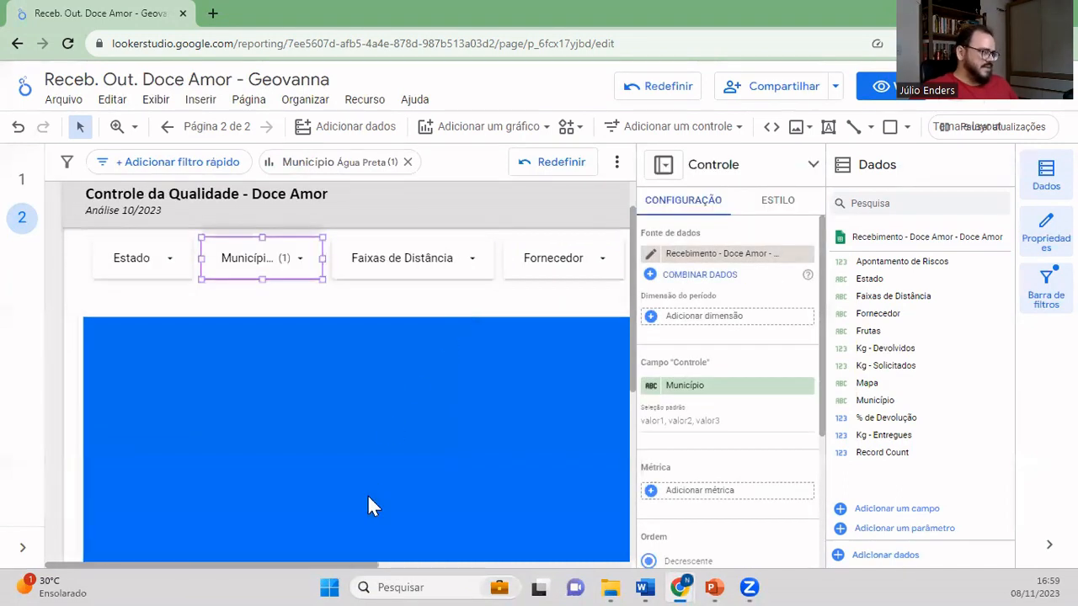
click(366, 565)
click(148, 259)
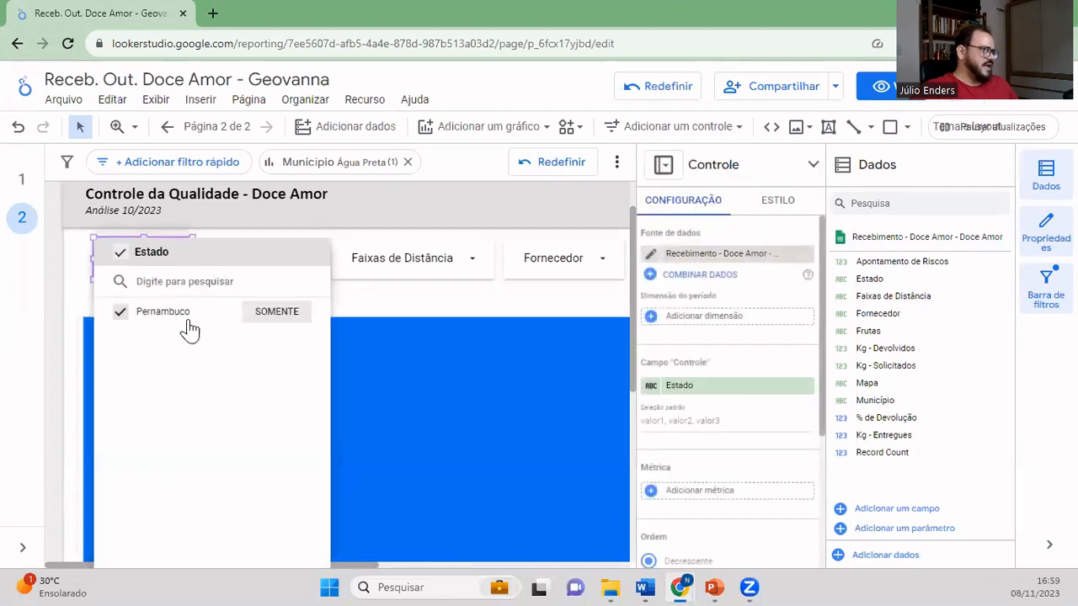
click(400, 428)
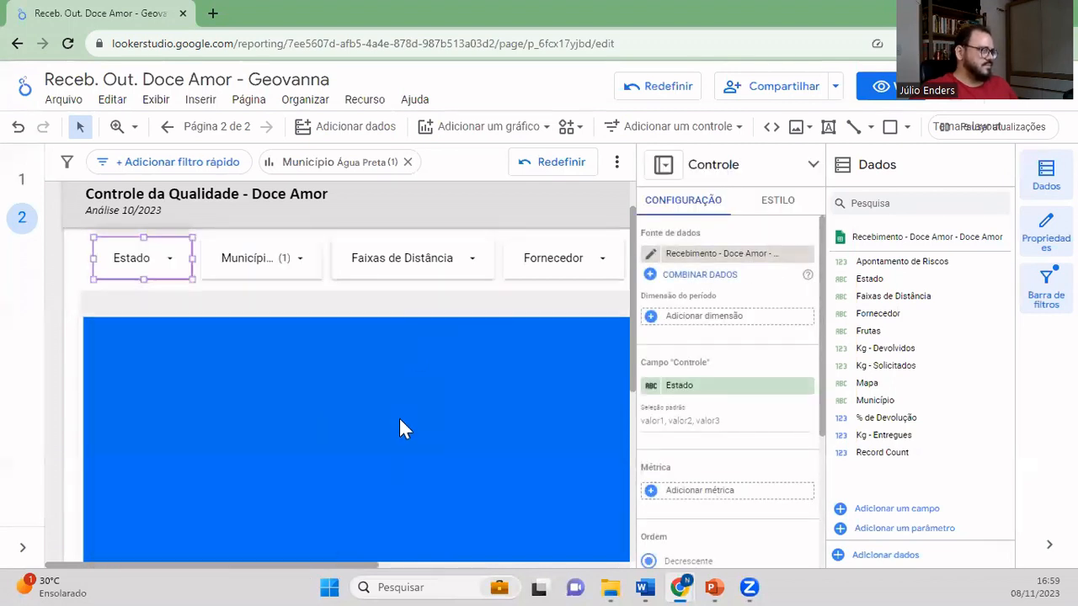
drag(370, 564, 468, 564)
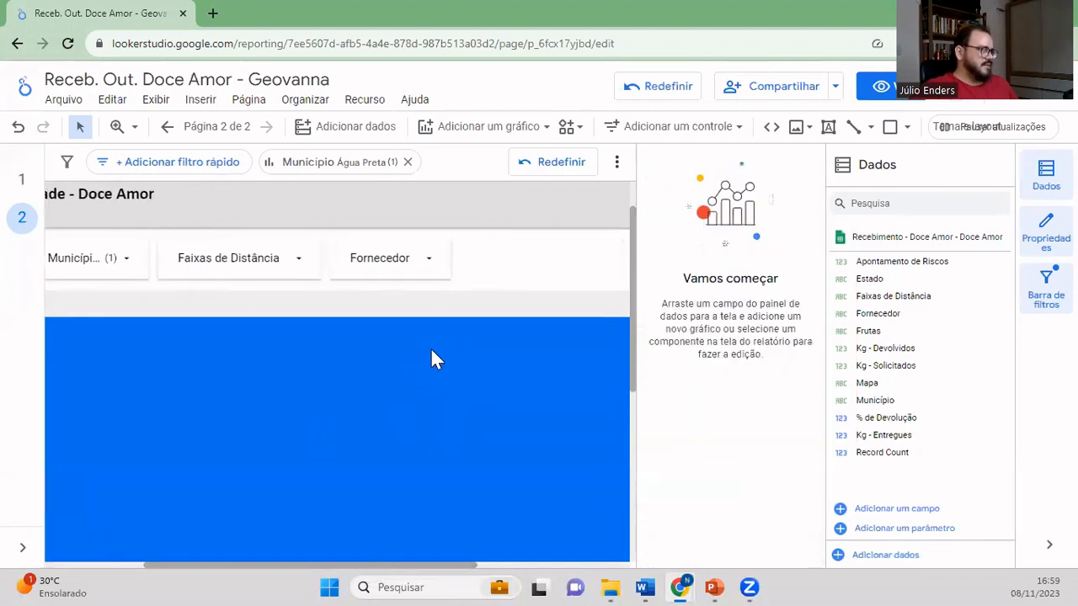
click(429, 261)
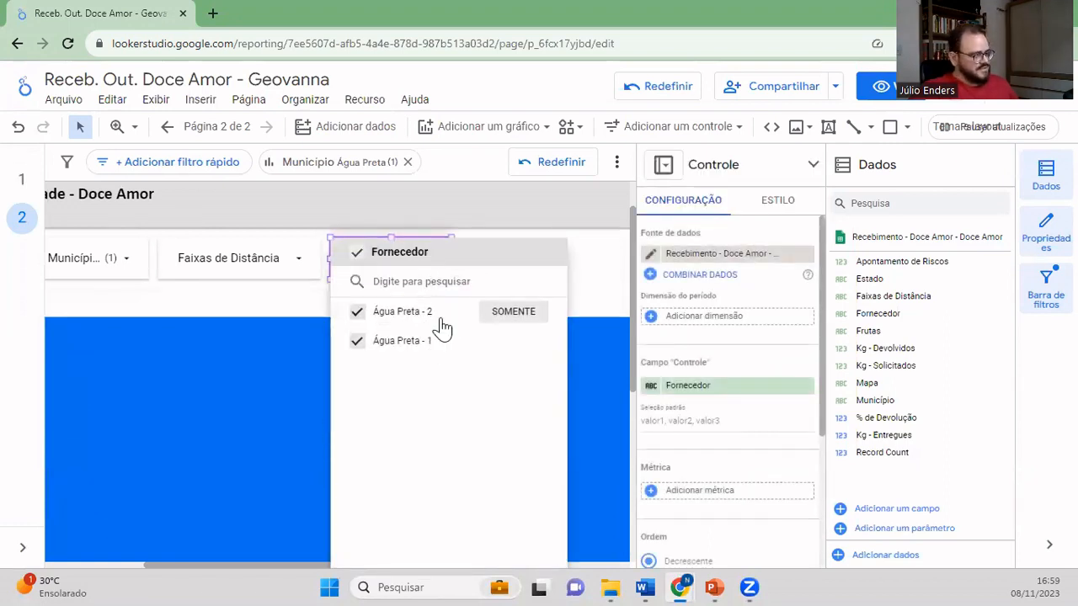
- Check which Faixas de Distância options remain for Água Preta and examine the filtered treemap
click(277, 271)
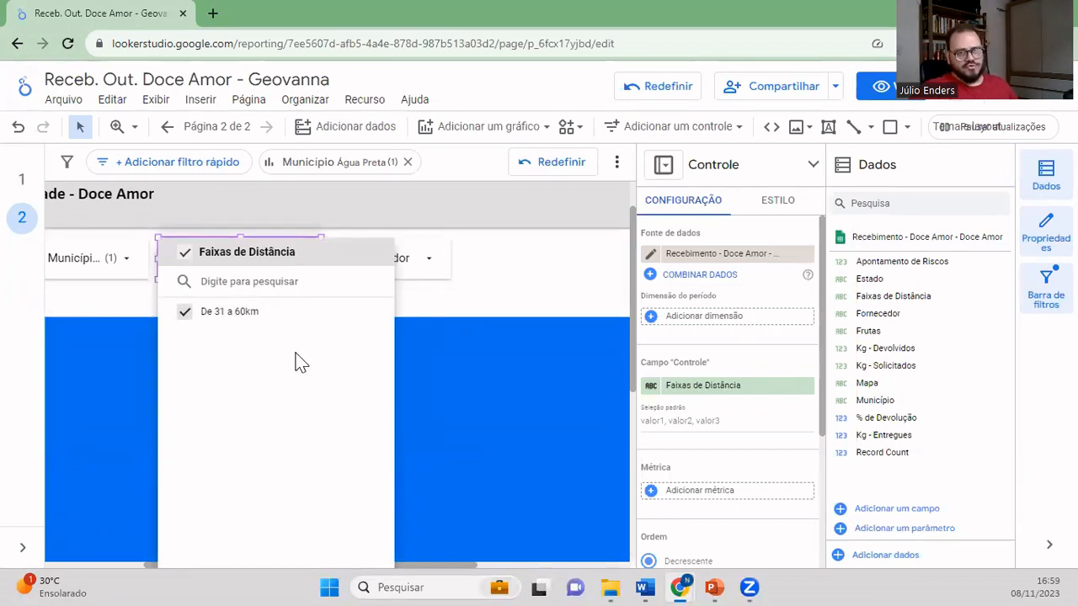
click(527, 268)
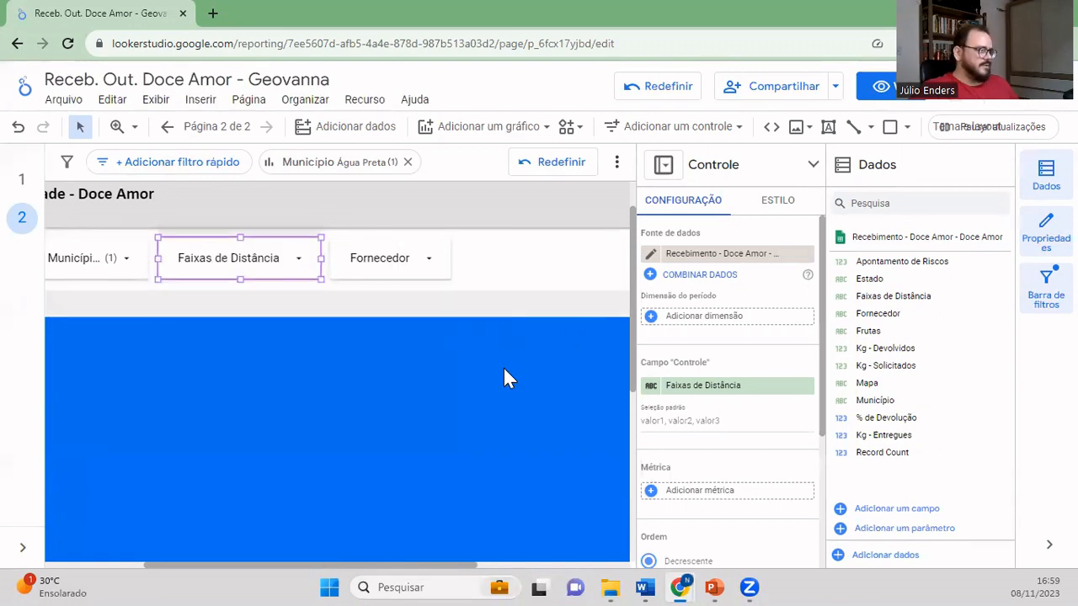
scroll(458, 421, down, 3)
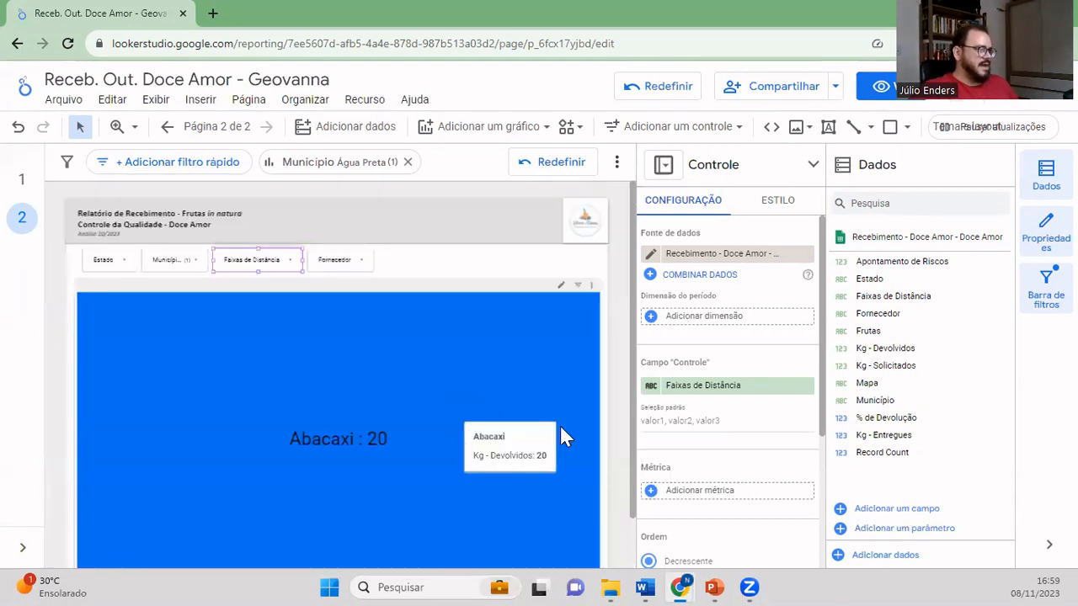
scroll(599, 440, down, 2)
scroll(599, 441, up, 4)
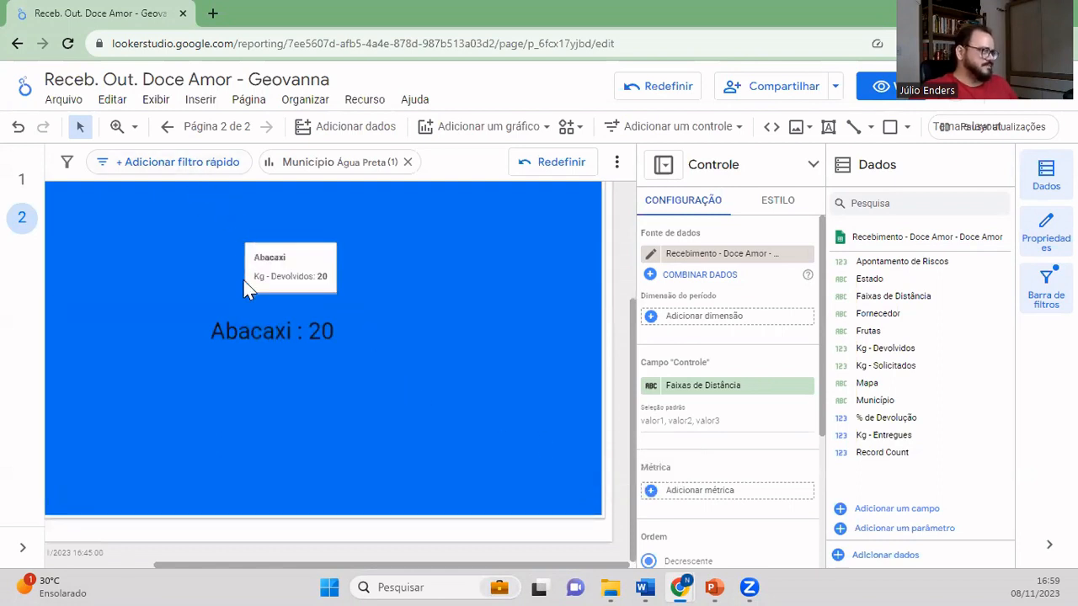
scroll(286, 298, down, 2)
scroll(320, 303, up, 2)
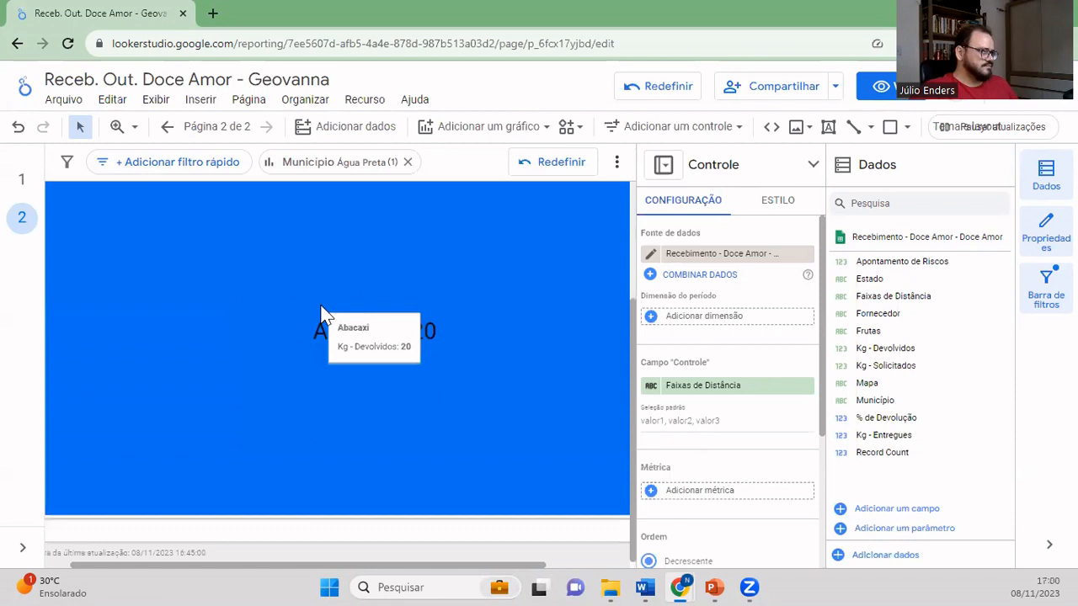
- Clear the Água Preta selection so that the Município filter on page 2 includes all municipalities
click(135, 134)
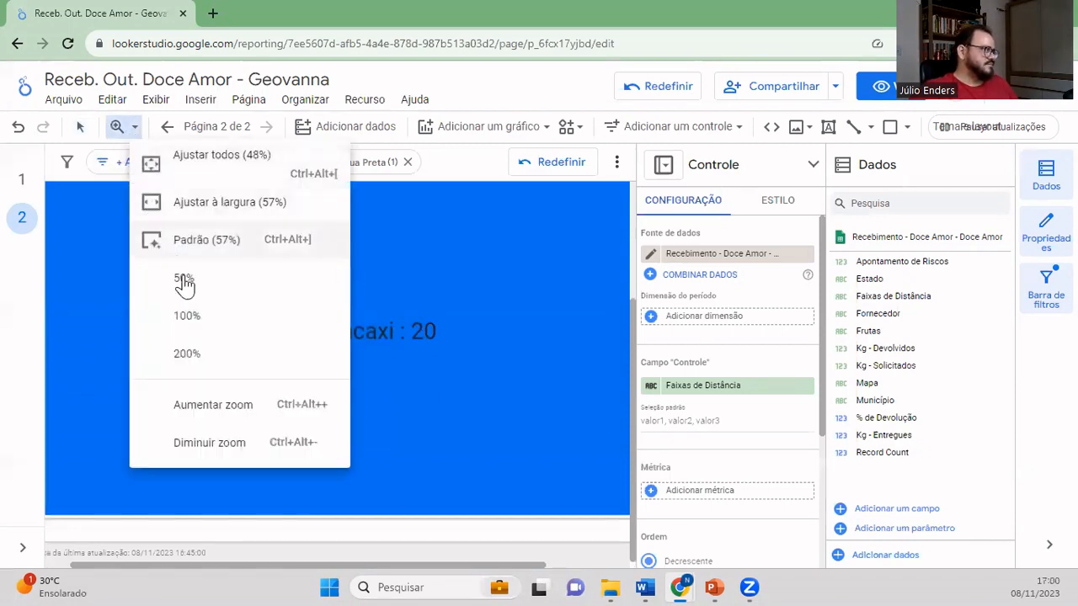
click(303, 347)
click(133, 128)
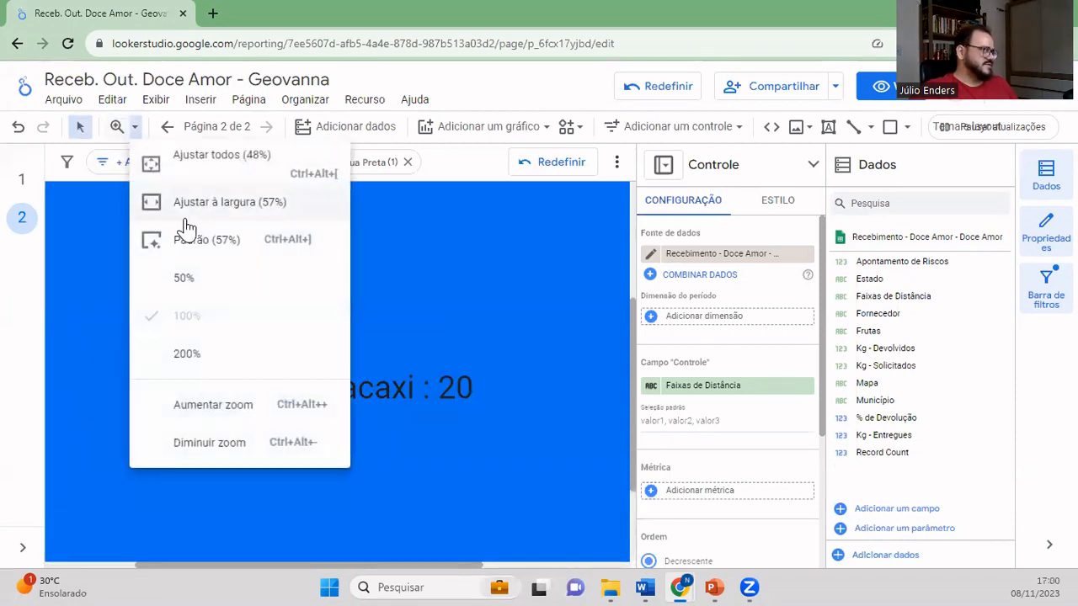
click(194, 280)
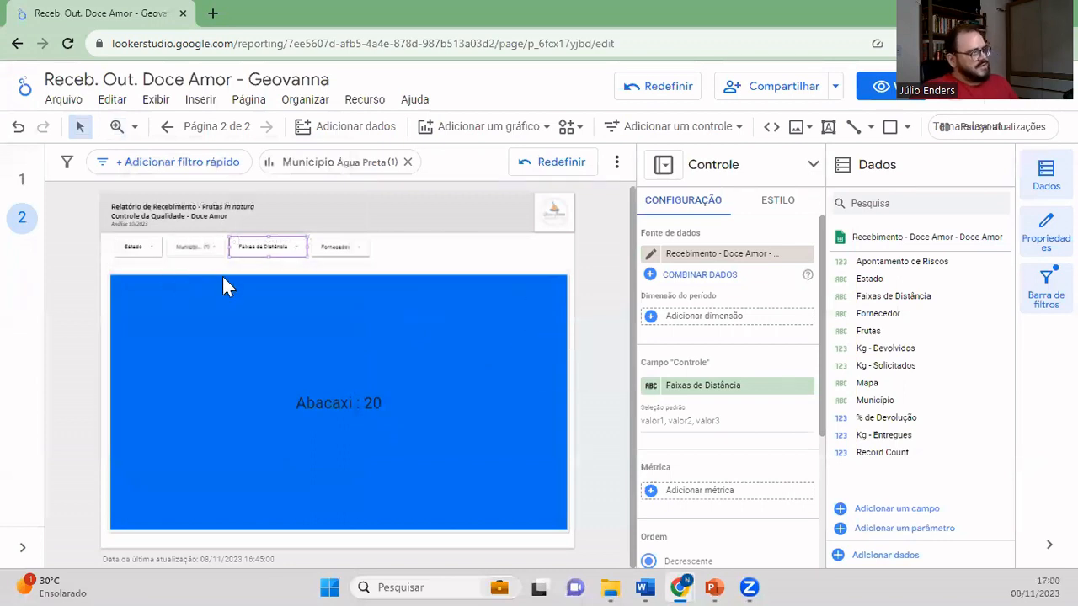
click(417, 249)
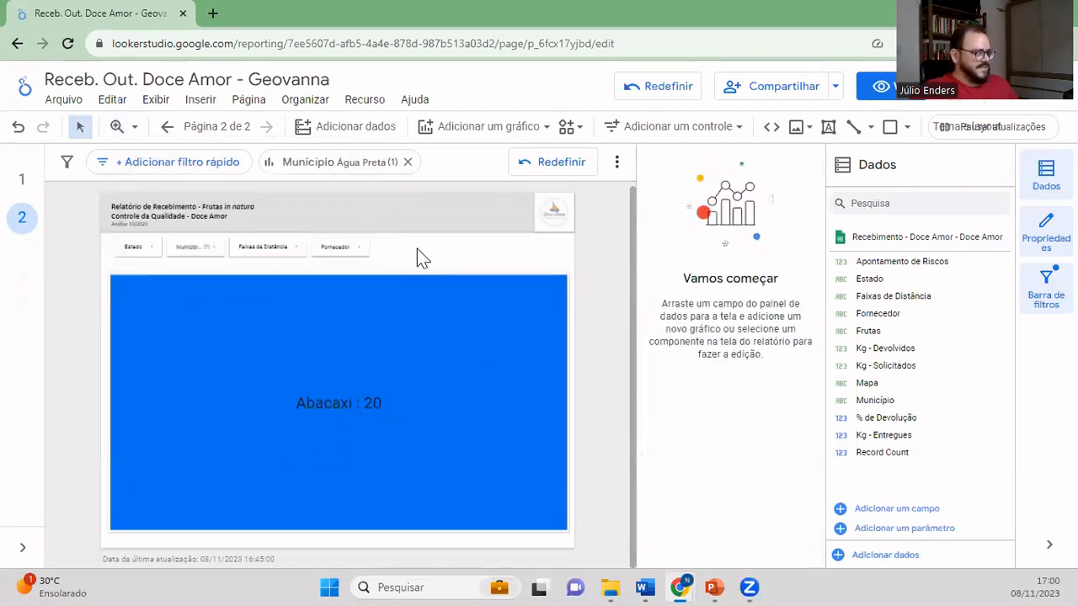
click(217, 250)
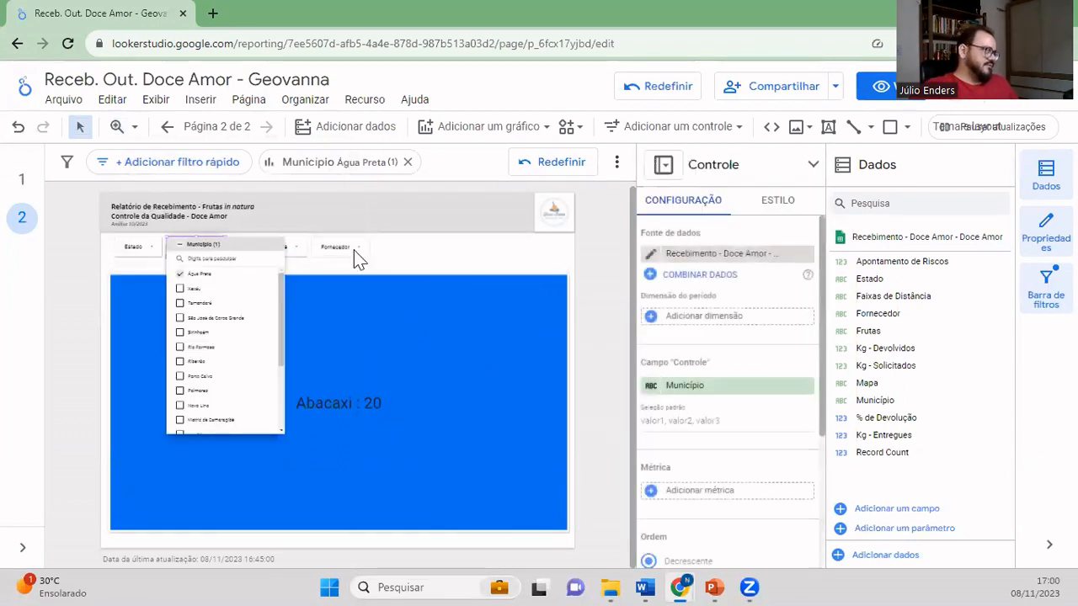
click(416, 254)
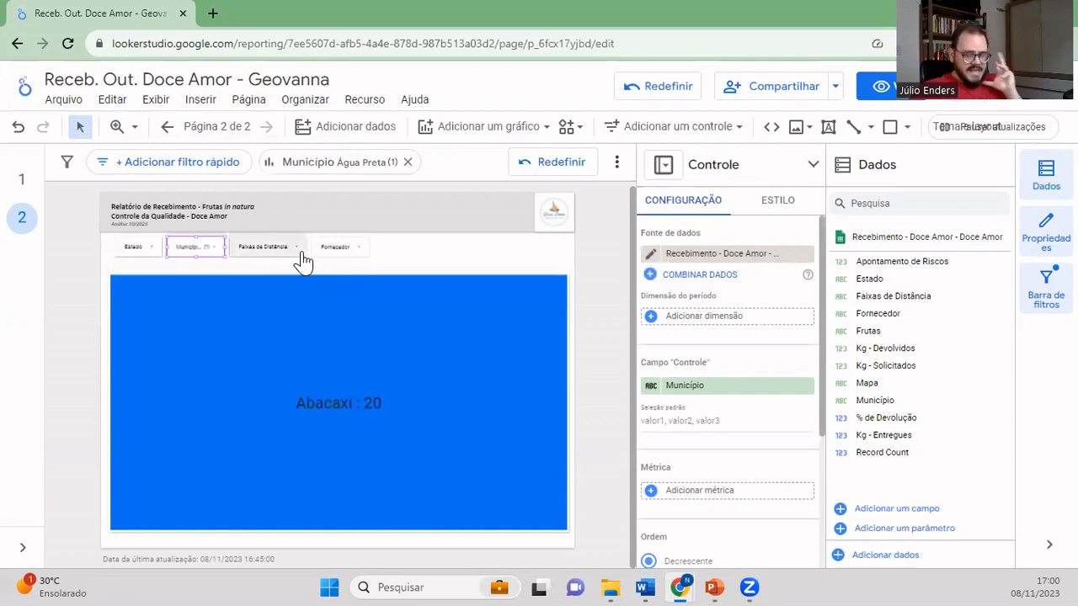
click(215, 251)
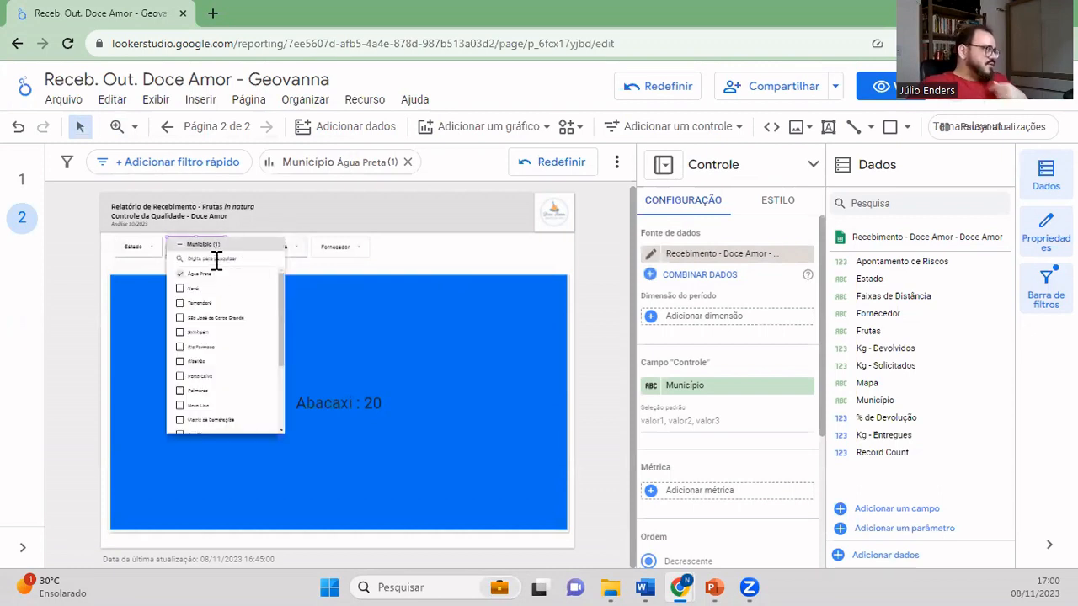
click(179, 244)
click(380, 261)
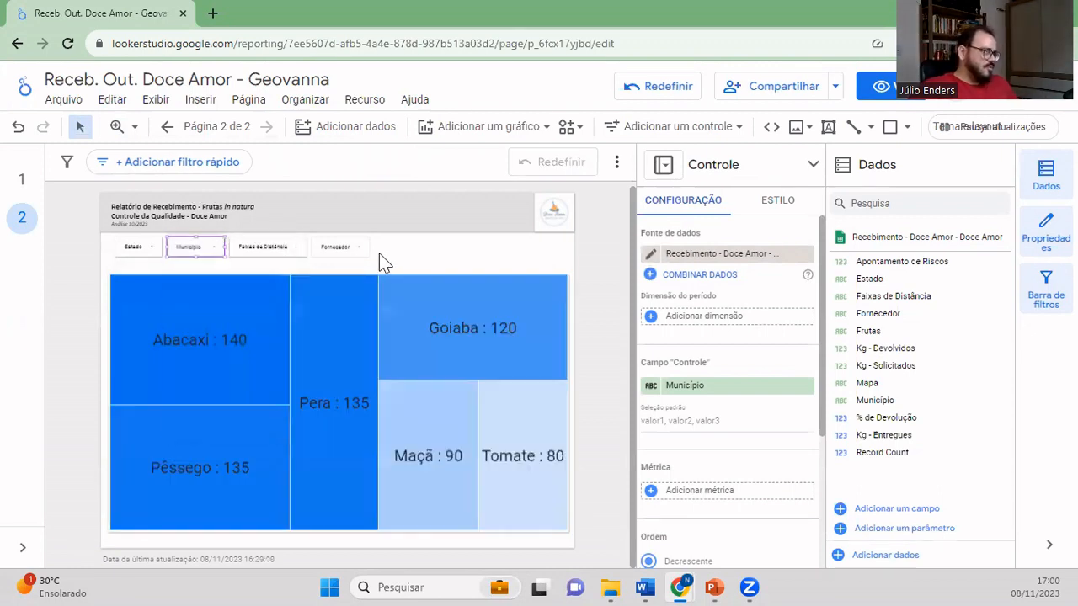
- Check the Fornecedor and Faixas de Distância filters with no Município restriction applied
click(357, 257)
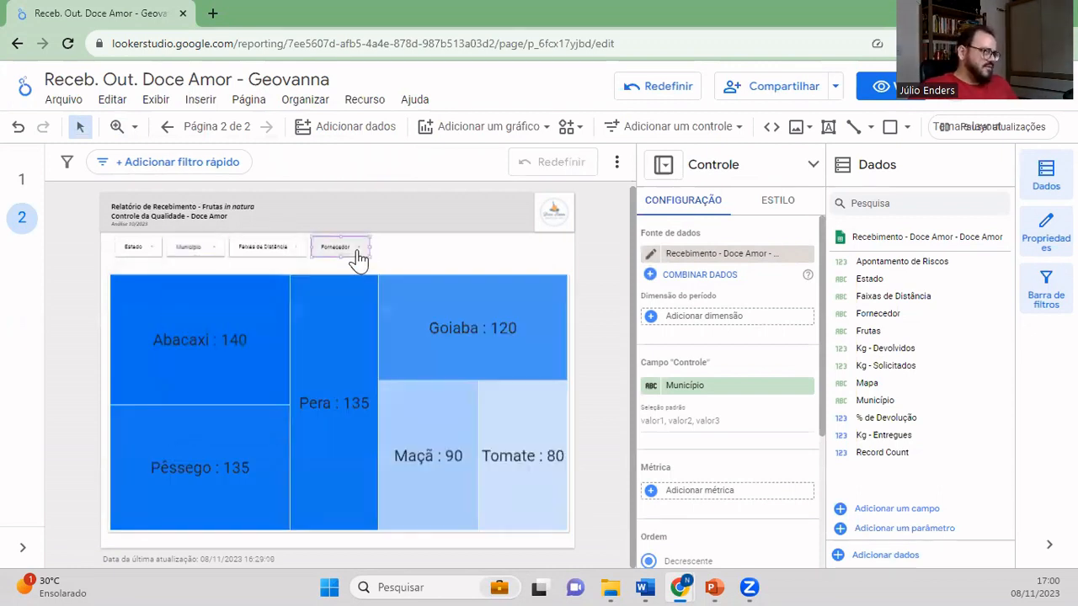
click(449, 239)
click(295, 252)
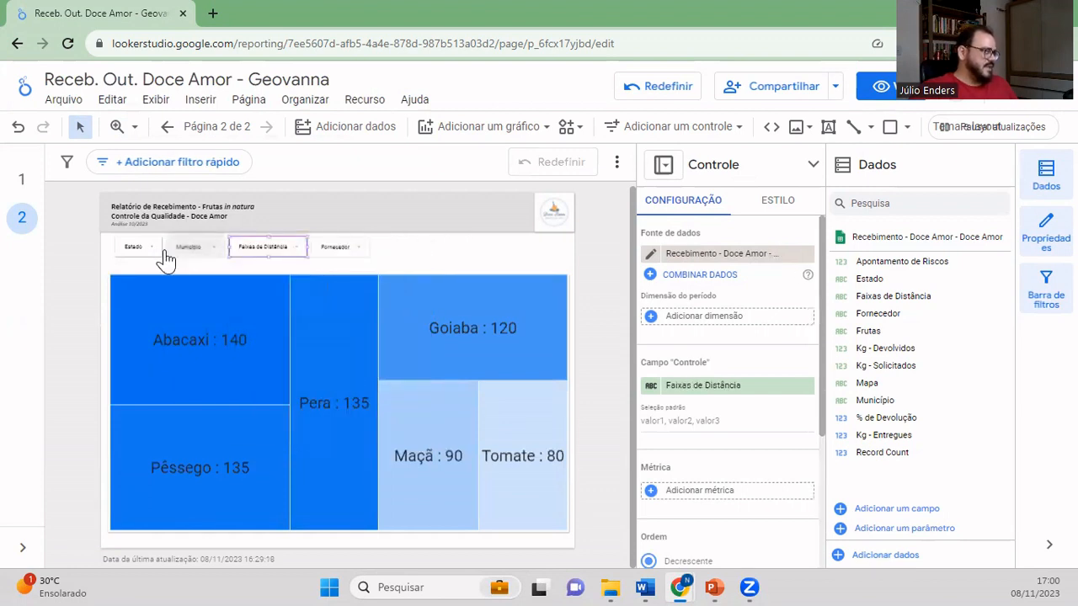
click(389, 256)
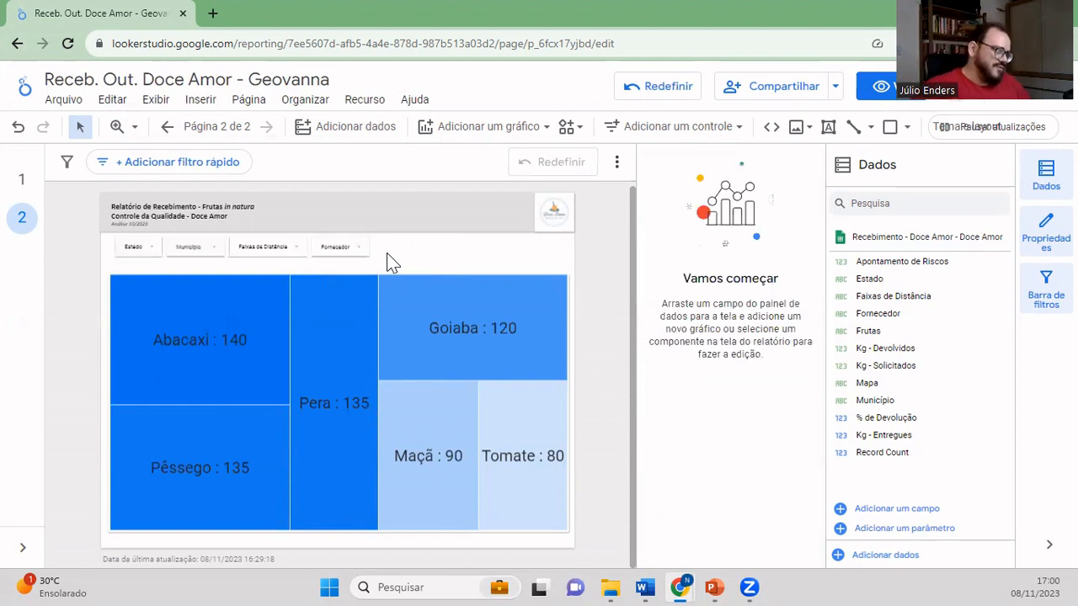
- Lower the treemap's upper edge slightly to leave room for a title beneath the filters
click(354, 272)
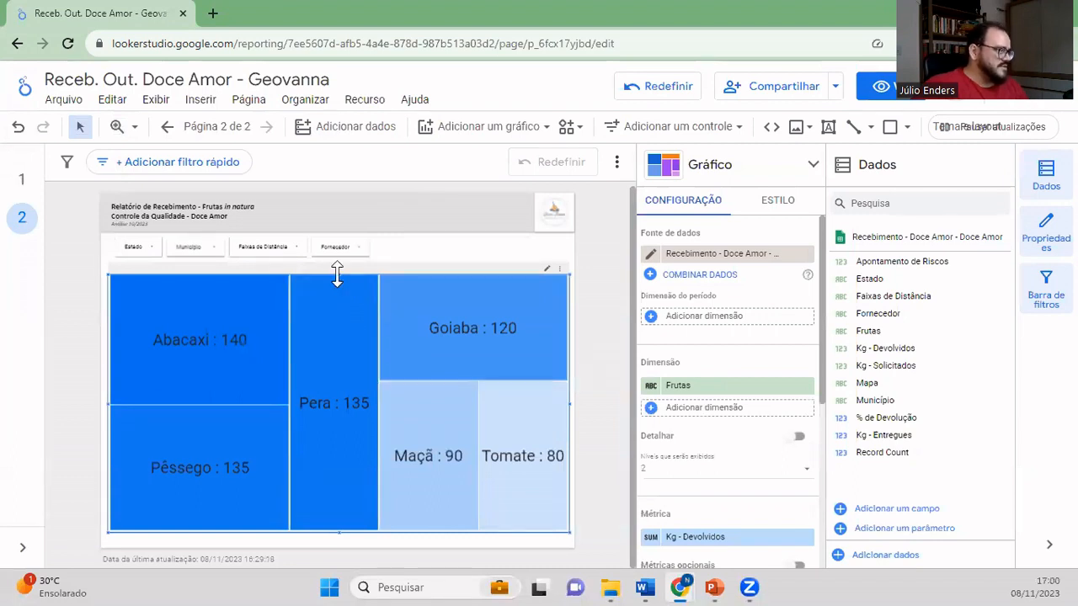
drag(338, 275, 338, 285)
click(427, 265)
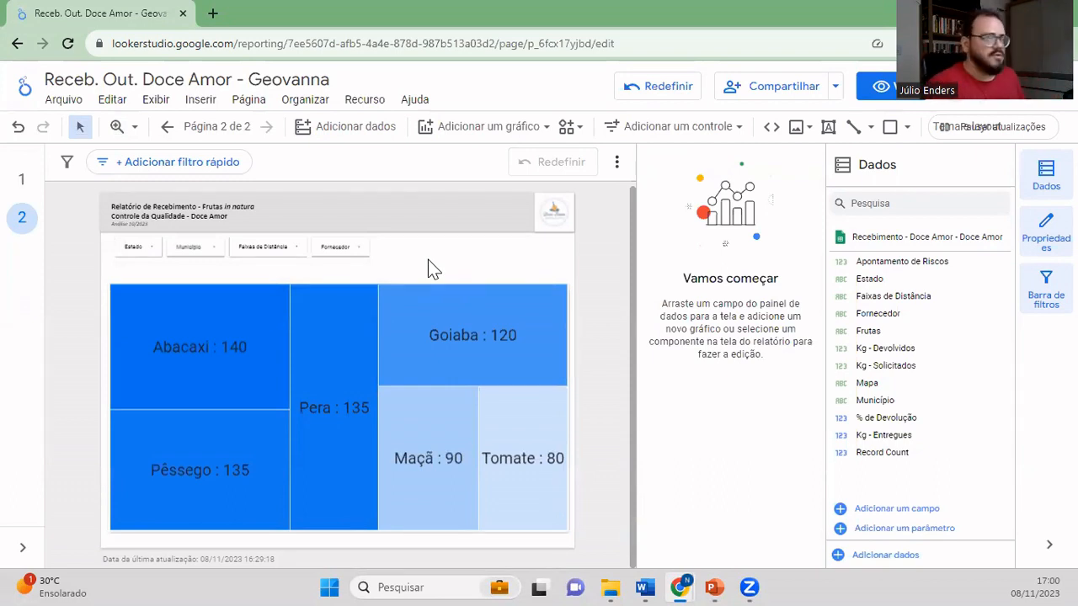
- Add a text box reading "Quantidade (kg) de Frutas Devolvidas." between the filters and the treemap, and align it just above the chart
click(827, 128)
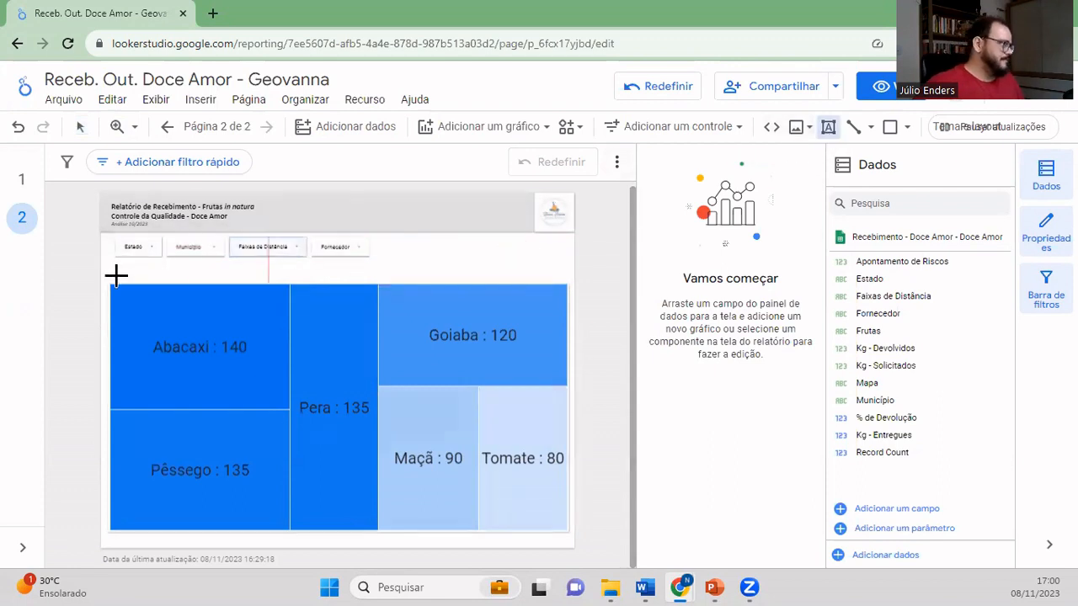
mouse_move(107, 275)
mouse_down()
mouse_move(267, 294)
mouse_move(255, 269)
mouse_up()
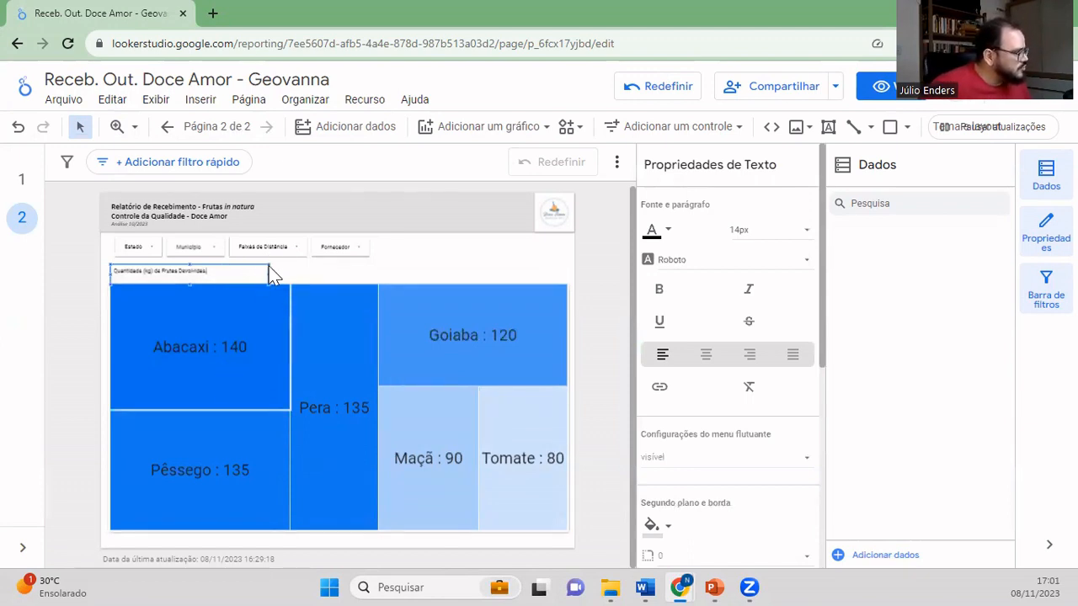
drag(268, 264, 265, 270)
click(486, 266)
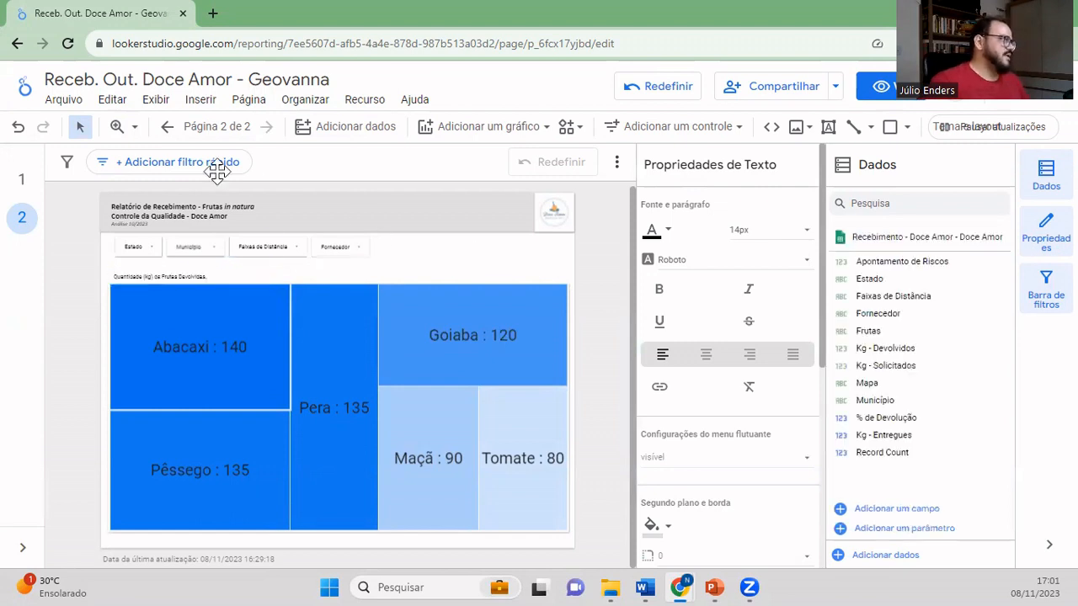
- Narrow the treemap's title text box to fit its text and add a shadow to its border
click(135, 126)
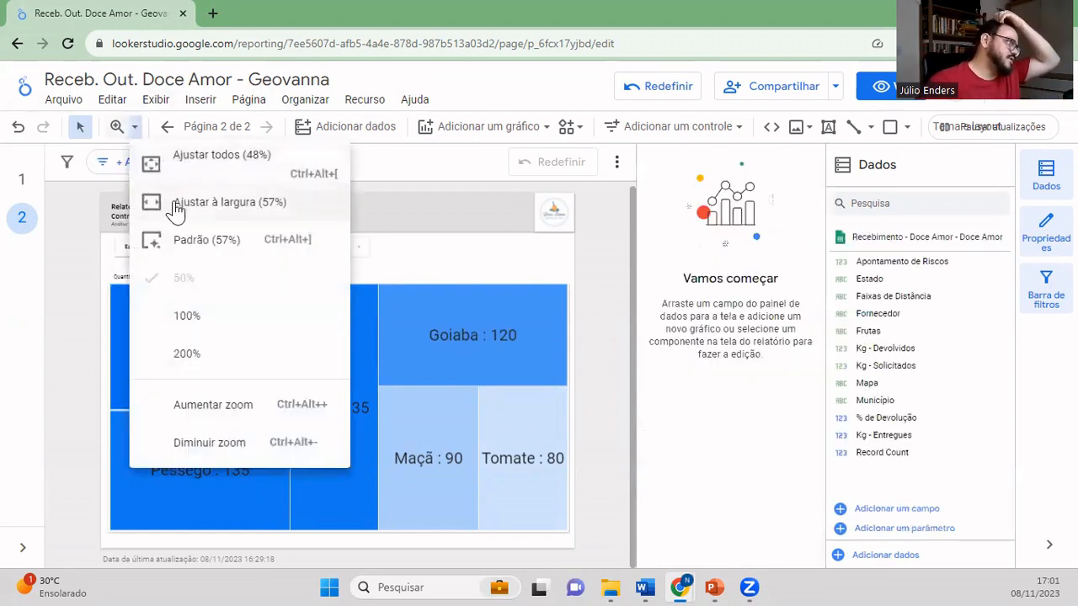
click(207, 323)
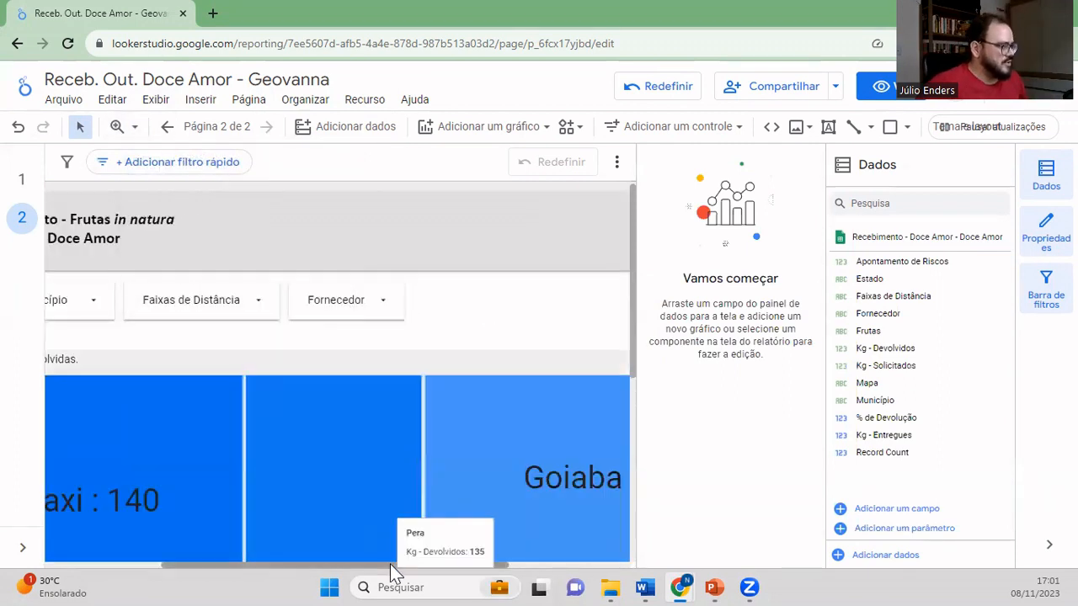
drag(397, 564, 265, 562)
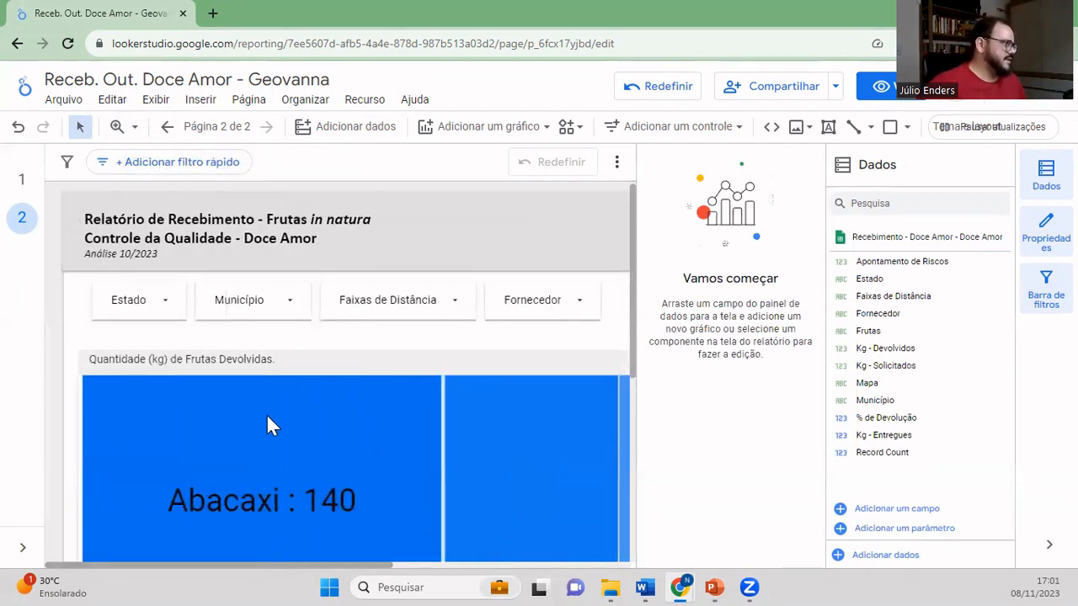
click(376, 350)
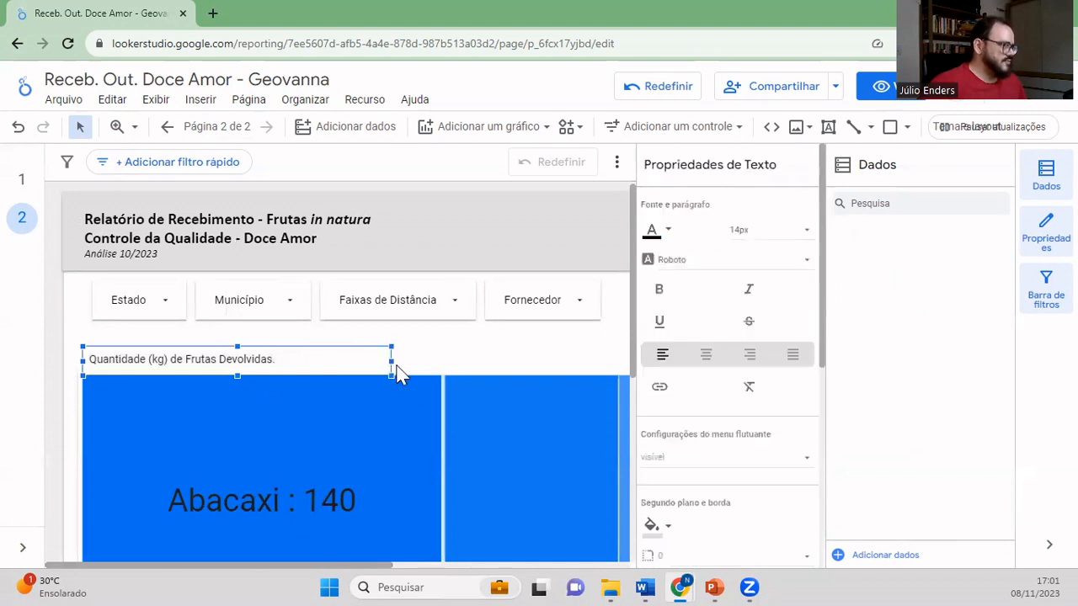
drag(391, 362, 289, 361)
scroll(758, 444, down, 5)
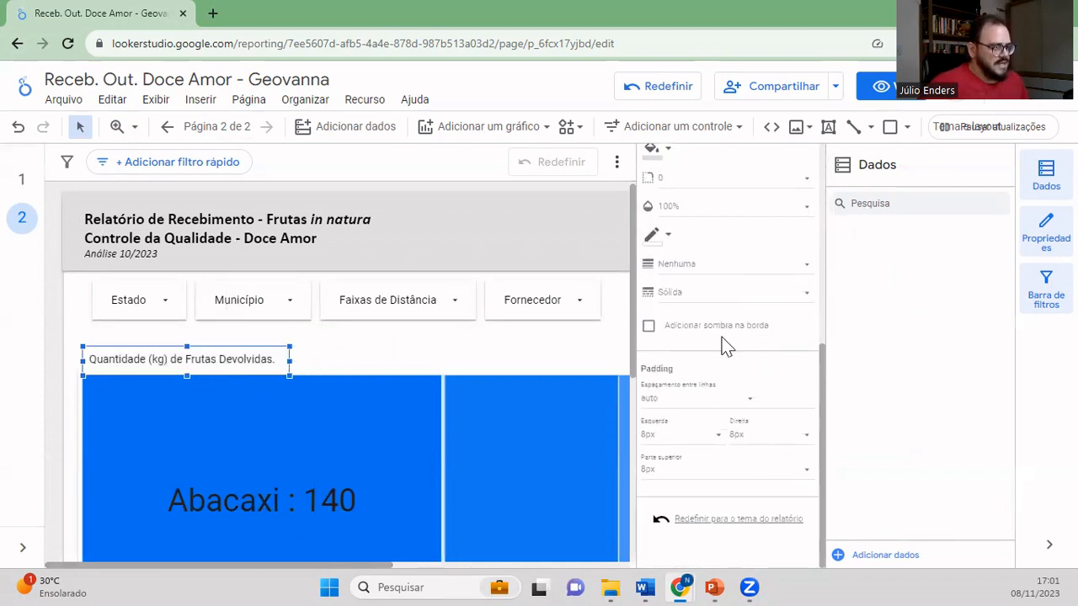
click(508, 340)
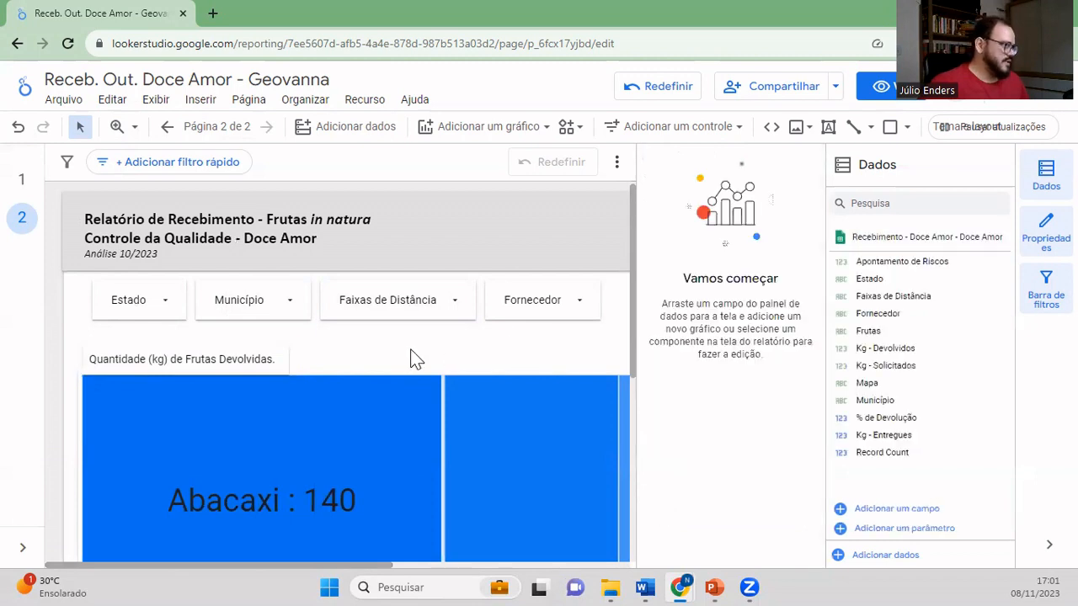
- Shift the title text box slightly left and widen it along the treemap's upper edge toward the chart's right side
click(279, 356)
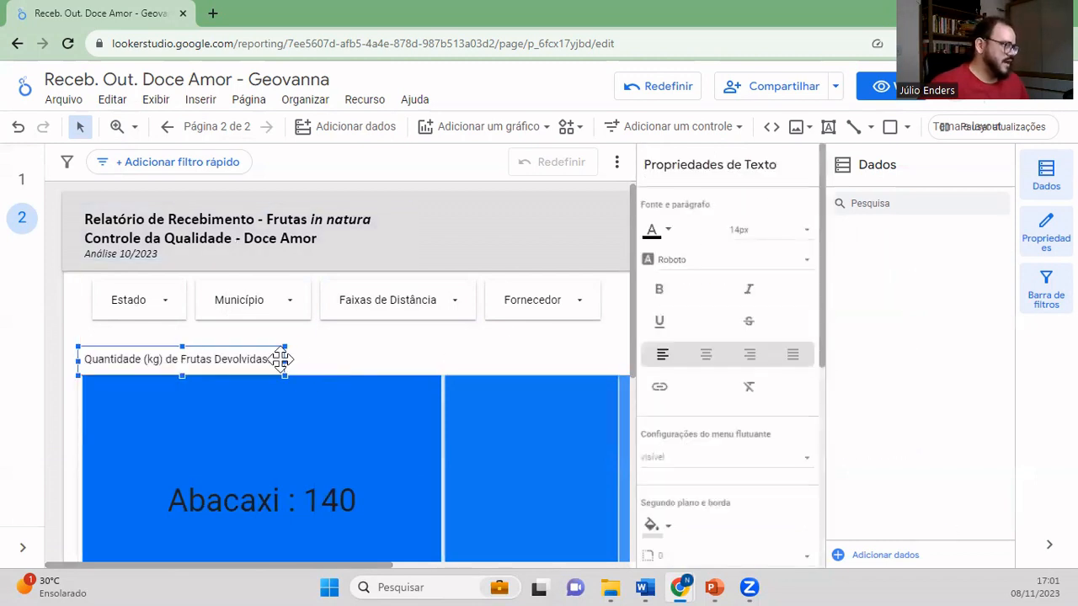
drag(283, 359, 540, 360)
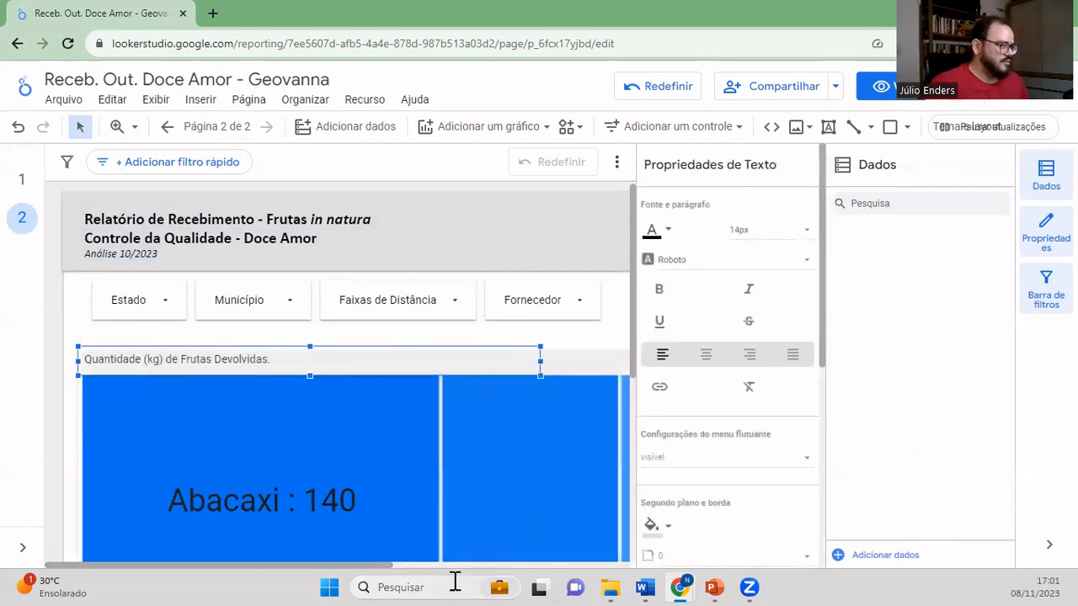
drag(383, 565, 627, 566)
click(150, 375)
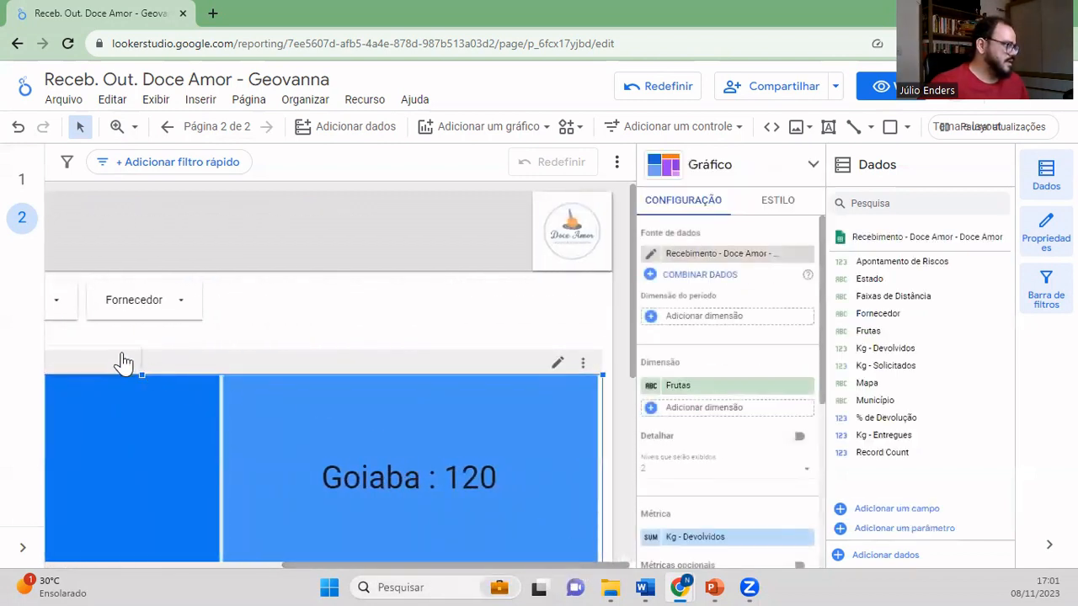
click(165, 345)
click(127, 352)
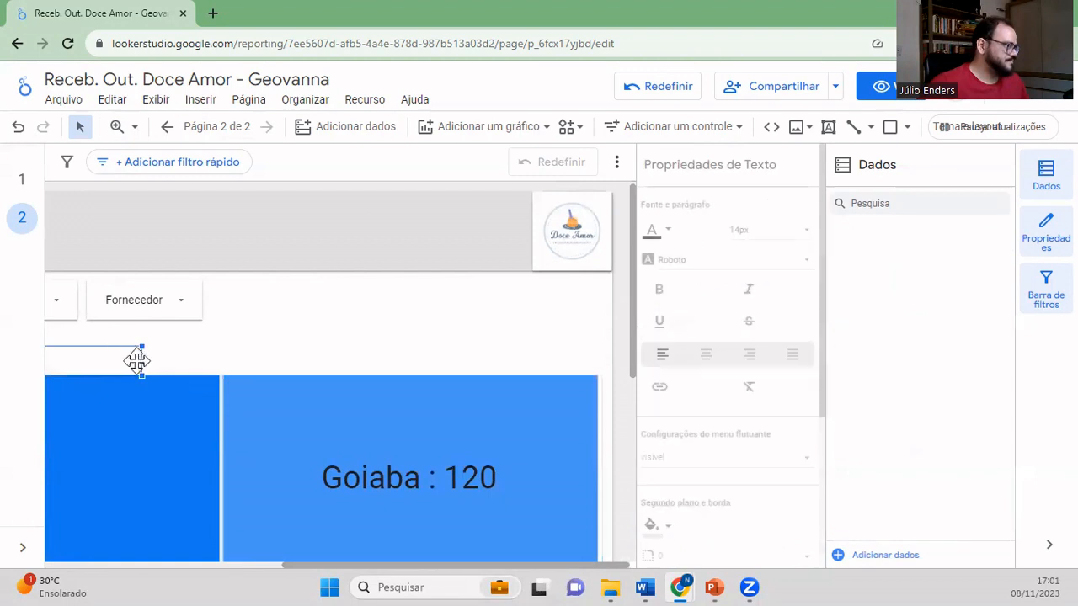
- Widen the title text box to span the full width of the treemap and make the title "Quantidade (kg) de Frutas Devolvidas." bold
drag(141, 360, 597, 366)
click(568, 329)
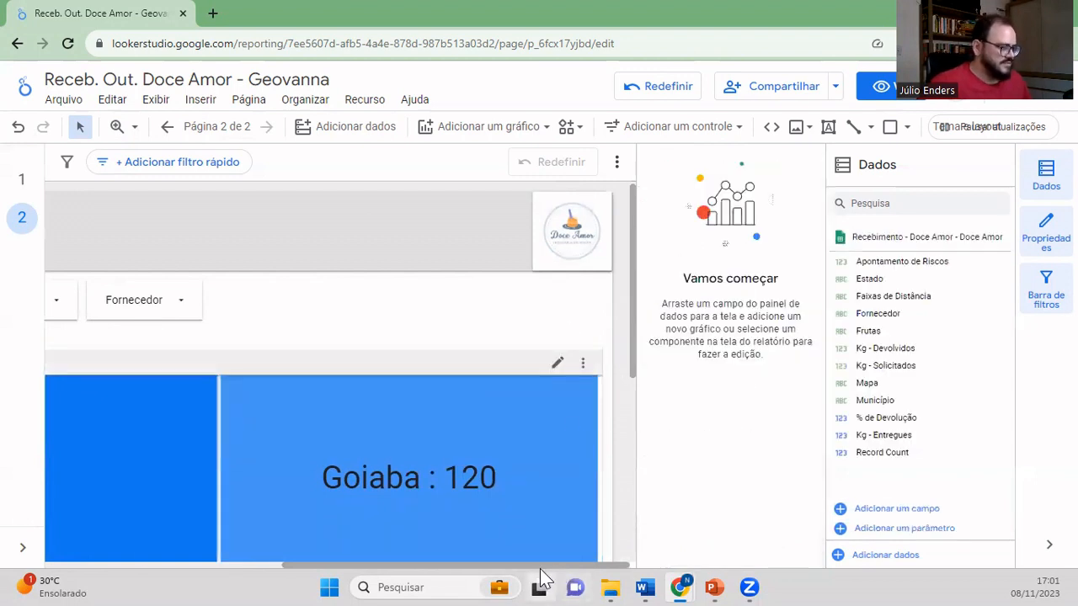
drag(534, 565, 272, 560)
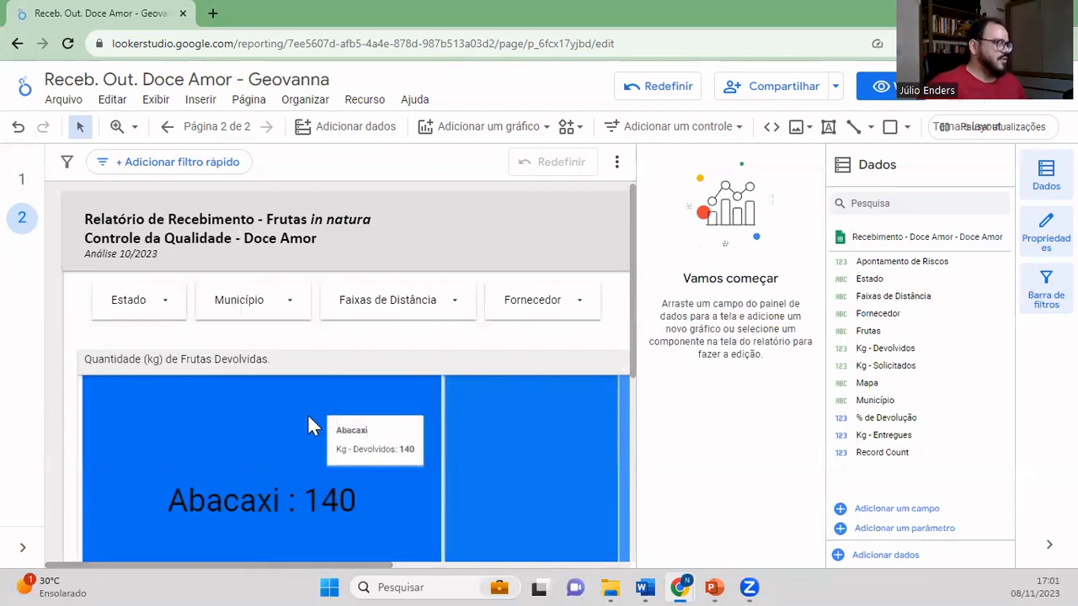
click(251, 346)
triple_click(239, 357)
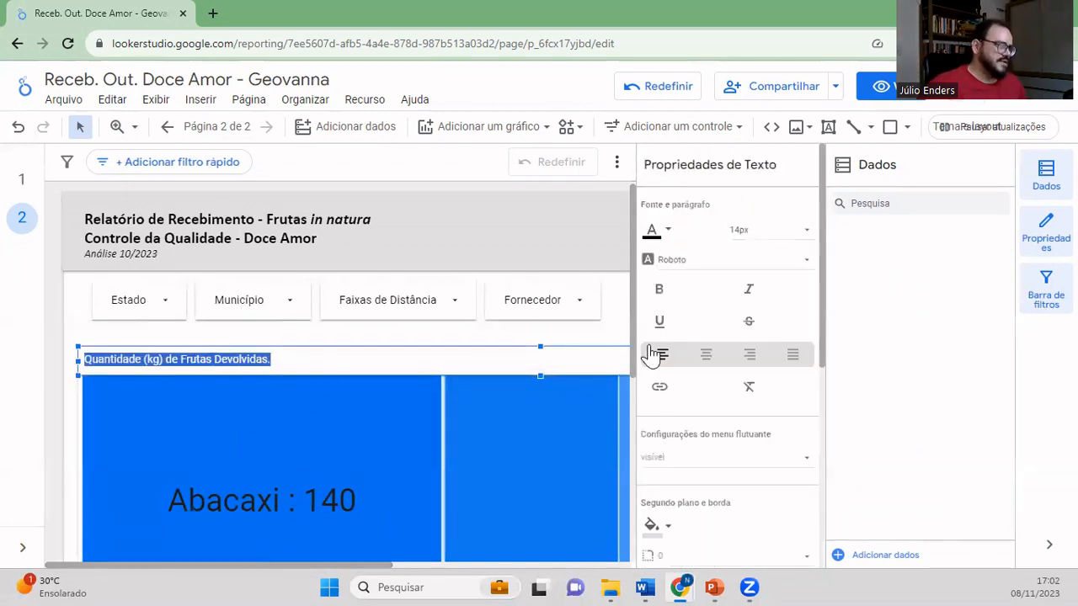
click(662, 291)
click(453, 339)
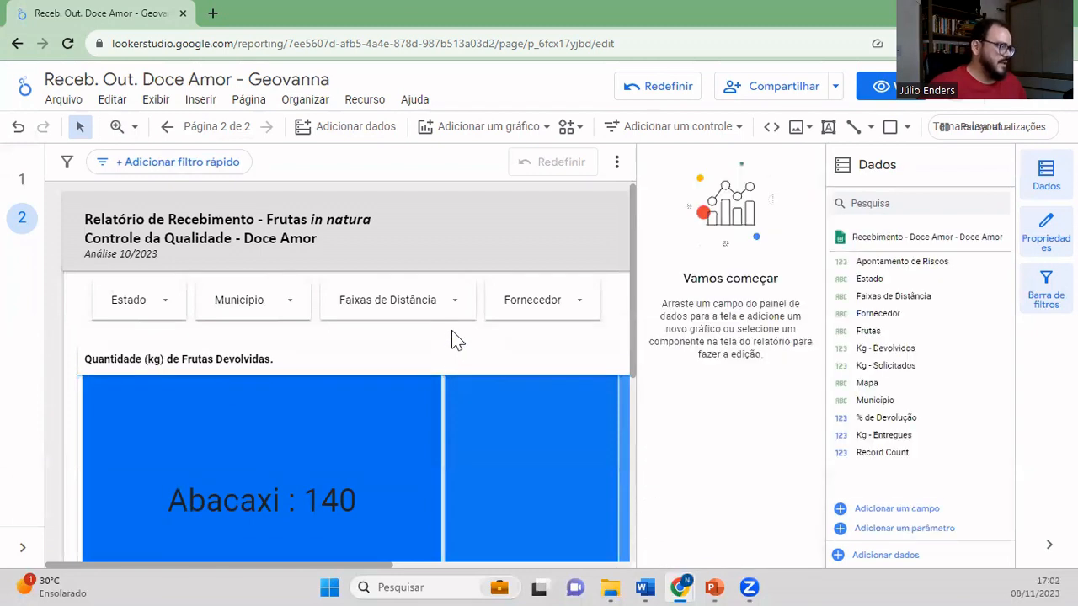
- Shrink the returned-fruit treemap to about half its width and half its height, keeping it anchored under the title
scroll(451, 330, down, 4)
scroll(452, 330, up, 4)
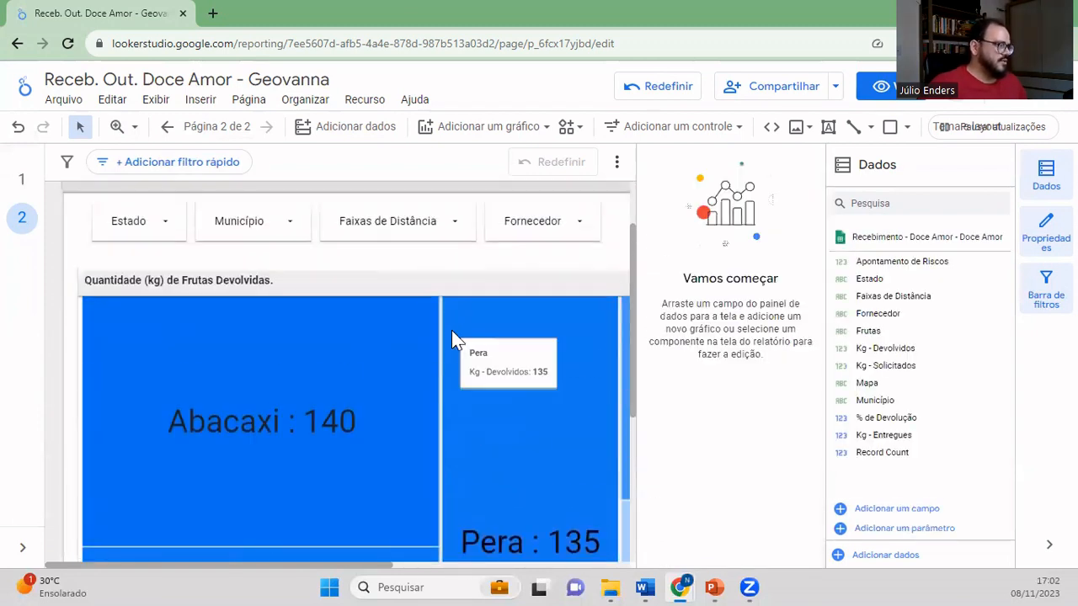
scroll(452, 330, down, 3)
mouse_move(483, 362)
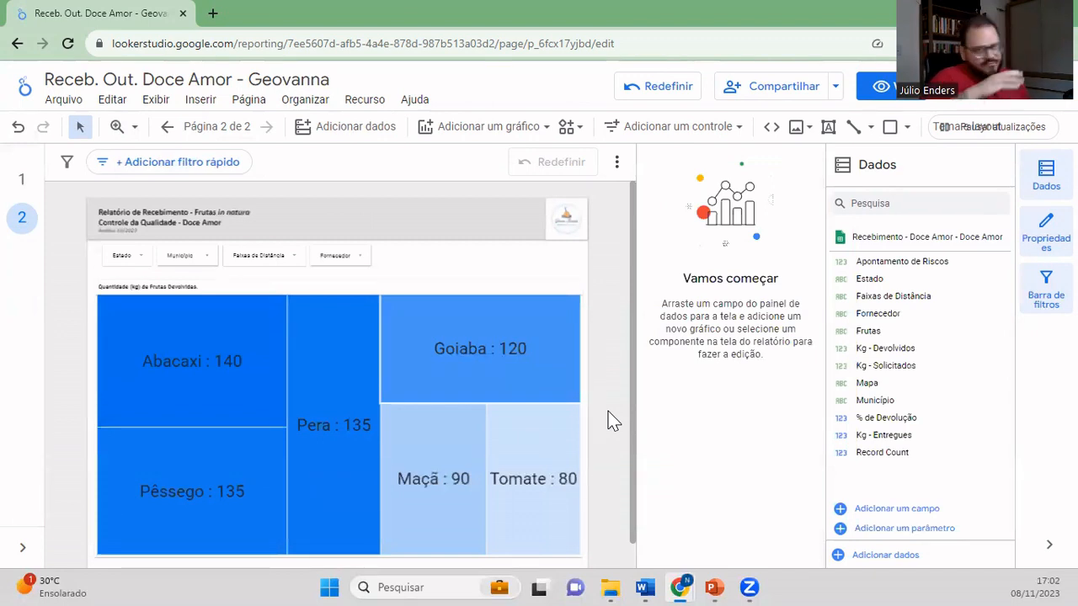
click(534, 292)
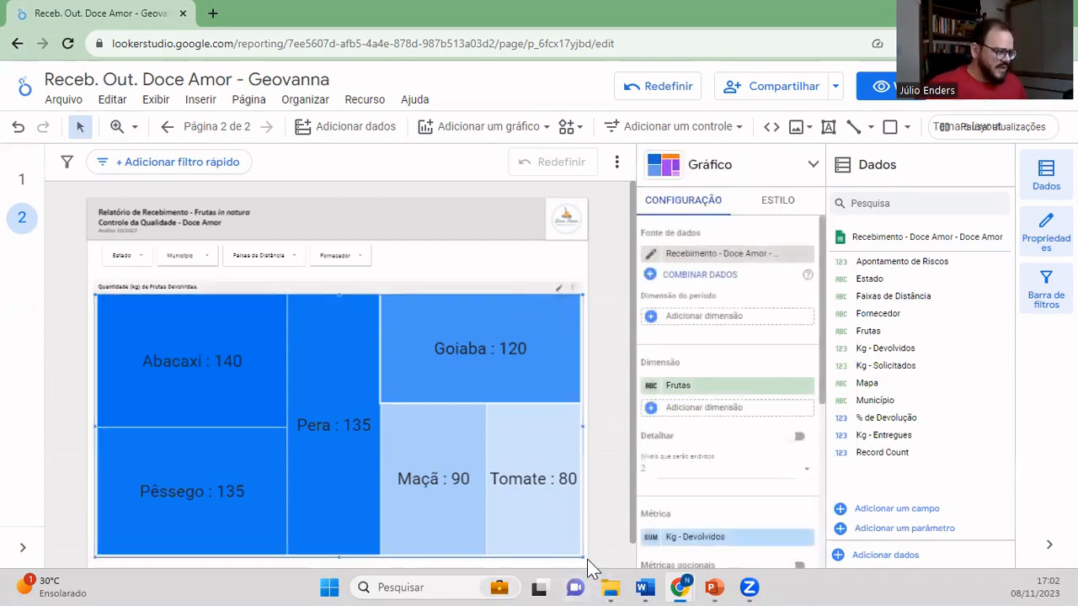
drag(579, 557, 333, 426)
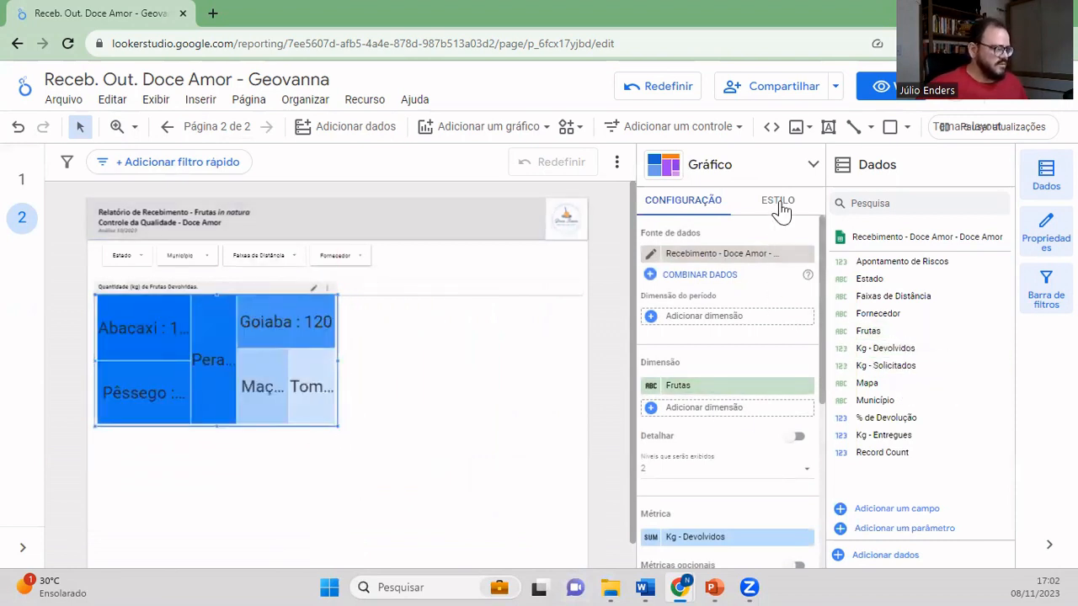
- Set the font size of the treemap's labels to 20px
click(778, 204)
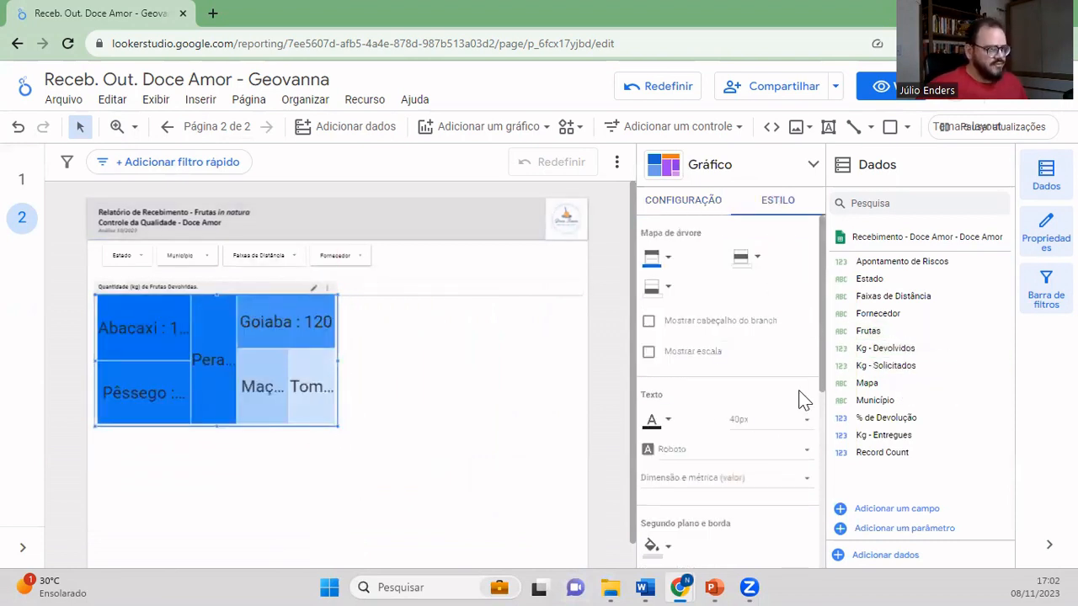
click(767, 431)
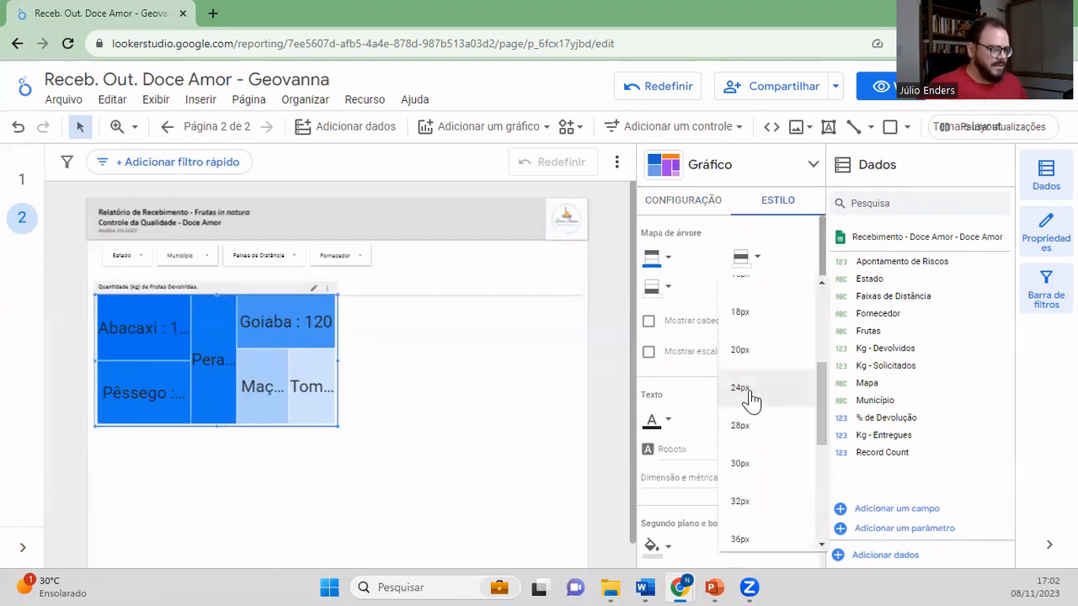
click(746, 389)
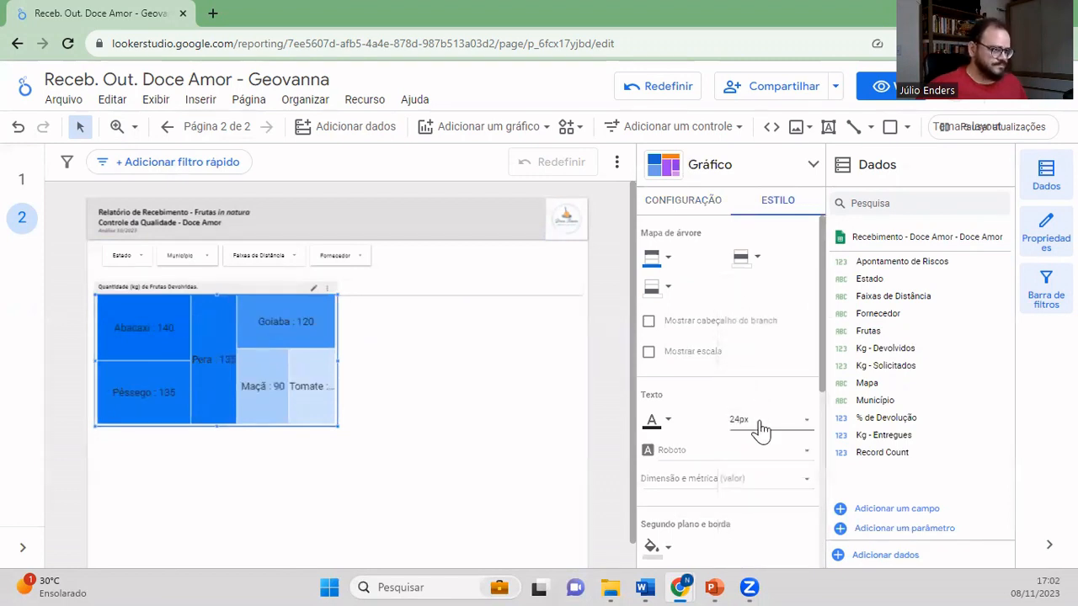
click(760, 425)
click(756, 386)
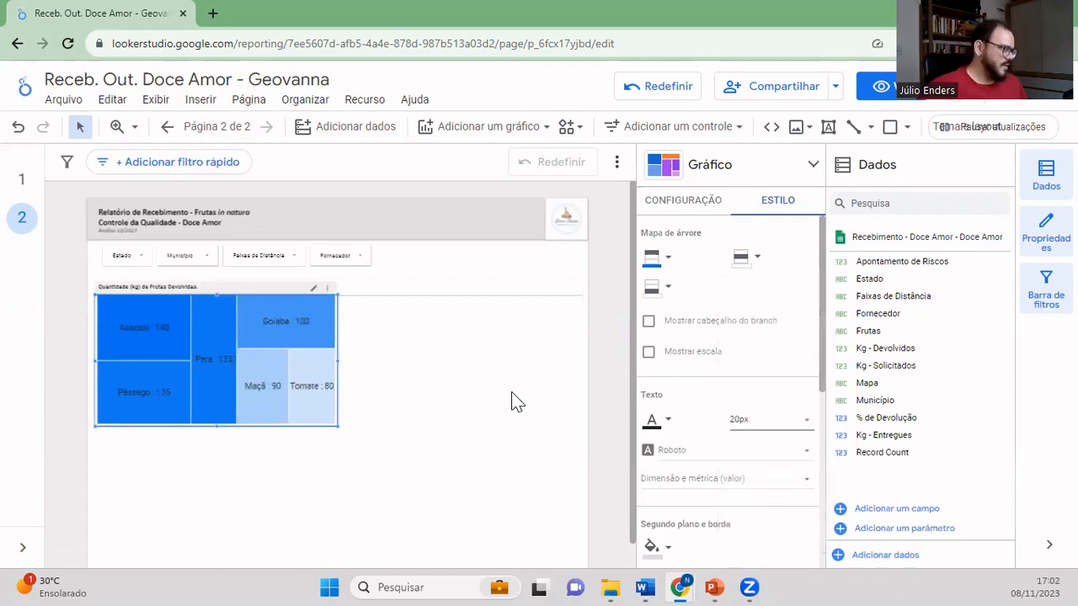
- Make the treemap slightly narrower and taller, and narrow the title text box to match the chart's width
drag(330, 423, 327, 452)
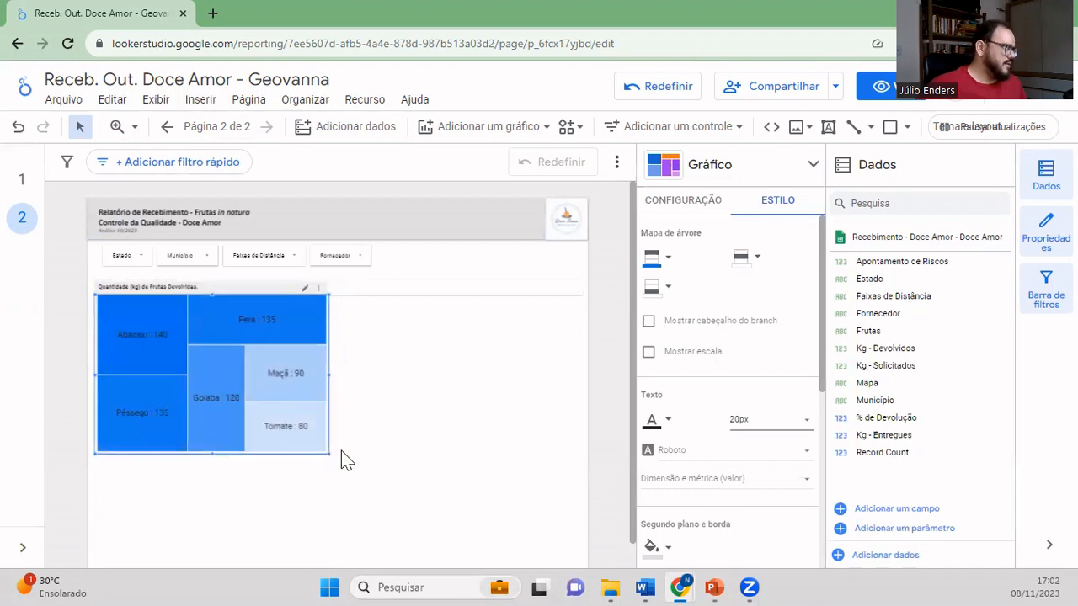
click(421, 424)
click(507, 289)
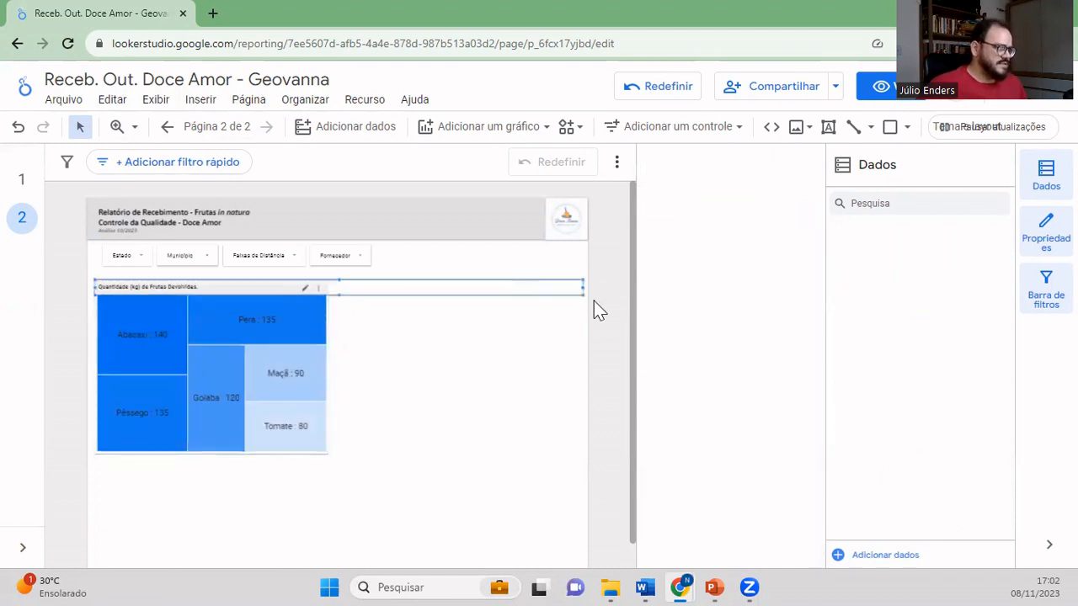
drag(583, 285, 327, 288)
click(362, 399)
- Duplicate the treemap with its title beside the original and retitle the copy "Quantidade (kg) de Frutas Entregues"
scroll(363, 399, down, 1)
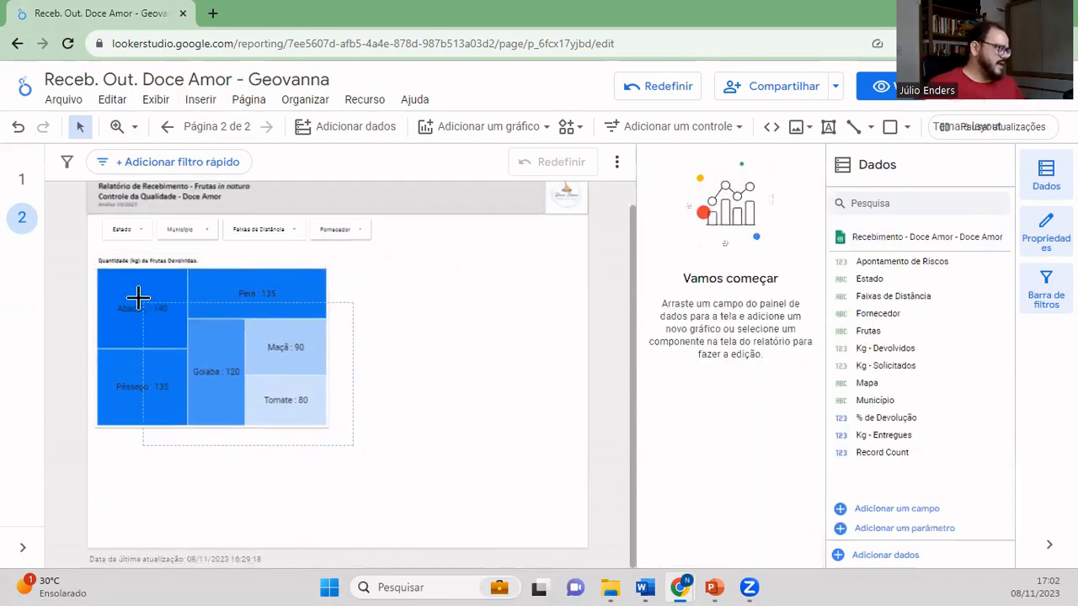
drag(90, 248, 335, 433)
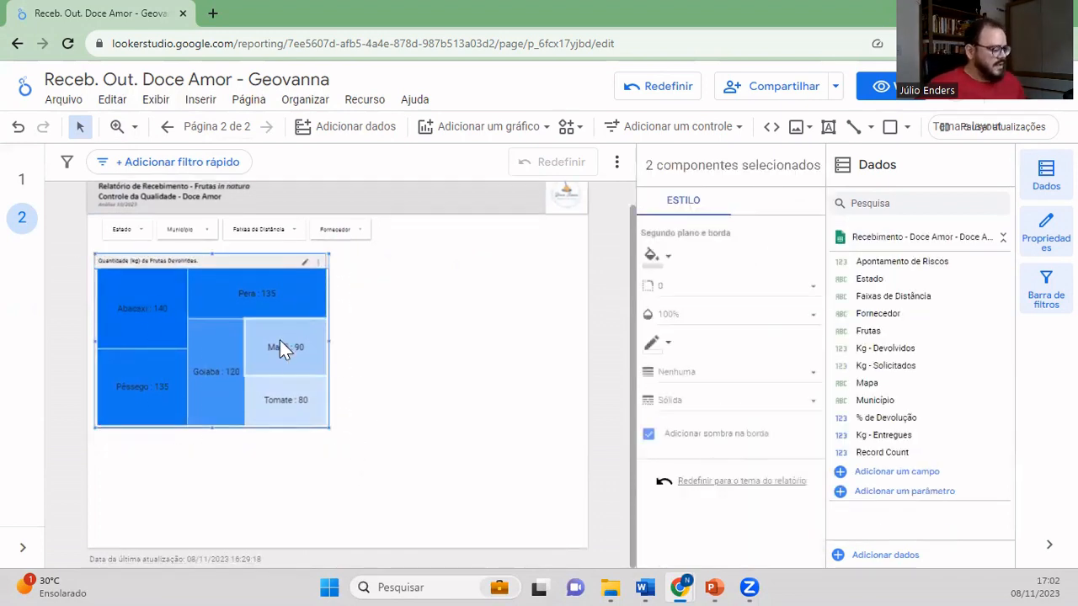
mouse_move(280, 341)
key(ctrl+v)
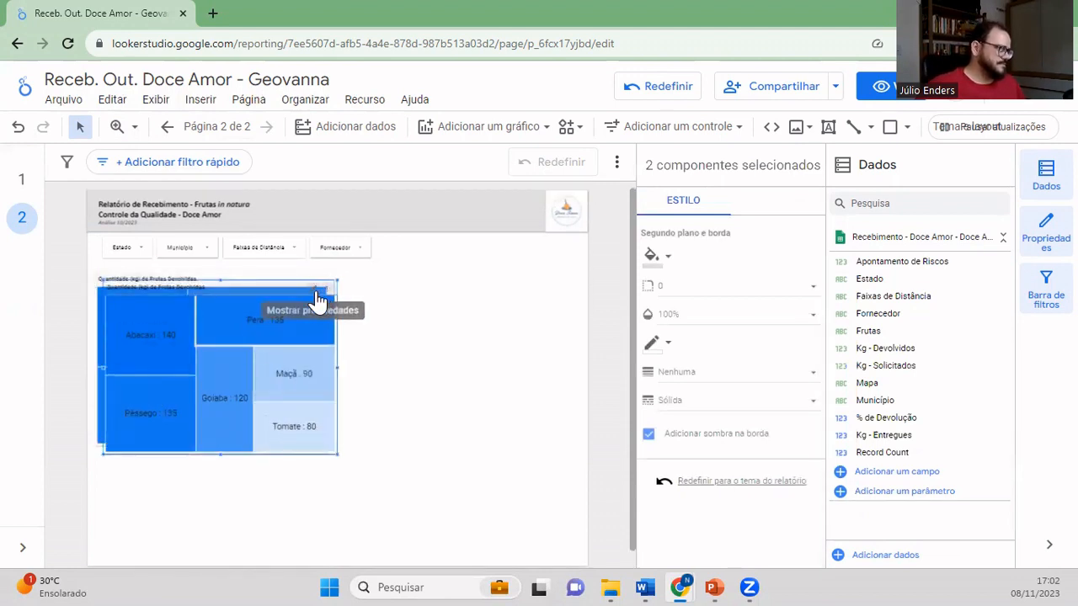
drag(313, 304, 522, 286)
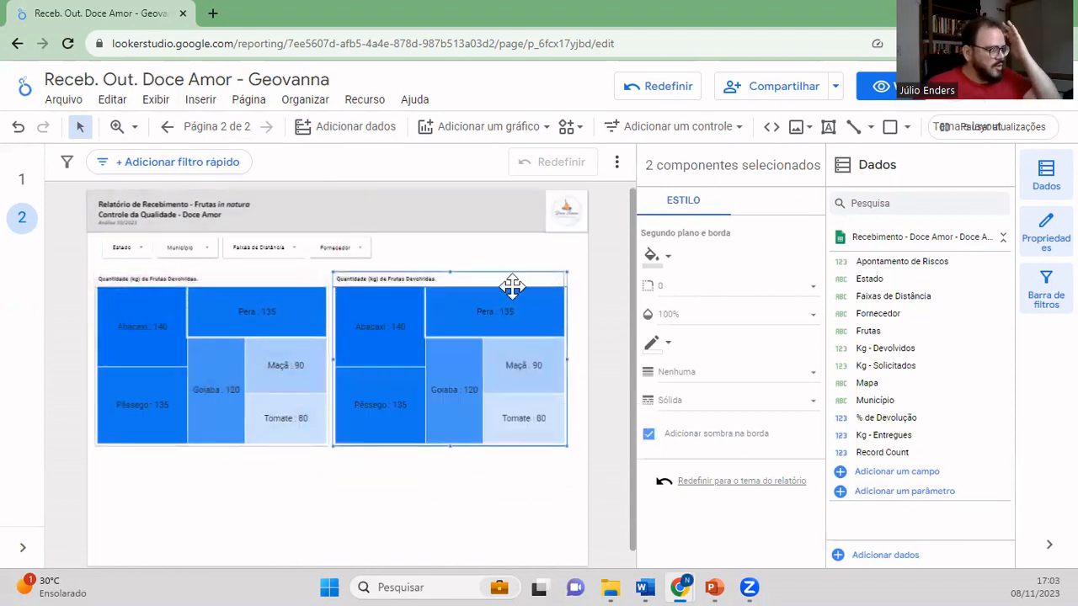
drag(516, 284, 520, 285)
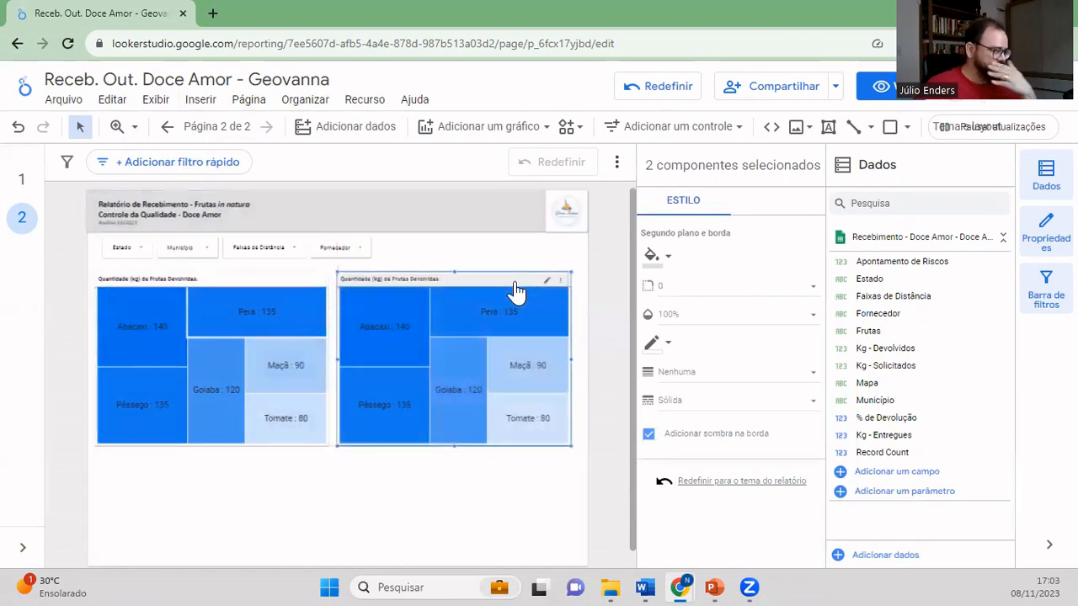
click(447, 280)
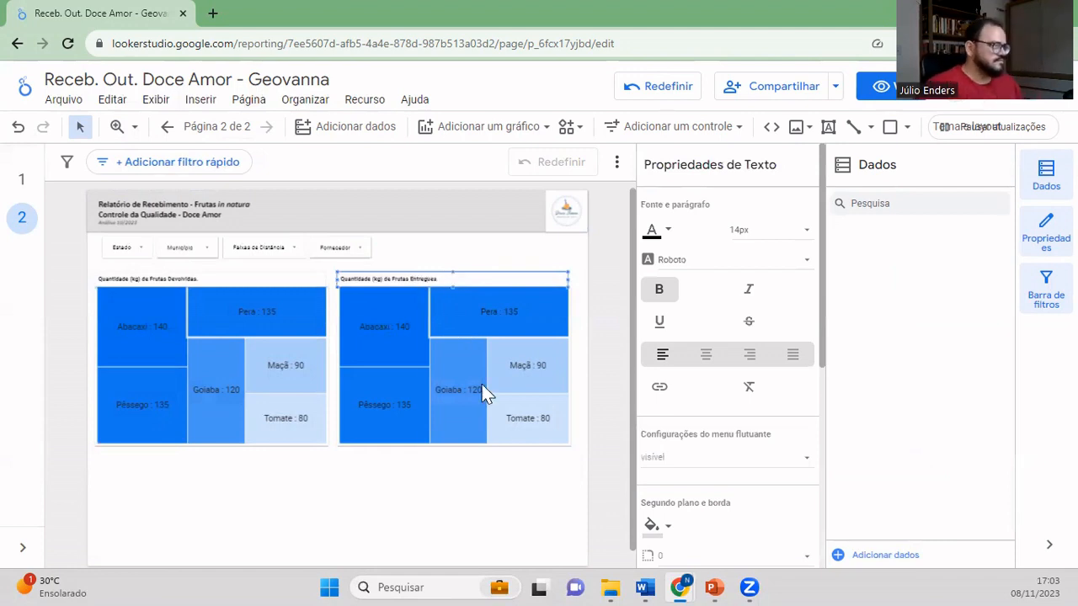
- Replace the metric of the Frutas Entregues treemap with Kg - Solicitados
click(546, 441)
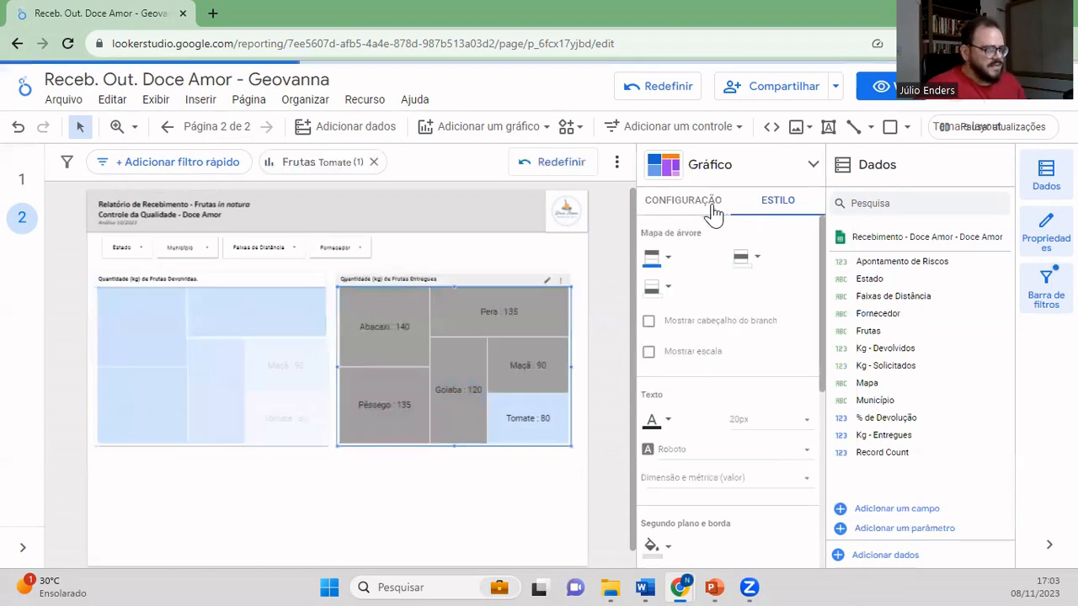
click(547, 425)
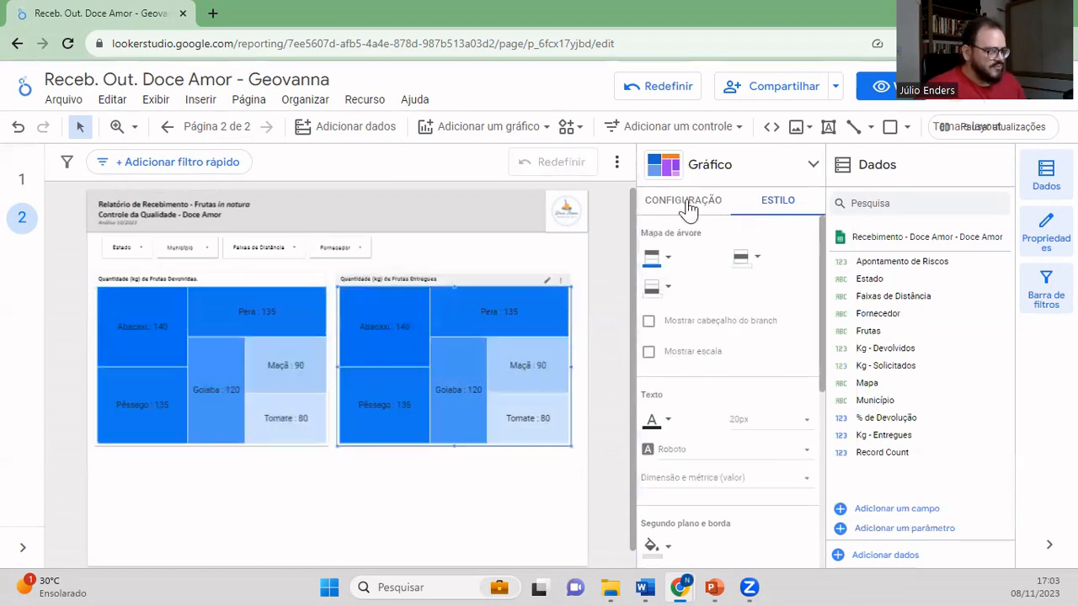
click(683, 200)
scroll(696, 514, down, 2)
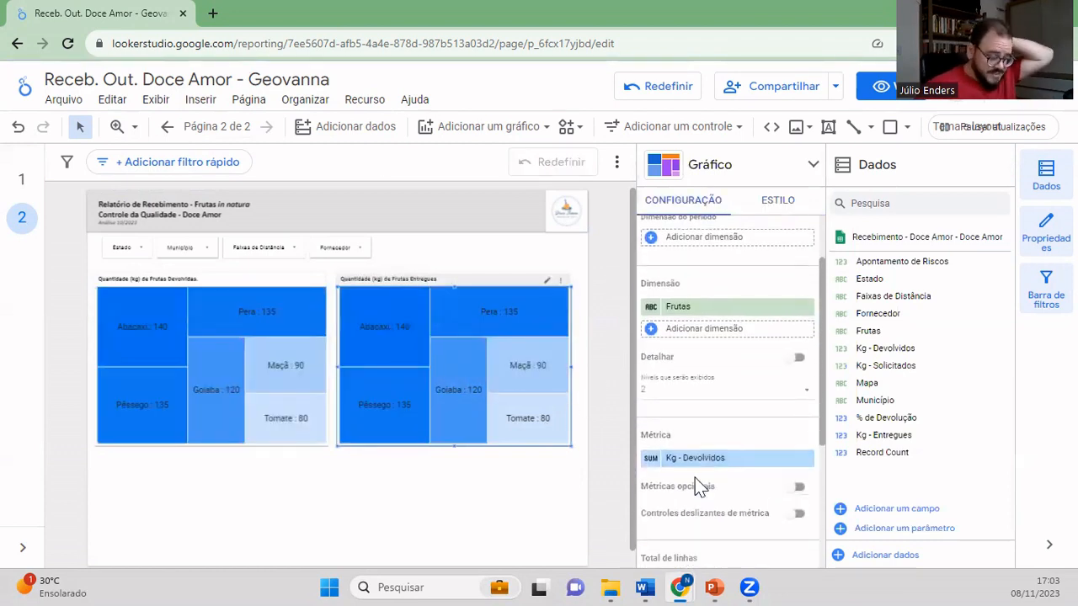
scroll(699, 487, down, 3)
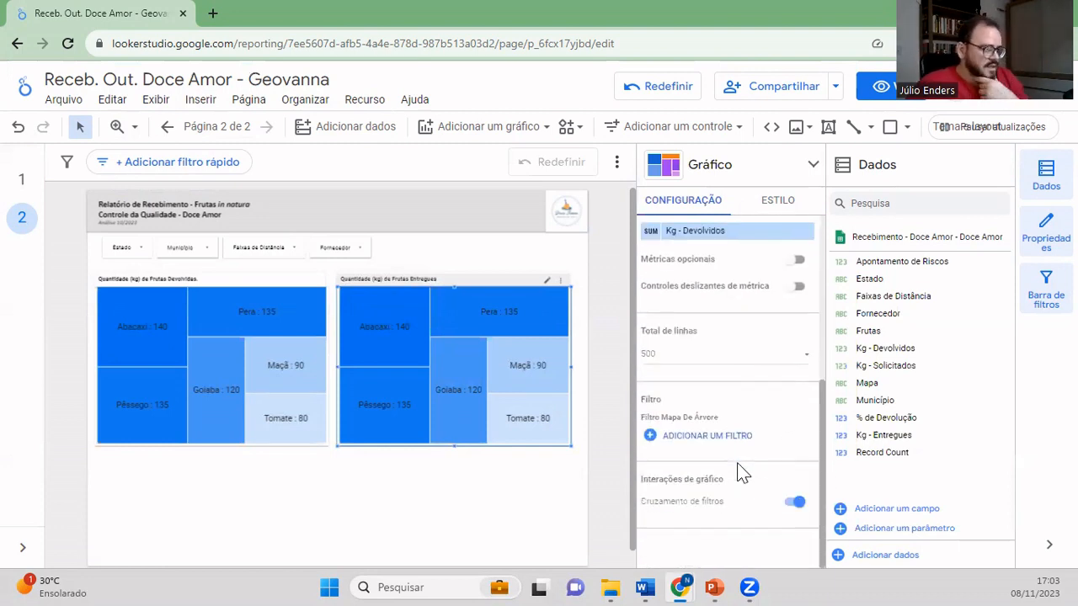
scroll(740, 468, up, 3)
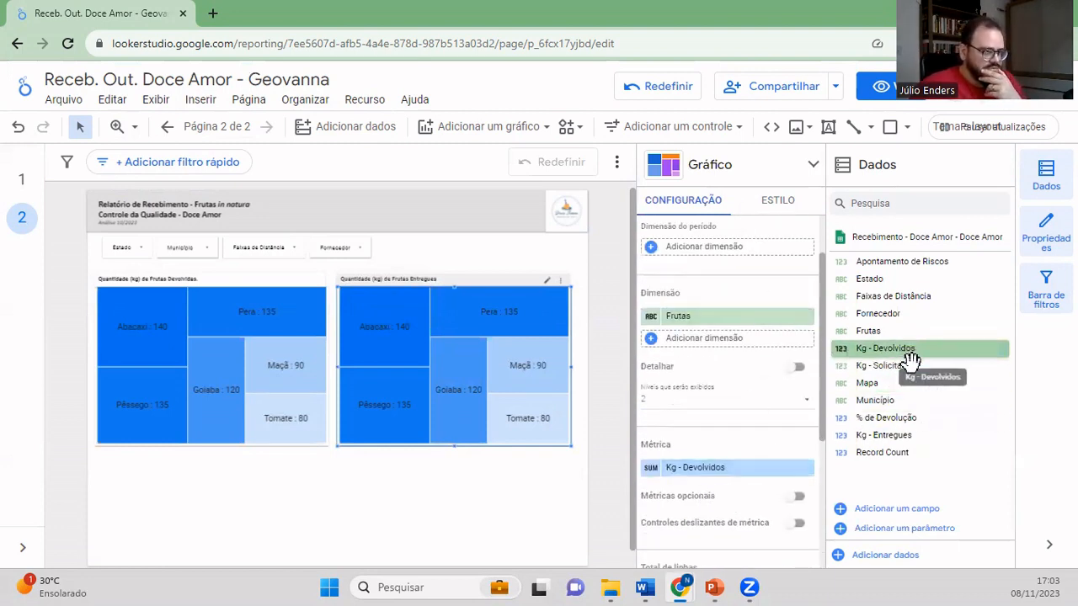
drag(910, 365, 751, 468)
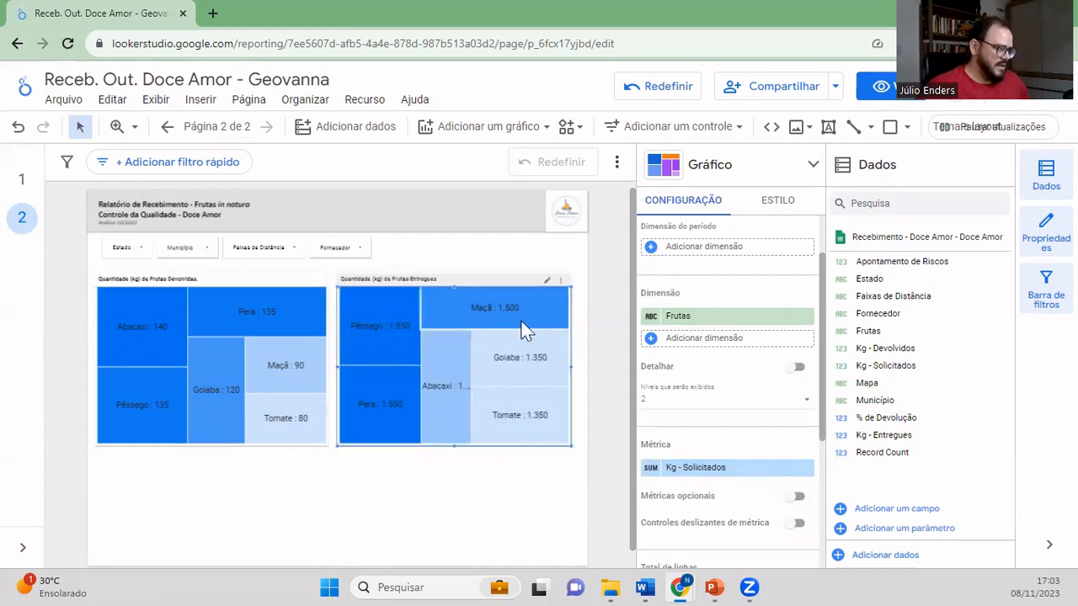
mouse_move(550, 345)
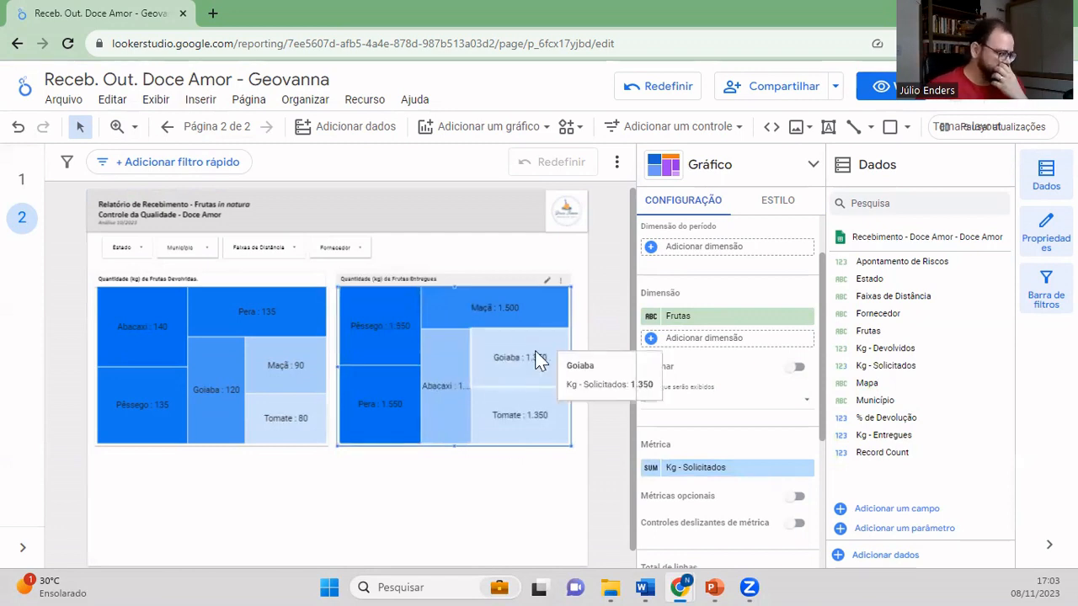
mouse_move(450, 417)
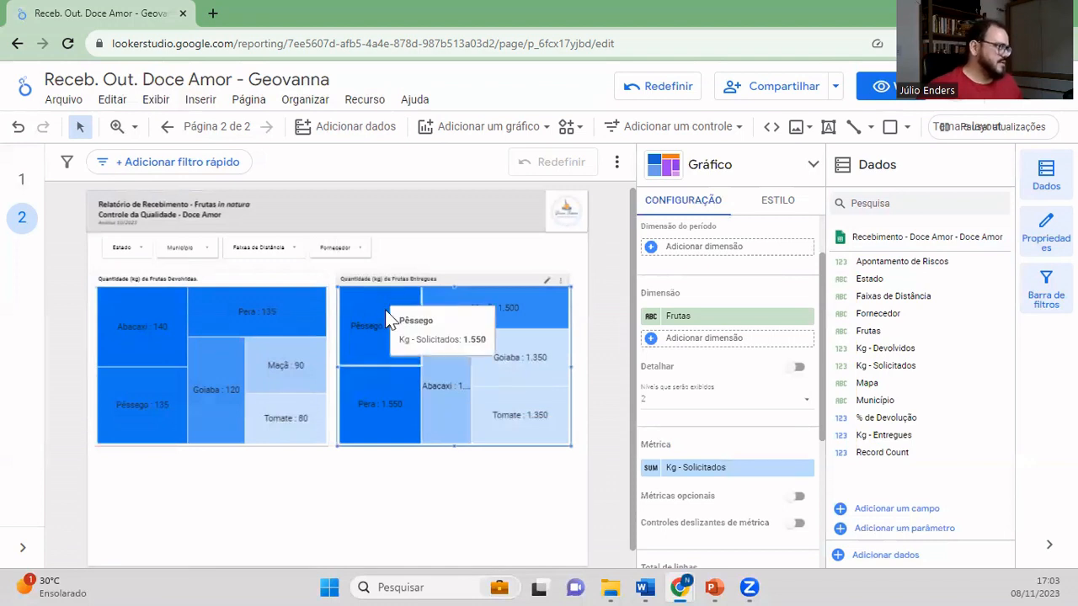
mouse_move(429, 395)
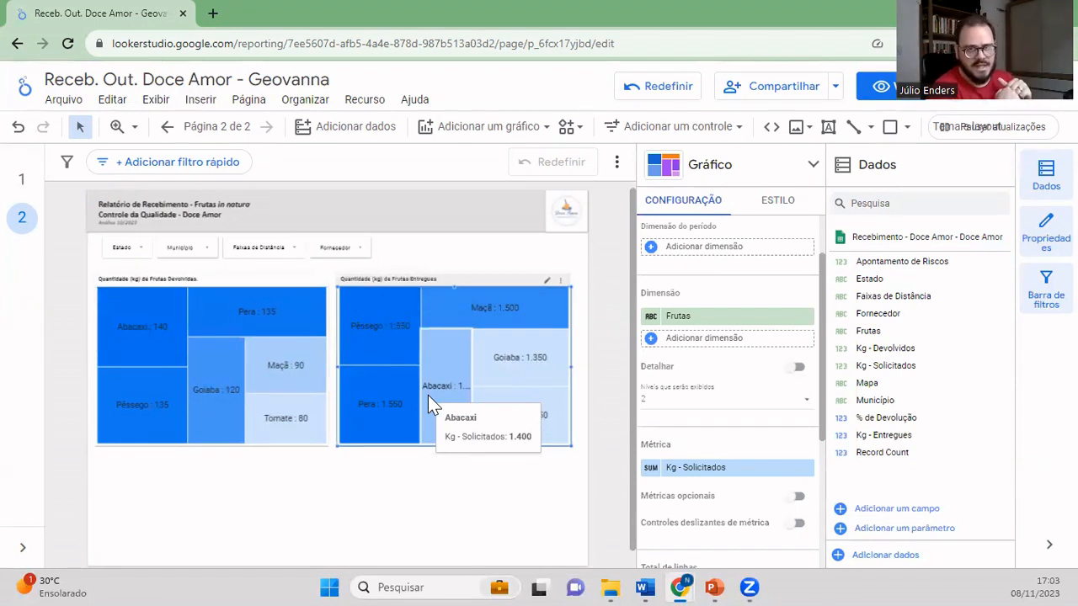
scroll(459, 480, down, 1)
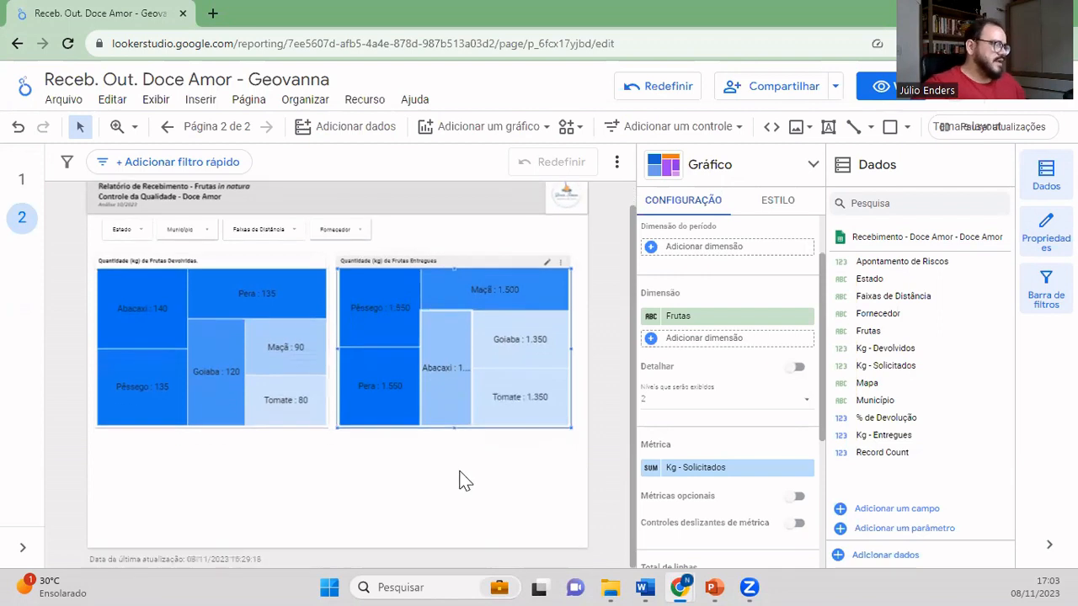
click(459, 472)
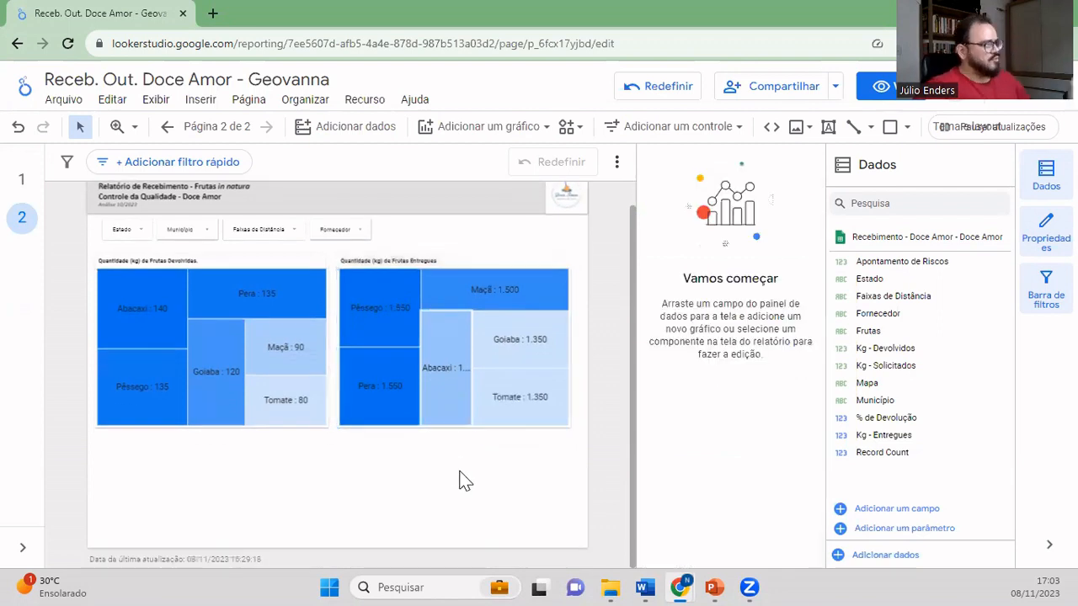
- Set the main colour of the Frutas Entregues treemap to a medium purple
click(497, 273)
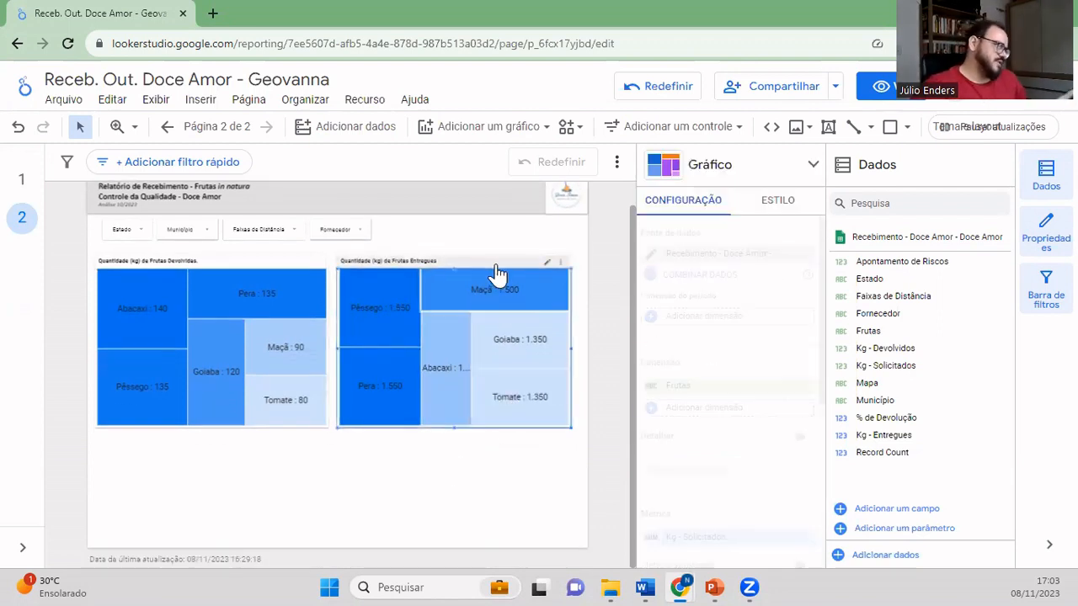
click(781, 212)
click(661, 264)
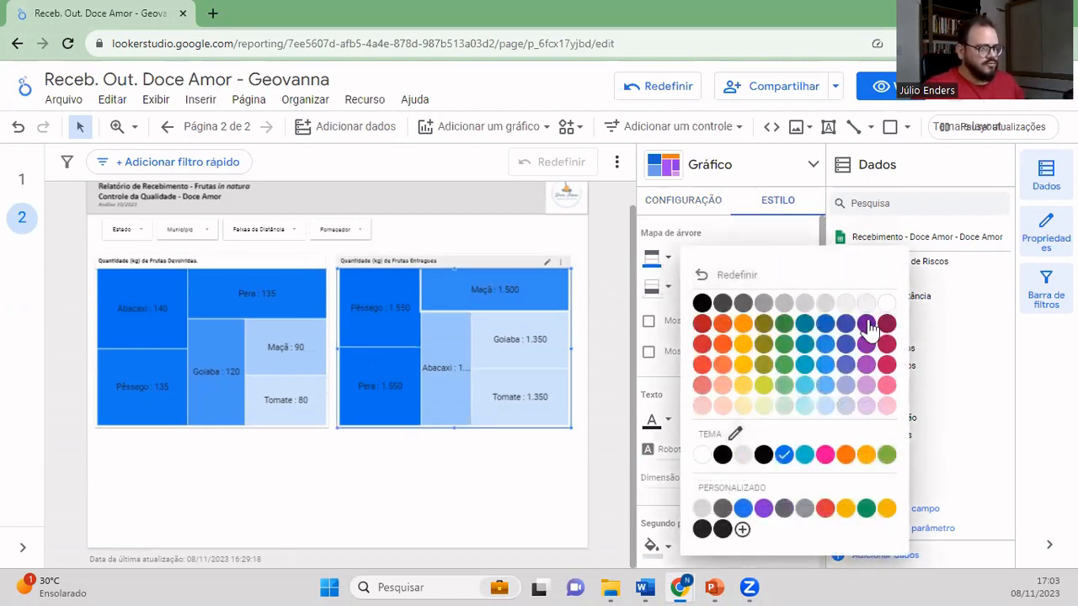
click(866, 324)
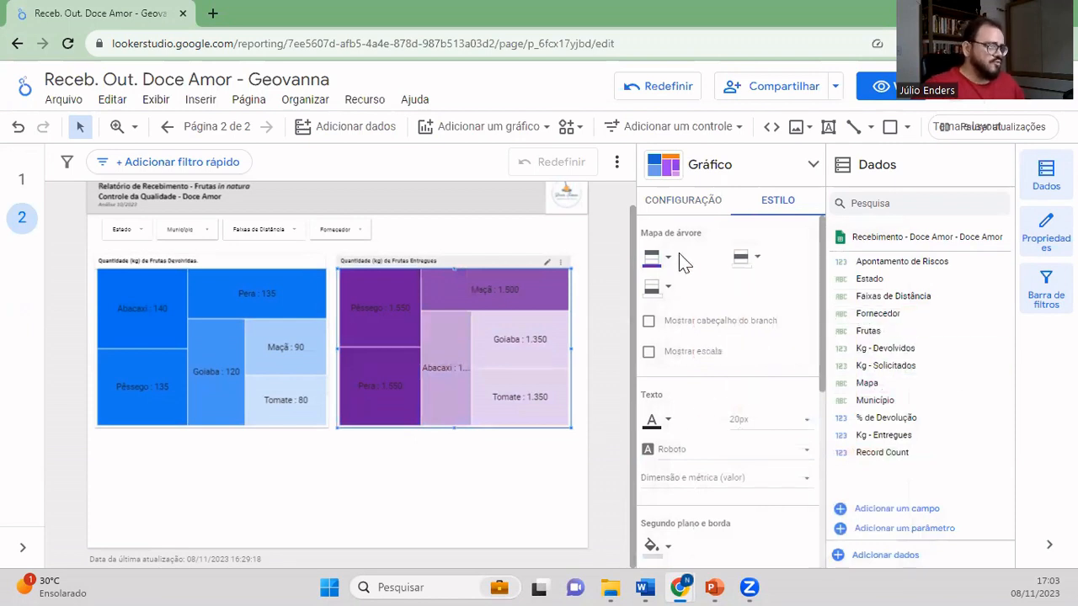
click(656, 258)
click(865, 364)
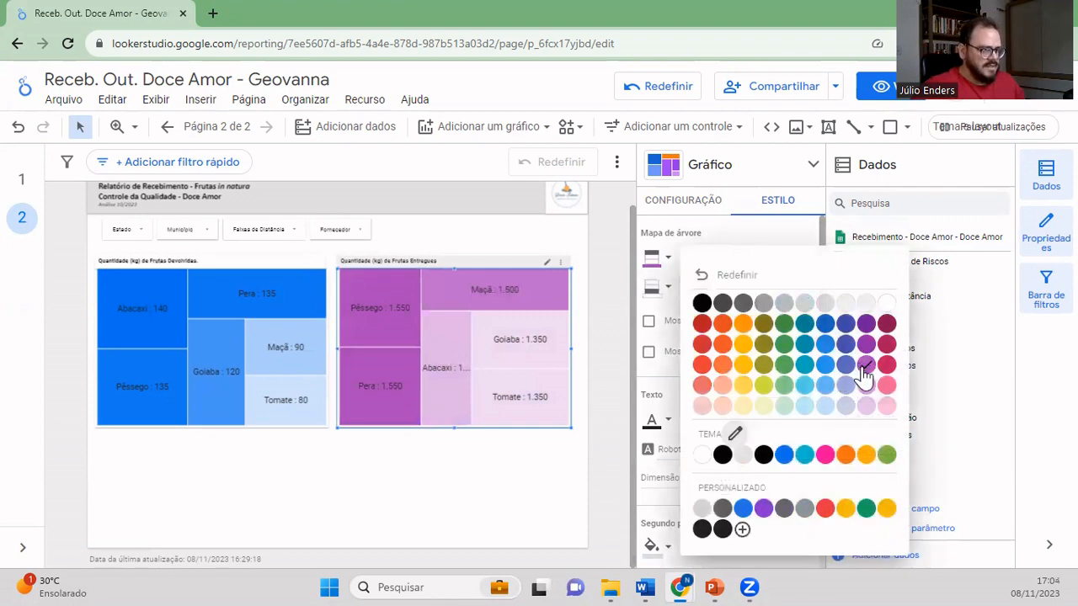
- Change the main colour of the Frutas Entregues treemap to a medium teal
click(807, 367)
click(488, 486)
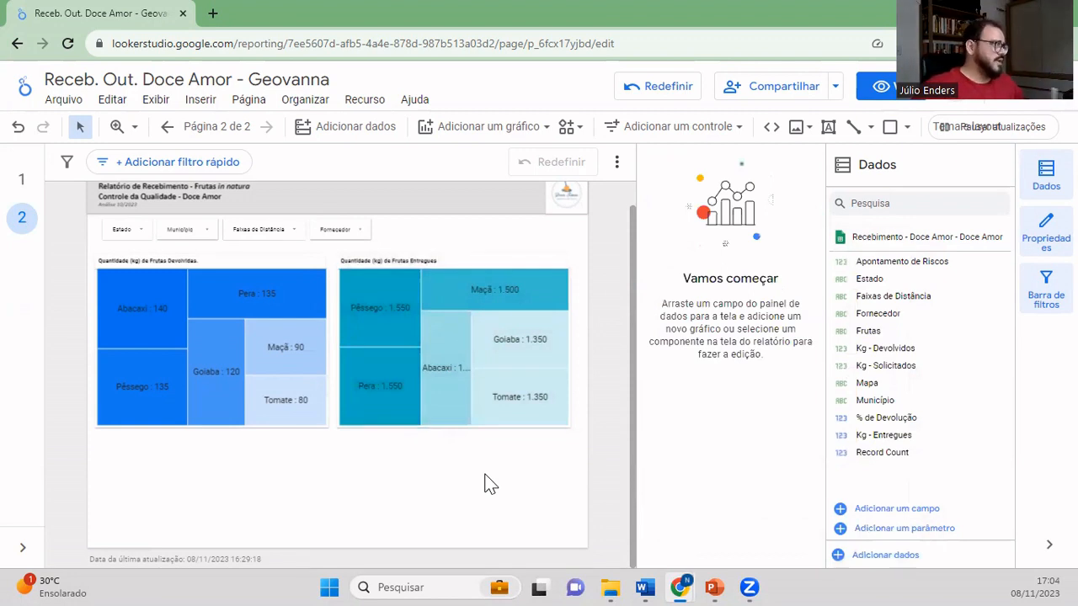
- Shift both treemaps and their titles together slightly to the right to centre them on the page
drag(552, 456, 132, 248)
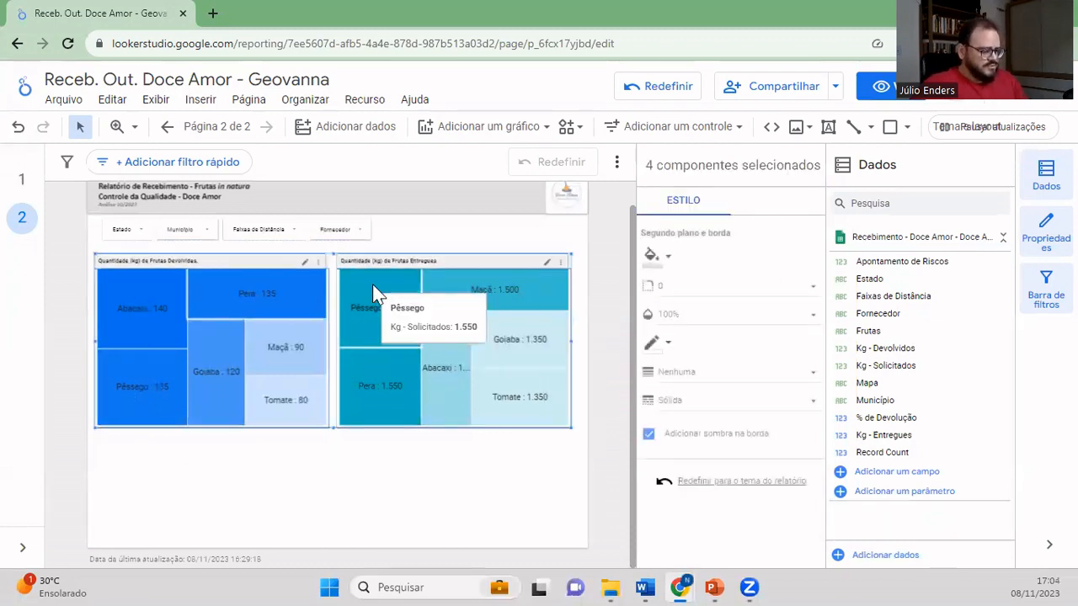
drag(331, 271, 342, 267)
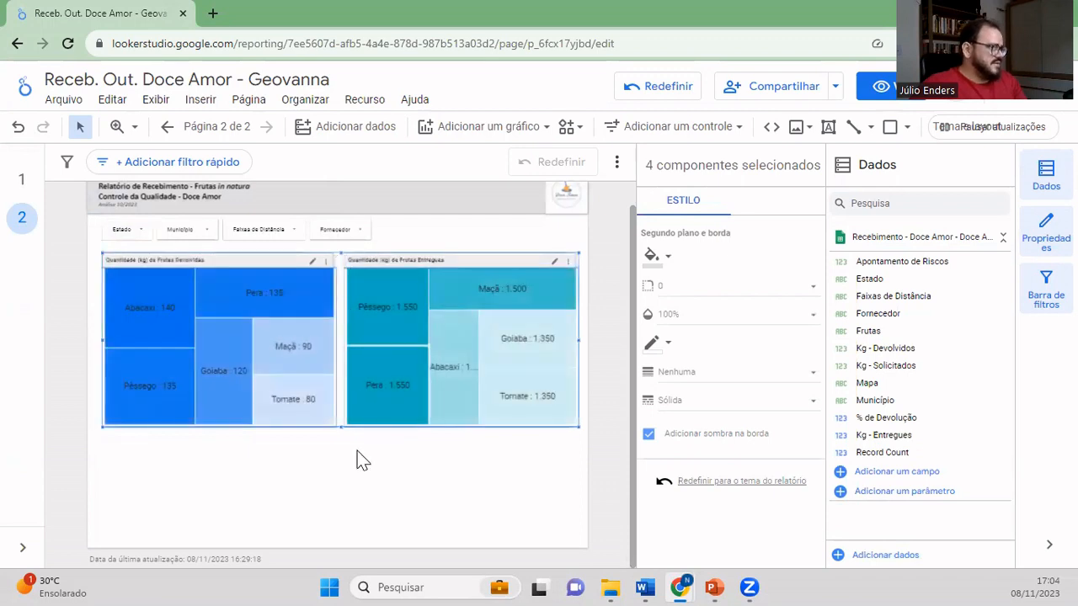
click(358, 449)
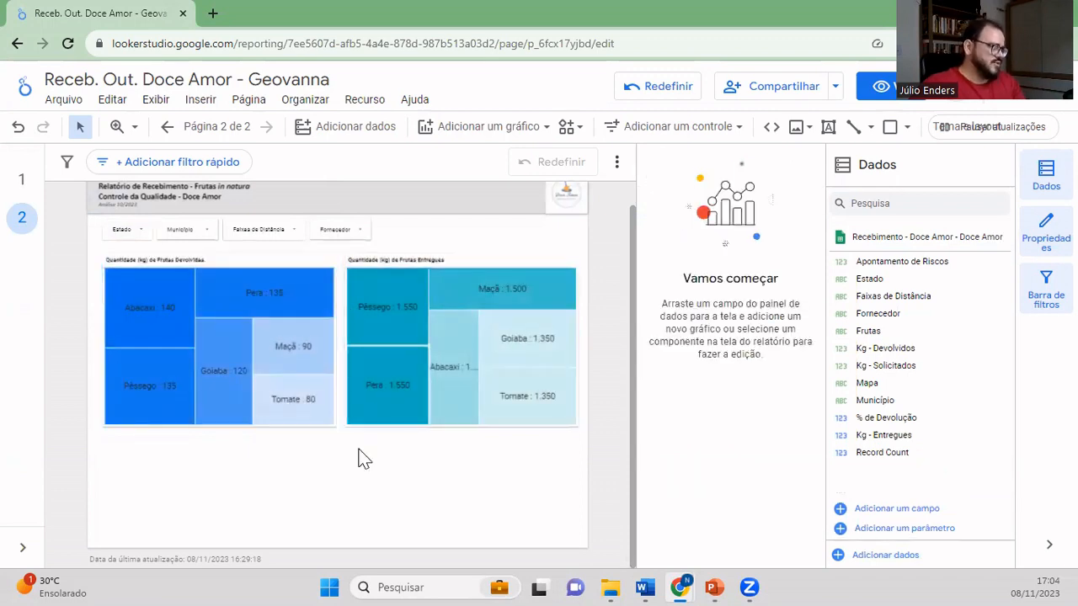
- Duplicate the teal treemap with its title and place the copy directly below the Frutas Devolvidas treemap
drag(434, 293, 402, 244)
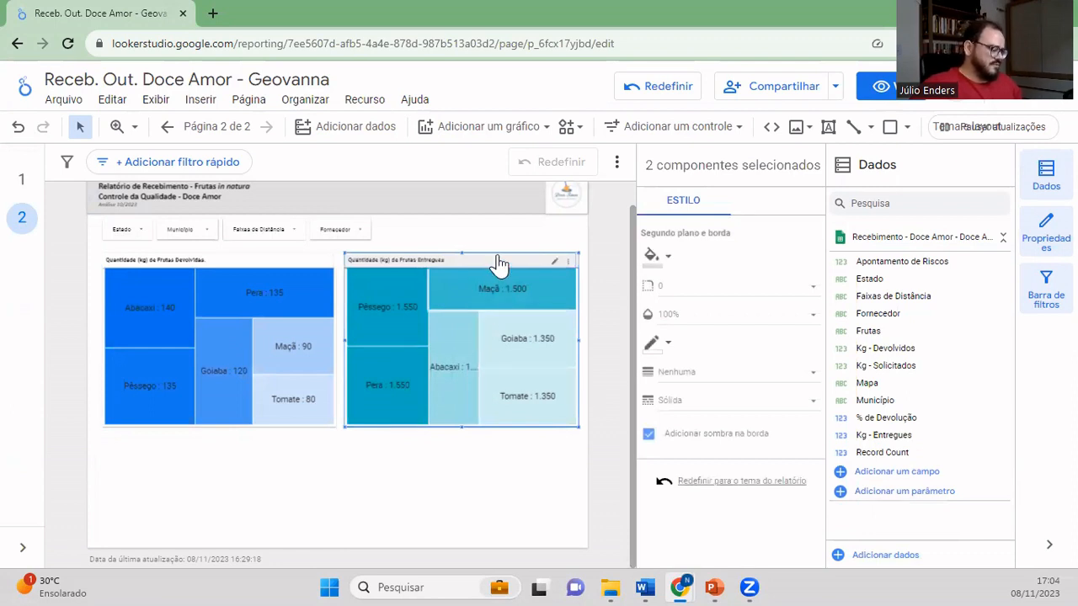
drag(494, 258, 246, 468)
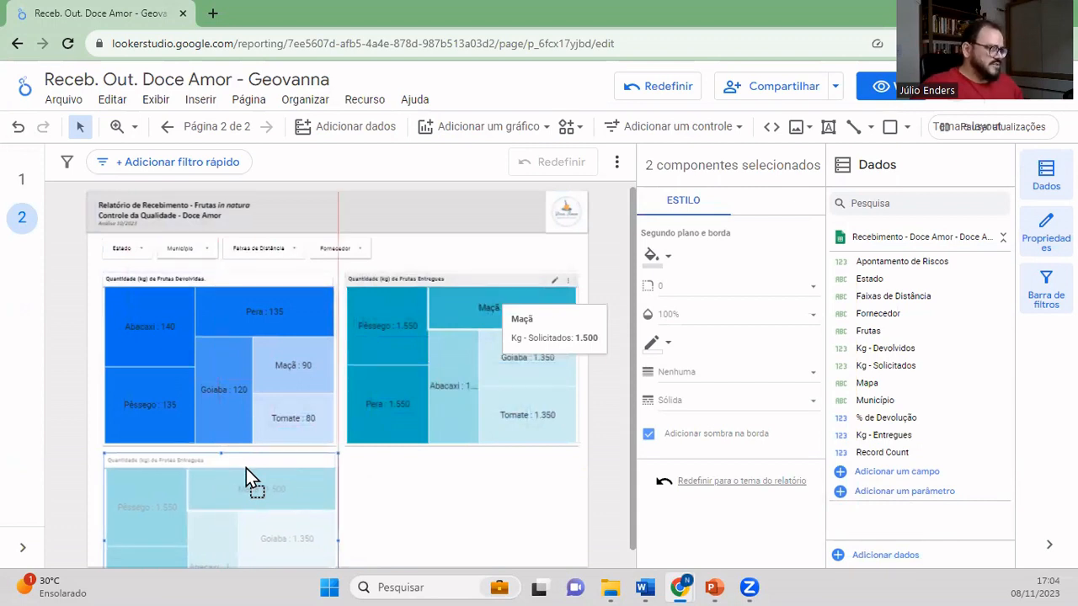
drag(246, 468, 246, 468)
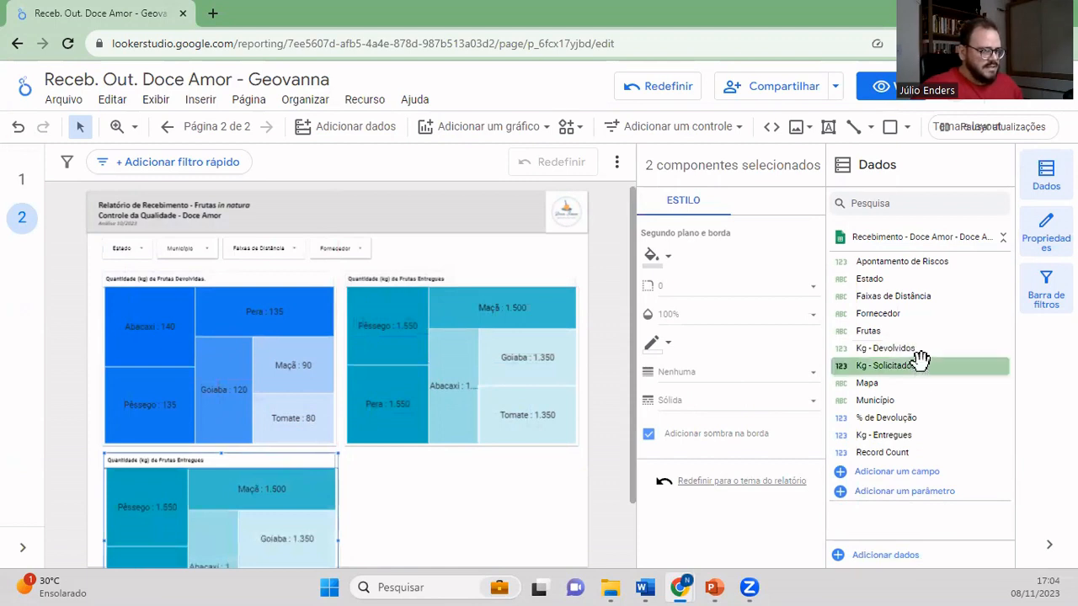
- Retitle the upper teal treemap "Quantidade (kg) de Frutas Solicitados"
click(441, 278)
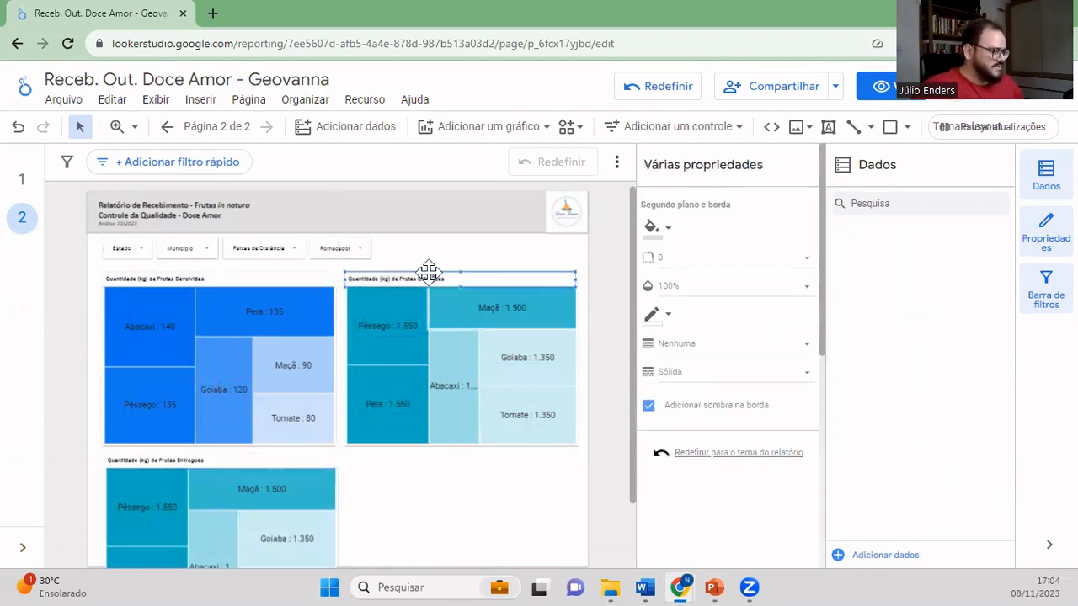
double_click(428, 272)
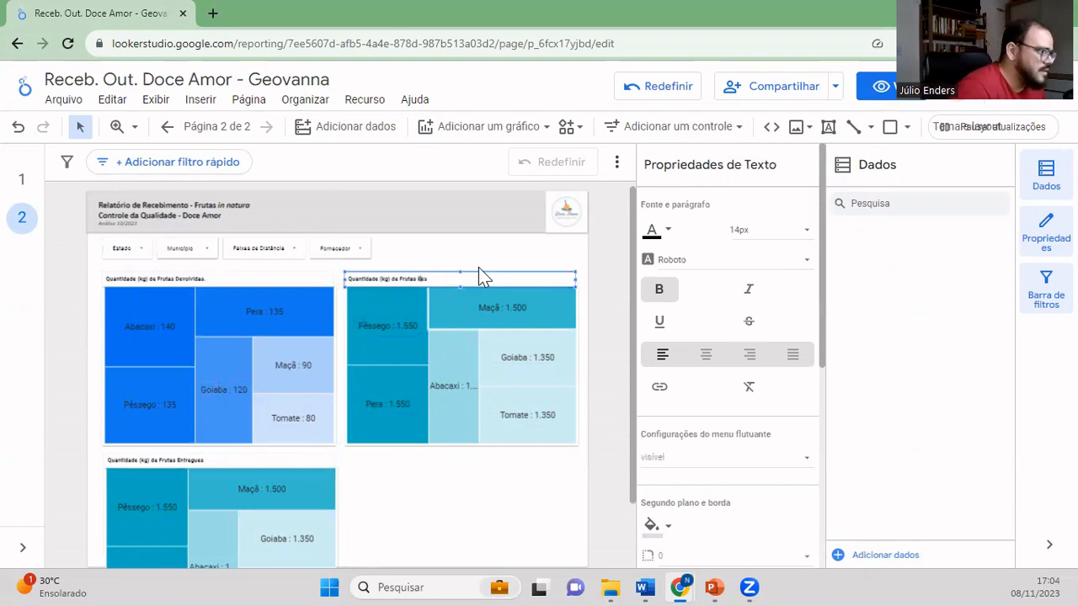
key(BackSpace)
text(So)
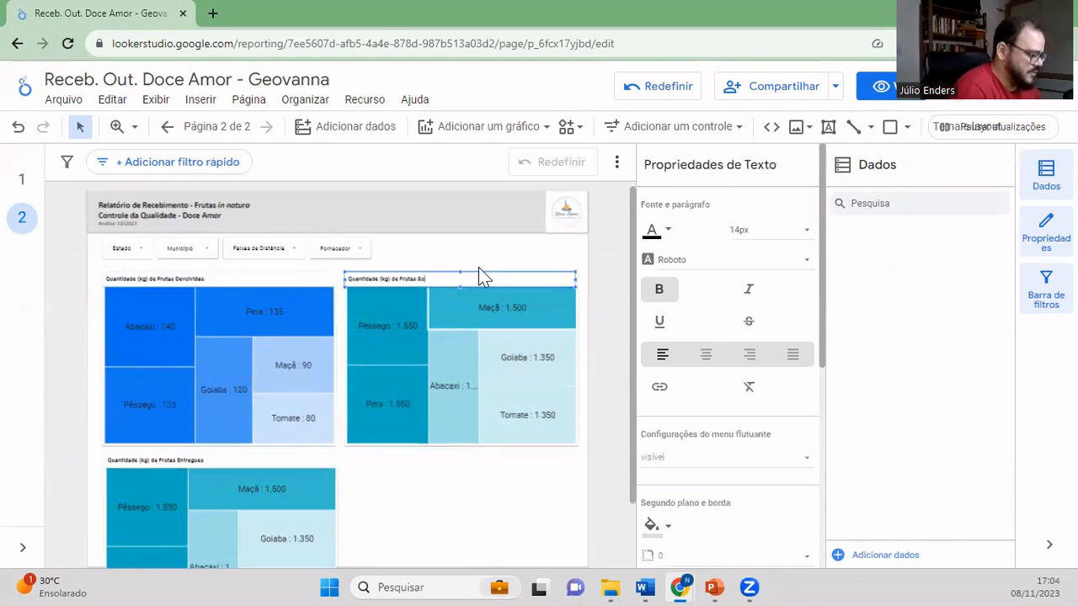
text(licitados)
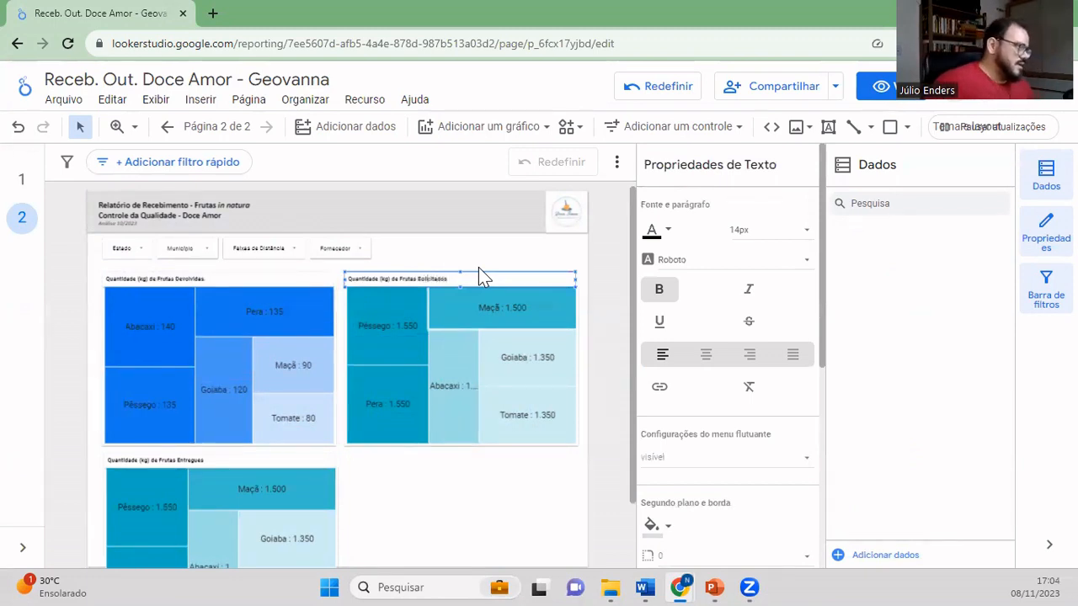
click(435, 497)
- Set the current page's canvas height to 1200 px so the lower treemap fits on the page
scroll(433, 495, down, 2)
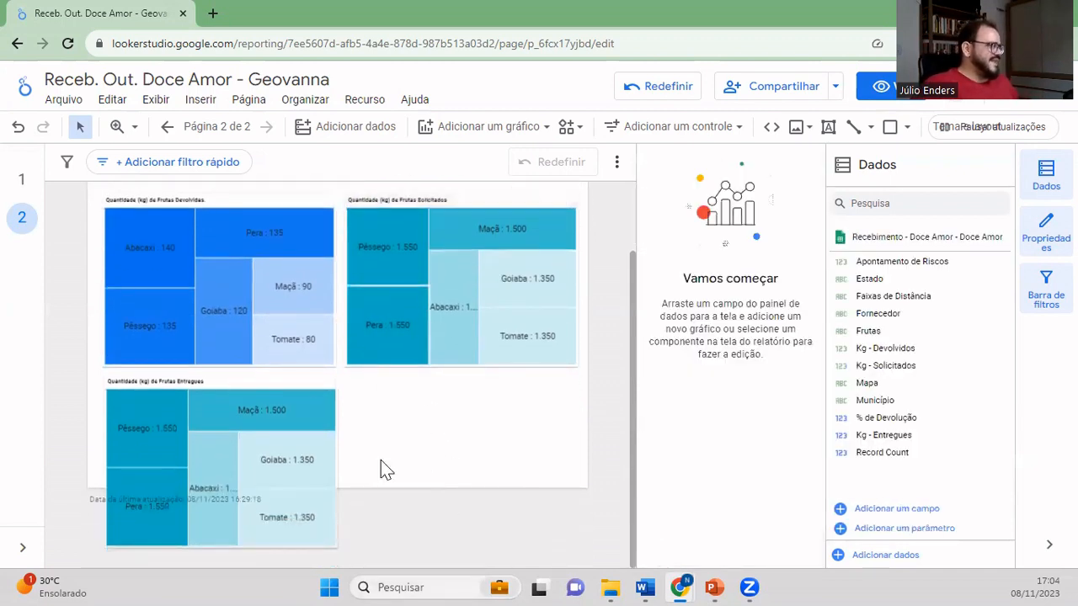
scroll(476, 442, up, 2)
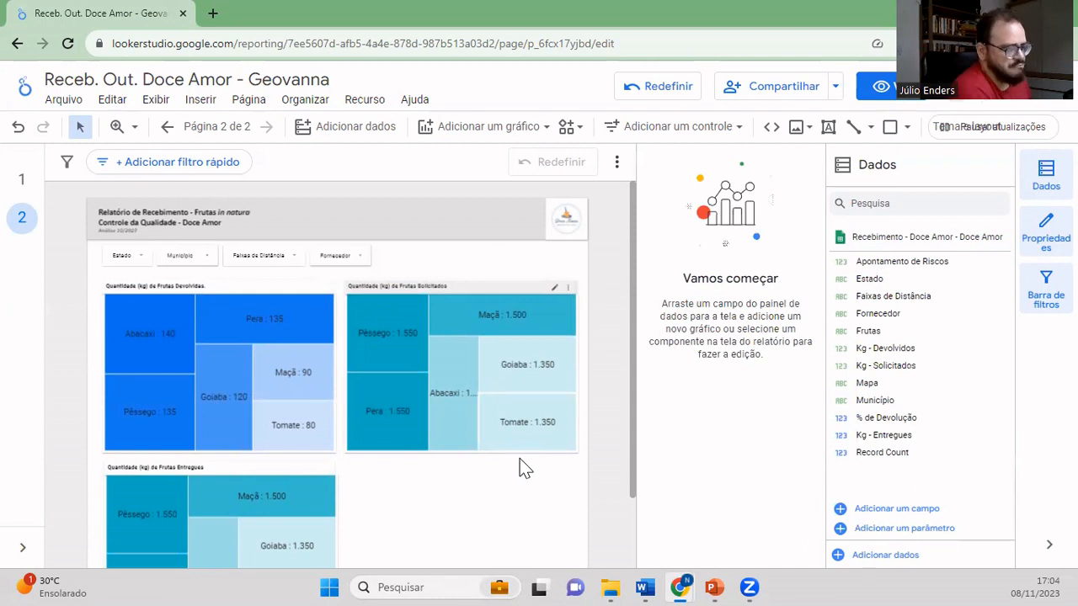
click(257, 101)
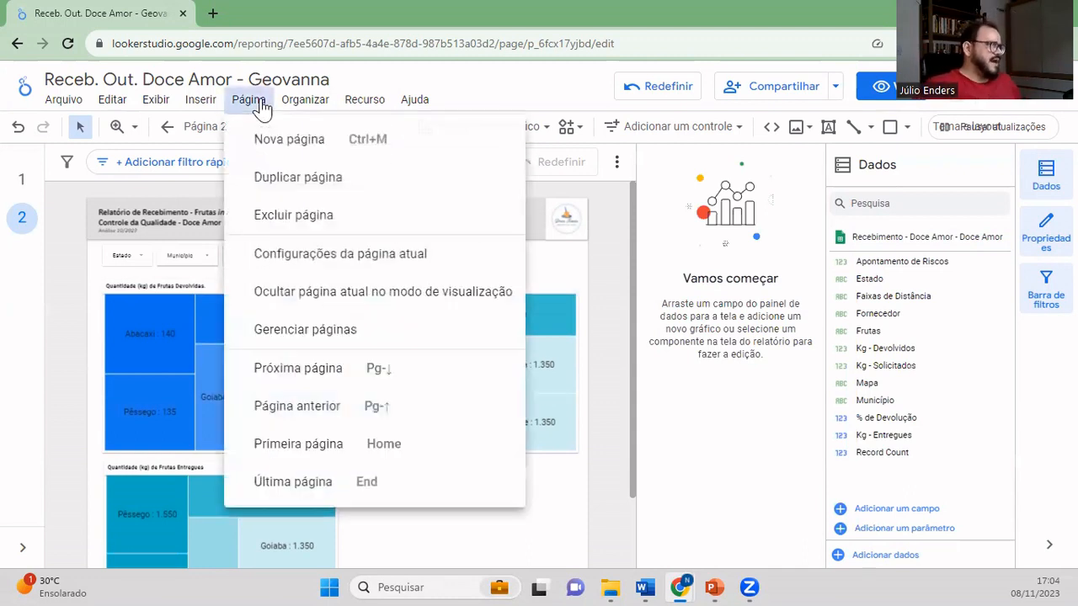
click(374, 254)
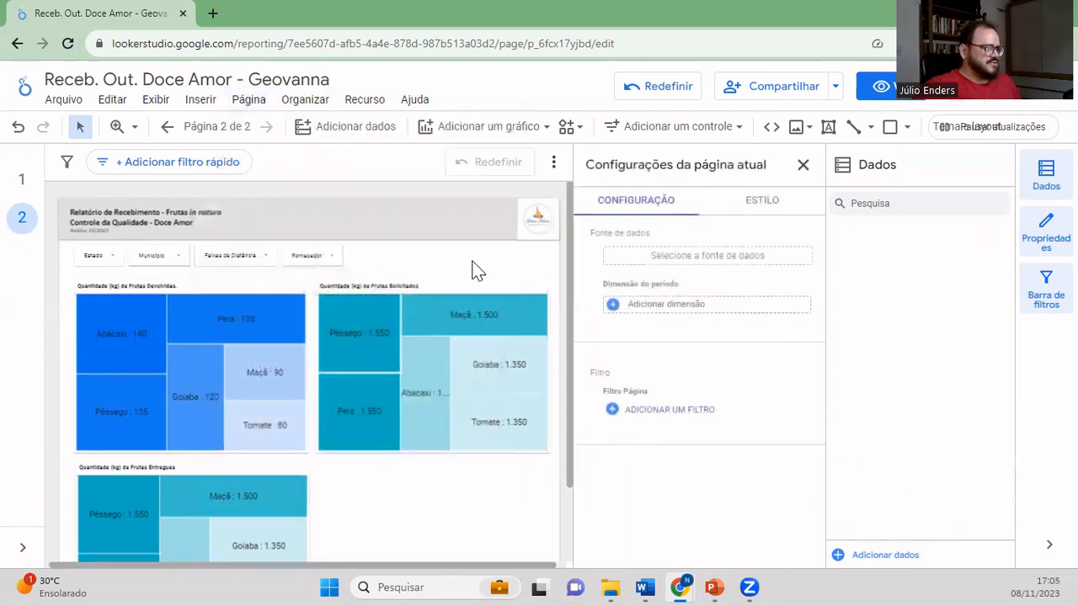
click(759, 209)
click(738, 393)
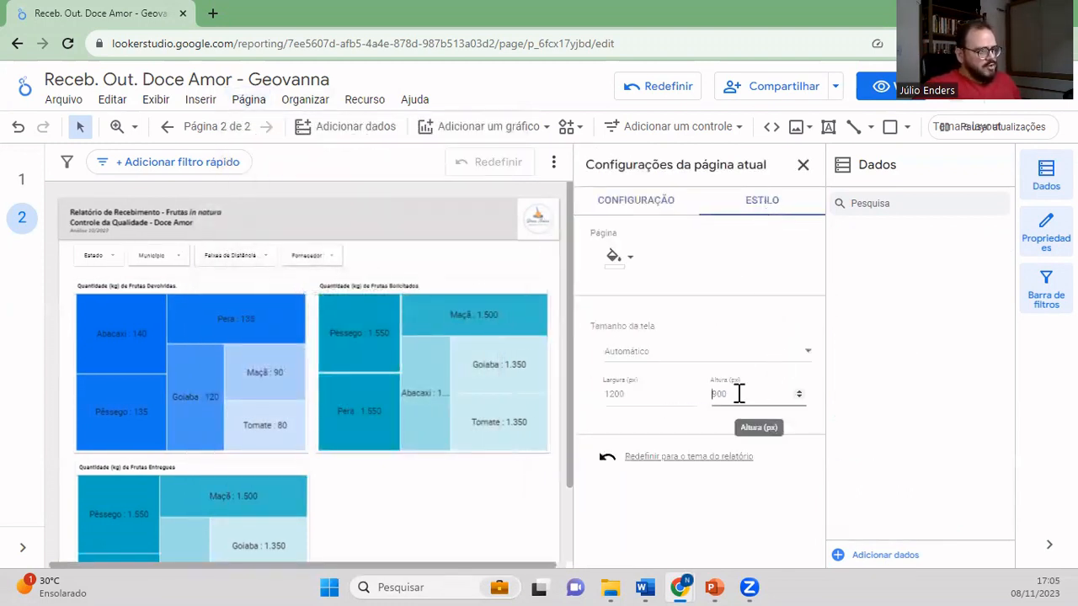
text(1200)
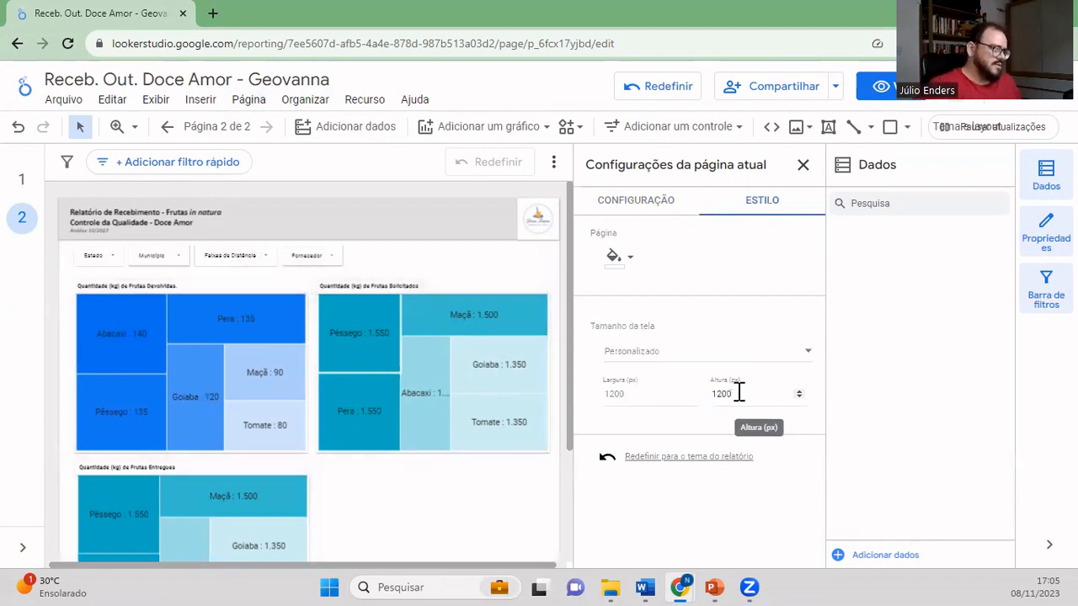
scroll(344, 452, down, 2)
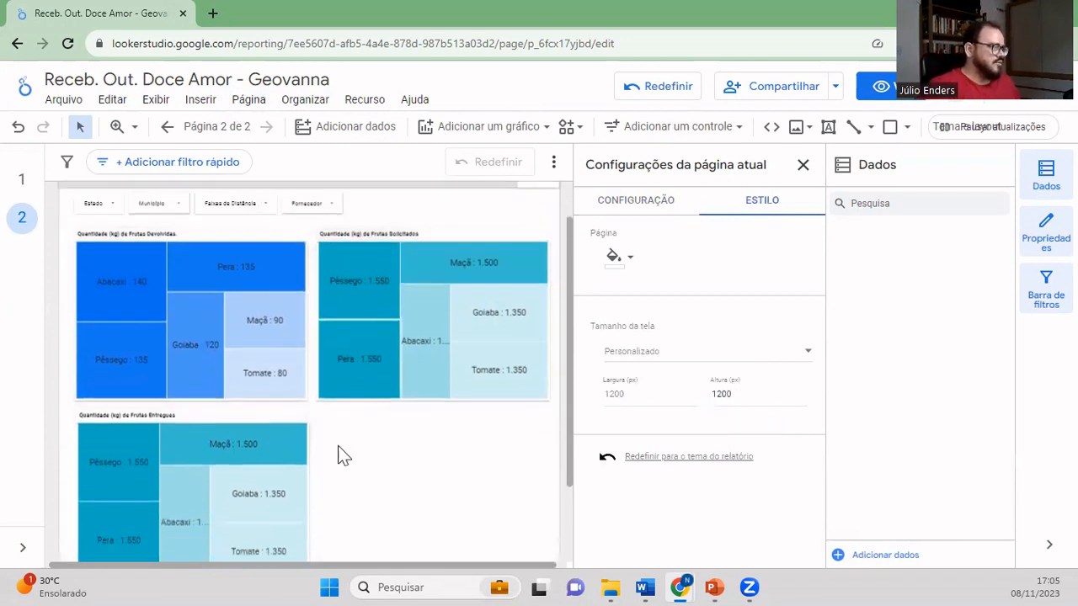
- Nudge the lower treemap and its title slightly down and replace the treemap's metric with Kg - Entregues
drag(340, 487, 94, 305)
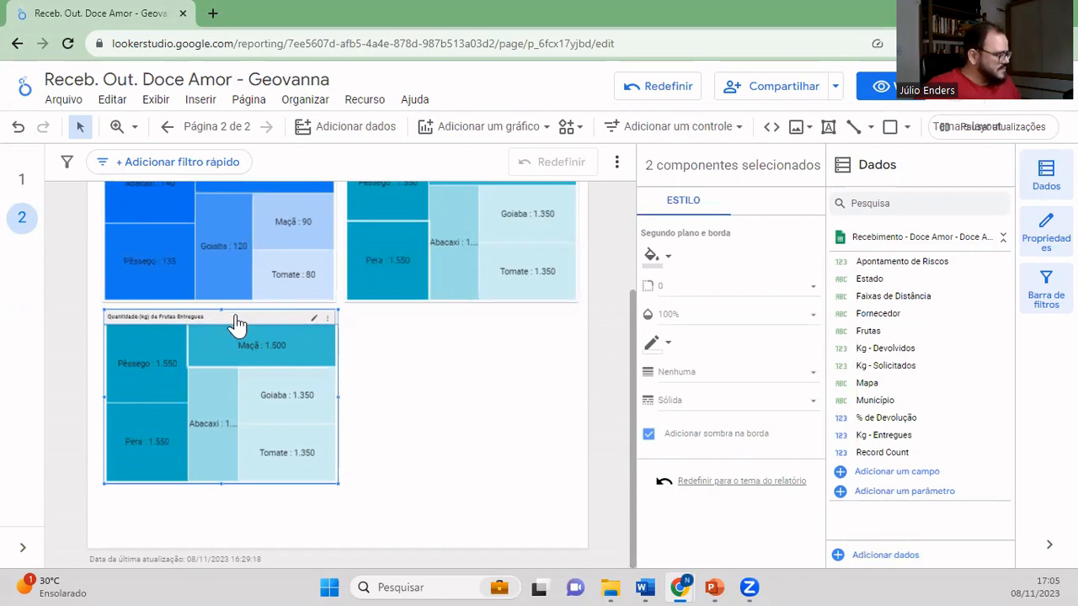
drag(237, 323, 235, 328)
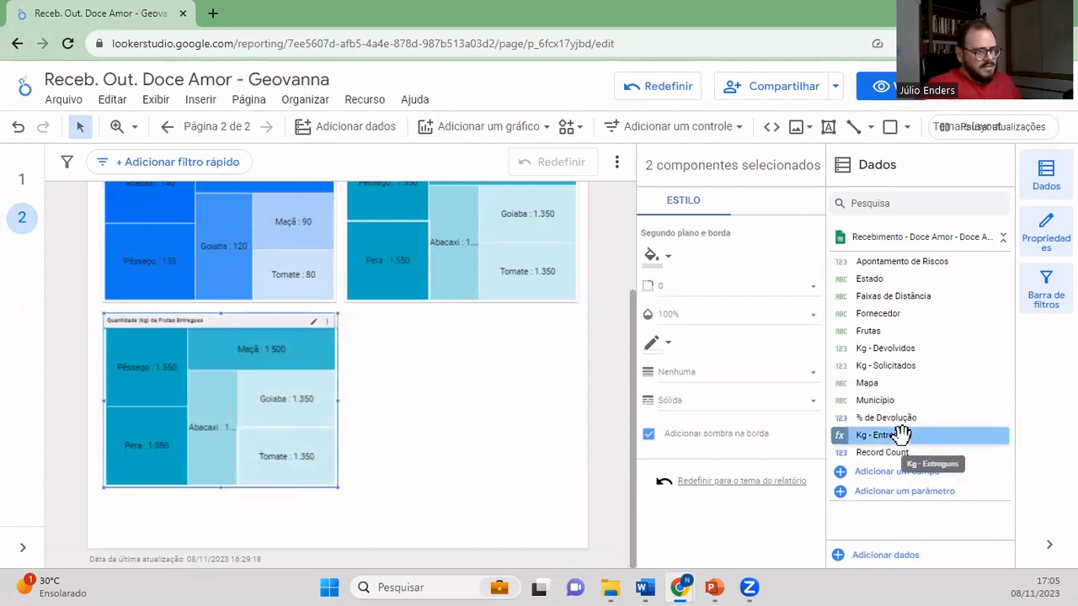
click(287, 485)
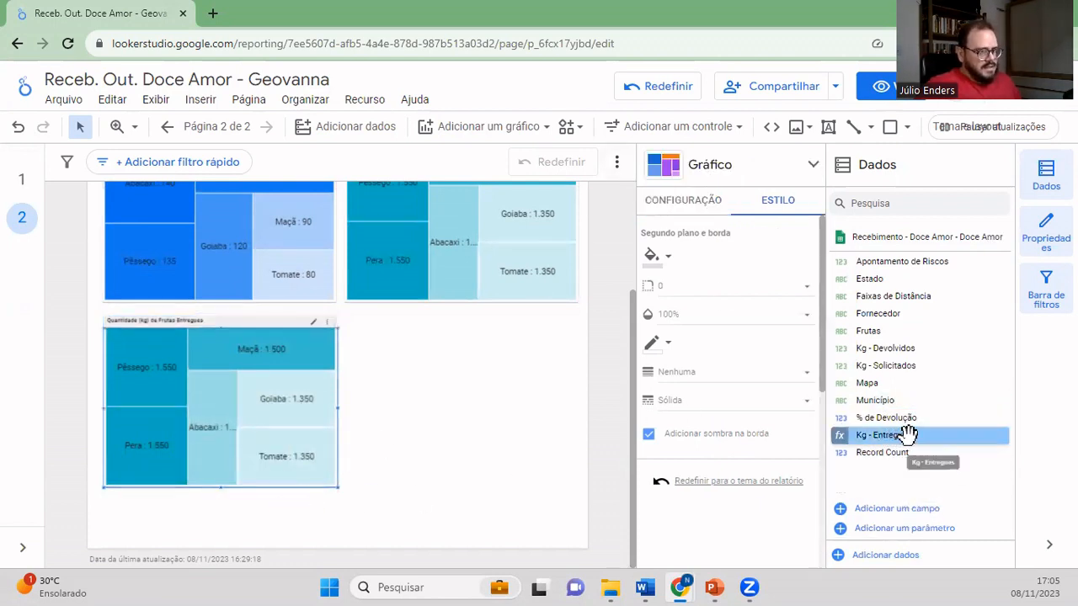
click(699, 202)
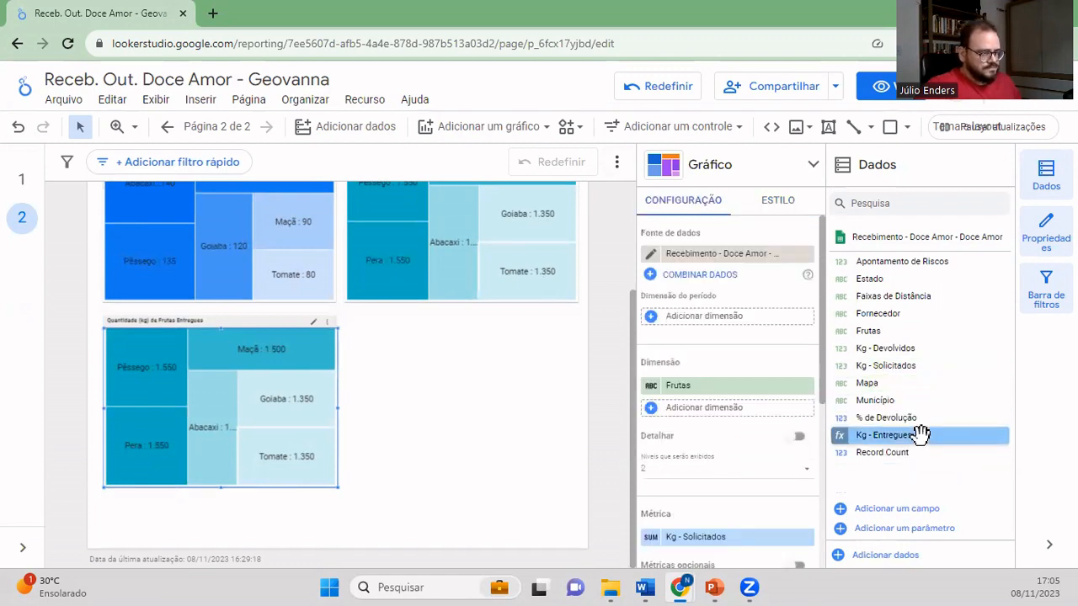
drag(920, 433, 760, 545)
mouse_move(208, 431)
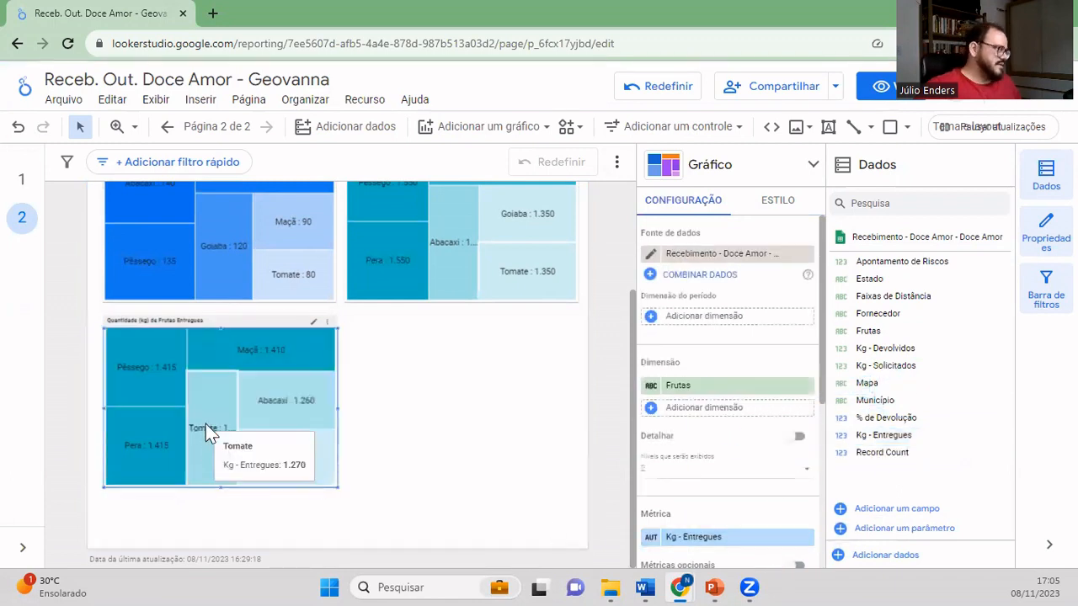
- Set the main colour of the lower Frutas Entregues treemap to a medium blue, after trying a darker blue
scroll(409, 485, up, 1)
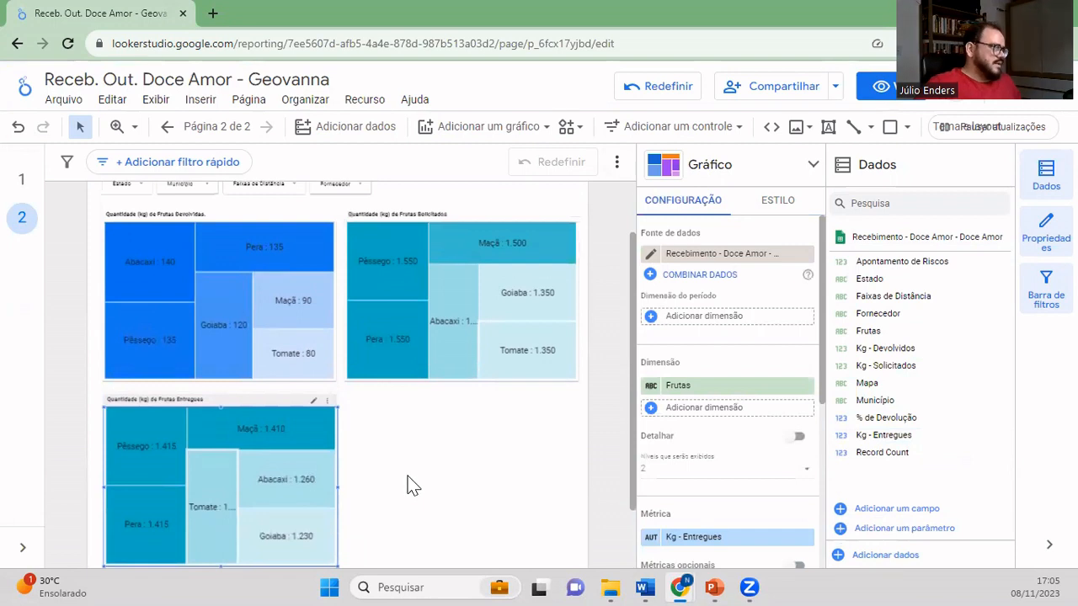
scroll(364, 464, down, 1)
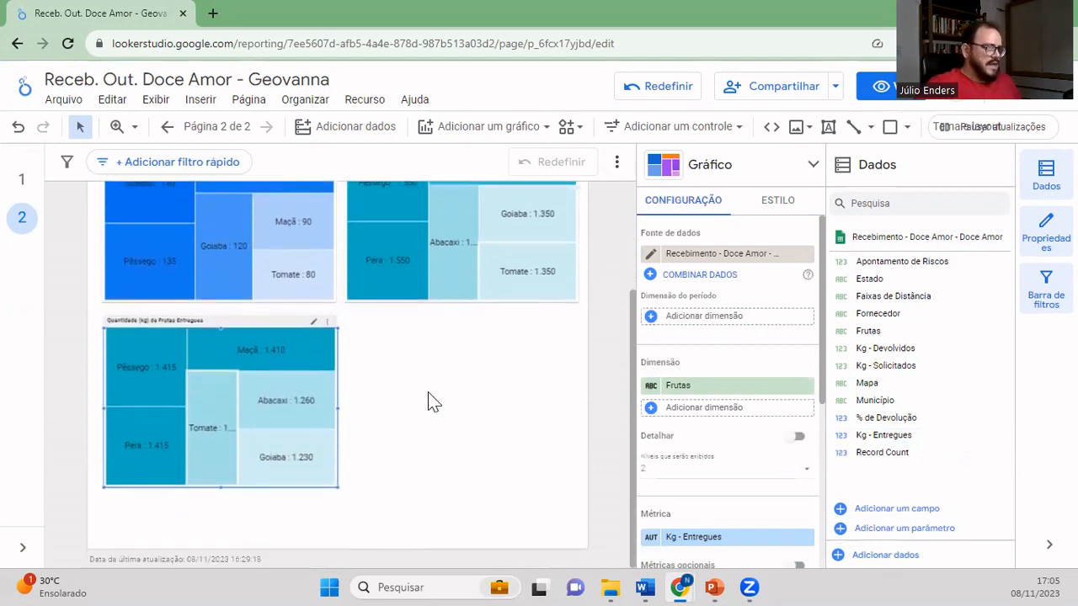
click(775, 207)
click(661, 264)
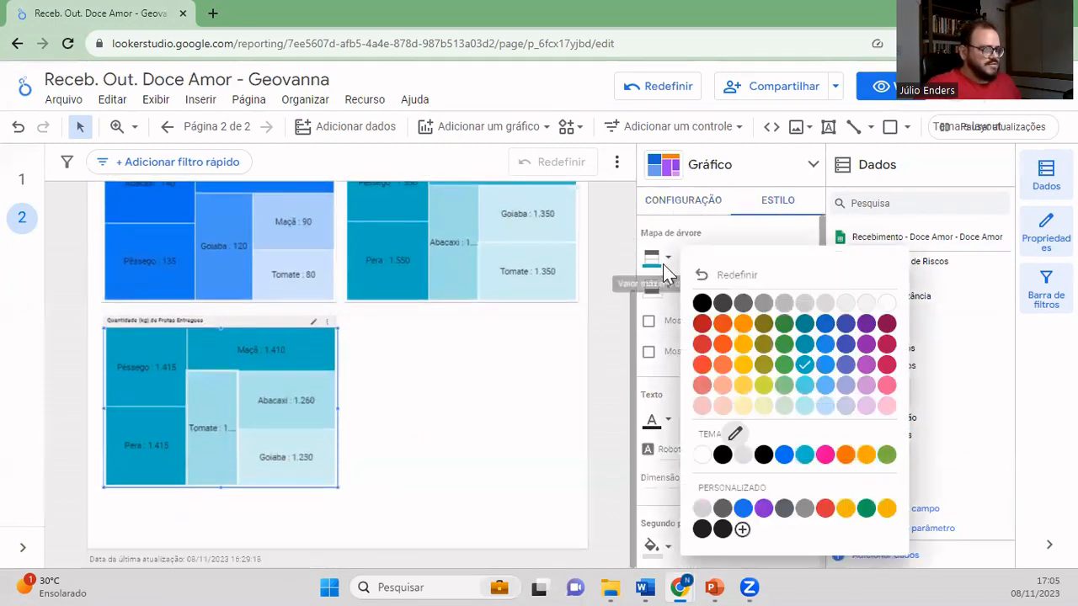
click(823, 325)
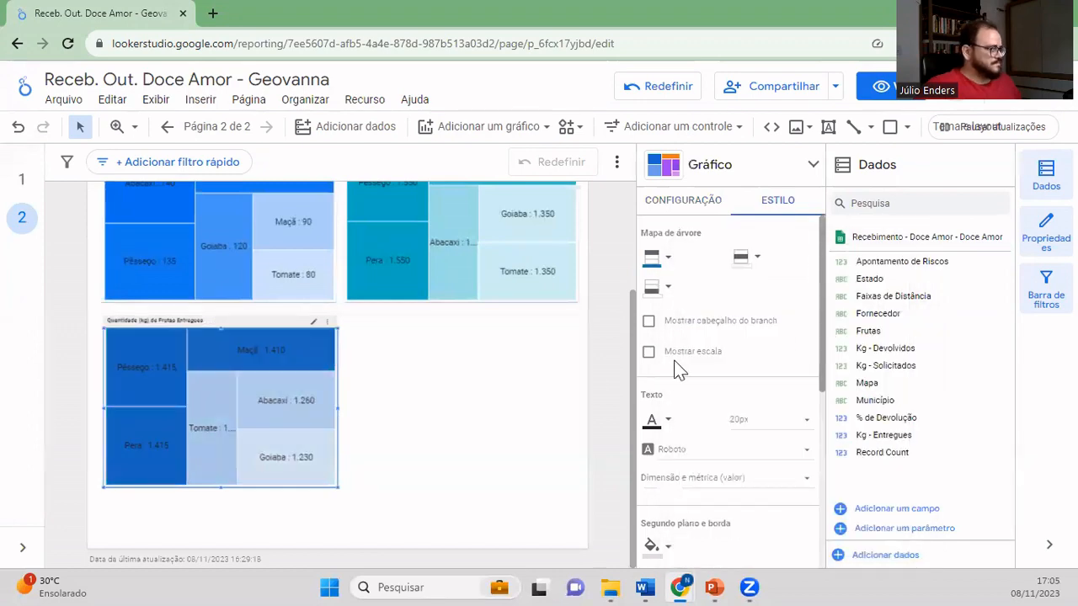
click(651, 258)
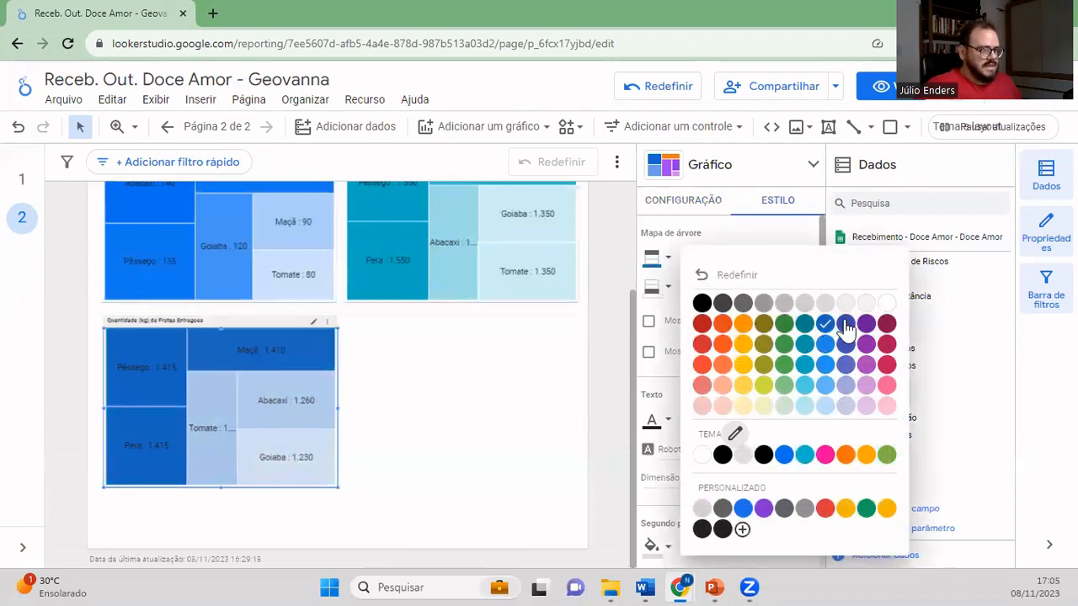
click(825, 344)
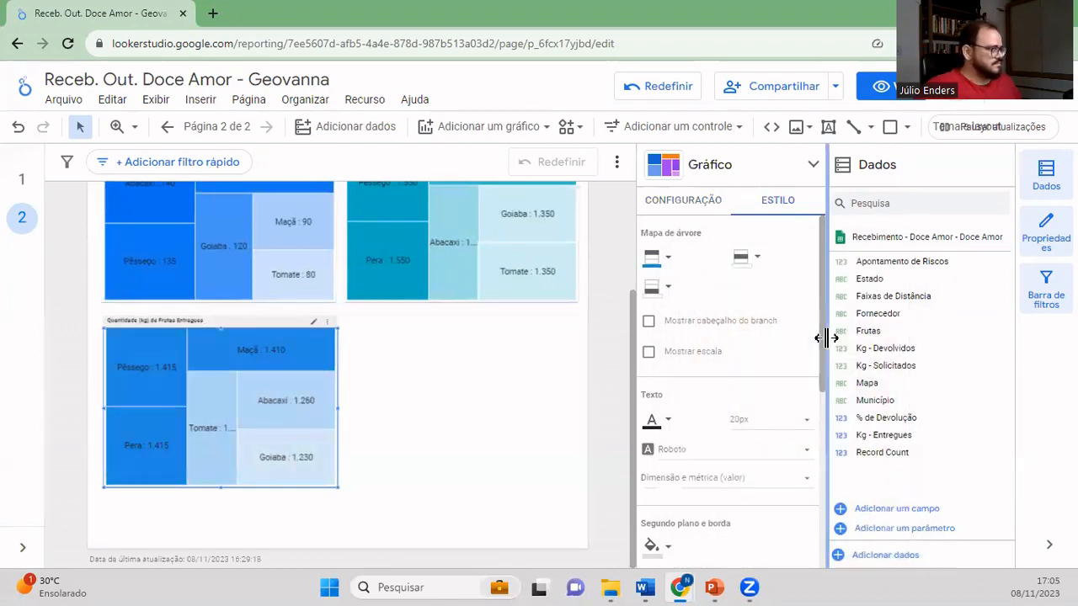
click(444, 383)
- Set the main colour of the Frutas Devolvidas treemap to a light red
scroll(445, 390, up, 2)
click(325, 228)
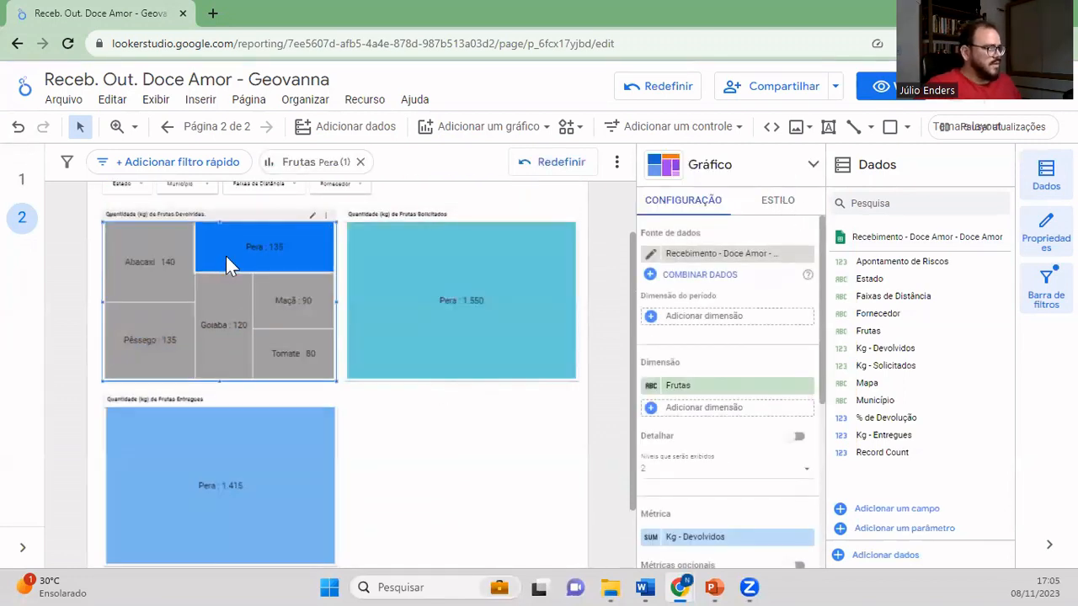
click(226, 256)
click(776, 202)
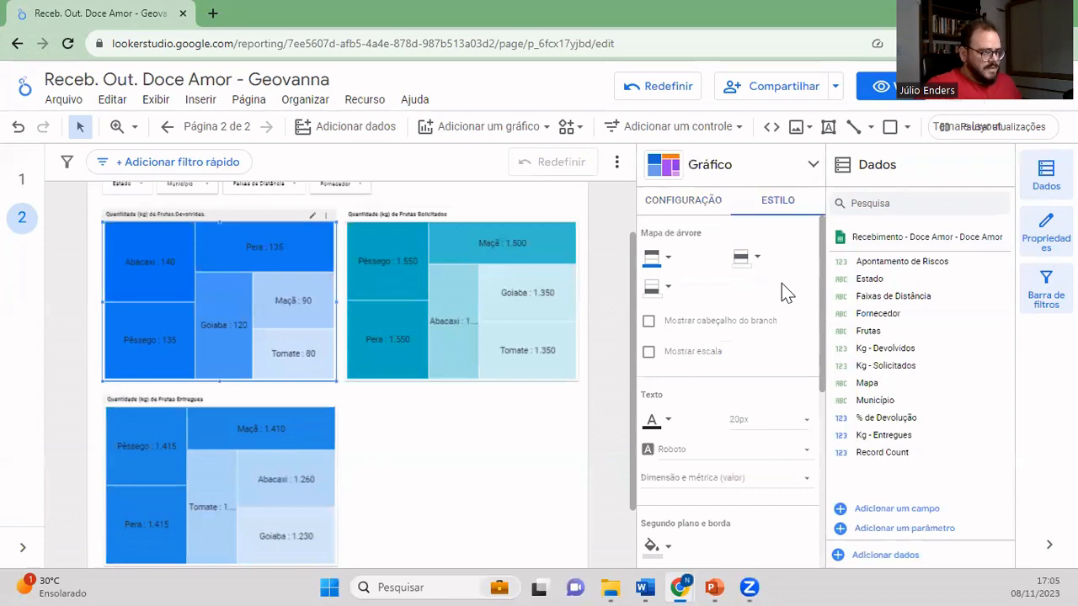
click(653, 258)
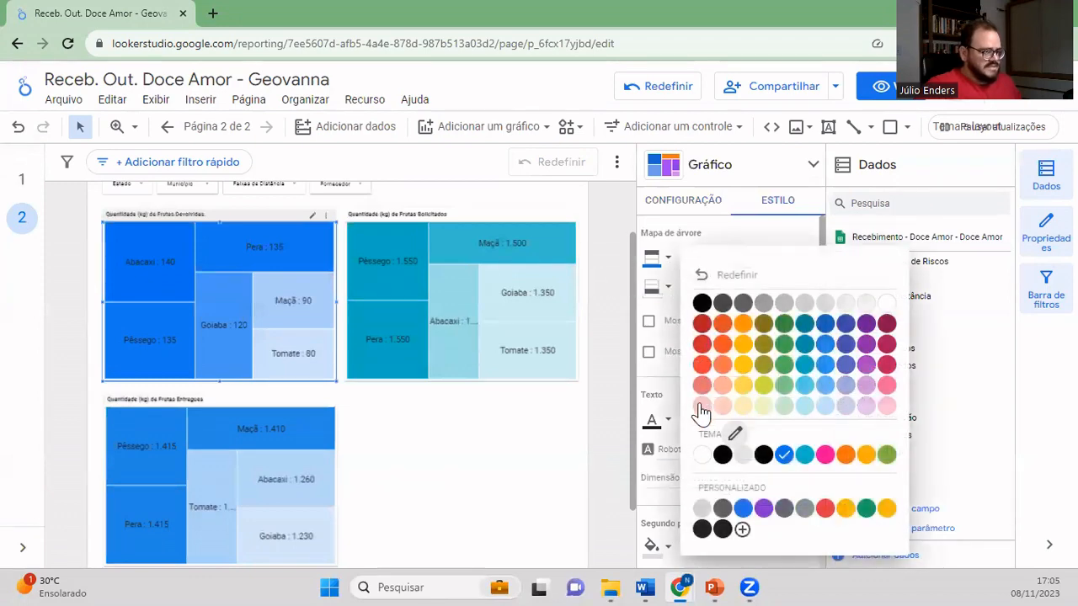
click(702, 385)
click(514, 432)
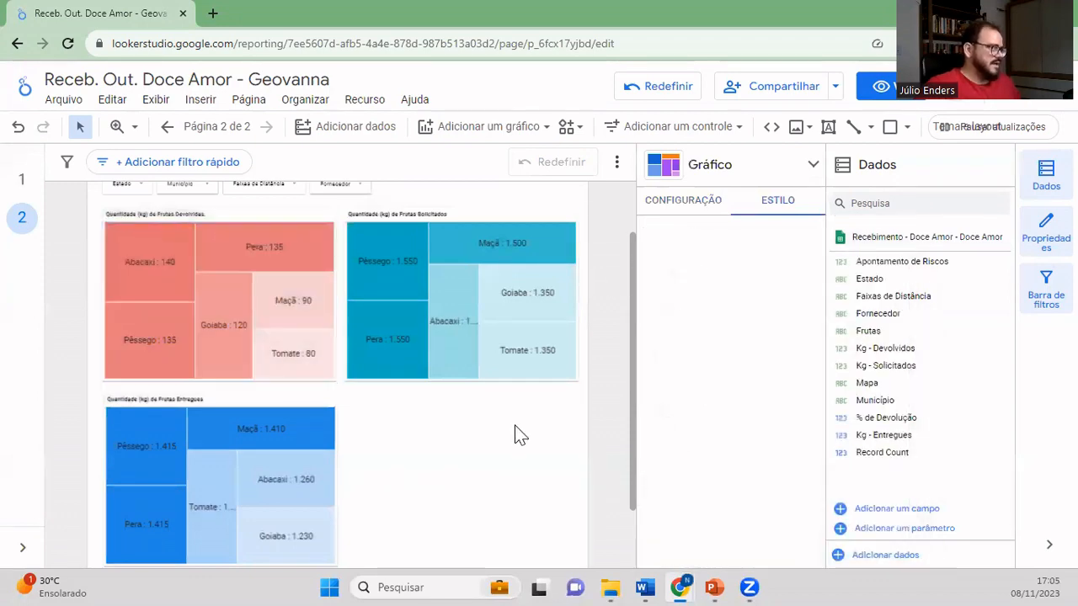
scroll(515, 434, down, 2)
scroll(517, 434, up, 2)
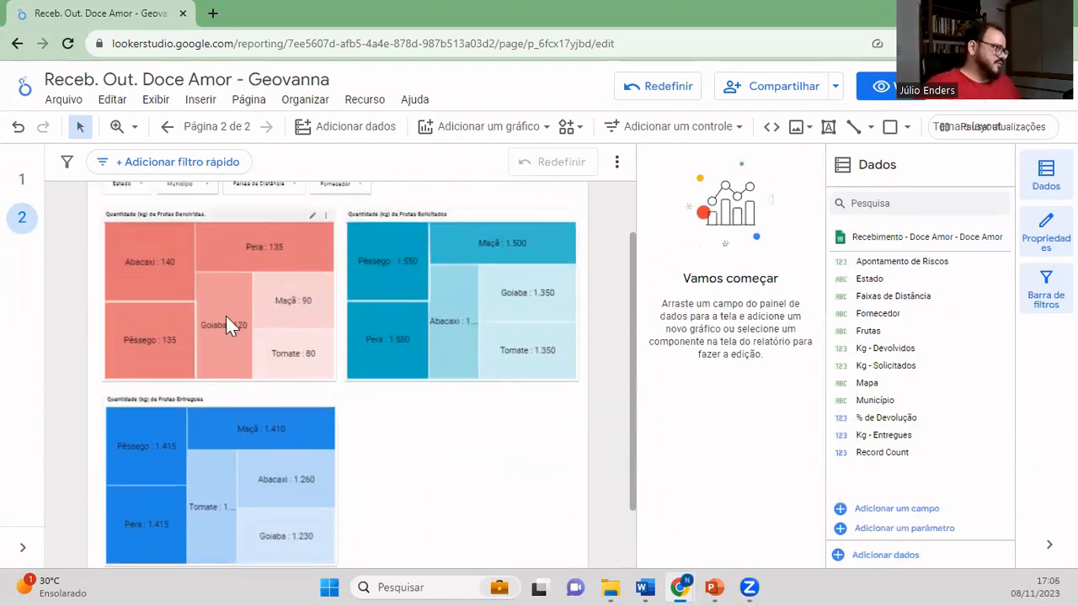
scroll(404, 473, down, 2)
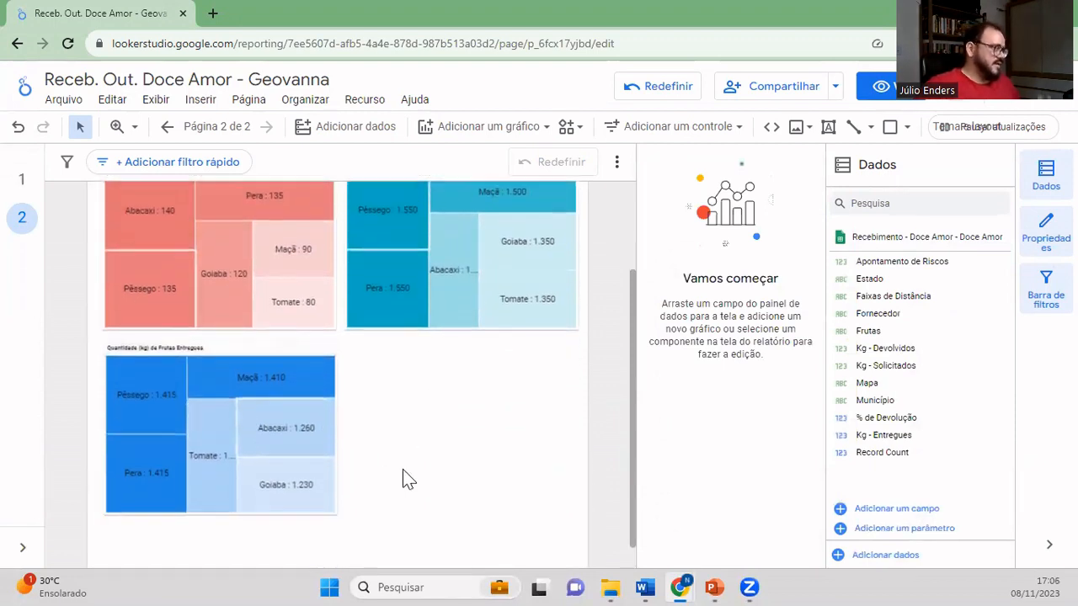
- Test cross-filtering by selecting Pera in the Frutas Devolvidas treemap, and clear the filter after comparing all three treemaps
scroll(404, 476, up, 2)
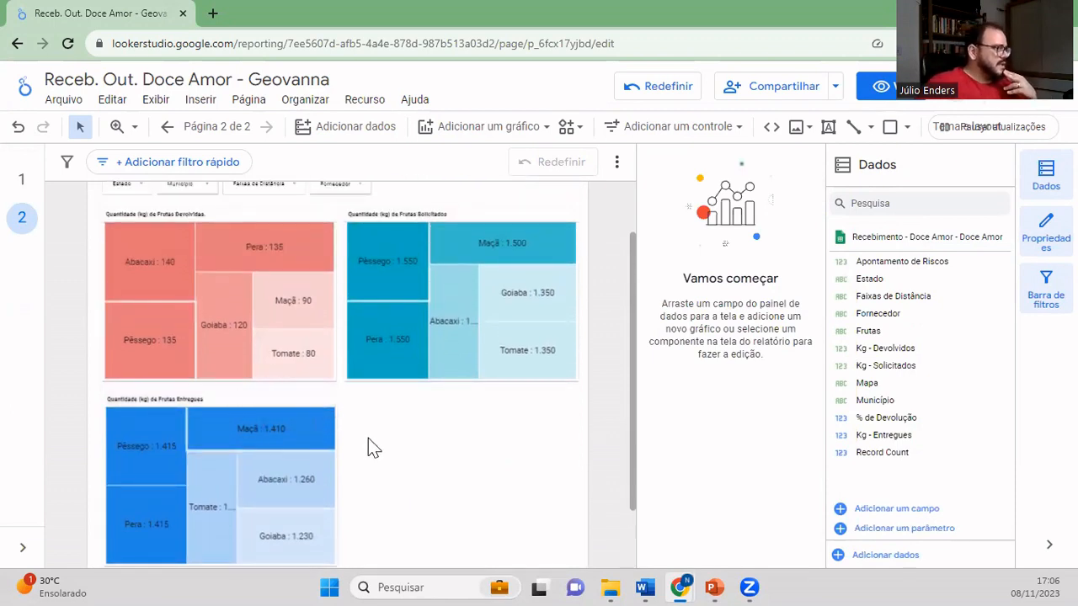
scroll(370, 446, up, 2)
scroll(368, 445, down, 2)
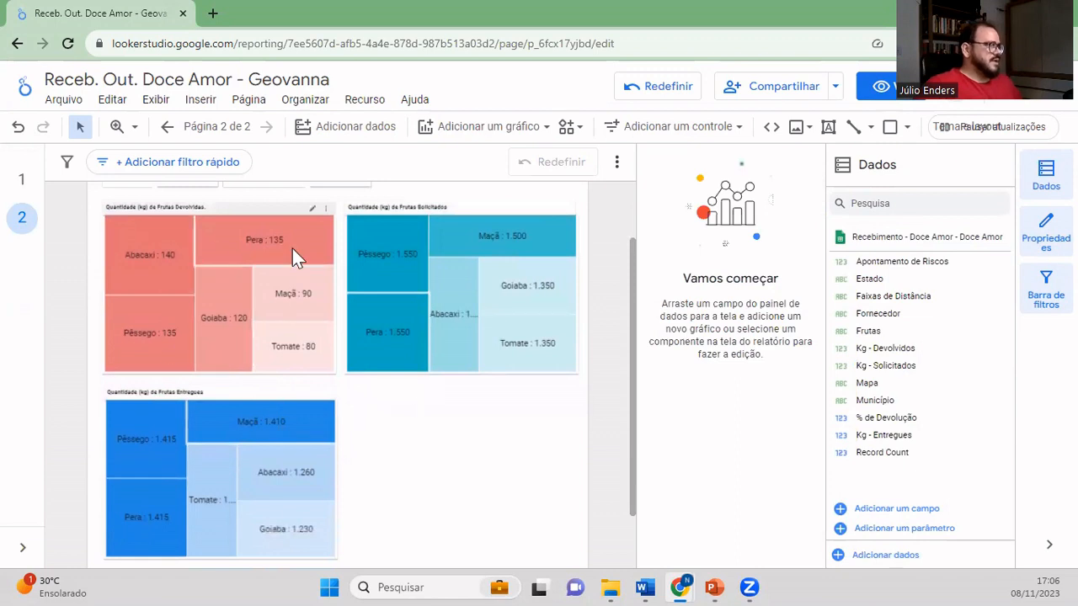
mouse_move(292, 248)
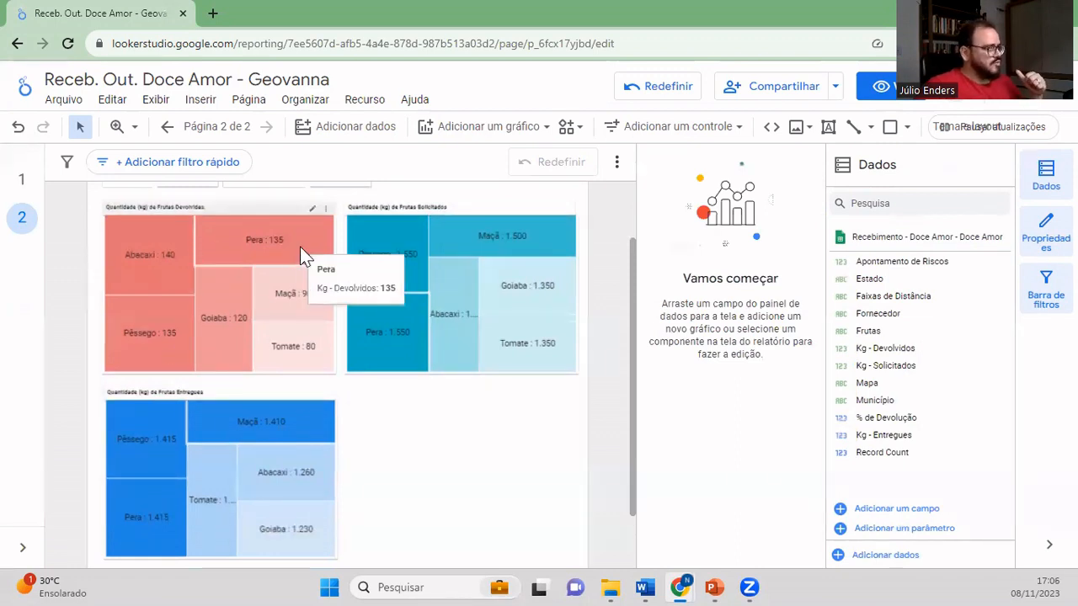
click(300, 246)
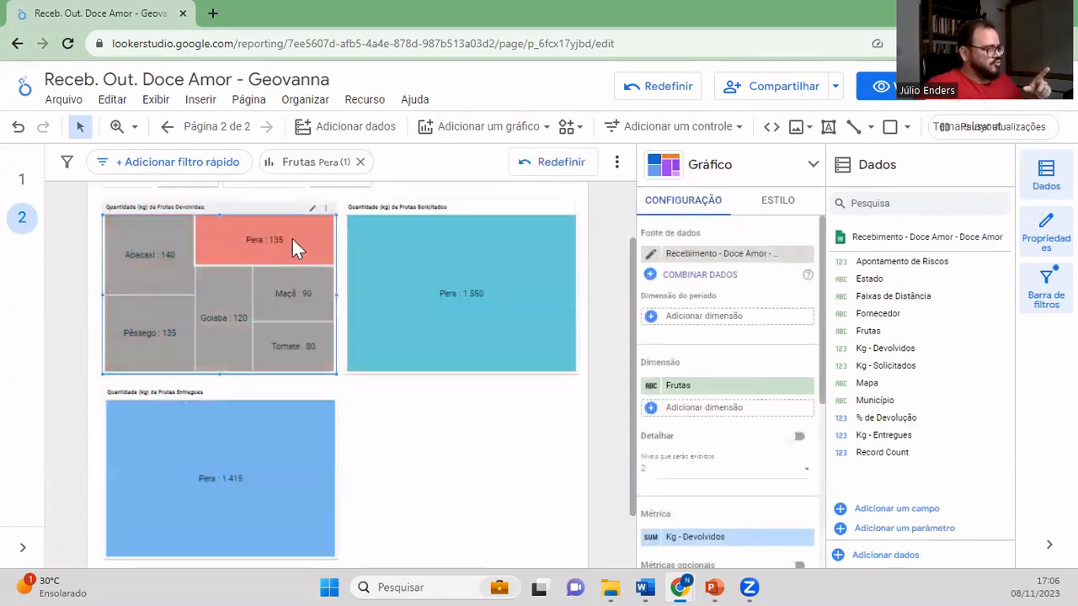
mouse_move(295, 253)
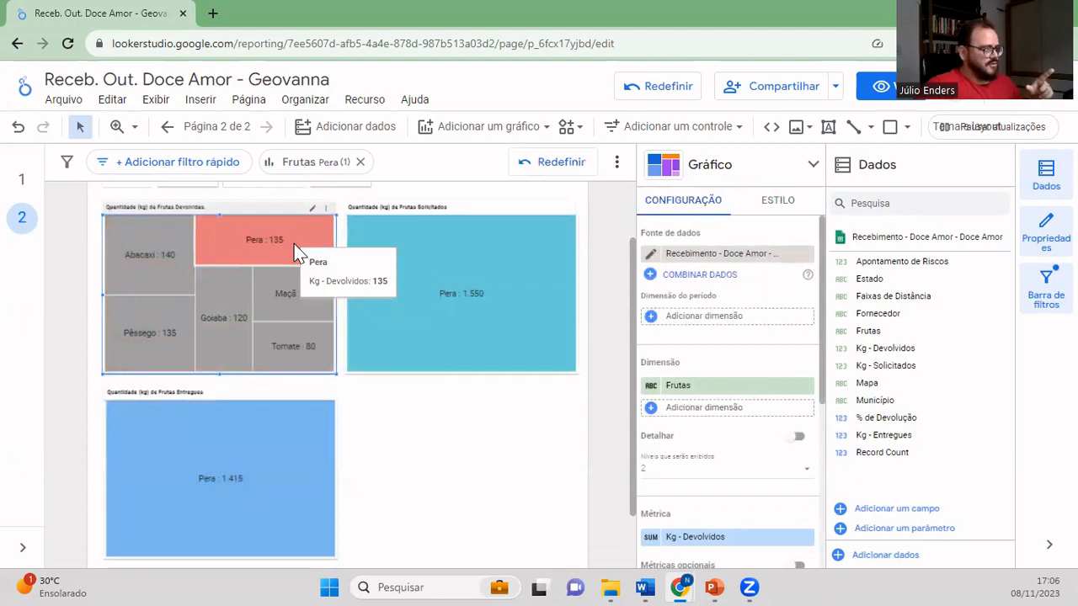
scroll(331, 366, up, 1)
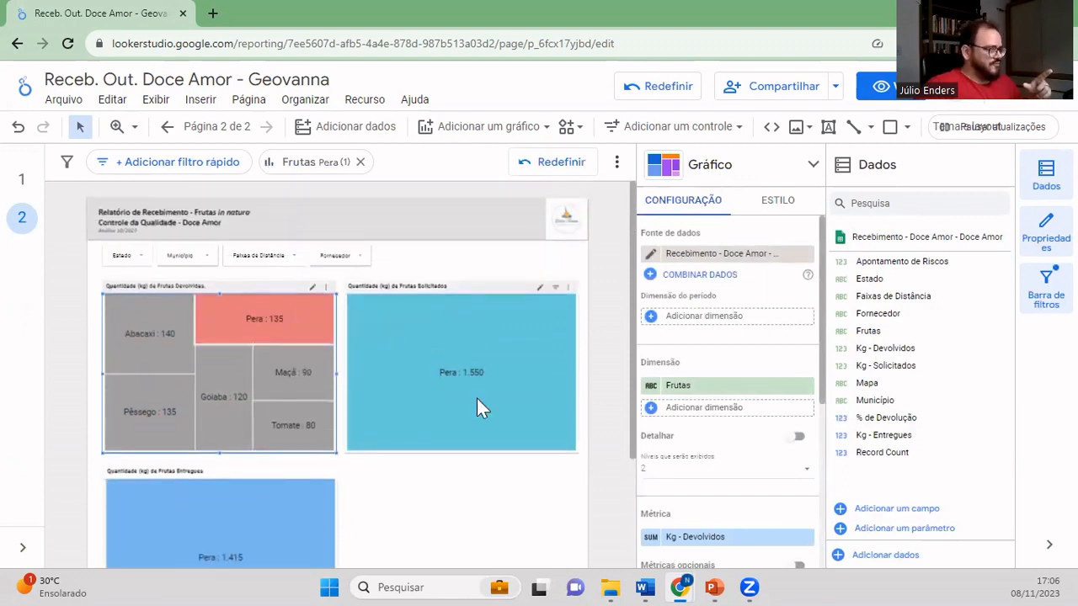
scroll(437, 483, down, 1)
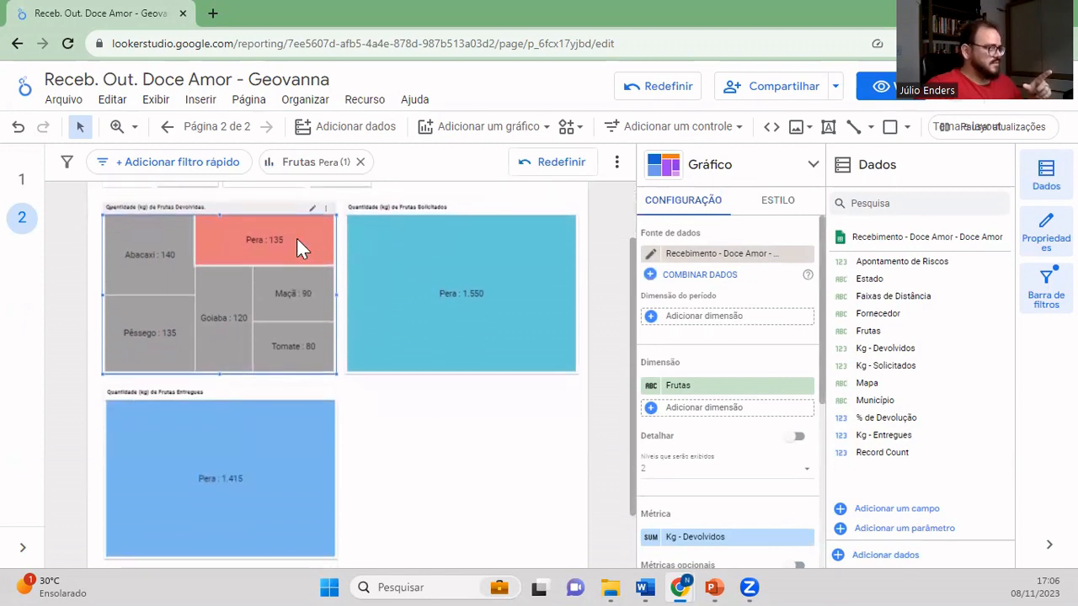
click(332, 353)
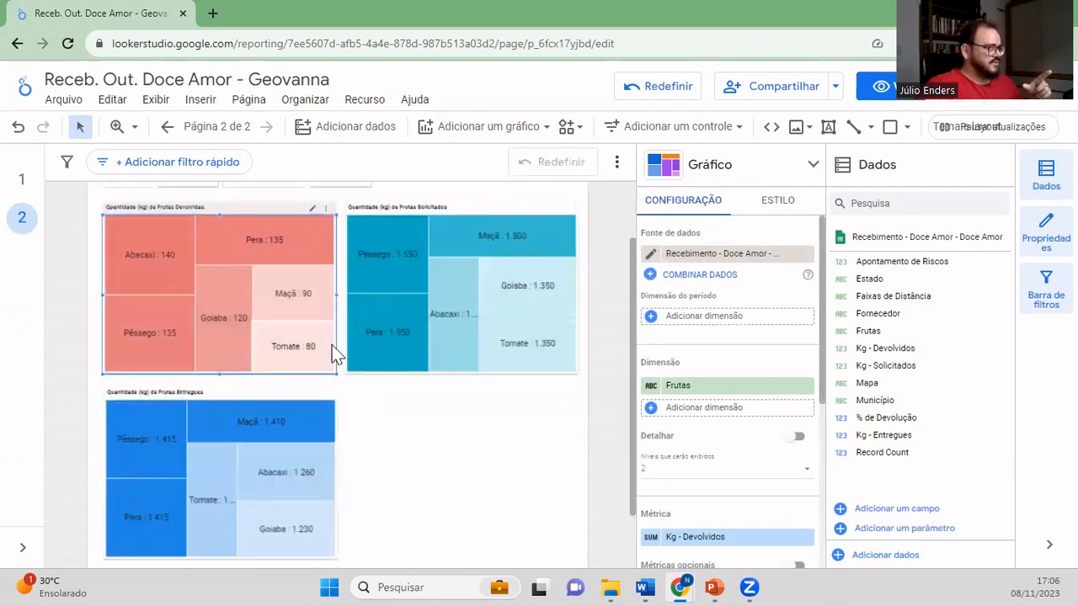
- Test cross-filtering by selecting Maçã in the Frutas Entregues treemap, clearing the filter after each check
click(286, 421)
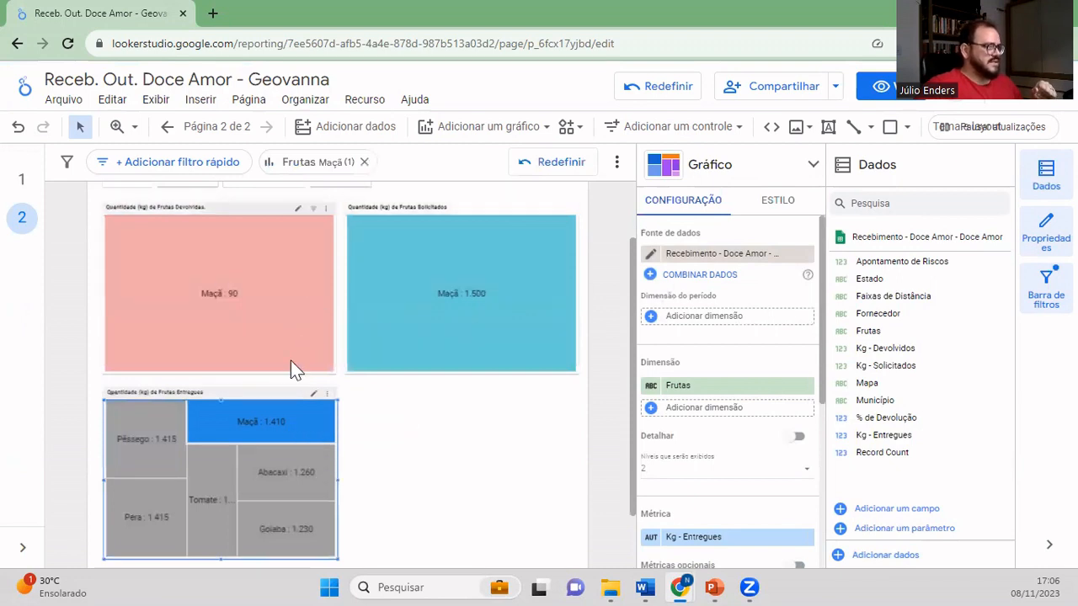
click(280, 418)
scroll(407, 418, up, 2)
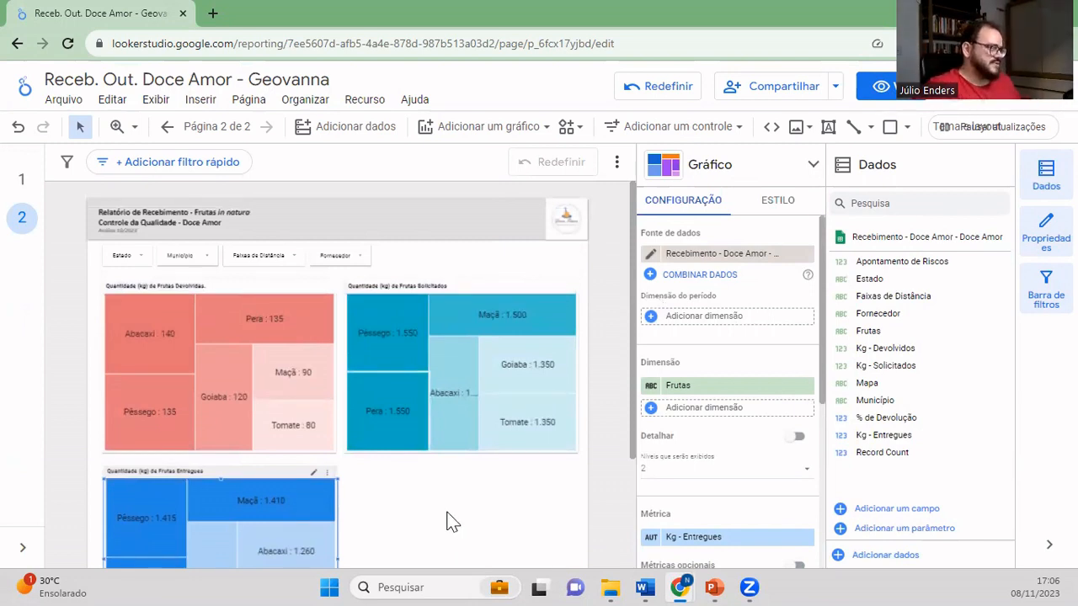
scroll(447, 512, down, 4)
click(282, 352)
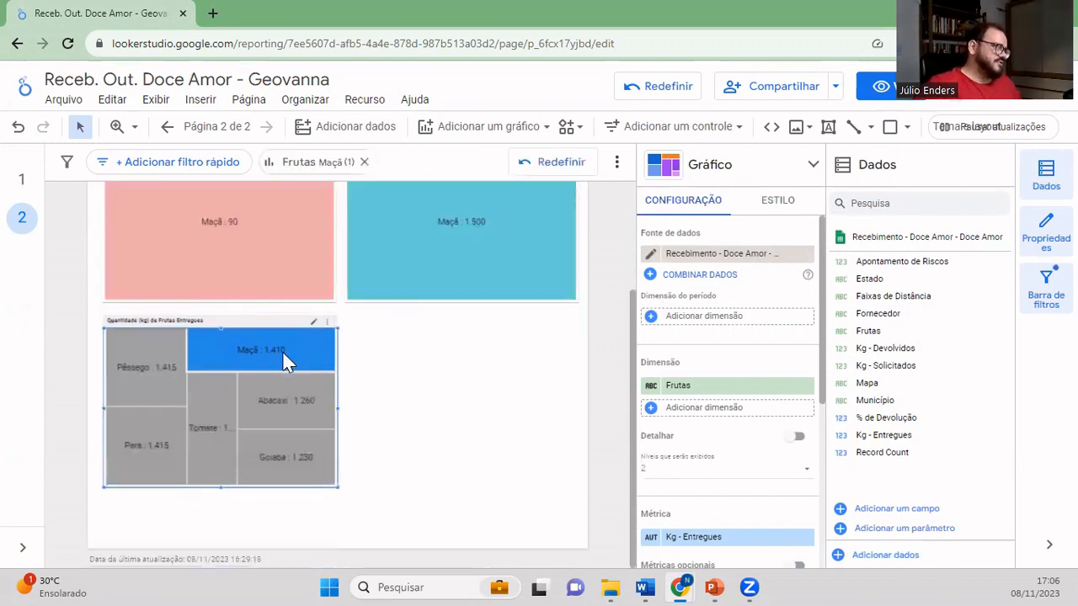
click(283, 354)
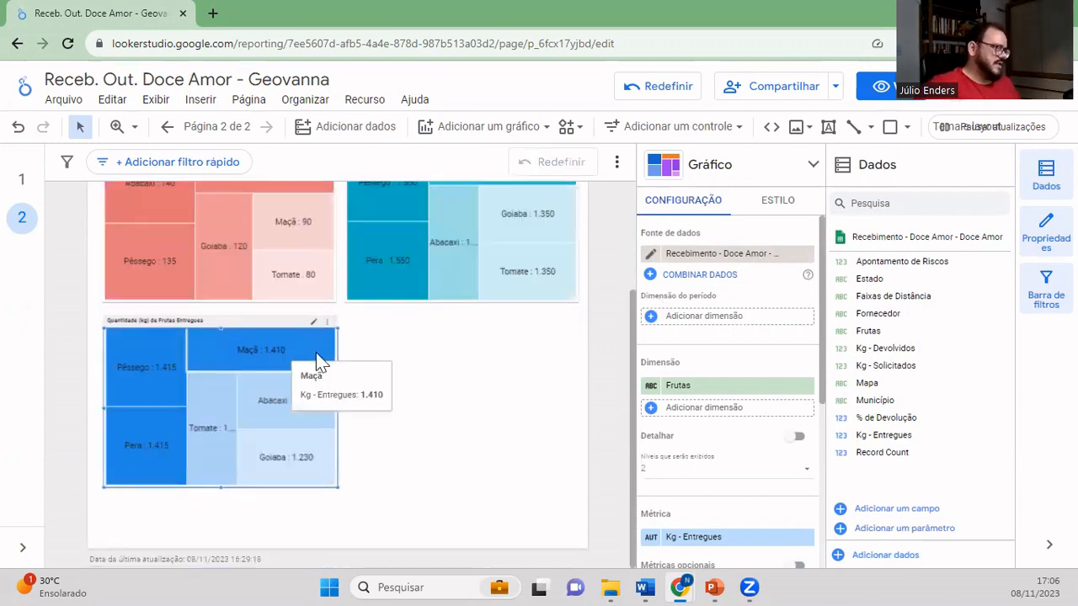
click(476, 398)
scroll(435, 444, up, 2)
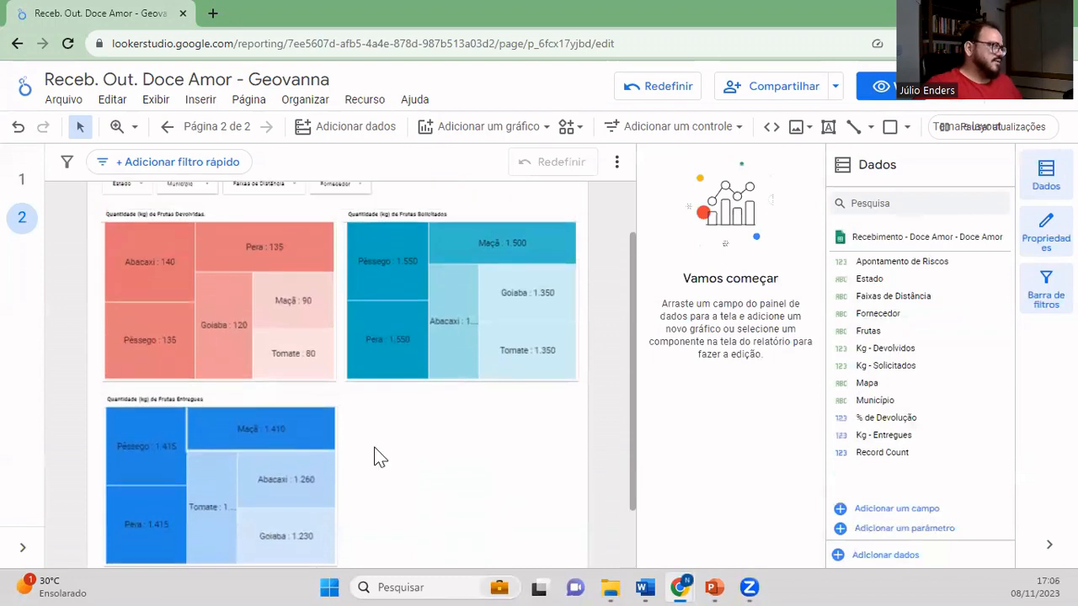
scroll(441, 447, down, 2)
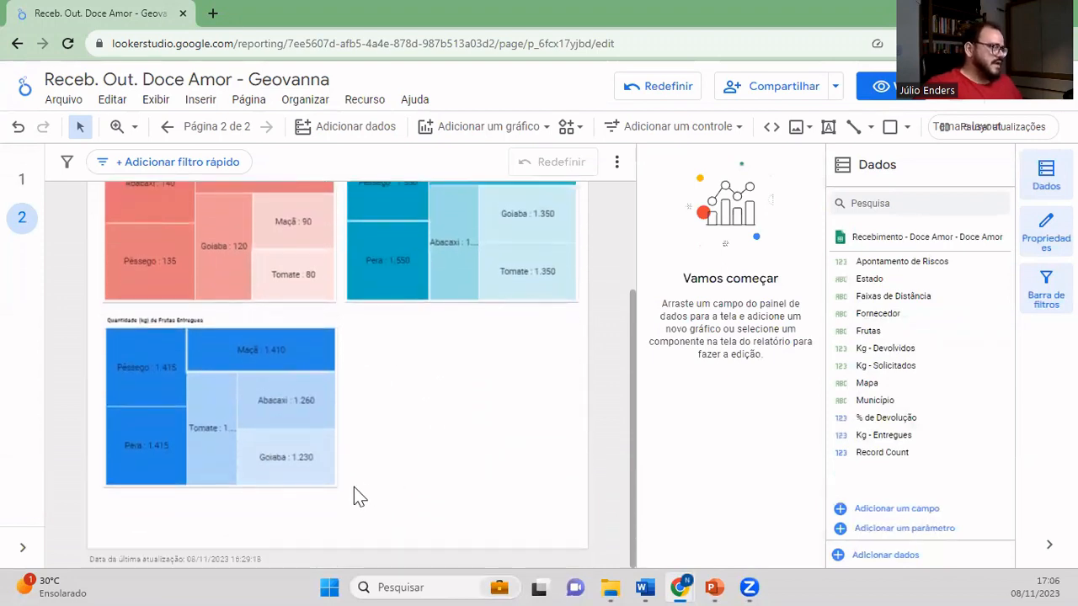
- Duplicate the Frutas Entregues treemap together with its title and align the copy beside the original, below Frutas Solicitados
drag(92, 309, 508, 396)
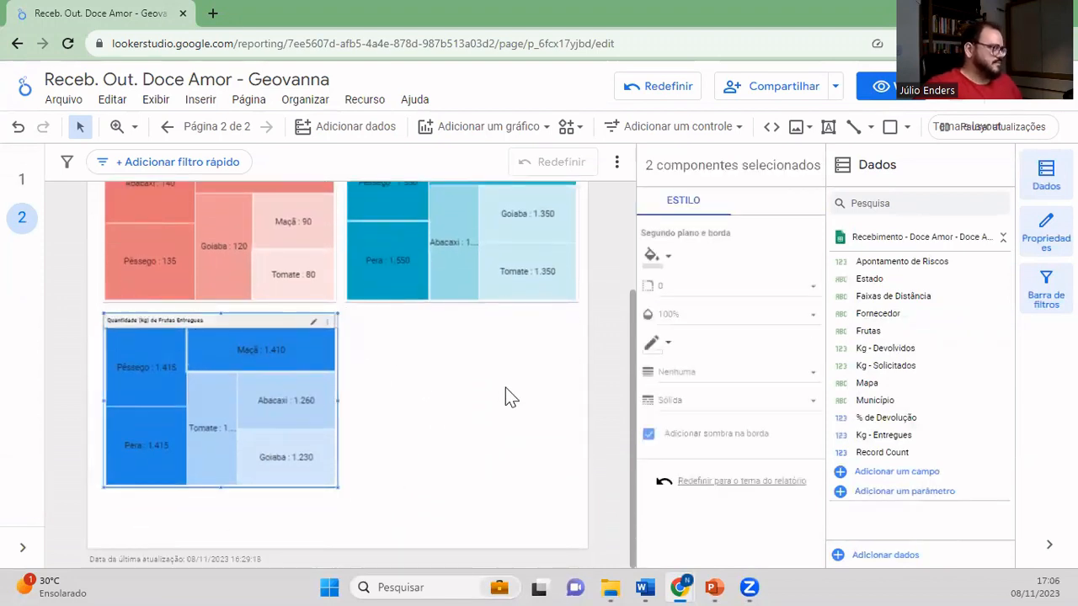
key(ctrl+v)
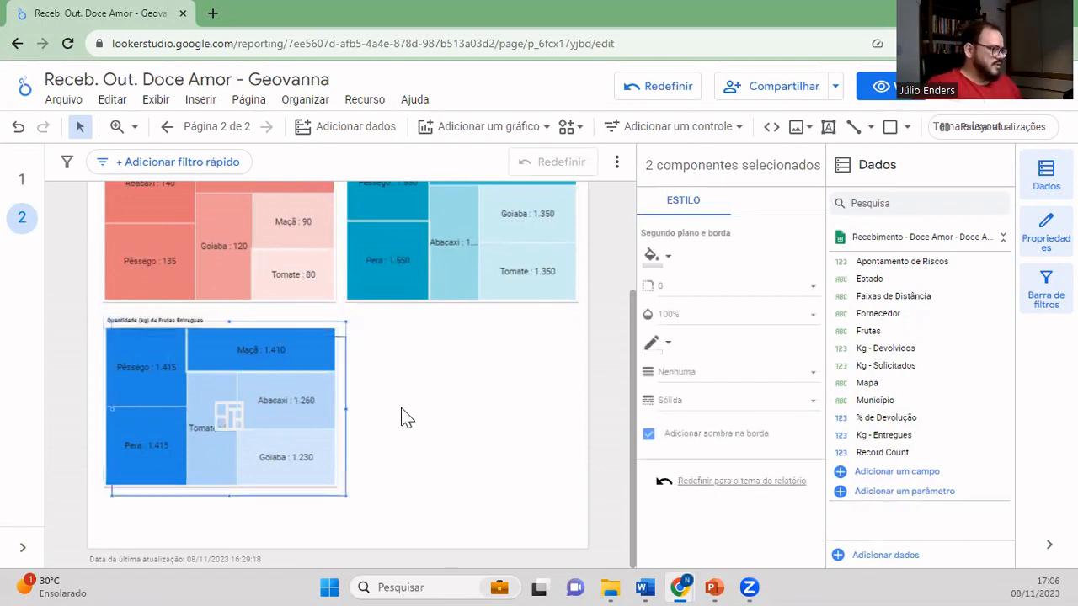
drag(294, 341, 527, 324)
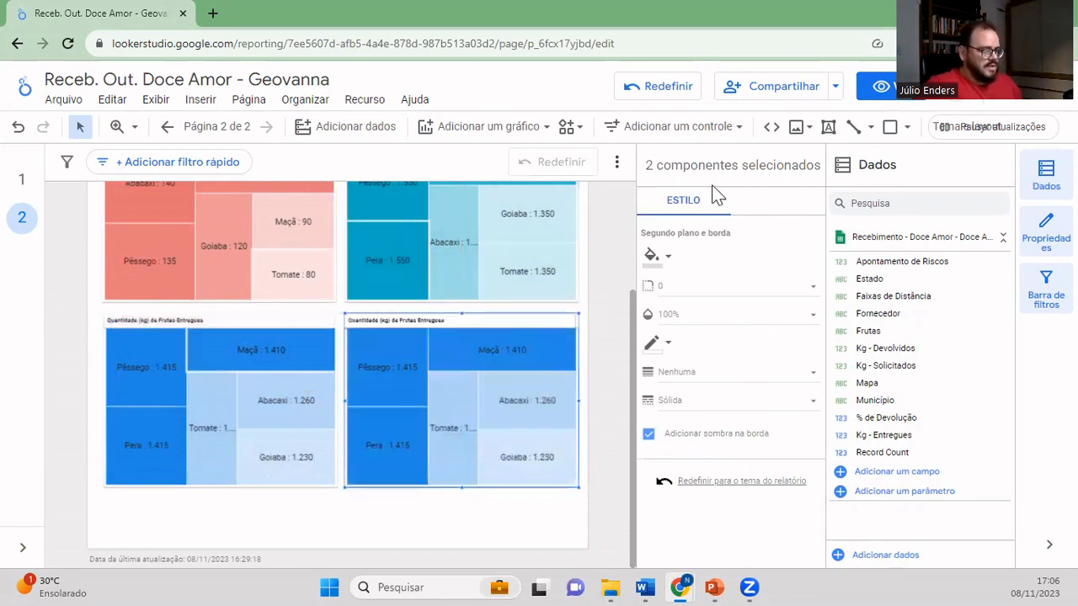
- Set the maximum-value colour of the copied treemap beside Frutas Entregues to a light amber yellow
click(512, 532)
click(550, 348)
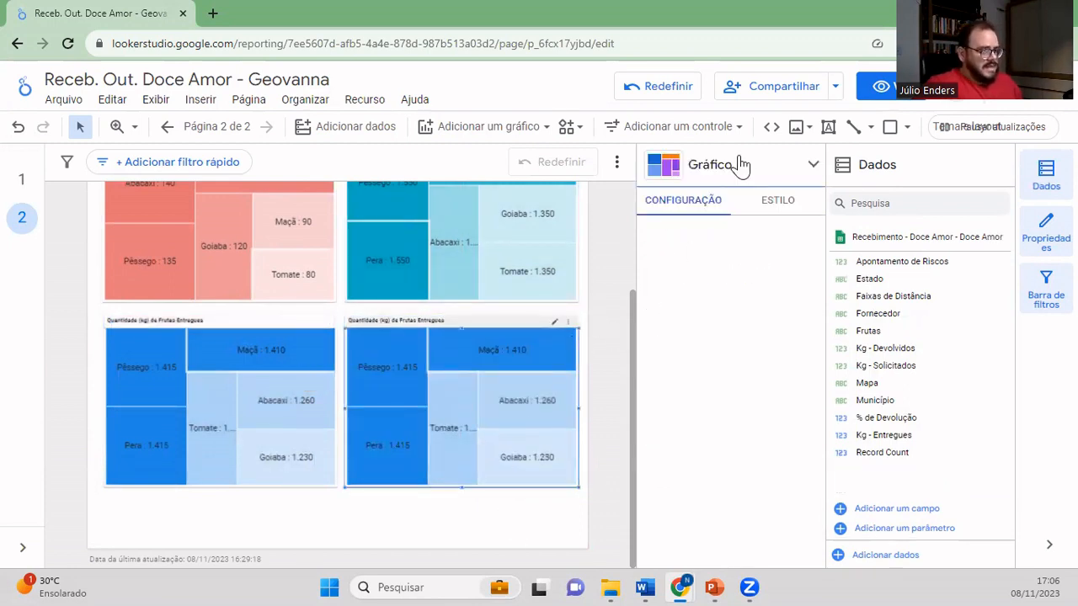
click(775, 201)
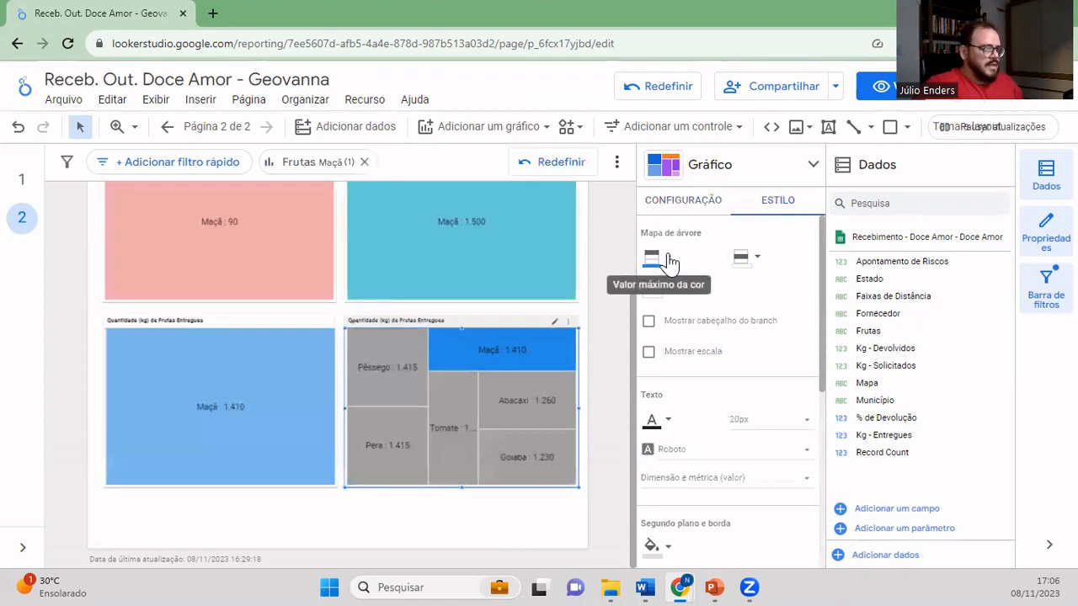
click(547, 345)
click(660, 258)
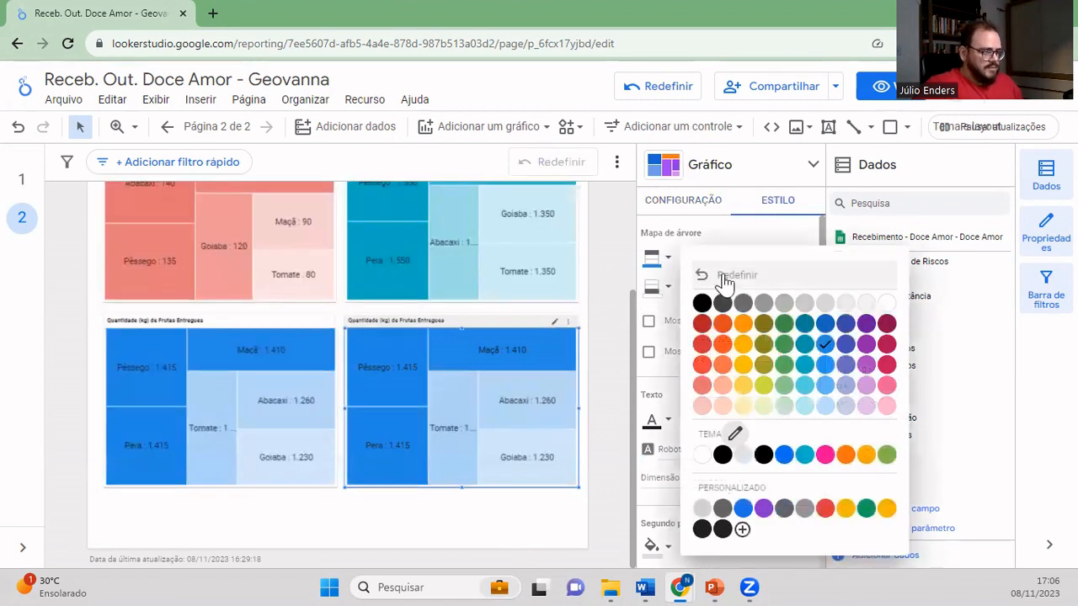
click(744, 386)
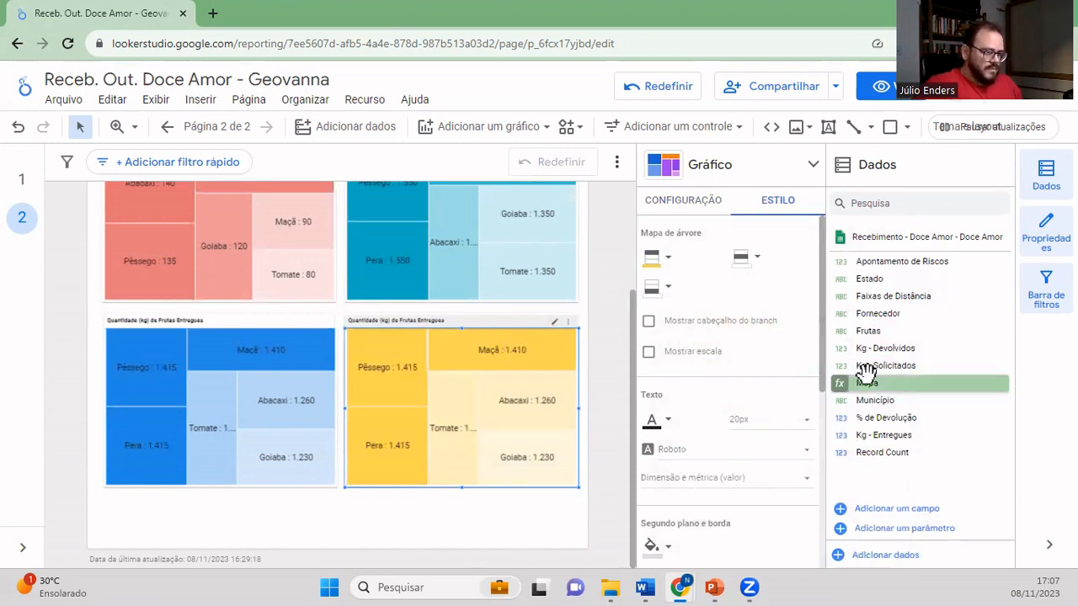
- Replace the yellow treemap's metric with % de Devolução
click(682, 200)
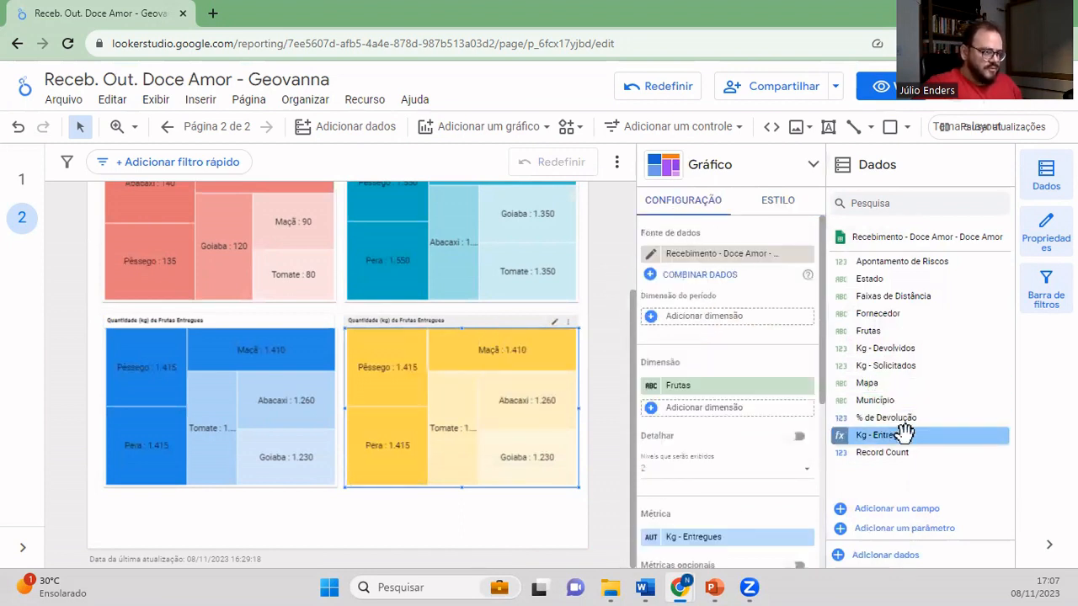
drag(909, 419, 775, 391)
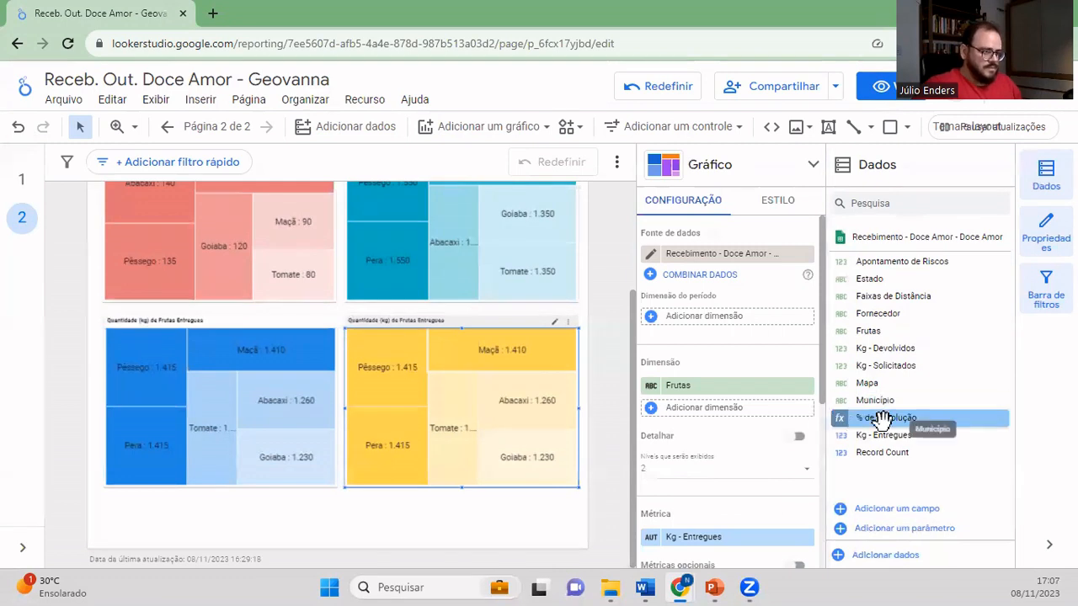
drag(883, 419, 712, 547)
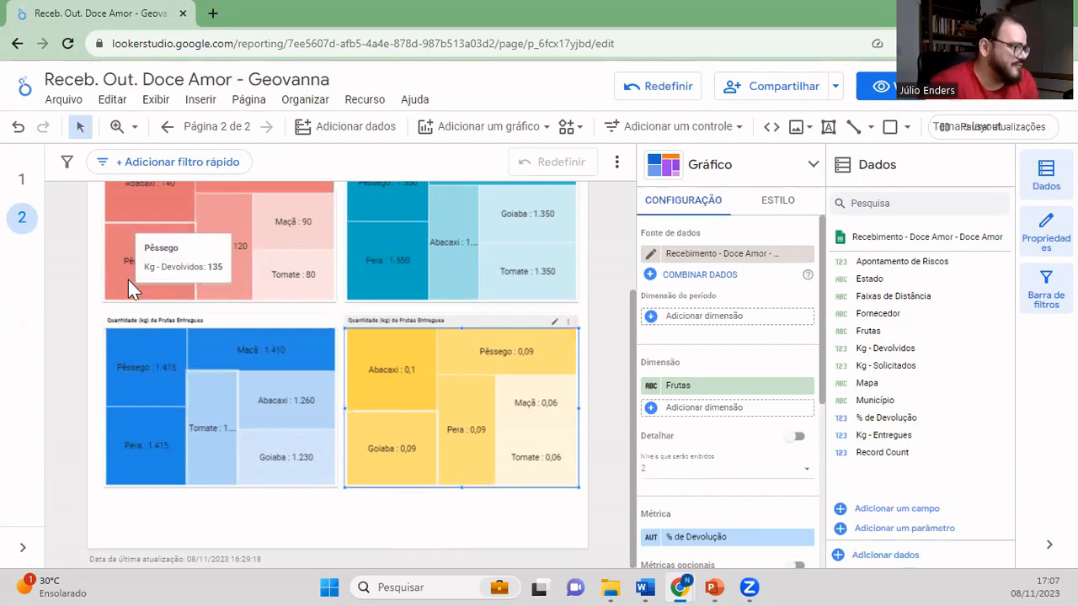
- Change the yellow treemap's title to "Quantidade (kg) de Frutas Tx Devolução"
click(432, 319)
double_click(434, 319)
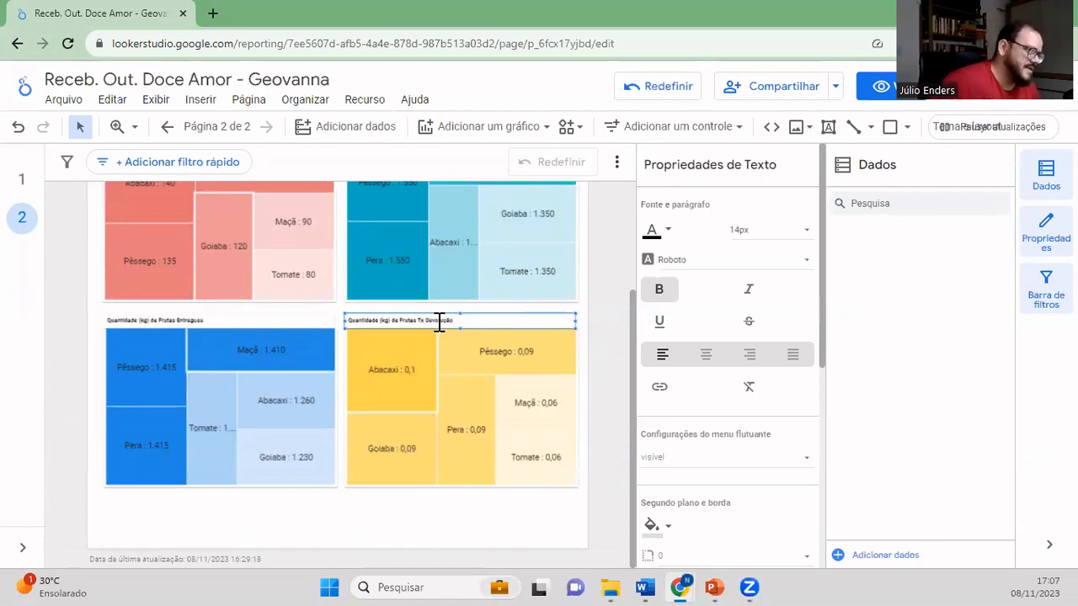
click(503, 521)
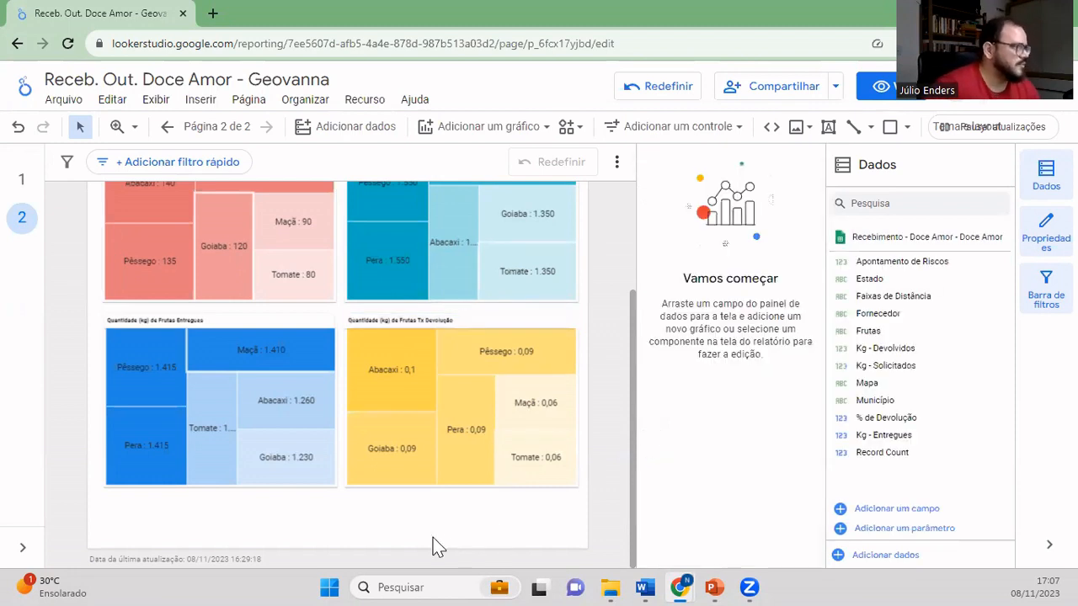
- Review the four treemaps, check the analysis questions on slide 5 in PowerPoint, and return to the Looker Studio report
scroll(436, 546, up, 5)
scroll(433, 548, down, 5)
scroll(552, 546, up, 2)
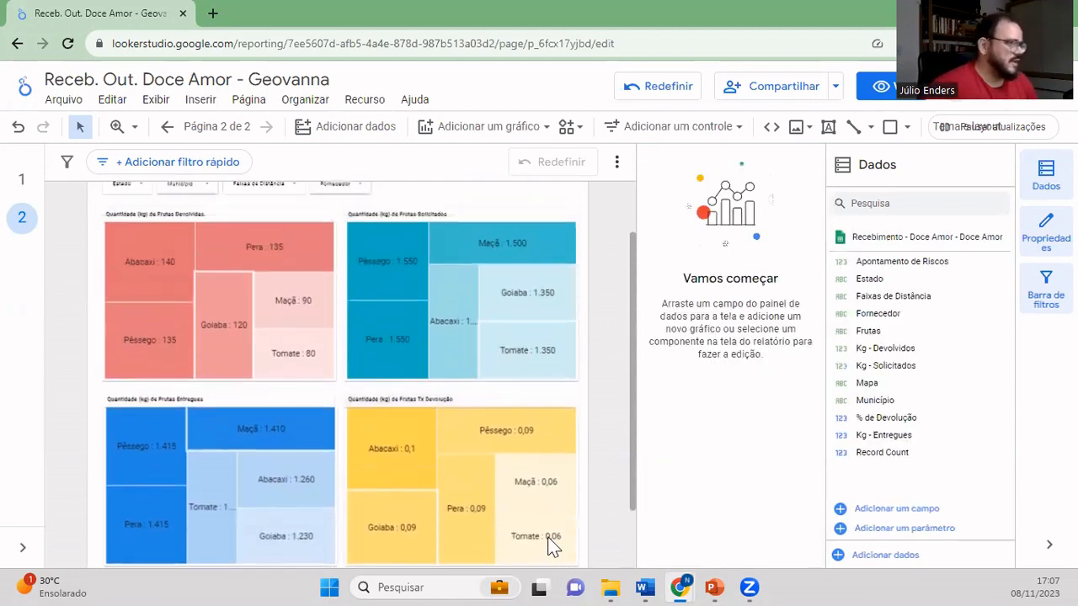
scroll(464, 515, up, 2)
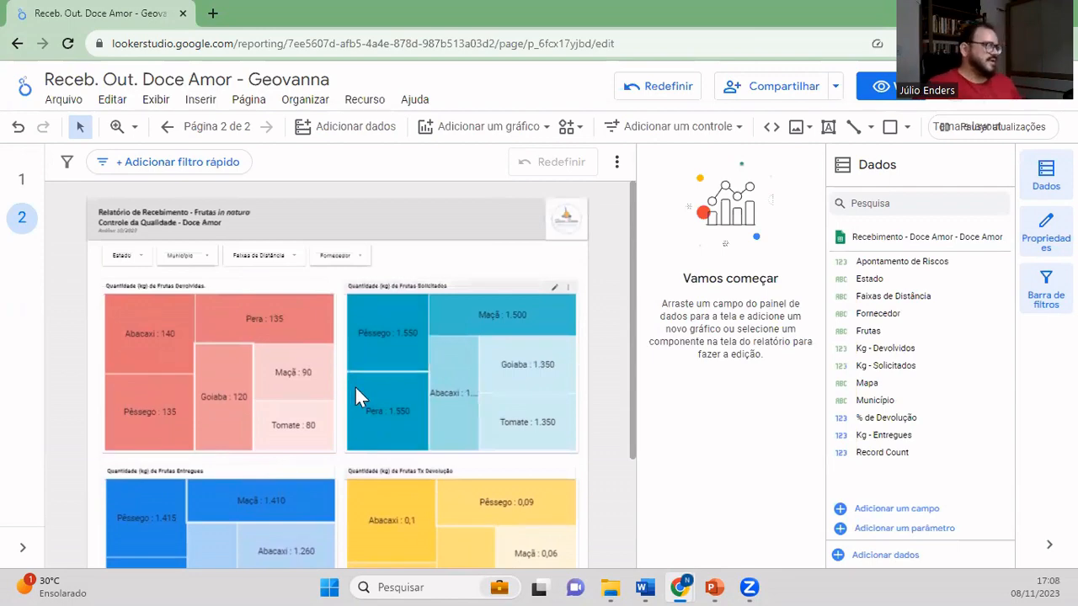
scroll(355, 389, down, 2)
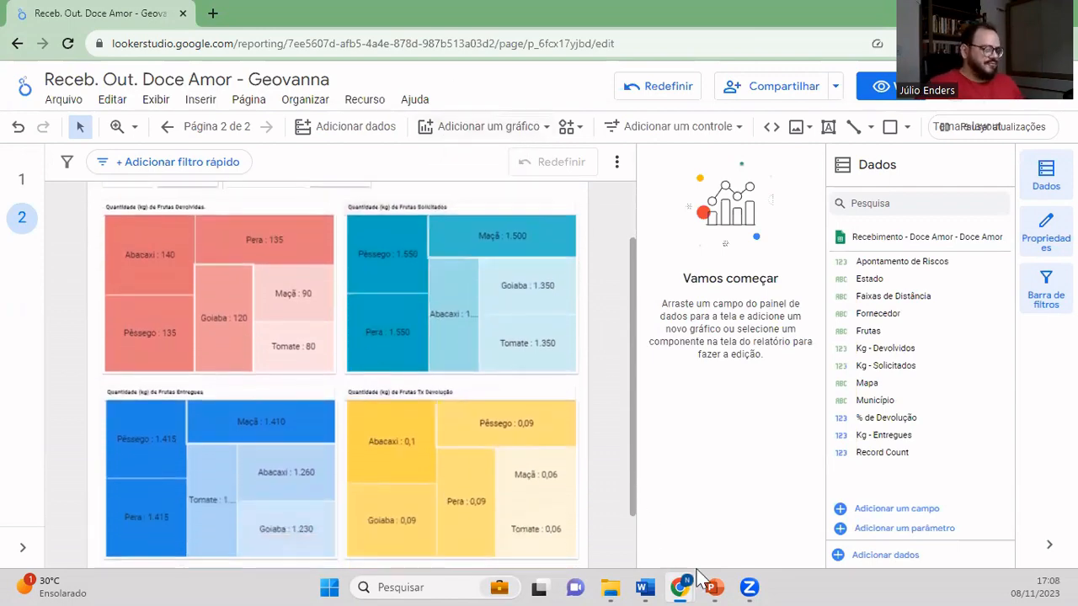
click(715, 587)
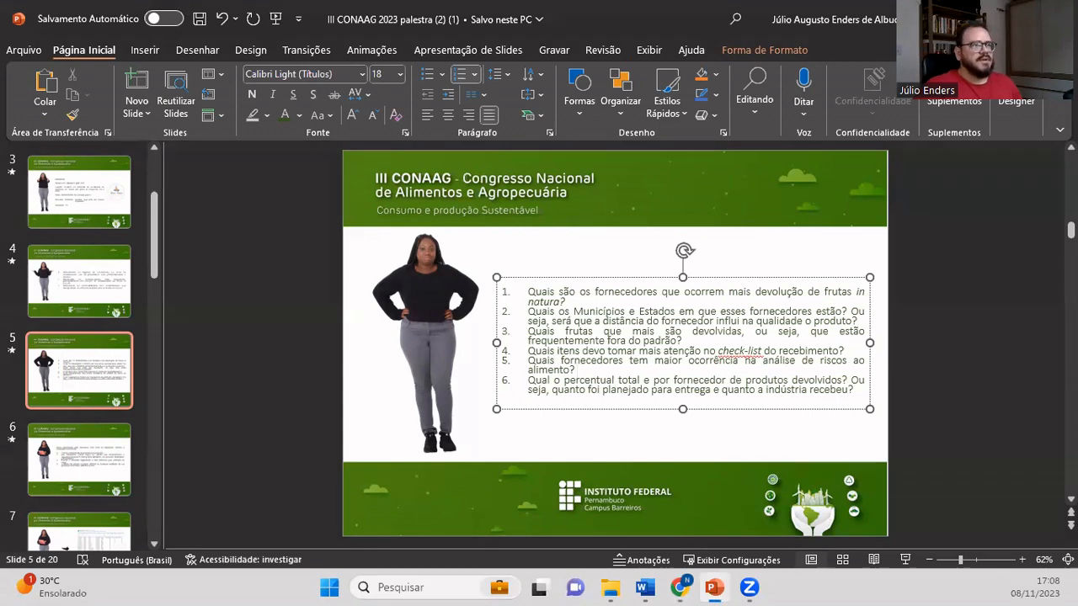
click(983, 18)
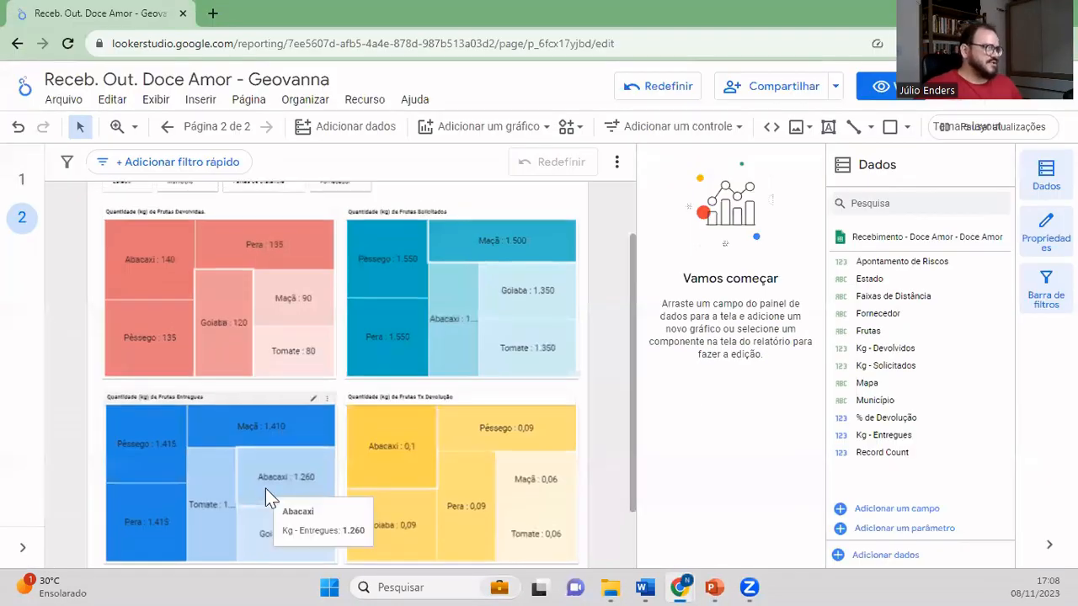
scroll(266, 496, up, 1)
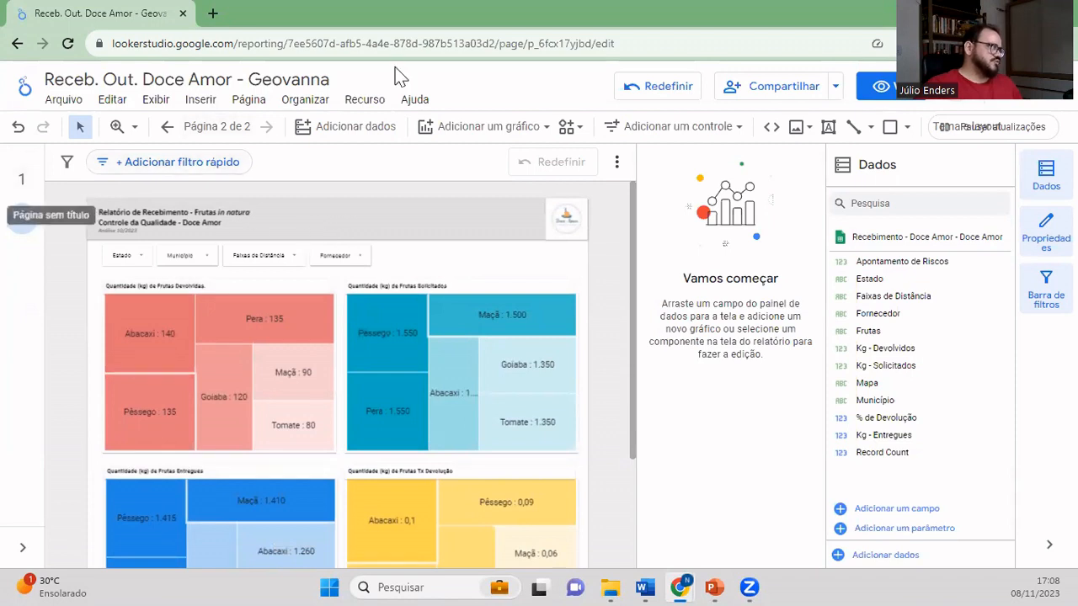
- Add a new third page to the report and go back to page 2
click(257, 105)
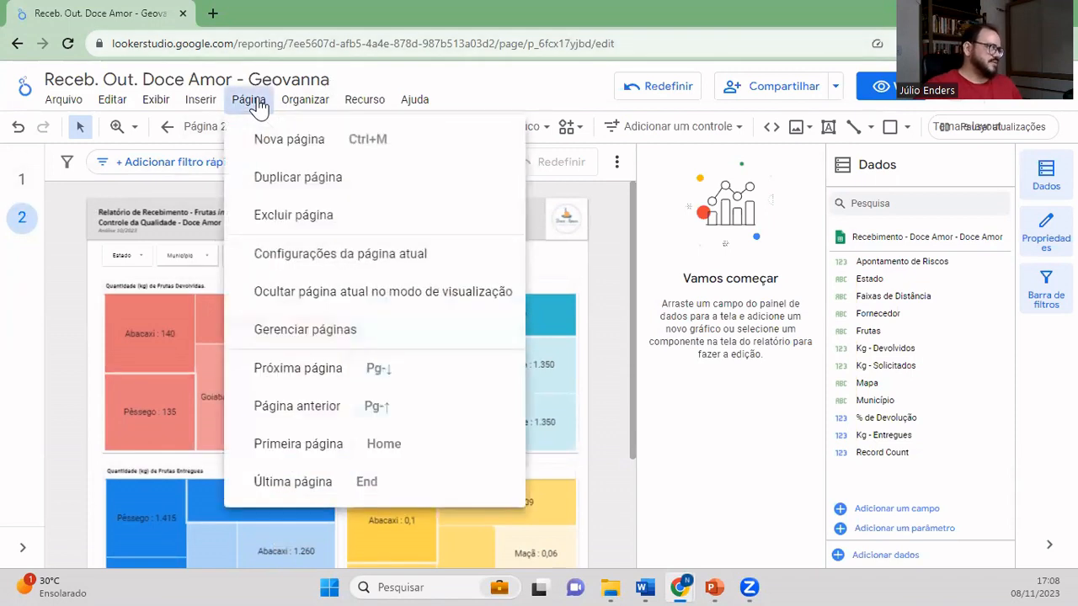
click(375, 155)
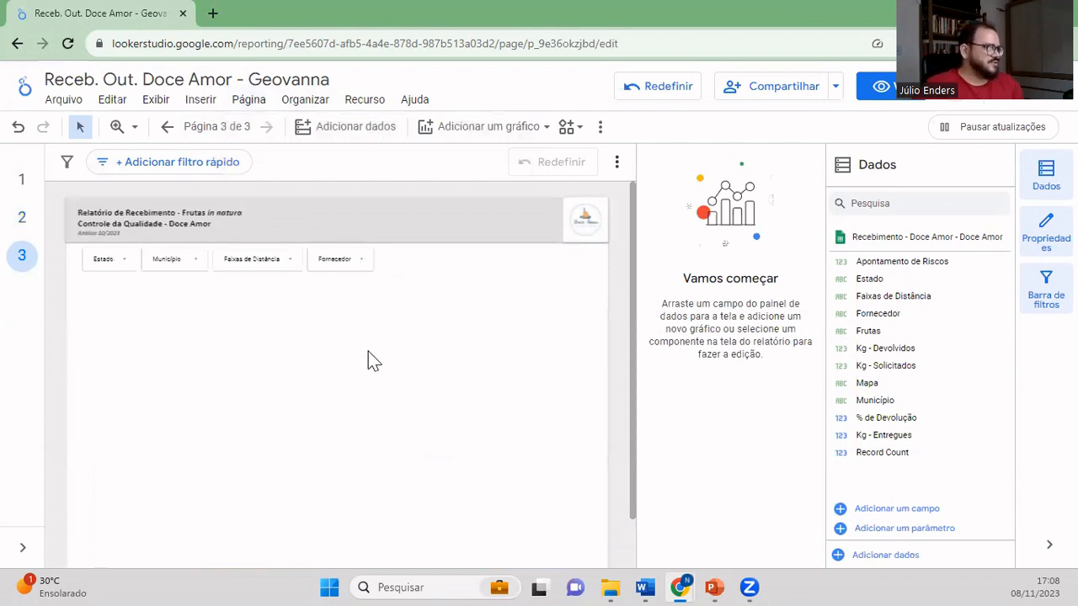
click(24, 224)
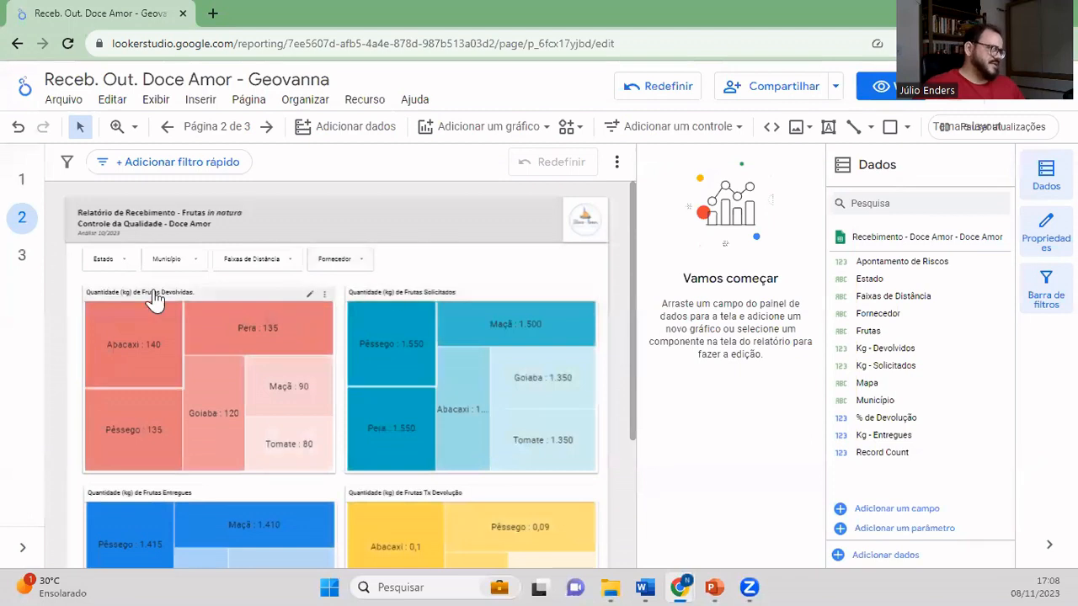
- Filter page 2's treemaps to show only the "Acima de 91km" distance range
click(187, 270)
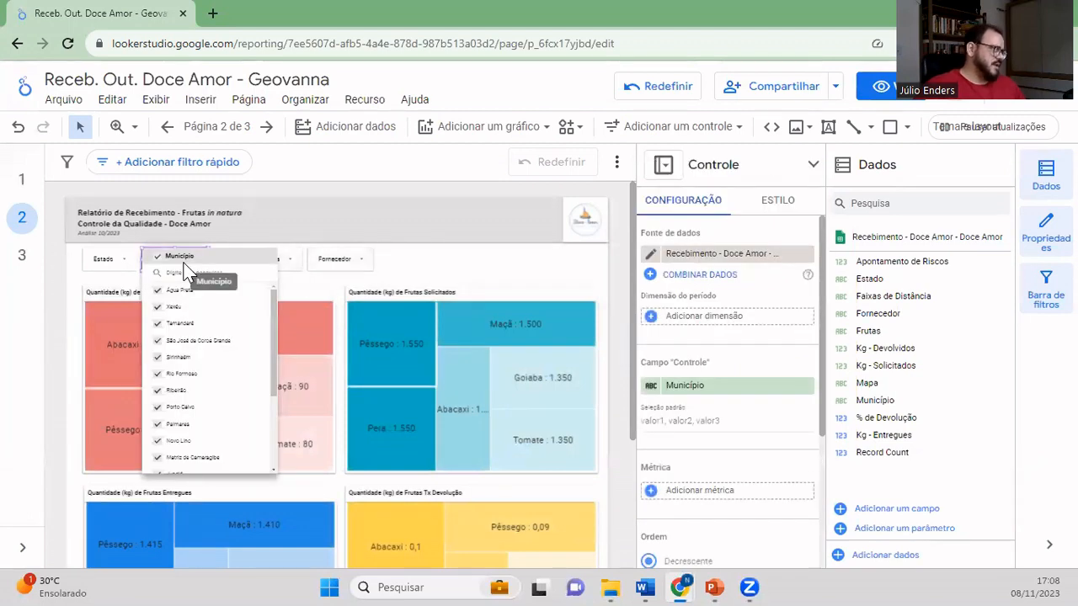
click(305, 274)
click(289, 256)
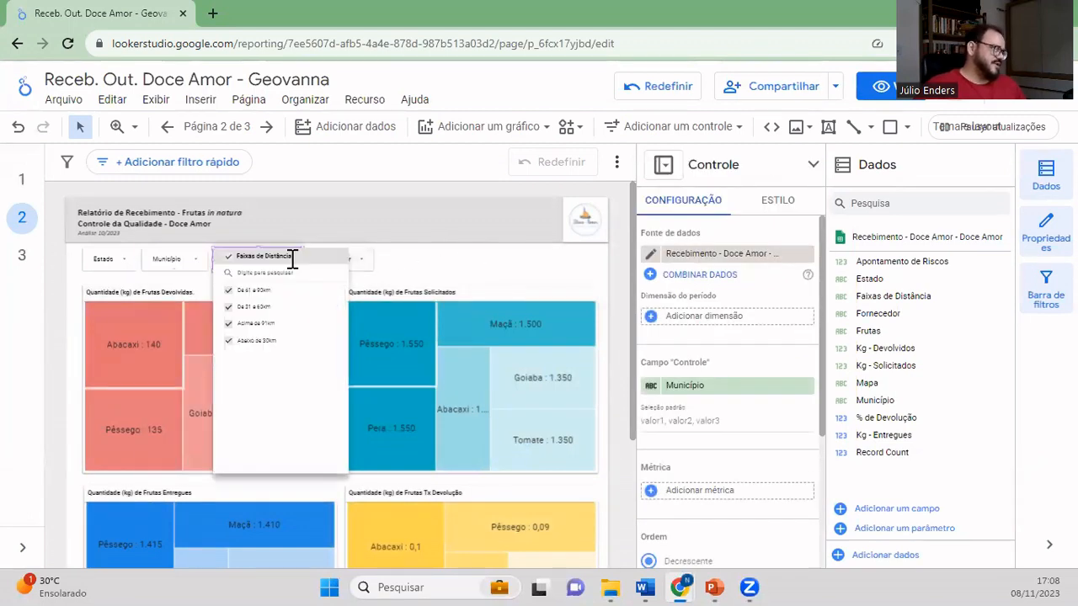
mouse_move(313, 325)
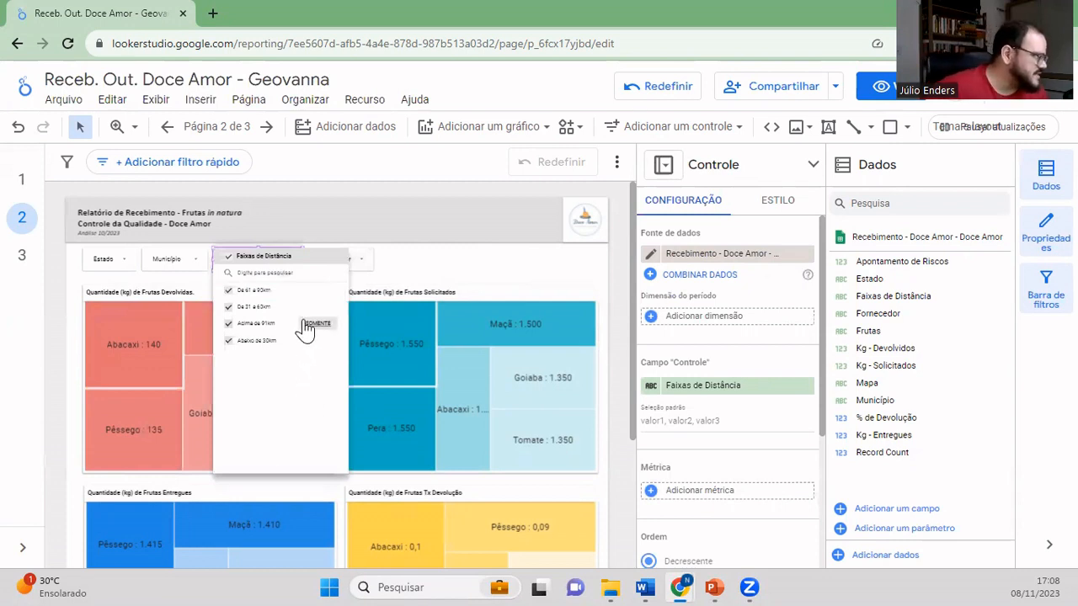
click(313, 325)
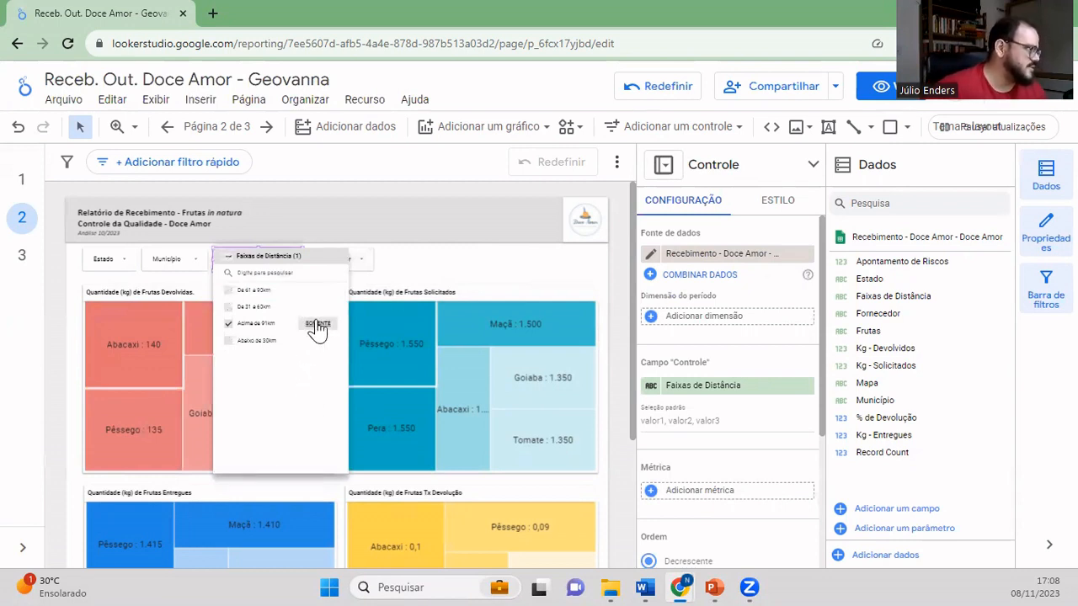
click(471, 256)
- Compare the returned, requested, delivered and return-rate treemaps for the filtered distance range
scroll(472, 259, down, 1)
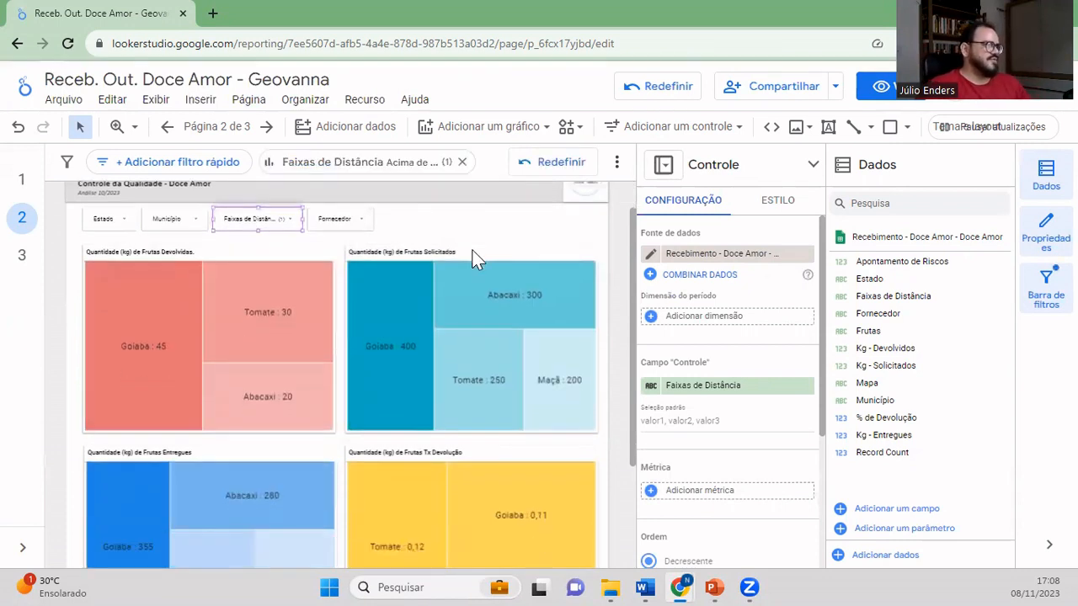
scroll(443, 509, down, 1)
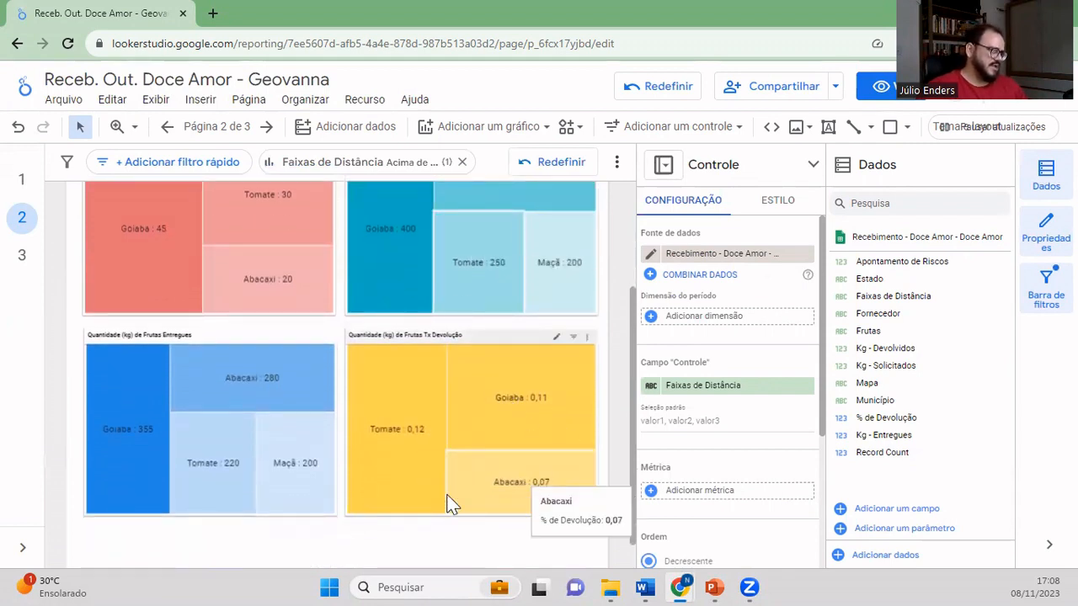
scroll(256, 515, up, 1)
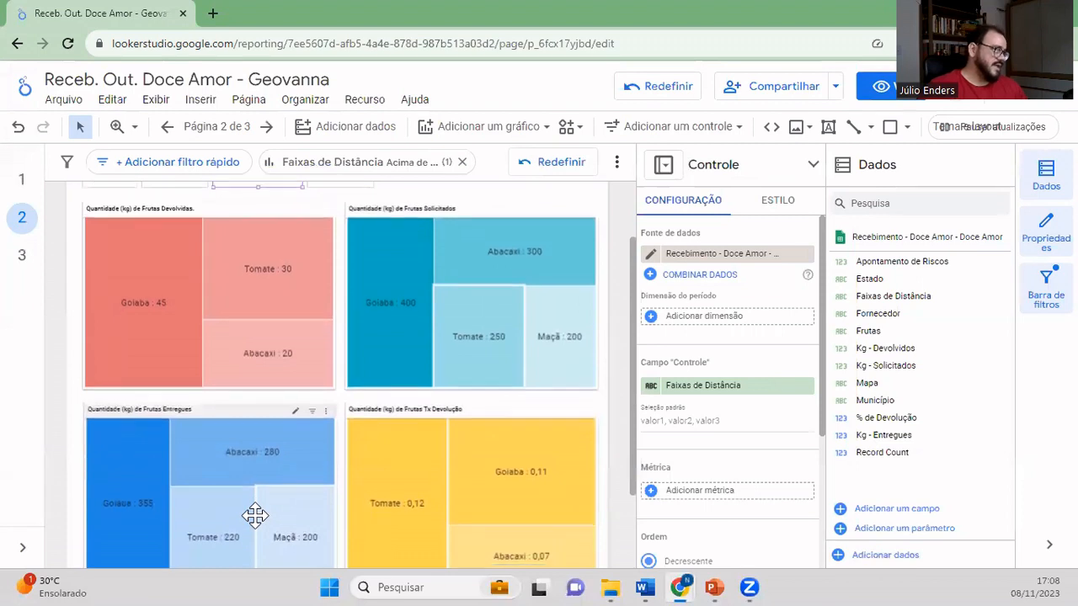
scroll(255, 515, down, 2)
scroll(255, 515, up, 2)
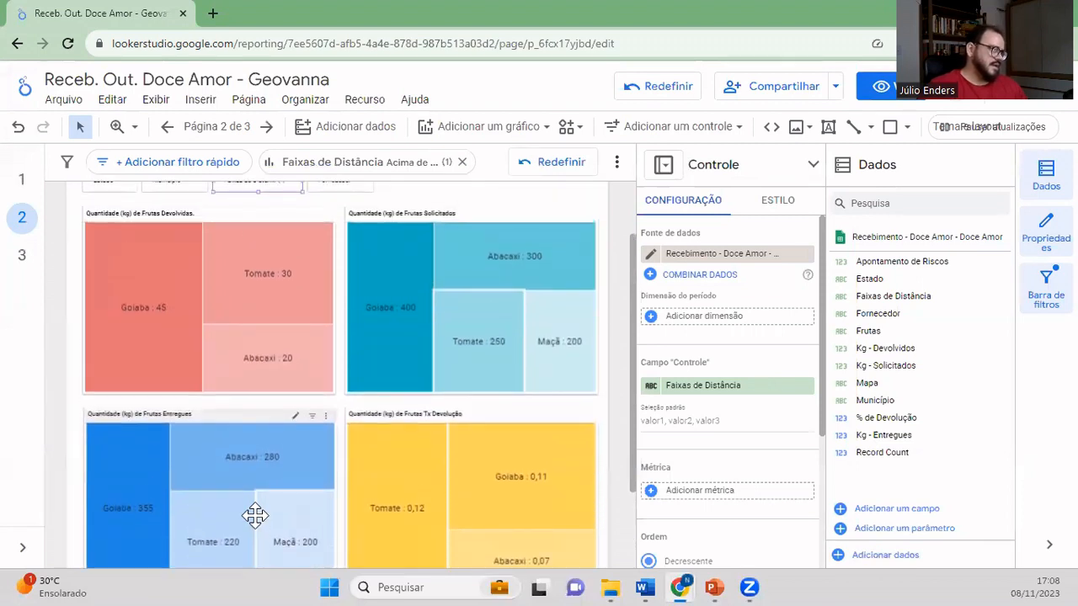
scroll(255, 516, down, 2)
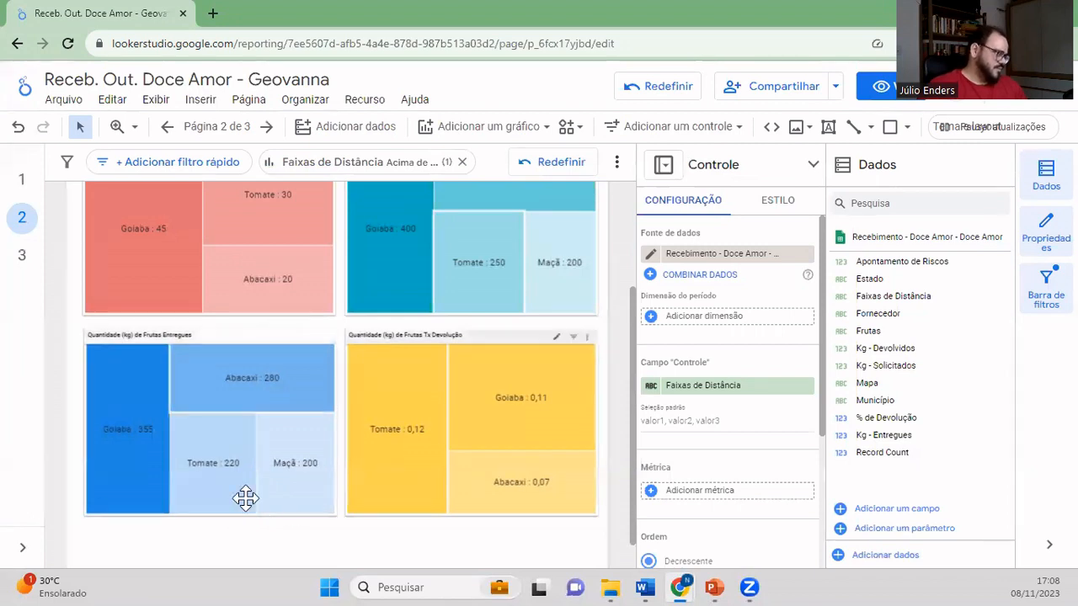
scroll(303, 539, up, 2)
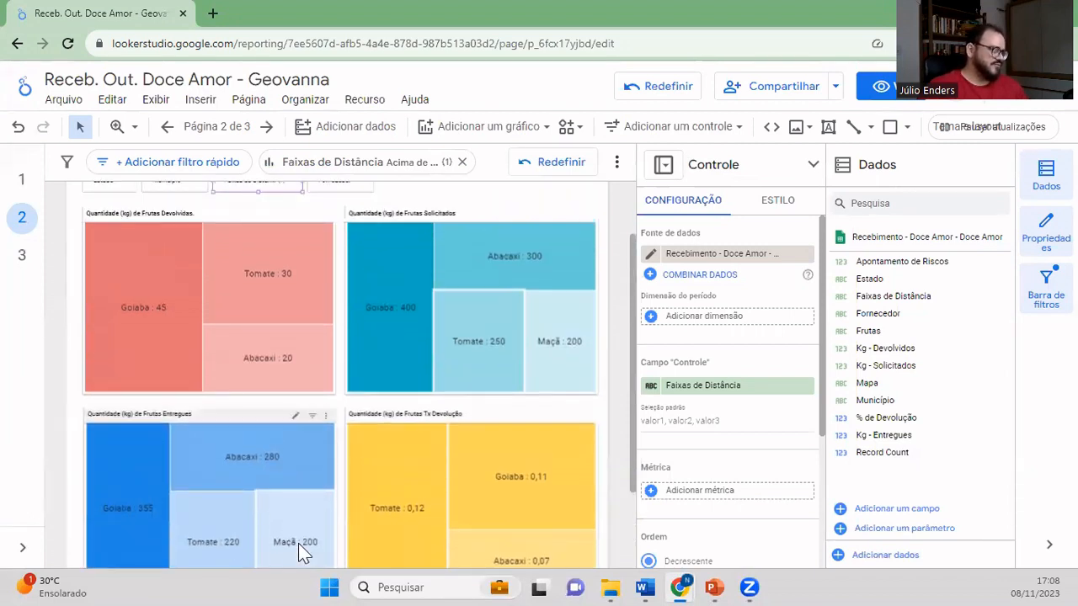
scroll(301, 556, down, 2)
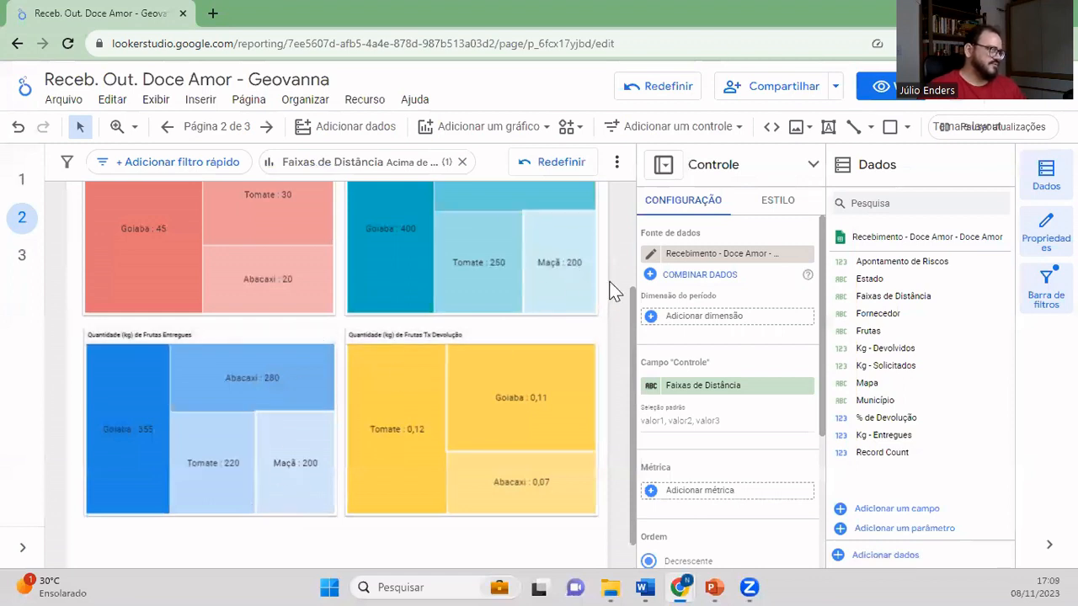
scroll(567, 283, up, 2)
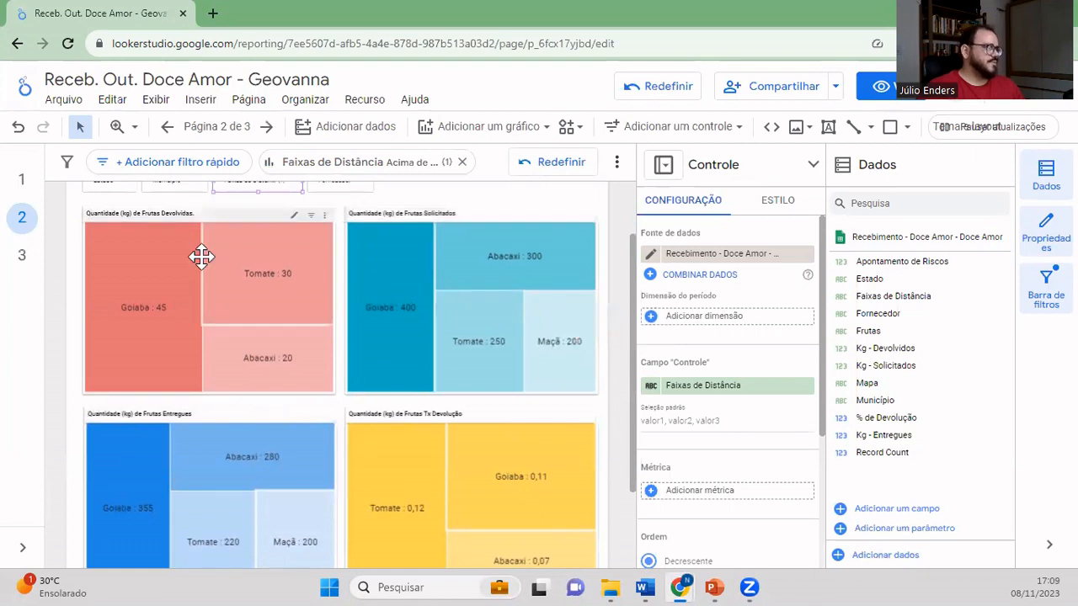
scroll(202, 256, up, 2)
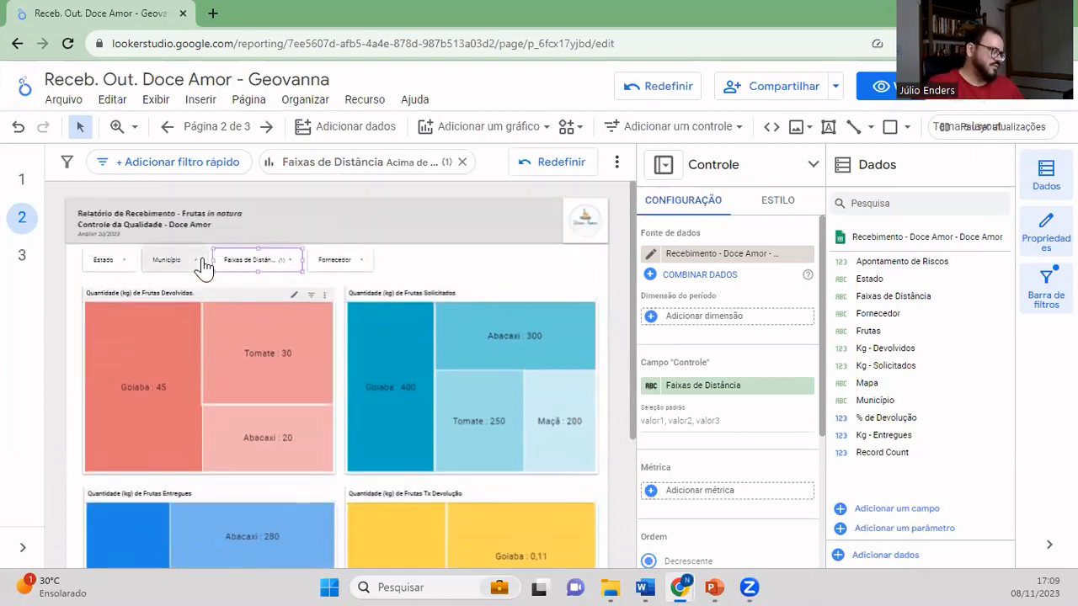
- Reselect all distance ranges in the Faixas de Distância filter on page 2
click(275, 262)
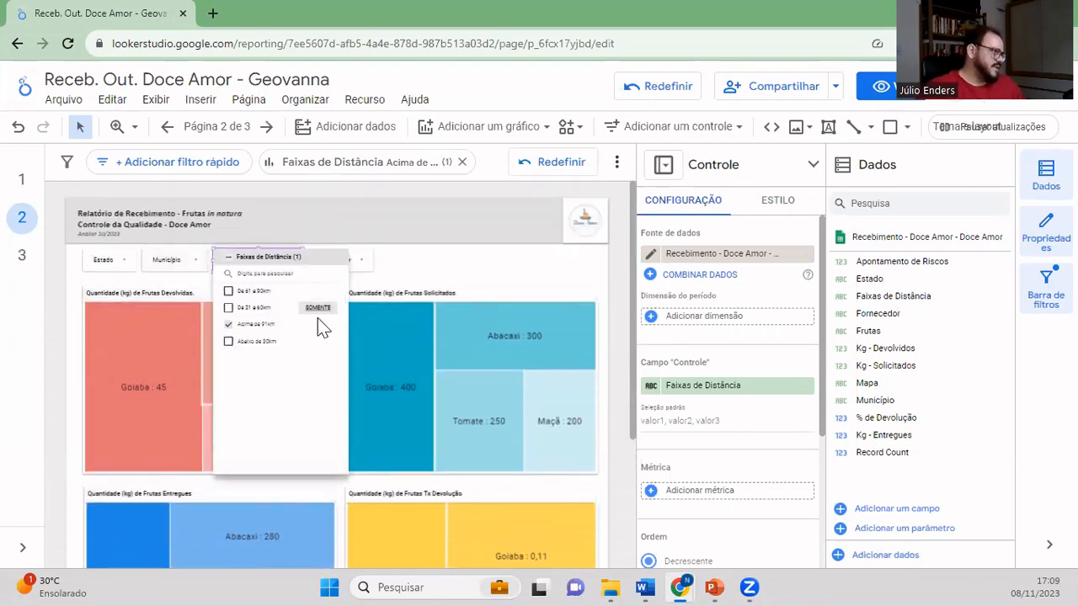
click(227, 256)
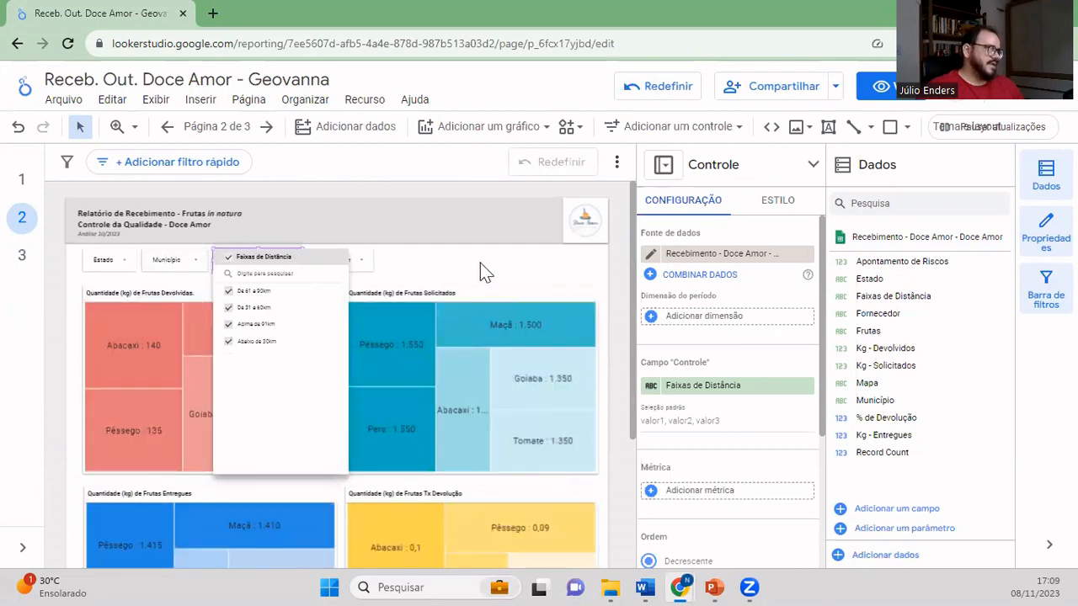
click(481, 265)
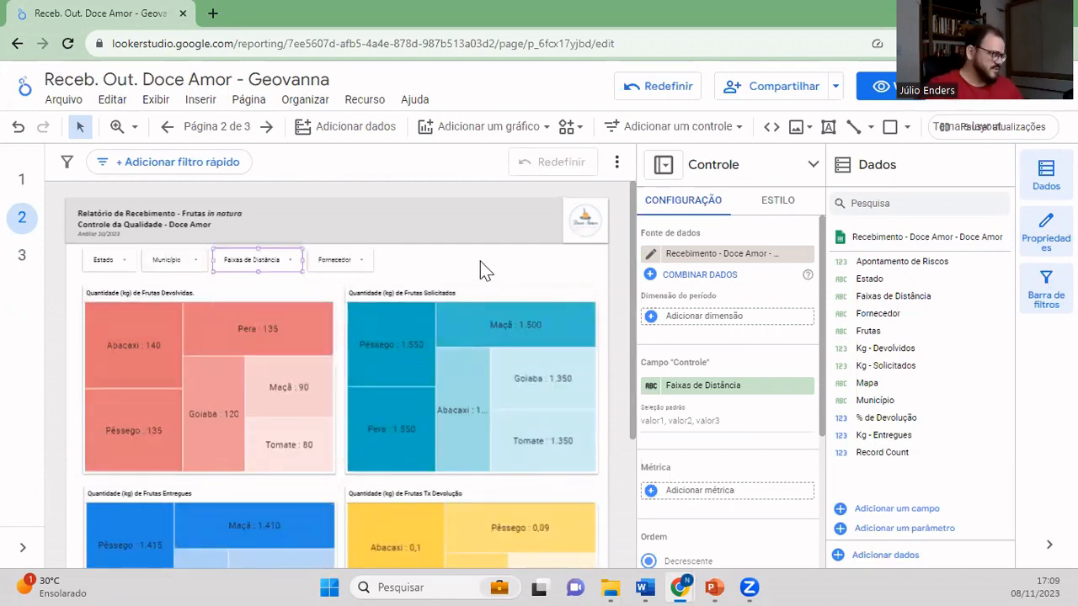
- Add a Sankey chart to page 3, below the filter controls and aligned with the left edge of the Estado filter
click(21, 255)
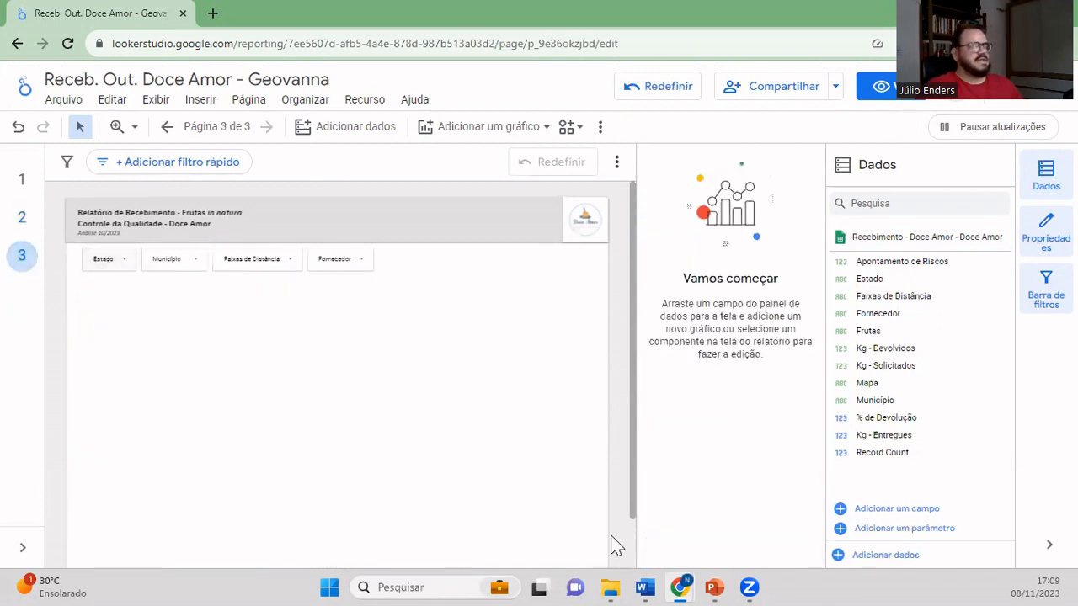
scroll(554, 522, down, 1)
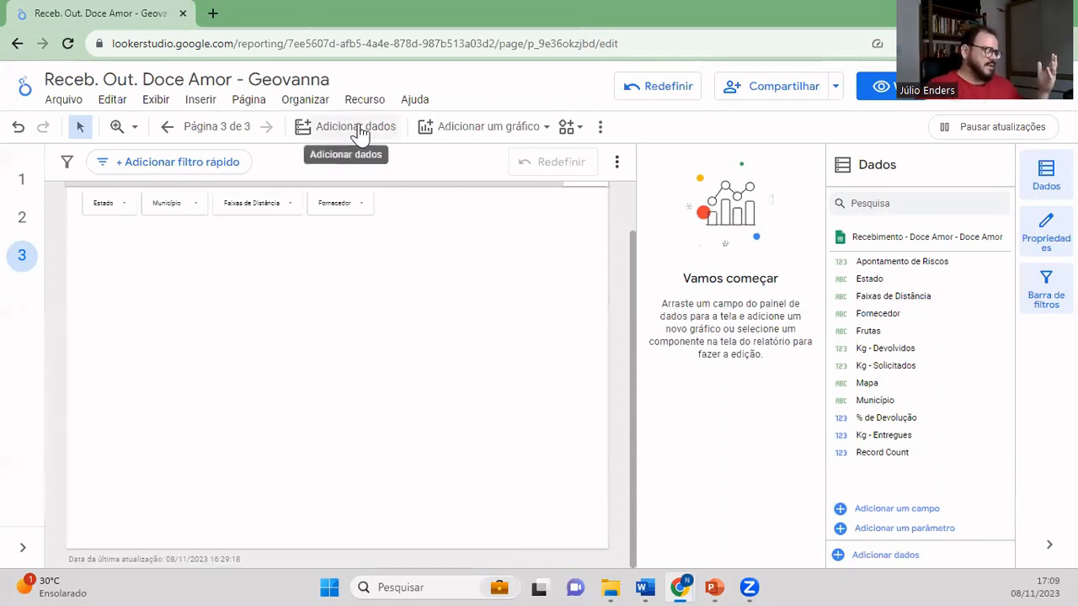
click(499, 135)
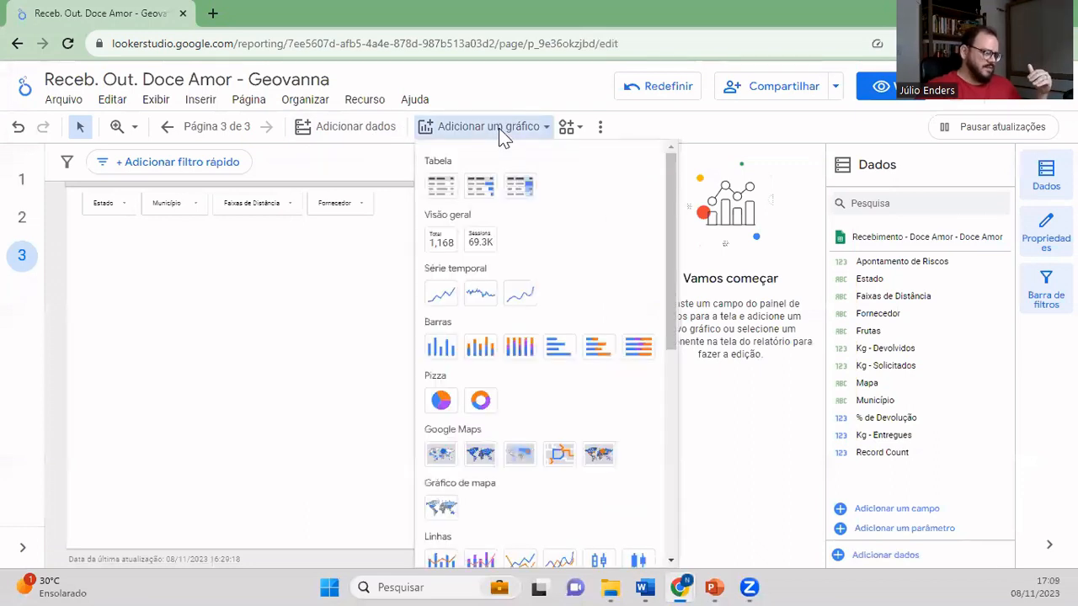
scroll(598, 223, down, 1)
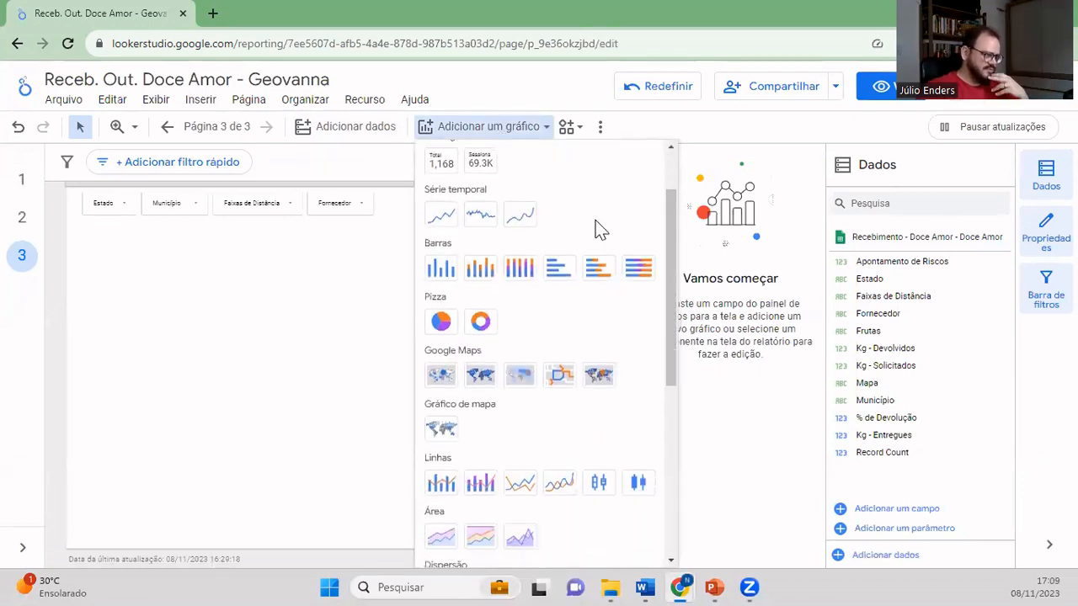
scroll(600, 229, down, 3)
scroll(597, 233, down, 2)
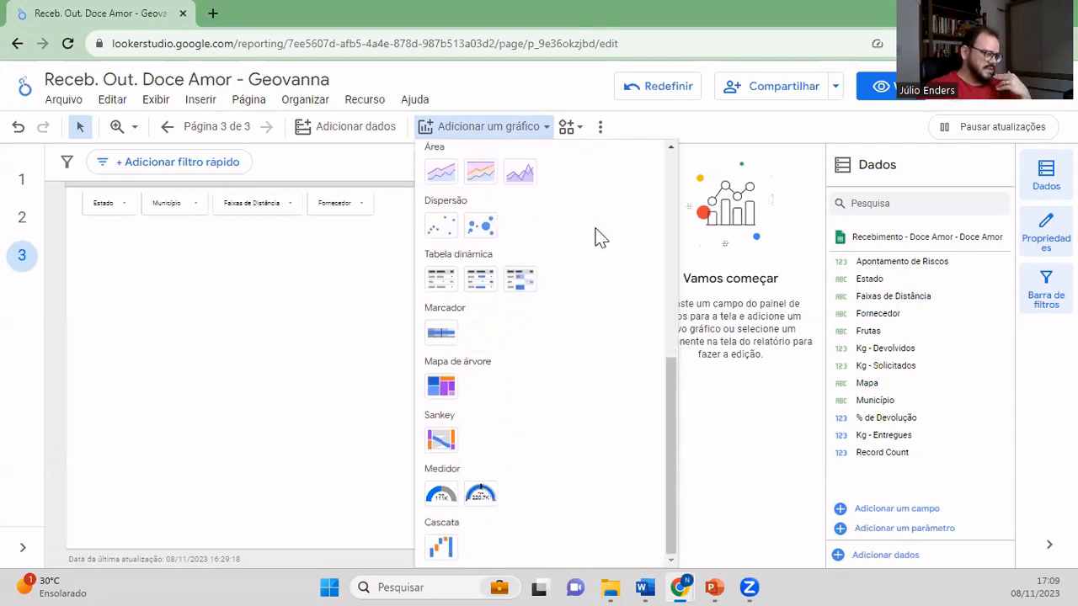
click(441, 441)
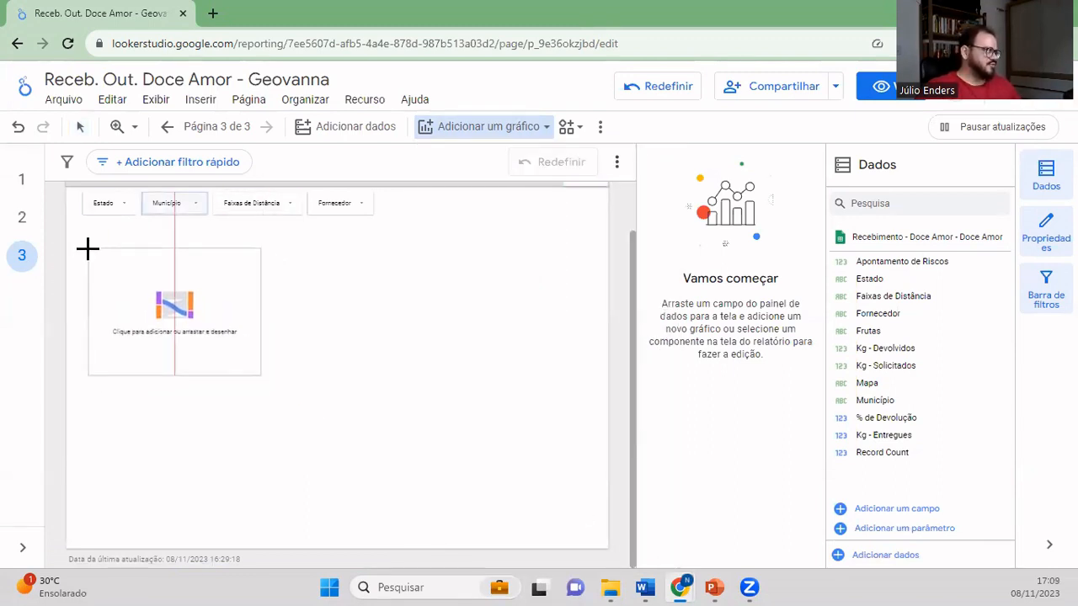
scroll(79, 272, up, 2)
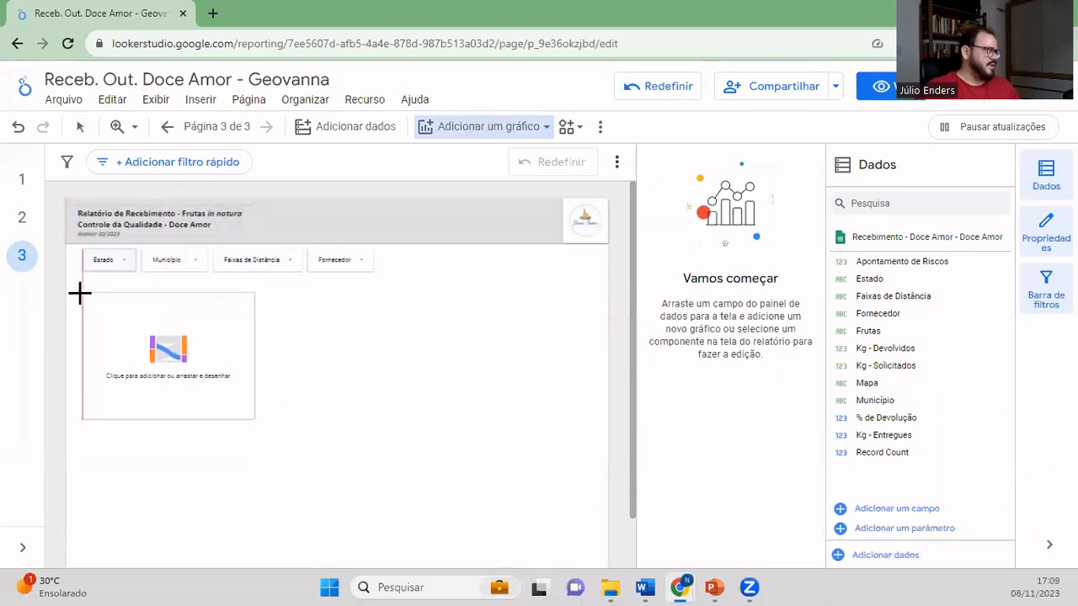
click(79, 292)
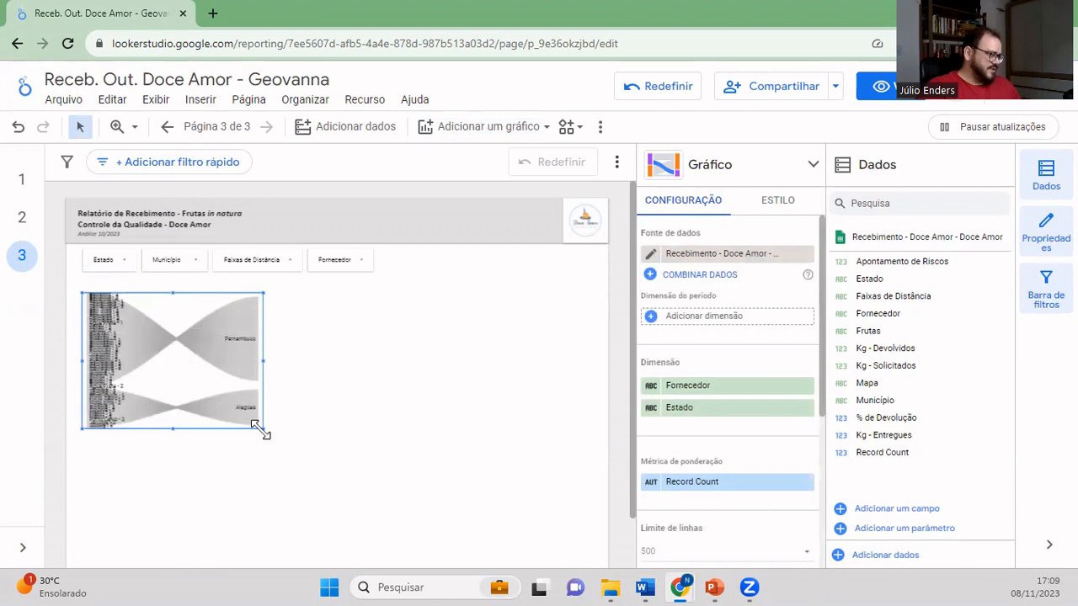
- Enlarge the Sankey chart to fill the page area below the filter controls
drag(258, 426, 543, 550)
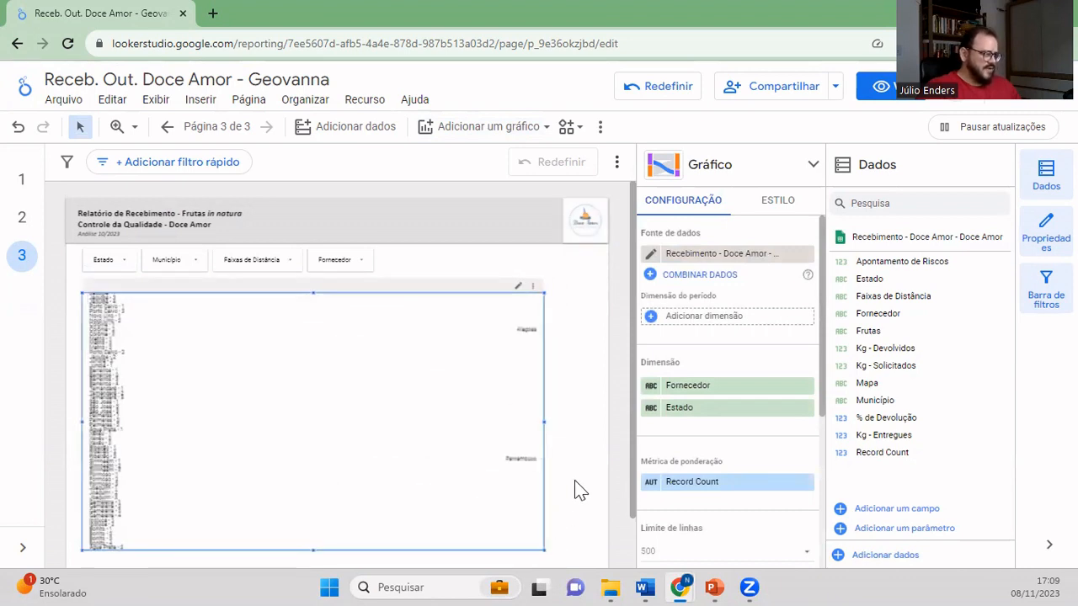
scroll(575, 491, down, 1)
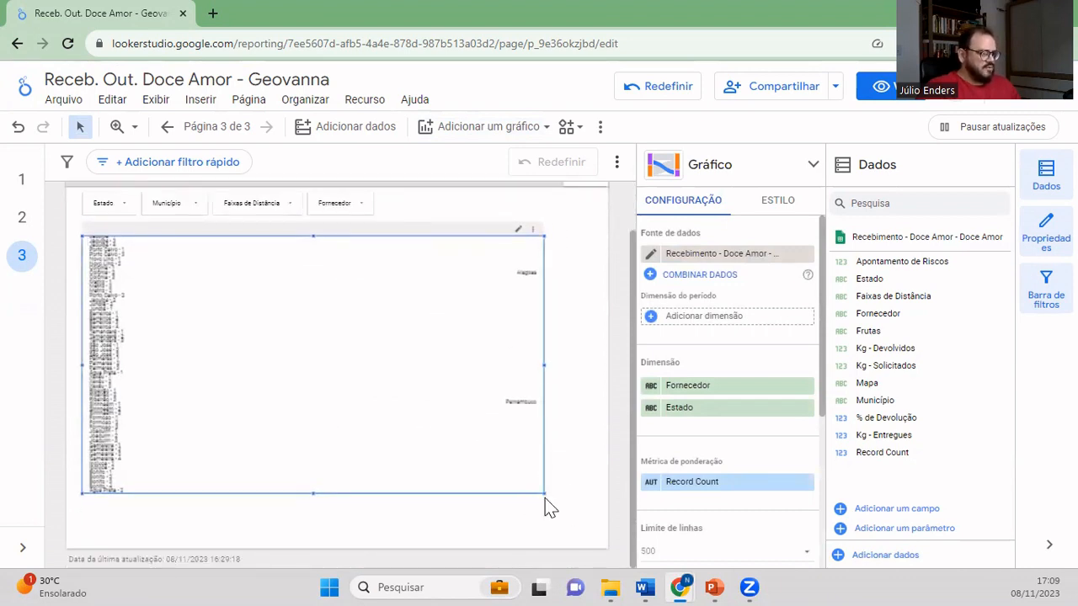
drag(544, 495, 601, 539)
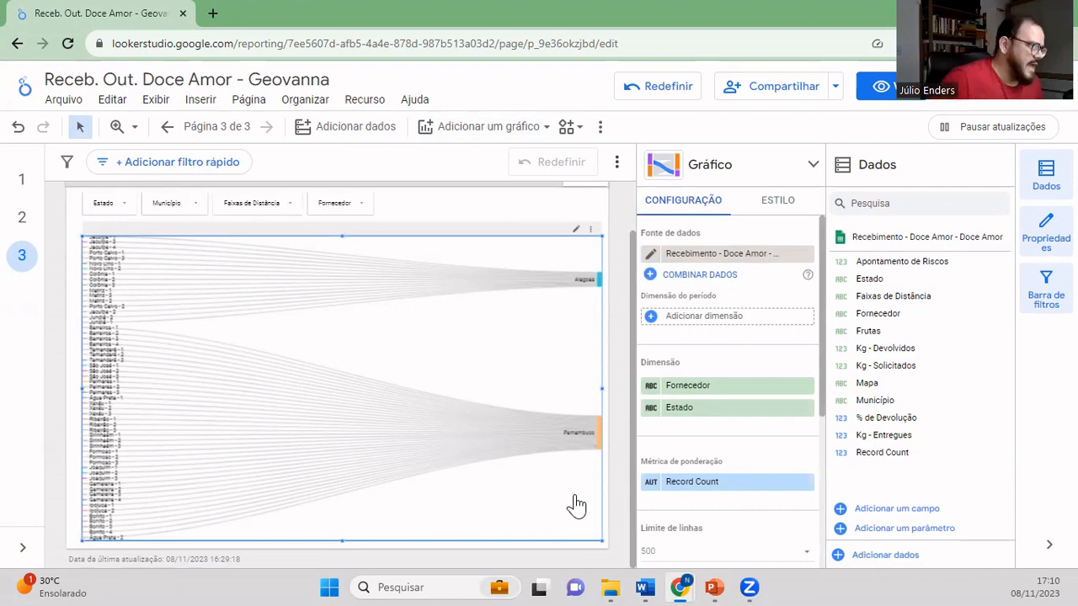
- Examine the Sankey chart's supplier and state labels at 100% zoom, then zoom back out and select the chart
click(138, 133)
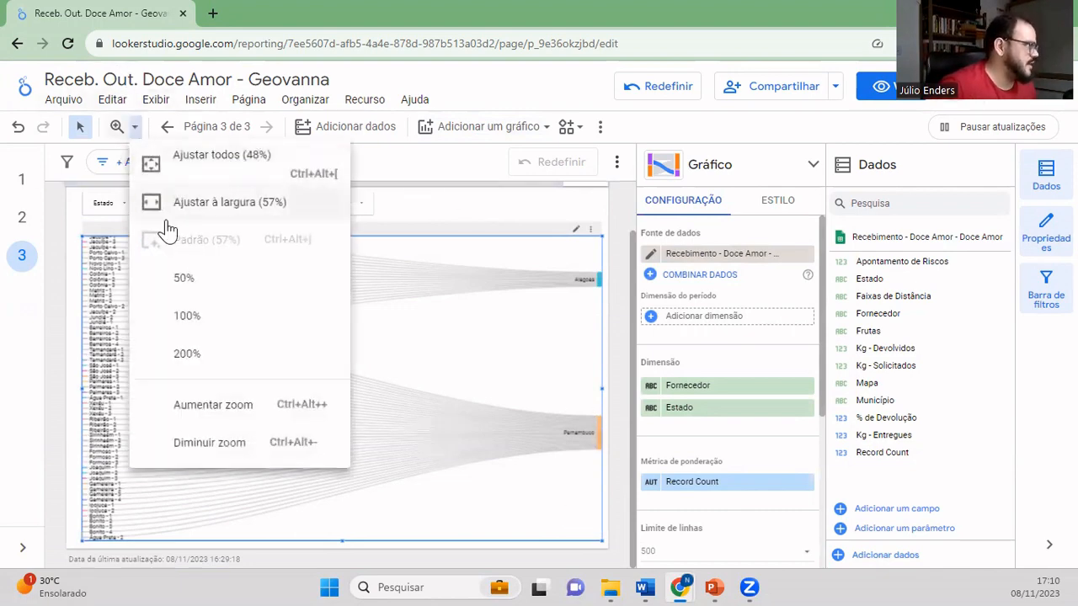
click(189, 318)
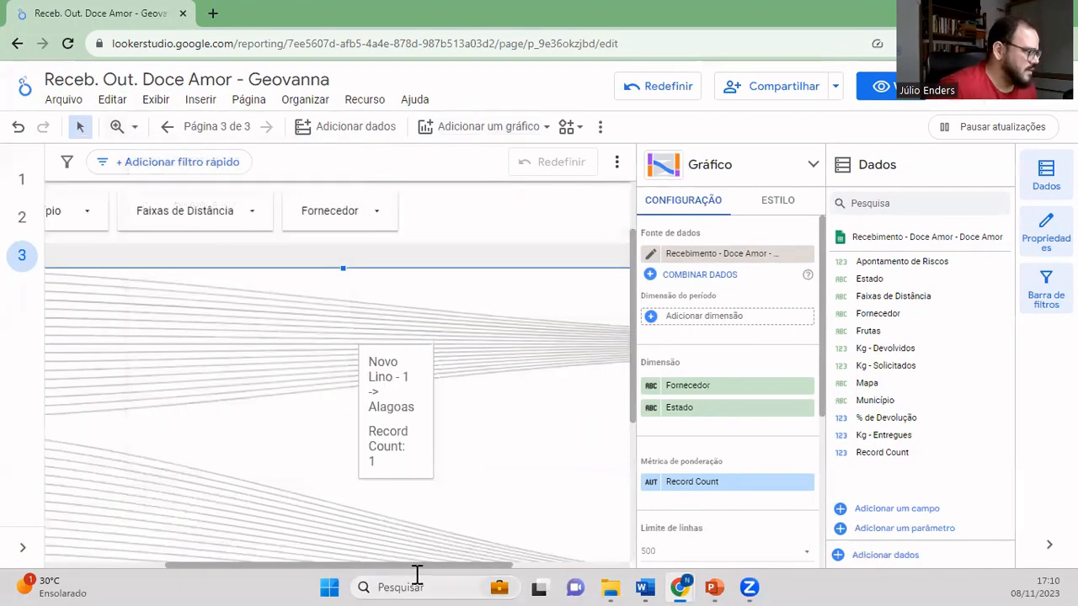
drag(424, 566, 561, 549)
click(561, 550)
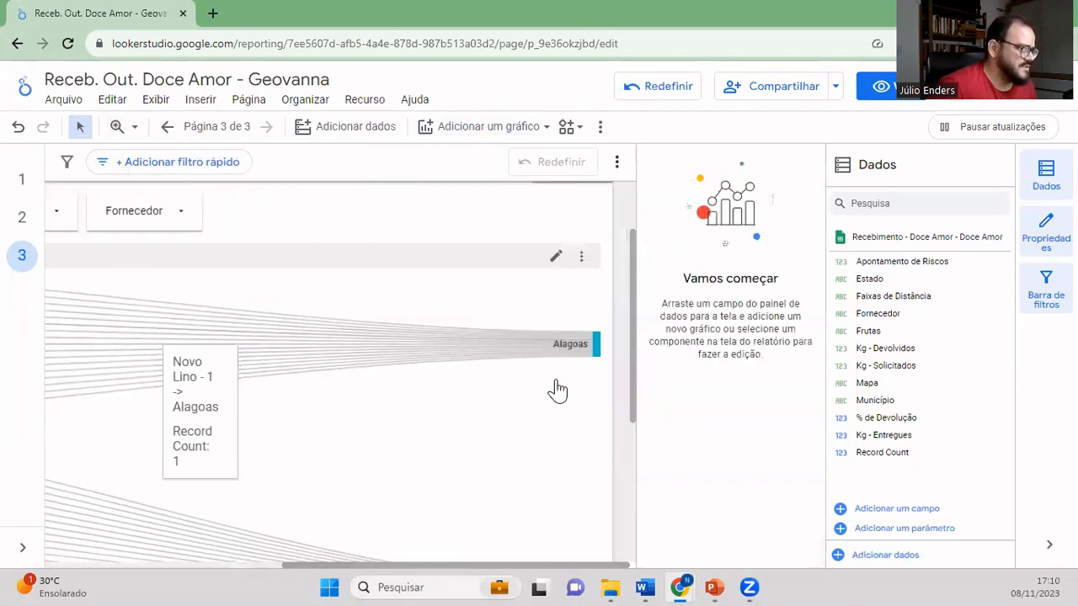
scroll(558, 404, down, 3)
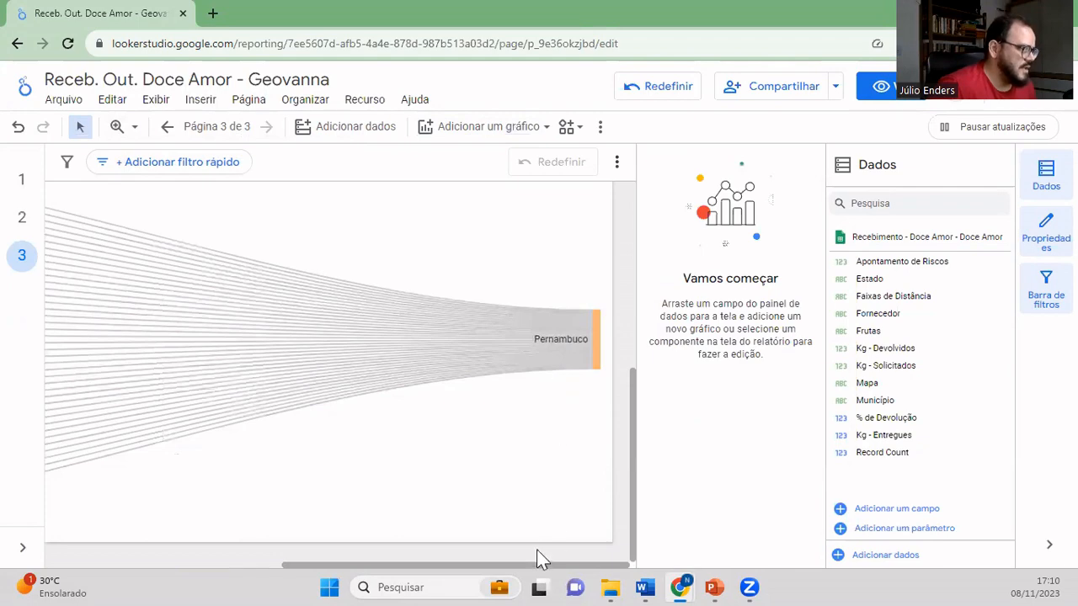
drag(532, 563, 251, 549)
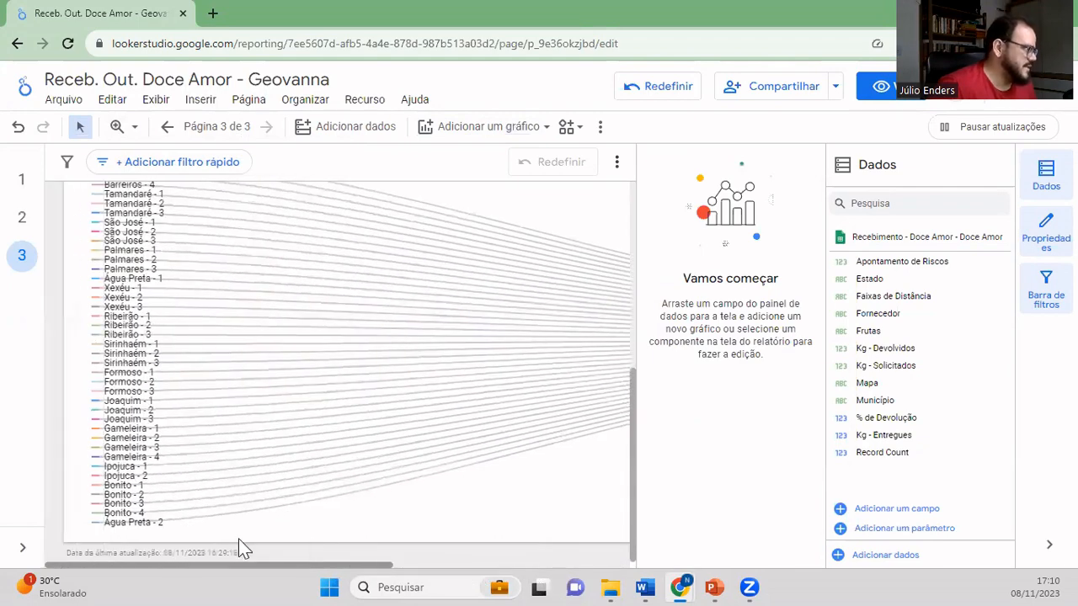
scroll(530, 478, down, 3)
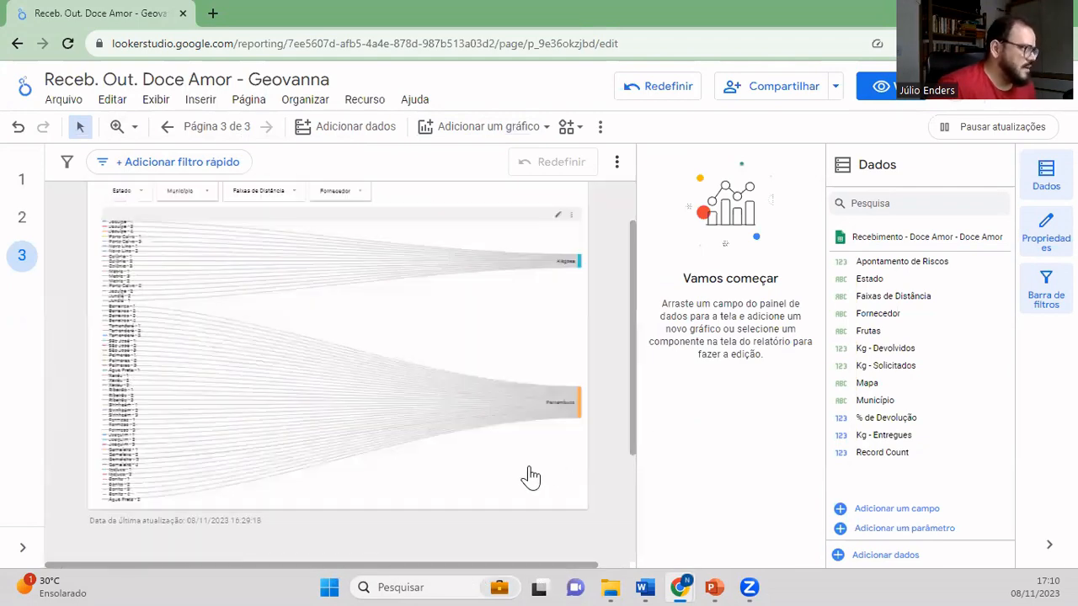
scroll(606, 431, up, 1)
scroll(606, 431, down, 1)
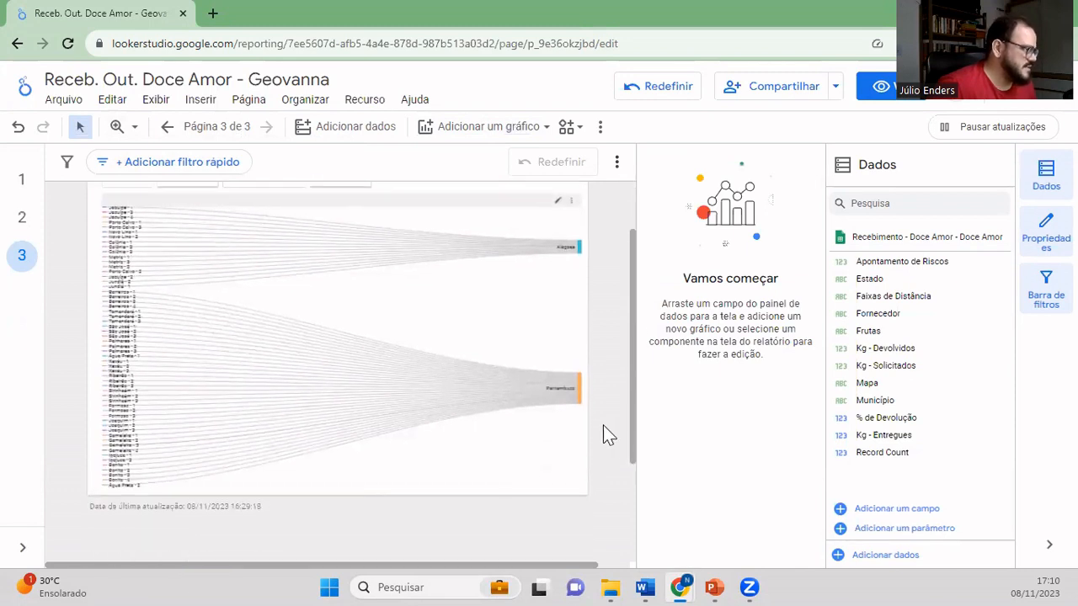
click(526, 485)
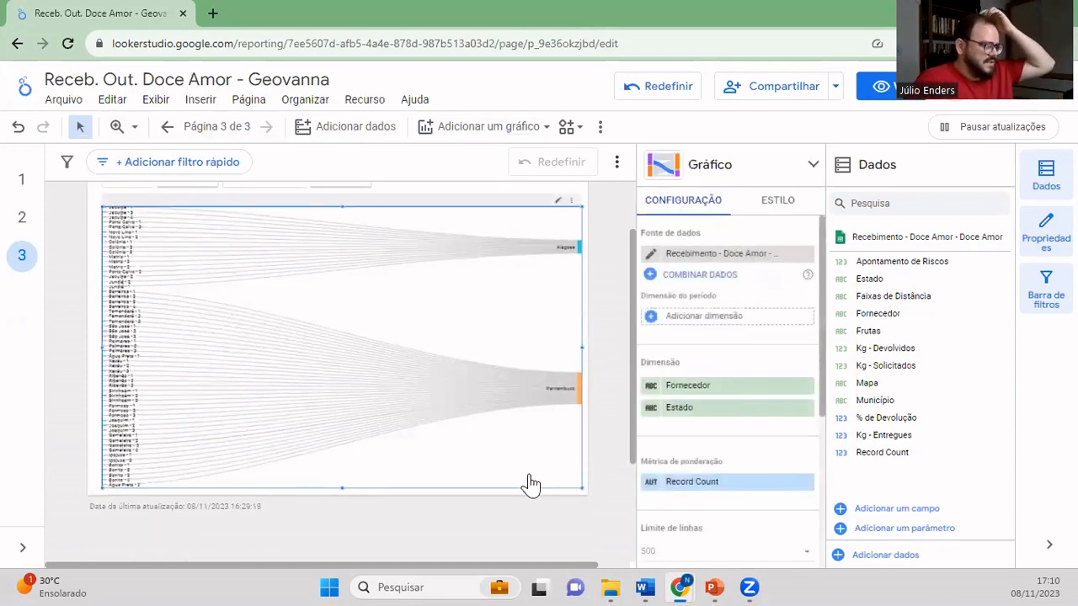
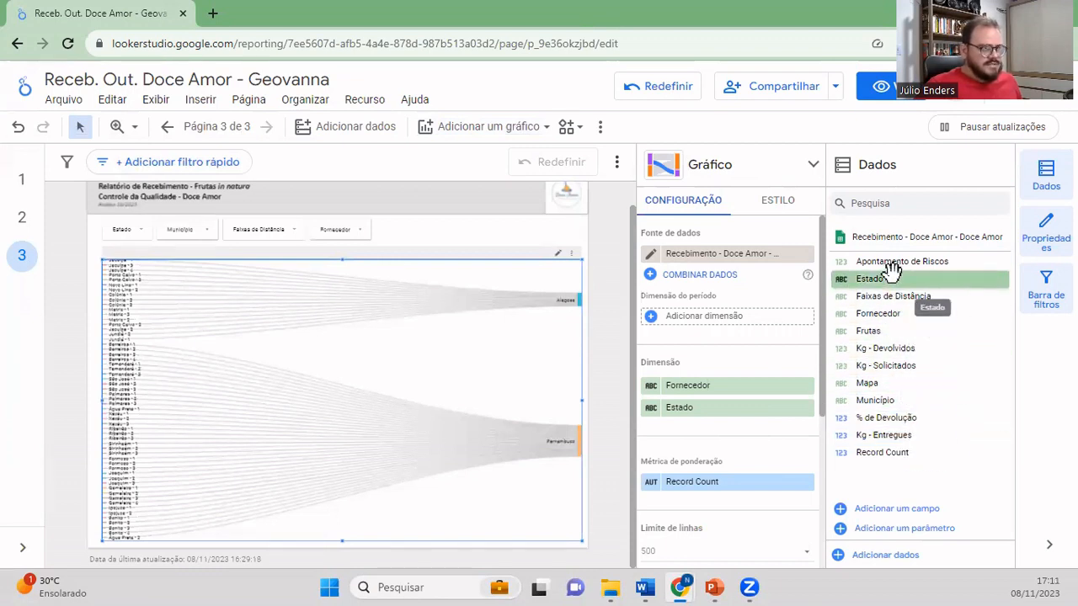
- Replace the Estado dimension of page 3's Sankey chart with Apontamento de Riscos
drag(897, 260, 872, 479)
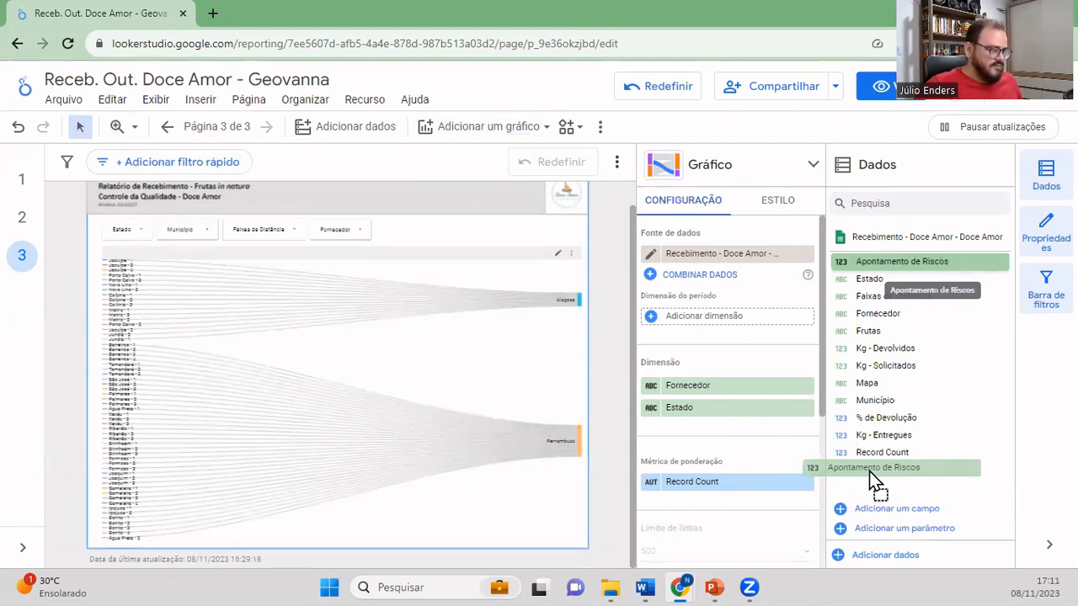
drag(872, 479, 771, 408)
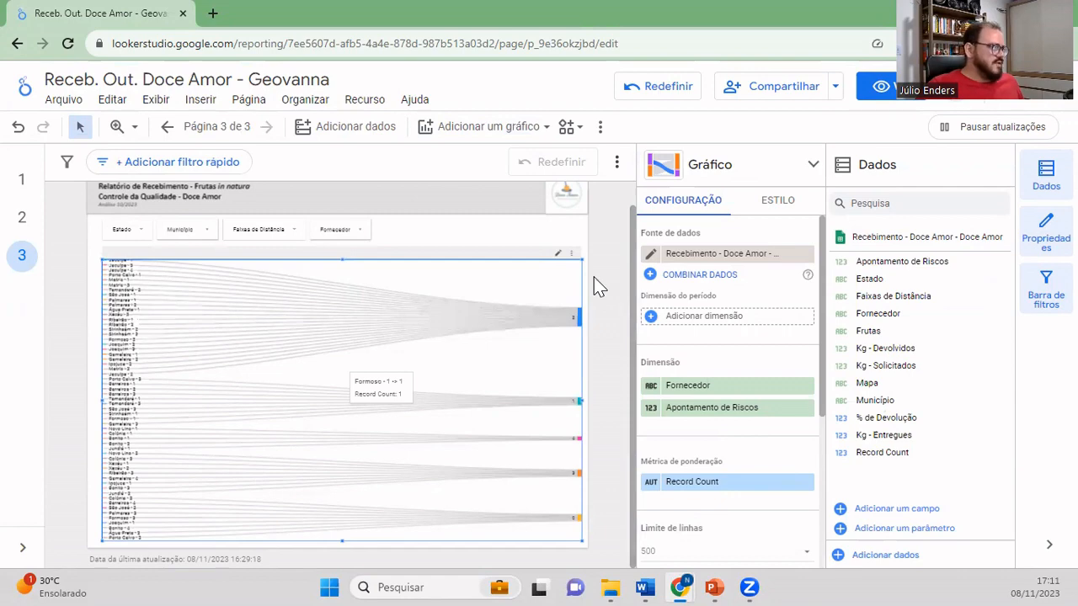
- Examine the Sankey chart's supplier labels and risk categories at 100% zoom
click(117, 127)
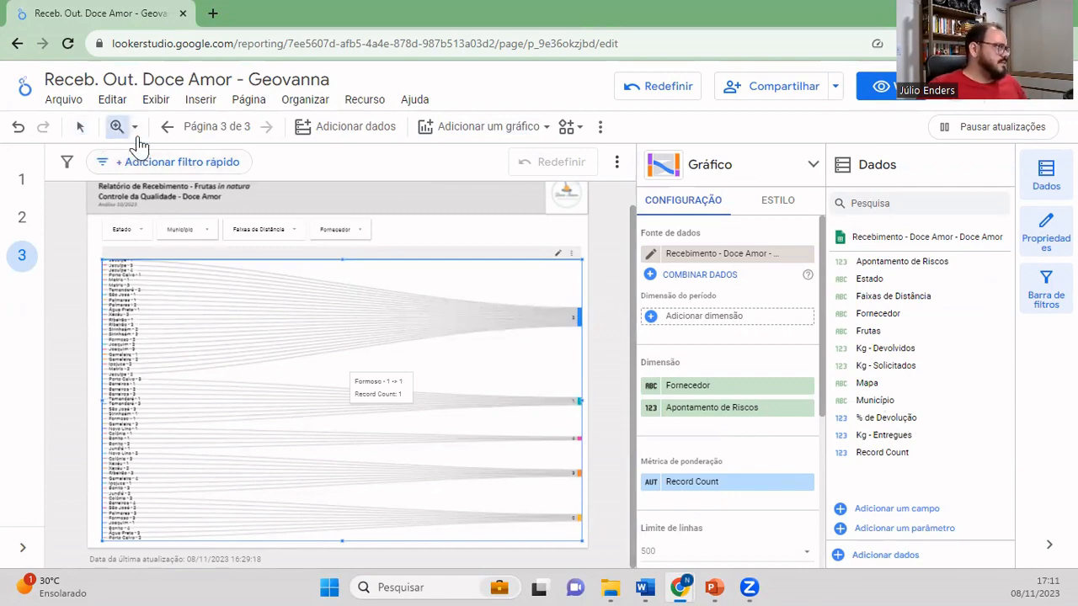
click(135, 127)
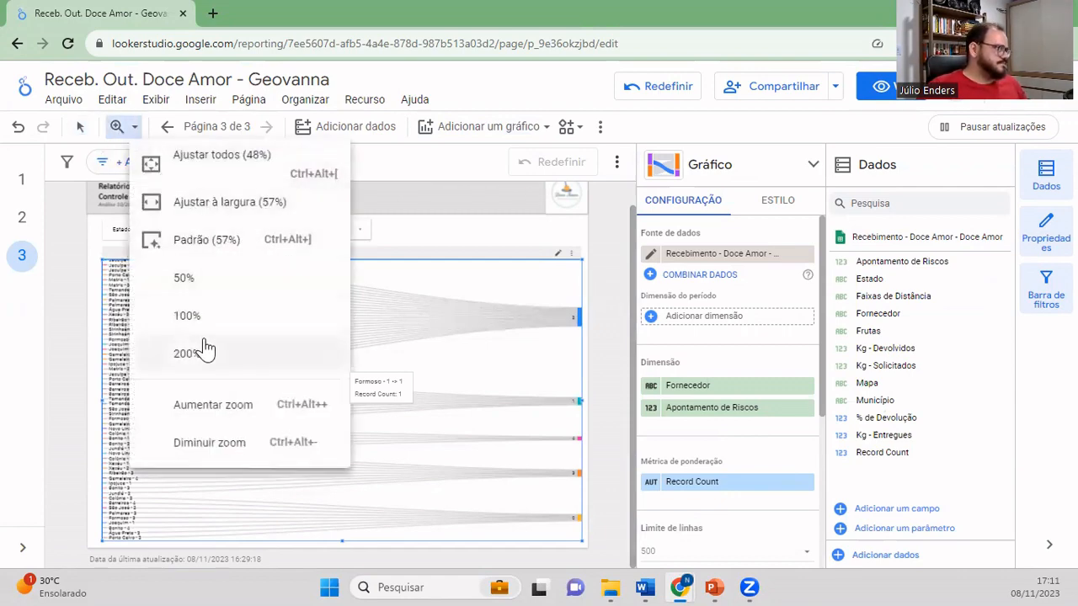
click(200, 315)
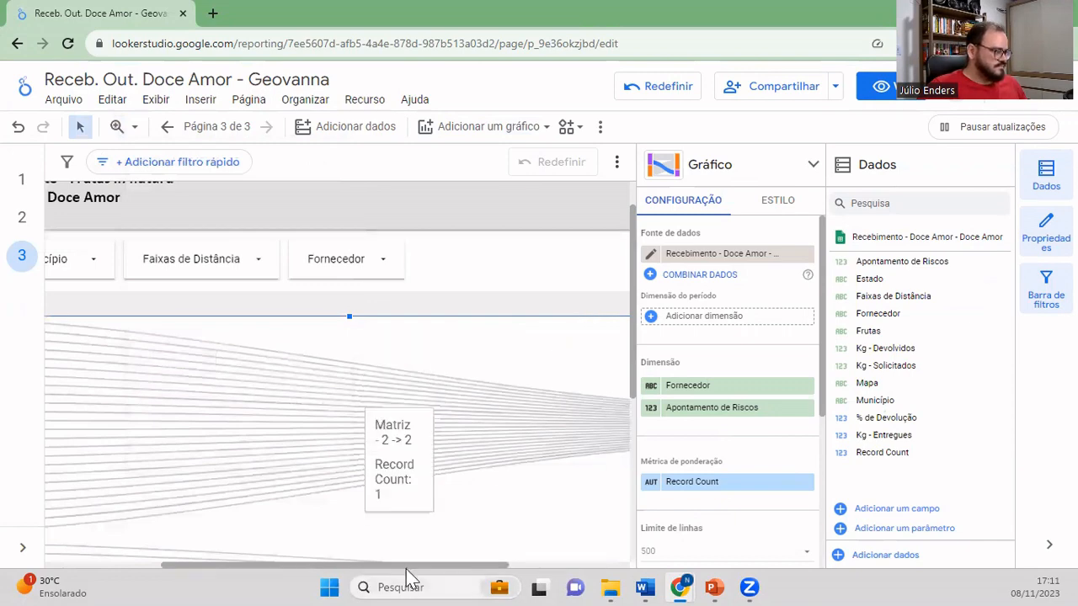
drag(406, 567, 614, 571)
scroll(539, 534, down, 3)
scroll(539, 533, up, 2)
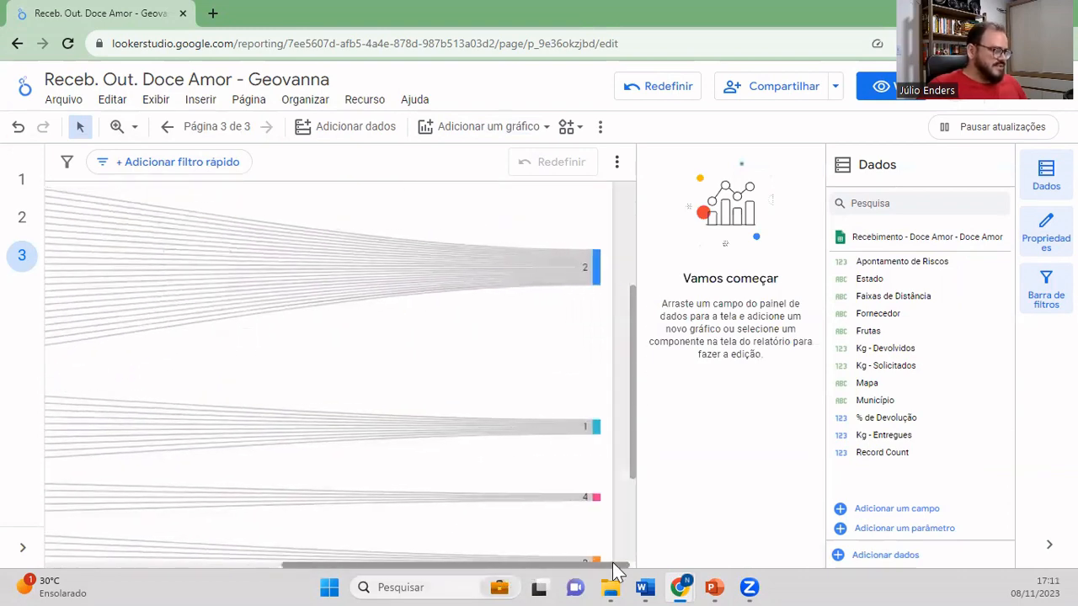
scroll(572, 508, down, 1)
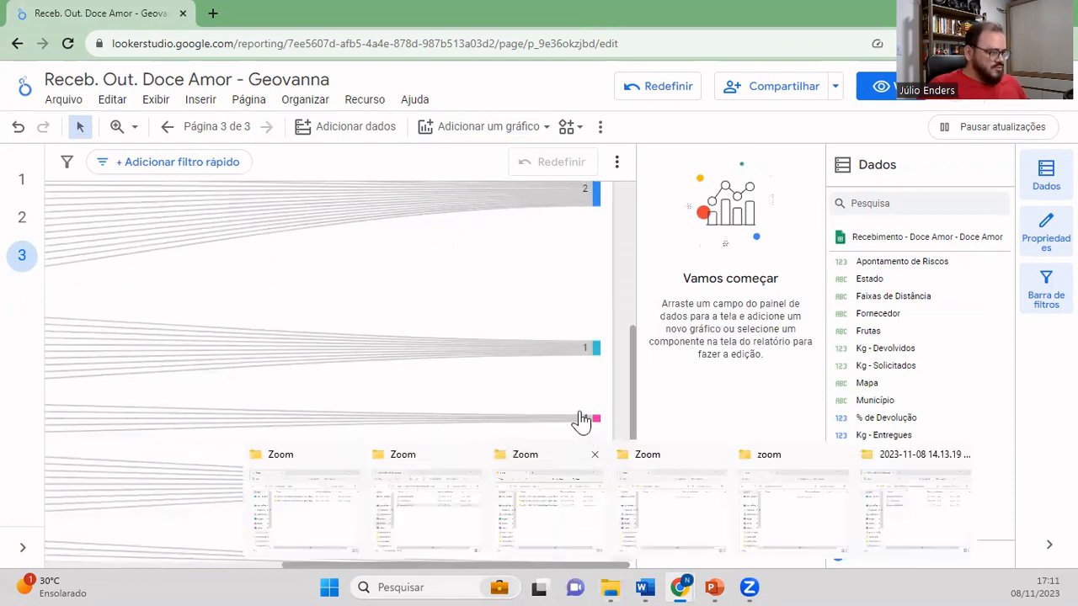
drag(614, 566, 260, 565)
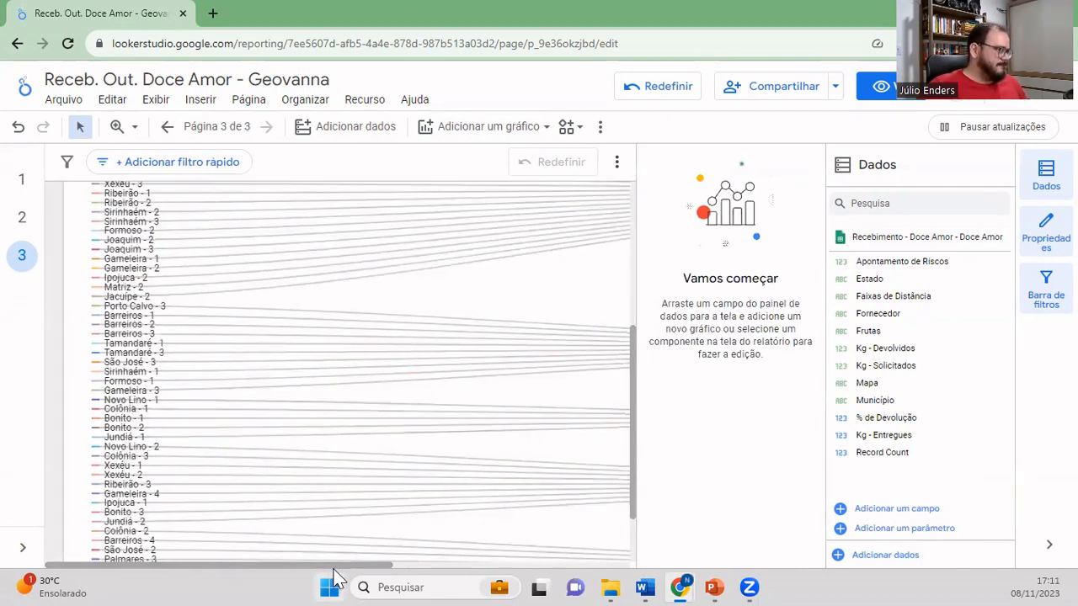
drag(335, 579, 533, 551)
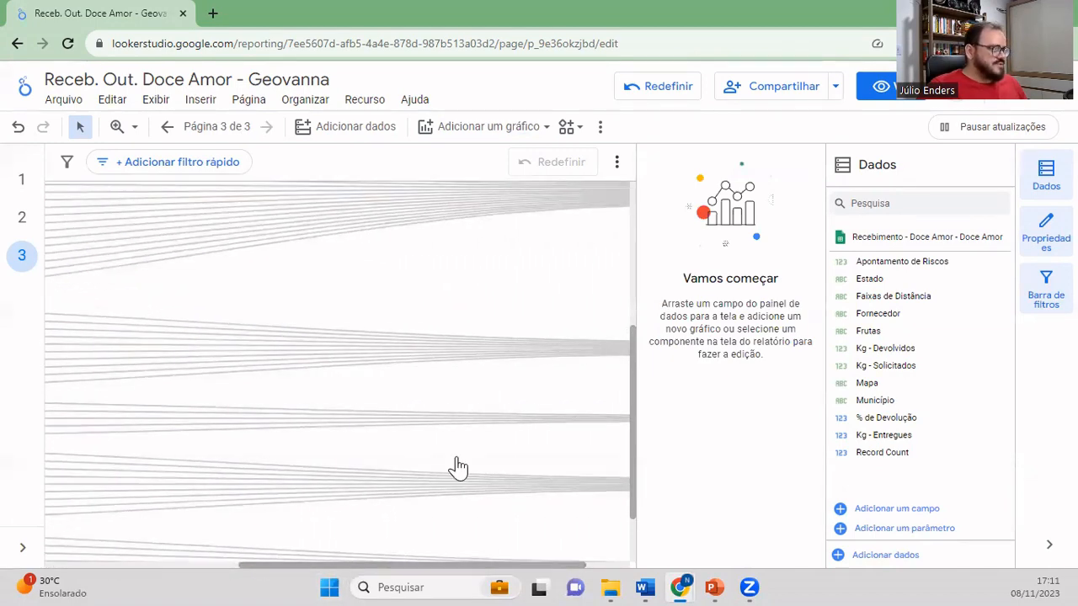
scroll(457, 468, down, 4)
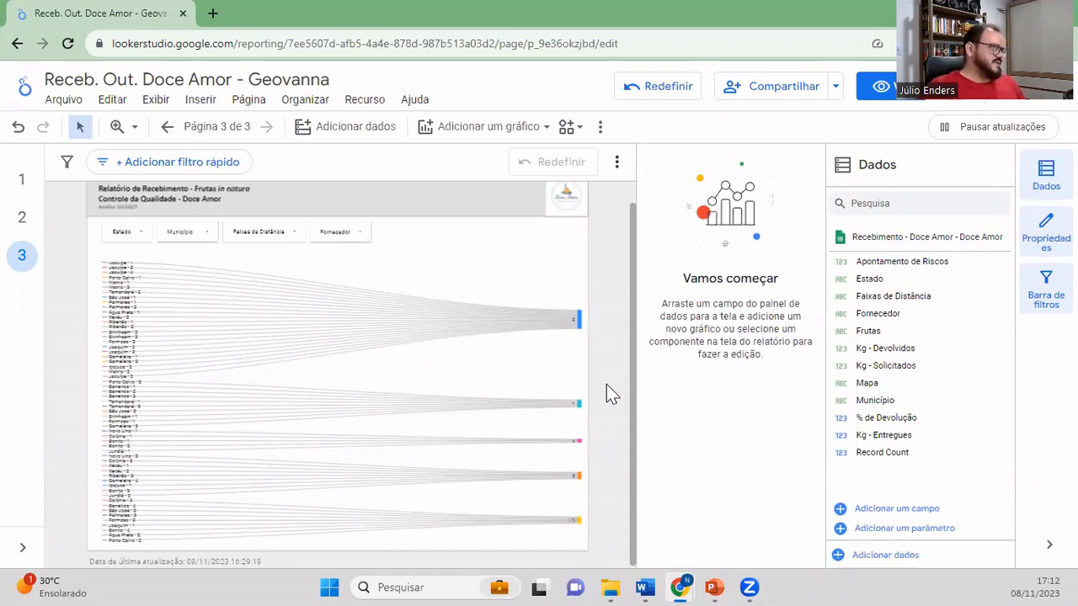
- Add a new page 4 to the report and compare it with page 3
click(255, 101)
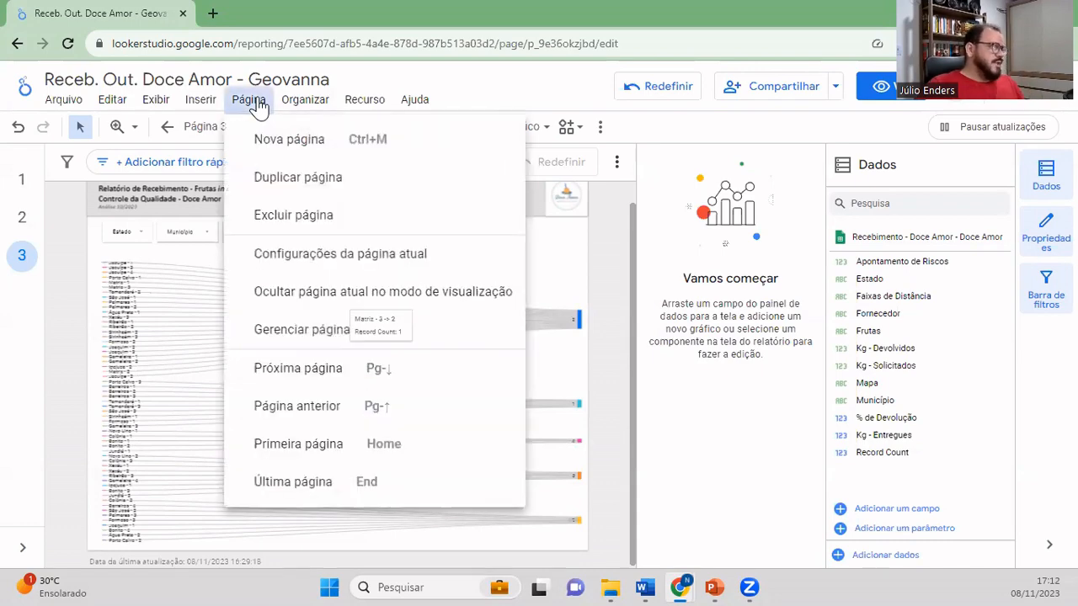
click(343, 140)
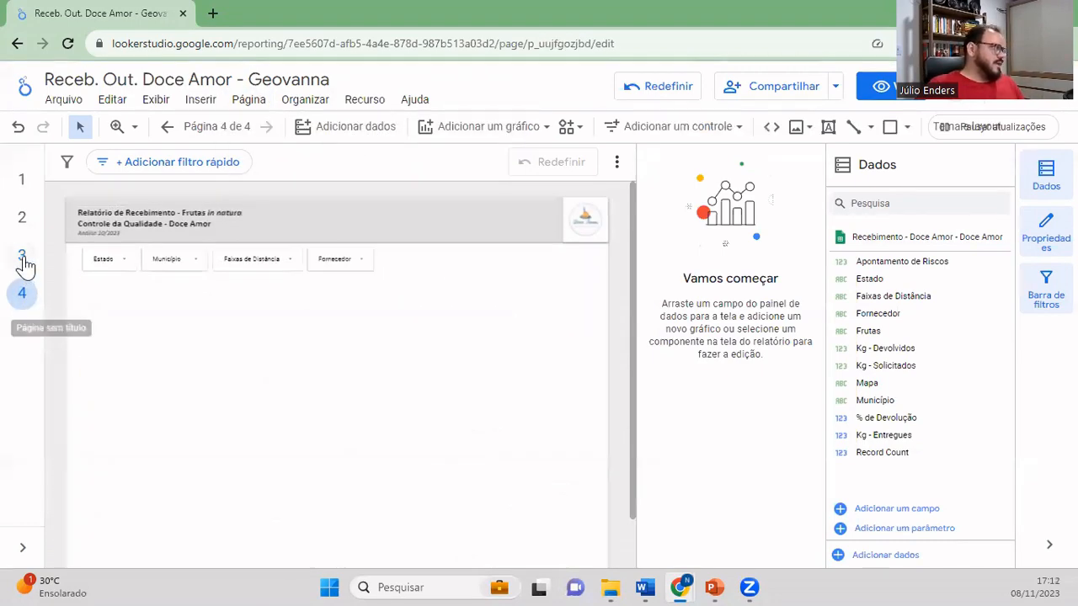
click(23, 263)
click(27, 295)
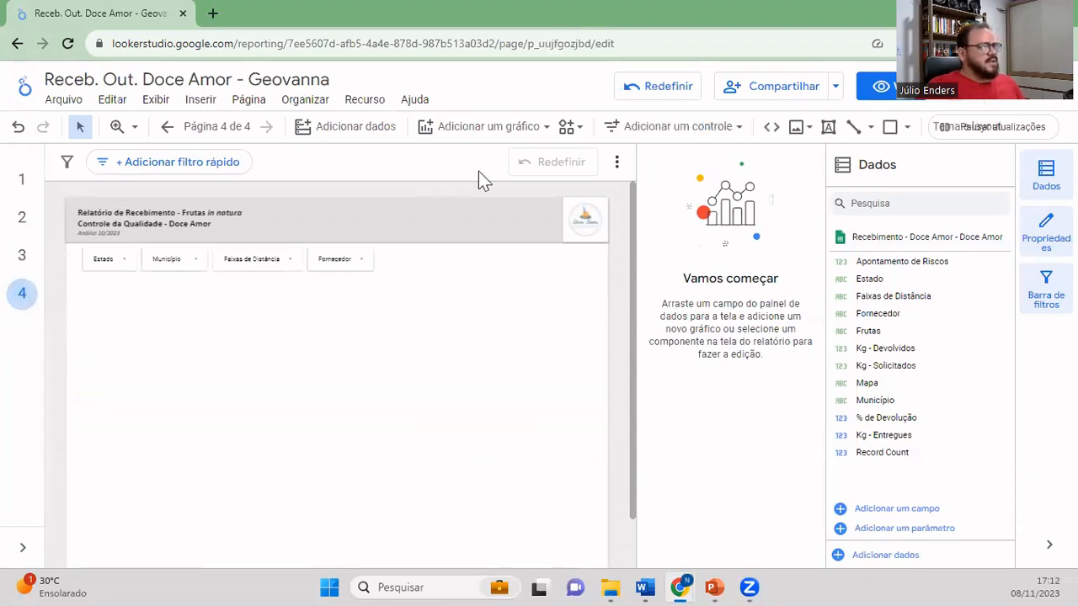
- Add a column chart to page 4 below the filter controls and enlarge it to fill the page area
click(520, 128)
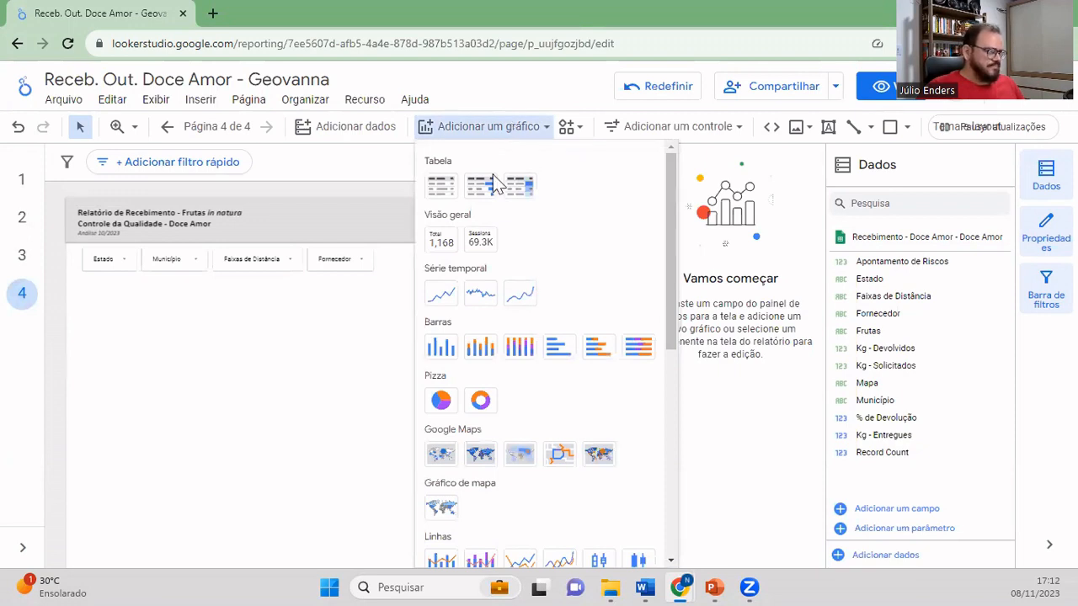
click(440, 346)
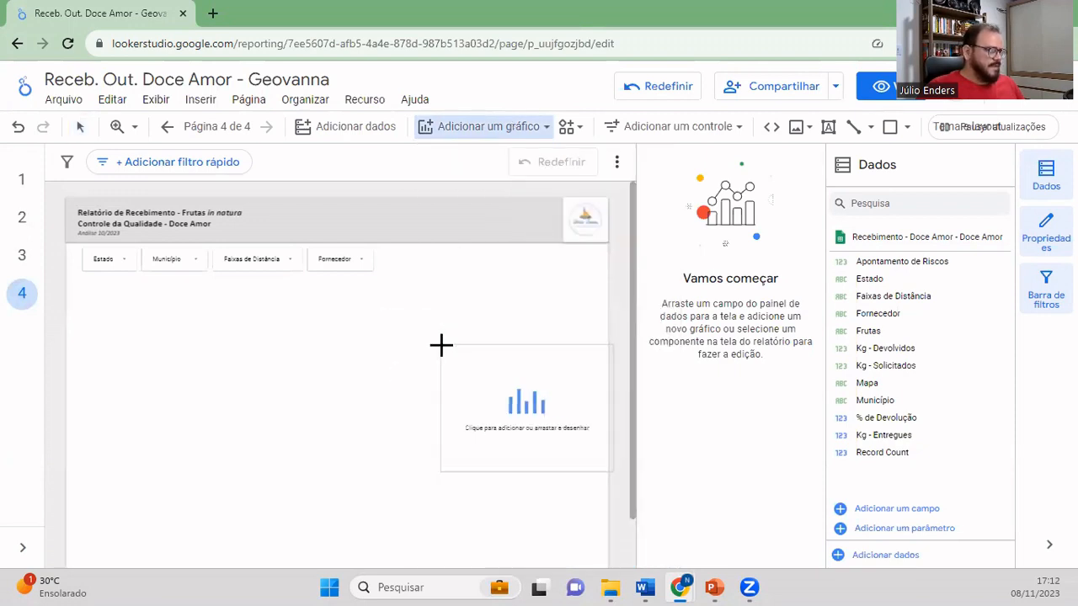
click(76, 293)
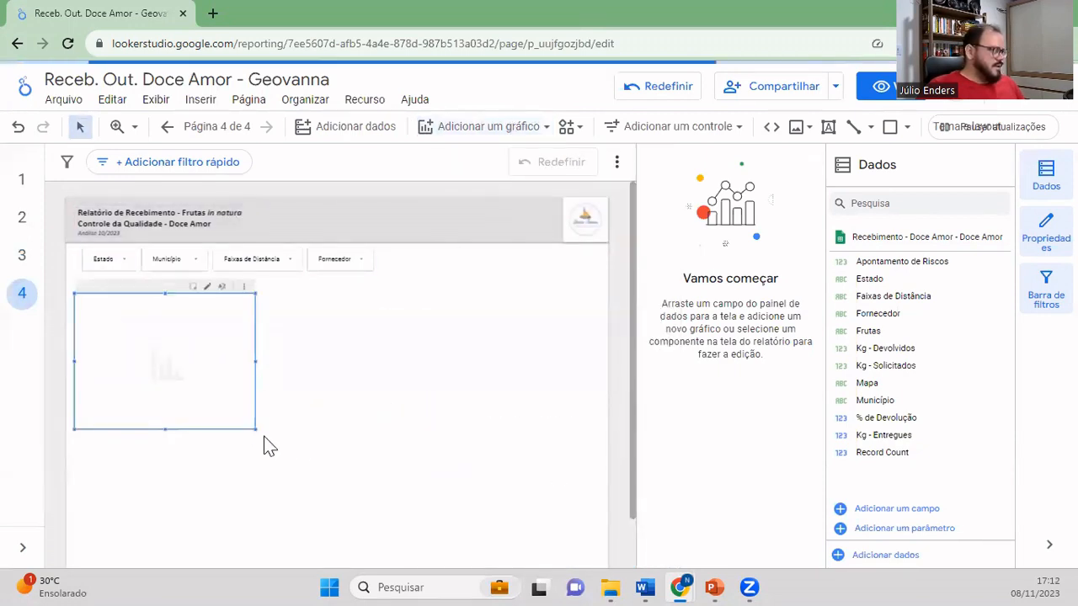
scroll(264, 438, down, 1)
drag(251, 373, 599, 521)
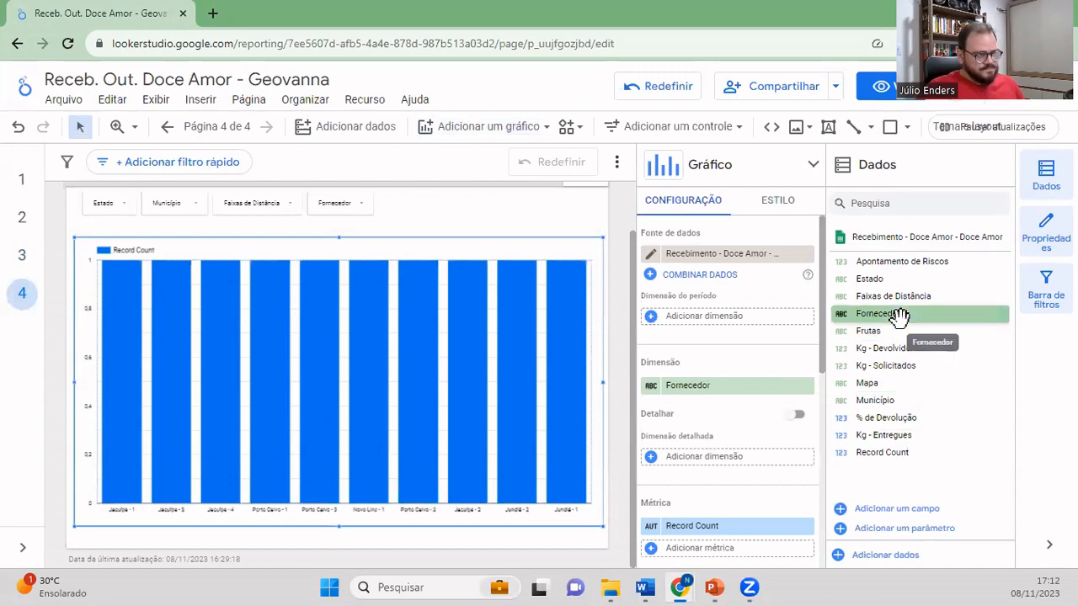
- Set the column chart's dimension to Apontamento de Riscos and its metric to Fornecedor
drag(888, 261, 747, 391)
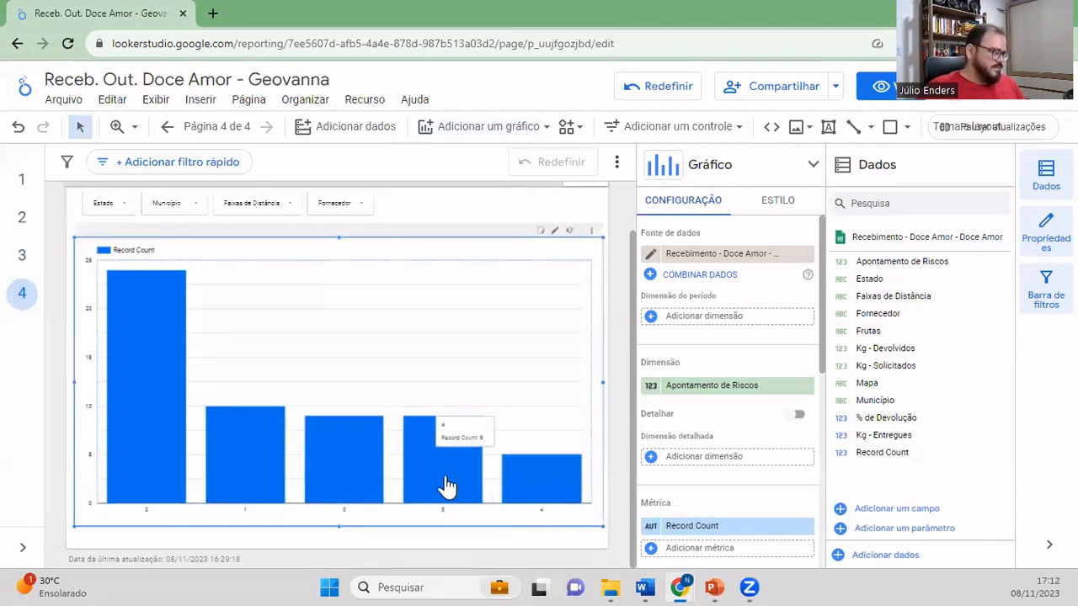
scroll(749, 506, down, 2)
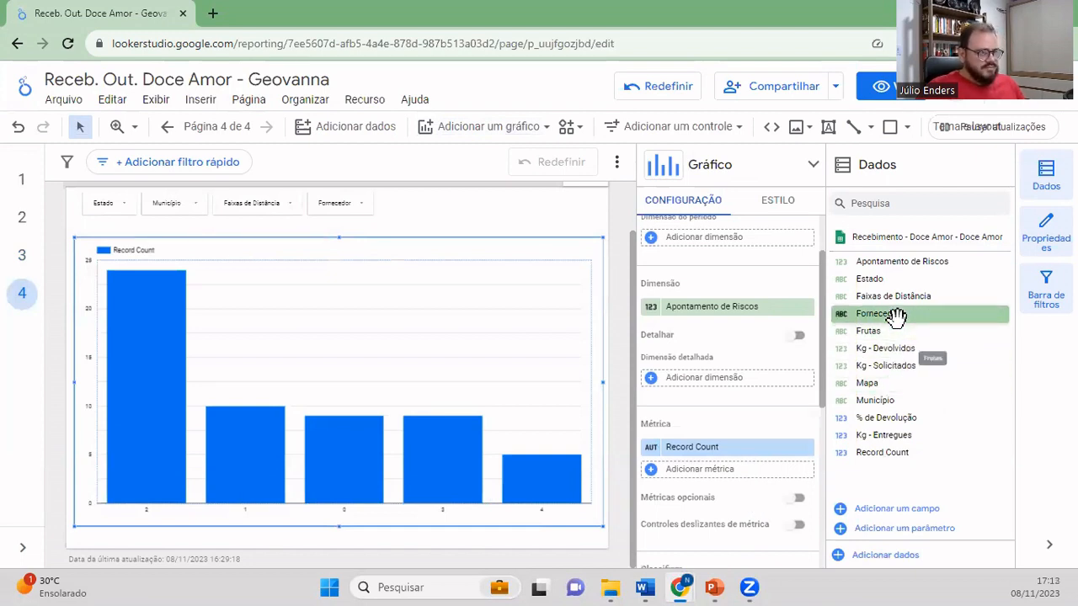
drag(832, 314, 737, 454)
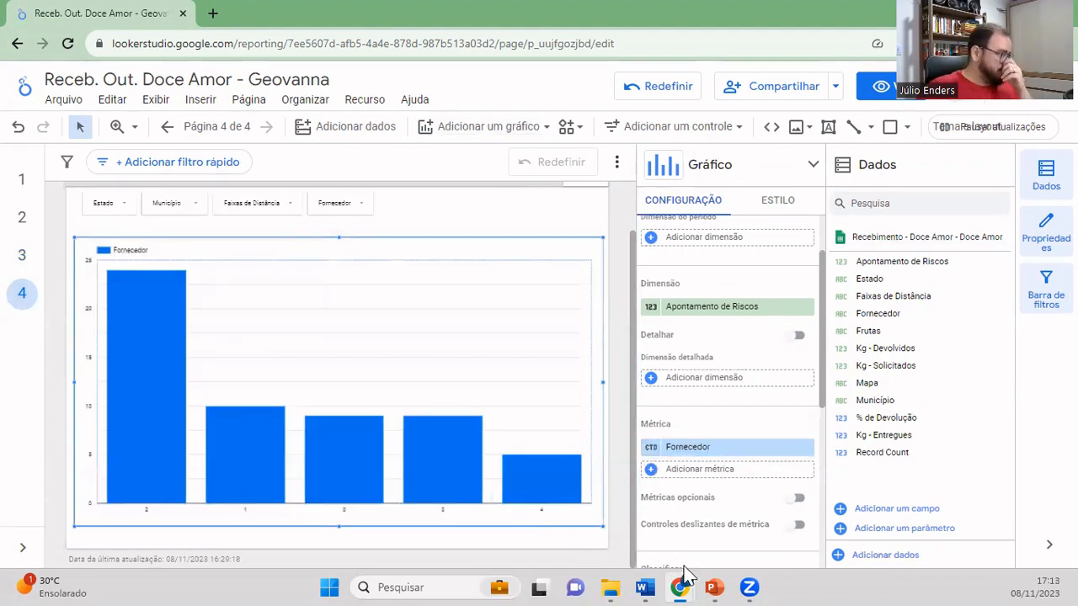
mouse_move(151, 389)
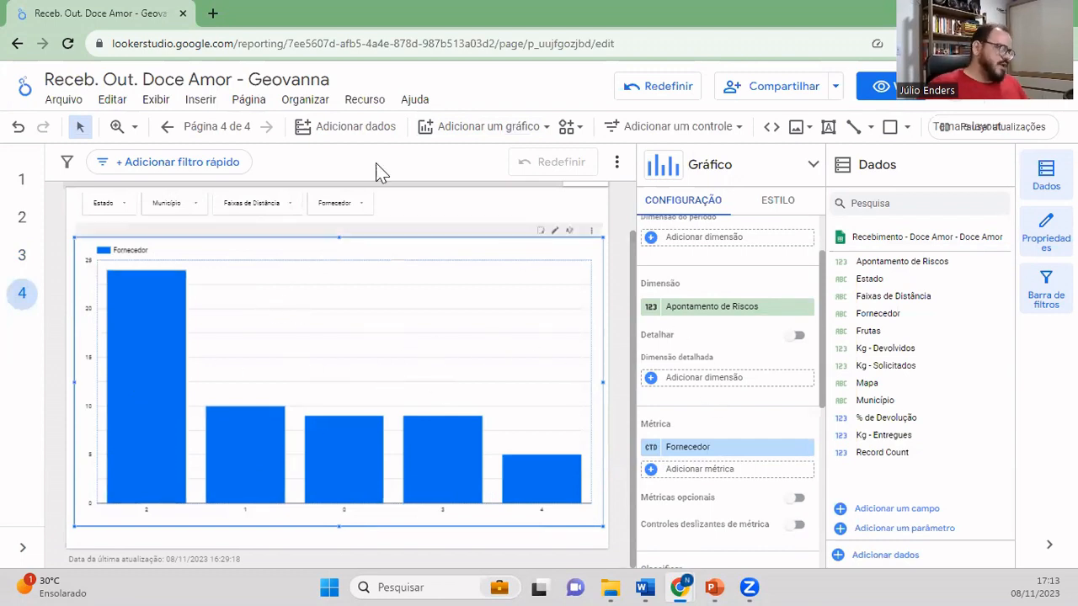
- Show data labels on the column chart's bars
click(778, 202)
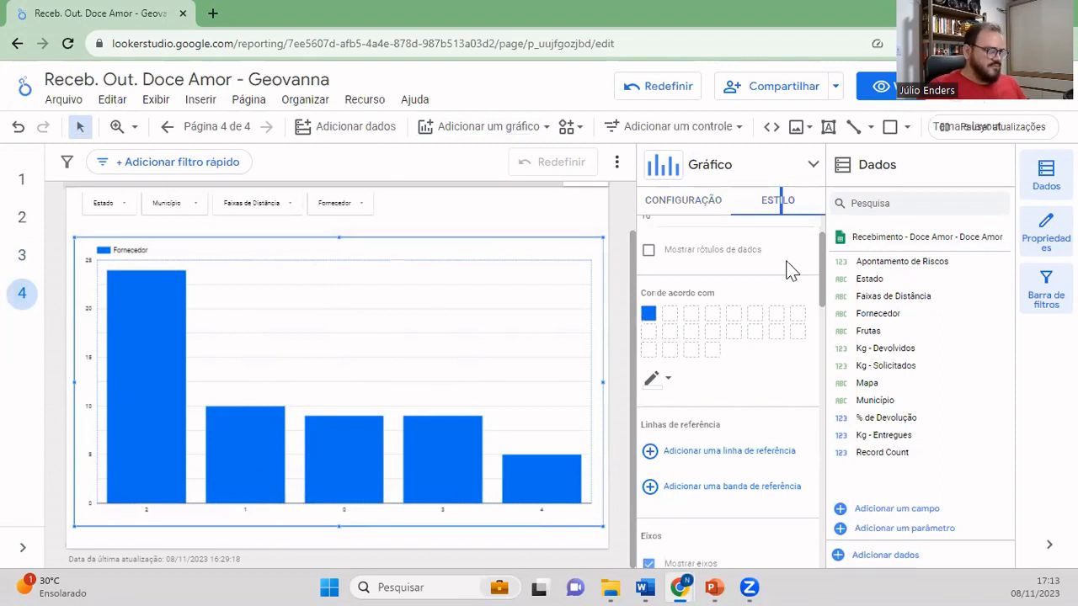
scroll(693, 384, up, 1)
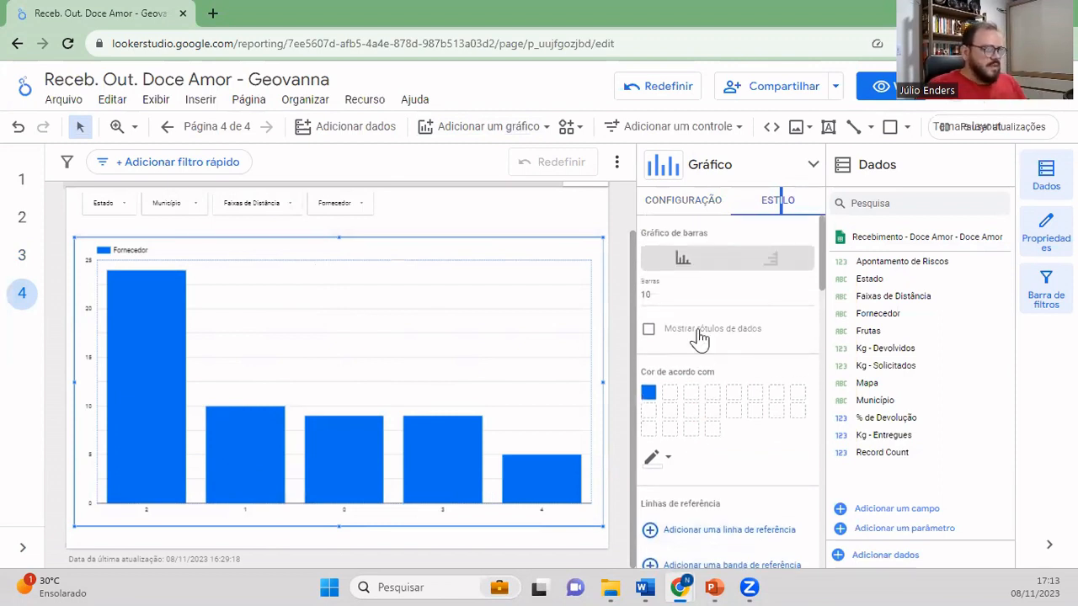
click(697, 328)
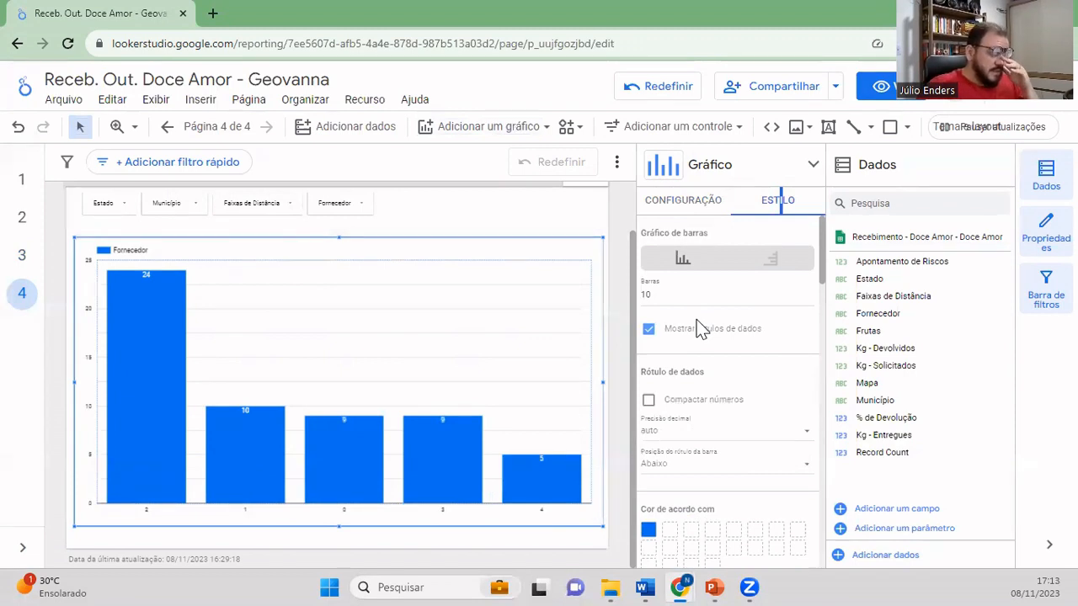
- Make the column chart's grid lines transparent
scroll(697, 330, down, 4)
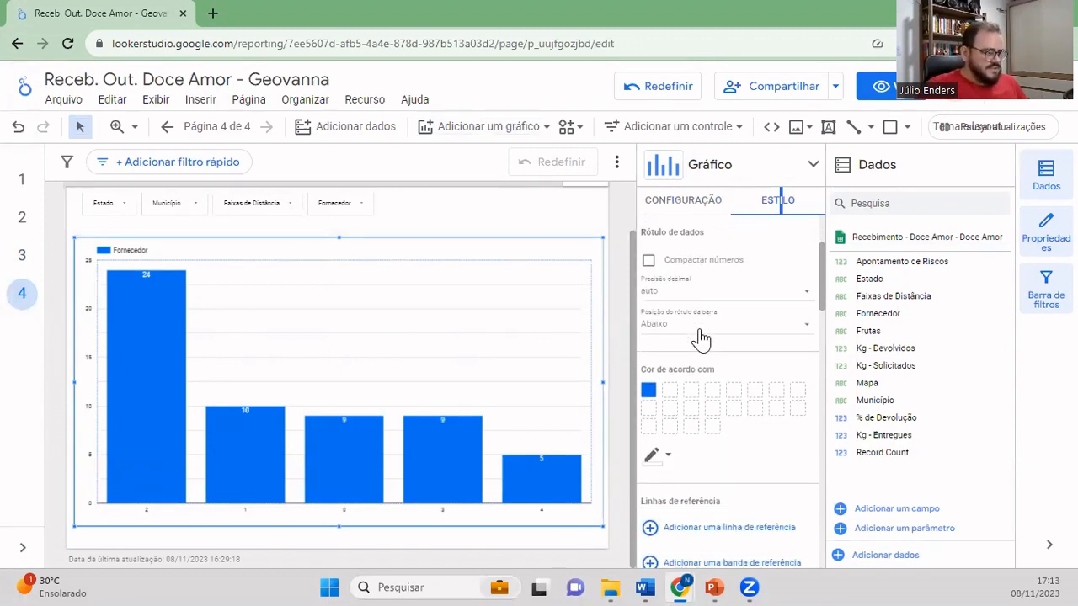
scroll(699, 331, down, 2)
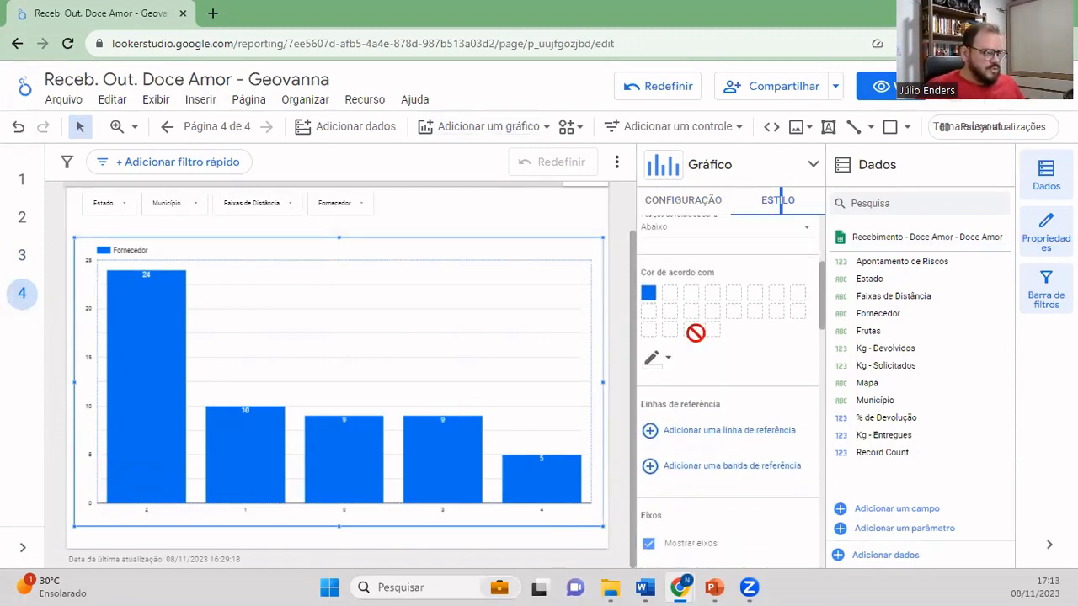
scroll(686, 360, down, 8)
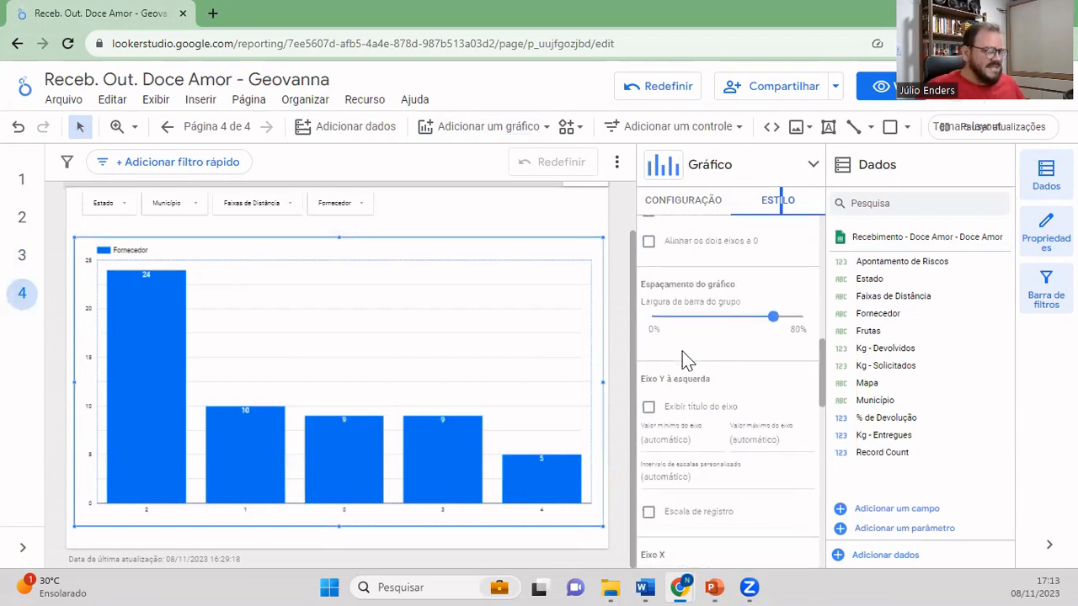
scroll(683, 360, down, 6)
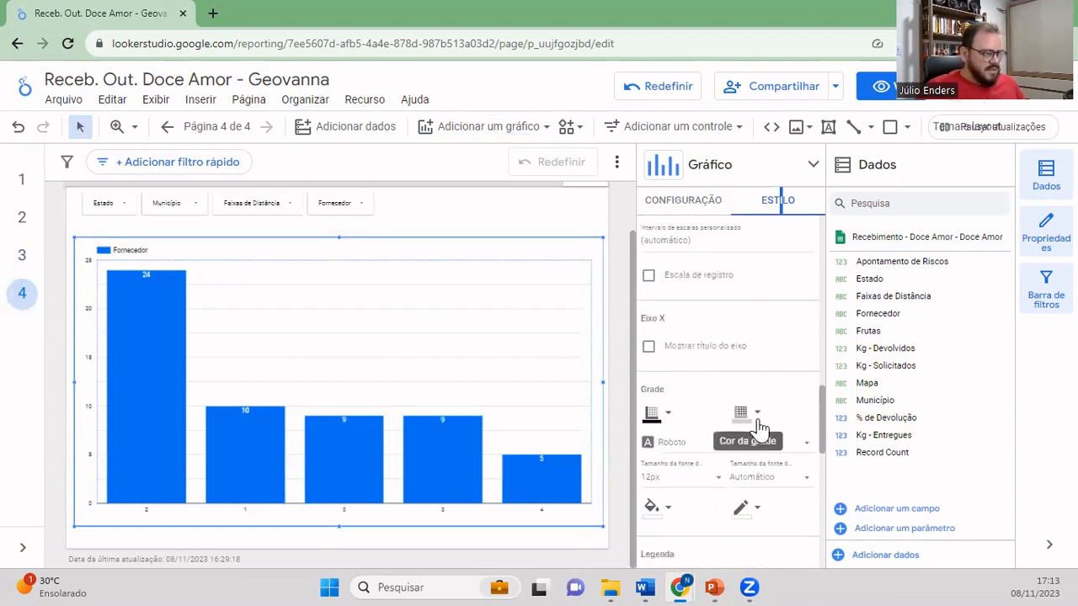
click(741, 418)
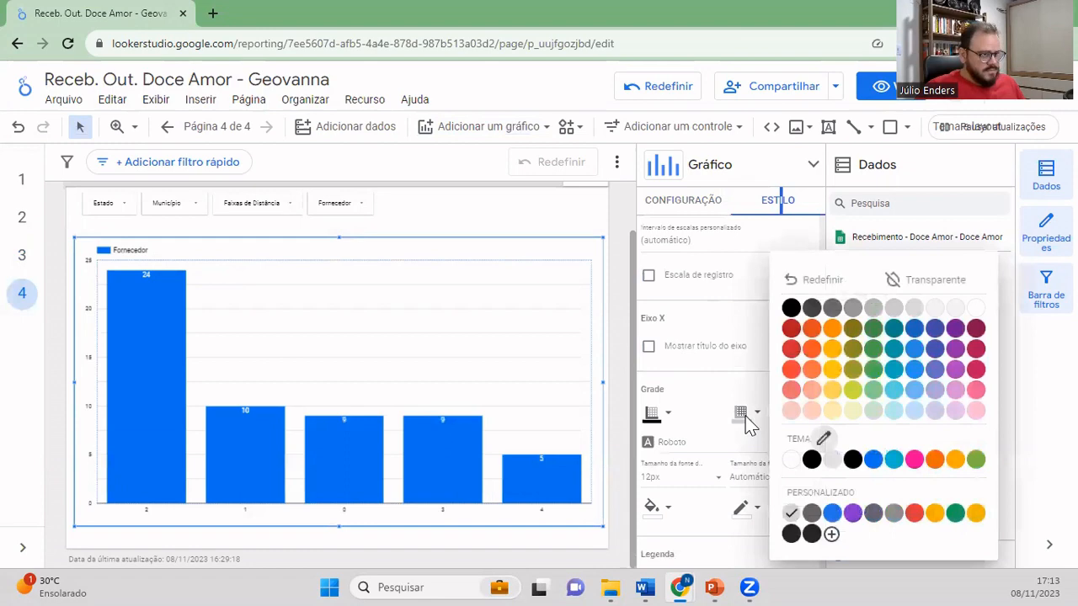
click(947, 280)
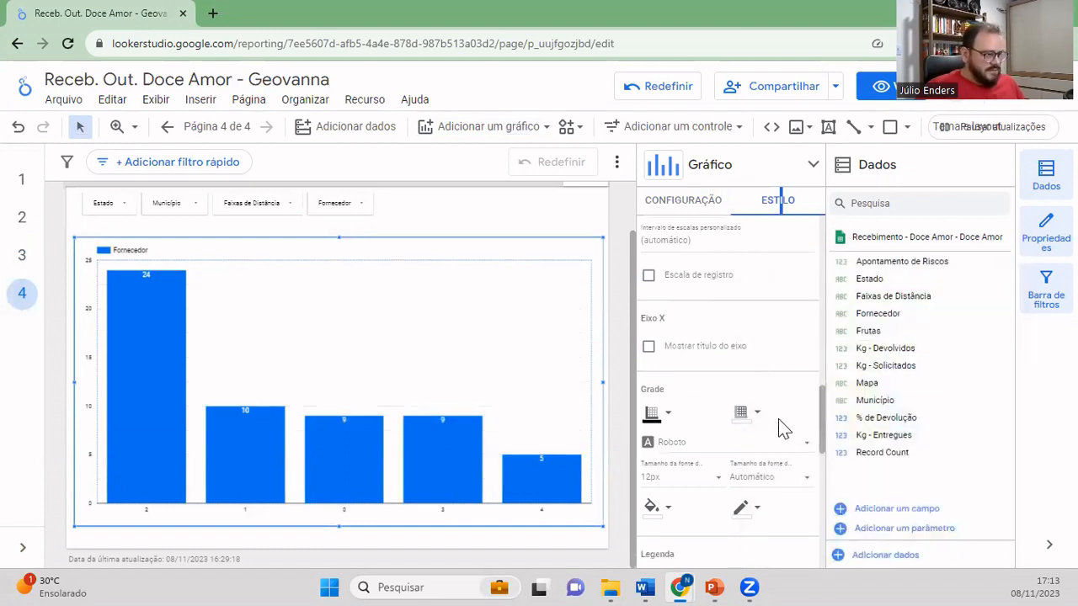
- Remove the column chart's legend by setting its position to Nenhum
scroll(778, 428, down, 2)
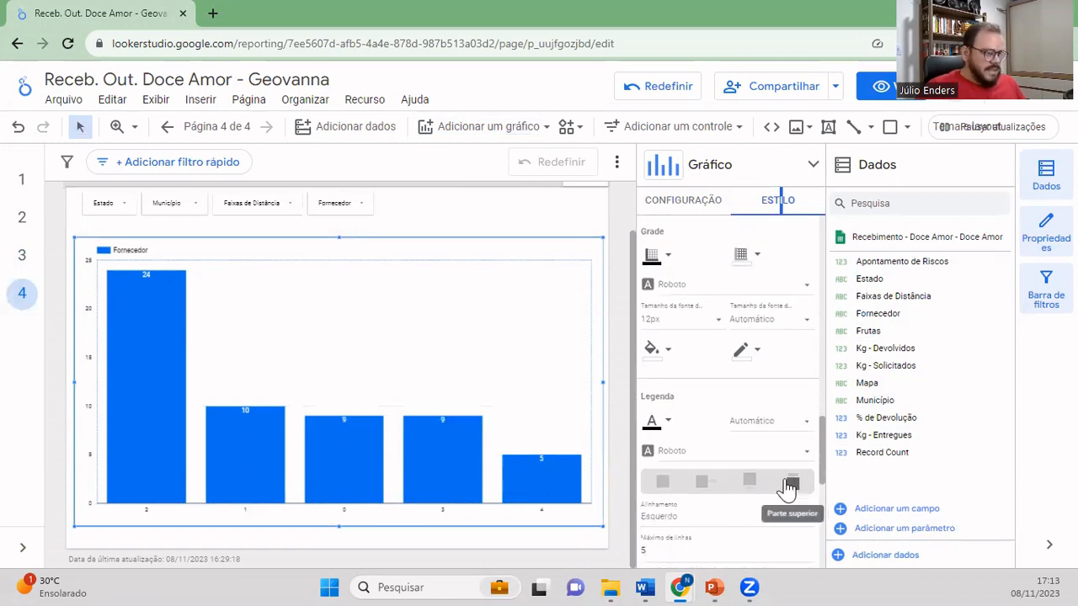
click(663, 483)
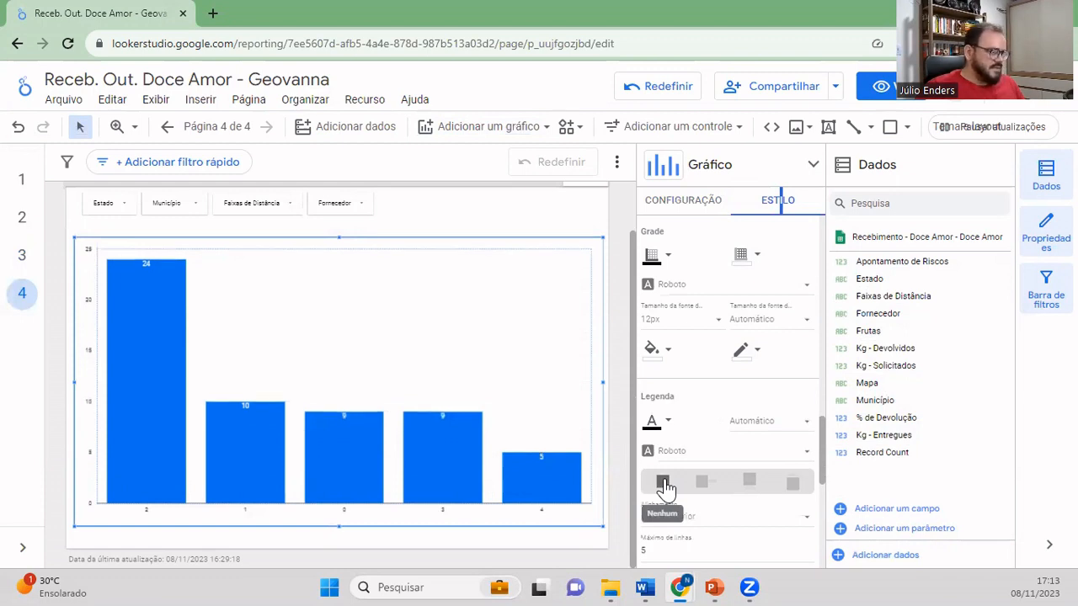
scroll(741, 420, down, 2)
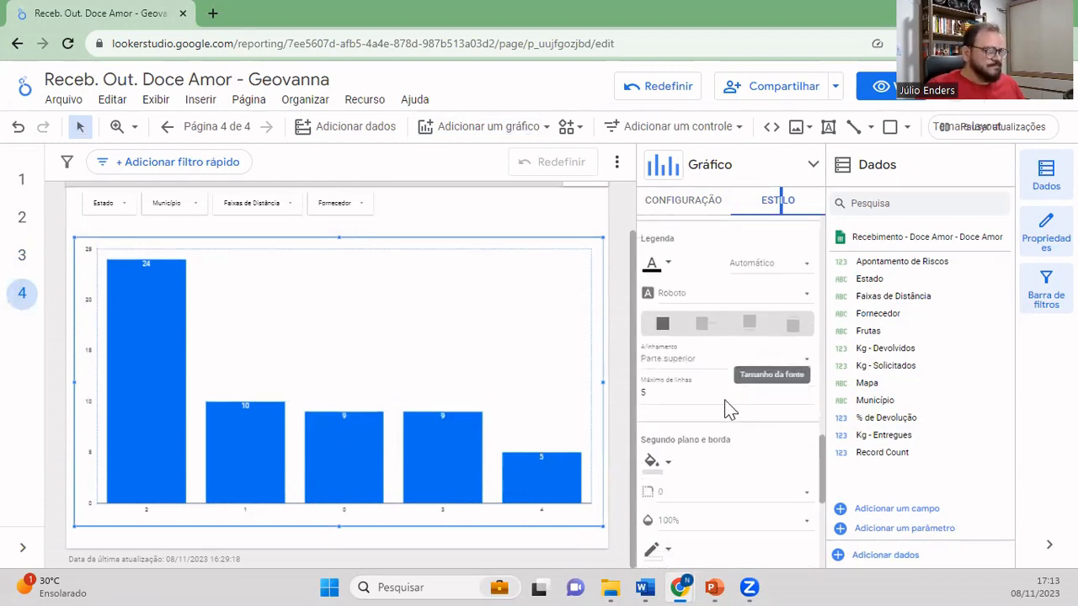
scroll(726, 399, down, 2)
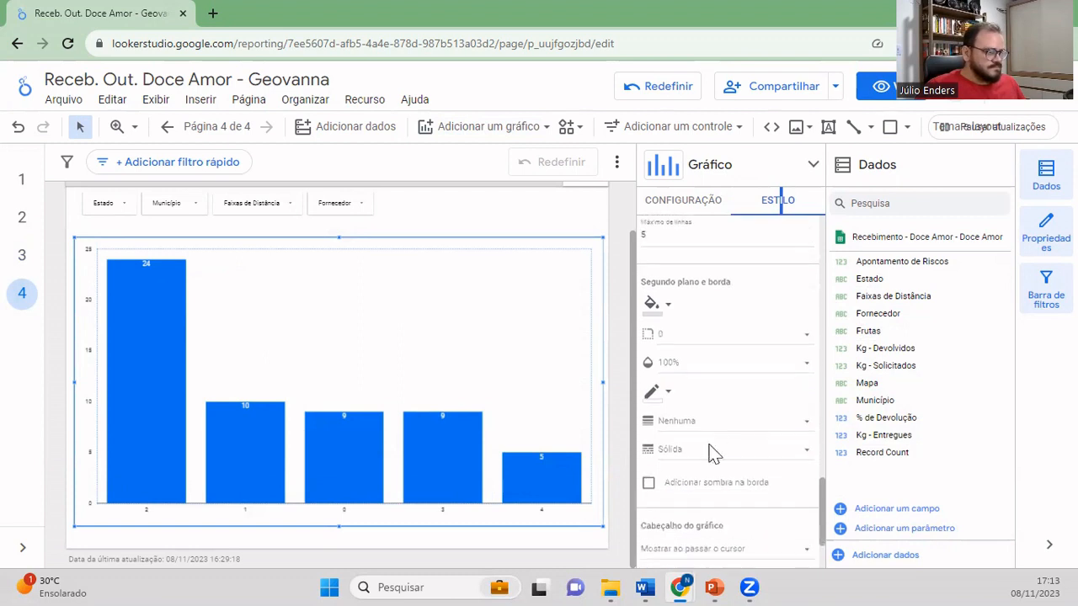
- Shrink the column chart slightly from its upper edge to leave room for a title
click(410, 544)
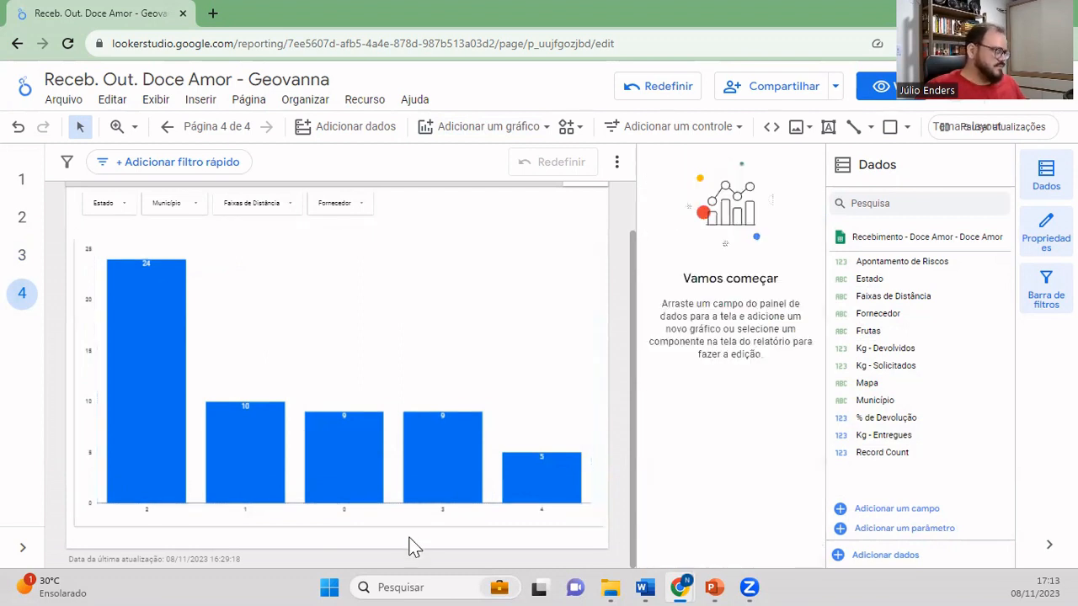
click(490, 320)
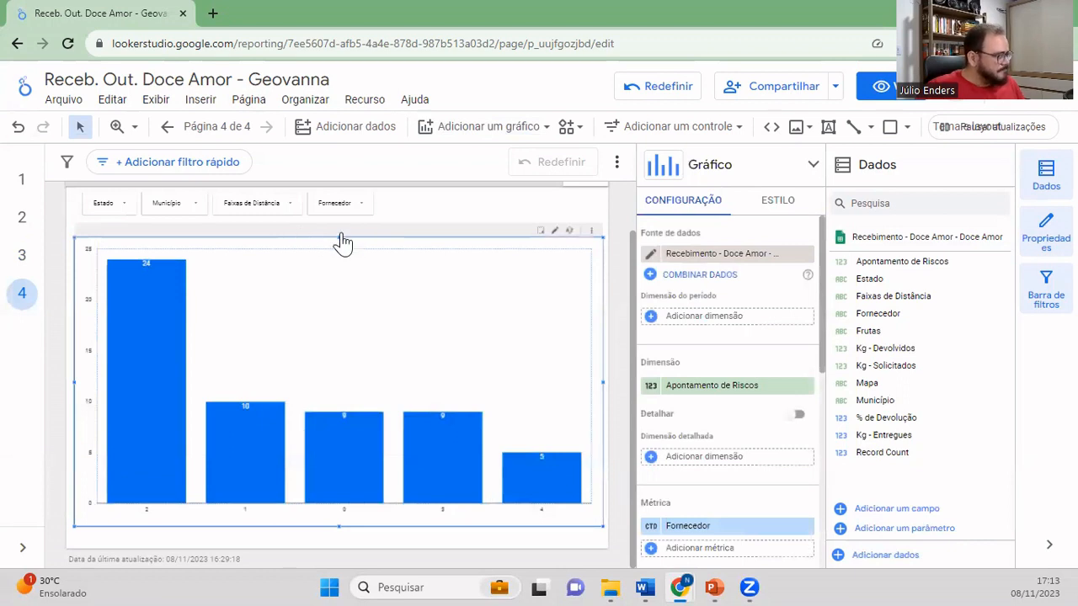
drag(338, 239, 339, 250)
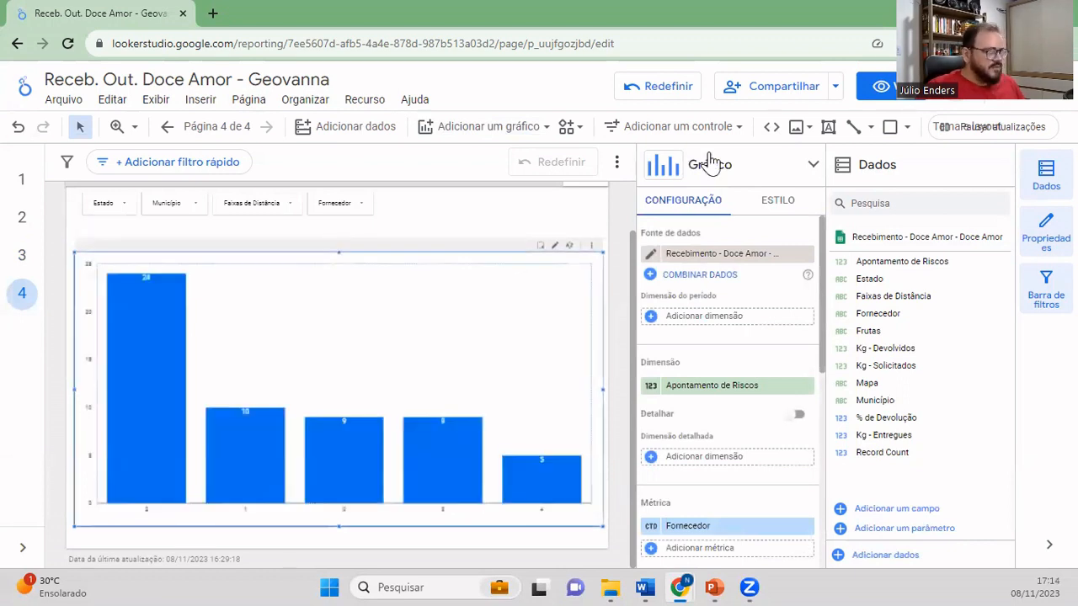
- Add the text title "Quantidade de Fornecedores com Apontamento de Riscos" above the column chart, spanning the chart's full width
click(822, 135)
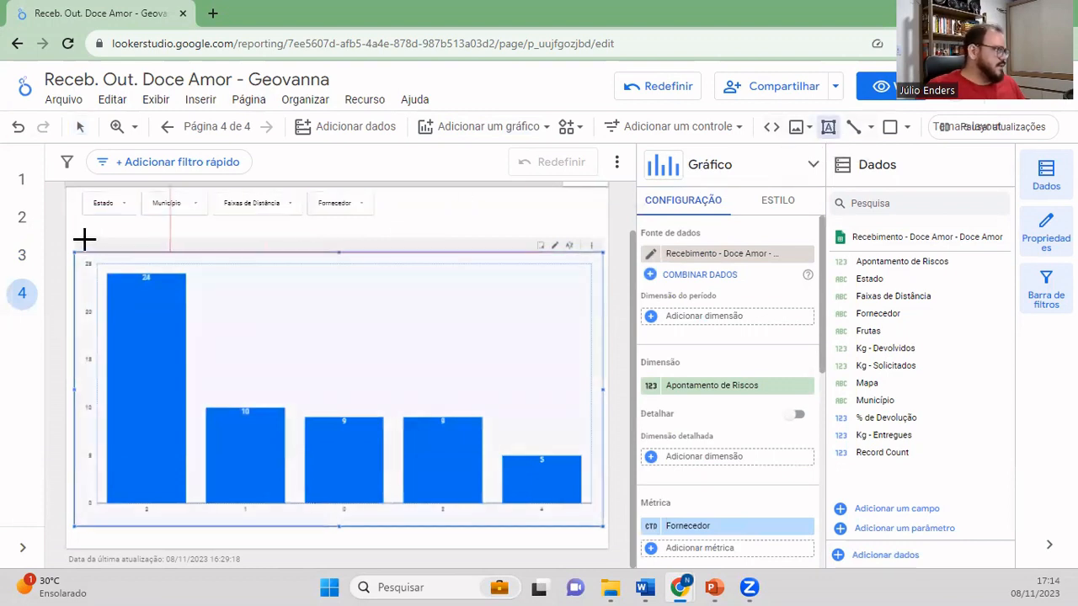
drag(75, 243, 256, 263)
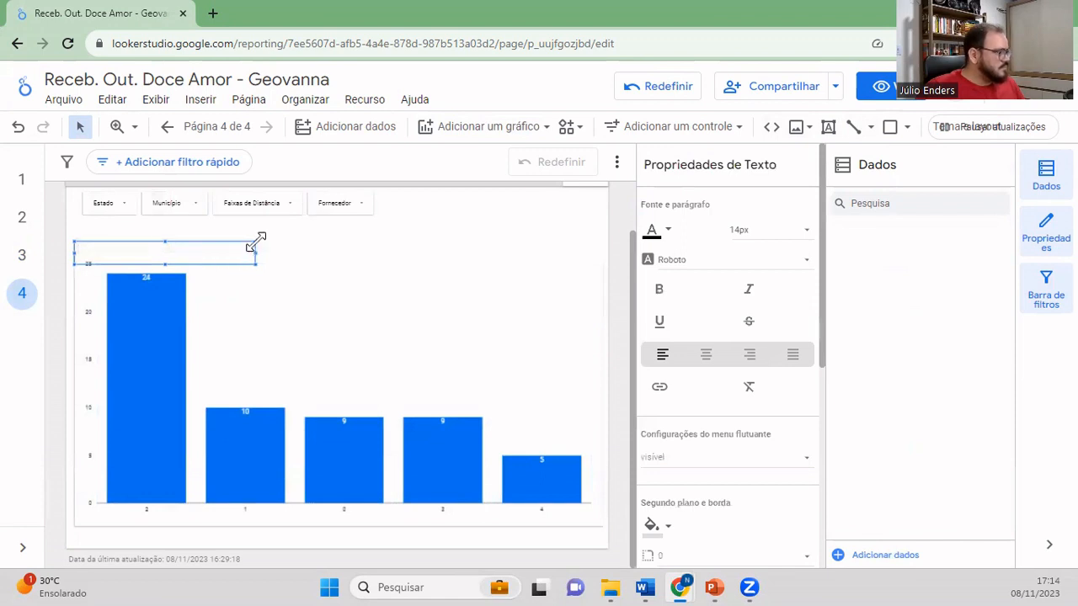
drag(246, 243, 246, 232)
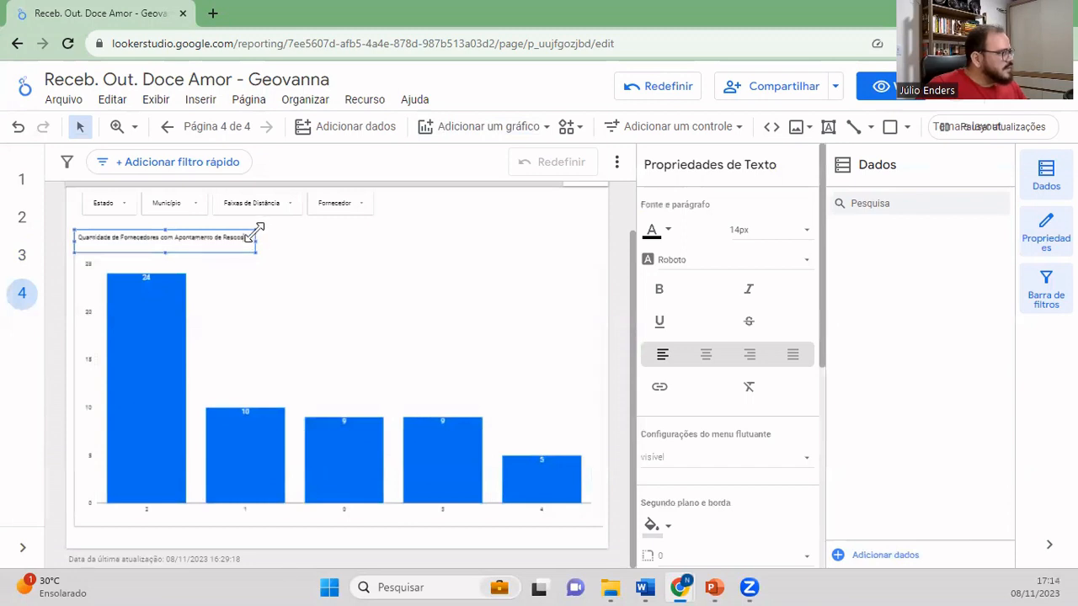
drag(253, 240, 601, 232)
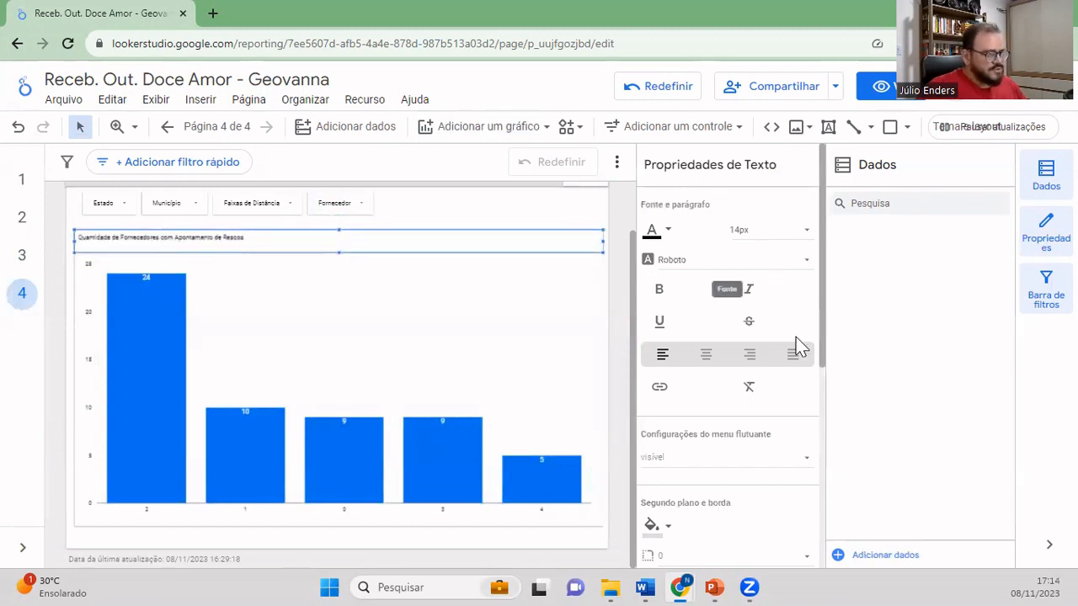
- Add a border shadow to the chart title's text box and reduce its height to fit closely above the chart
scroll(798, 360, down, 1)
scroll(798, 360, down, 5)
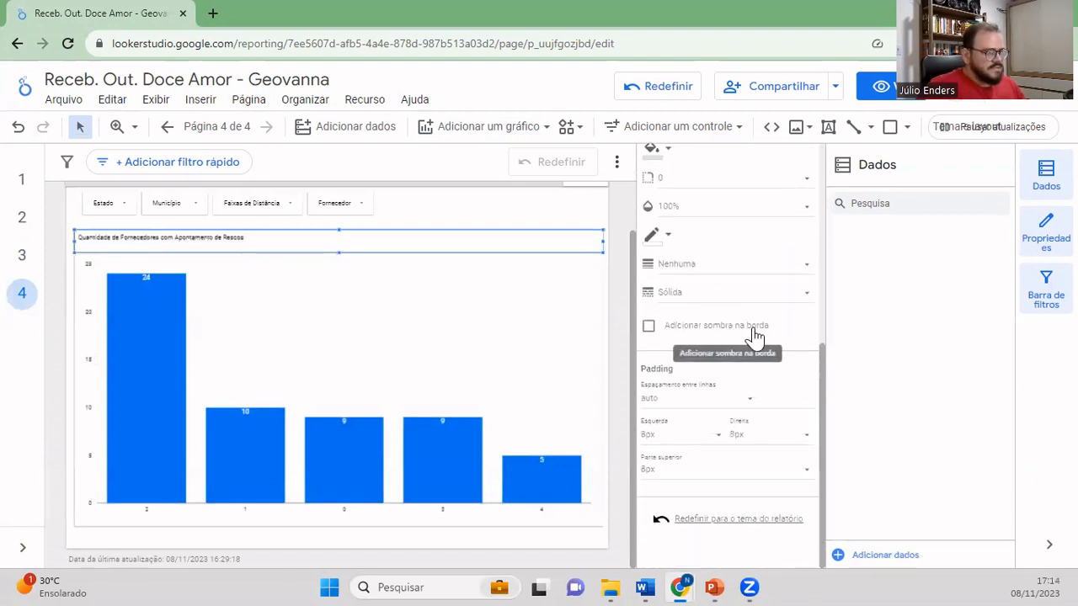
click(754, 330)
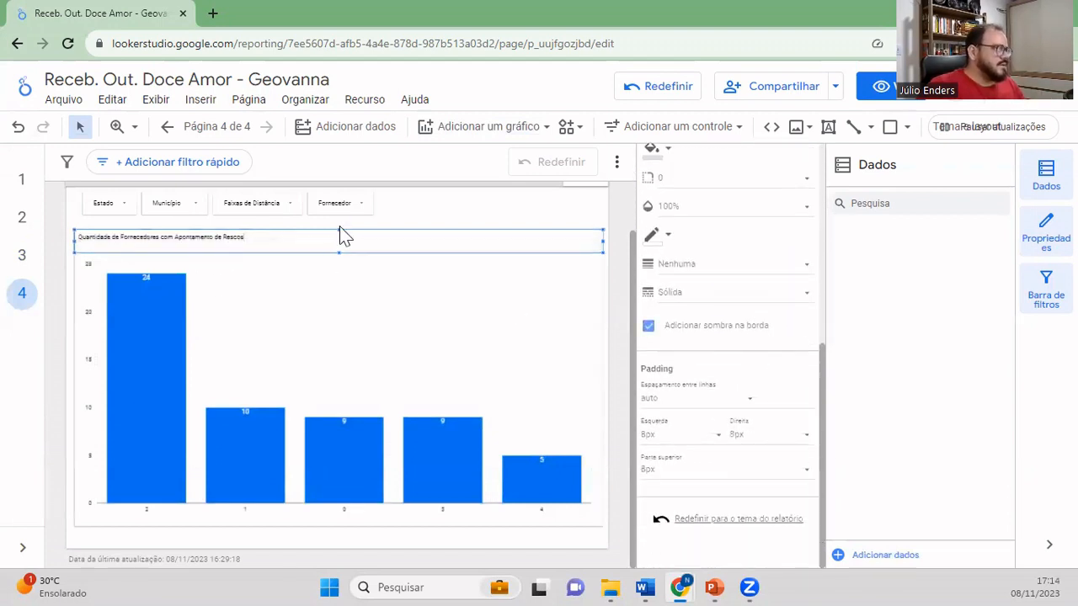
drag(337, 229, 344, 240)
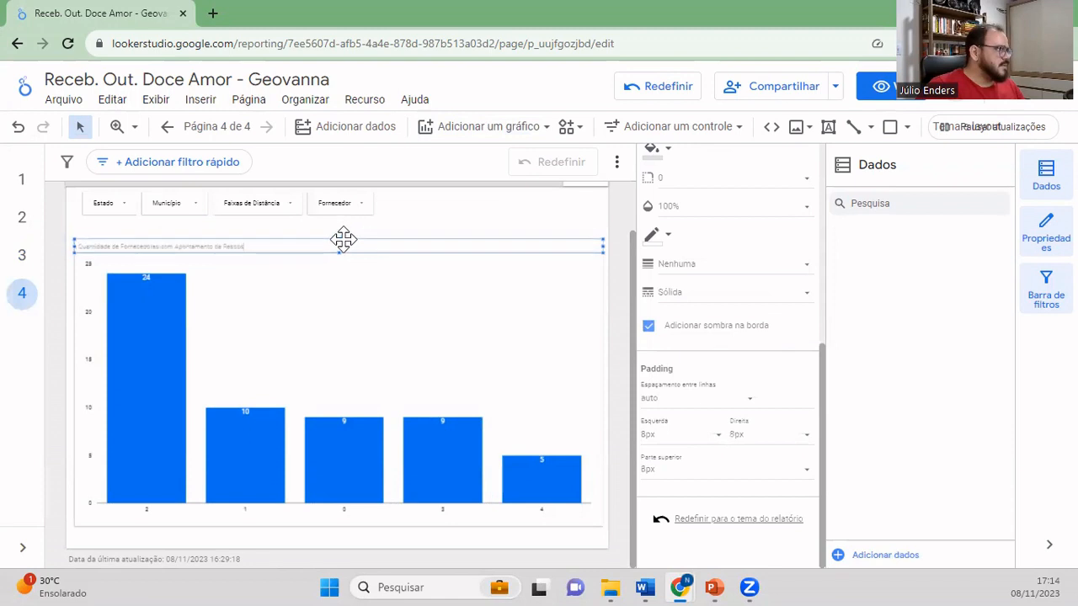
click(493, 224)
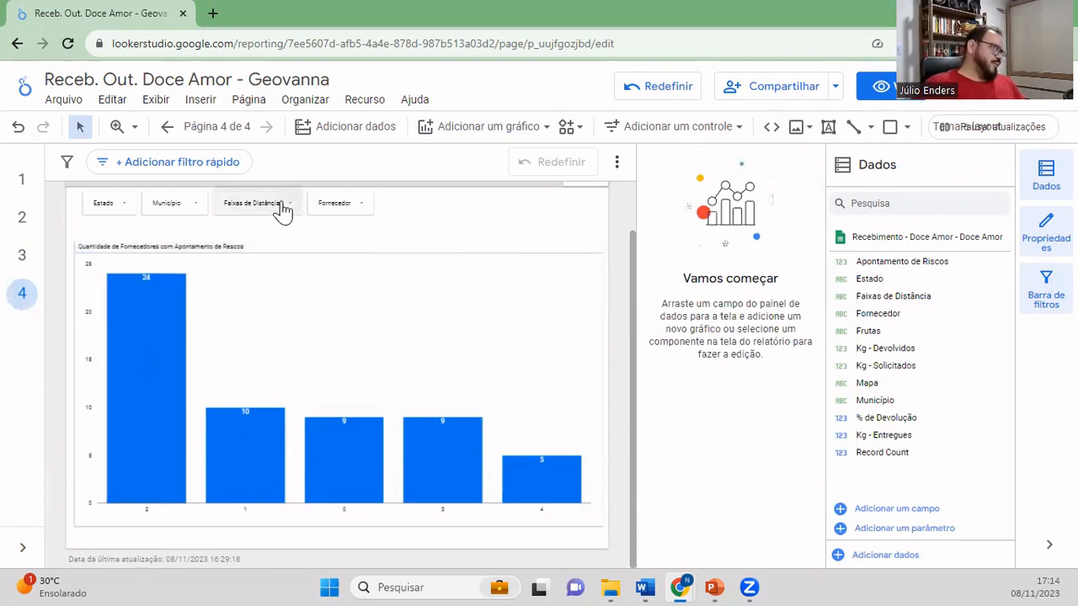
- Test the Município filter on the column chart with only Água Preta, and restore all municipalities
click(330, 206)
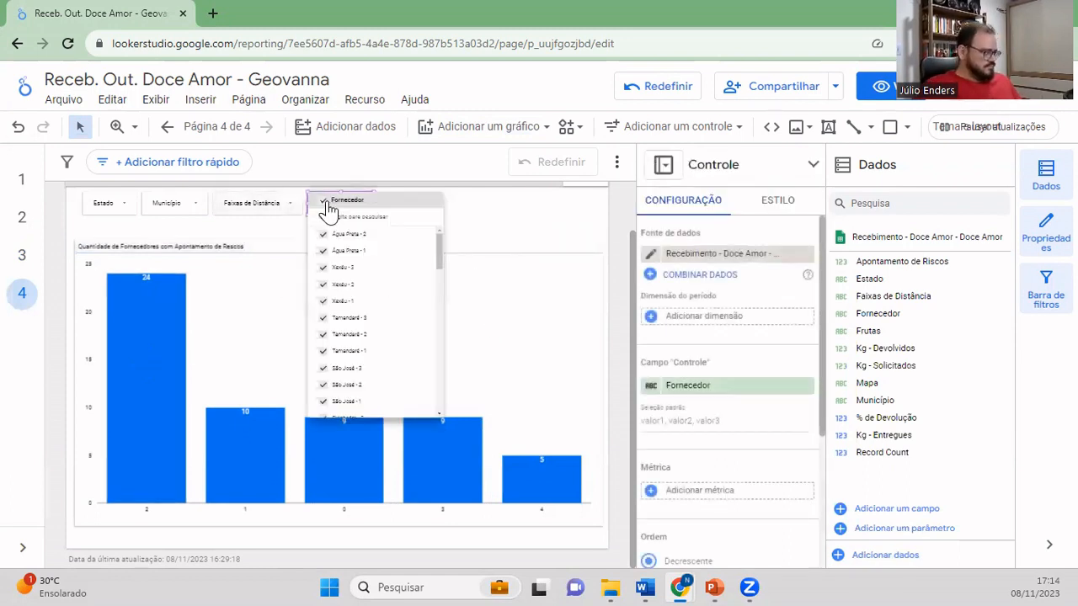
click(196, 214)
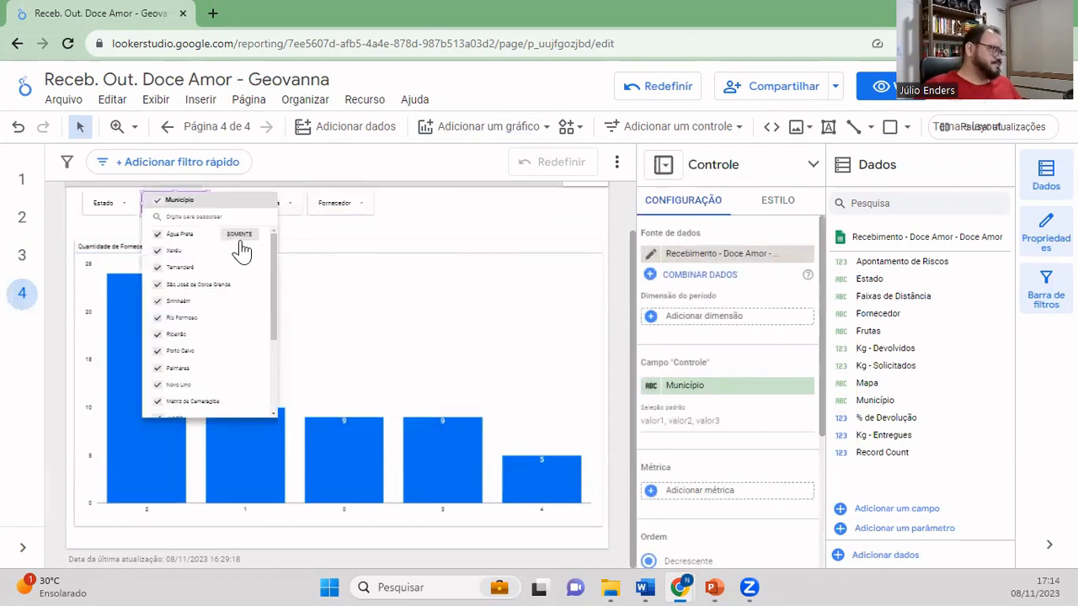
click(243, 236)
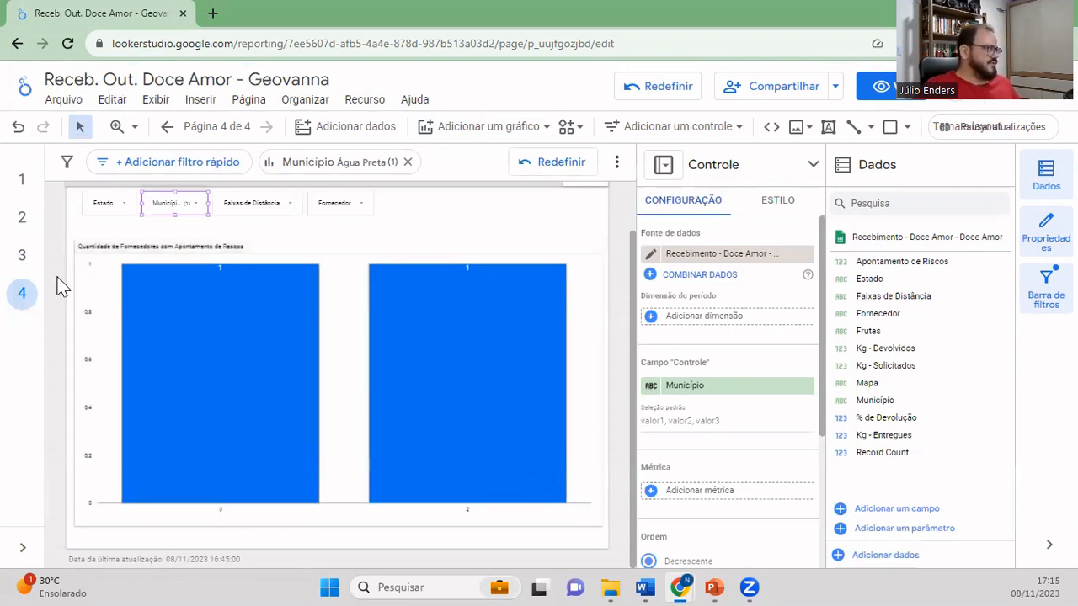
click(172, 206)
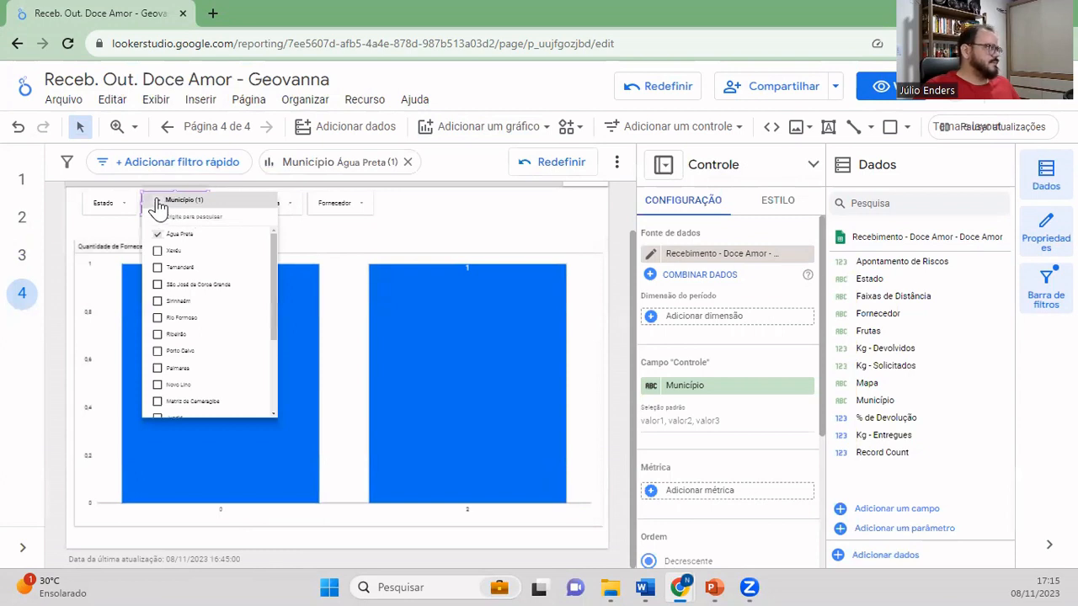
click(158, 200)
click(491, 224)
click(492, 223)
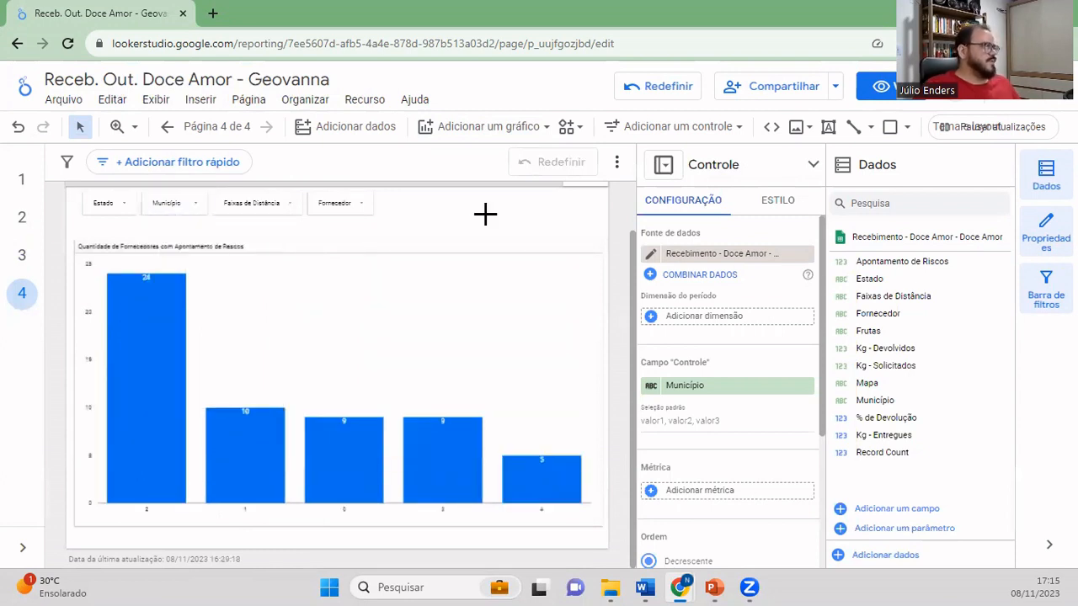
click(593, 261)
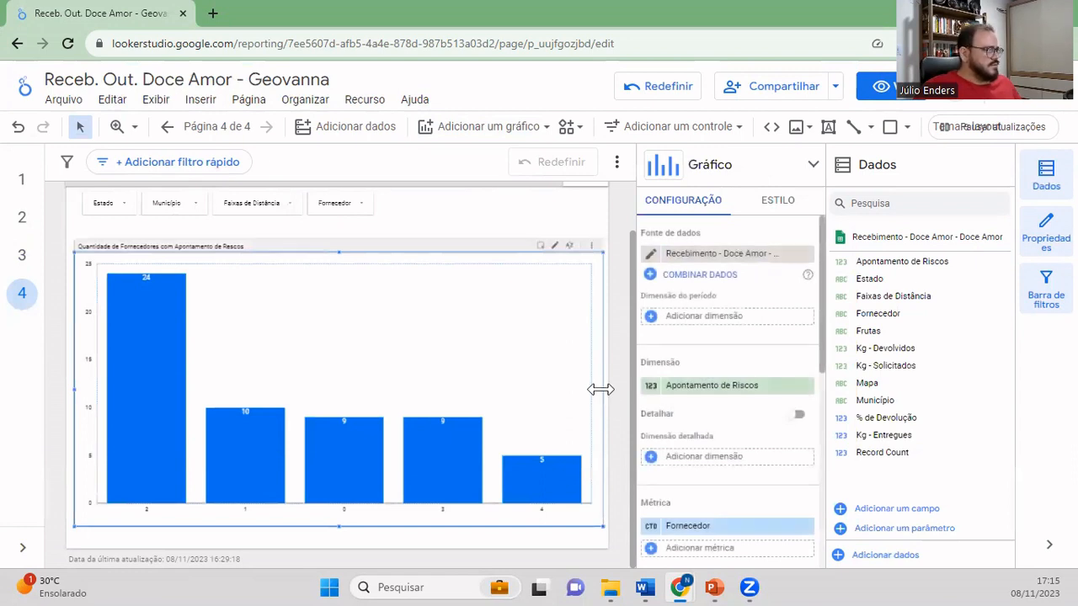
click(513, 224)
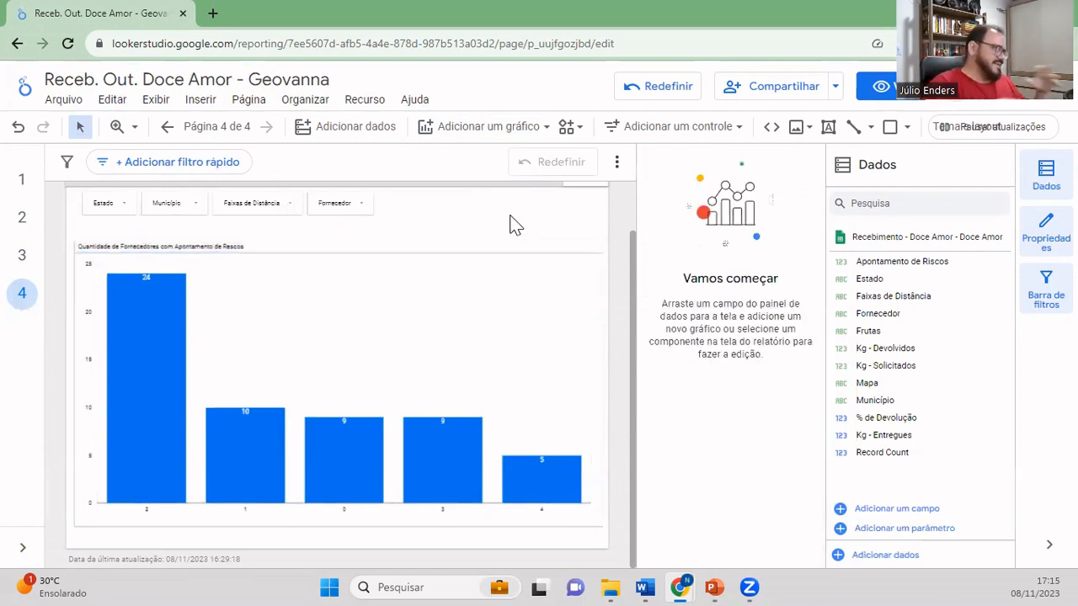
- Add a border shadow to the Sankey chart on page 3
click(26, 264)
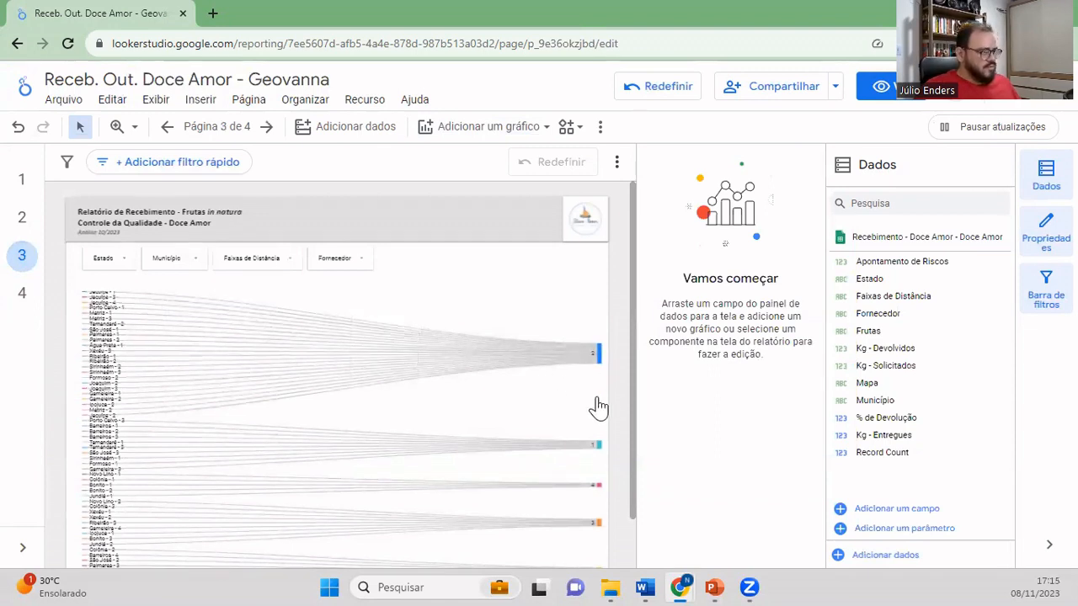
scroll(598, 408, down, 1)
scroll(598, 408, up, 1)
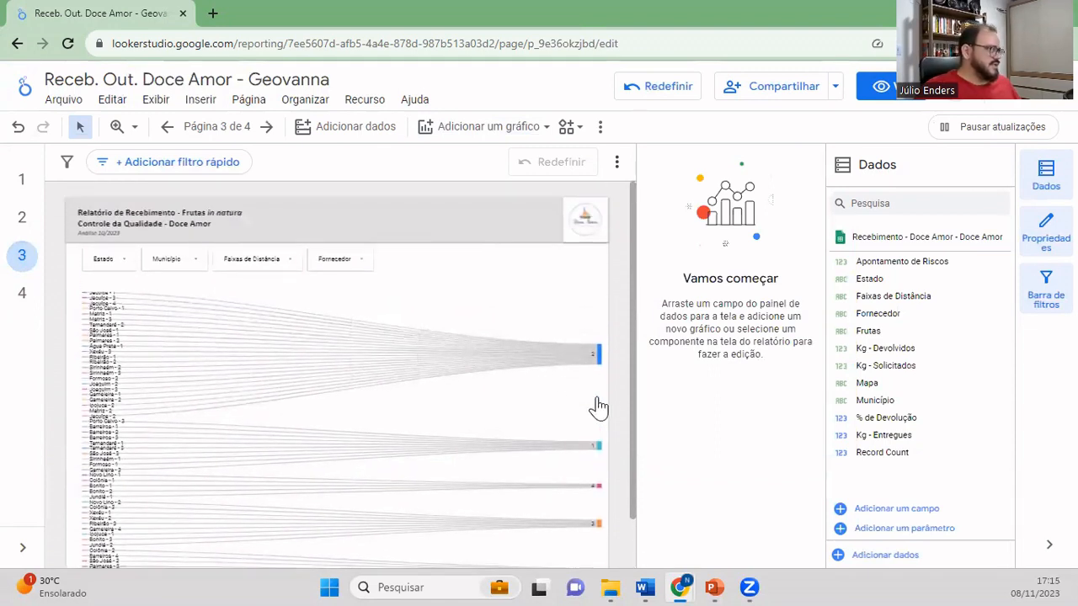
click(575, 320)
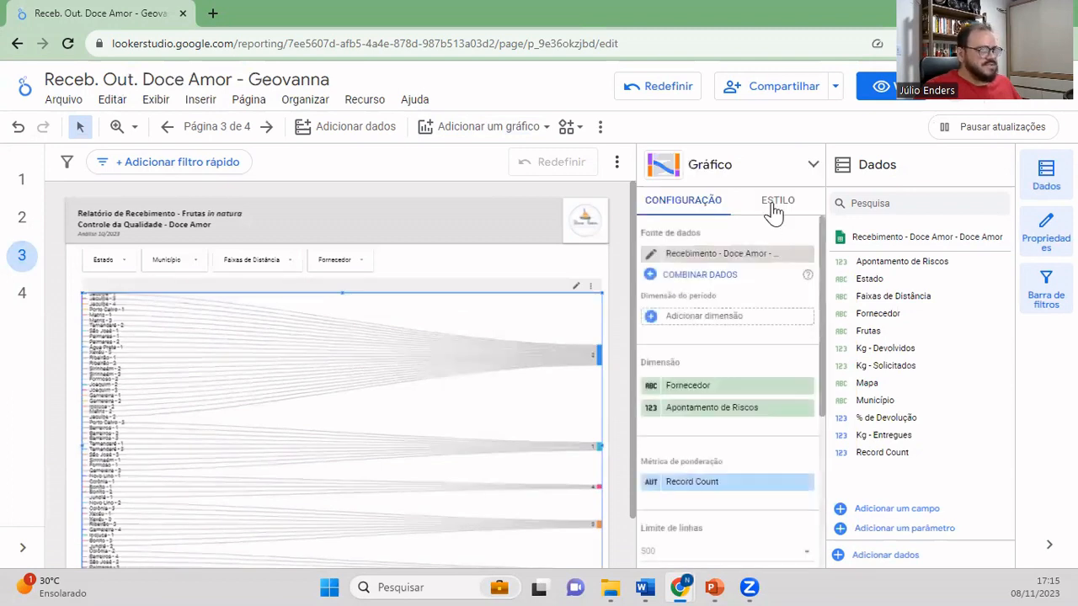
click(771, 200)
scroll(762, 438, down, 5)
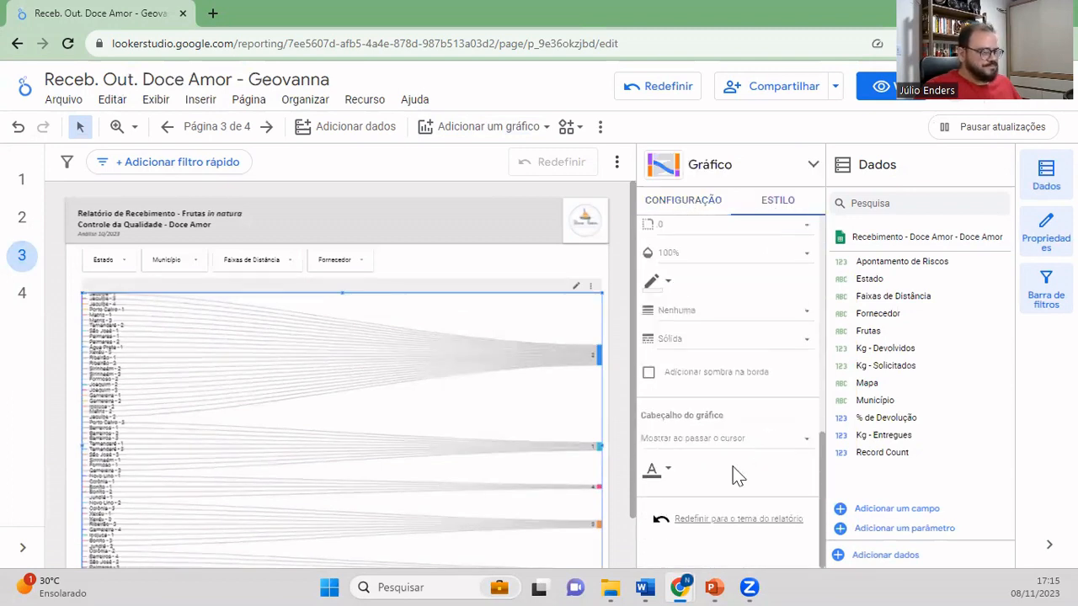
click(698, 373)
- Review pages 4 and 1, check the page list in view mode, and return to editing
click(20, 293)
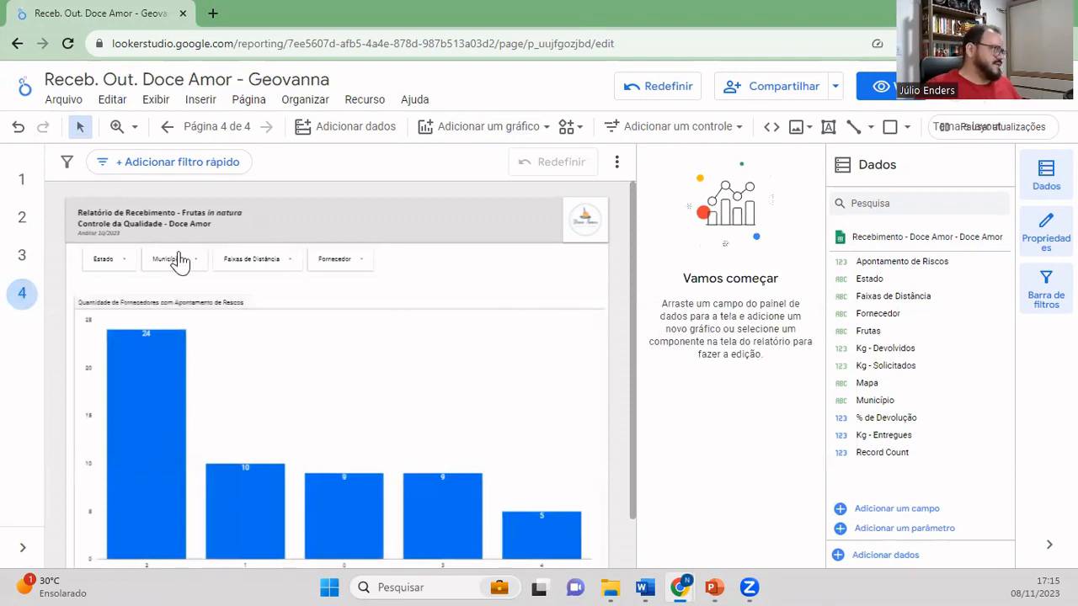
click(21, 185)
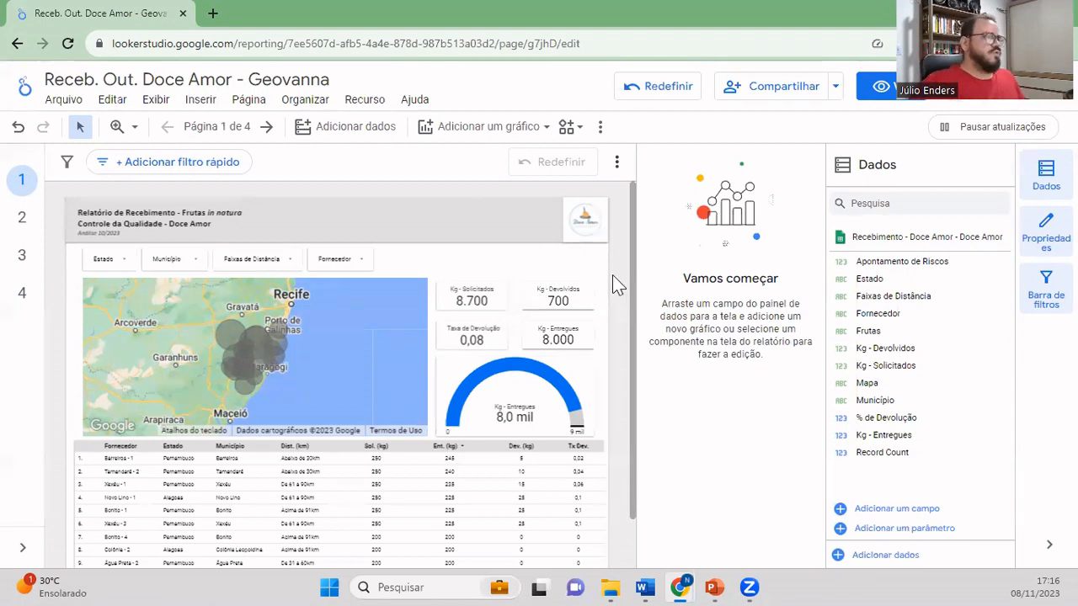
scroll(612, 274, down, 1)
scroll(612, 274, up, 1)
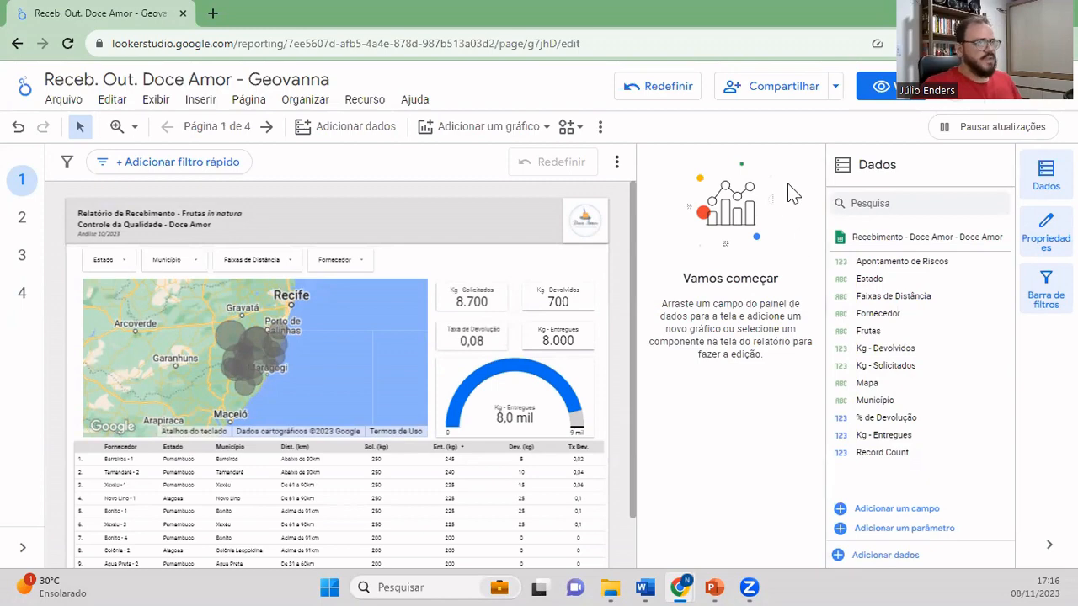
click(887, 91)
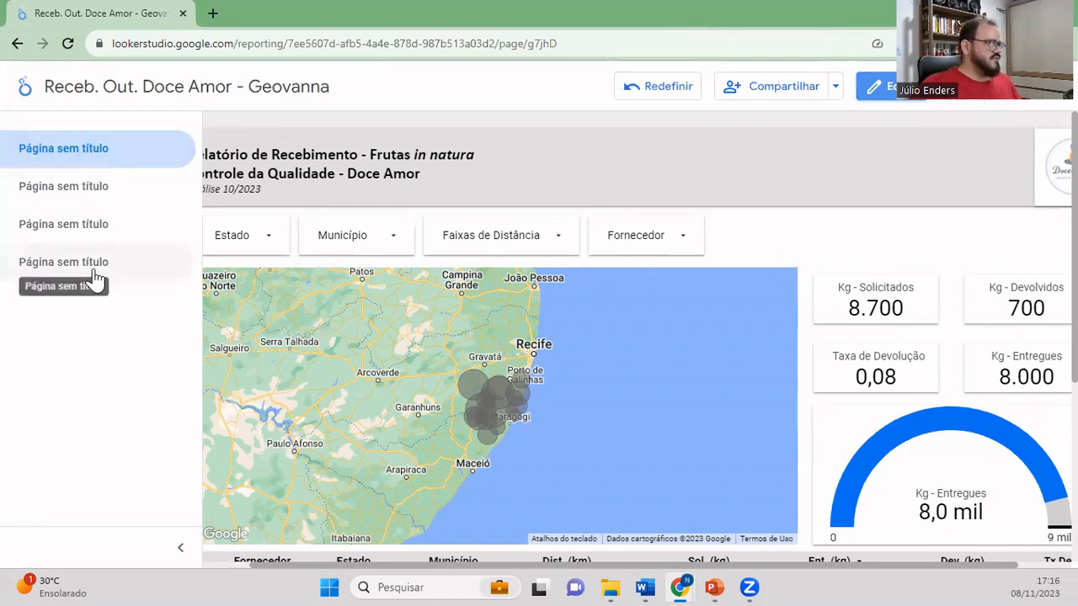
click(876, 86)
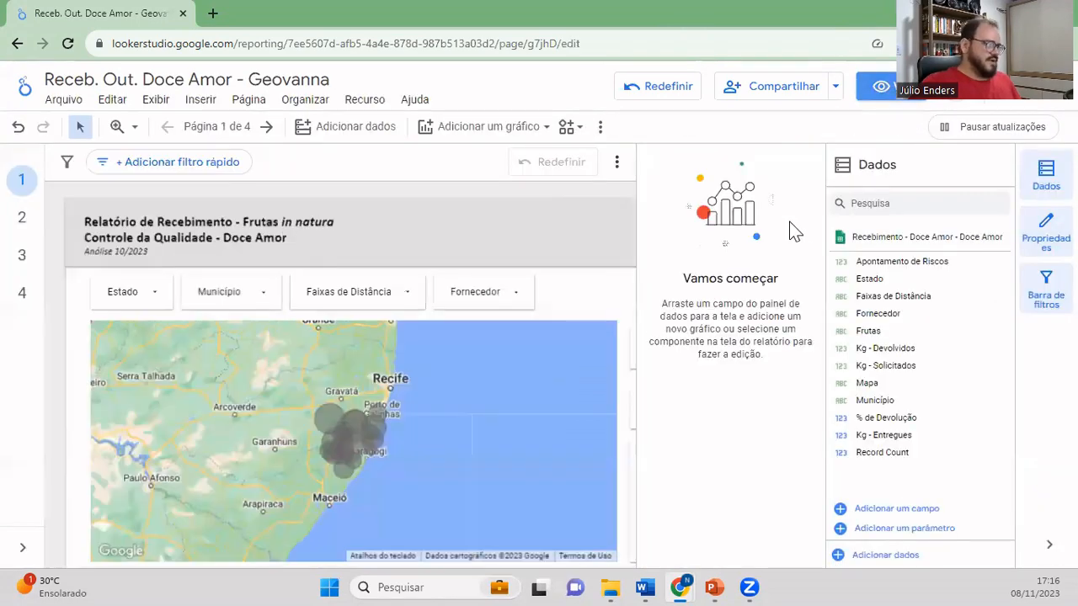
- Open the report's page list and rename page 1 as "Kpi e Geolocalização"
click(217, 127)
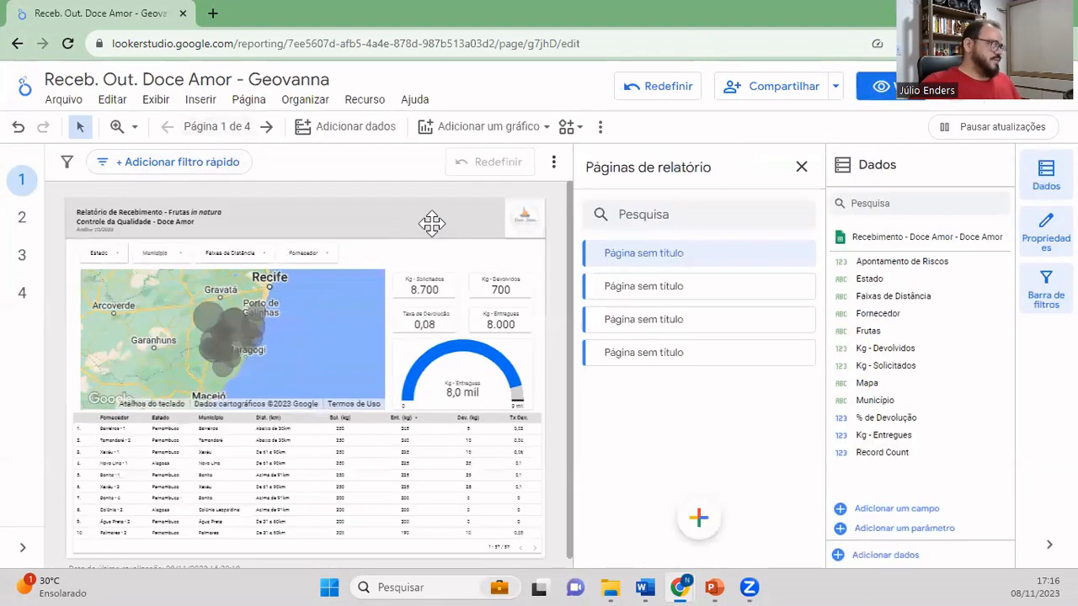
click(673, 252)
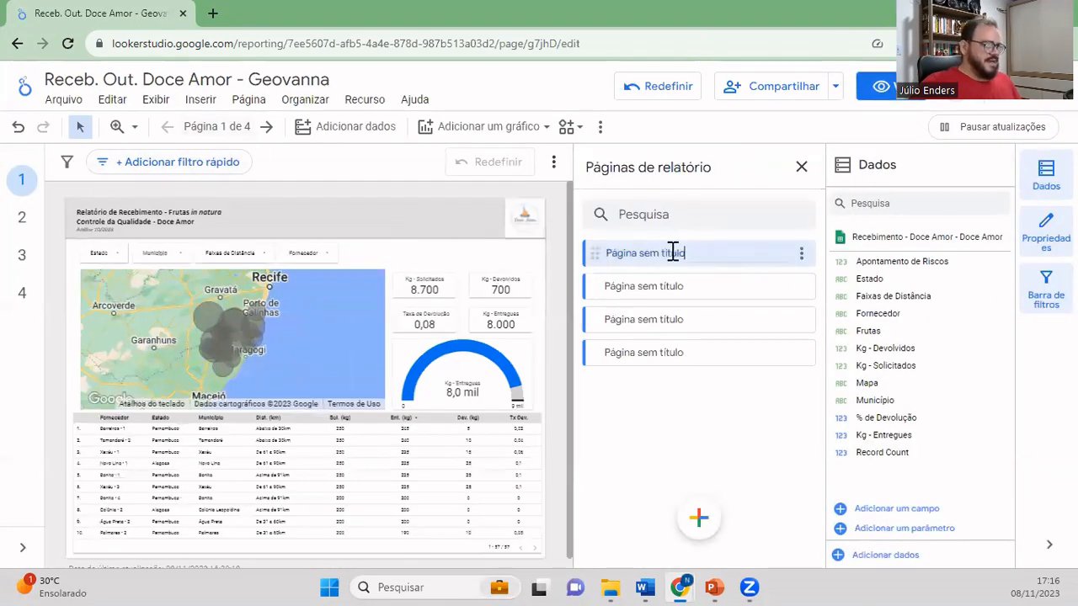
triple_click(672, 252)
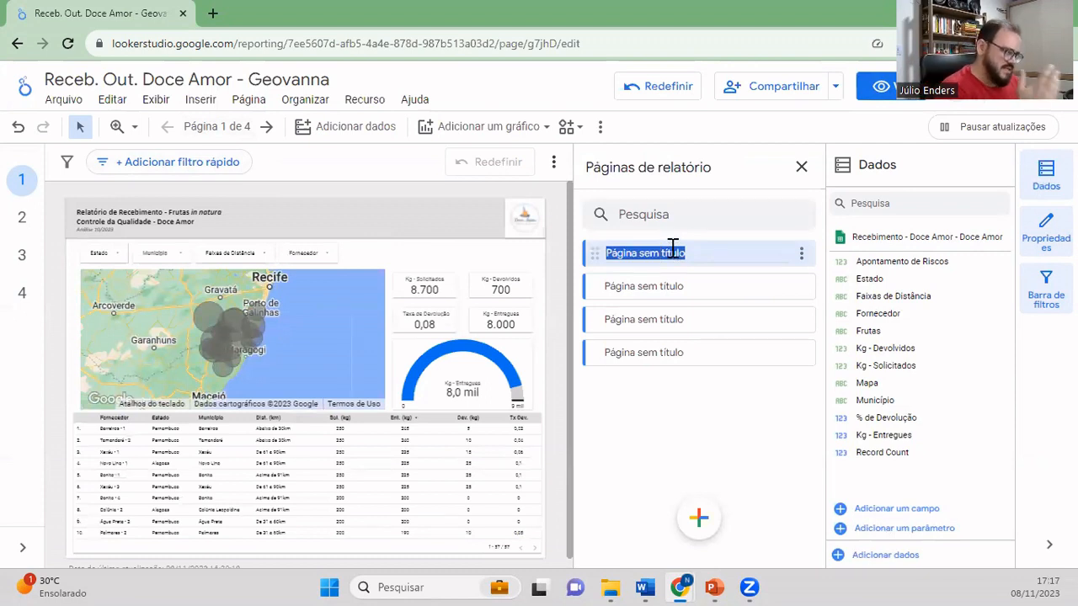
text(Kp   )
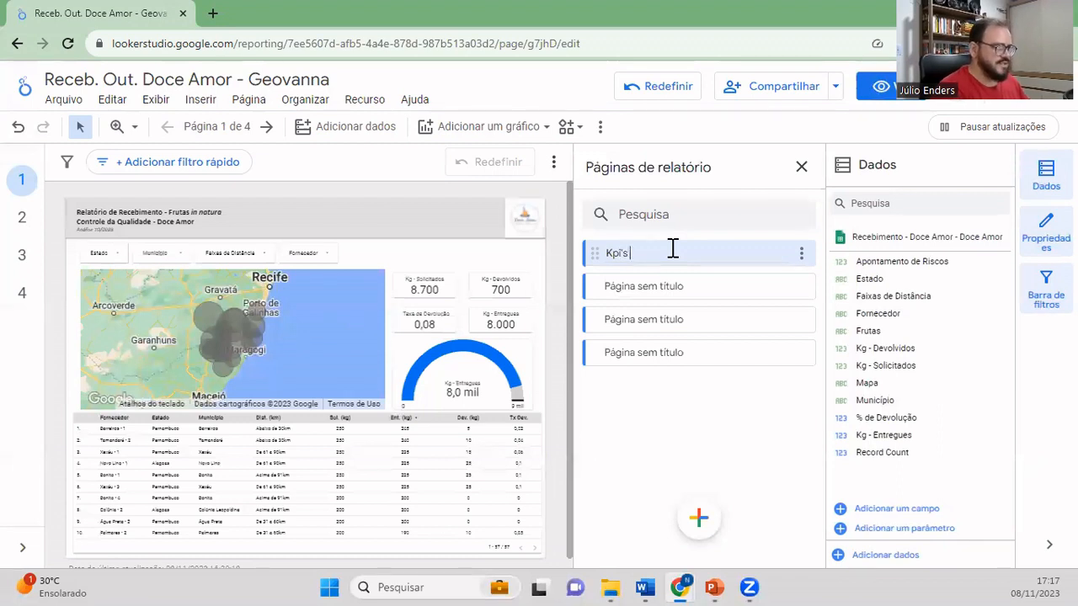
text( e )
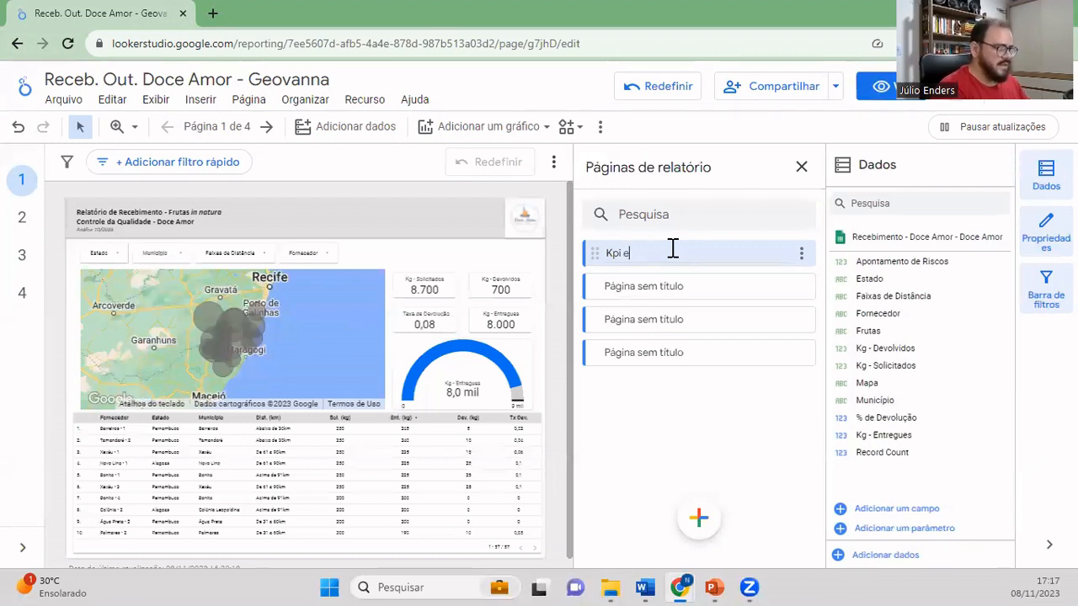
text(Geo)
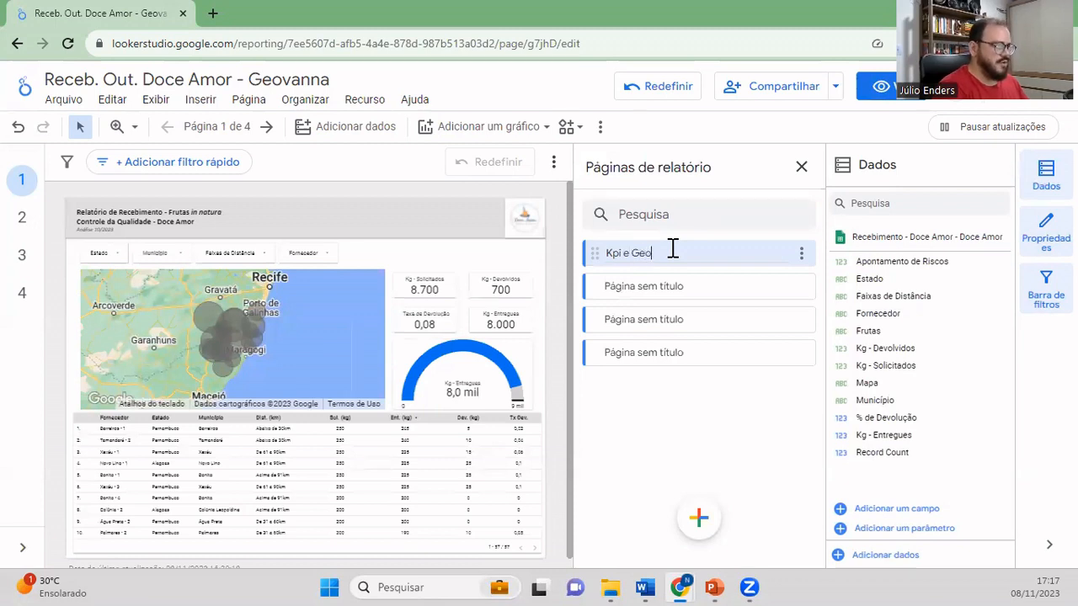
text(loca)
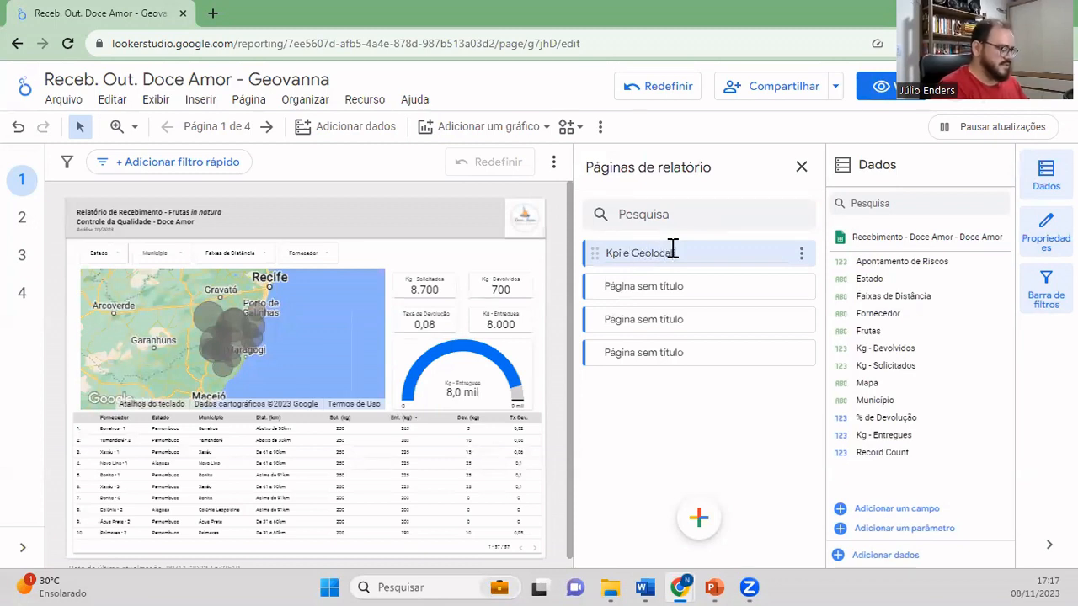
text(lizaç)
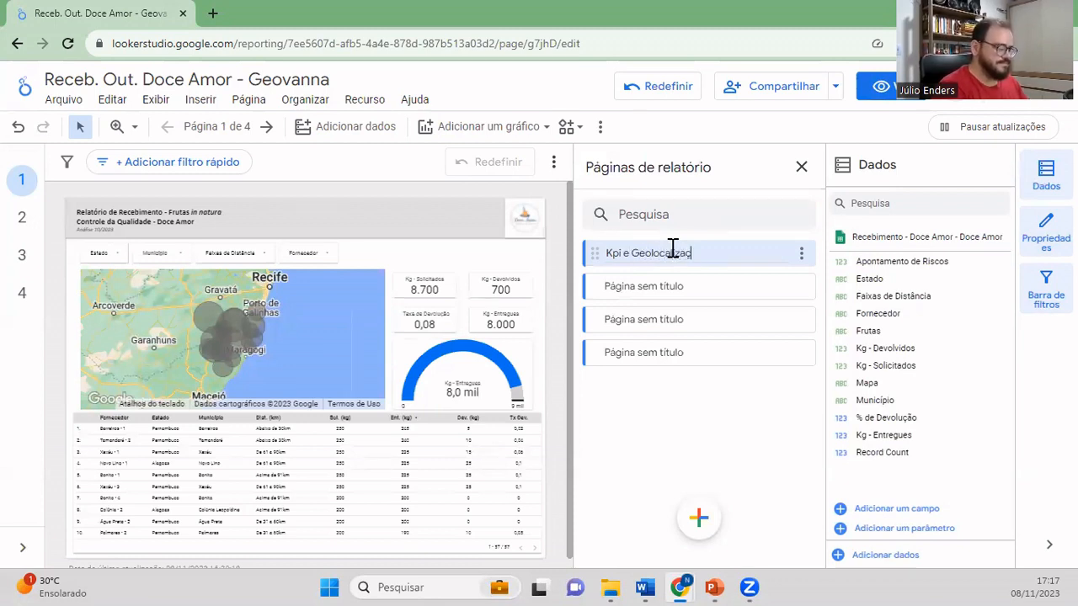
text(ão)
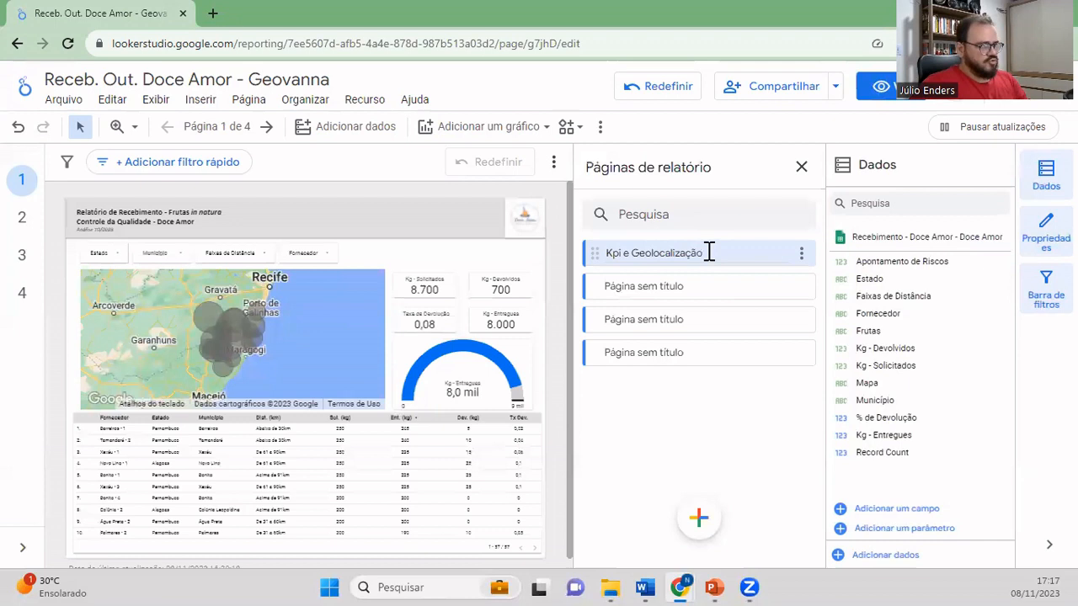
- Rename page 2, the one with the fruit treemaps, as "Análise de Frutas"
click(658, 286)
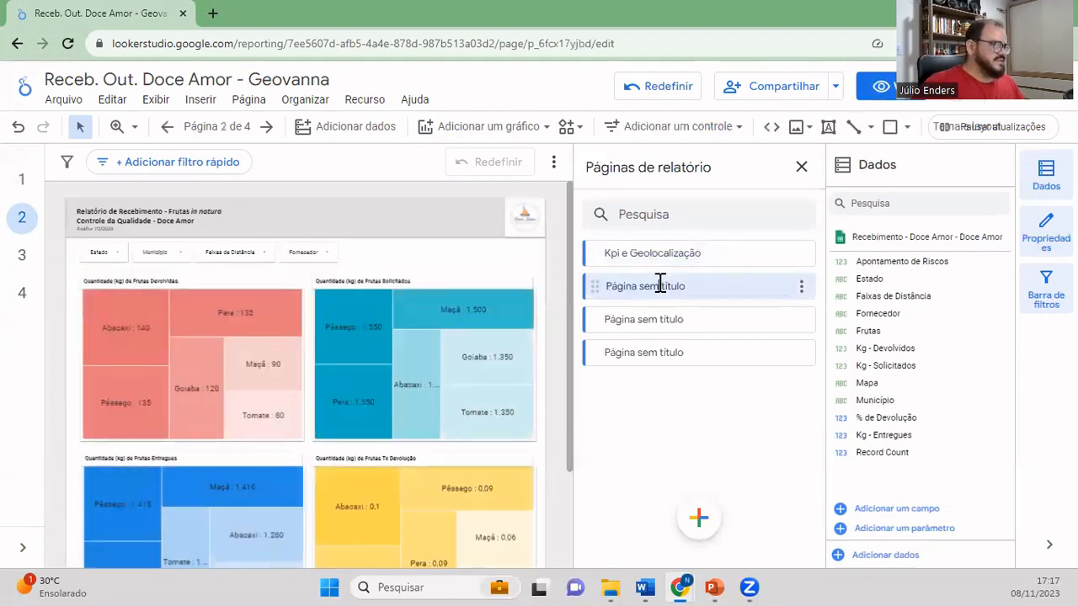
double_click(660, 287)
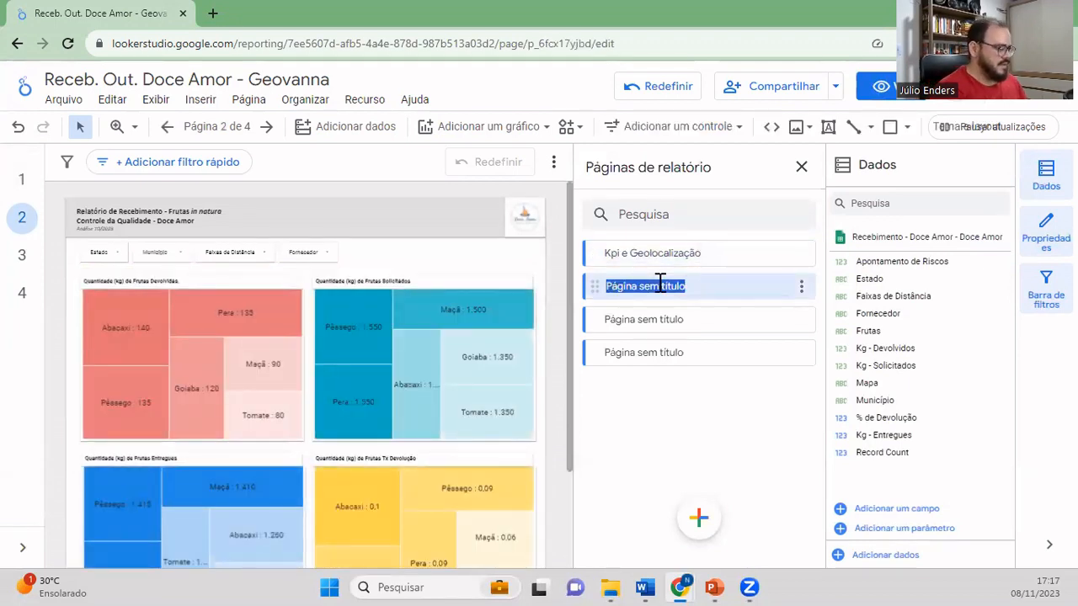
text(Anál)
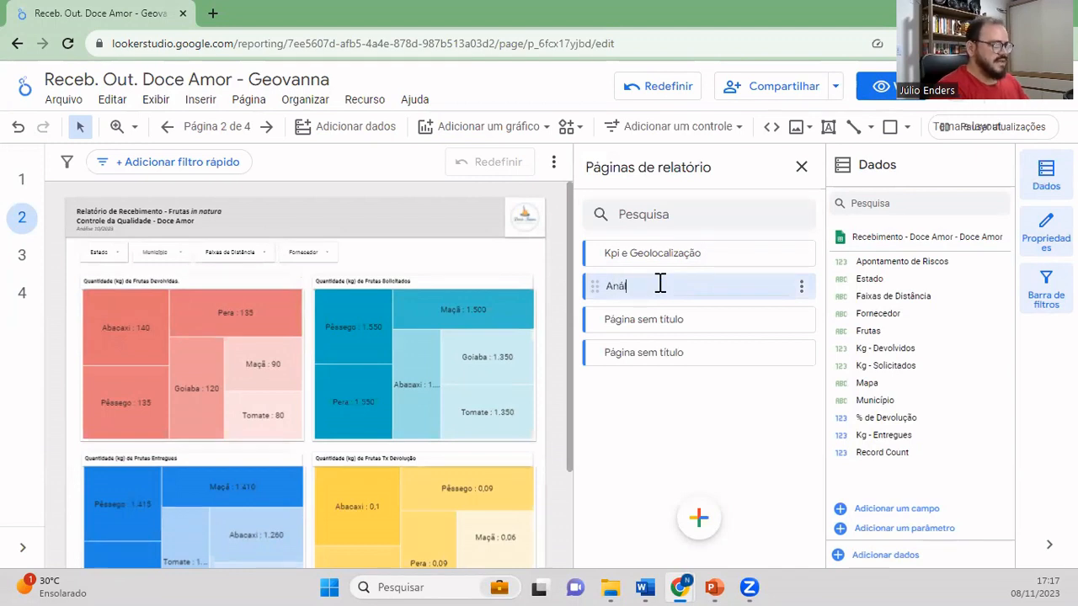
text(ise de Frutas)
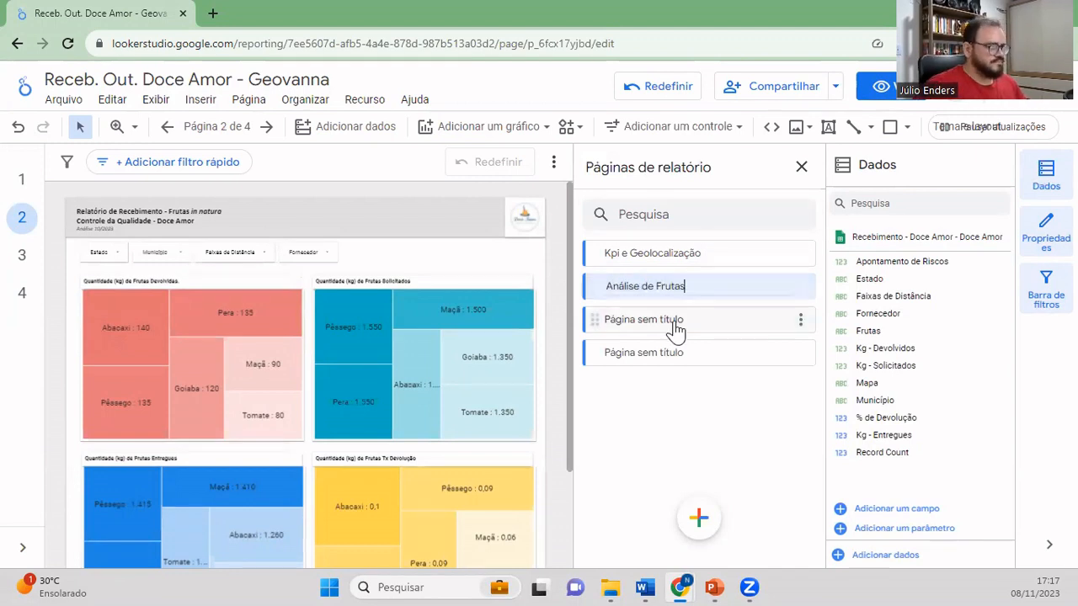
- Rename page 3, the Sankey chart page, as "Fornecedor x Apontamentos Riscos"
click(675, 324)
double_click(675, 322)
triple_click(674, 323)
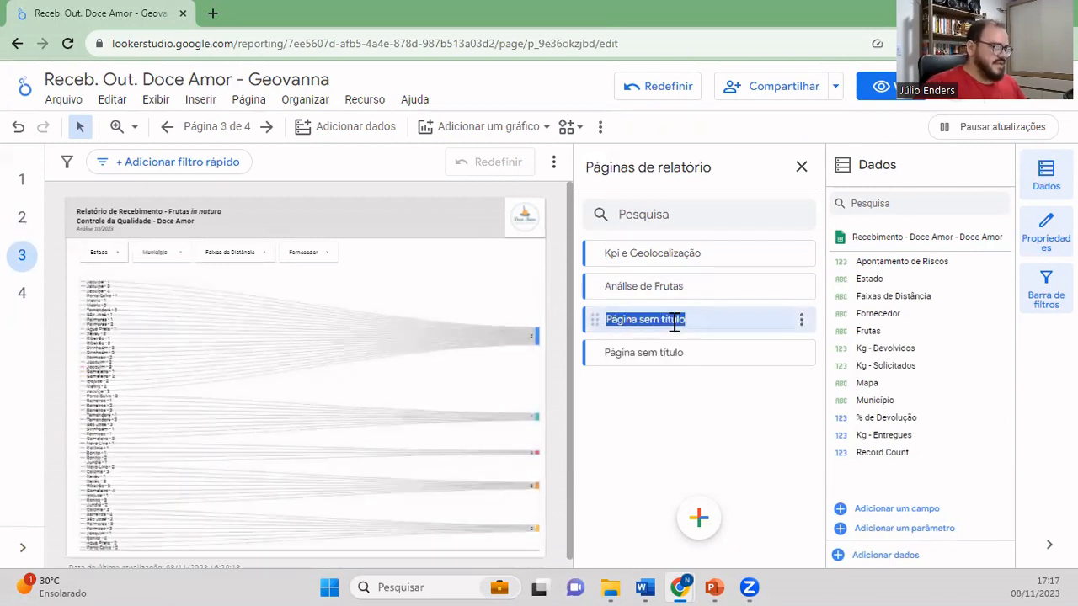
text(Forne)
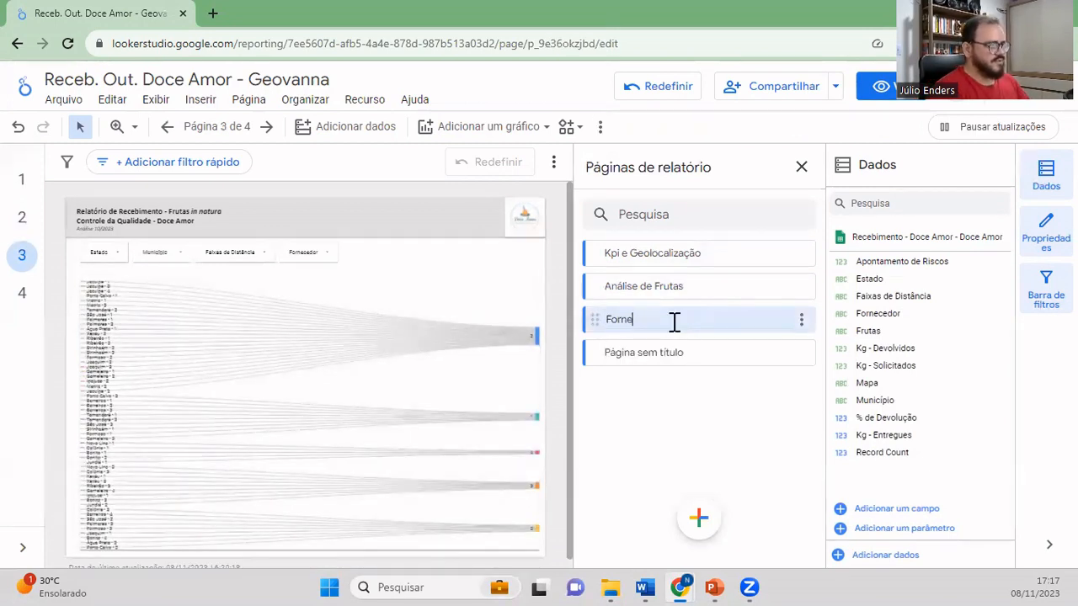
text(cedor)
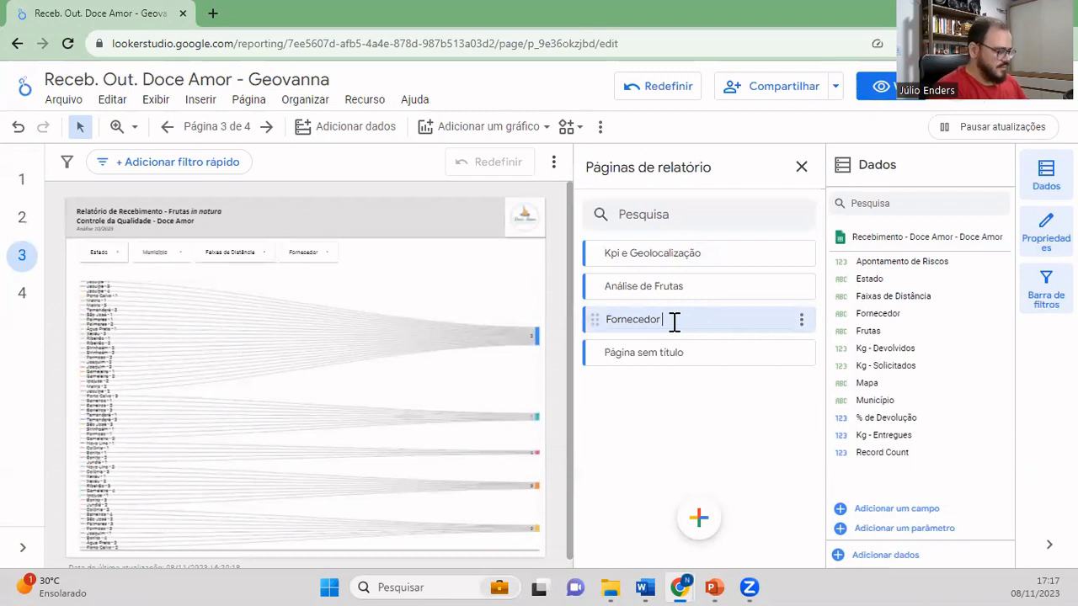
text( x Apontamentos)
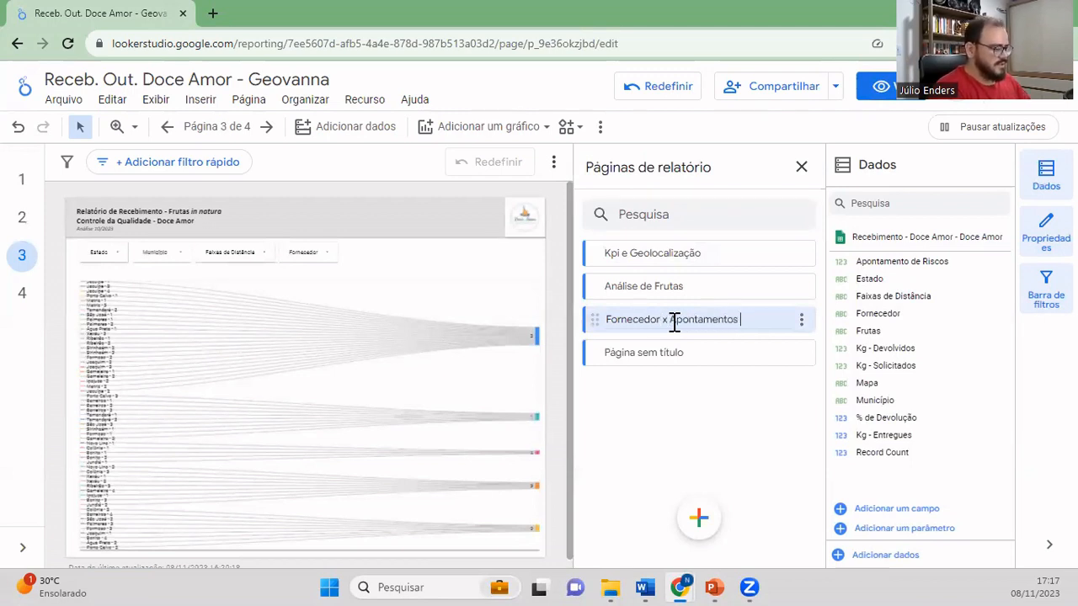
text( Riscos)
key(Return)
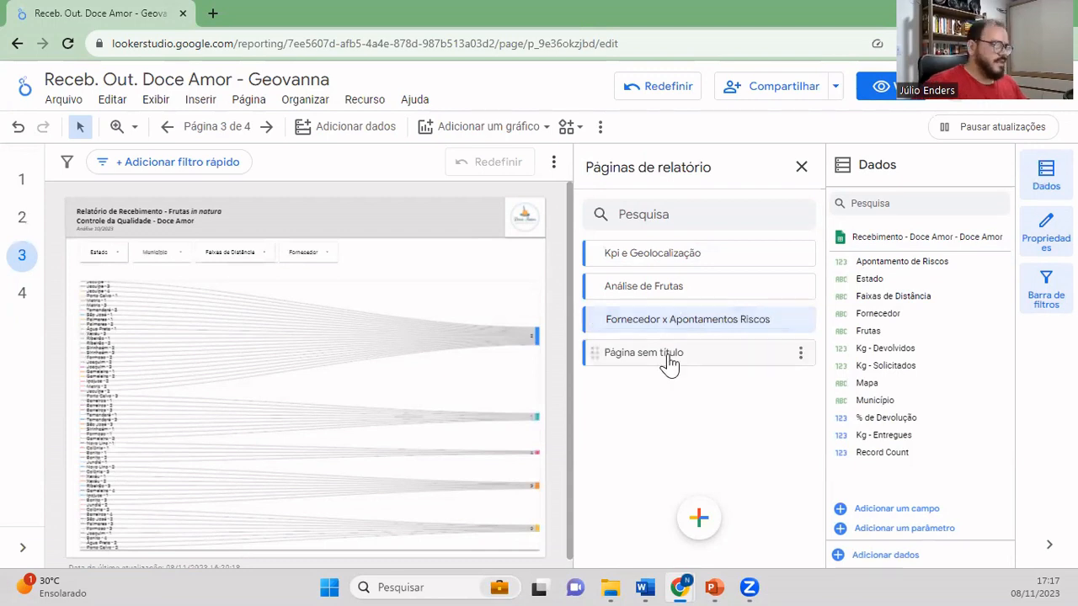
- Rename page 4, the column chart page, as "Risco x Qtd de Fornecedores"
click(669, 357)
double_click(679, 352)
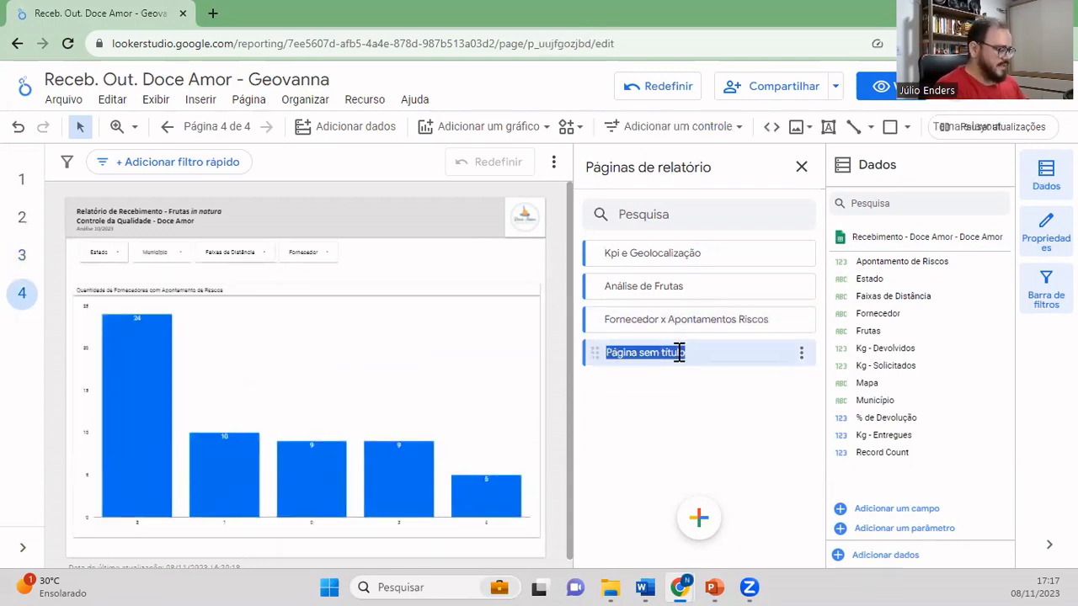
text(Barras)
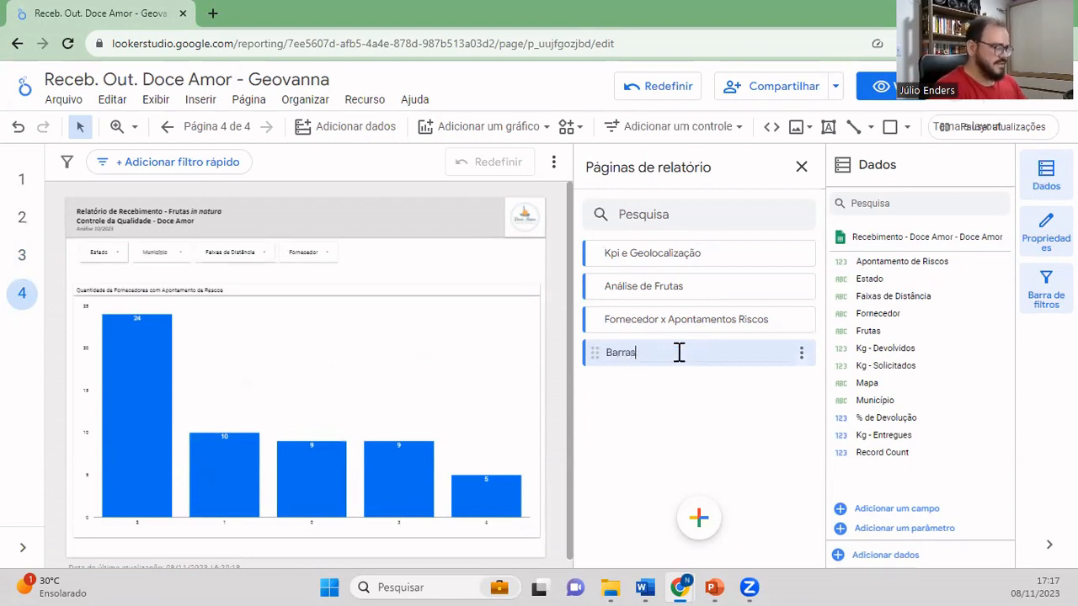
key(BackSpace)
key(BackSpace)
key(BackSpace)
key(BackSpace)
key(BackSpace)
key(BackSpace)
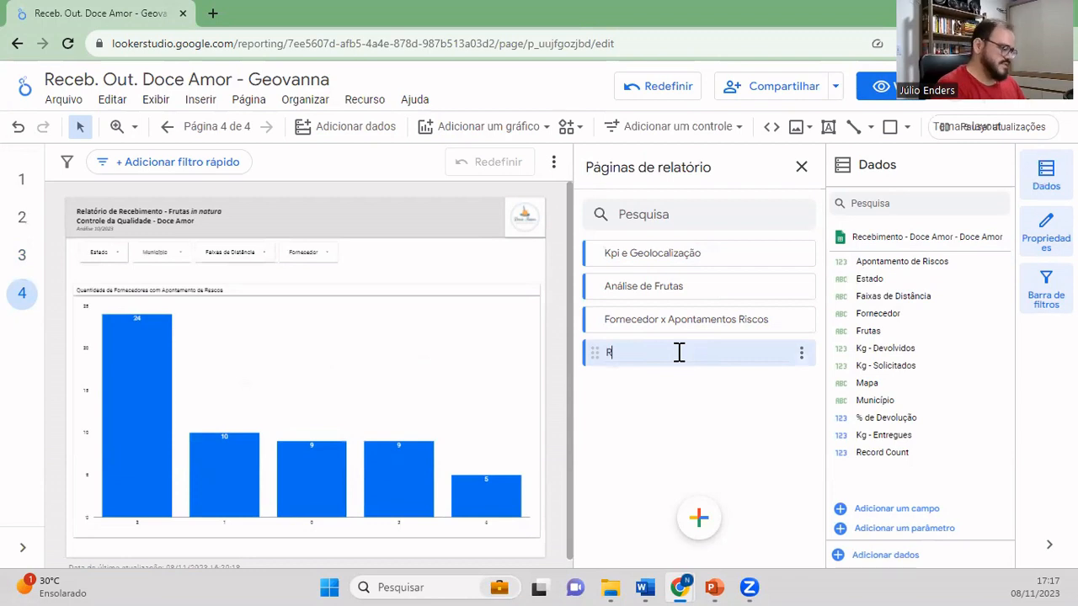
text(Risco)
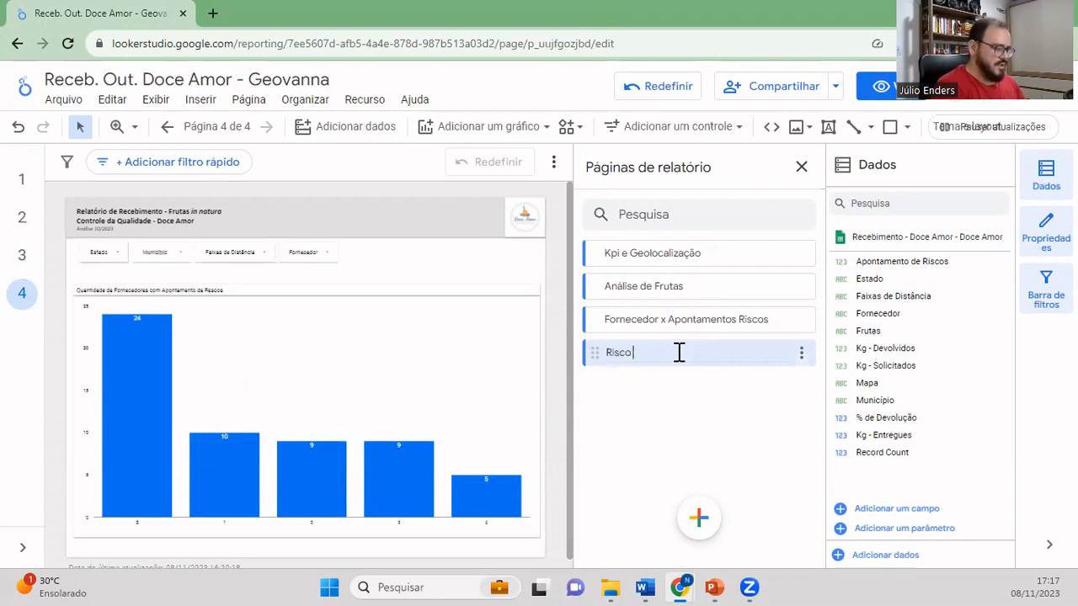
text( x Quan)
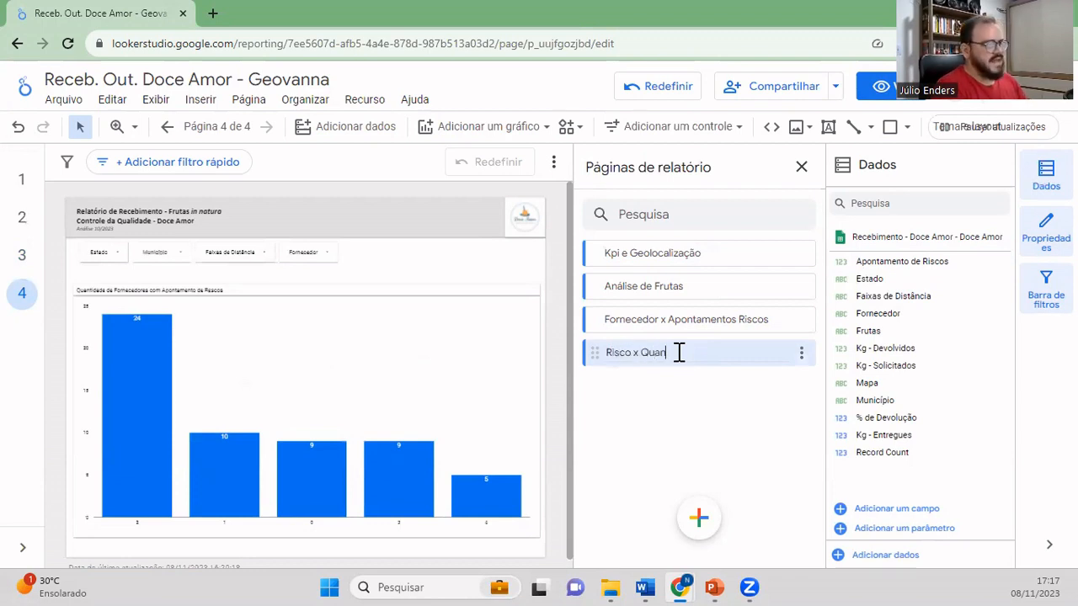
key(BackSpace)
key(BackSpace)
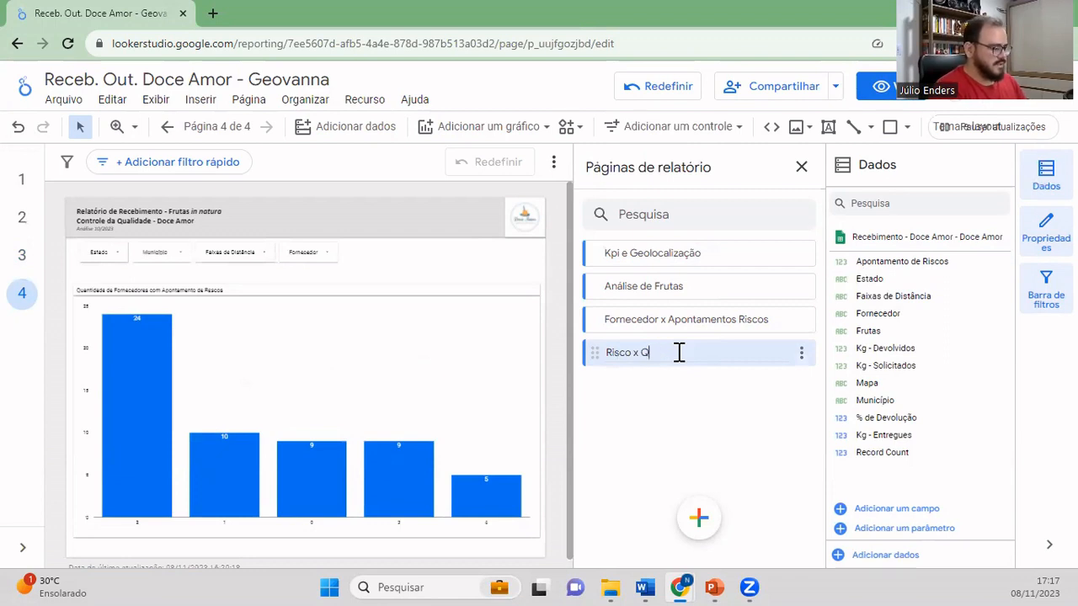
text(td de Forn)
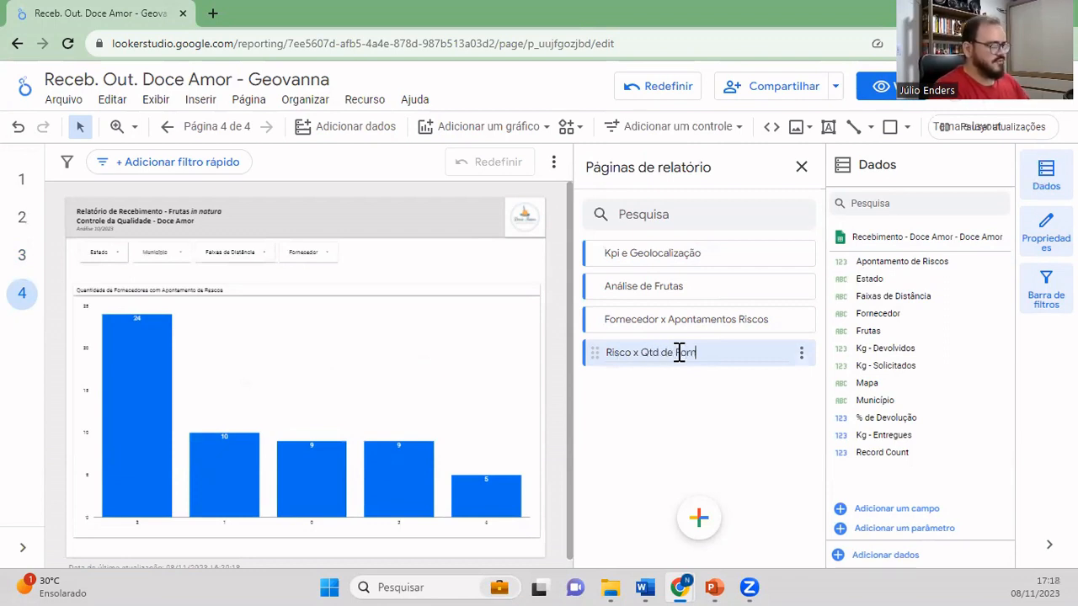
text(ecedor)
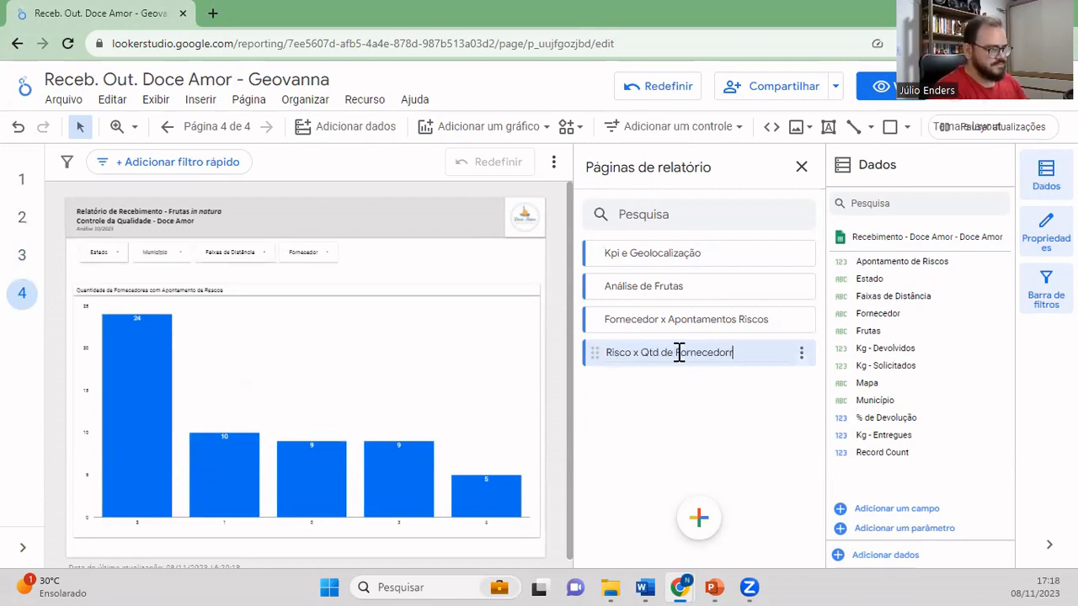
text(es)
click(669, 410)
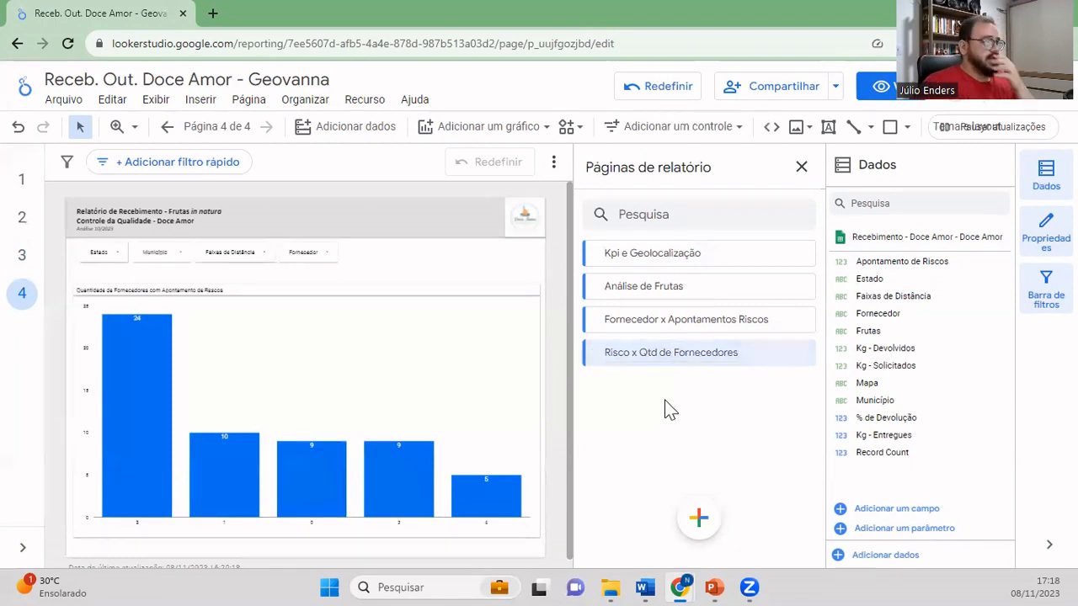
- Assign the "Análise" icon to the "Kpi e Geolocalização" page
click(635, 255)
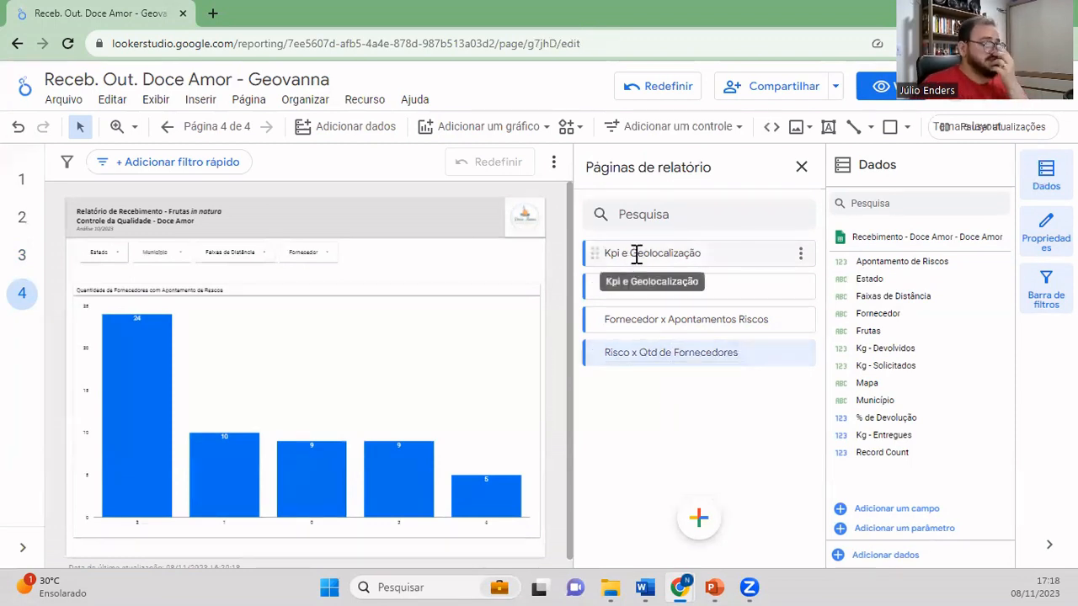
click(800, 252)
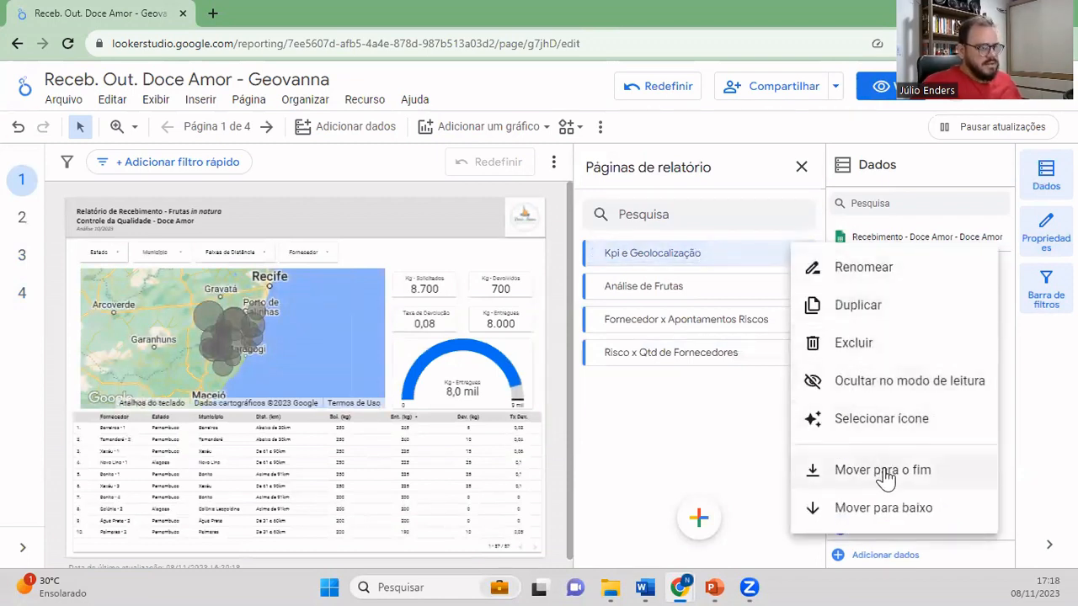
click(899, 425)
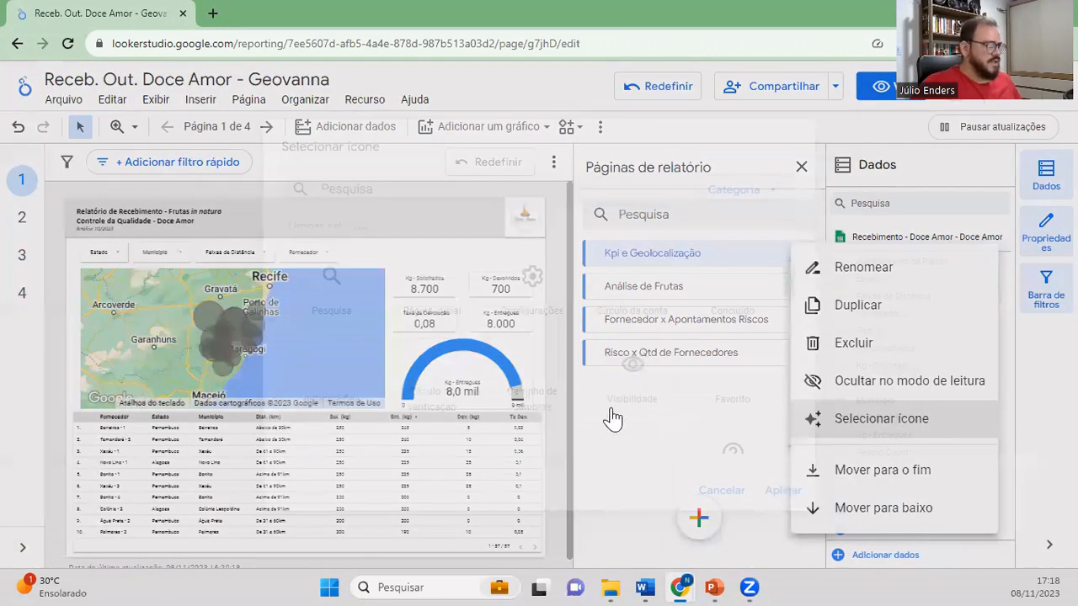
scroll(615, 405, down, 1)
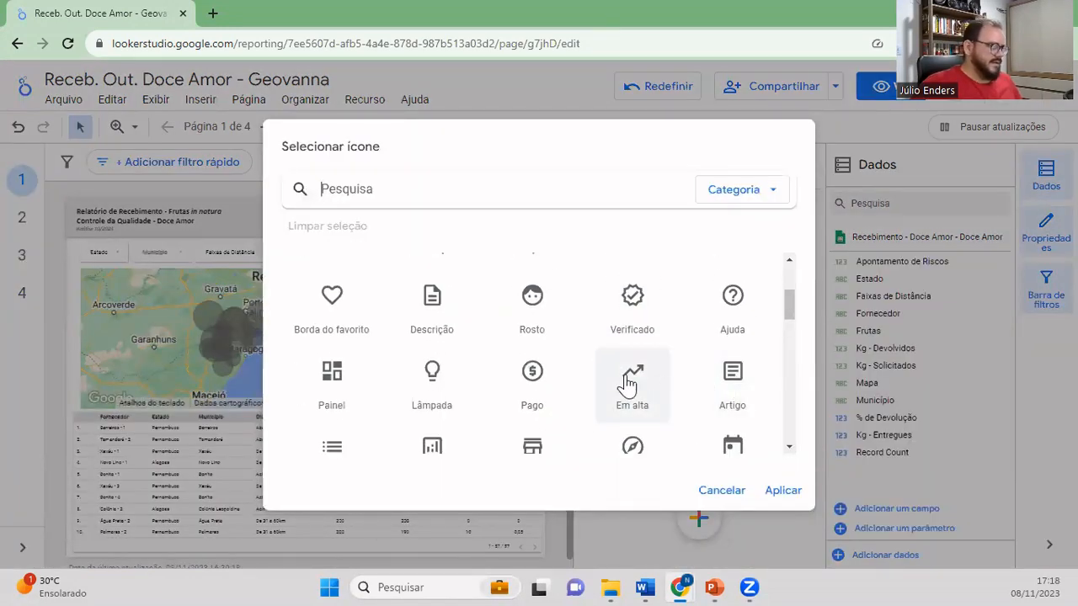
scroll(626, 383, up, 2)
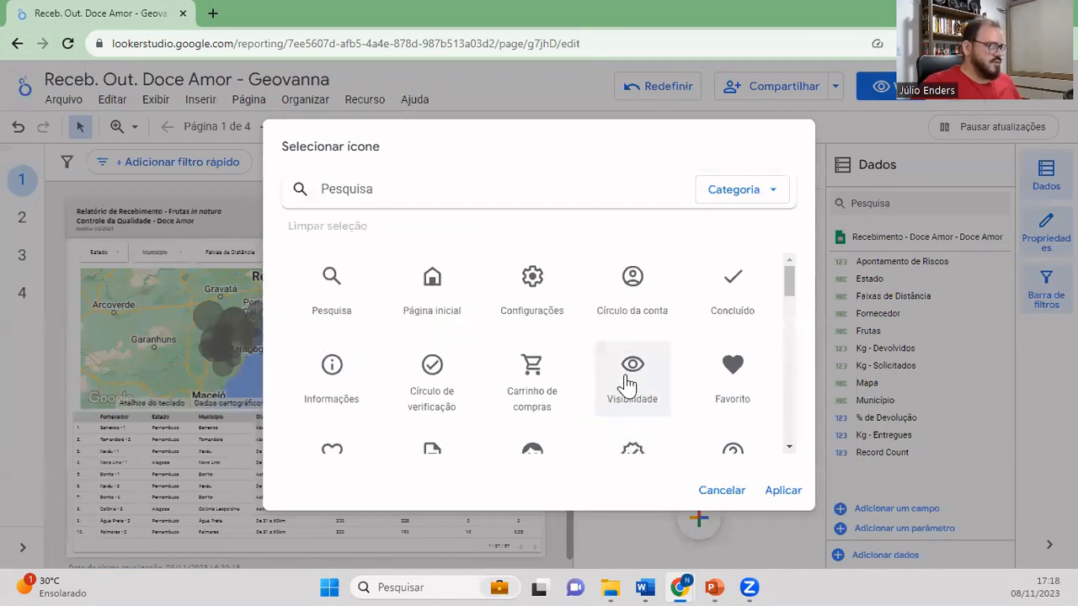
scroll(626, 383, down, 5)
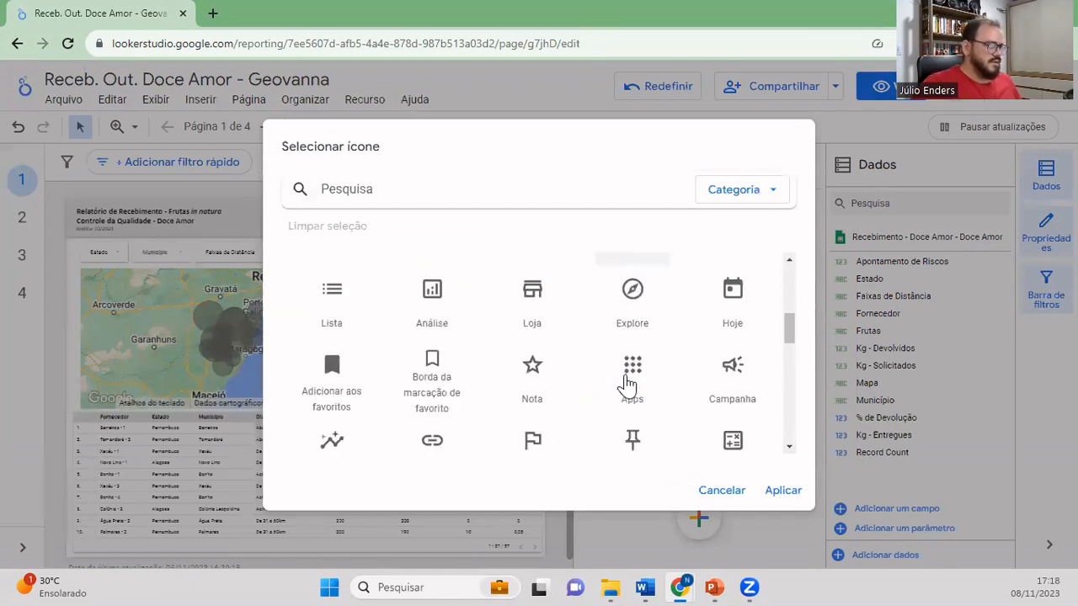
scroll(628, 381, up, 1)
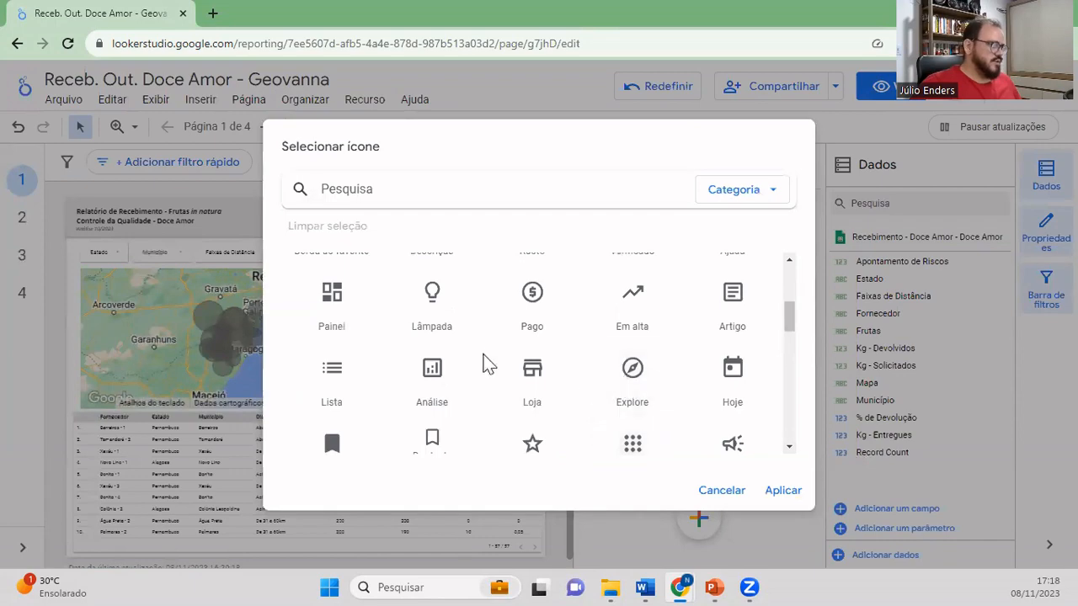
click(433, 370)
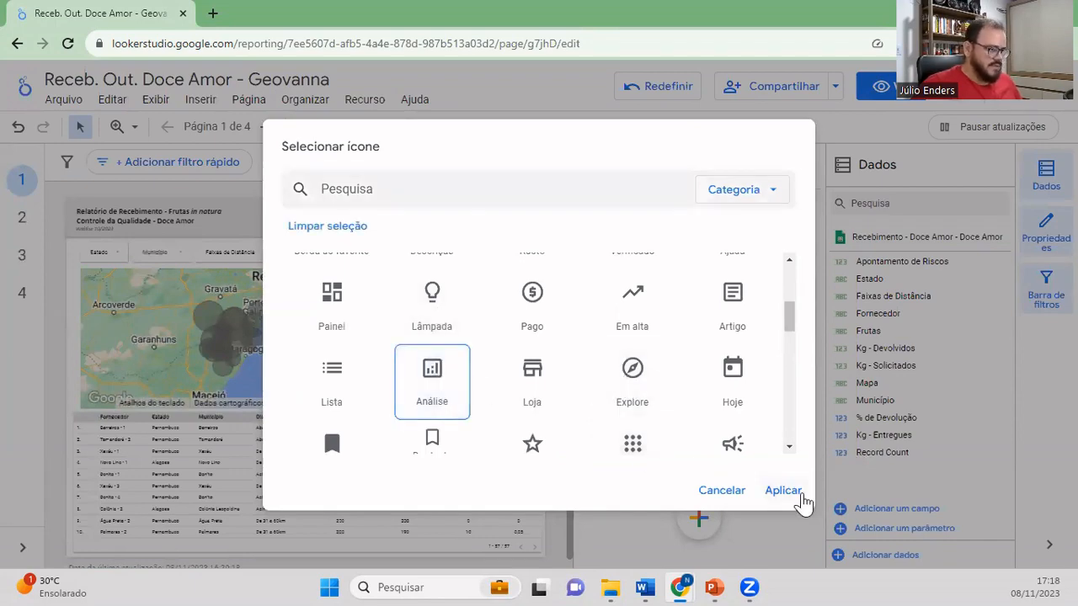
click(796, 496)
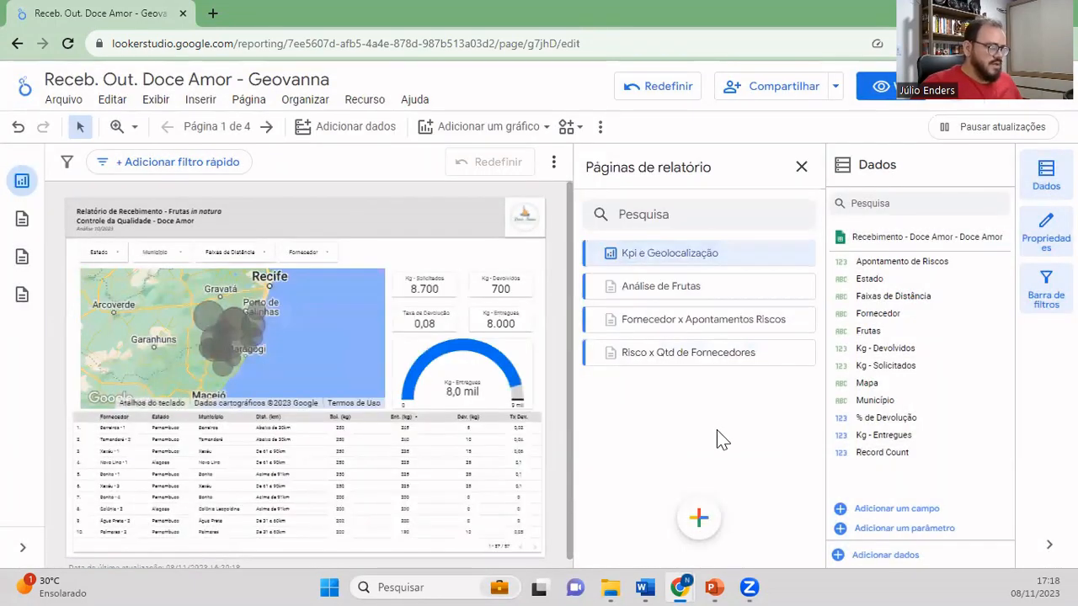
- Switch the report to view mode and test the page navigation, ending on "Kpi e Geolocalização"
click(698, 289)
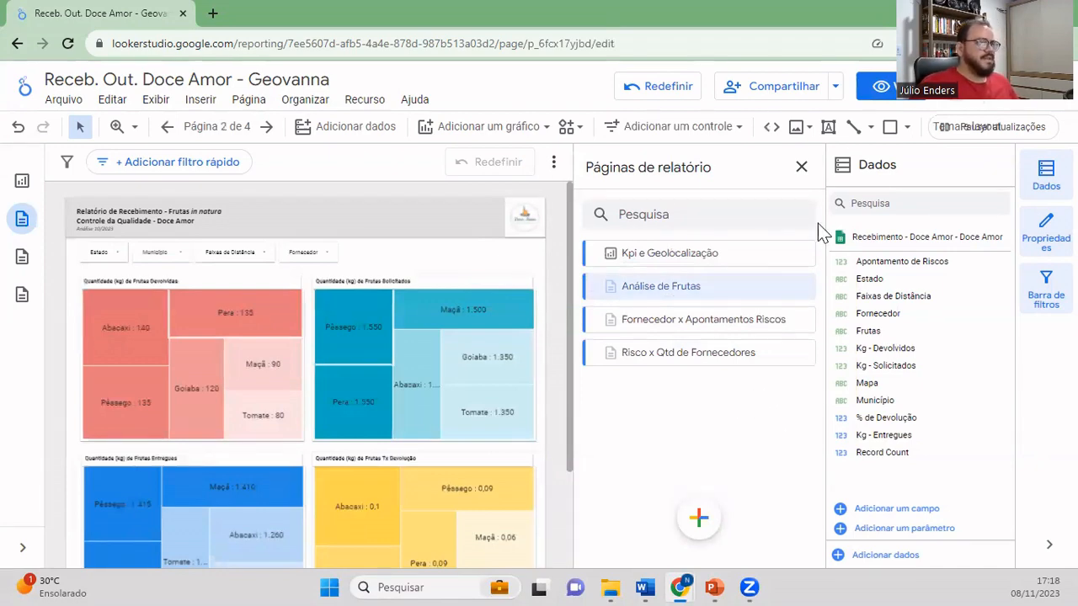
click(880, 89)
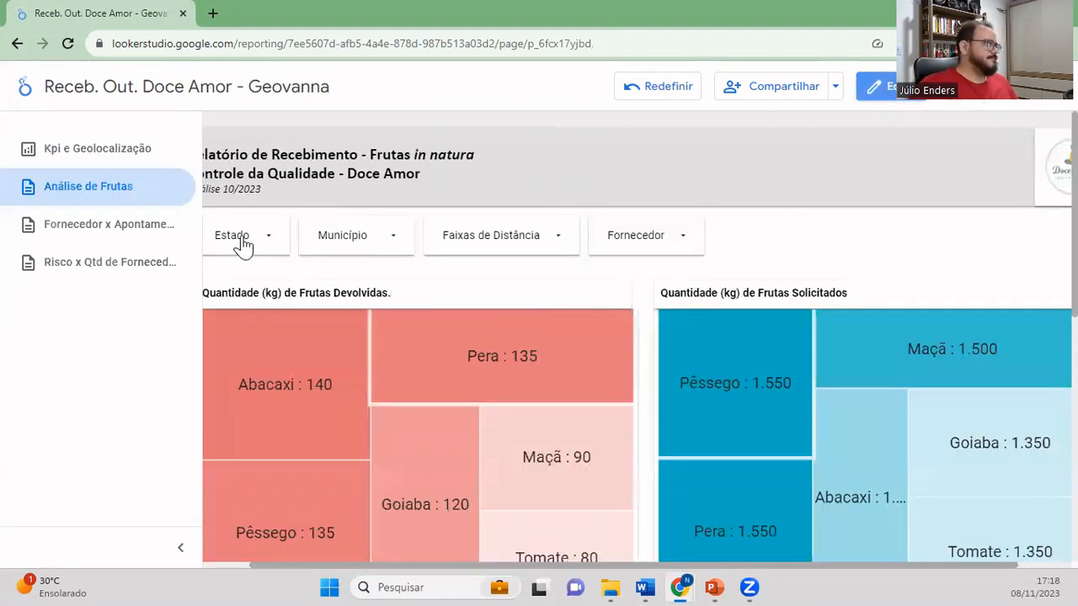
click(125, 227)
click(126, 263)
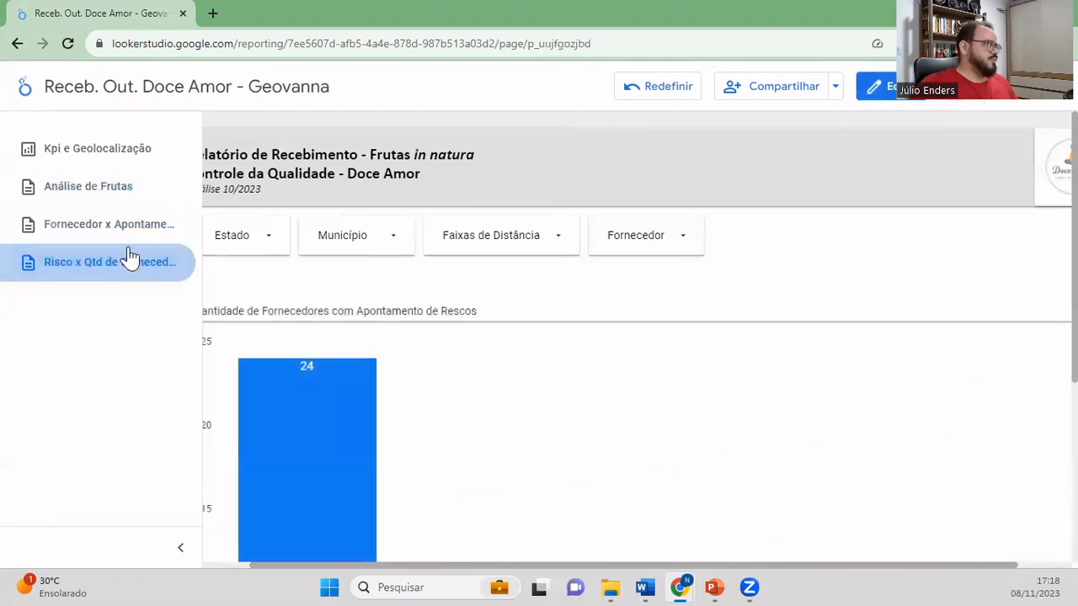
click(126, 151)
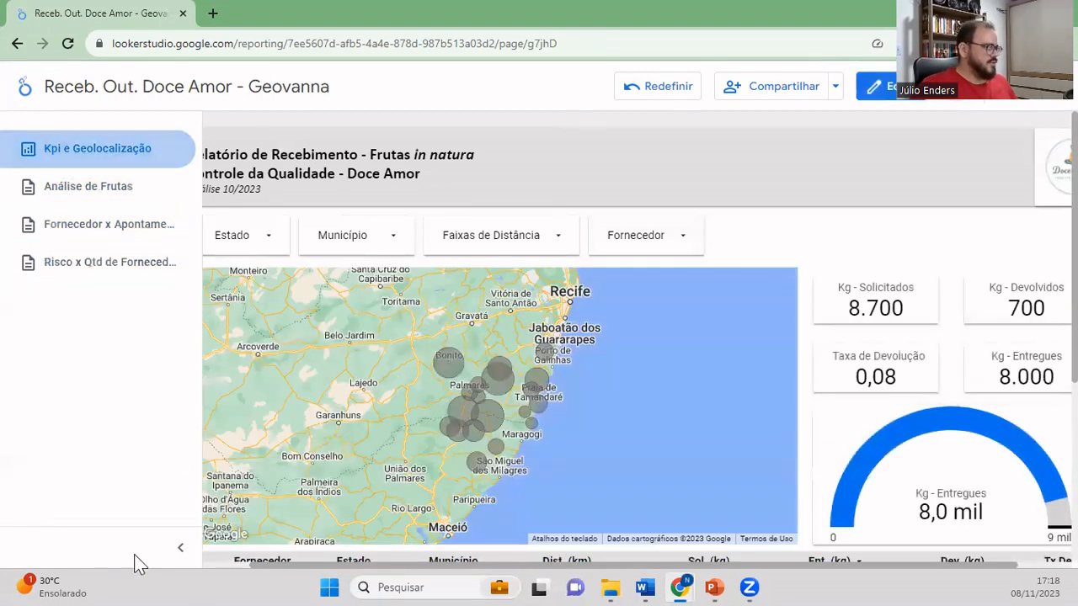
- Collapse the page navigation and review the KPI page from the map down to the supplier table
click(180, 548)
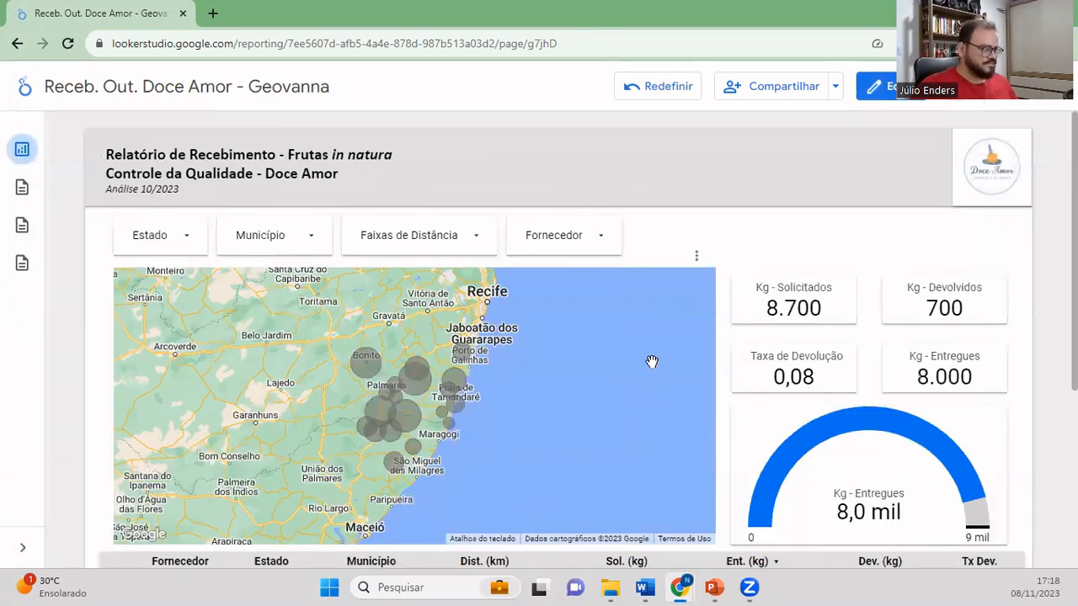
scroll(652, 361, down, 2)
scroll(649, 359, up, 2)
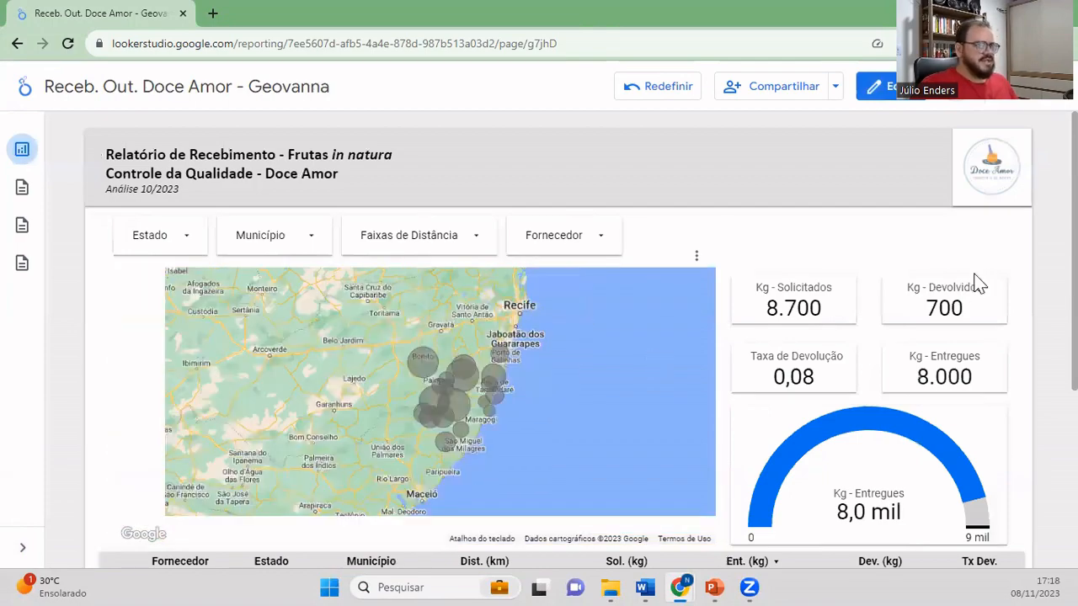
scroll(559, 337, down, 3)
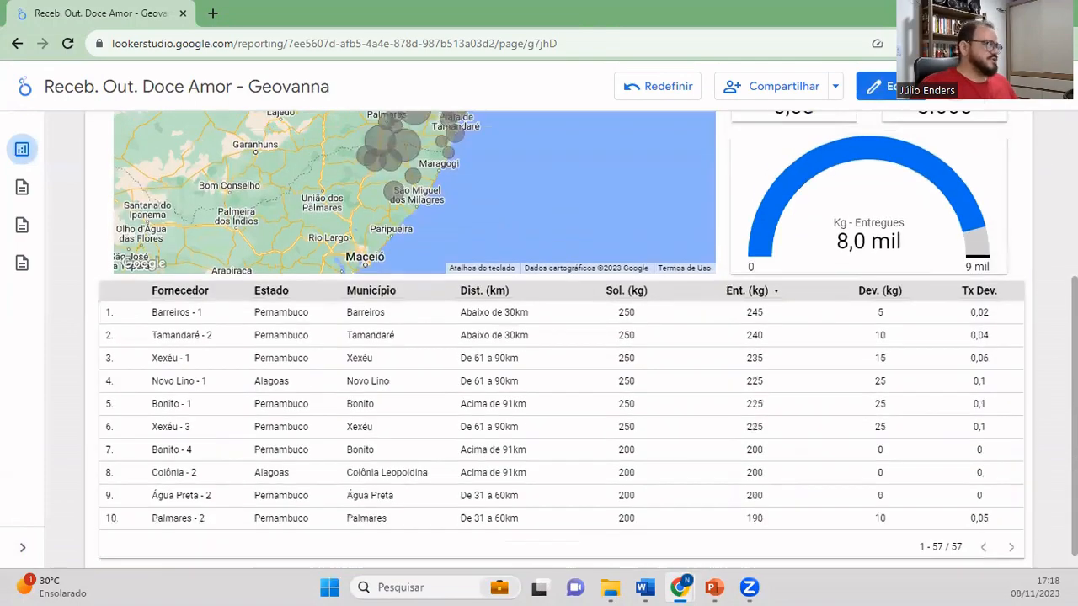
scroll(559, 336, up, 3)
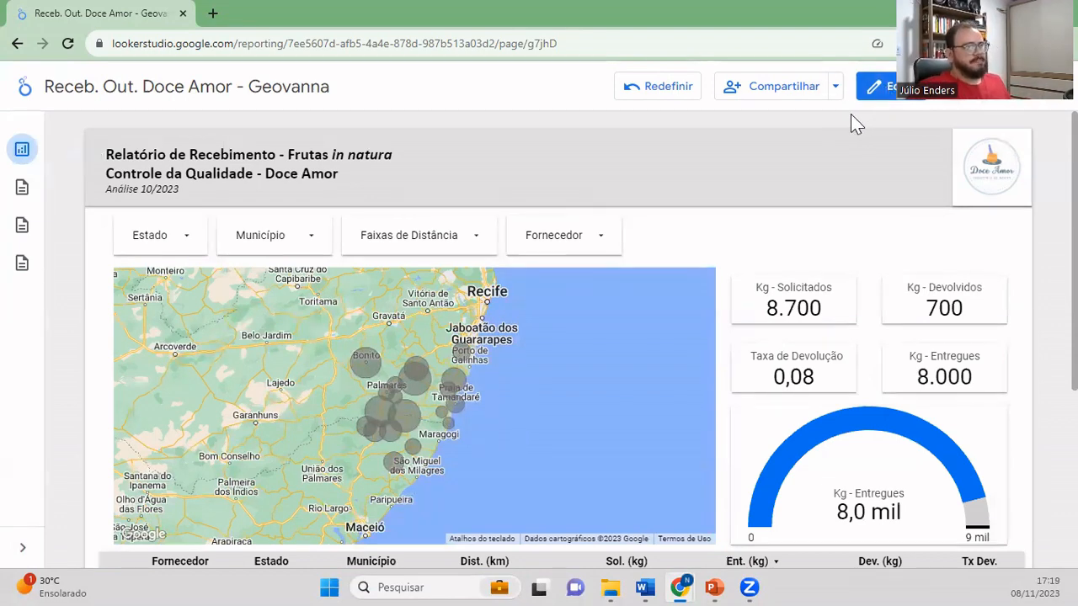
- Present the report full screen and page forward to the column chart, returning to the first page
click(956, 102)
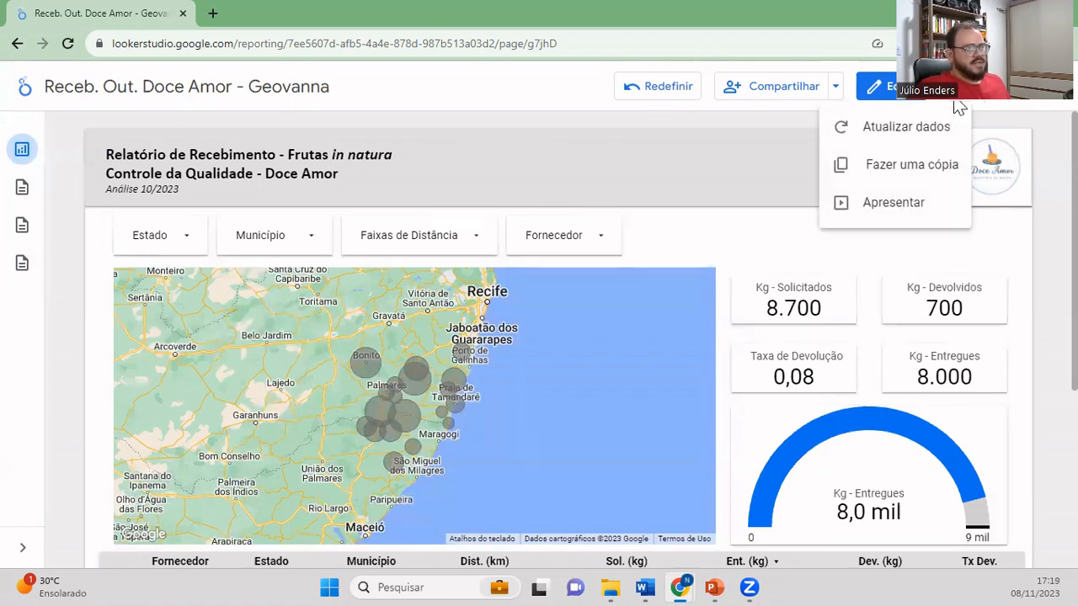
click(906, 207)
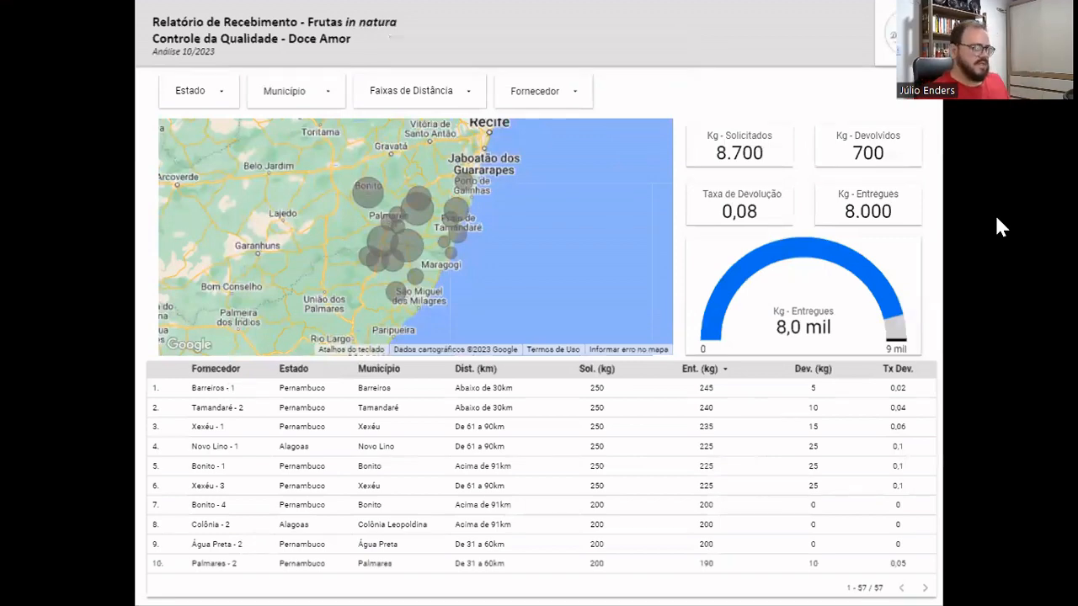
key(Right)
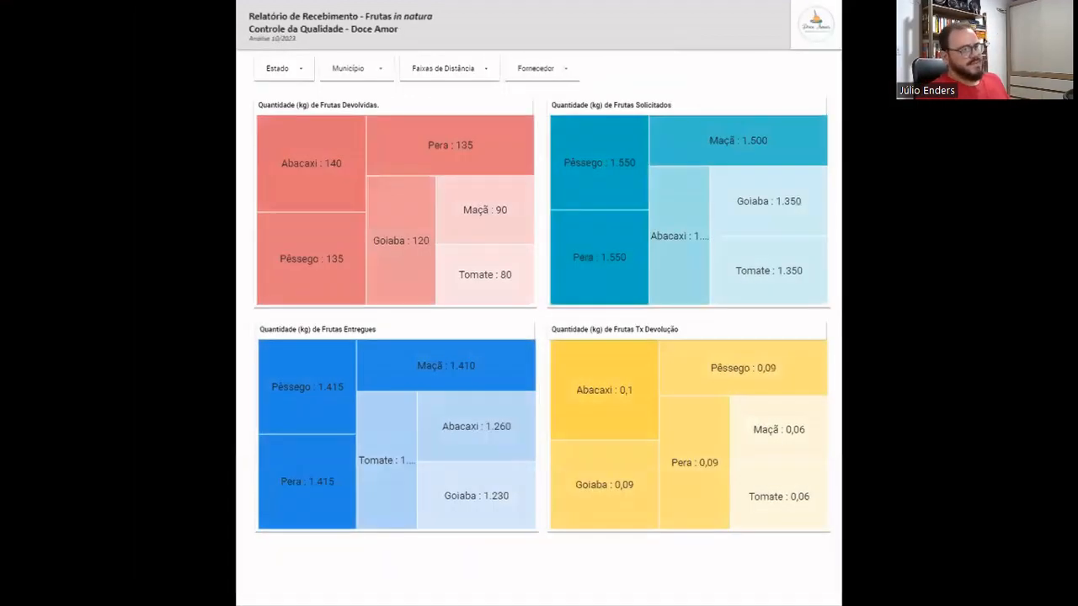
key(Right)
key(Right)
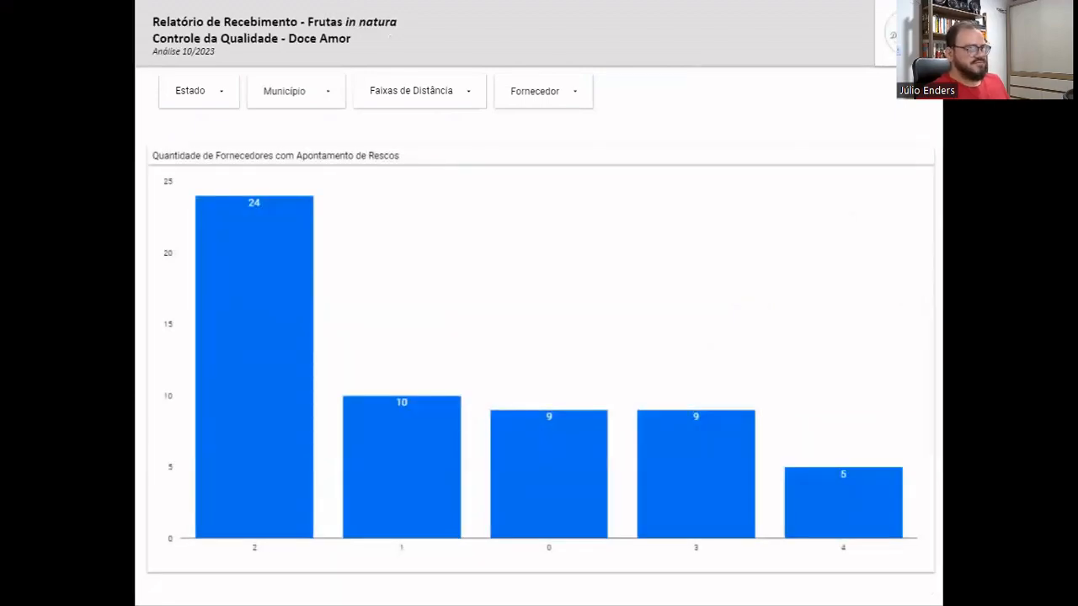
key(Left)
key(Left)
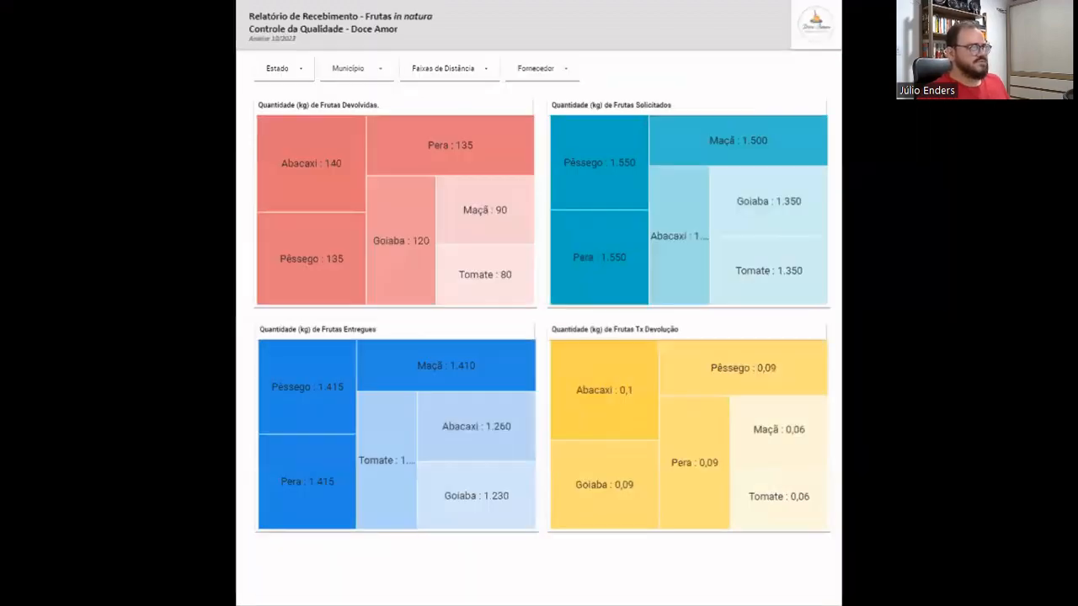
key(Left)
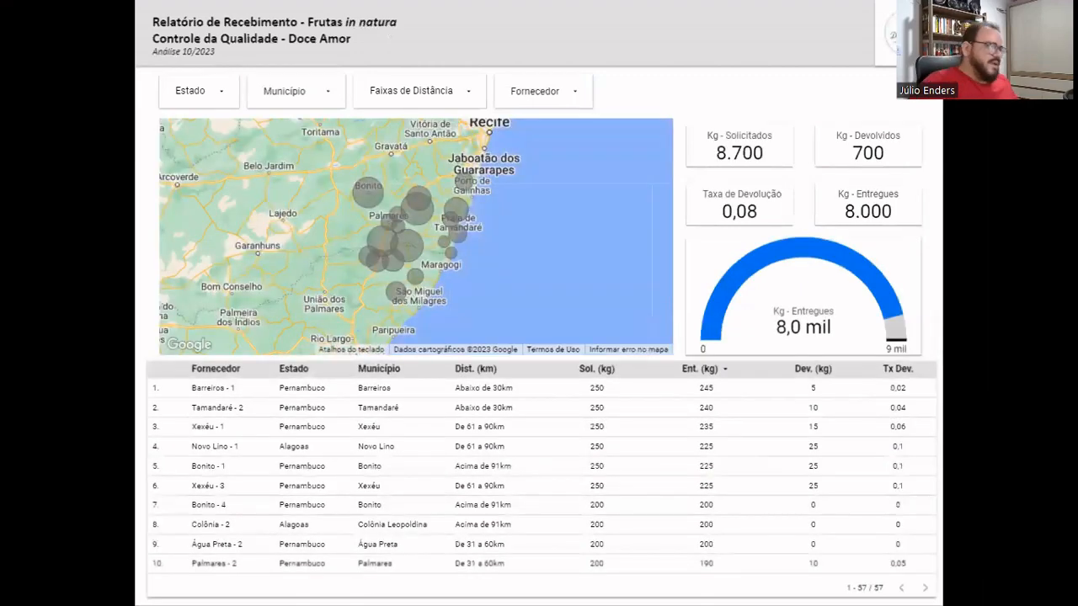
- Set the presentation to advance automatically every 10 seconds and start playback
mouse_move(132, 461)
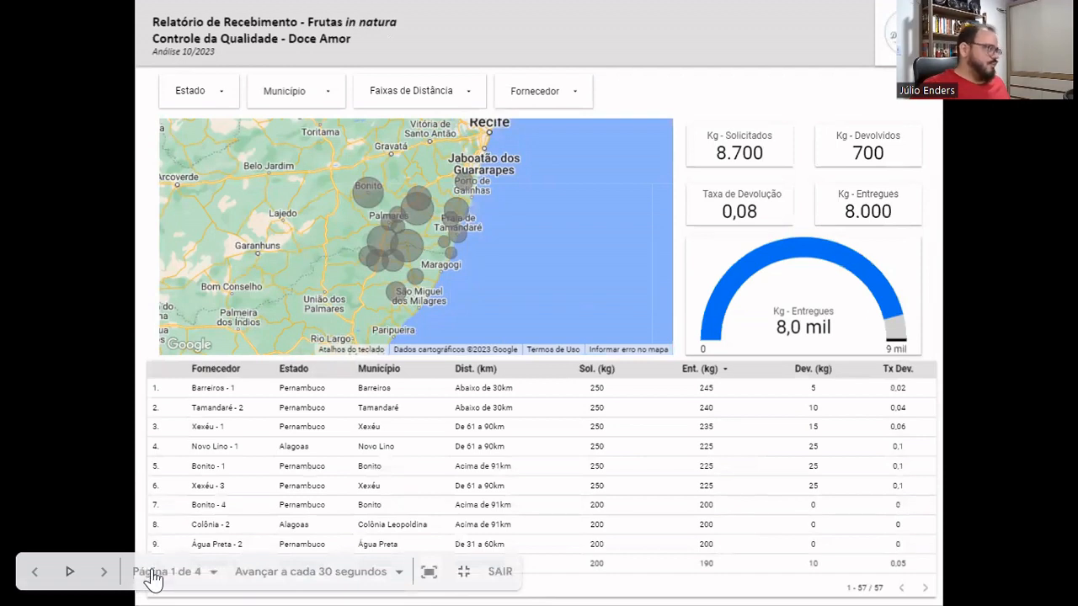
click(286, 574)
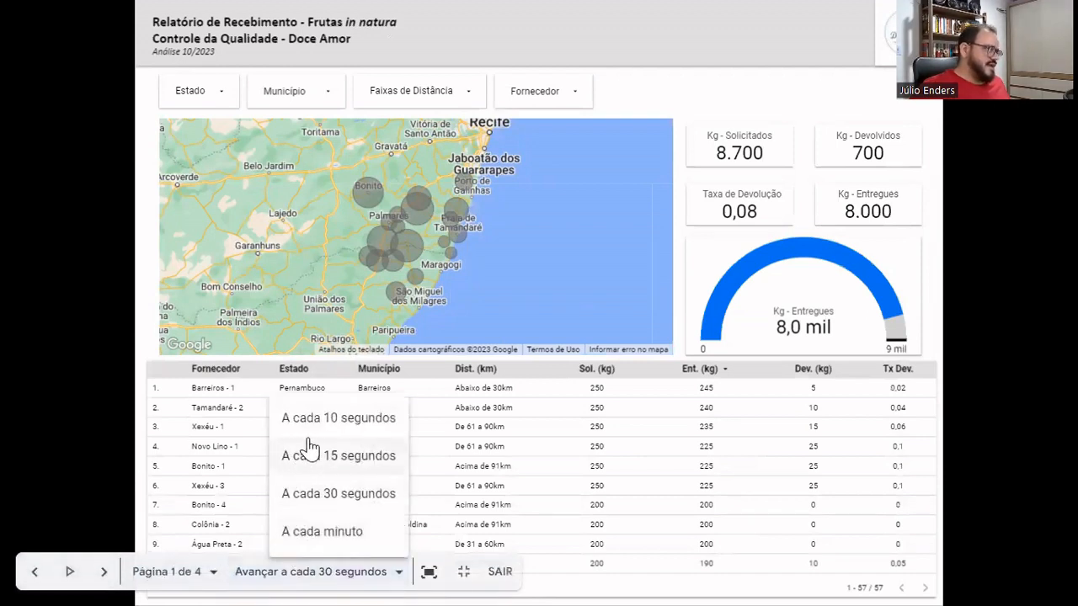
click(337, 495)
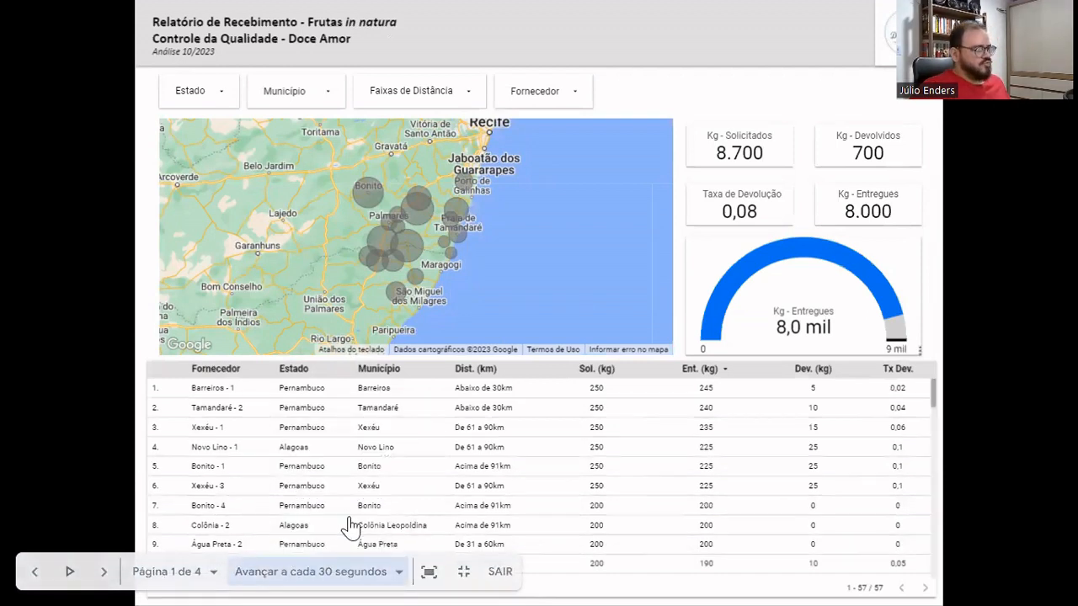
click(370, 573)
click(324, 427)
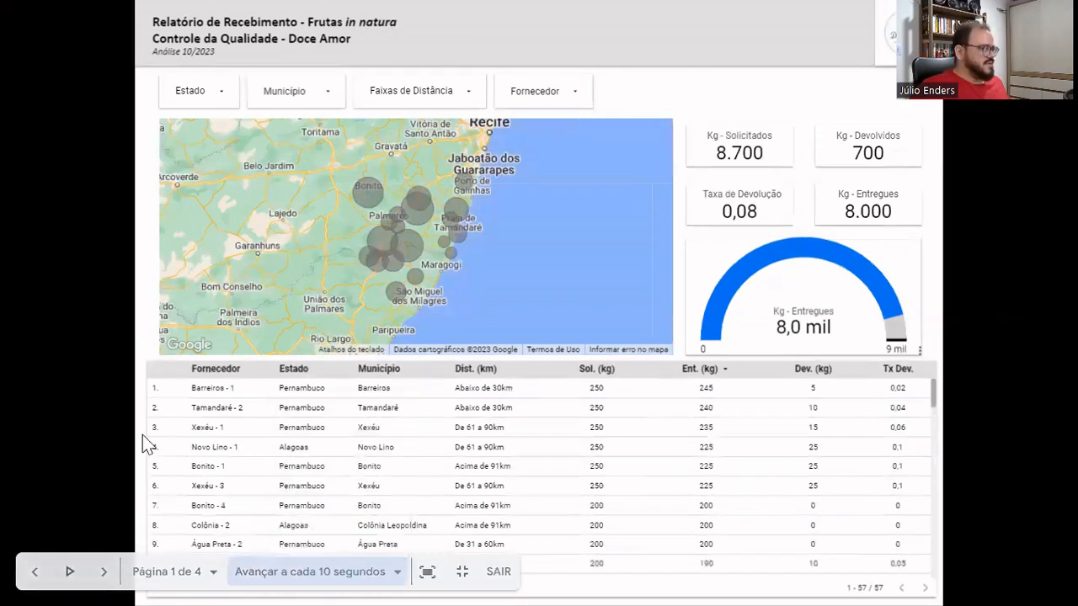
click(70, 575)
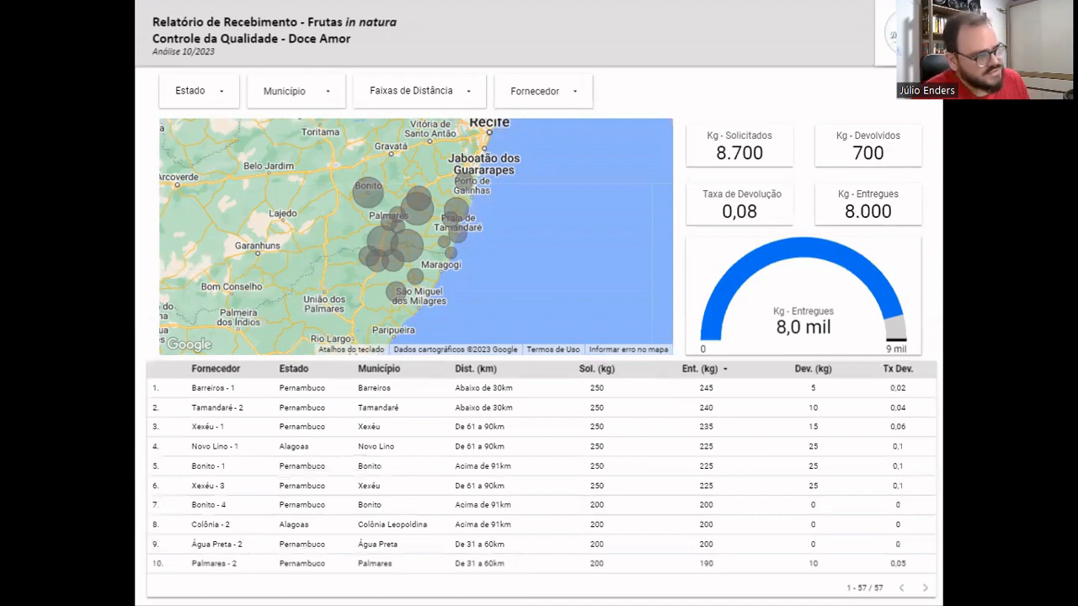
- Run the presentation through the treemap, Sankey and column chart pages, and exit full-screen mode
key(Right)
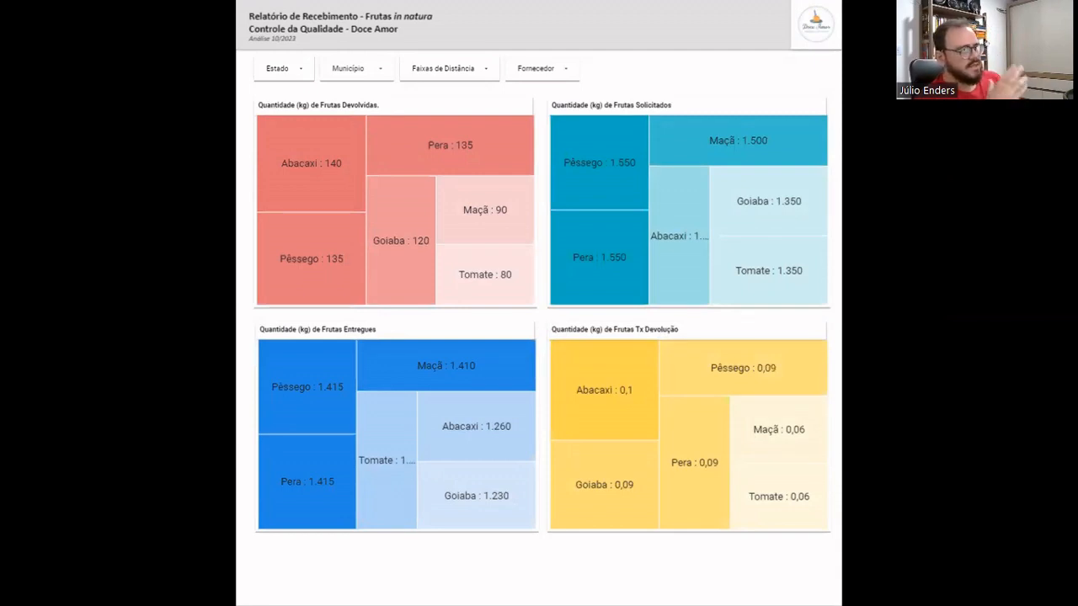
key(Right)
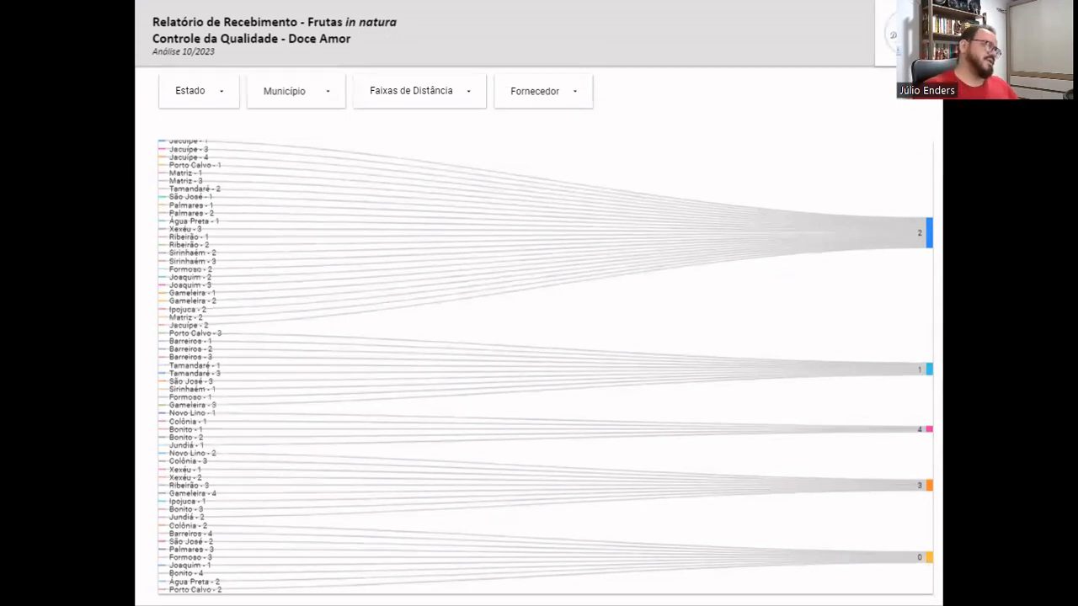
key(Right)
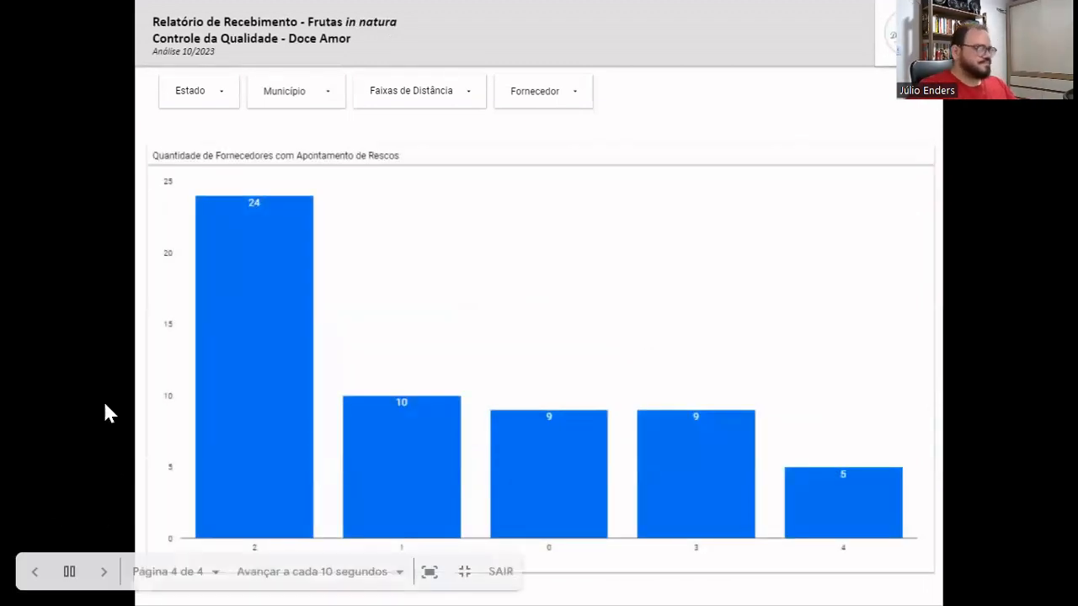
key(Escape)
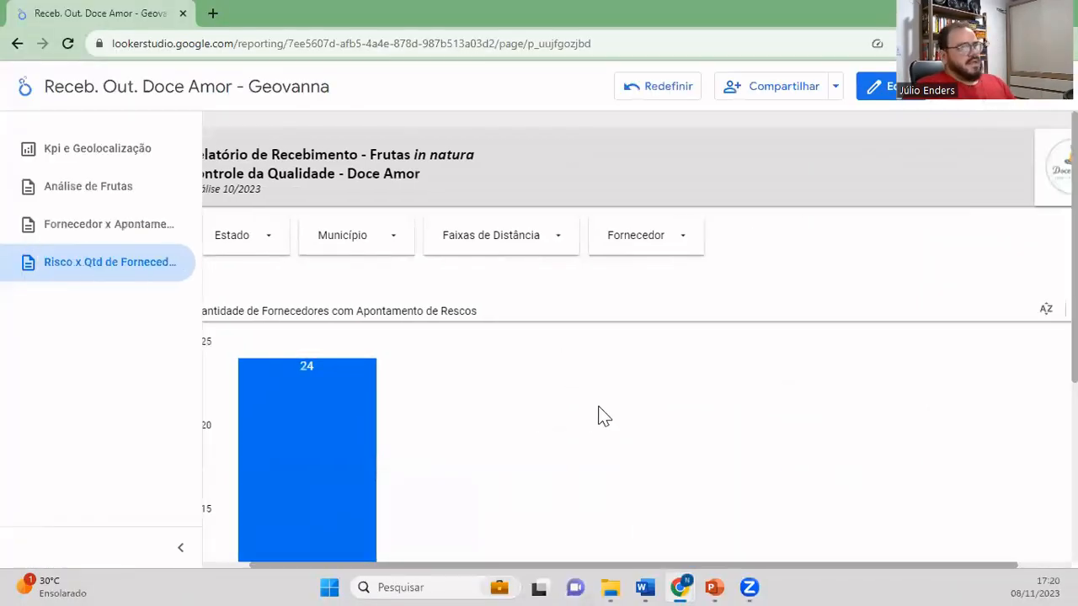
- Hide the page names in the navigation and reopen the KPI and map page to view its supplier table
click(180, 548)
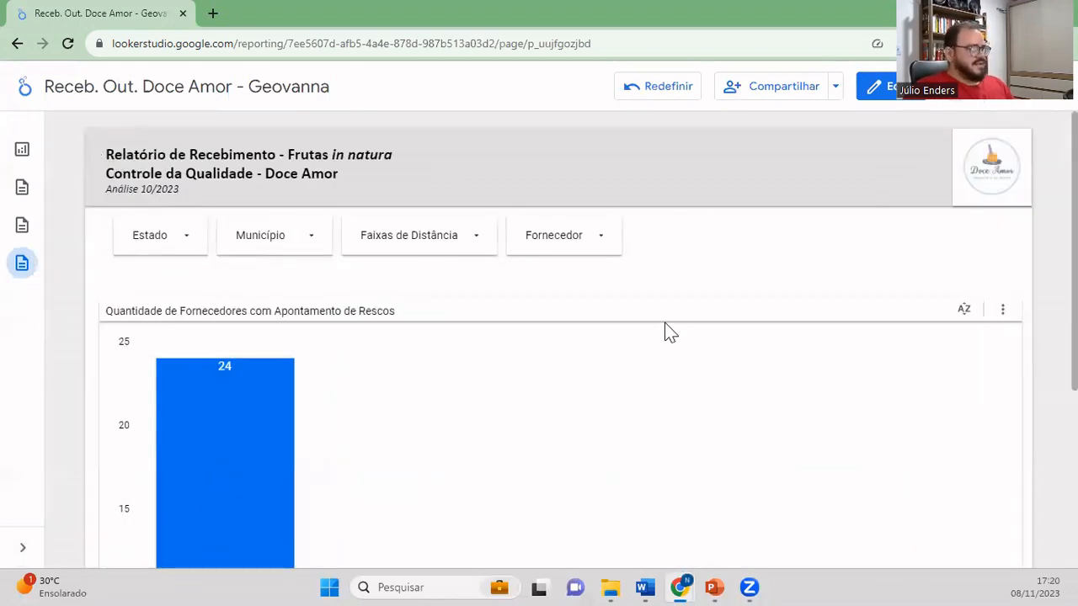
click(23, 151)
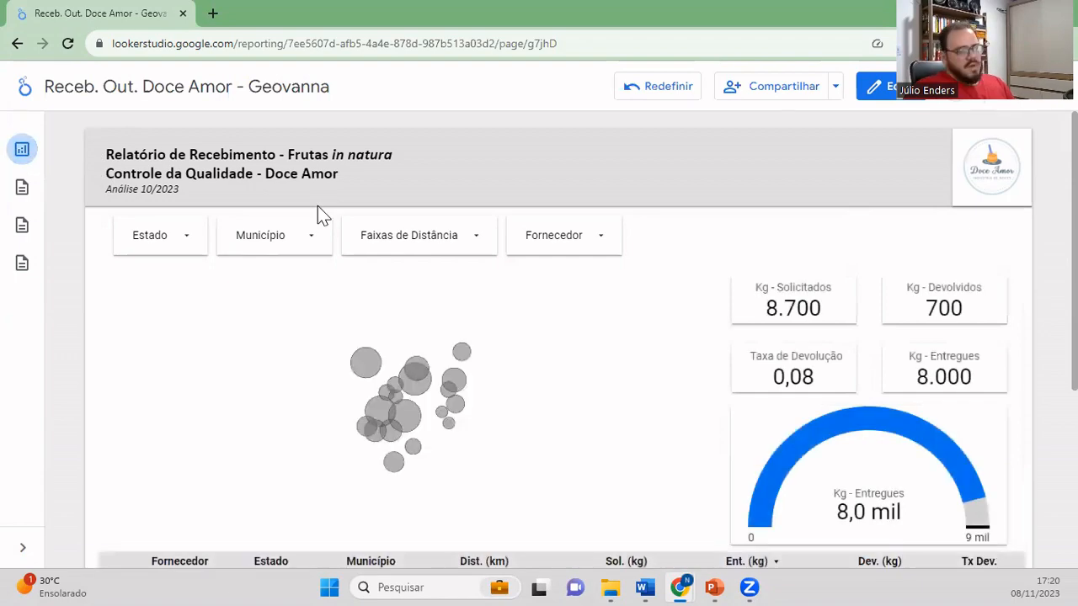
scroll(692, 231, down, 4)
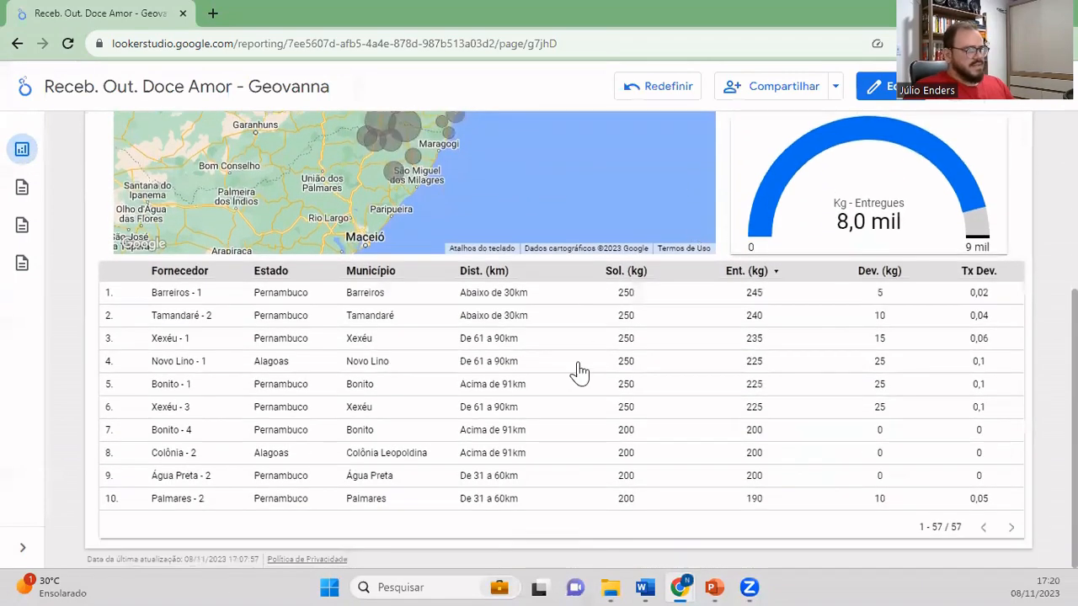
- Open the data export for the supplier table, choose Planilhas Google as the format, and cancel the export
right_click(494, 360)
click(567, 449)
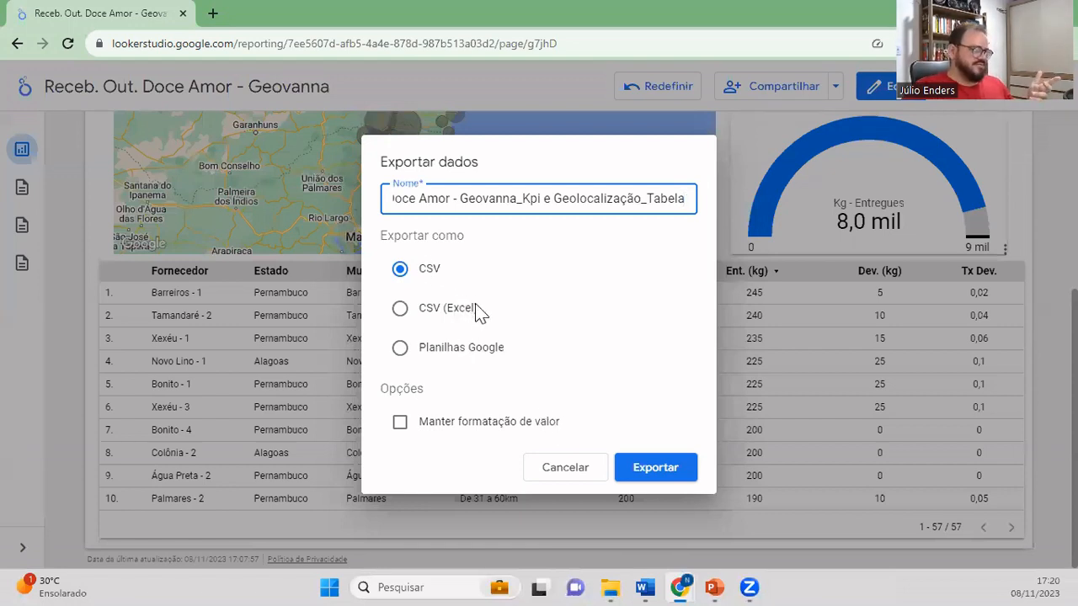
click(491, 355)
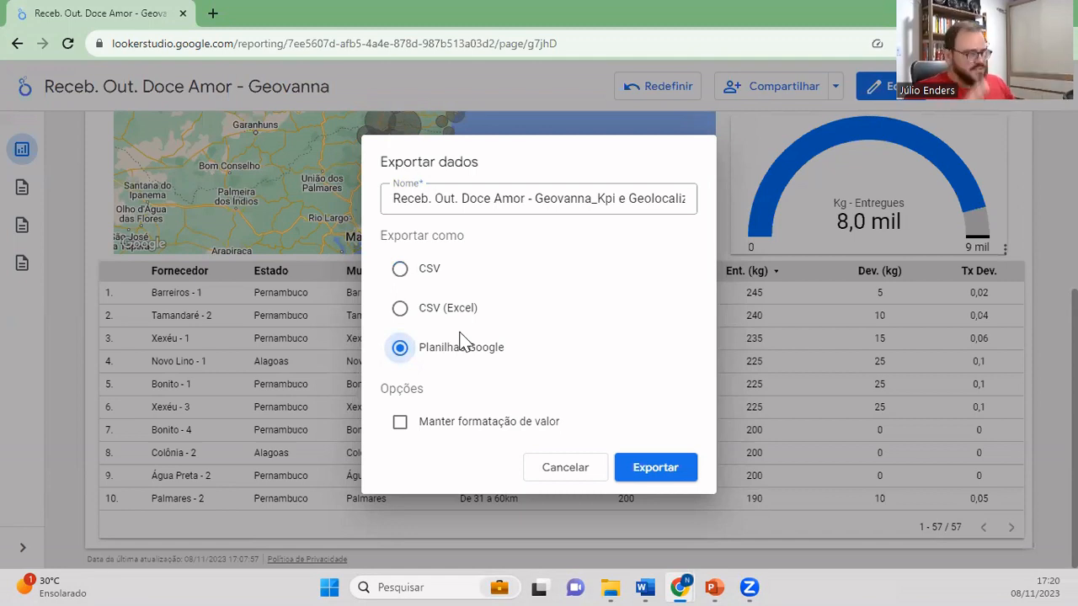
click(562, 470)
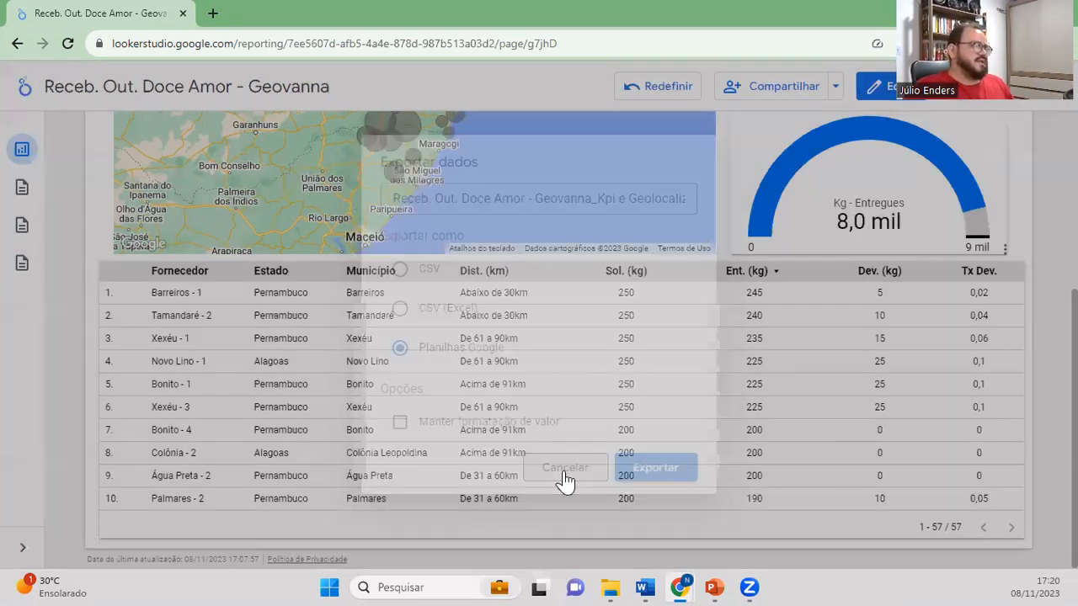
- Filter the page's Estado control to Alagoas only and review the KPIs, map and supplier table
scroll(561, 481, up, 4)
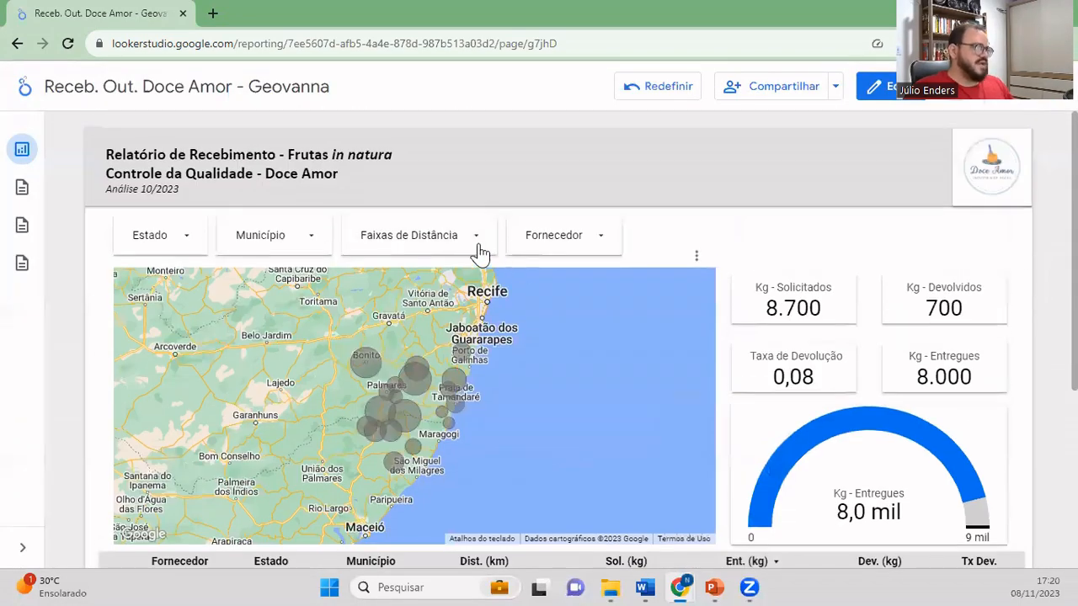
click(291, 238)
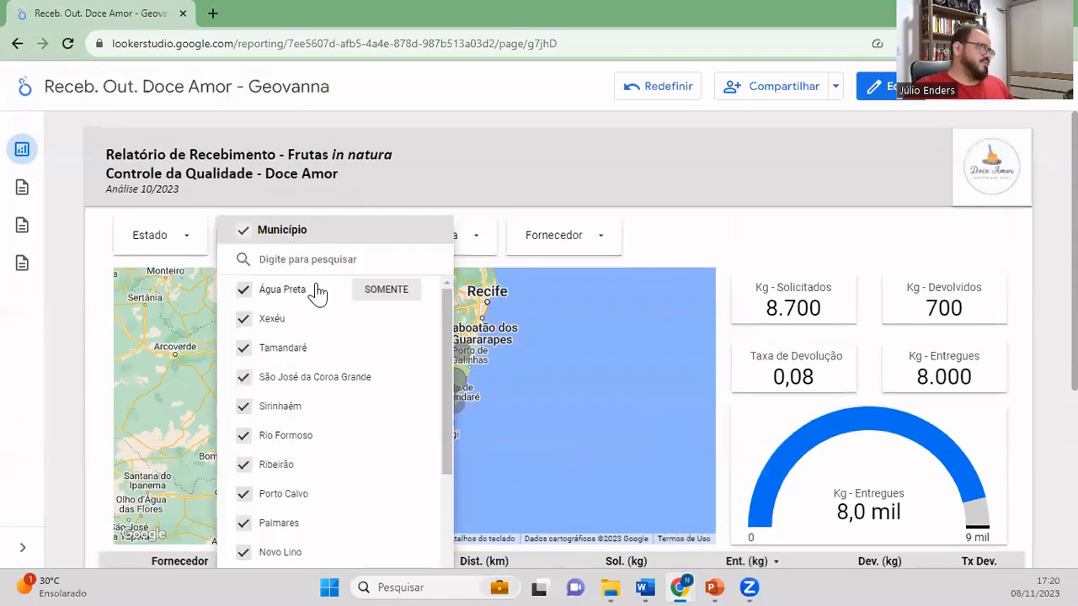
click(650, 220)
click(149, 237)
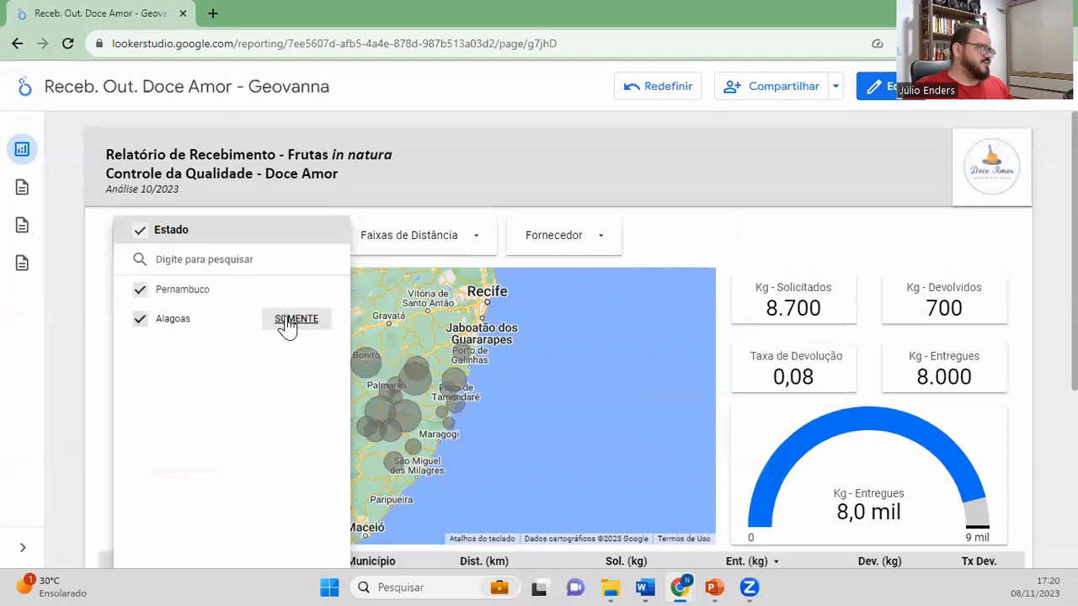
click(291, 319)
click(682, 248)
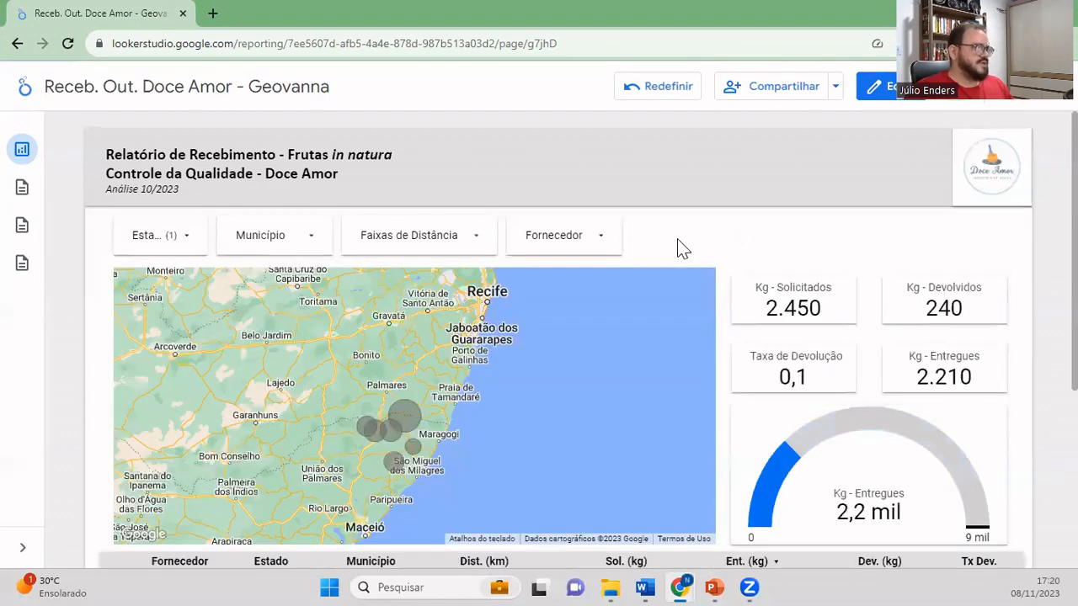
scroll(762, 276, down, 2)
scroll(768, 276, down, 2)
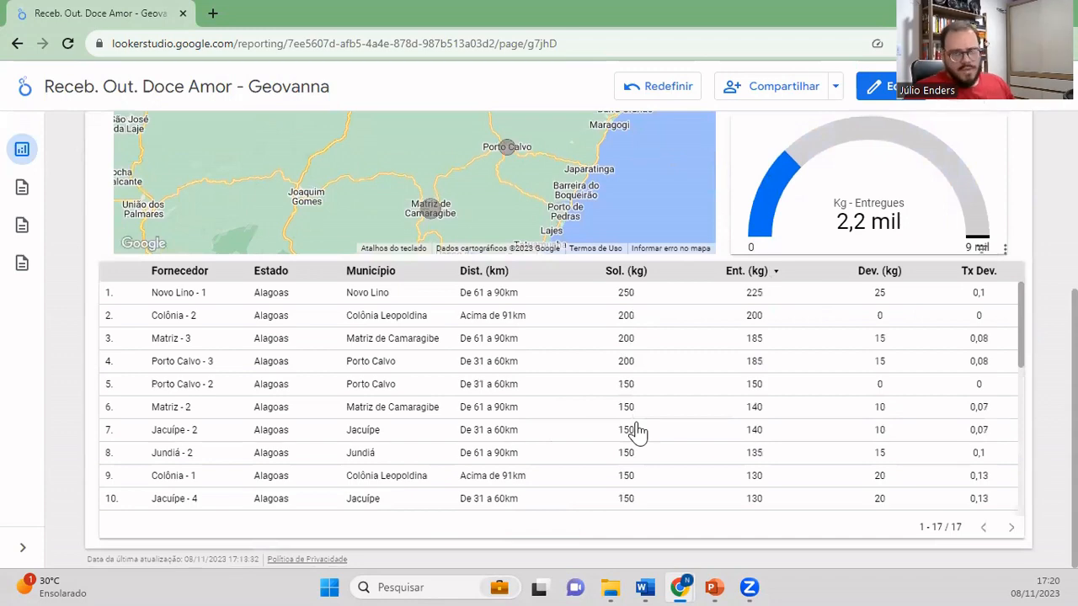
scroll(635, 431, up, 1)
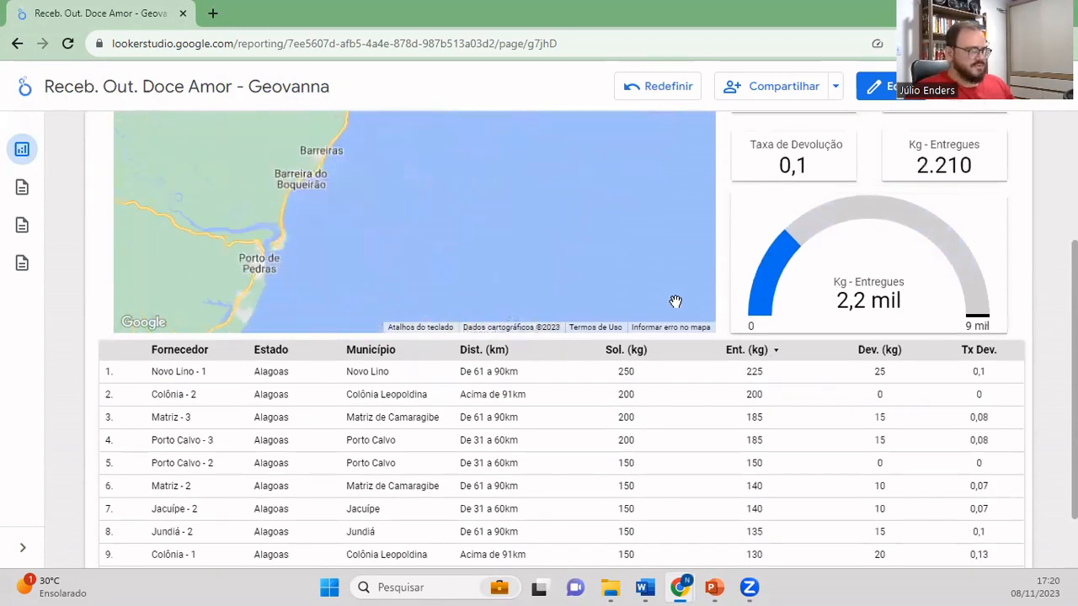
scroll(1023, 250, up, 3)
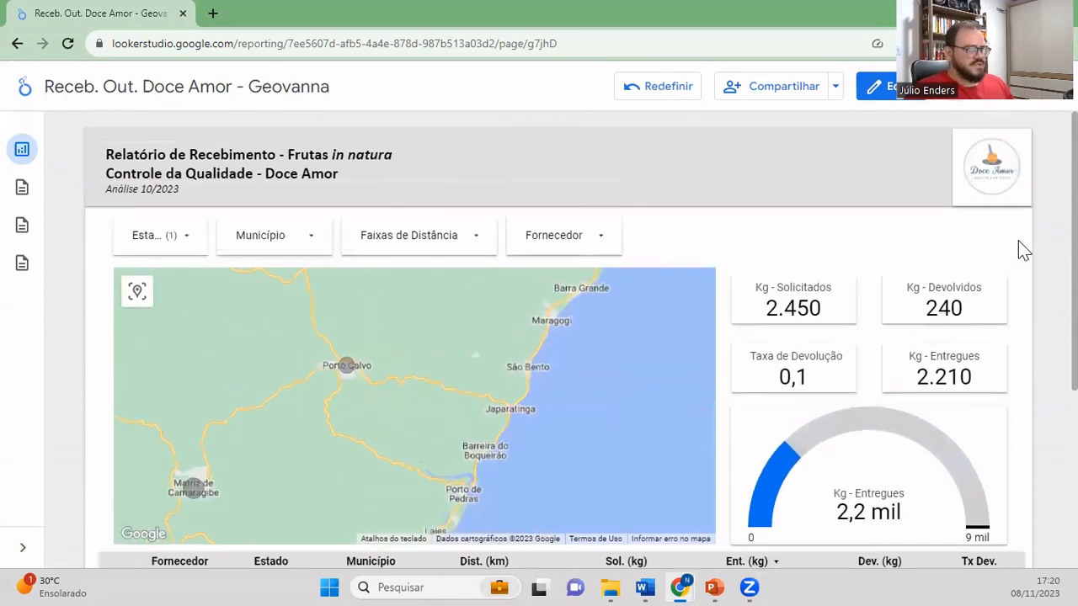
- Clear the Estado filter to include all states again
click(191, 236)
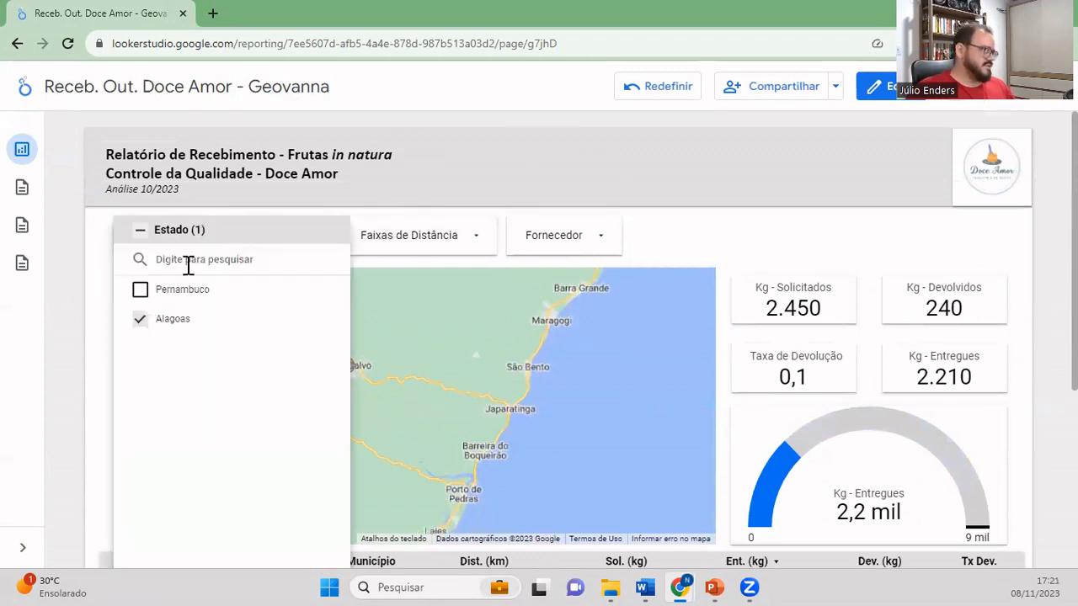
click(138, 233)
click(669, 250)
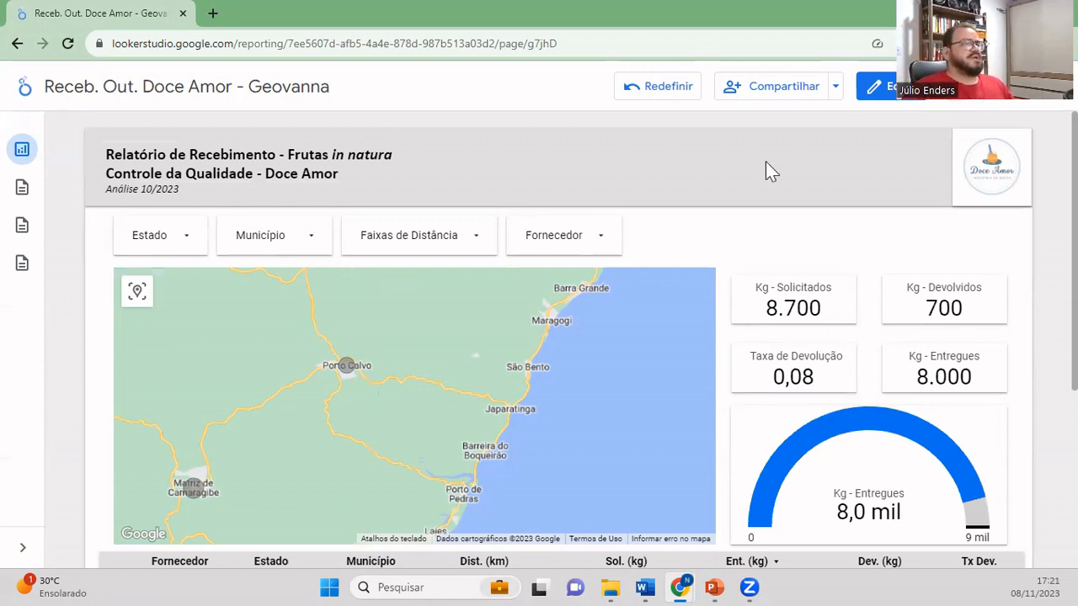
- Download the report as a PDF containing only the Kpi e Geolocalização page
click(836, 87)
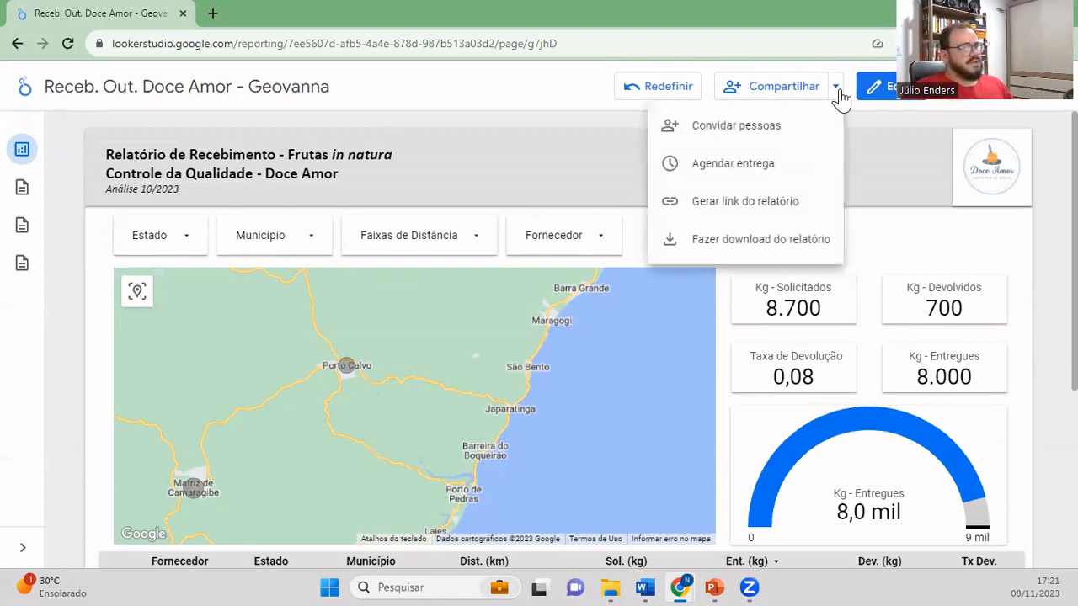
click(804, 240)
click(459, 244)
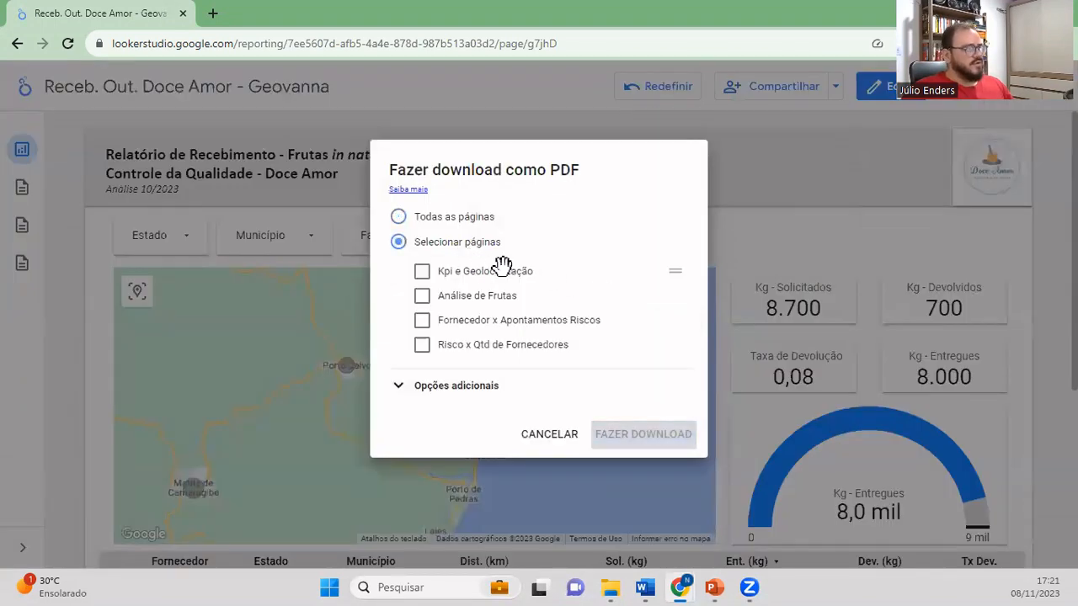
click(503, 272)
click(499, 298)
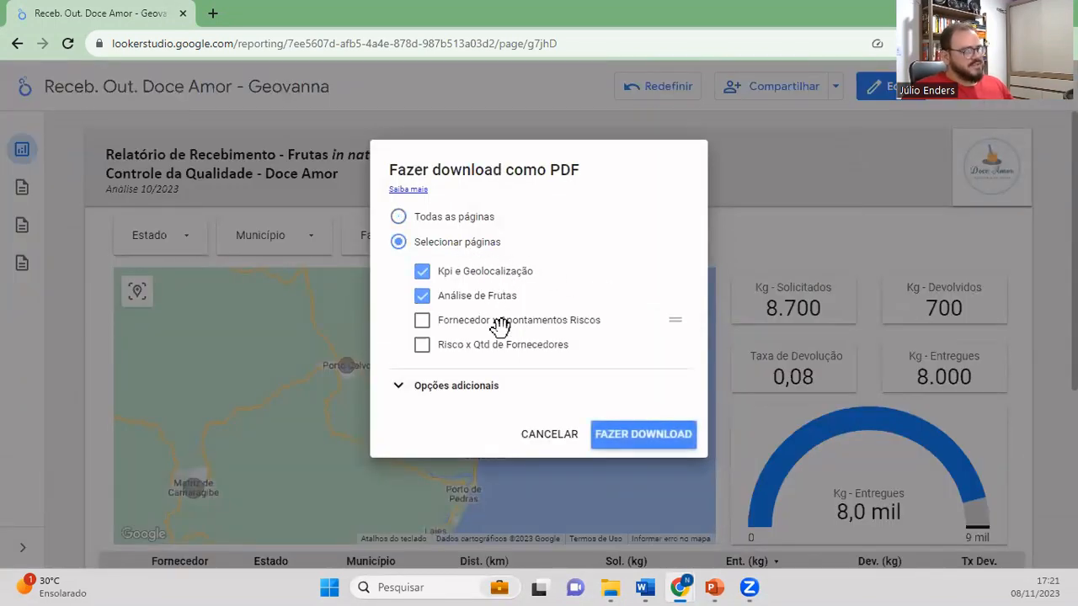
click(495, 324)
click(491, 347)
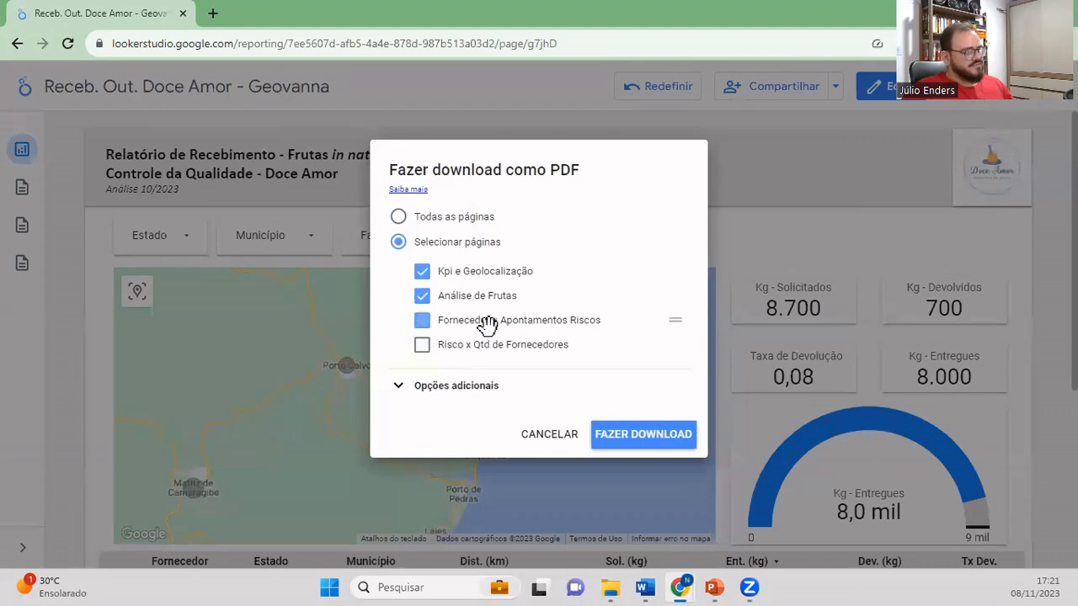
click(488, 322)
click(487, 298)
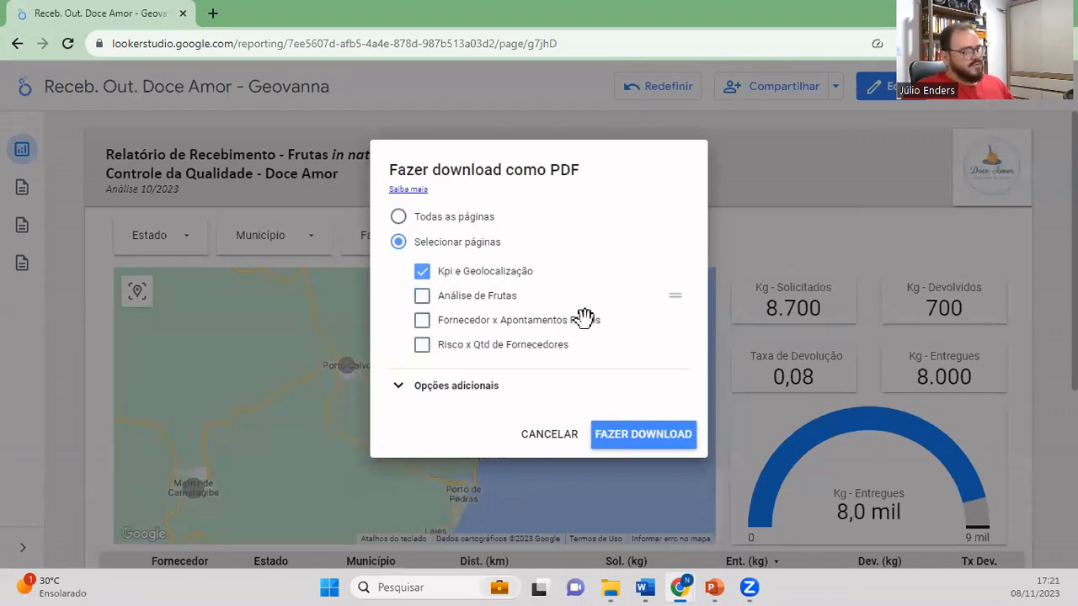
click(677, 442)
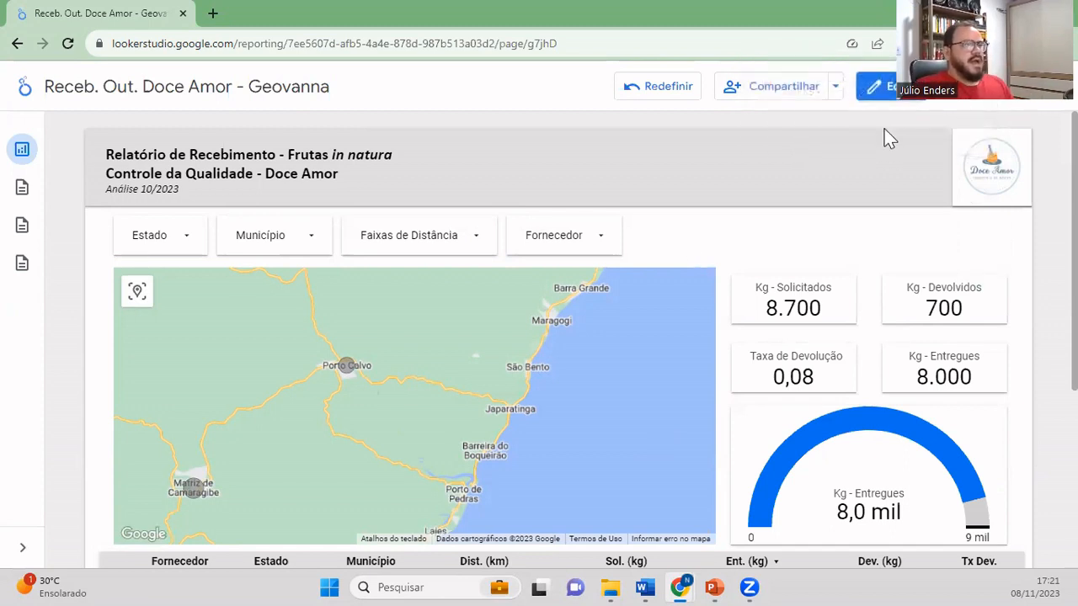
- Open the downloaded report PDF and check its page from the header to the end of the supplier table
click(979, 43)
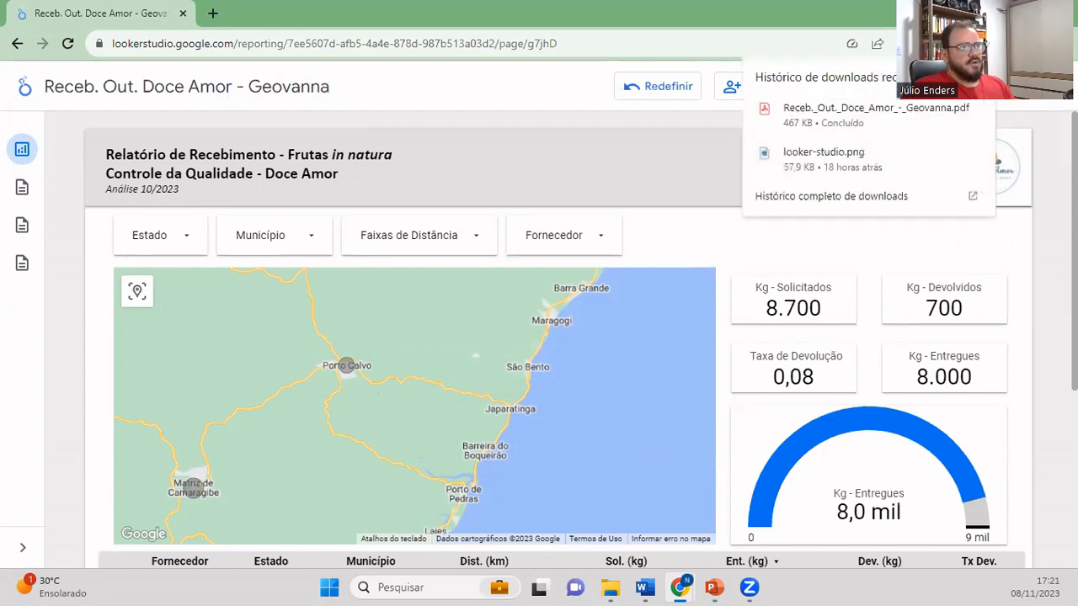
click(863, 160)
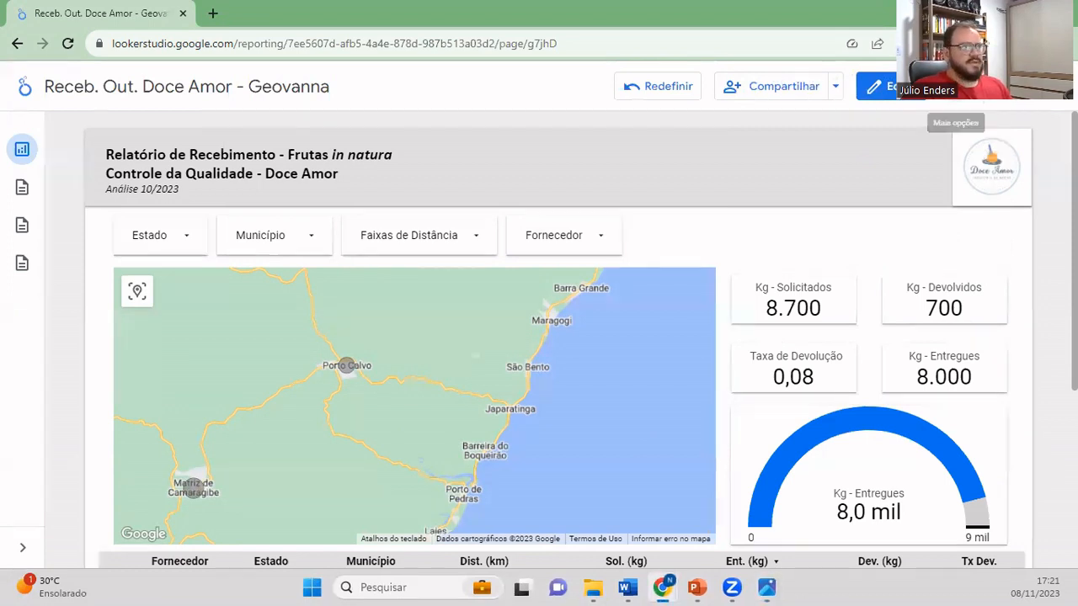
click(951, 43)
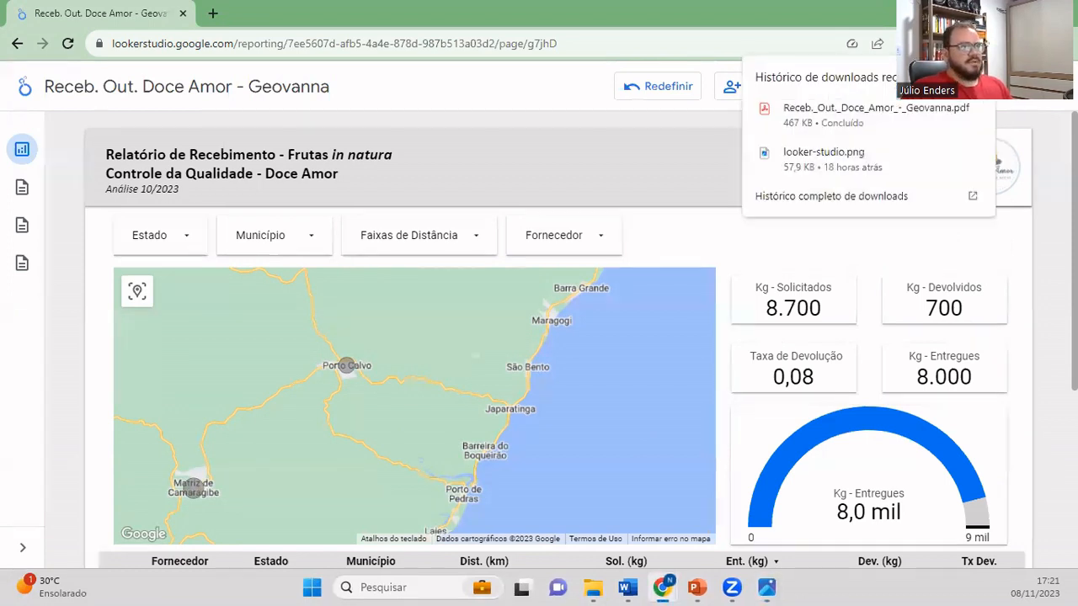
click(861, 118)
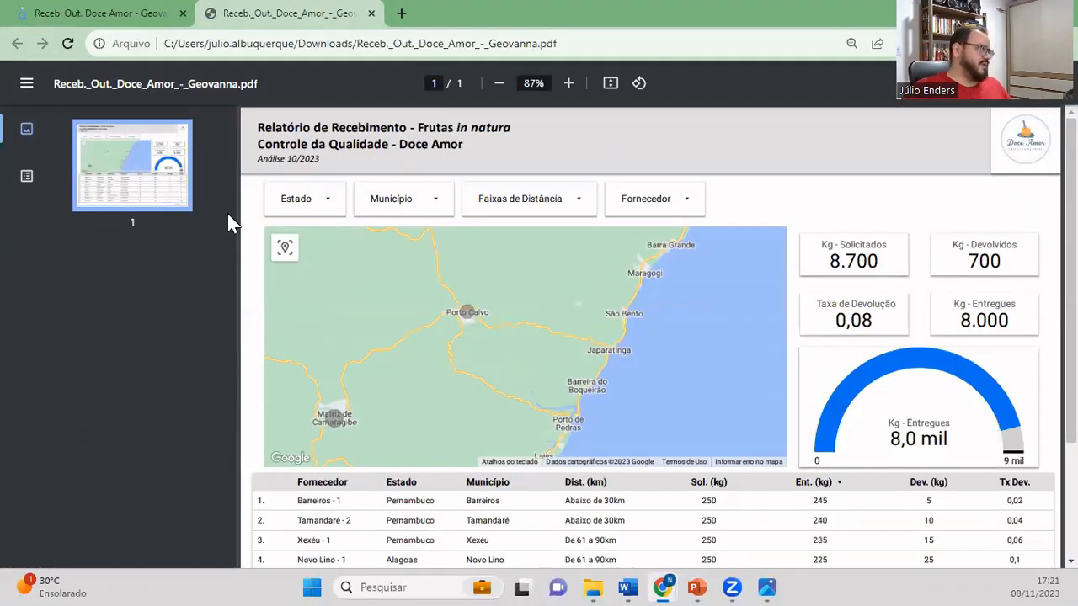
click(26, 176)
click(33, 132)
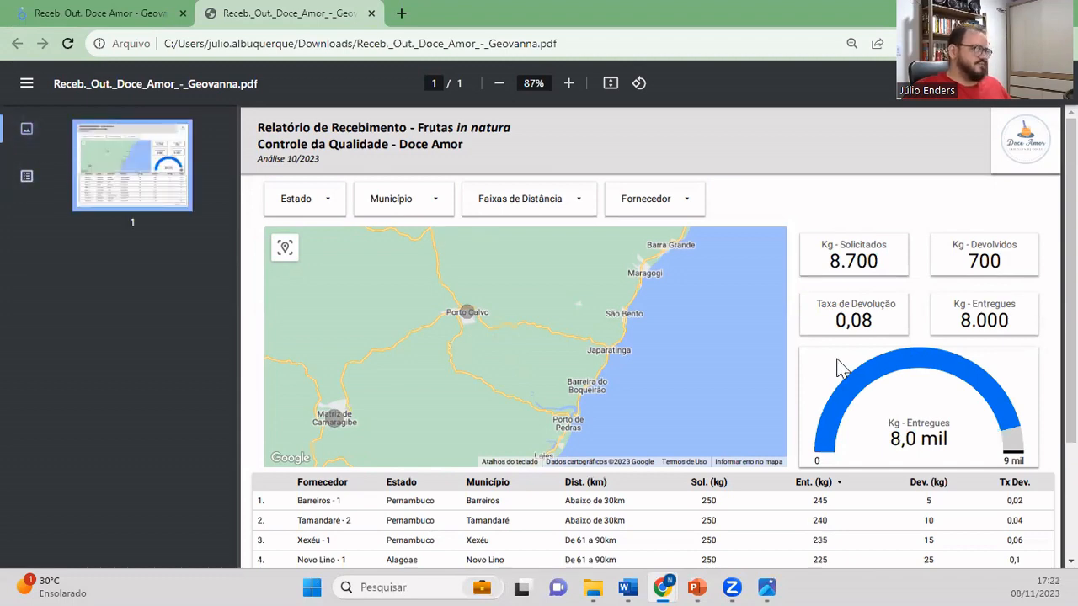
scroll(840, 362, down, 2)
scroll(839, 362, up, 2)
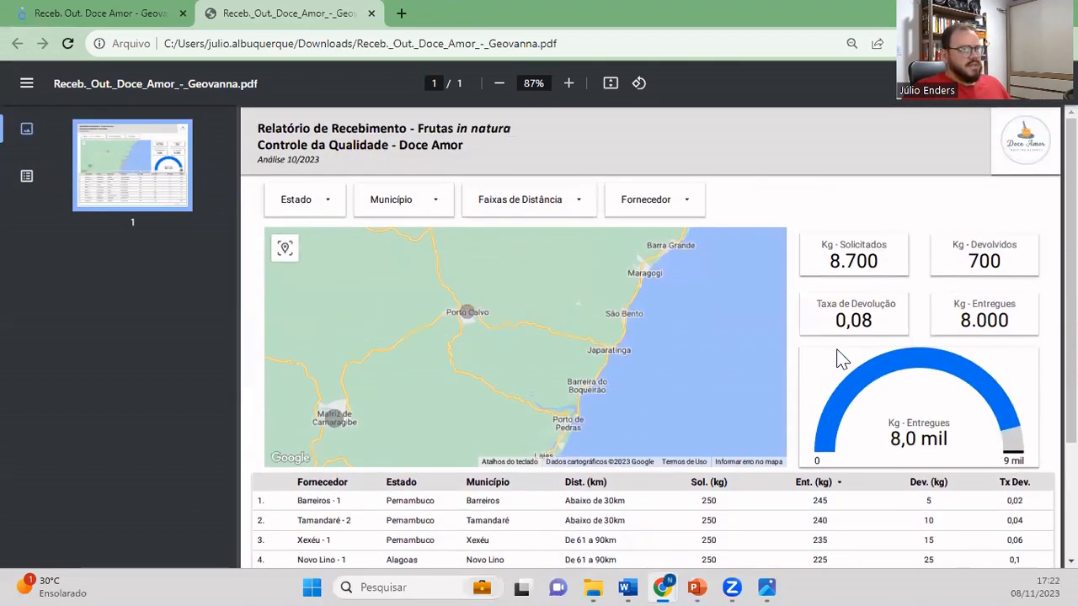
scroll(842, 358, down, 2)
scroll(842, 358, up, 2)
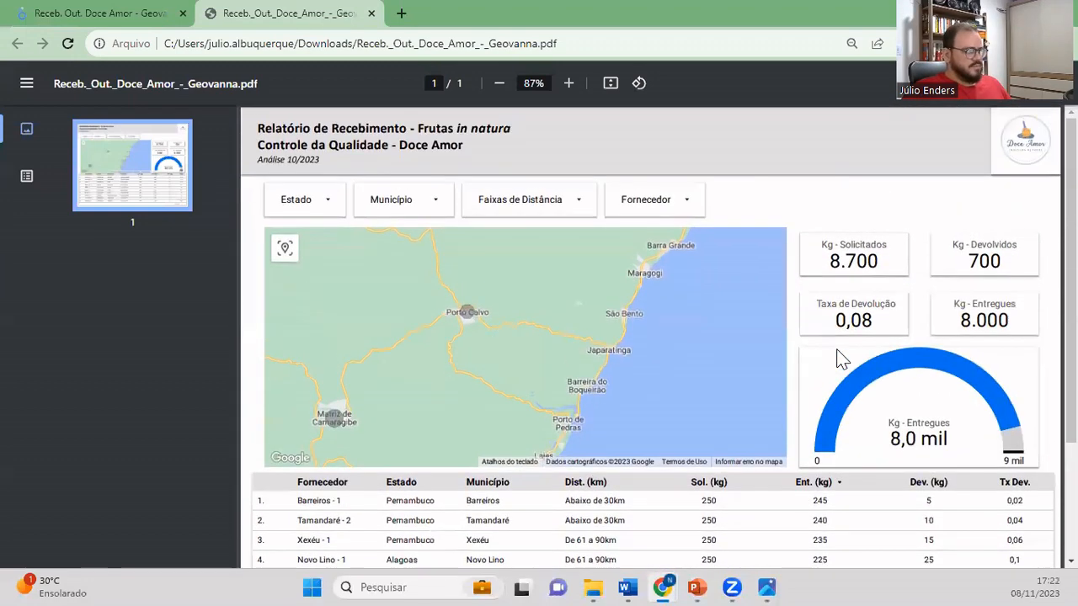
scroll(872, 344, down, 2)
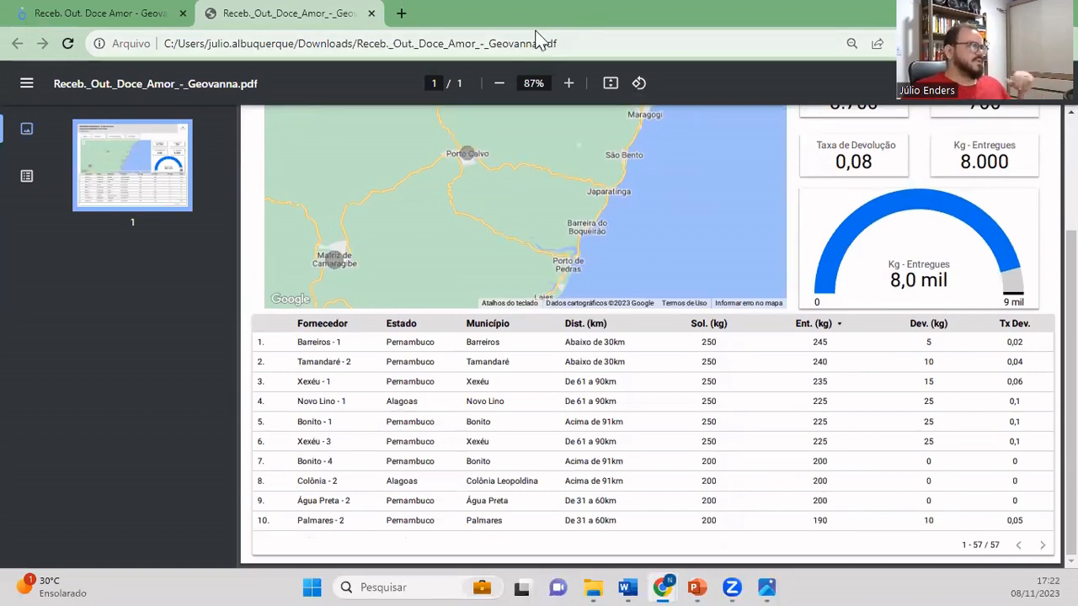
- Return to the report and reframe the map to show the supplier bubbles along the coast from Ipojuca to Japaratinga
click(101, 12)
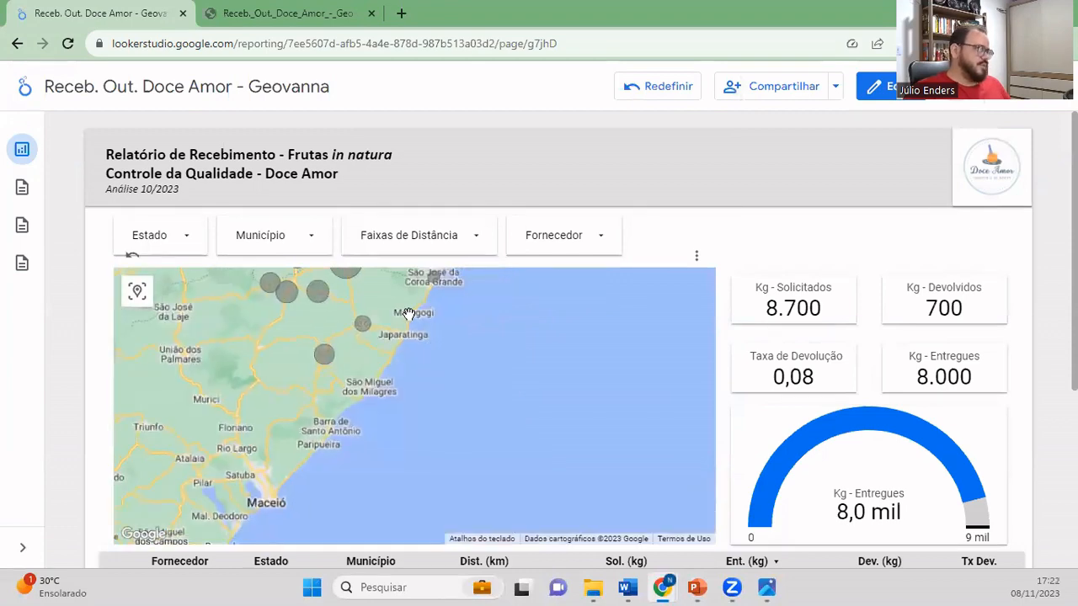
scroll(535, 341, down, 1)
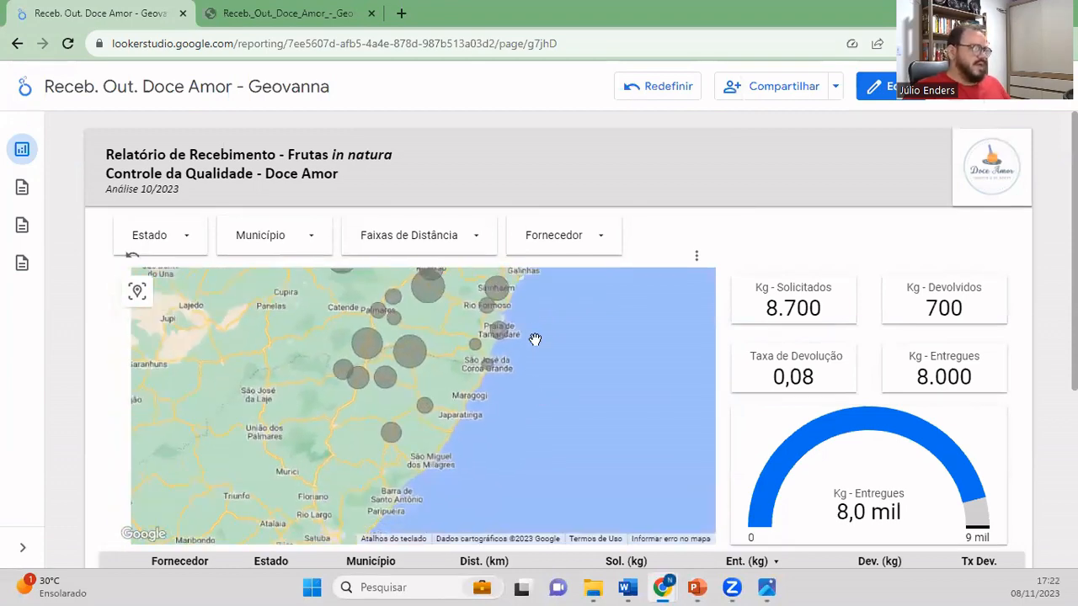
drag(536, 340, 673, 393)
scroll(522, 401, up, 1)
scroll(516, 400, down, 1)
scroll(522, 401, up, 1)
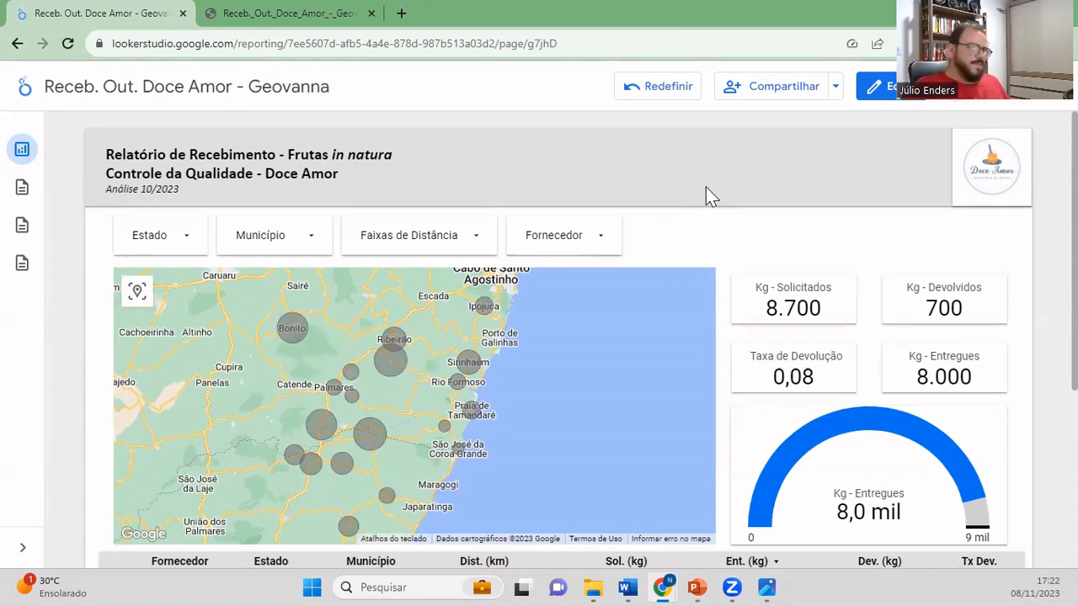
- Put the report in edit mode and check which roles its sharing settings offer for invited people and groups
click(913, 95)
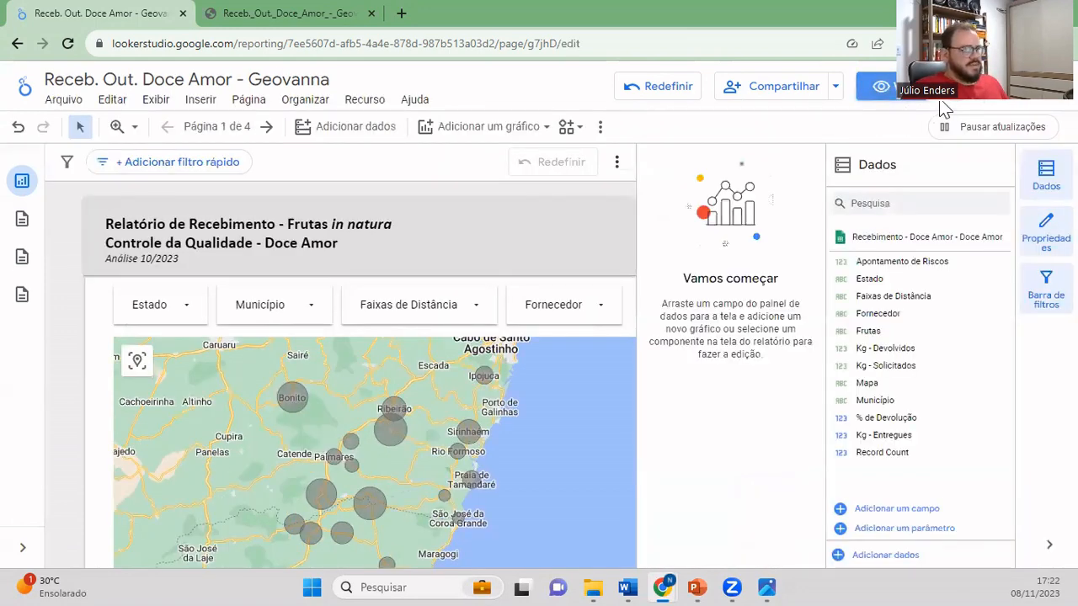
click(771, 87)
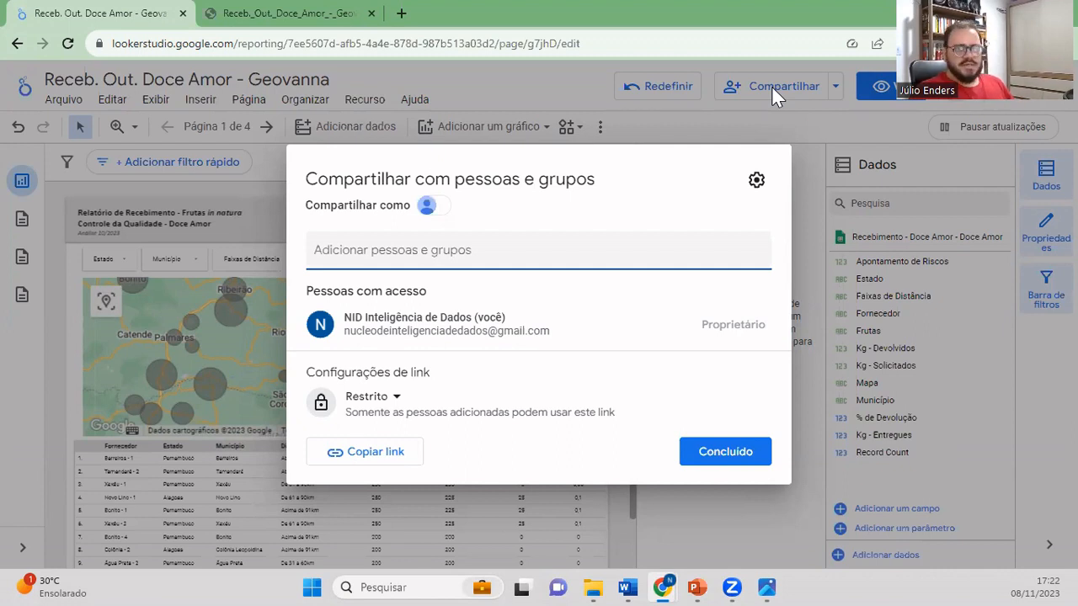
click(401, 267)
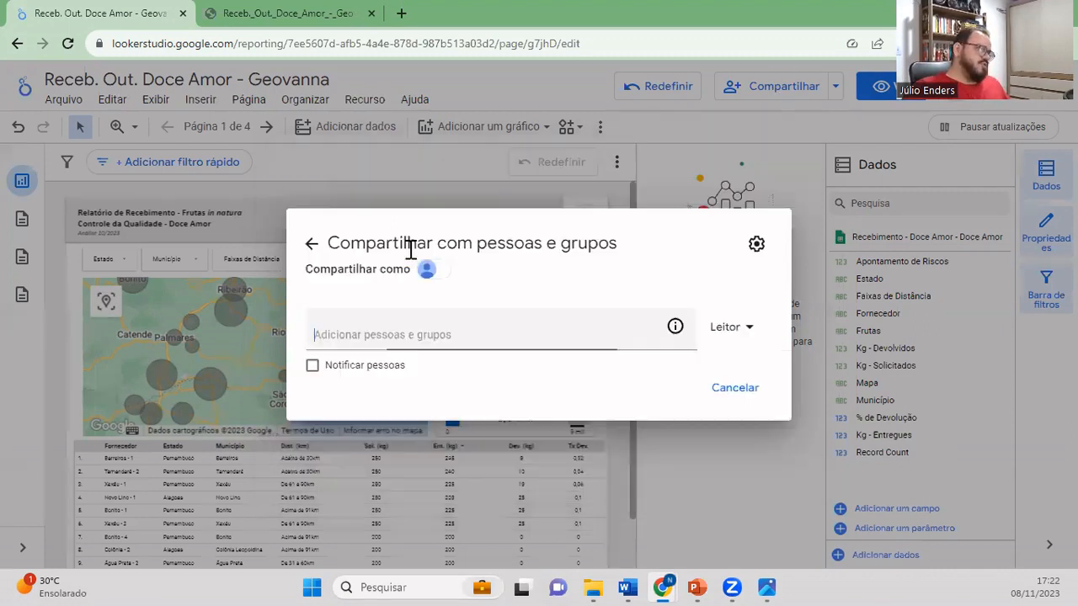
click(750, 333)
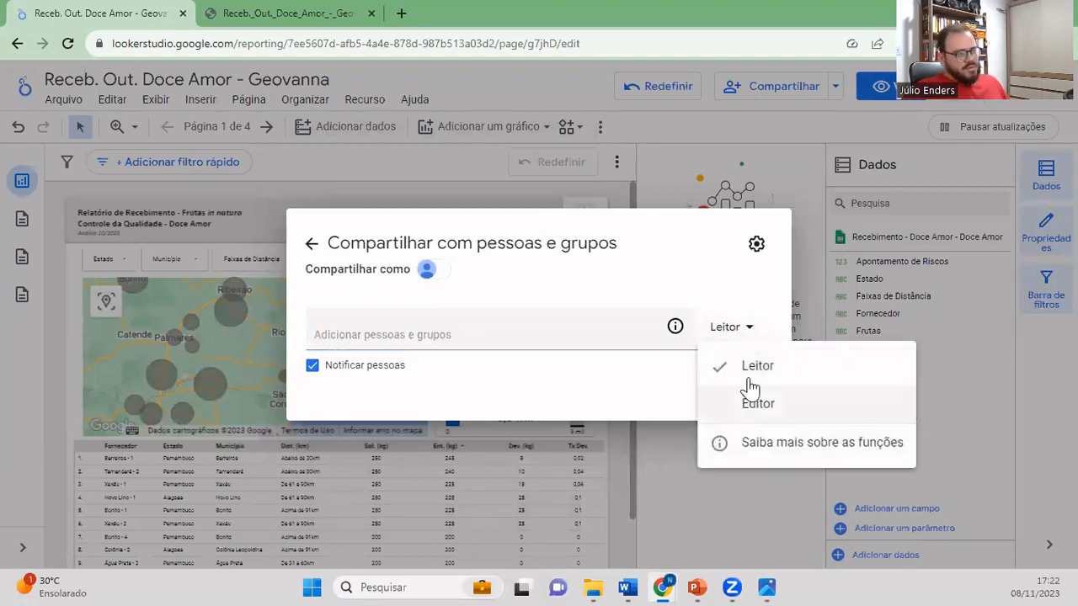
click(753, 333)
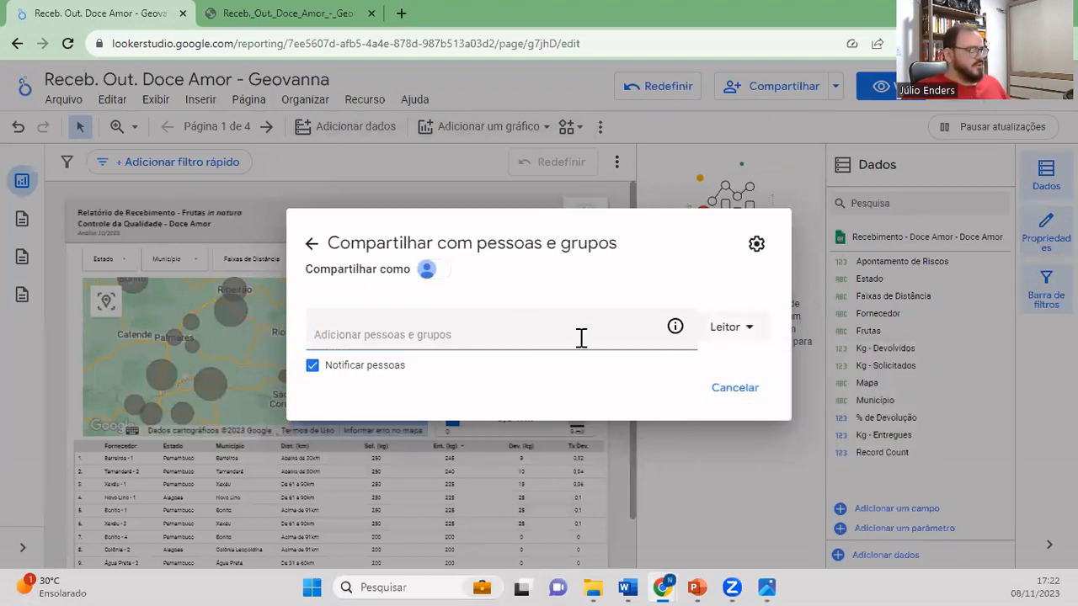
click(319, 246)
- Set the report's link access to Público and save the sharing change
click(397, 397)
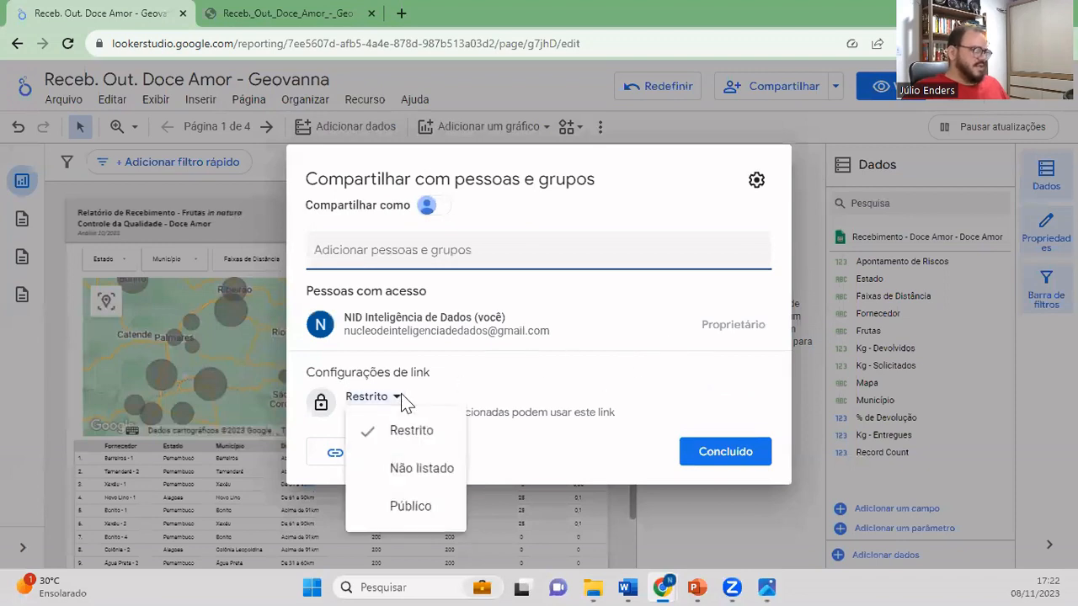
click(433, 508)
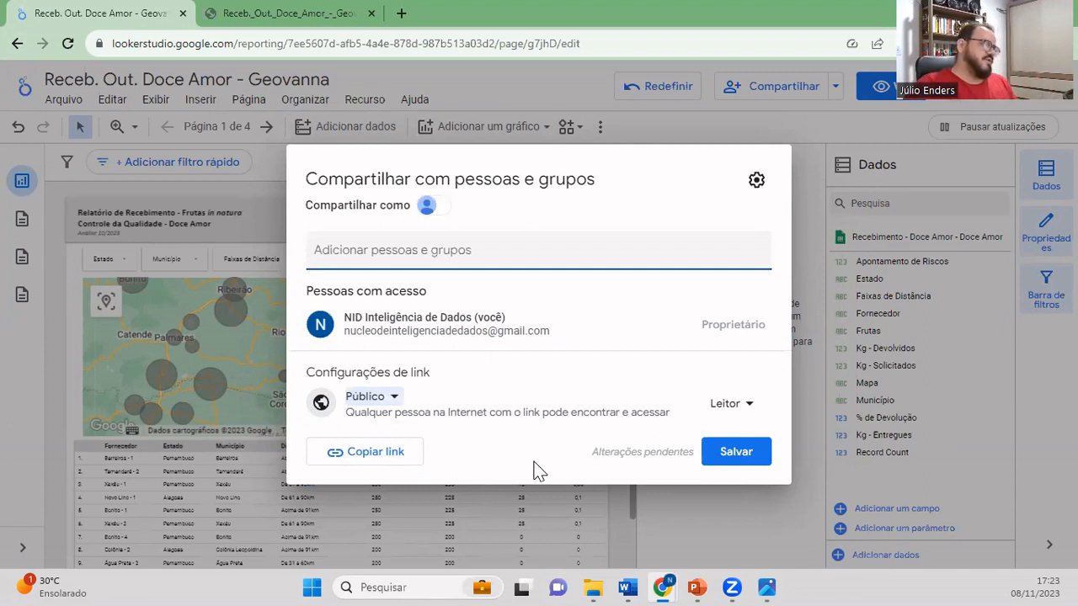
click(762, 460)
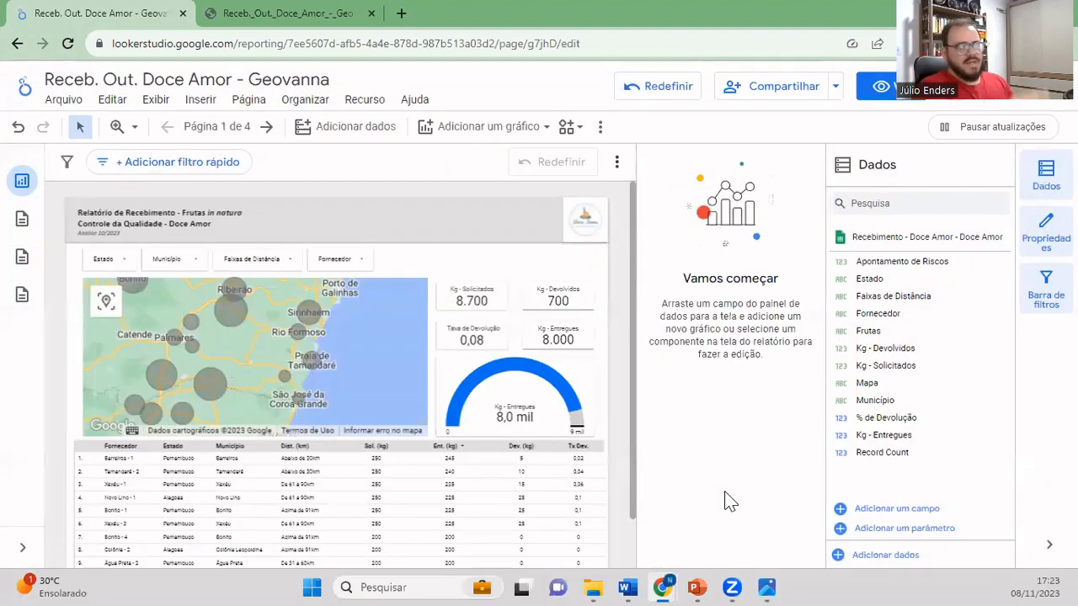
- Copy the report's sharing link and close the sharing settings
click(768, 88)
click(353, 452)
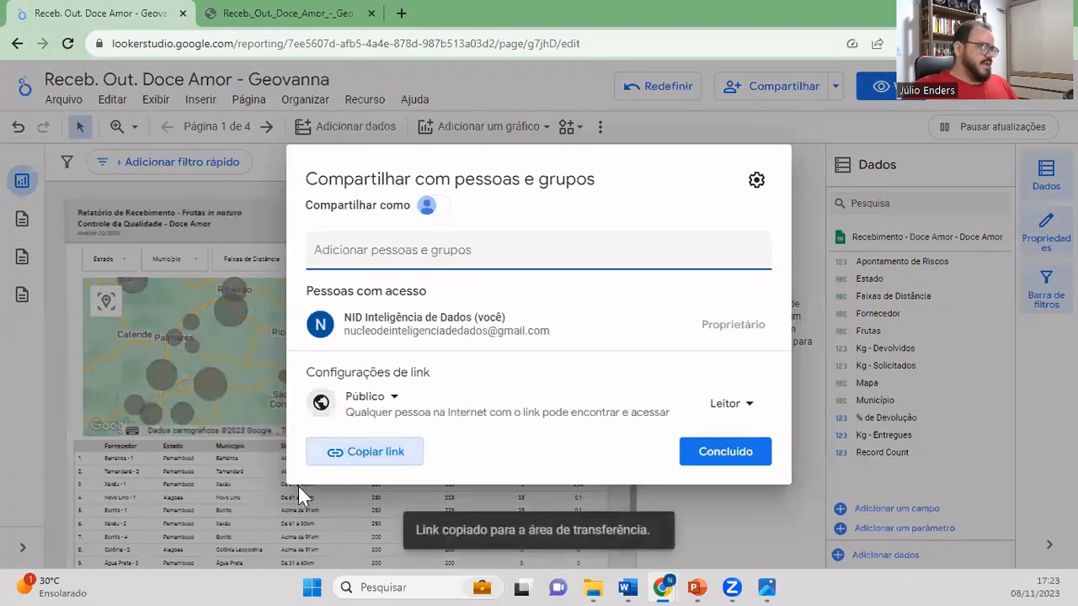
click(727, 112)
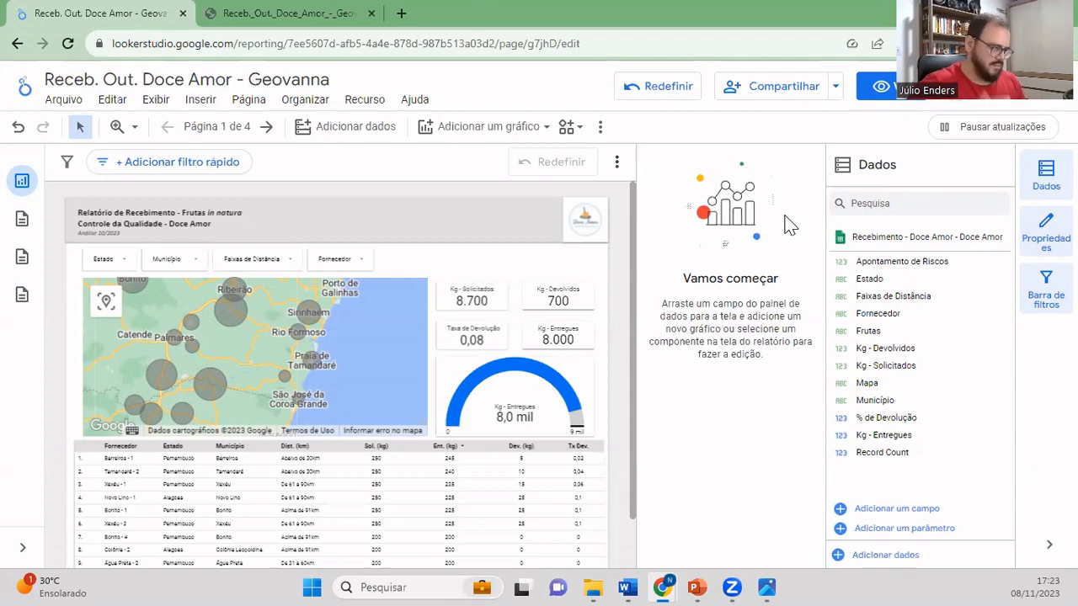
- Switch to the III CONAAG 2023 presentation in PowerPoint and start the slide show from slide 1
click(696, 587)
scroll(74, 208, up, 3)
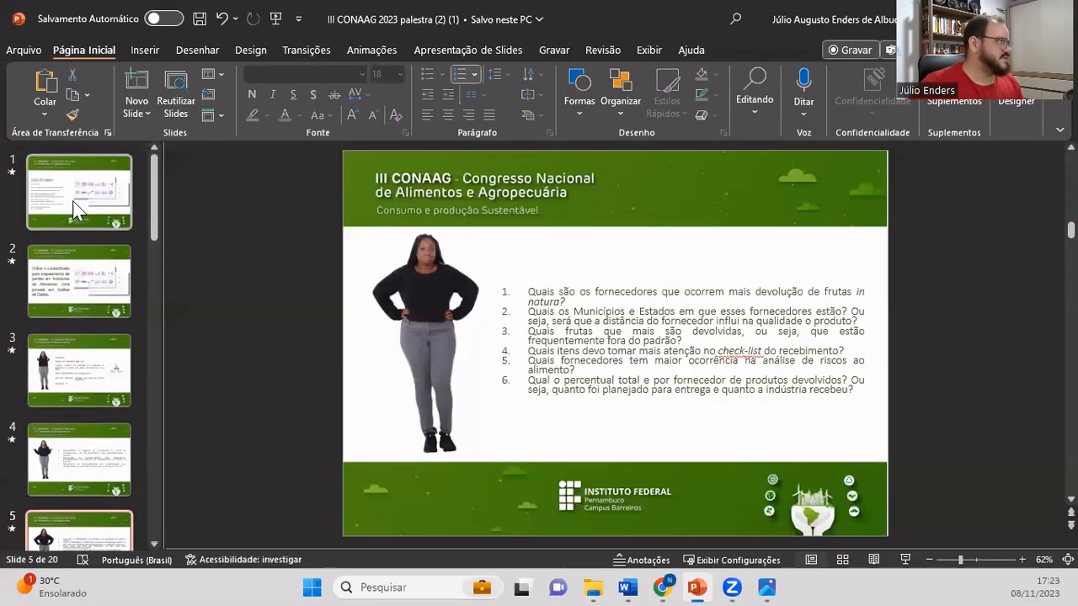
click(74, 214)
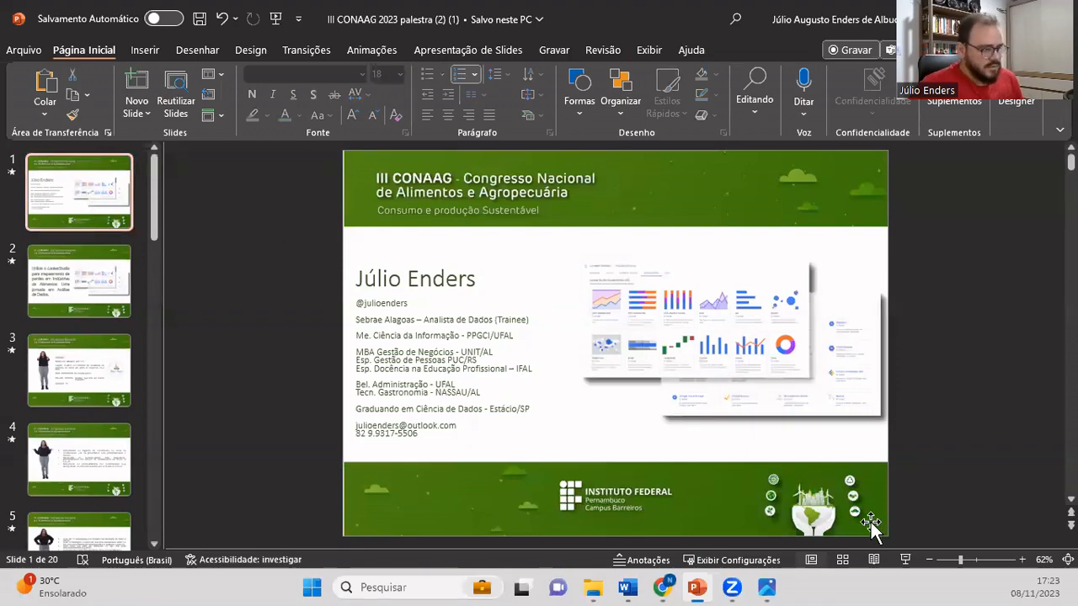
click(905, 559)
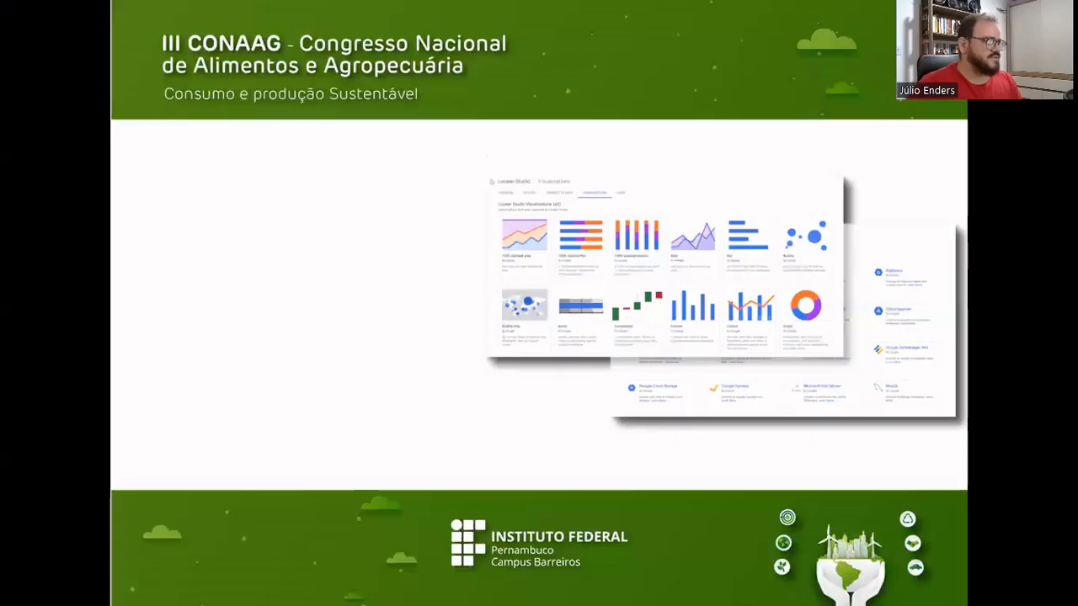